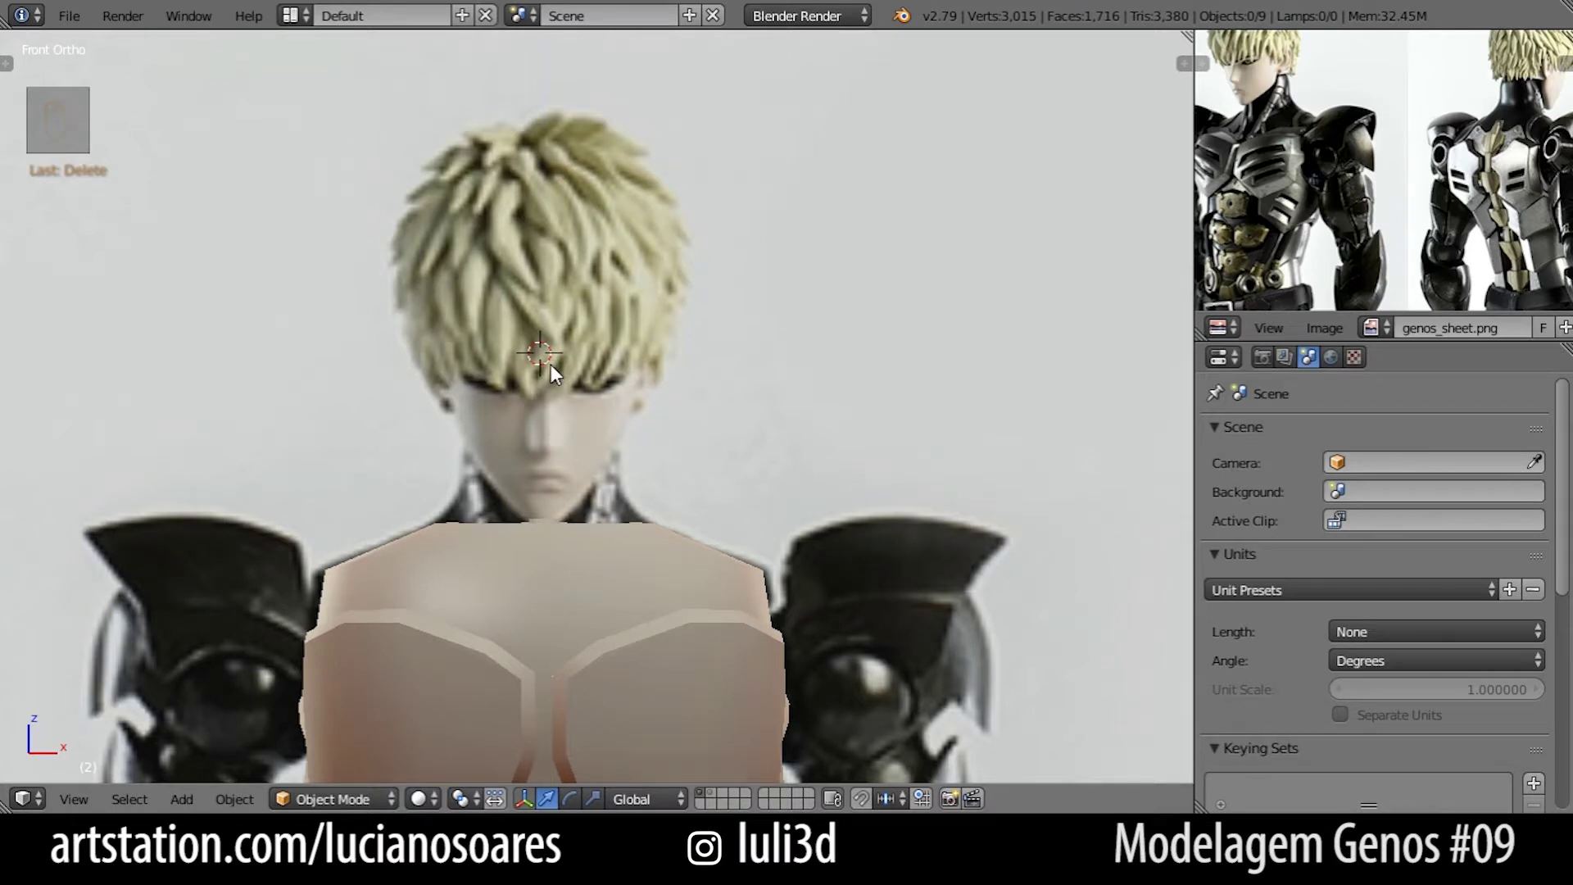
Reset the 3D cursor to the scene origin and frame the character's upper body and head.
scroll(574, 410, "down", 3)
scroll(587, 434, "up", 3)
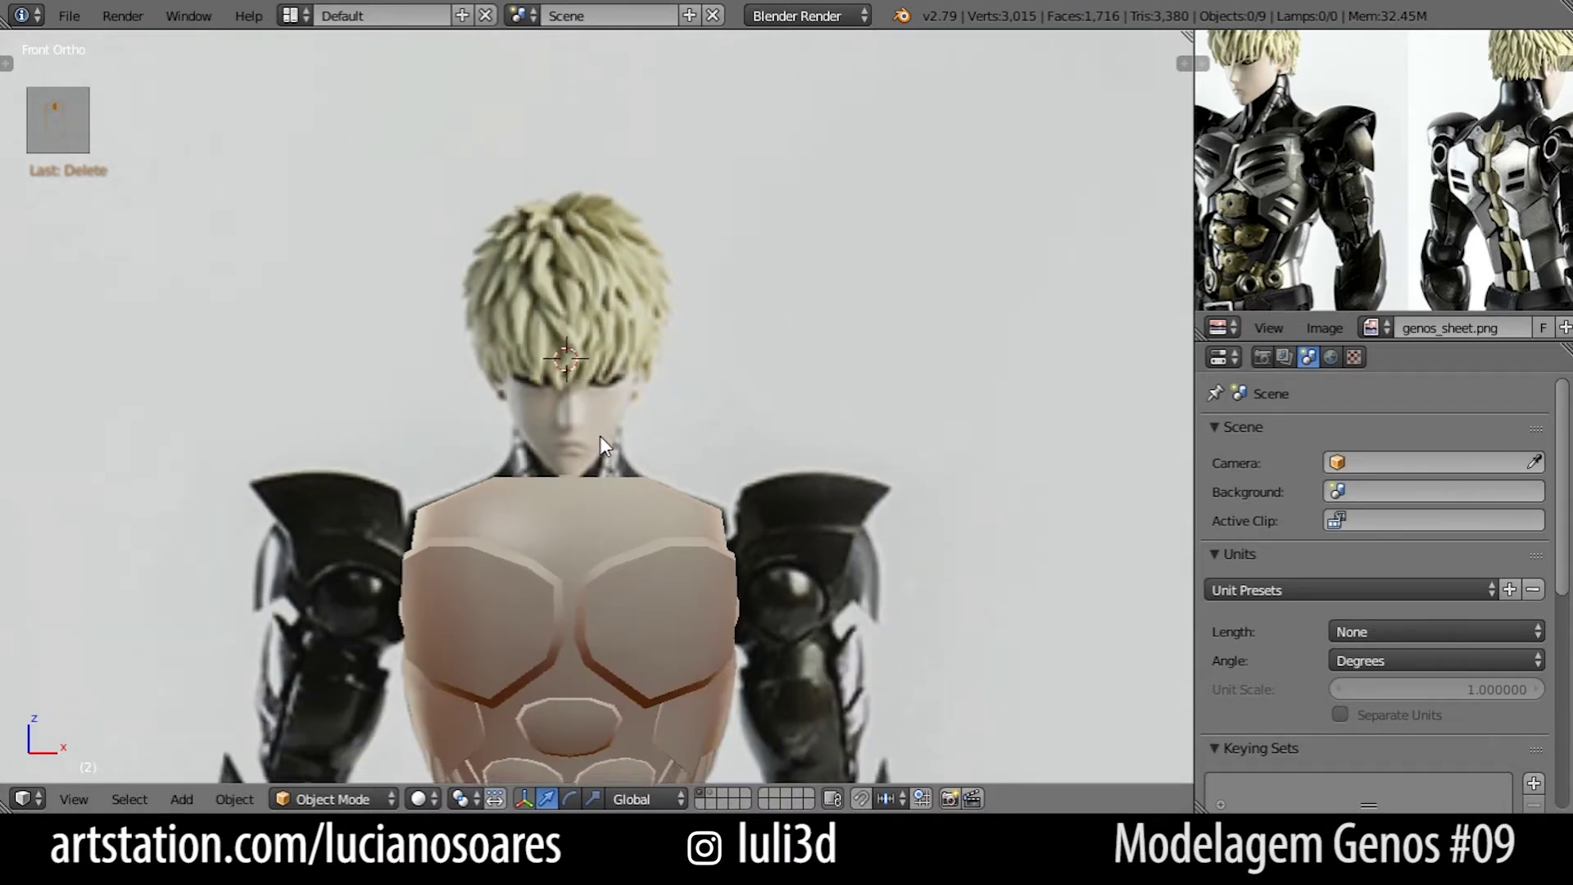
middle_click_drag(619, 372, 657, 441, "shift")
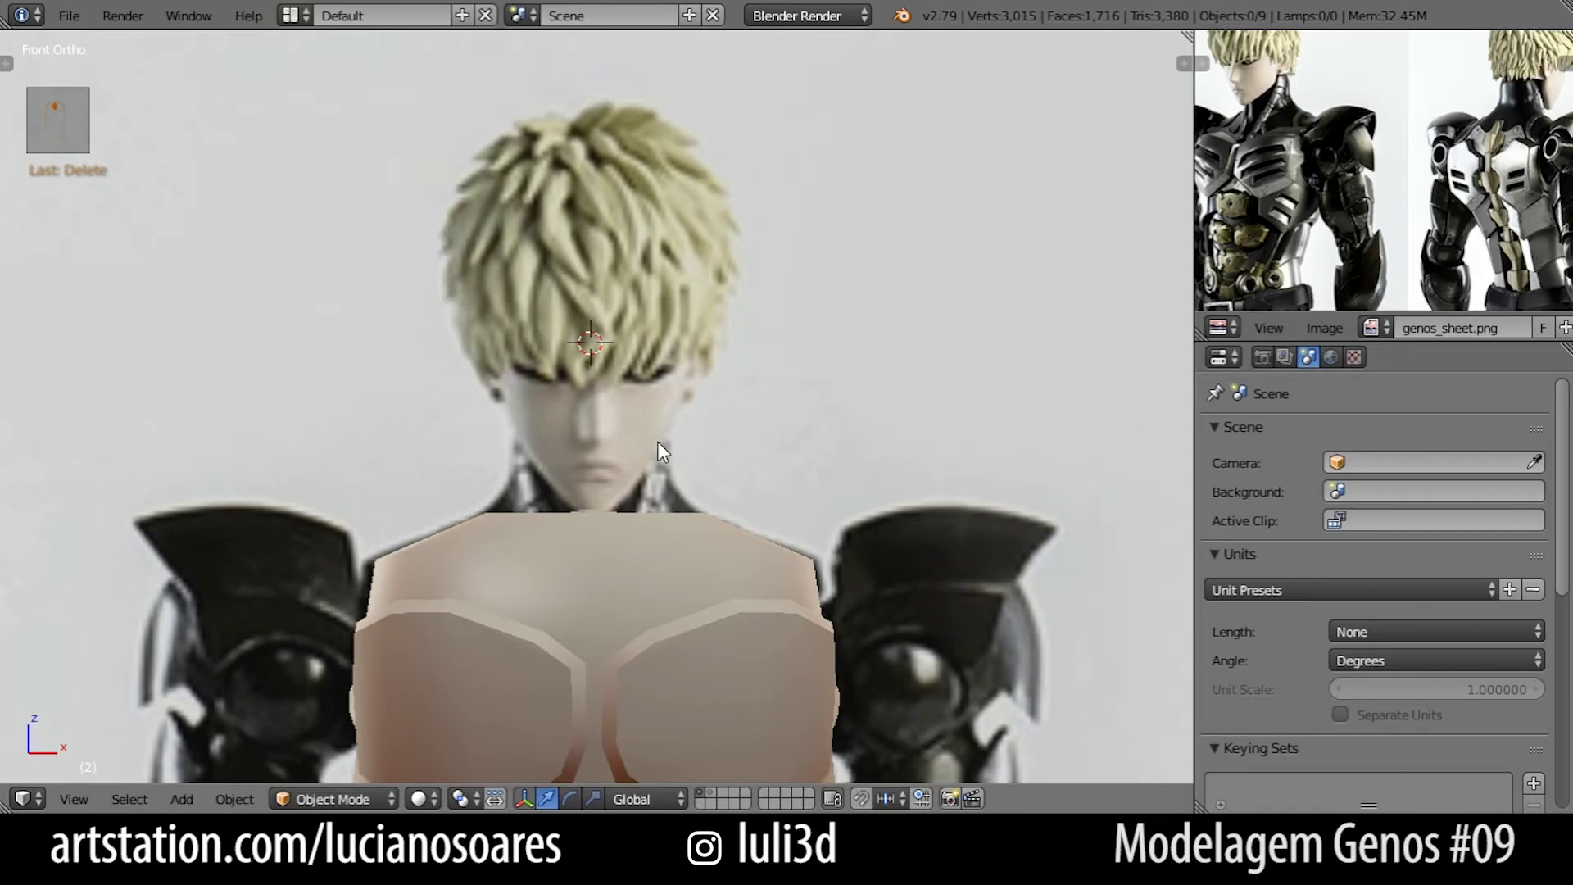
scroll(596, 490, "down", 4)
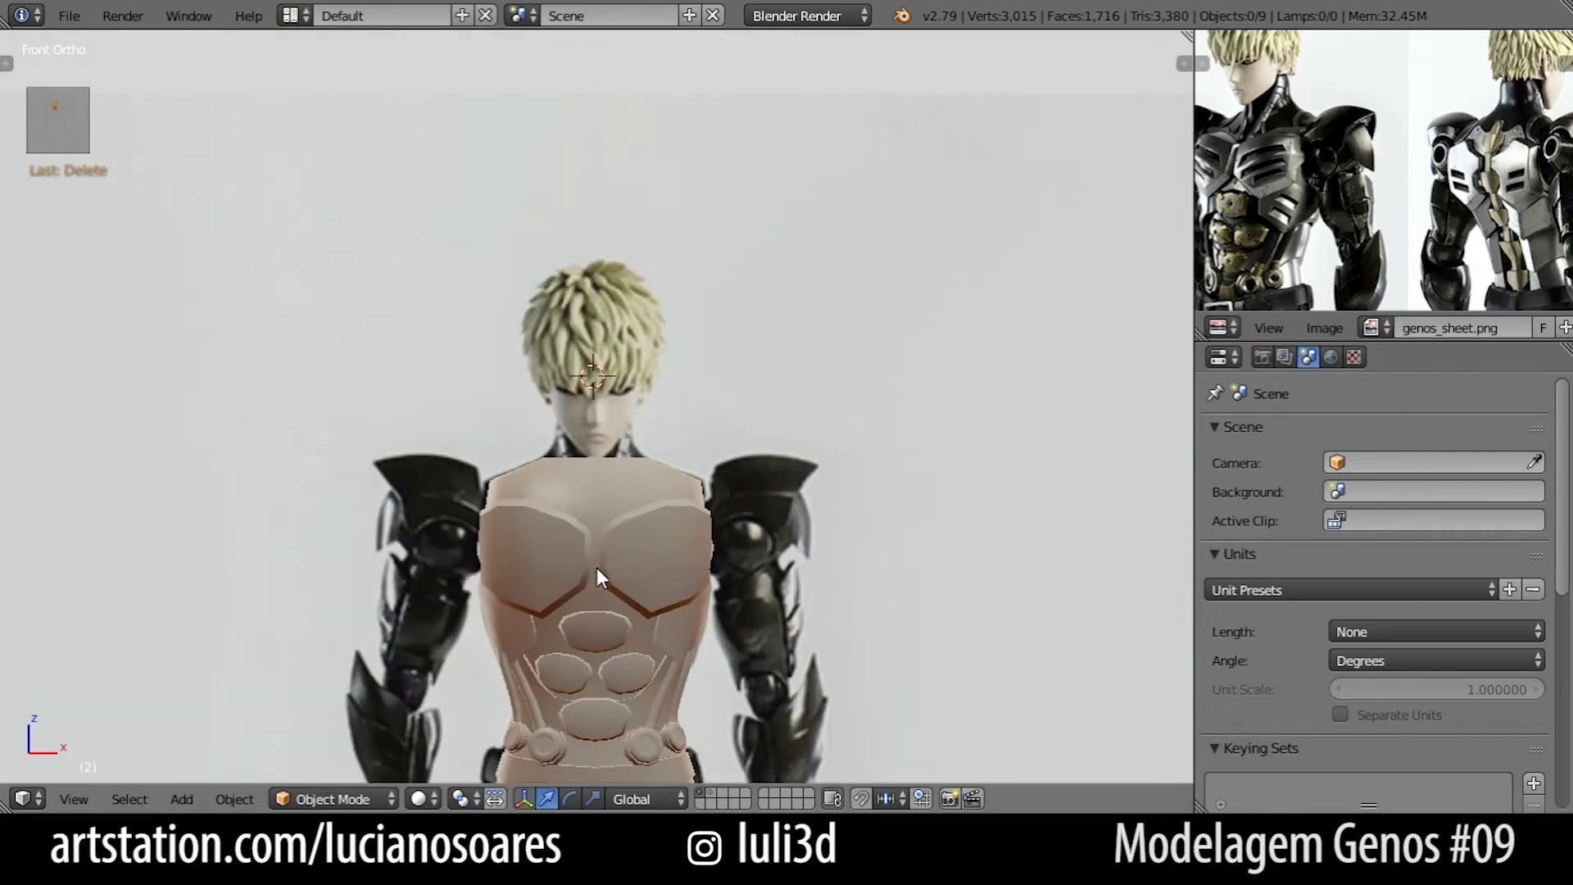
key("shift+c")
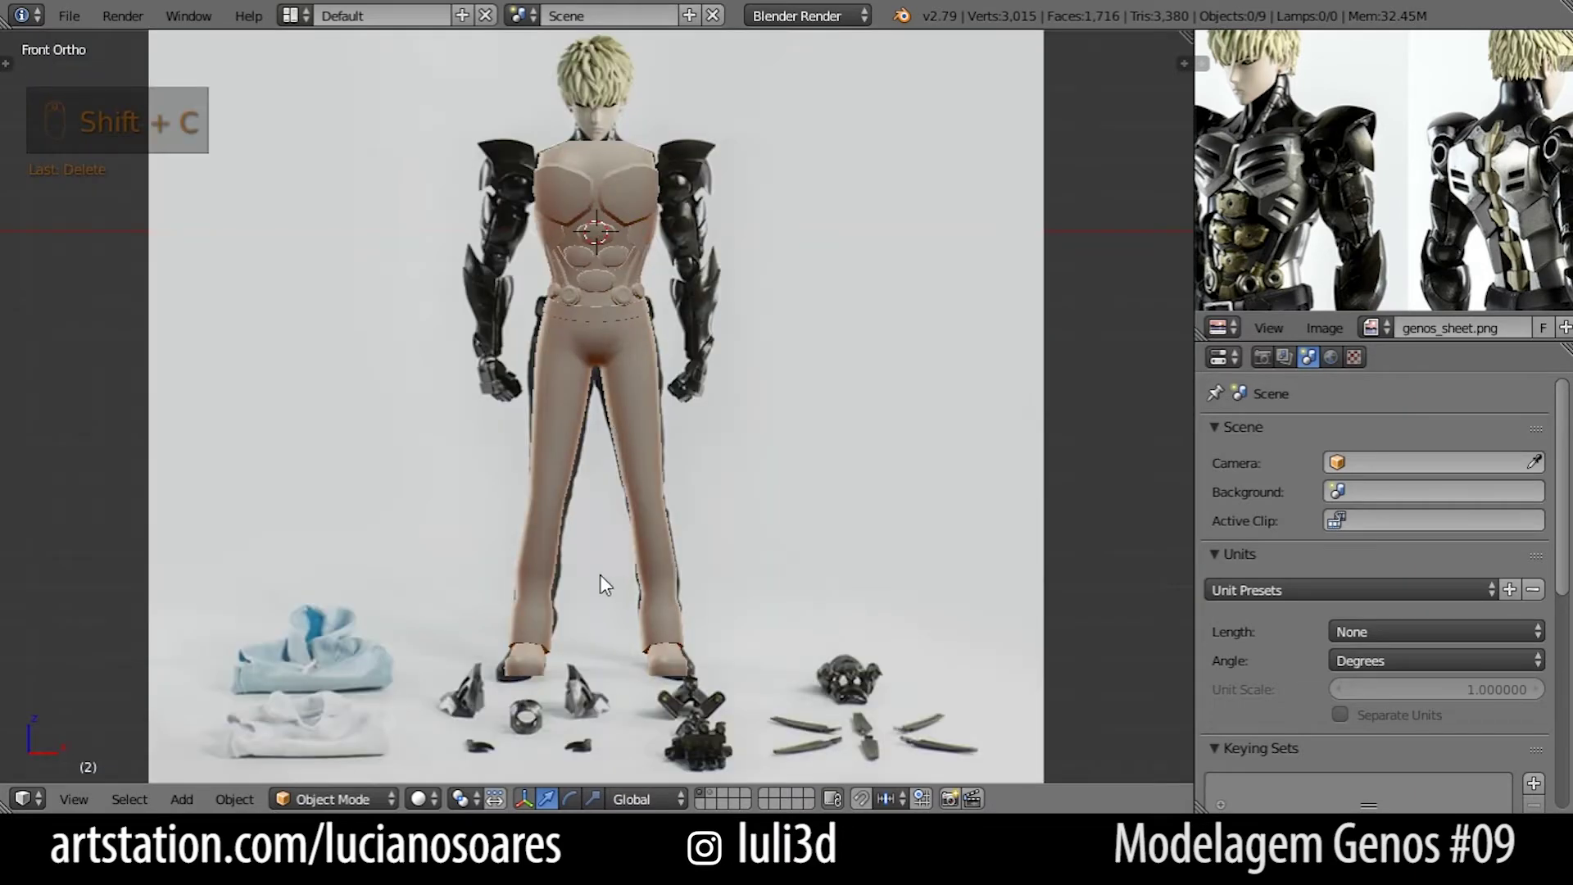
scroll(592, 354, "up", 3)
middle_click_drag(688, 301, 676, 480, "shift")
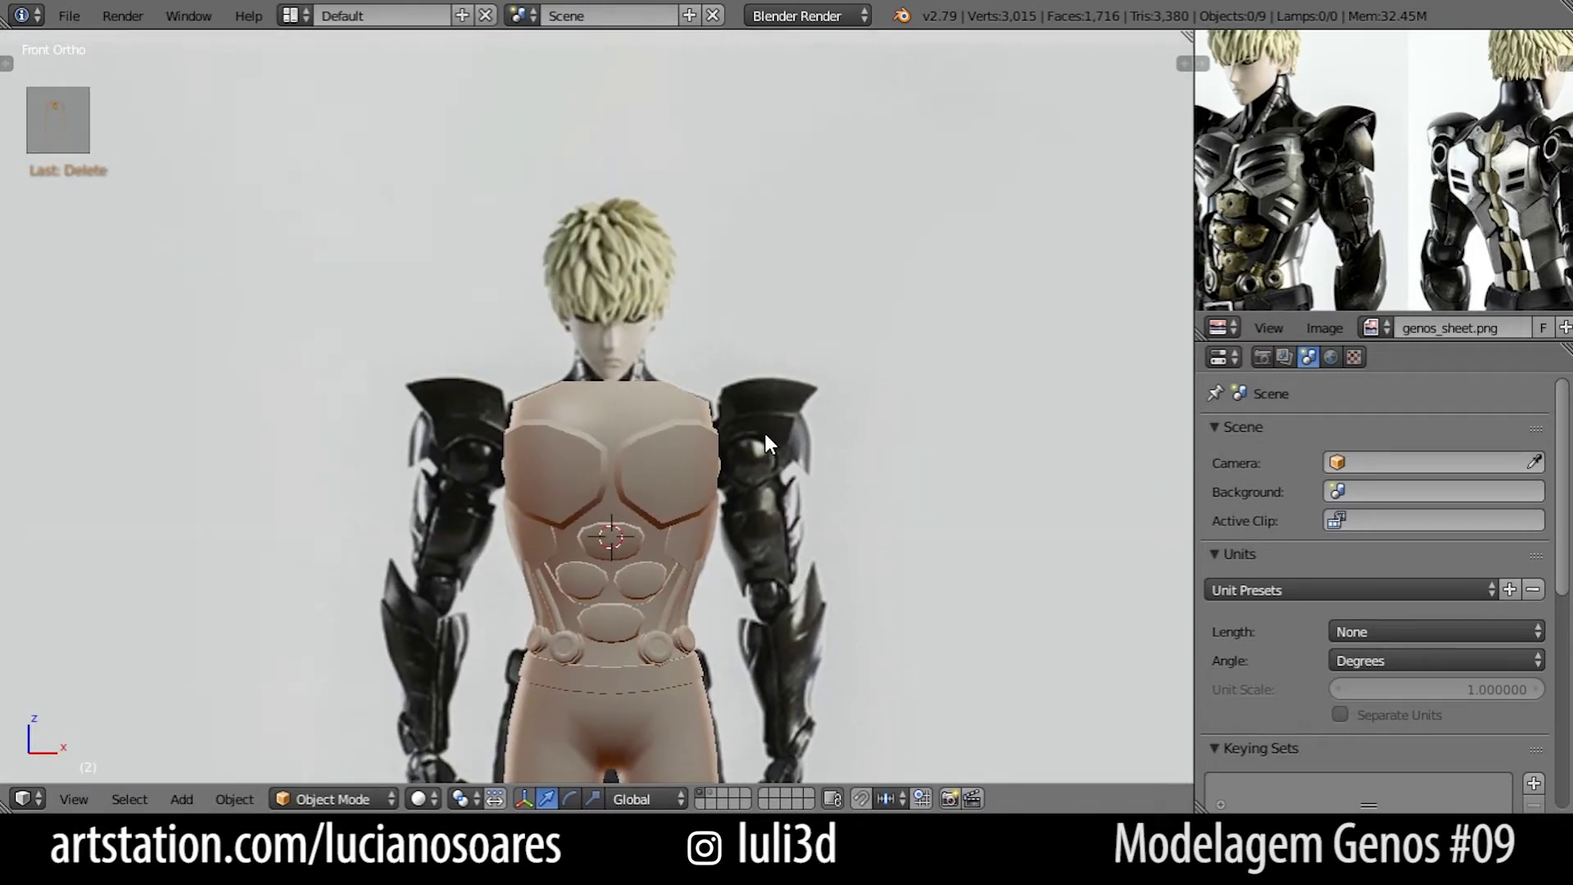
Add a cube and move it up along Z over the character's head.
key("space")
type("add cu")
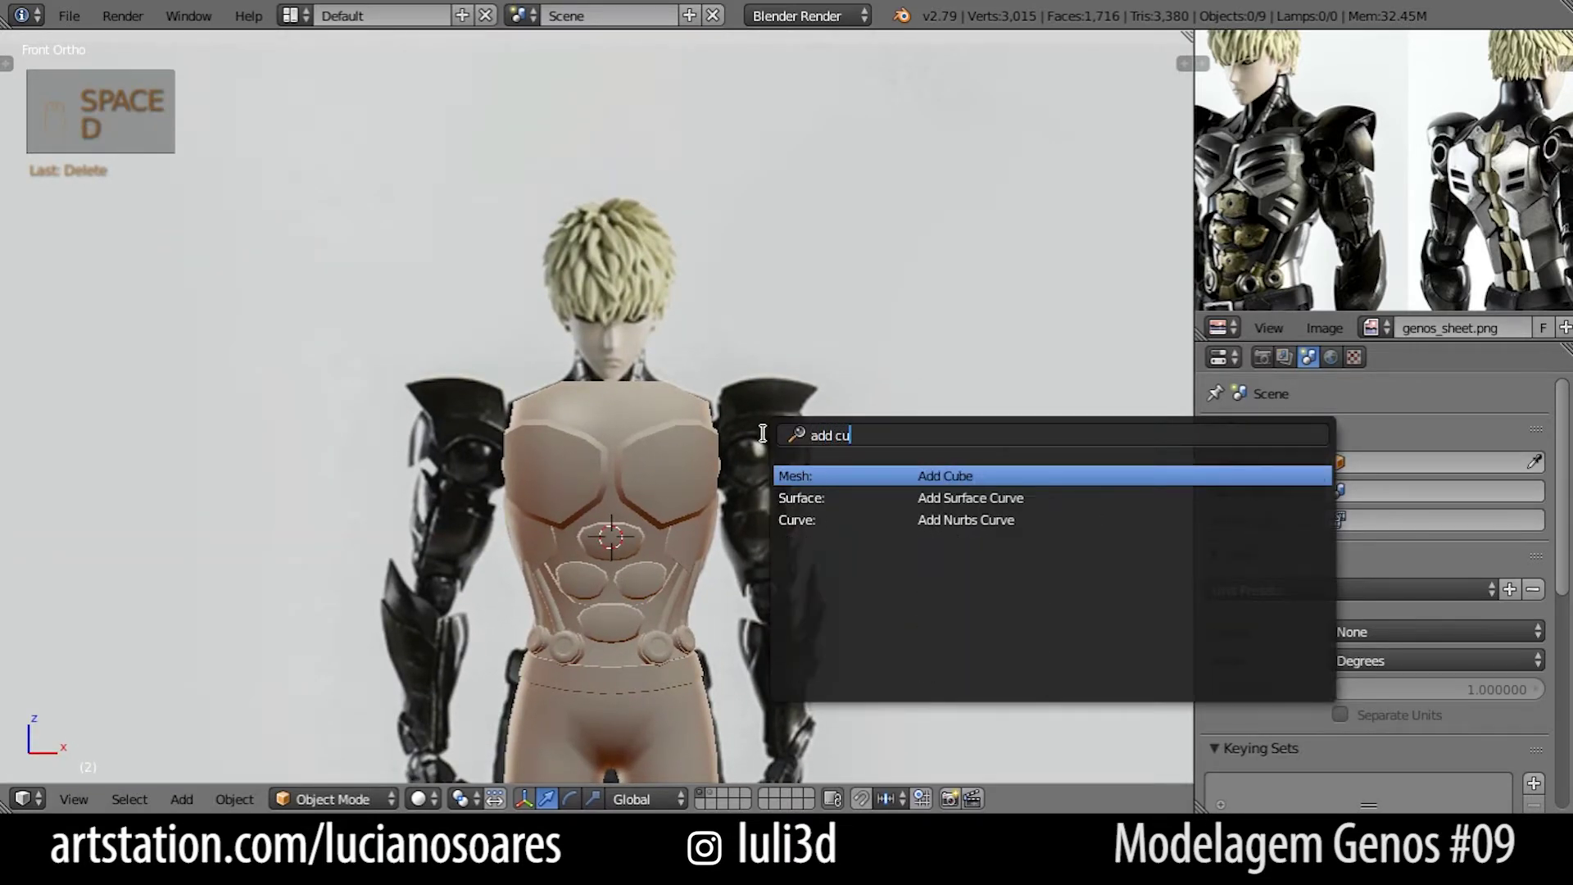
key("Return")
key("g")
key("z")
left_click(816, 215)
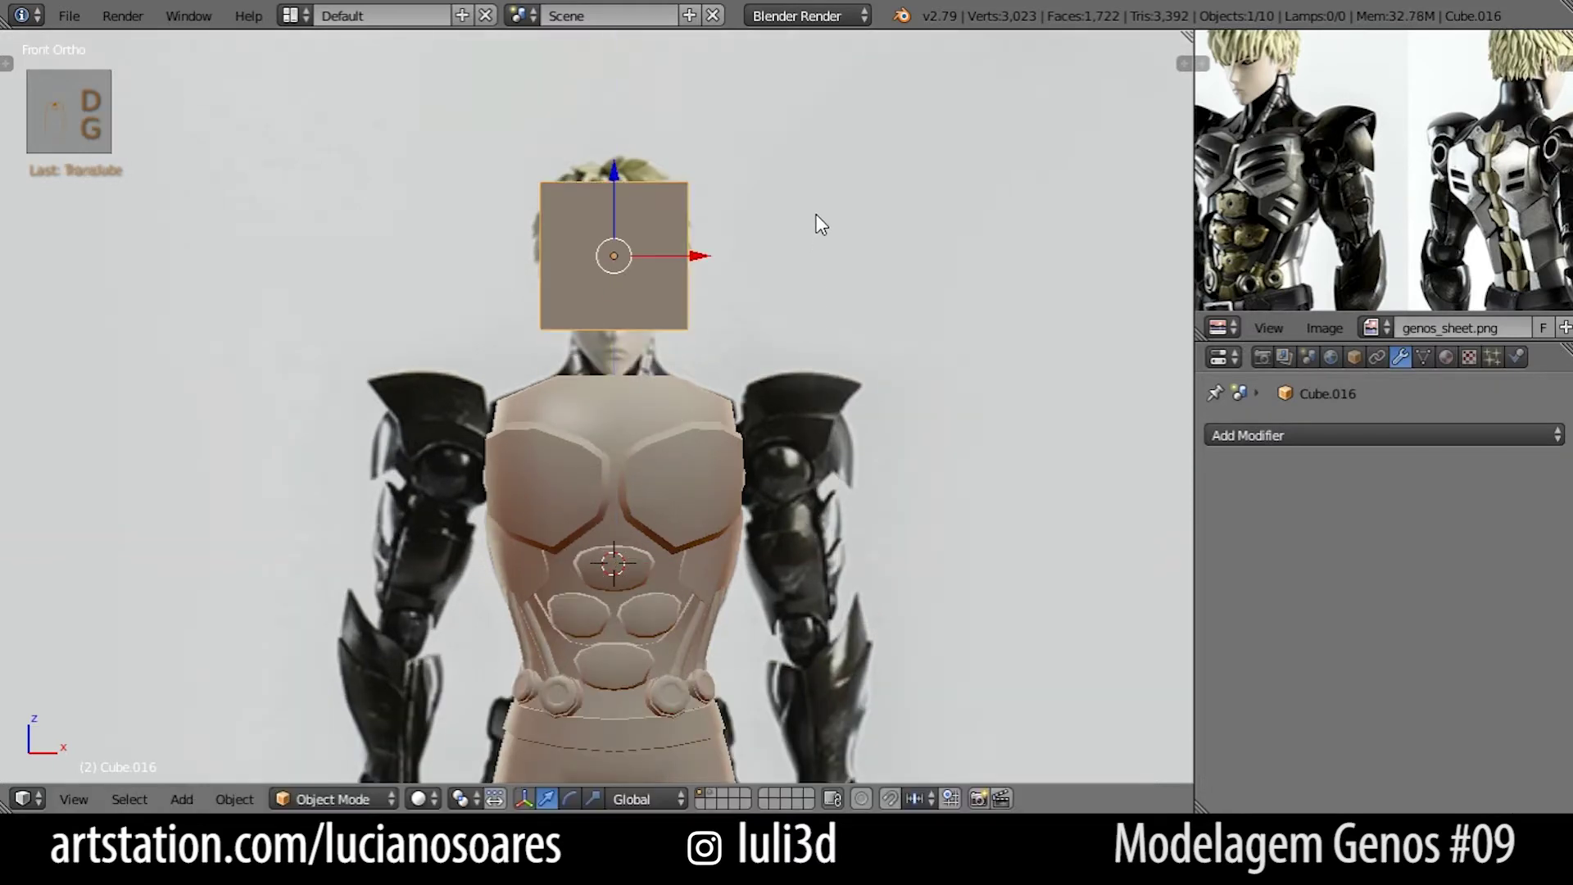
Fine-tune the cube's height along Z against the head reference in wireframe display, then return to solid display.
key("KP_Decimal")
key("z")
scroll(773, 491, "down", 4)
middle_click_drag(775, 535, 735, 436, "shift")
key("g")
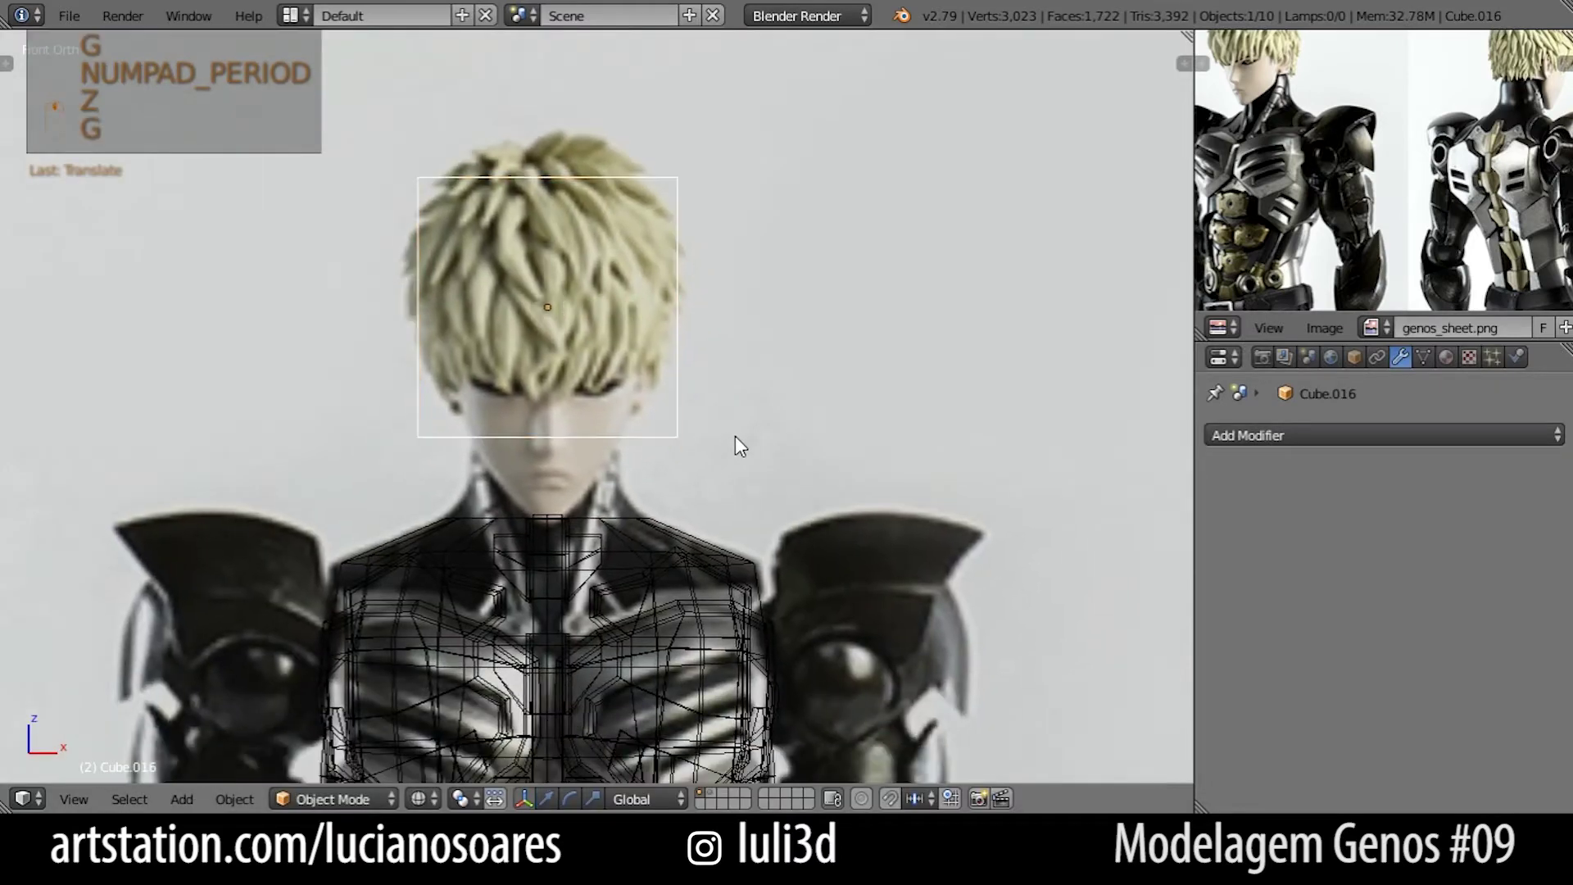
key("z")
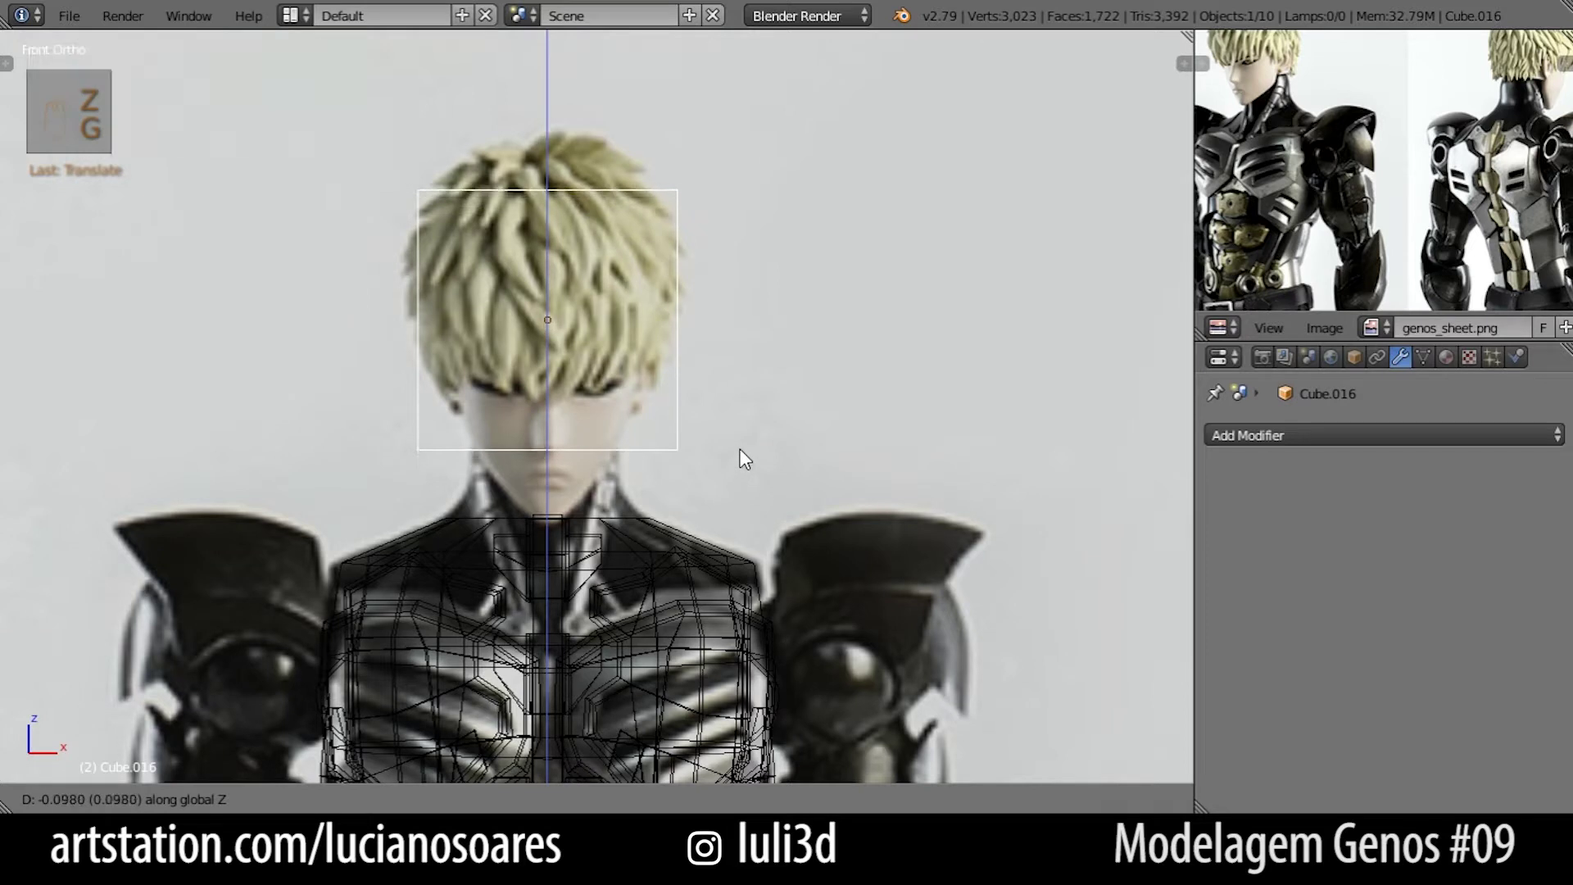
left_click(740, 442)
key("z")
scroll(741, 431, "up", 1)
mouse_move(753, 395)
middle_mouse_down("shift")
mouse_move(837, 489)
mouse_move(832, 464)
middle_mouse_up("shift")
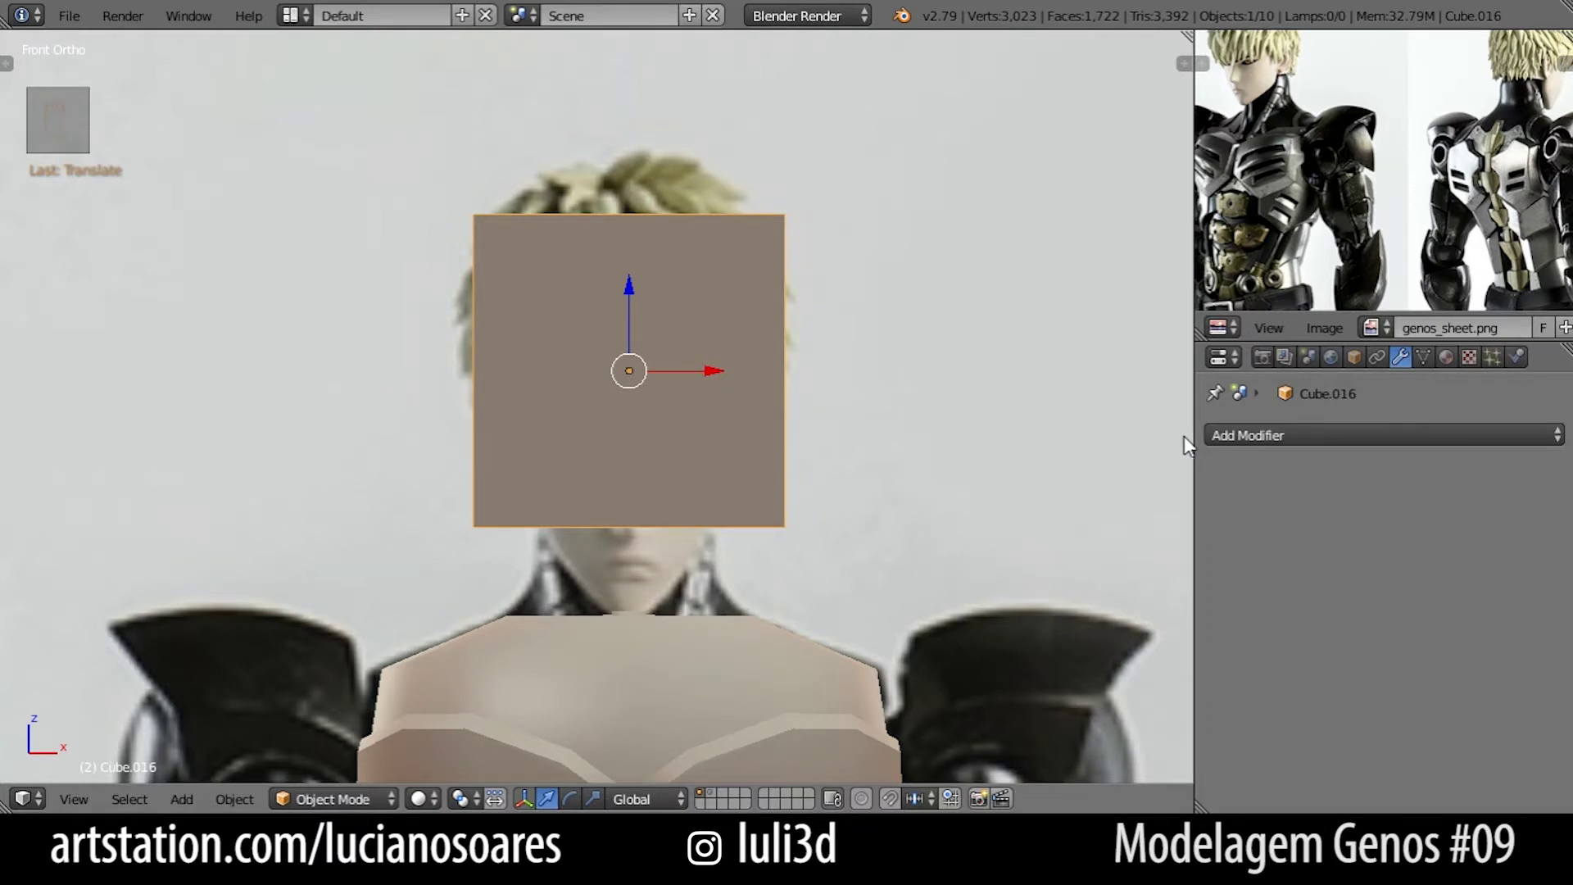
Add a Subdivision Surface modifier to the cube and raise its viewport subdivisions to 4.
left_click(1237, 435)
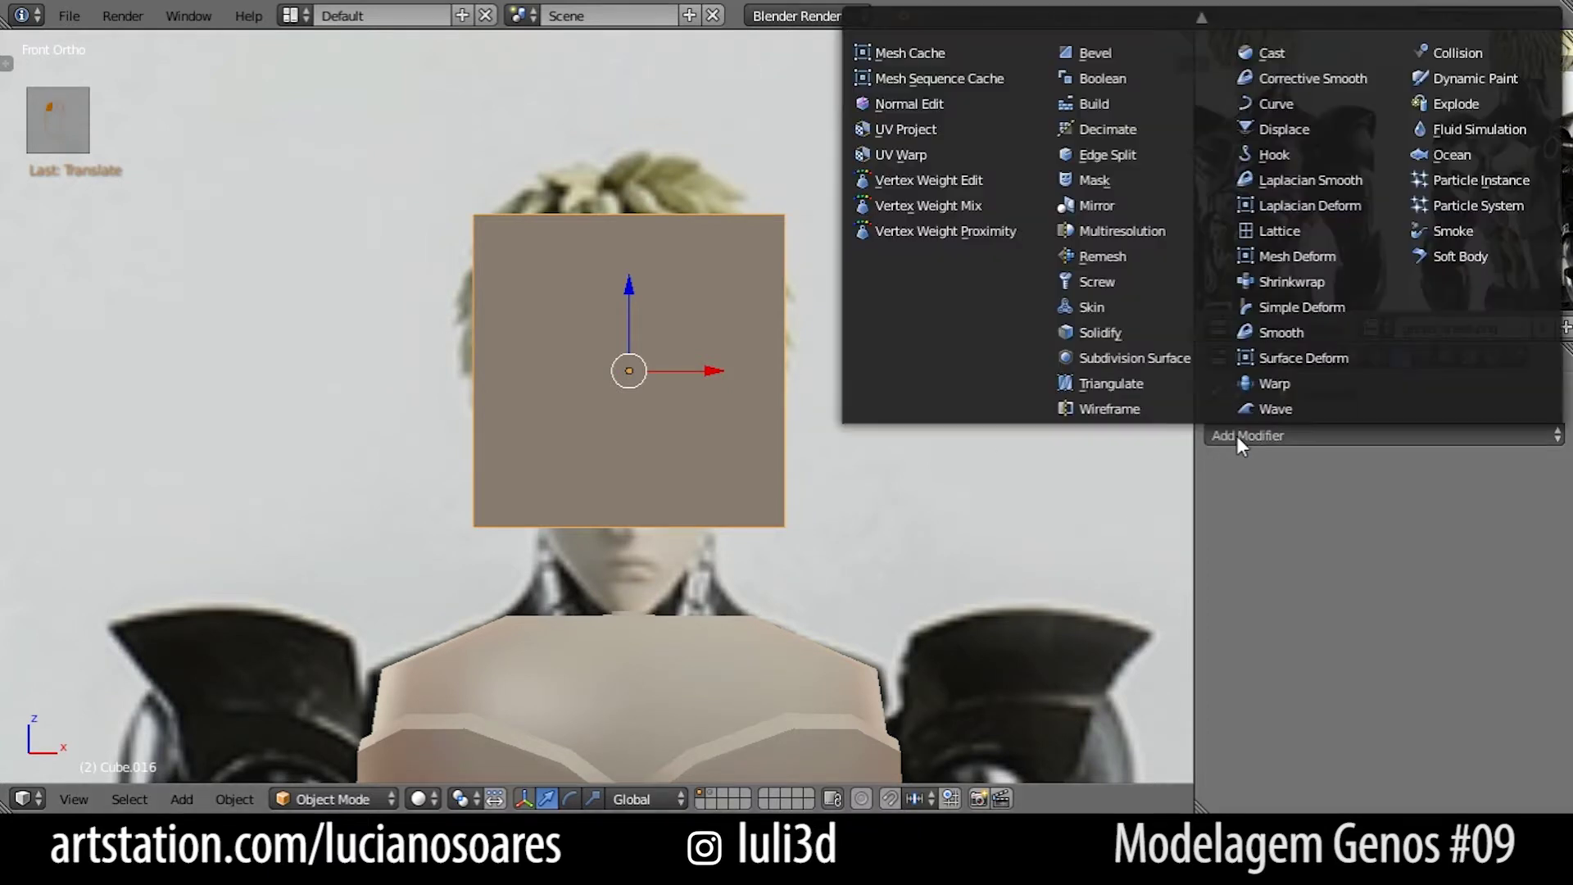
left_click(1122, 358)
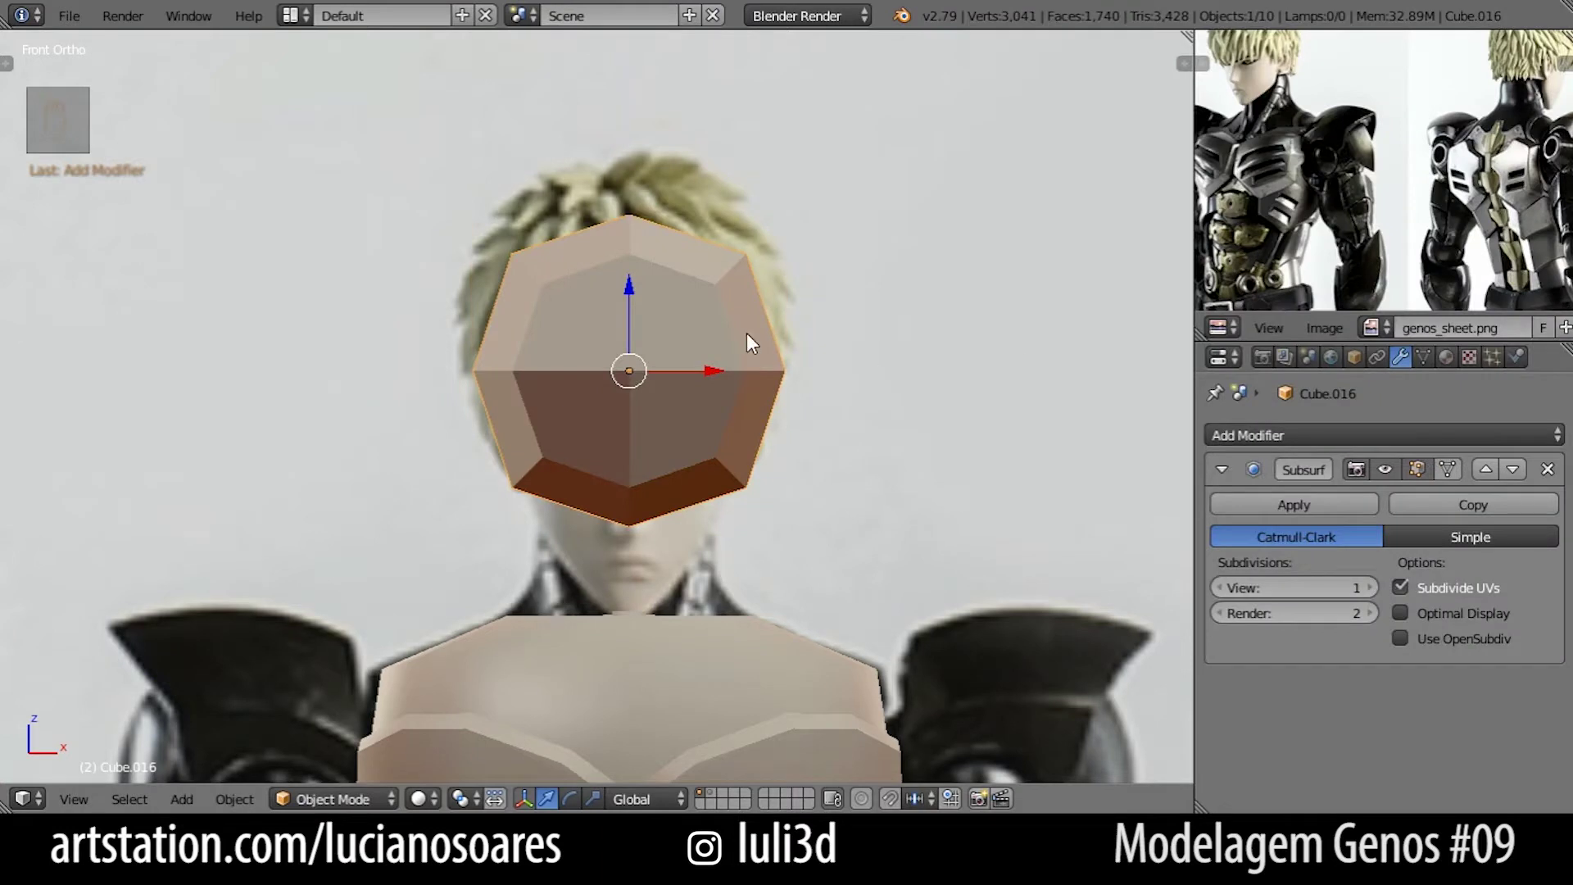
left_click(1369, 587)
left_click(1369, 587)
left_click(1369, 588)
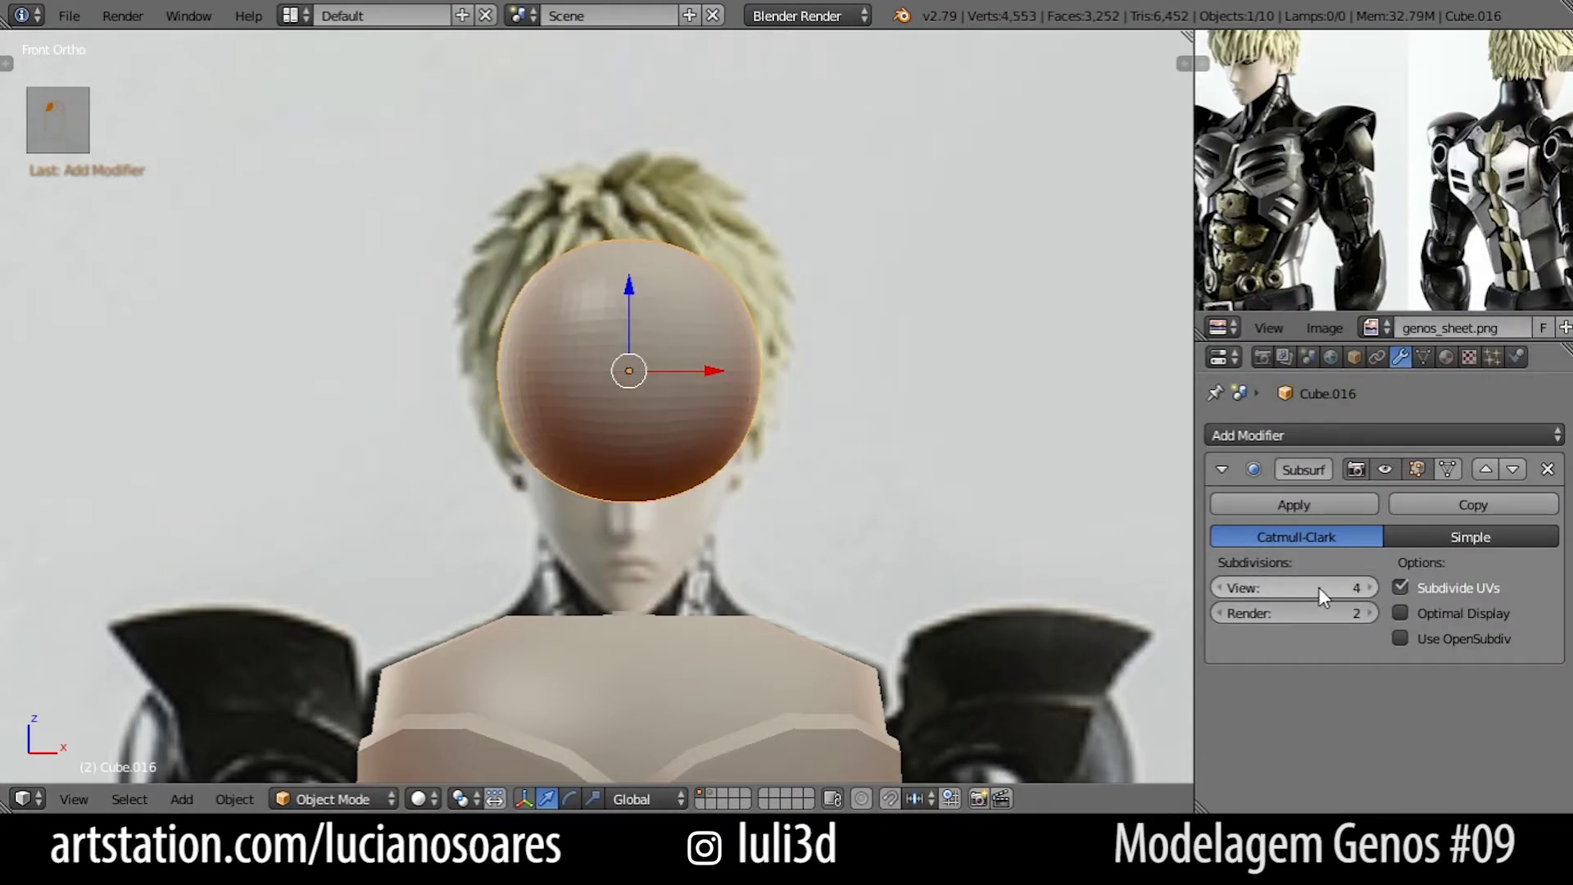
Try lower viewport subdivision levels on the head cube and settle on 3.
scroll(924, 517, "up", 3)
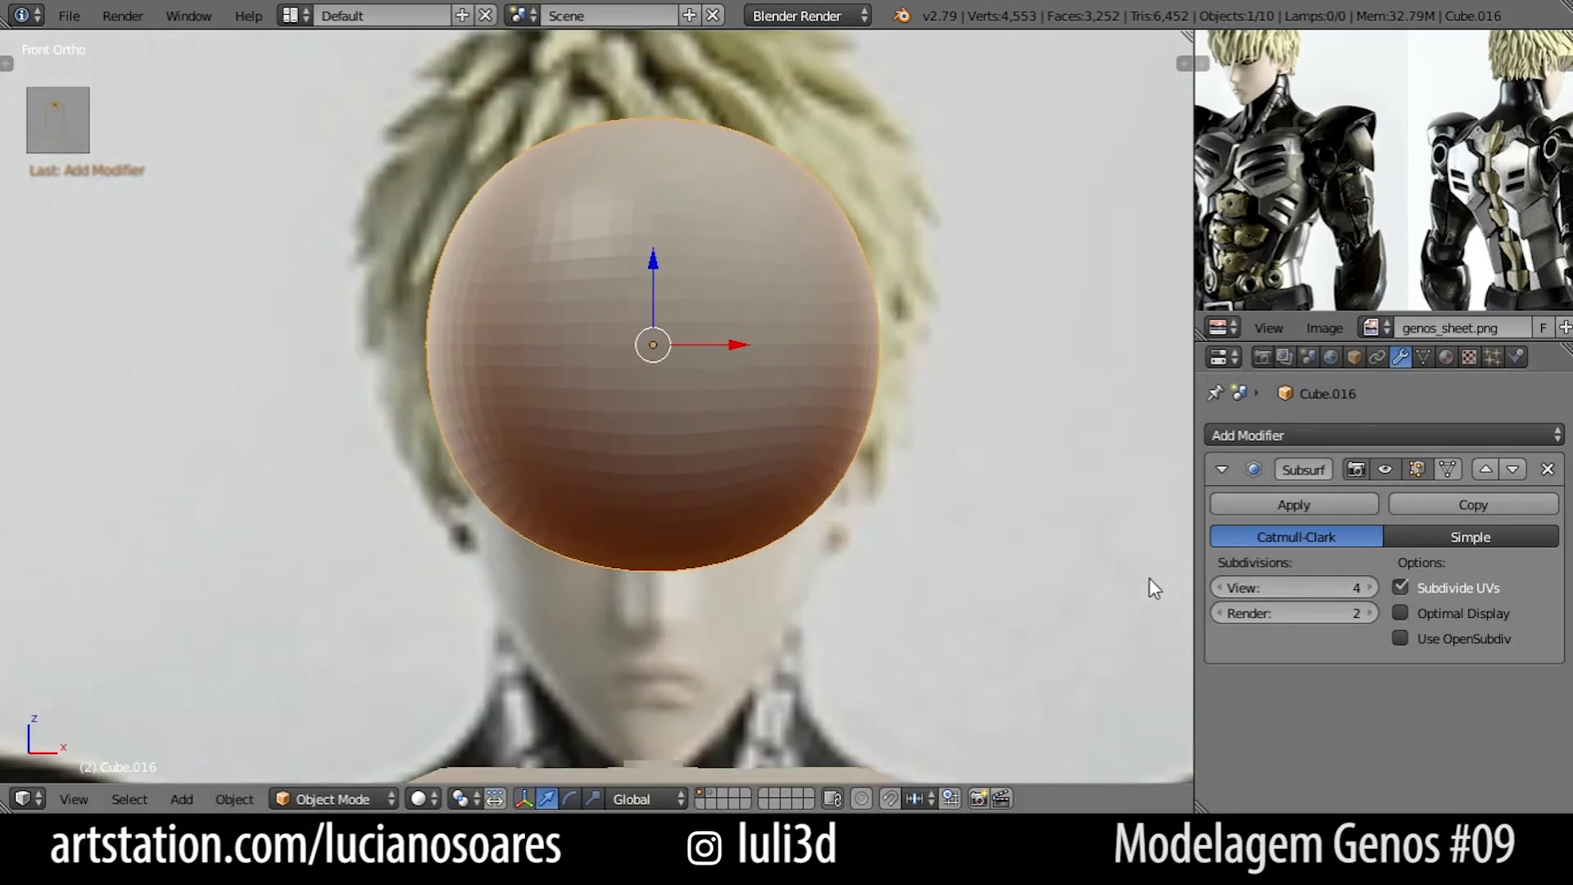
left_click(1216, 588)
left_click(1218, 587)
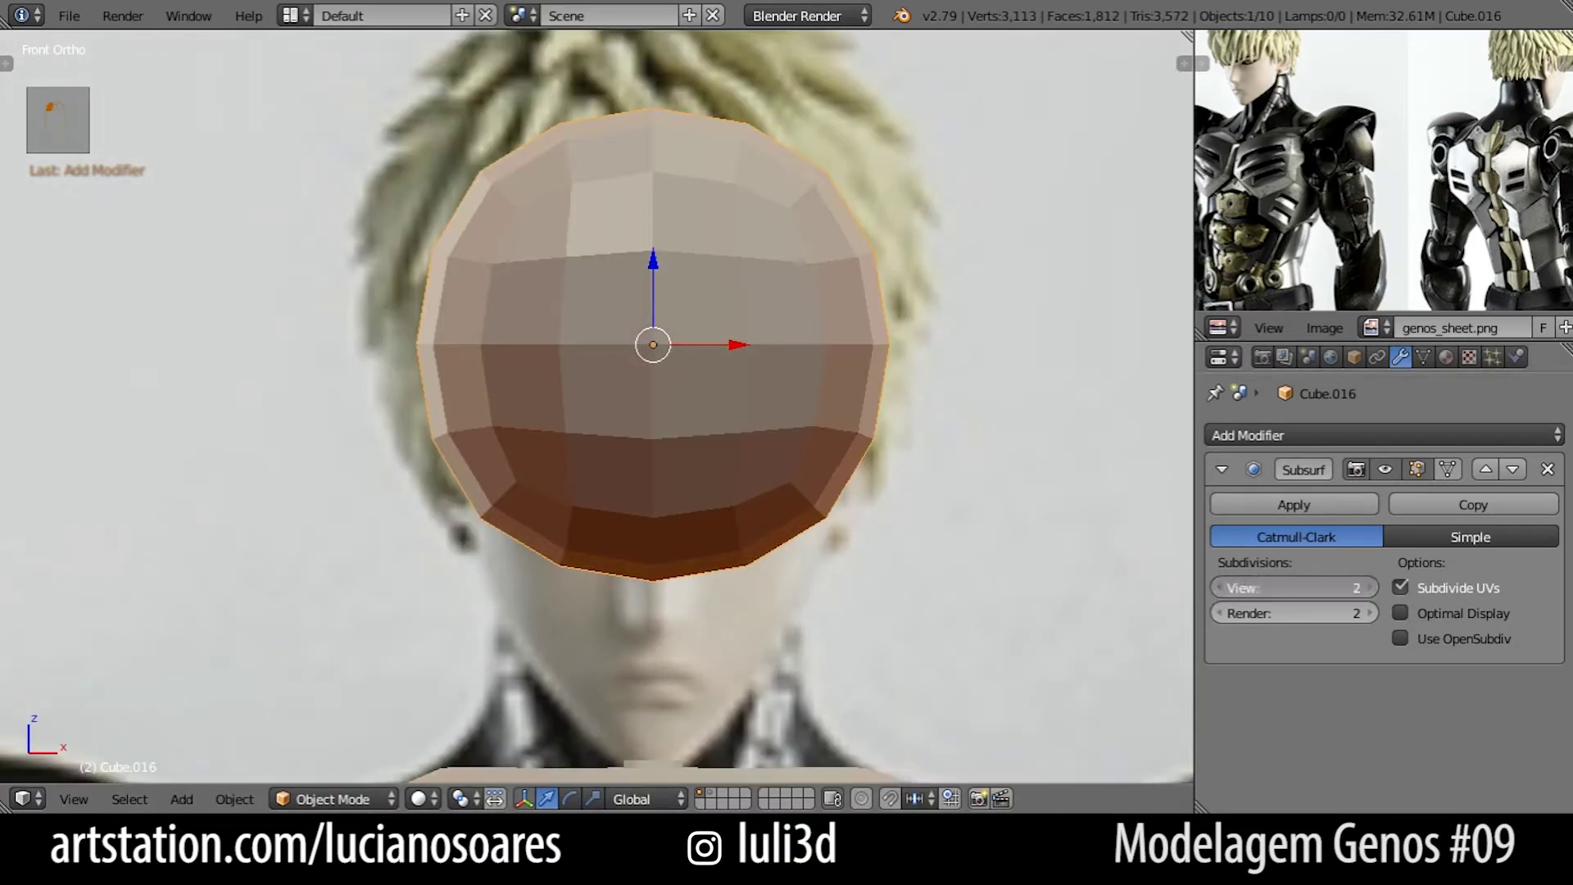
left_click(1218, 586)
left_click(1368, 588)
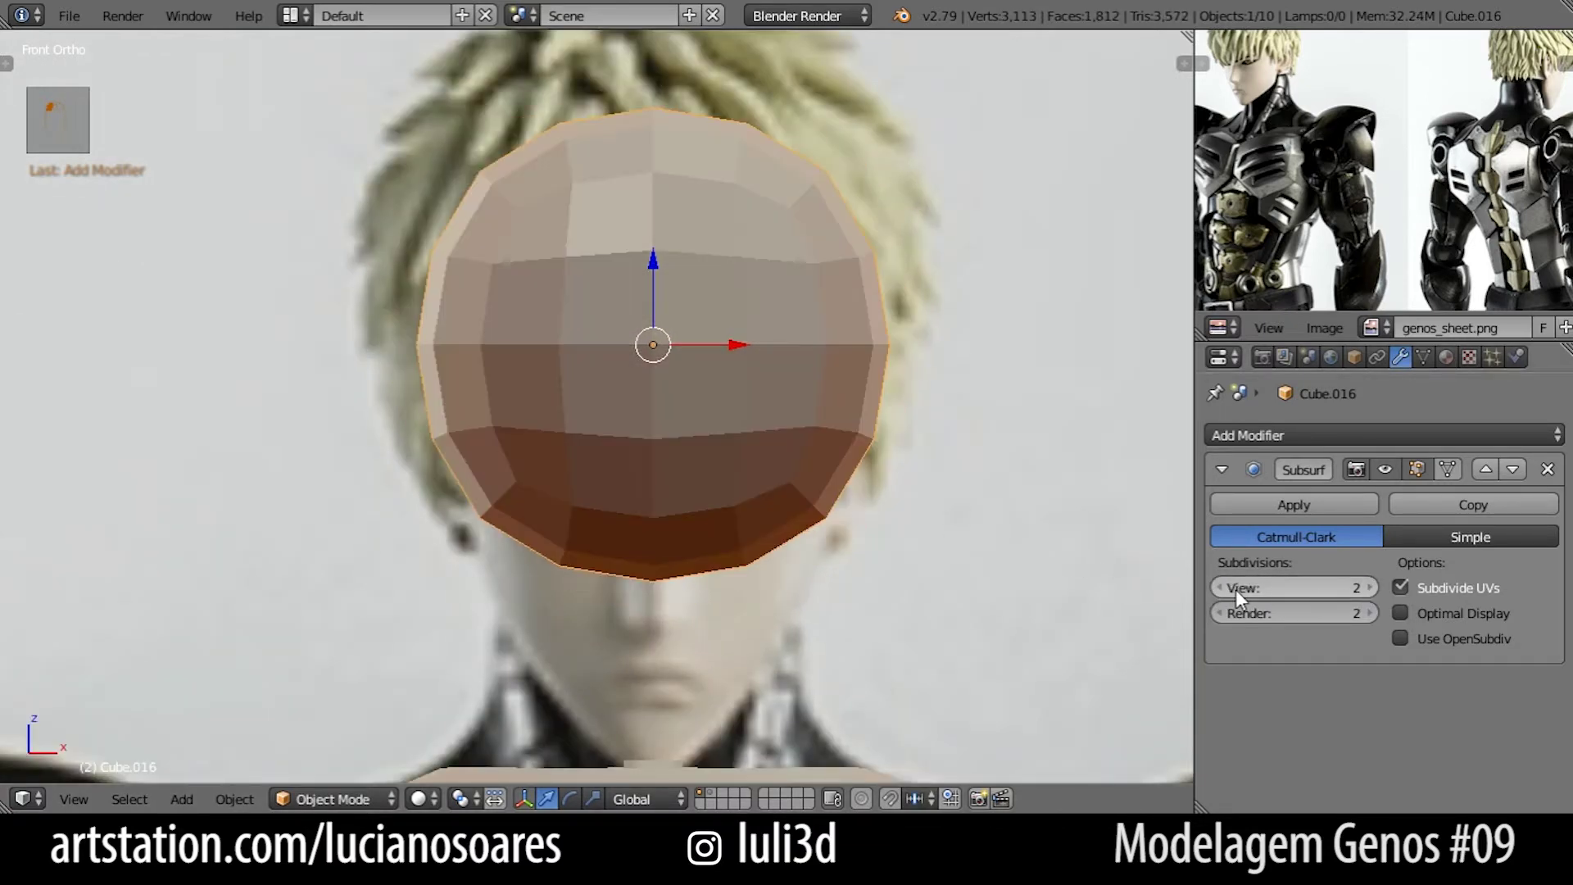
left_click(1217, 587)
left_click(1370, 588)
left_click(1371, 588)
scroll(721, 439, "down", 4)
scroll(710, 429, "up", 2)
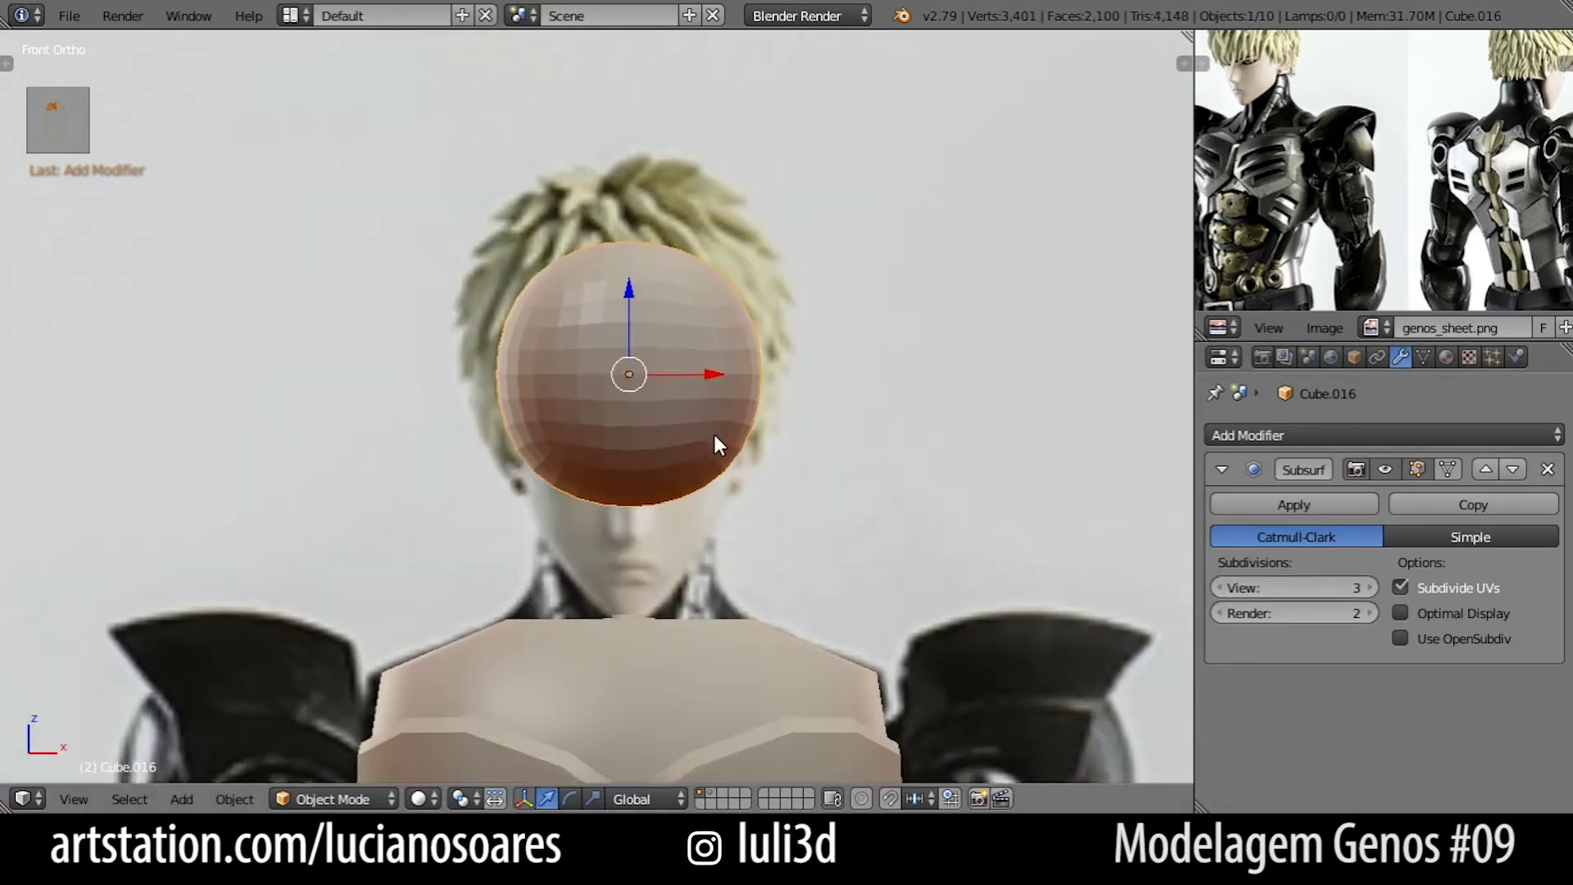
Add a UV sphere beside the subdivided cube for comparison.
middle_click_drag(712, 431, 574, 476, "shift")
key("space")
type("add uv")
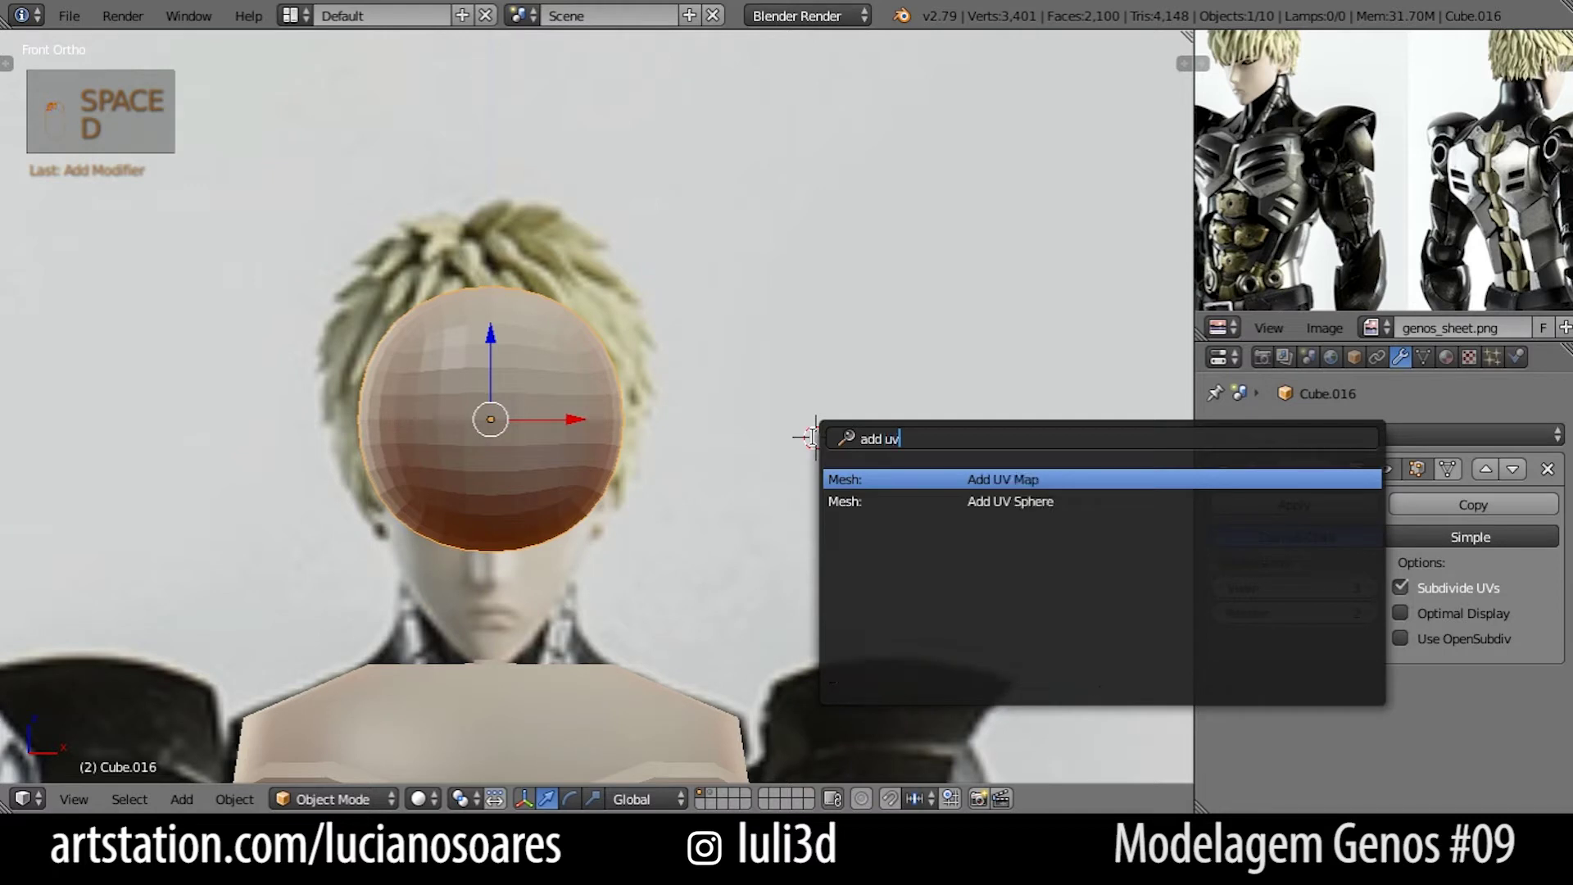
key("Down")
key("Return")
scroll(814, 435, "up", 3)
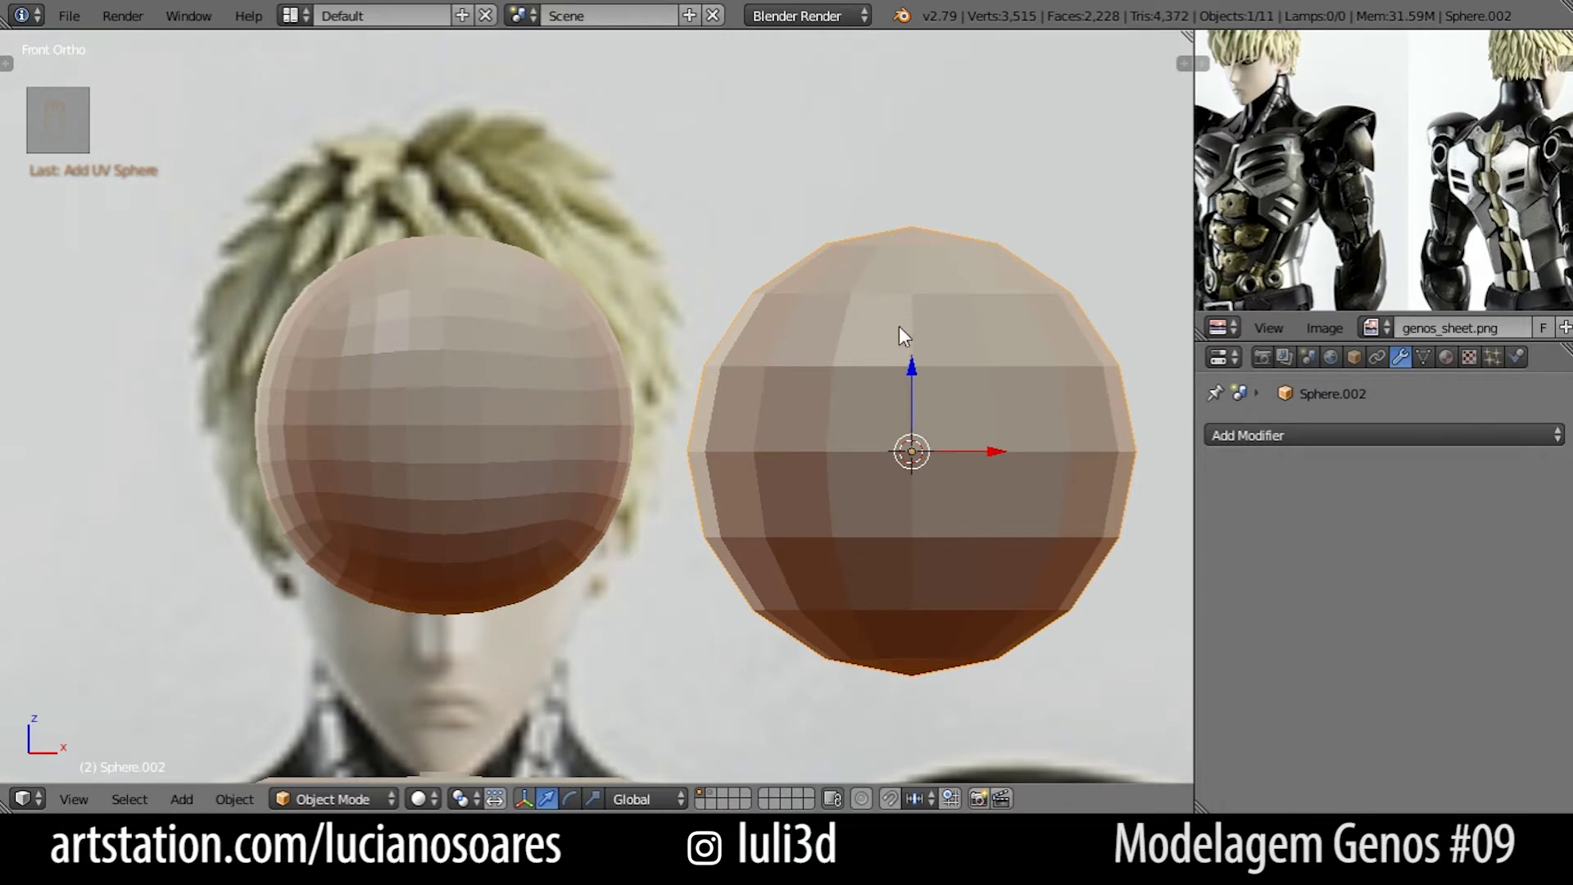
Compare the UV sphere's pole topology with the subdivided cube from several angles, then delete the UV sphere.
middle_click_drag(586, 283, 833, 460)
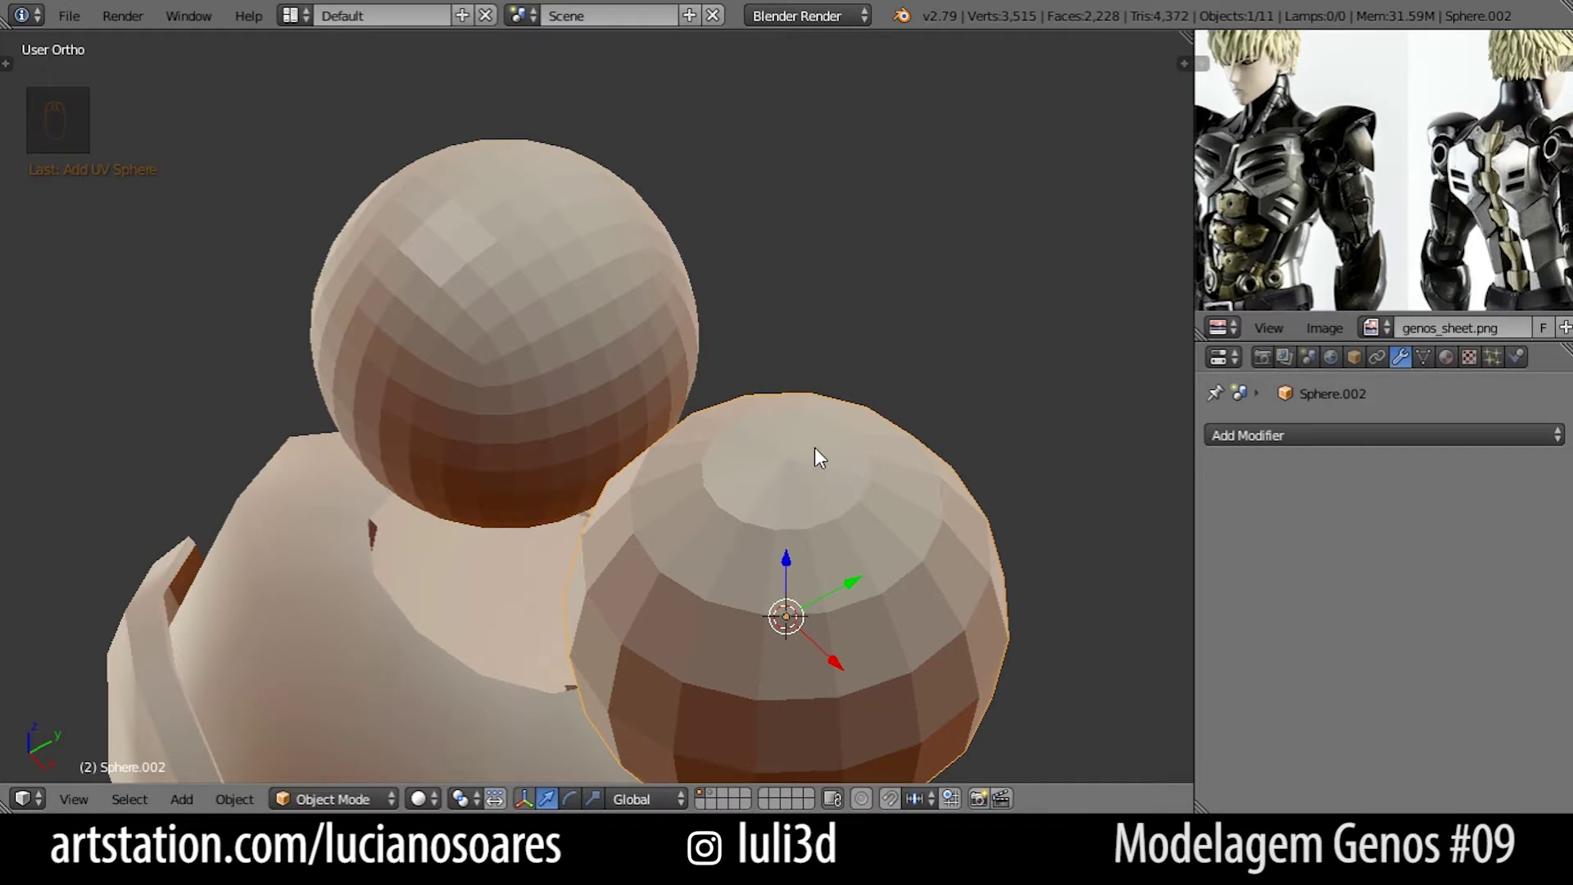
middle_click_drag(716, 432, 814, 351)
key("x")
left_click(812, 344)
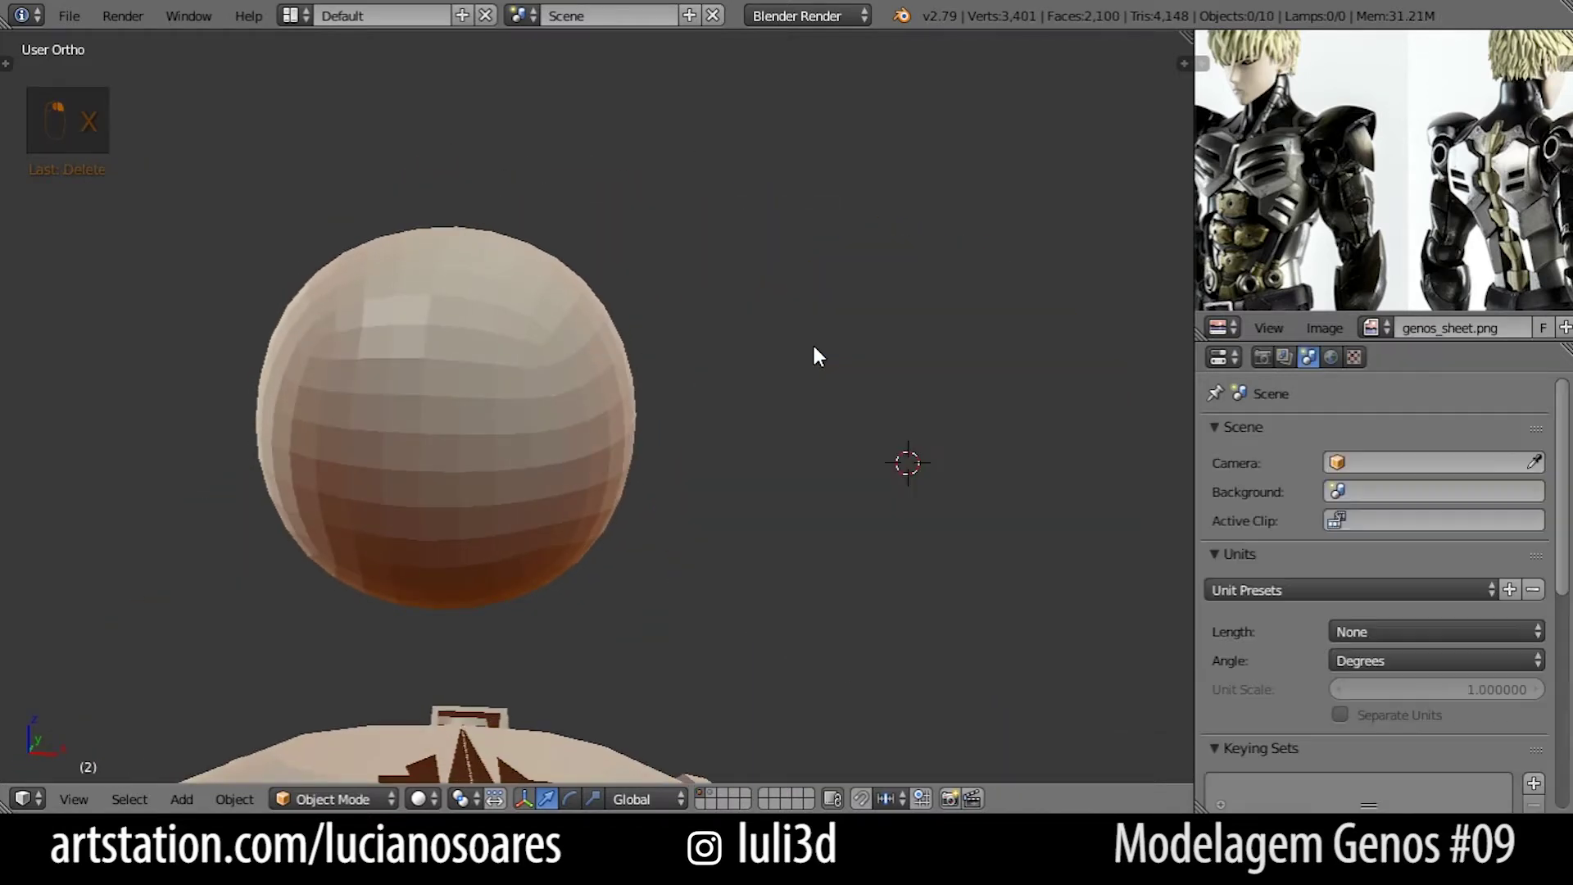
Replace the head cube's modifier with a fresh Subdivision Surface set to 1 viewport and 1 render subdivision.
key("KP_1")
right_click(492, 436)
scroll(592, 469, "down", 2)
middle_click_drag(591, 468, 717, 410, "shift")
scroll(717, 411, "up", 3)
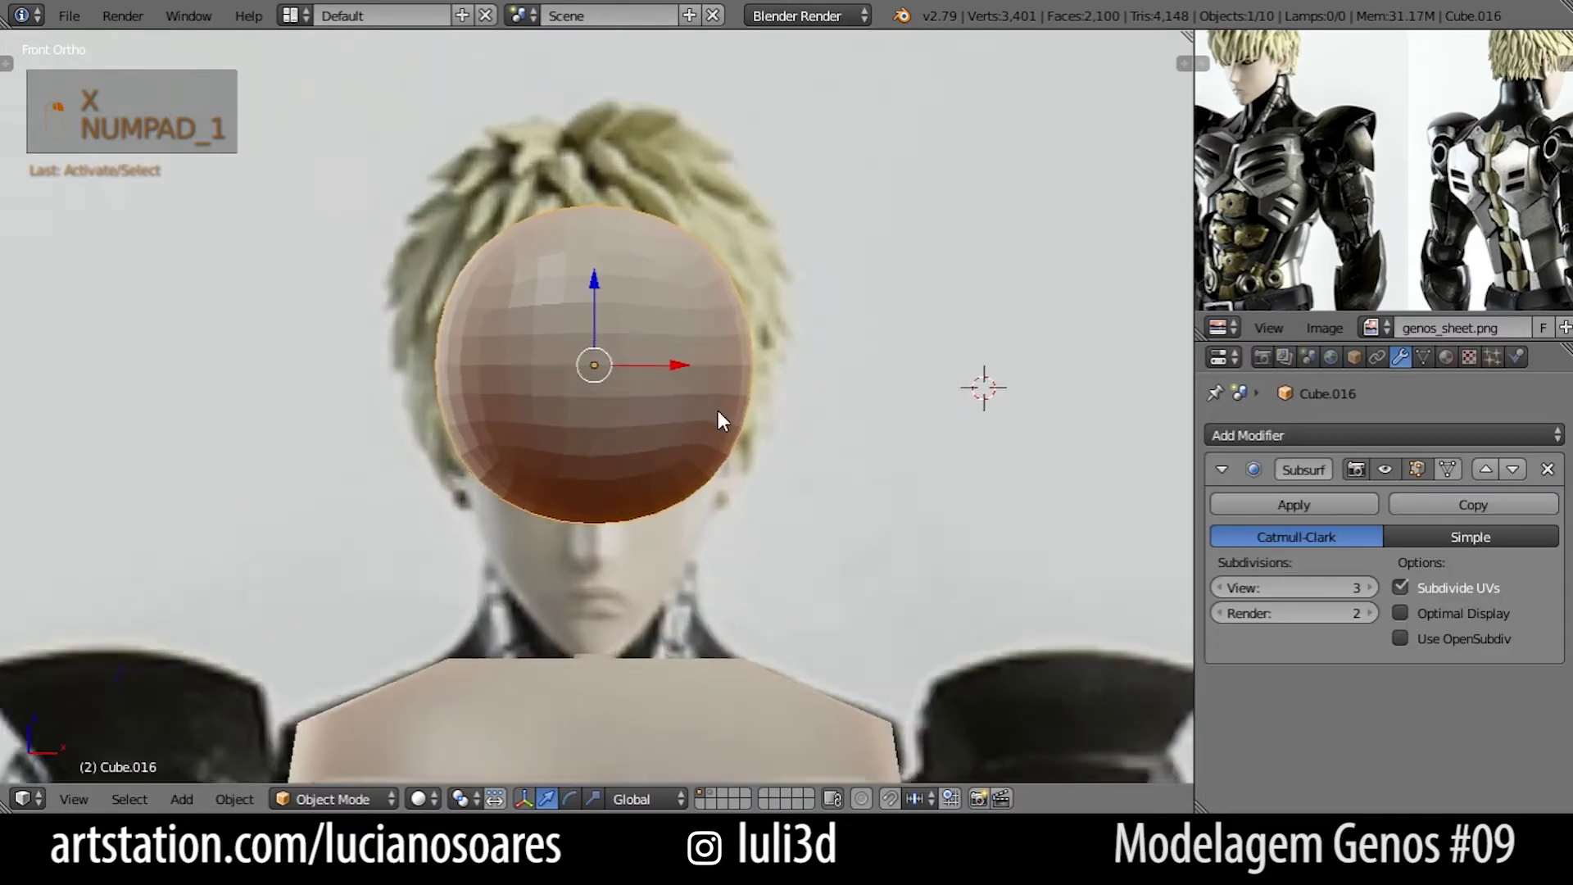
scroll(717, 434, "down", 3)
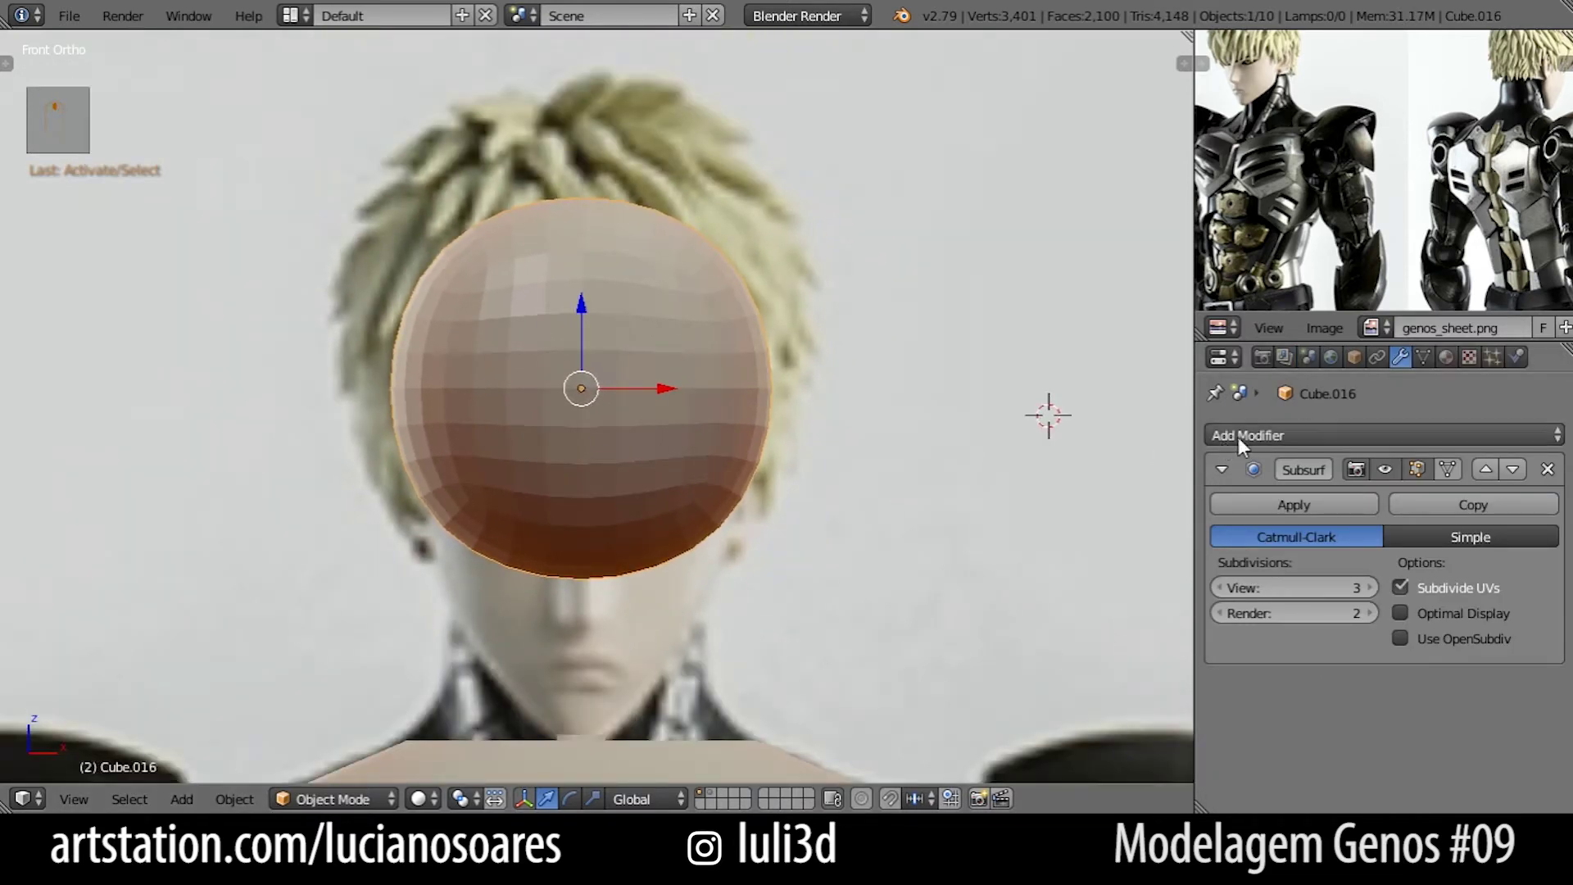
left_click(1547, 468)
left_click(1294, 435)
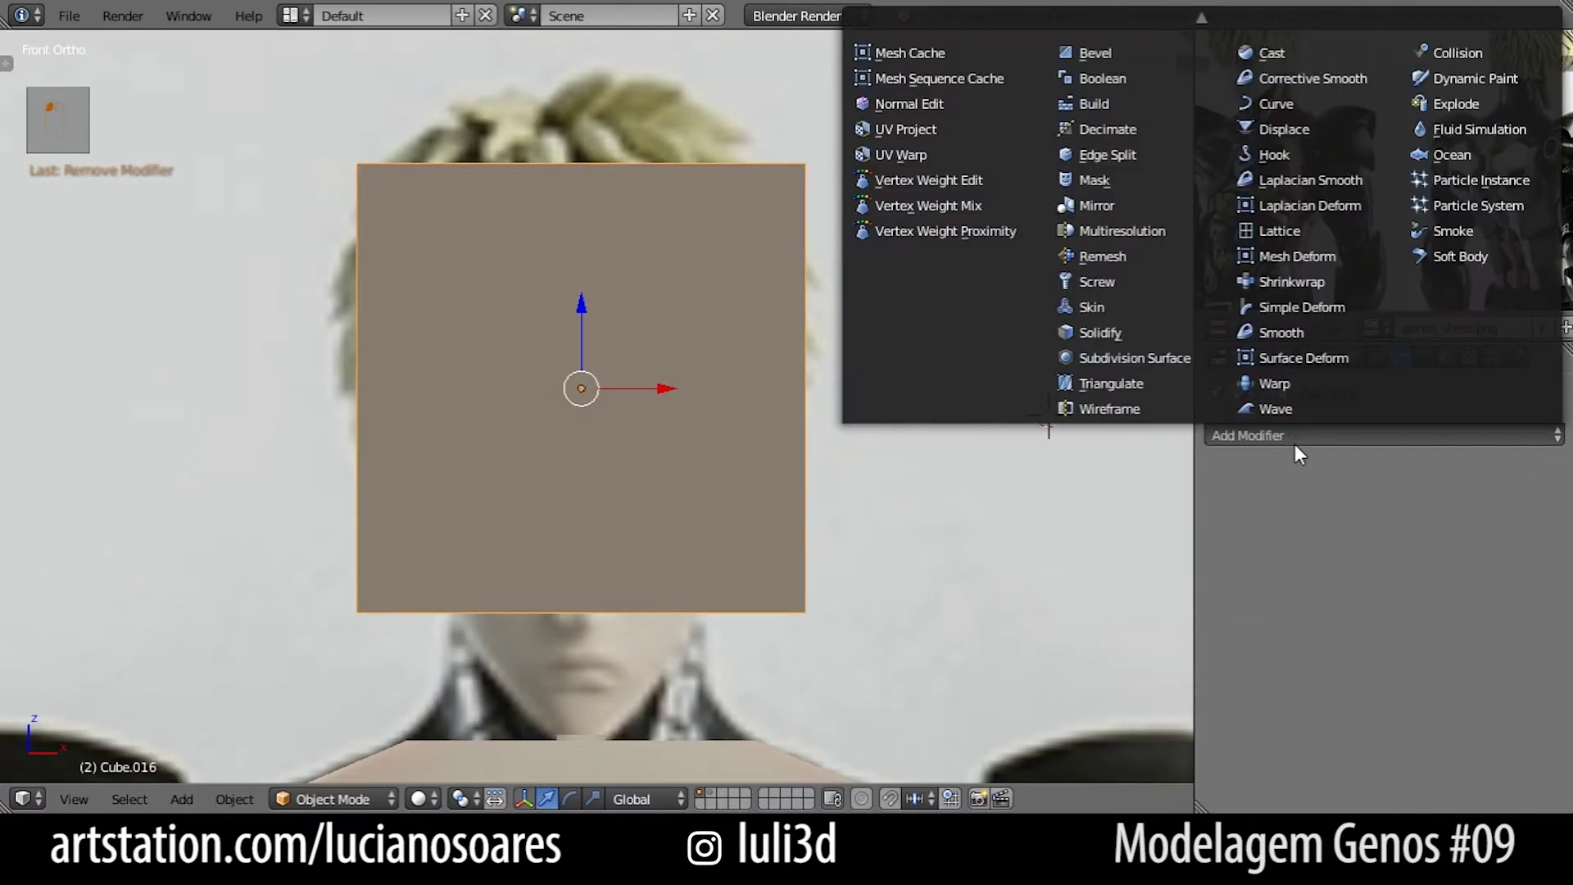
left_click(1131, 357)
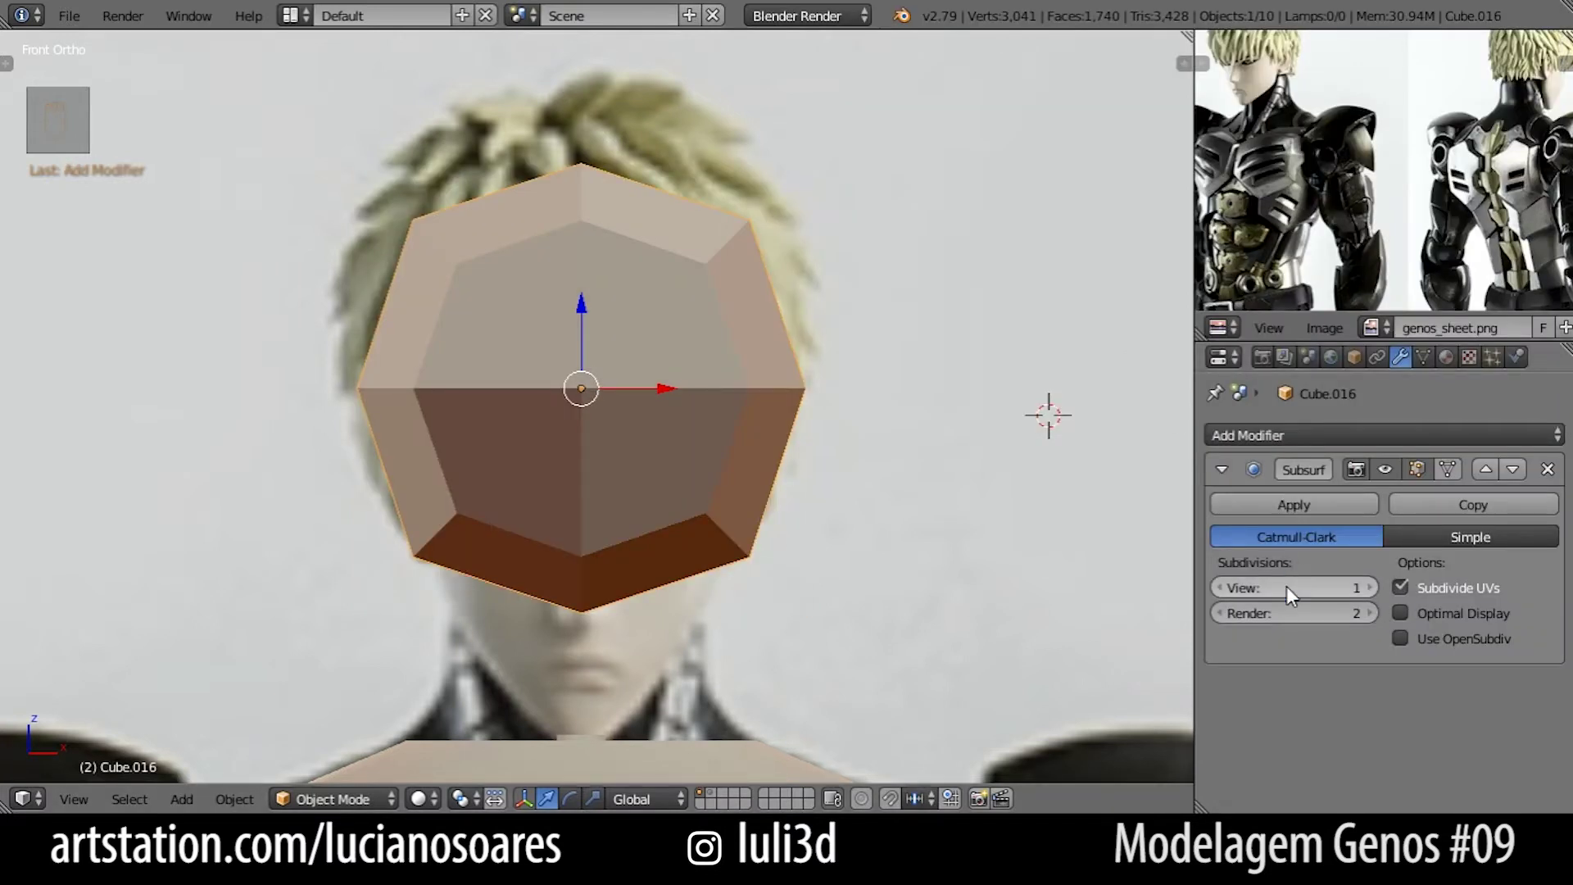
left_click(1221, 612)
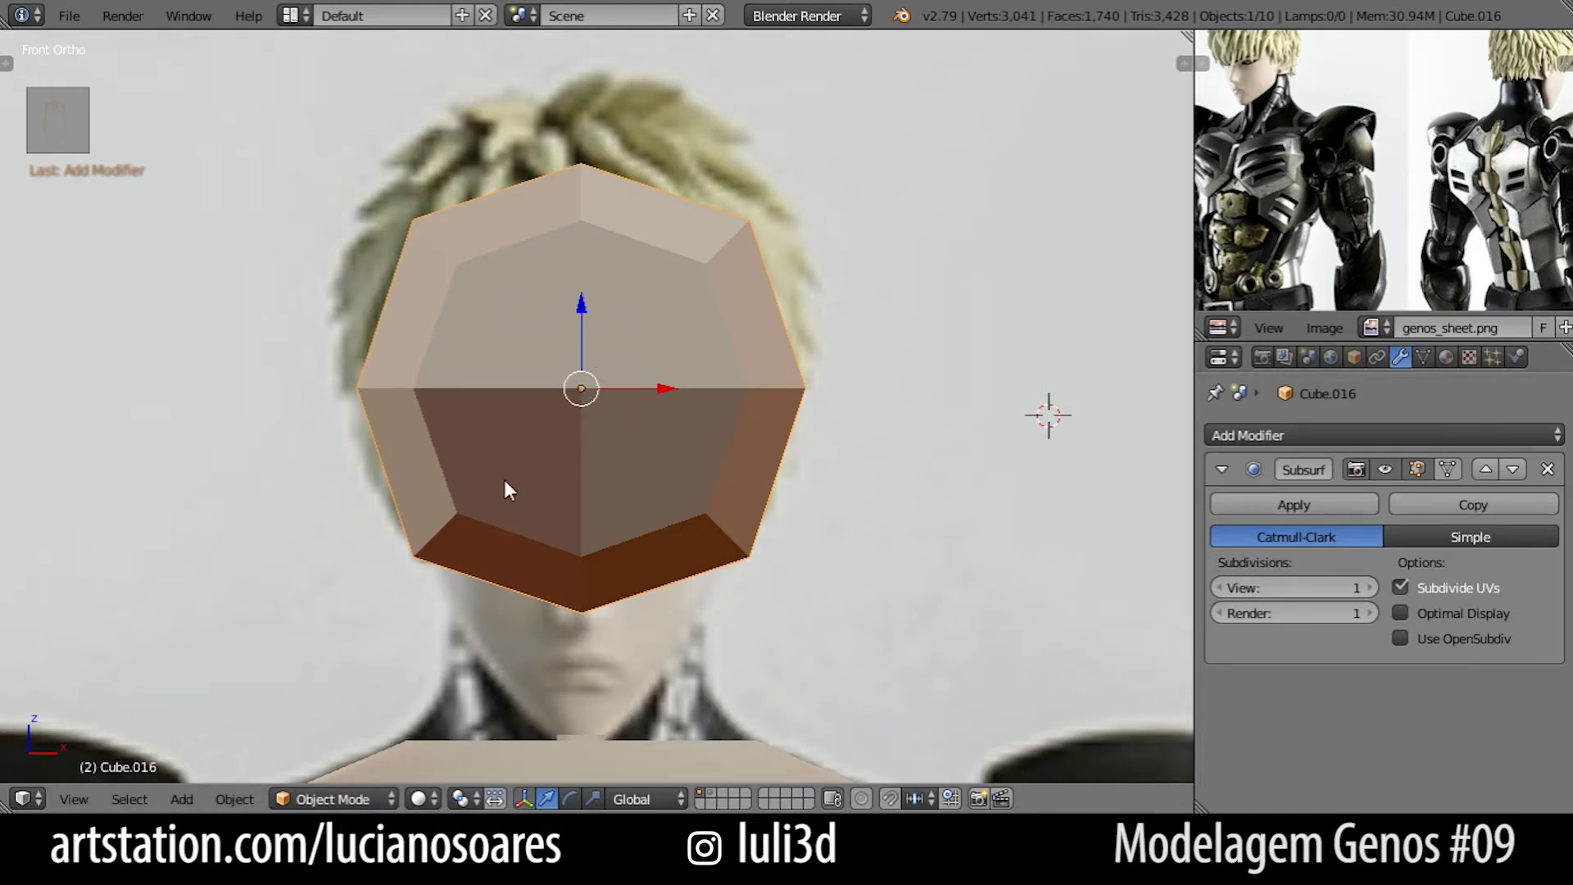
Apply the Subdivision Surface modifier to the head cube and open its mesh in Edit Mode.
key("Tab")
key("Tab")
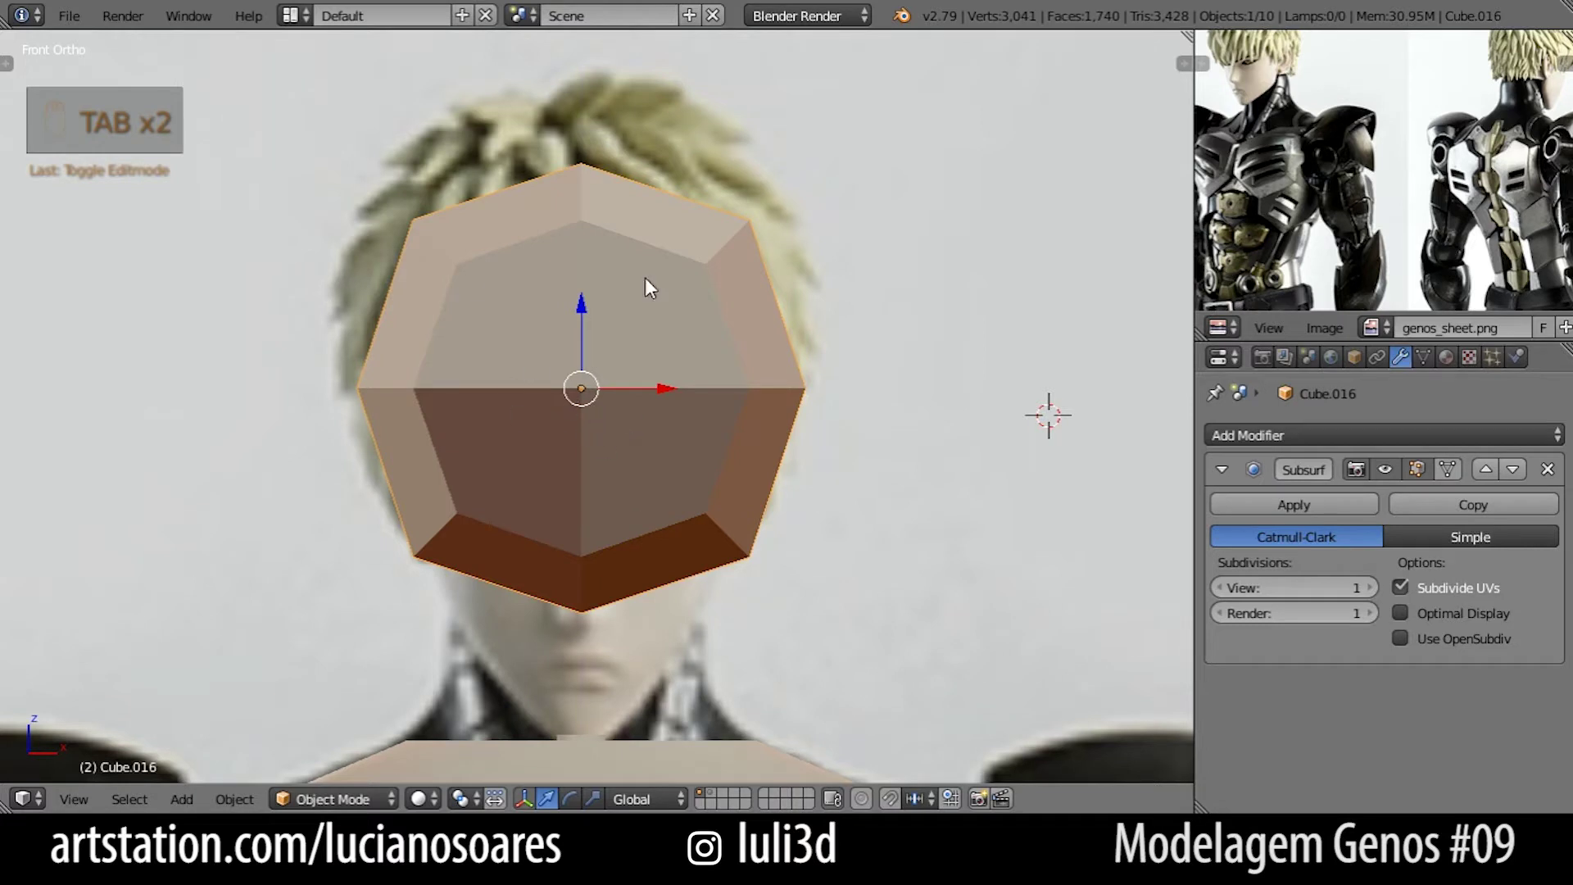
left_click(1273, 504)
key("Tab")
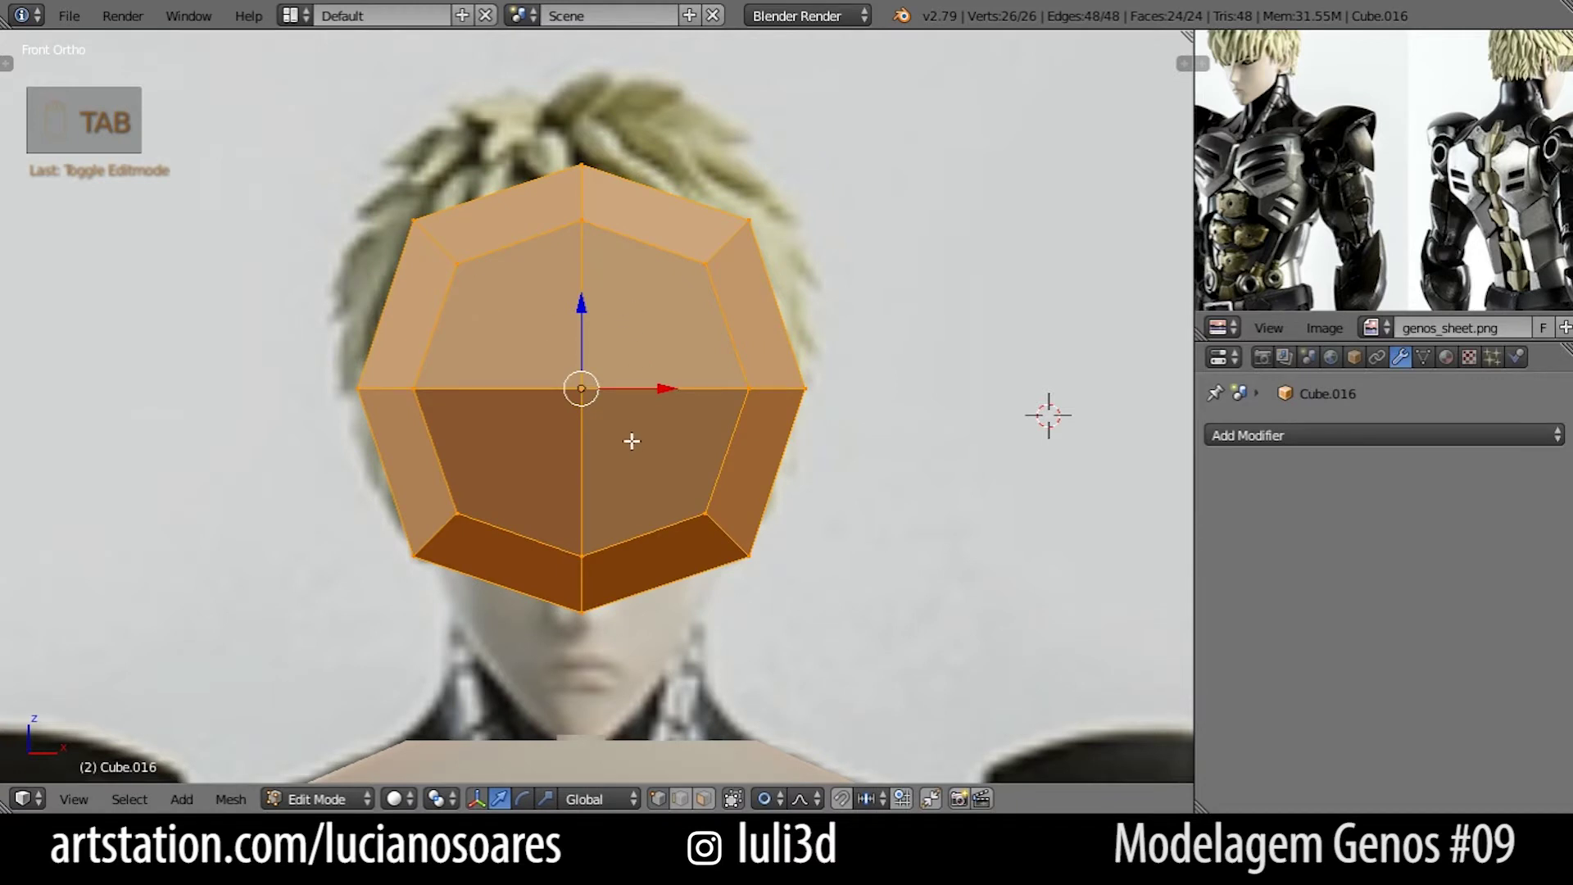
Select the three perpendicular edge loops that run around the middle of the head mesh.
middle_click_drag(838, 357, 716, 420)
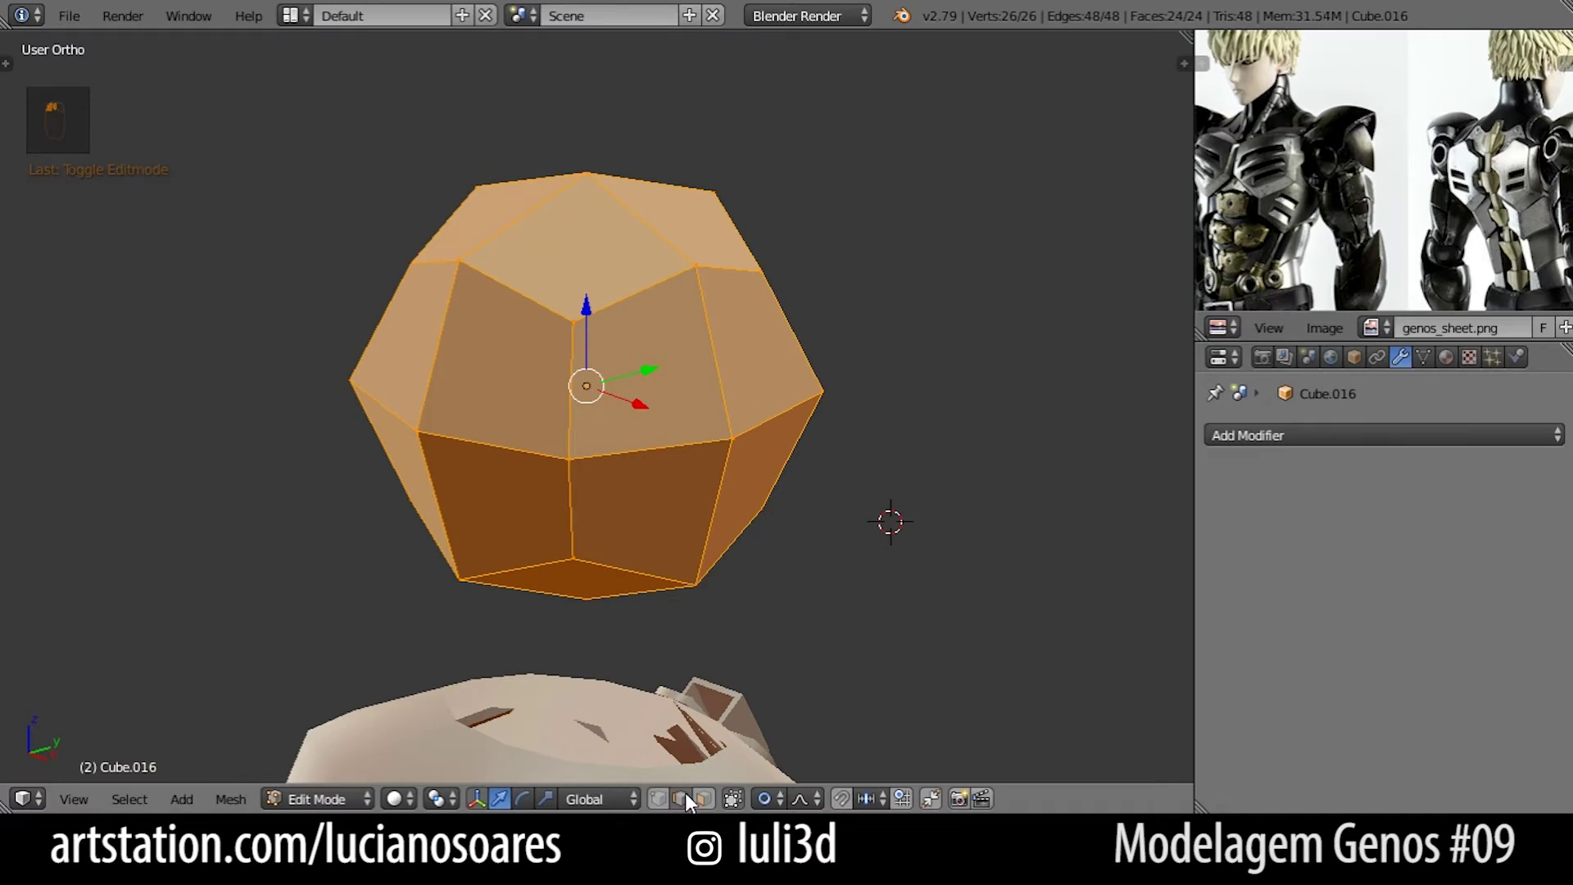
right_click(512, 430, "alt")
right_click(526, 449, "alt+shift")
right_click(691, 359, "alt+shift")
middle_click_drag(466, 447, 634, 418)
key("KP_1")
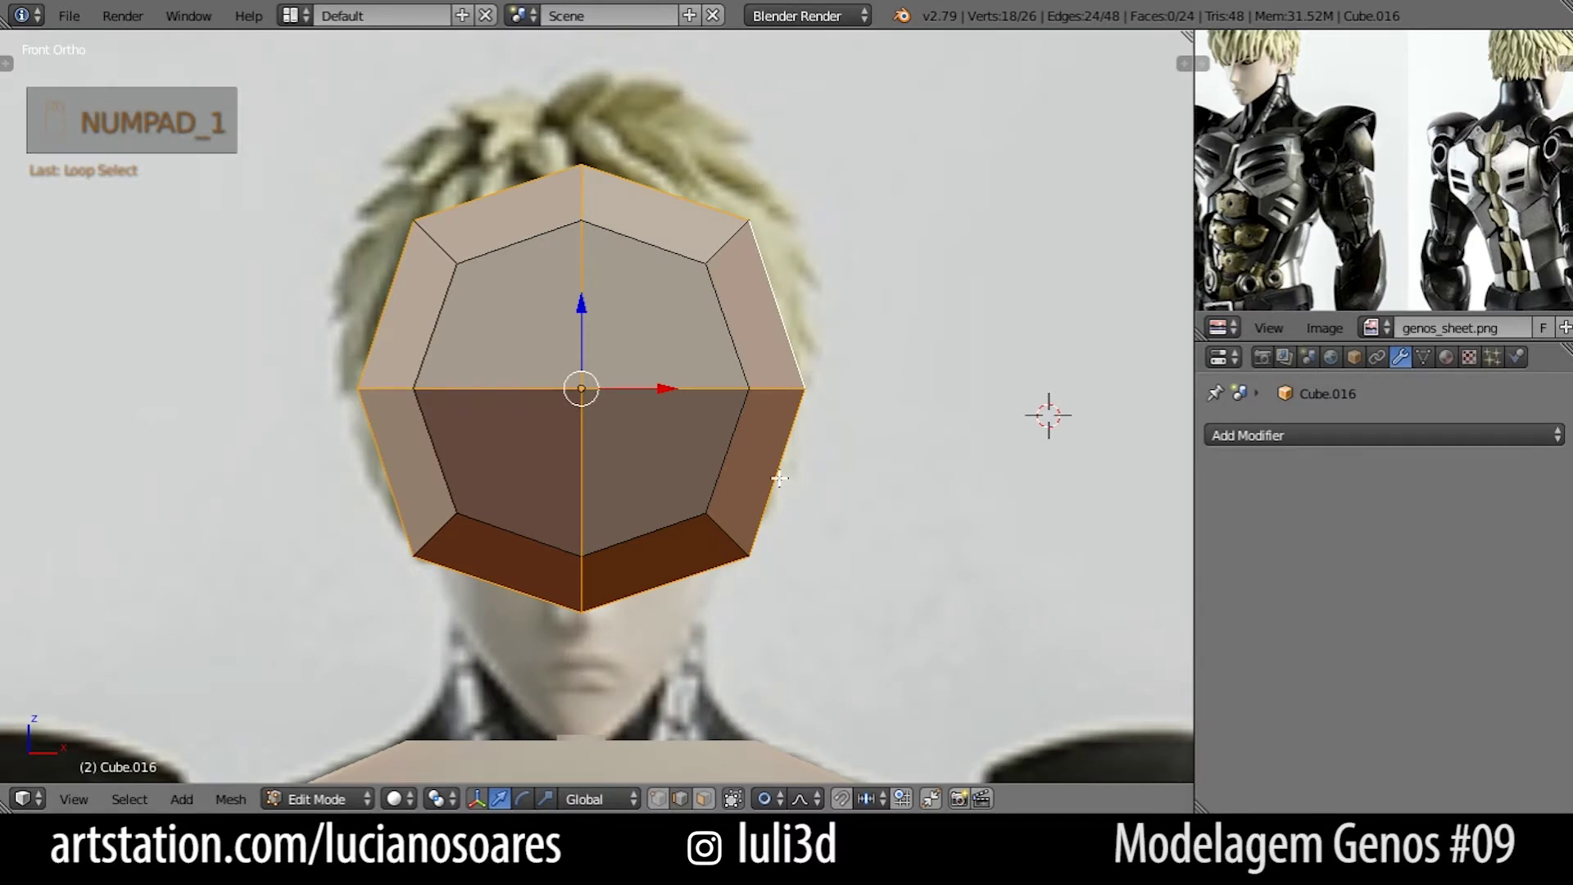
Reselect the head mesh's three perpendicular middle edge loops and bevel them with one segment into evenly spaced face bands.
middle_click_drag(616, 636, 587, 579)
right_click(481, 495, "alt")
right_click(547, 436, "alt+shift")
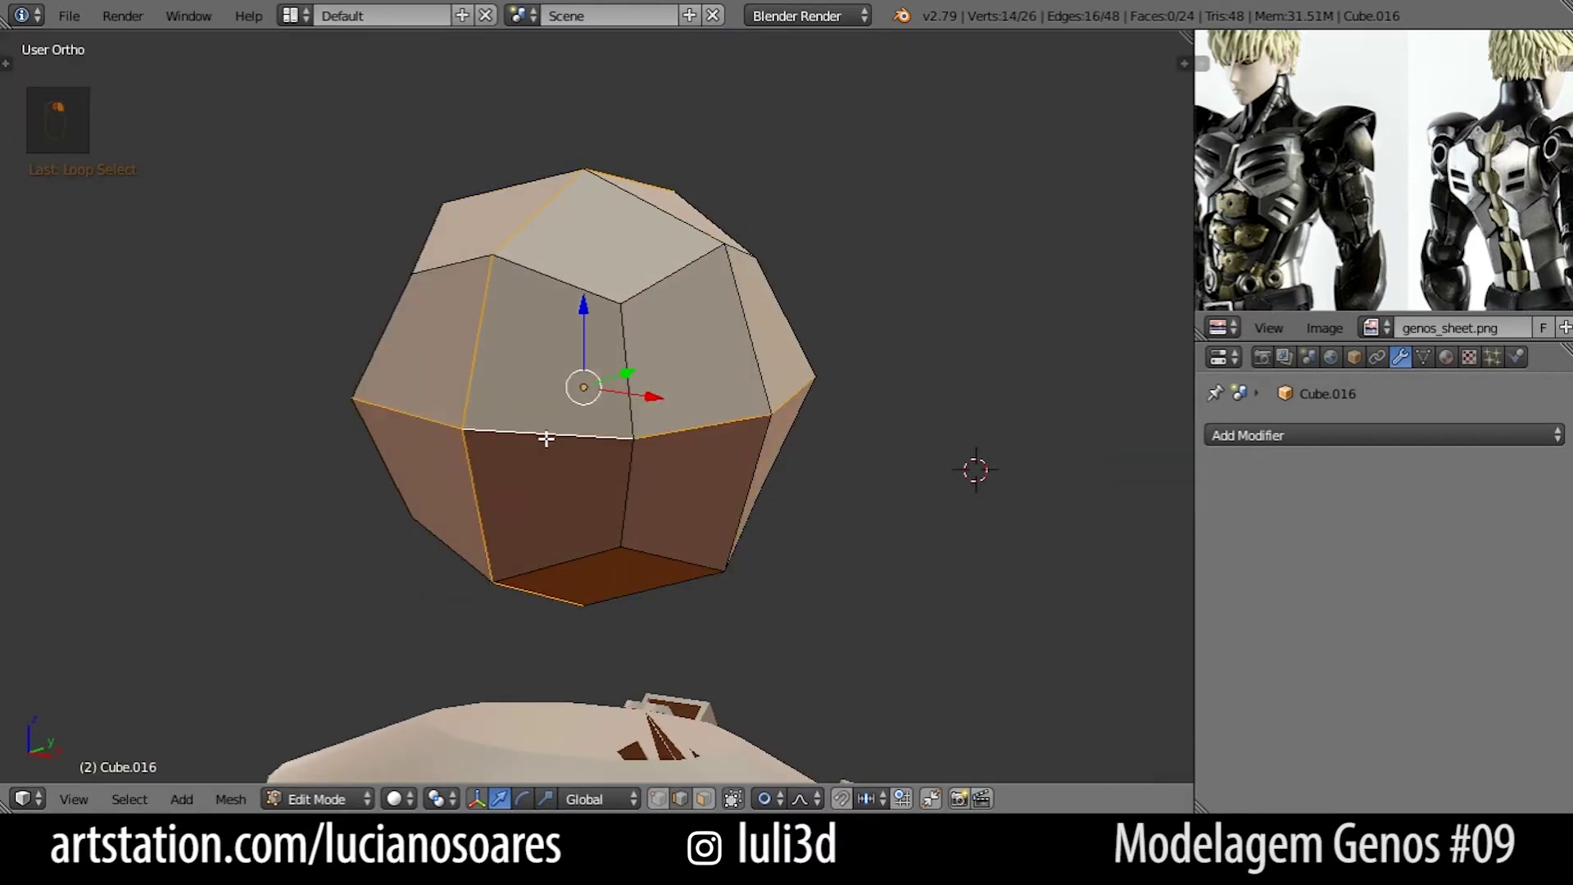
middle_click_drag(548, 436, 496, 533)
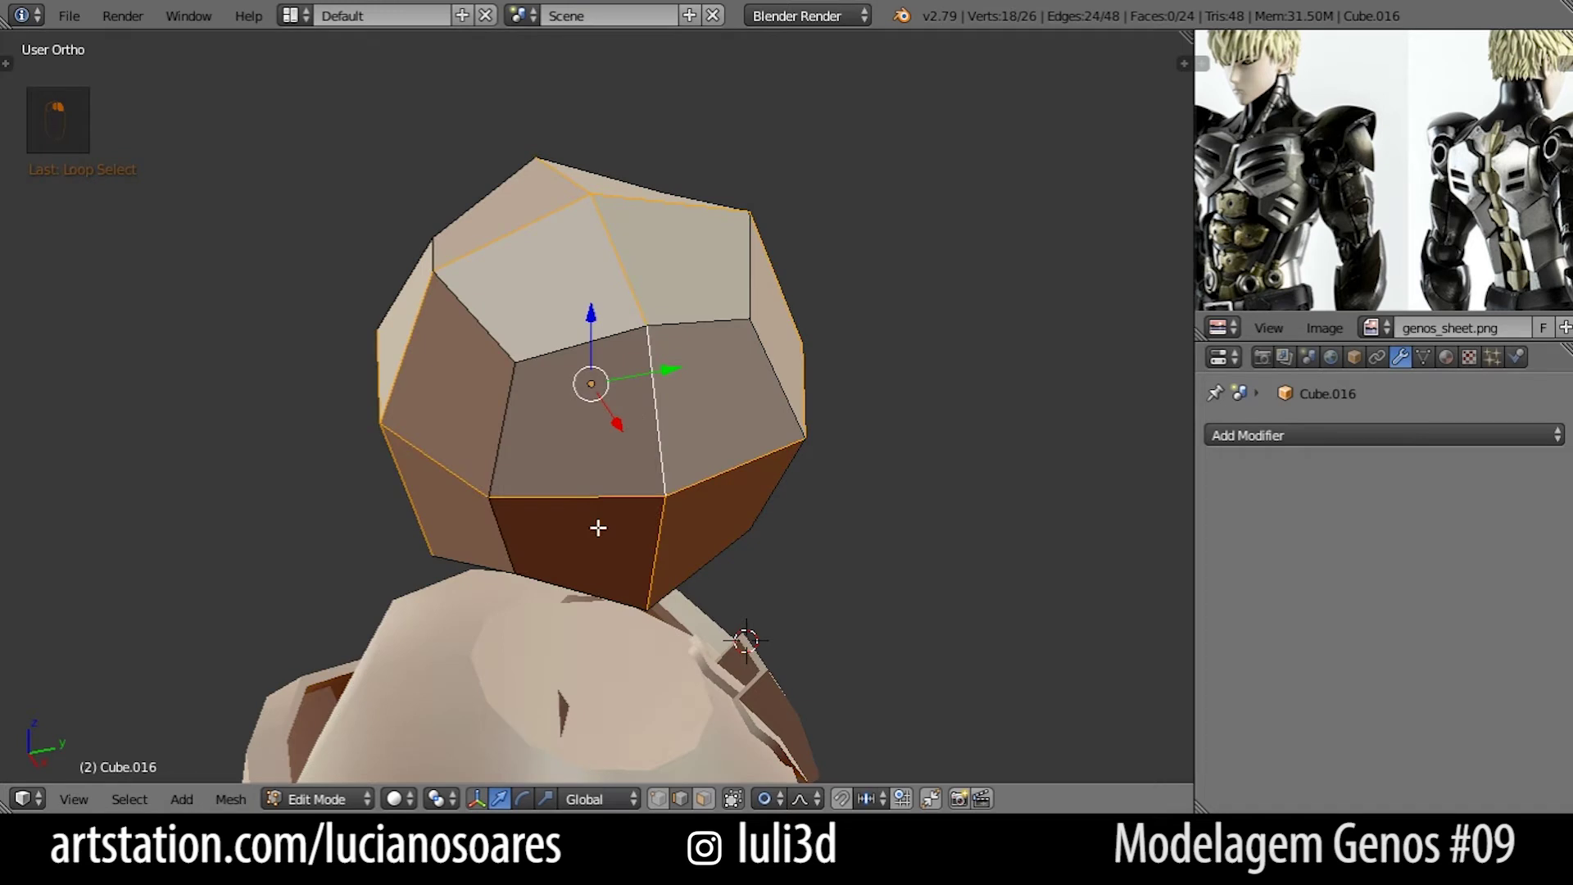
key("KP_1")
key("ctrl+b")
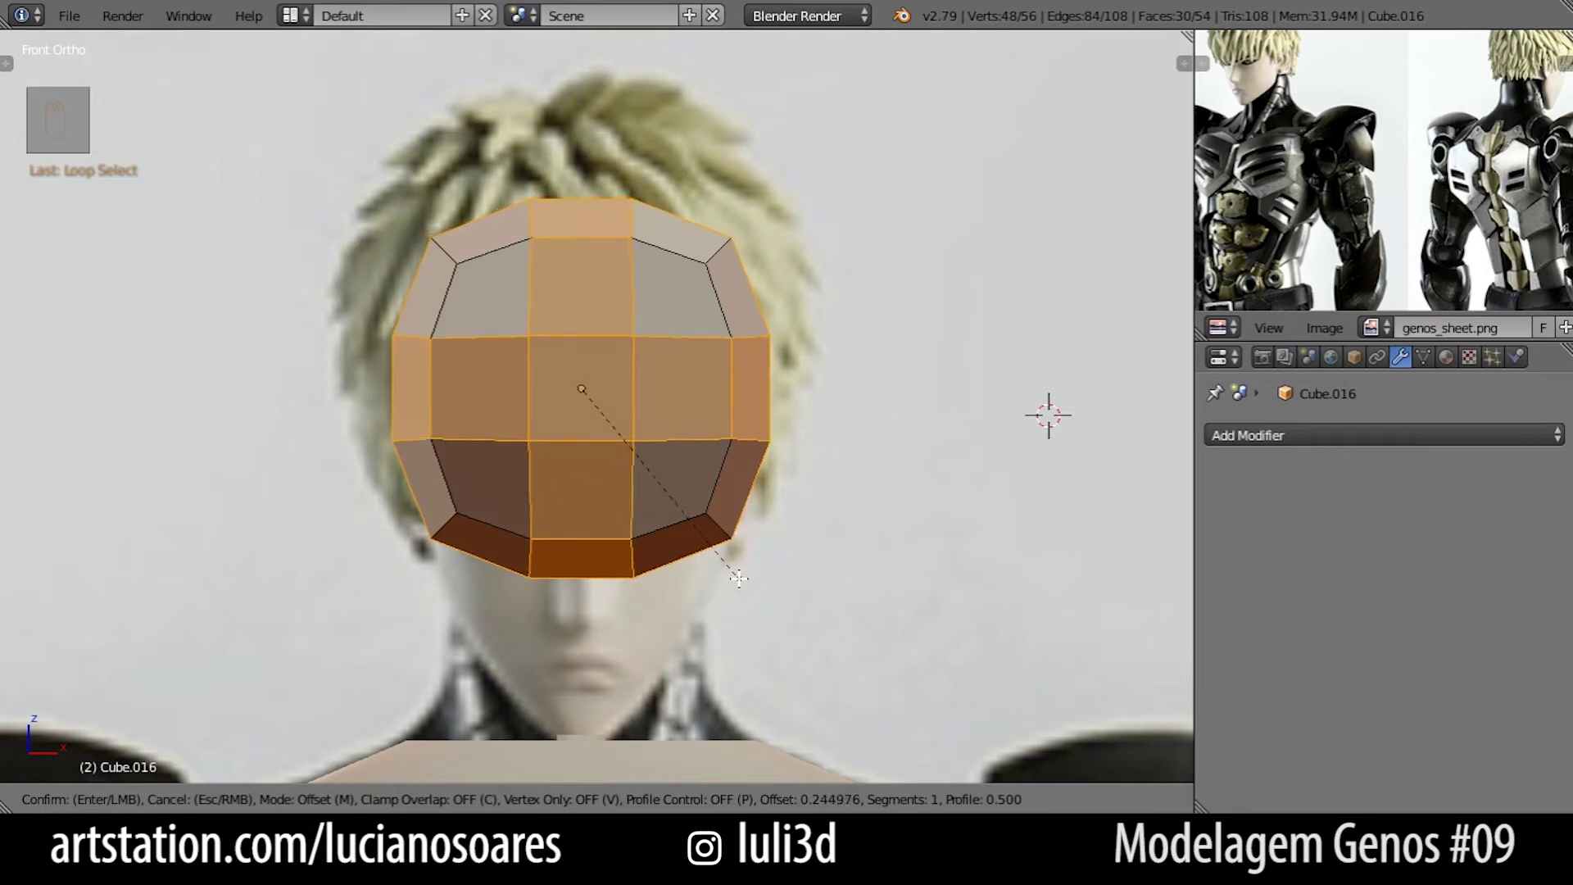
left_click(638, 414)
key("Tab")
key("Tab")
key("Tab")
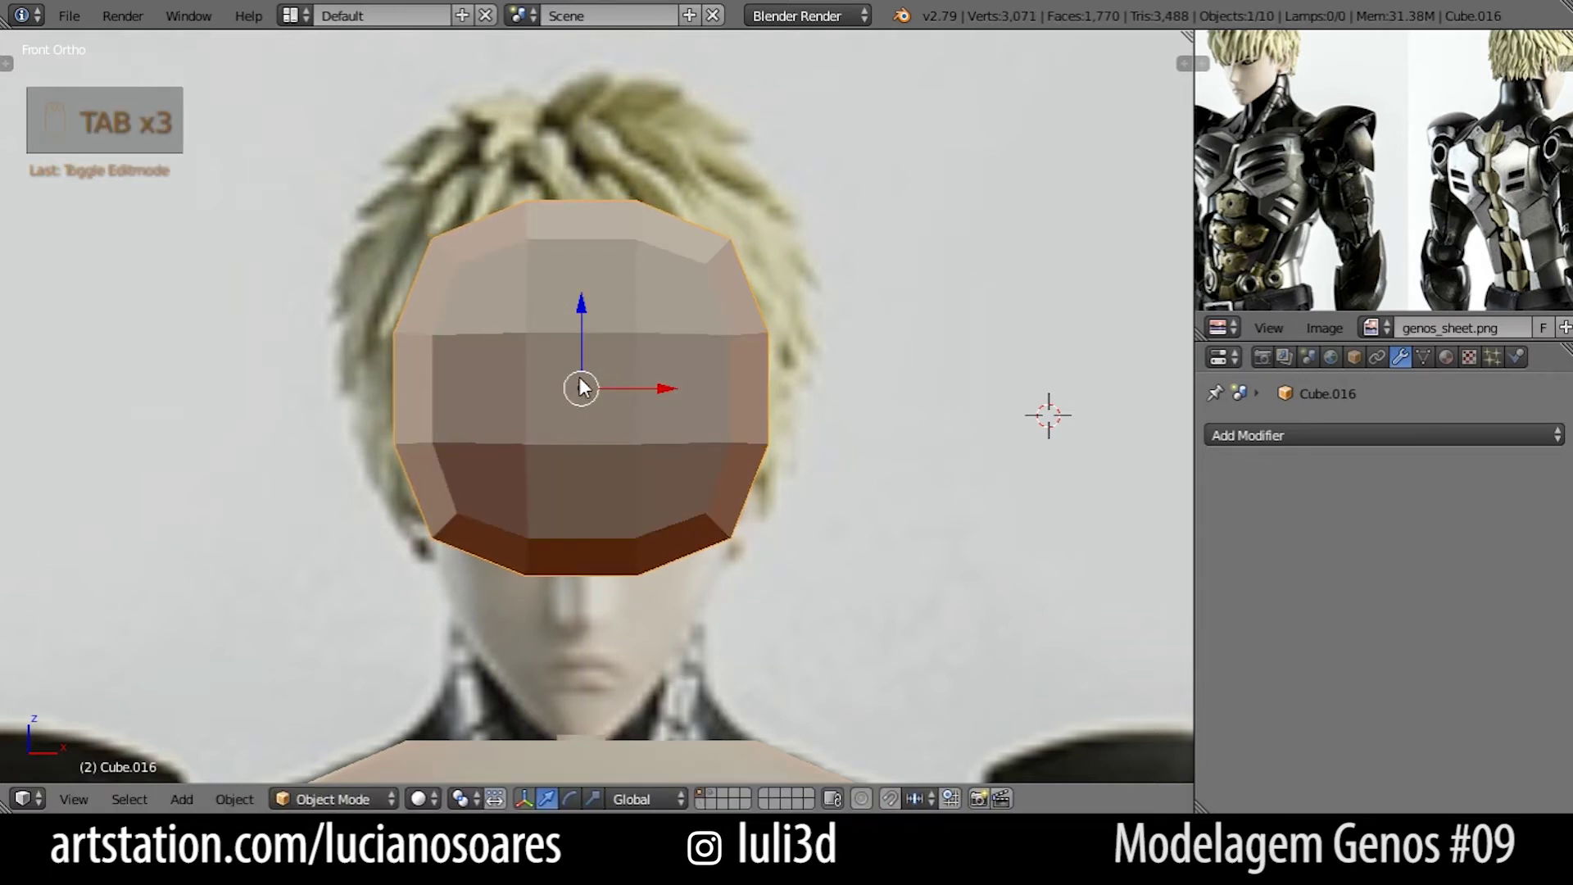
key("Tab")
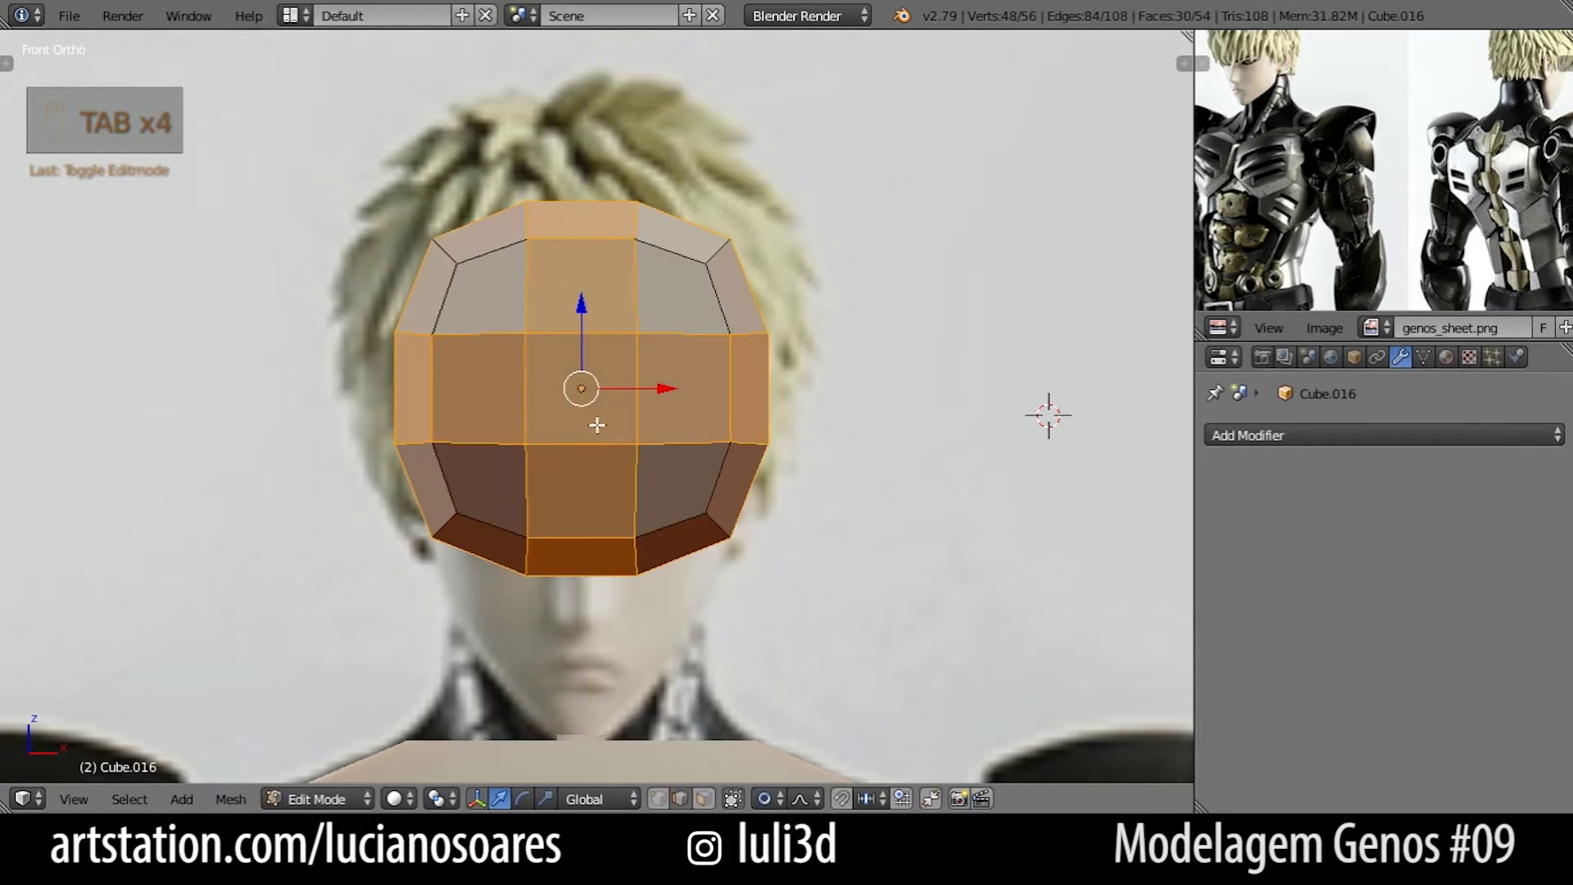
key("Tab")
key("Tab")
key("Tab")
key("Tab")
key("alt+Tab")
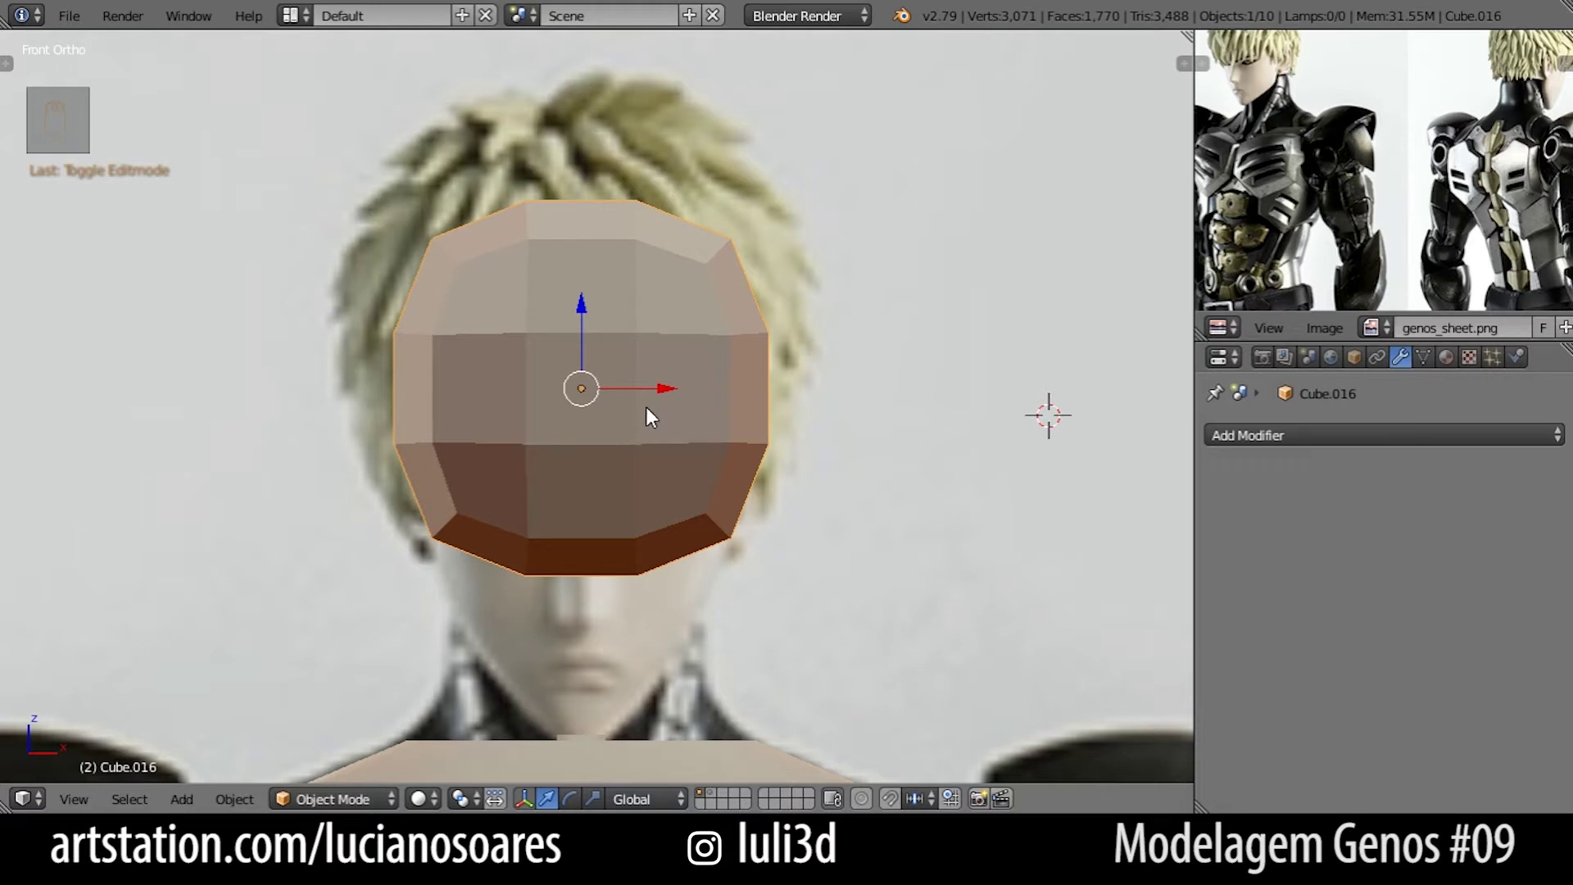
key("Tab")
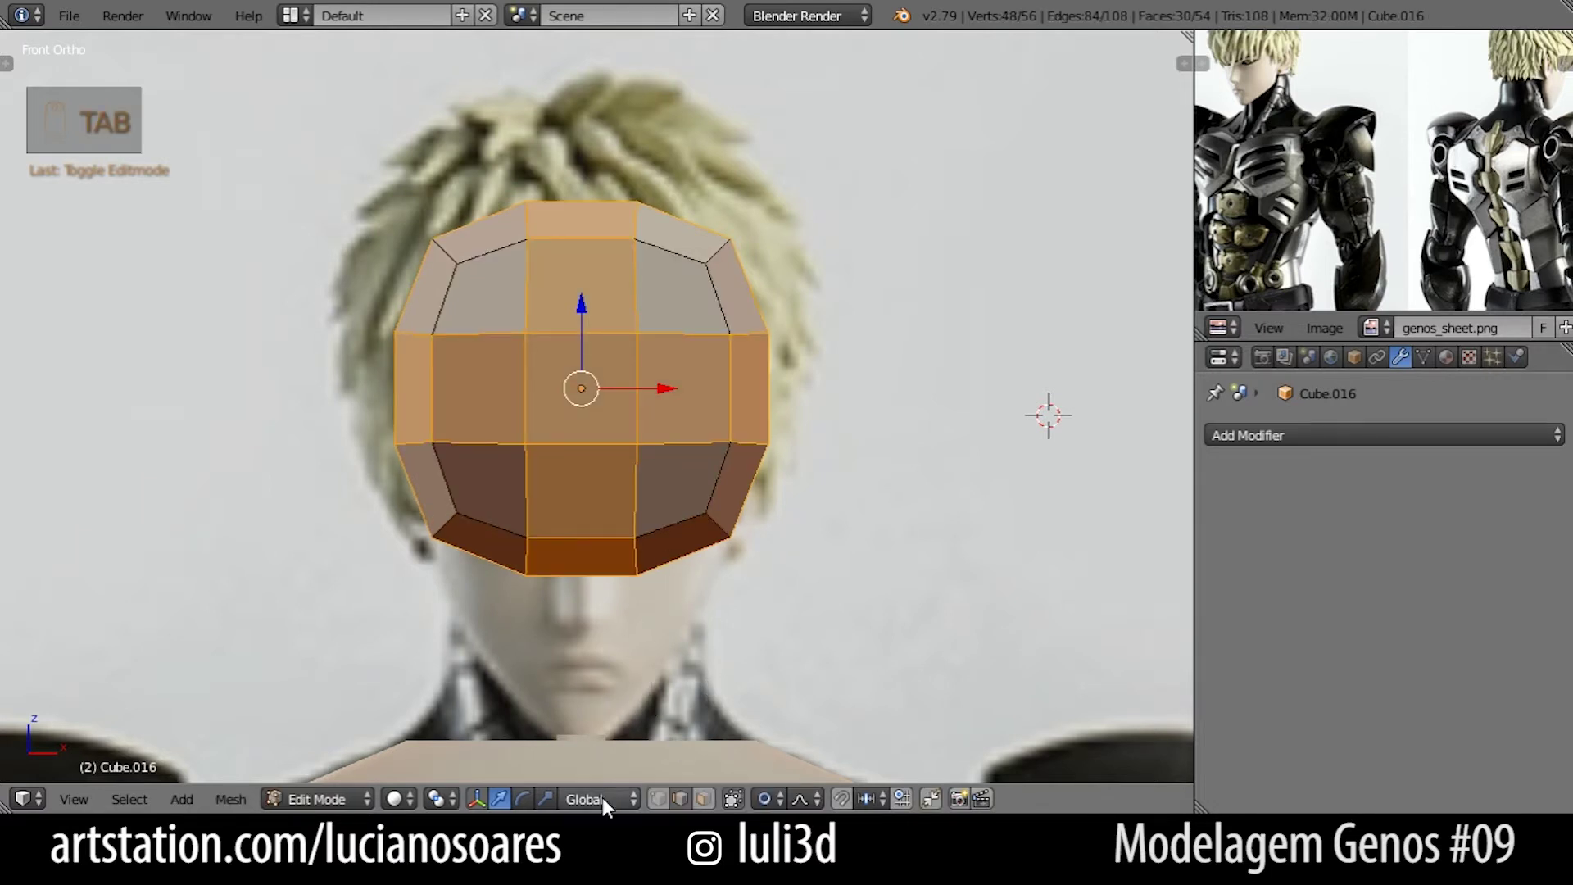
key("ctrl+r")
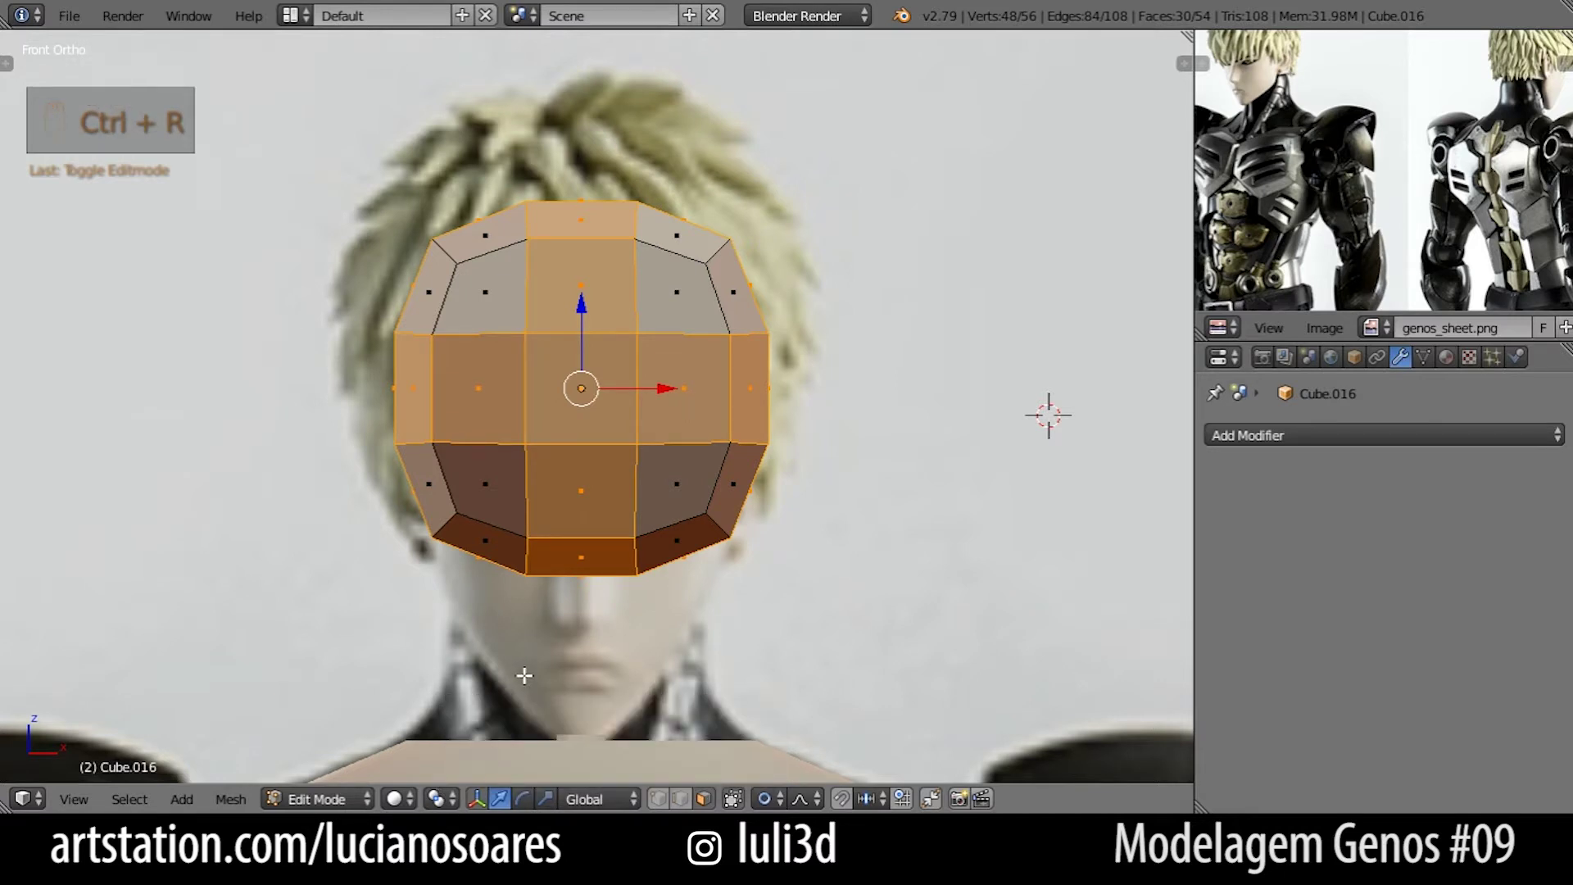
key("ctrl+z")
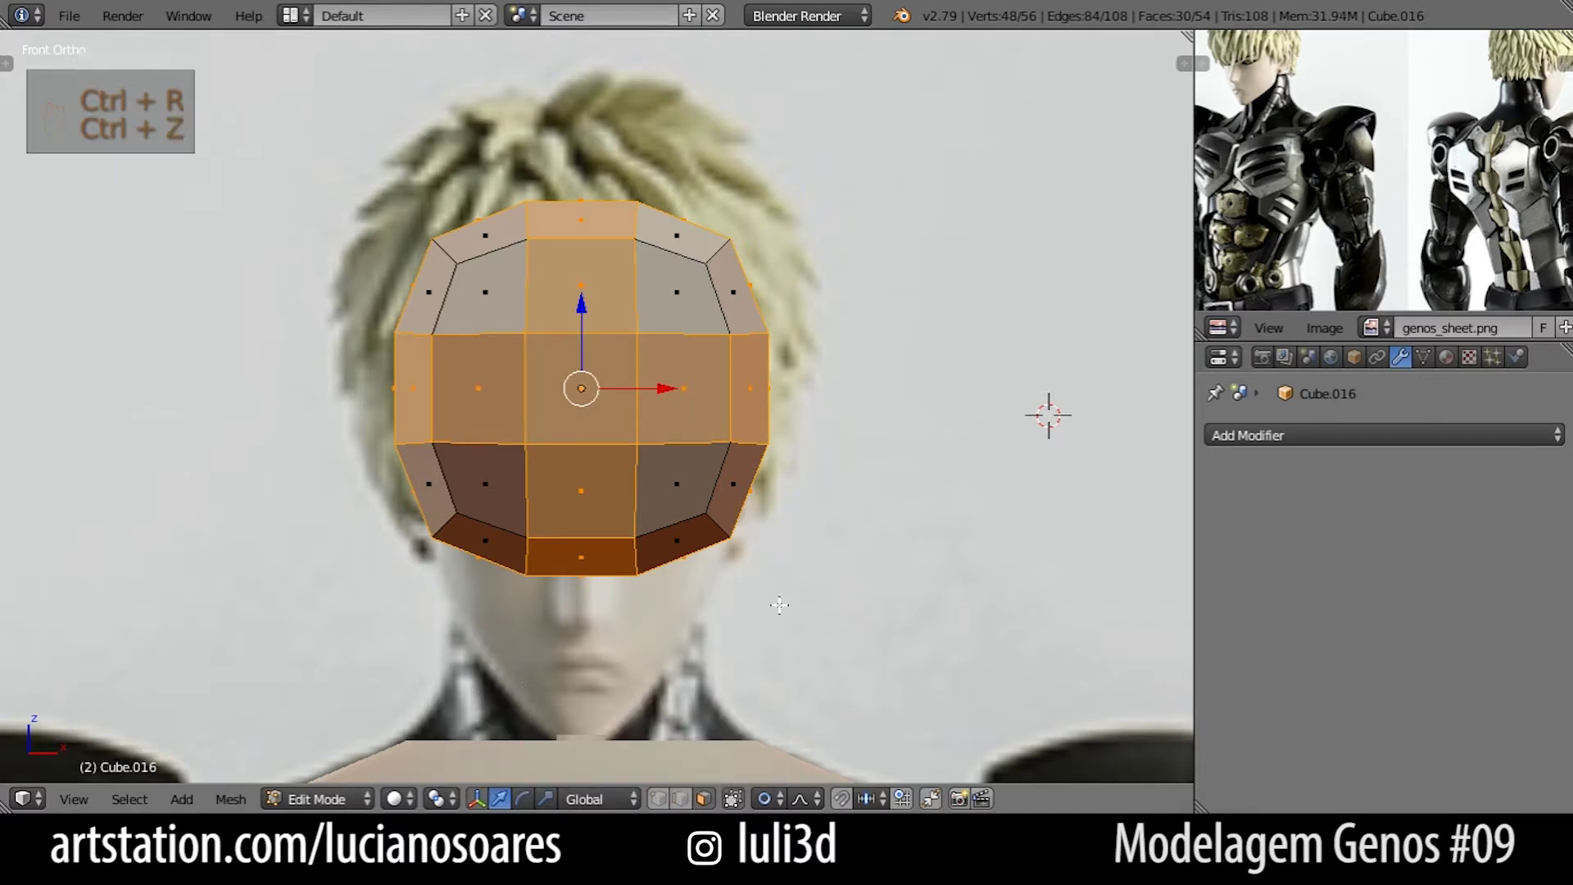
Set the pivot point to Individual Origins and inset the two front faces at the eye positions by about 0.08.
left_click(447, 796)
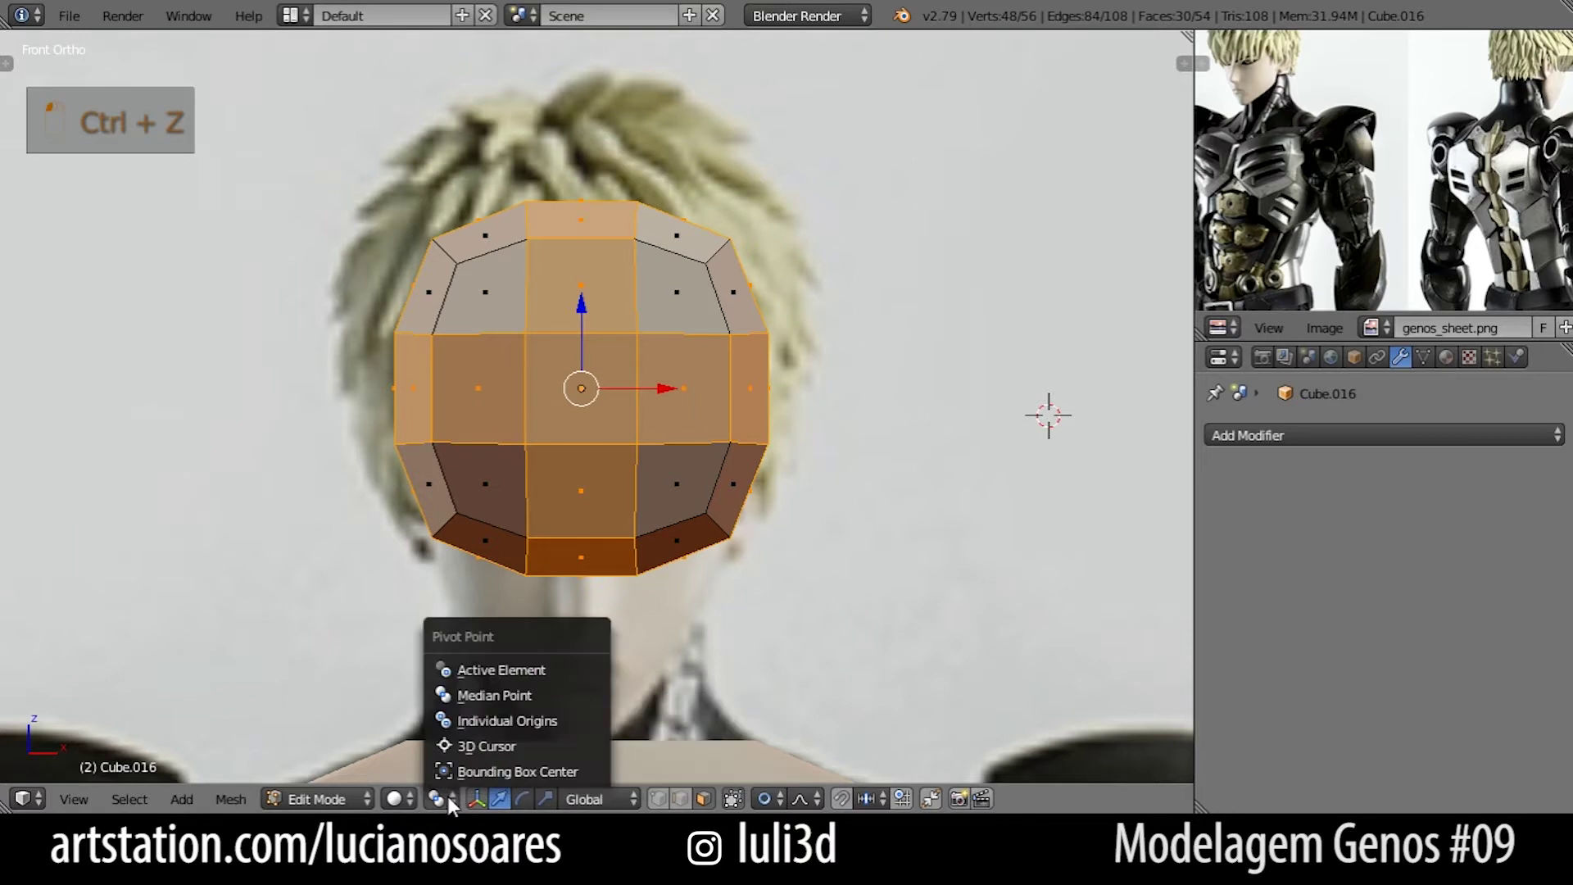
left_click(474, 721)
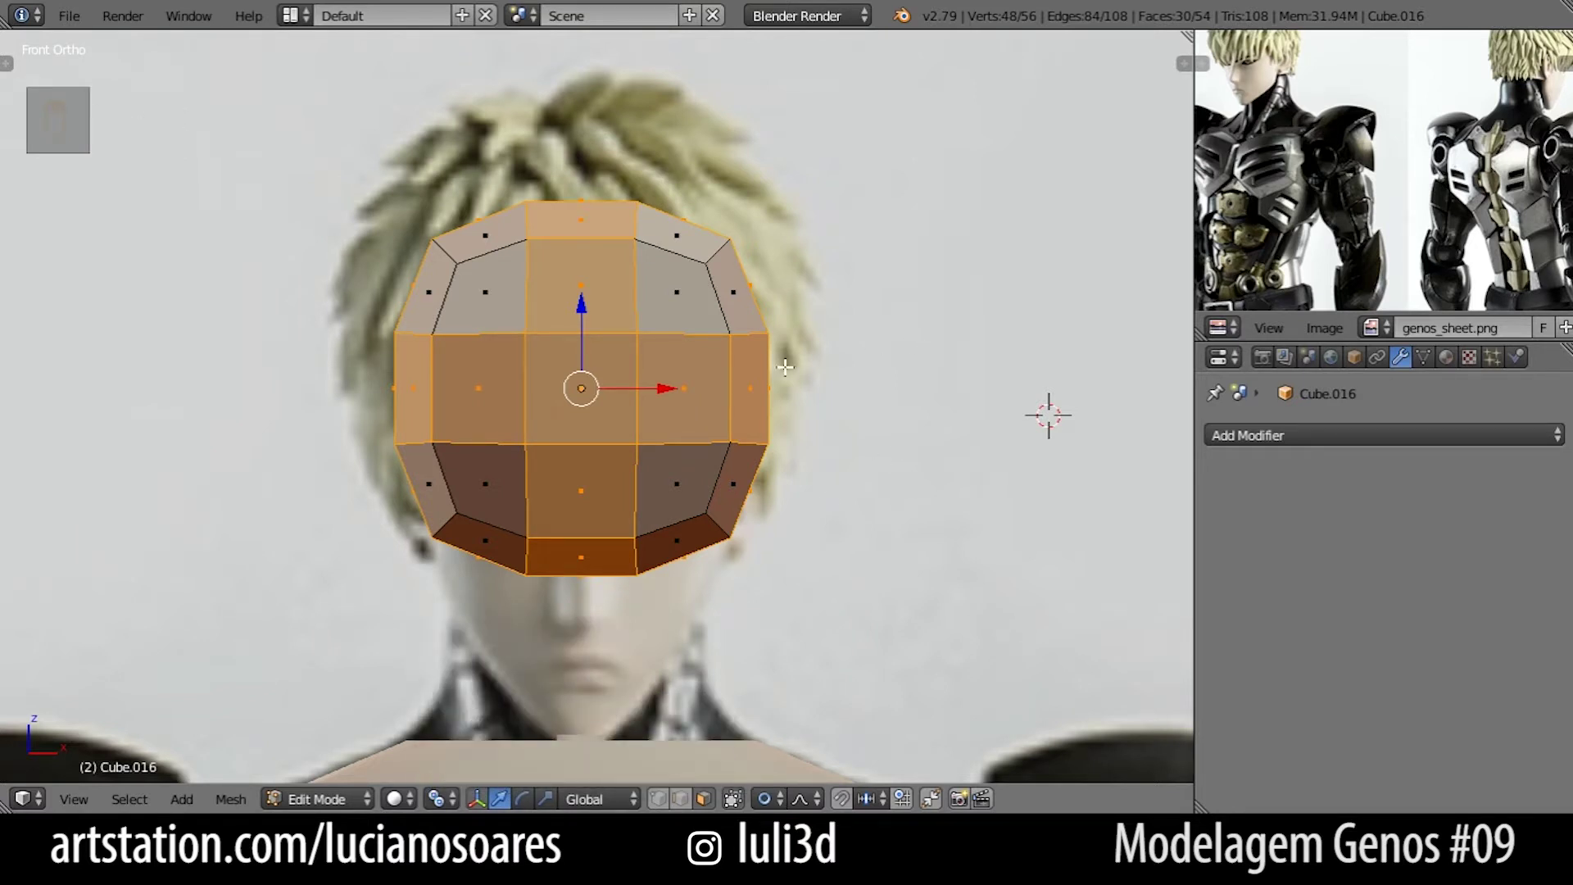
right_click(681, 377)
right_click(495, 392, "shift")
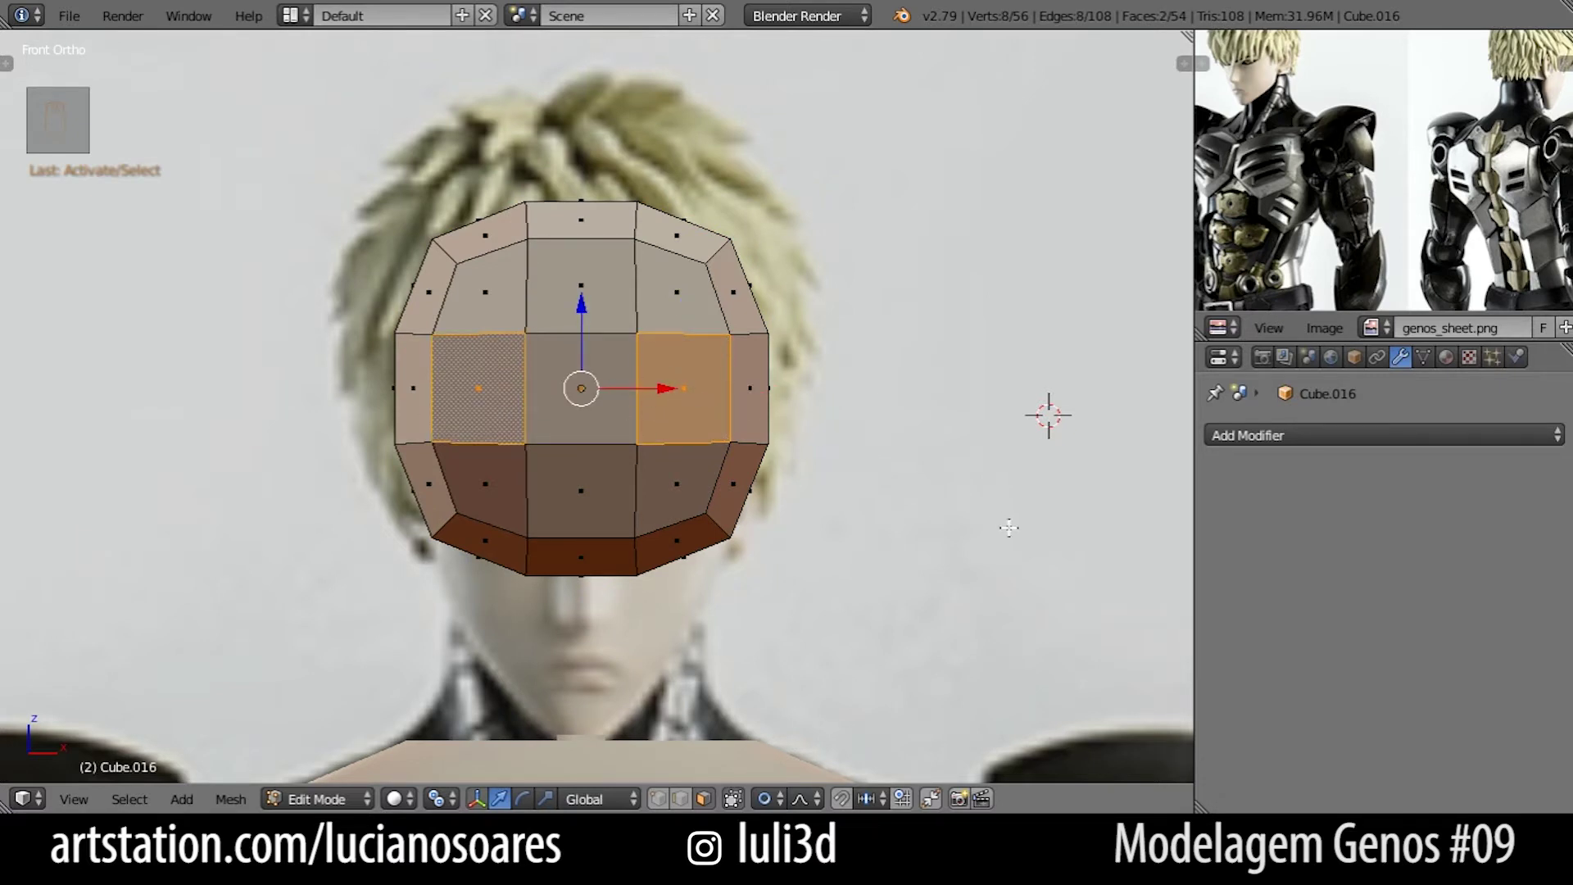
key("i")
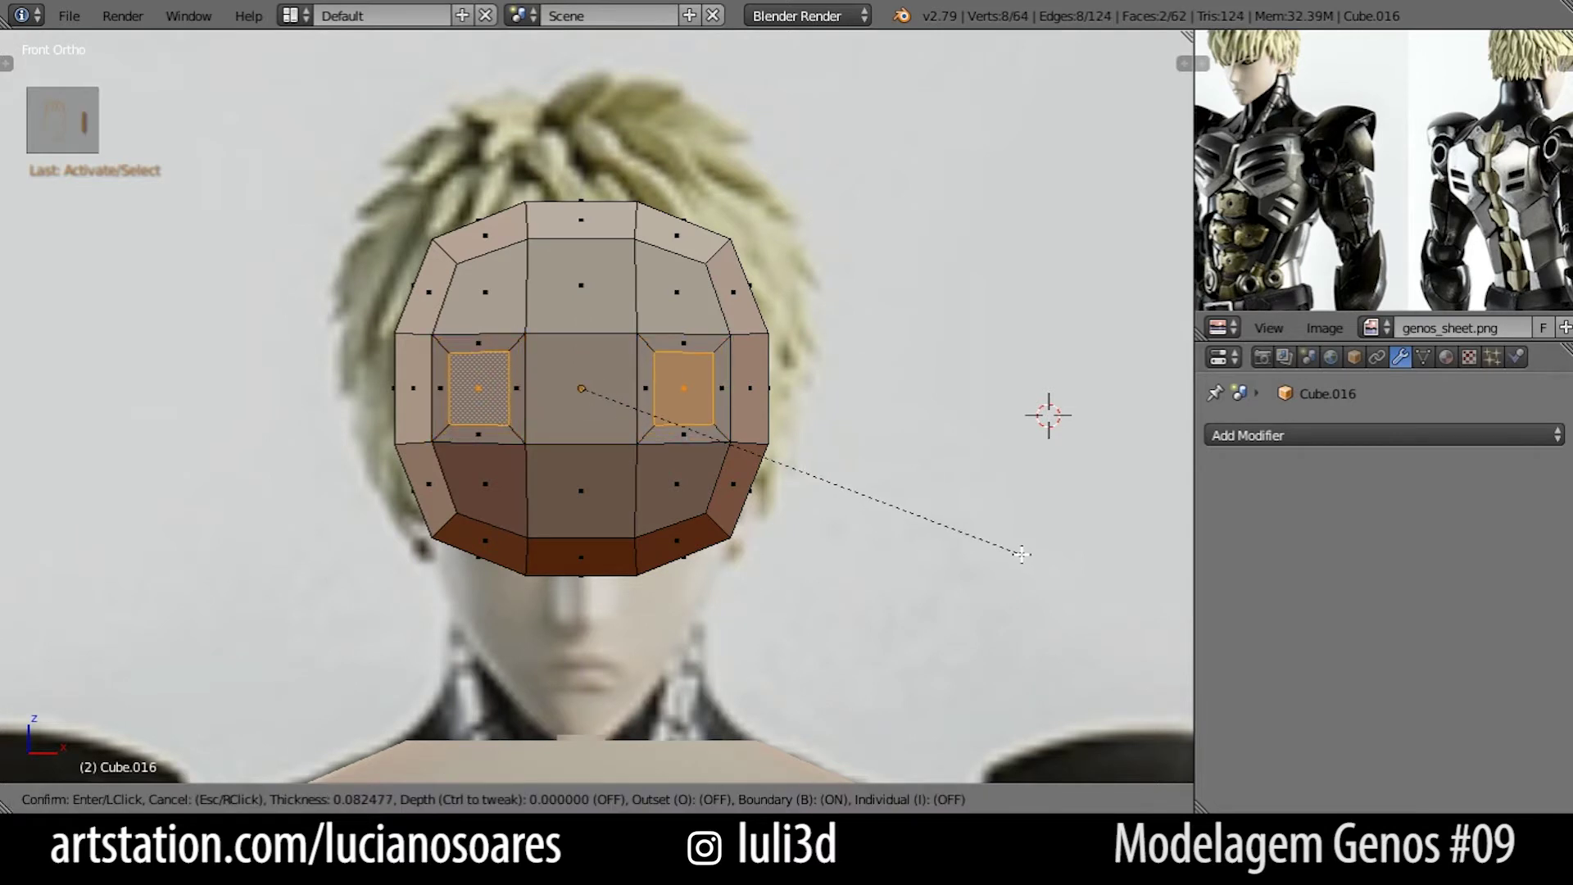
left_click(1021, 554)
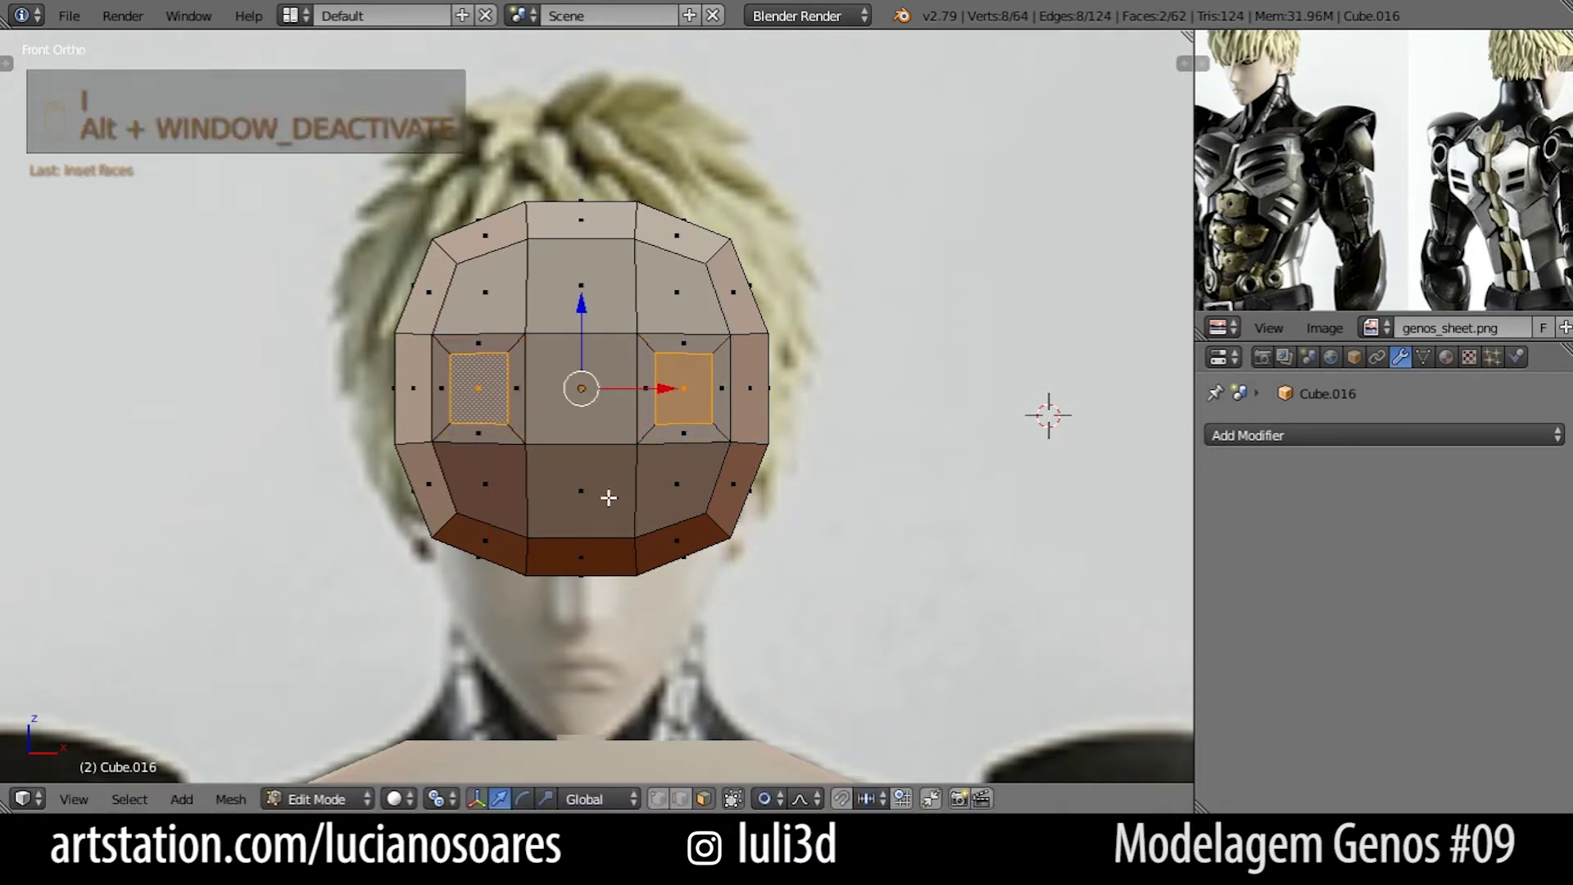
key("alt+Tab")
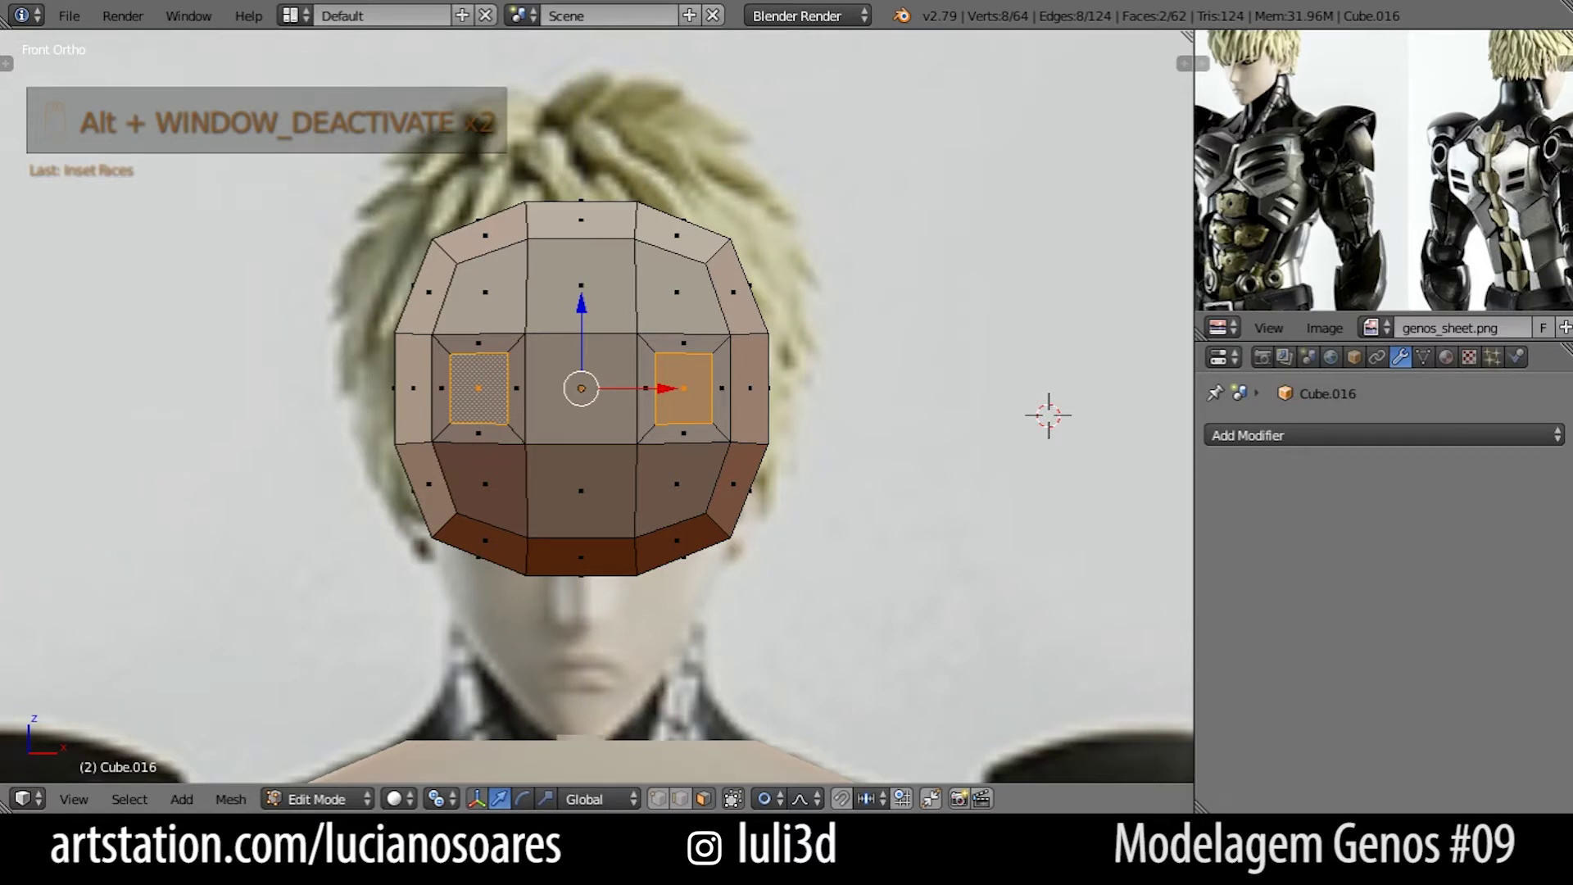
key("alt+Tab")
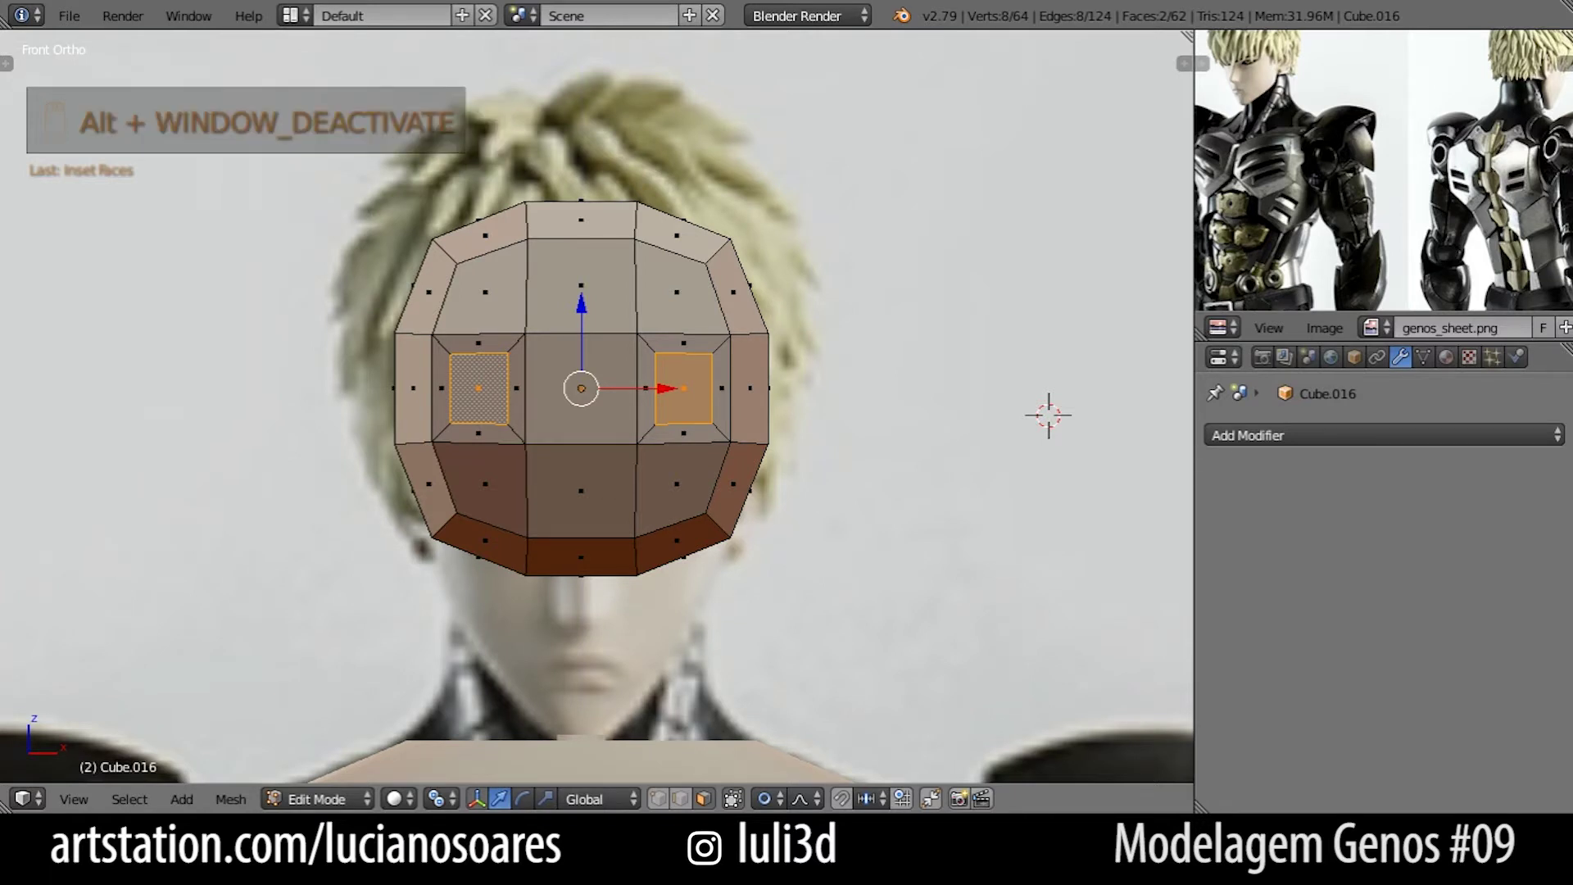
Extrude the two inset eye faces about 0.2 into the head to form eye sockets.
scroll(802, 391, "up", 3)
middle_click_drag(836, 394, 768, 469)
key("e")
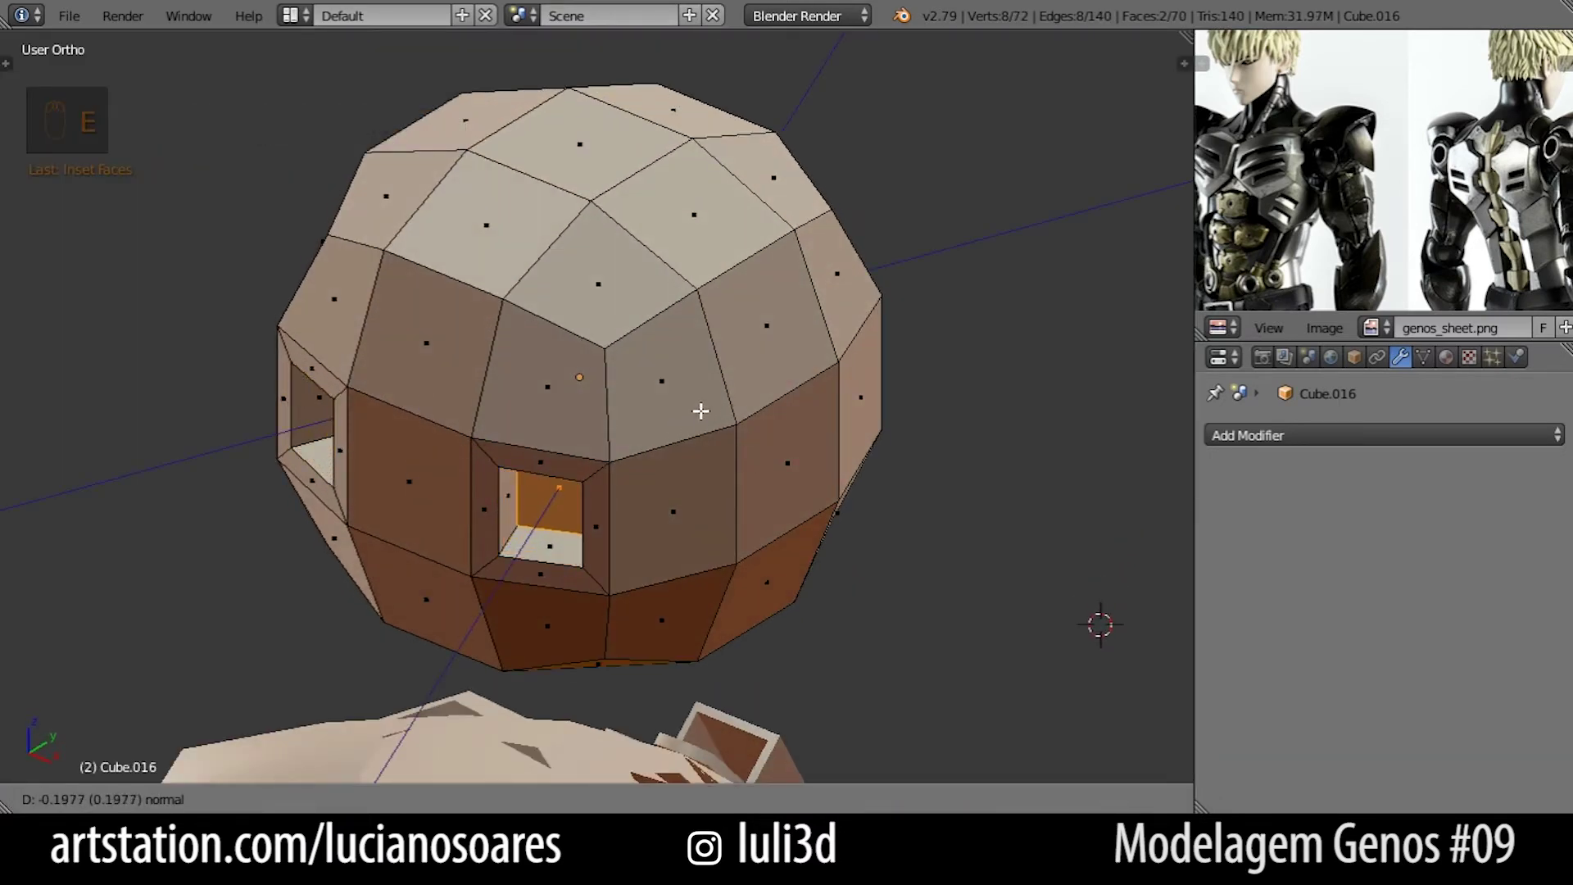
left_click(703, 410)
key("KP_1")
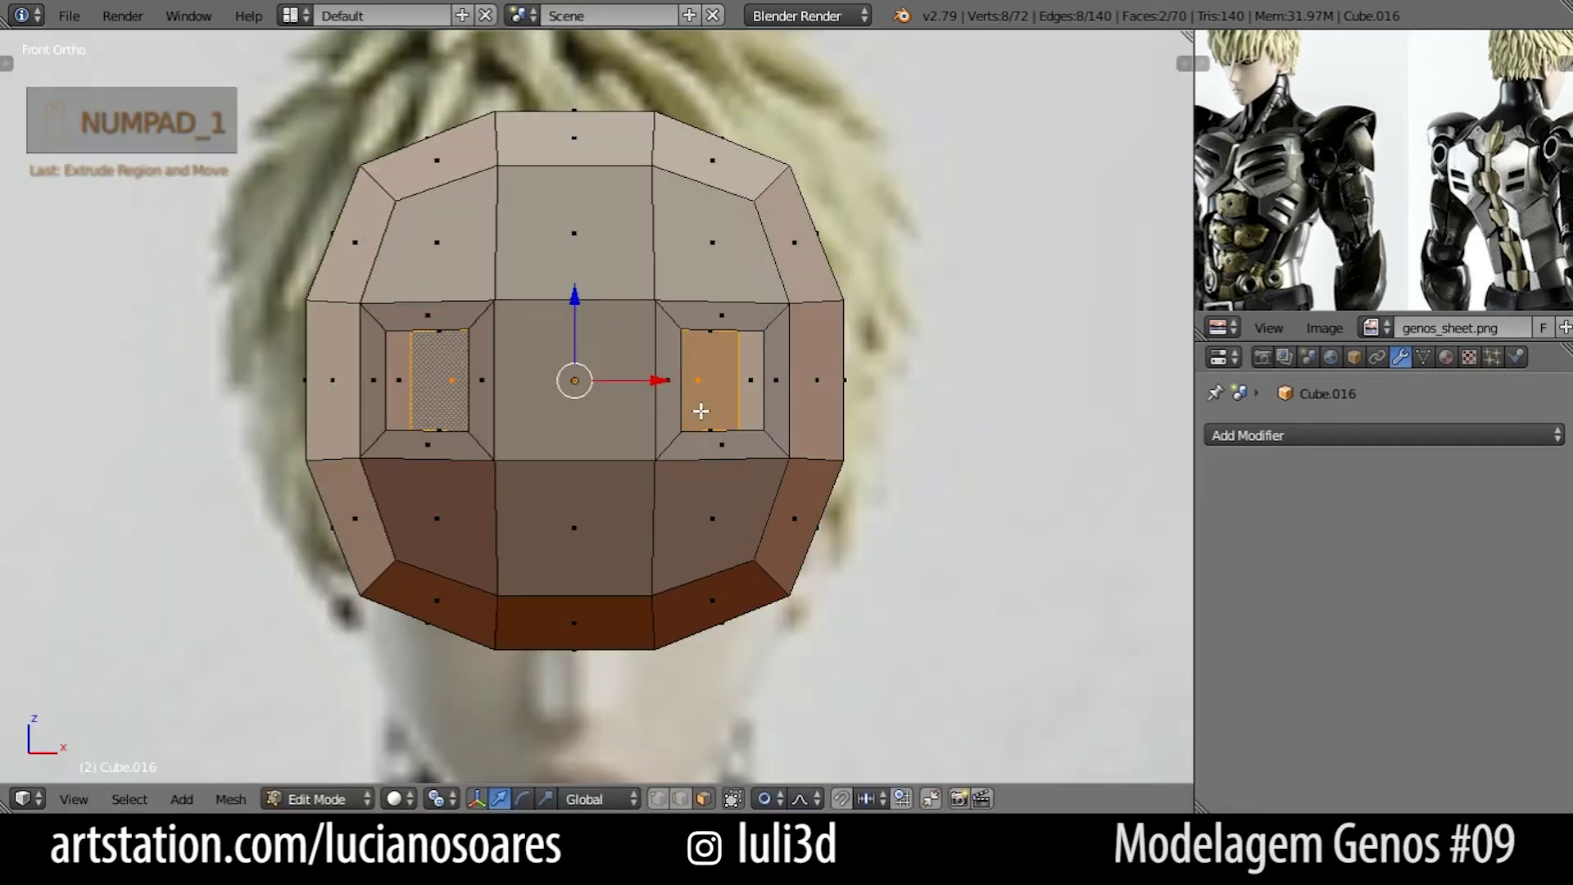
middle_click_drag(878, 482, 822, 502)
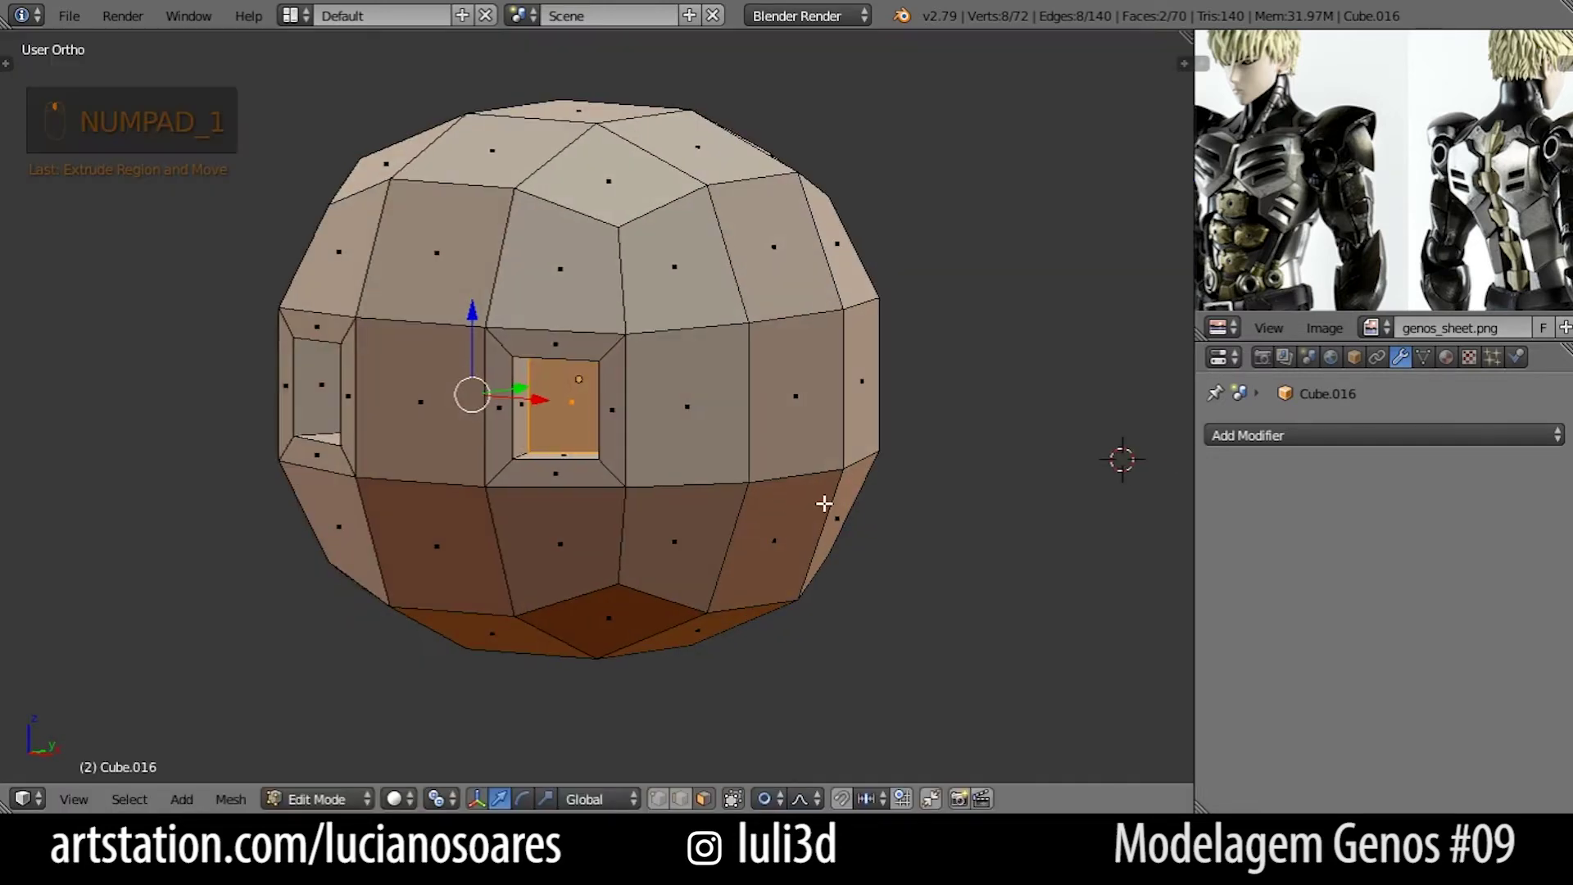
Disable proportional editing and scale down the inner faces of both eye sockets.
key("s")
right_click(807, 488)
left_click(768, 797)
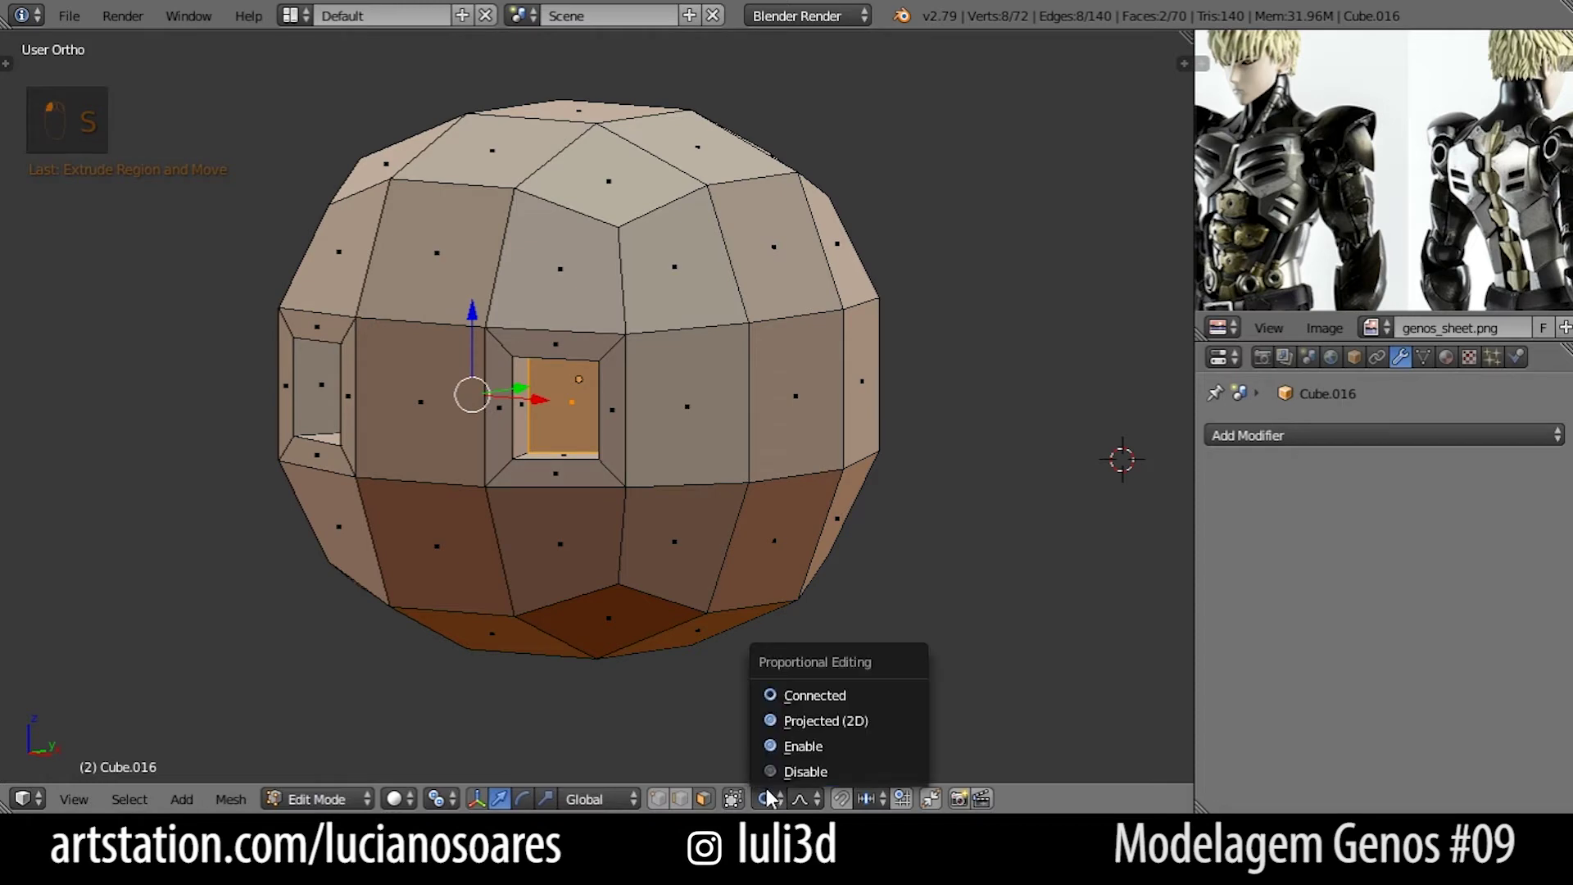
left_click(770, 770)
middle_click_drag(745, 572, 823, 580)
key("s")
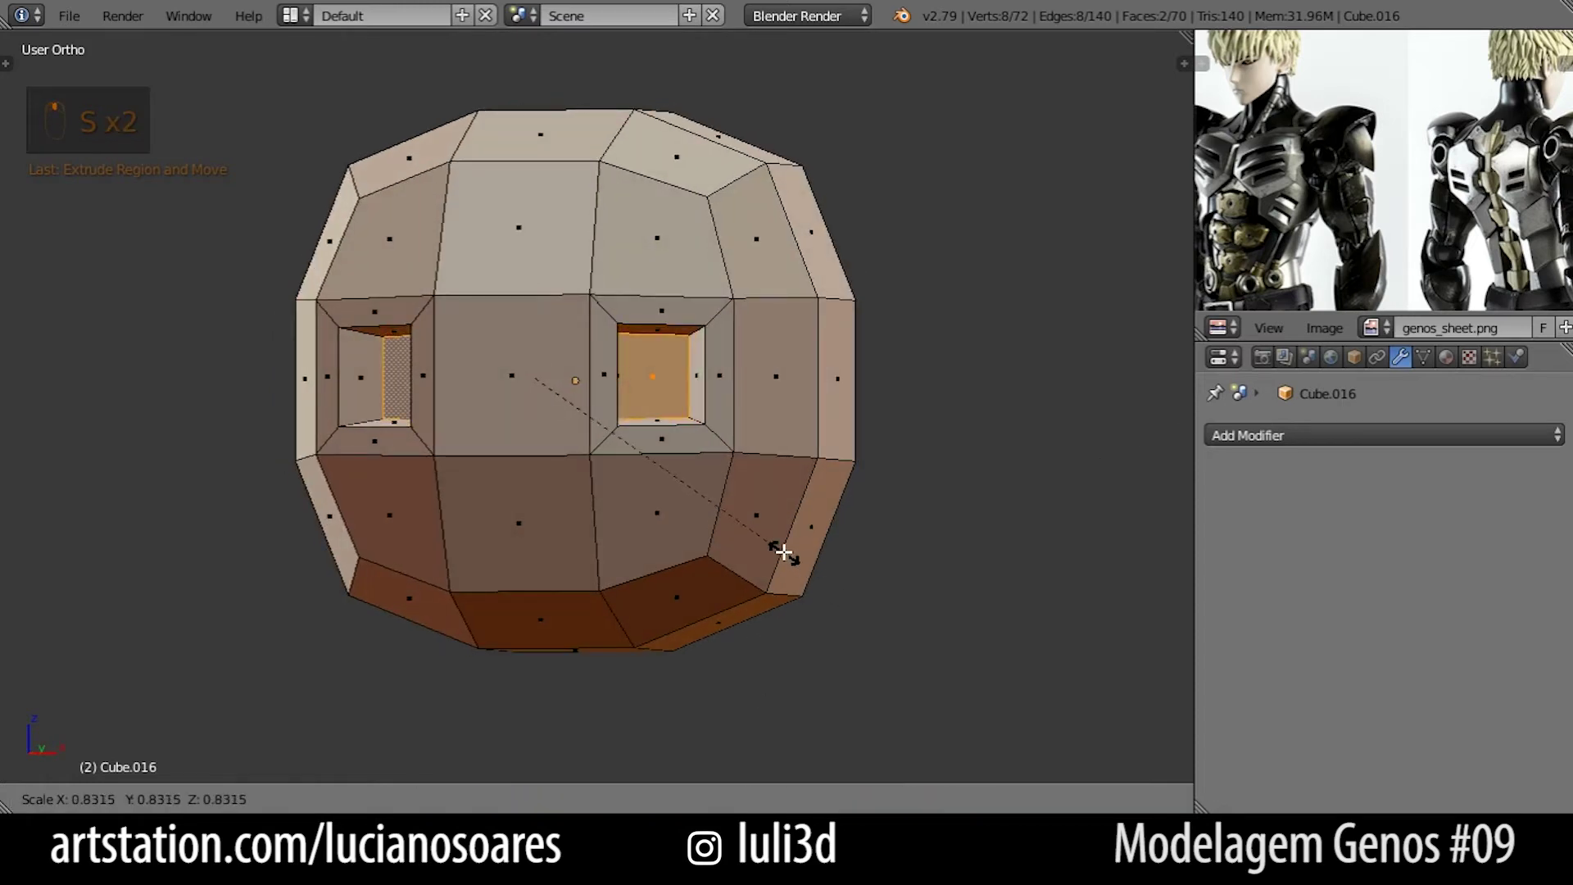
left_click(768, 518)
middle_click_drag(768, 517, 635, 556)
key("KP_1")
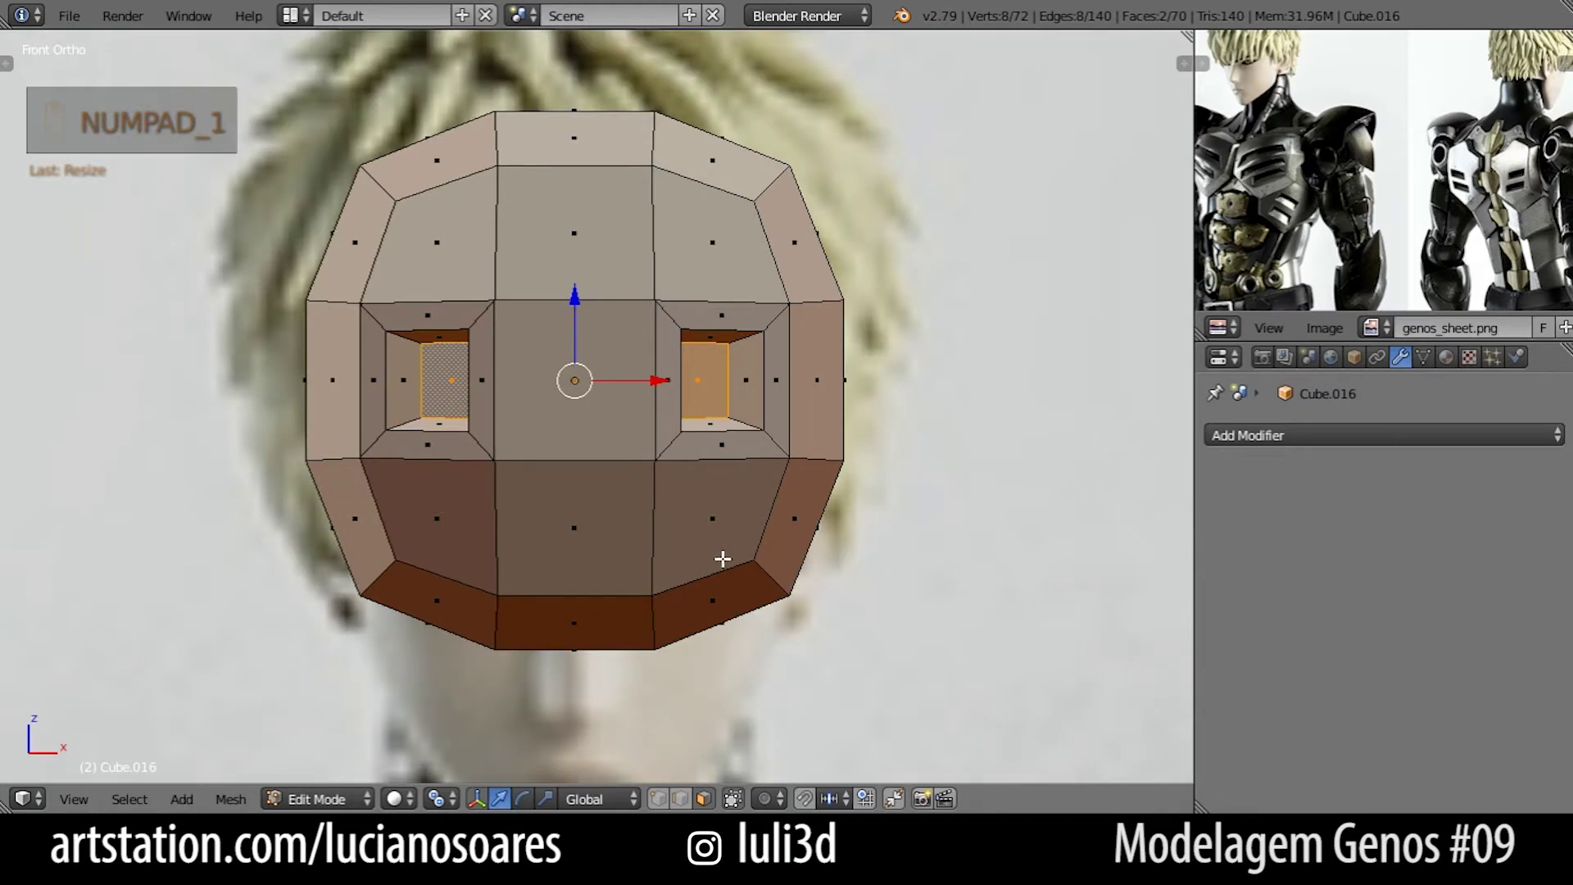
Select the three front faces on the head's underside and move them about 0.34 down and slightly forward to form the chin.
key("KP_3")
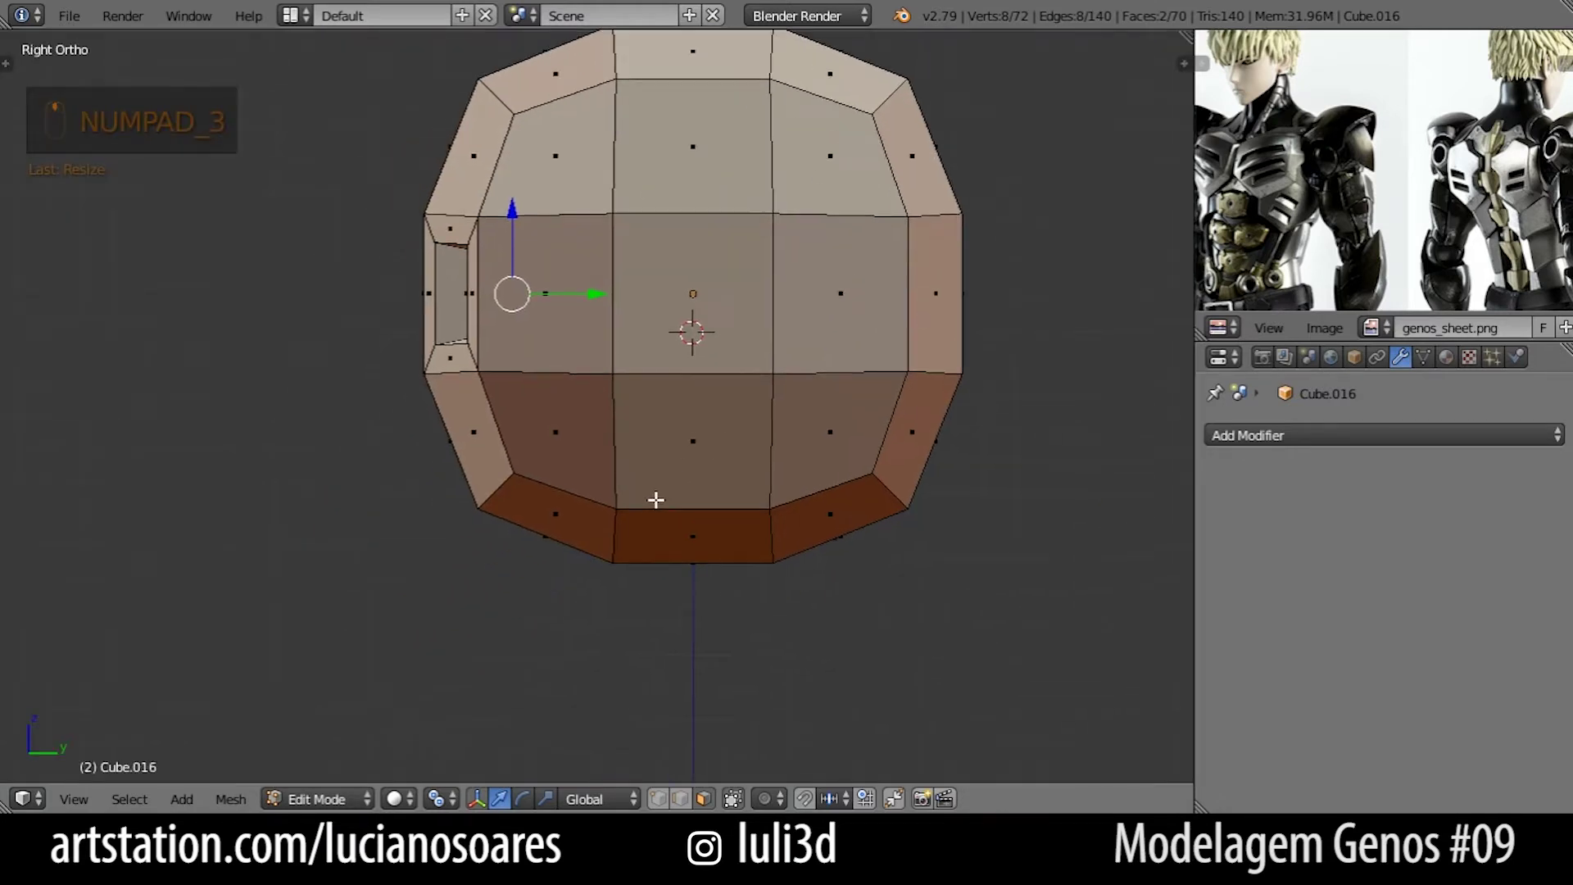
middle_click_drag(566, 572, 579, 494)
right_click(563, 492)
right_click(489, 506, "shift")
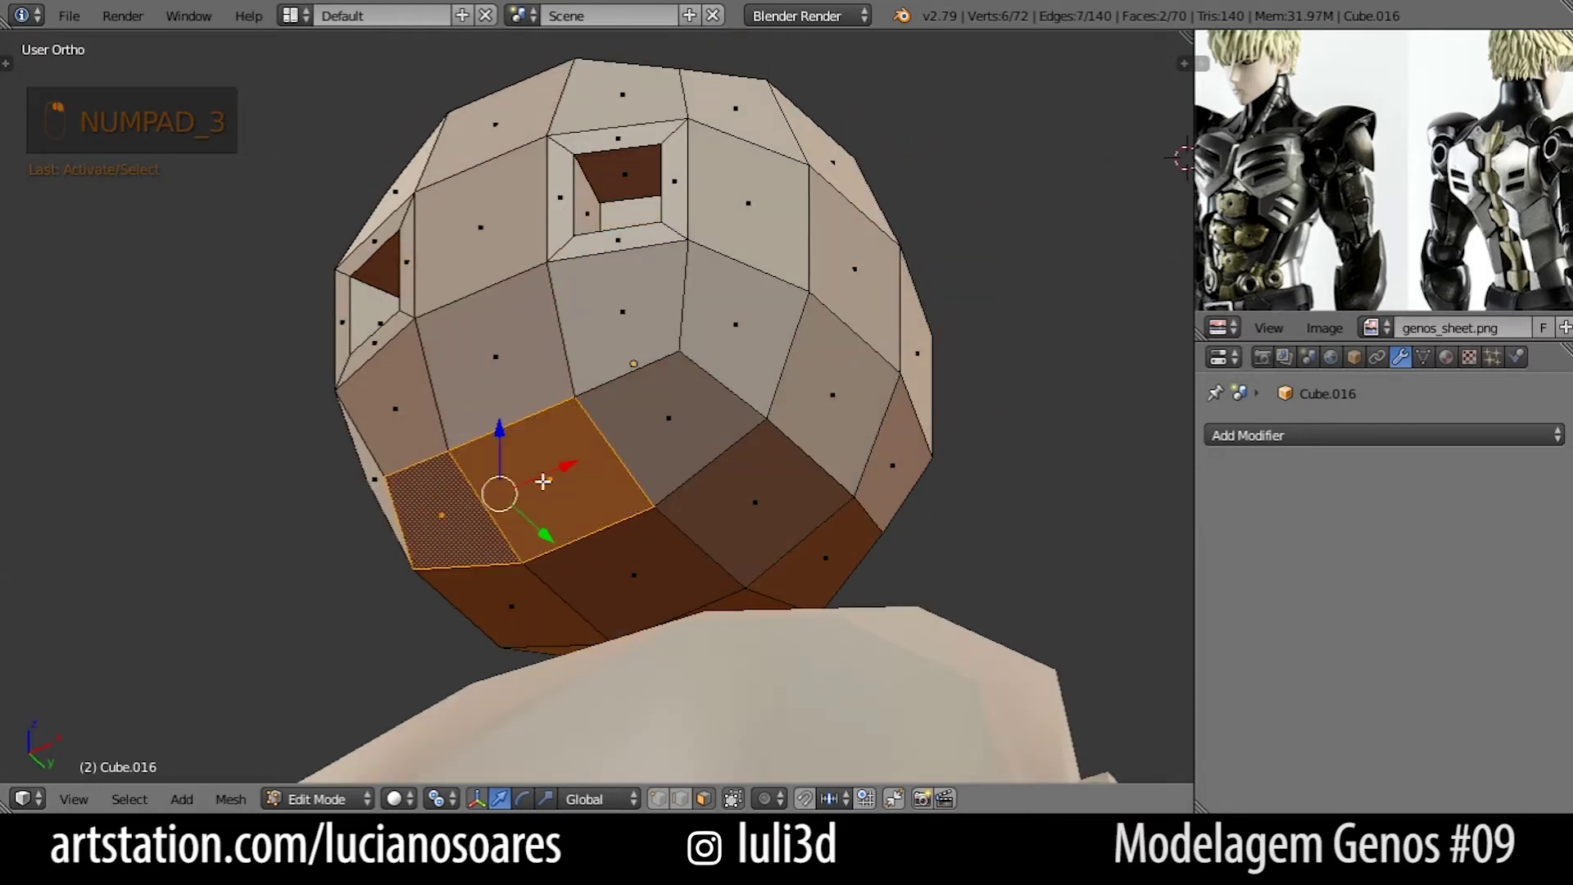
right_click(665, 420, "shift")
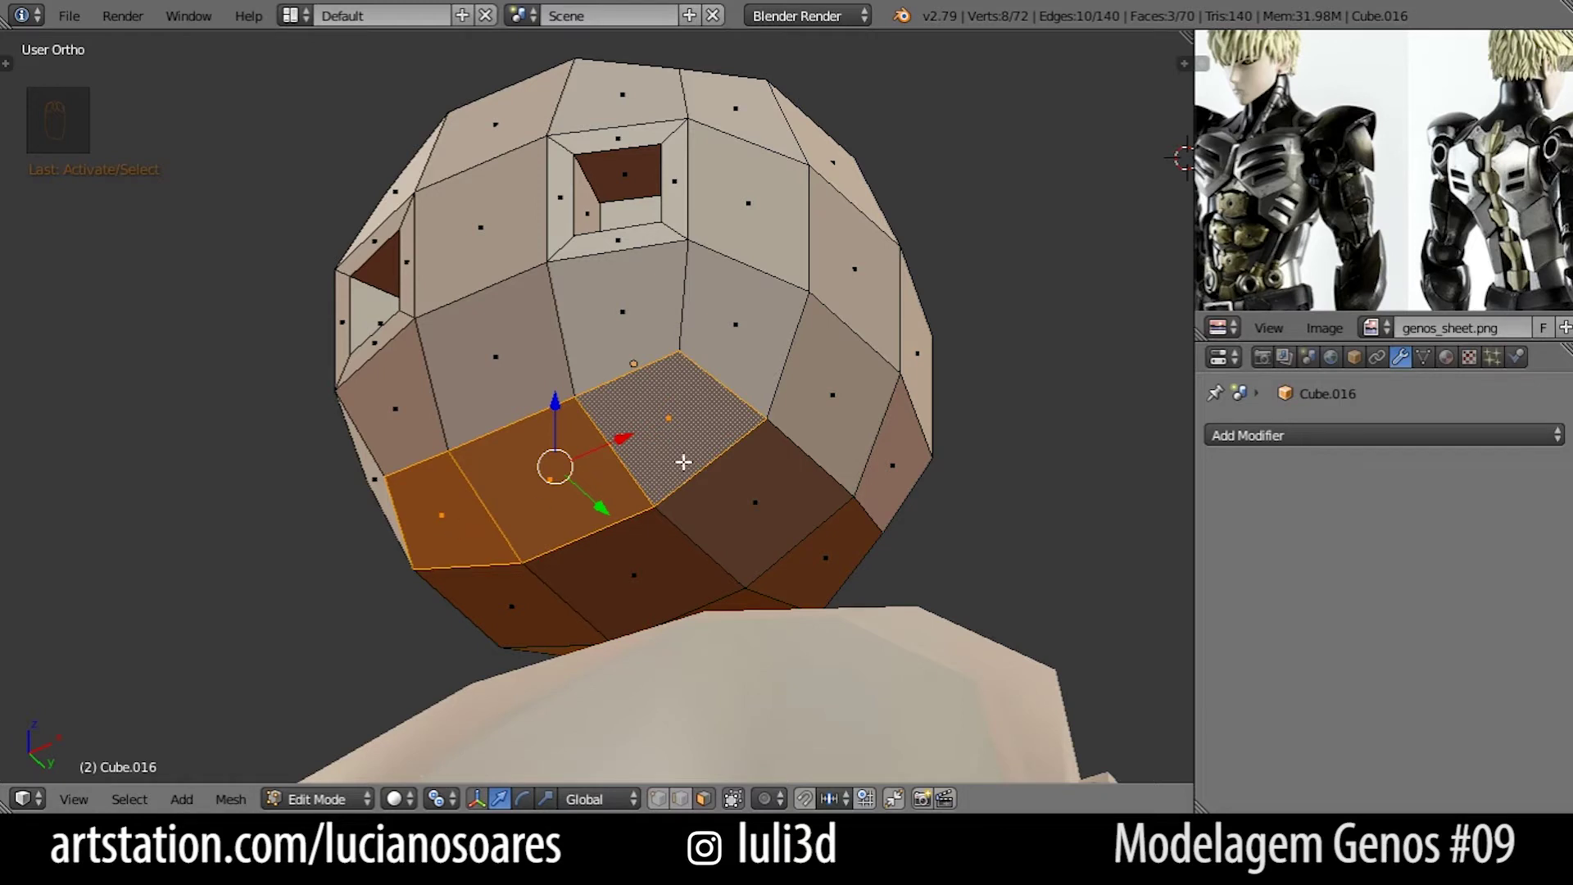
key("KP_3")
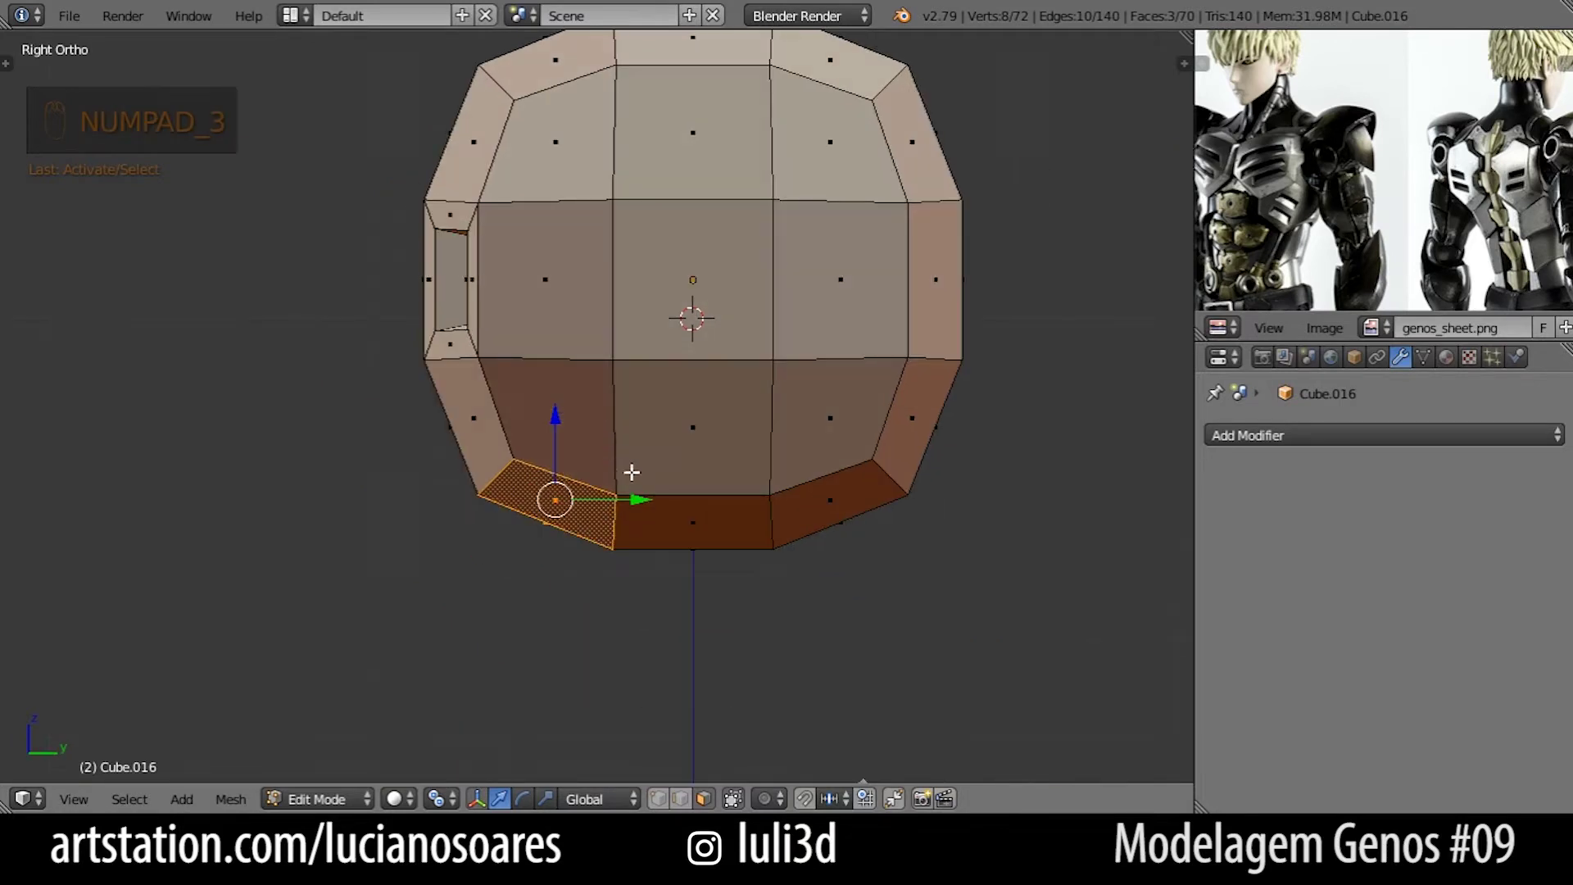
scroll(623, 464, "down", 3)
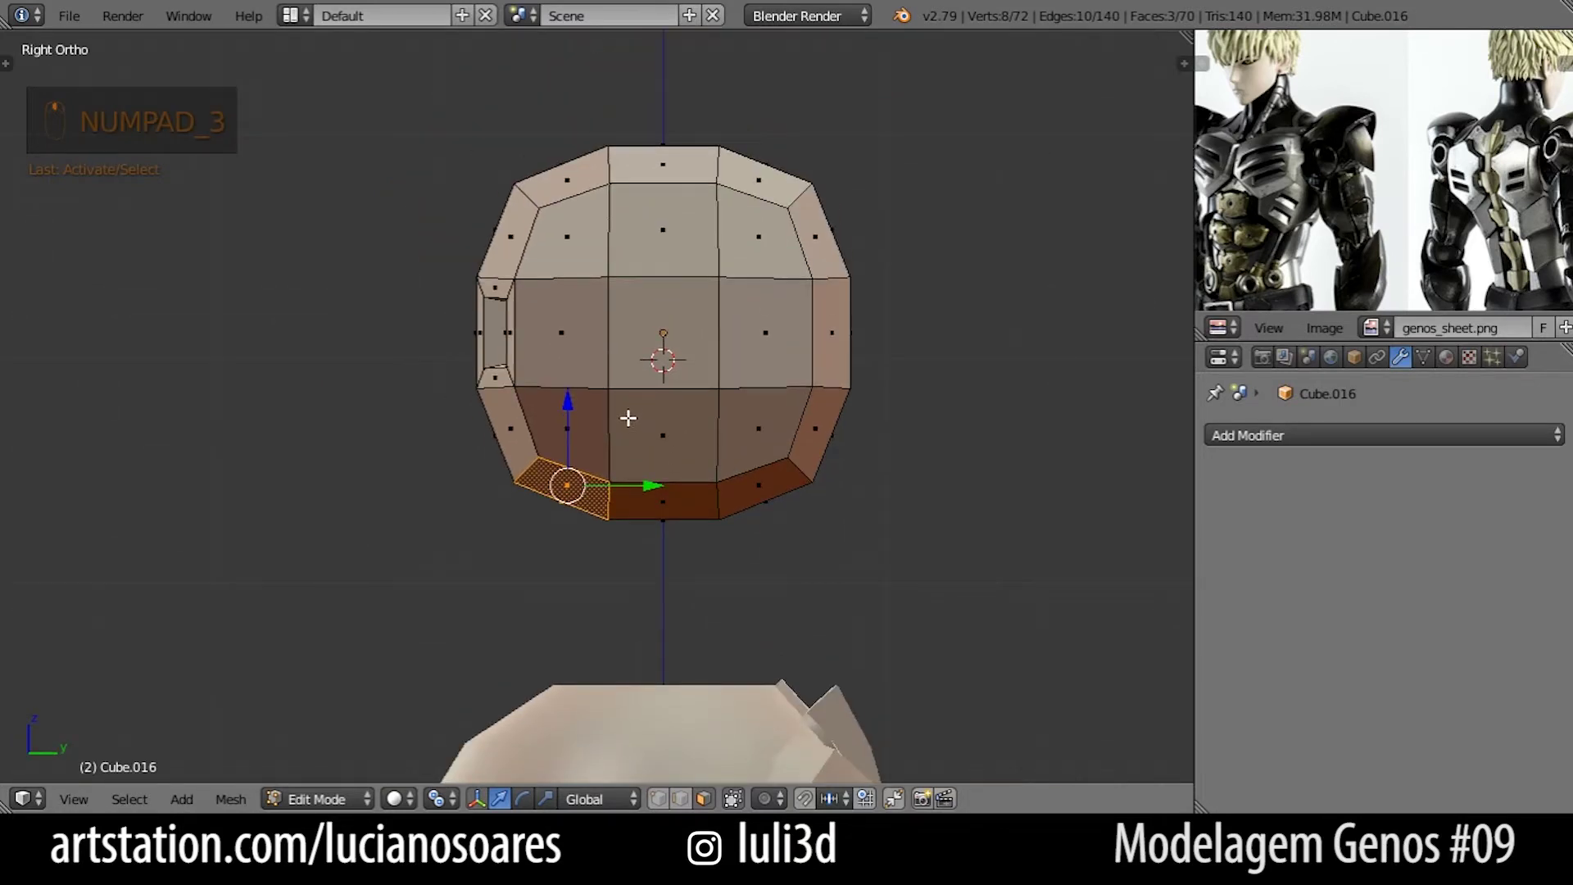
key("g")
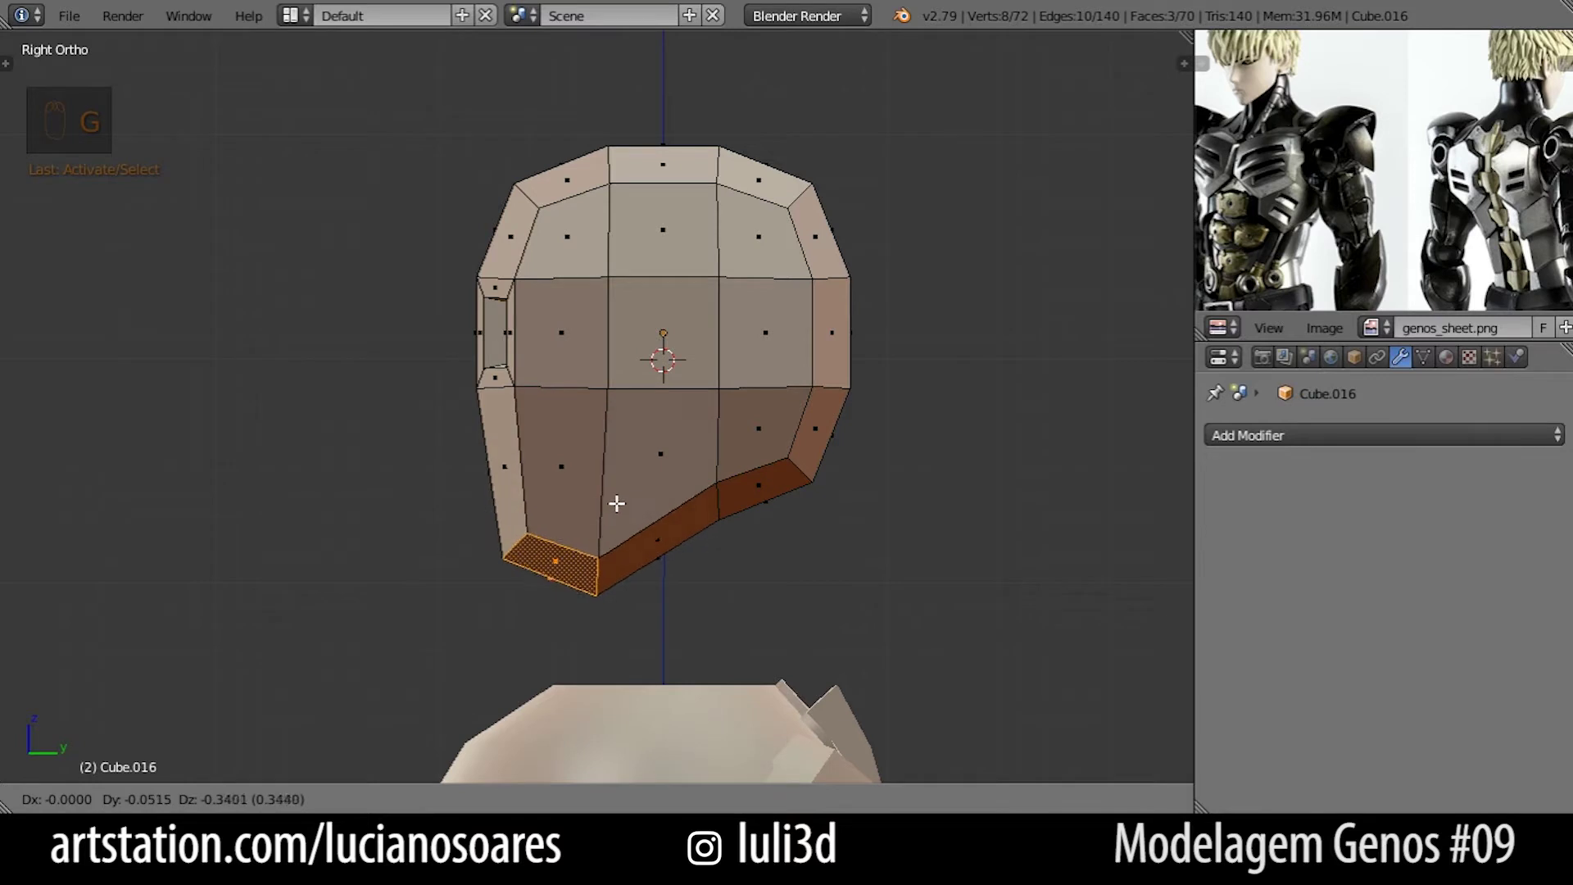
left_click(616, 502)
Rotate the chin faces about 23° so their underside is level and move them slightly backward.
scroll(562, 445, "up", 2)
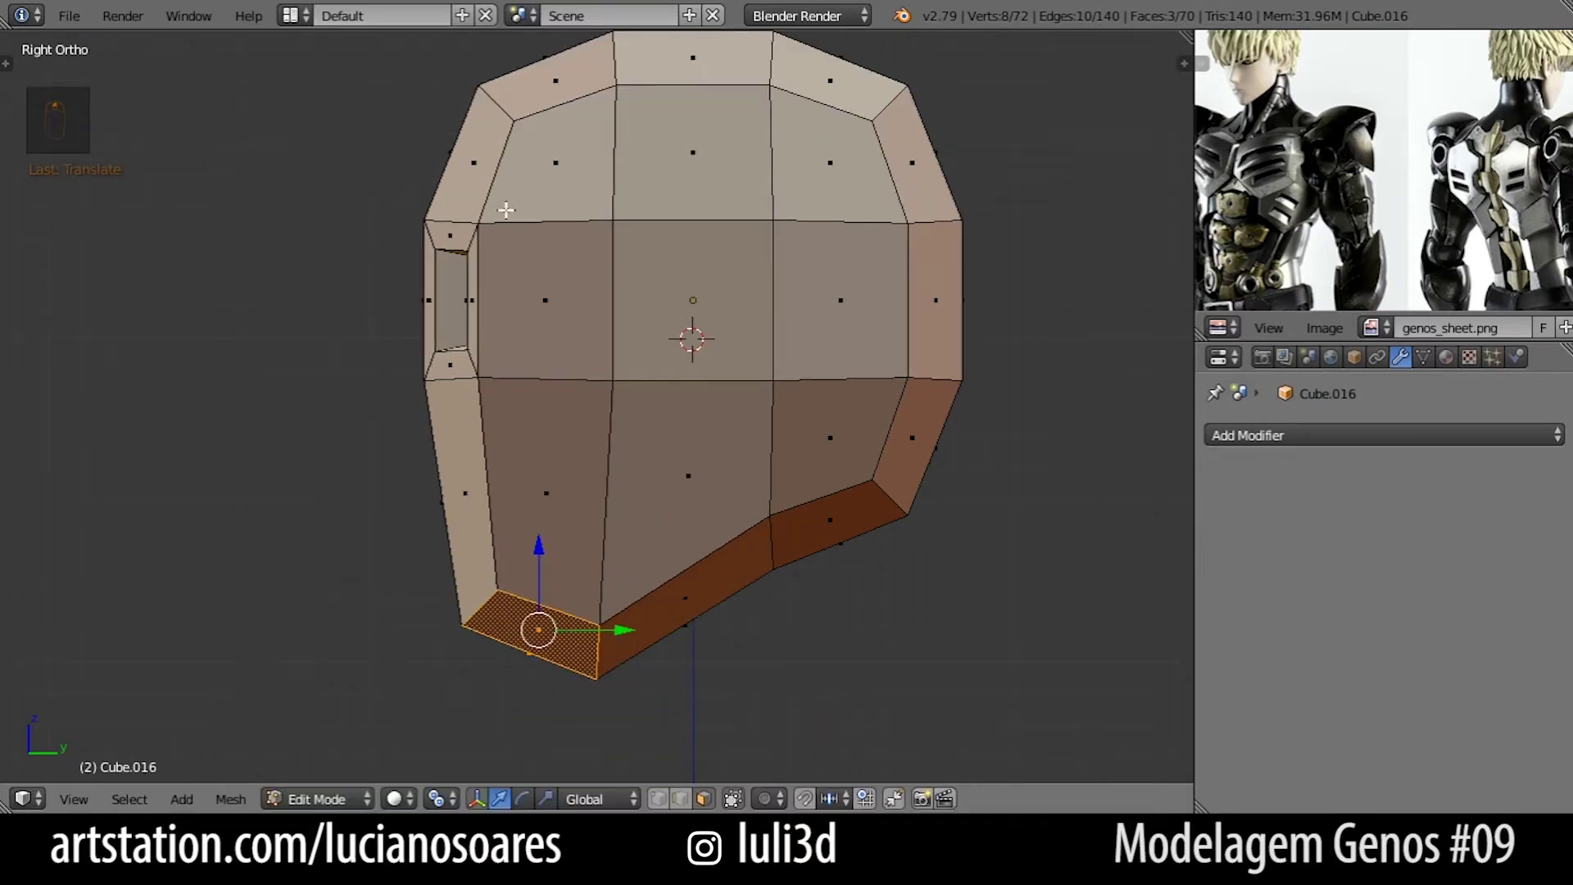
key("r")
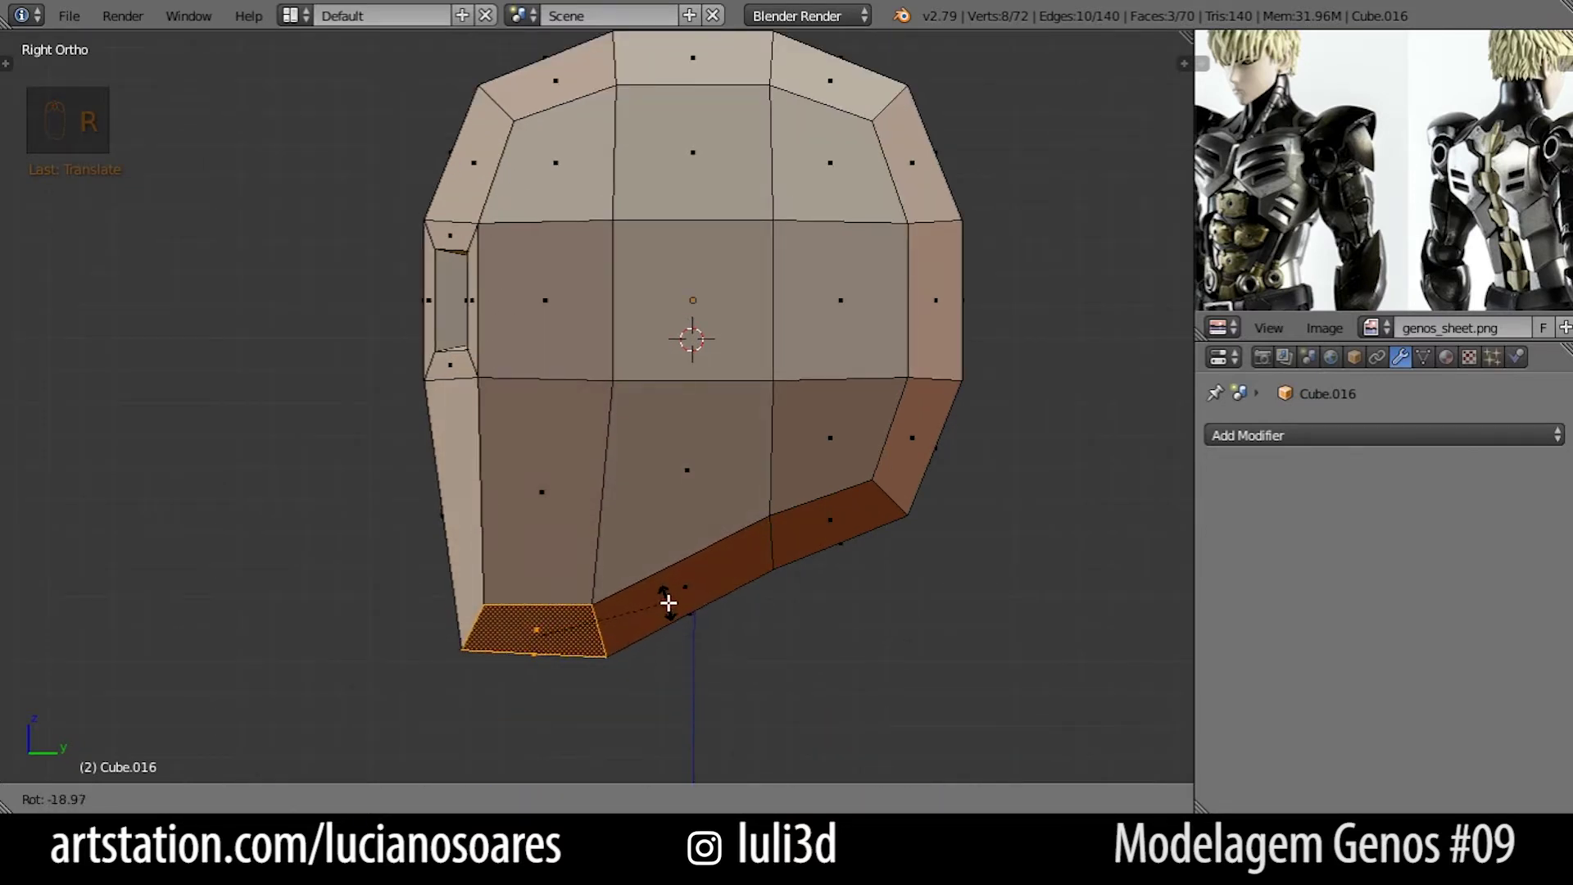
right_click(660, 600)
key("r")
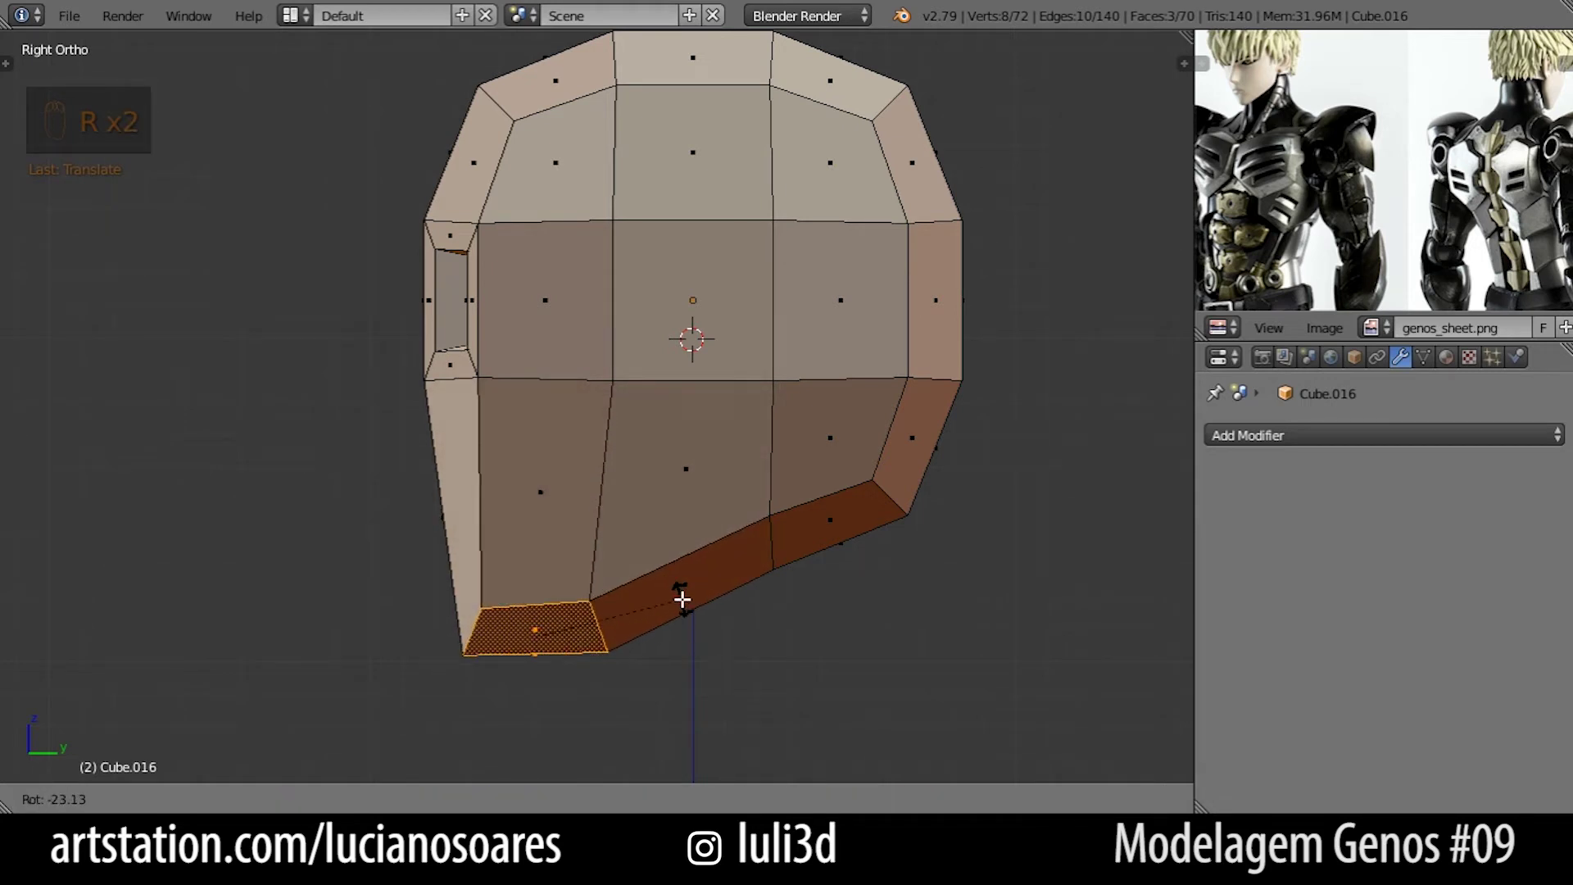
left_click(683, 600)
key("g")
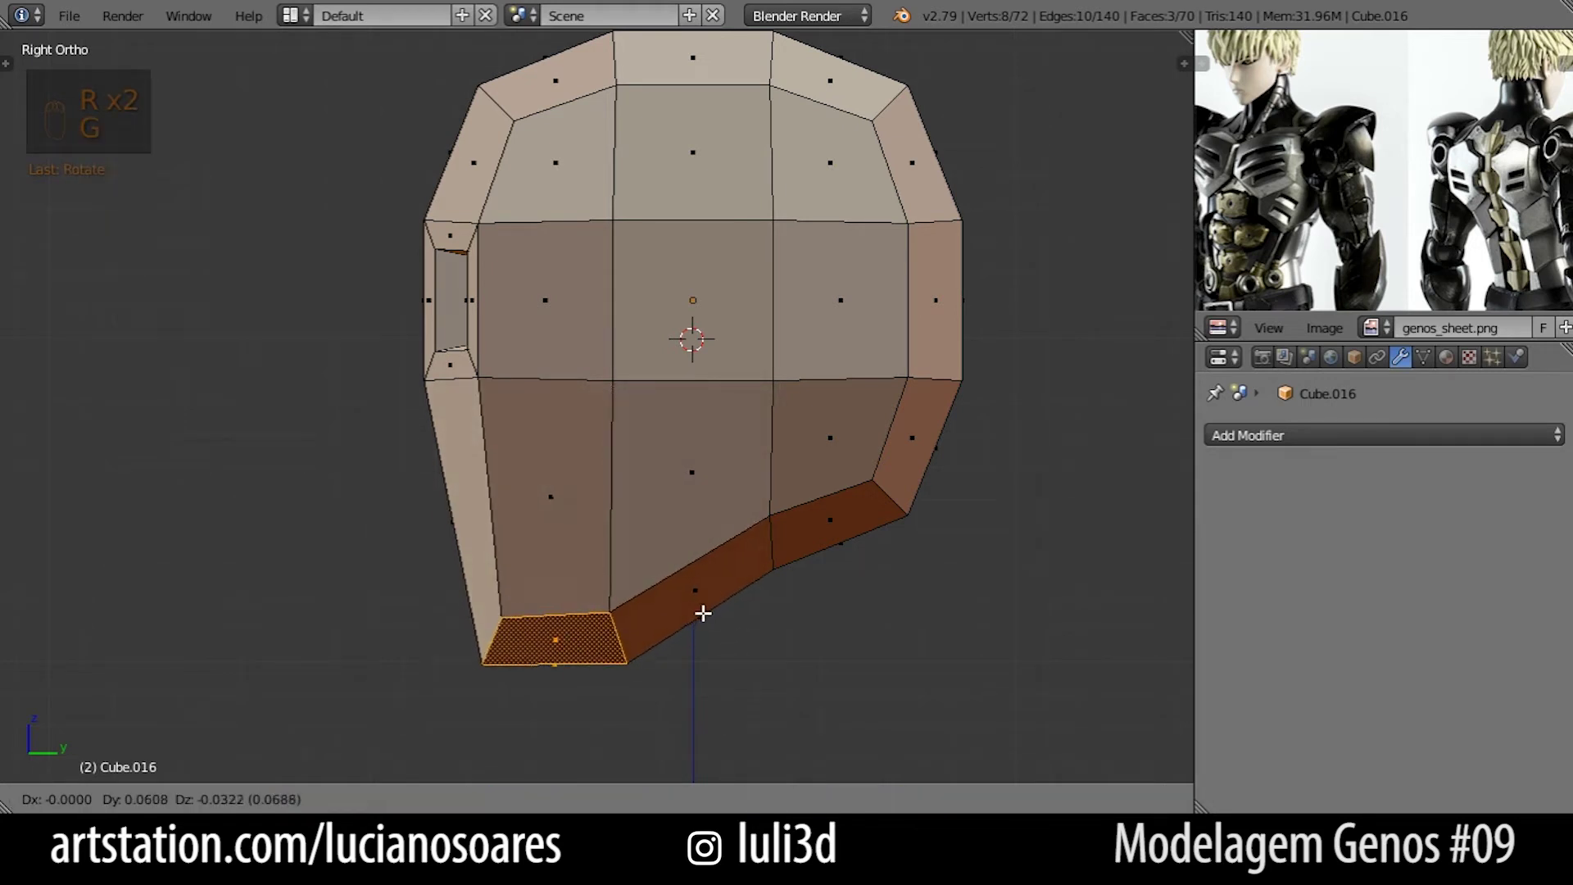
left_click(704, 610)
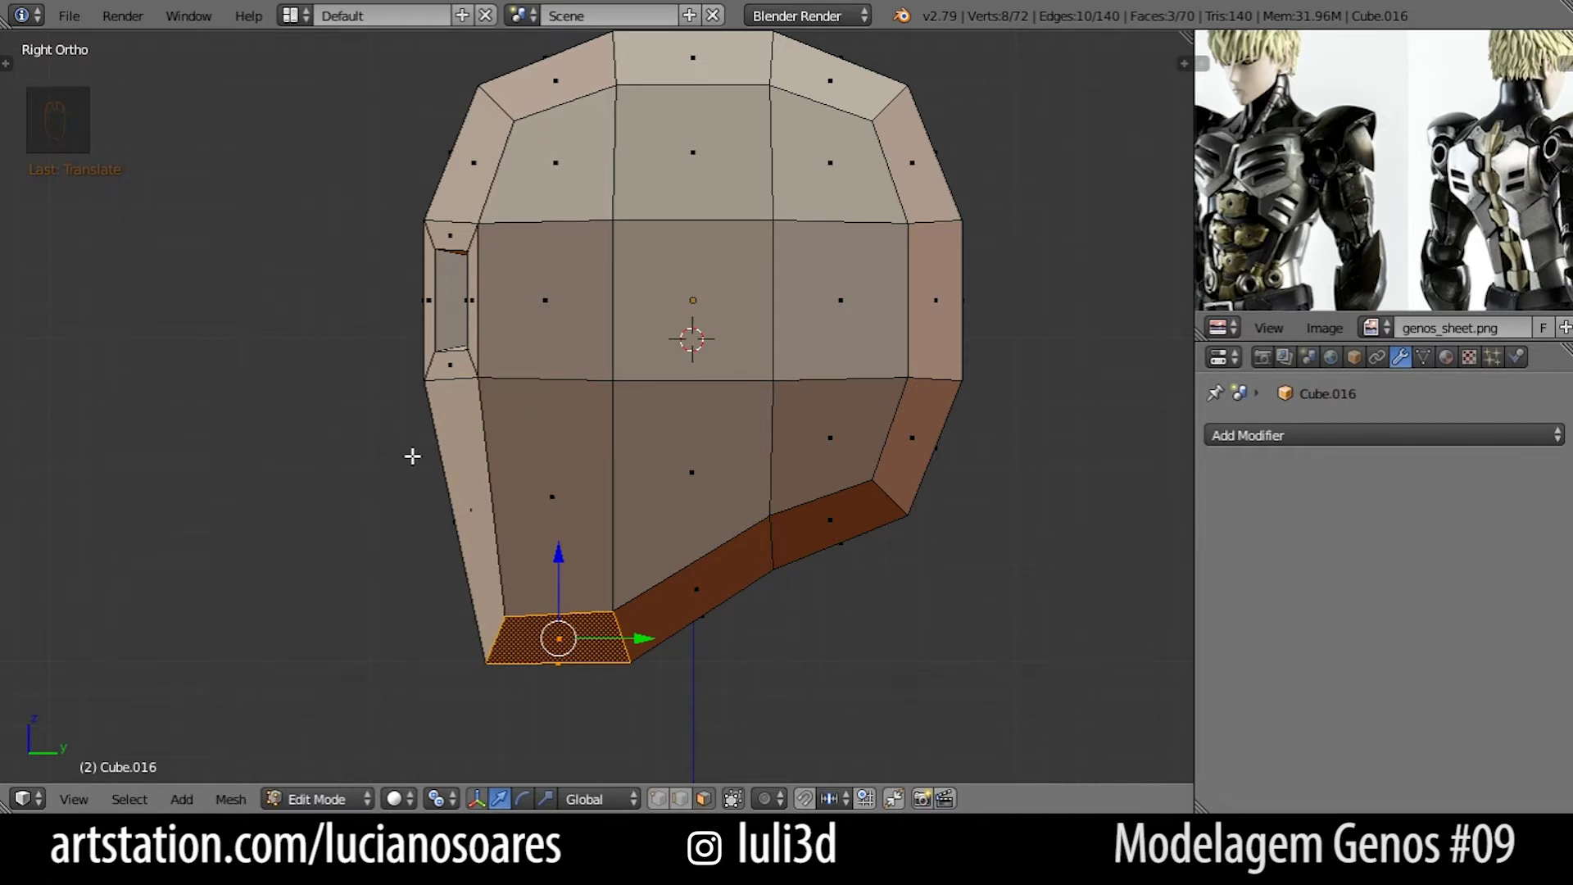
Preview the head with a level 2 Subdivision Surface modifier, remove the modifier, and shift the chin faces slightly up and back.
key("ctrl+2")
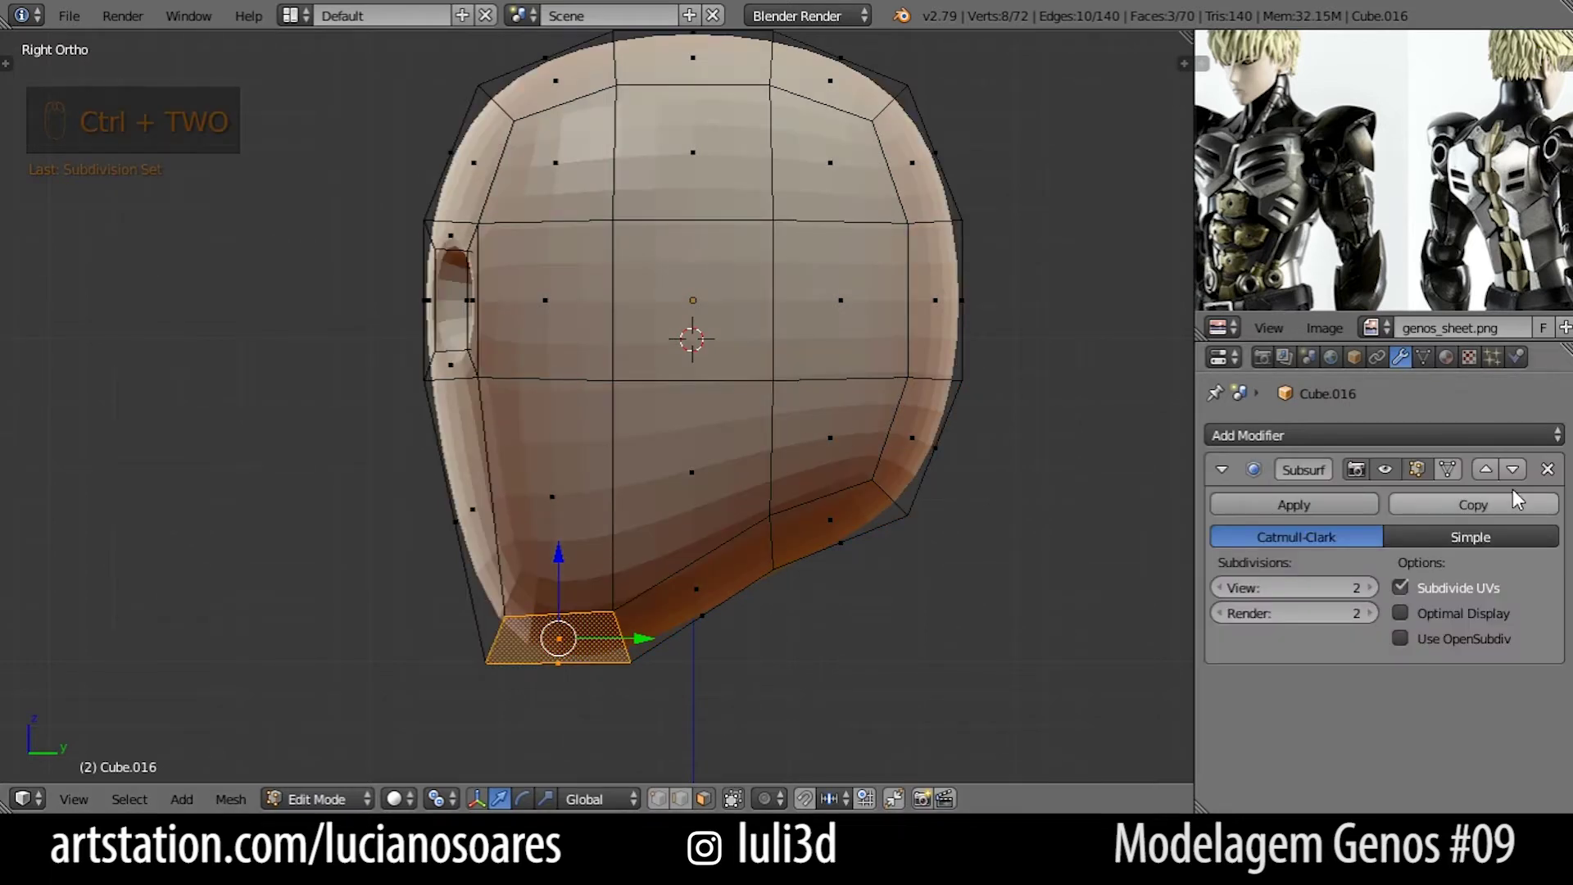
left_click(1547, 468)
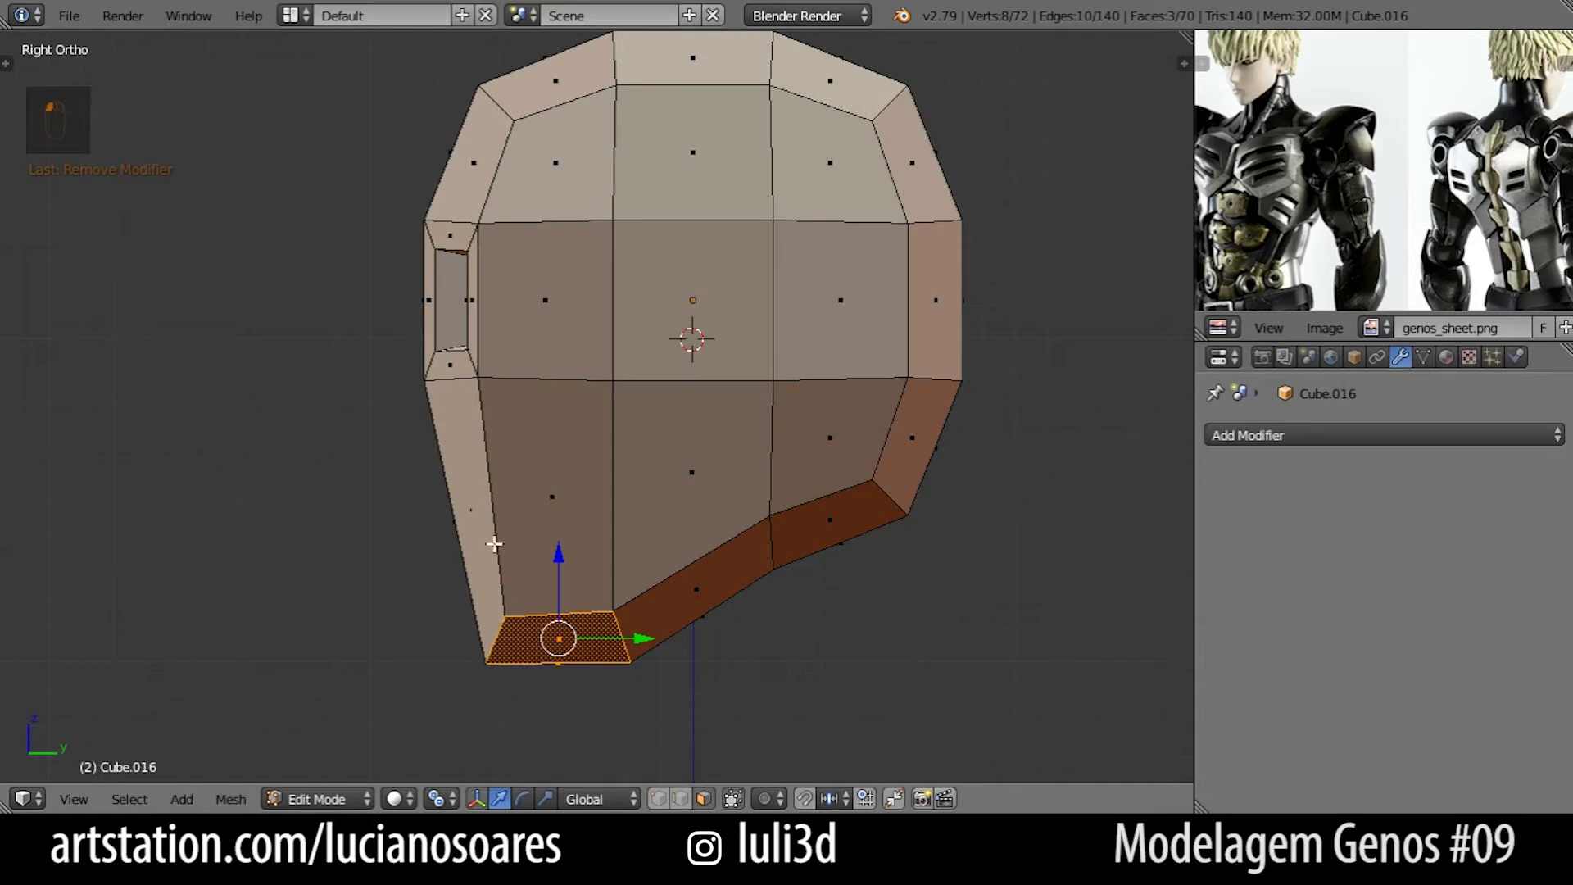
key("g")
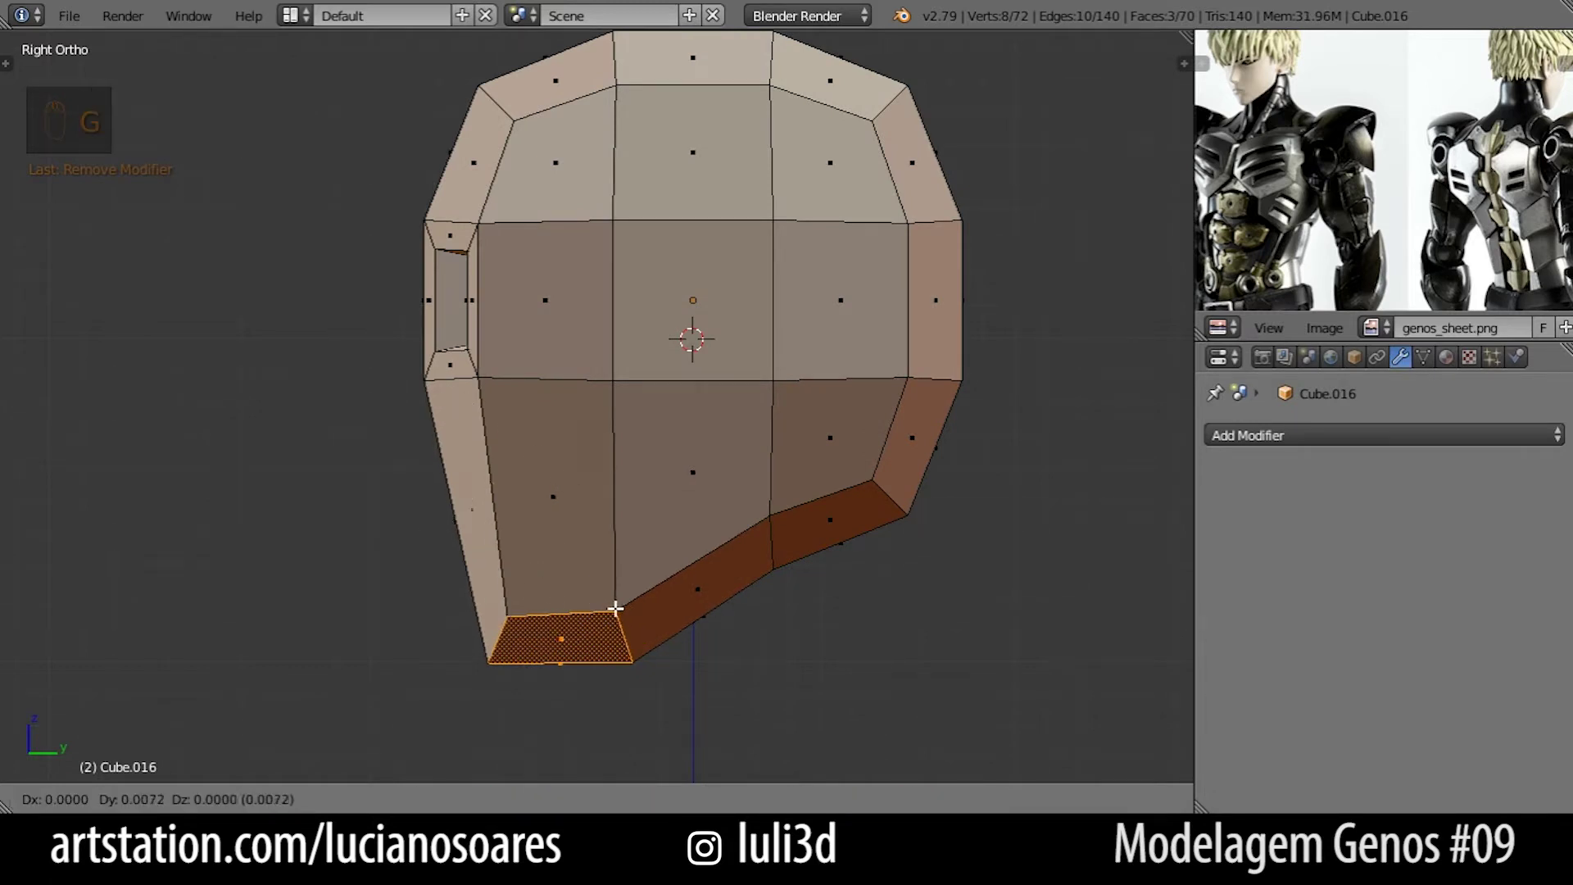
left_click(625, 597)
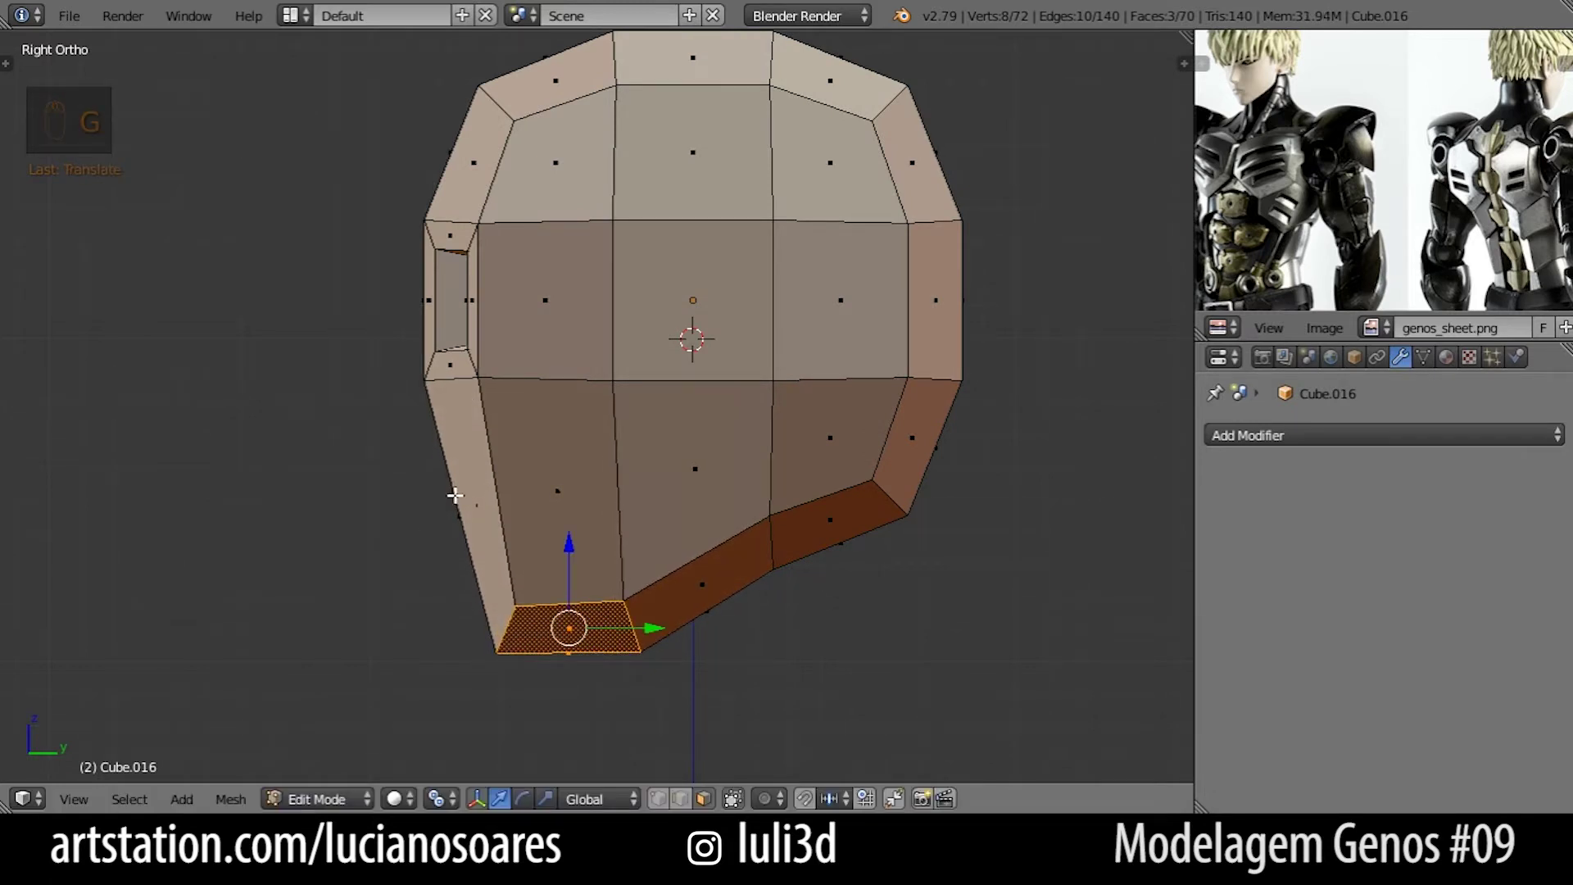
key("g")
left_click(542, 565)
Narrow the selected chin faces to about 0.81 along X in front view and rotate them about 2° in side view.
key("KP_1")
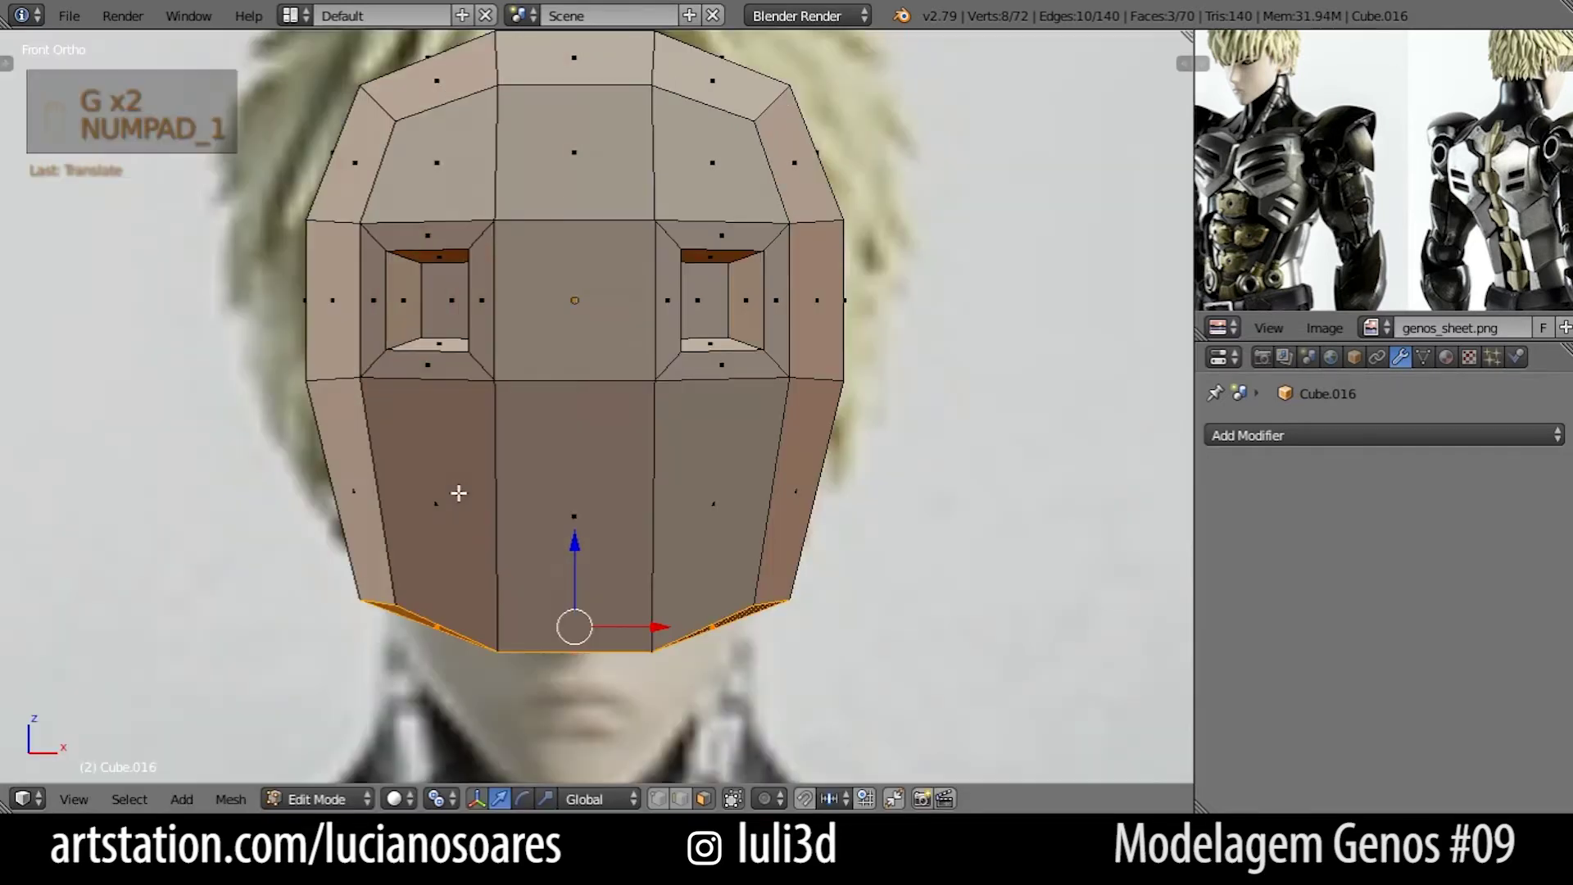
key("alt+Tab")
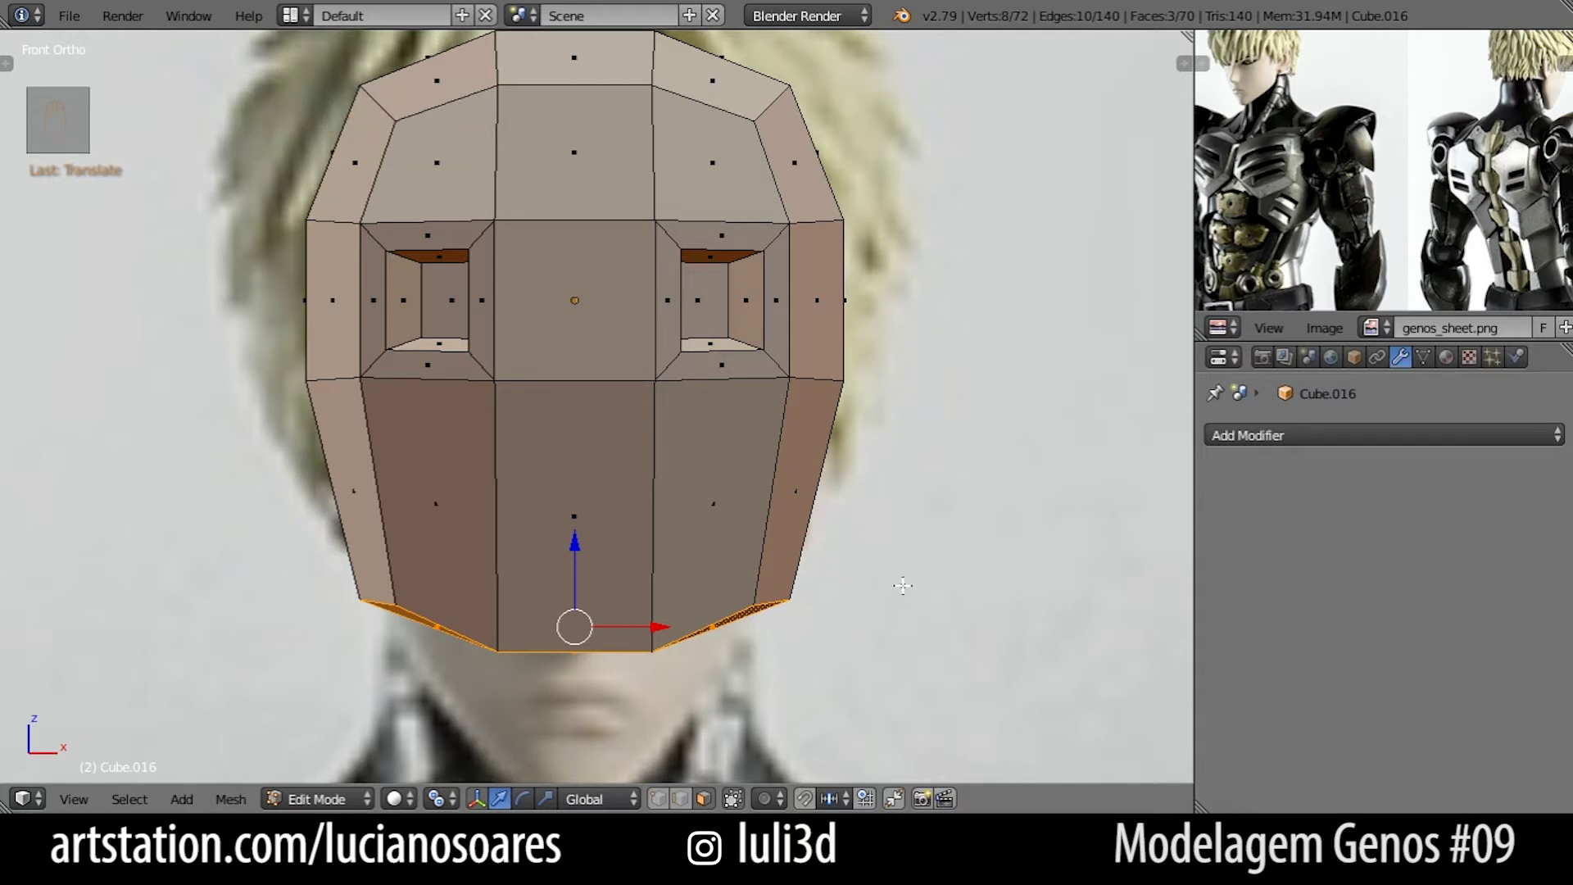
key("s")
key("x")
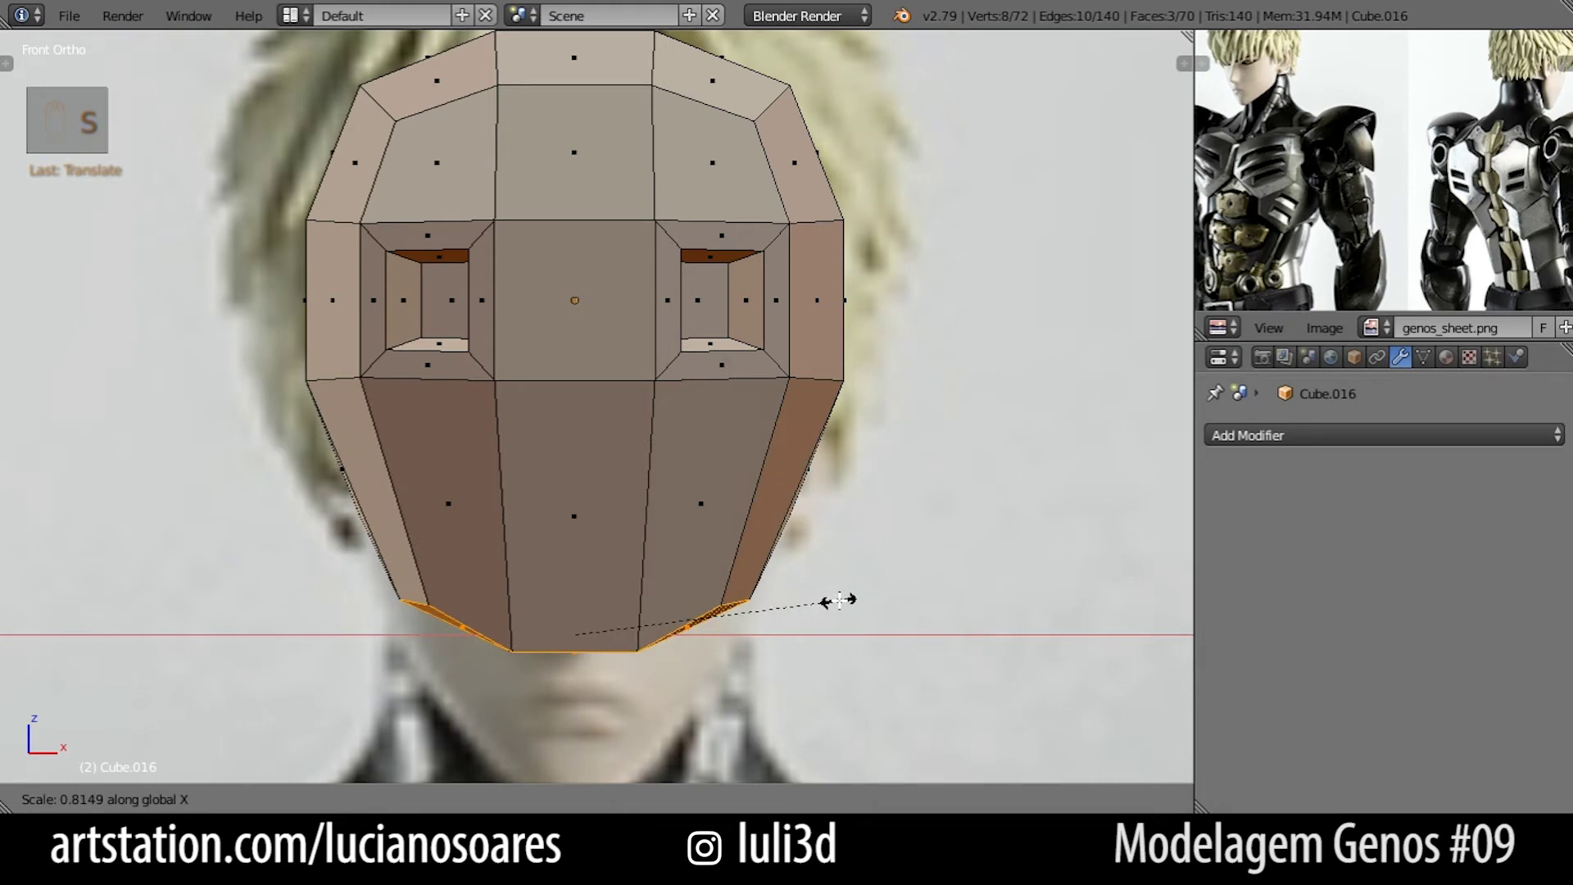
left_click(836, 601)
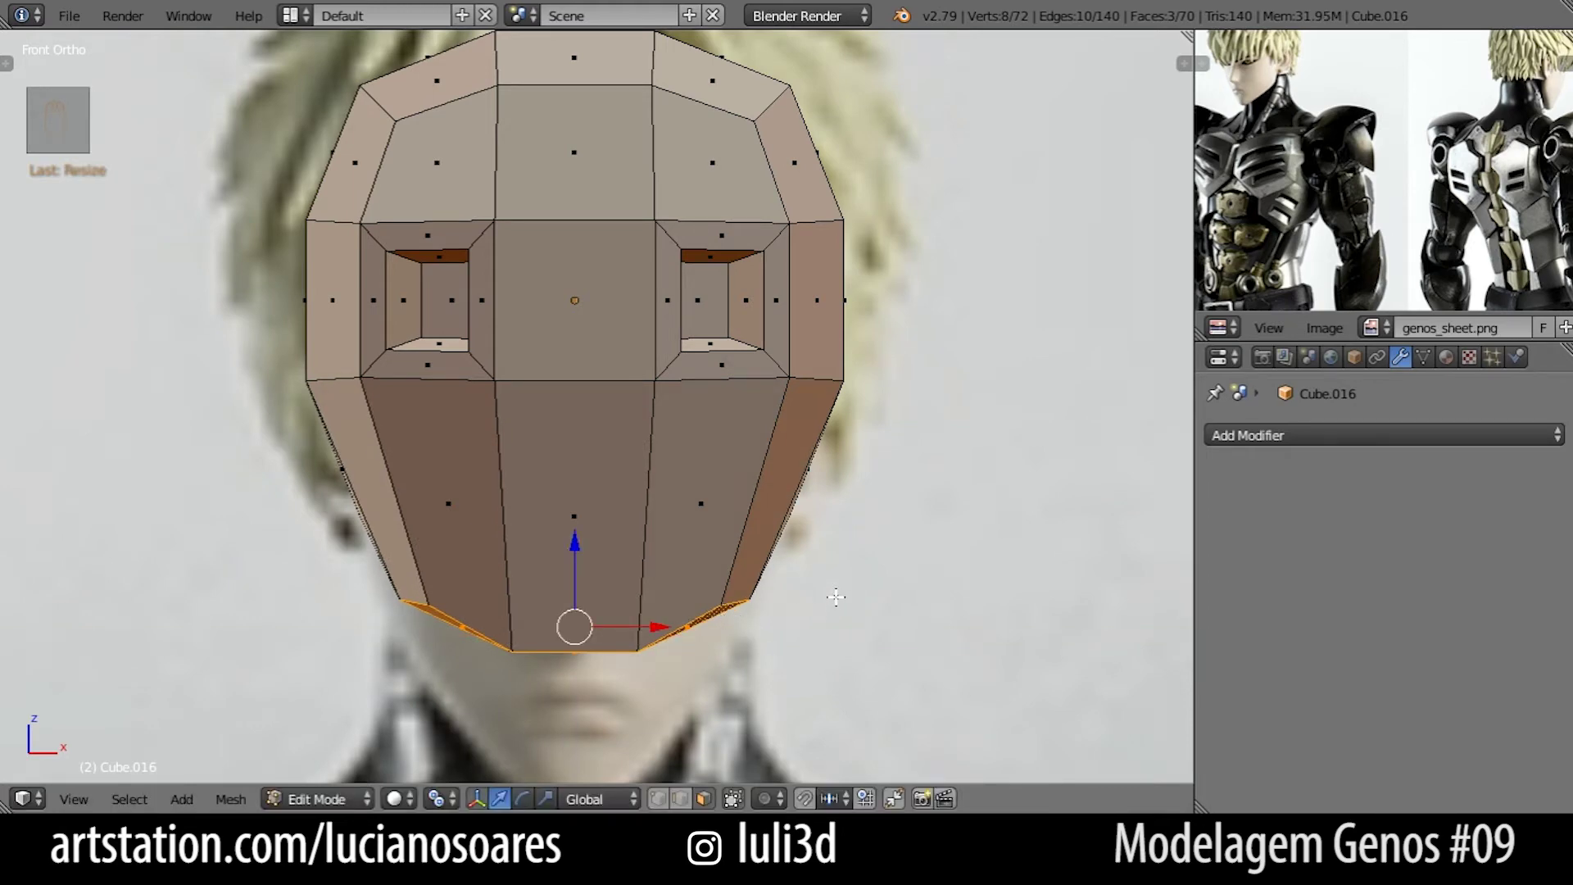
key("KP_3")
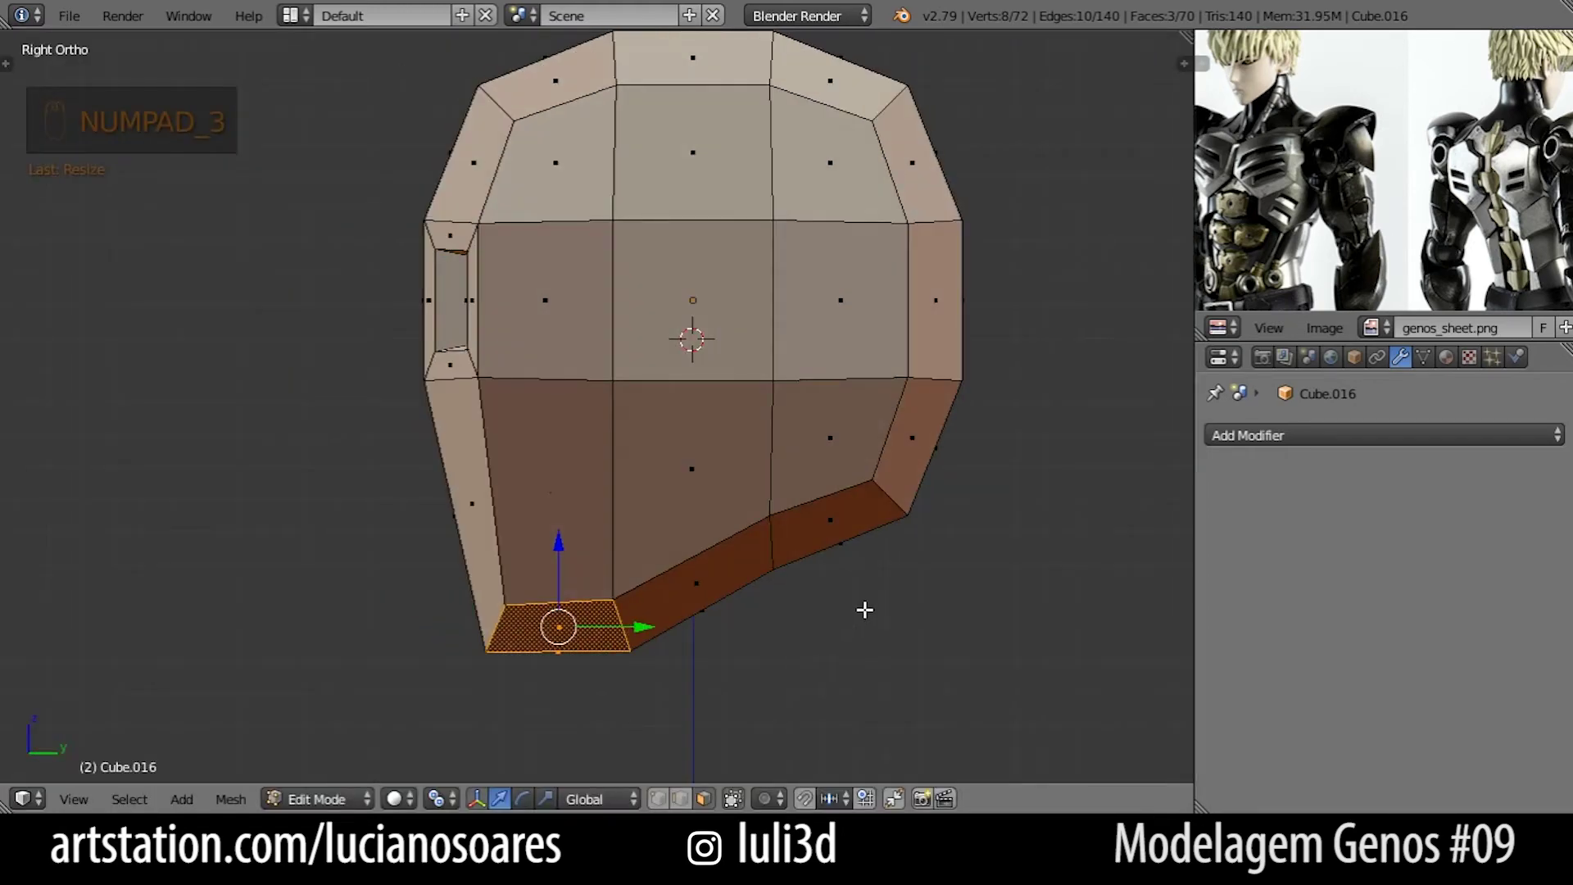
key("r")
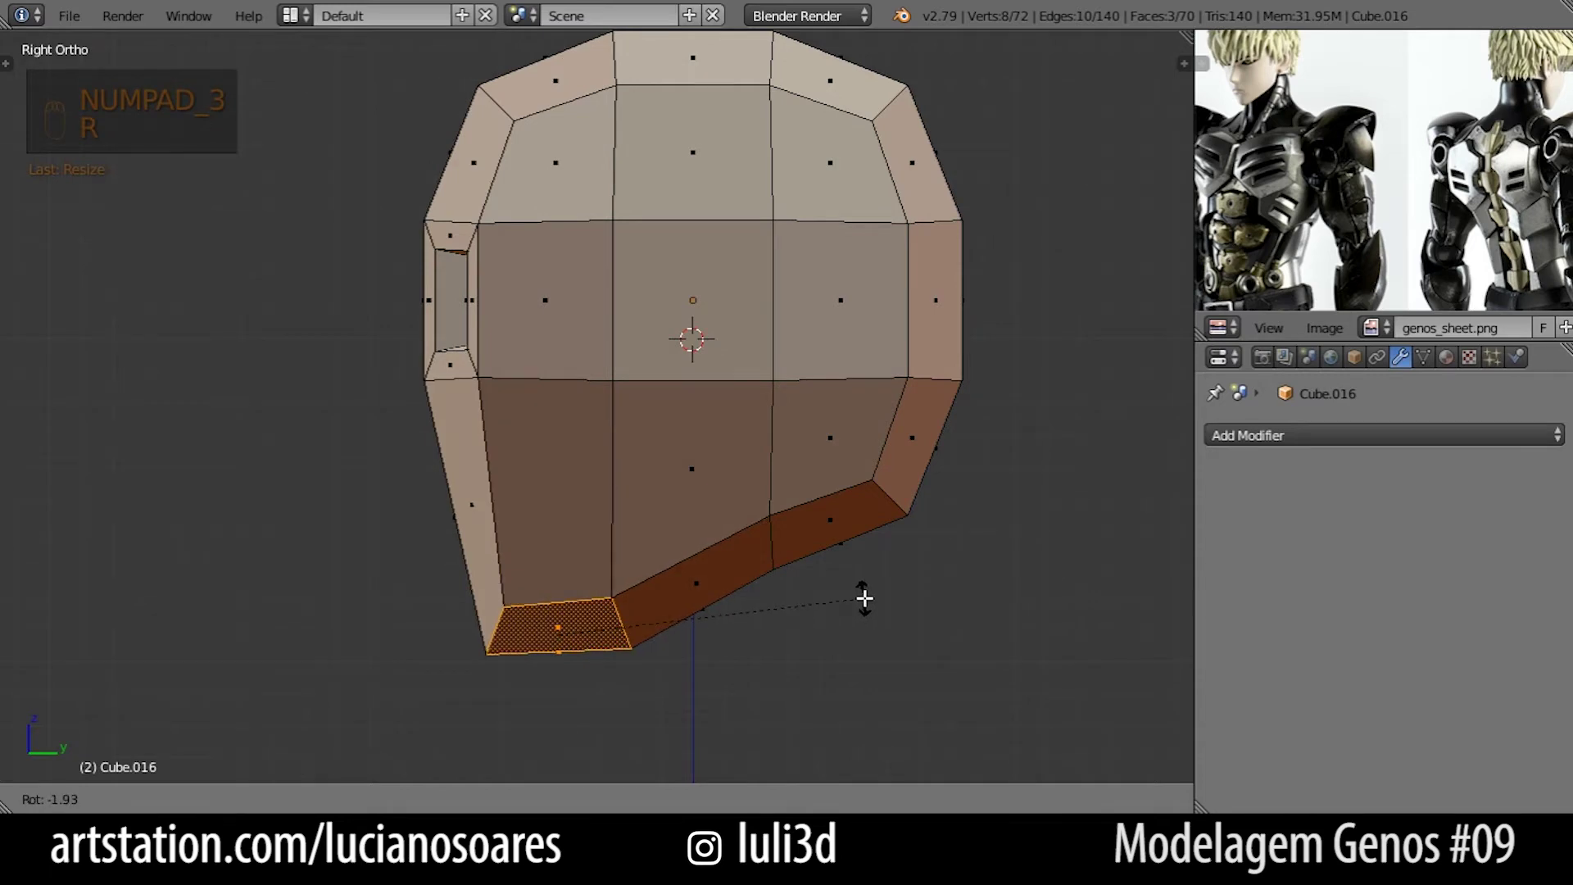
left_click(864, 597)
key("KP_1")
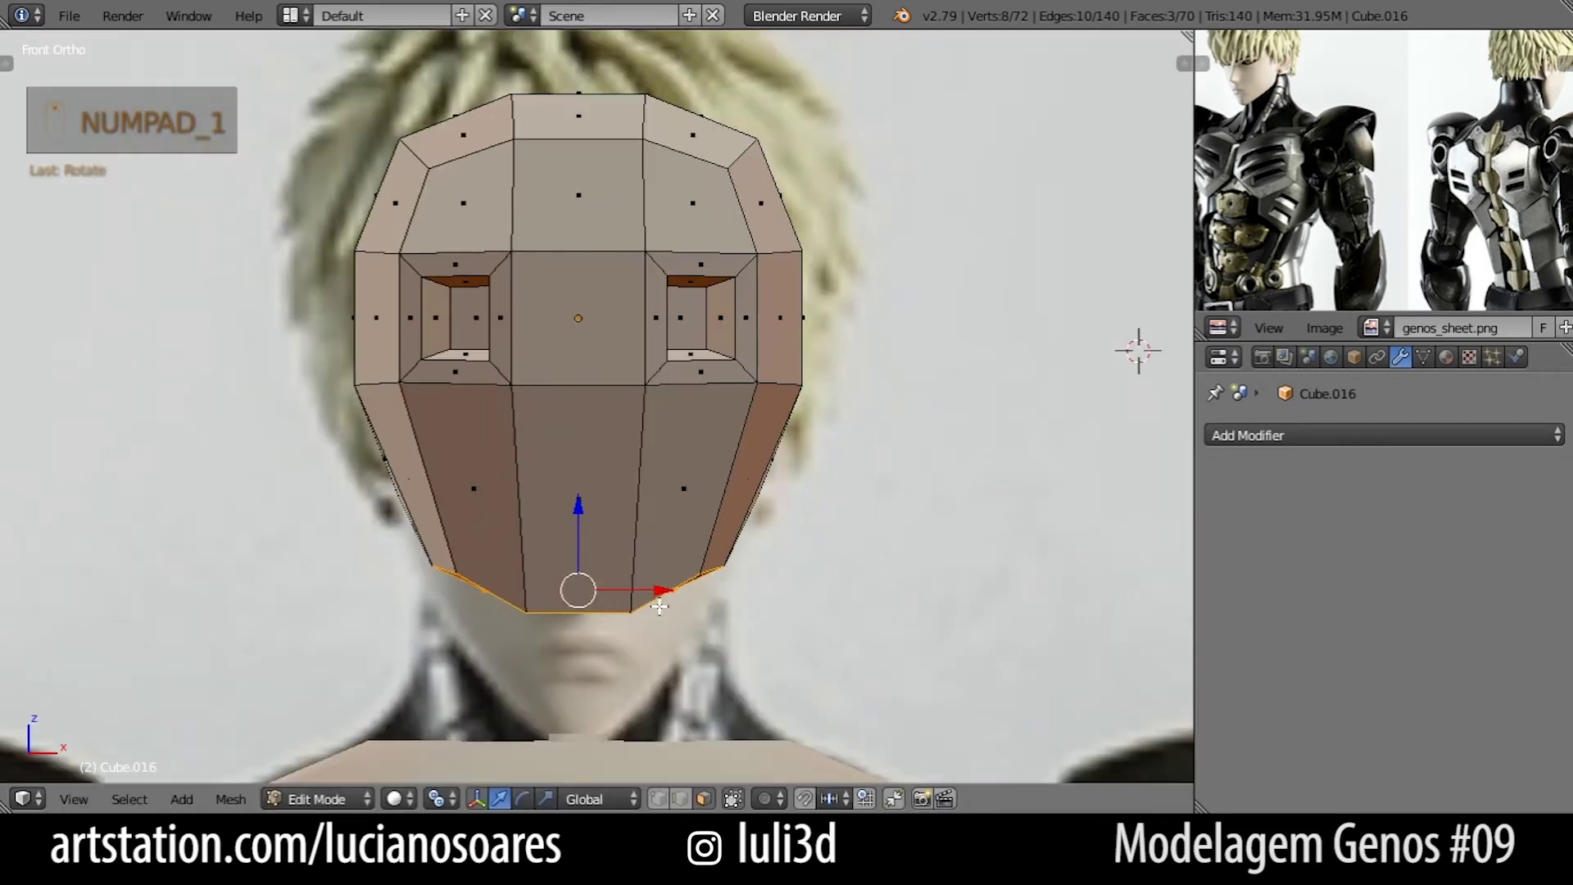
Add a centred horizontal loop cut around the head through the middle of both eye sockets.
key("alt+Tab")
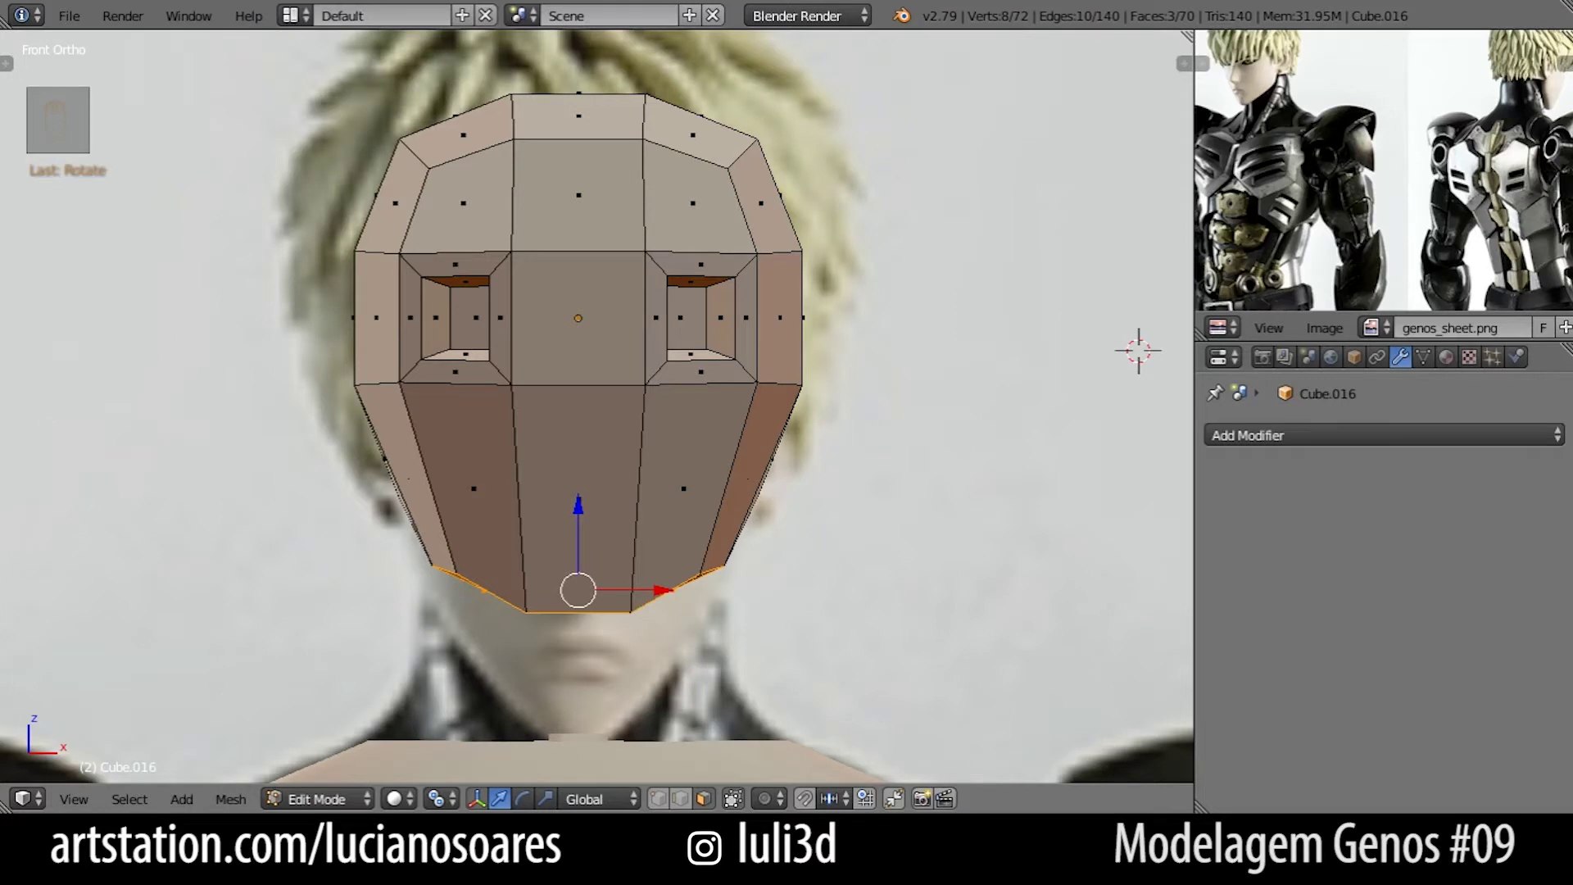
scroll(667, 399, "up", 2)
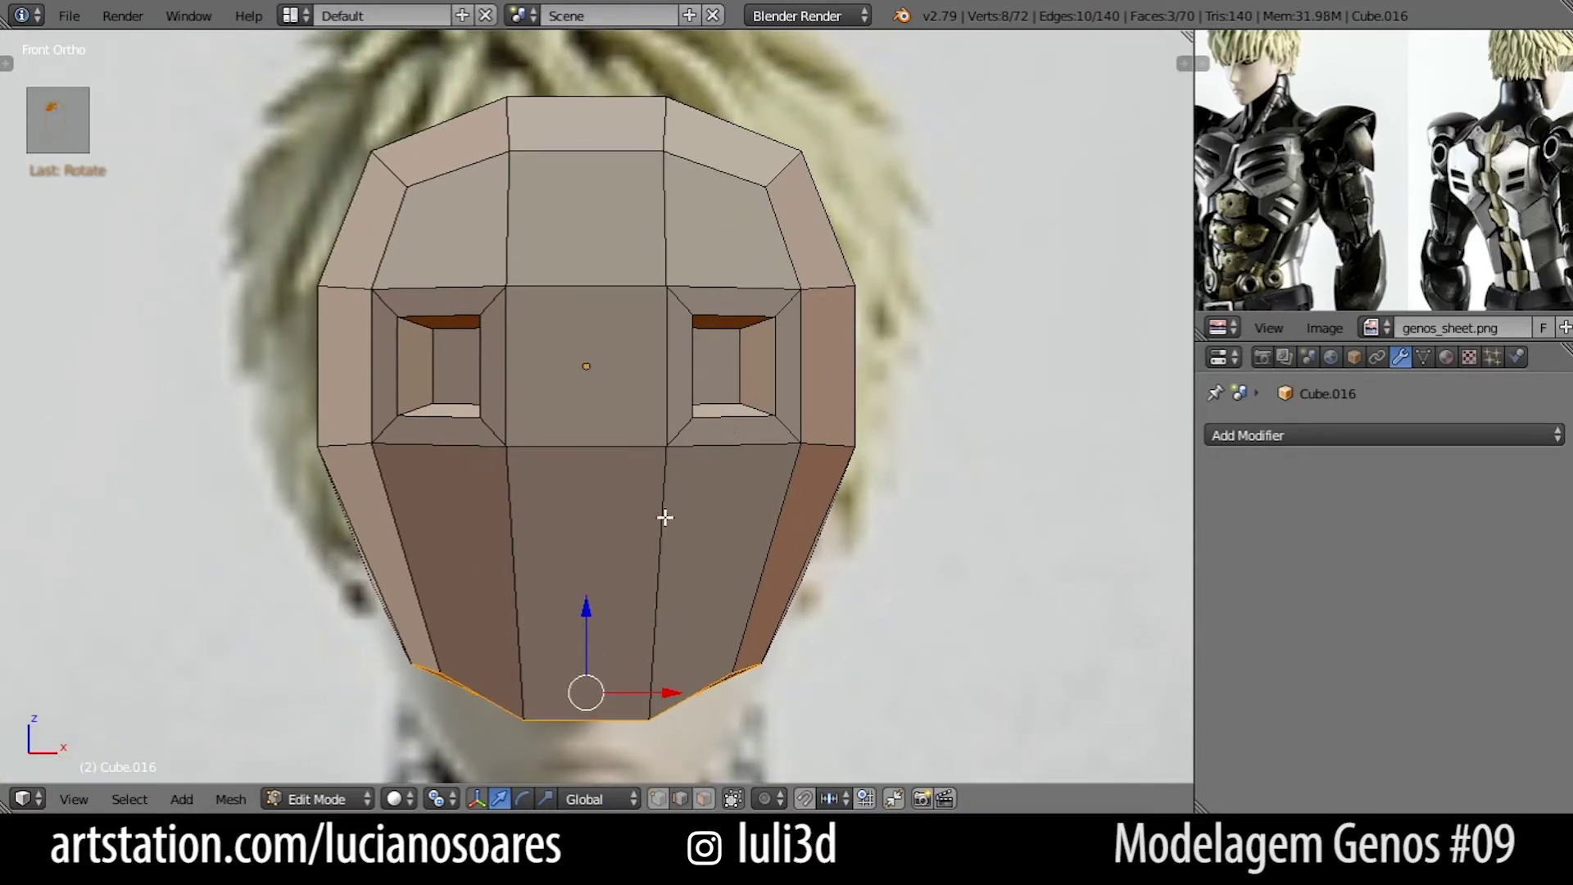
right_click(582, 446)
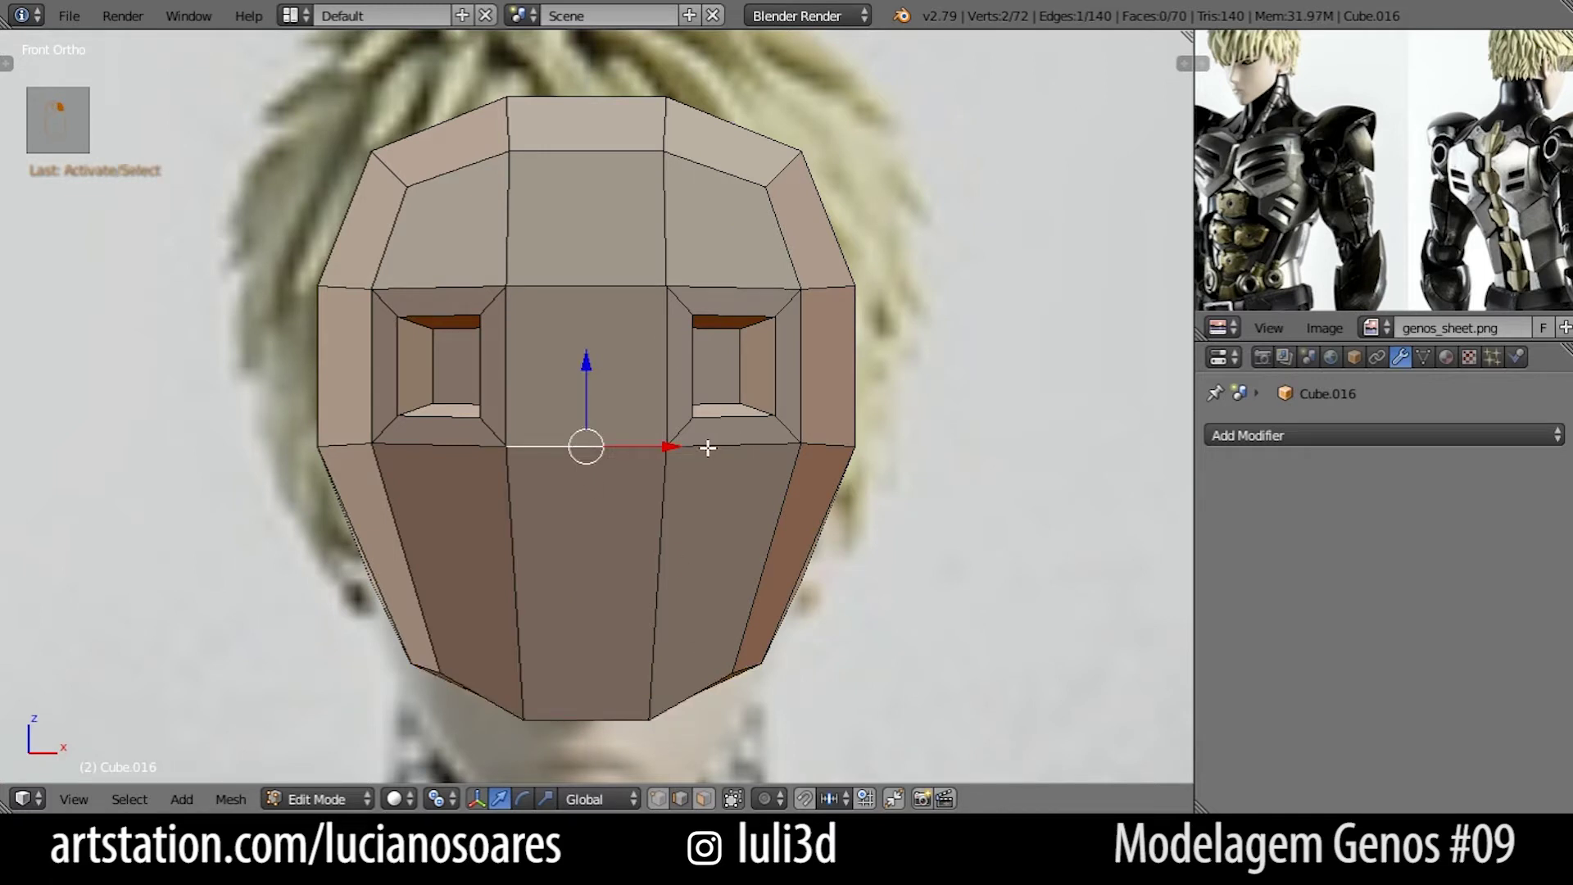
key("alt+Tab")
key("ctrl+r")
left_click(509, 371)
right_click(508, 370)
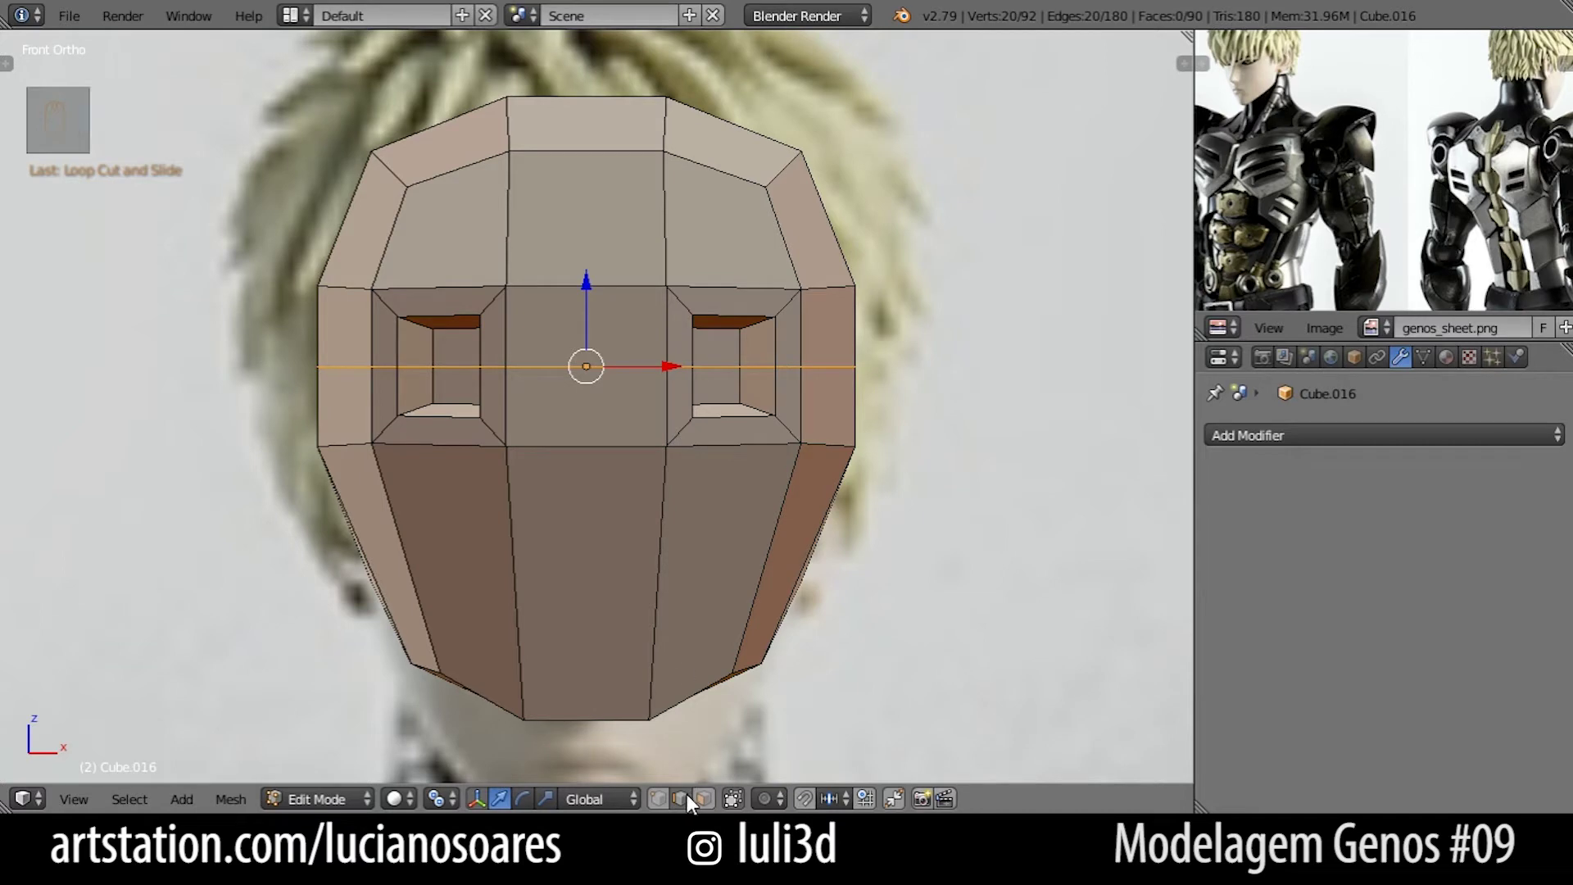
Select the new loop's edges on the inner side walls of both eye sockets.
mouse_move(715, 389)
middle_mouse_down()
mouse_move(773, 400)
mouse_move(692, 372)
middle_mouse_up()
right_click(692, 372)
middle_click_drag(639, 442, 746, 385)
right_click(631, 387, "shift")
right_click(749, 385, "shift")
middle_click_drag(589, 407, 446, 402)
right_click(537, 390, "shift")
right_click(537, 398, "shift")
right_click(449, 403, "shift")
Add the loop's edges on both socket rims to the selection and scale them about 1.3 along X to widen the eyes.
key("KP_1")
key("s")
key("x")
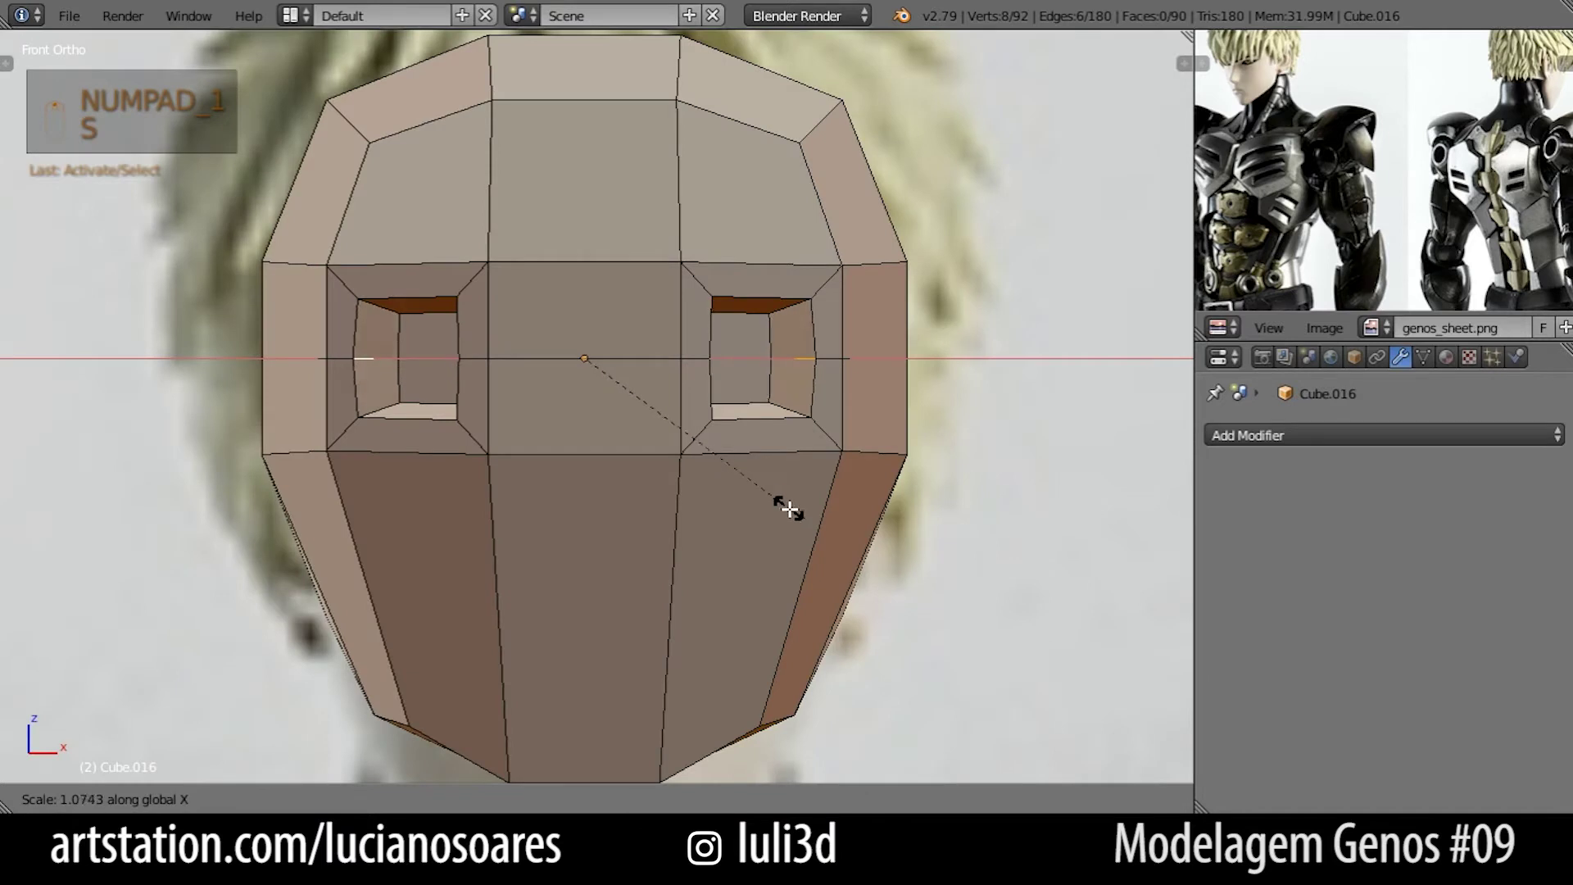
right_click(803, 536)
right_click(474, 359, "shift")
right_click(338, 358, "shift")
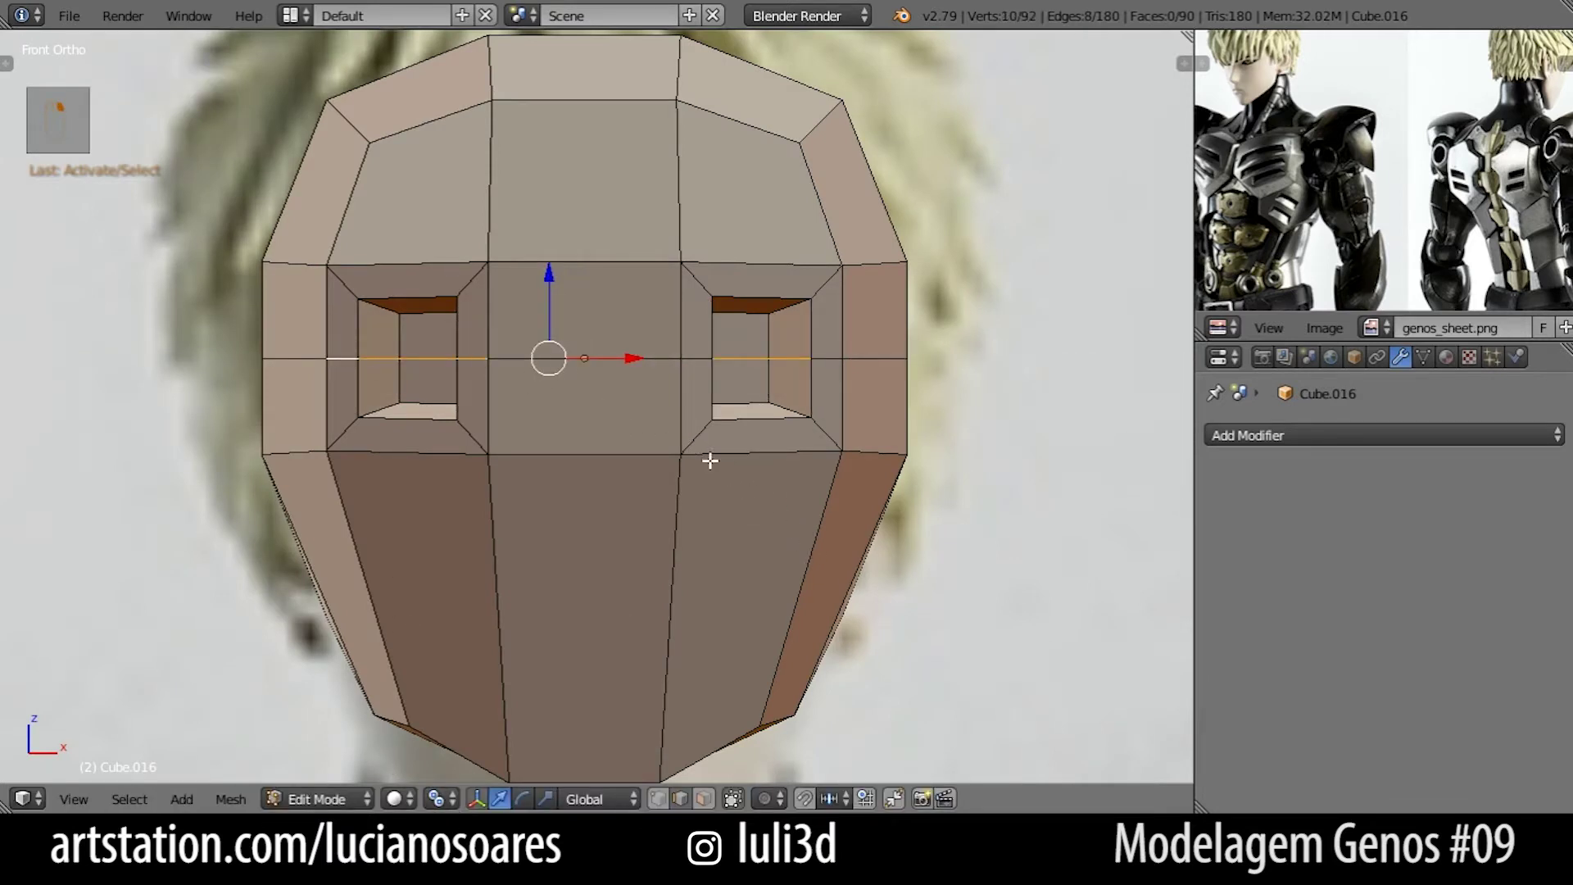
right_click(712, 348, "shift")
right_click(836, 348, "shift")
middle_click_drag(828, 350, 741, 424)
key("KP_1")
key("s")
key("x")
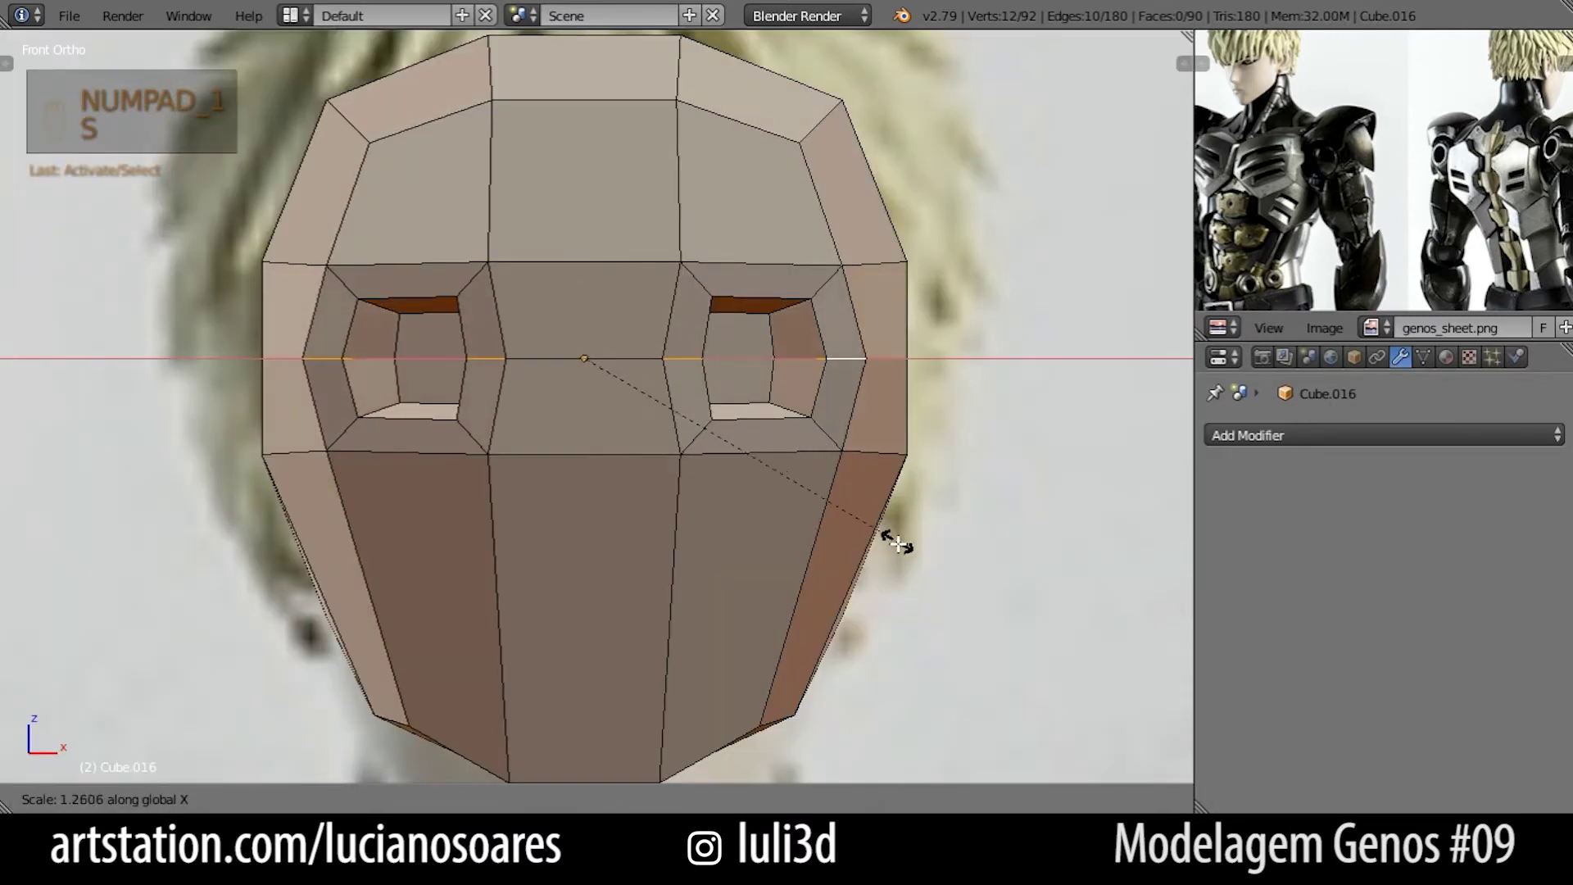
left_click(895, 567)
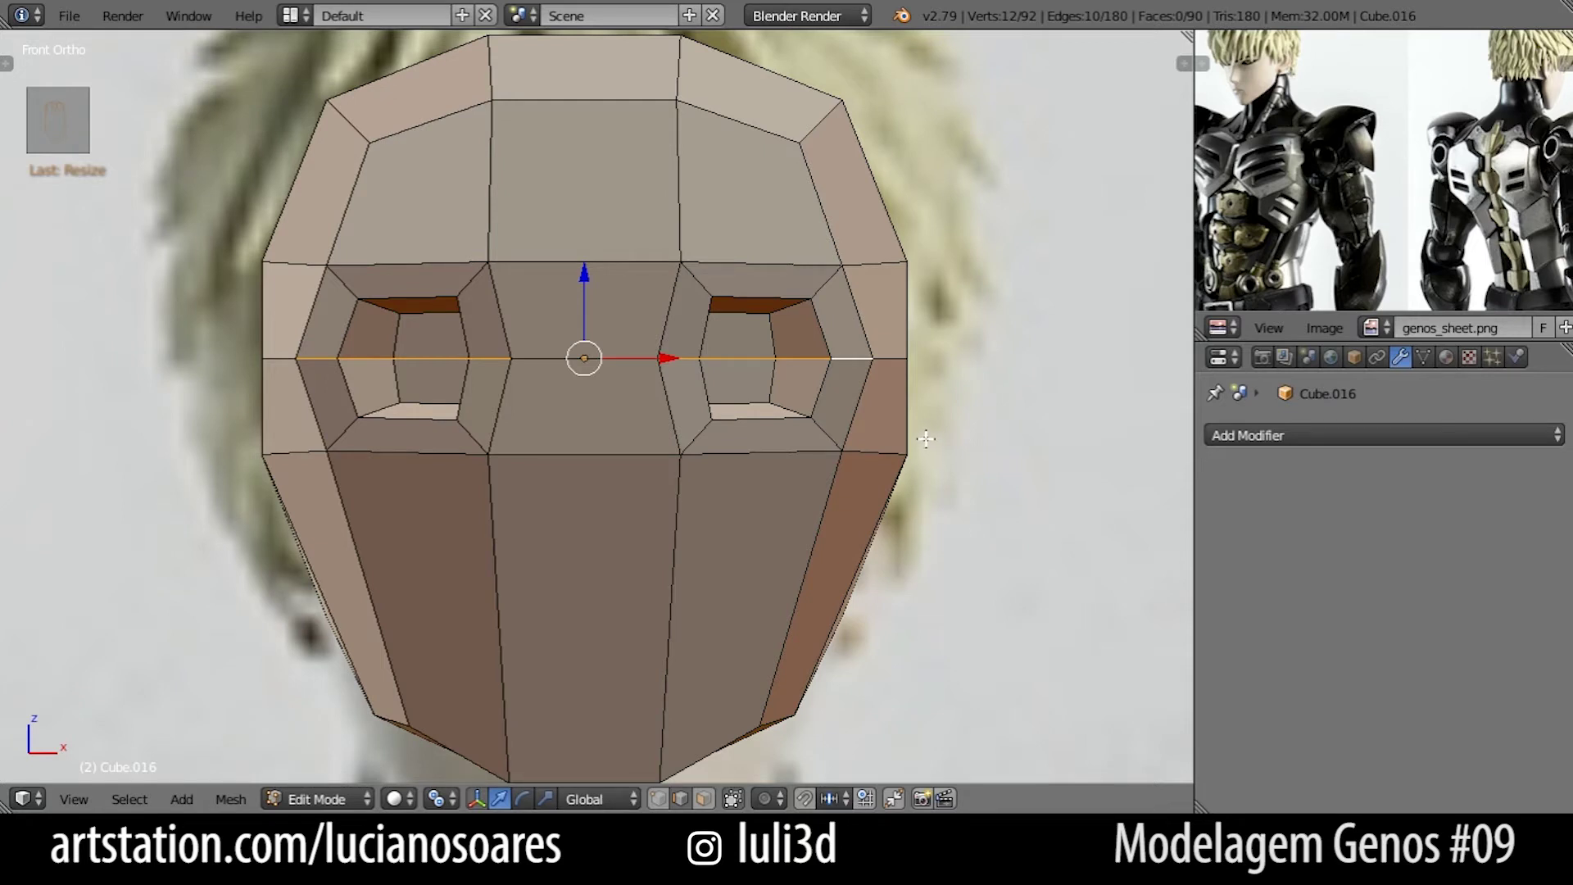
Select the two outermost vertices and the two outer eye-corner vertices at eye level and scale them up by about 1.07.
right_click(908, 359)
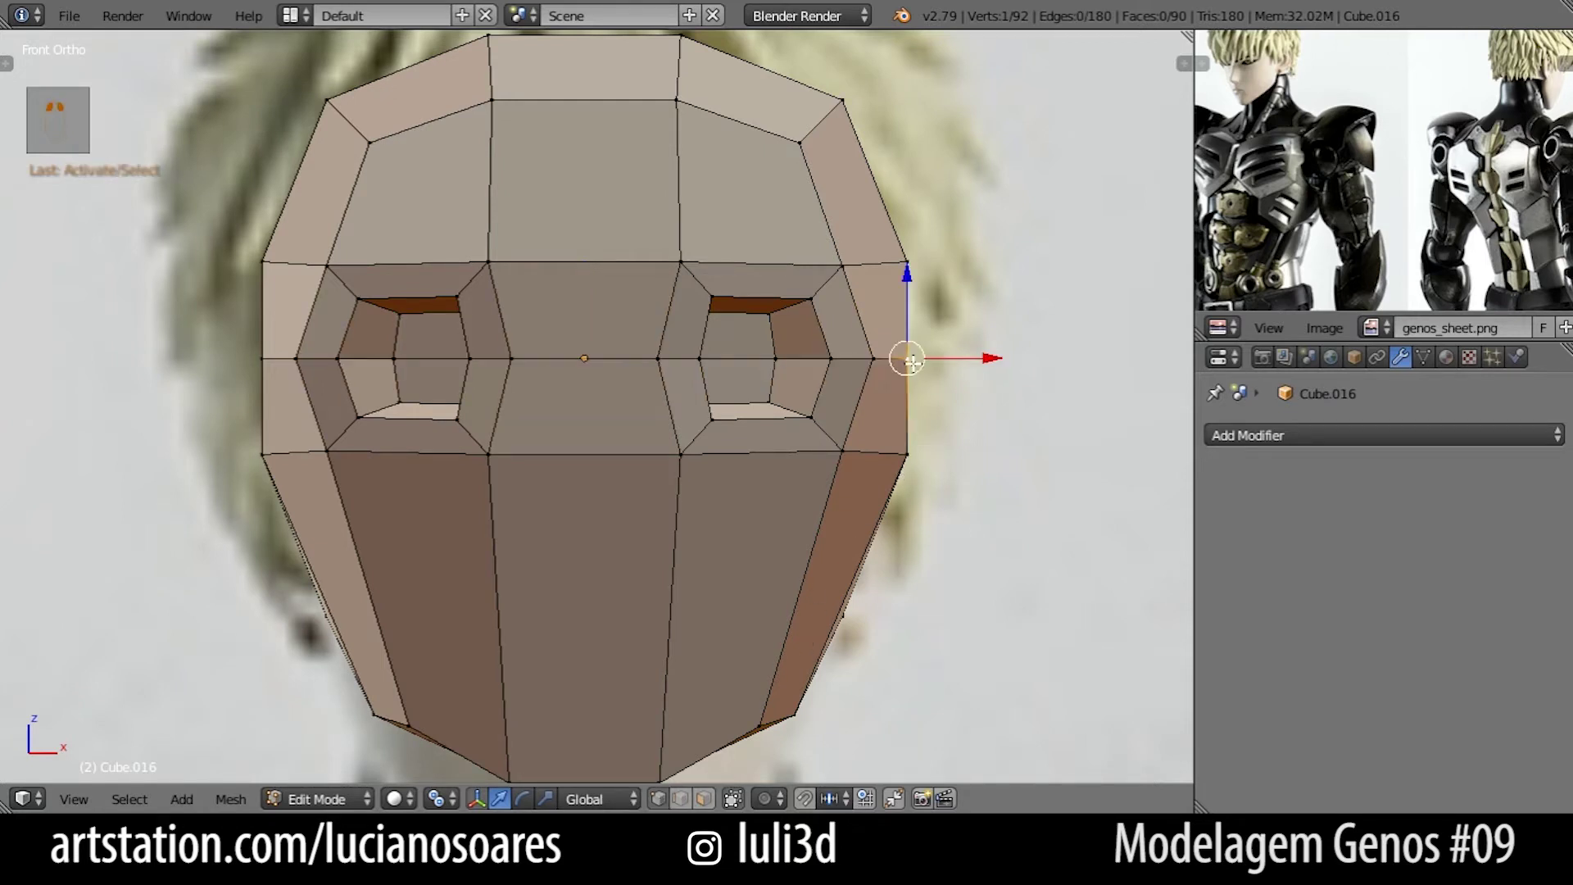
right_click(286, 371, "shift")
key("s")
right_click(934, 443)
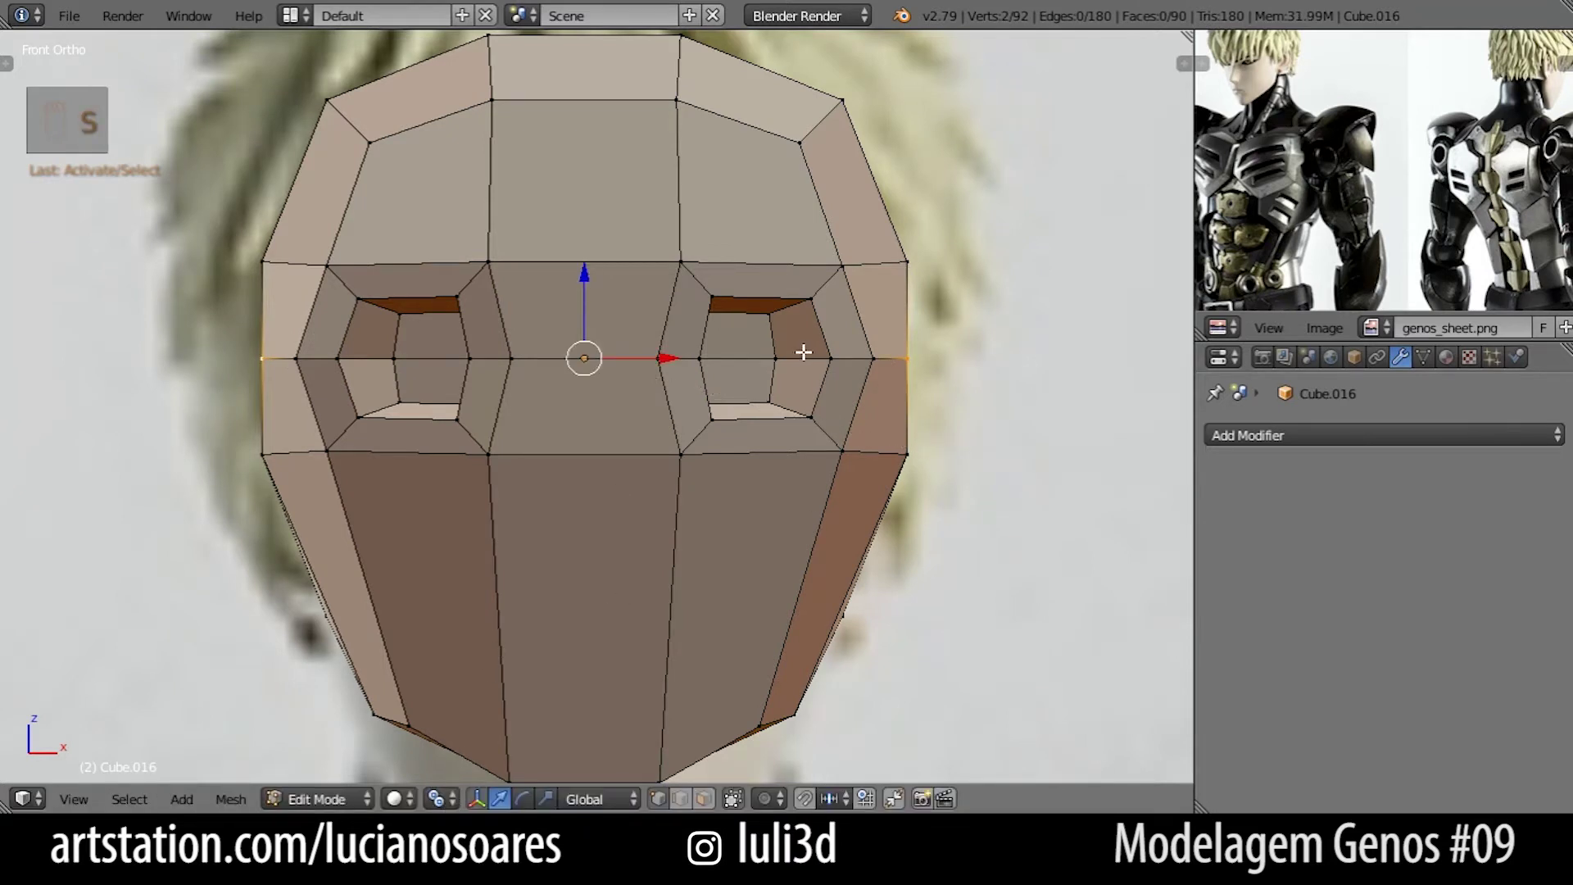
right_click(873, 358, "shift")
right_click(296, 358, "shift")
key("s")
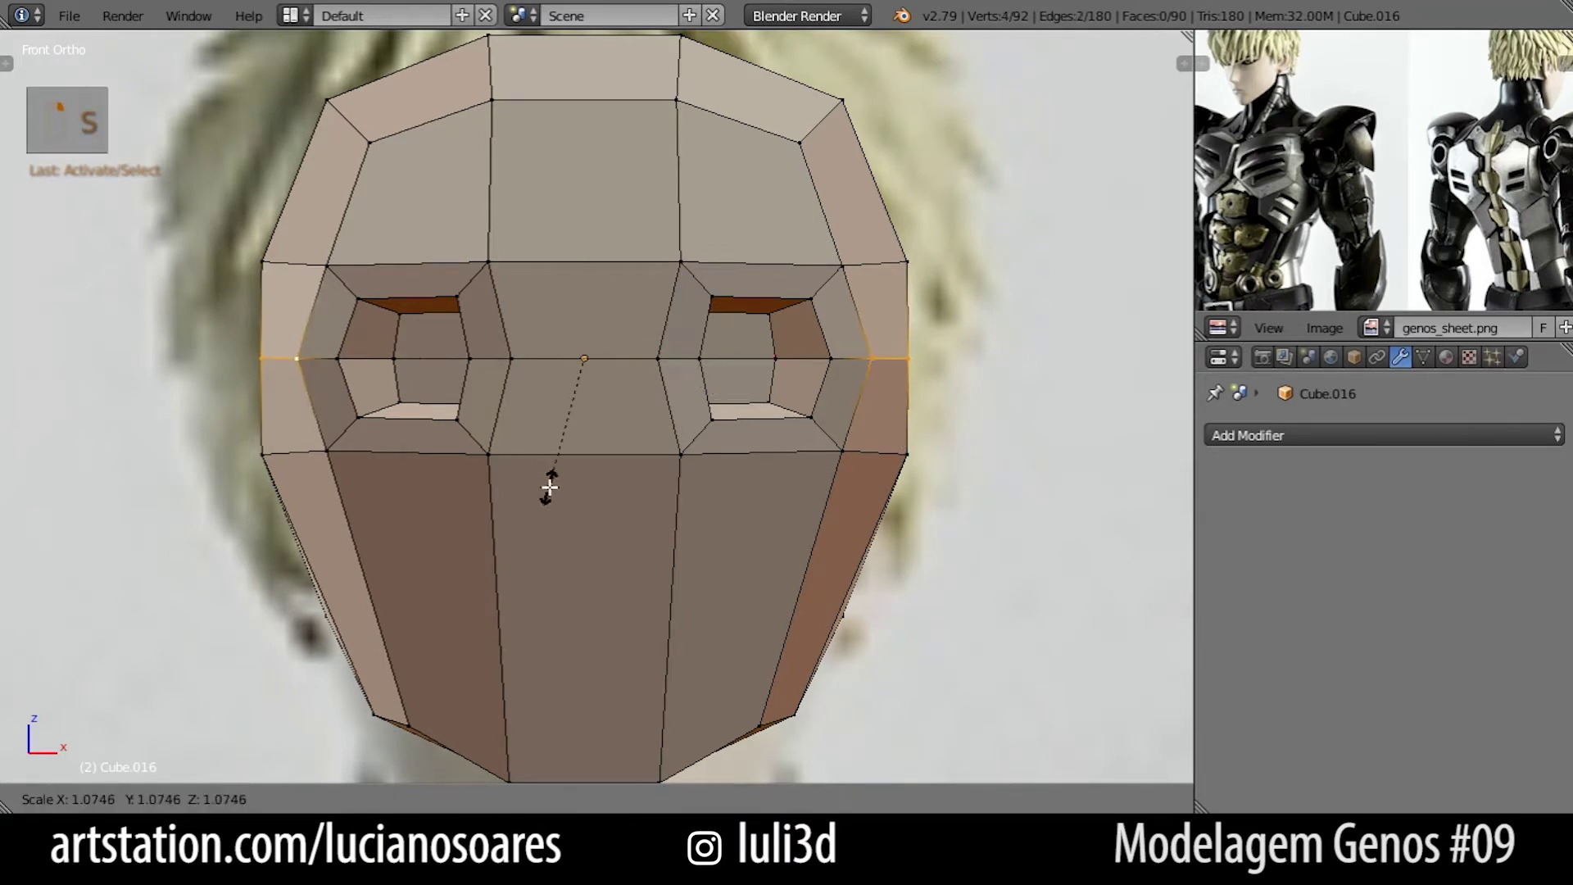
left_click(547, 503)
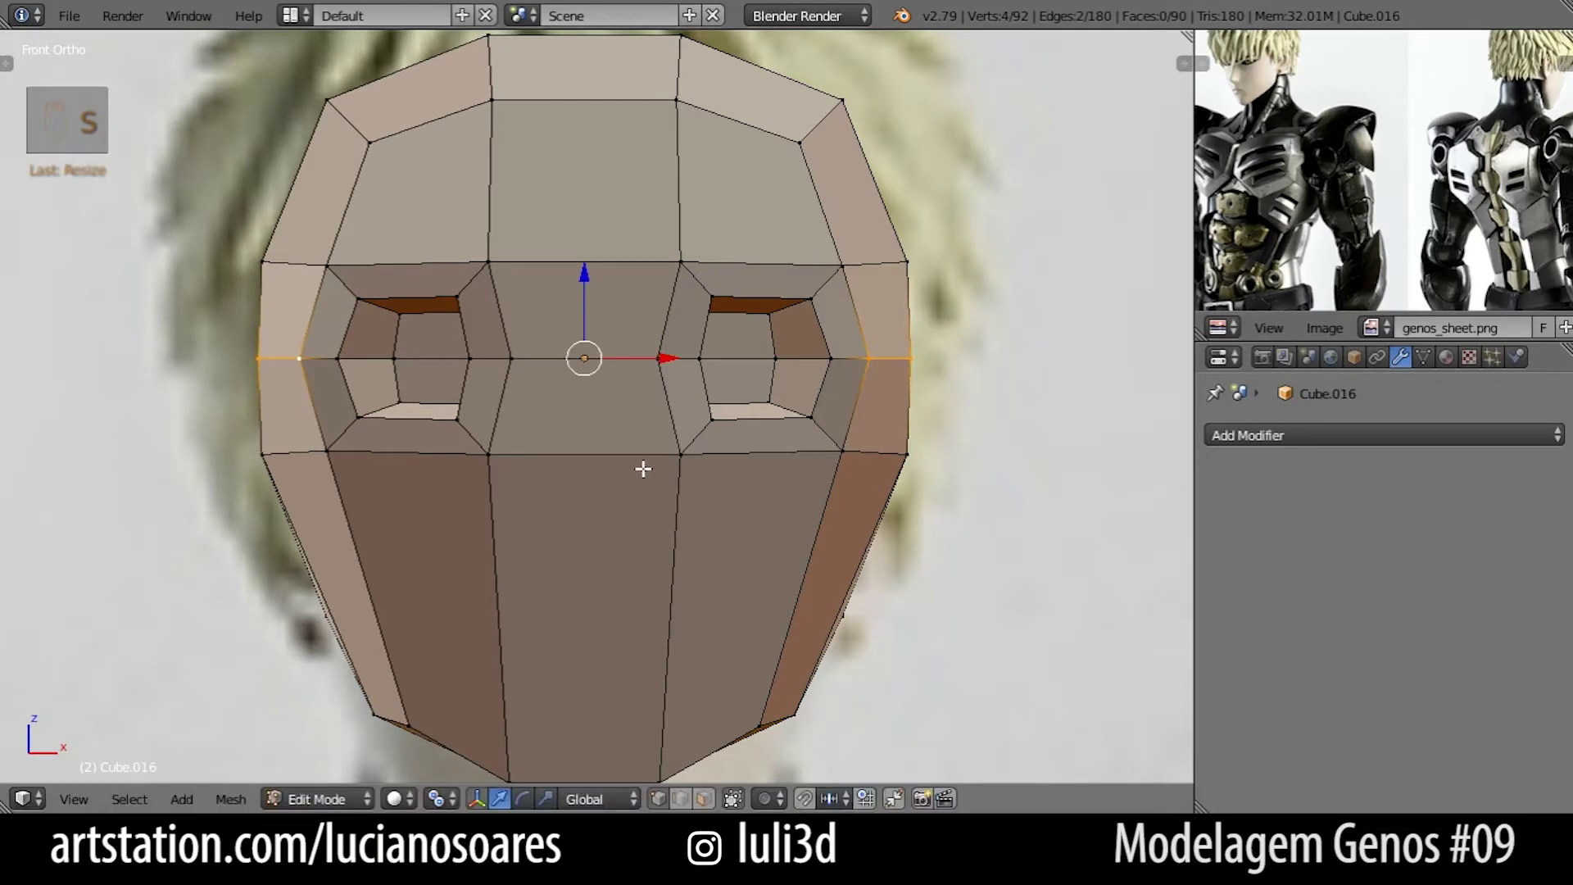
Set the pivot point to Median Point and scale the two outermost eye-level vertices slightly outward.
right_click(912, 385)
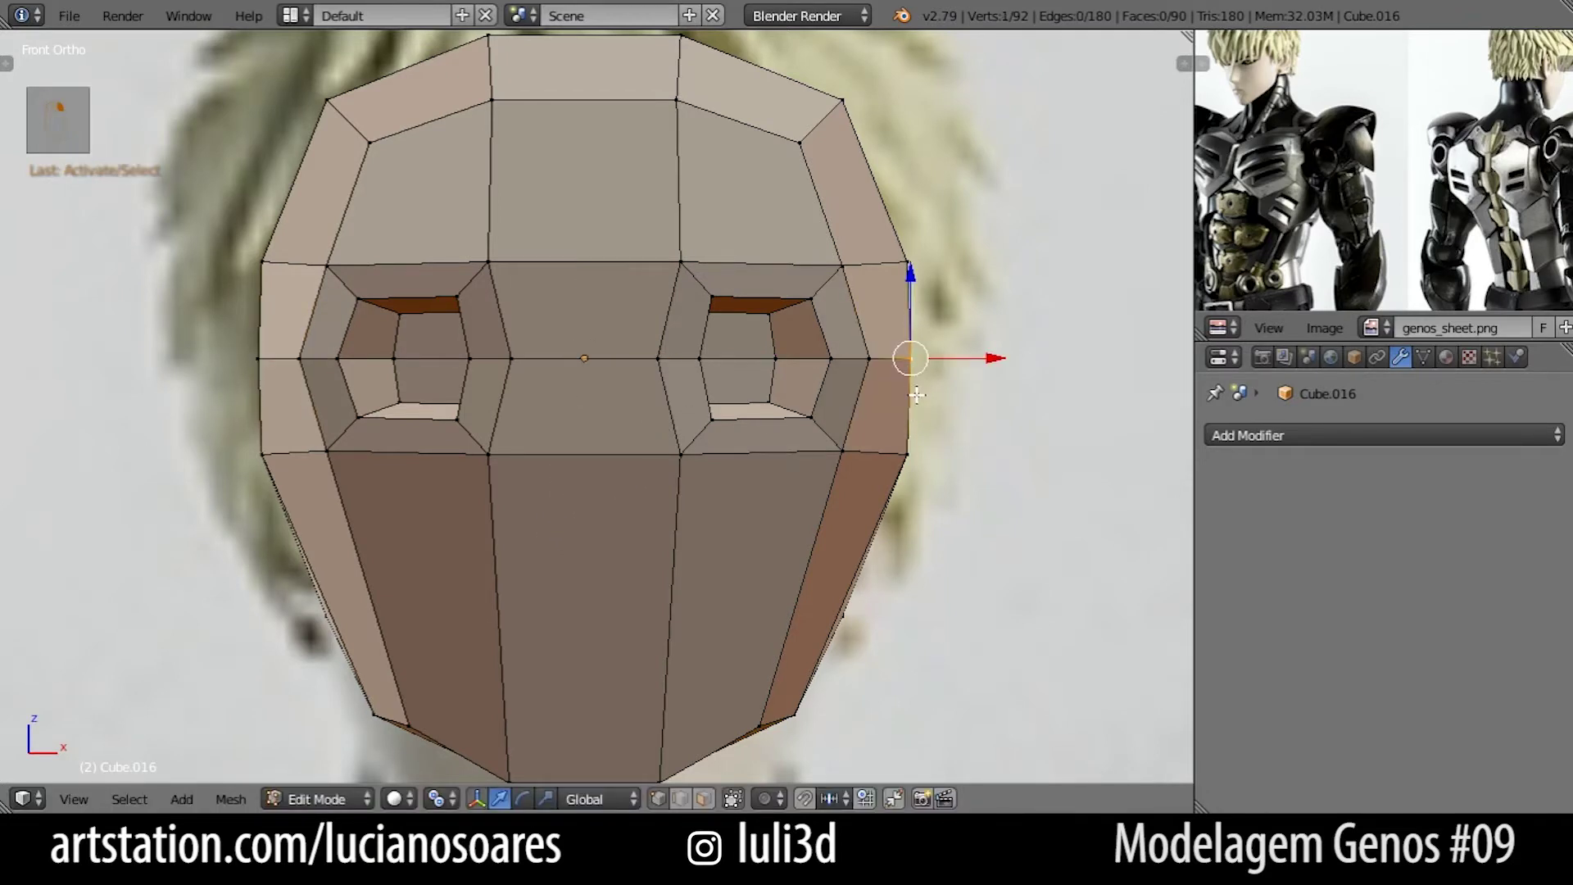
key("alt+Tab")
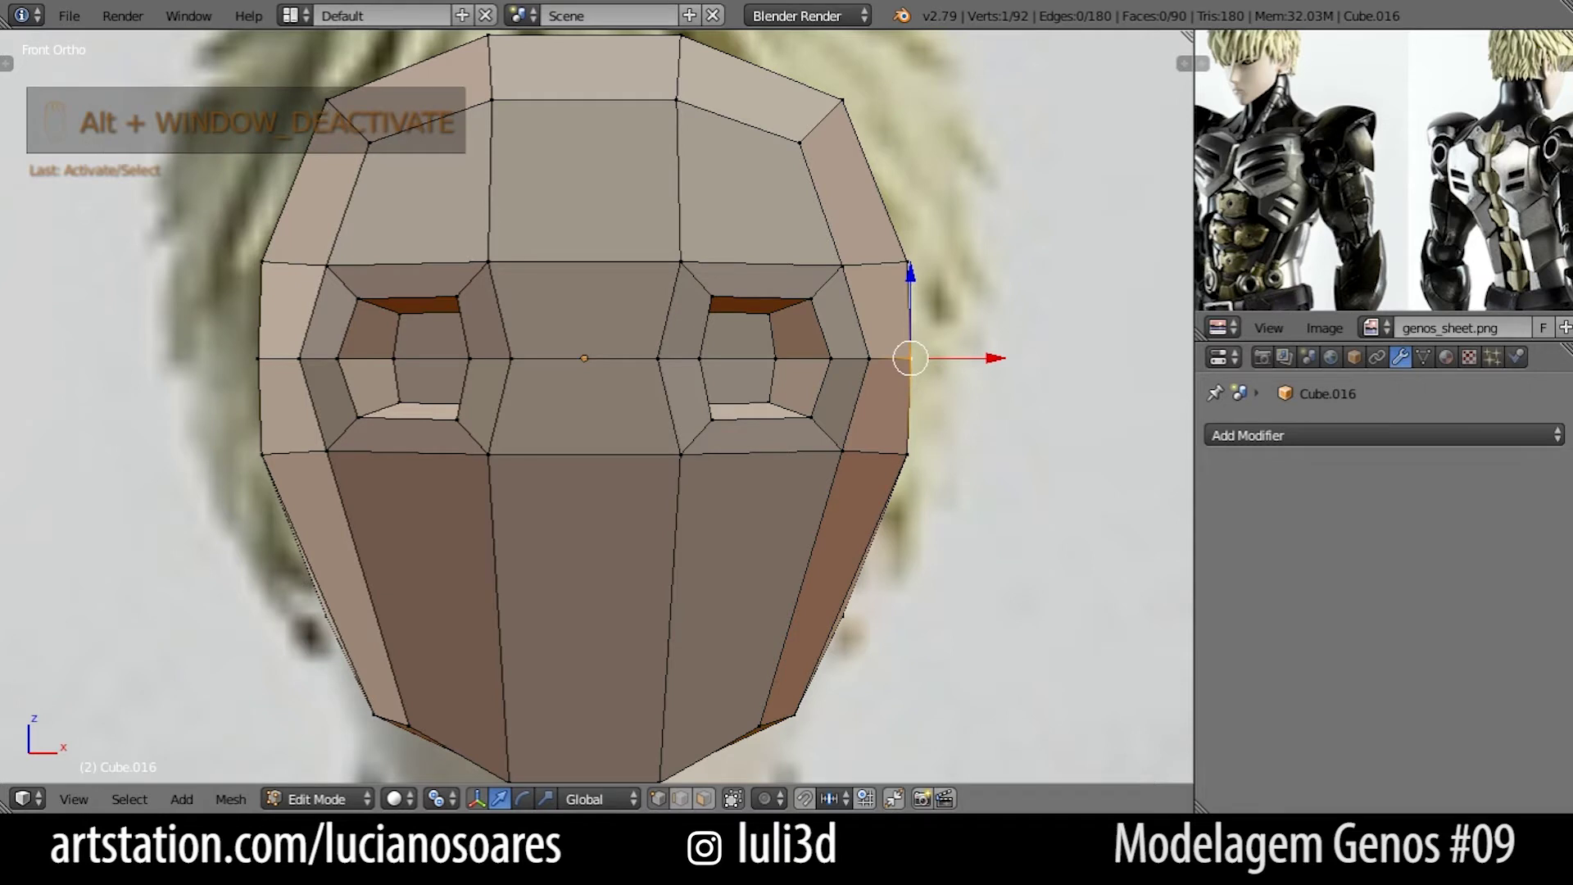
left_click(441, 798)
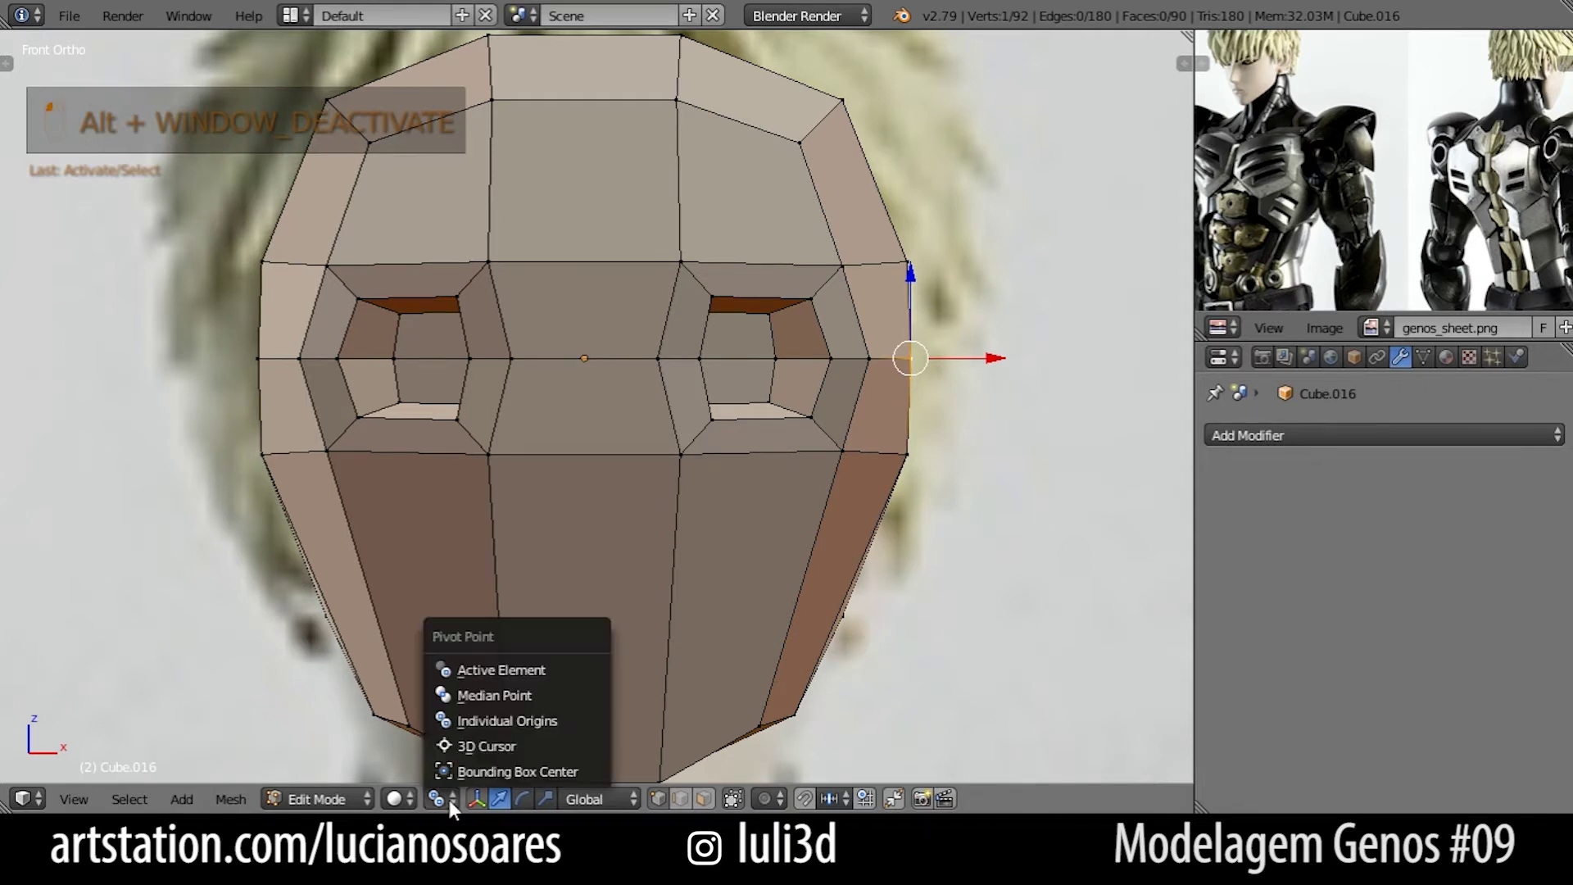
left_click(465, 696)
right_click(291, 368)
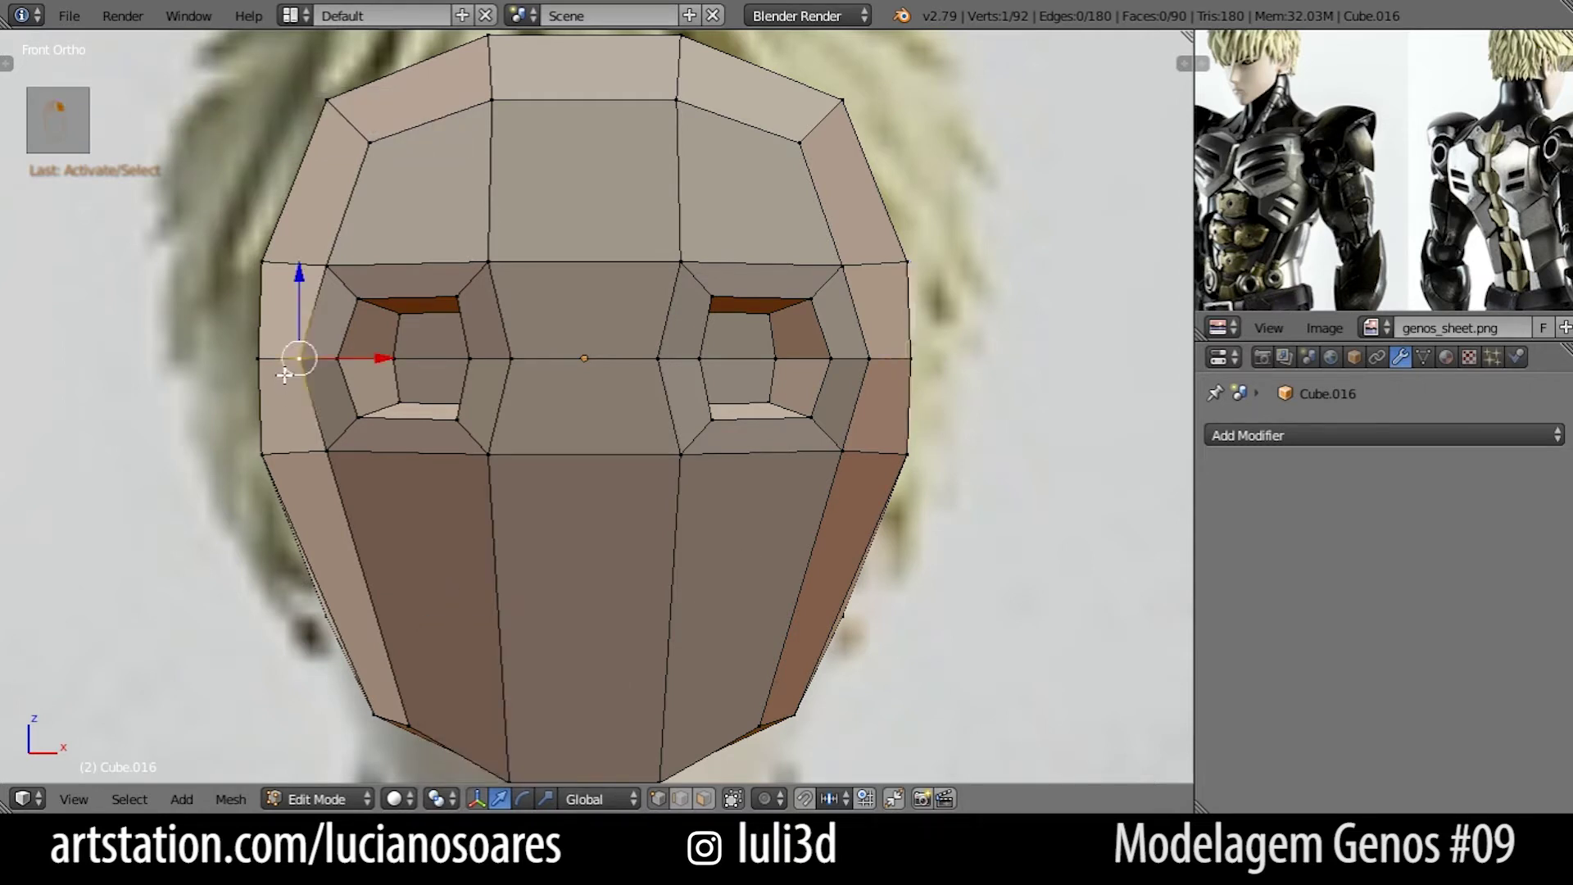
right_click(910, 358, "shift")
key("s")
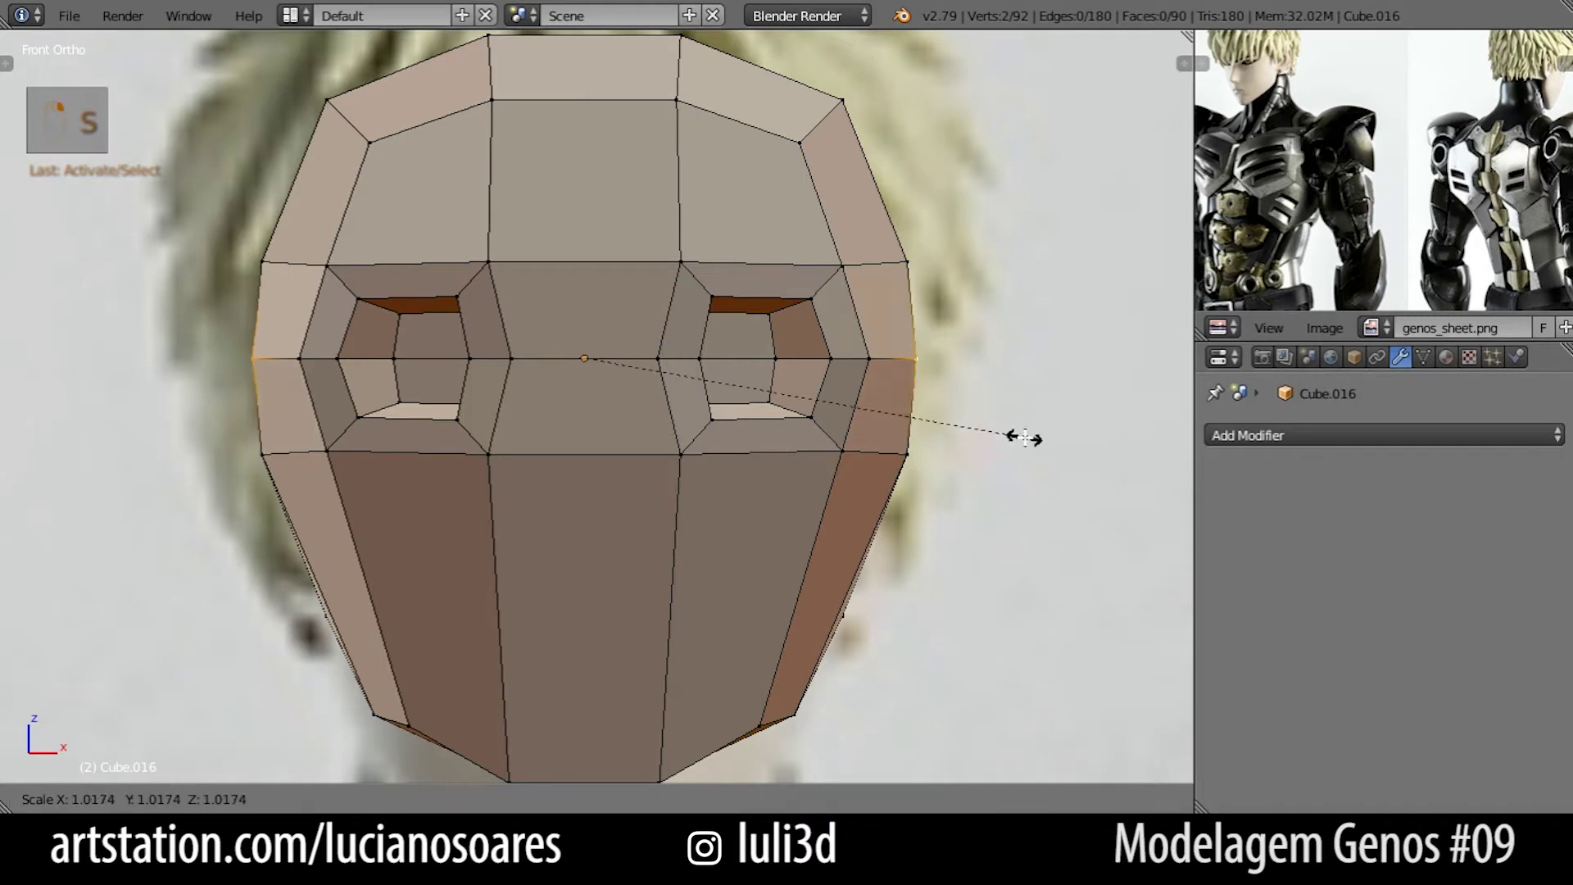
left_click(1029, 448)
Select the four side vertices just below eye level on both sides of the head and scale them to about 0.88 along X.
key("alt+Tab")
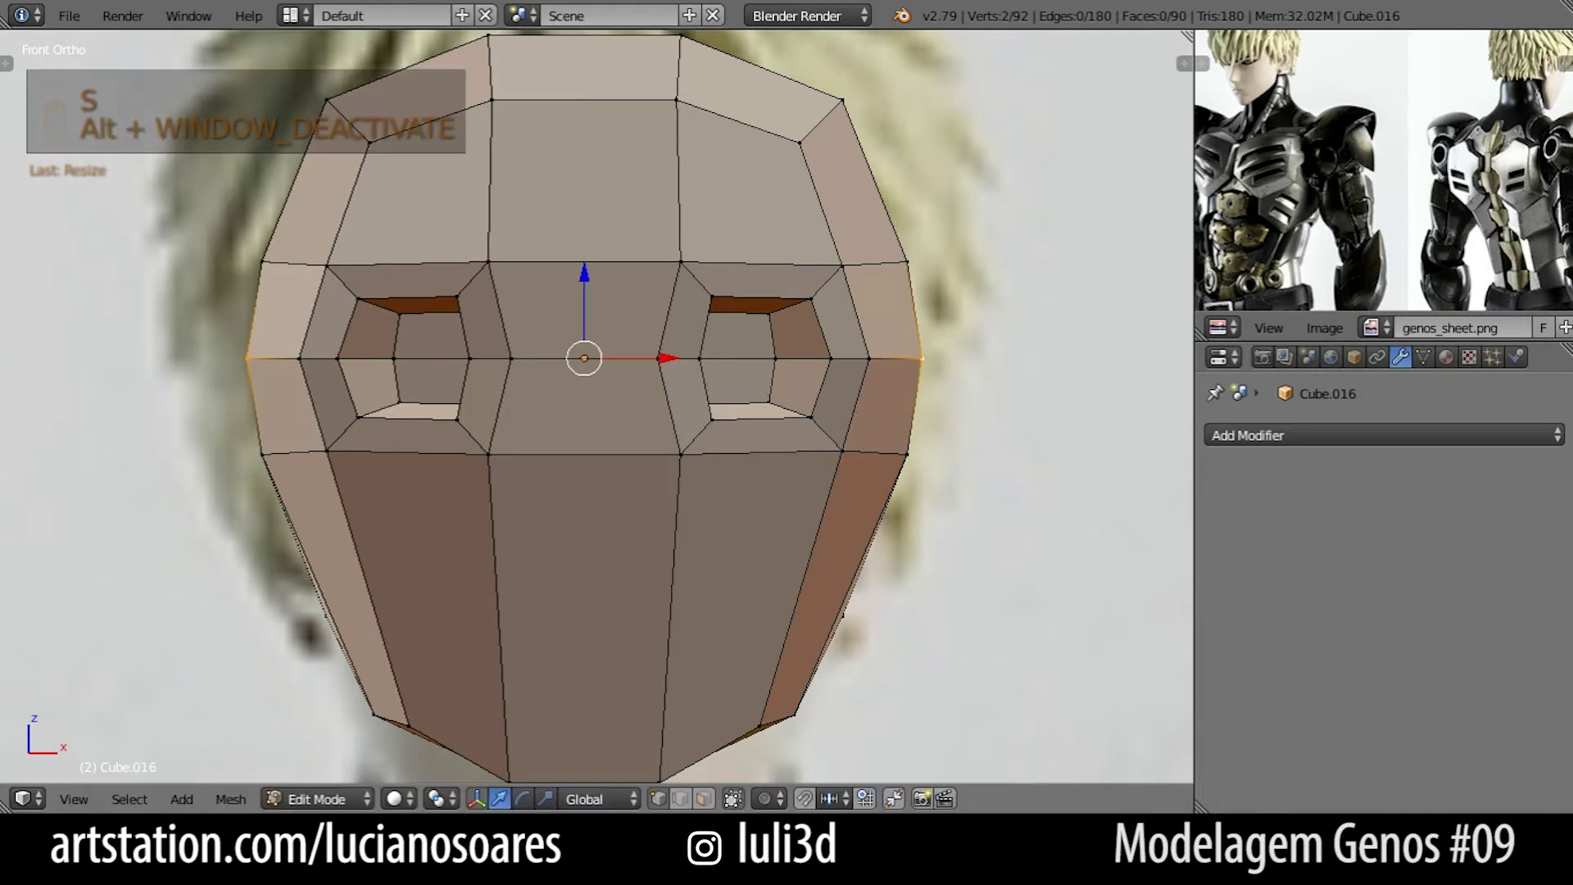
right_click(907, 469)
right_click(242, 464)
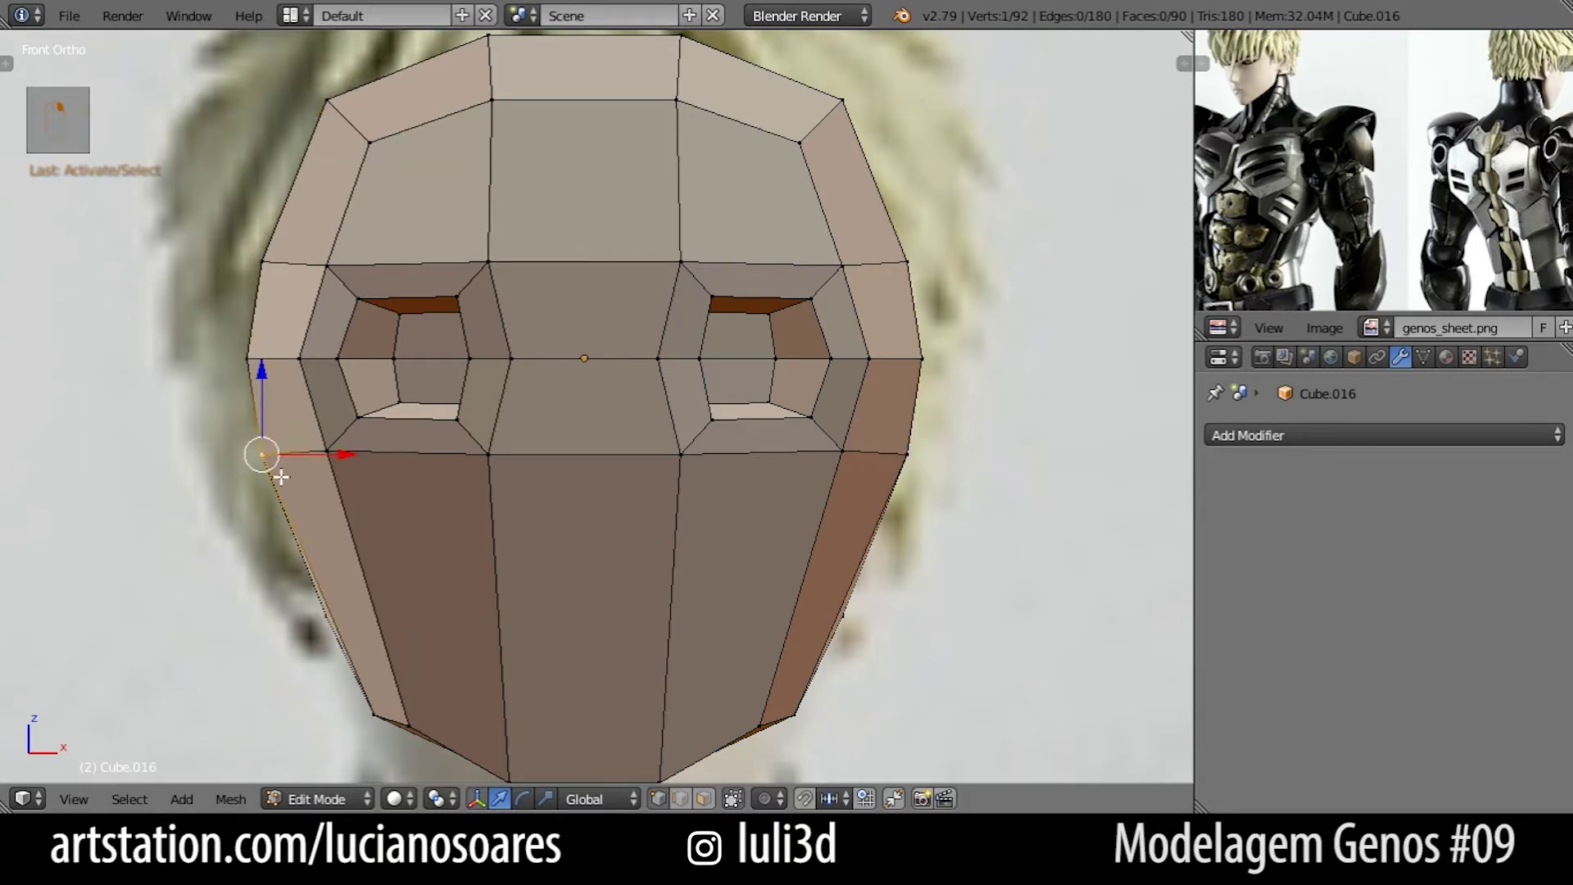
key("z")
key("c")
left_click(278, 464)
left_click(908, 455)
right_click(914, 455)
middle_click_drag(955, 505, 787, 529)
key("z")
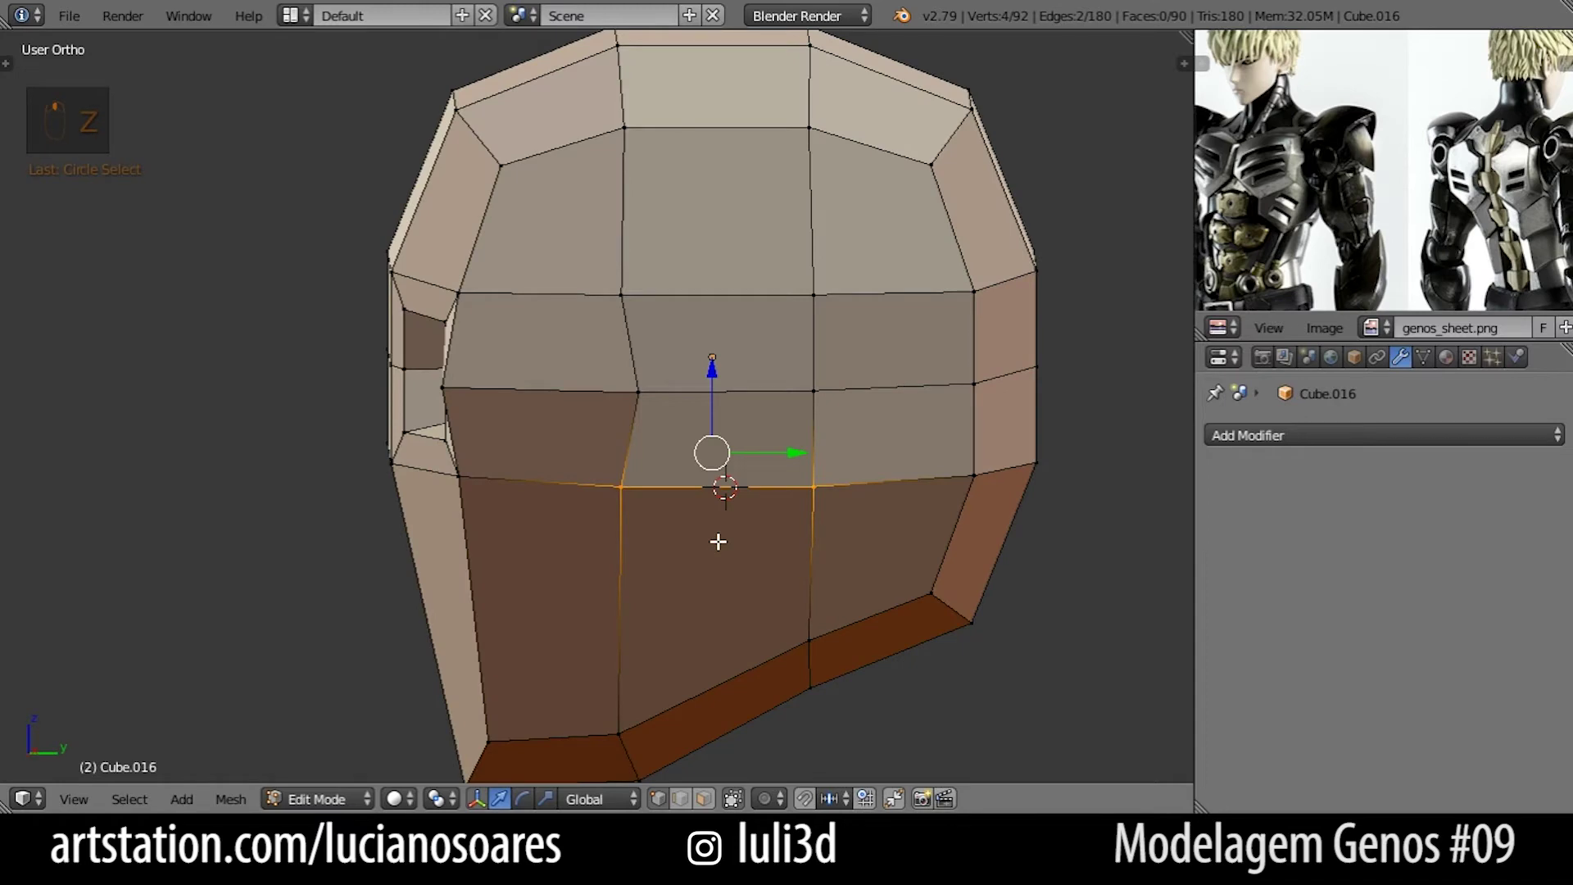
key("KP_1")
key("s")
key("x")
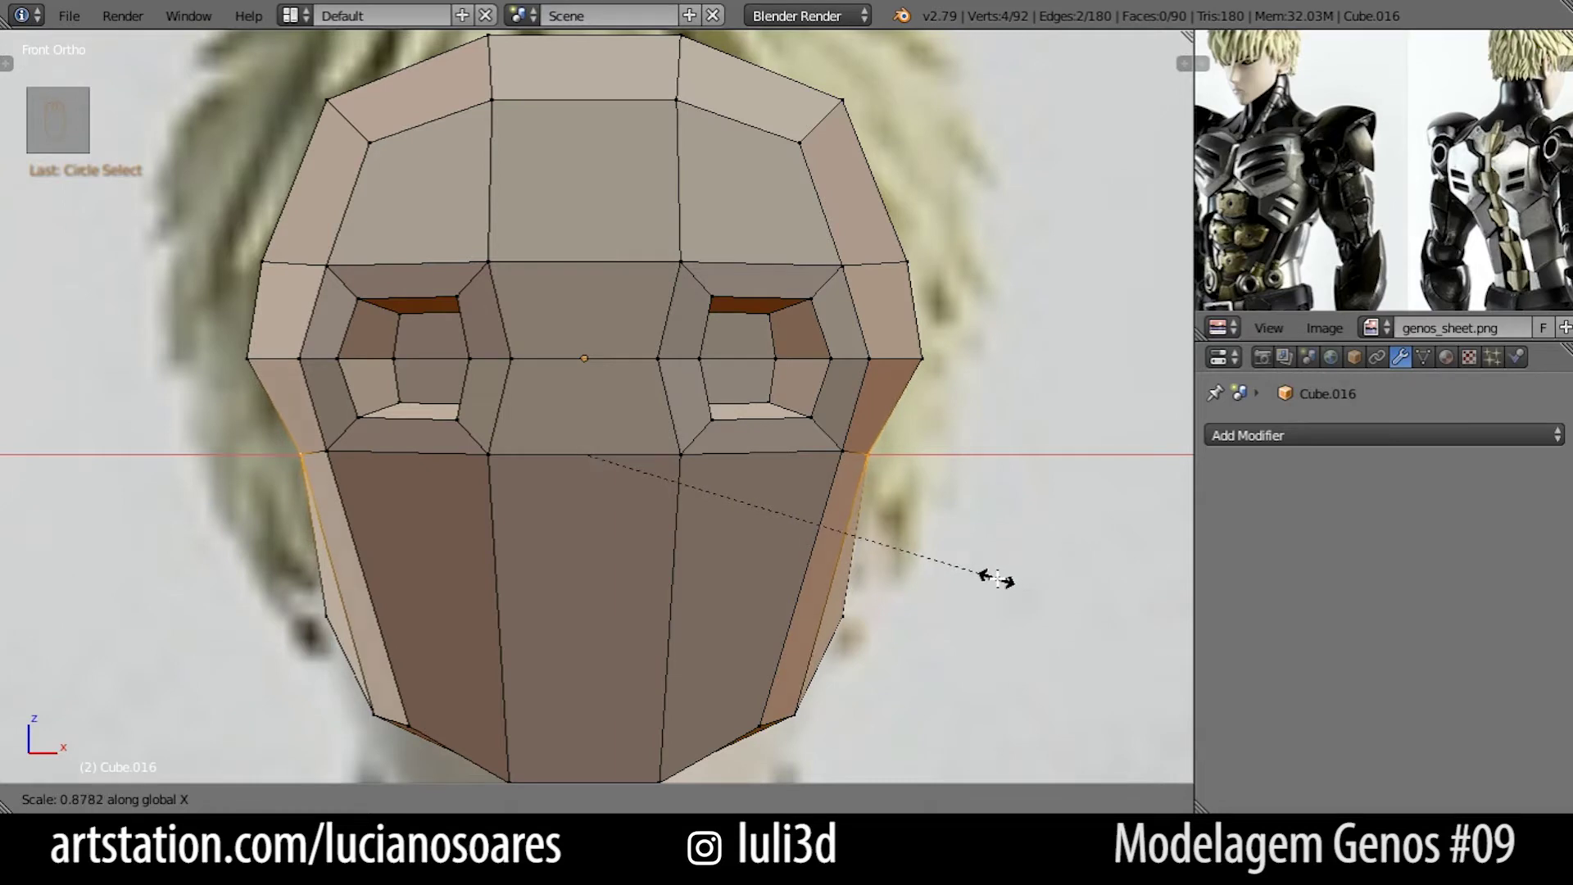
left_click(997, 578)
Select the jaw-angle vertex on each side of the head and scale the pair to about 0.94 along X.
right_click(848, 618)
right_click(326, 615, "shift")
middle_click_drag(1001, 549, 765, 478)
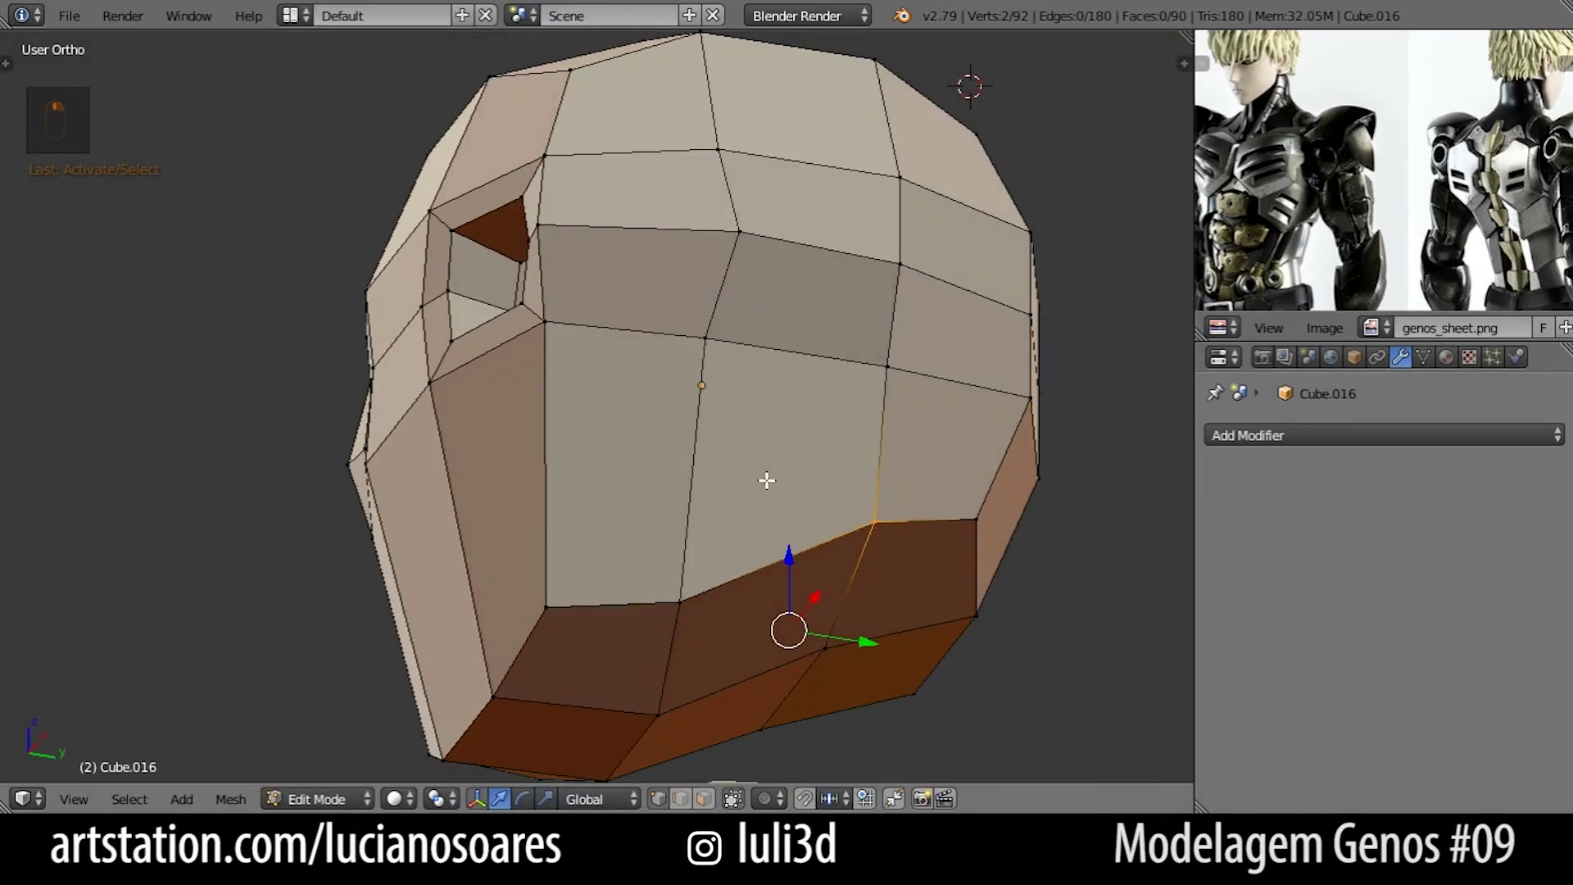
key("KP_1")
key("s")
key("x")
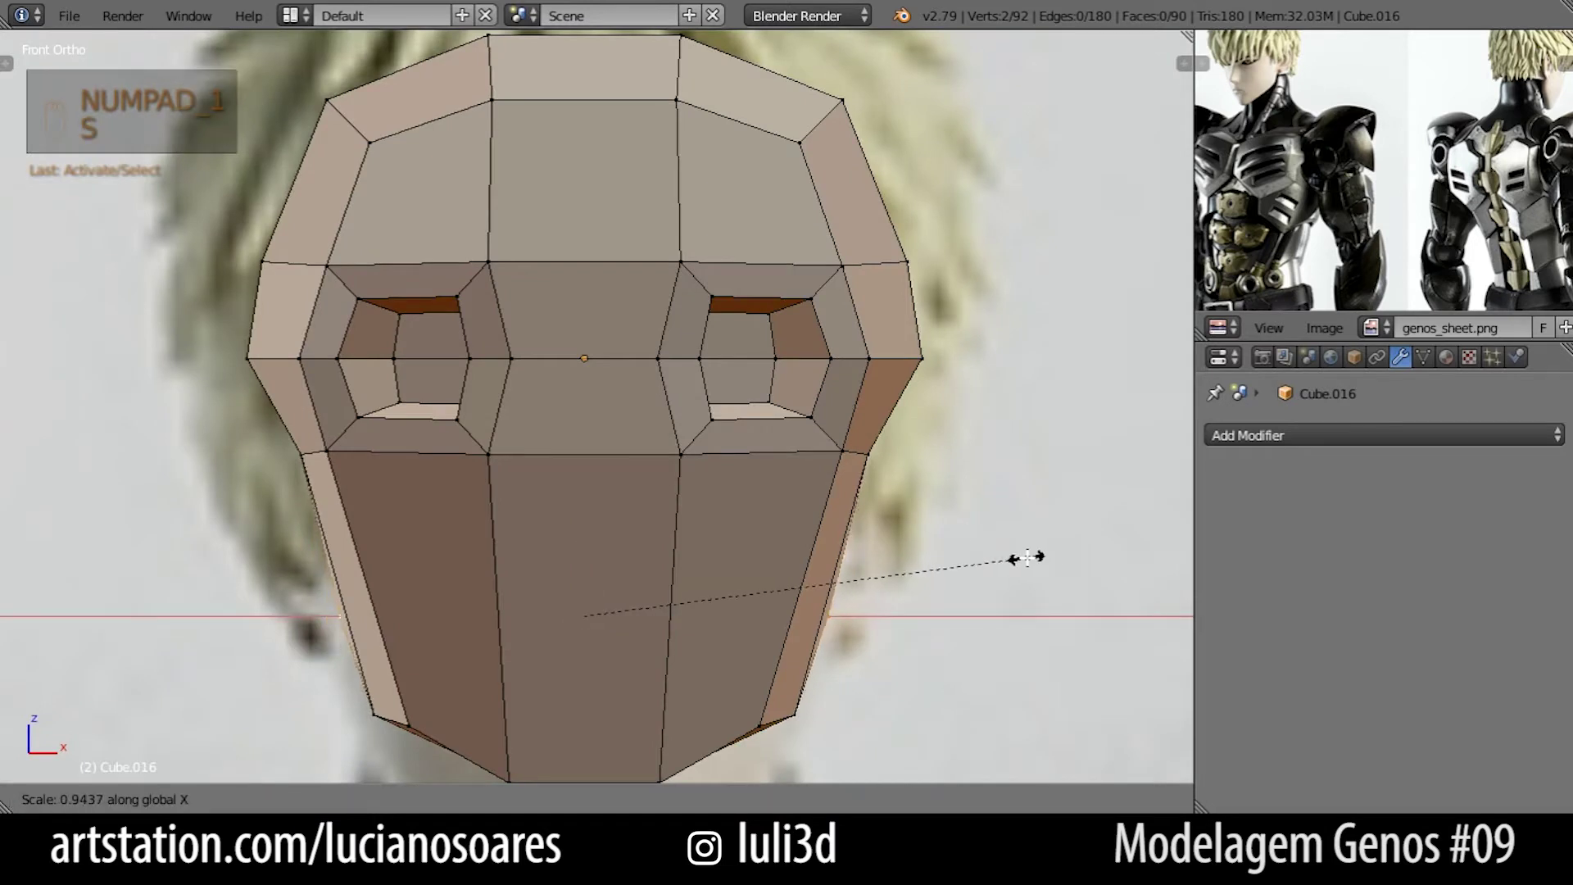
left_click(1016, 561)
Add a centred vertical loop cut through each eye socket, running from the crown down to the jaw.
scroll(465, 234, "down", 2)
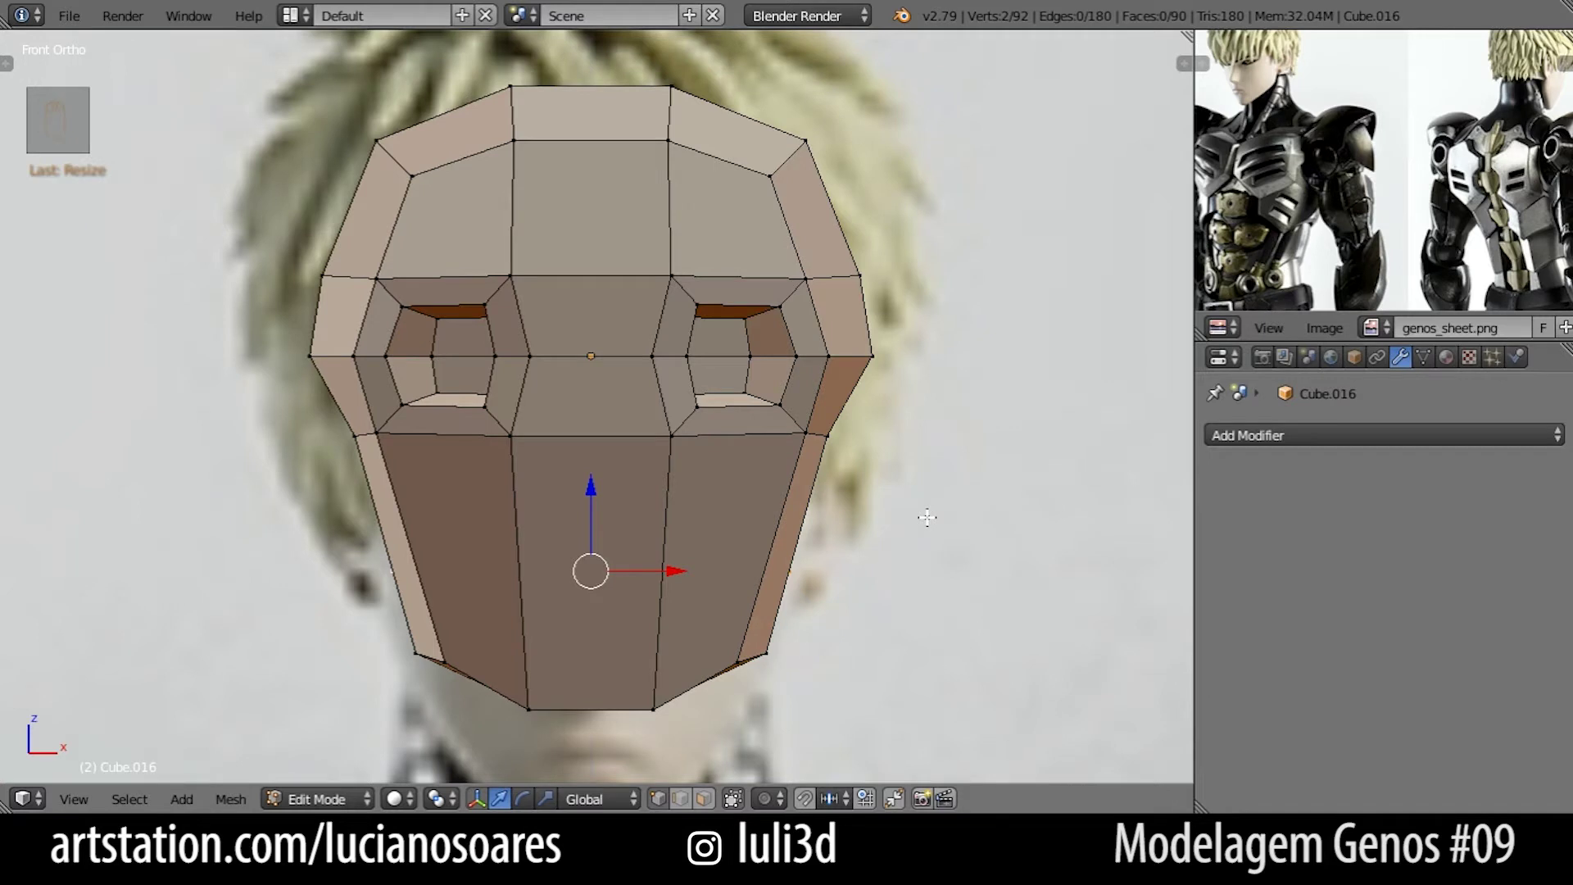
key("alt+Tab")
key("ctrl+r")
left_click(719, 161)
right_click(656, 167)
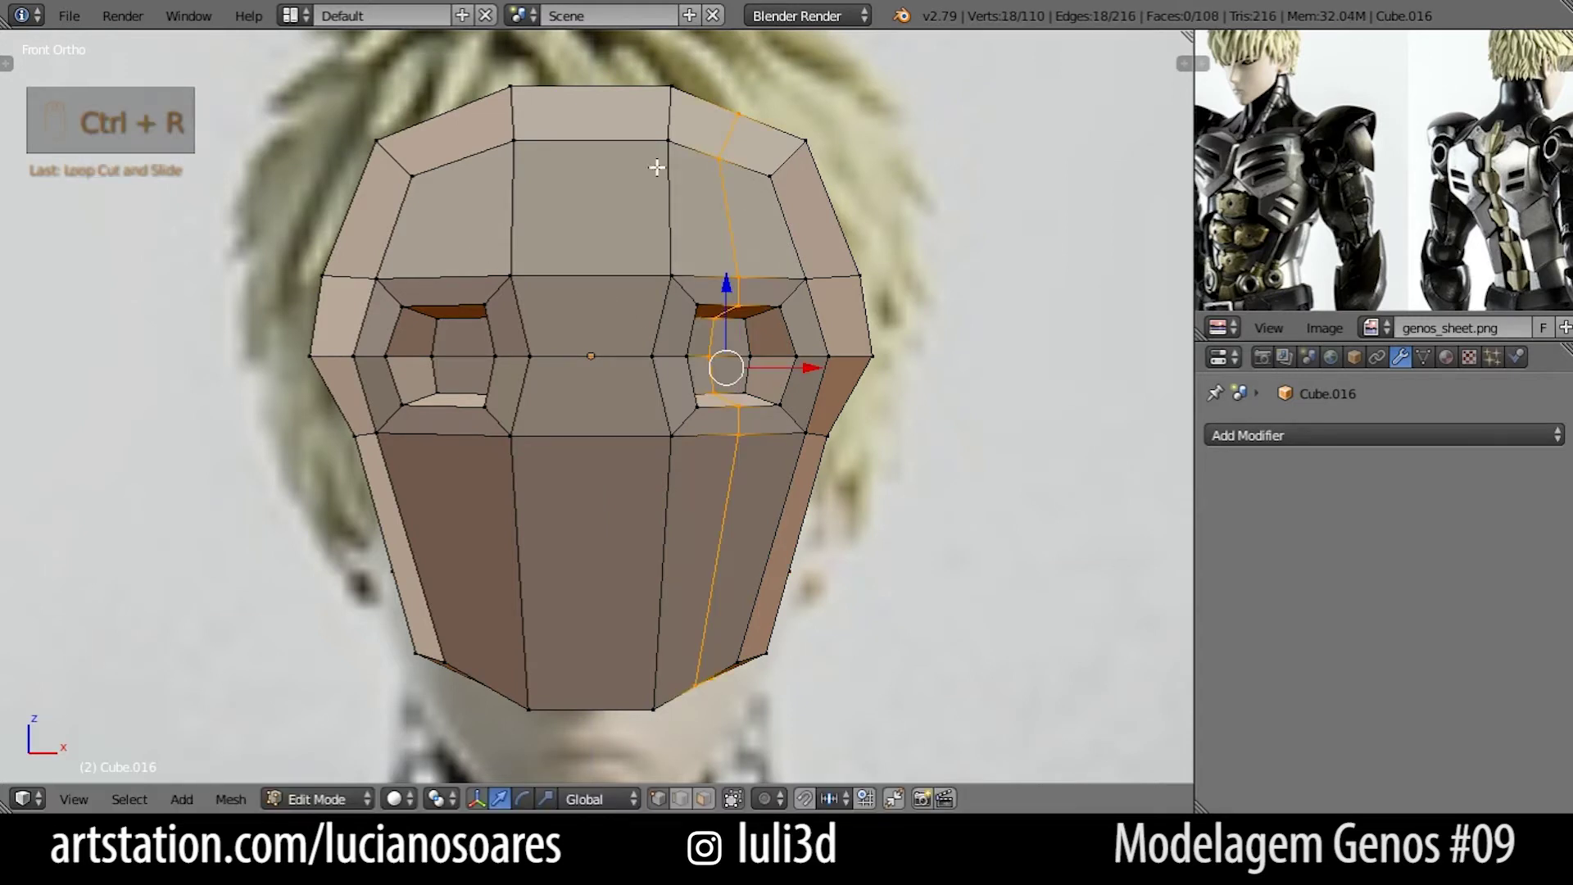
key("ctrl+r")
left_click(455, 166)
right_click(516, 204)
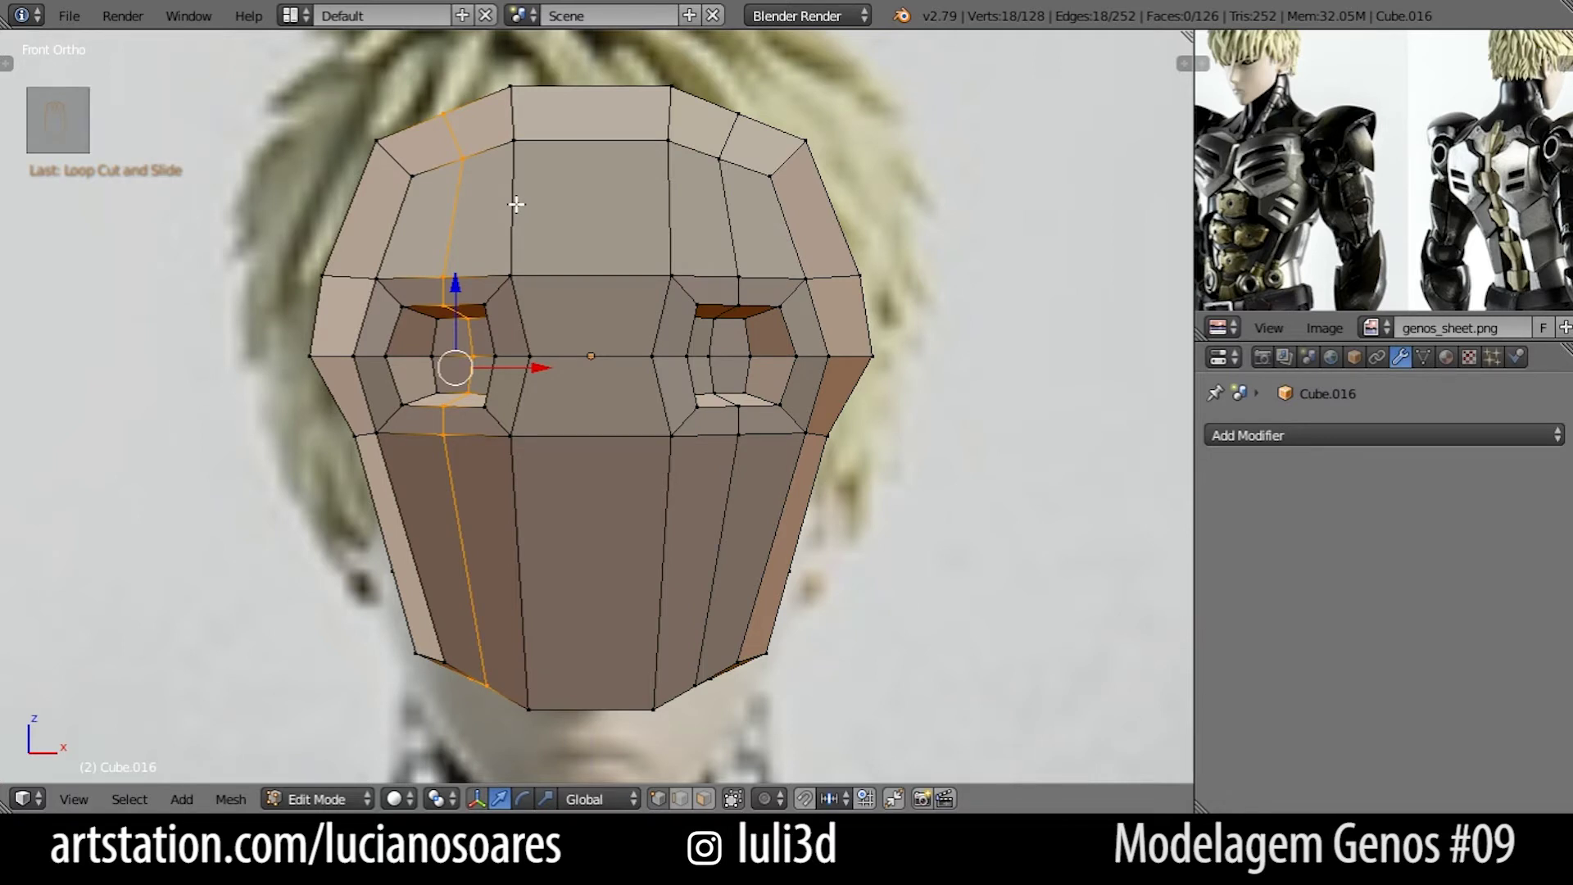
Select the eight mid vertices directly above and below both eye sockets and scale them to about 1.24 along Z.
key("alt+Tab")
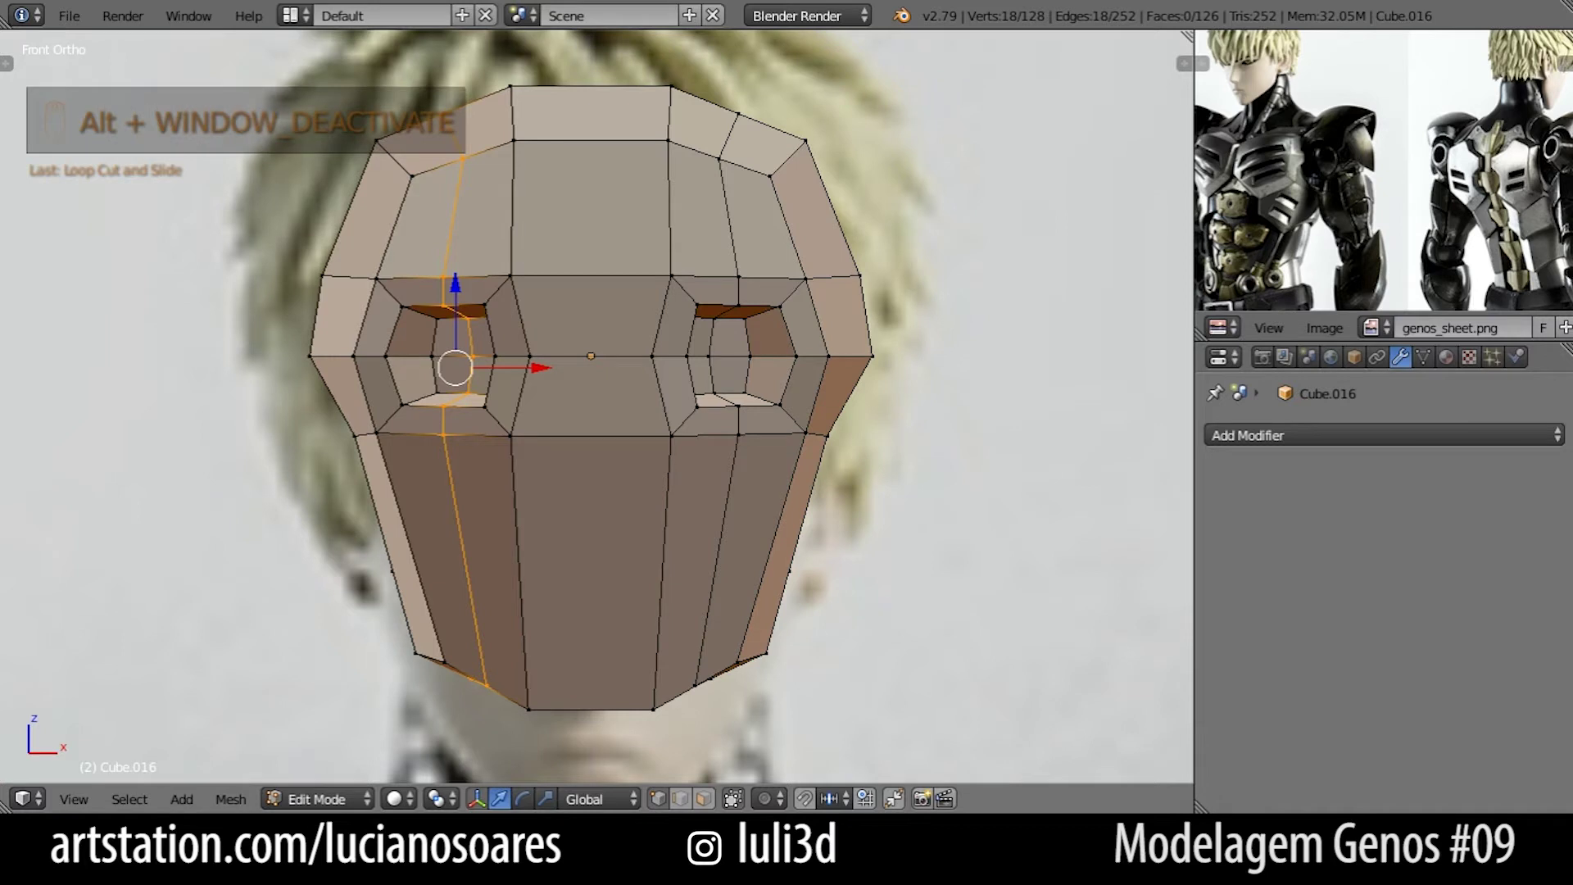
right_click(734, 299)
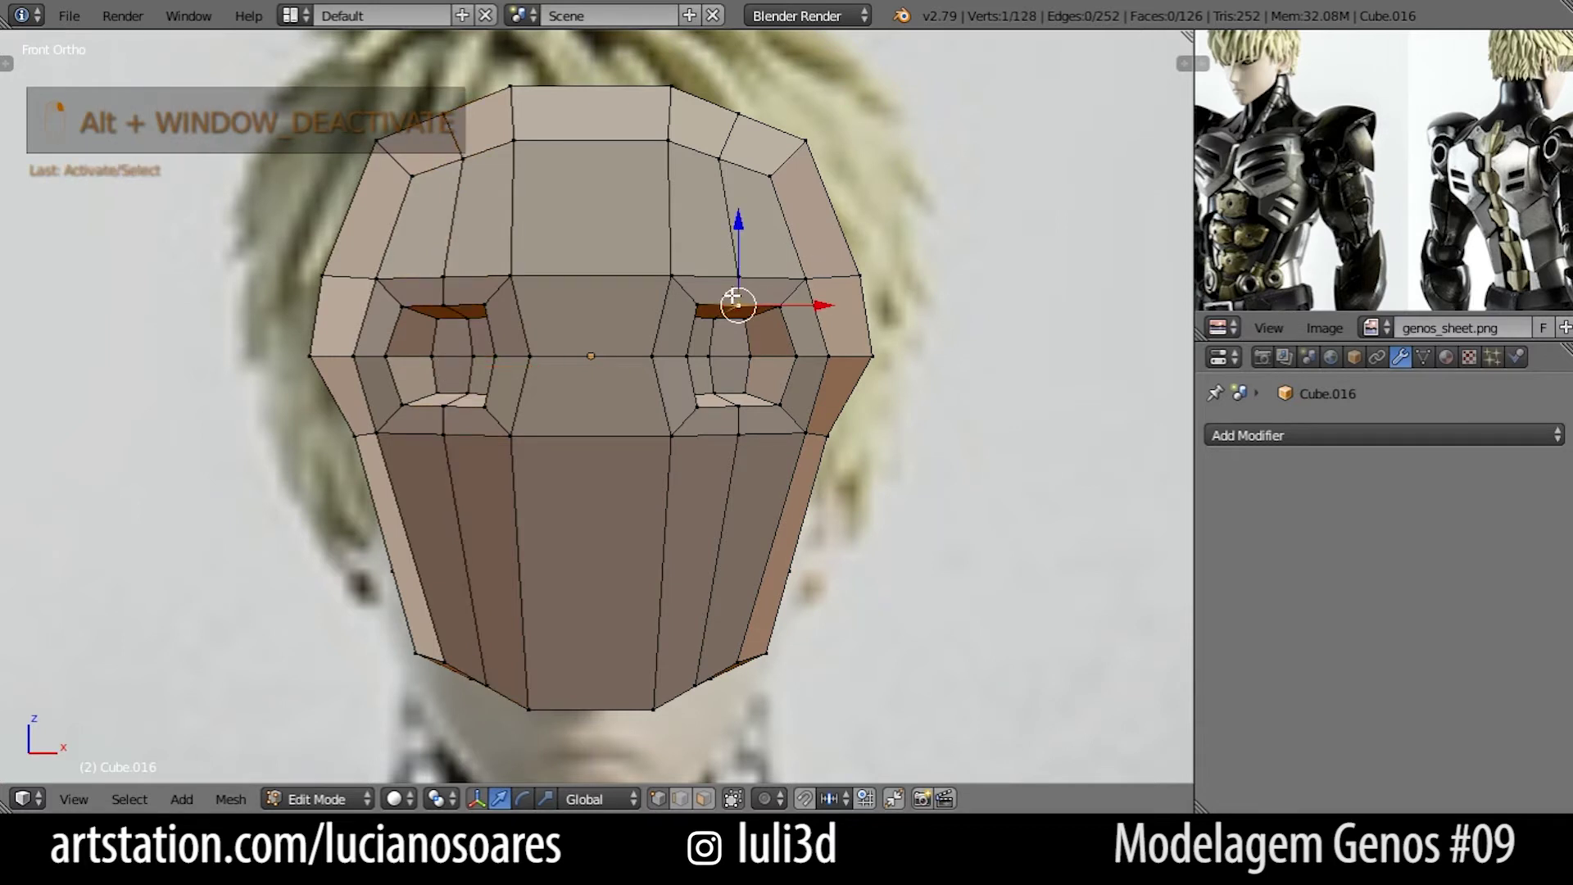
right_click(733, 275)
right_click(738, 418, "shift")
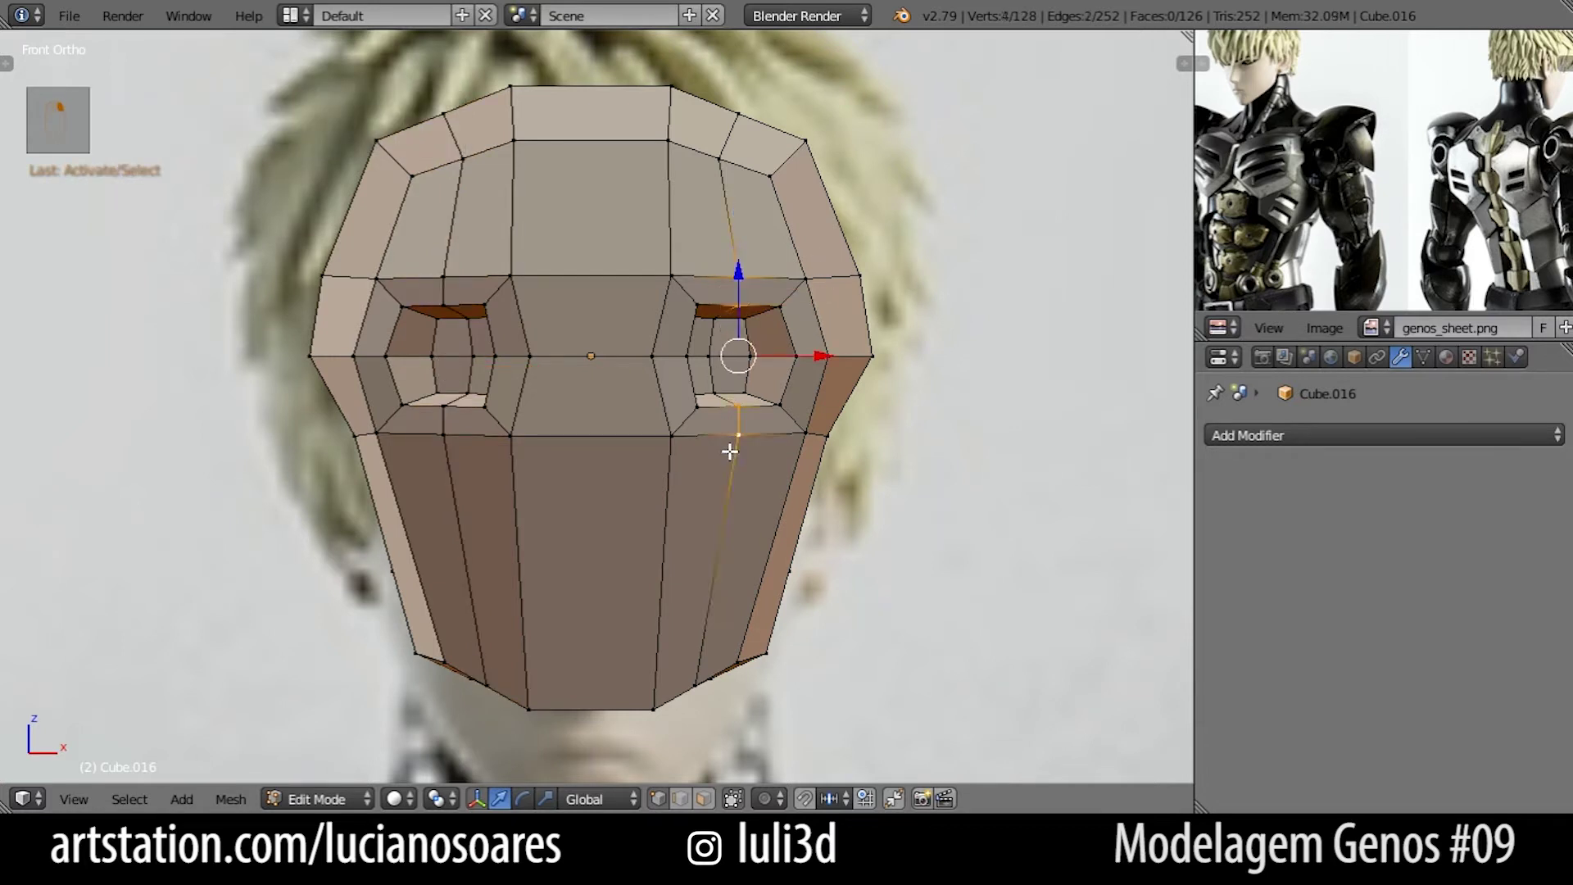
right_click(439, 435, "shift")
right_click(440, 405, "shift")
right_click(443, 310, "shift")
right_click(446, 276, "shift")
scroll(842, 325, "up", 2)
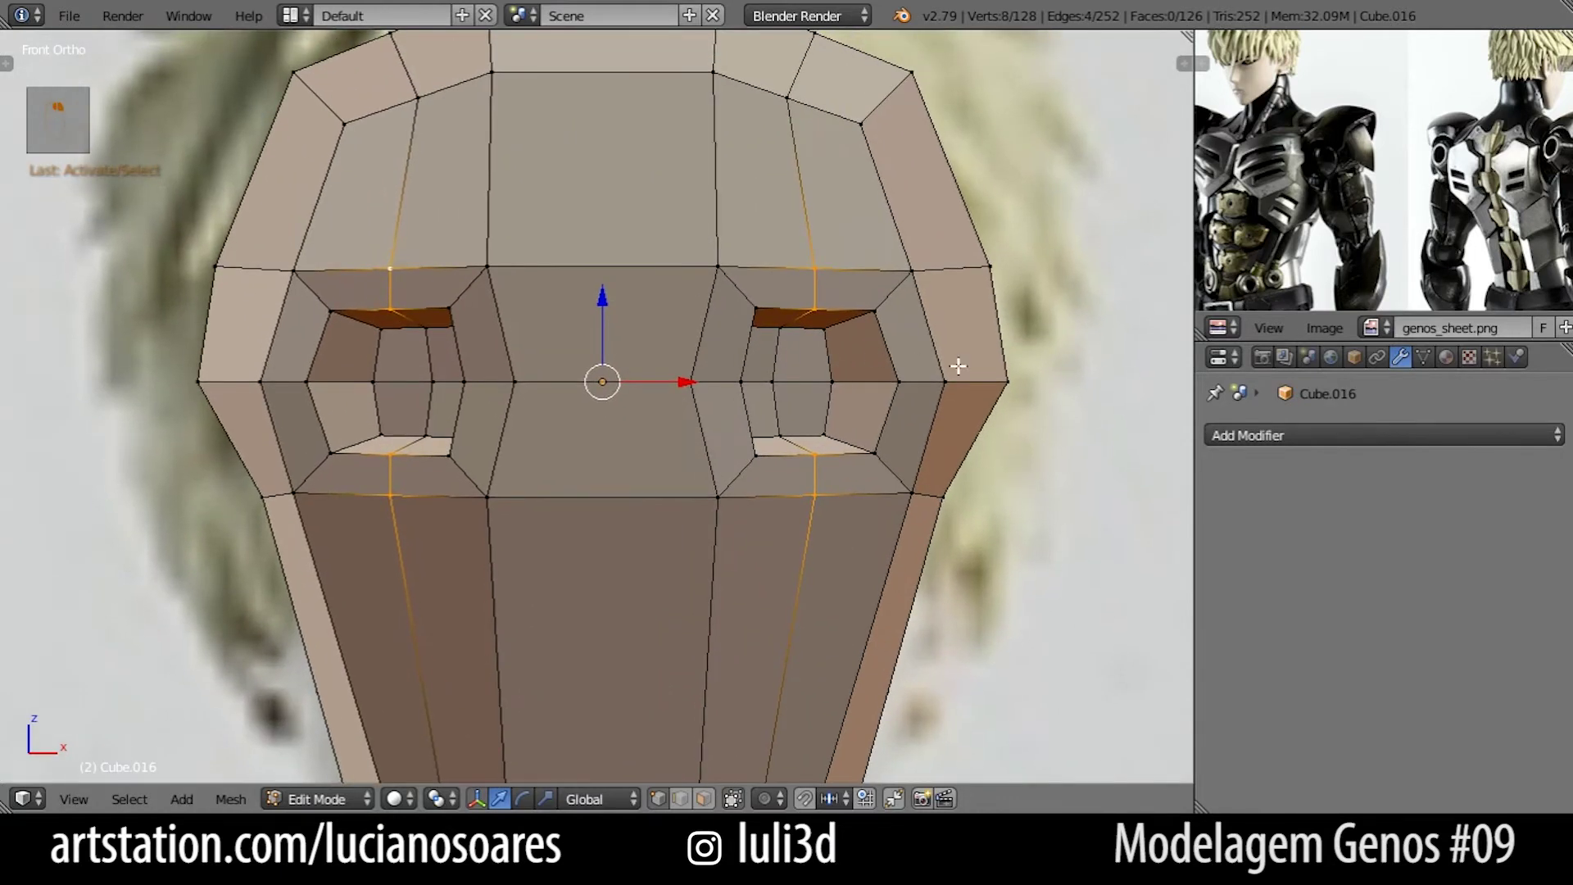
key("s")
key("z")
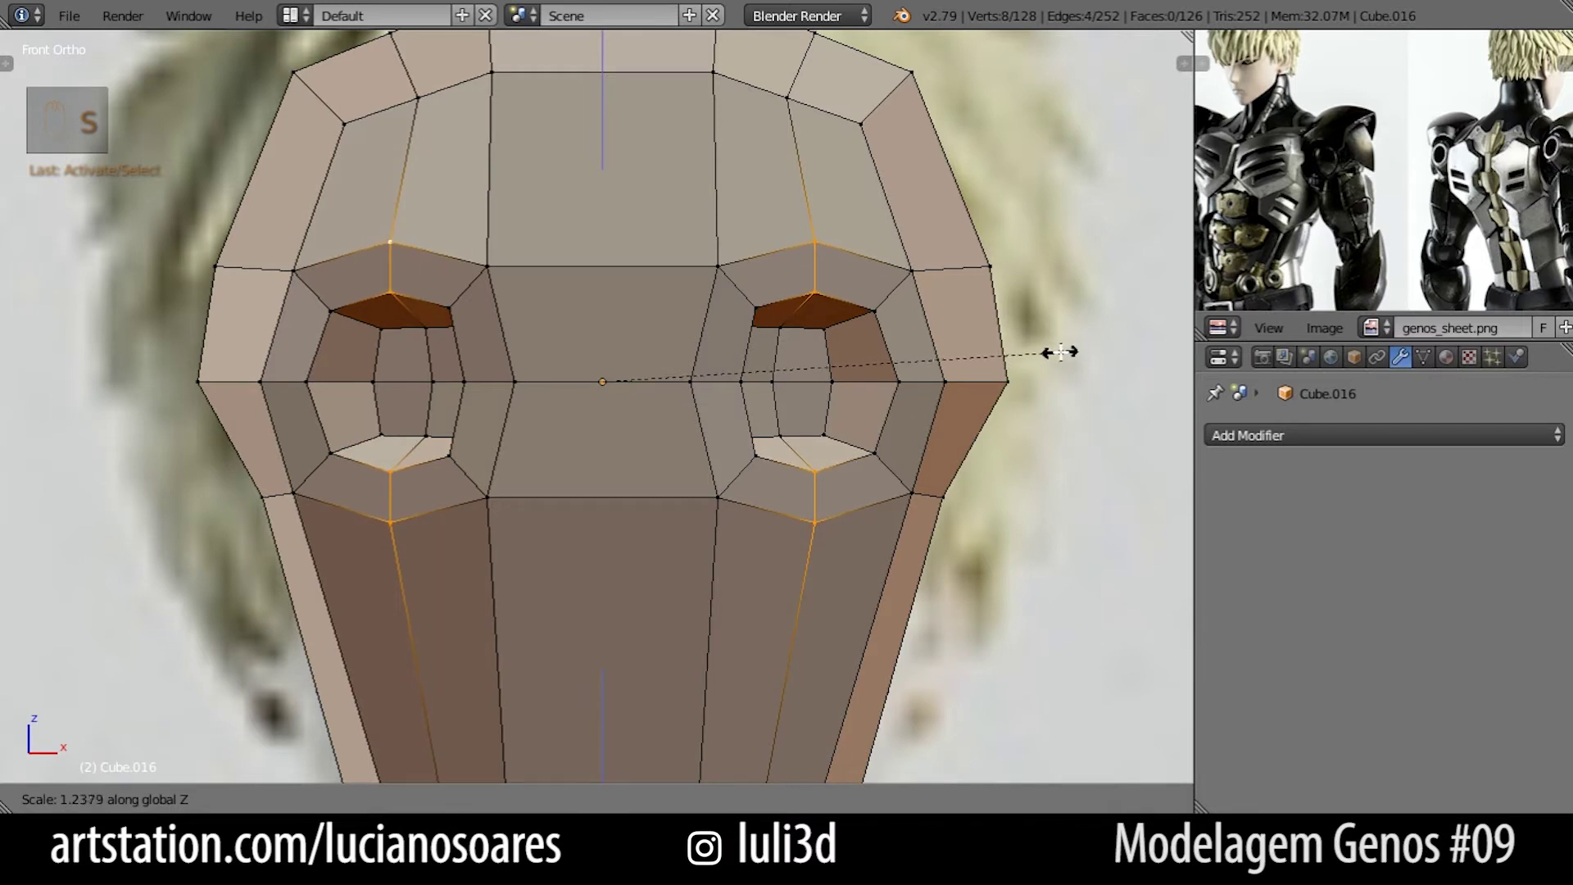
left_click(1057, 352)
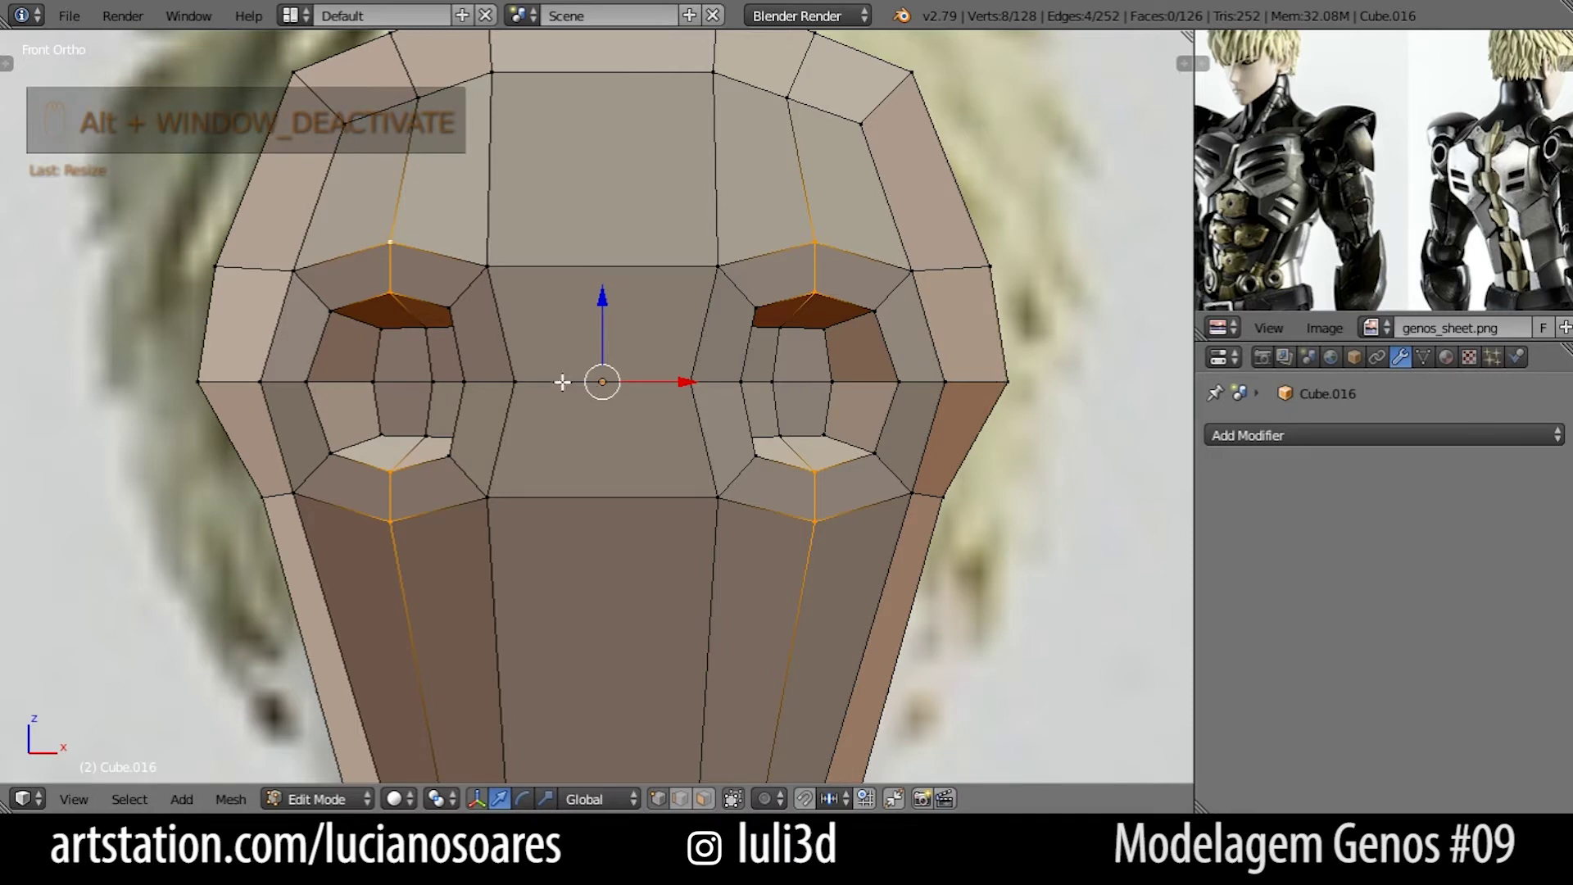
Select the two nose-bridge vertices at eye level and scale them closer together.
right_click(519, 383)
right_click(680, 382, "shift")
key("s")
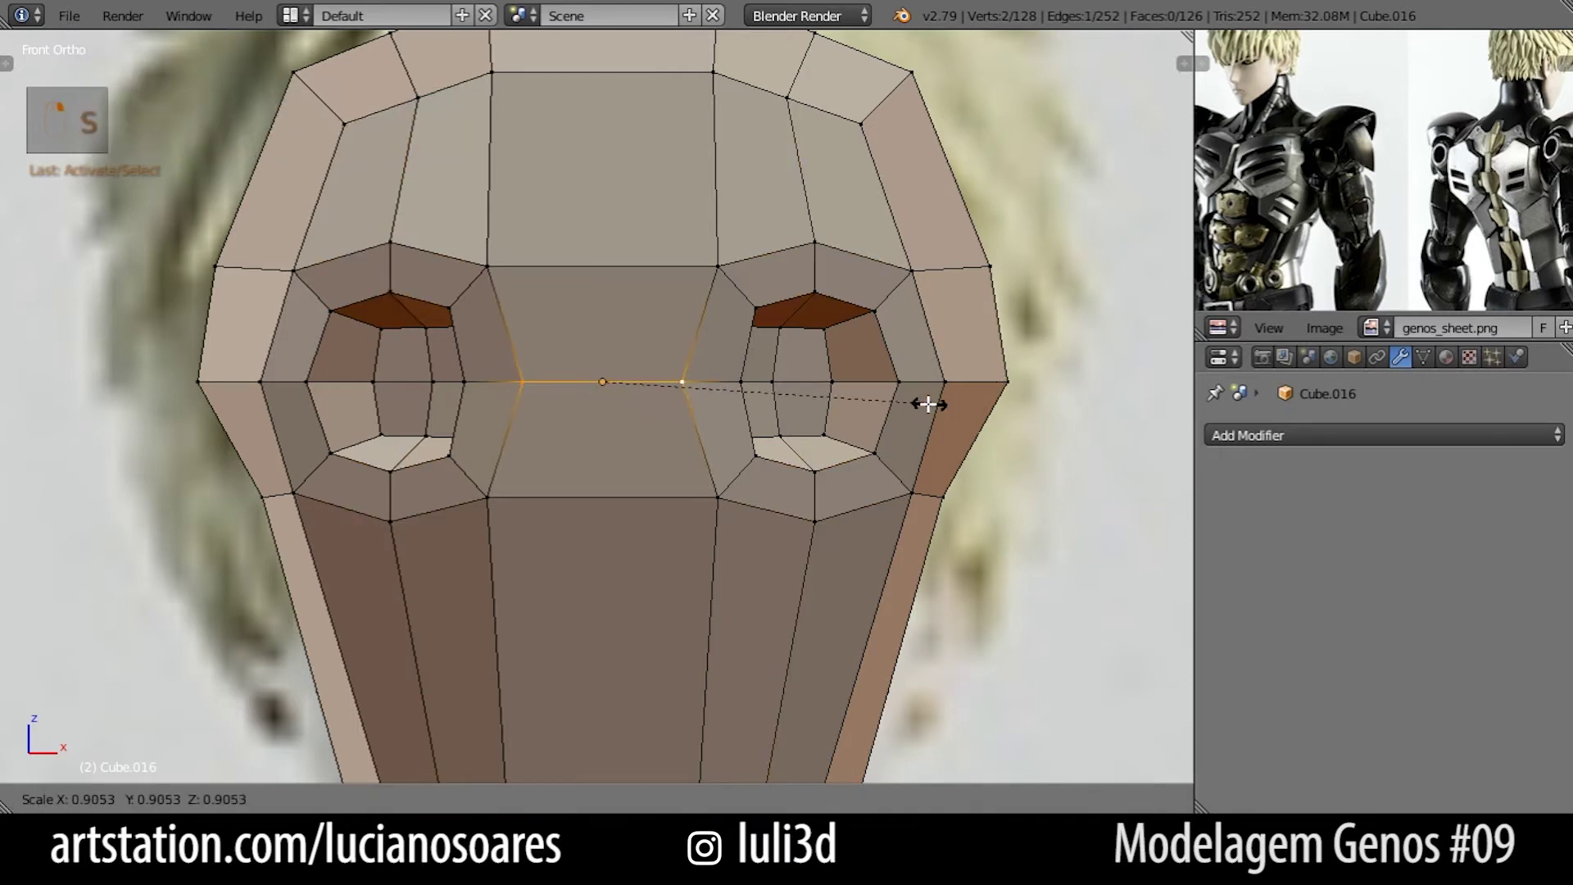
left_click(806, 406)
Scale the inner-corner vertices of both socket rims at eye level toward the nose bridge.
right_click(464, 382)
right_click(651, 382, "shift")
key("s")
left_click(765, 395)
right_click(714, 383)
key("s")
left_click(751, 381)
Select the eight upper and lower vertices on the nose side of both eye sockets and scale them to about 0.8 along X.
right_click(752, 309)
right_click(753, 451, "shift")
right_click(719, 497, "shift")
right_click(487, 497, "shift")
right_click(452, 455, "shift")
right_click(450, 308, "shift")
right_click(487, 266, "shift")
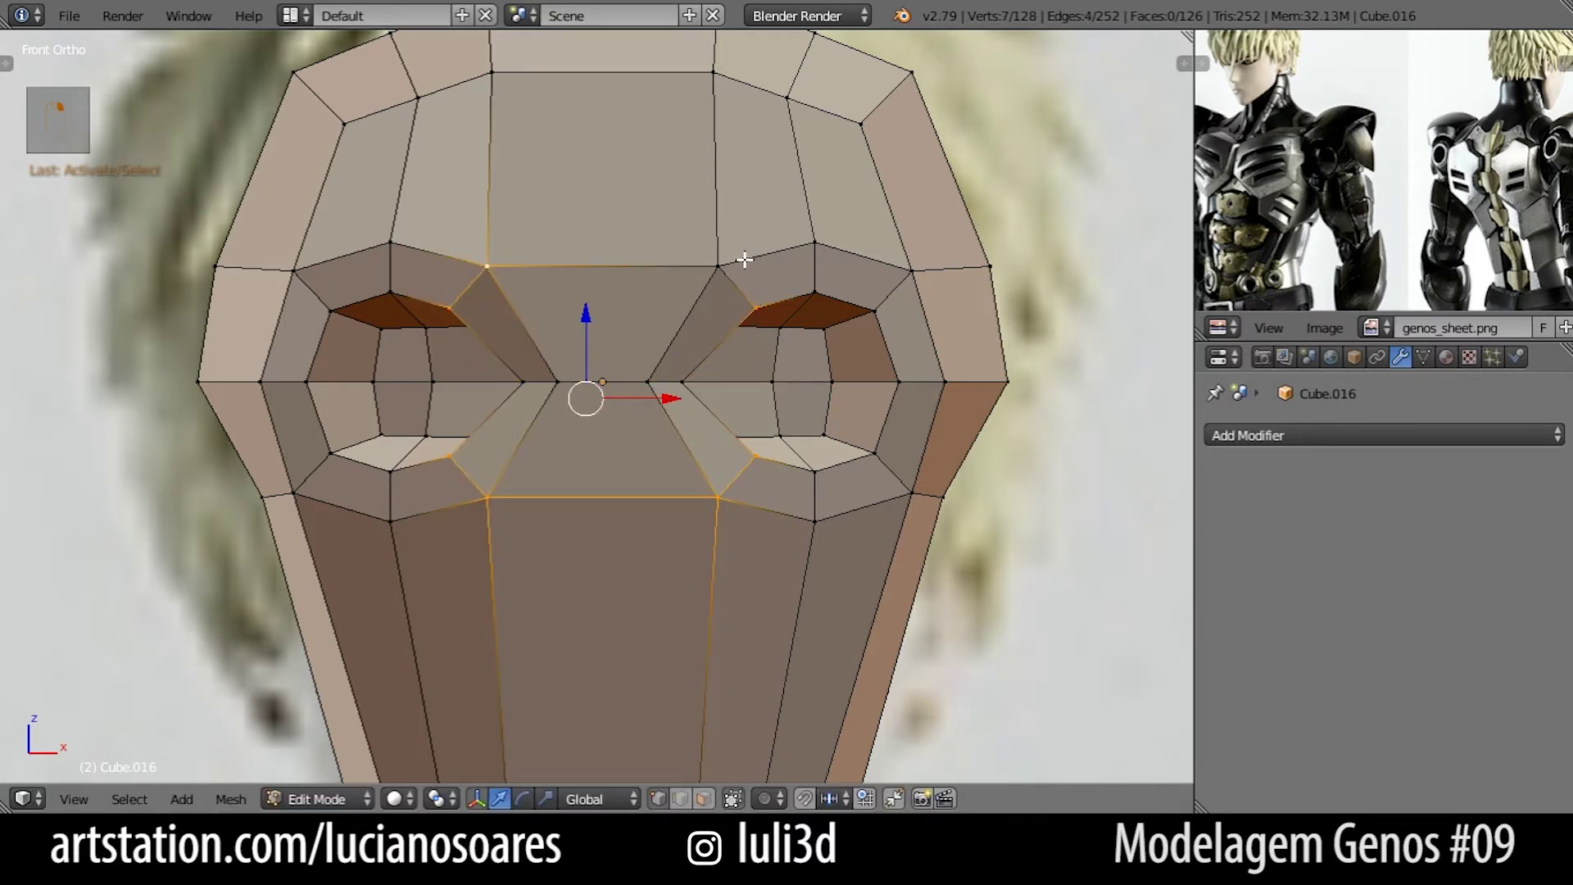
right_click(718, 265, "shift")
key("s")
key("x")
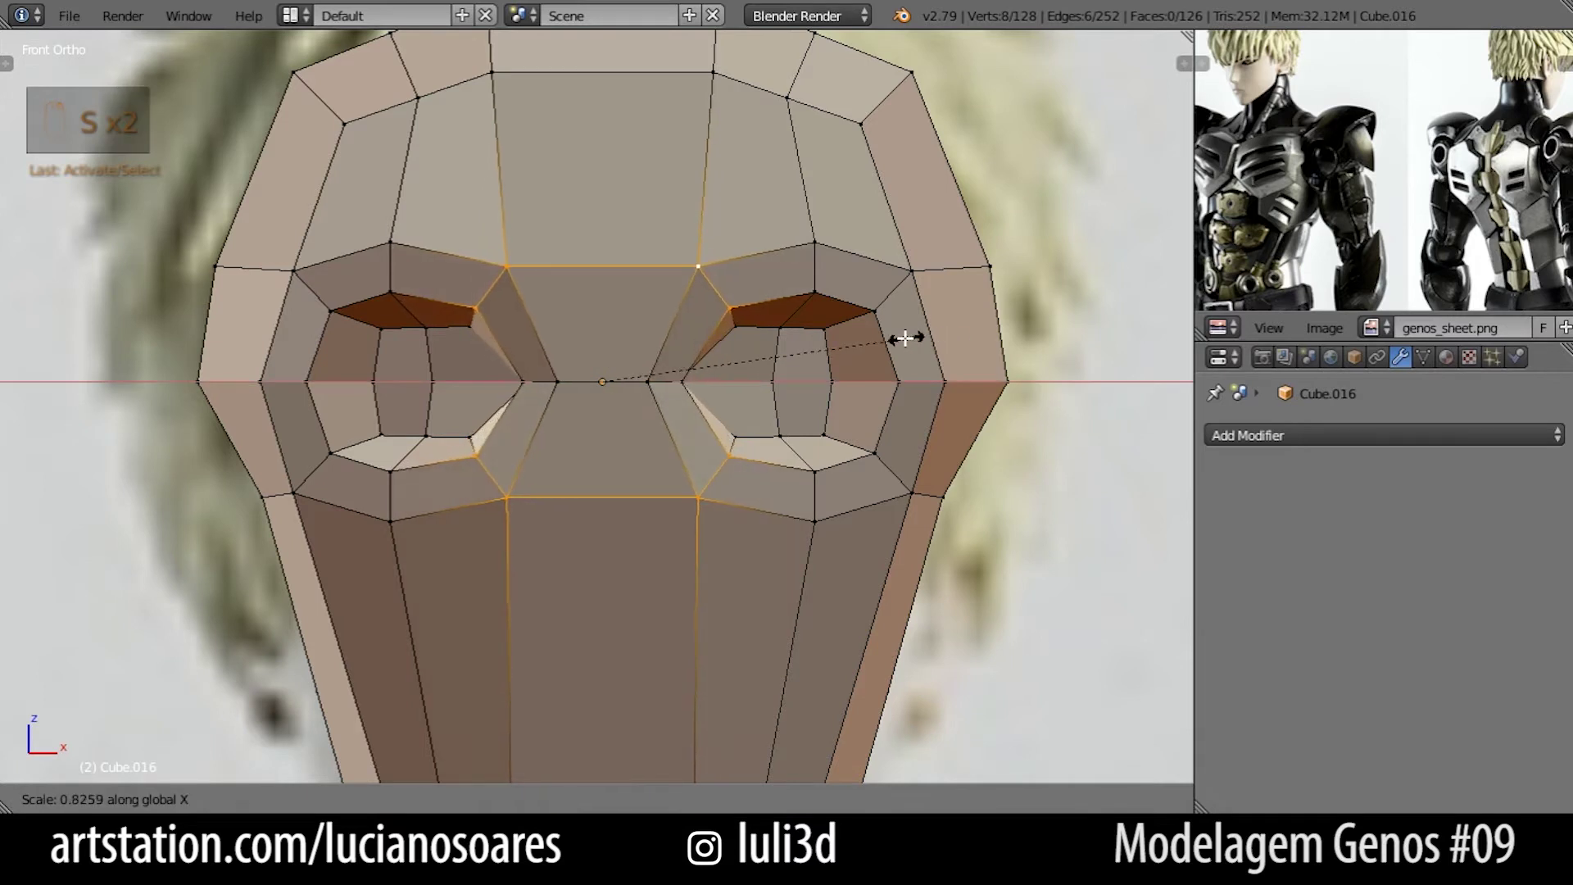
left_click(897, 340)
Select the four recessed vertices on the nose side inside both sockets and scale them to about 0.8 along X.
right_click(390, 481)
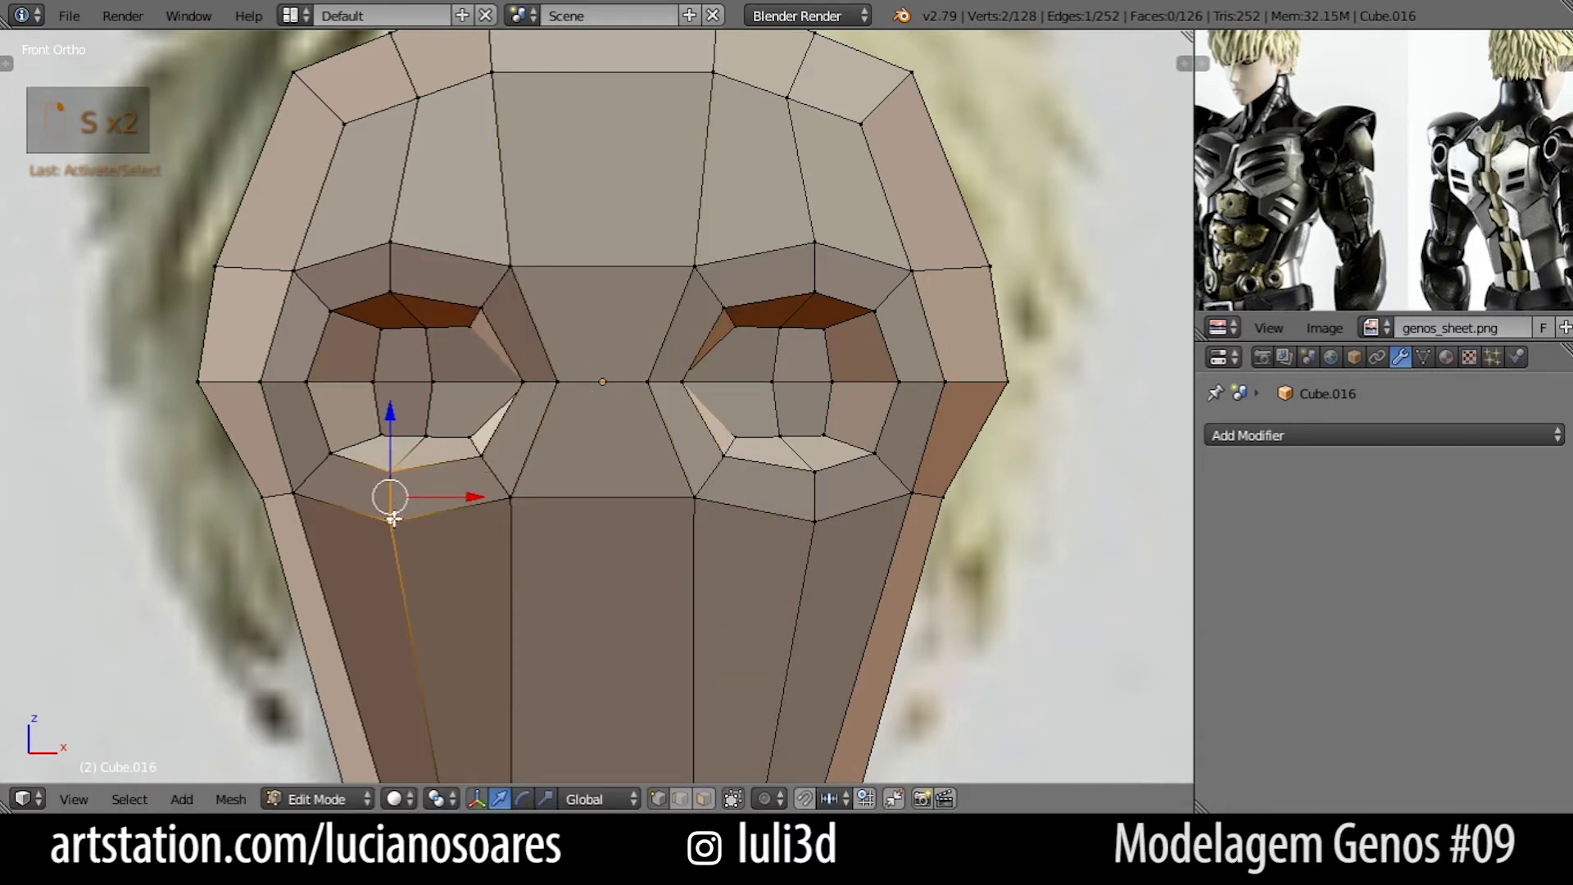
right_click(474, 334)
right_click(477, 422, "shift")
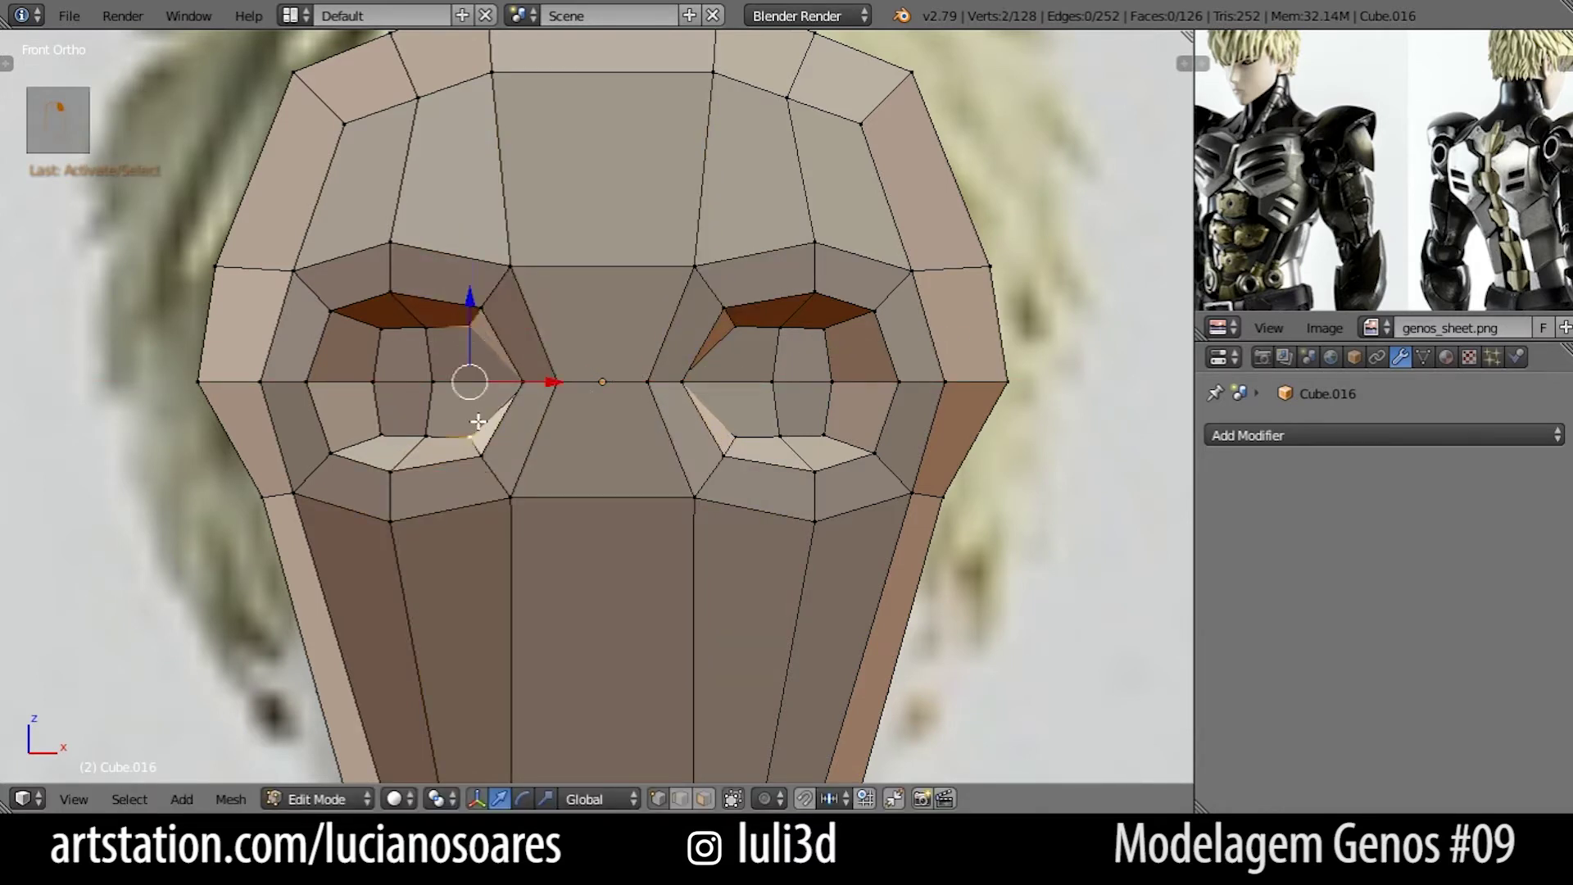
right_click(727, 422, "shift")
right_click(730, 334, "shift")
key("s")
key("x")
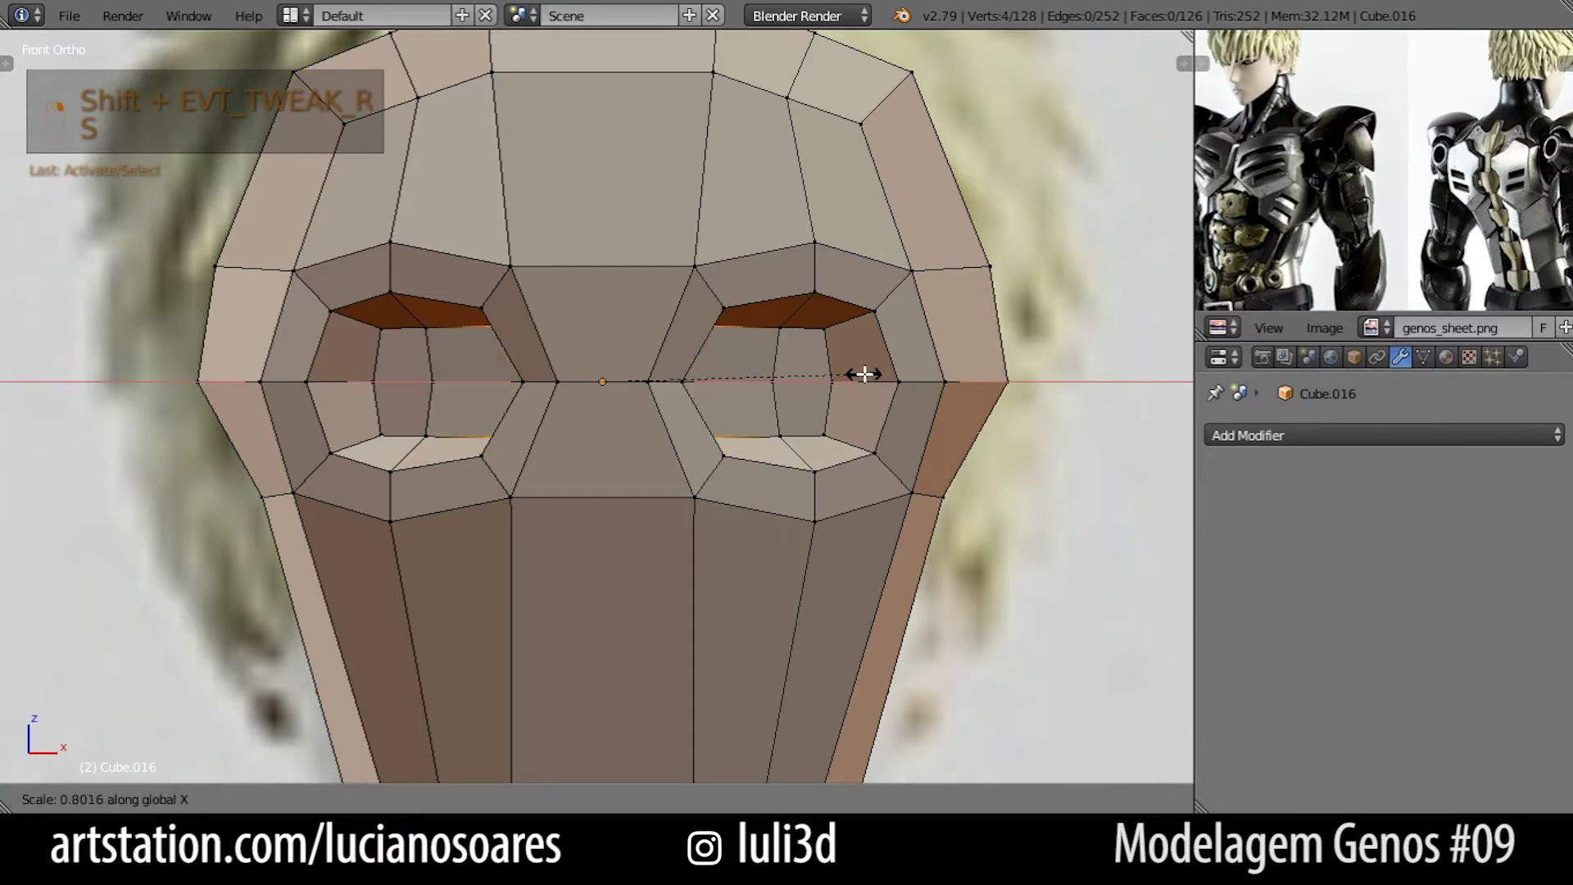
left_click(865, 374)
scroll(844, 375, "down", 3)
key("Tab")
key("Tab")
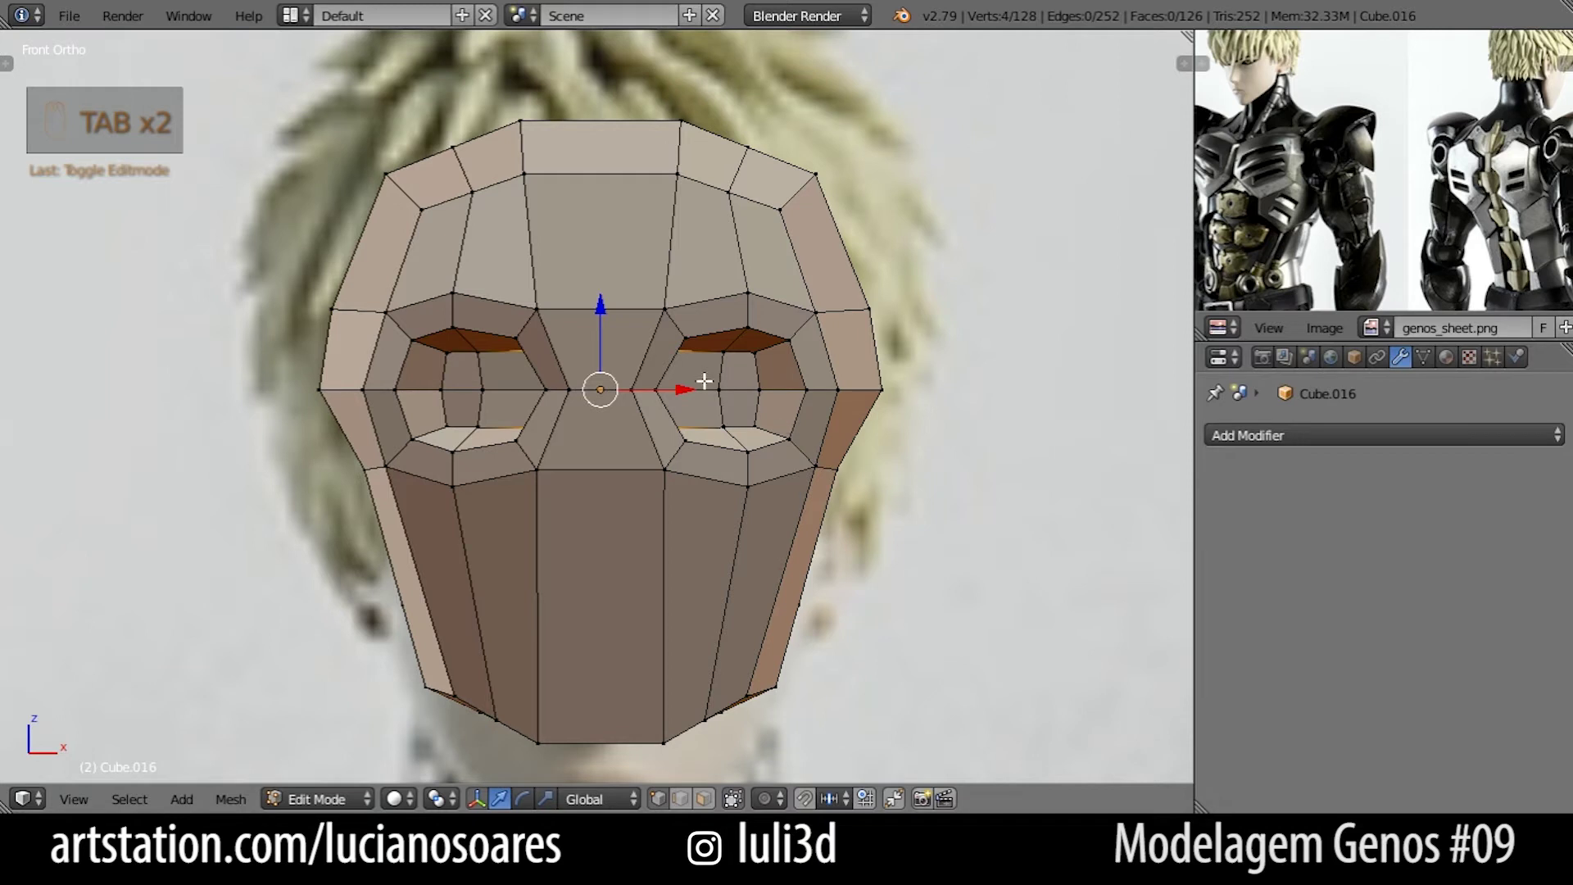
key("alt+tab")
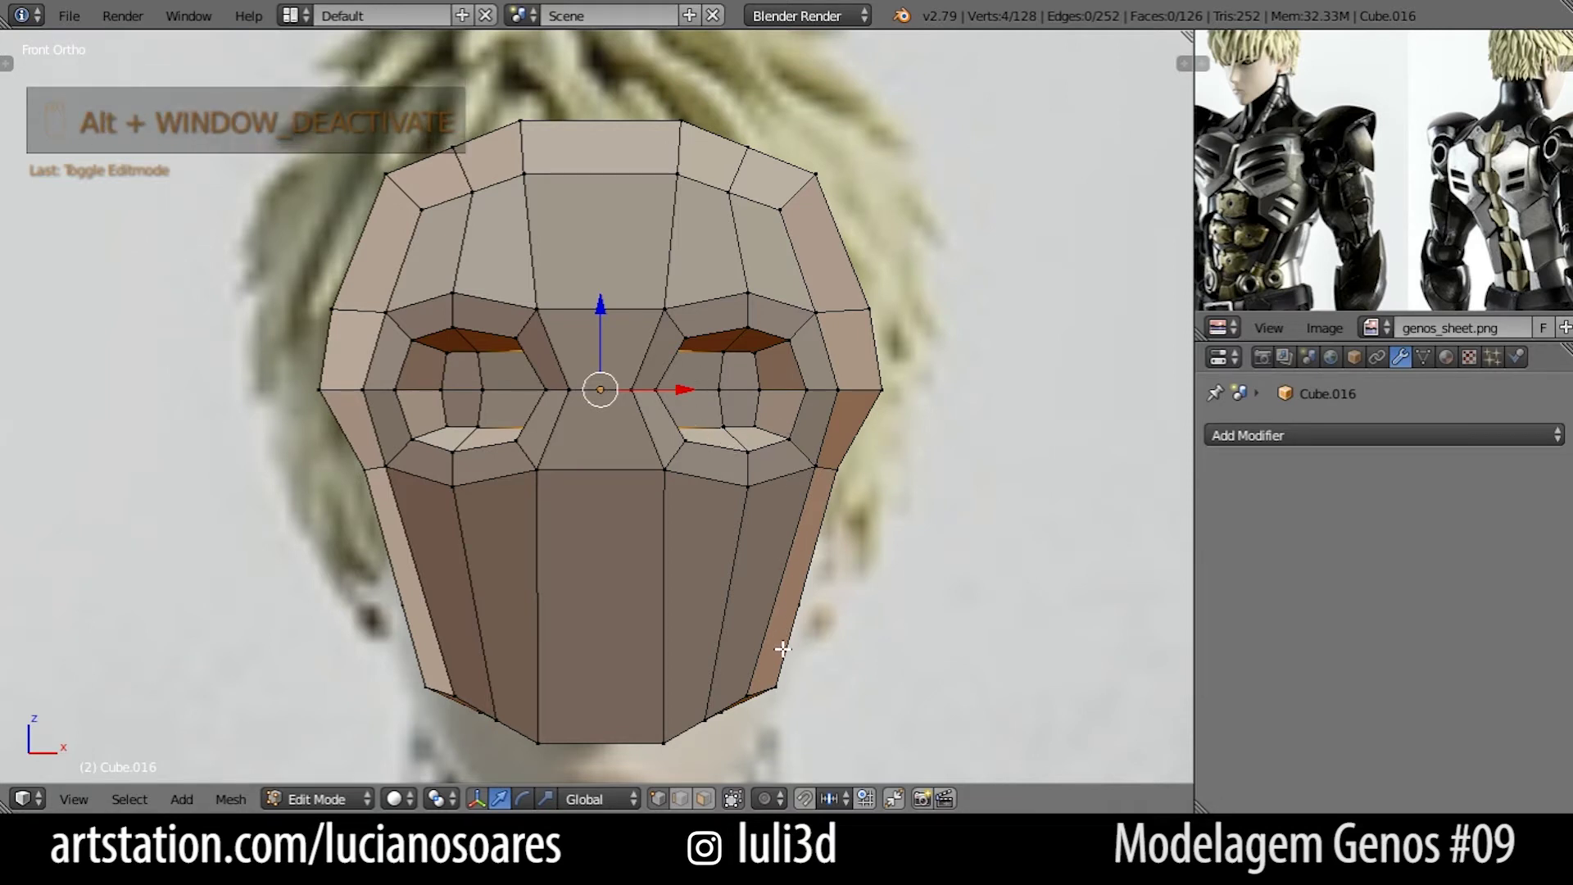
middle_click_drag(765, 688, 762, 575, "shift")
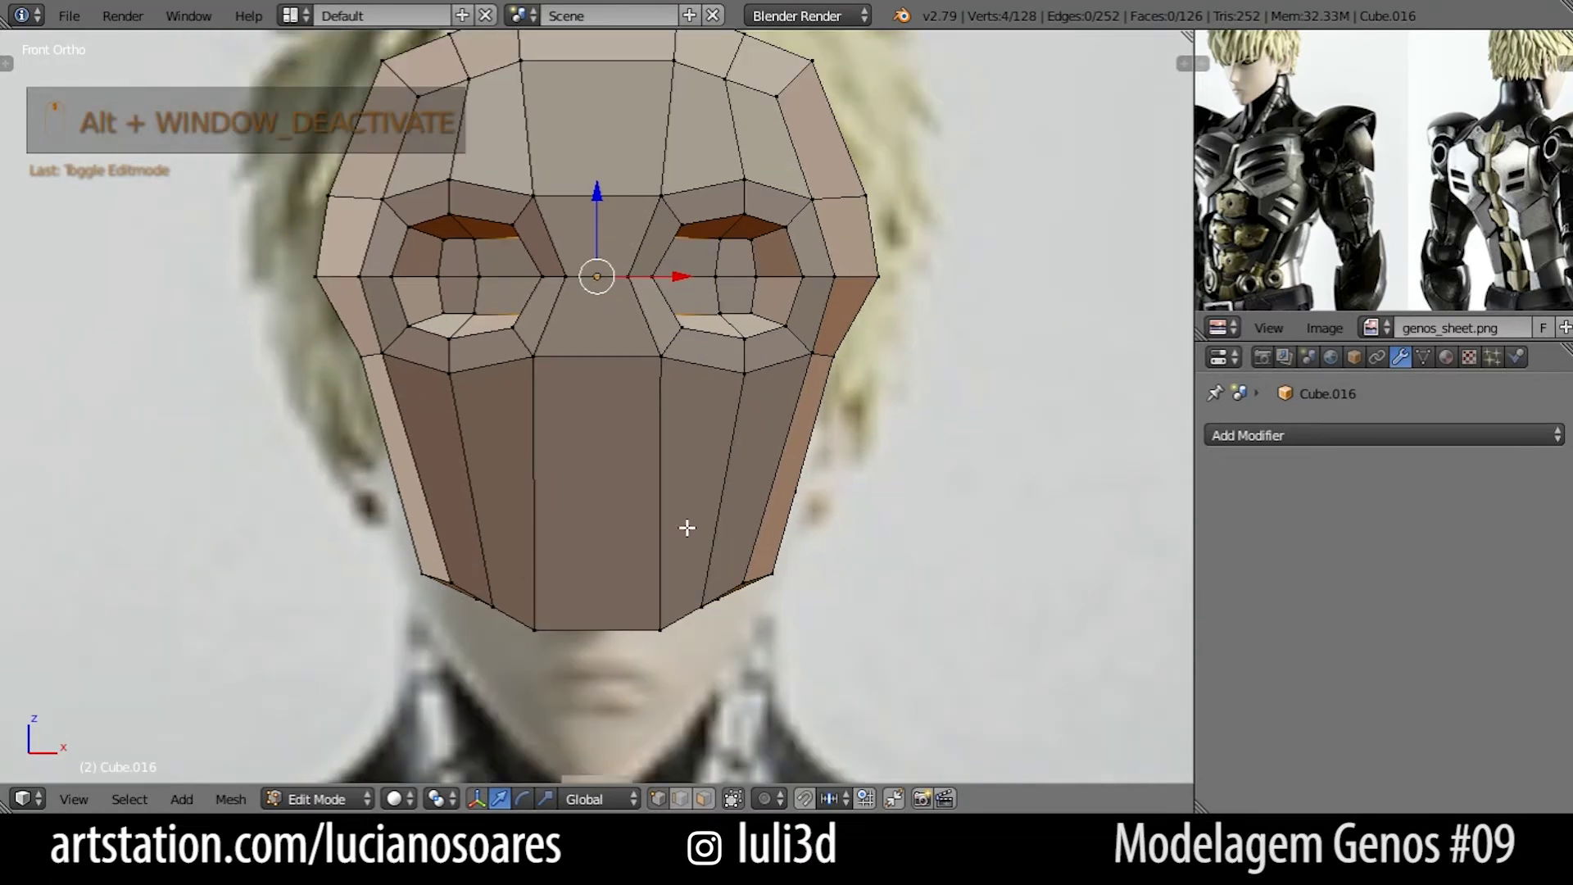
key("alt+tab")
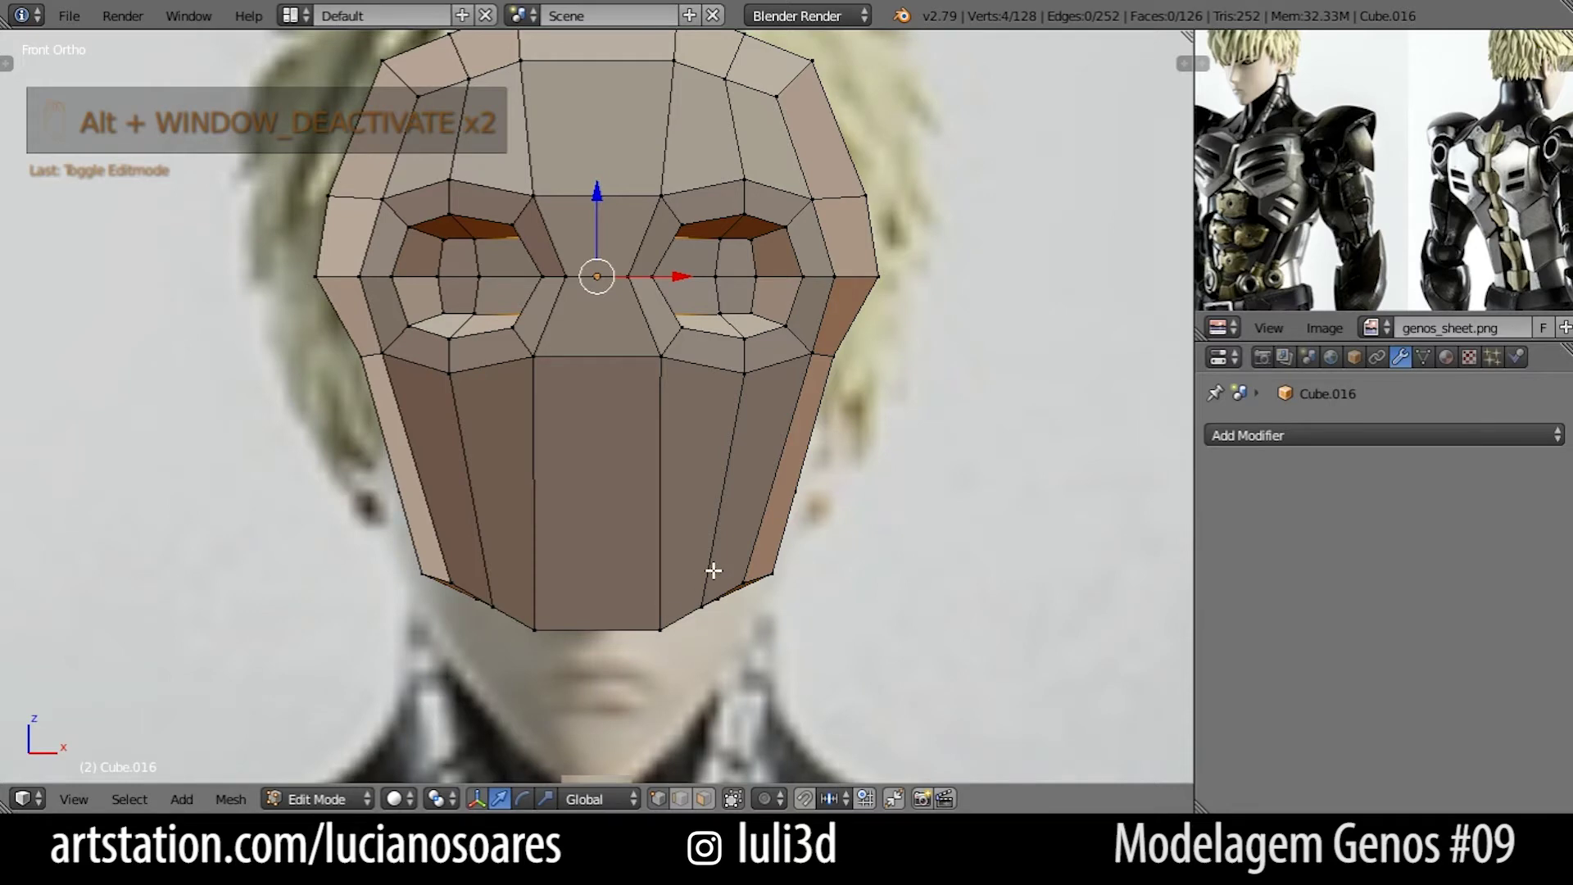
Select the row of six vertices along the underside of the jaw and move it slightly down along Z.
key("KP_3")
scroll(713, 565, "up", 2)
middle_click_drag(660, 604, 790, 568, "shift")
right_click(631, 541)
right_click(659, 607, "shift")
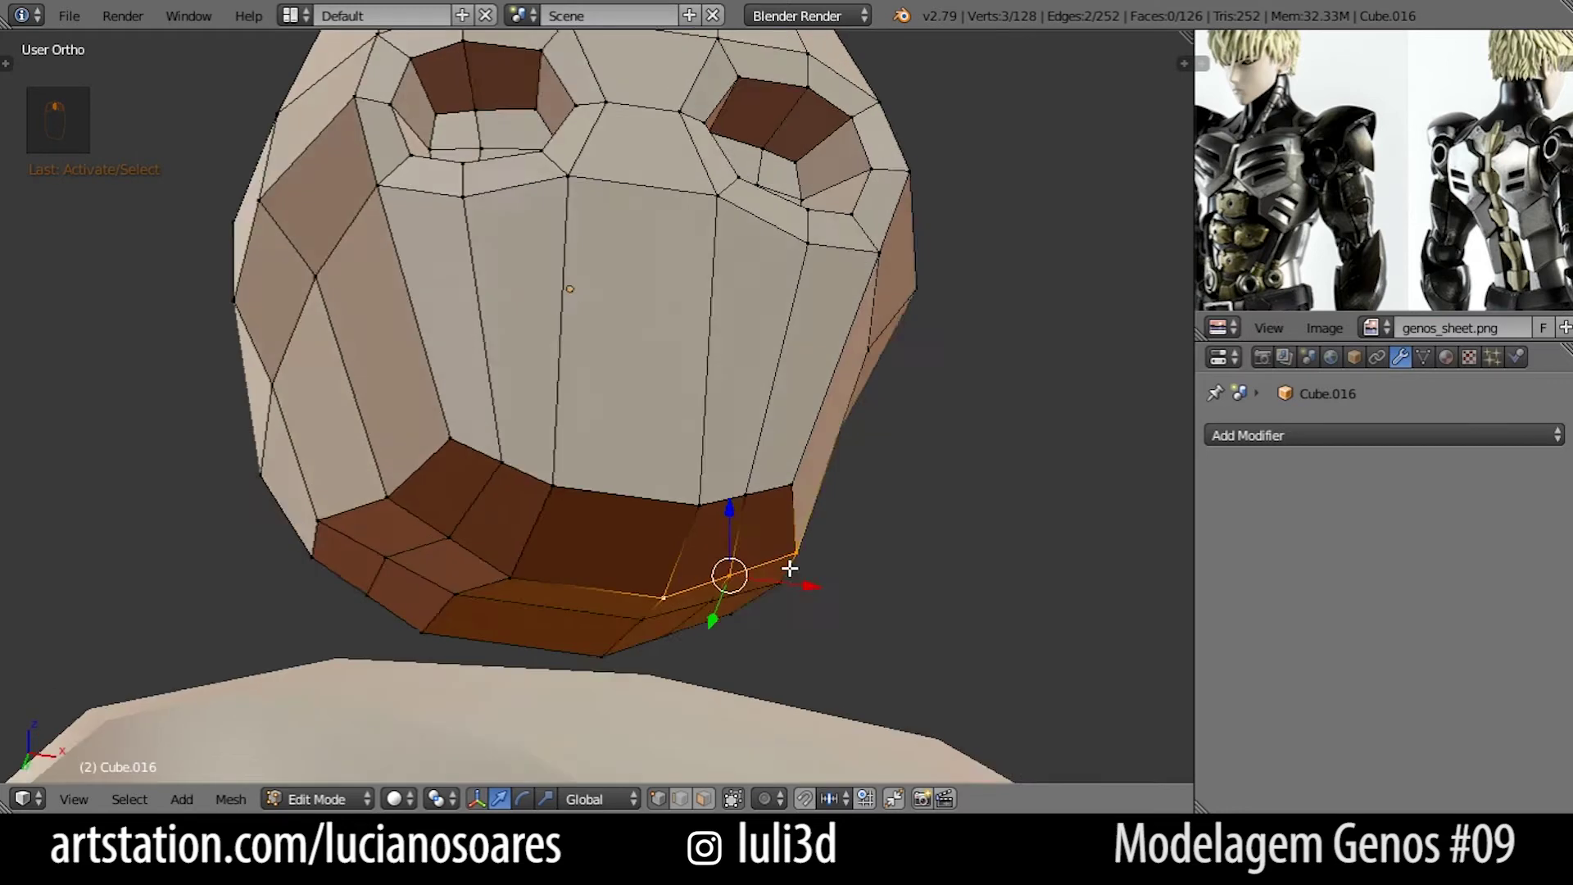
middle_click_drag(455, 546, 509, 555)
right_click(507, 564, "shift")
right_click(466, 511, "shift")
right_click(426, 460, "shift")
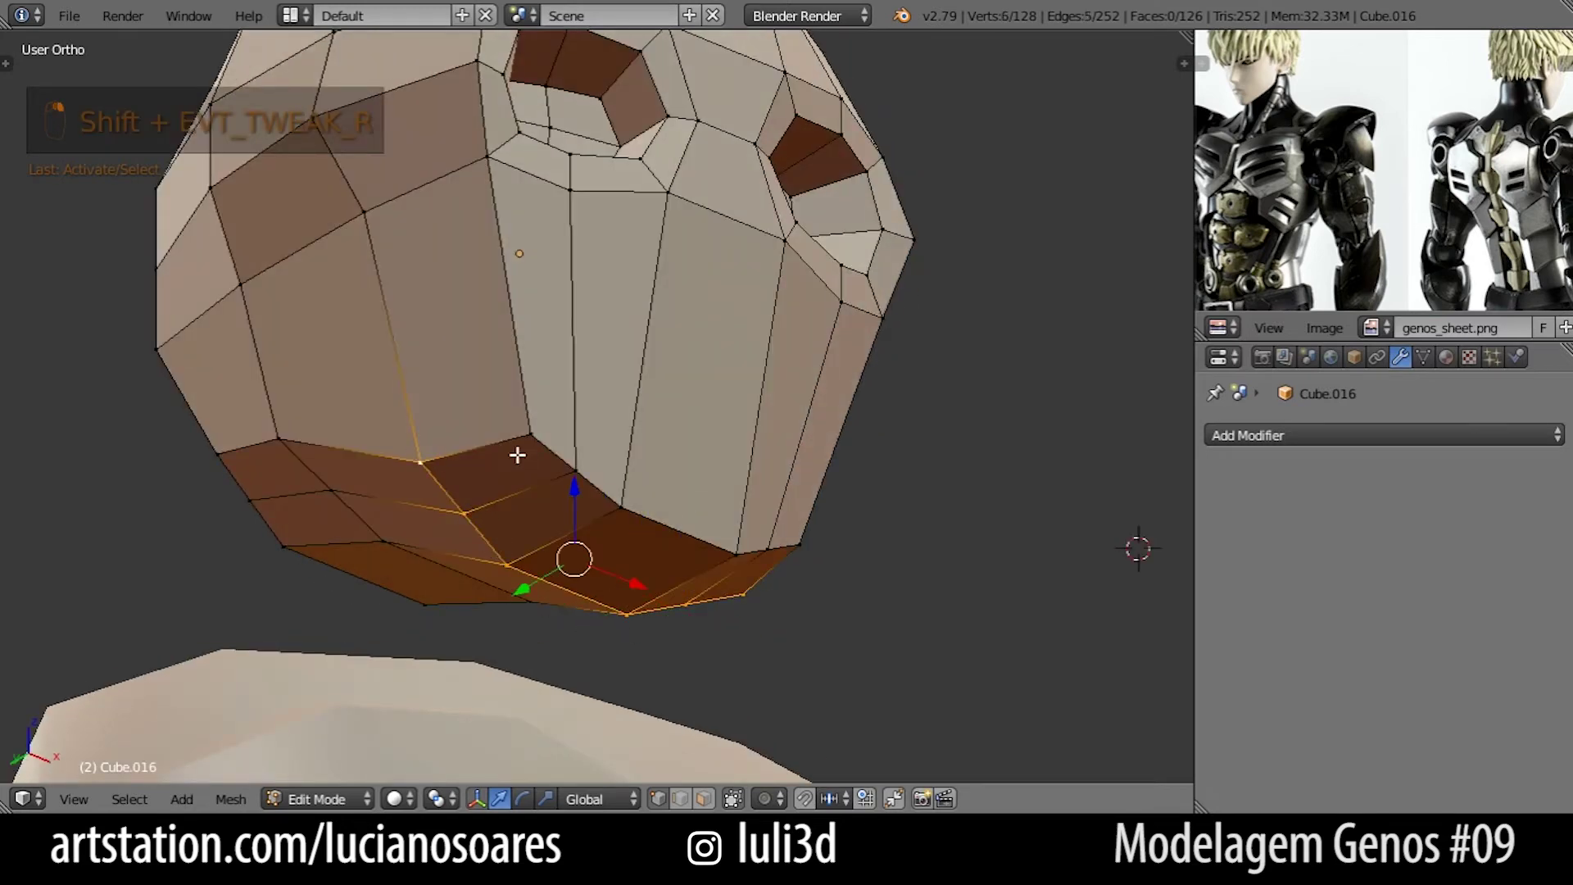
middle_click_drag(597, 487, 615, 531)
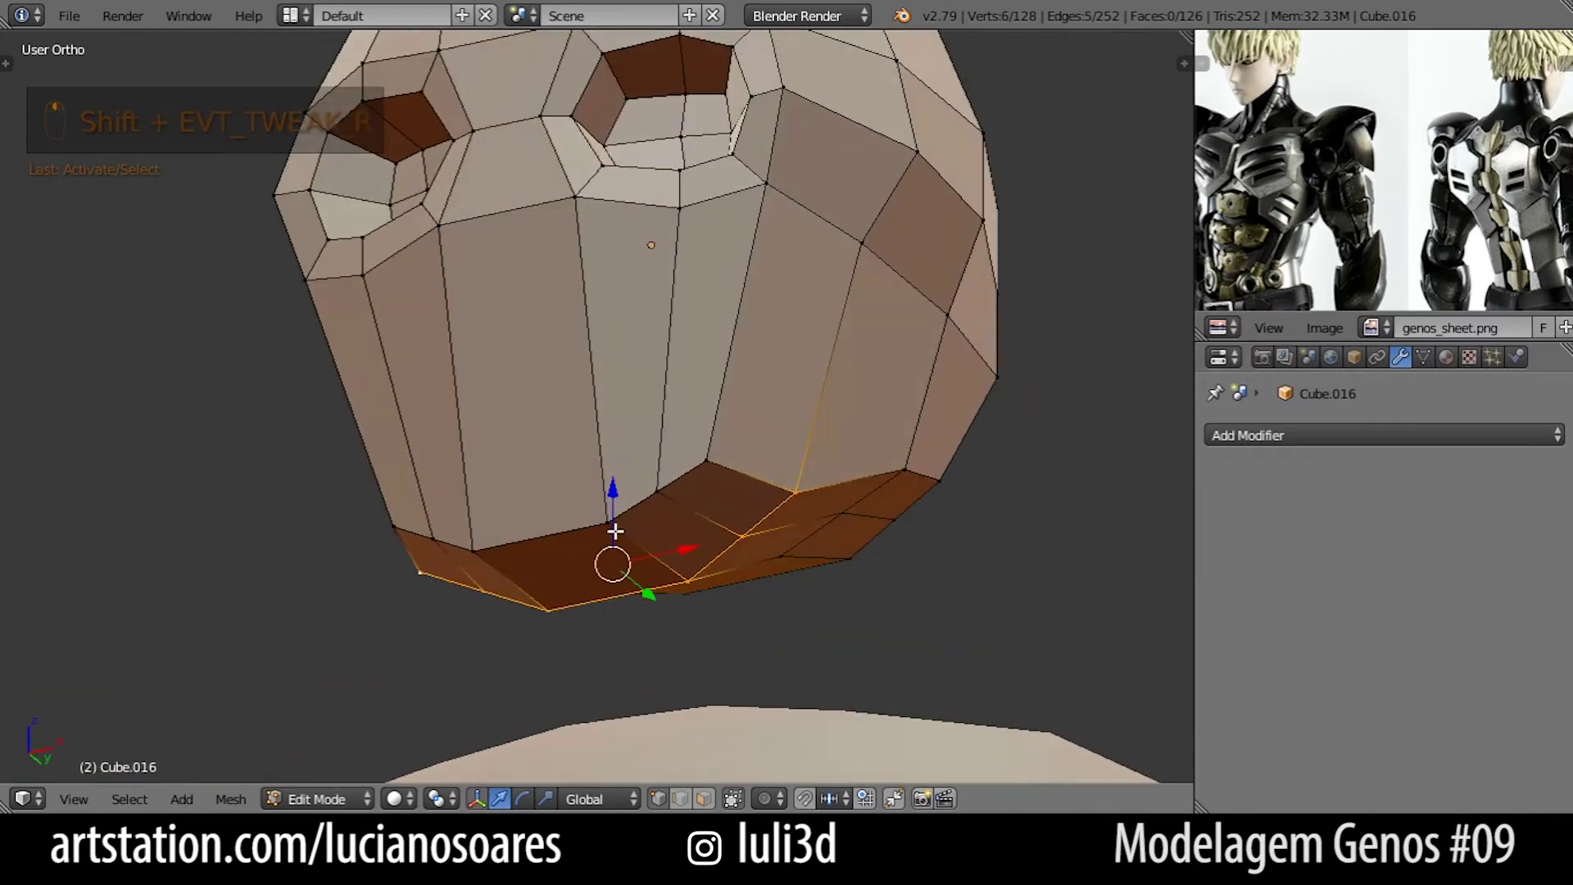
key("KP_1")
key("g")
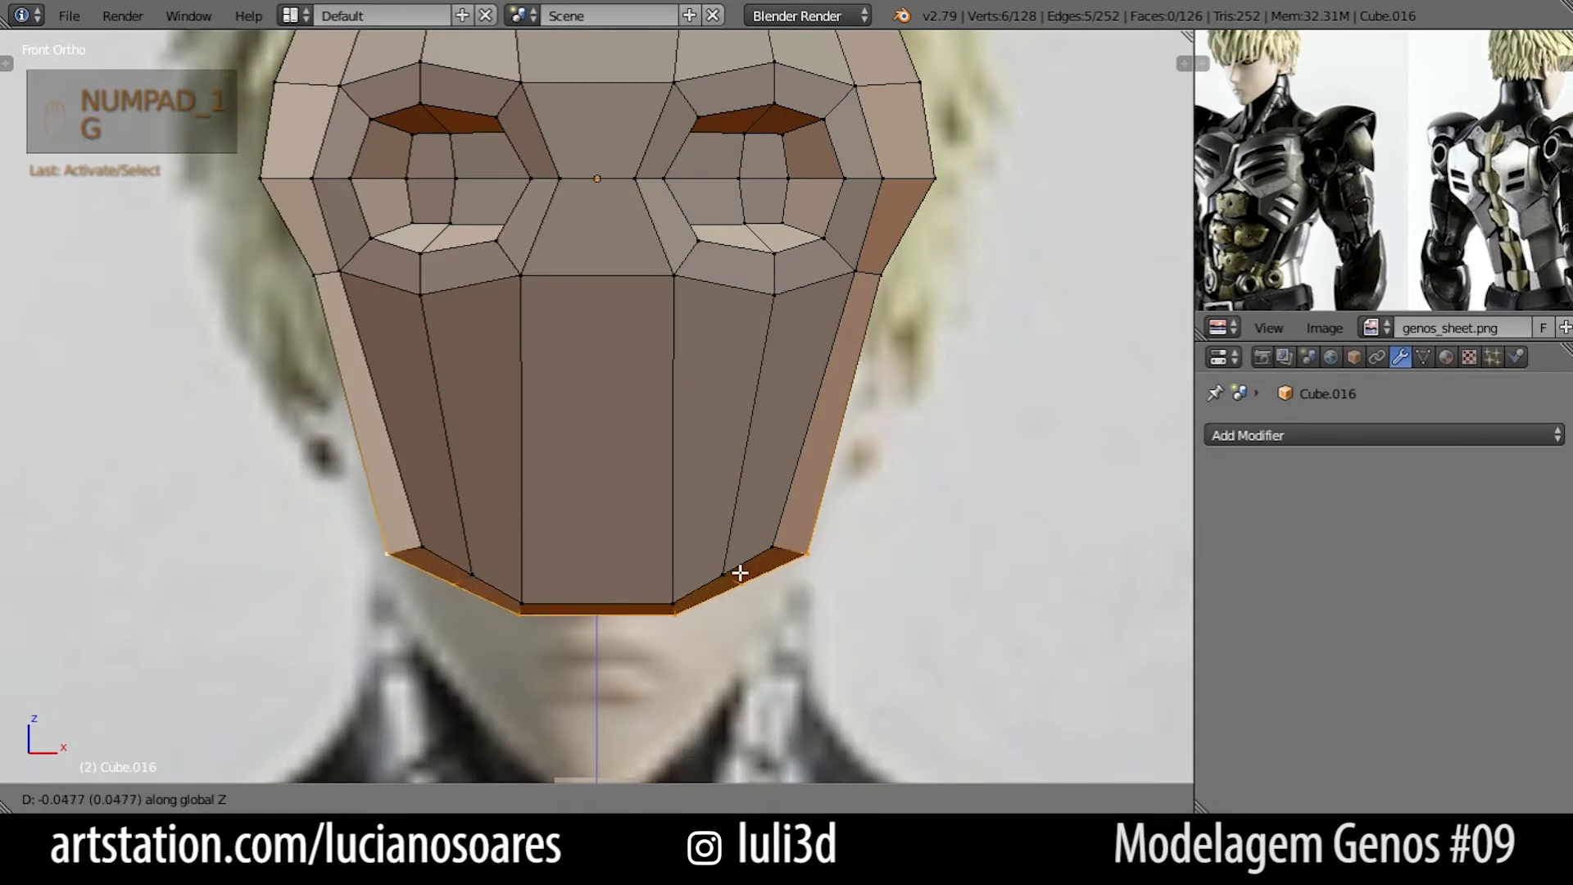
left_click(738, 567)
Select the four lower-edge vertices between chin and jaw corners, lower them slightly along Z and widen them along X.
right_click(724, 574)
right_click(725, 577, "shift")
right_click(720, 576)
right_click(464, 584, "shift")
key("g")
key("z")
left_click(730, 621)
key("s")
key("x")
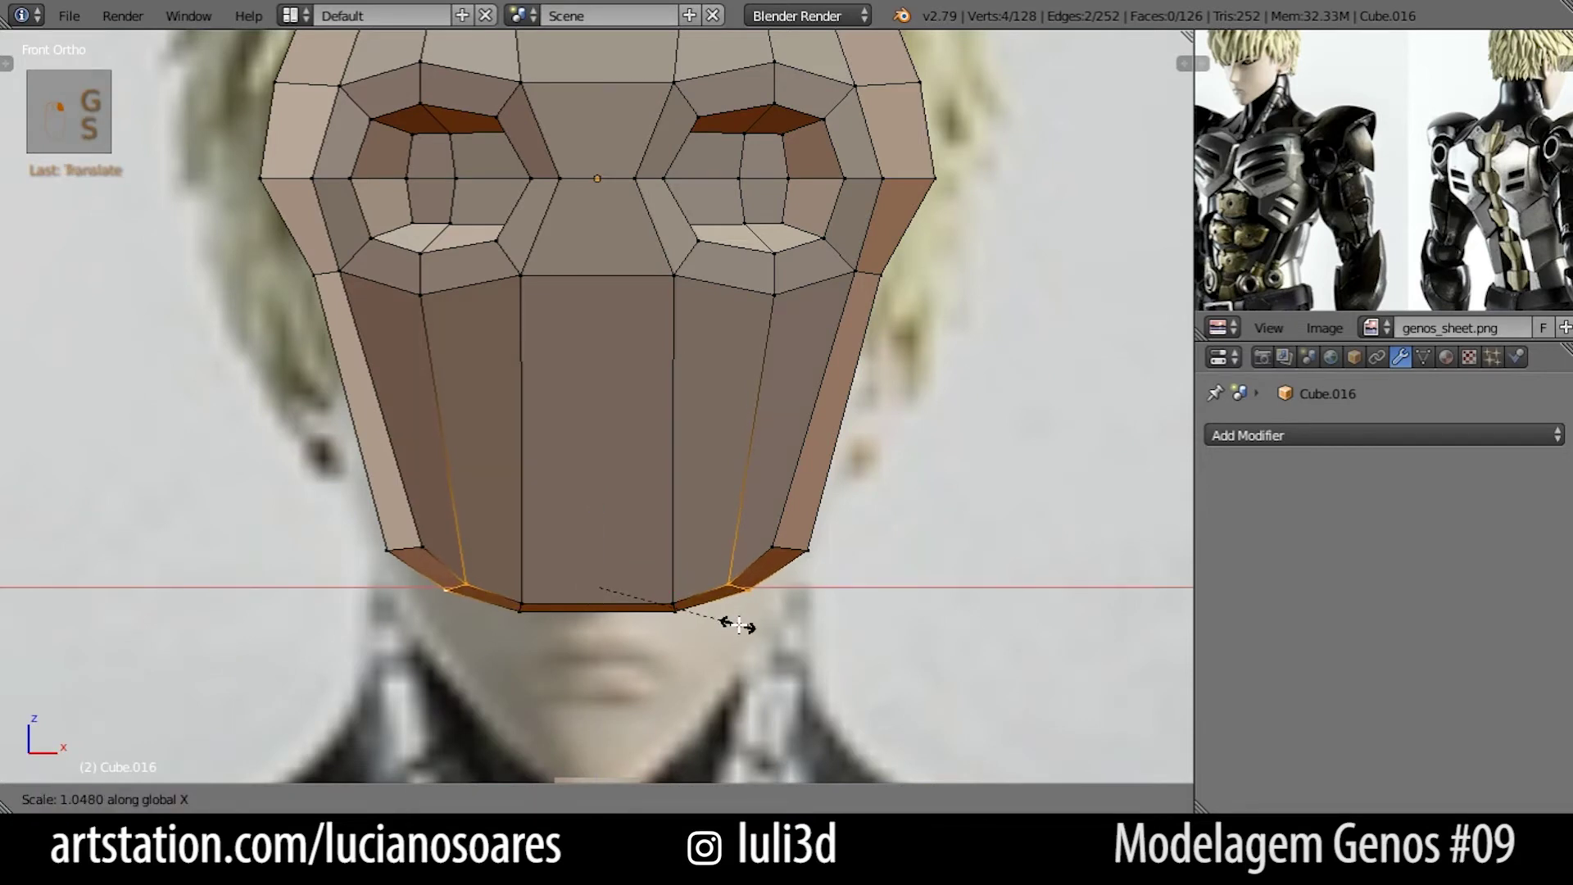
left_click(743, 625)
Select the front jaw-corner vertex on each side and scale the pair outward along X.
right_click(778, 545)
right_click(458, 542, "shift")
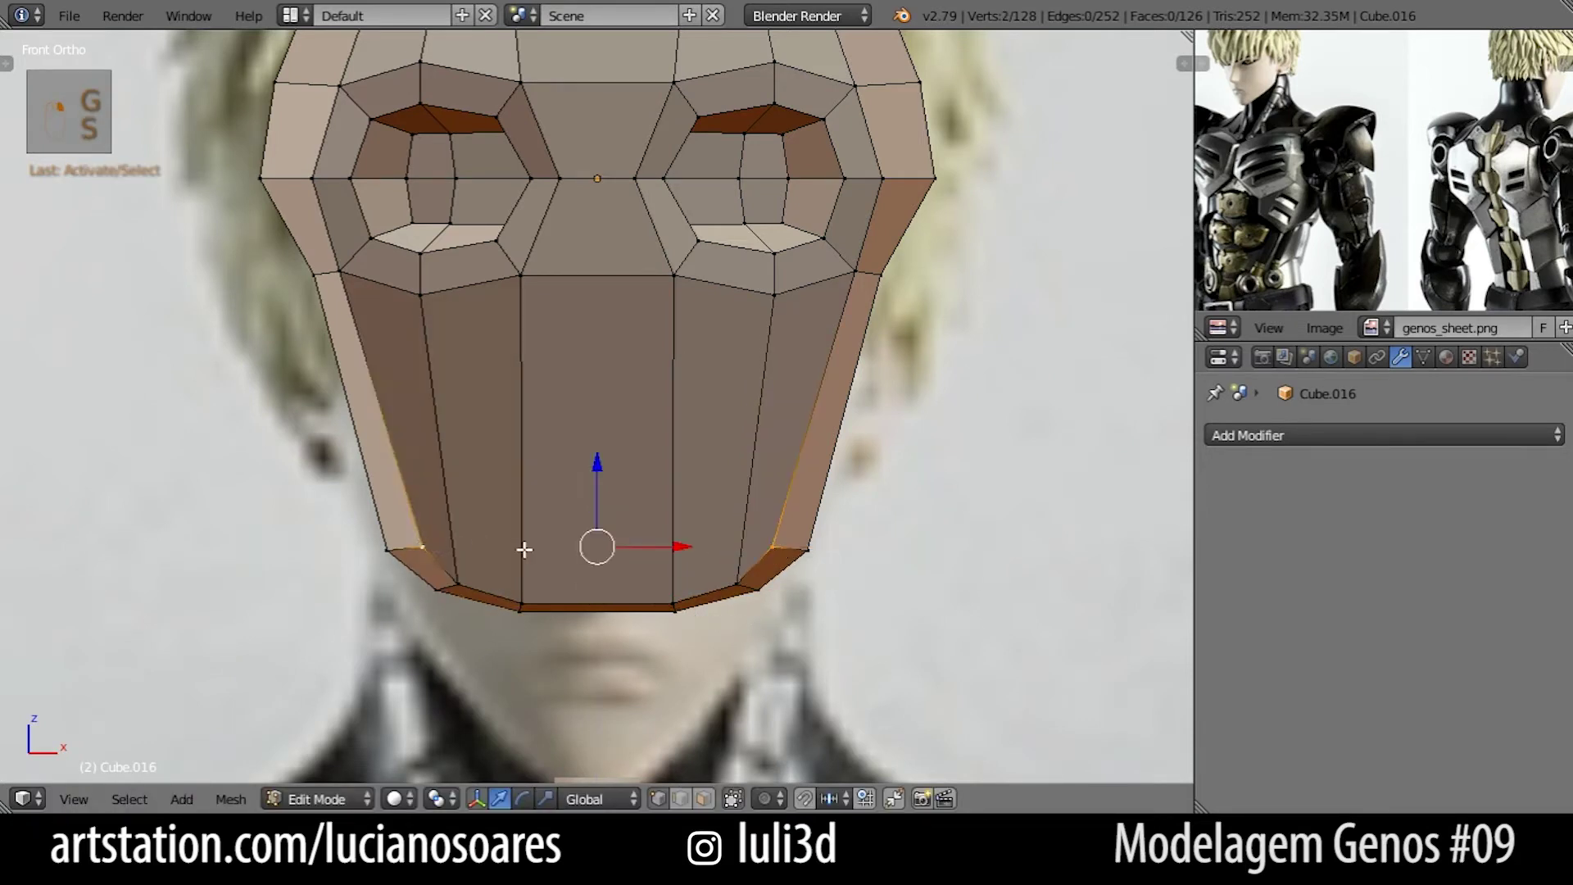
key("s")
key("x")
left_click(832, 565)
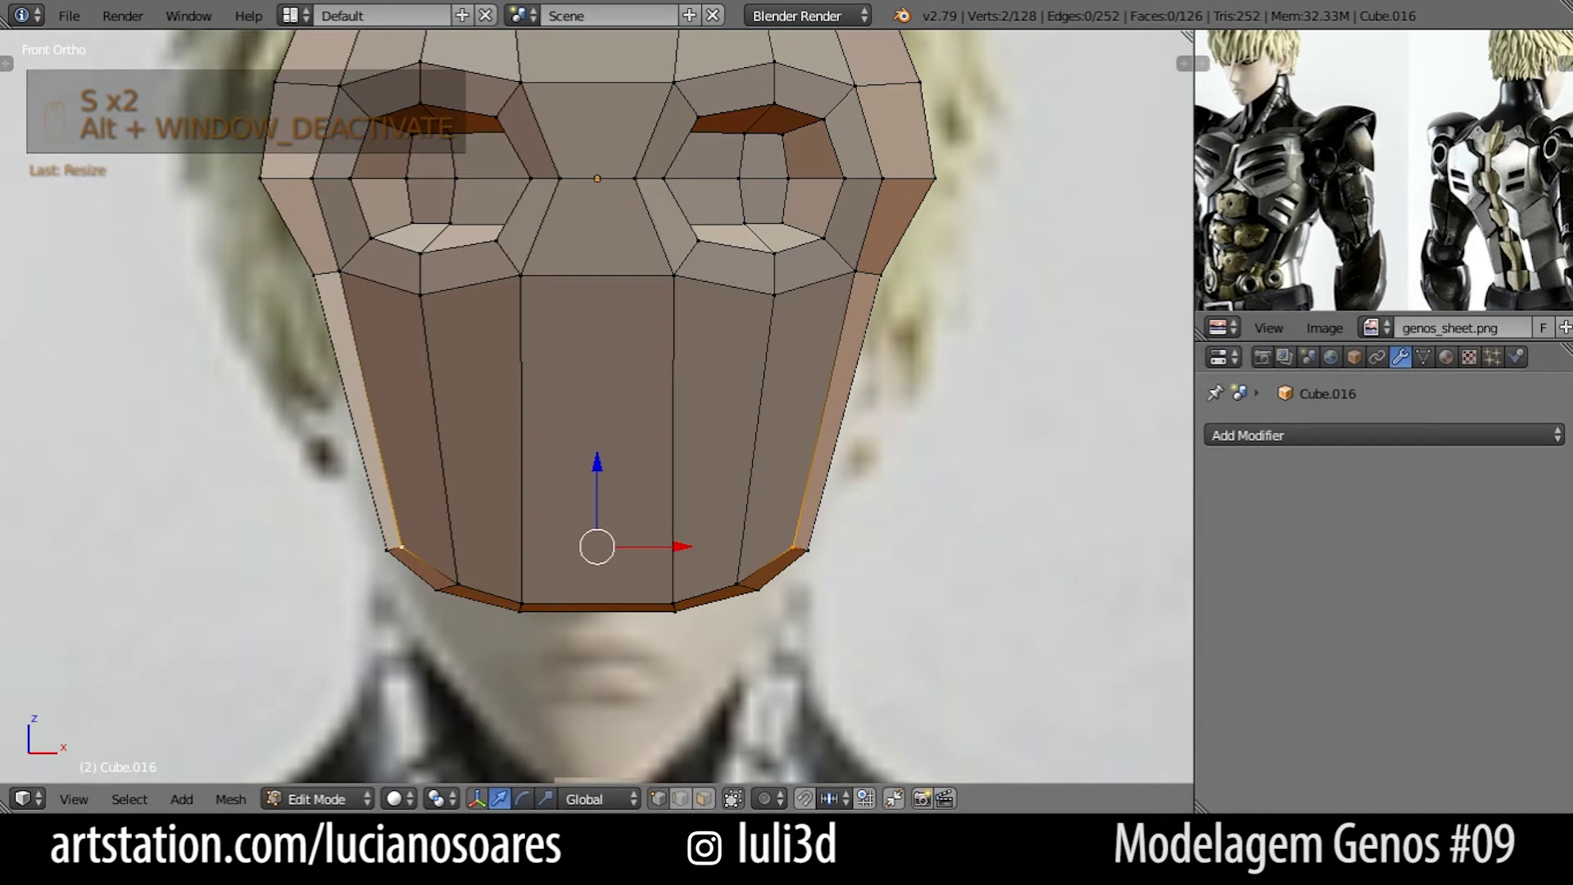
Select the eight vertices along the chin's lower edge, leaving out the jaw corners.
right_click(831, 563)
right_click(667, 597)
right_click(524, 602)
right_click(529, 595, "shift")
right_click(439, 588, "shift")
right_click(462, 585, "shift")
right_click(679, 607, "shift")
right_click(678, 611, "shift")
right_click(738, 584, "shift")
right_click(764, 587, "shift")
scroll(774, 584, "down", 2)
key("s")
key("x")
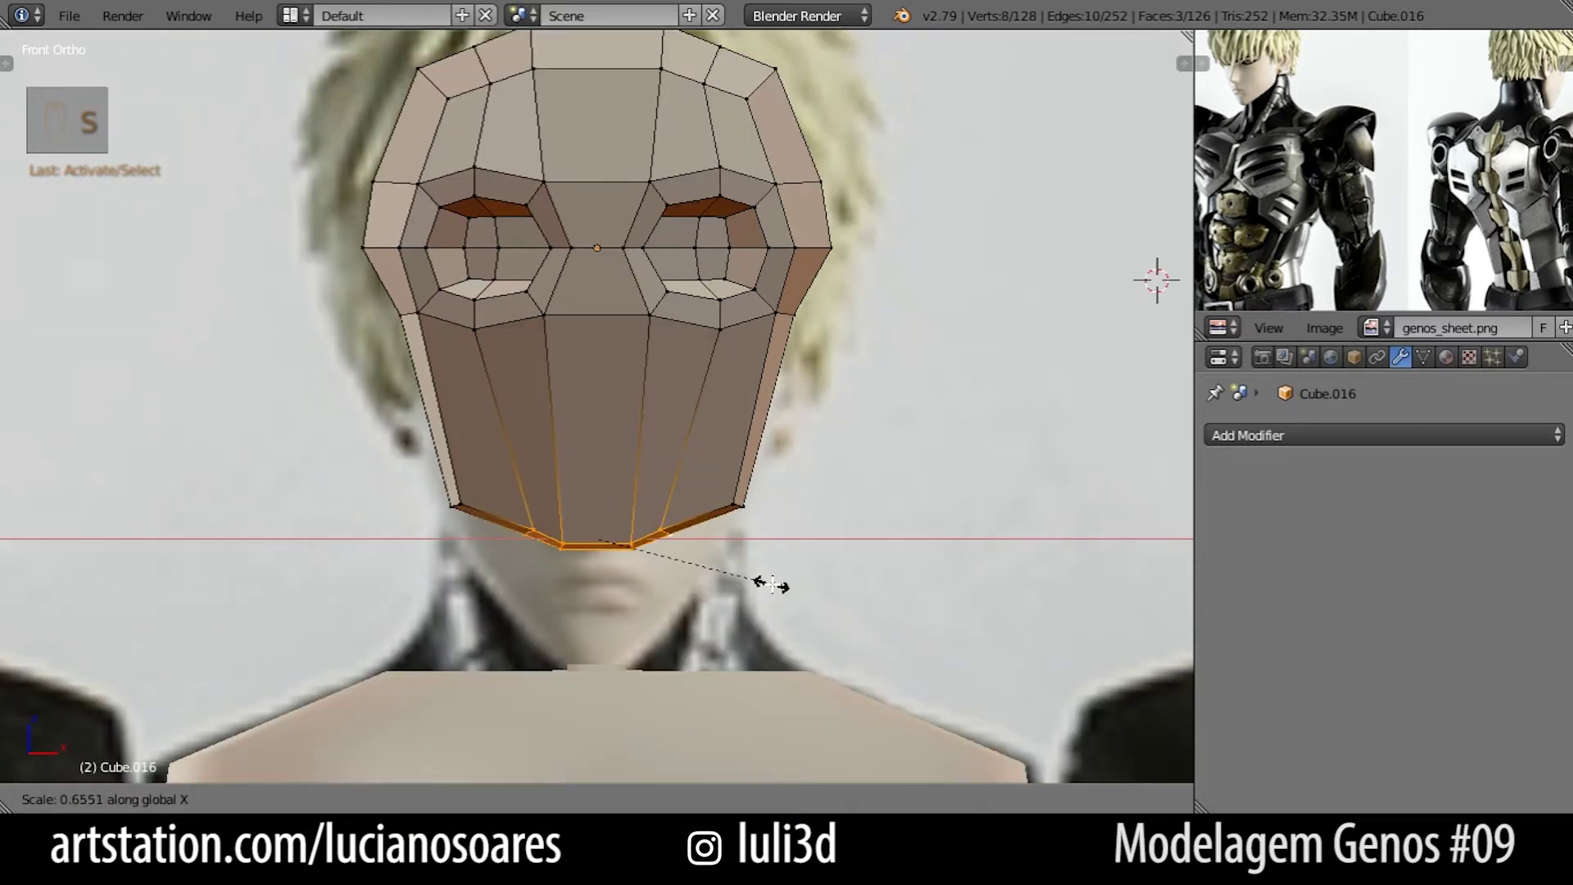
left_click(754, 582)
Add the jaw-corner vertices on both sides to the chin selection and scale the whole lower edge narrower along X.
scroll(654, 563, "up", 2)
right_click(799, 542, "shift")
right_click(407, 524, "shift")
key("s")
key("x")
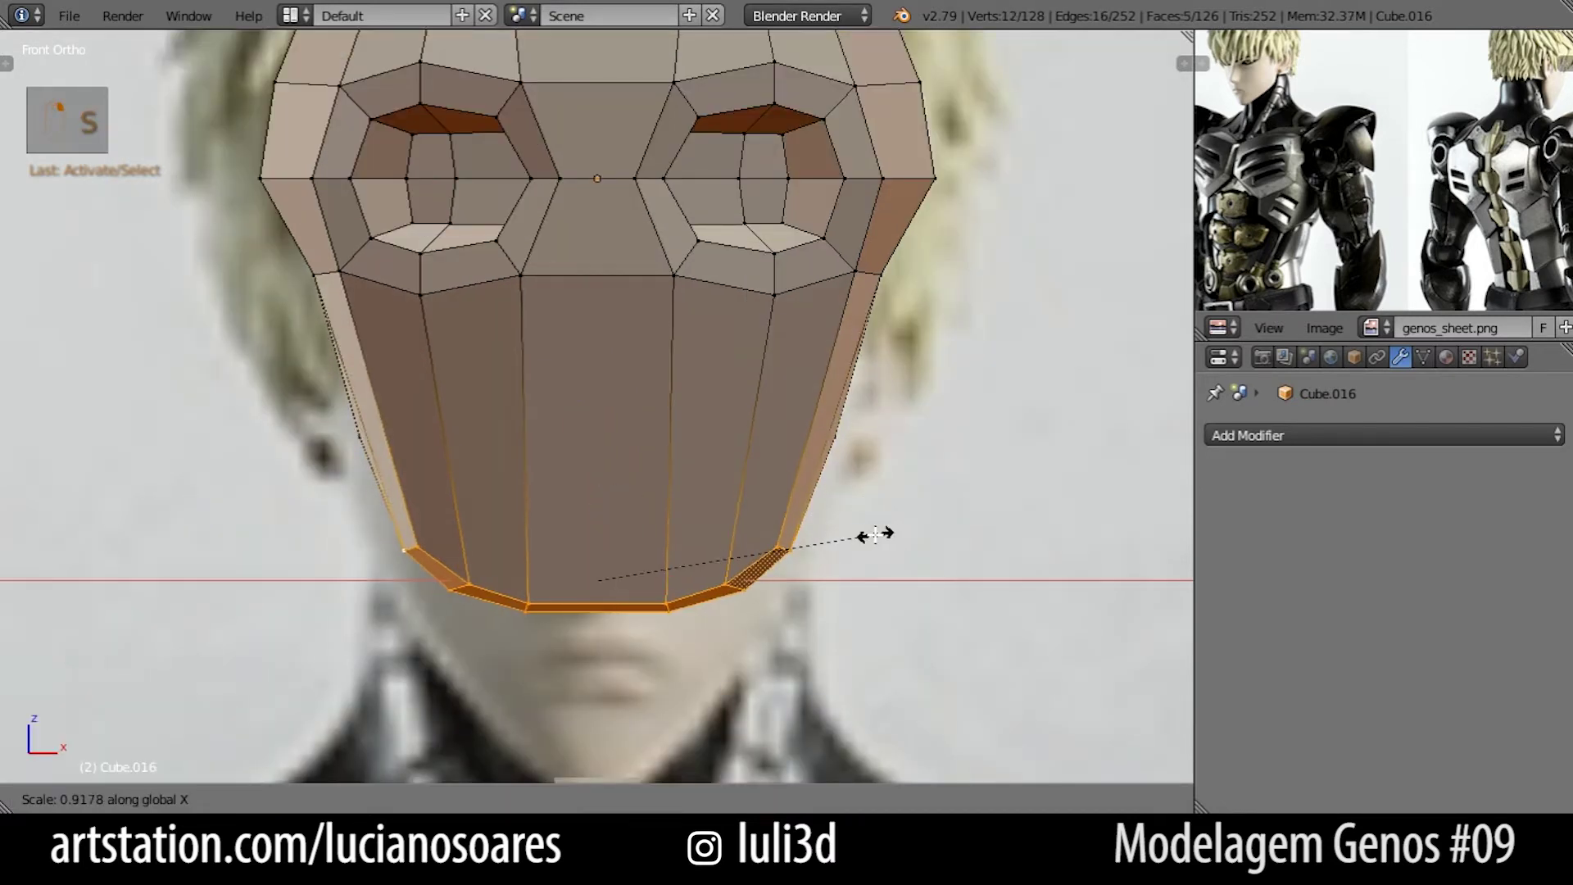
left_click(839, 544)
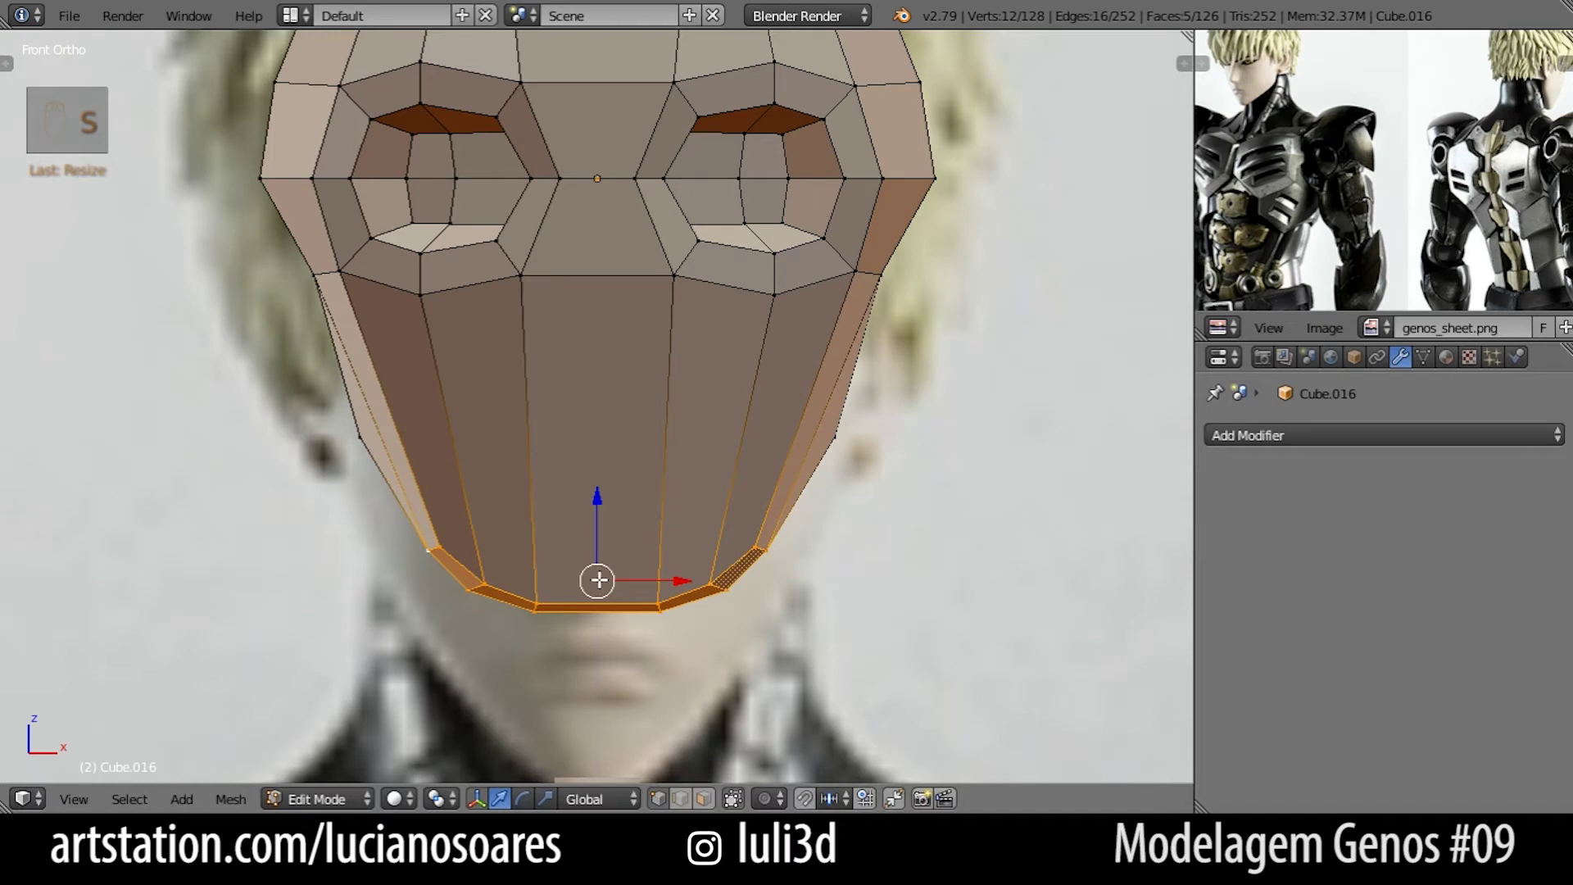
Select the four central chin vertices and scale them slightly narrower along X.
right_click(534, 603)
right_click(534, 611, "shift")
right_click(660, 604, "shift")
right_click(661, 597, "shift")
right_click(660, 611, "shift")
right_click(663, 601, "shift")
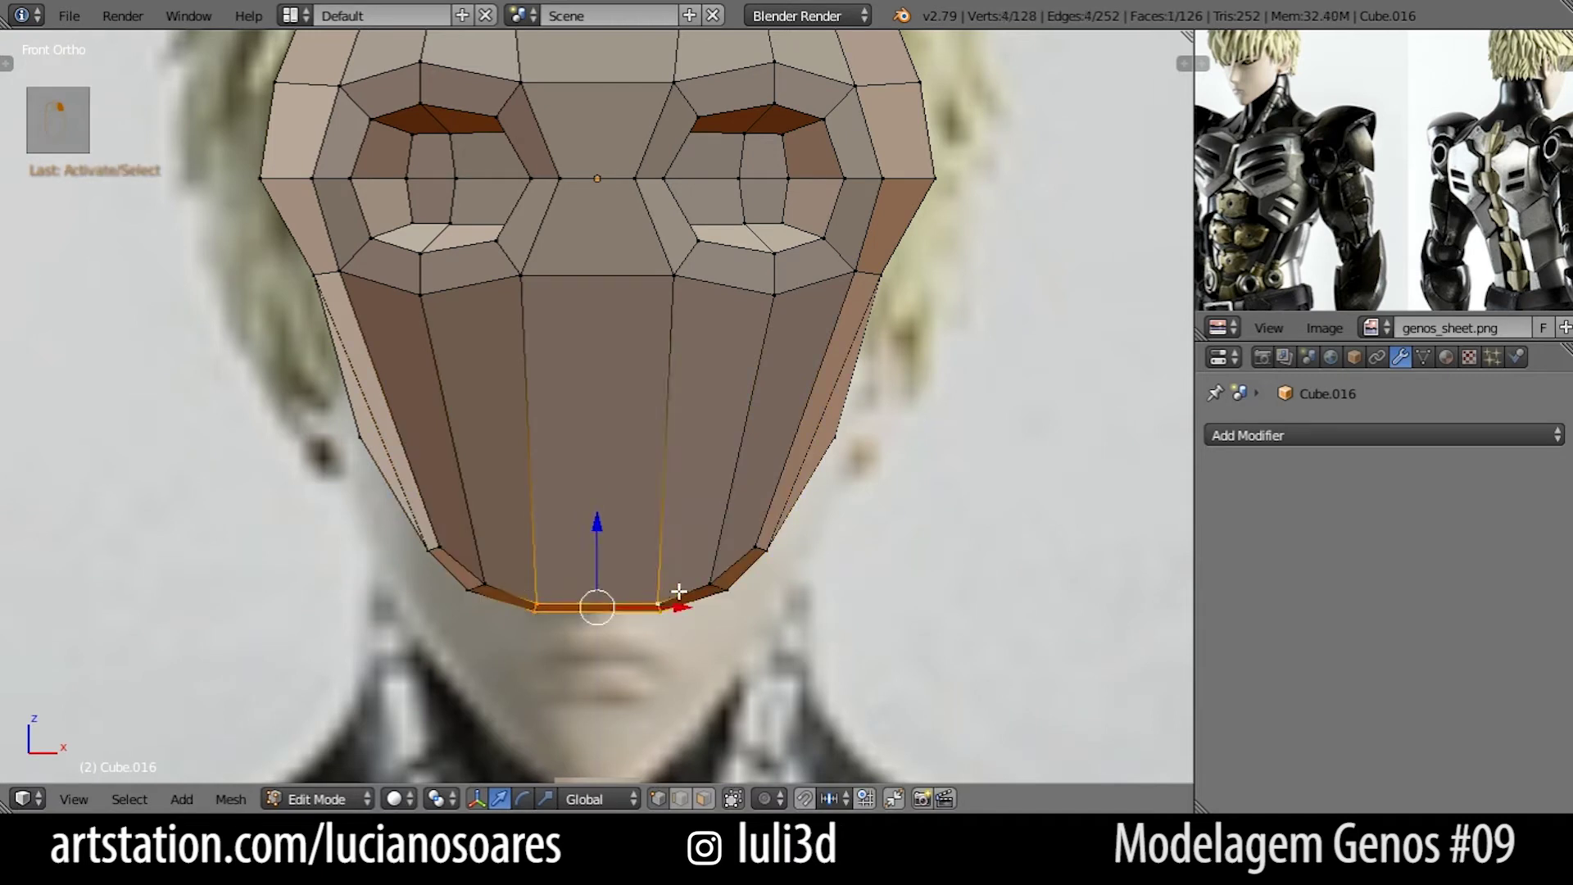
key("s")
key("x")
left_click(732, 590)
Move the four central chin vertices slightly down along Z and scale them taller along Z.
key("g")
key("z")
left_click(734, 595)
key("s")
key("z")
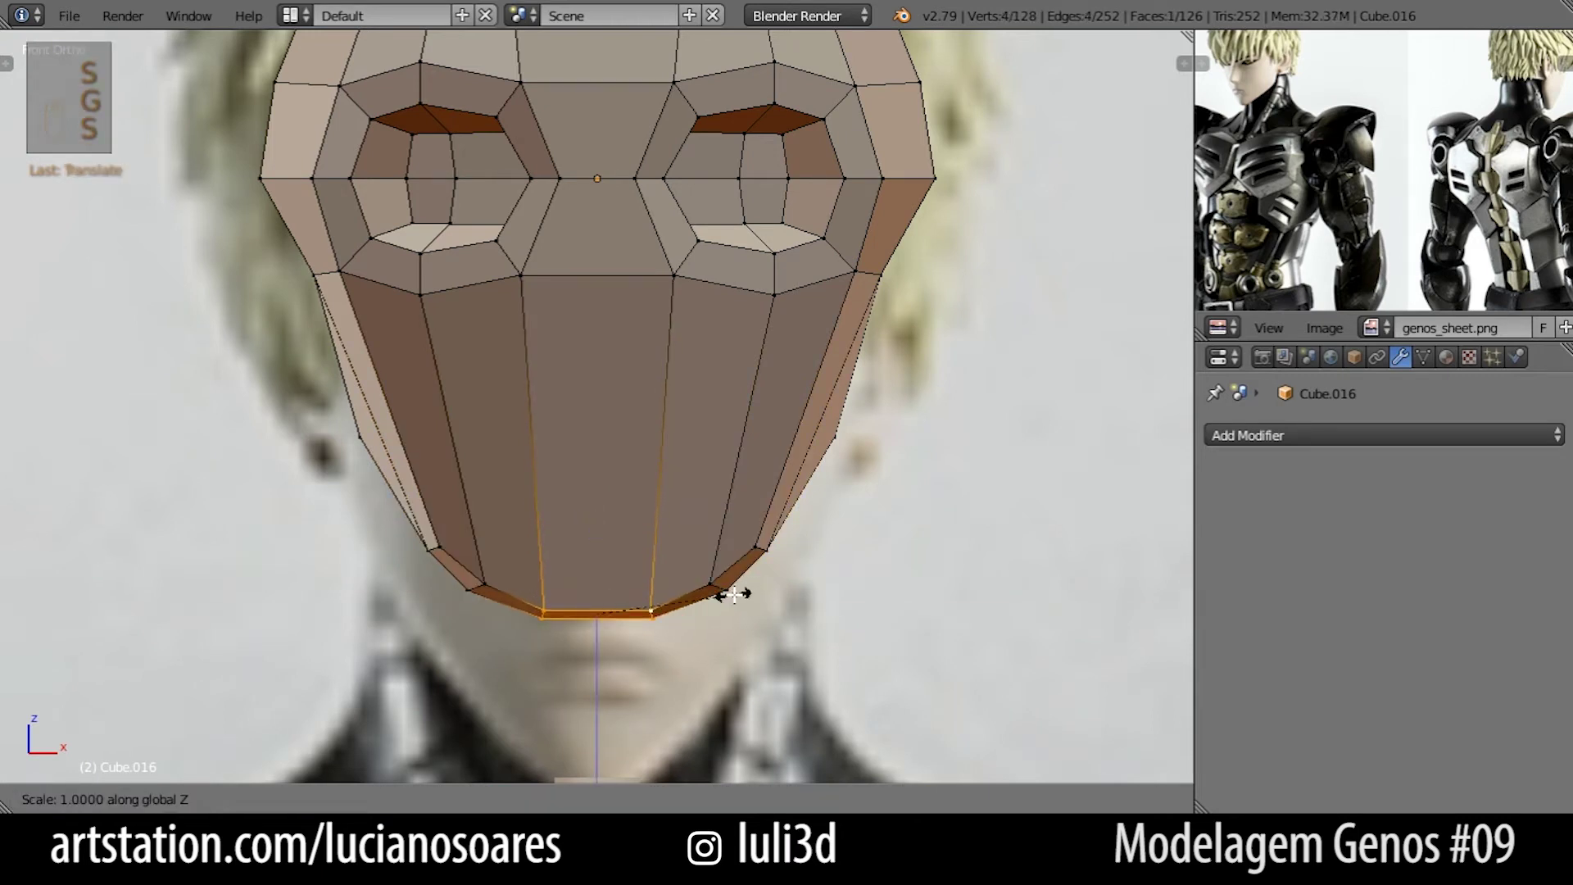
left_click(823, 492)
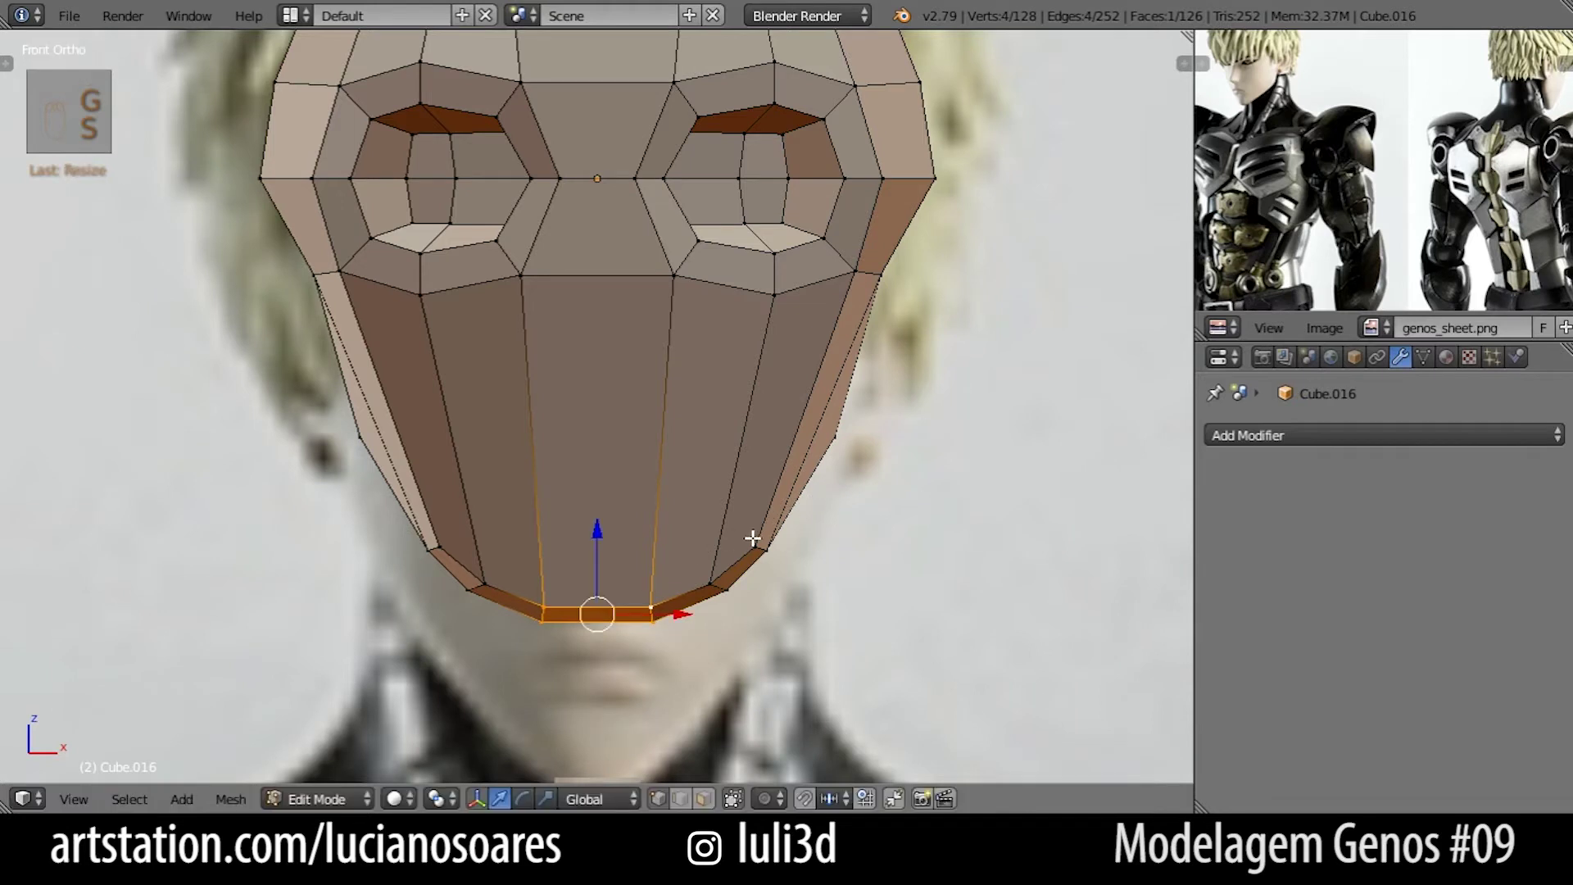
Select the outer cheek vertex on each side above the jaw corners and scale the pair slightly inward.
right_click(836, 446)
right_click(378, 442, "shift")
key("s")
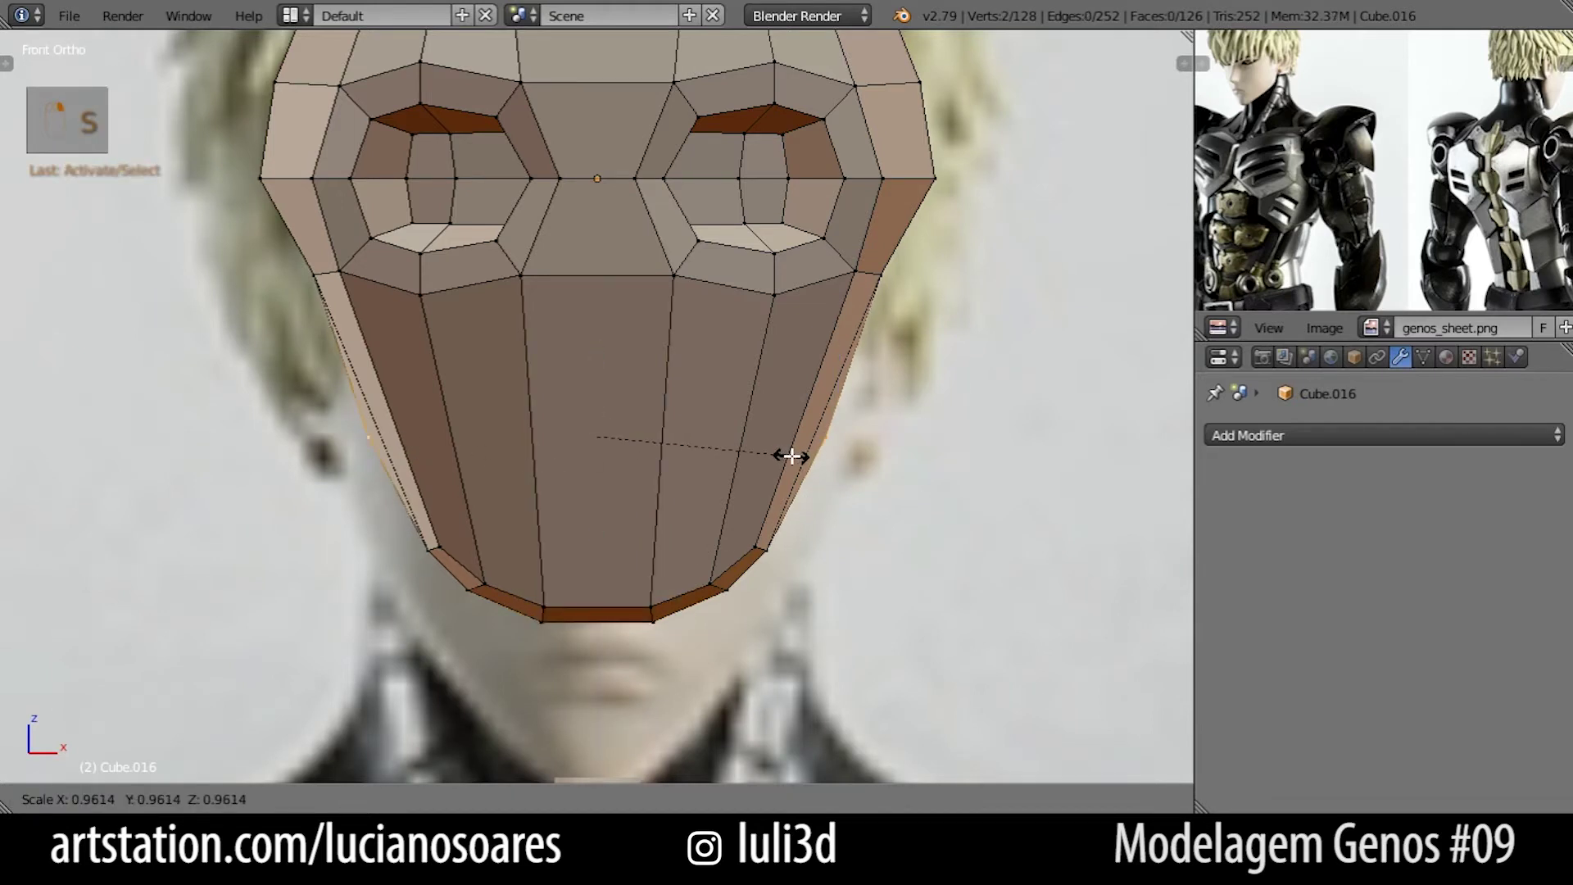
left_click(783, 459)
Select the two central vertices just below eye level and scale them closer together to narrow the nose strip.
scroll(769, 471, "down", 2)
middle_click_drag(770, 533, 772, 589, "shift")
scroll(770, 586, "down", 1)
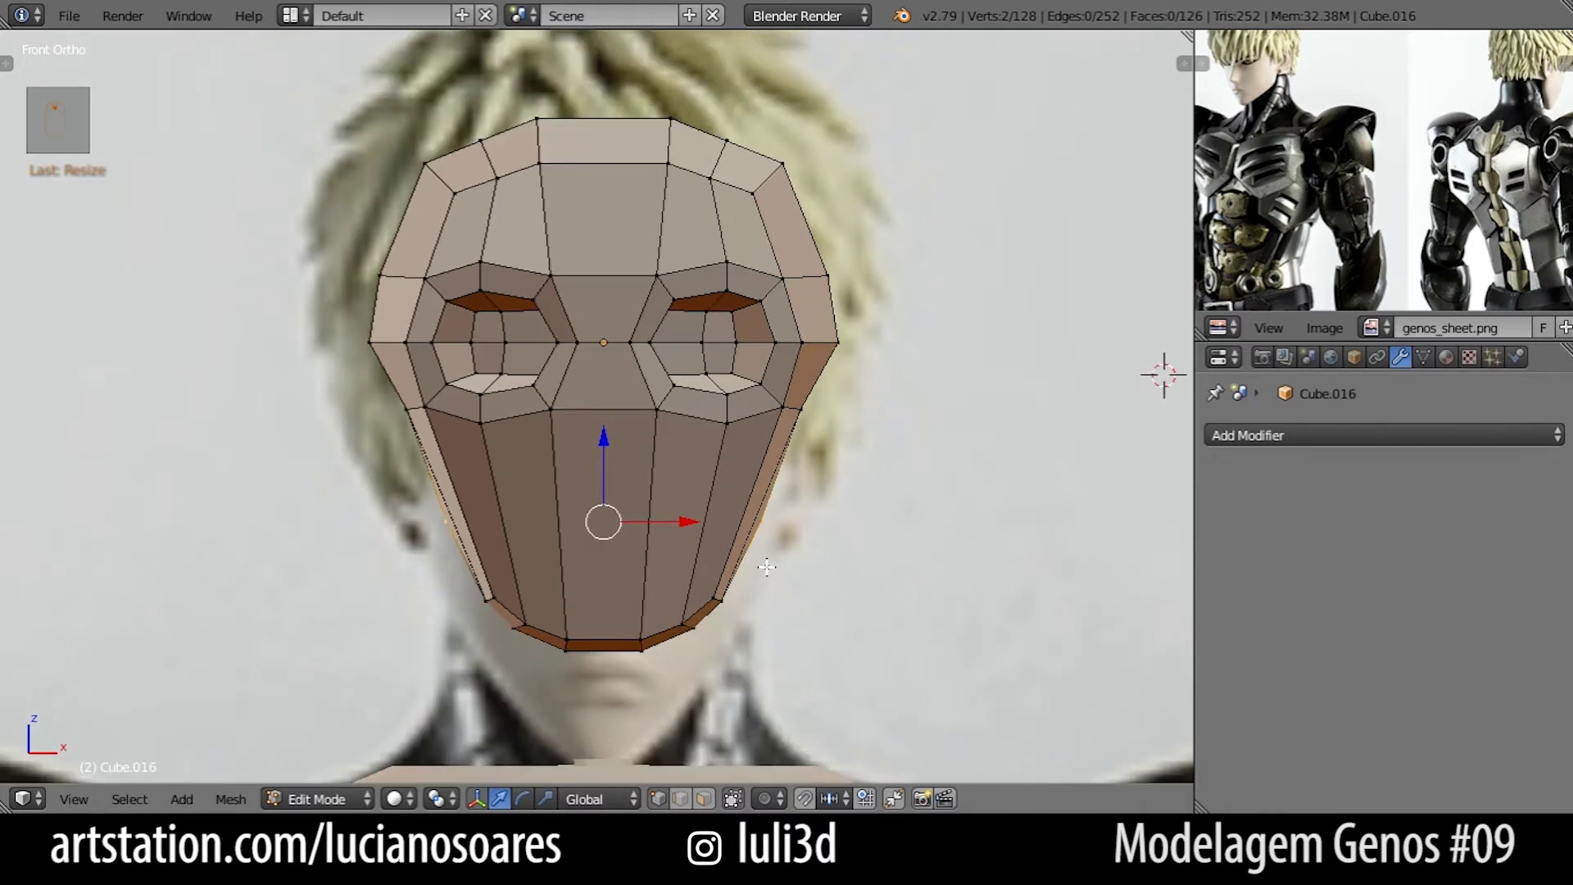
key("alt+Tab")
key("alt+Tab")
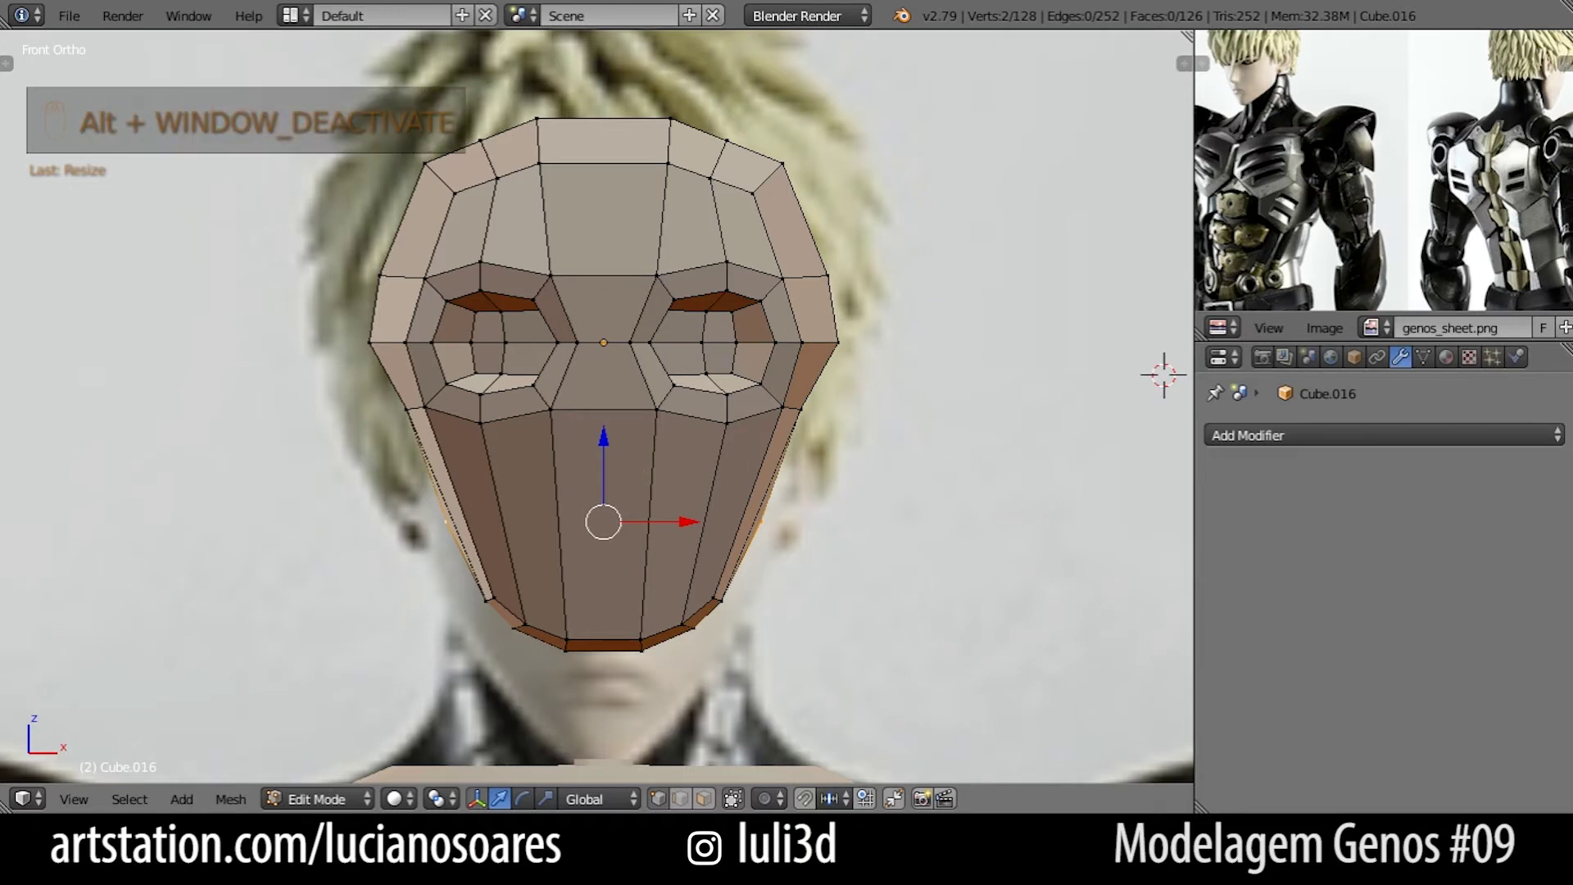
right_click(565, 408)
right_click(644, 408, "shift")
key("s")
left_click(677, 408)
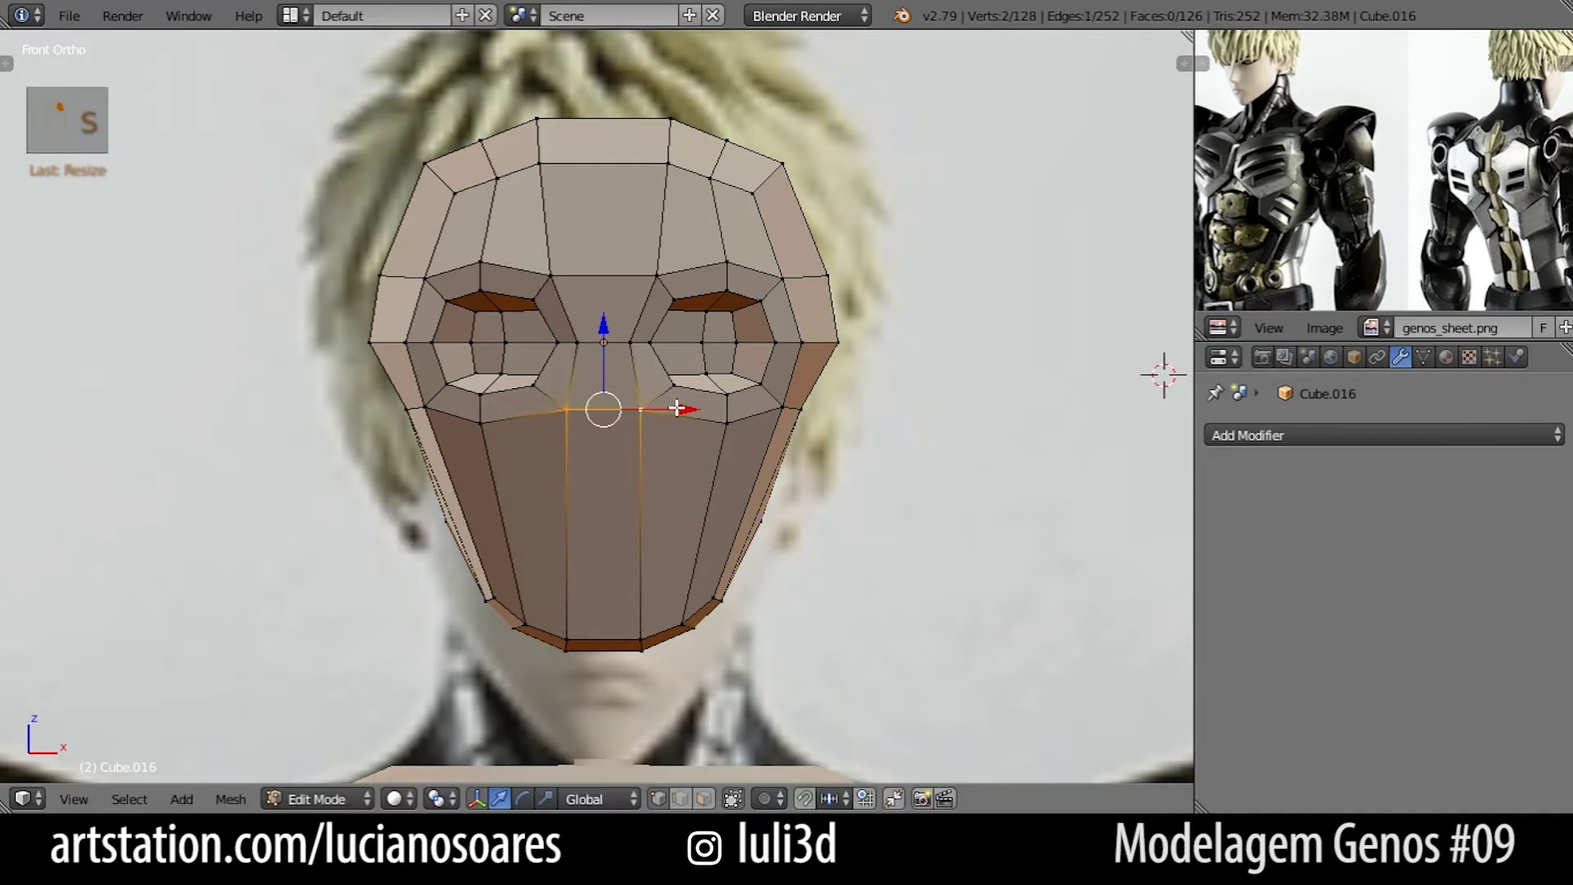
Try to narrow the forehead strip by scaling its six central vertices along X to about 0.76.
right_click(565, 283)
right_click(643, 268, "shift")
right_click(653, 162, "shift")
right_click(555, 148, "shift")
right_click(536, 119, "shift")
right_click(670, 119, "shift")
key("s")
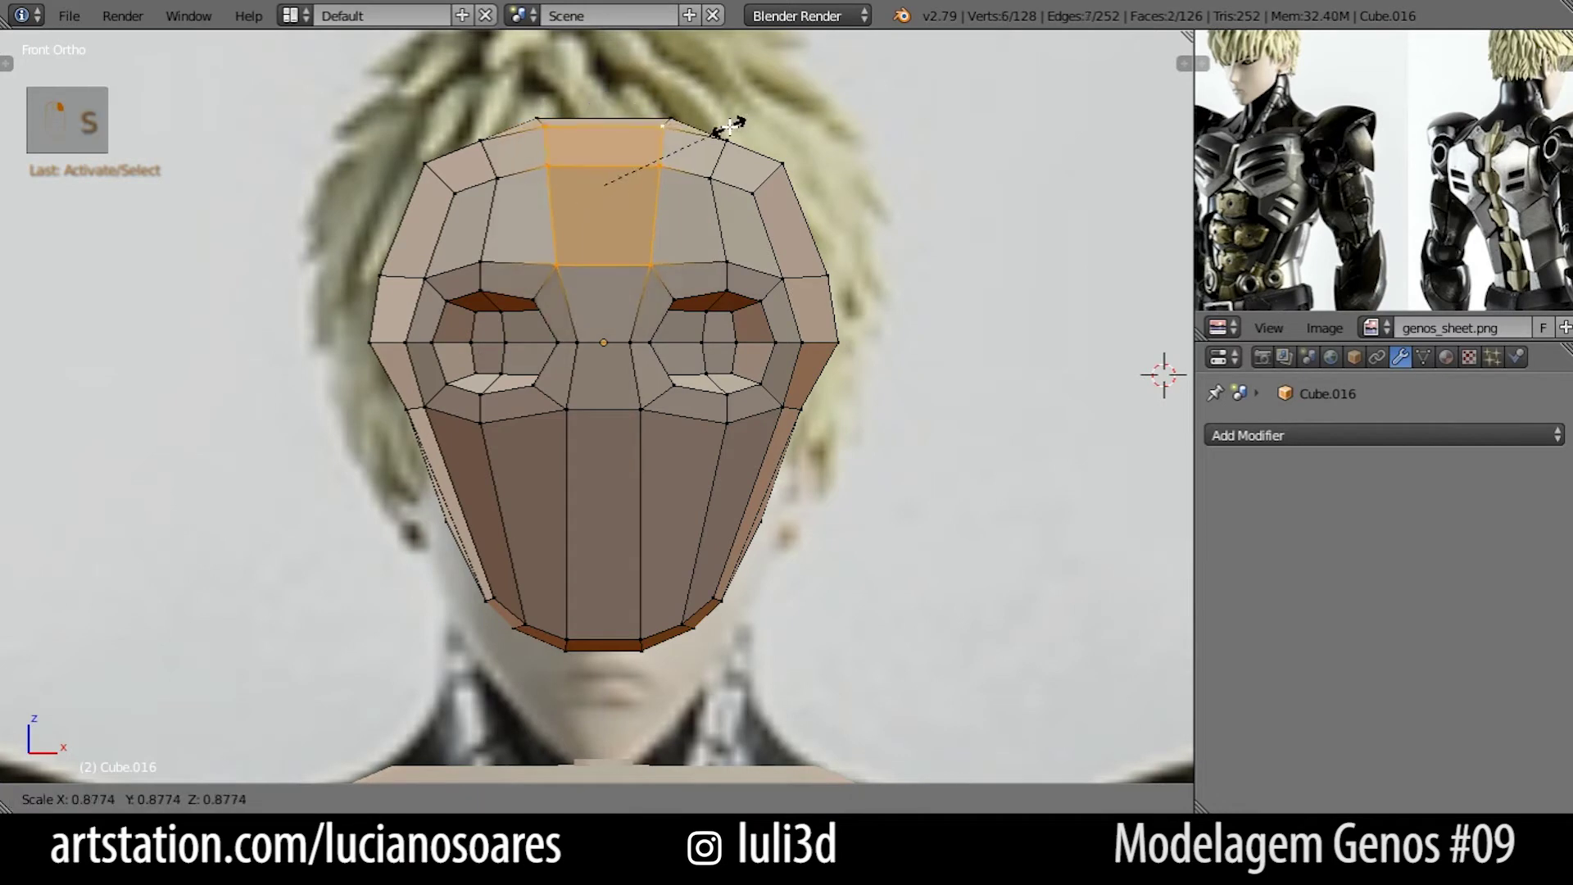
key("x")
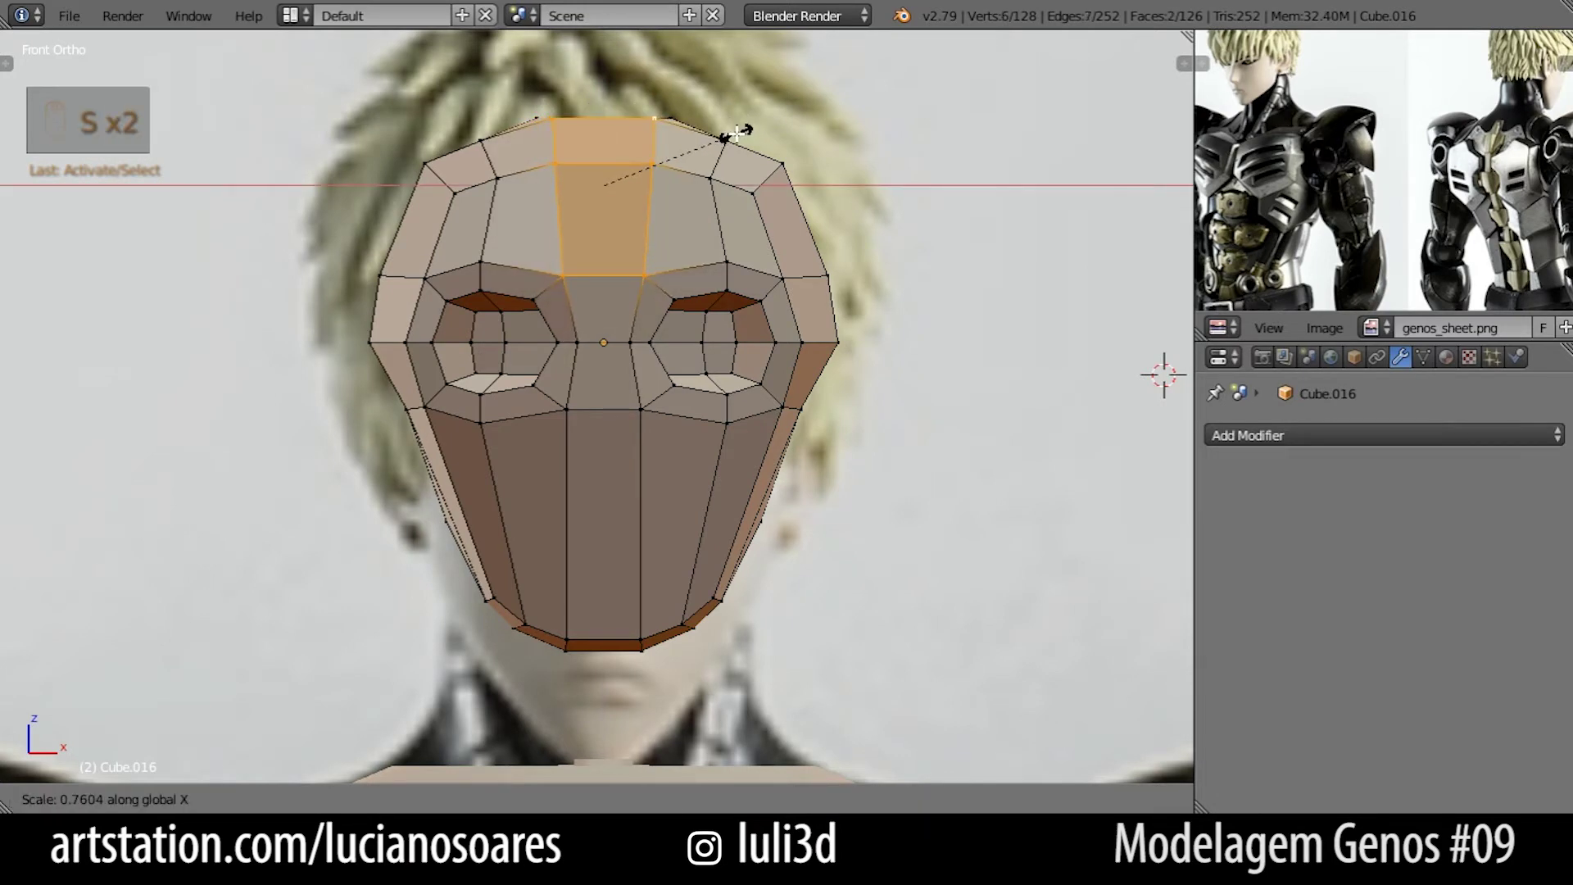
left_click(737, 133)
Undo the scaling of the central forehead vertices and the last selections.
mouse_move(770, 256)
middle_mouse_down()
mouse_move(468, 319)
mouse_move(802, 258)
middle_mouse_up()
key("ctrl+z")
key("ctrl+z")
key("ctrl+z")
key("ctrl+z")
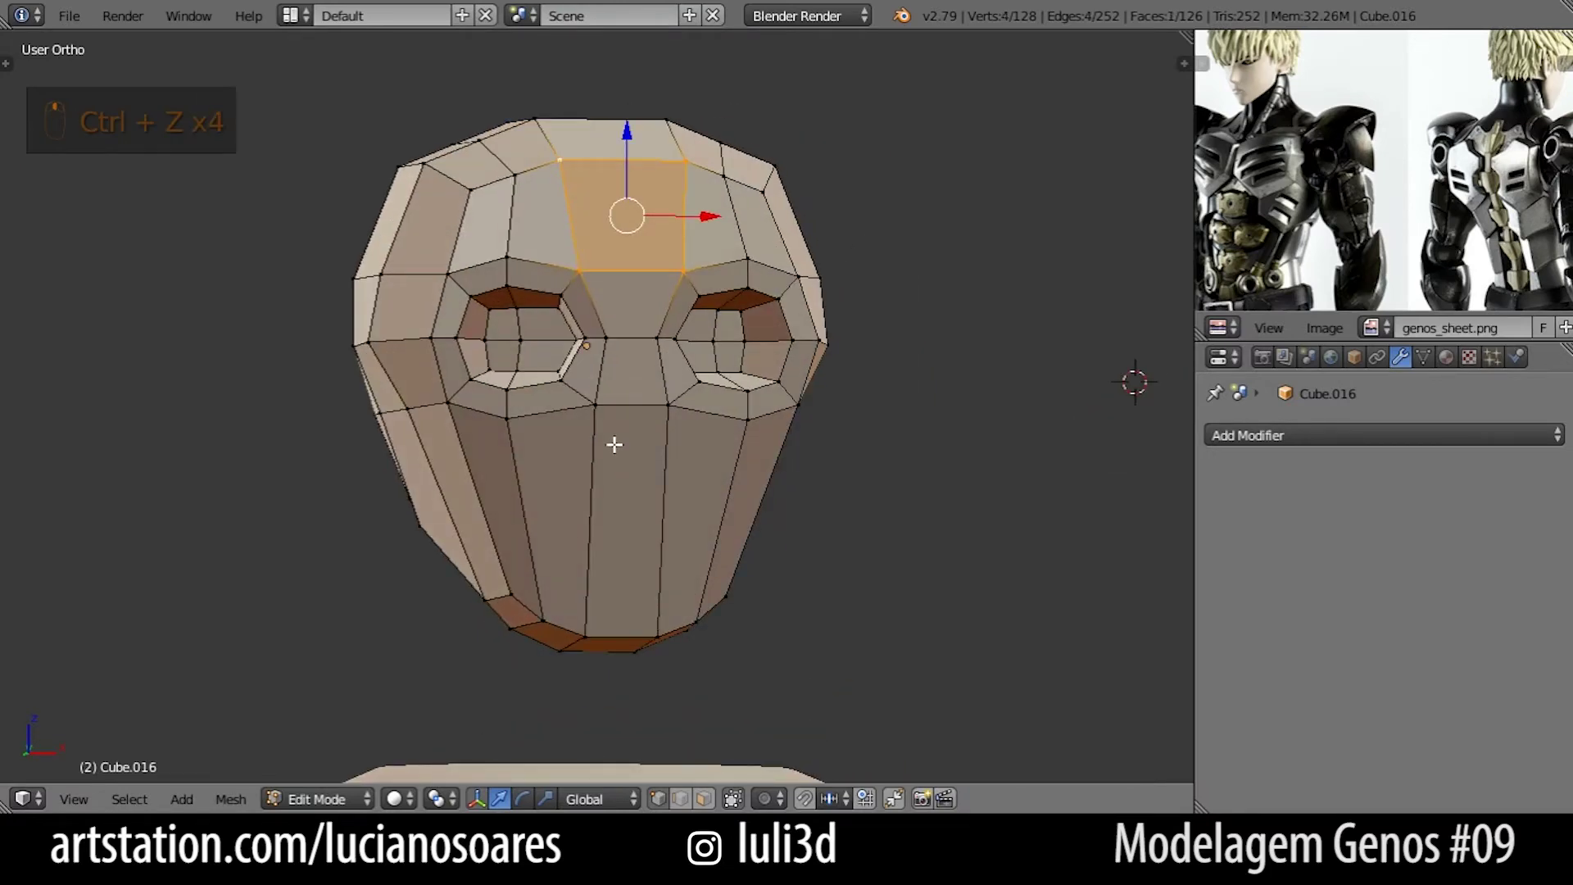
Select the central vertical face loop around the whole head and scale it narrower along X to about 0.75.
key("KP_1")
right_click(635, 507, "alt")
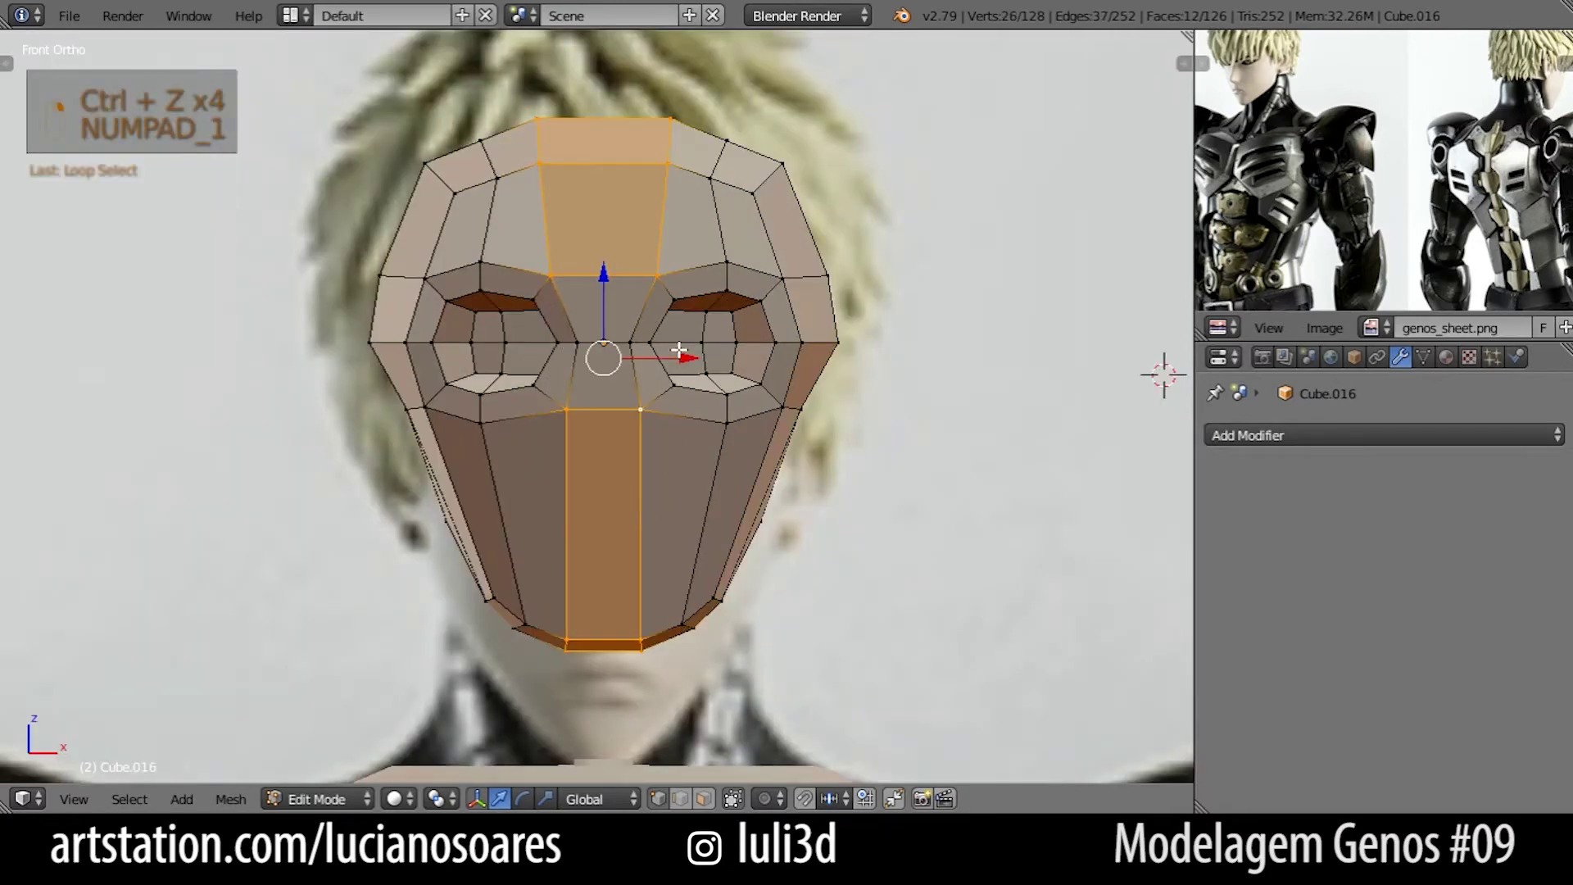
key("z")
middle_click_drag(833, 402, 393, 459)
key("KP_1")
key("z")
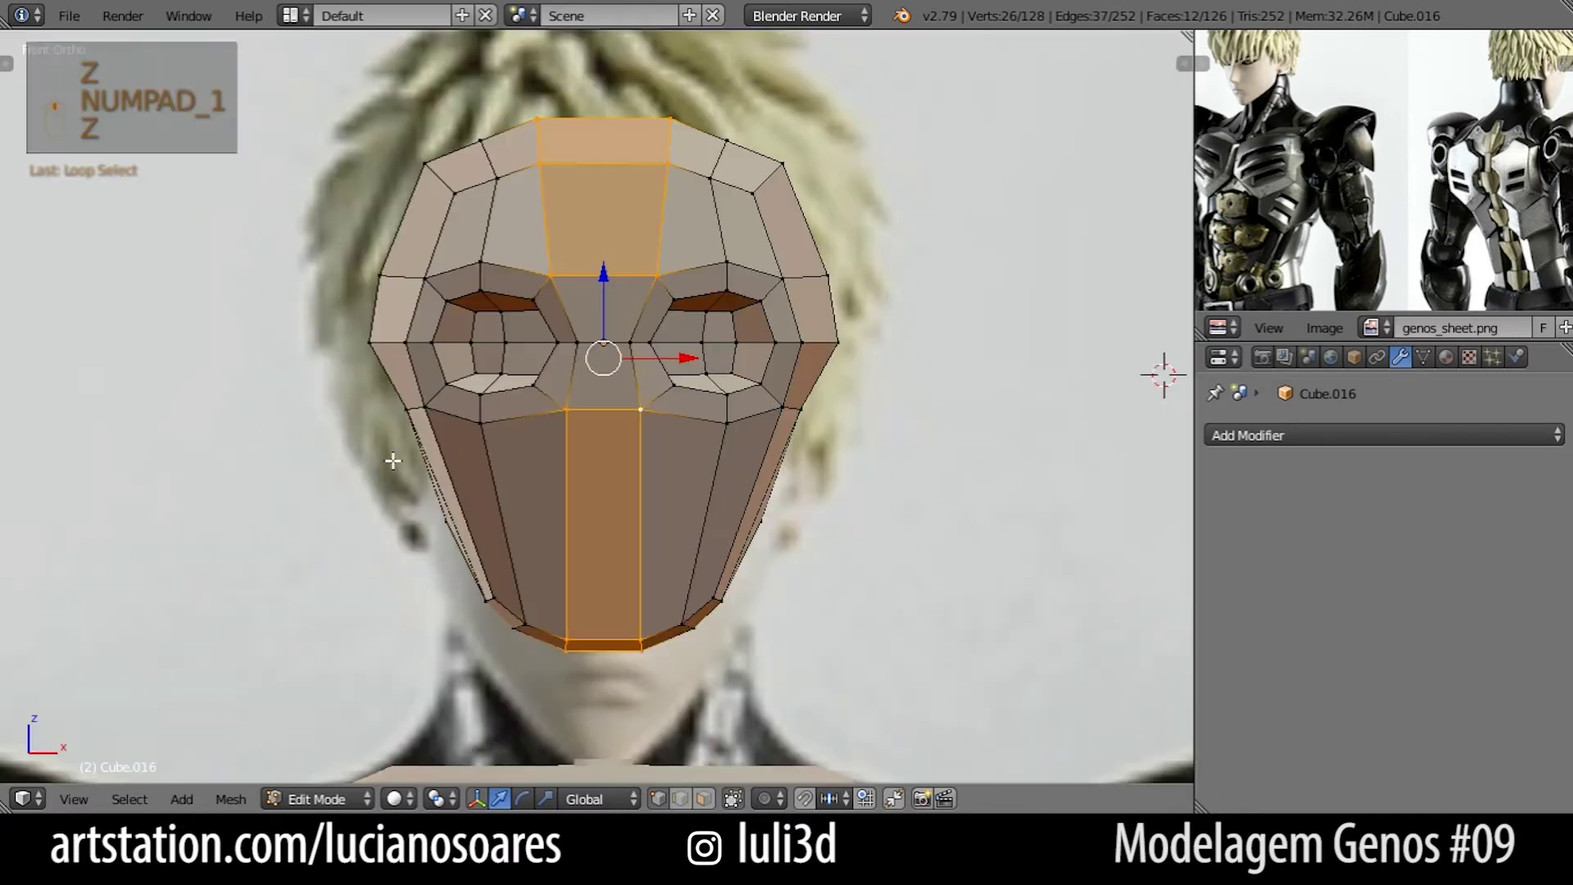
key("s")
key("x")
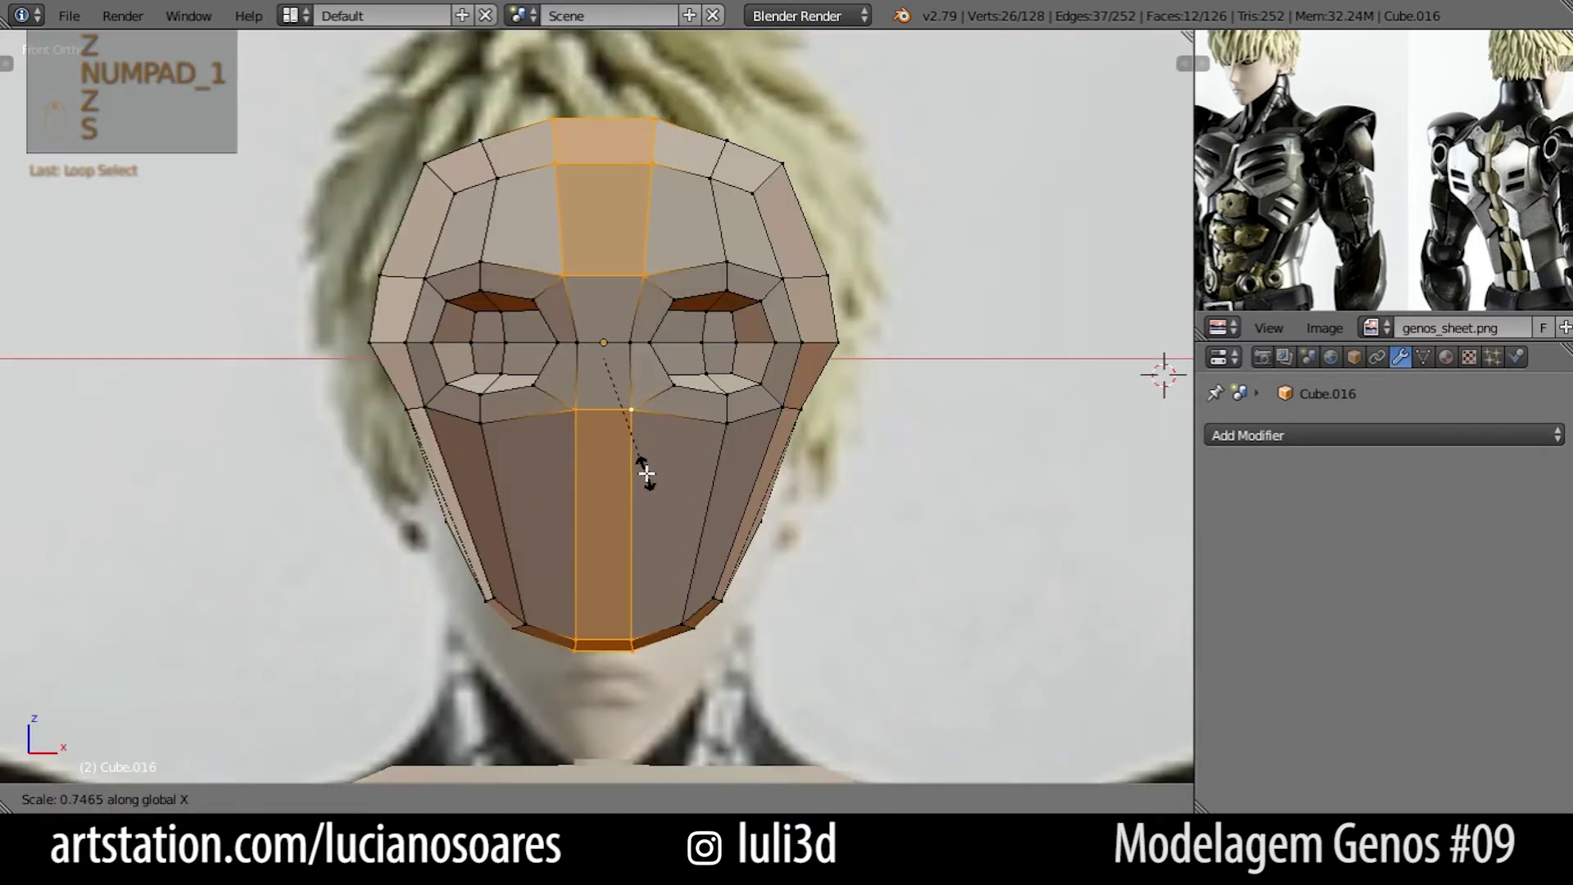
left_click(643, 473)
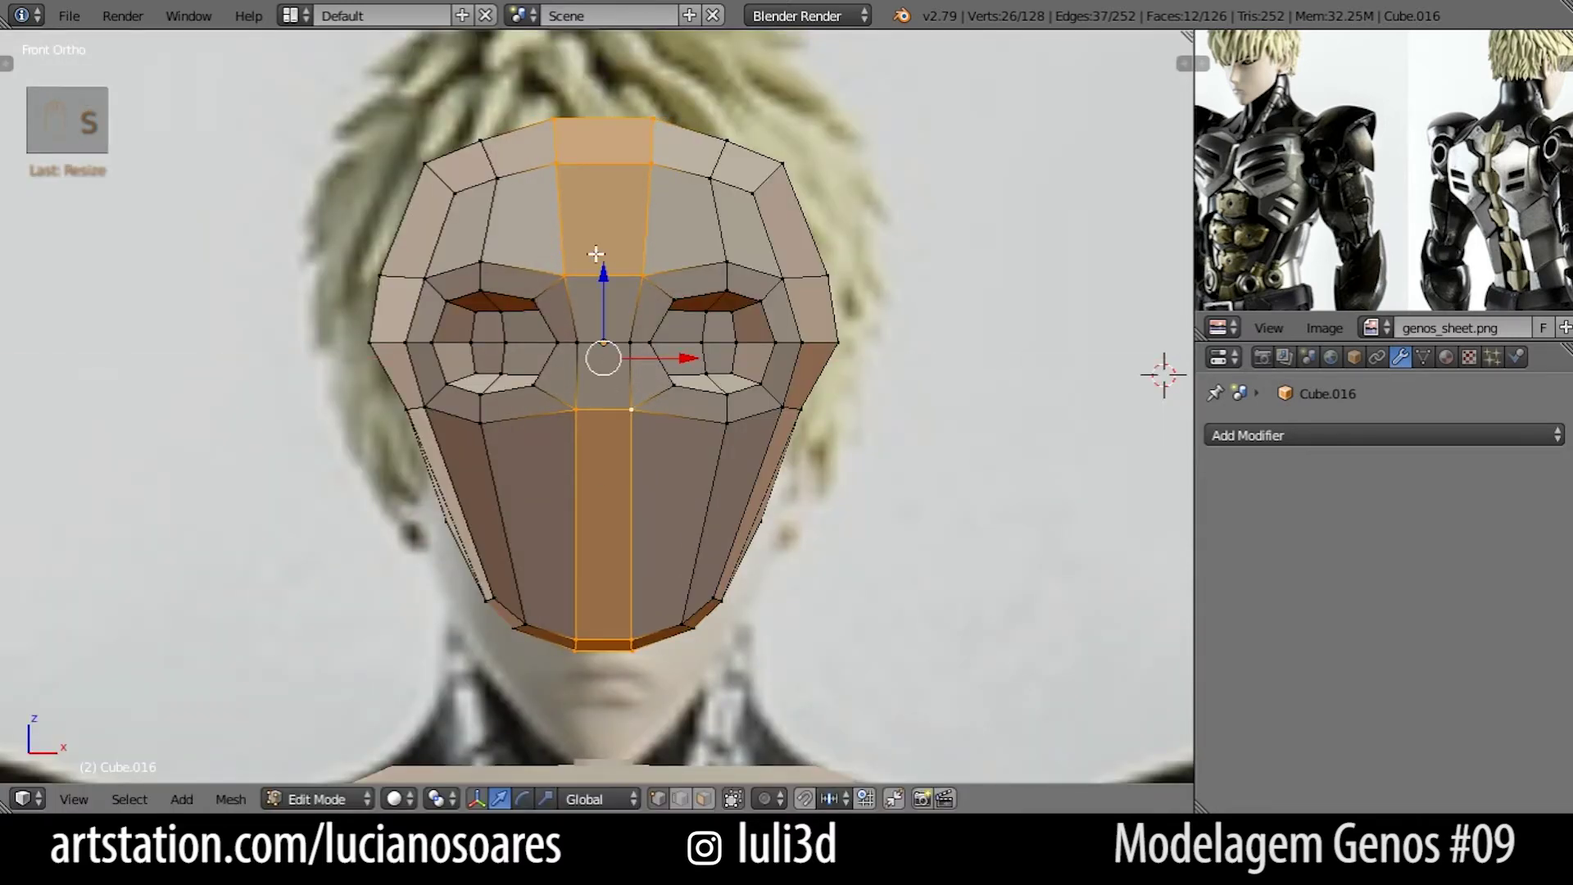
Select the central vertices at the top of the head through the mesh and move them up to raise the crown.
scroll(649, 357, "up", 1)
scroll(649, 358, "down", 1)
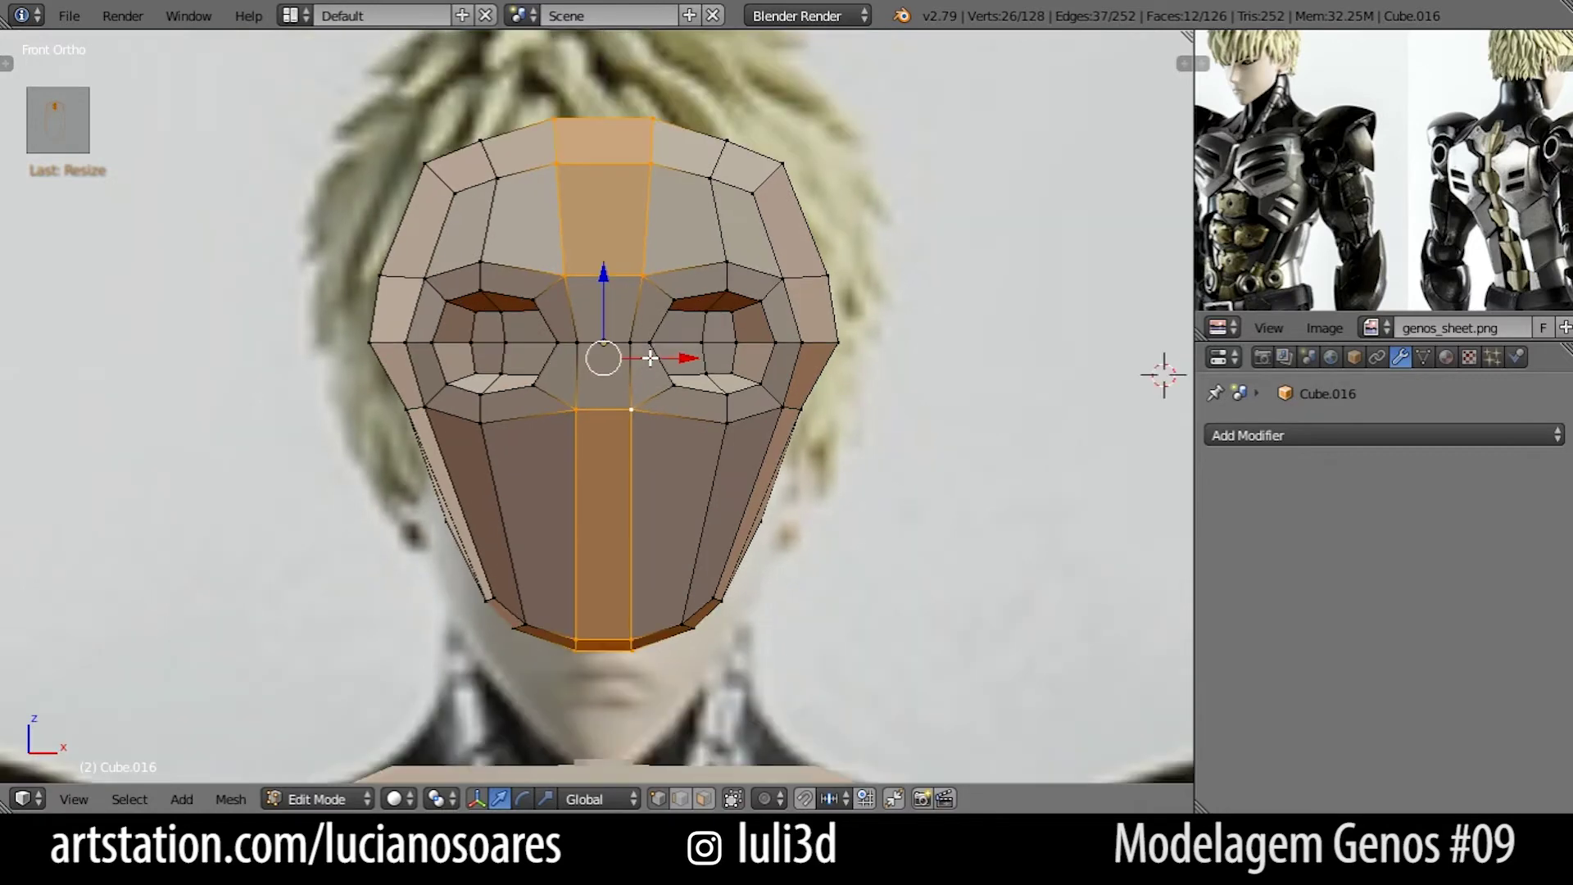
key("alt+Tab")
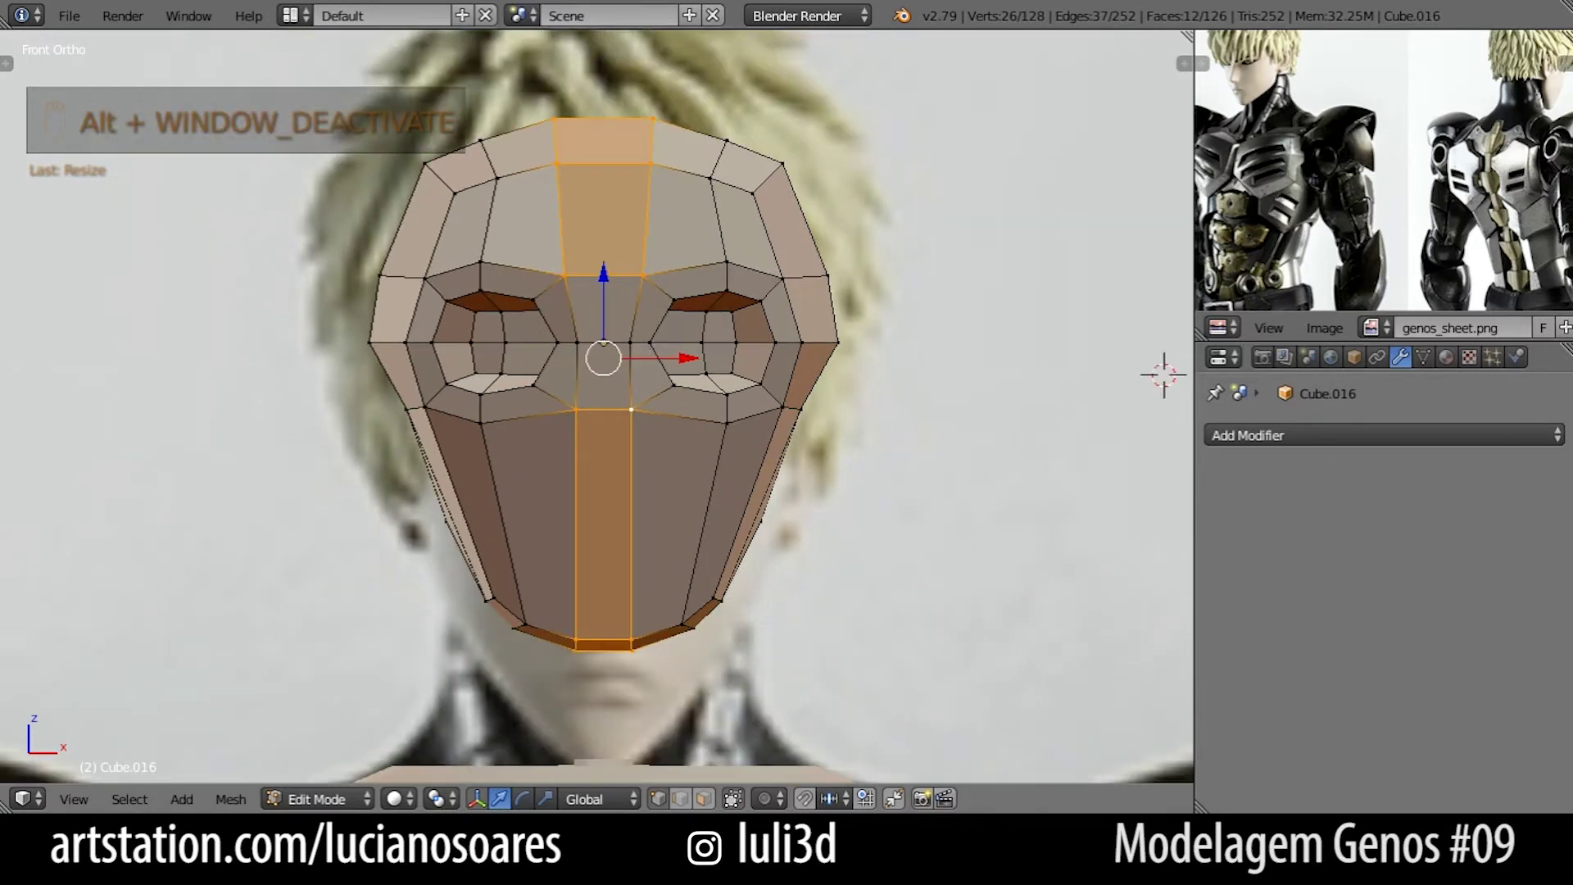
middle_click_drag(655, 262, 667, 319, "shift")
key("z")
right_click(511, 233)
key("c")
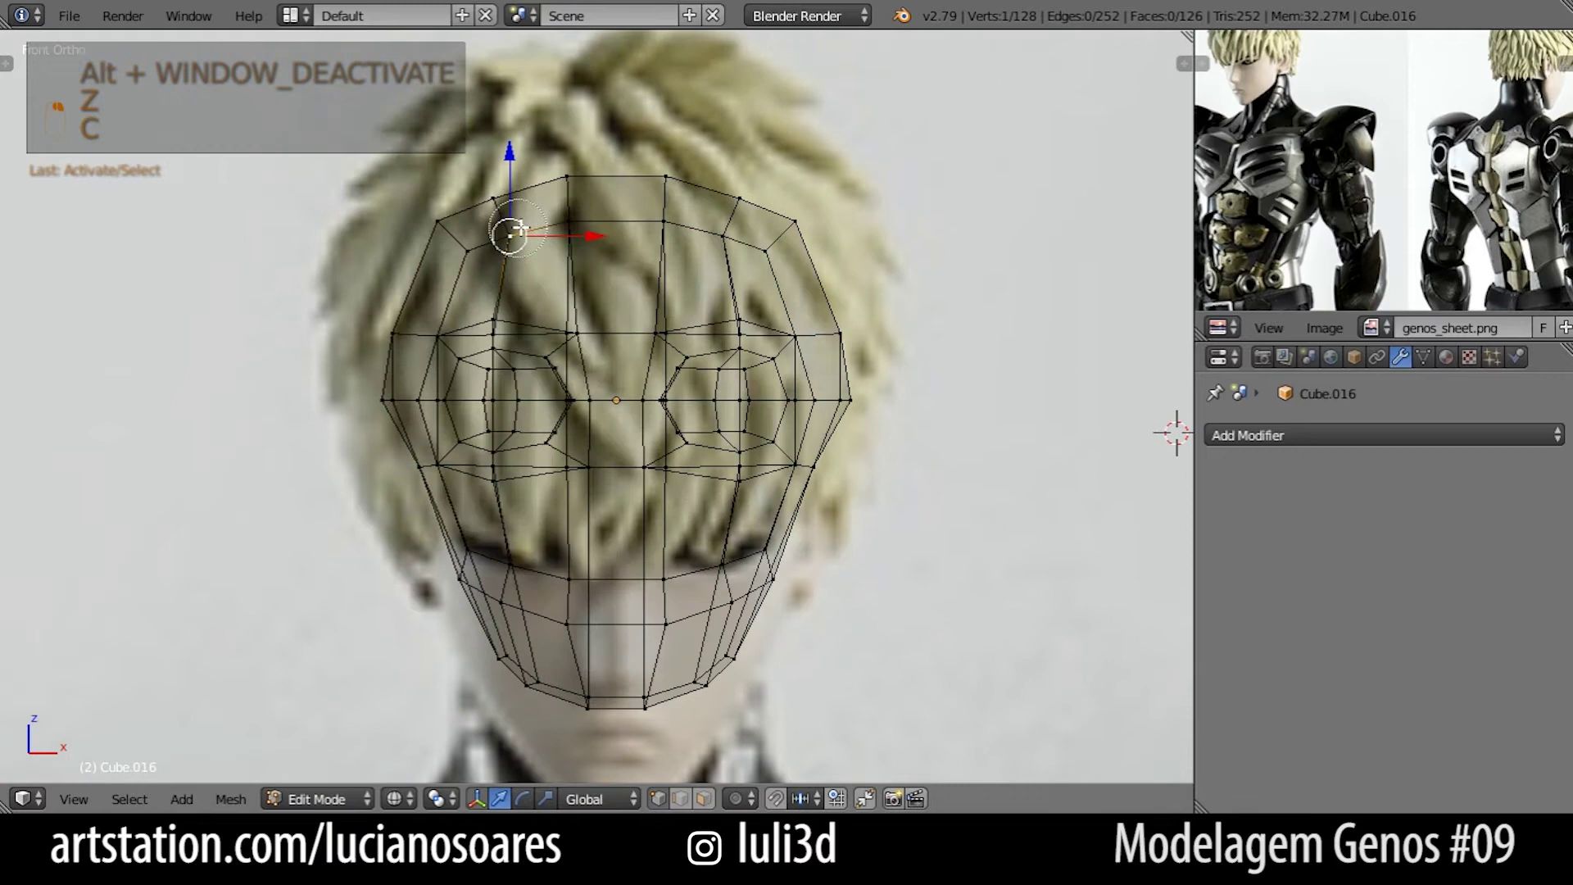
mouse_move(528, 213)
left_mouse_down()
mouse_move(636, 189)
mouse_move(696, 196)
left_mouse_up()
key("z")
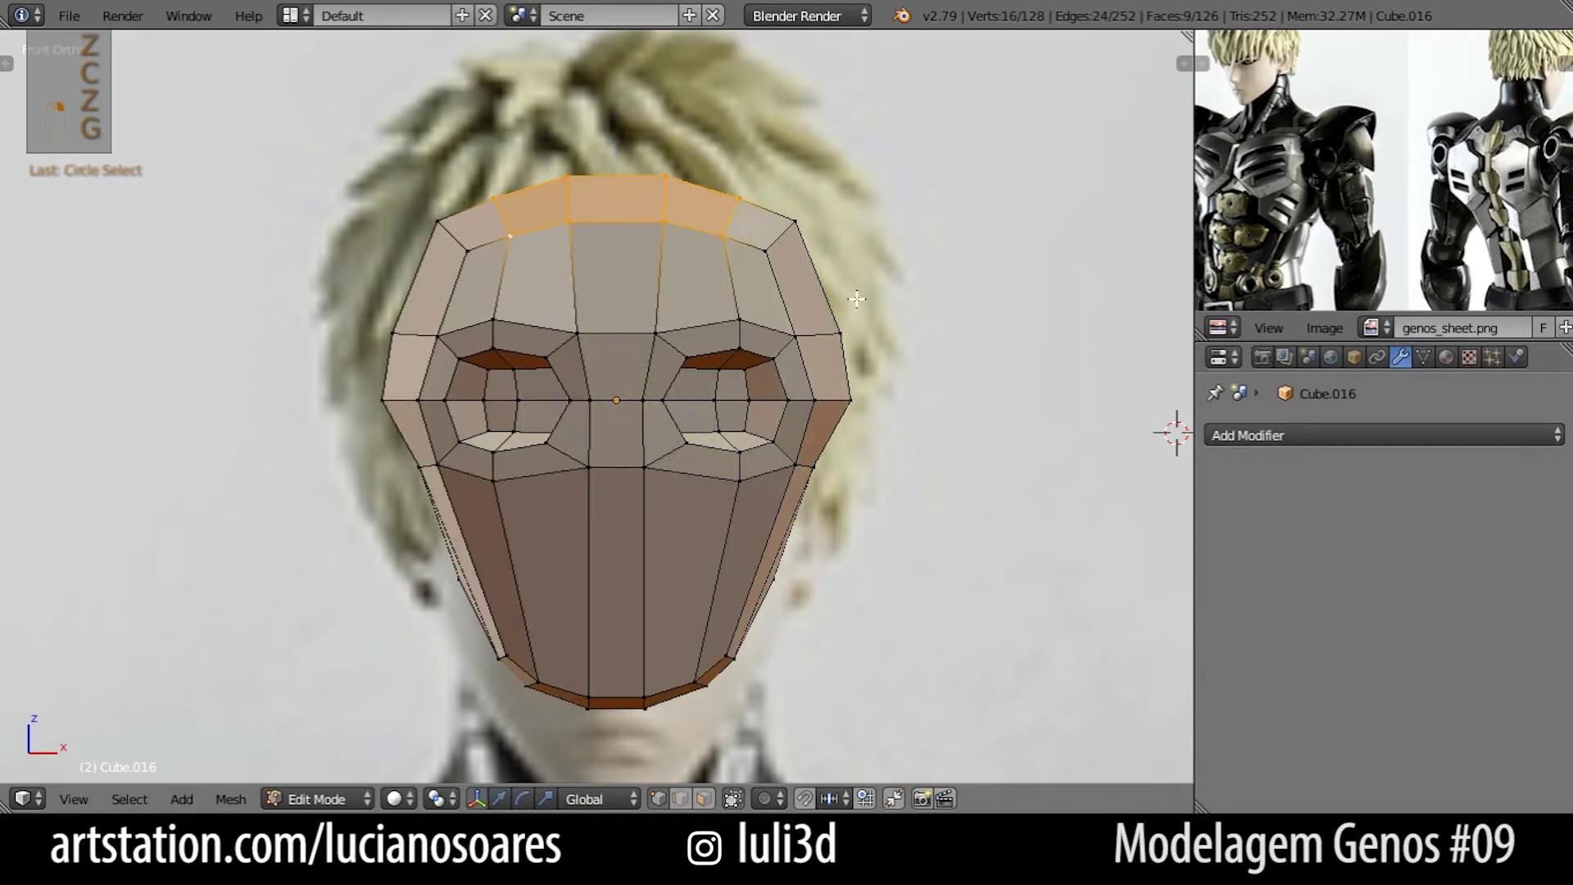
key("g")
left_click(857, 279)
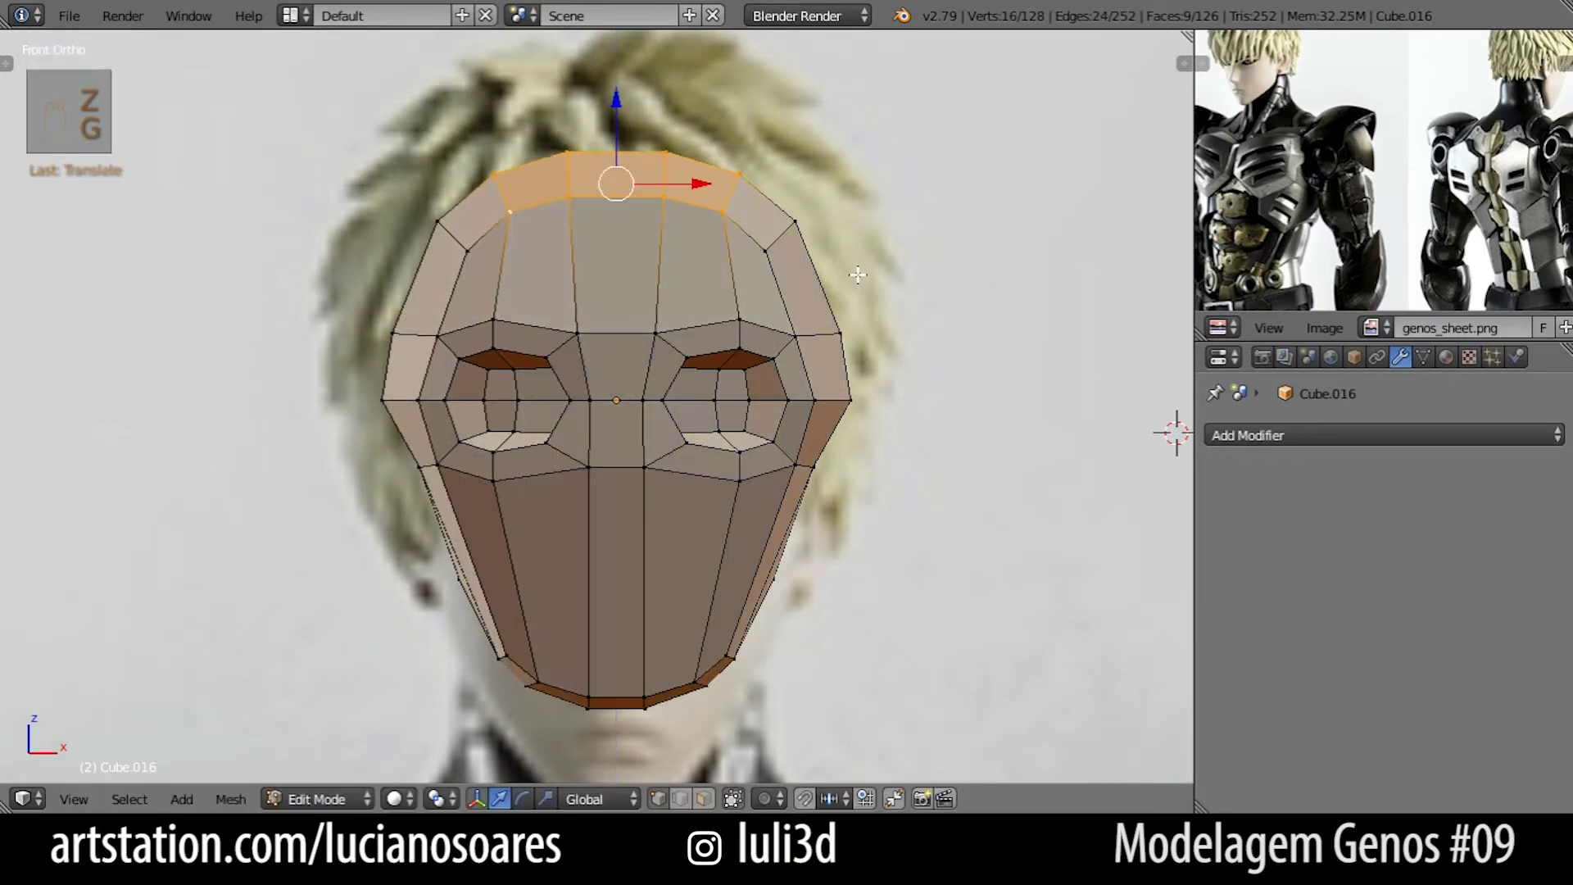
Add the upper corner vertices on both sides to the crown selection and move the whole group slightly up along Z.
key("z")
key("c")
mouse_move(764, 220)
left_mouse_down()
mouse_move(568, 196)
mouse_move(471, 215)
left_mouse_up()
right_click(471, 215)
key("z")
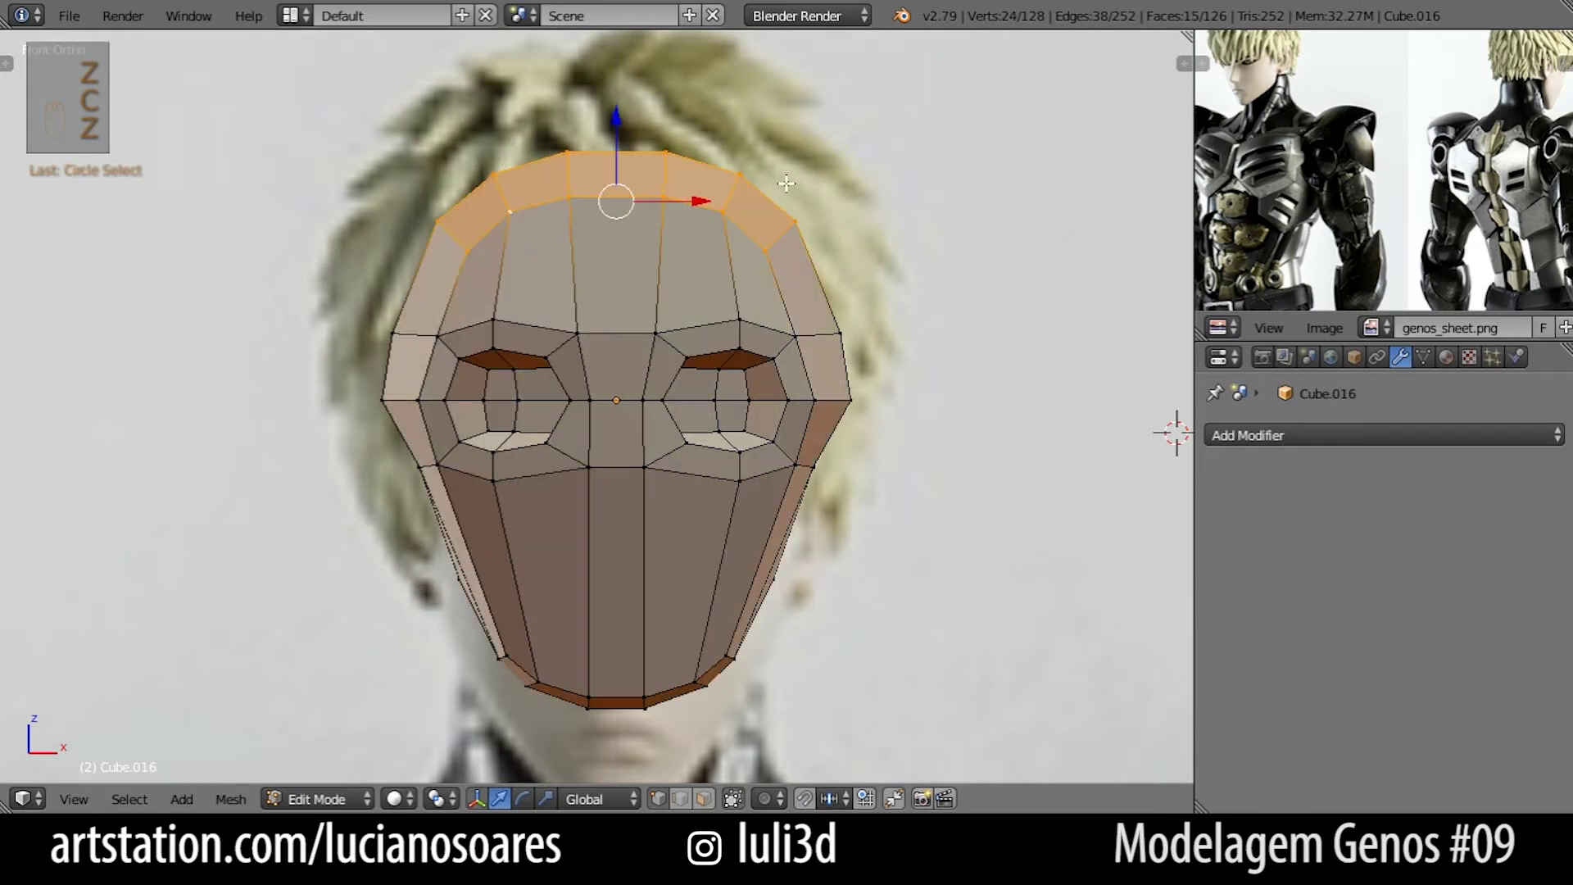
key("g")
key("z")
left_click(803, 175)
Scale the selected crown vertices slightly wider along X to about 1.05.
key("s")
key("x")
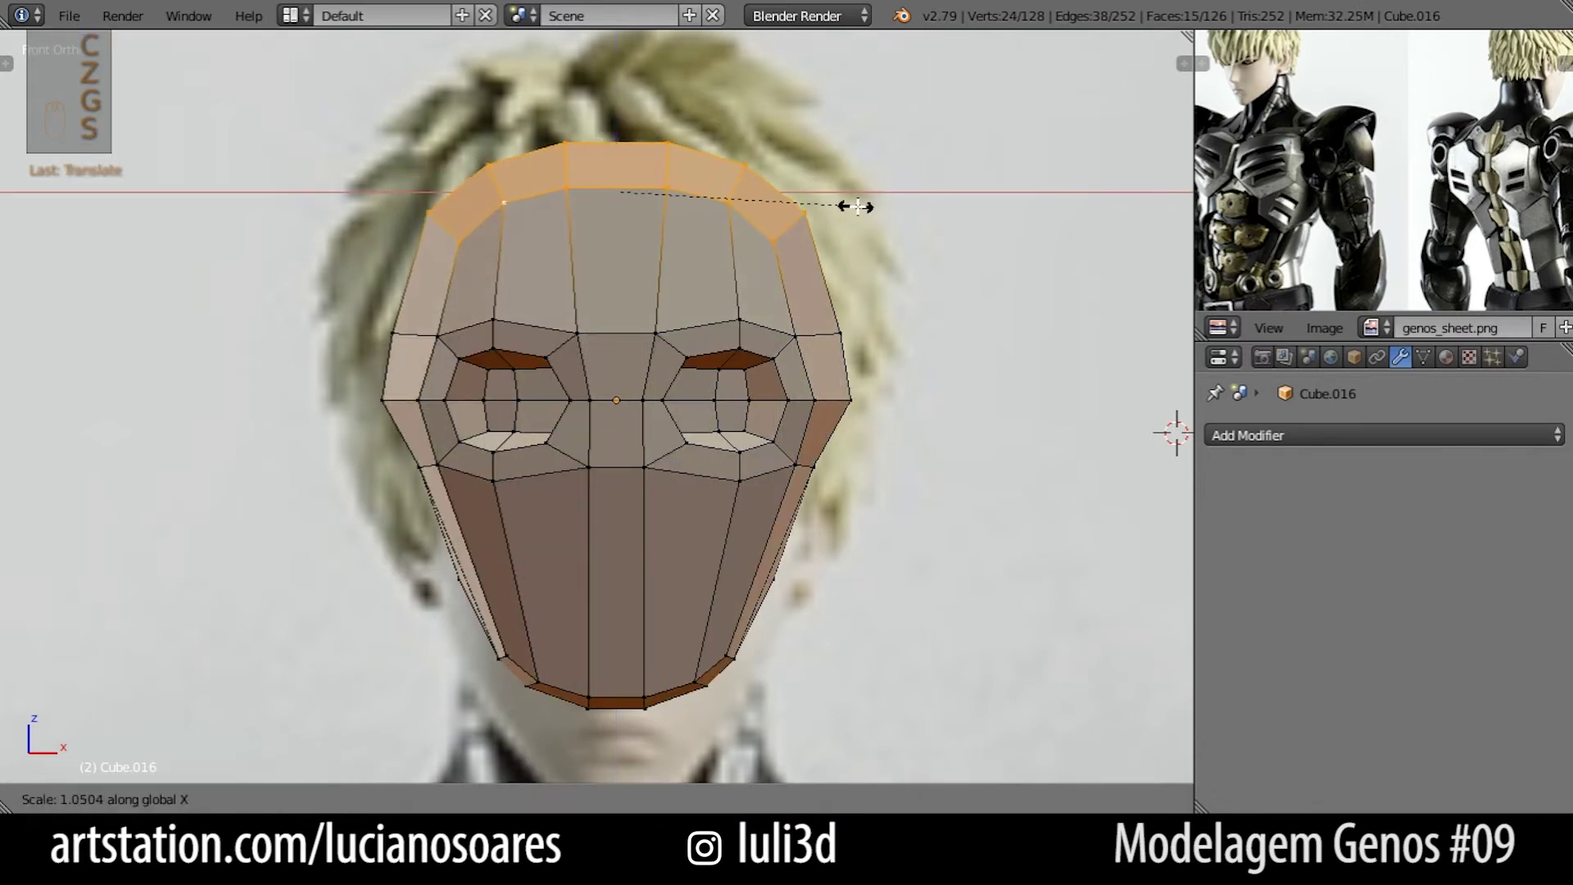
left_click(862, 206)
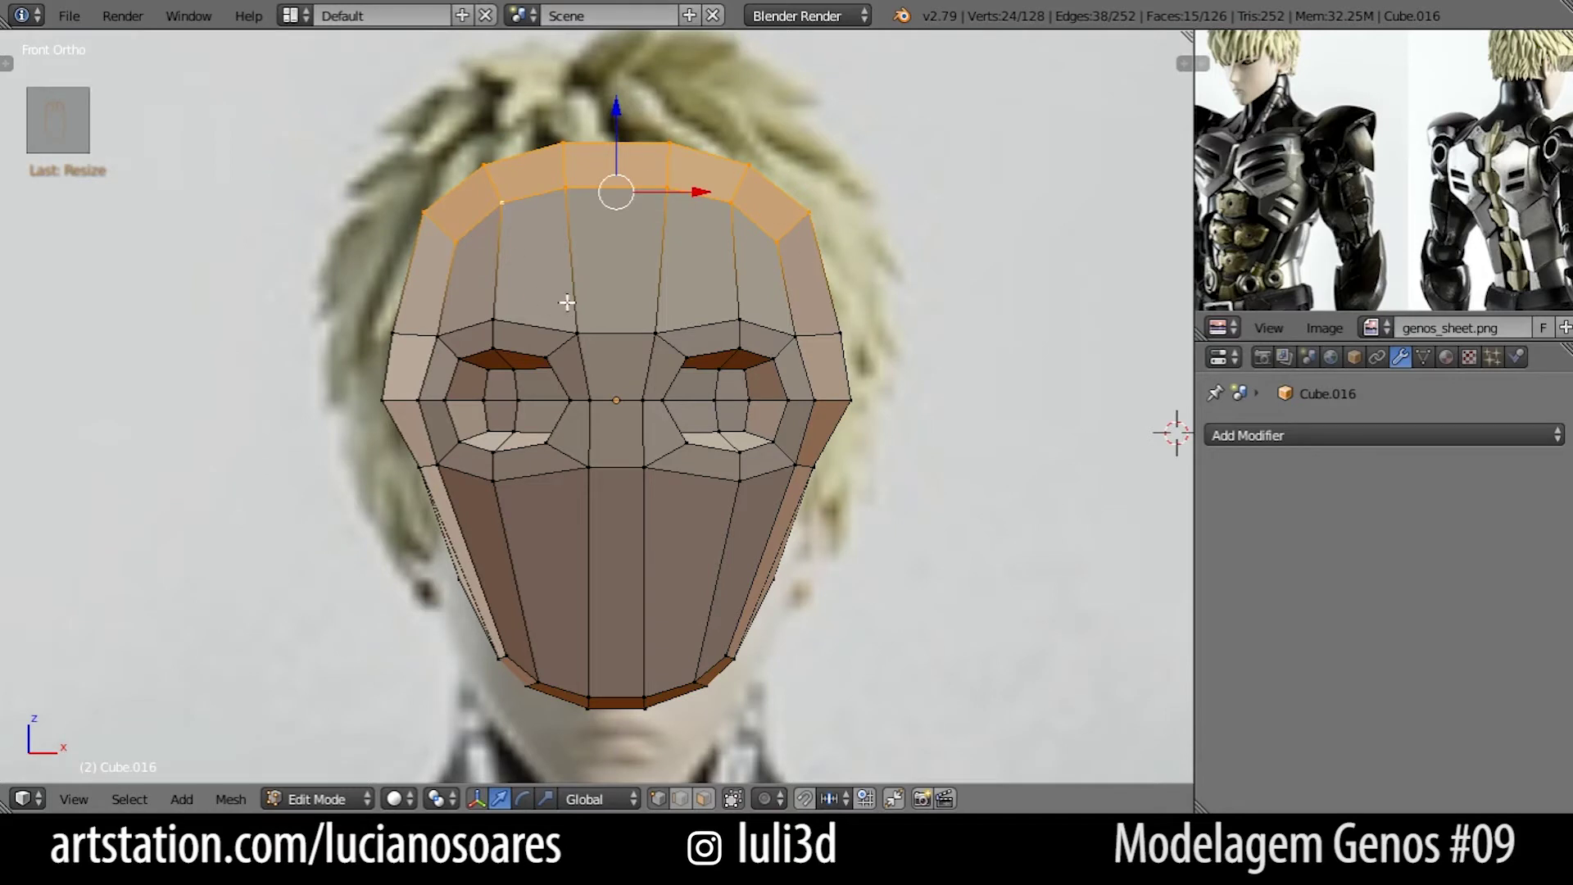
Select the outer side vertices at brow level through the mesh on both sides and scale them inward along X to about 0.94.
right_click(859, 328)
right_click(435, 331, "shift")
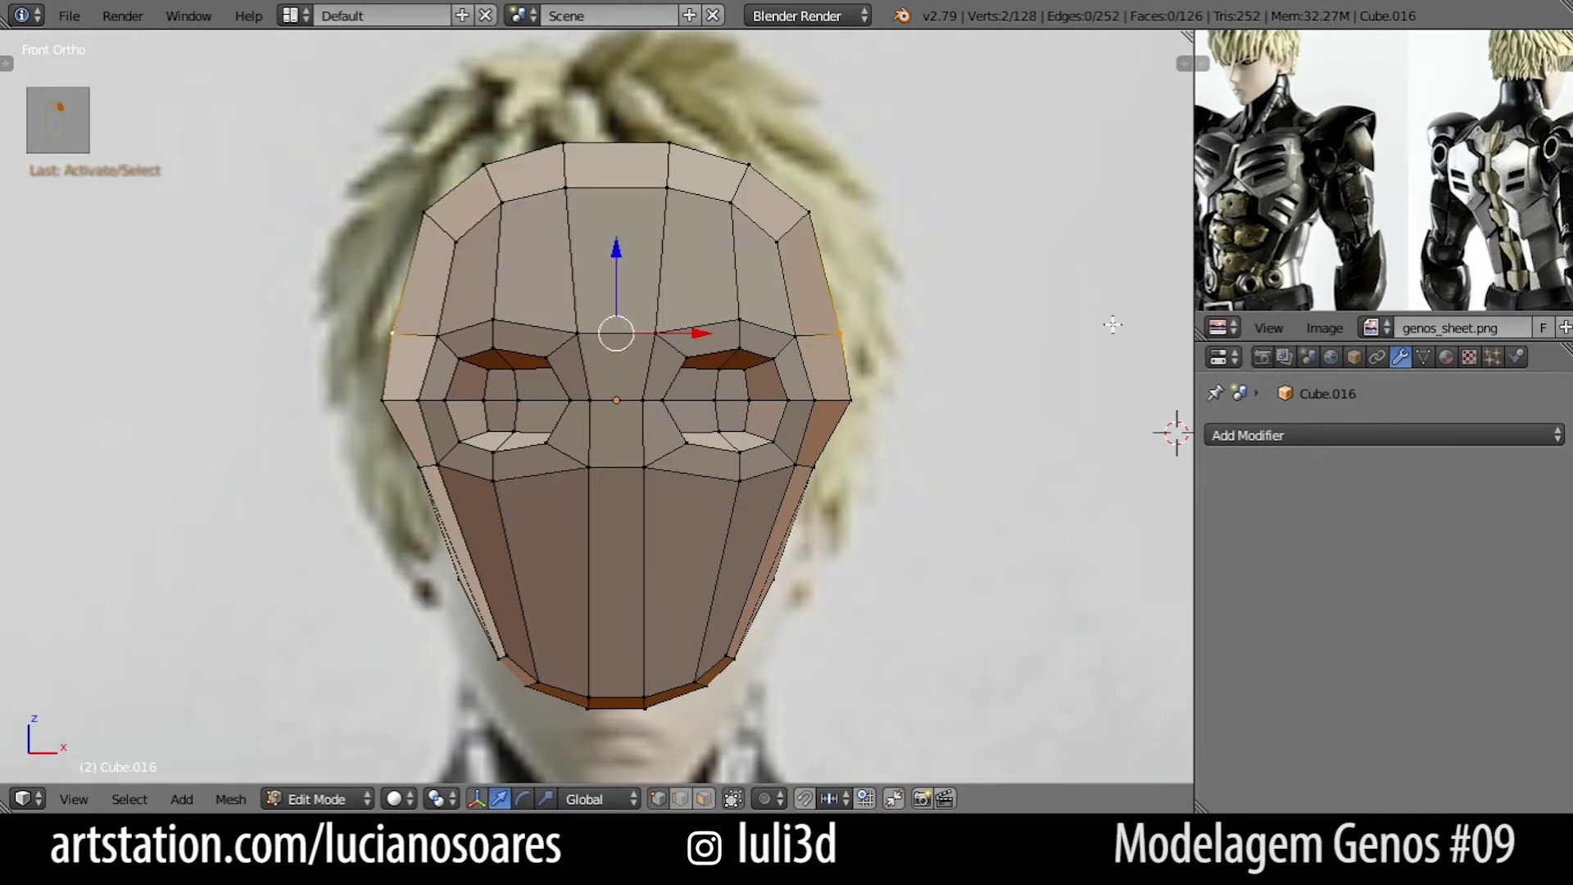
key("s")
right_click(1081, 327)
key("z")
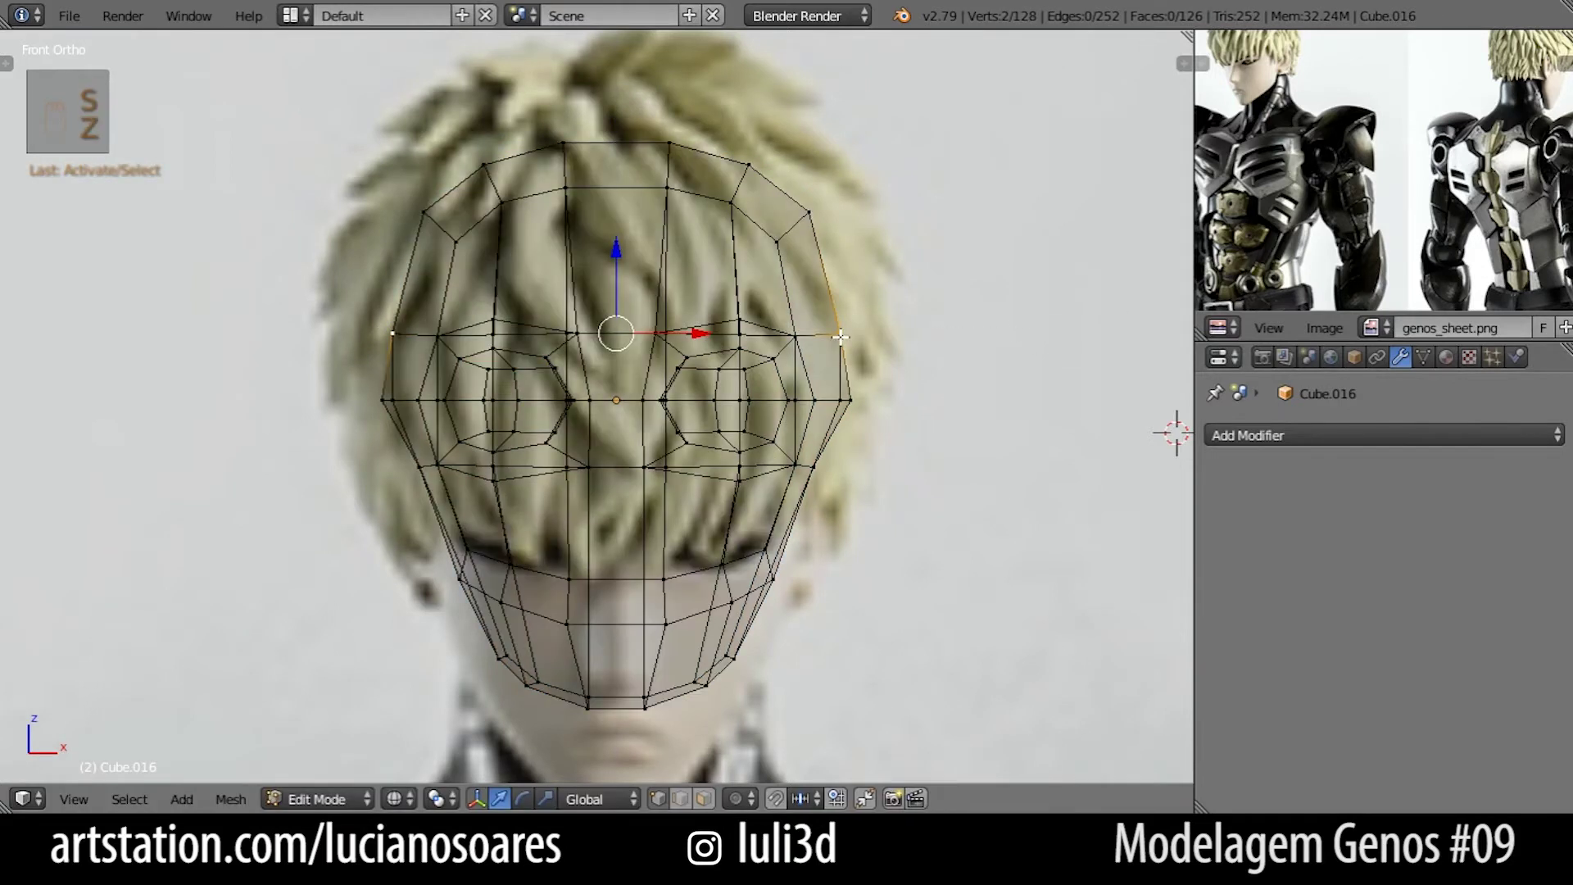
key("c")
left_click(843, 330)
left_click(366, 314)
right_click(366, 314)
key("z")
key("s")
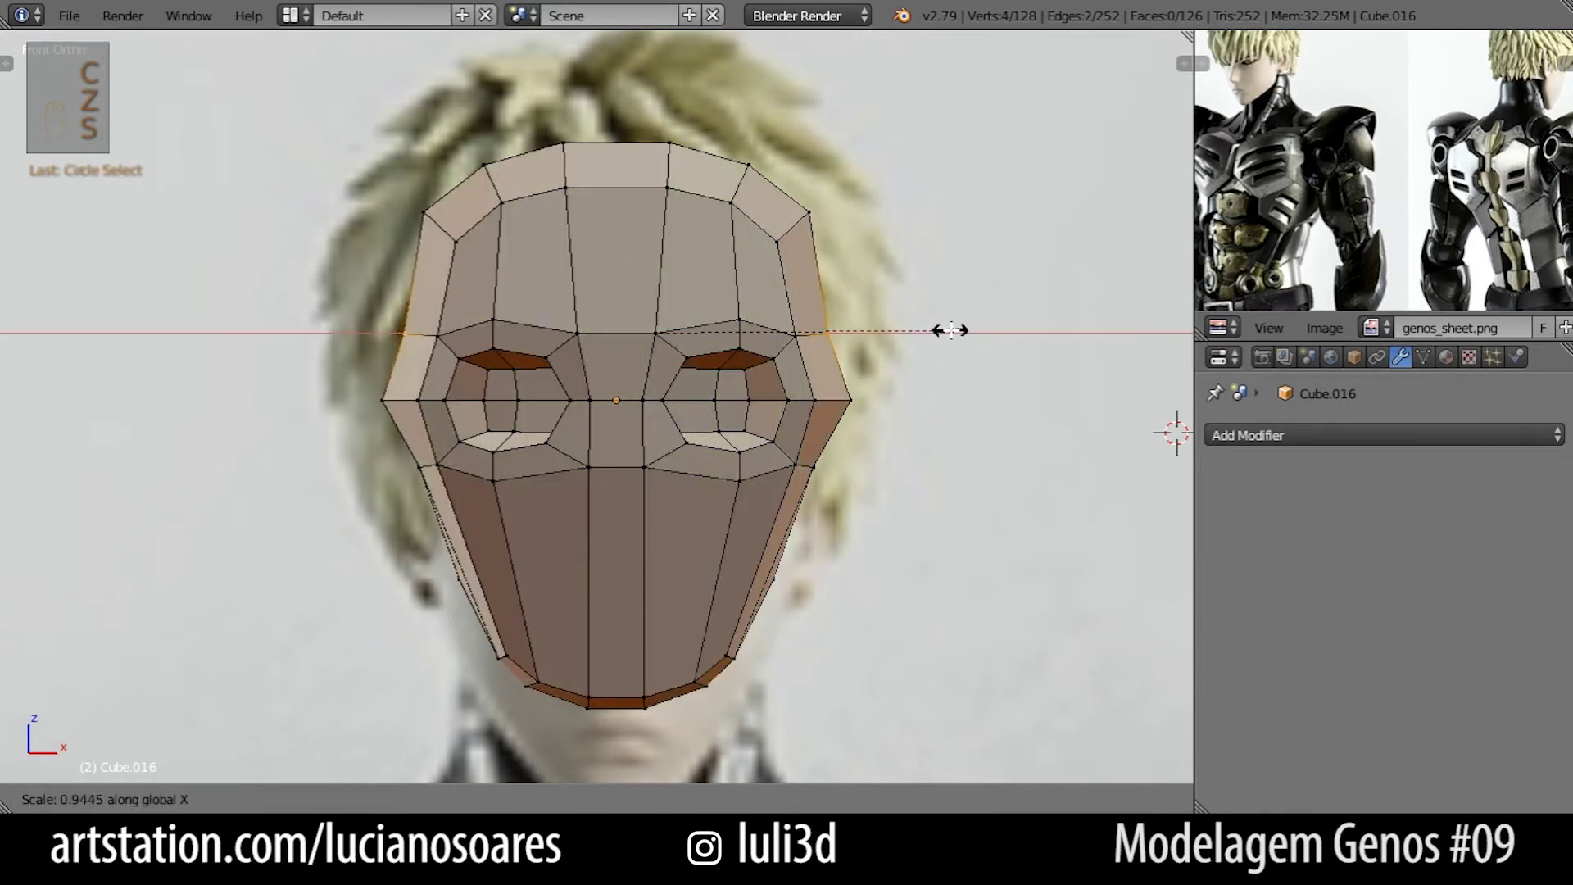
left_click(948, 331)
key("z")
key("z")
key("Tab")
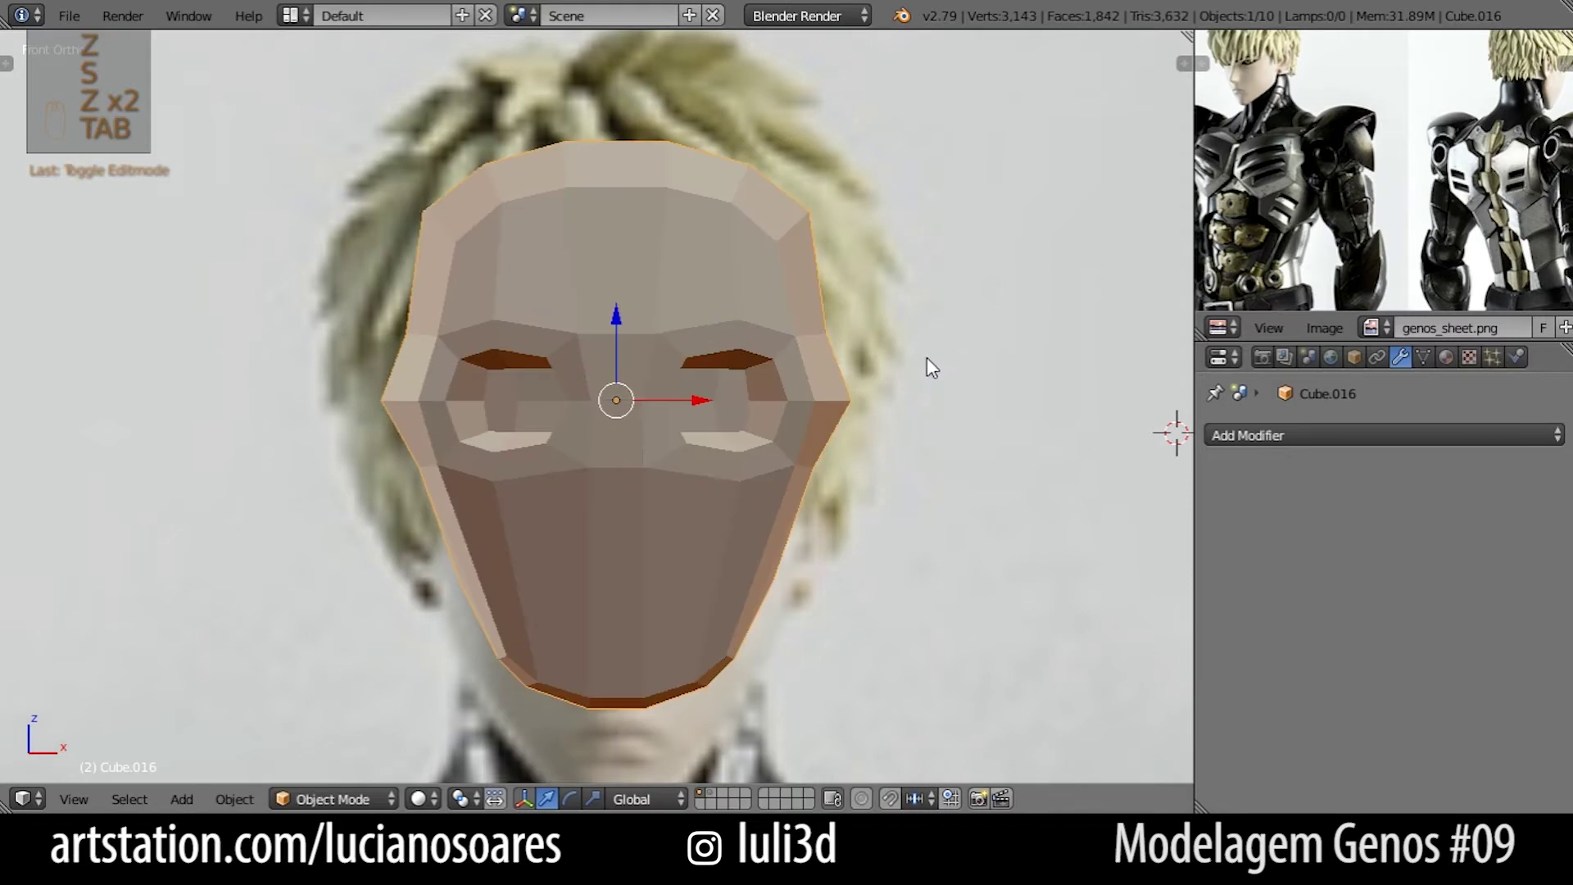
Select the temple vertex beside each eye socket at eye level and move the pair slightly backward along Y.
key("Tab")
scroll(926, 358, "up", 1)
middle_click_drag(904, 342, 897, 321, "shift")
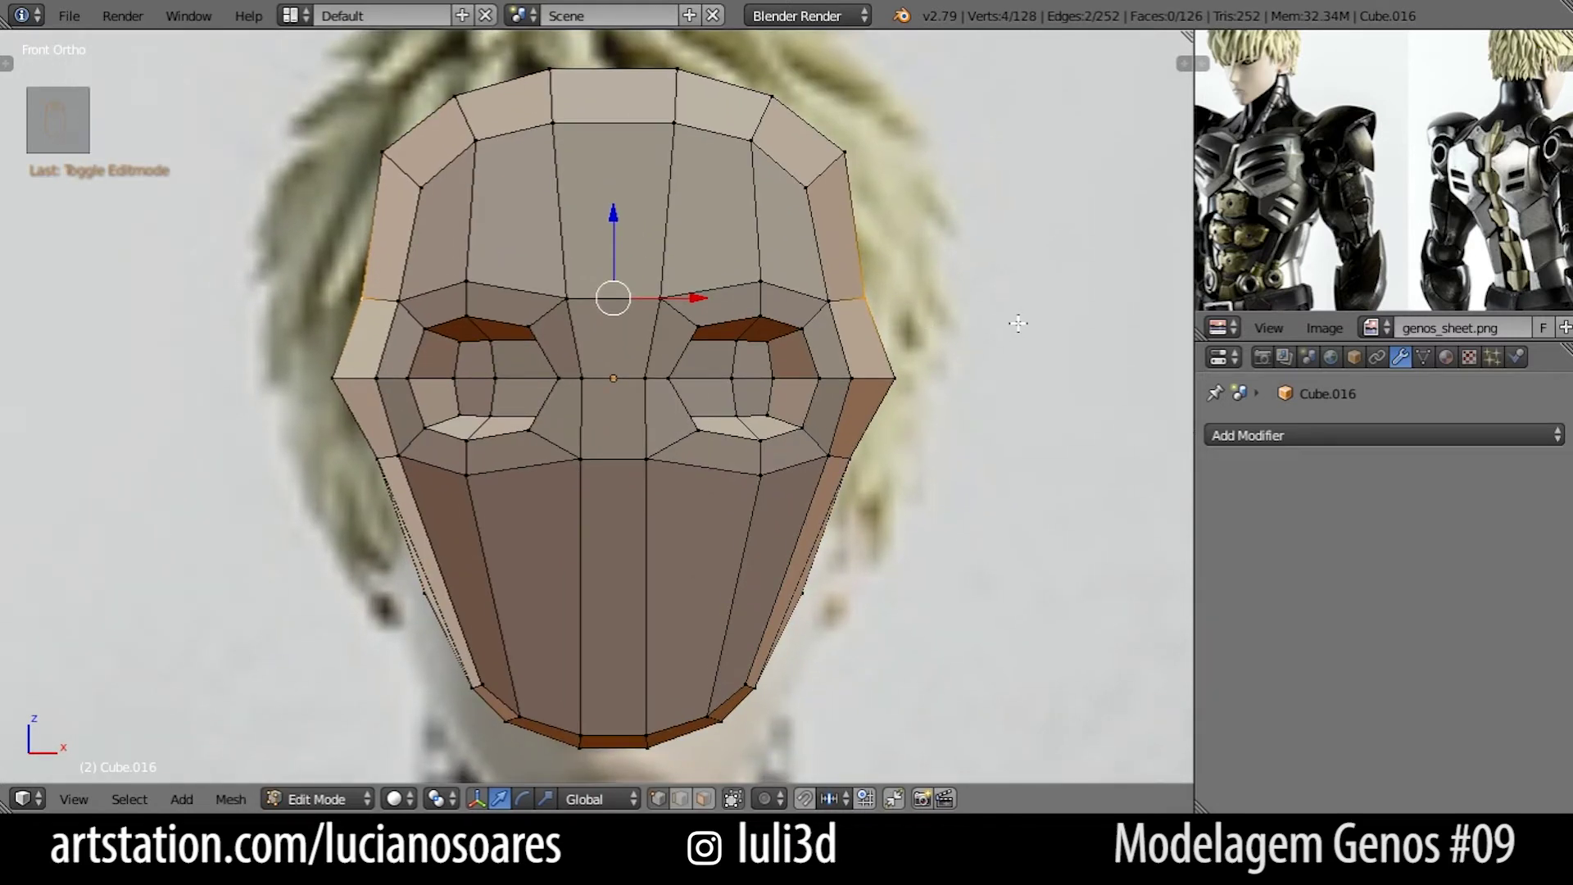
key("KP_3")
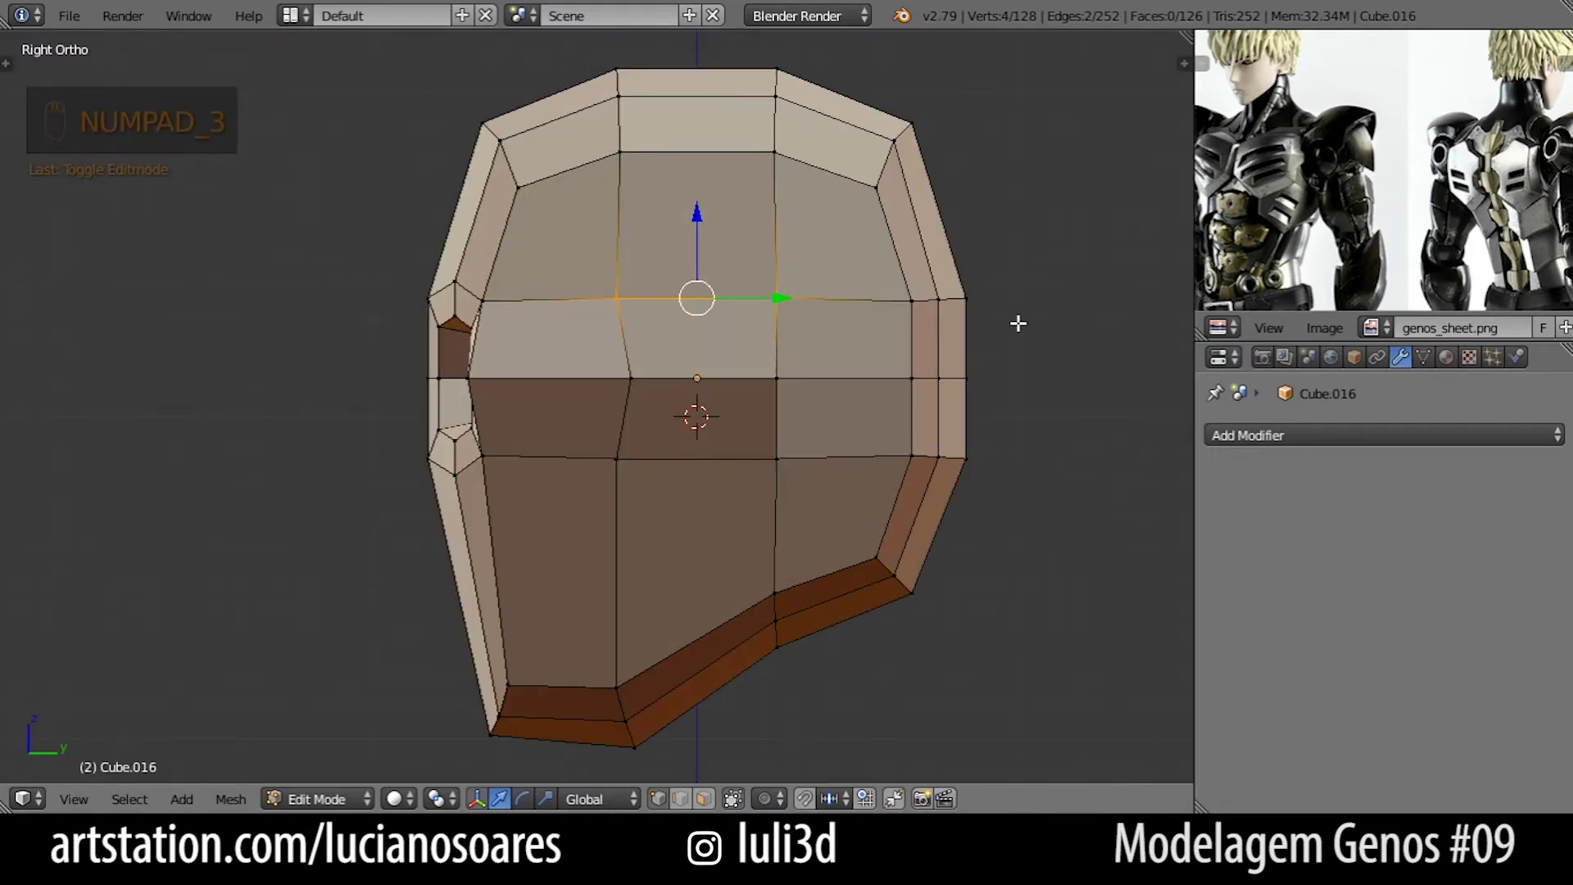
right_click(469, 362)
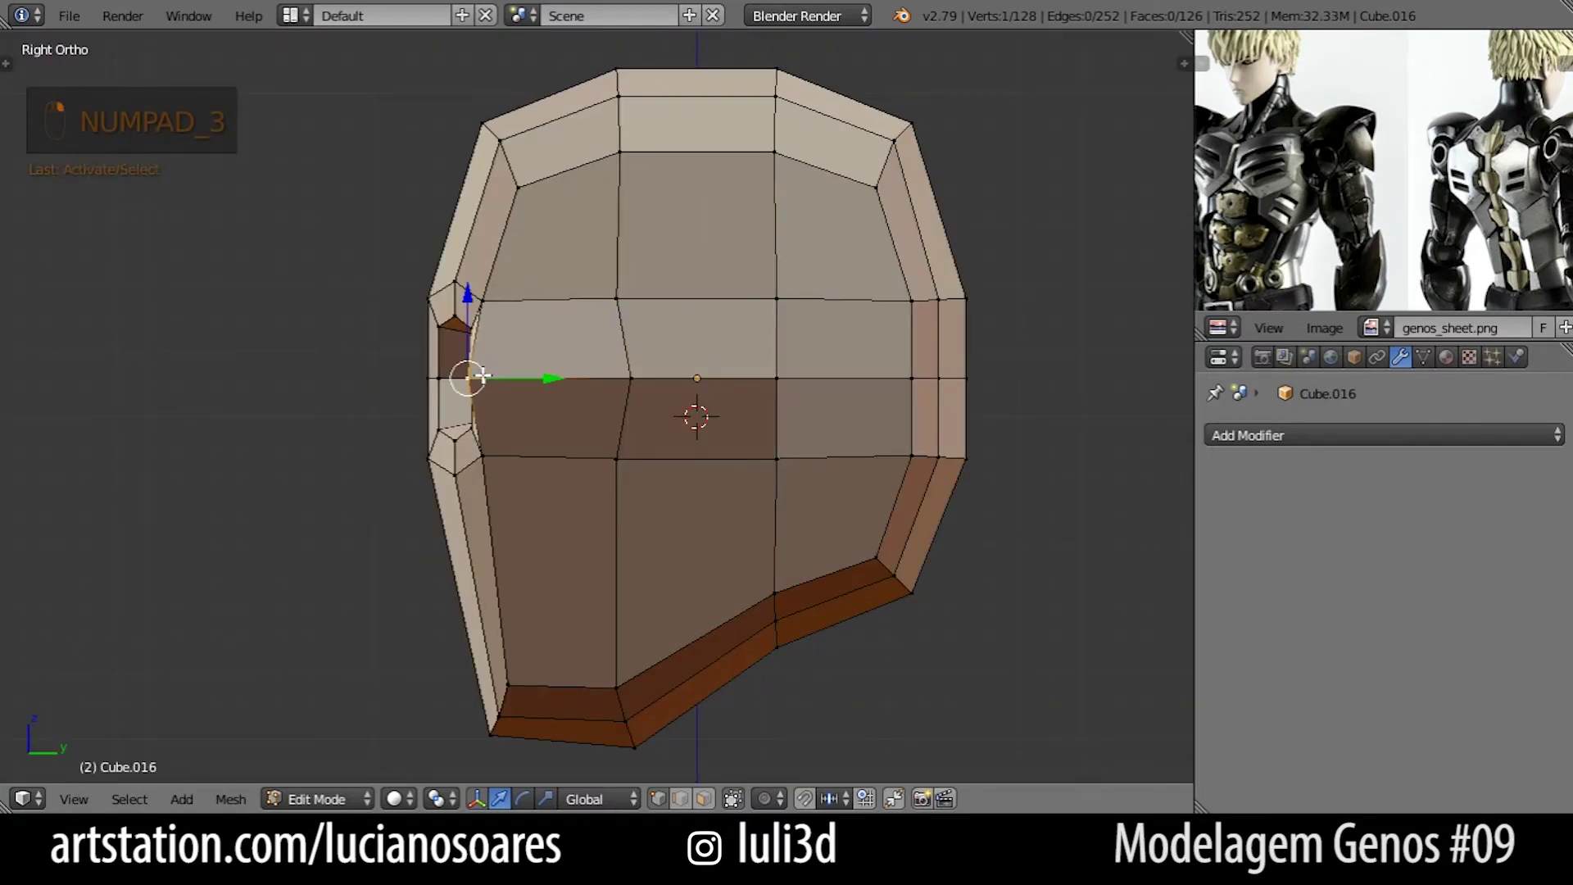
middle_click_drag(465, 376, 534, 434)
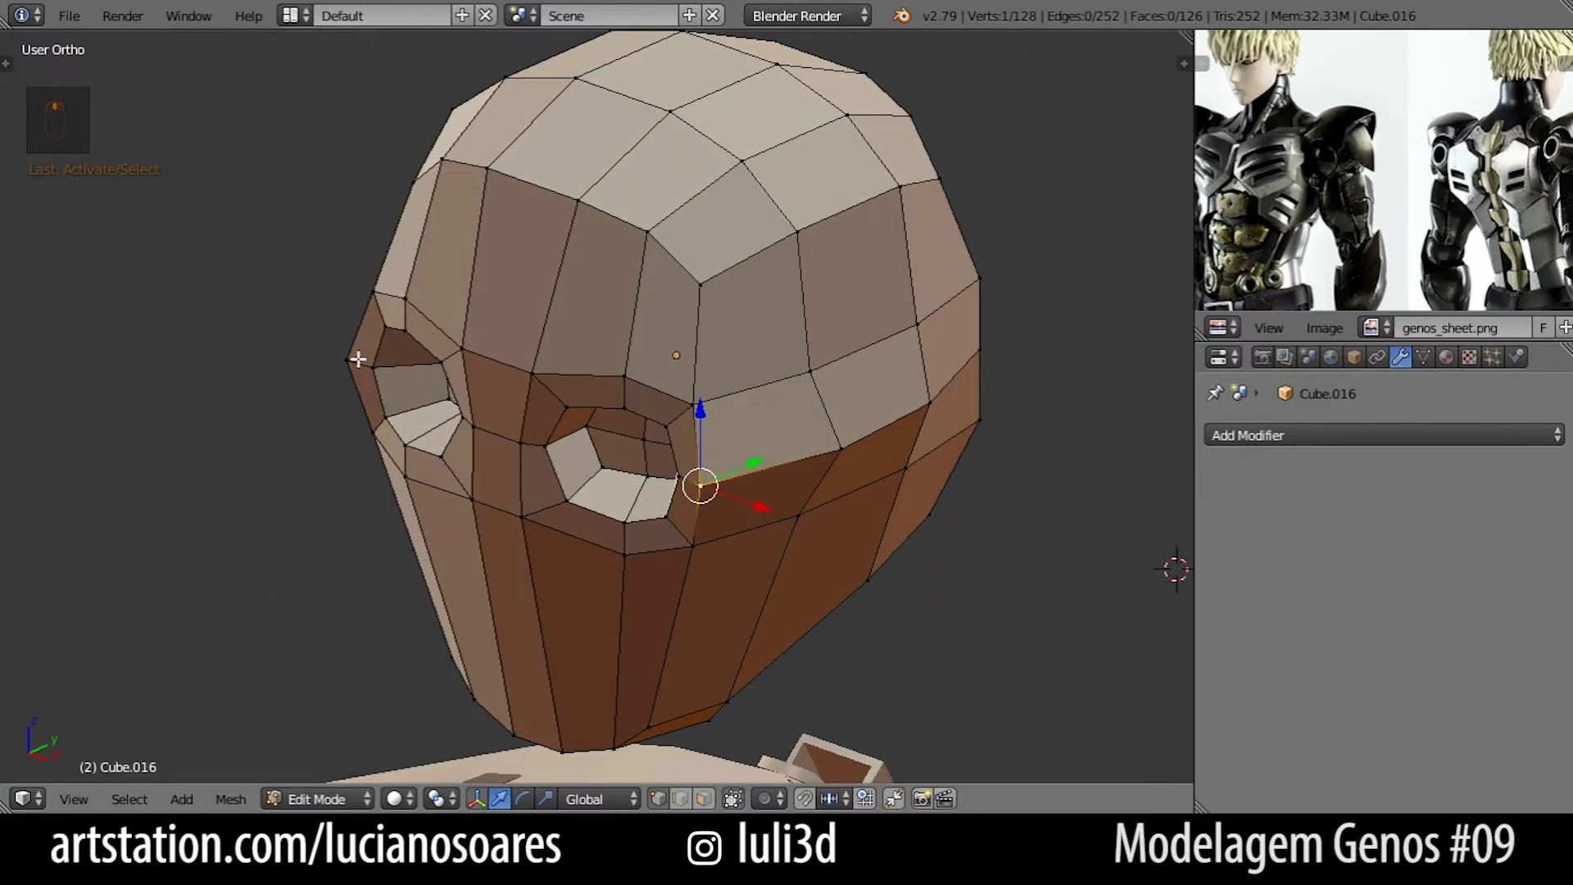
right_click(359, 361, "shift")
scroll(587, 396, "up", 2)
middle_click_drag(711, 462, 618, 447)
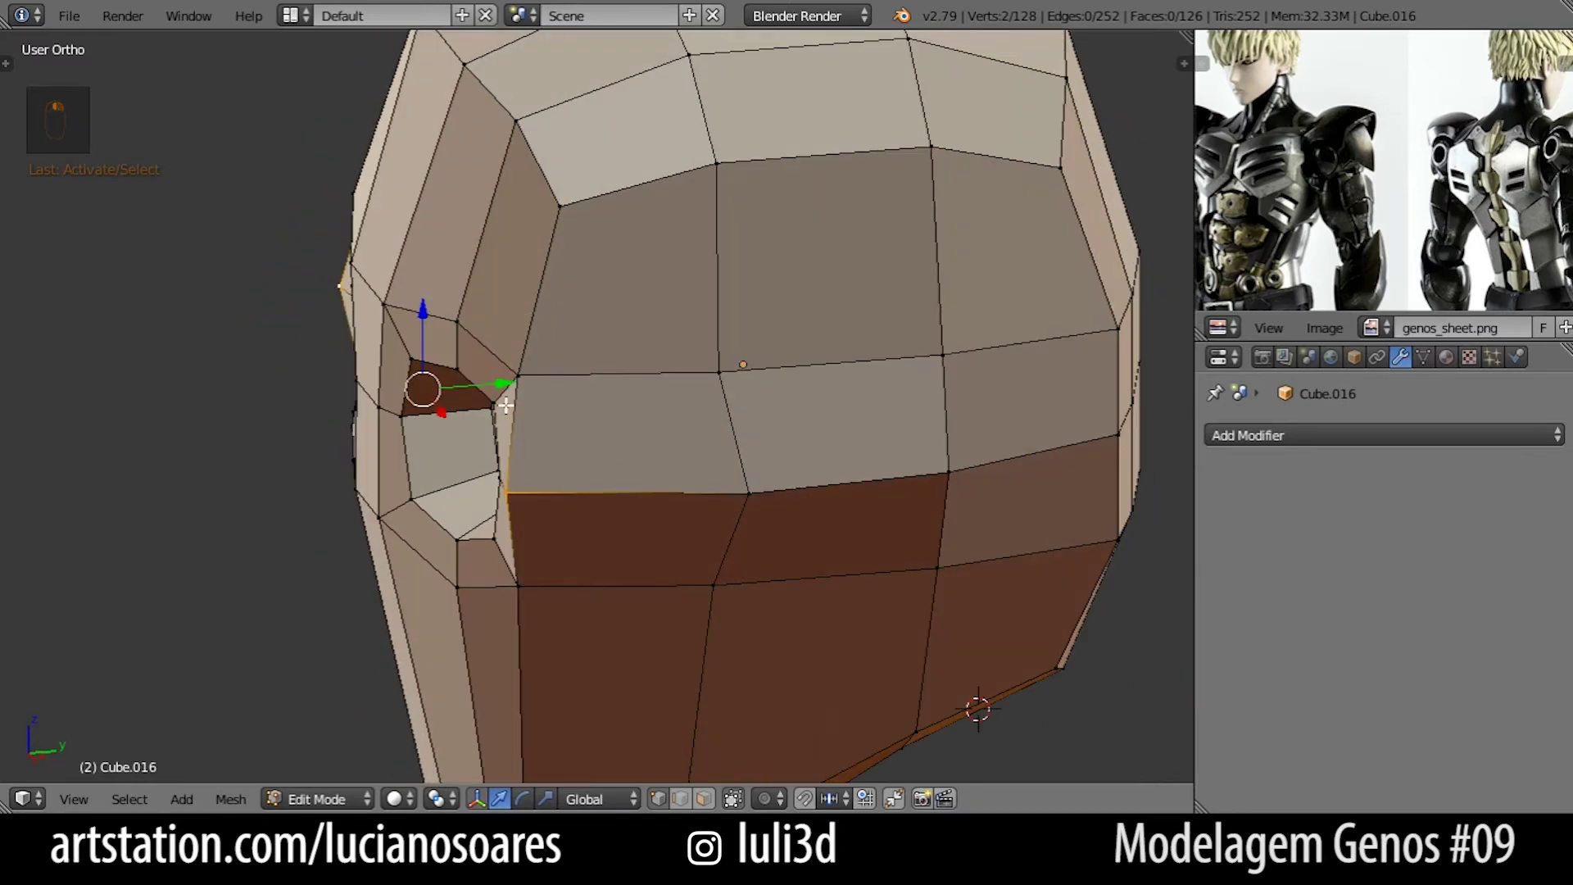
key("KP_3")
left_click_drag(479, 362, 516, 370)
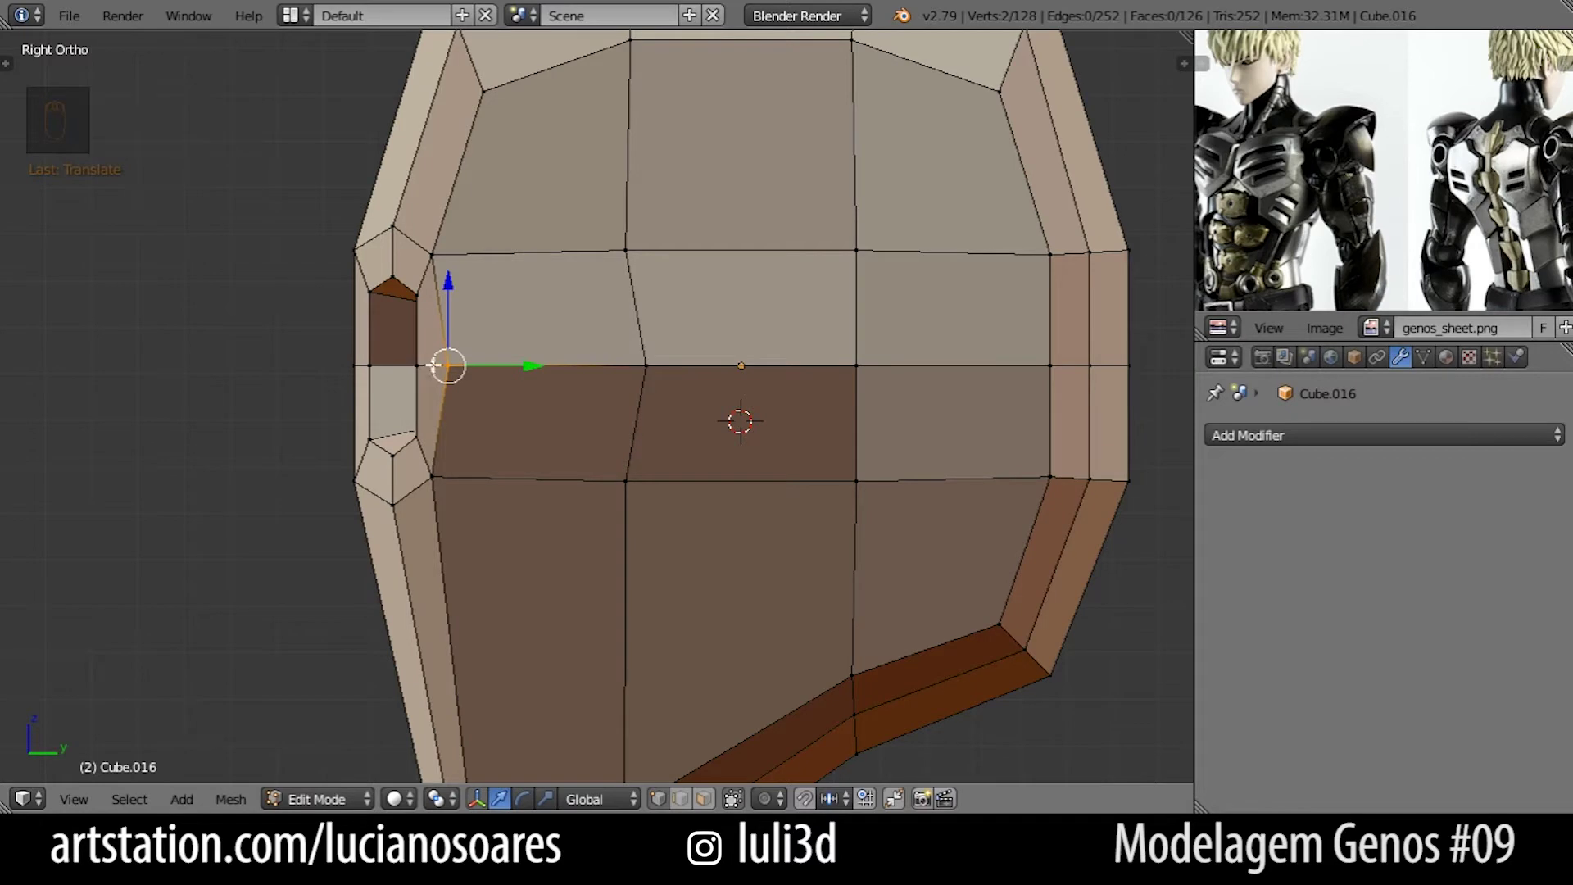
scroll(592, 388, "down", 2)
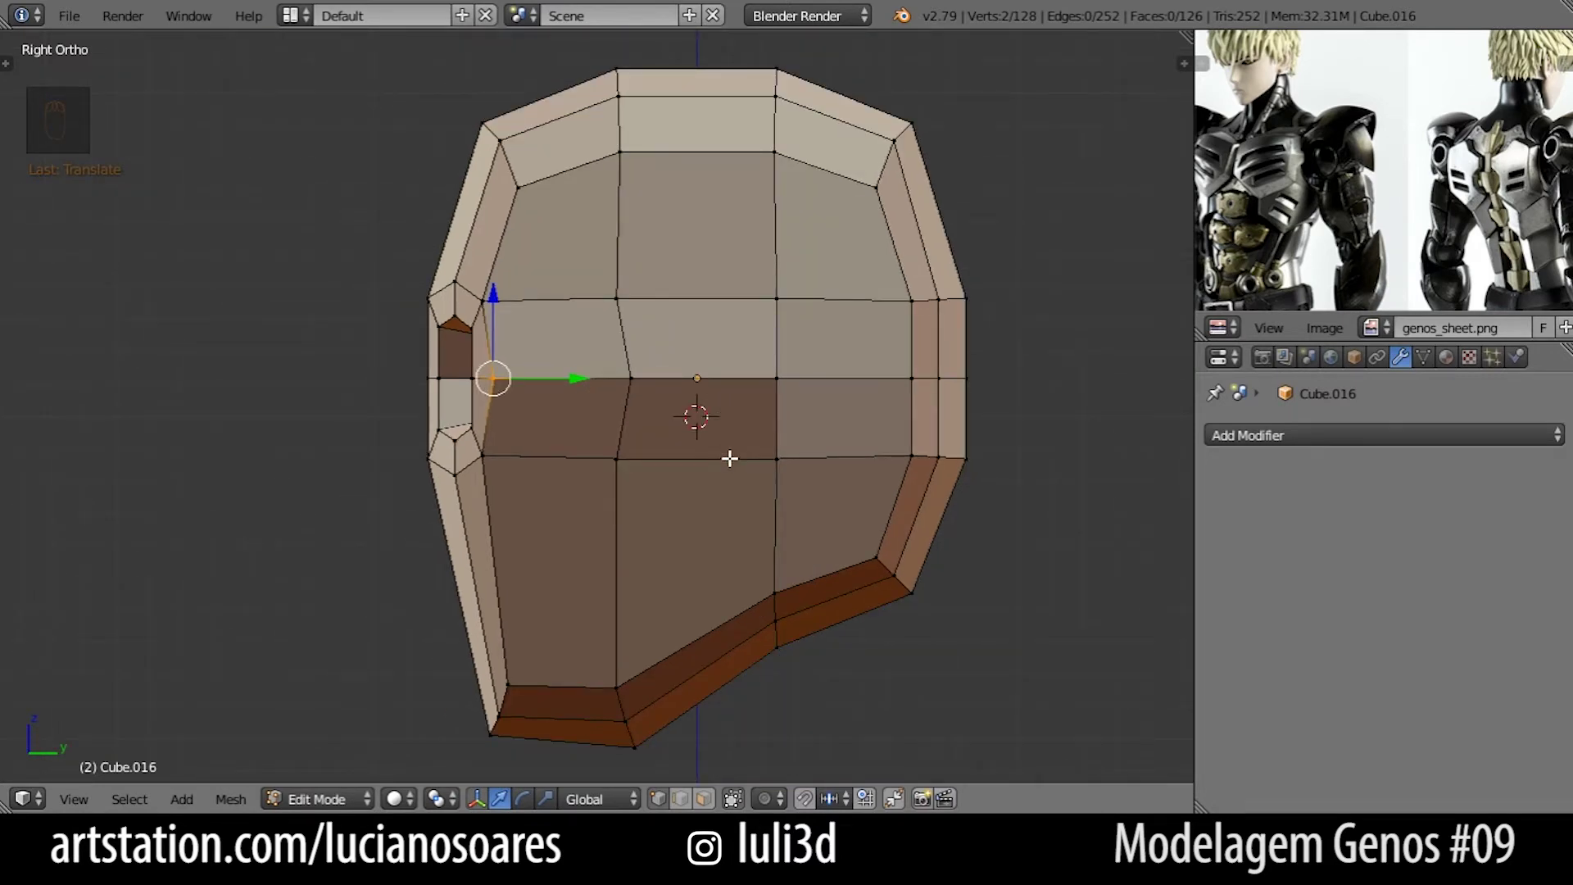
Switch to face selection and select the three central lower-face faces plus the nose bridge face between the eyes.
key("KP_1")
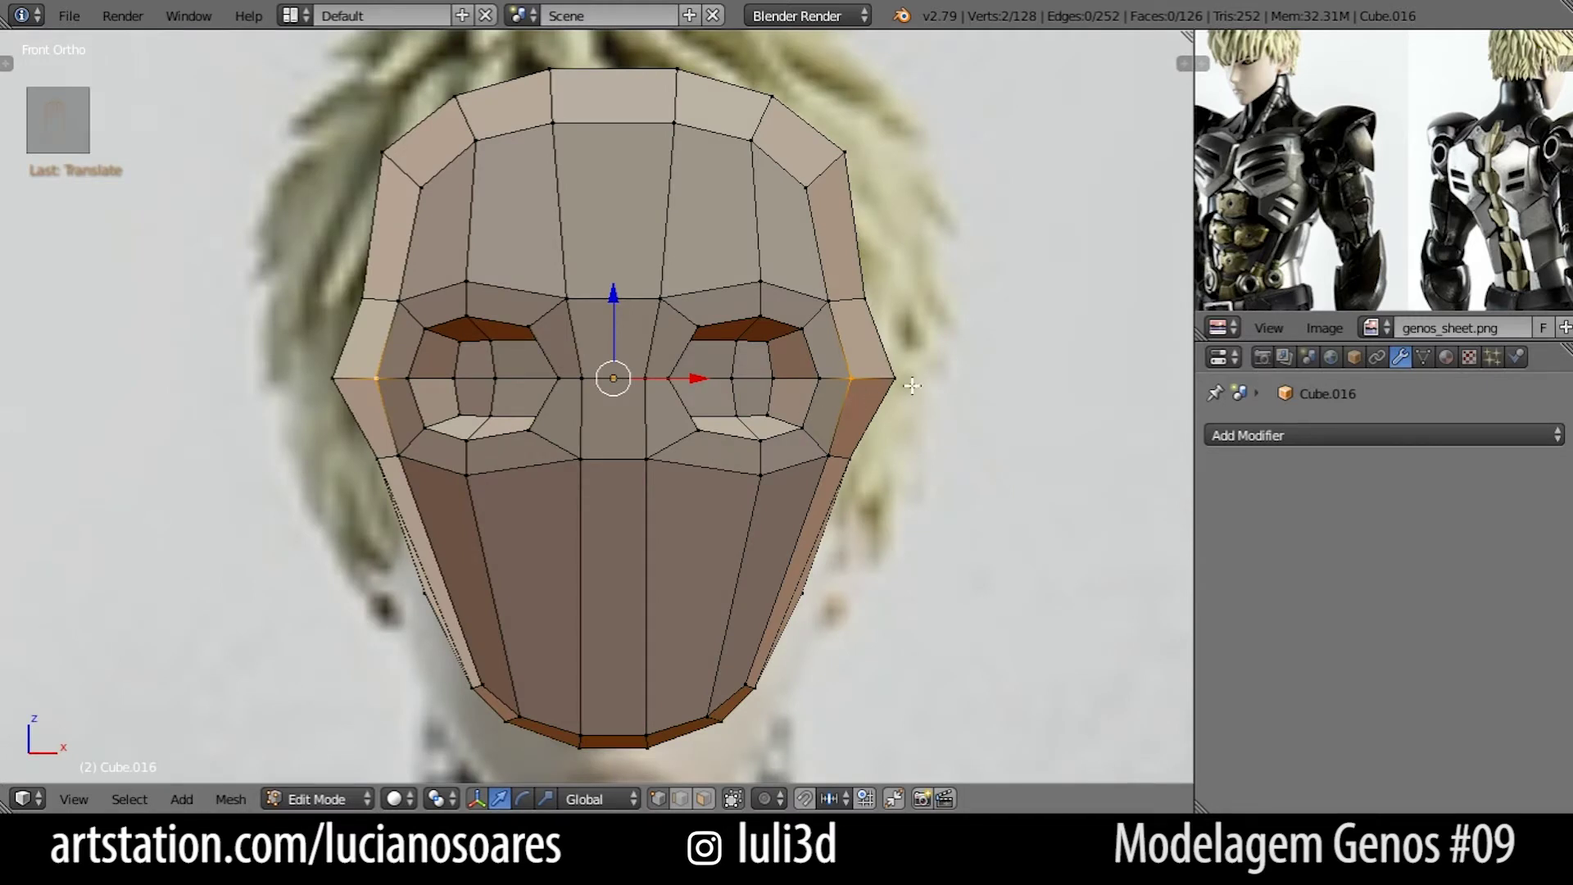
key("alt+Tab")
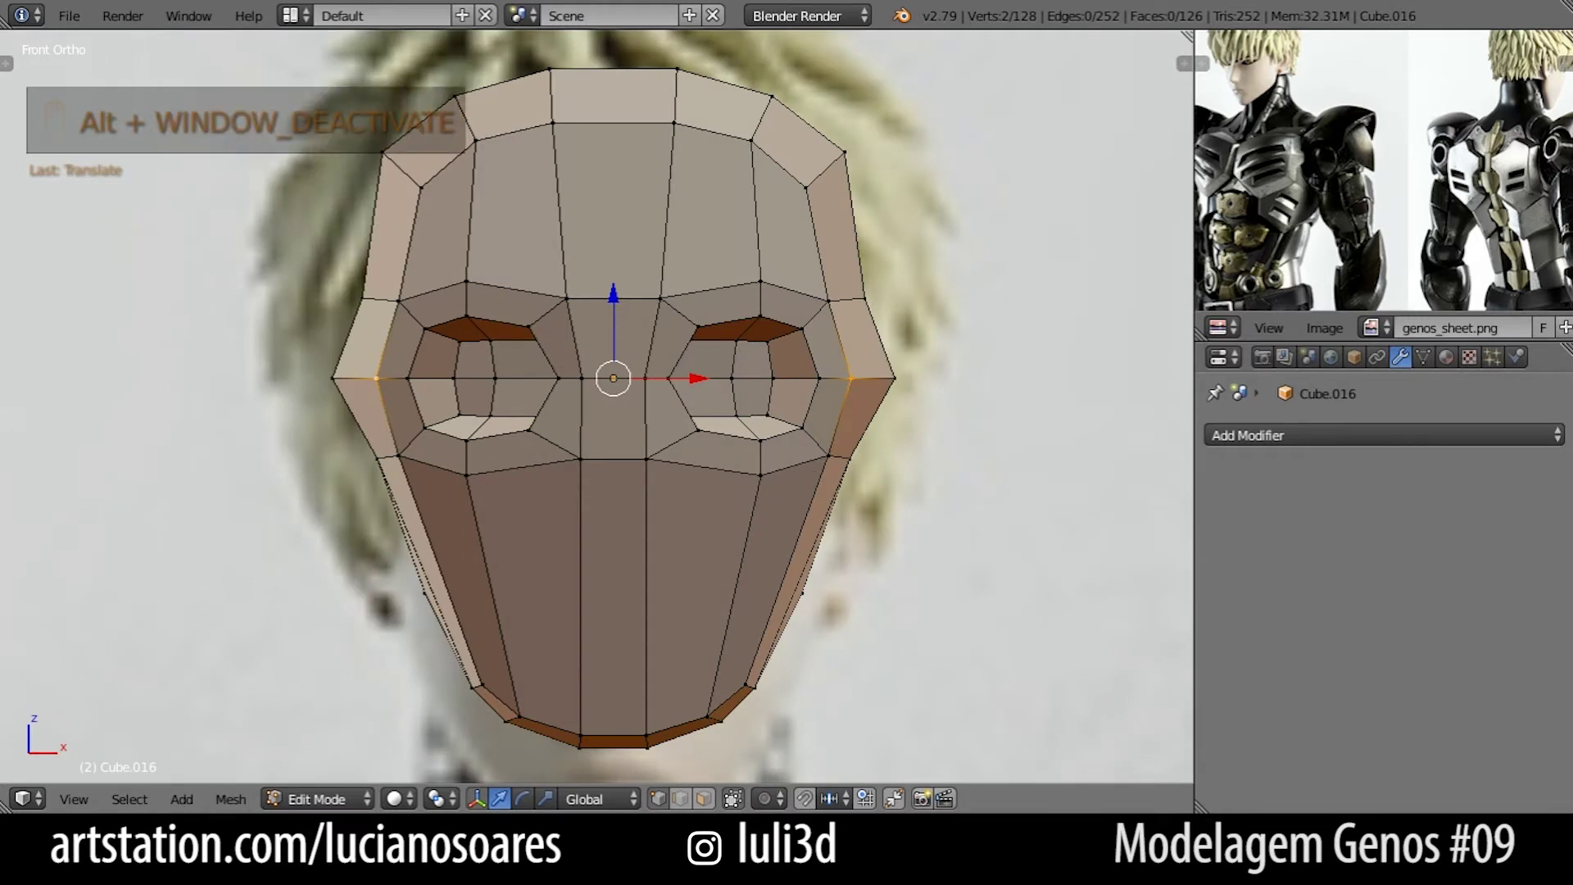
left_click(703, 799)
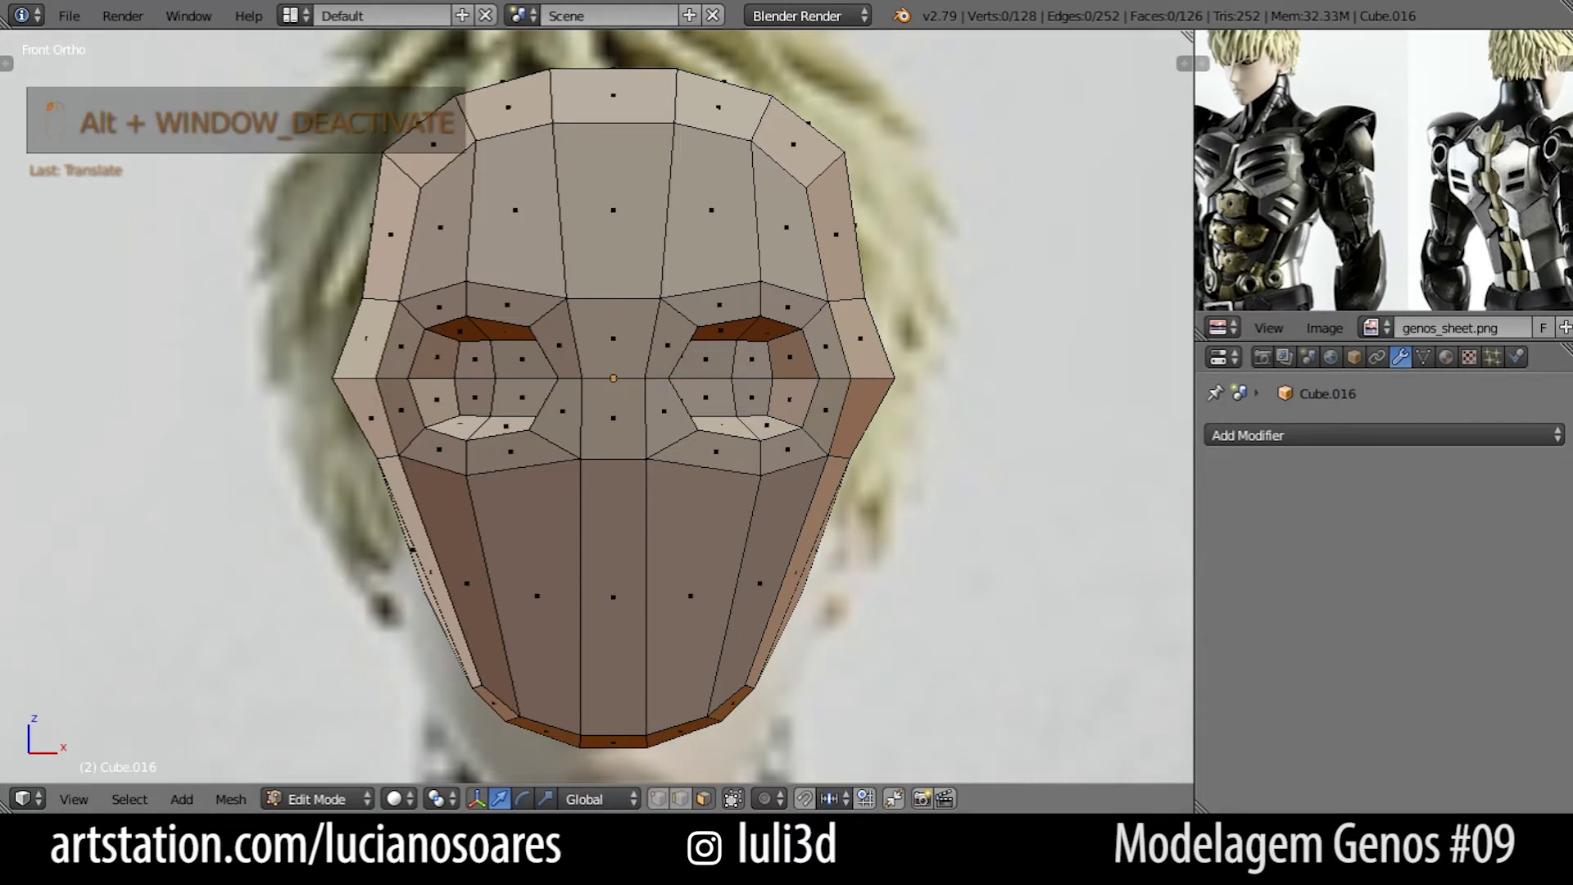
right_click(533, 565)
right_click(607, 577, "shift")
right_click(672, 568, "shift")
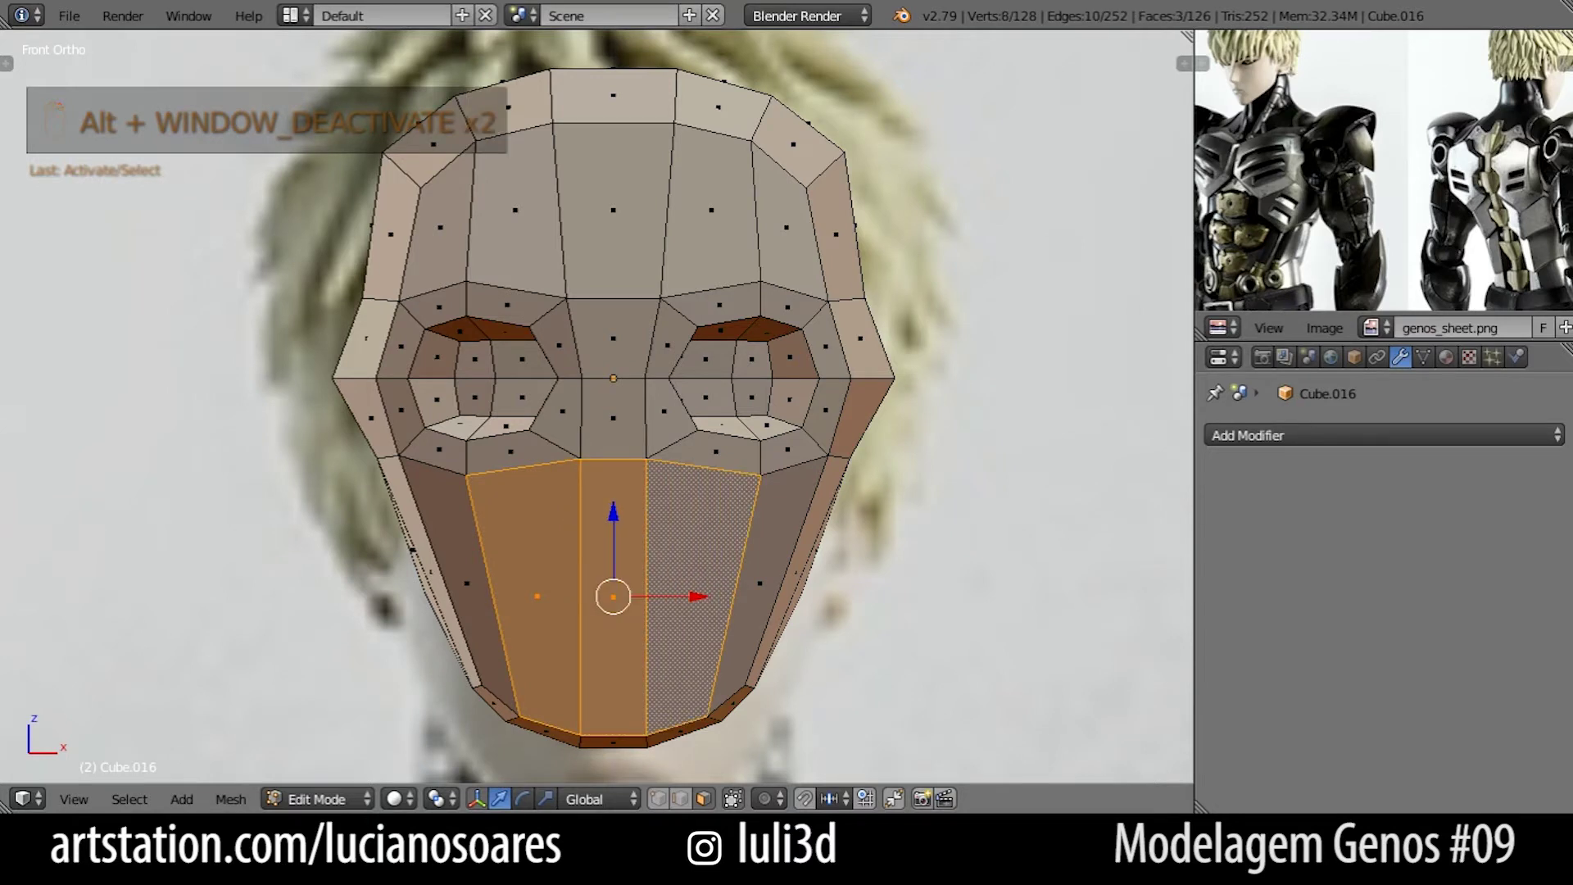
right_click(620, 435, "shift")
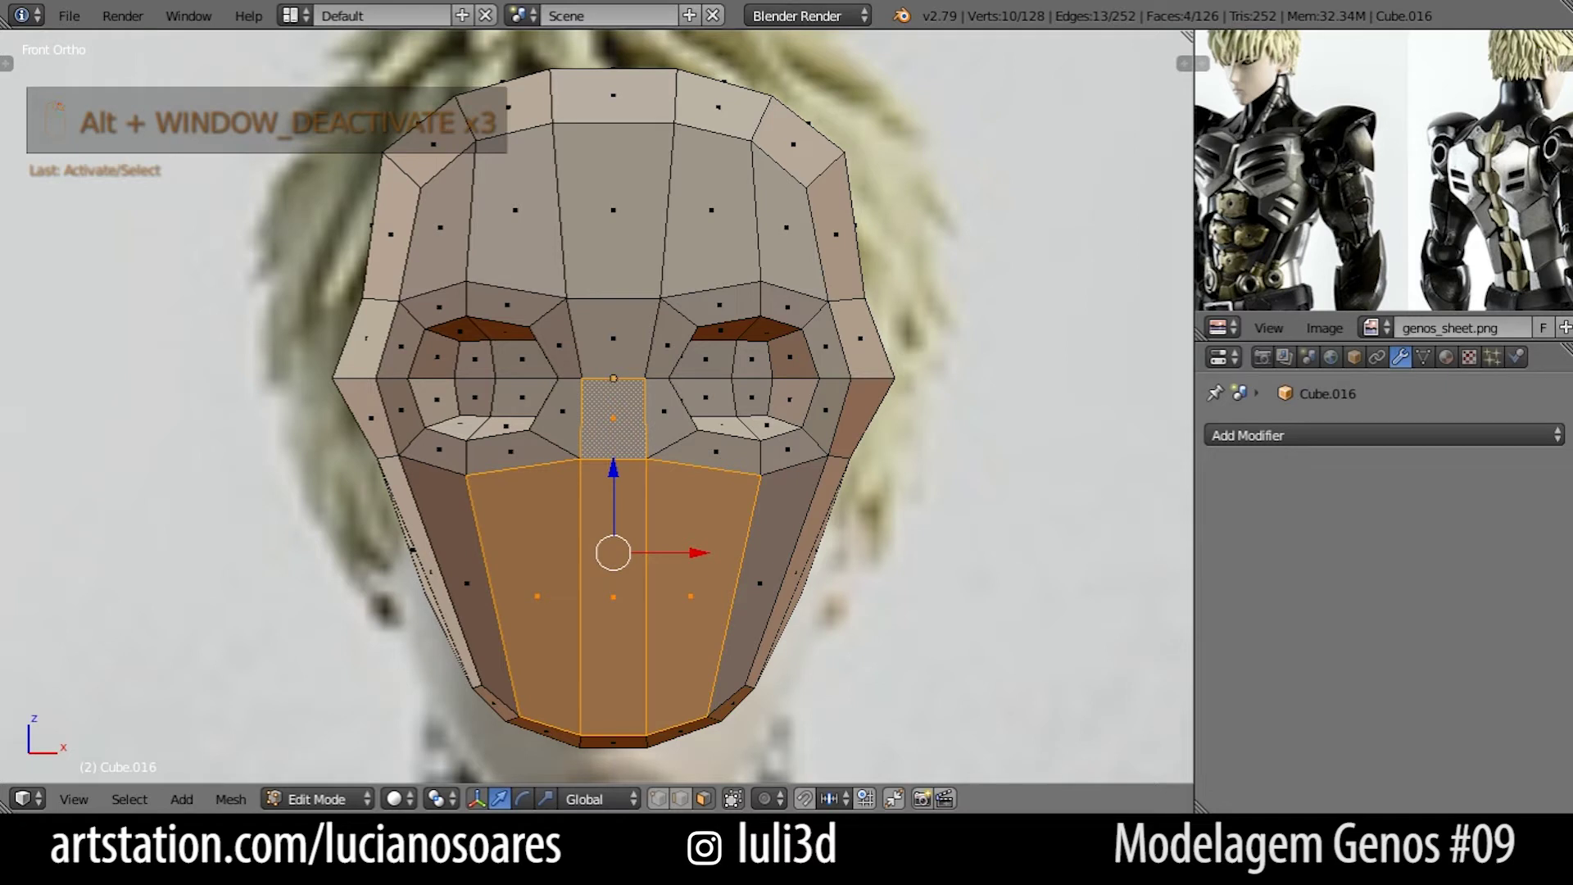
Inset the selected nose and lower-face faces with a thickness of about 0.03.
middle_click_drag(803, 469, 813, 390, "shift")
key("i")
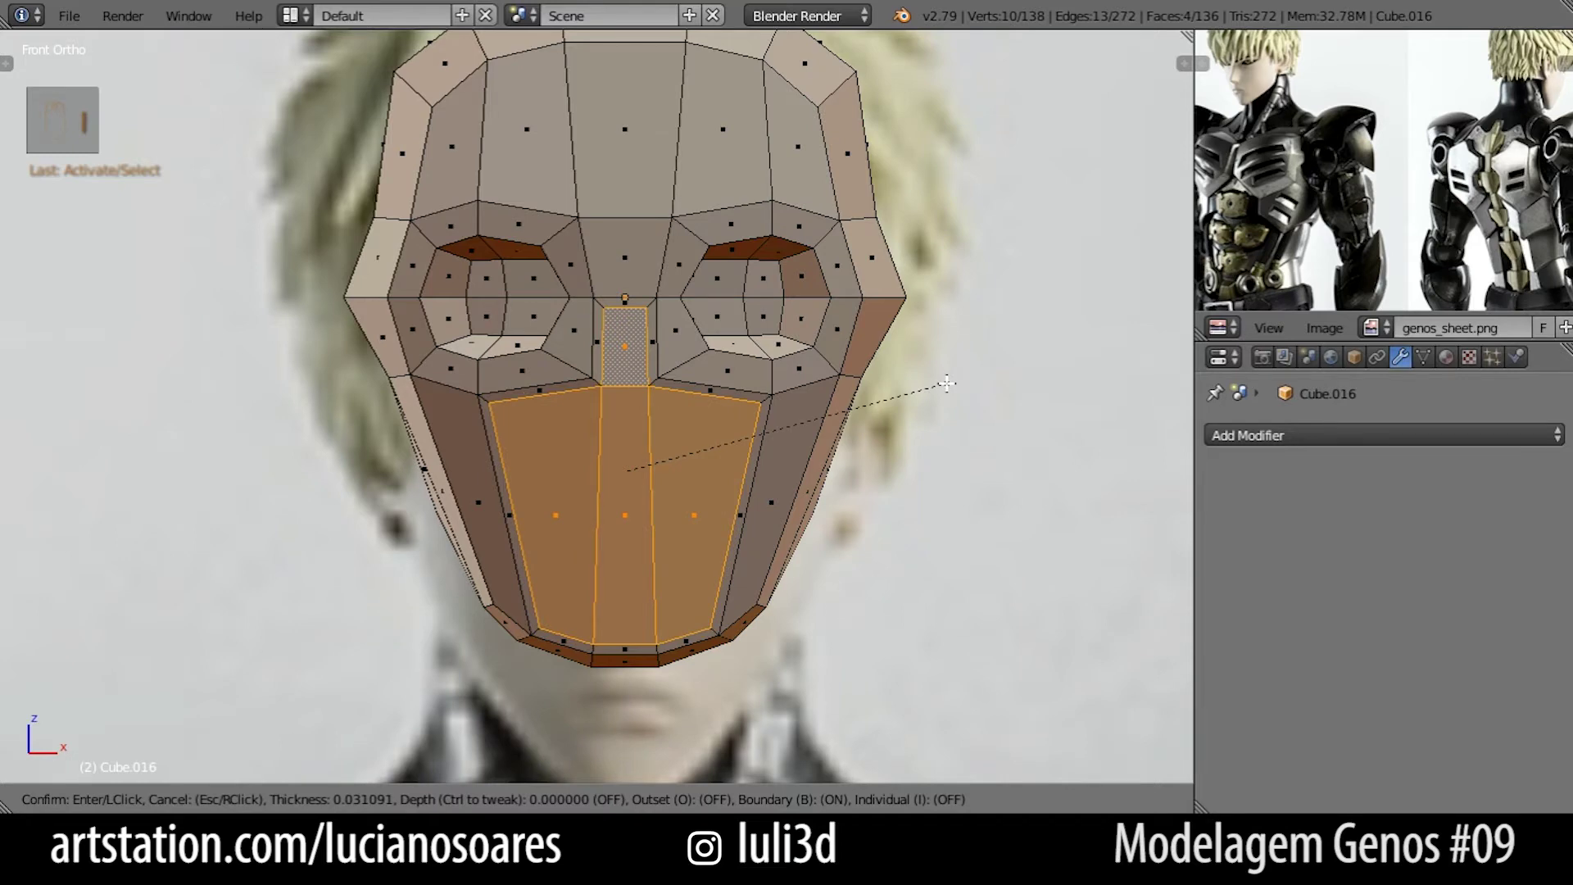
left_click(933, 387)
Switch to vertex selection, move the four upper vertices of the lower-face inset down along Z, and scale them inward along X.
scroll(748, 430, "up", 1)
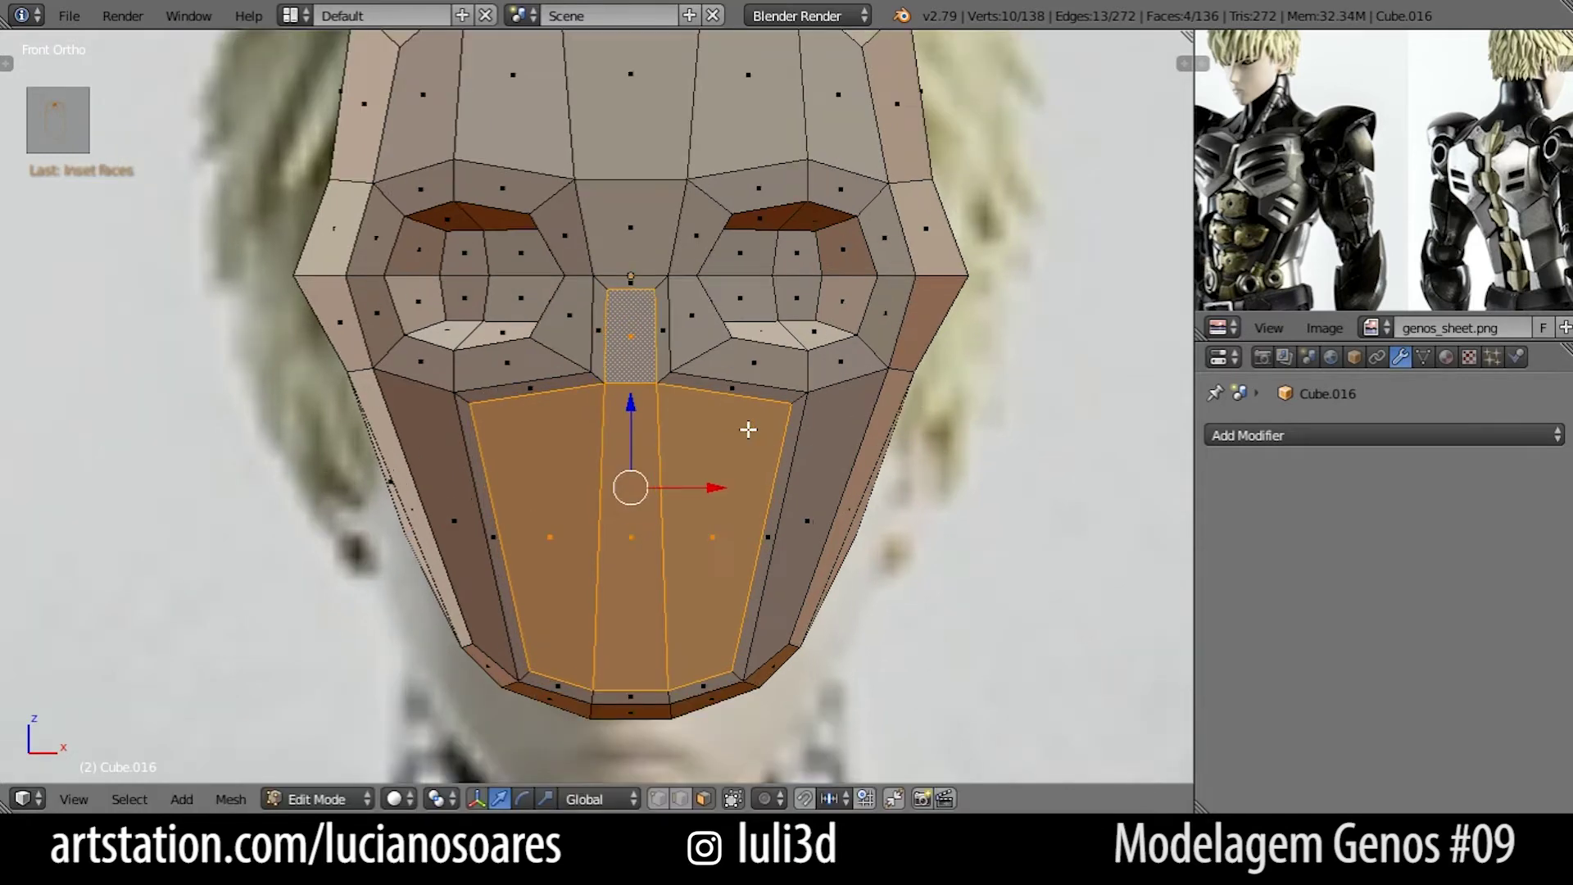
scroll(748, 429, "up", 1)
middle_click_drag(748, 429, 688, 375, "shift")
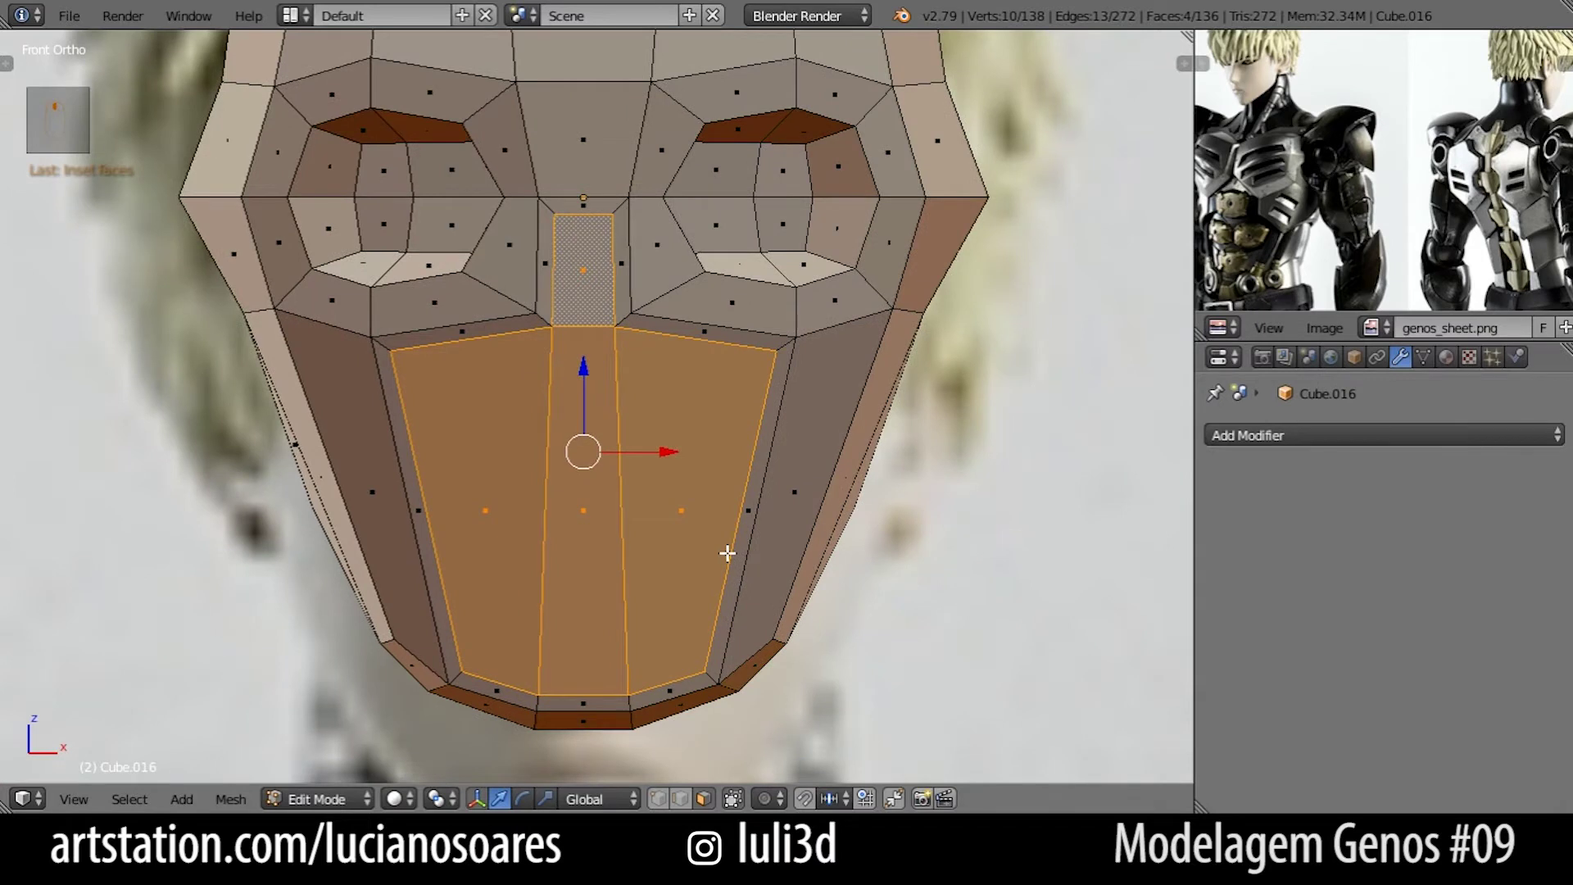
left_click(659, 797)
key("alt+Tab")
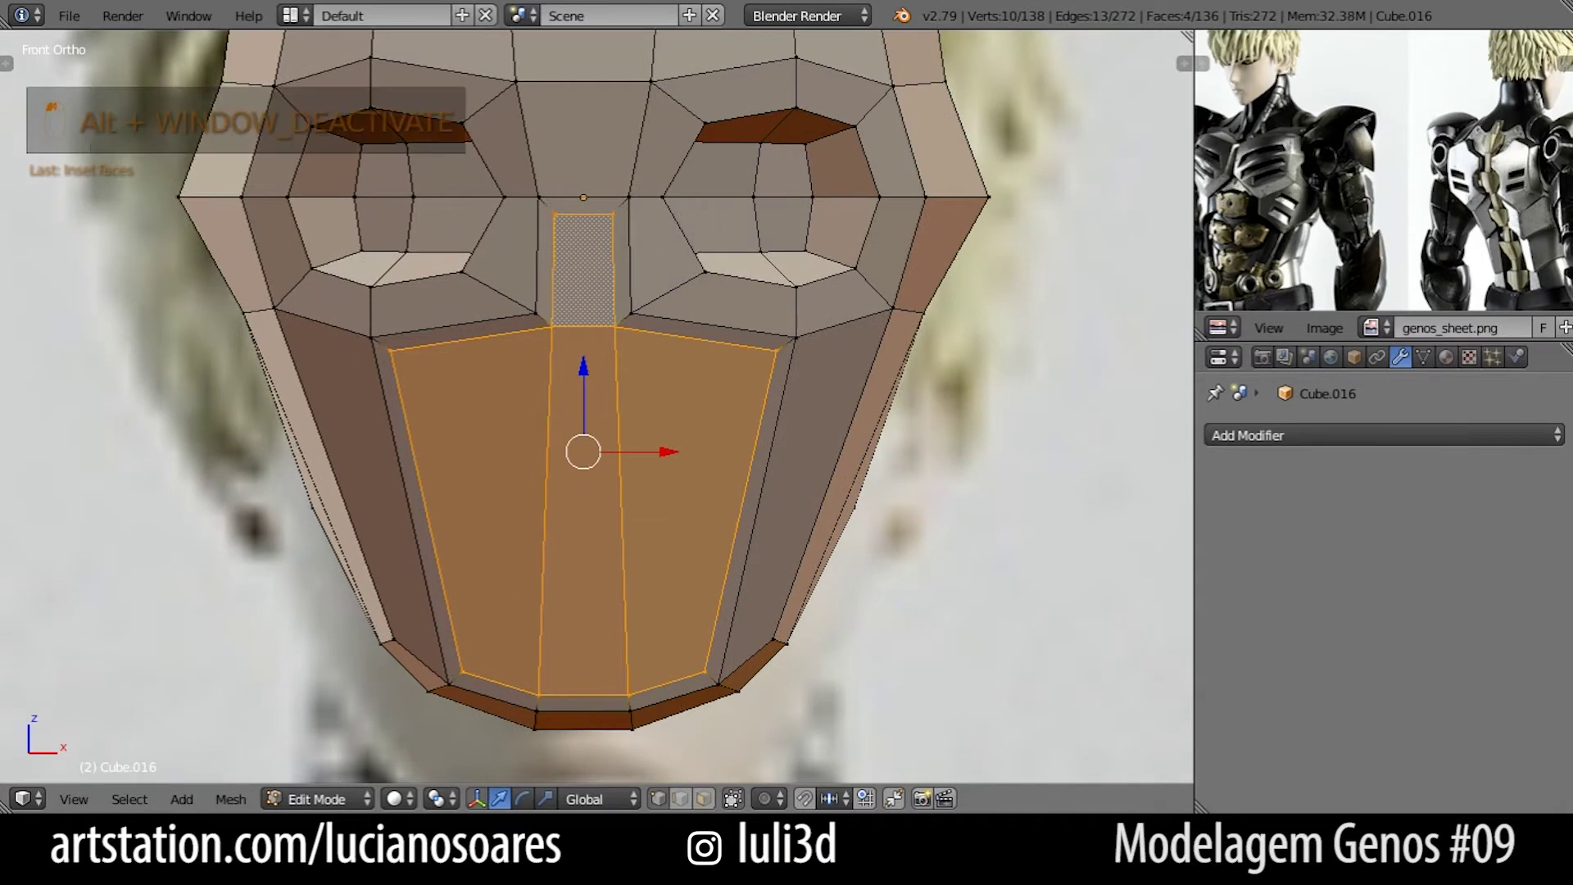
left_click(547, 338)
left_click(402, 350, "shift")
left_click(774, 352, "shift")
left_click(616, 328, "shift")
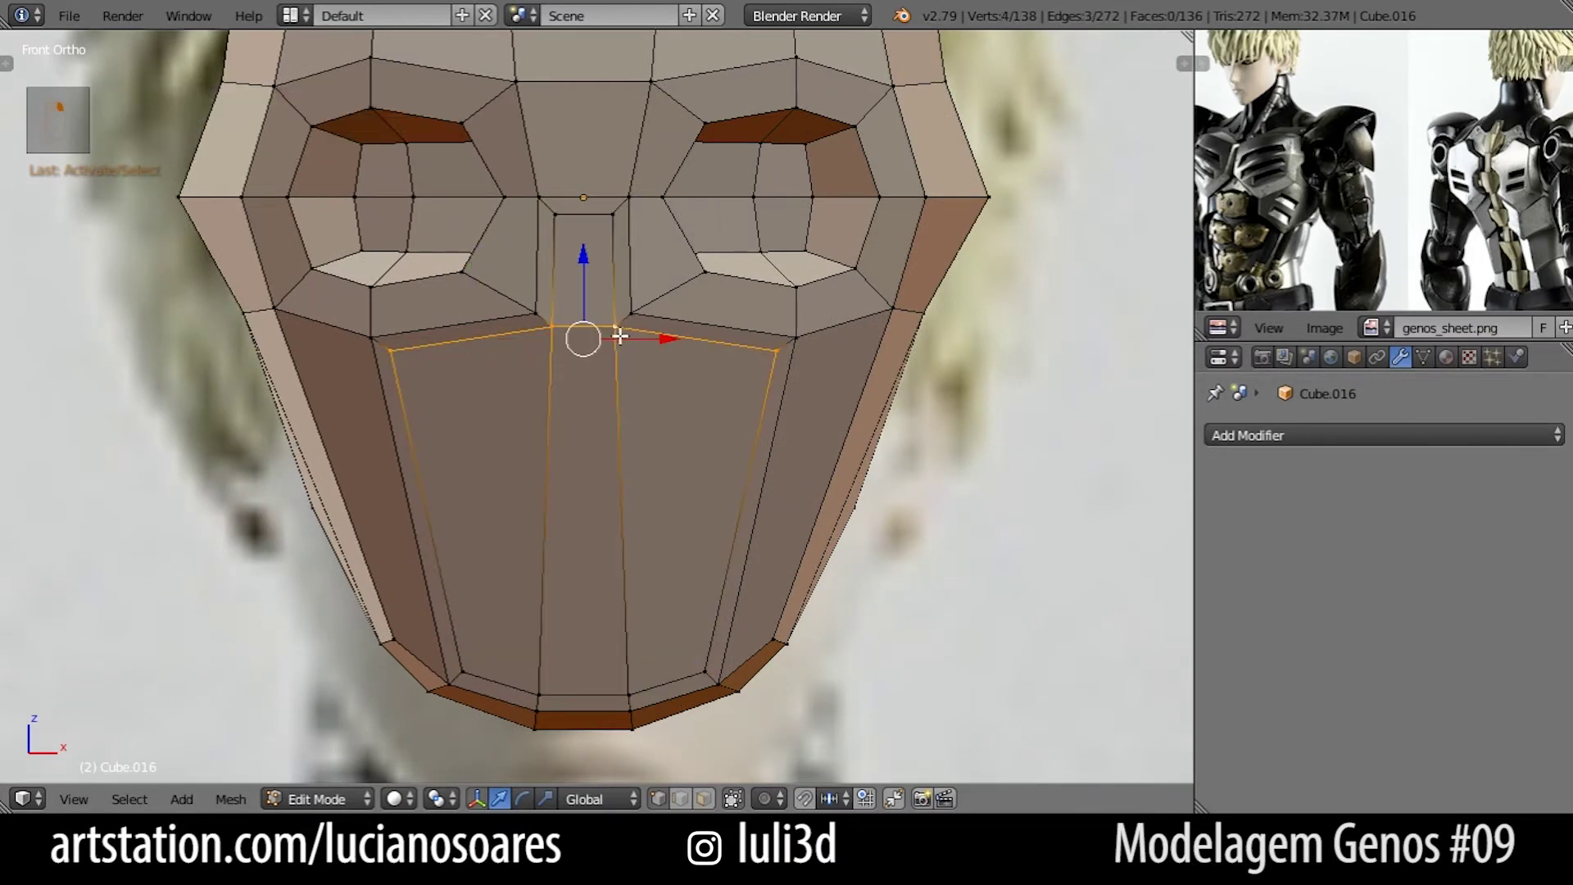
key("g")
left_click(643, 381)
key("s")
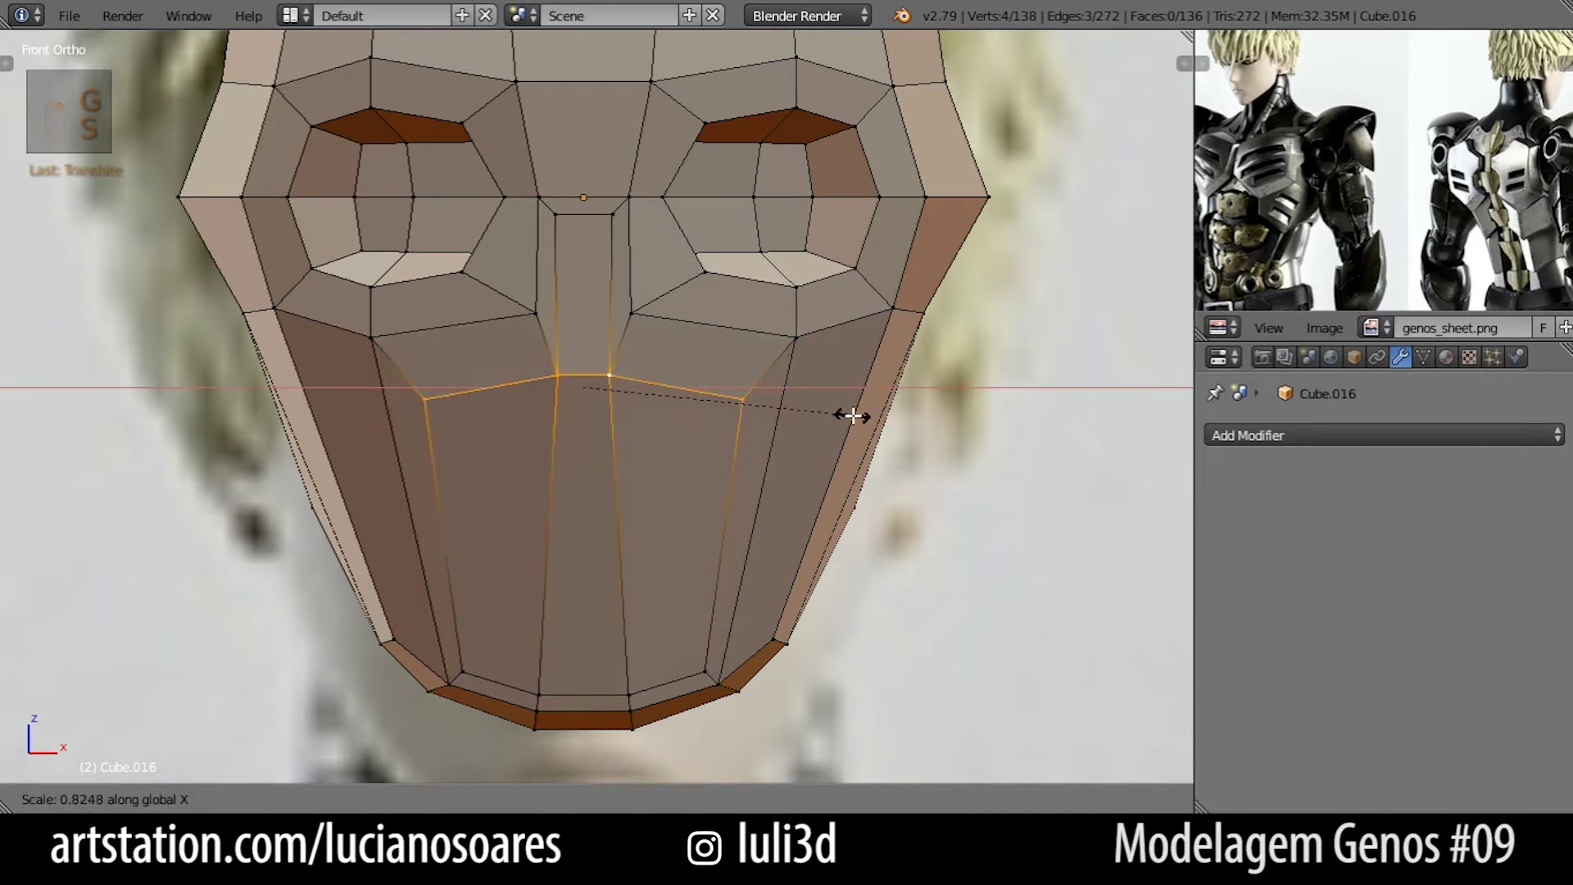
left_click(834, 419)
Lower the nose bridge inset's top vertex pair along Z by about 0.31 and widen the vertex pair just below it.
left_click(556, 215)
left_click(608, 216, "shift")
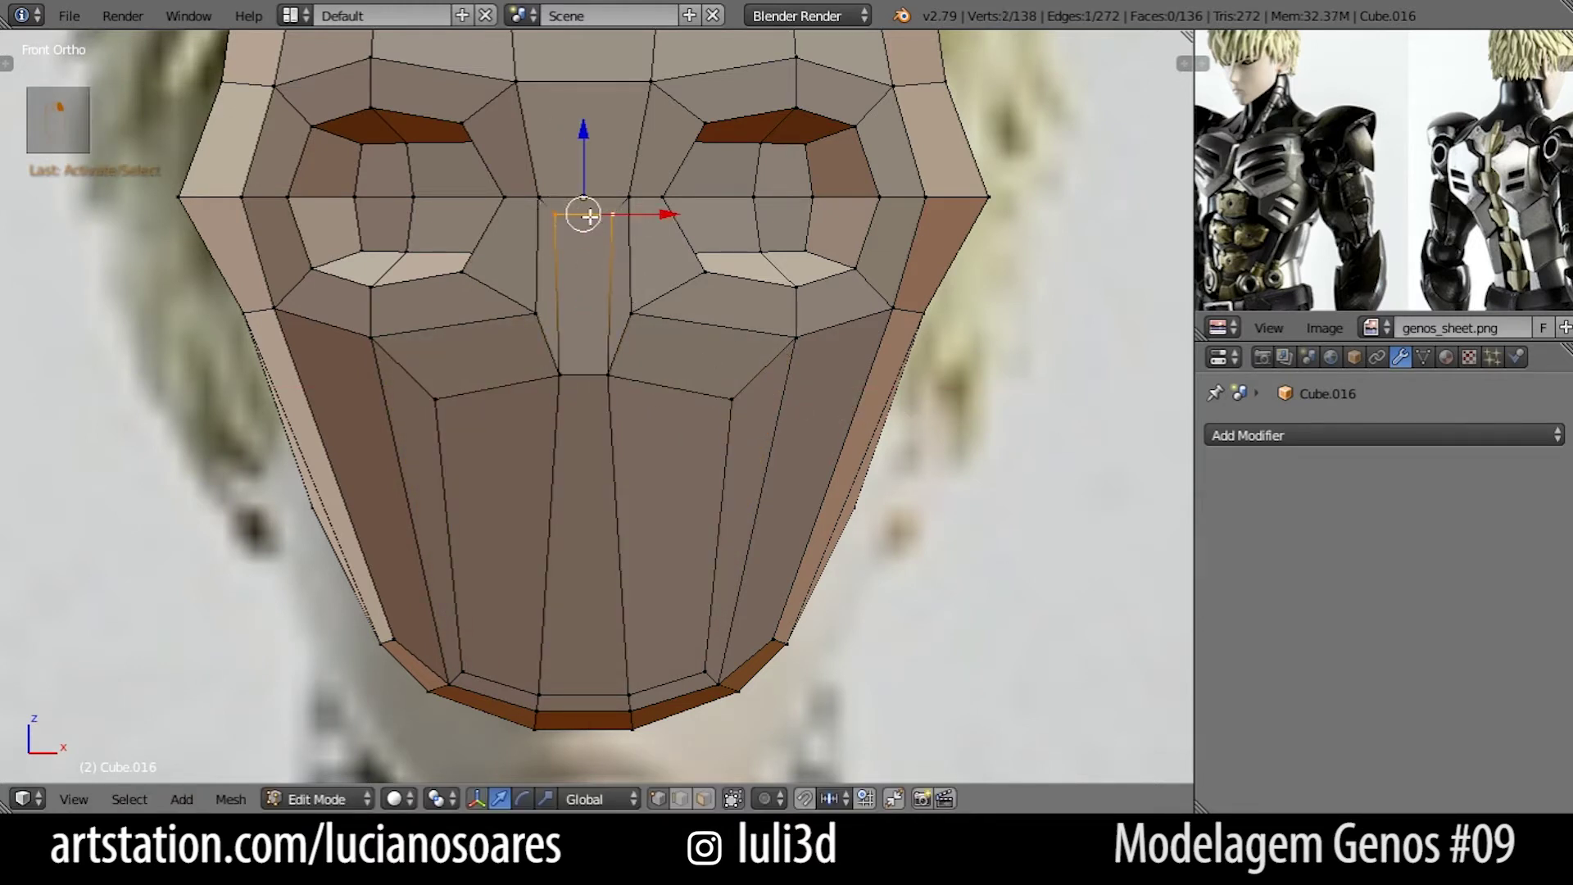
key("g")
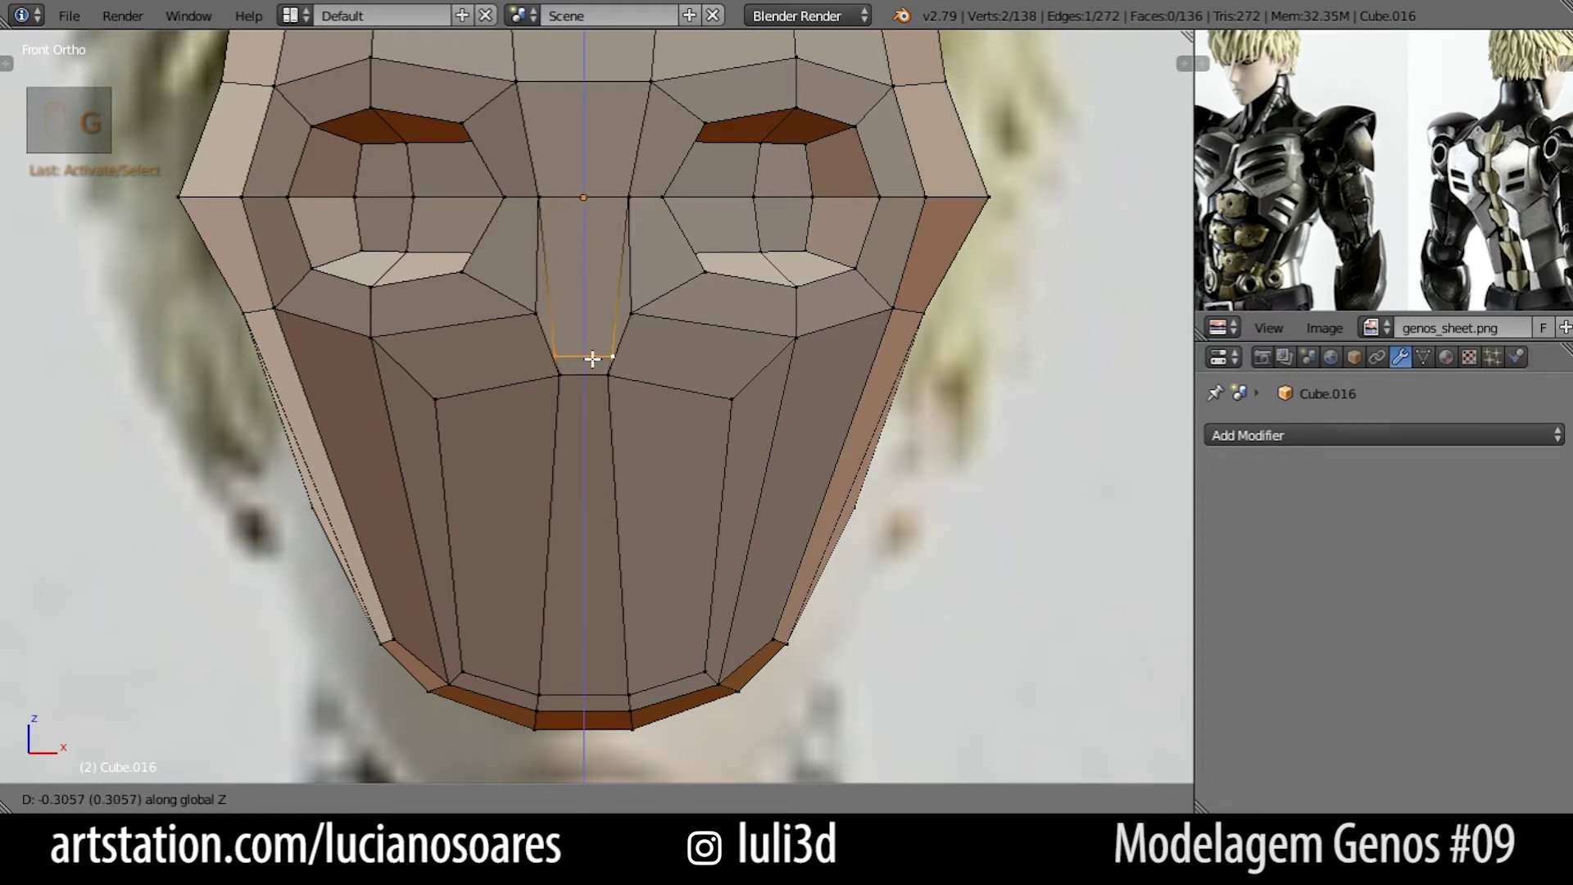
left_click(592, 372)
key("s")
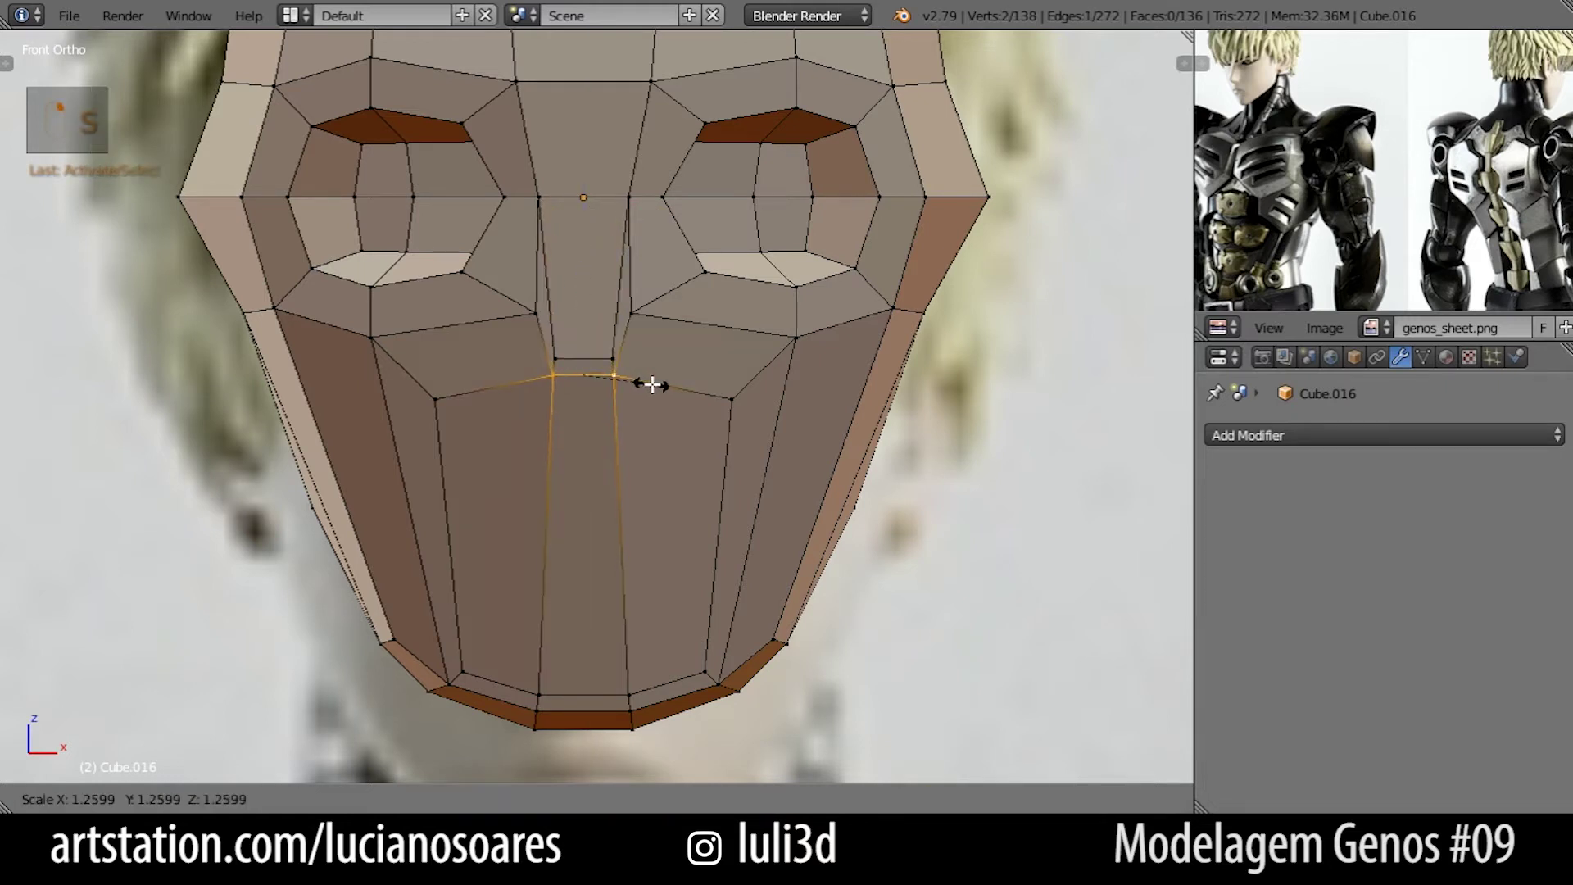
left_click(667, 386)
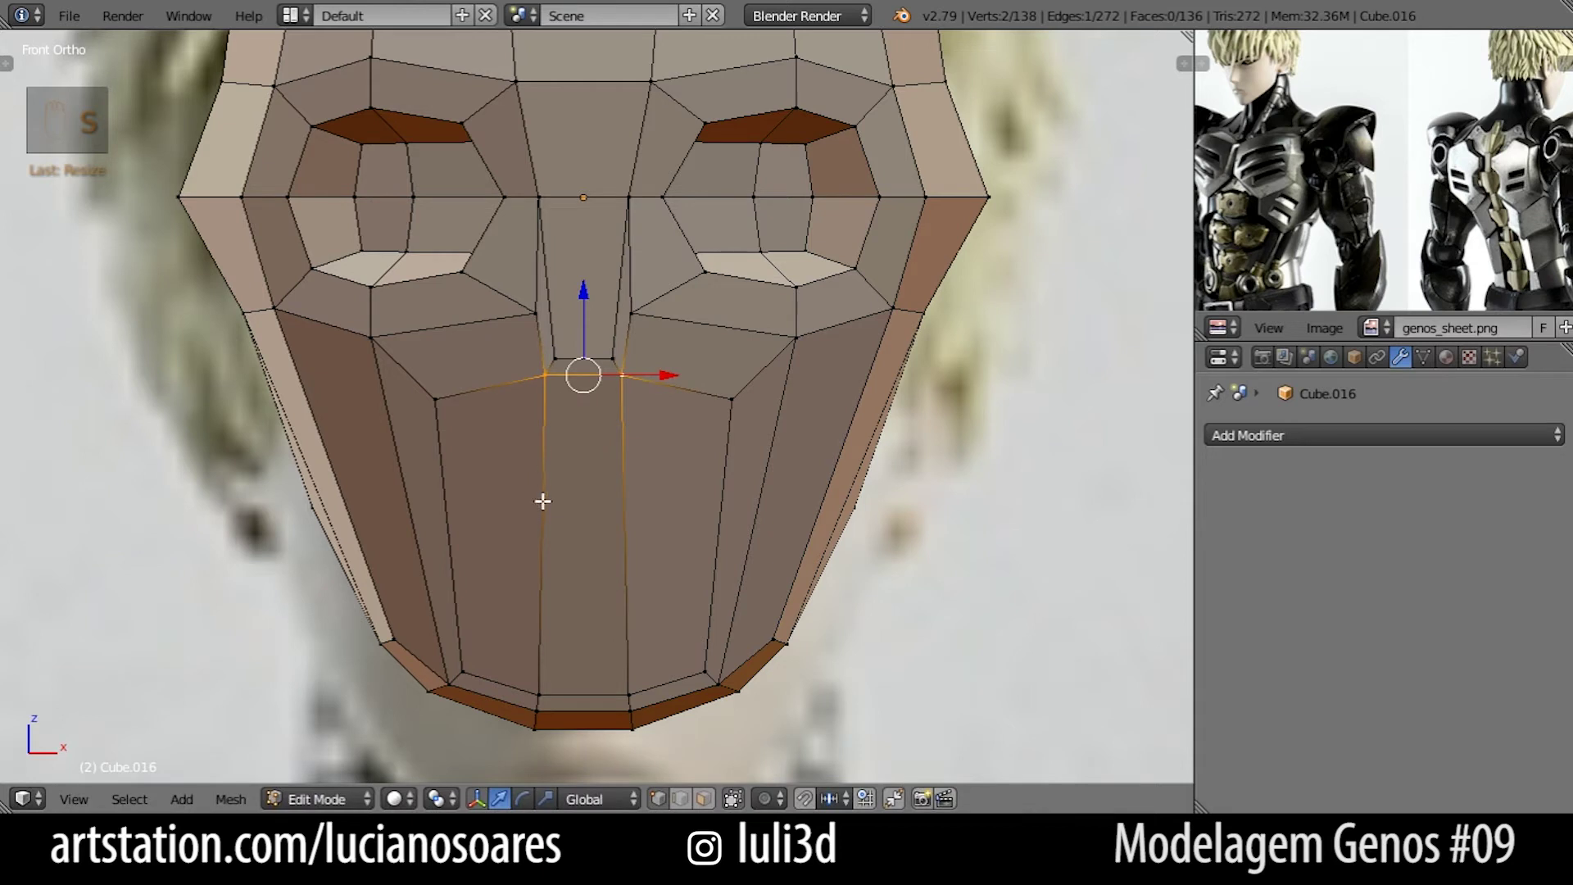
Select the four nose-base vertices and move them slightly down along Z.
key("alt+Tab")
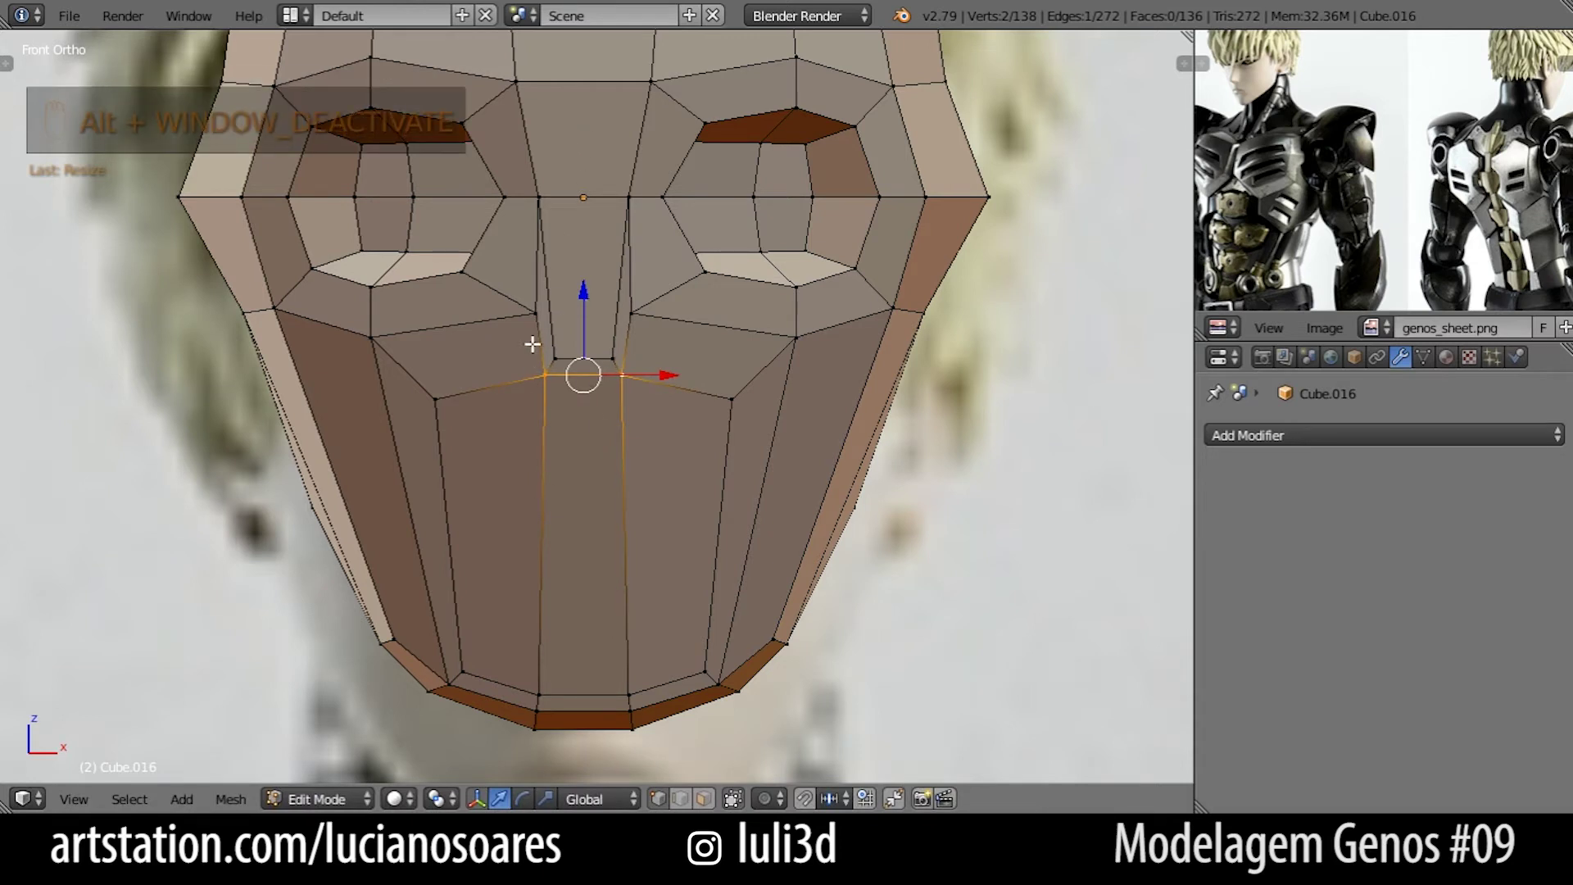
right_click(577, 360, "shift")
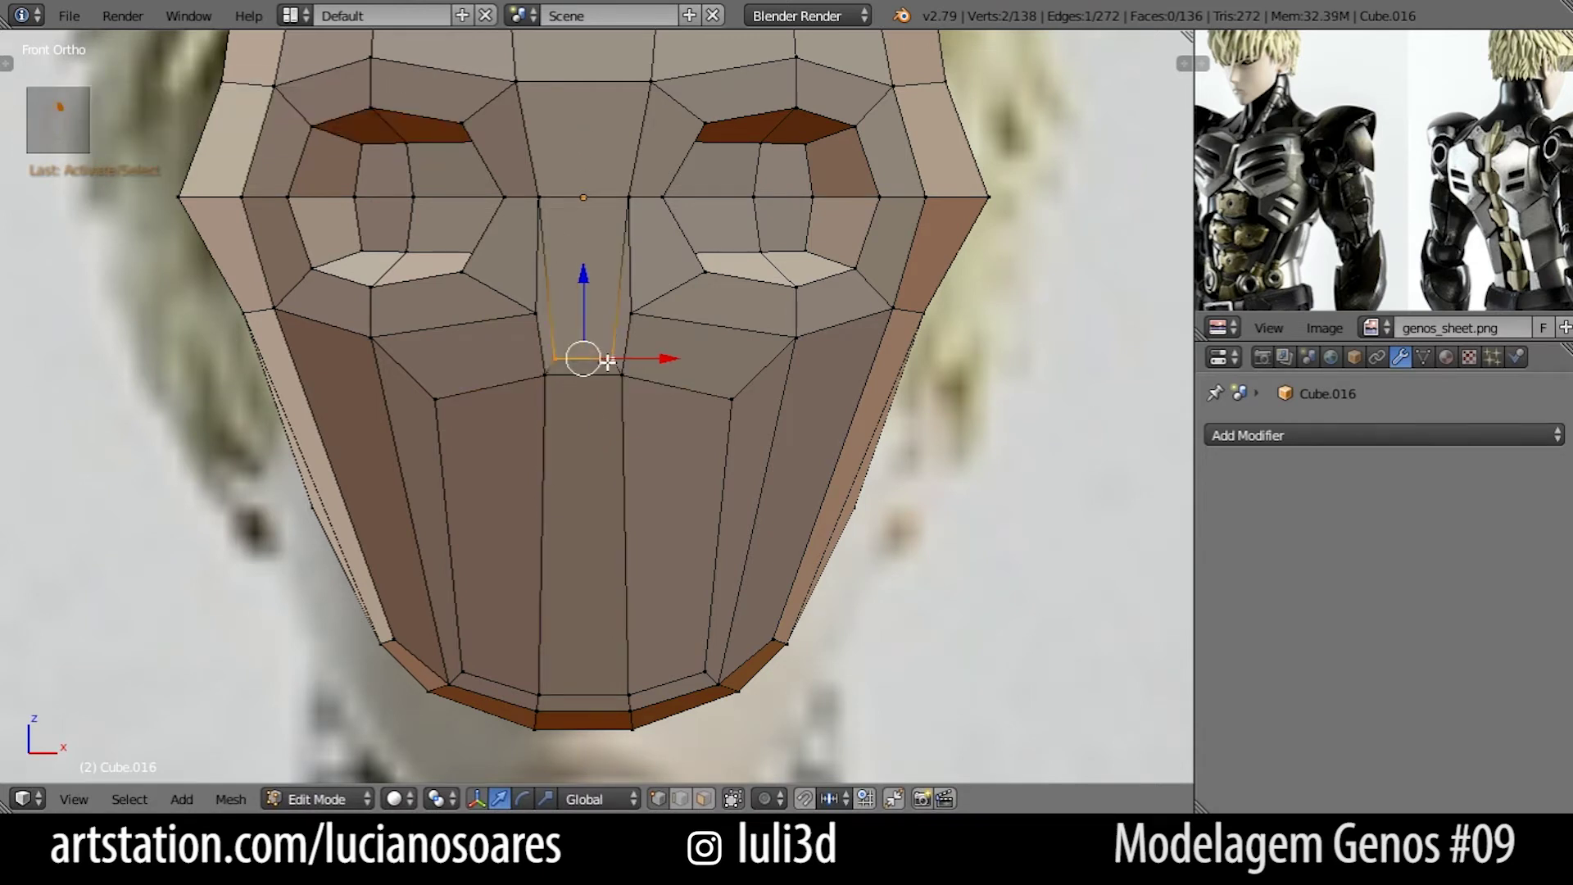
key("g")
key("z")
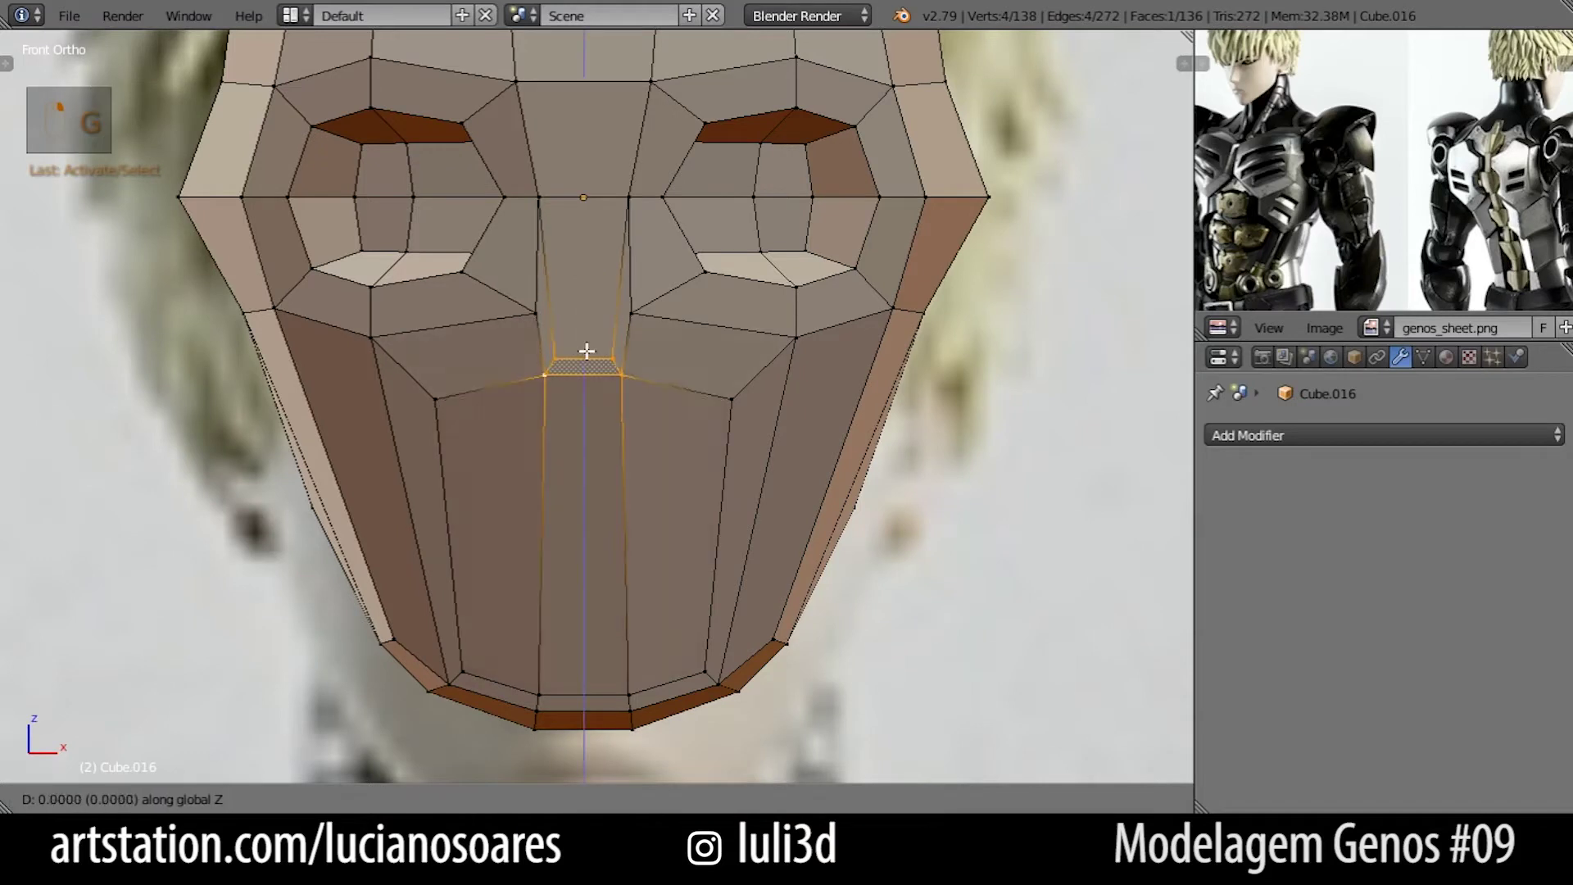
left_click(598, 384)
Select the mouth area's two outer upper corner vertices, lower them slightly along Z, and scale them inward.
right_click(435, 399)
right_click(731, 399, "shift")
key("g")
key("z")
key("s")
left_click(713, 414)
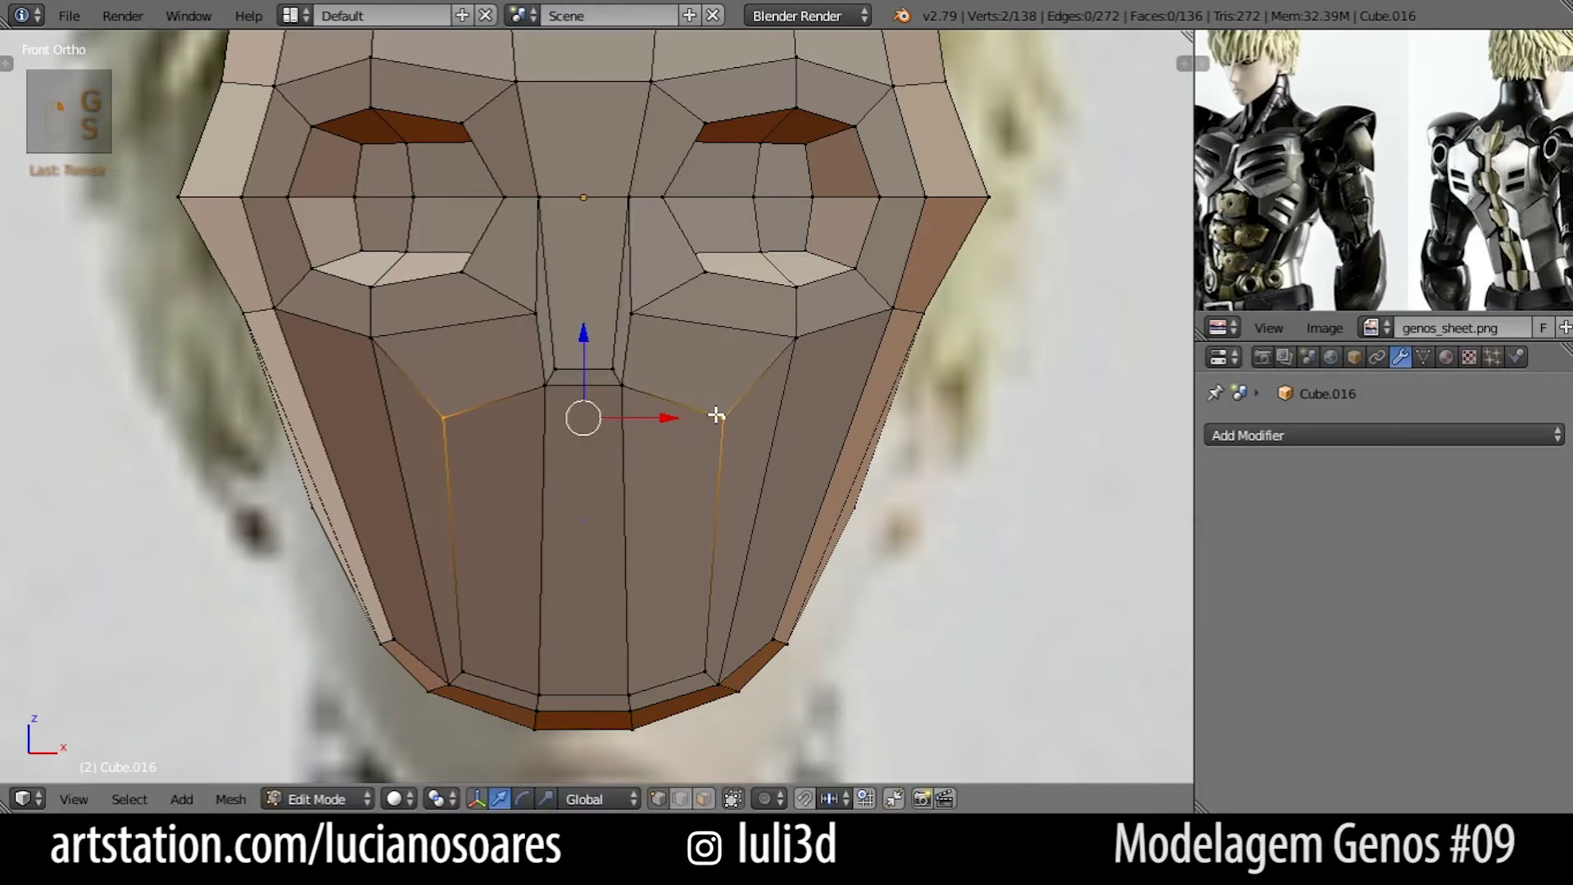
Select the mouth area's lower four-vertex row, raise it above the chin, and scale it inward along X.
key("alt+Tab")
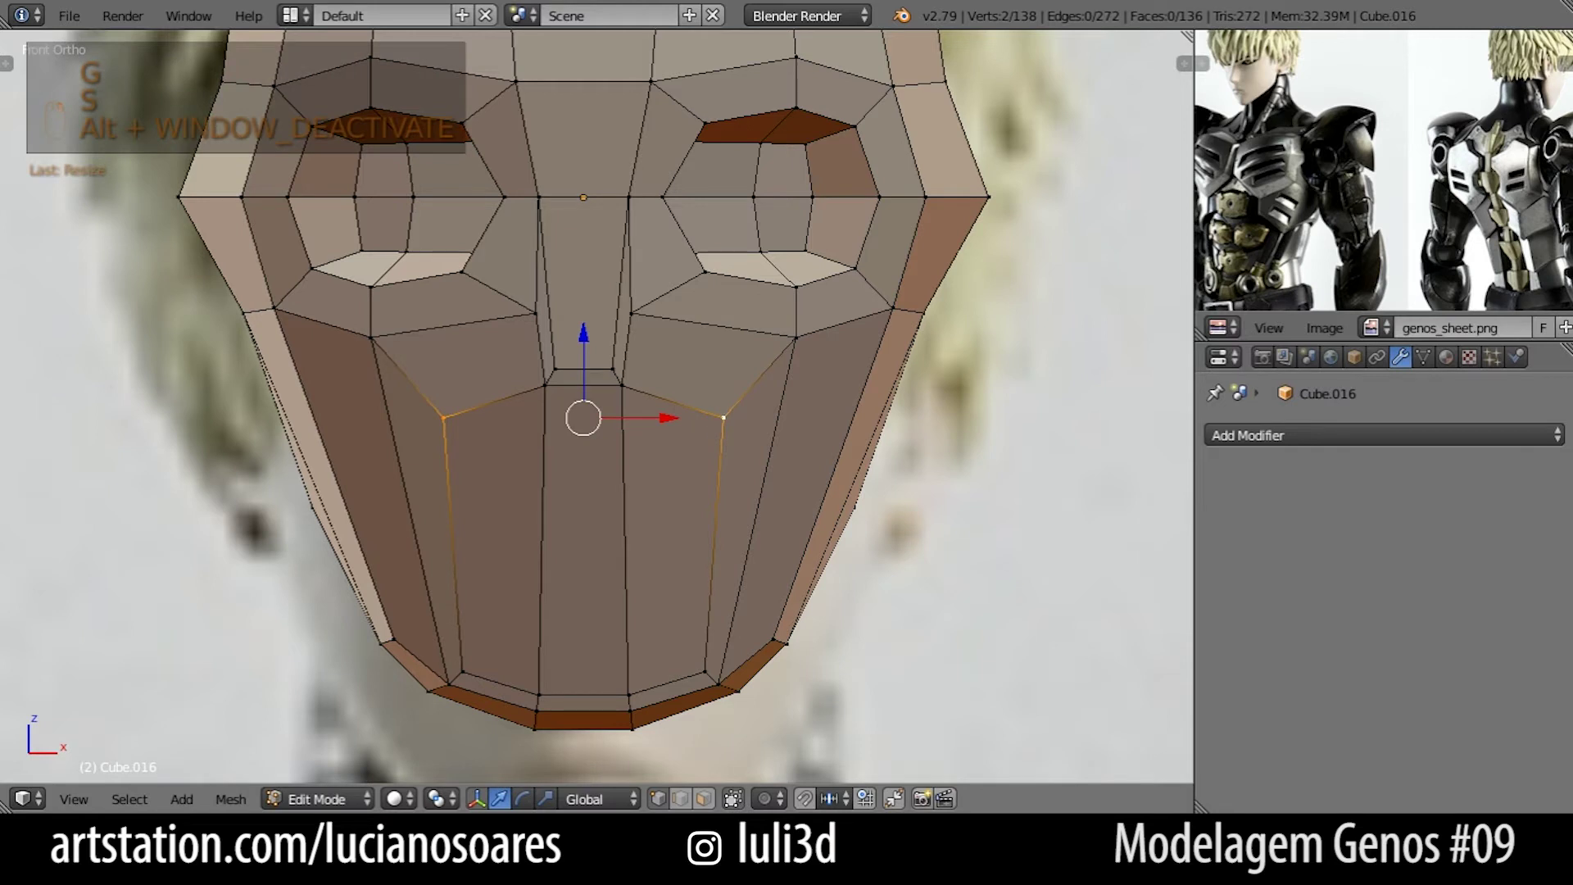
right_click(517, 685, "alt")
key("g")
left_click(678, 636)
key("s")
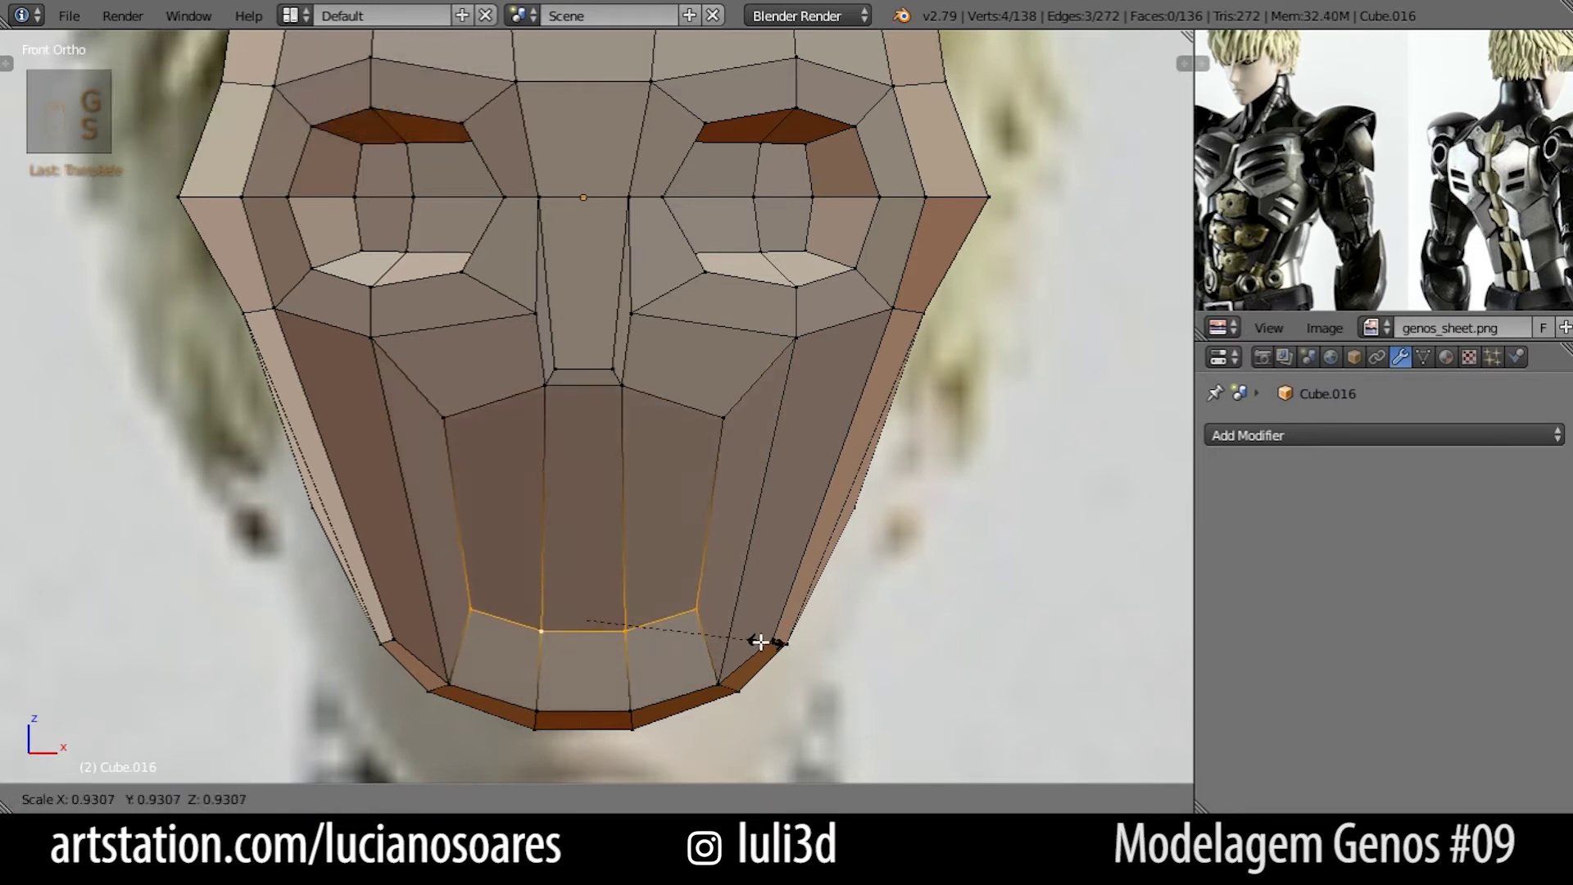
key("x")
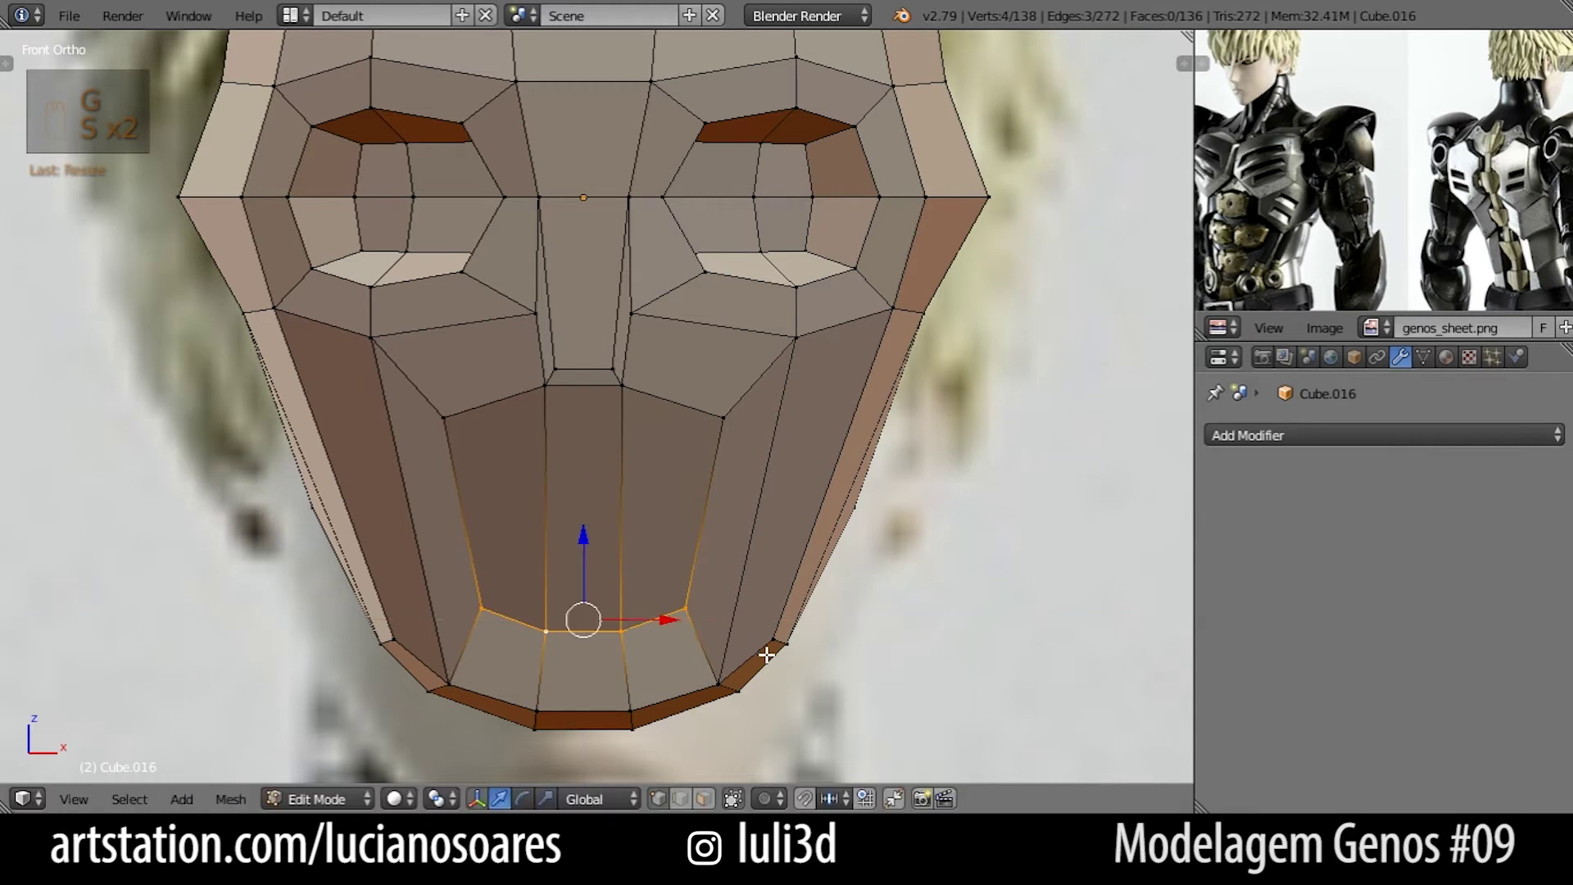
left_click(765, 654)
scroll(702, 573, "down", 1)
middle_click_drag(706, 541, 712, 600, "shift")
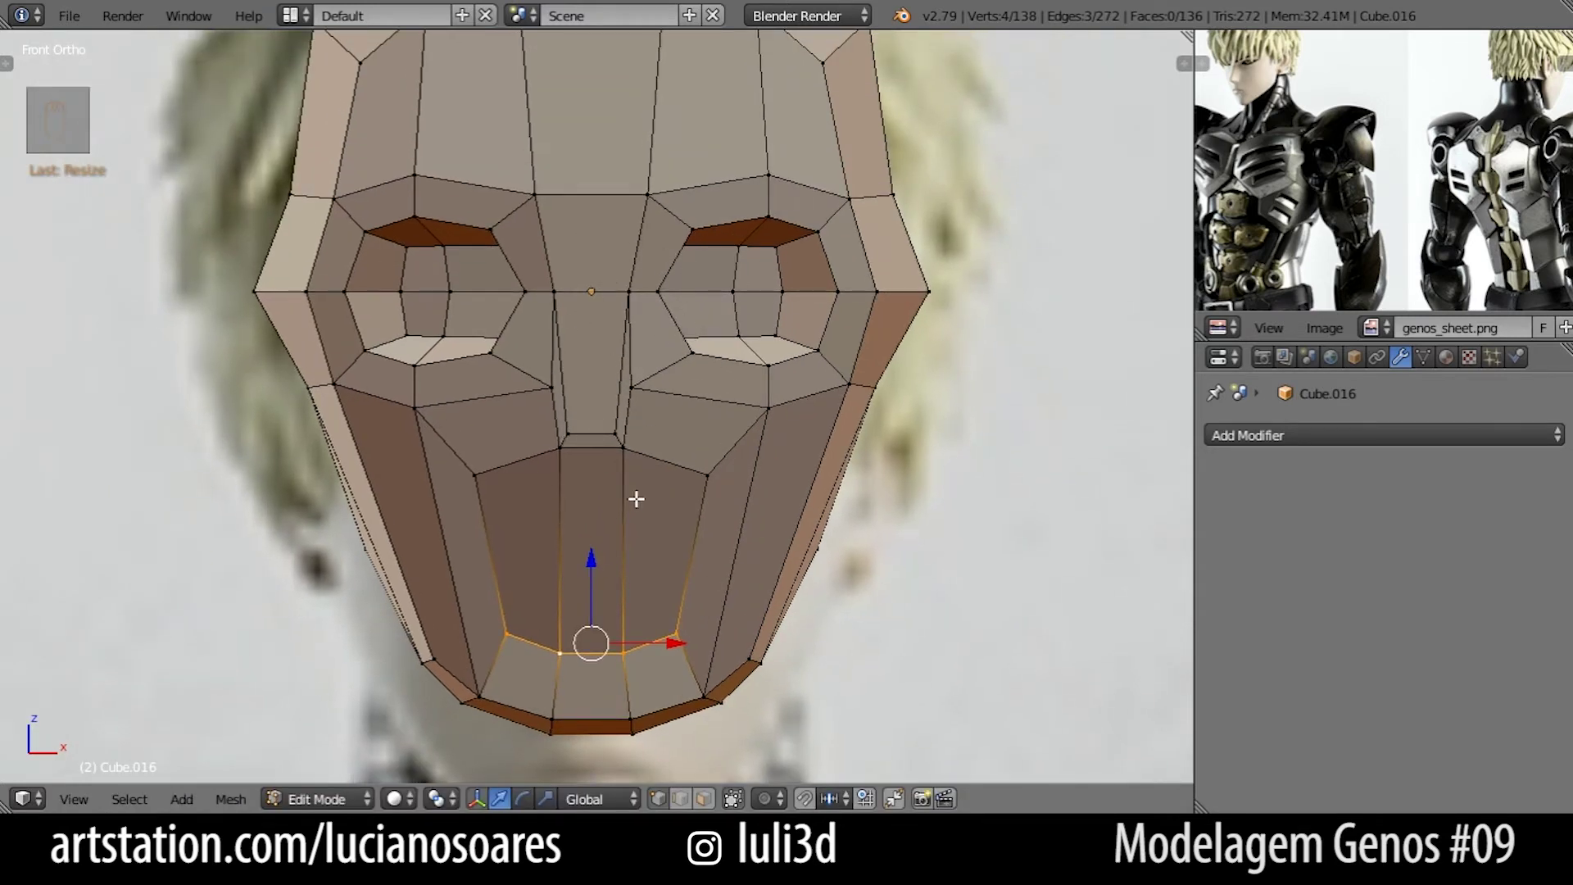
key("alt+Tab")
right_click(534, 194)
key("g")
left_click(627, 211)
key("ctrl+z")
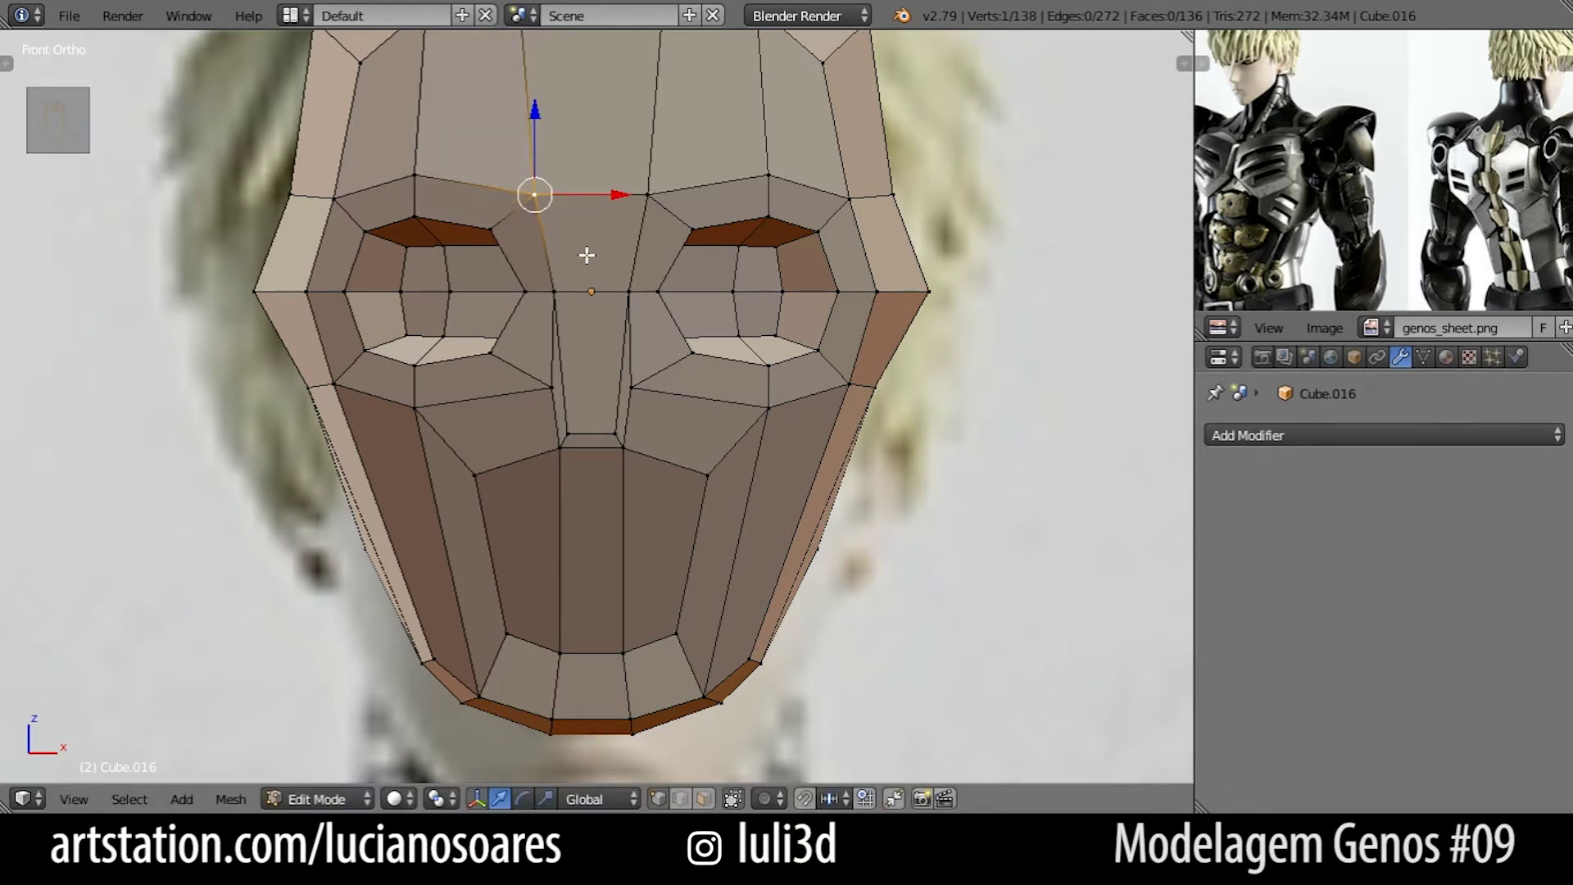
Select the two inner brow vertices above the nose, lower them along Z, and scale them closer together.
scroll(782, 287, "down", 2)
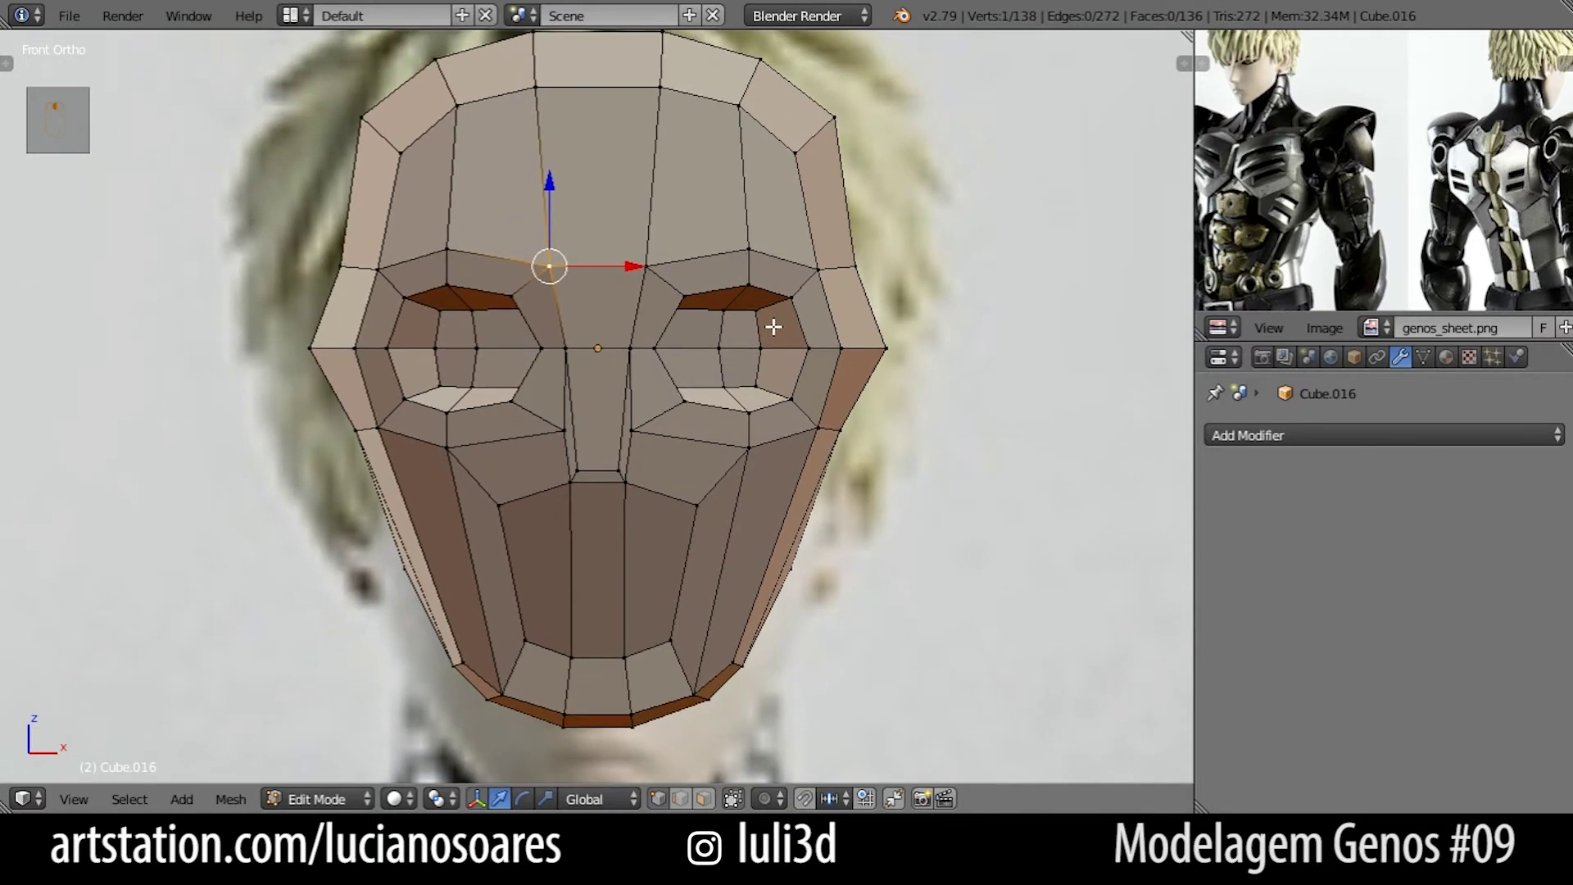
right_click(652, 269)
right_click(575, 270, "shift")
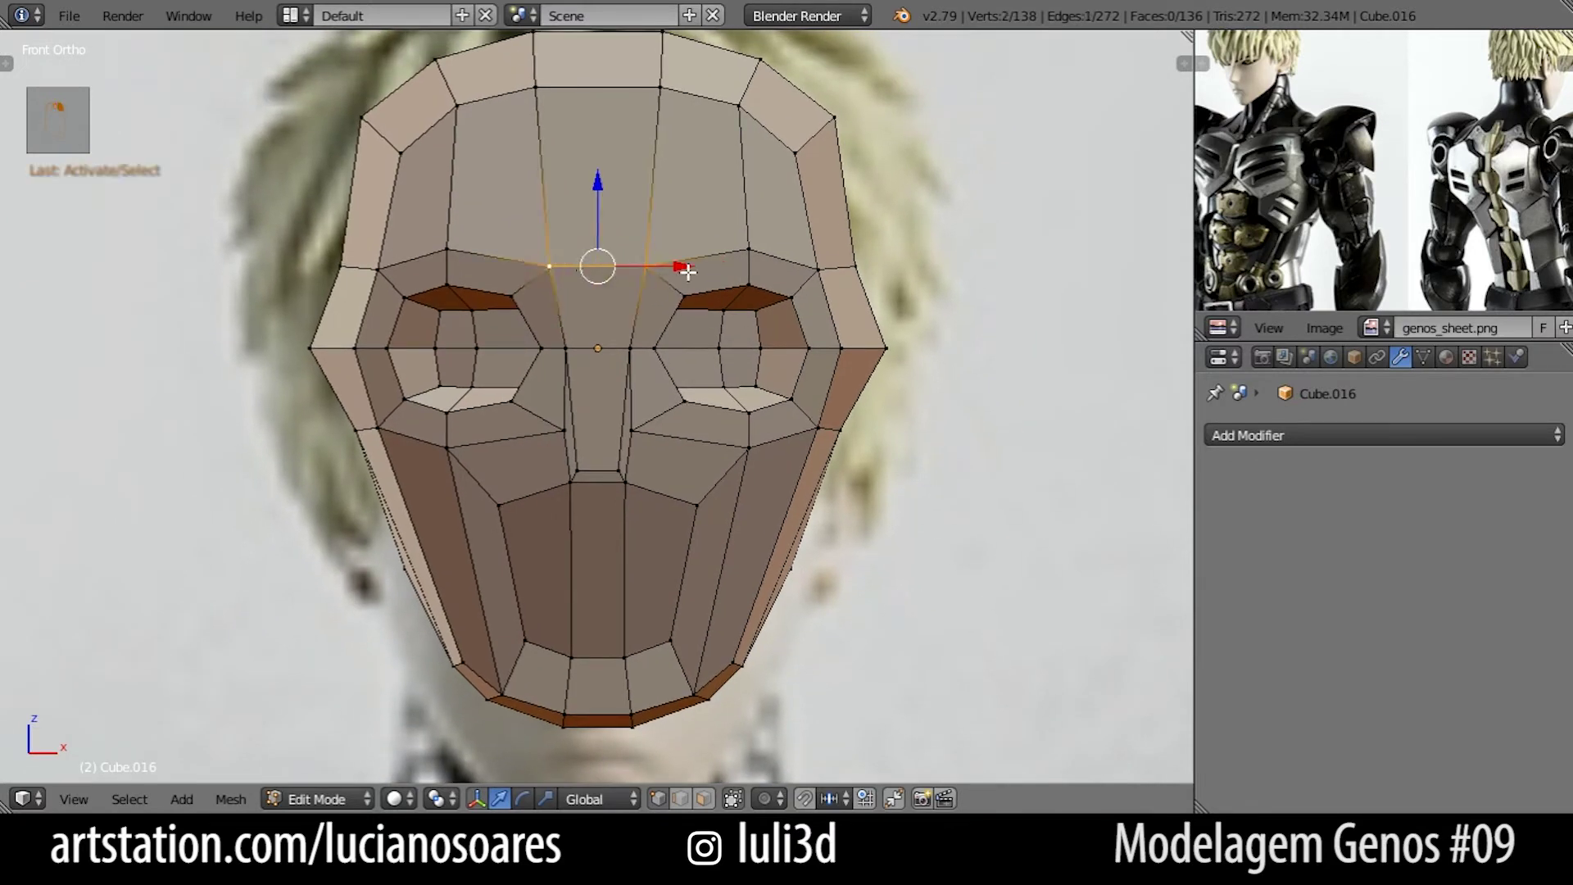
key("g")
left_click(734, 297)
key("s")
left_click(712, 303)
key("g")
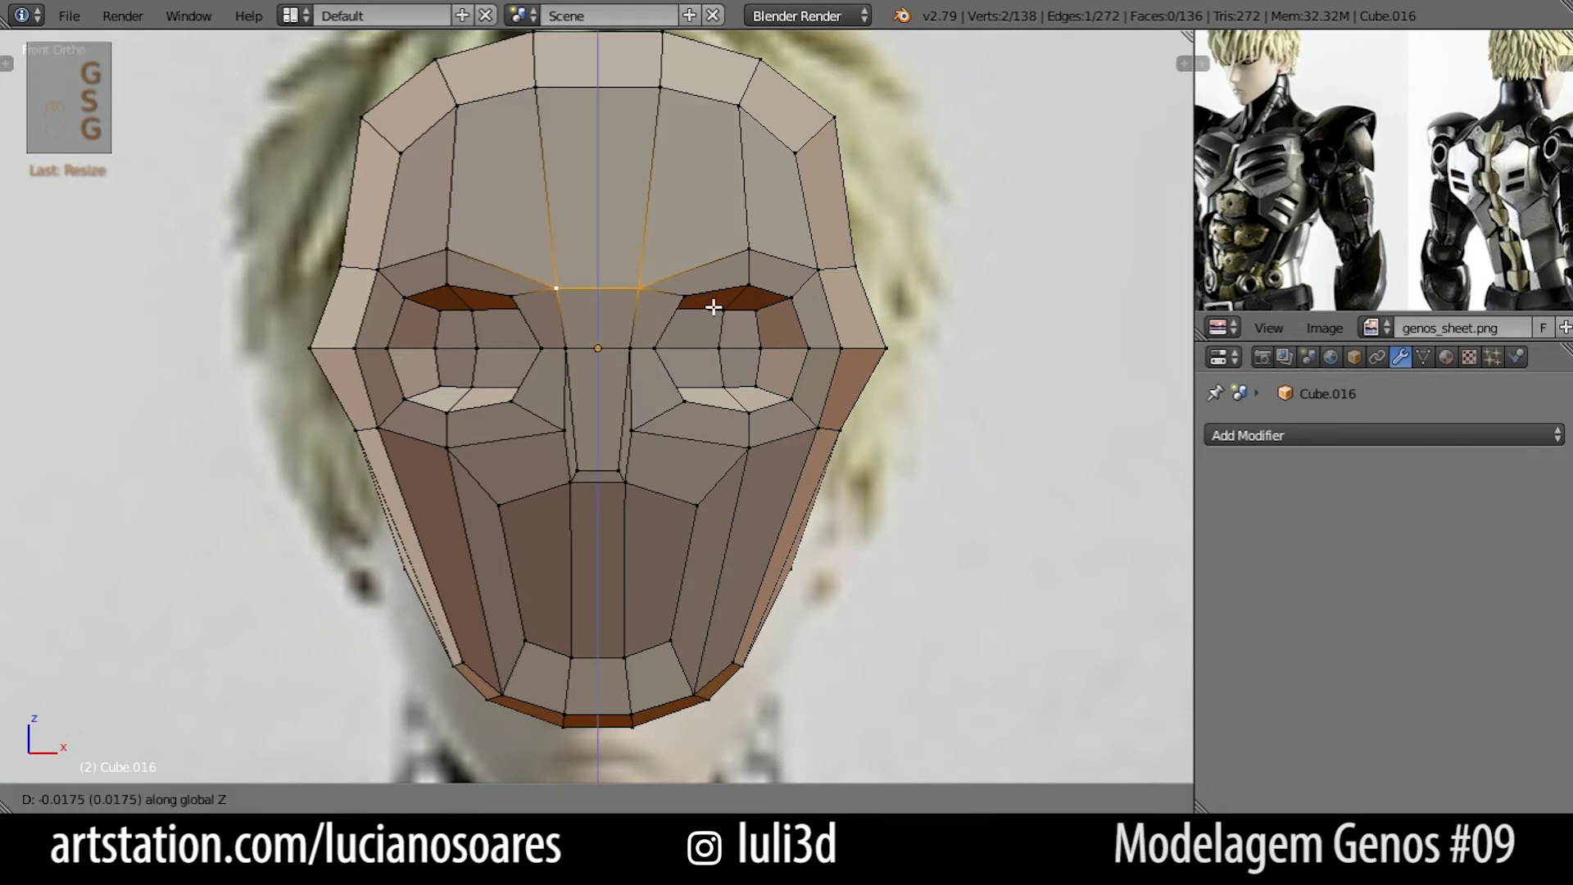
left_click(712, 307)
key("s")
left_click(702, 306)
Scale the inner upper corner vertices of both eye sockets toward the nose and adjust their height along Z.
right_click(519, 309)
right_click(670, 303, "shift")
key("s")
left_click(685, 307)
key("g")
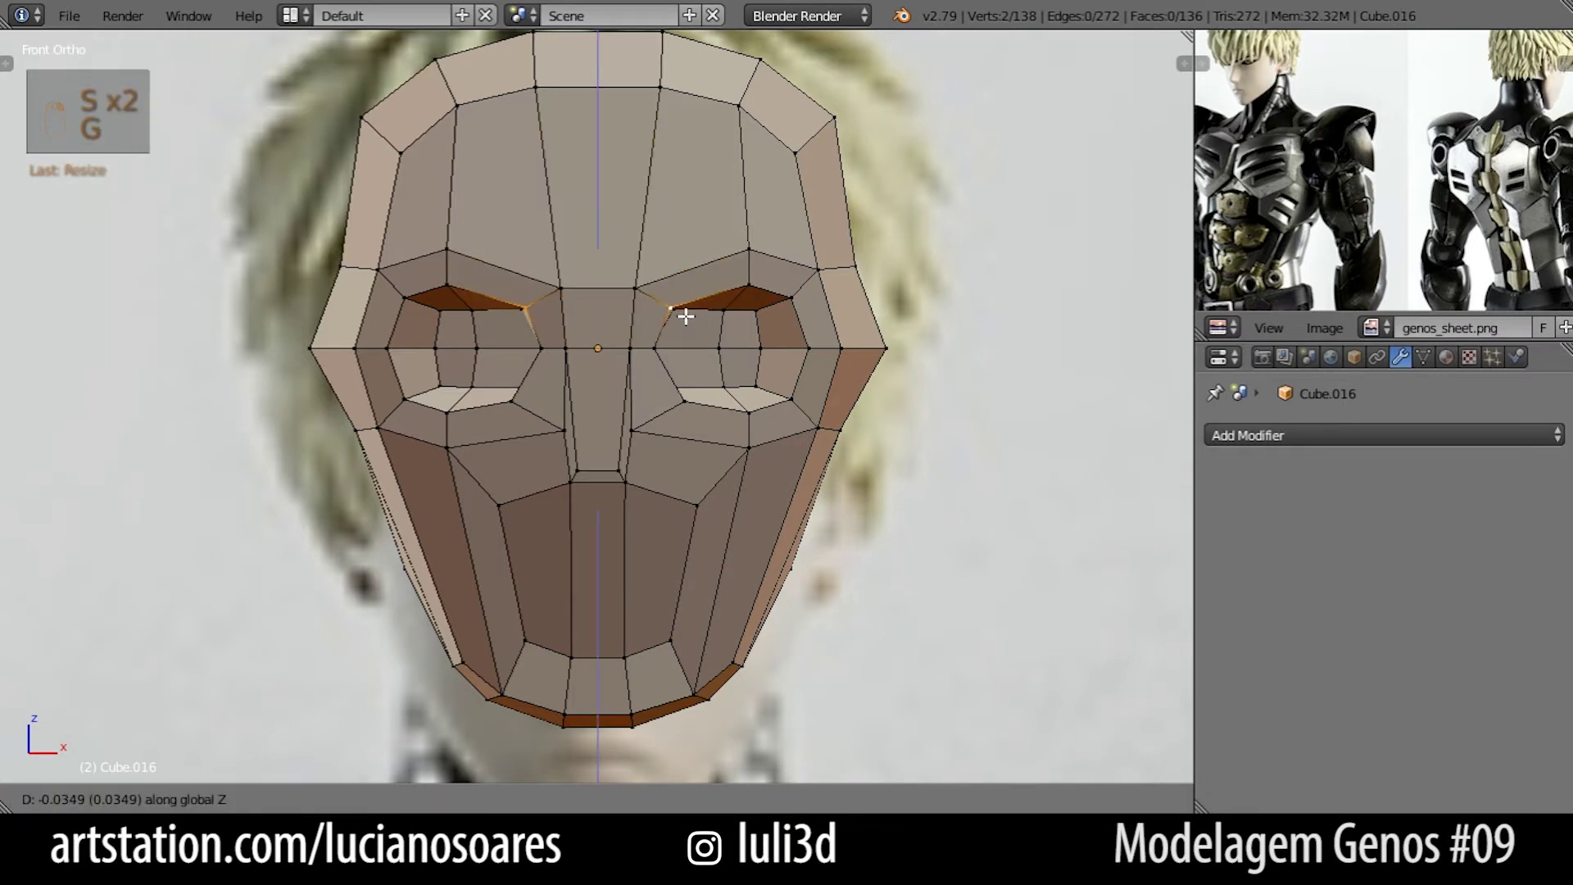
left_click(685, 309)
Select the brow-peak and upper-lid-peak vertices above both eyes and scale them inward along X.
right_click(455, 250)
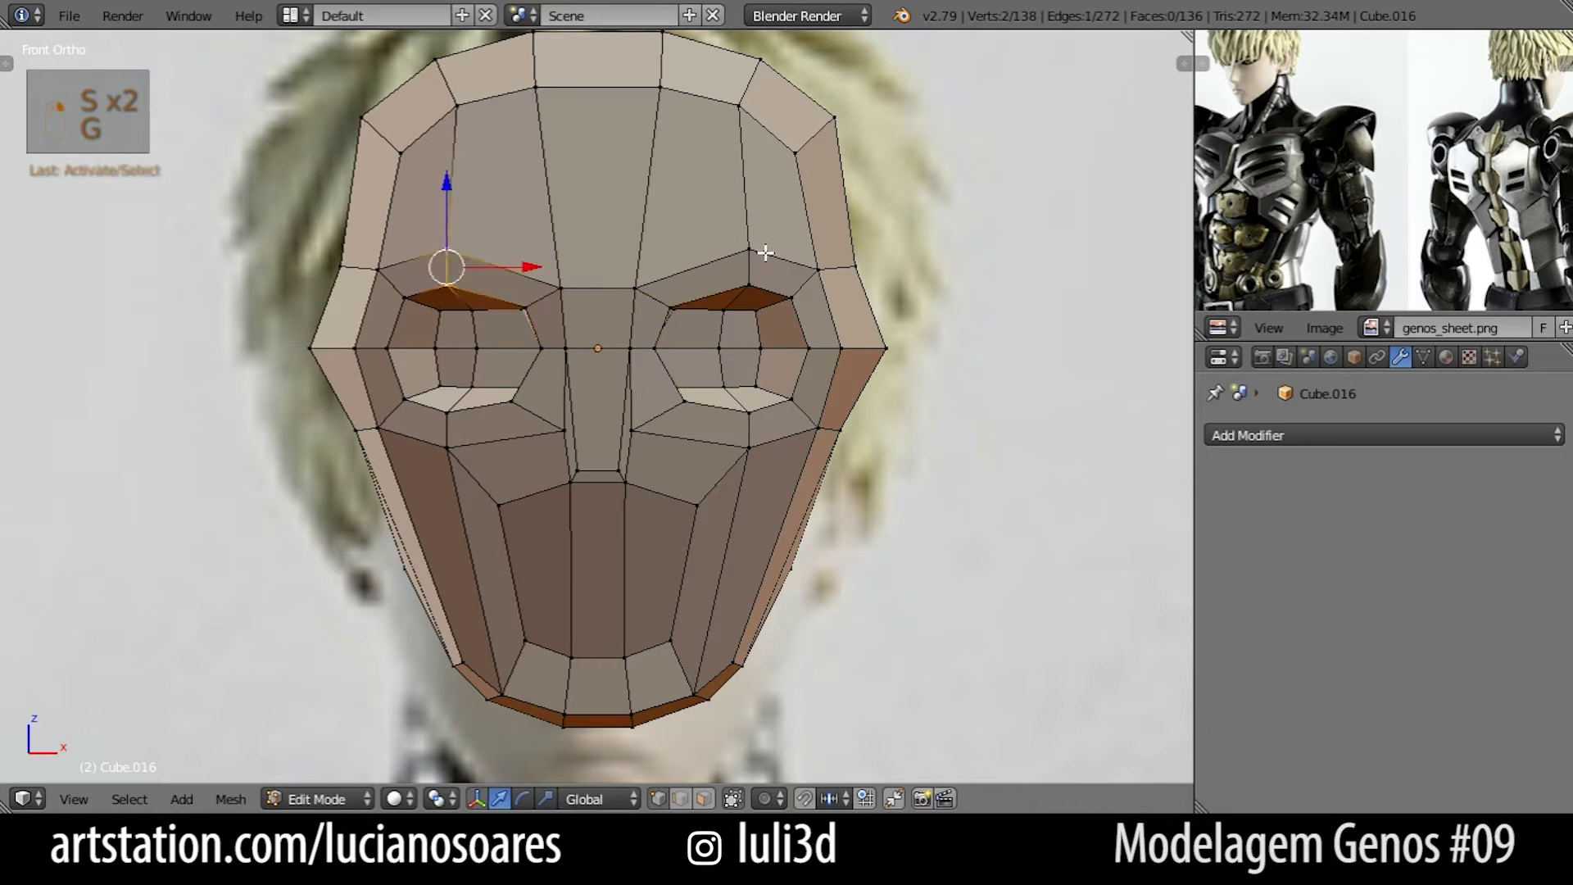
right_click(740, 250, "shift")
key("s")
key("x")
left_click(828, 285)
right_click(737, 274)
Select the middle lower-lid vertex of both eye sockets, raise the pair slightly, and scale it inward.
key("alt+Tab")
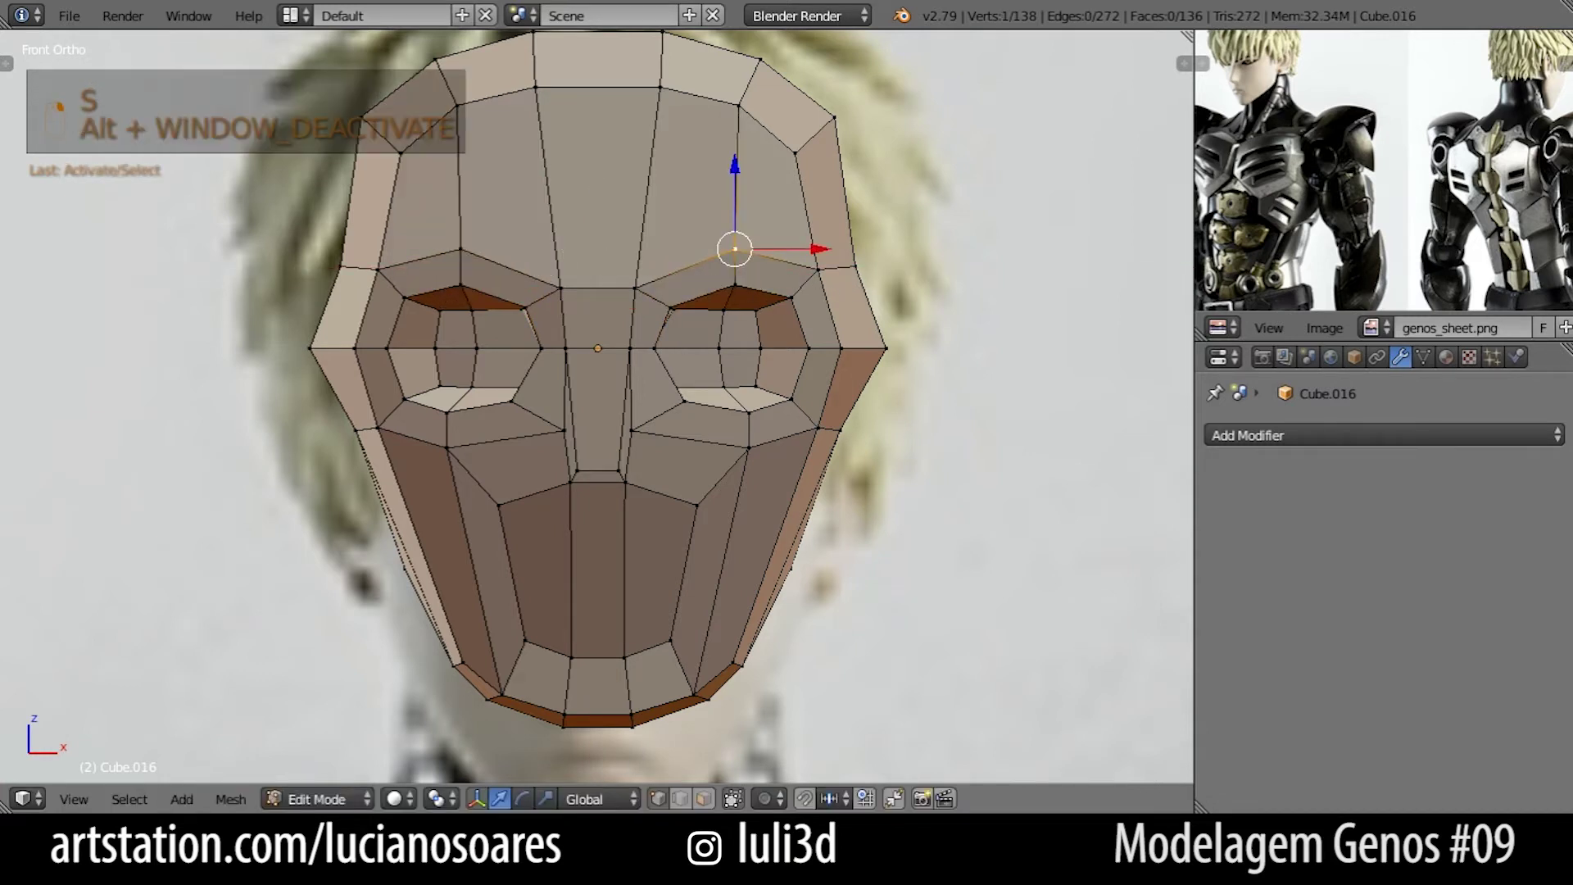
middle_click_drag(1310, 115, 1371, 213)
scroll(1429, 209, "up", 3)
scroll(1429, 209, "down", 2)
scroll(772, 379, "up", 1)
right_click(778, 412)
key("g")
right_click(804, 396)
right_click(422, 406, "shift")
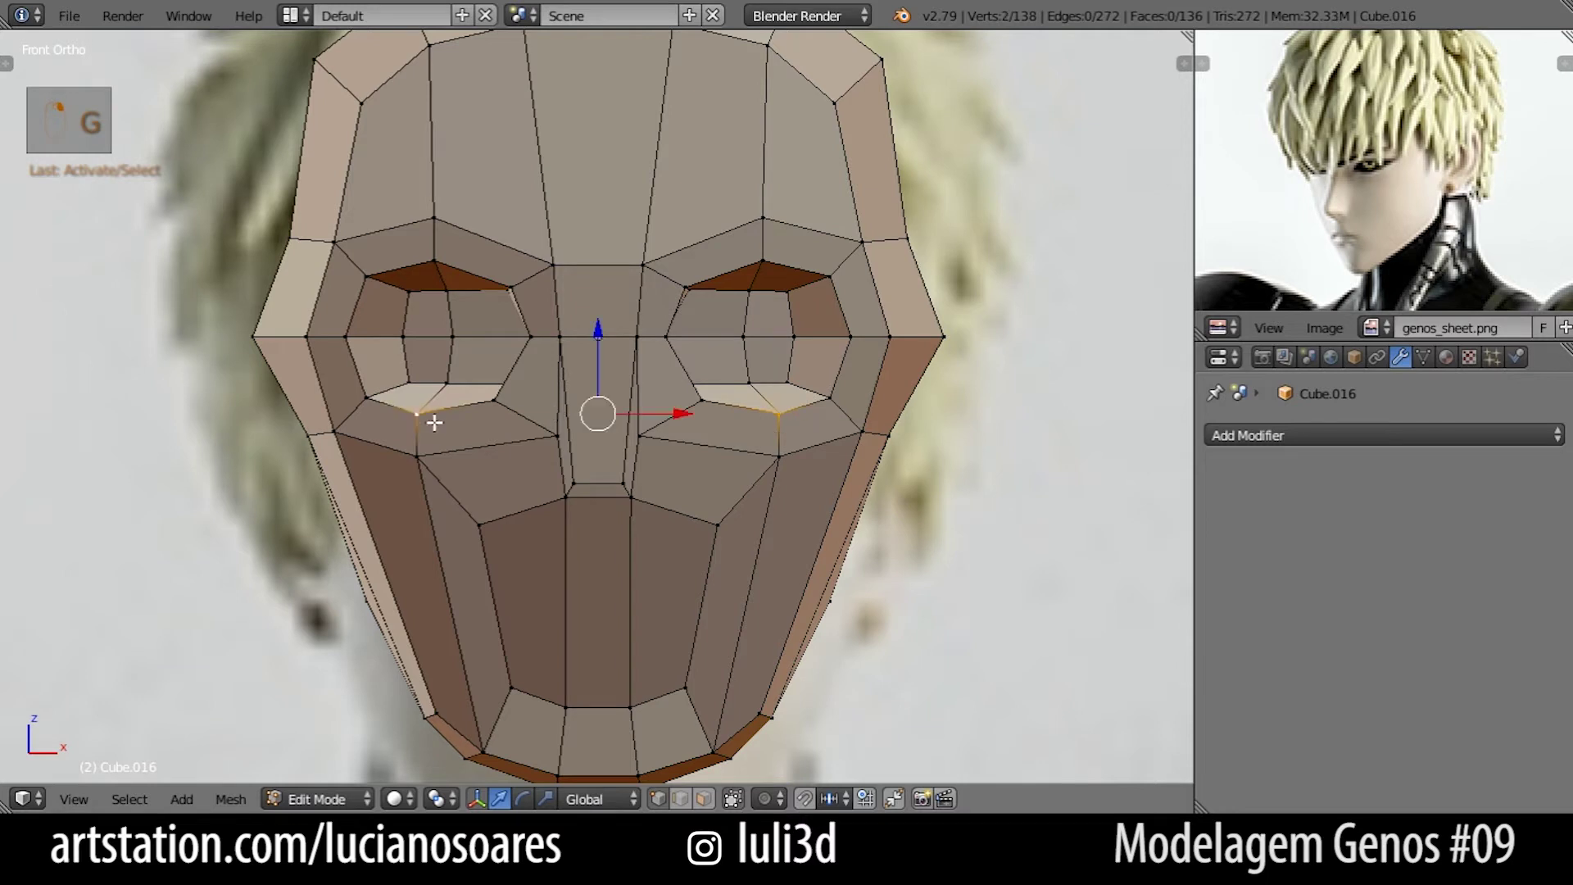
key("g")
key("g")
left_click(615, 400)
key("s")
left_click(698, 416)
Scale the inner lower corner vertices of both eye sockets inward to about 0.90 and raise them slightly along Z.
right_click(714, 409)
right_click(512, 408, "shift")
key("s")
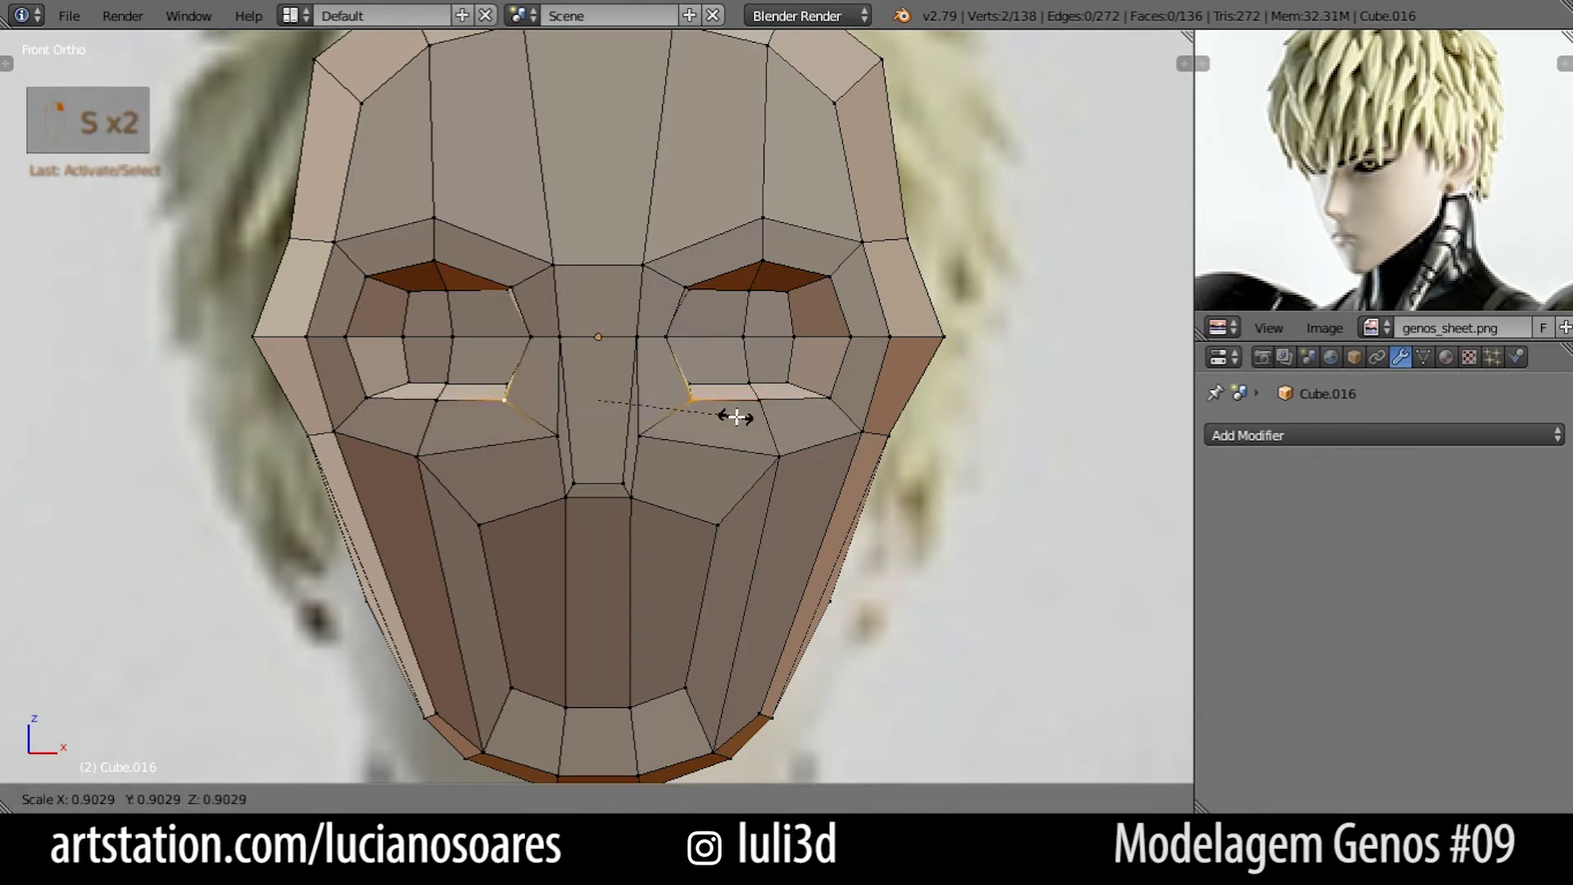
left_click(736, 415)
key("g")
key("z")
left_click(737, 407)
Raise the outer lower corner vertices of both eye sockets along Z and scale them slightly inward.
right_click(830, 388)
right_click(367, 388, "shift")
key("g")
key("z")
left_click(500, 407)
key("g")
key("z")
left_click(612, 423)
key("s")
left_click(623, 433)
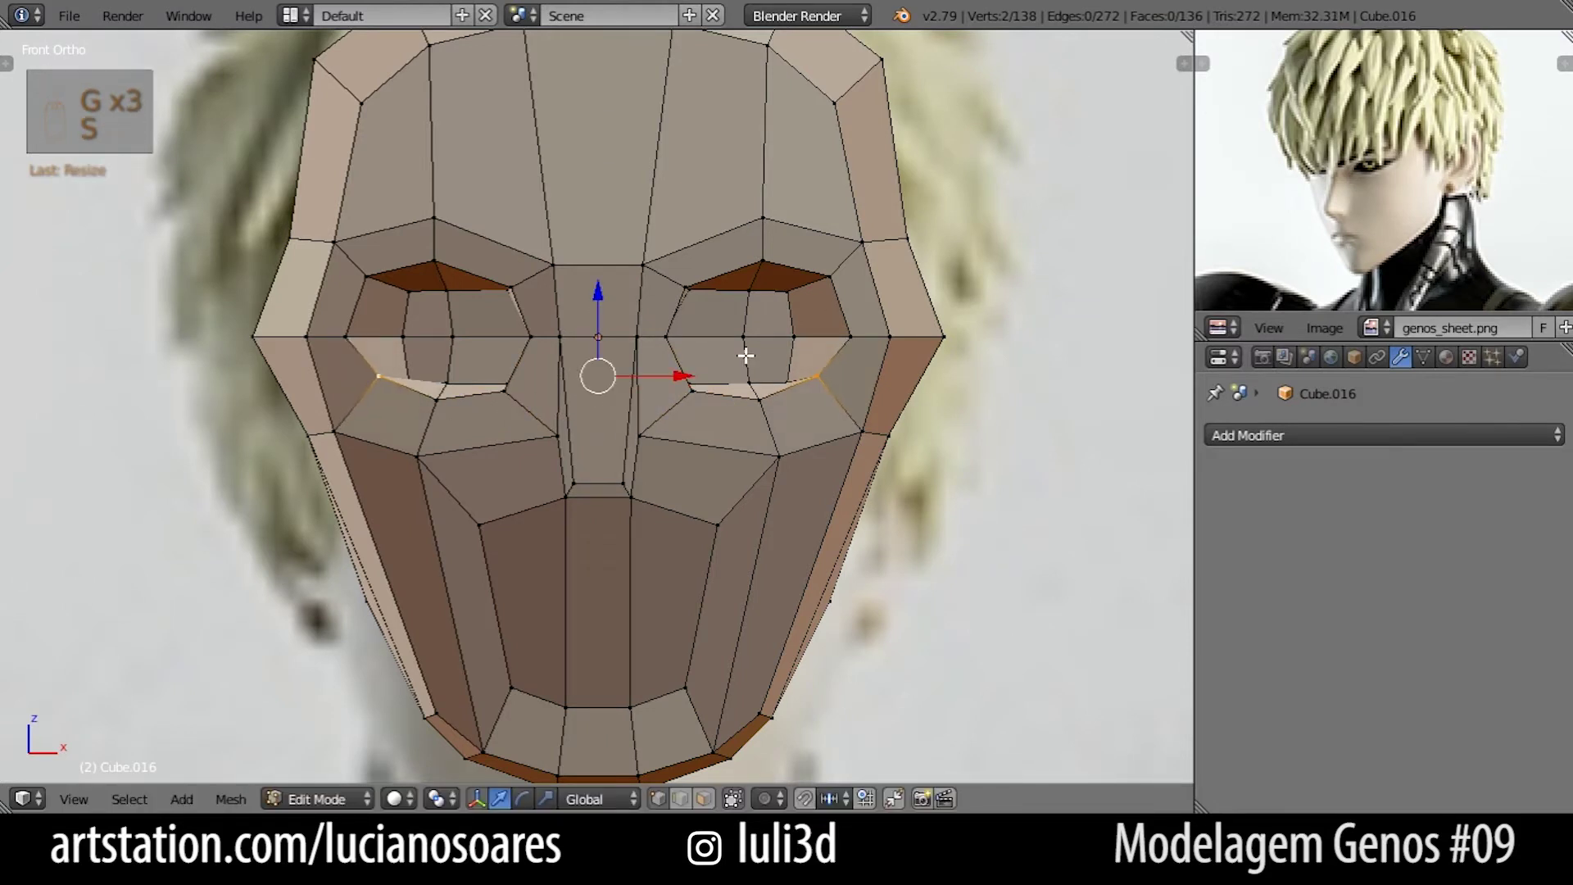
Circle-select the central top-of-skull vertices through the mesh and raise them slightly along Z.
right_click(867, 328)
scroll(779, 502, "down", 4)
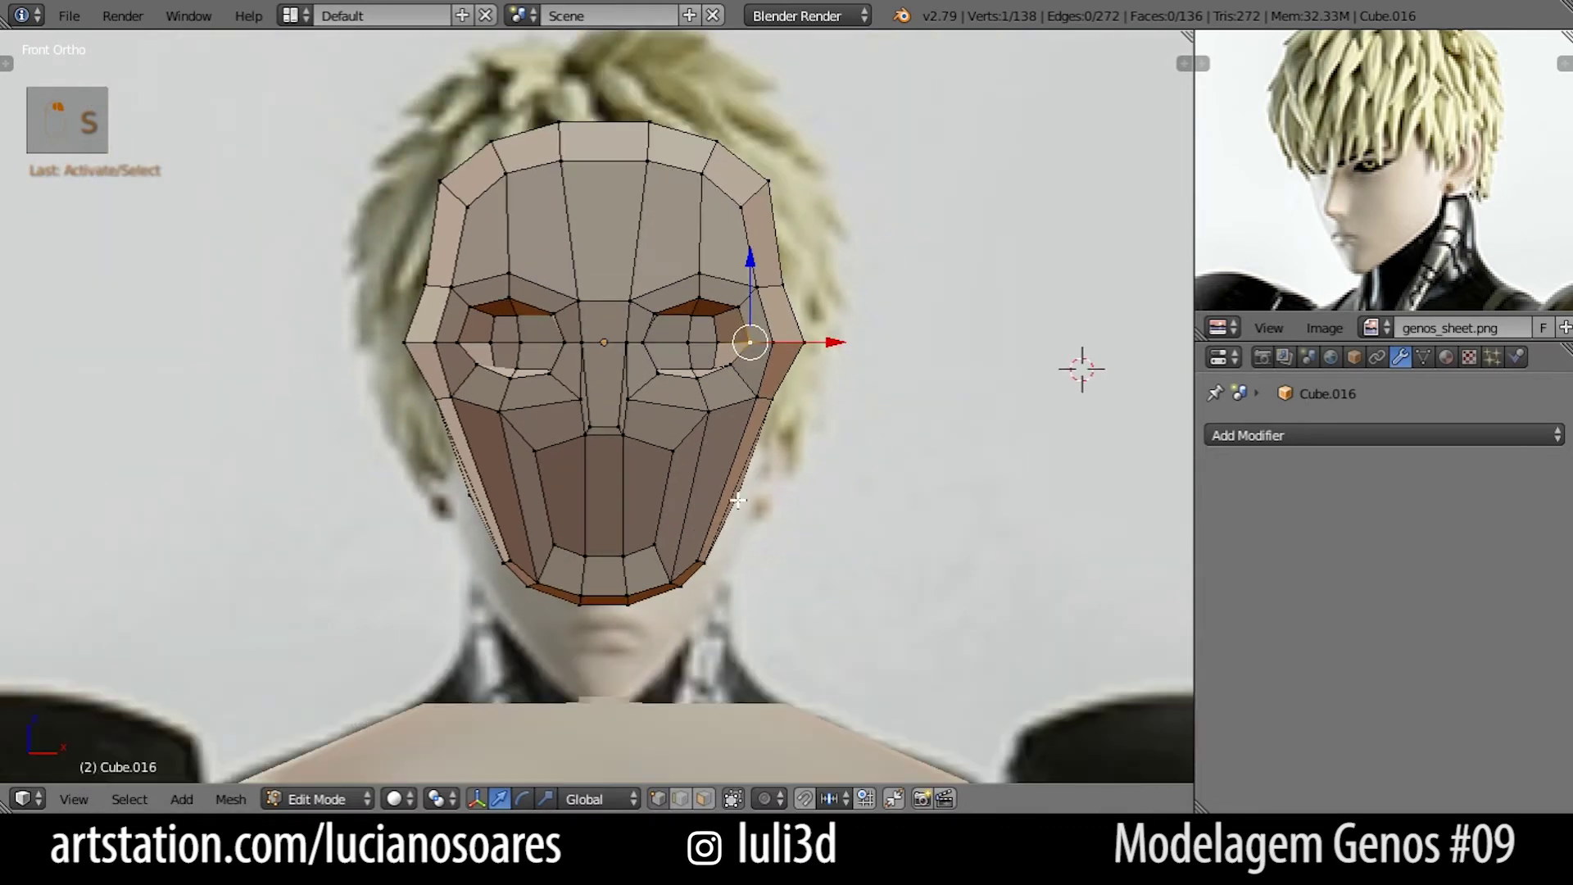
middle_click_drag(700, 554, 716, 539, "shift")
key("z")
key("c")
left_click_drag(500, 185, 692, 181)
key("z")
key("g")
key("z")
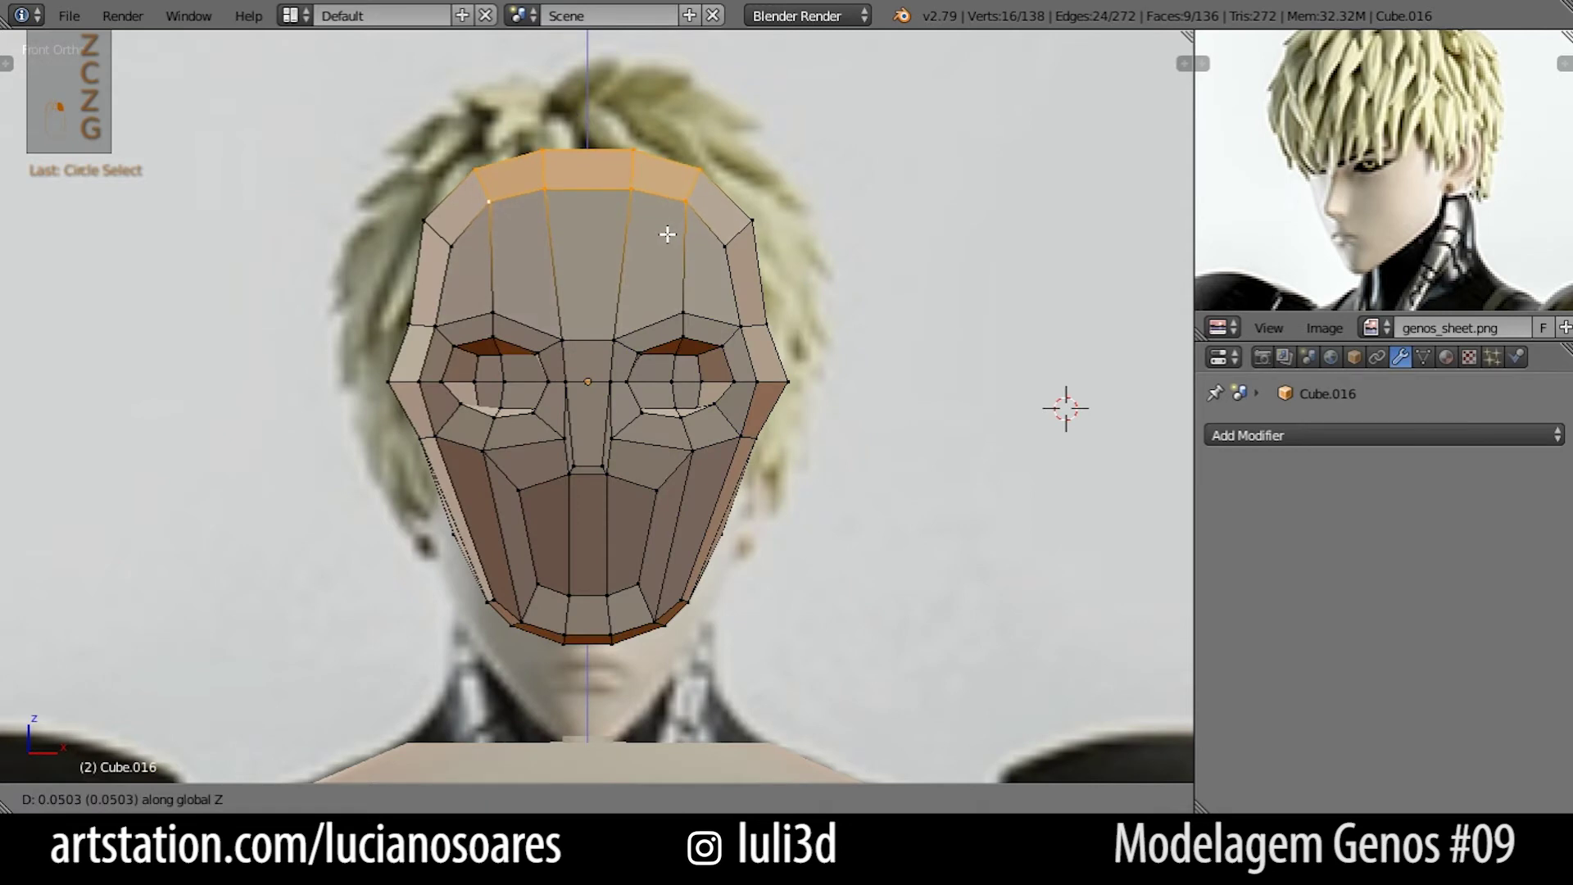
left_click(665, 237)
key("z")
scroll(627, 489, "up", 1)
key("z")
scroll(628, 486, "down", 1)
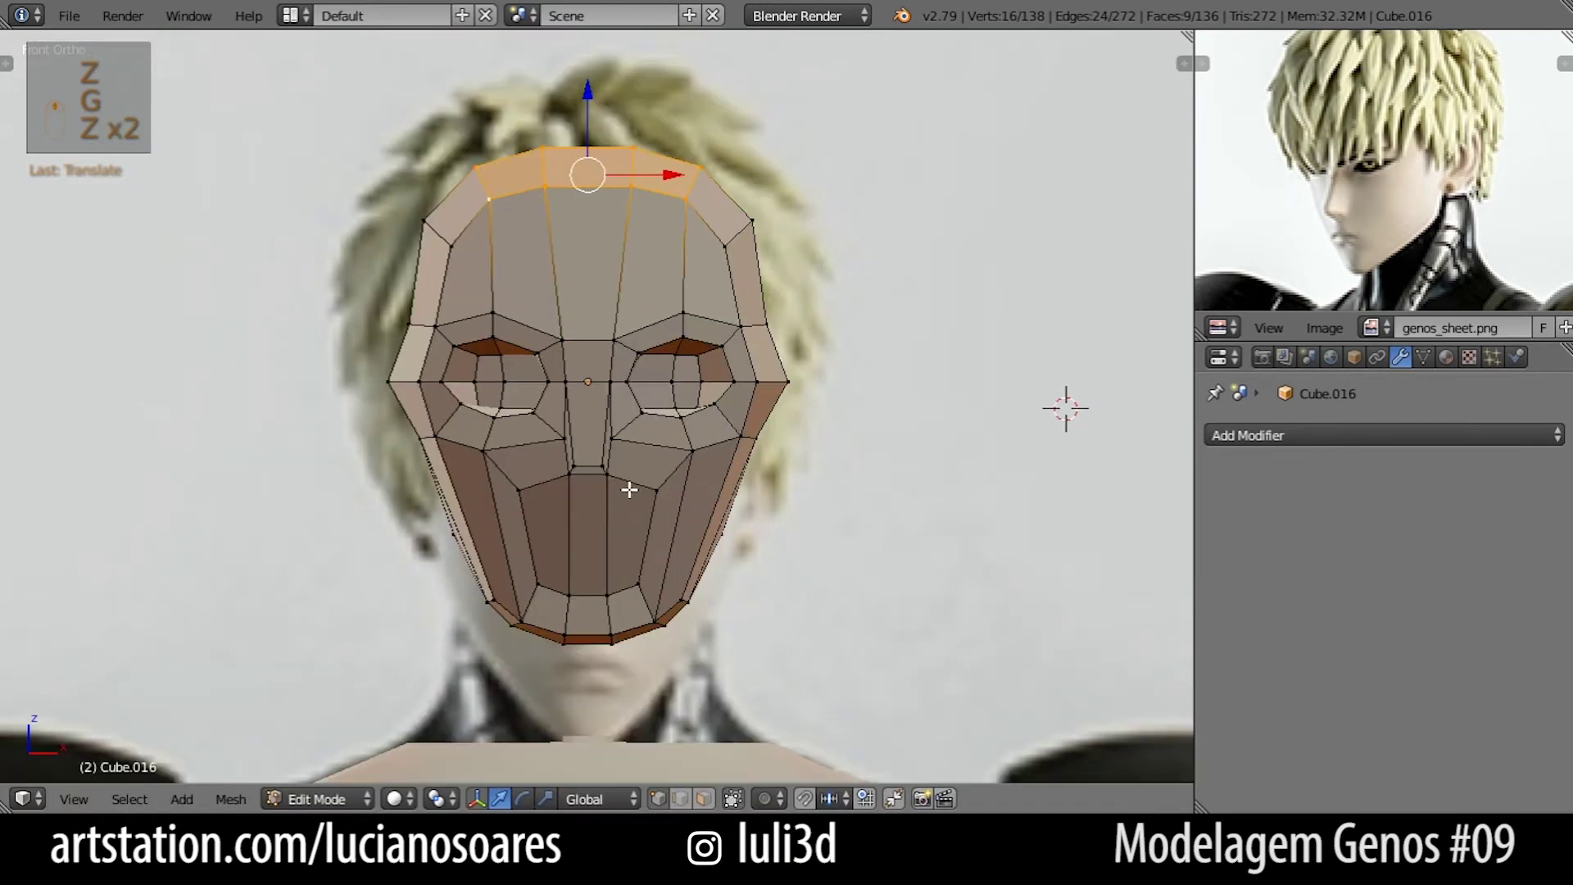
Select the entire head mesh and move it down along Z by about 0.26 to align with the reference face.
key("a")
key("a")
key("a")
key("g")
middle_click(721, 458)
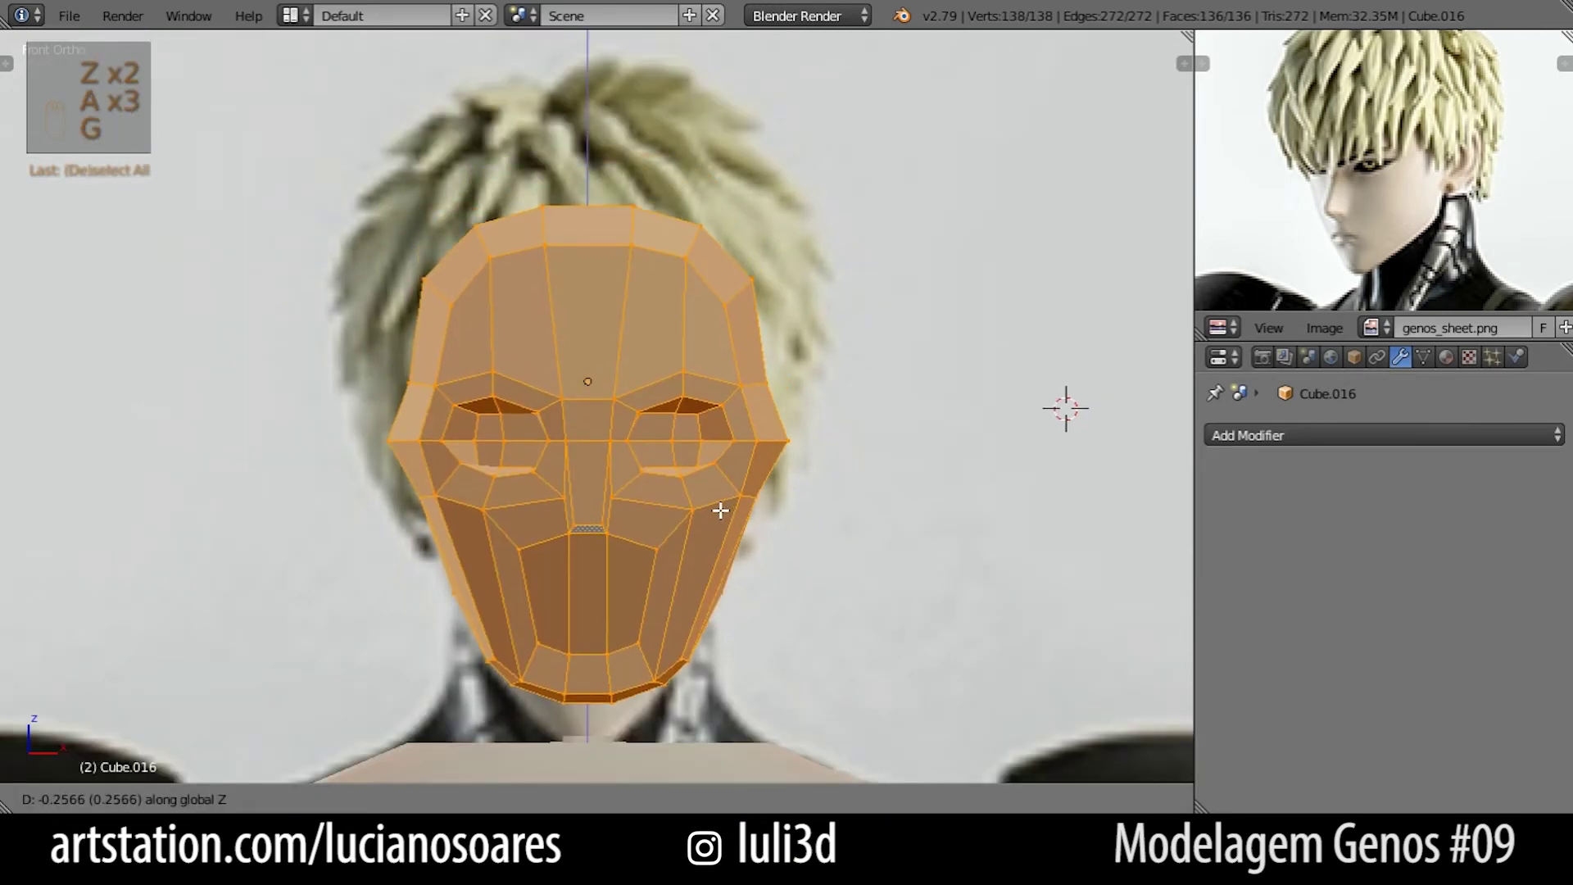
left_click(719, 515)
In wireframe, enlarge the whole head slightly, stretch it along Z to the reference chin, and narrow it along X to about 0.97.
key("z")
key("s")
left_click(741, 517)
key("s")
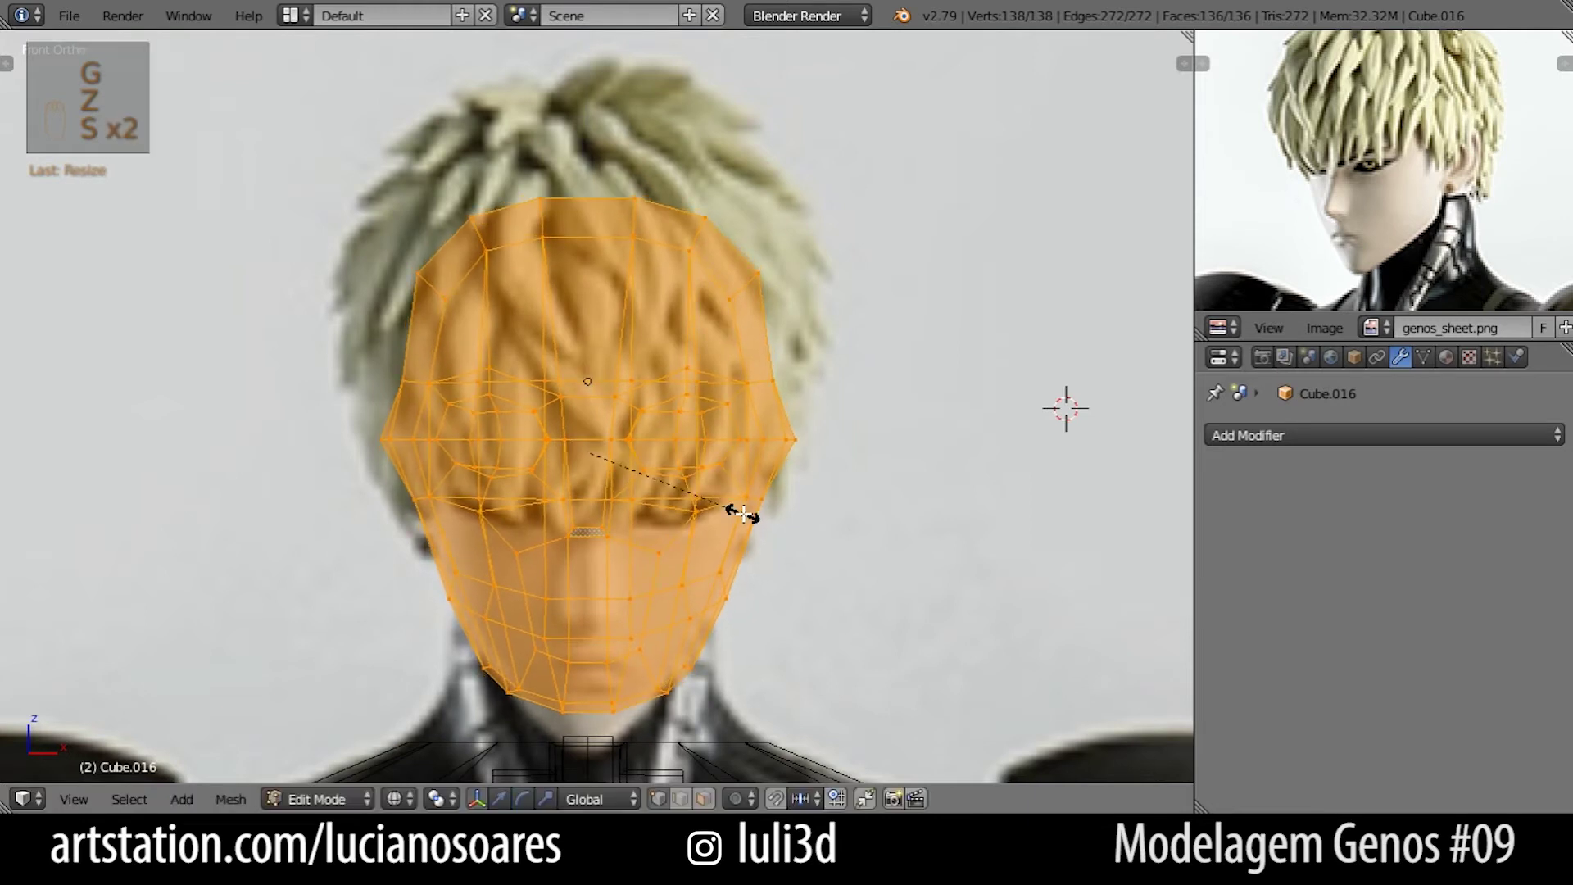
key("z")
left_click(747, 533)
key("s")
key("x")
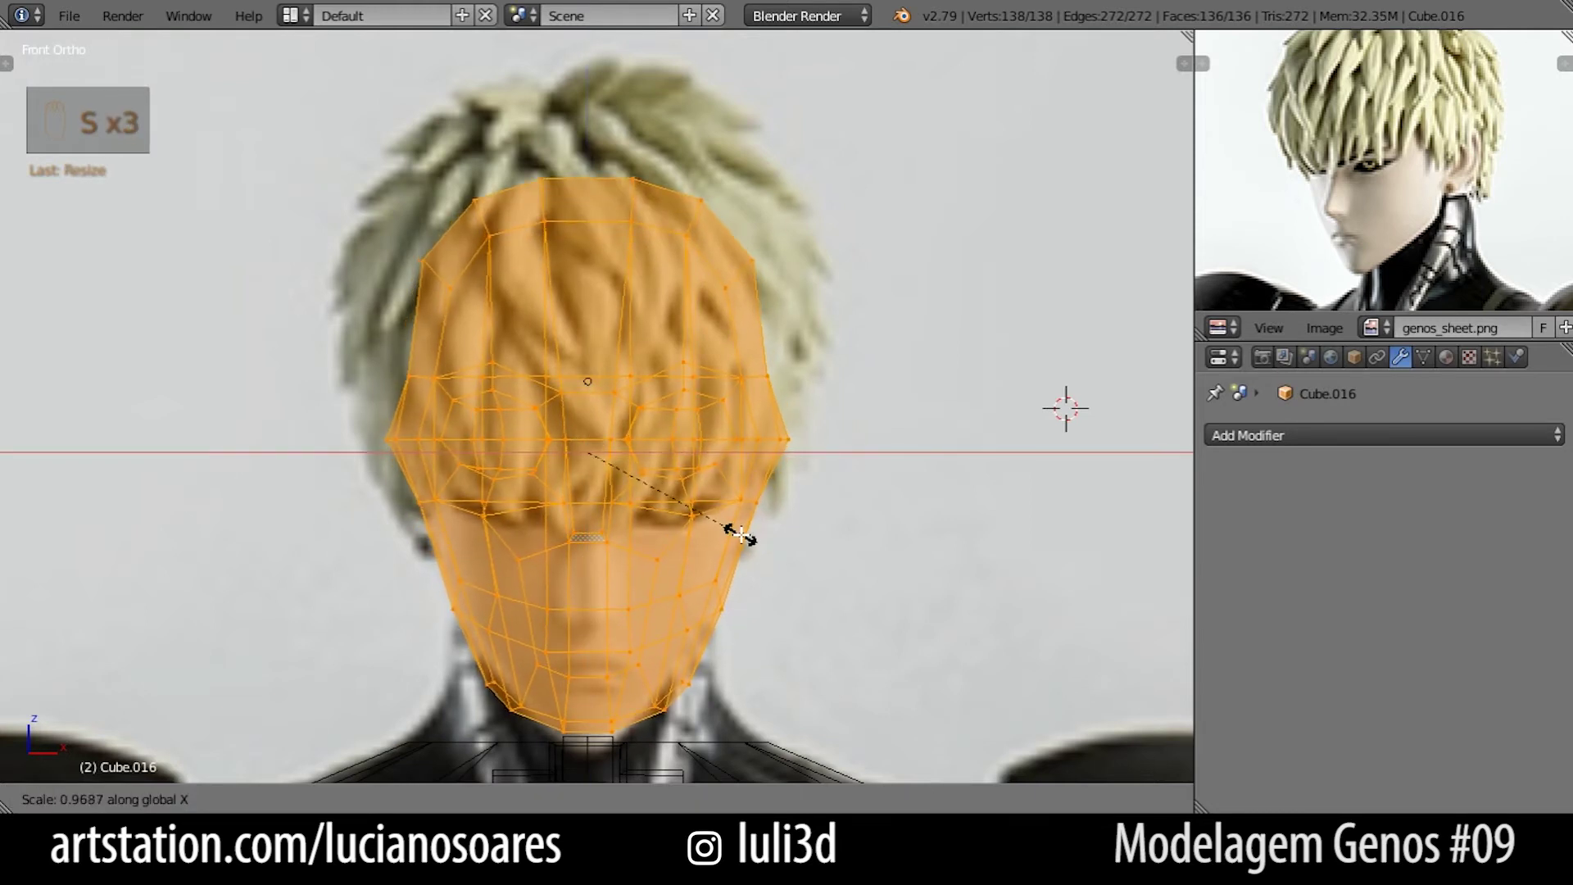
left_click(744, 536)
key("z")
middle_click_drag(744, 536, 735, 455, "shift")
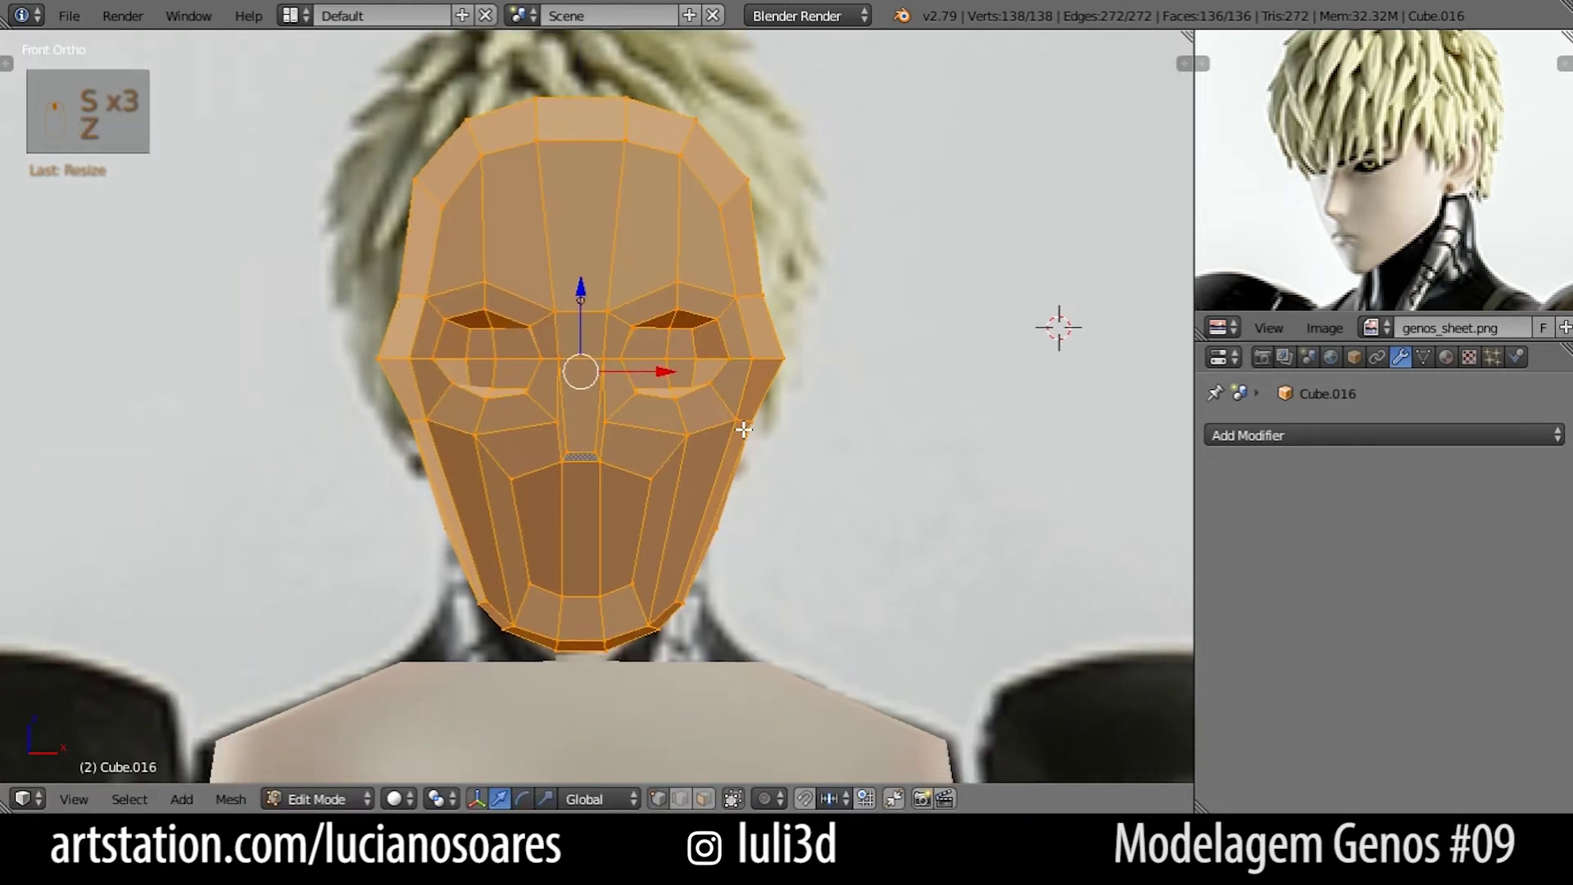
scroll(737, 450, "up", 1)
key("z")
middle_click_drag(719, 513, 726, 447, "shift")
key("z")
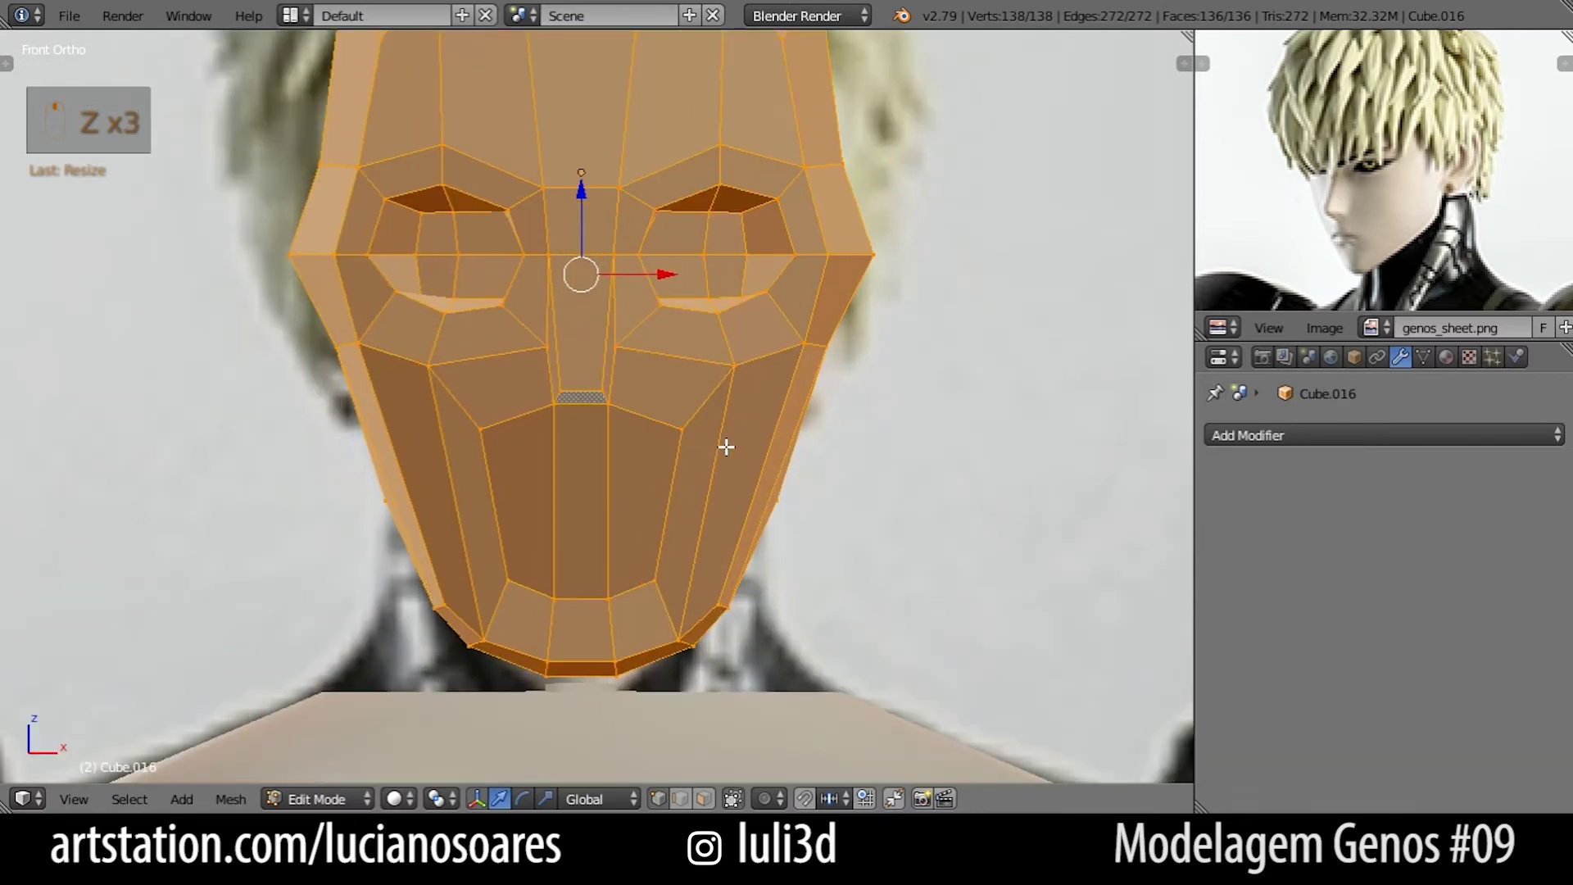
key("z")
scroll(726, 449, "down", 1)
key("z")
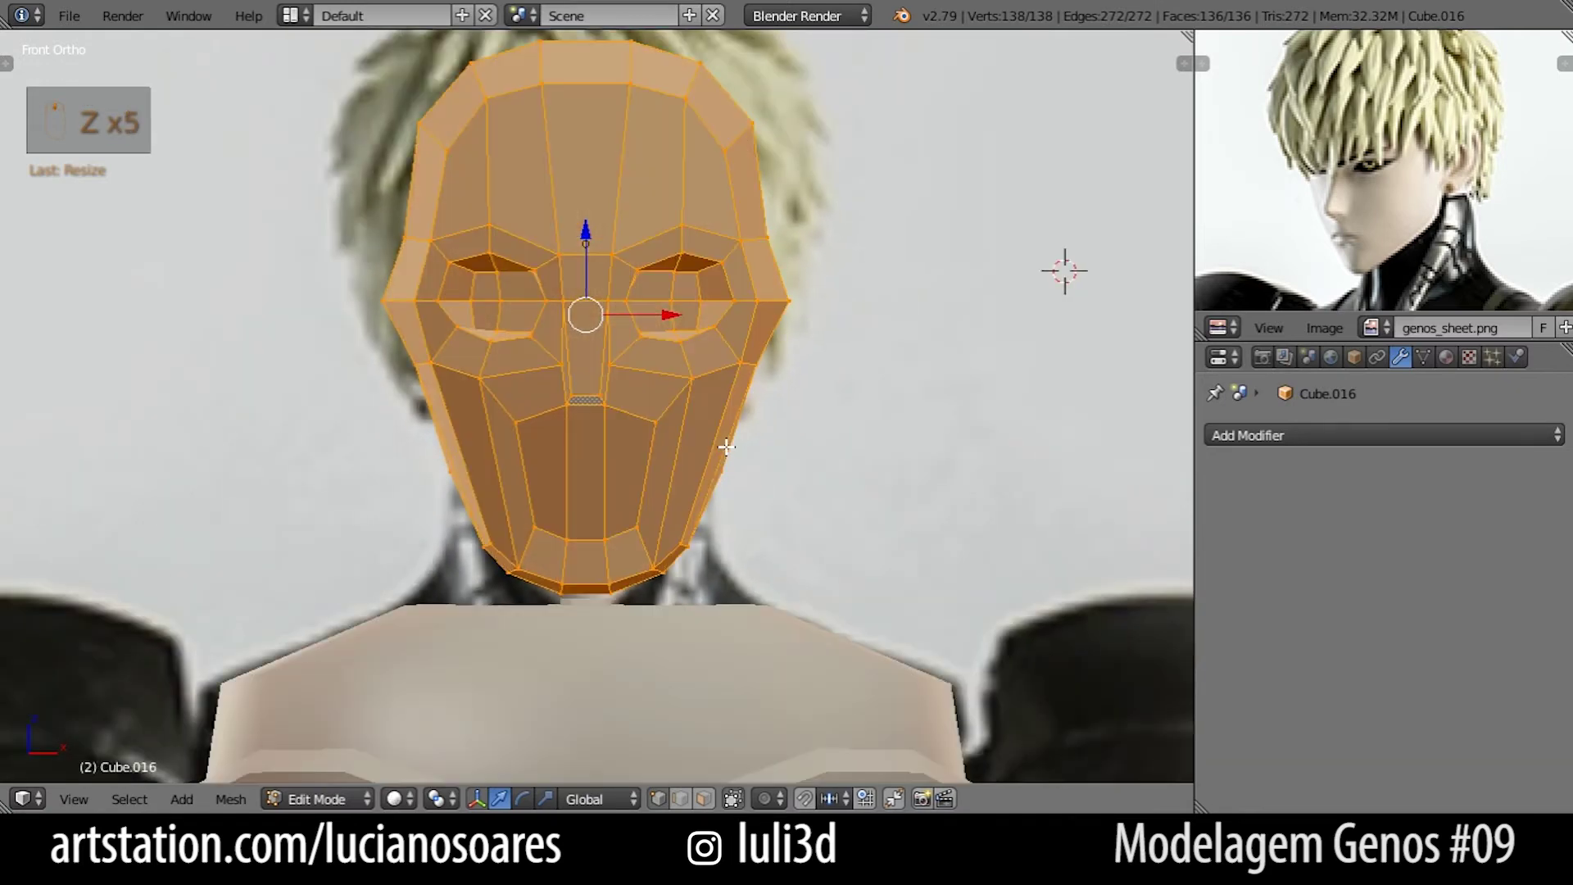
middle_click_drag(734, 478, 744, 537, "shift")
key("alt+Tab")
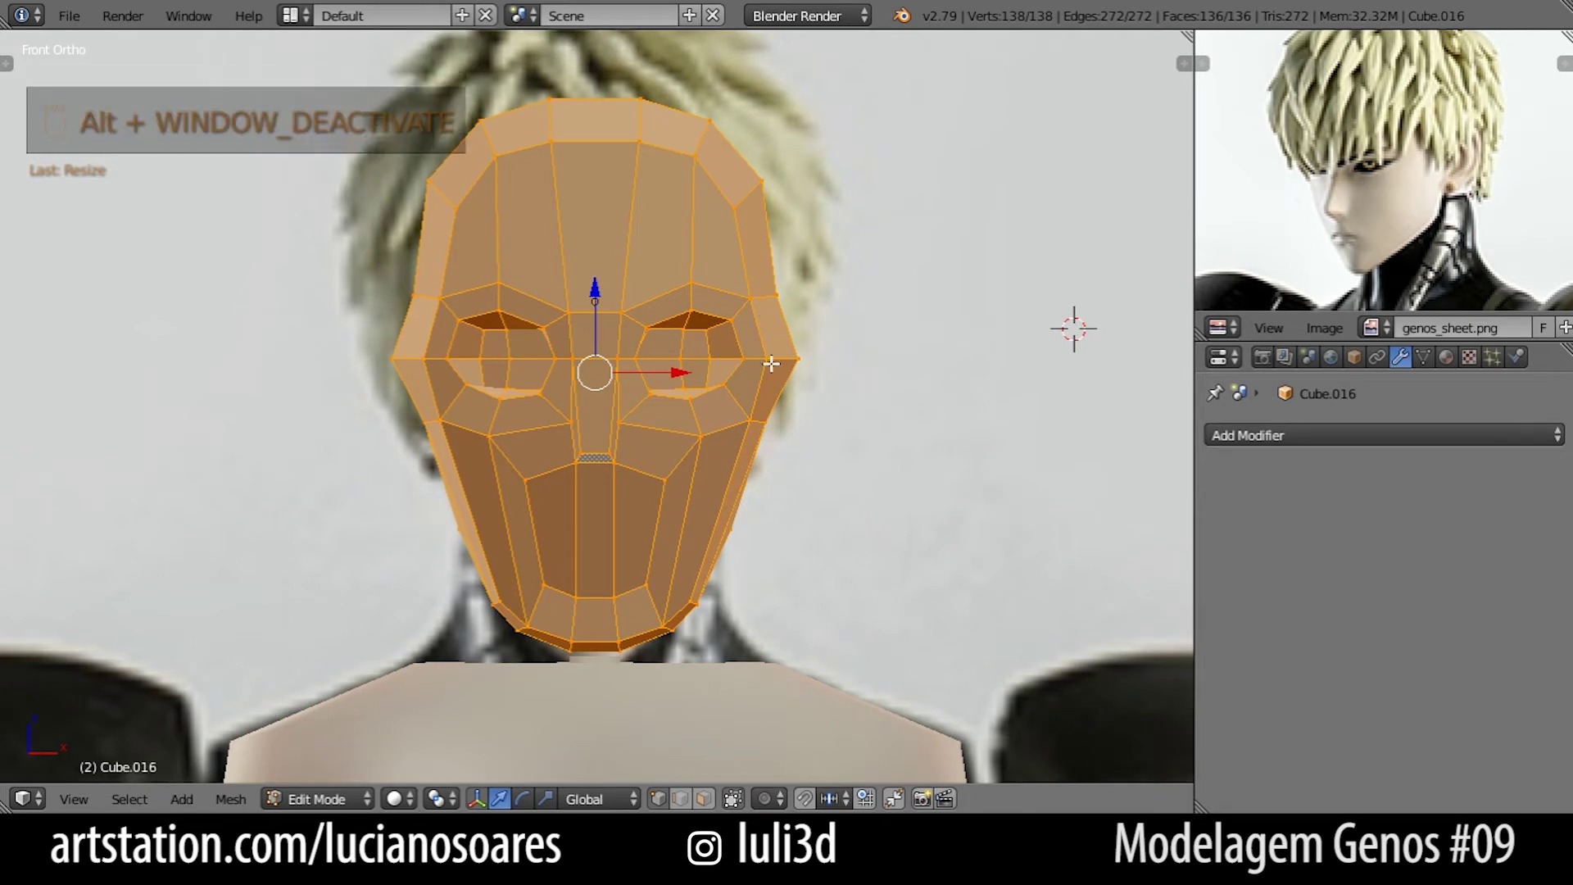
key("alt+Tab")
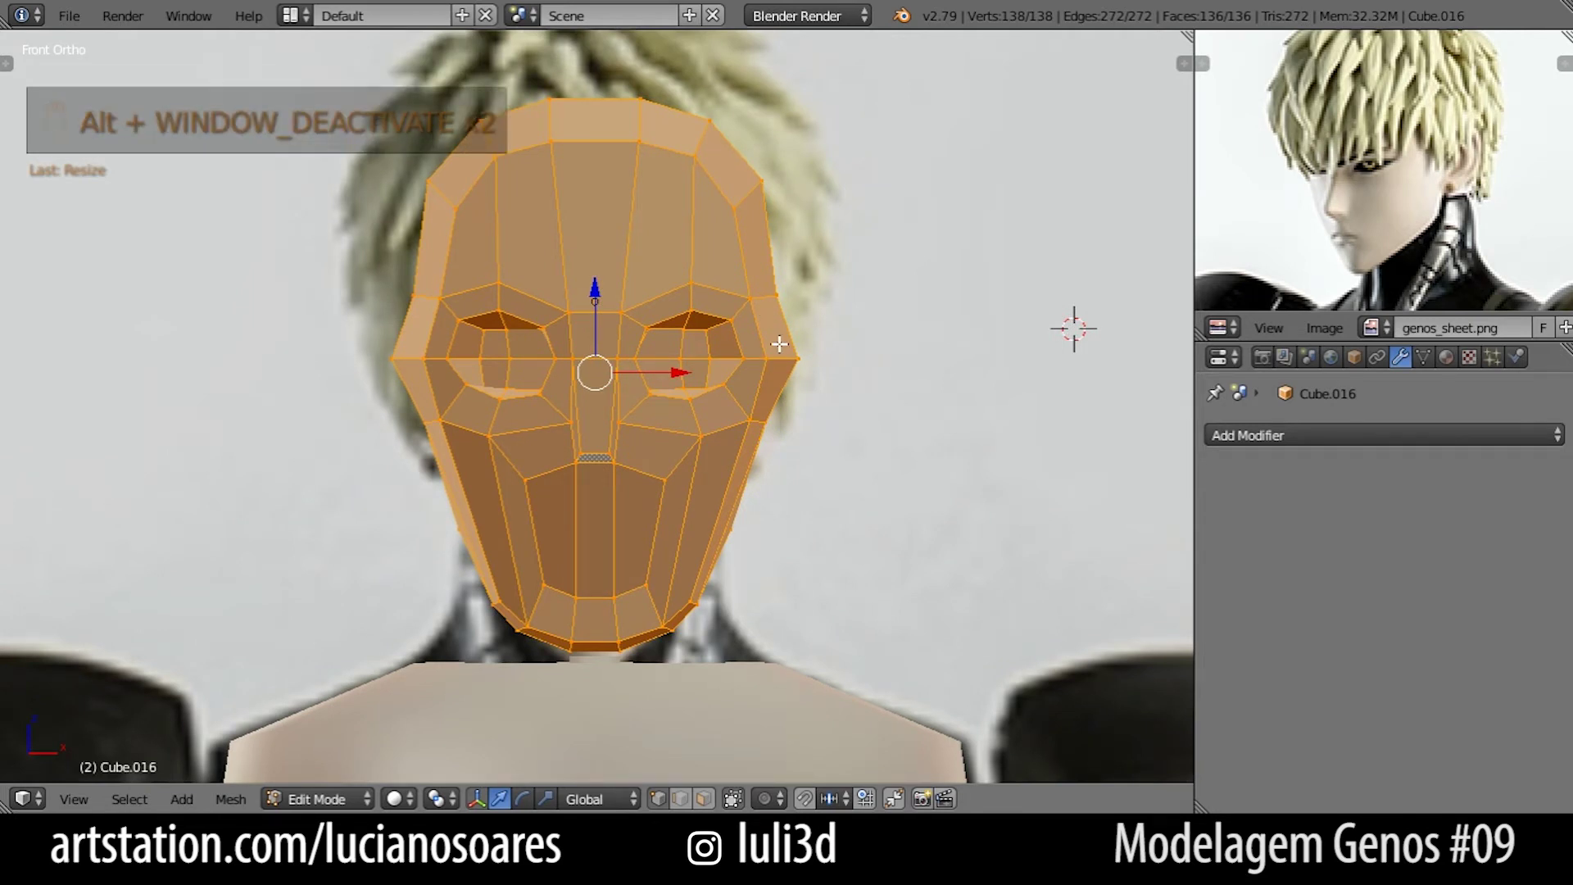
Circle-select the temple vertices above both eyes through the mesh, raise them along Z and widen them slightly along X.
right_click(776, 293)
key("z")
key("c")
left_click(778, 292)
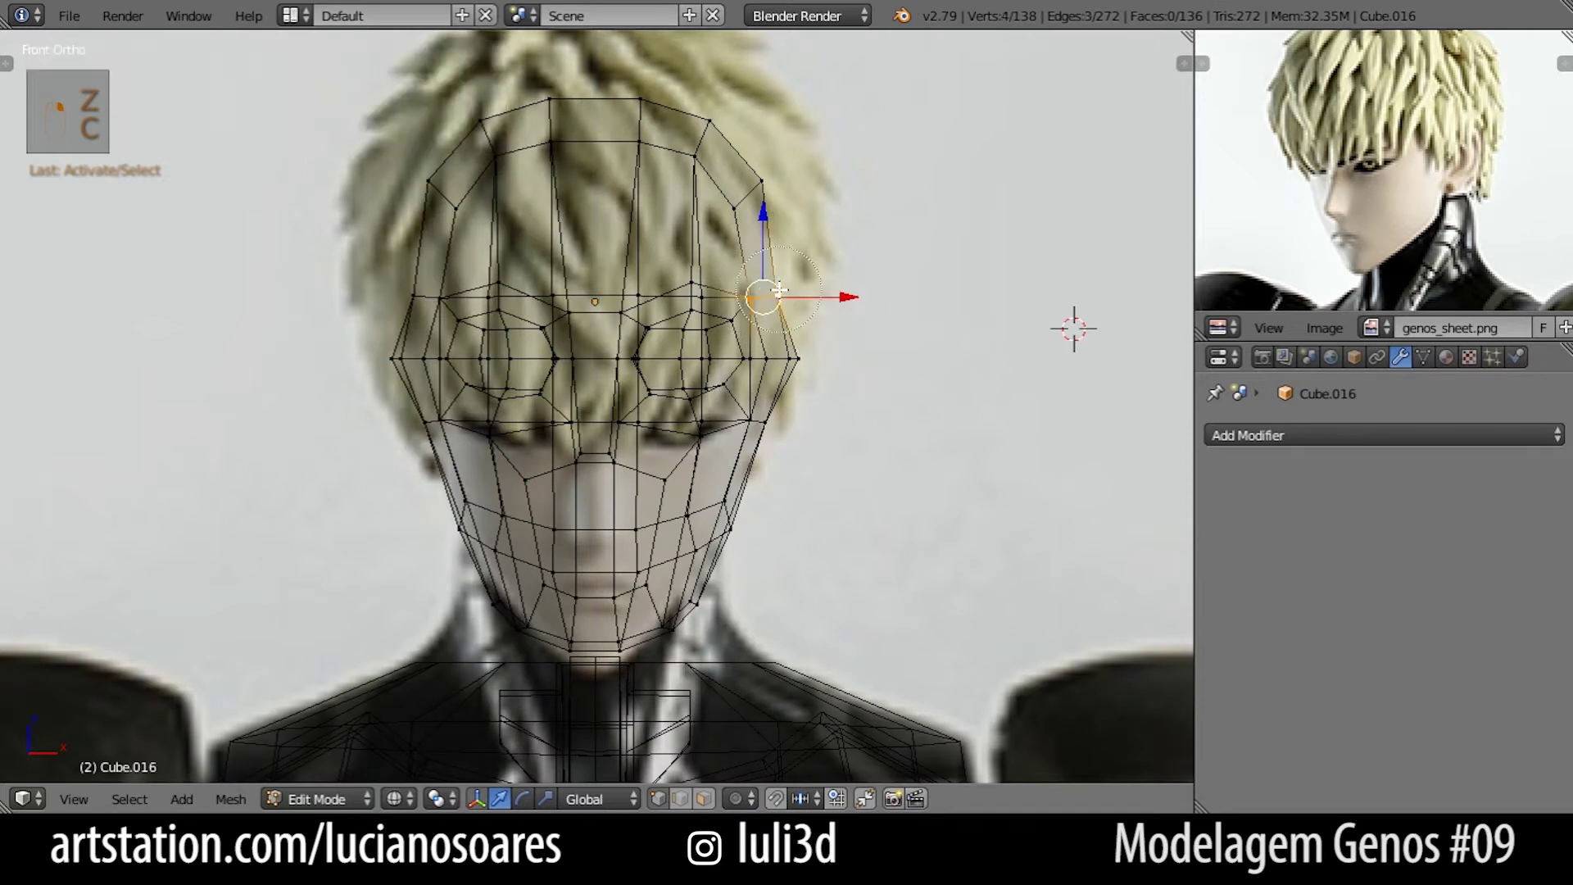
left_click(420, 281)
right_click(428, 274)
key("z")
key("g")
left_click(803, 332)
key("s")
key("x")
left_click(806, 333)
key("alt+Tab")
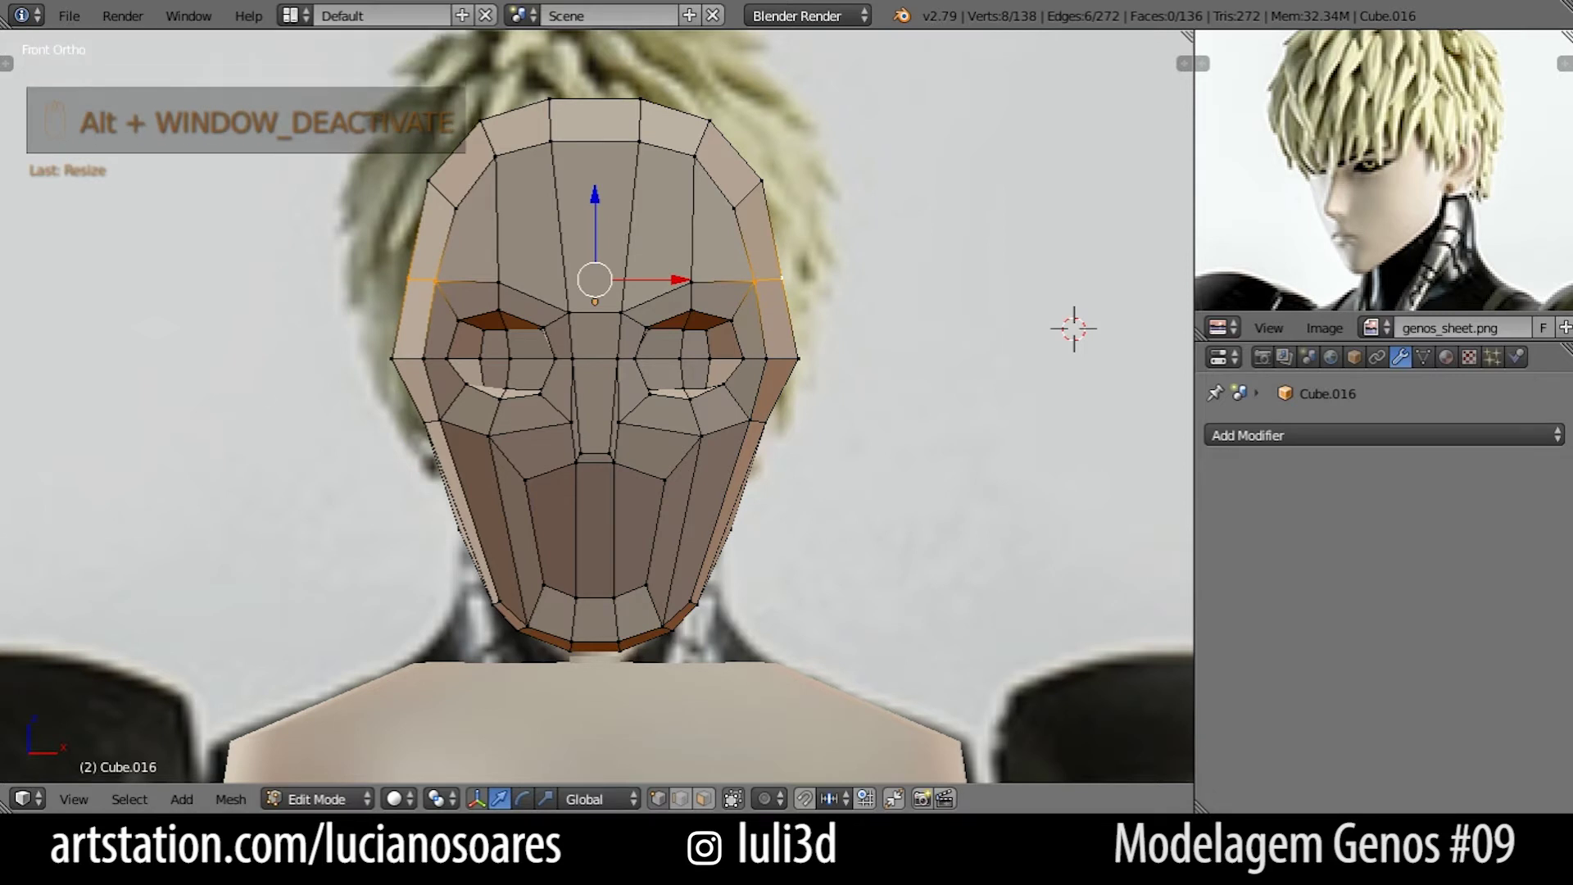
scroll(797, 509, "up", 1)
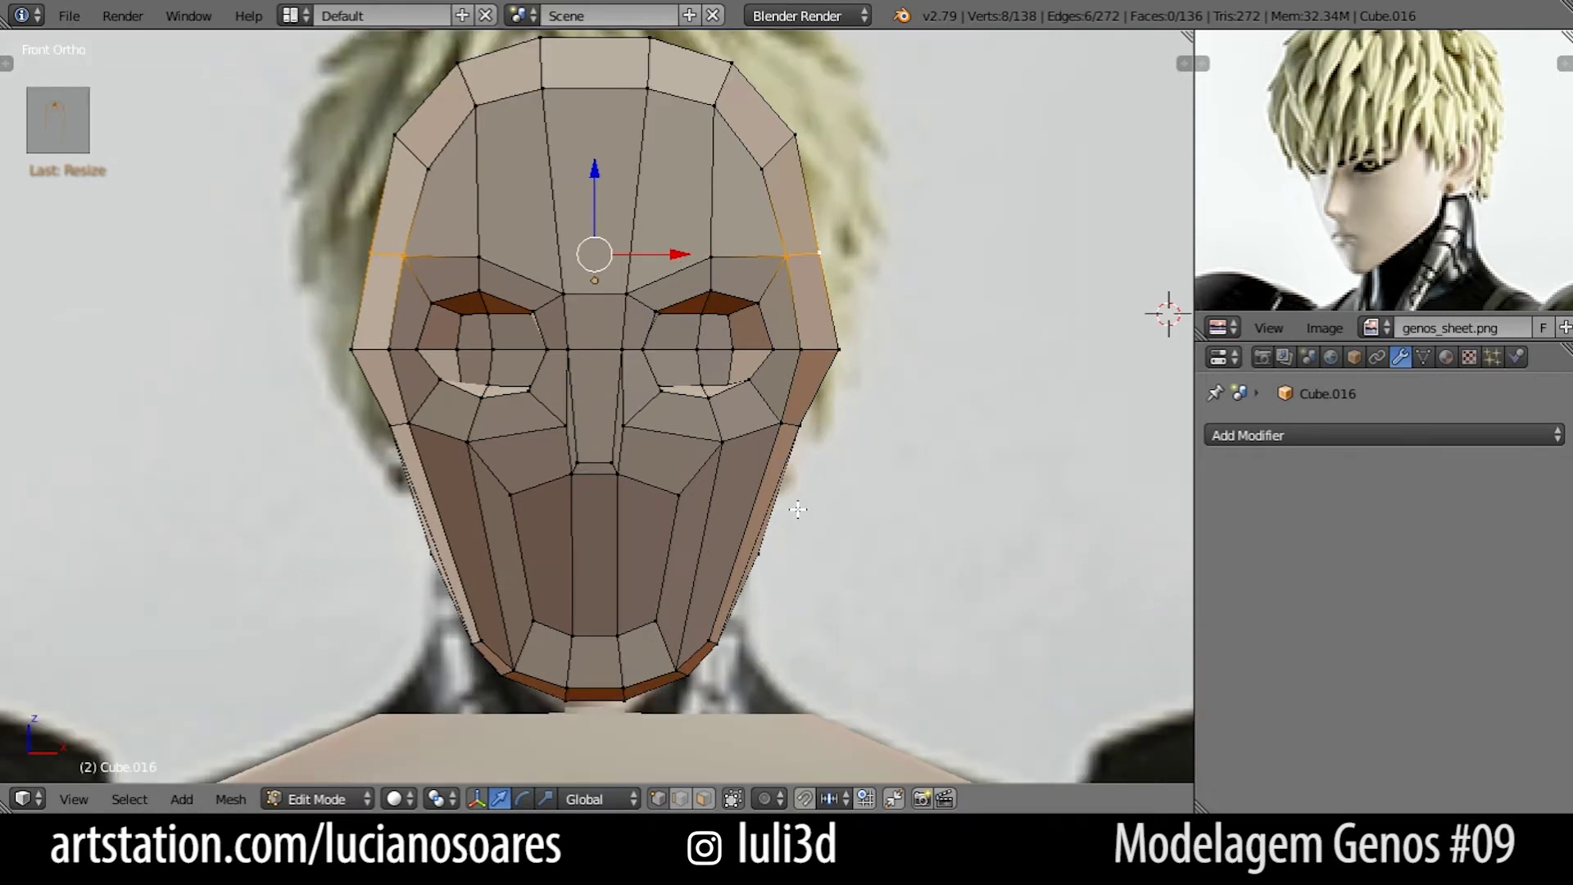
key("a")
key("a")
key("a")
middle_click_drag(799, 516, 795, 535, "shift")
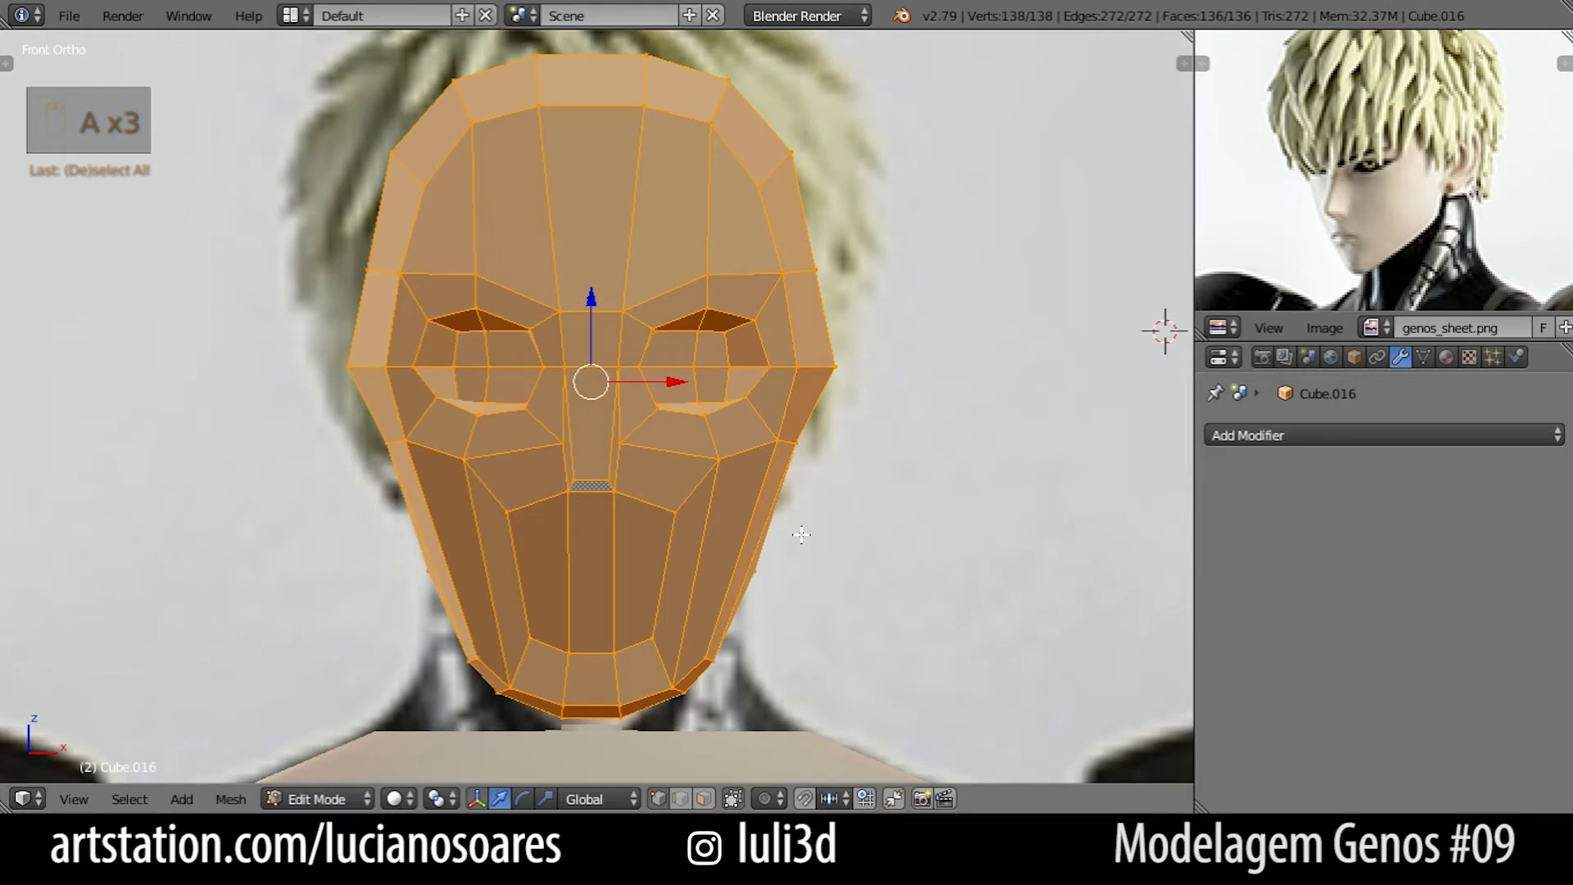
key("a")
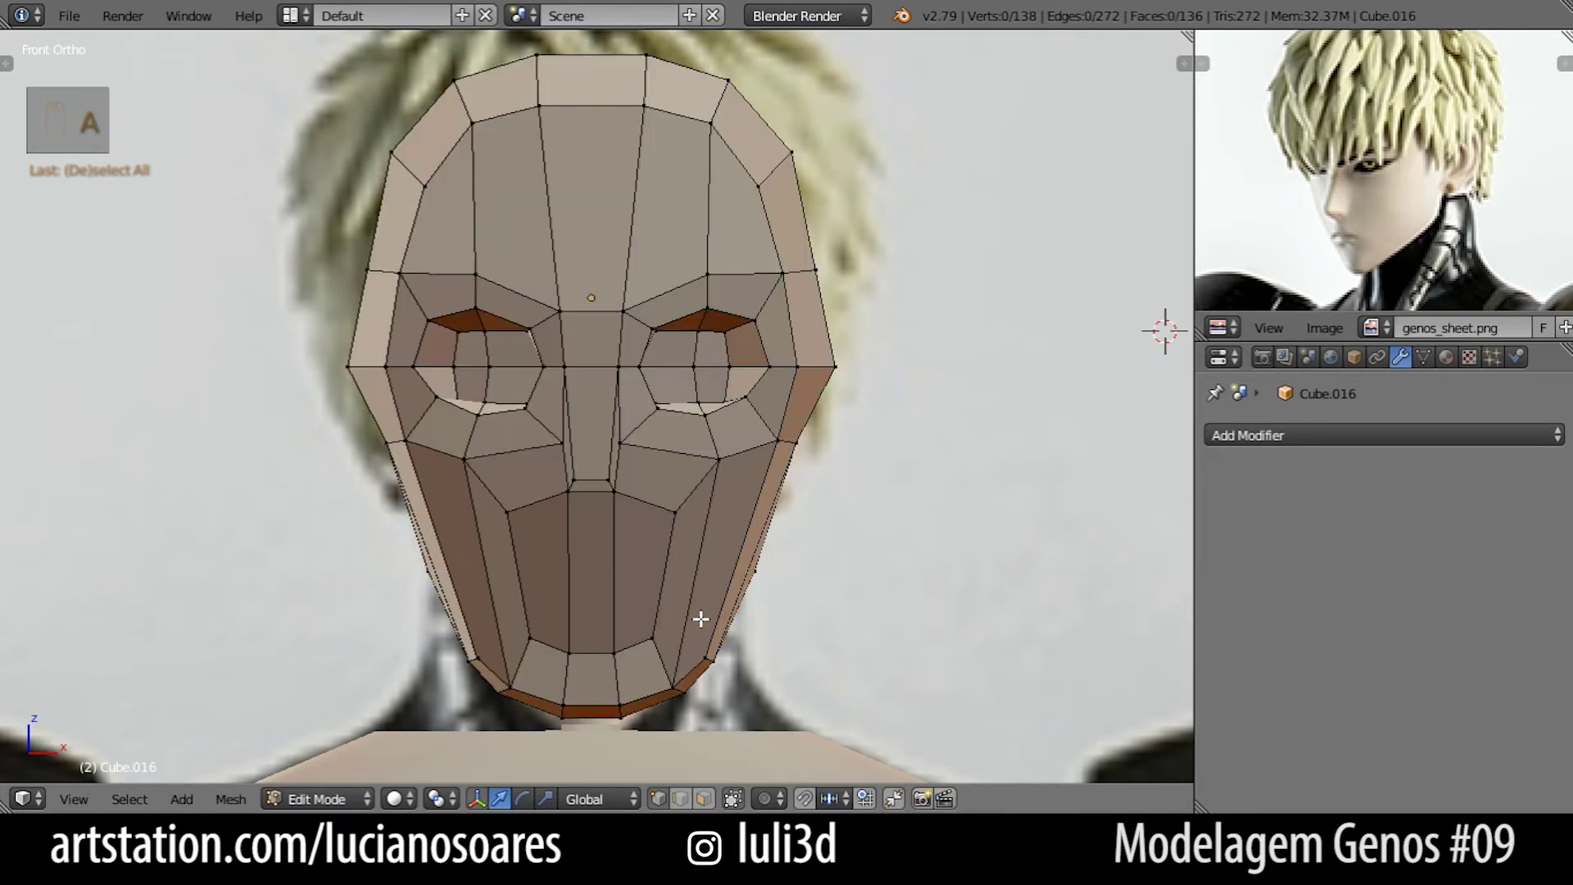
key("ctrl+r")
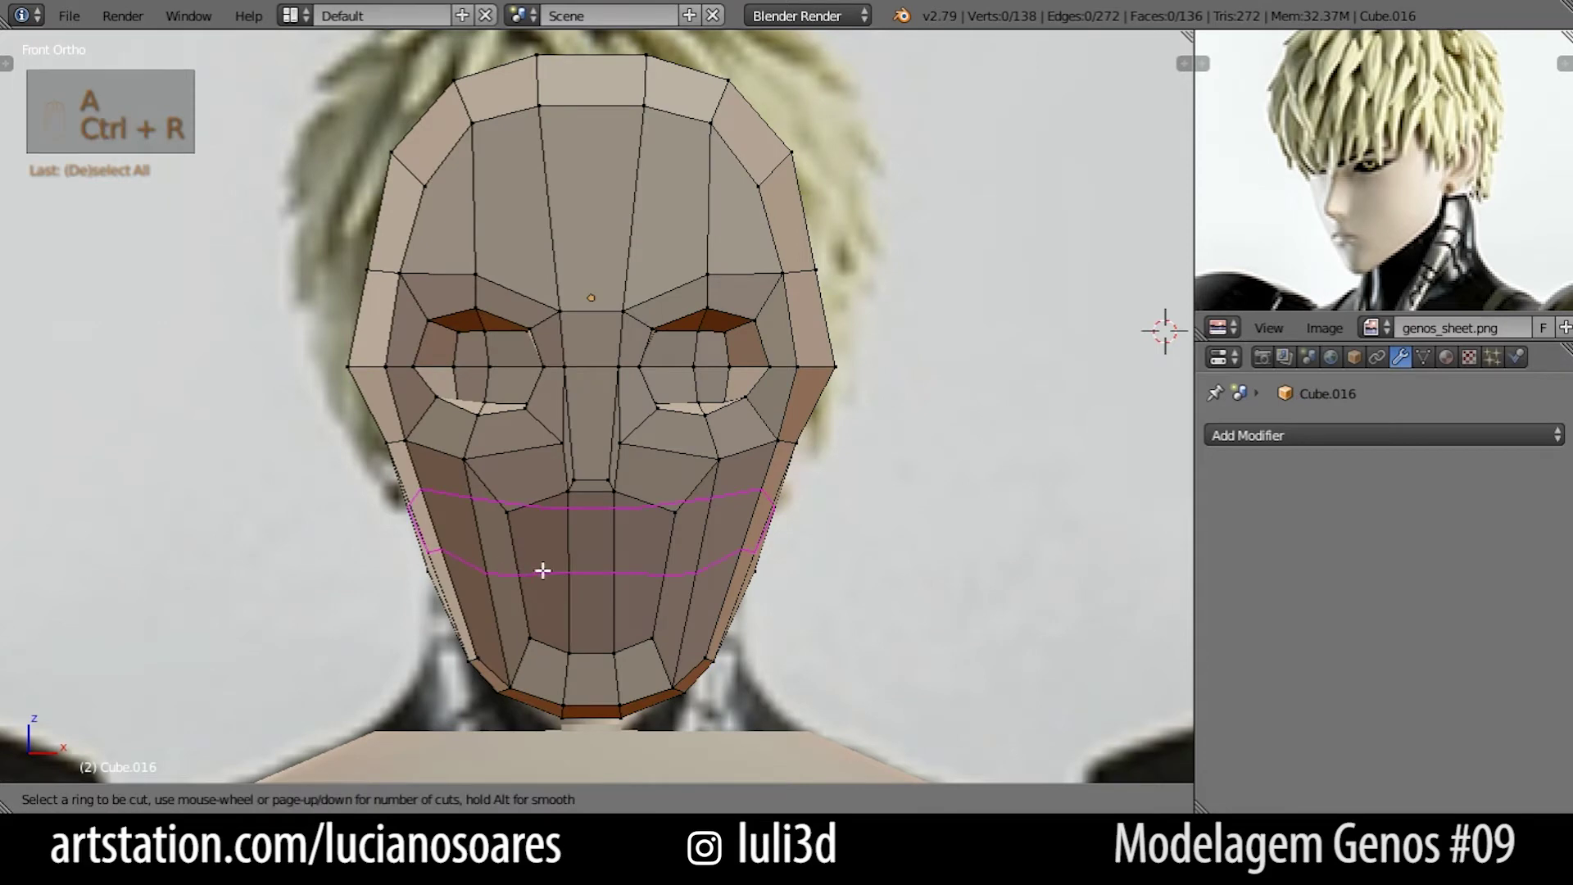
right_click(544, 570)
In the side view, circle-select the back-of-head vertex row at brow height through the mesh and raise it along Z.
key("KP_3")
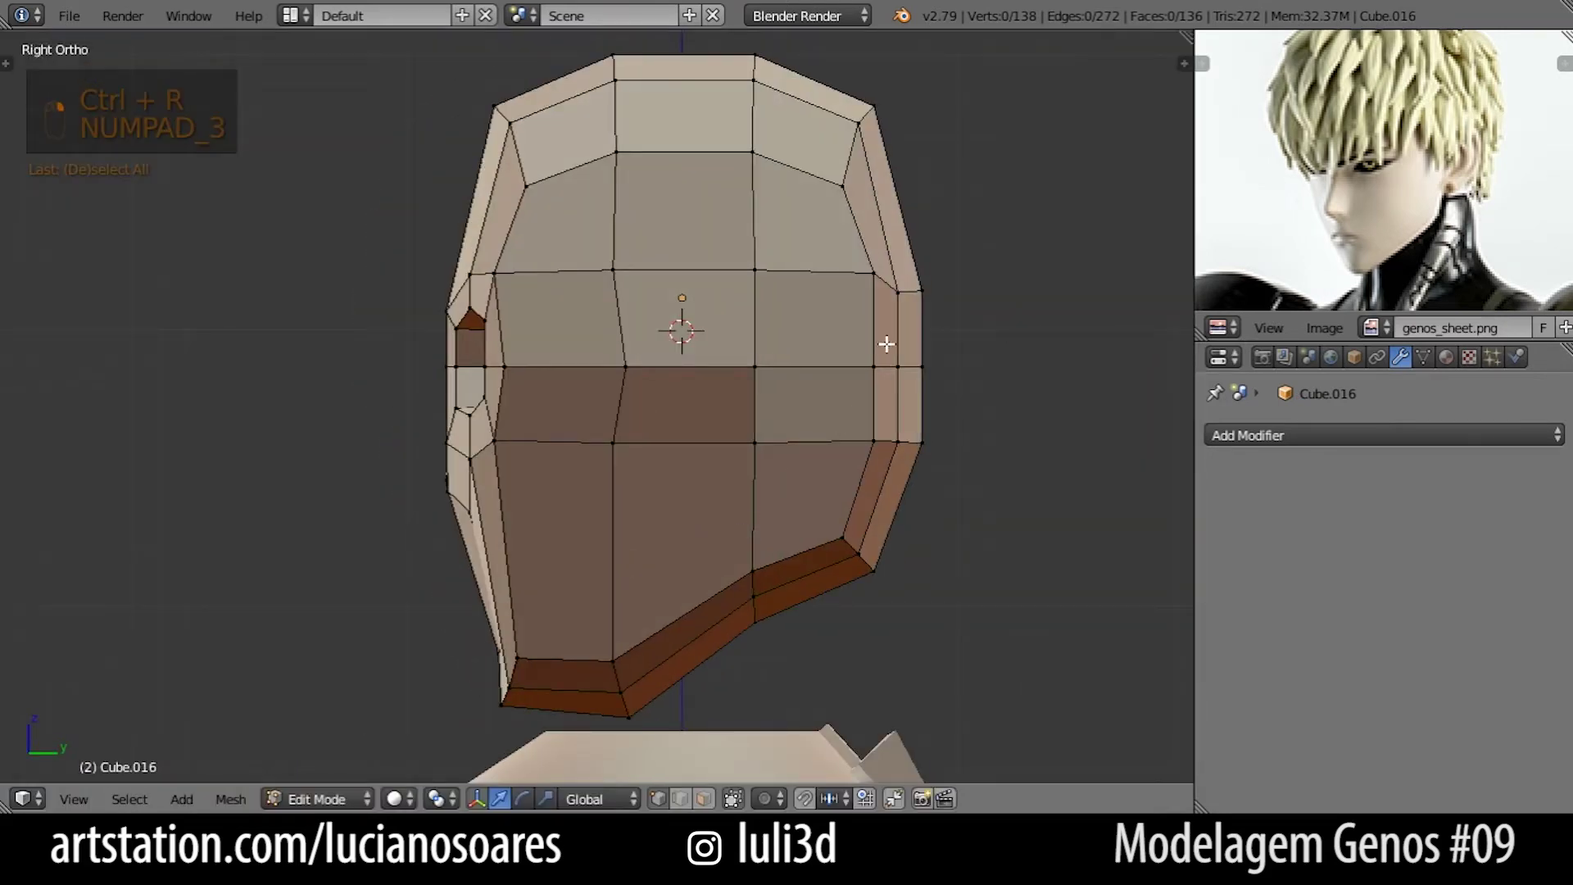
key("z")
right_click(896, 289)
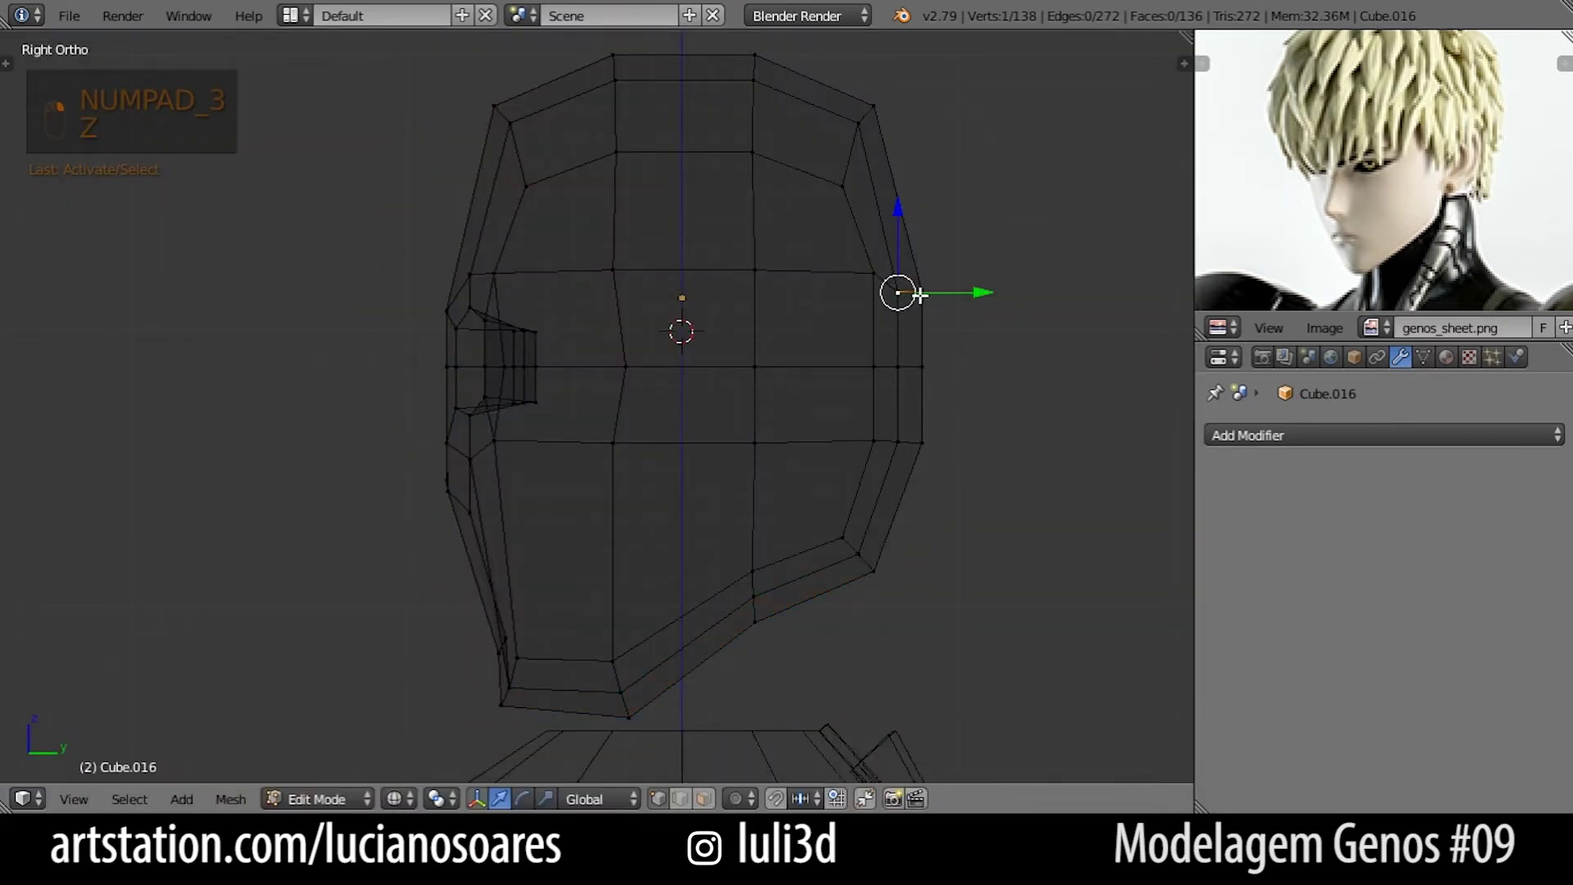
key("z")
key("z")
key("z")
key("c")
left_click(947, 290)
left_click(937, 288)
right_click(937, 288)
key("z")
key("g")
key("z")
left_click(967, 277)
Rotate the brow-height back row until it runs level and adjust its height along Z.
key("r")
left_click(979, 295)
key("g")
key("z")
left_click(980, 295)
Circle-select the three middle rows at the back of the head and push them backward along Y by about 0.096.
key("z")
key("c")
mouse_move(934, 316)
left_mouse_down()
mouse_move(877, 333)
mouse_move(900, 329)
mouse_move(923, 404)
mouse_move(1000, 361)
left_mouse_up()
right_click(923, 404)
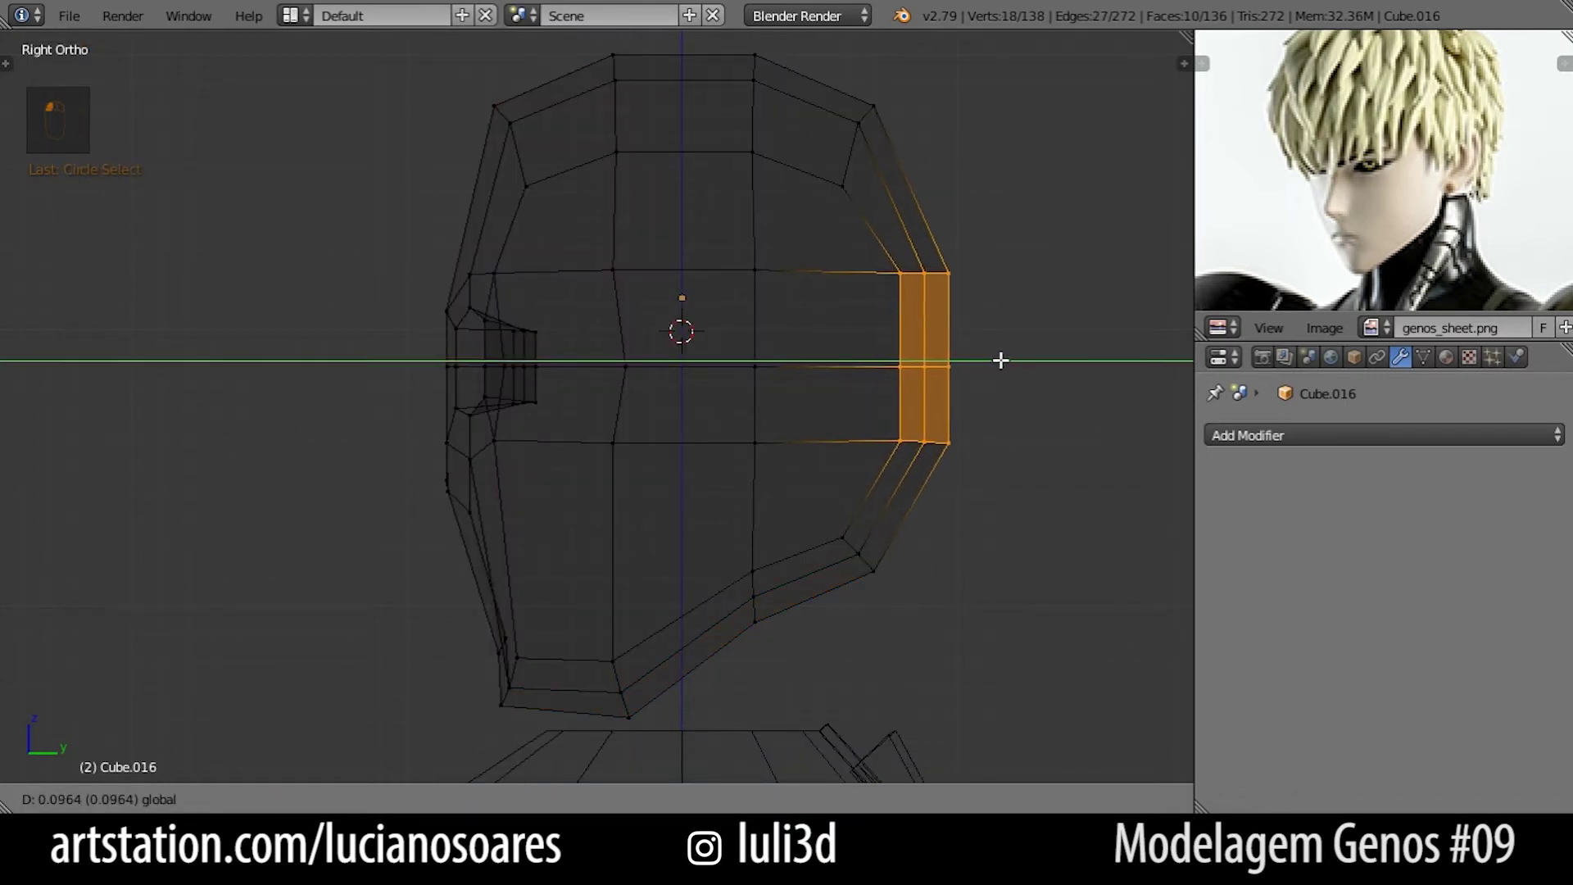
Circle-select the upper three vertex rows at the back of the skull and move them about 0.04 further back along Y.
right_click(947, 365)
key("z")
key("c")
right_click(894, 237)
key("z")
key("c")
left_click_drag(871, 134, 906, 260)
right_click(967, 283)
key("g")
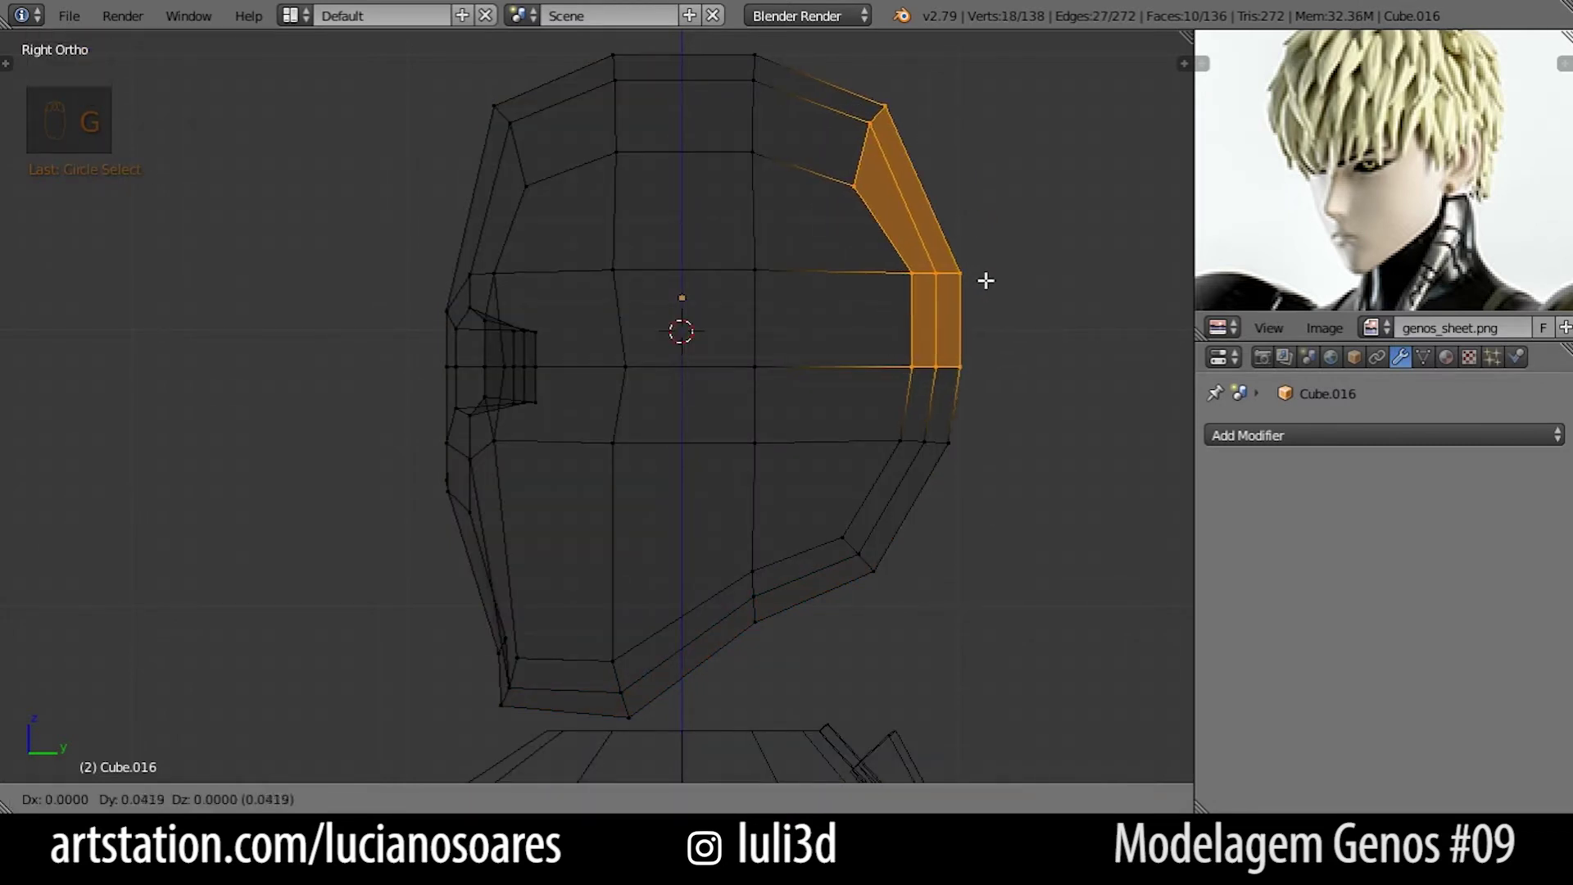
left_click(986, 280)
Circle-select the upper rear corner vertices of the skull, rotate and move them outward, and scale them down.
right_click(854, 184)
key("z")
key("z")
key("c")
left_click_drag(865, 176, 905, 112)
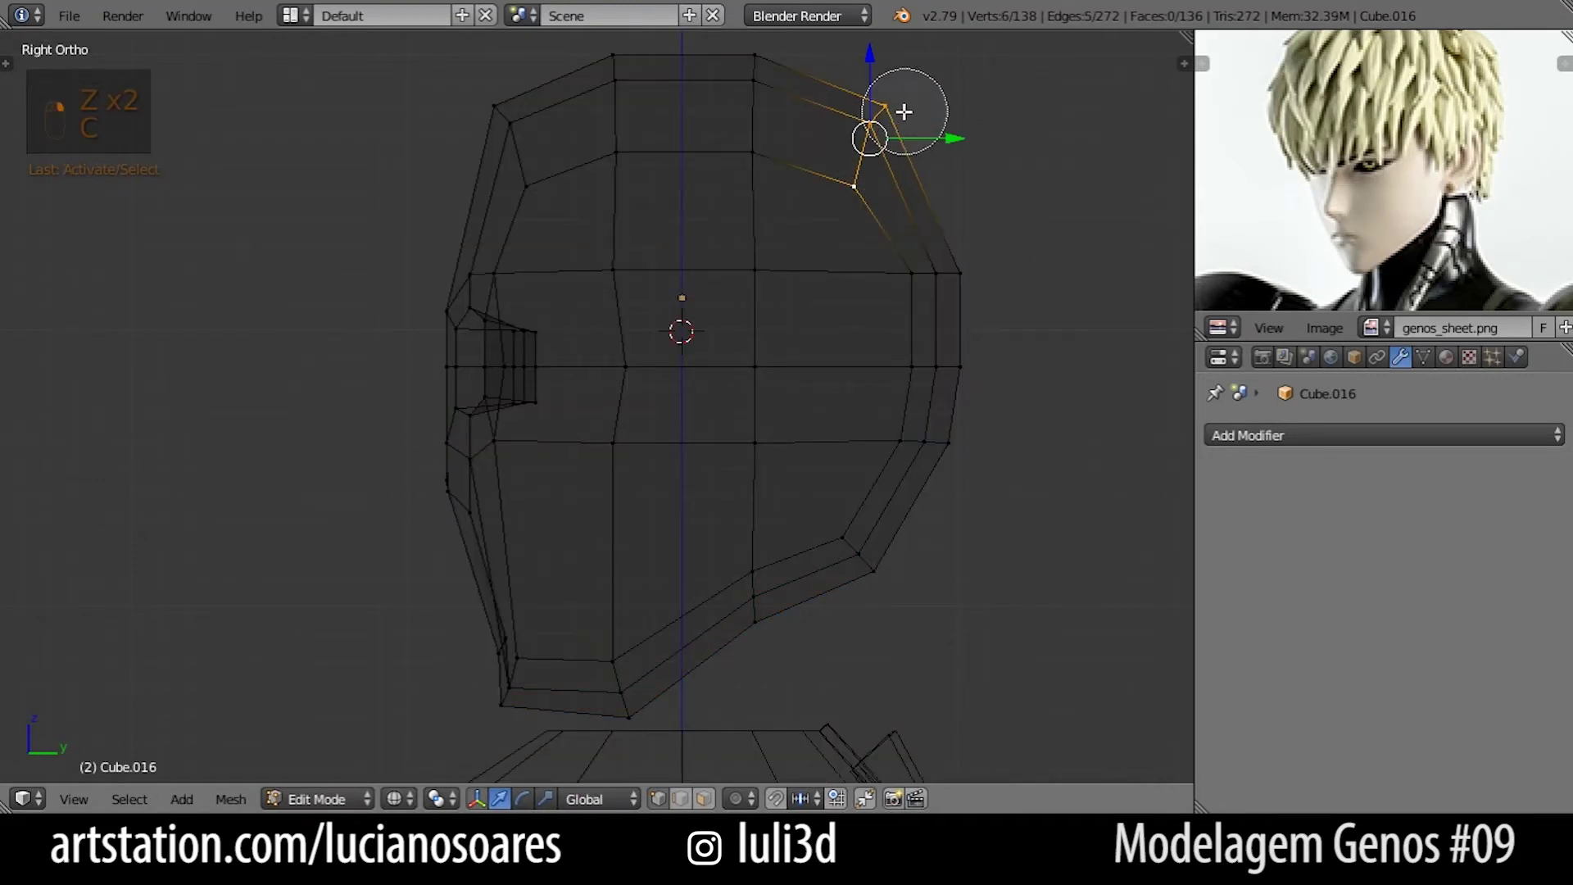
right_click(905, 111)
key("r")
left_click(975, 182)
key("g")
left_click(995, 179)
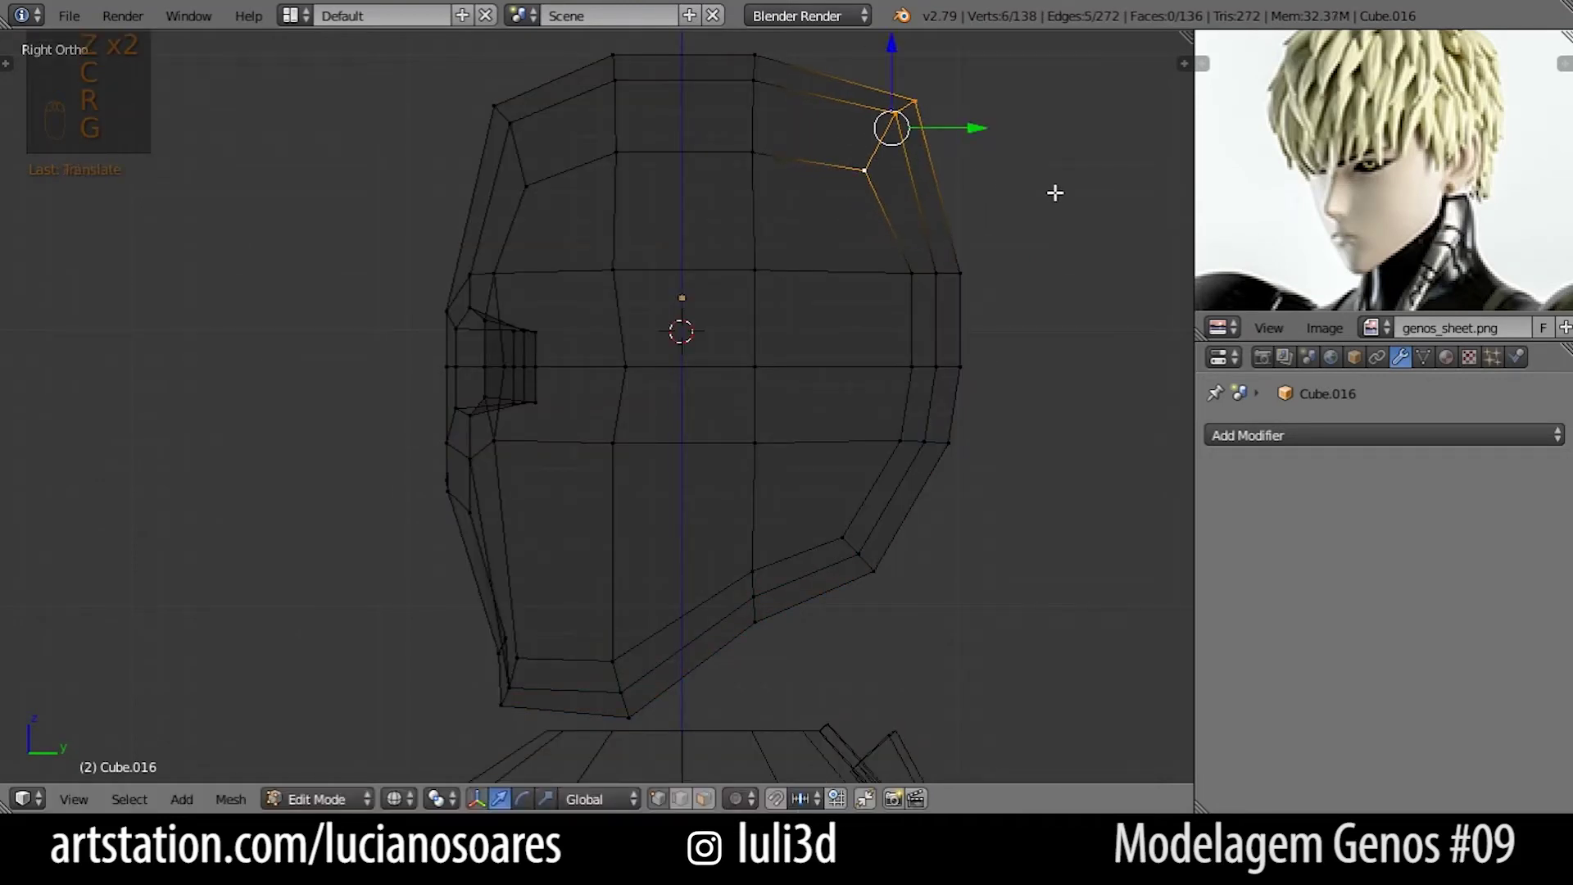
key("z")
key("s")
left_click(1007, 193)
Circle-select the rear row on top of the skull, shift it backward along Y, tilt it and lower it slightly along Z.
right_click(759, 152)
key("z")
key("c")
left_click_drag(760, 150, 760, 61)
right_click(761, 61)
key("z")
left_click_drag(849, 99, 884, 98)
left_click(891, 97)
key("r")
left_click(927, 179)
key("g")
key("z")
left_click(925, 183)
Circle-select the upper rear corner vertices and lower them along Z to round the skull, checking the shape in Object Mode.
right_click(878, 162)
key("z")
key("c")
left_click_drag(887, 152, 896, 137)
right_click(897, 135)
key("g")
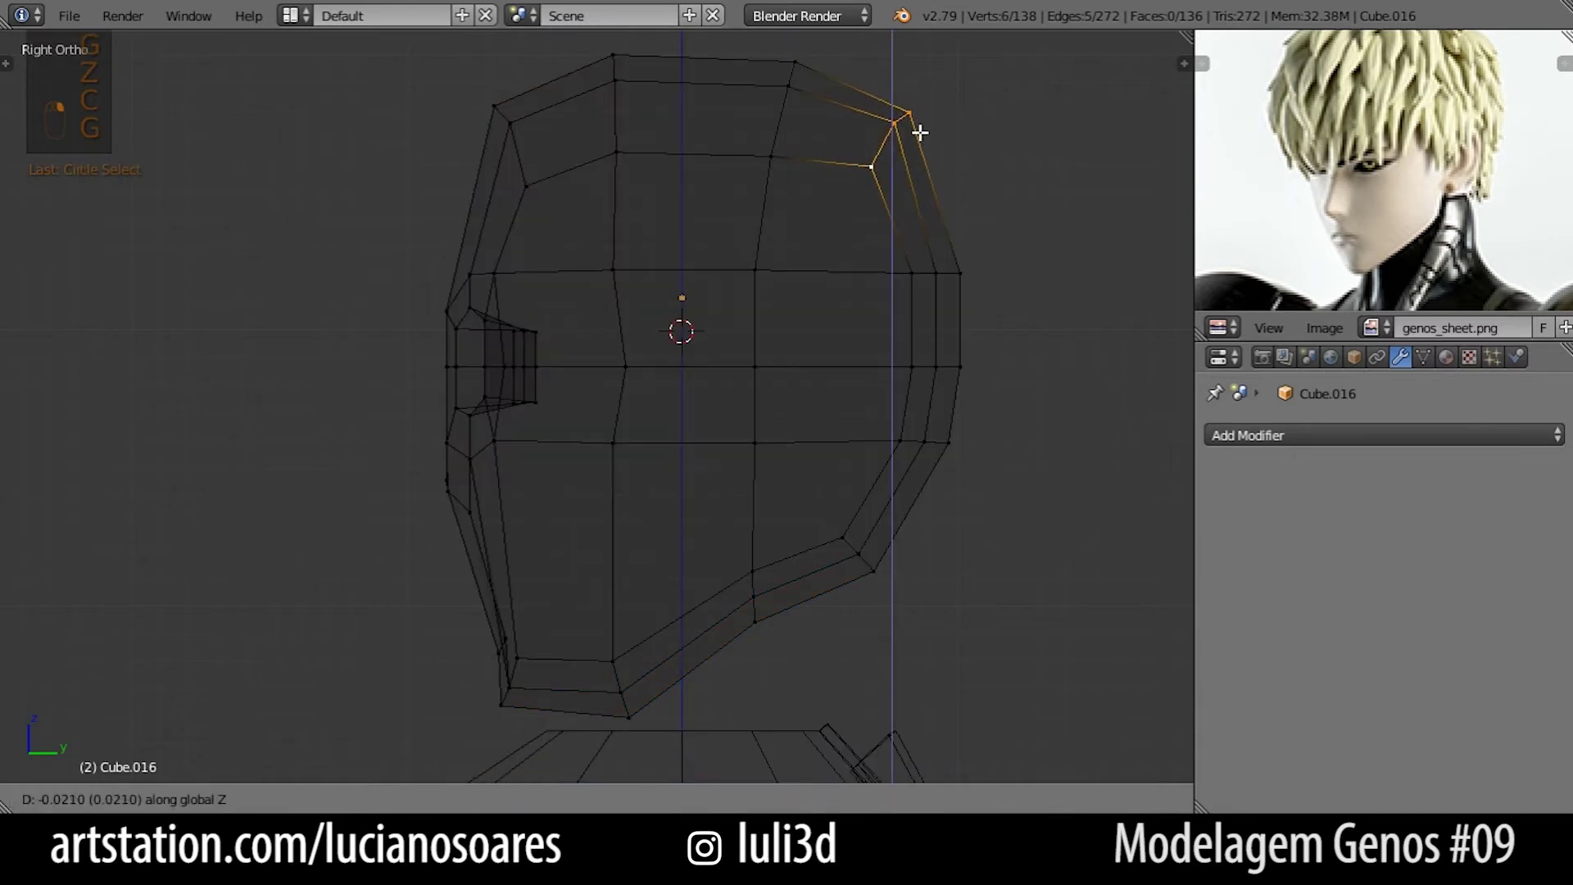
left_click(922, 160)
key("z")
key("Tab")
scroll(881, 308, "down", 2)
scroll(880, 299, "up", 1)
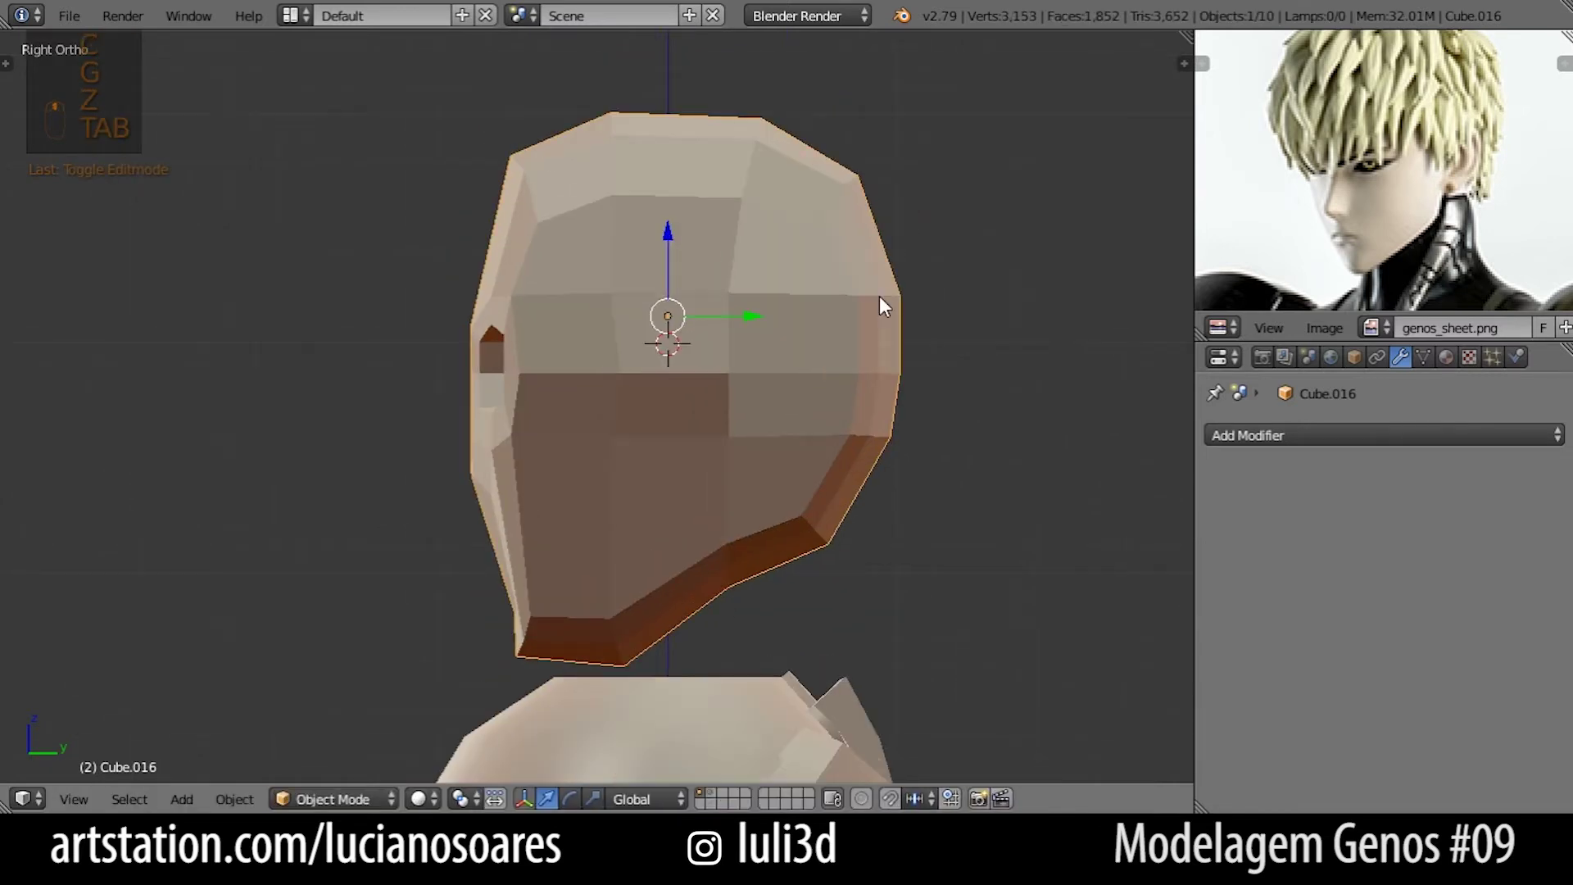
key("Tab")
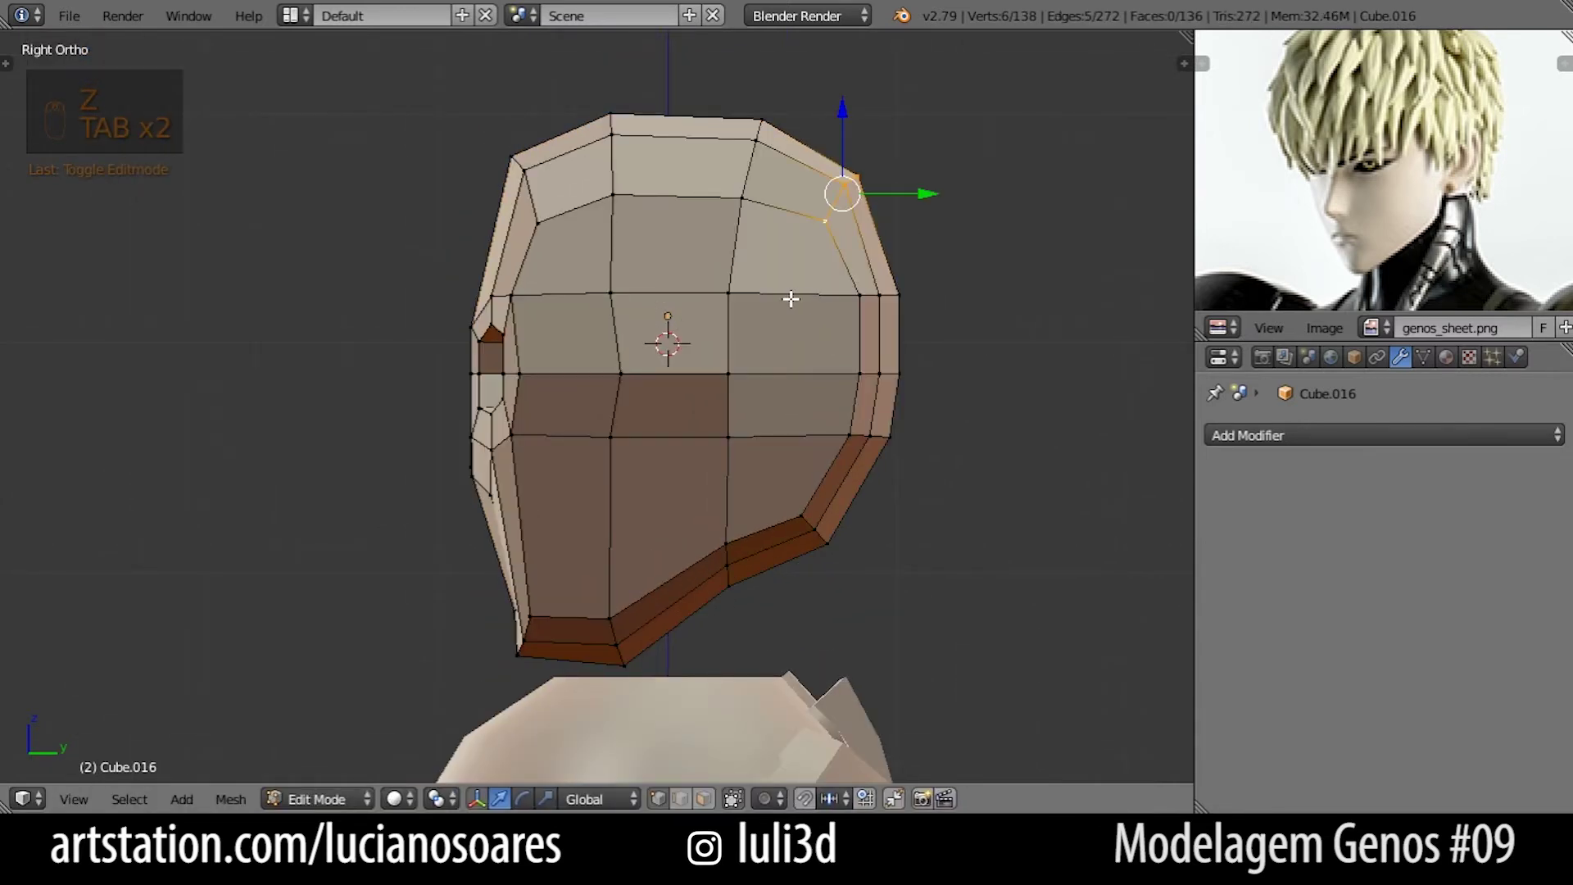
In the front view, add a centred horizontal loop cut across the lower face between the nose and chin.
key("KP_1")
scroll(799, 296, "up", 4)
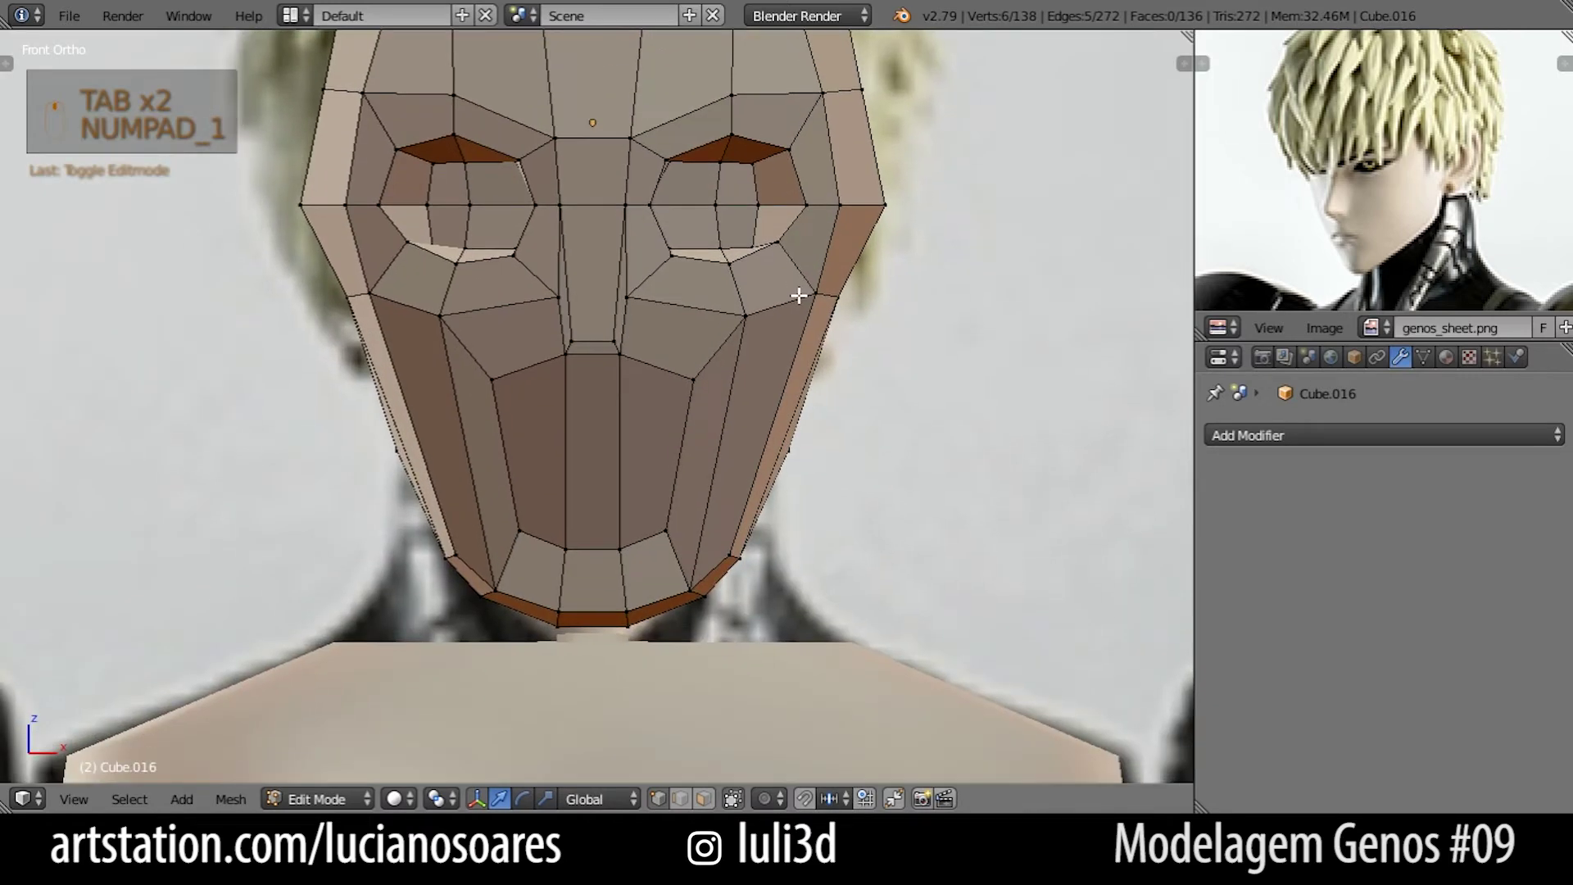
scroll(799, 296, "up", 1)
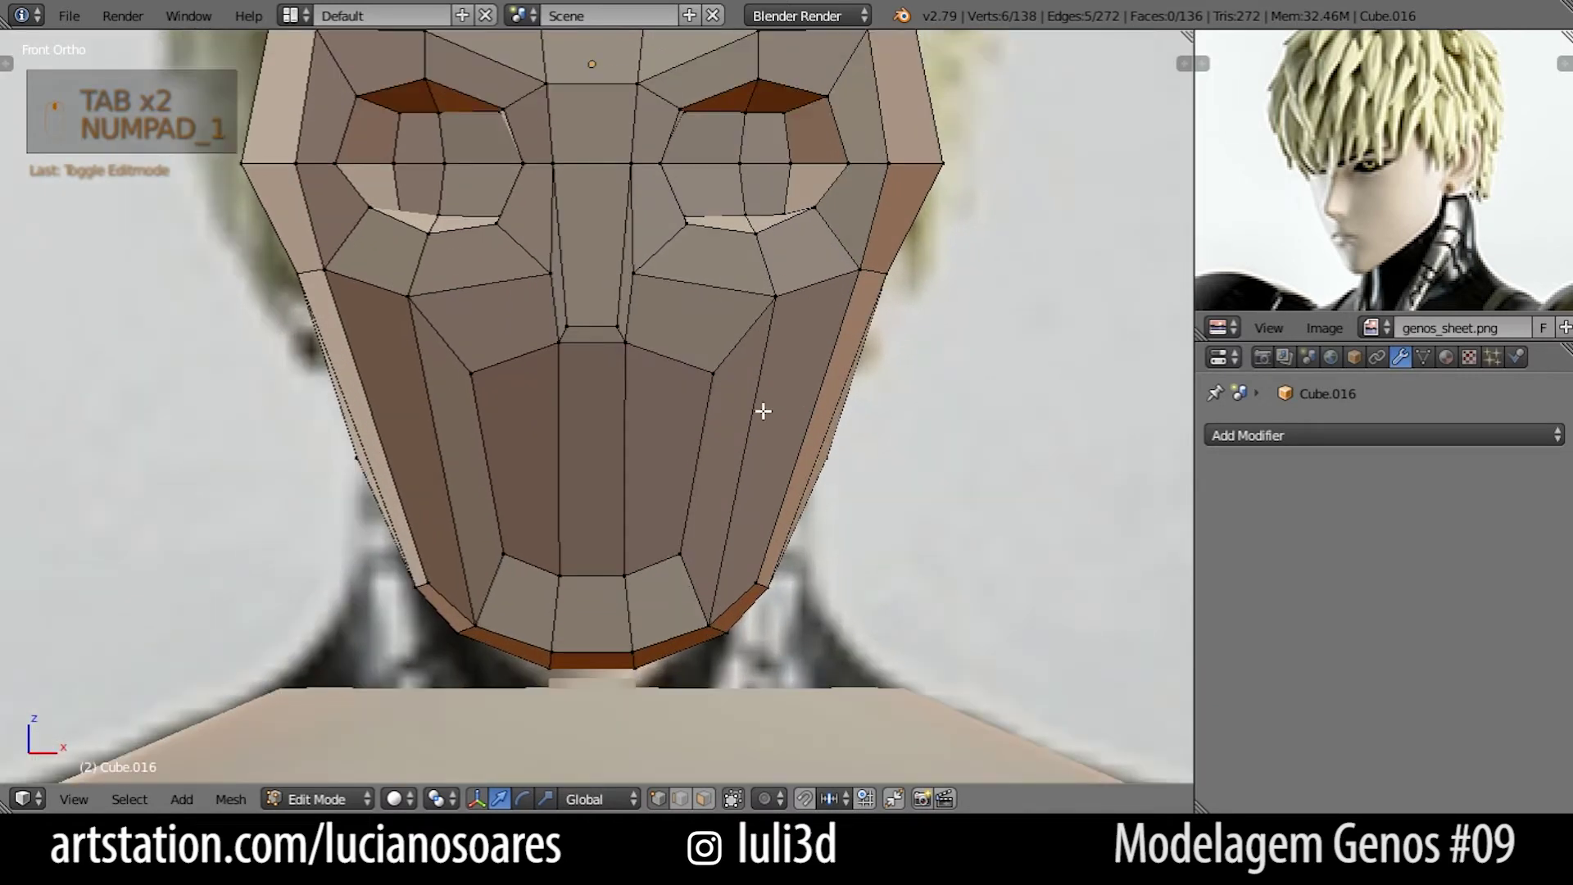
key("ctrl+r")
left_click(587, 450)
right_click(586, 449)
key("alt+Tab")
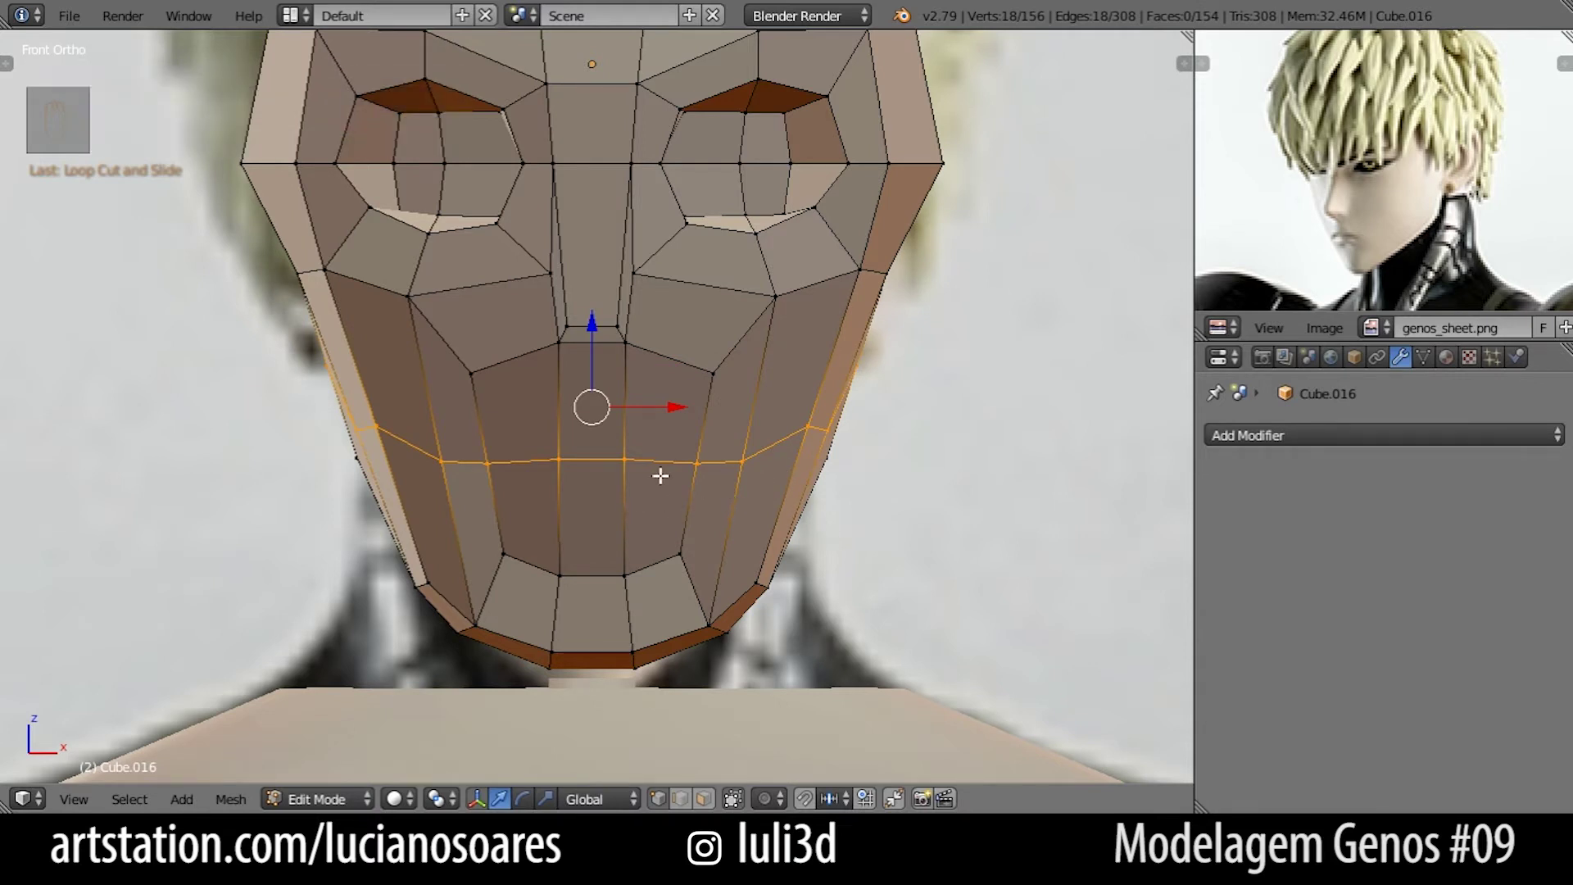
Select the two new loop vertices beside each mouth corner and scale them outward along X.
left_click(493, 462)
left_click(737, 462, "shift")
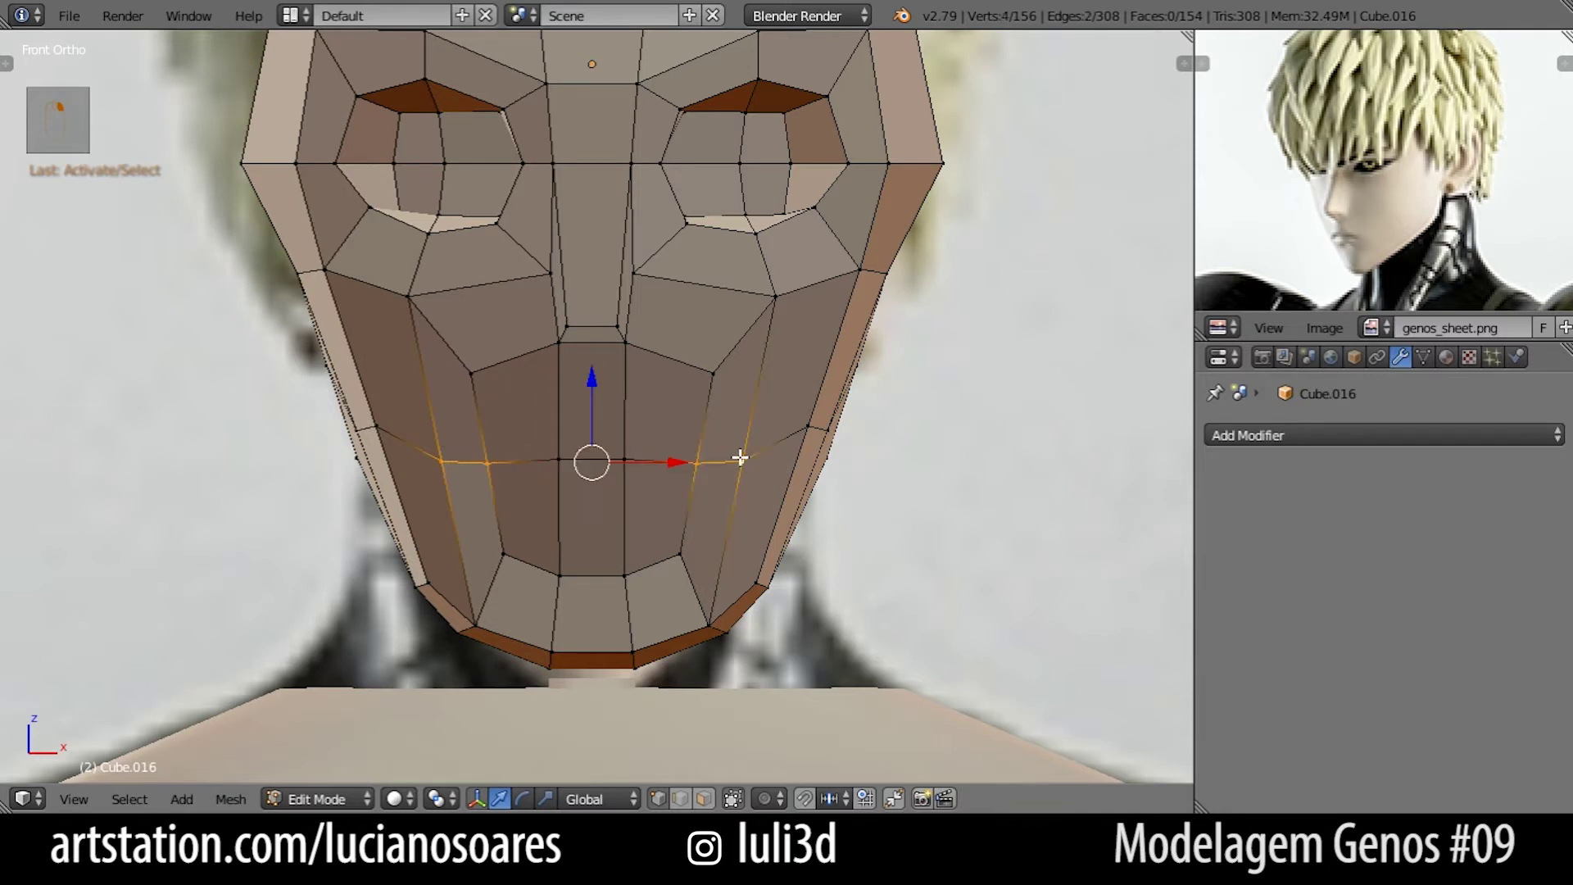
key("s")
key("x")
left_click(798, 469)
Select the outer cheek vertex of the new loop on both sides and widen the pair slightly along X.
right_click(790, 421)
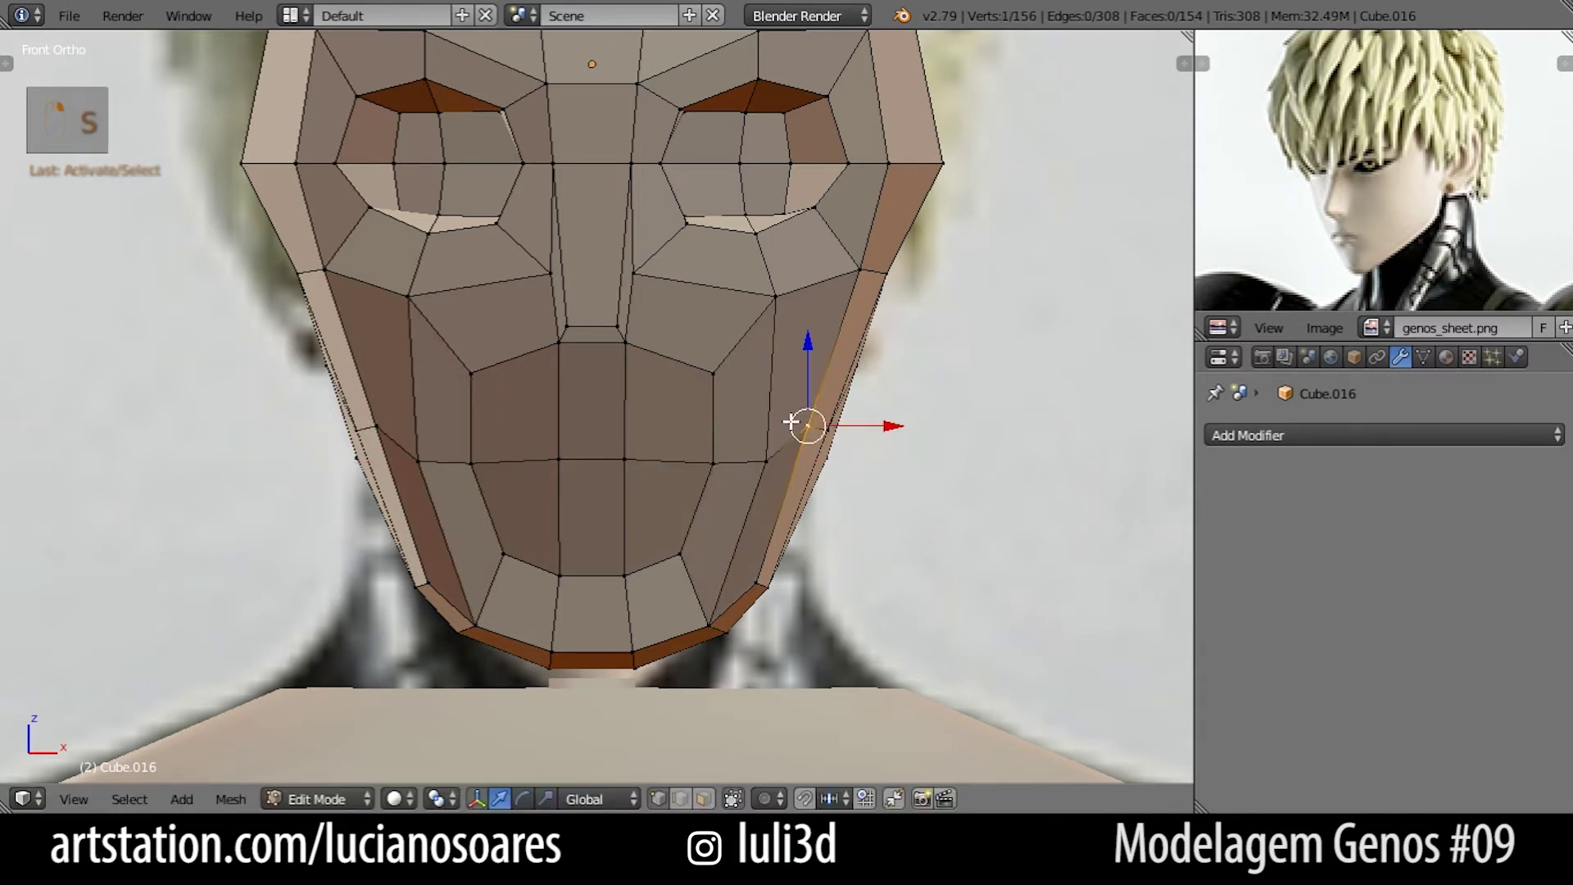
right_click(397, 436, "shift")
key("s")
right_click(619, 450)
key("s")
key("x")
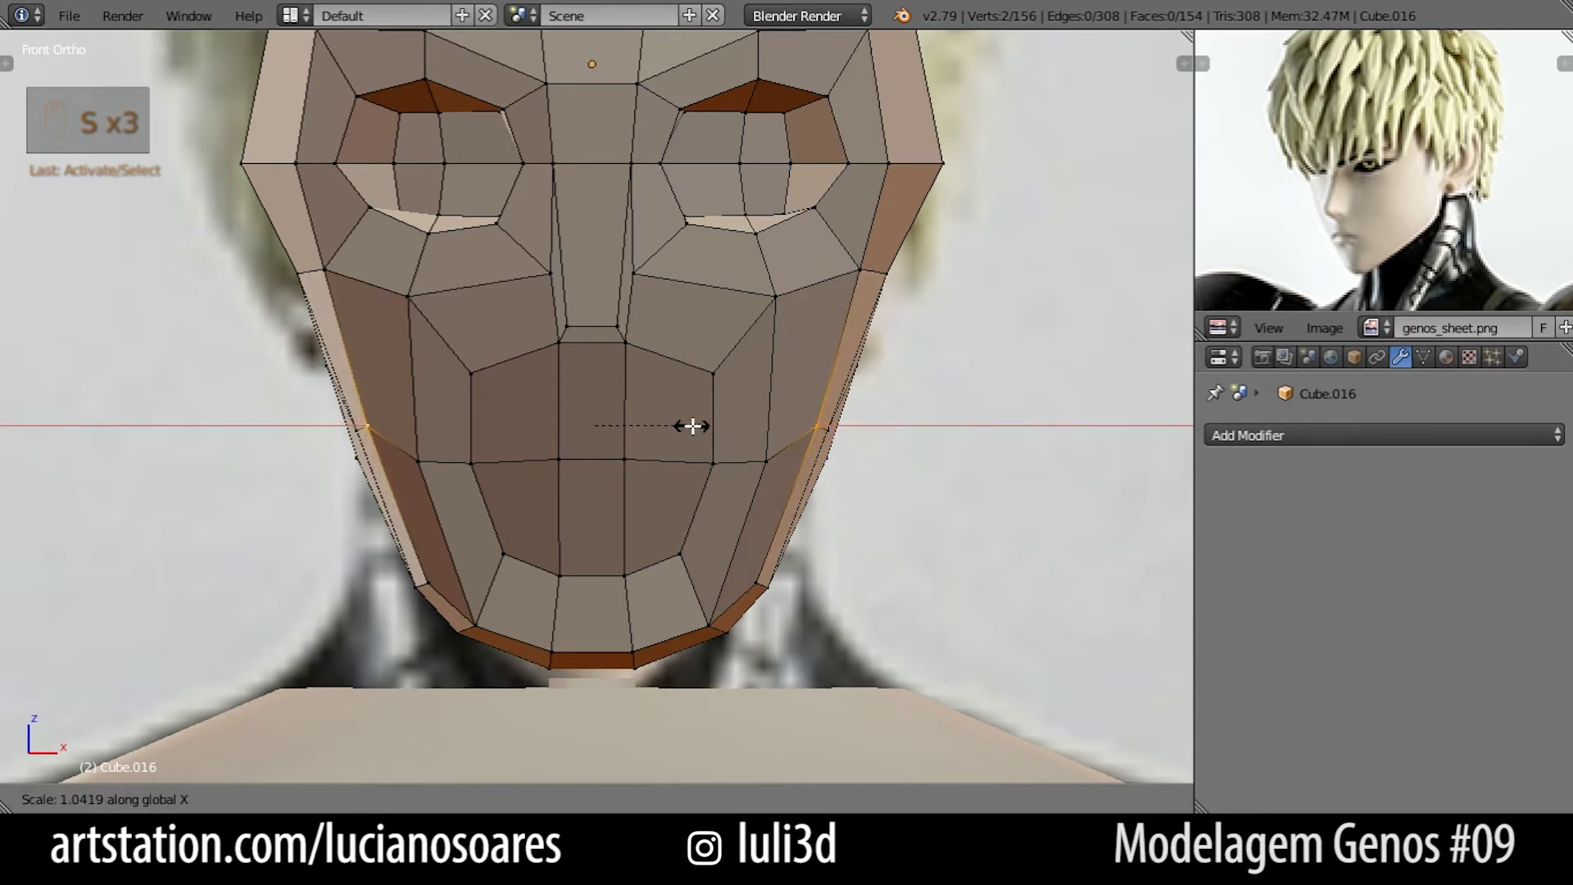
left_click(669, 419)
key("alt+Tab")
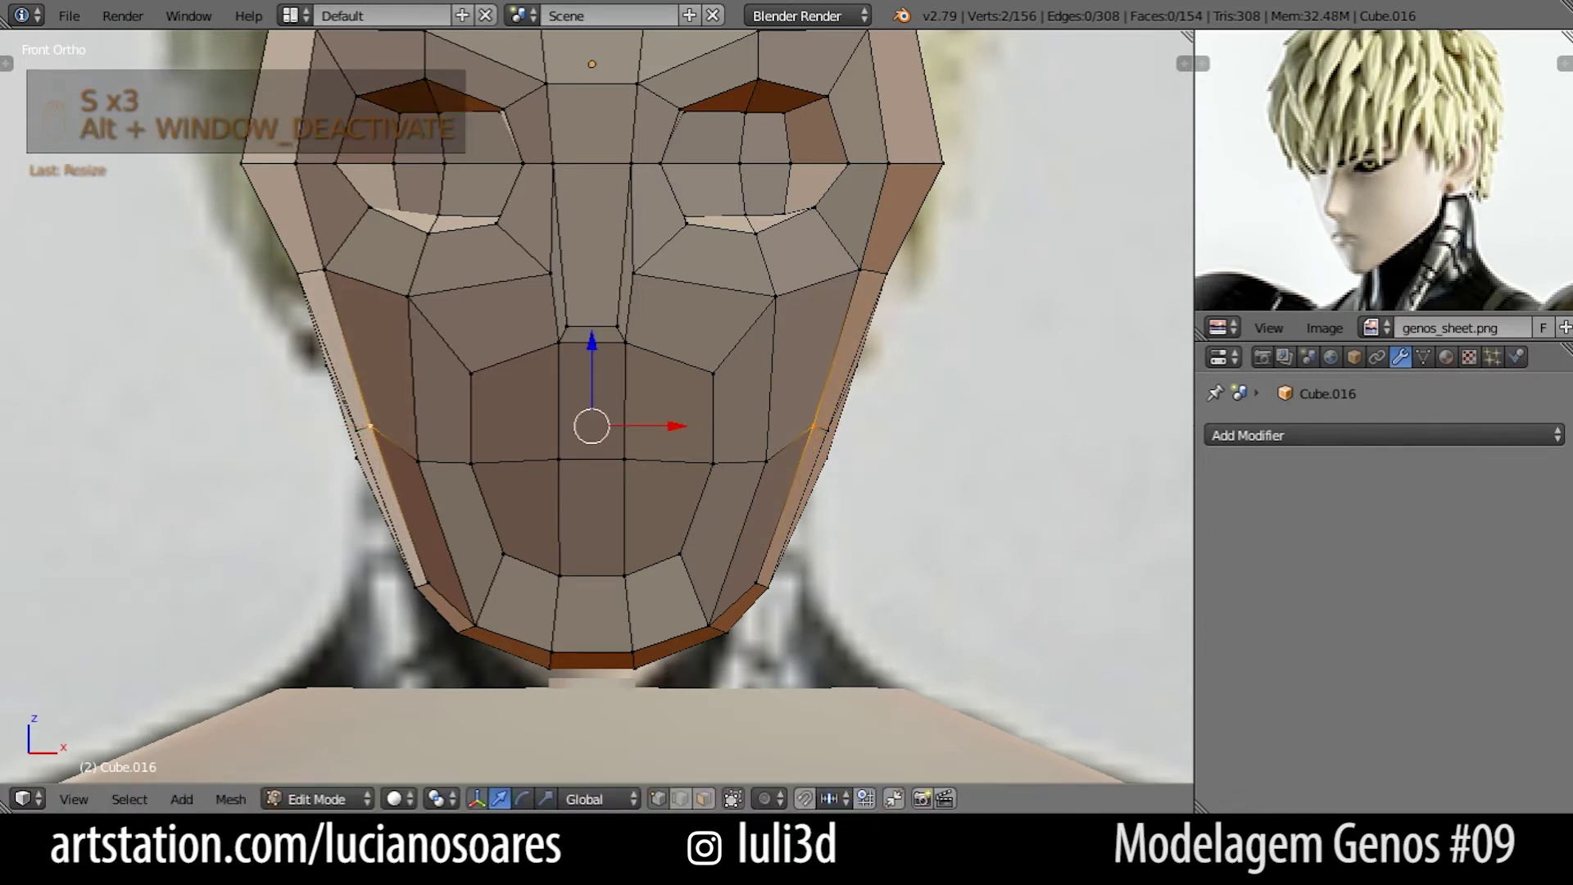
Select both mouth corner vertices on the new loop and spread them further apart along X.
right_click(473, 464)
right_click(710, 462, "shift")
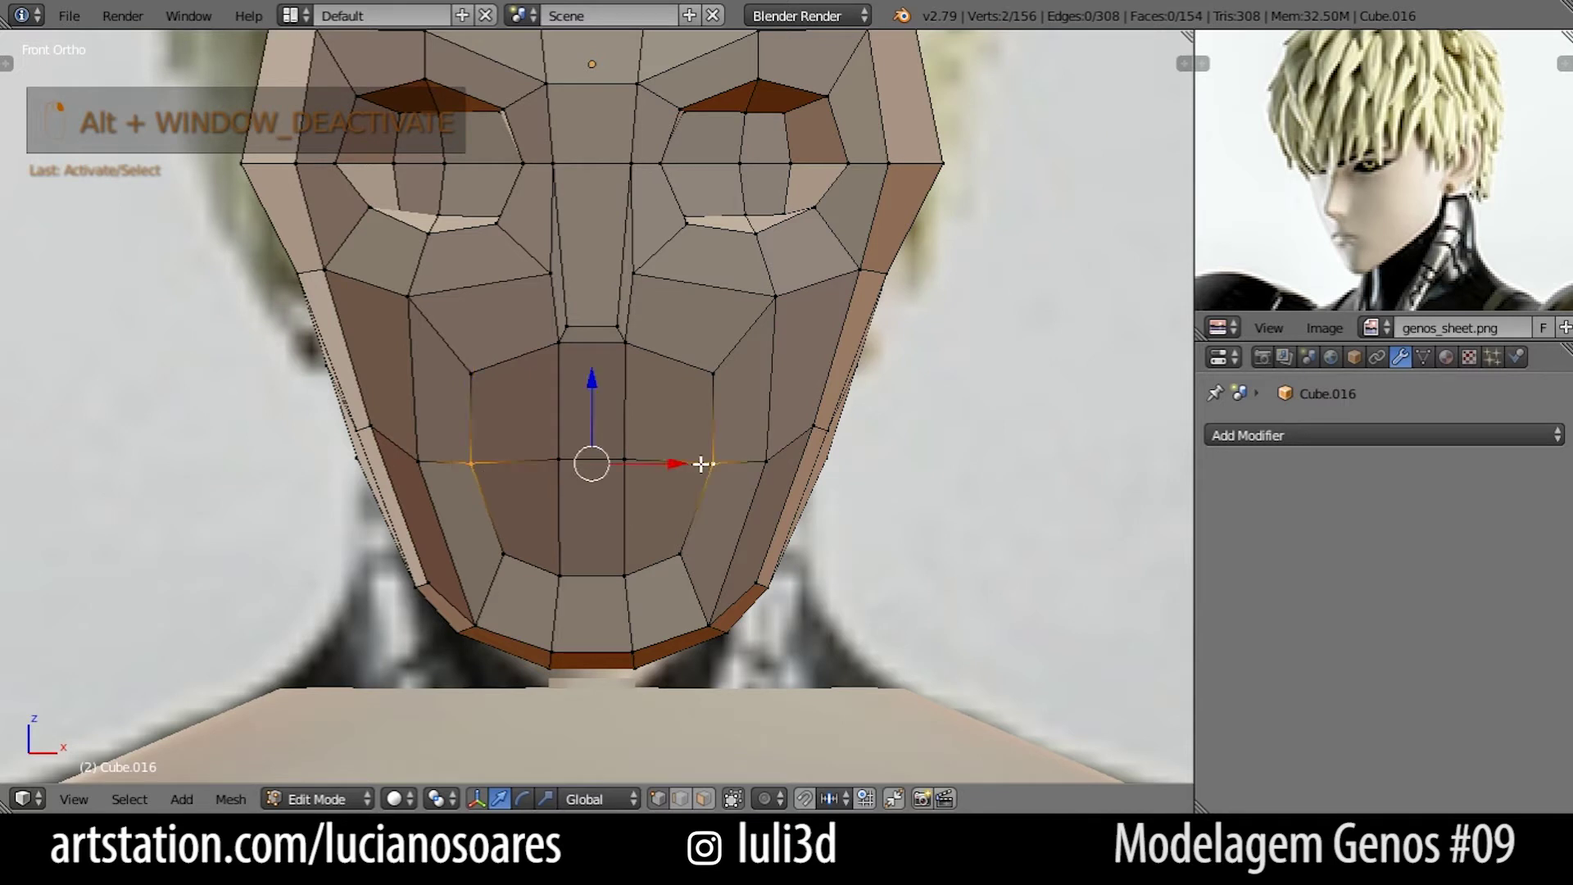
key("s")
key("x")
left_click(777, 486)
Select the two central mouth vertices on the new loop and spread them slightly along X.
right_click(636, 460)
right_click(572, 463)
right_click(624, 460, "shift")
key("s")
key("x")
left_click(742, 484)
key("alt+Tab")
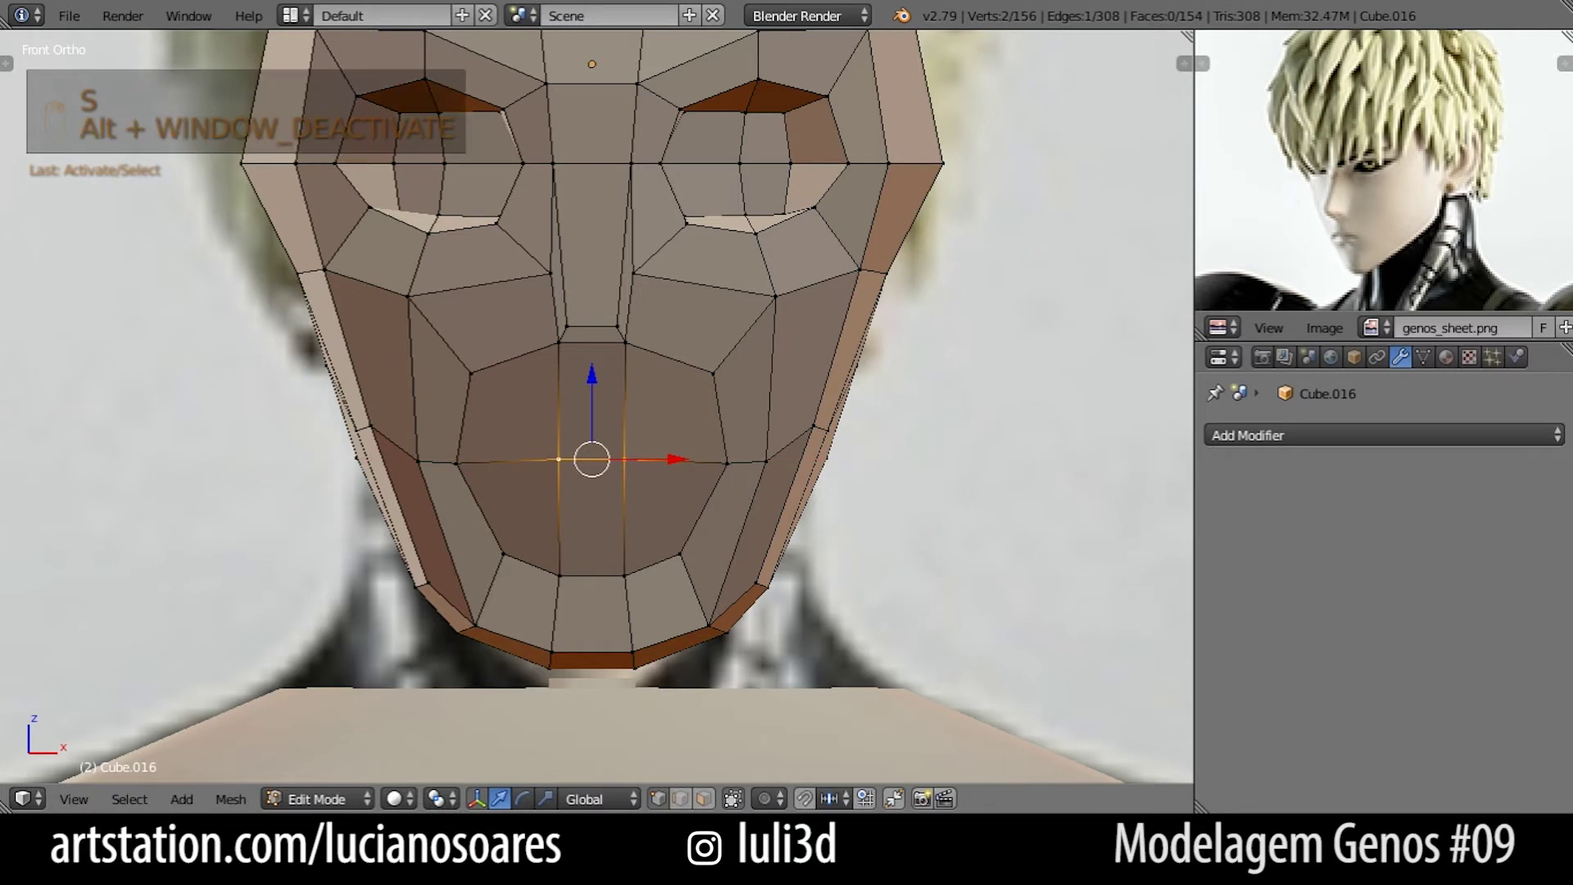
key("s")
key("x")
left_click(772, 477)
key("alt+Tab")
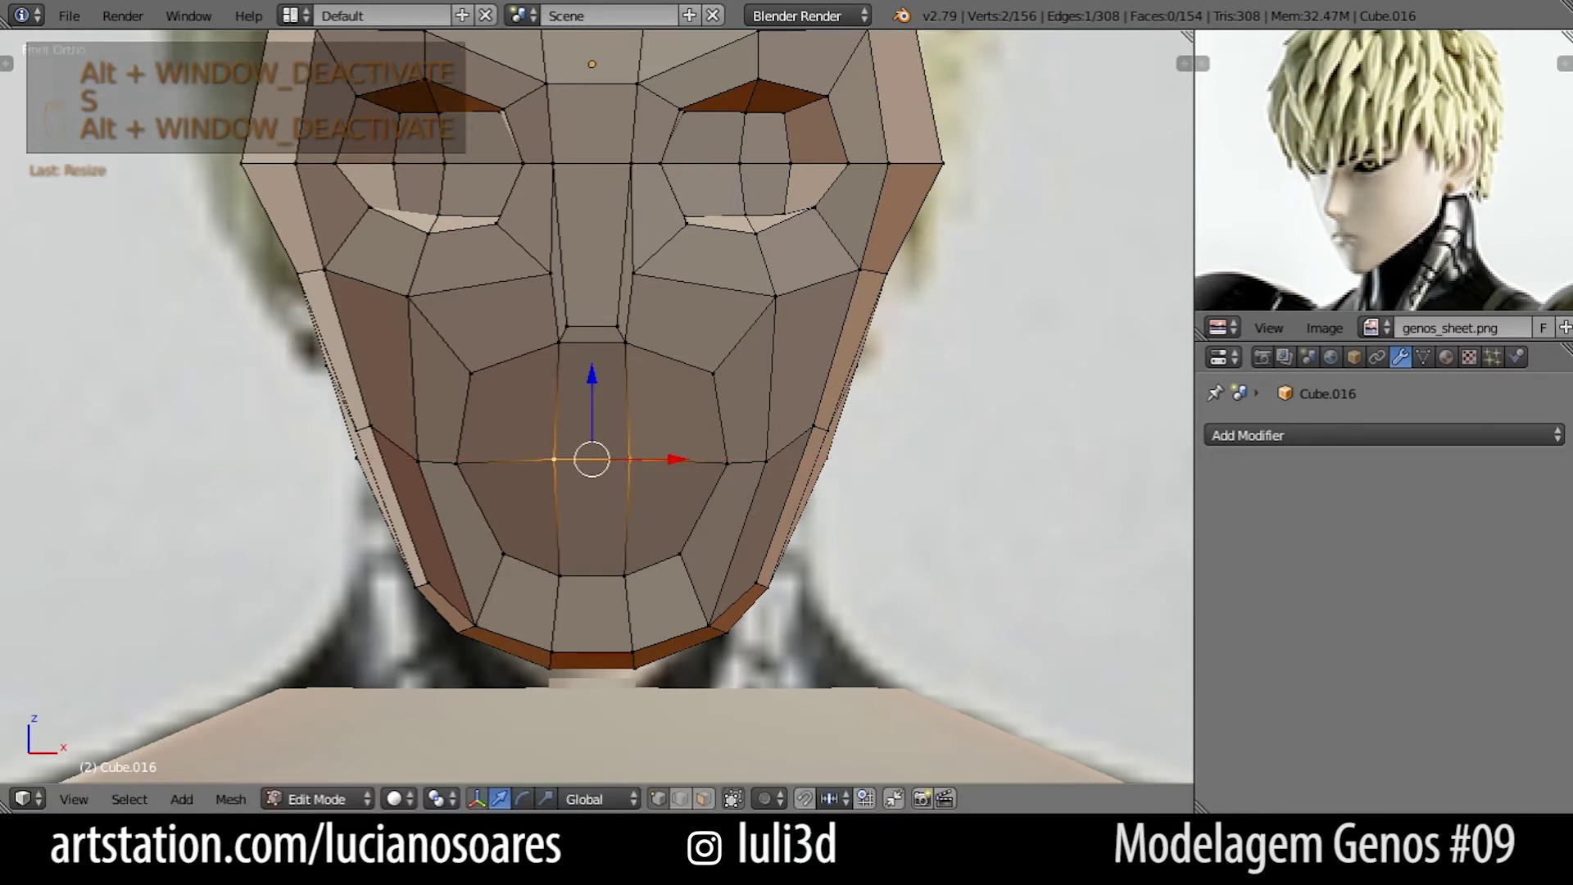
Select the complete ring of ten vertices around the mouth and flatten it along Z.
right_click(614, 573, "alt")
key("alt+Tab")
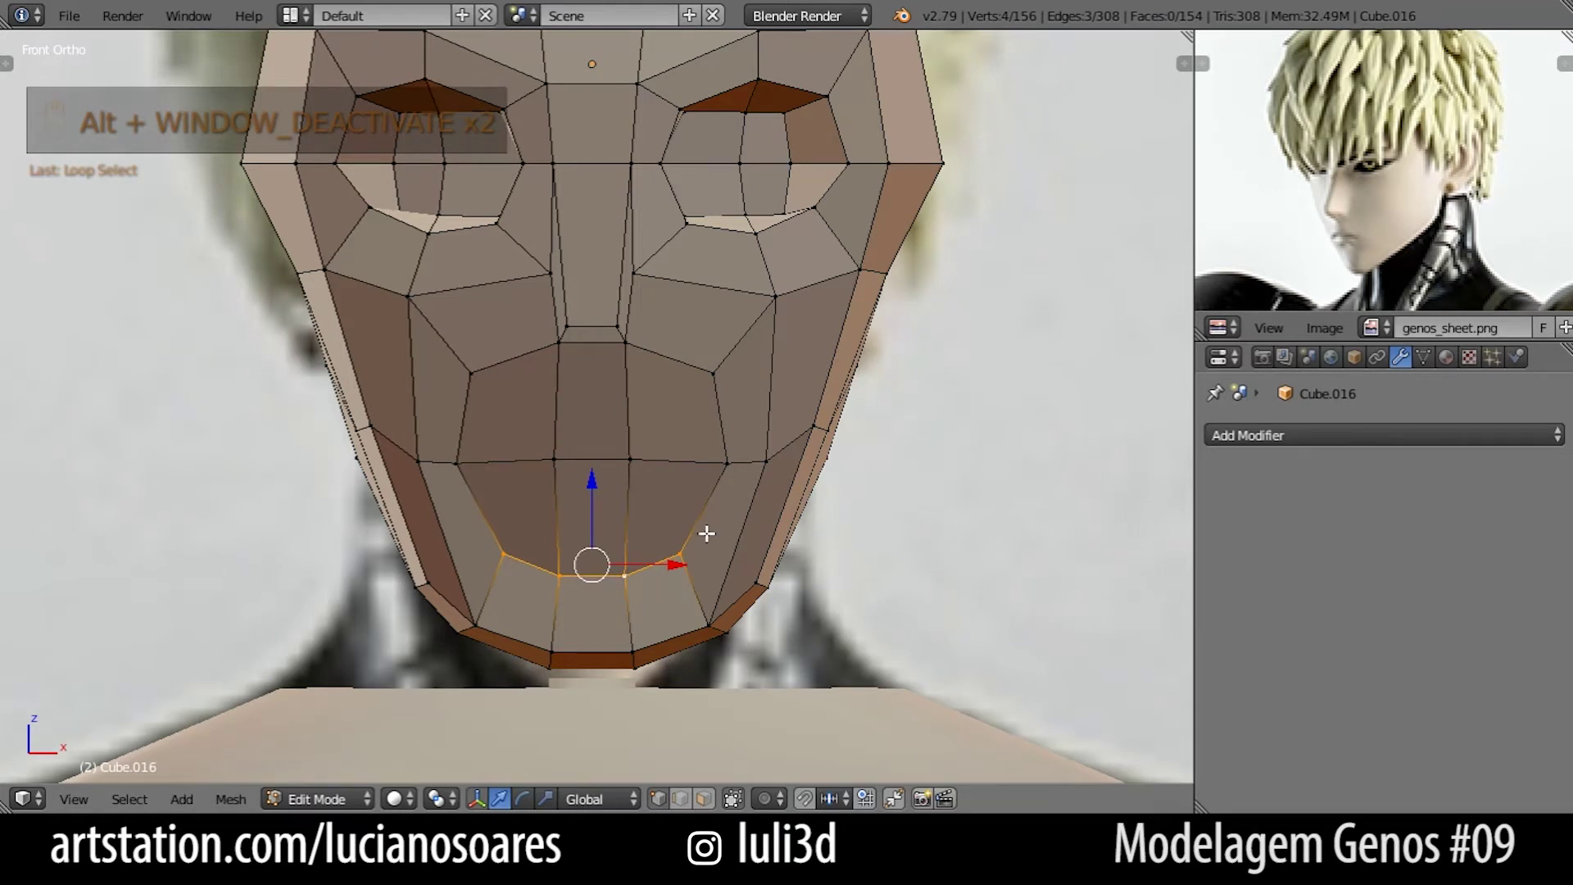
right_click(677, 376, "alt+shift")
right_click(421, 390, "alt+shift")
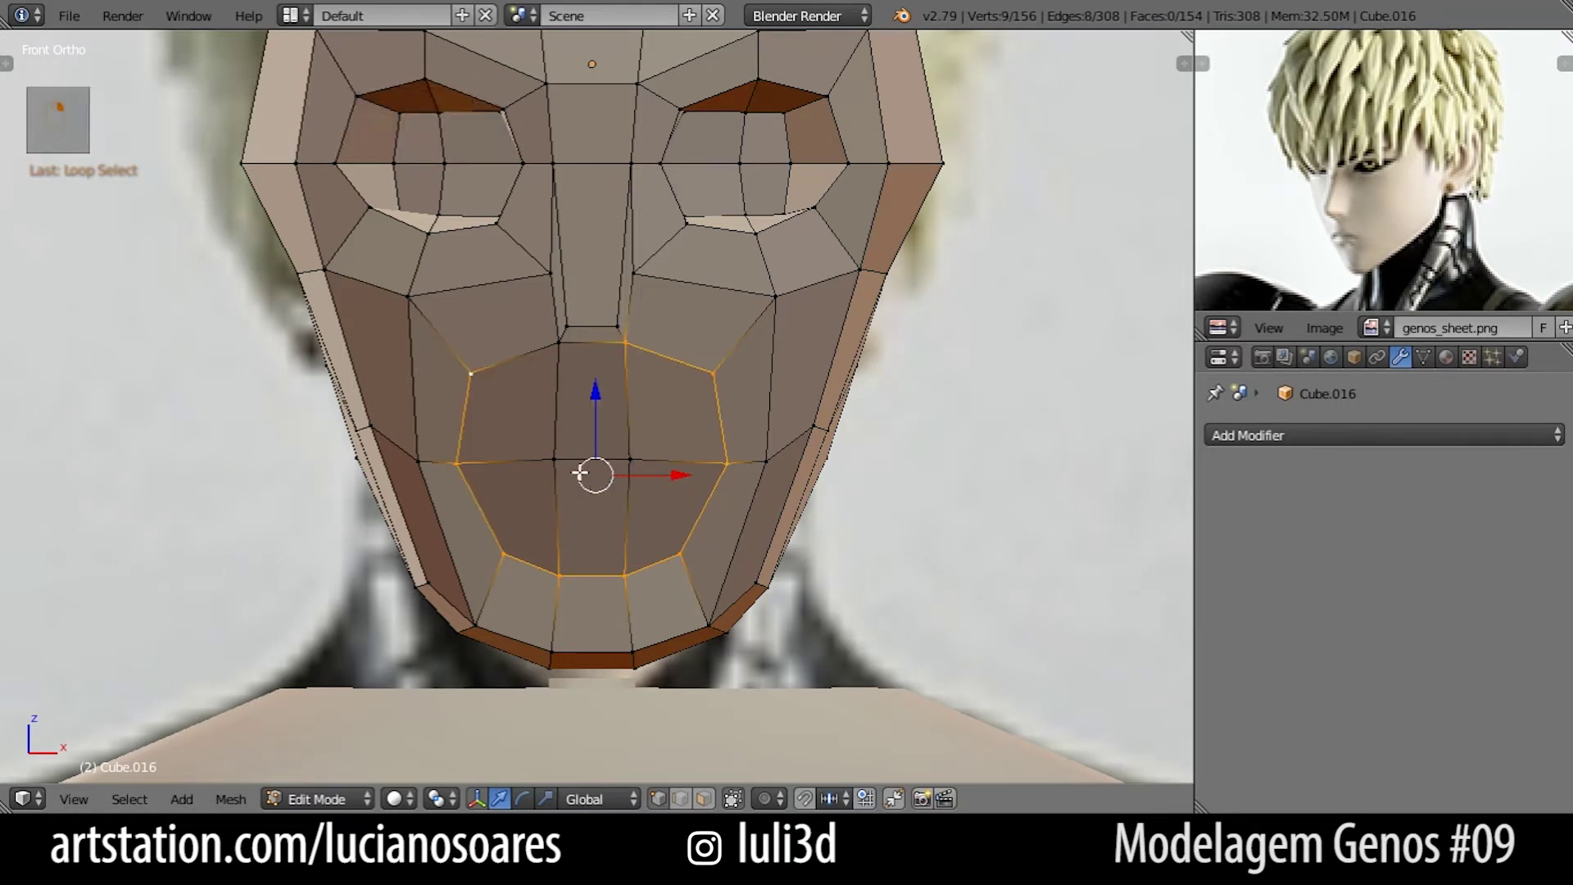
key("s")
key("z")
right_click(695, 519)
right_click(557, 369, "shift")
key("s")
key("z")
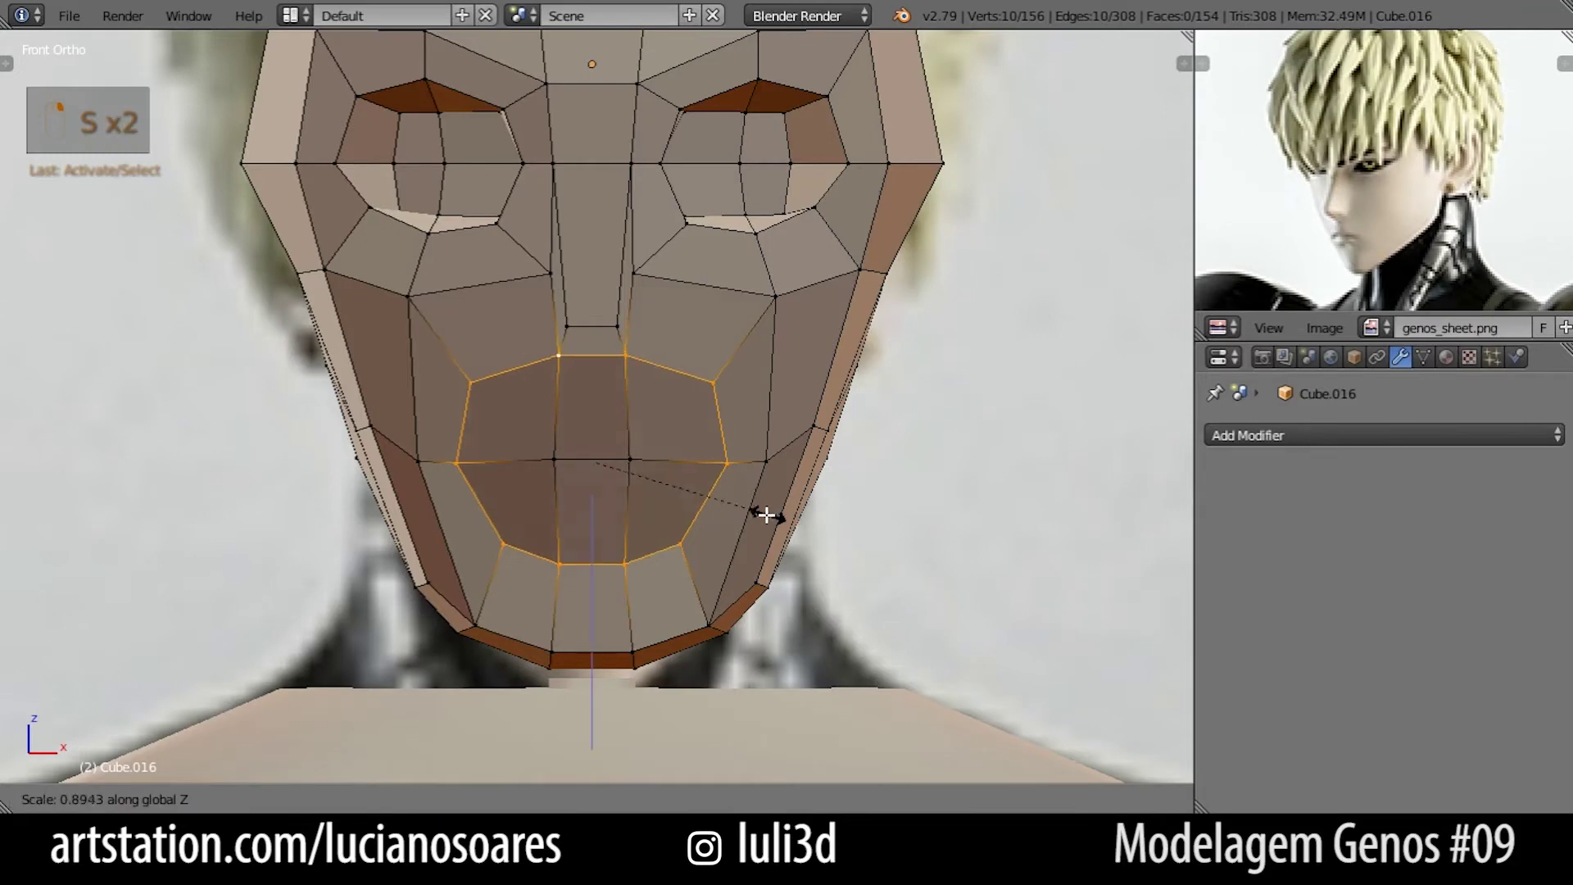
left_click(753, 511)
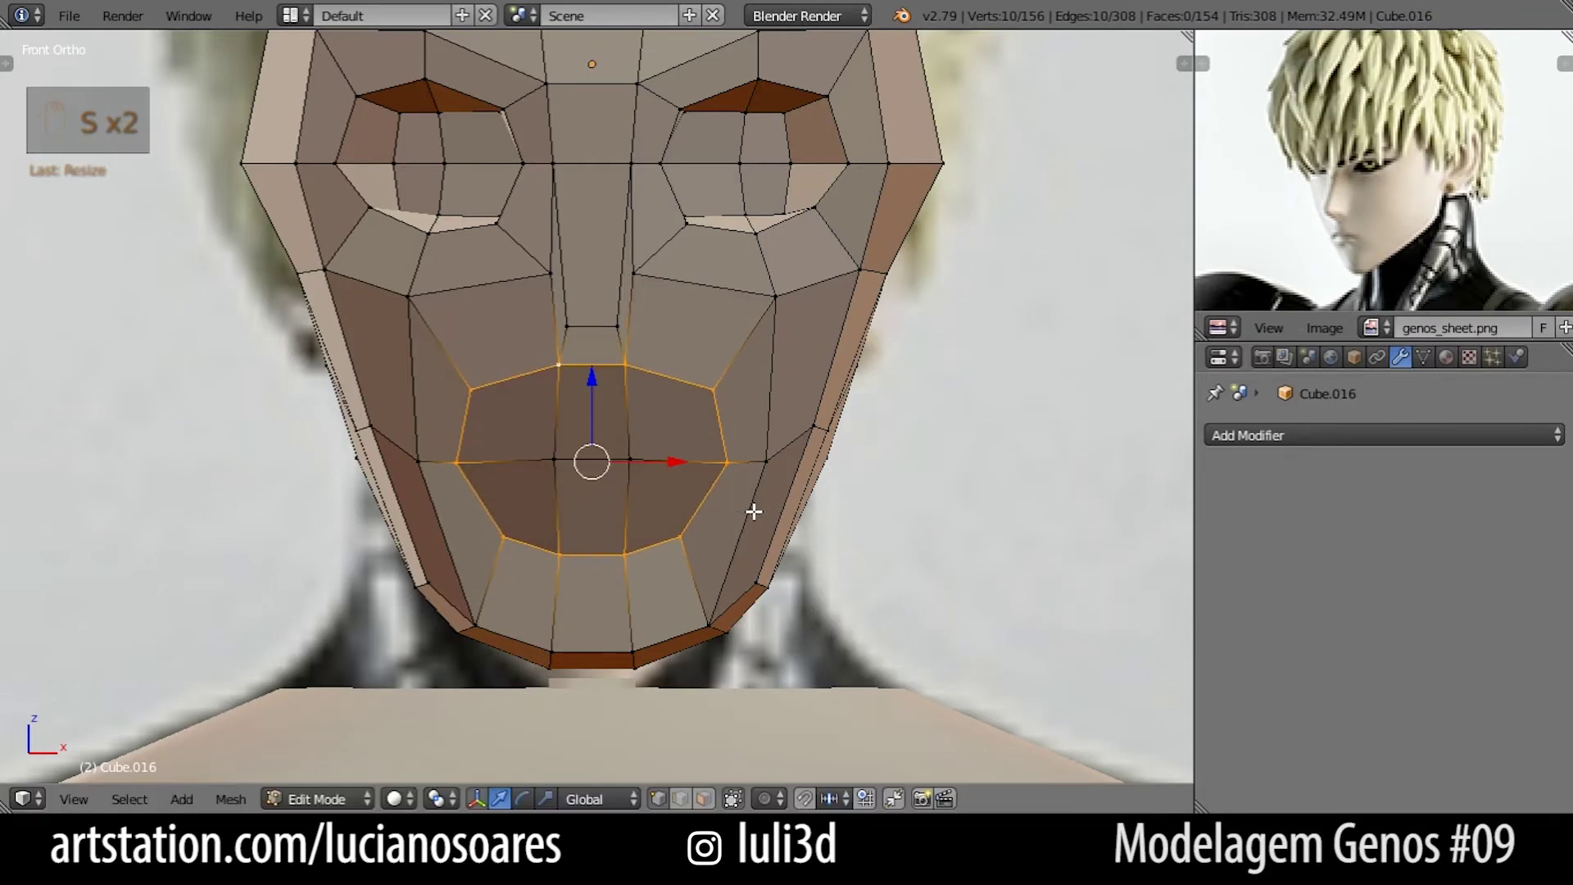
Select the two vertices at the base of the nose and lower them slightly along Z.
right_click(620, 327)
right_click(566, 327, "shift")
key("g")
middle_click(593, 333)
left_click(596, 339)
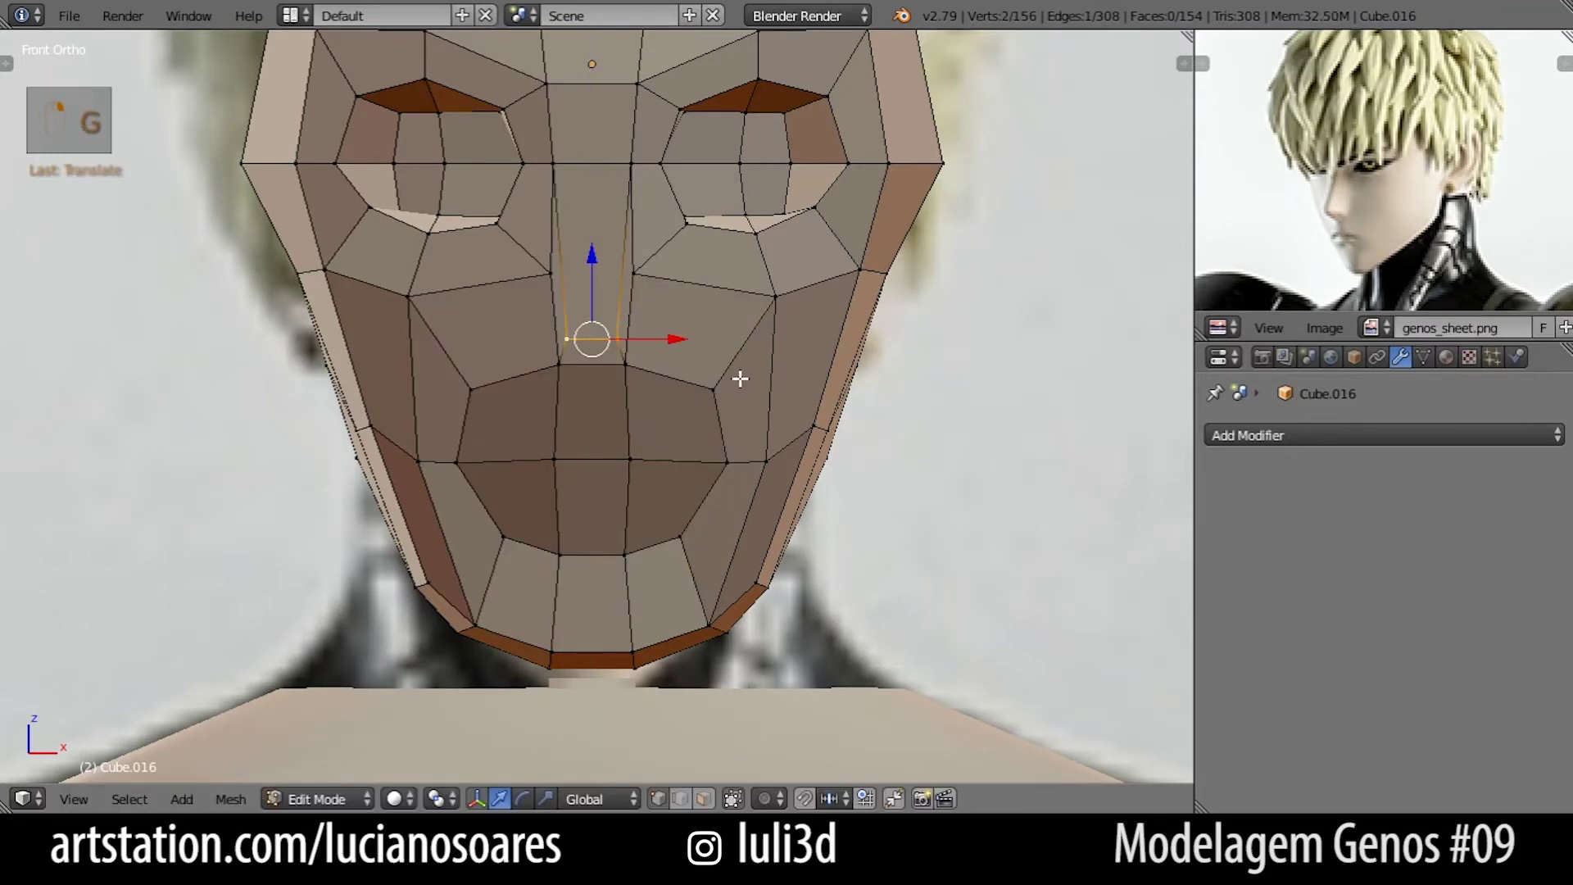
scroll(764, 391, "down", 1)
key("Tab")
middle_click_drag(777, 397, 733, 434)
key("KP_1")
key("alt+Tab")
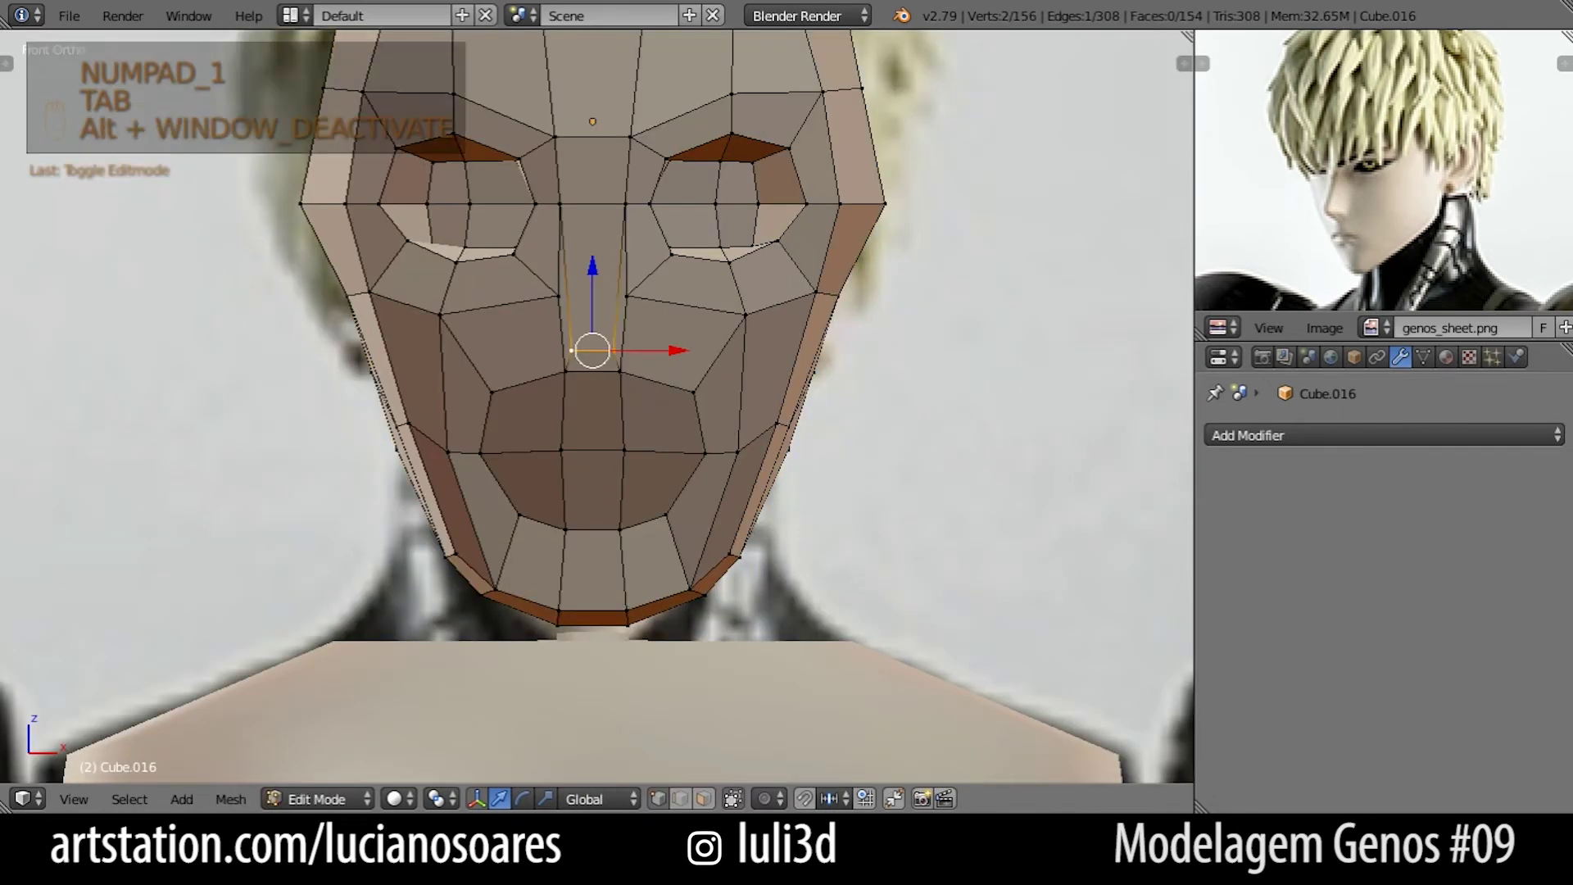
middle_click_drag(735, 449, 698, 483, "shift")
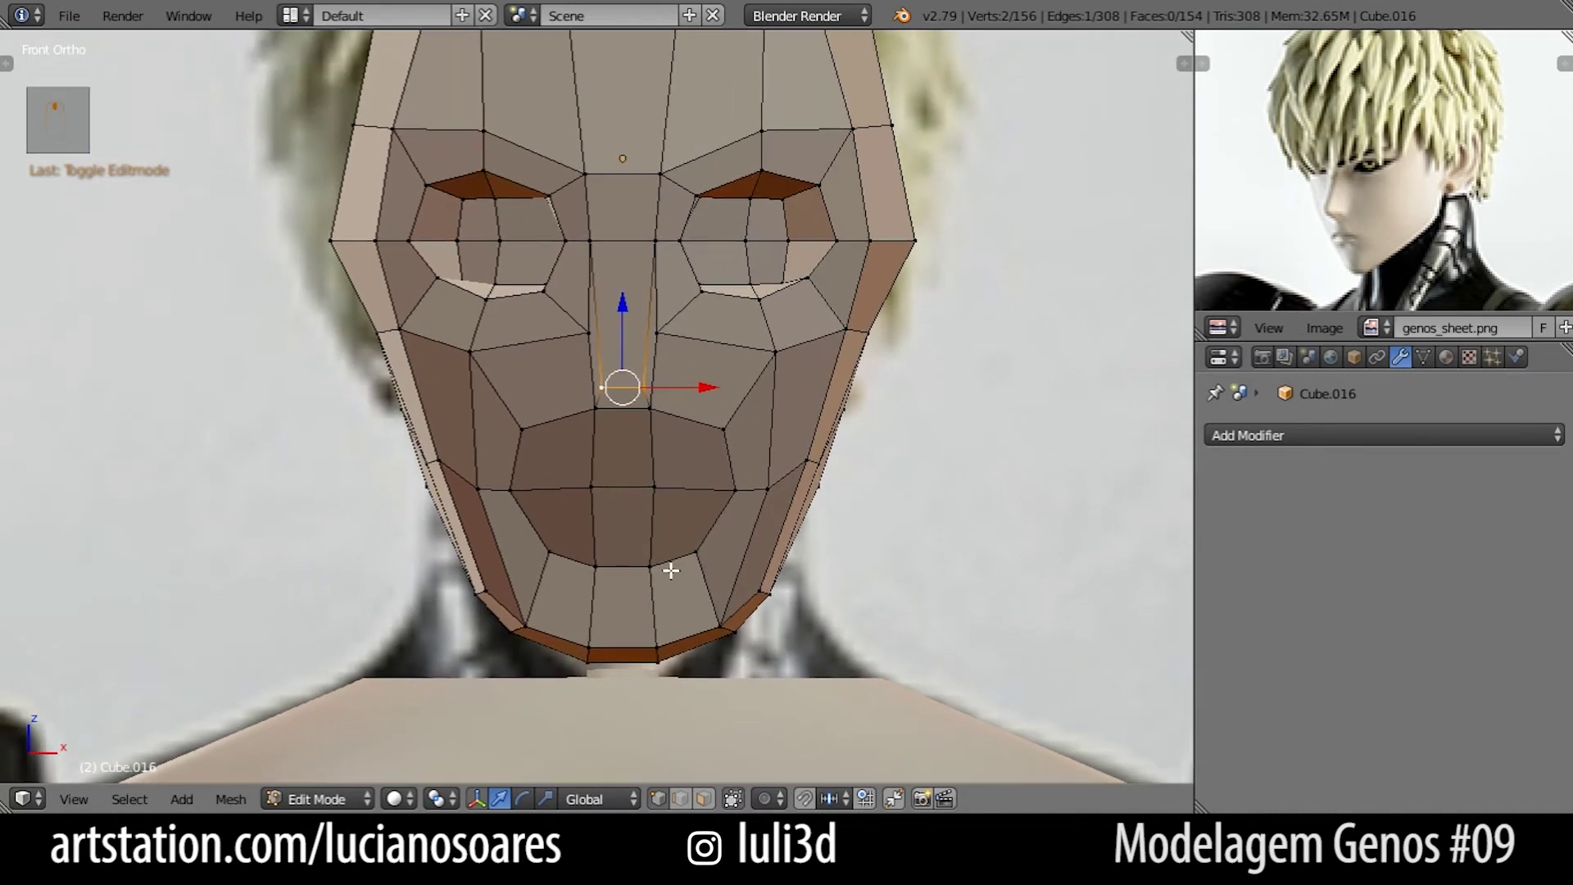
Try insetting the three faces of the mouth area, and undo the inset.
key("3")
left_click(685, 522)
left_click(622, 526, "shift")
left_click(562, 524, "shift")
scroll(655, 491, "up", 3)
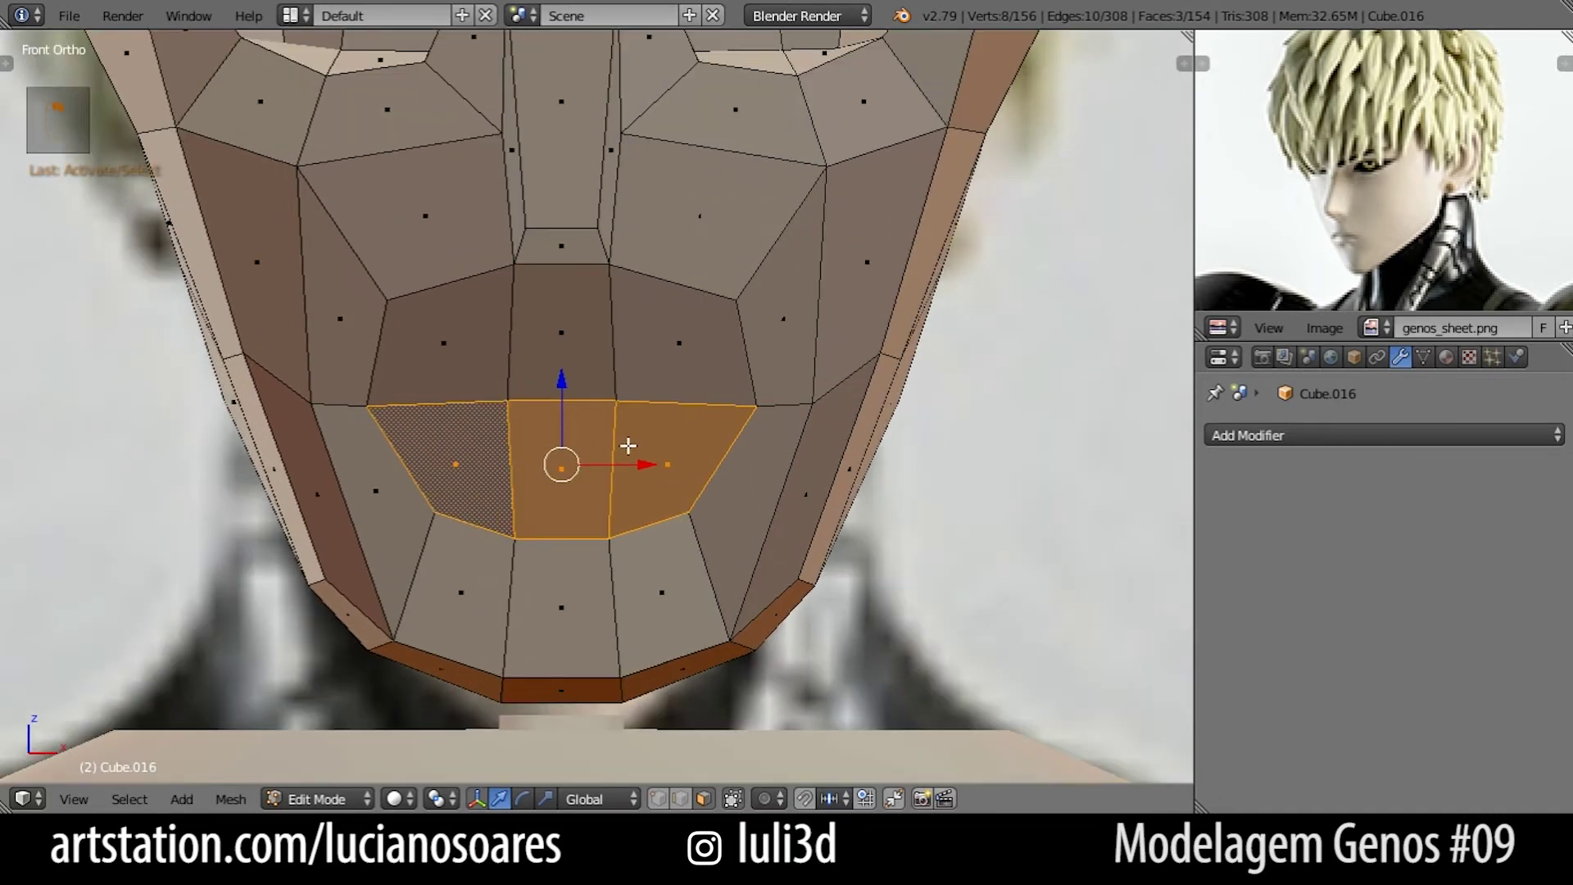
key("i")
left_click(870, 461)
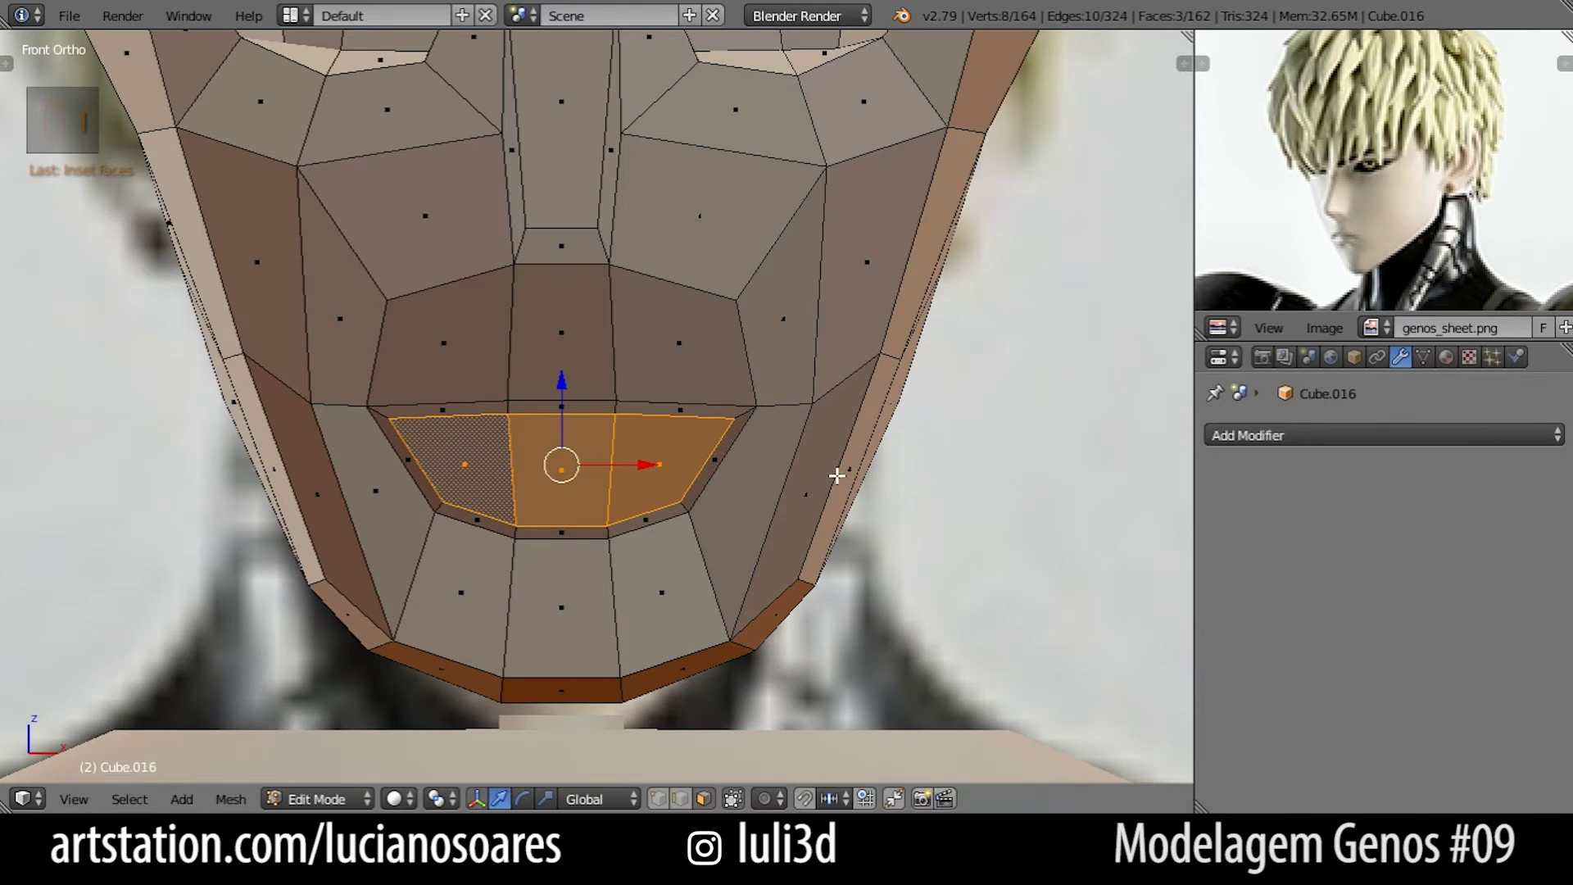
scroll(837, 475, "down", 2)
key("ctrl+z")
middle_click_drag(841, 395, 852, 517, "shift")
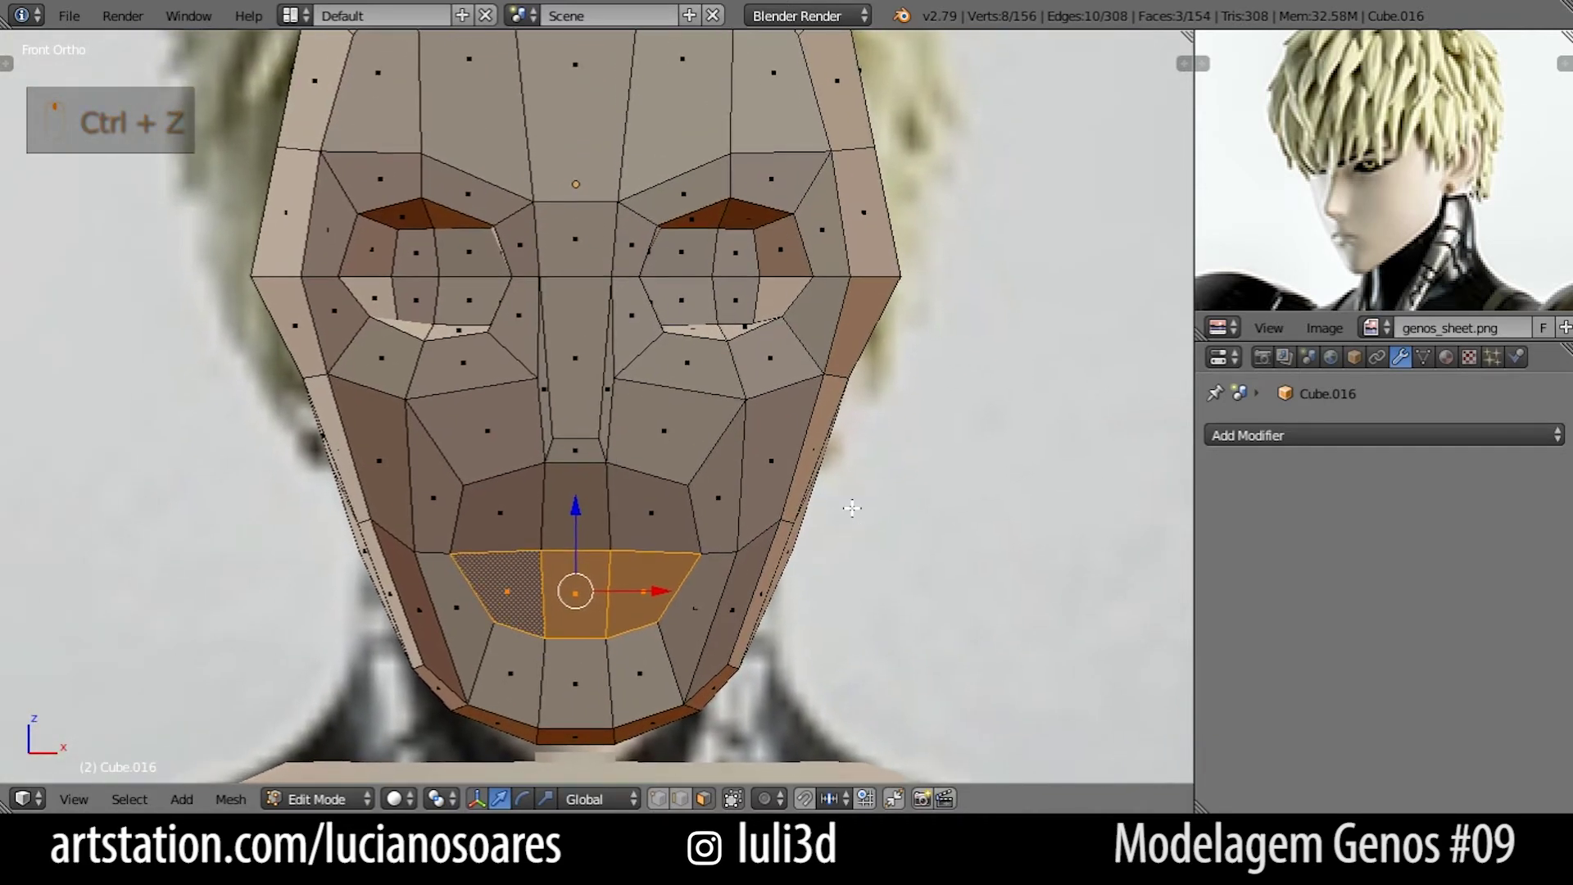
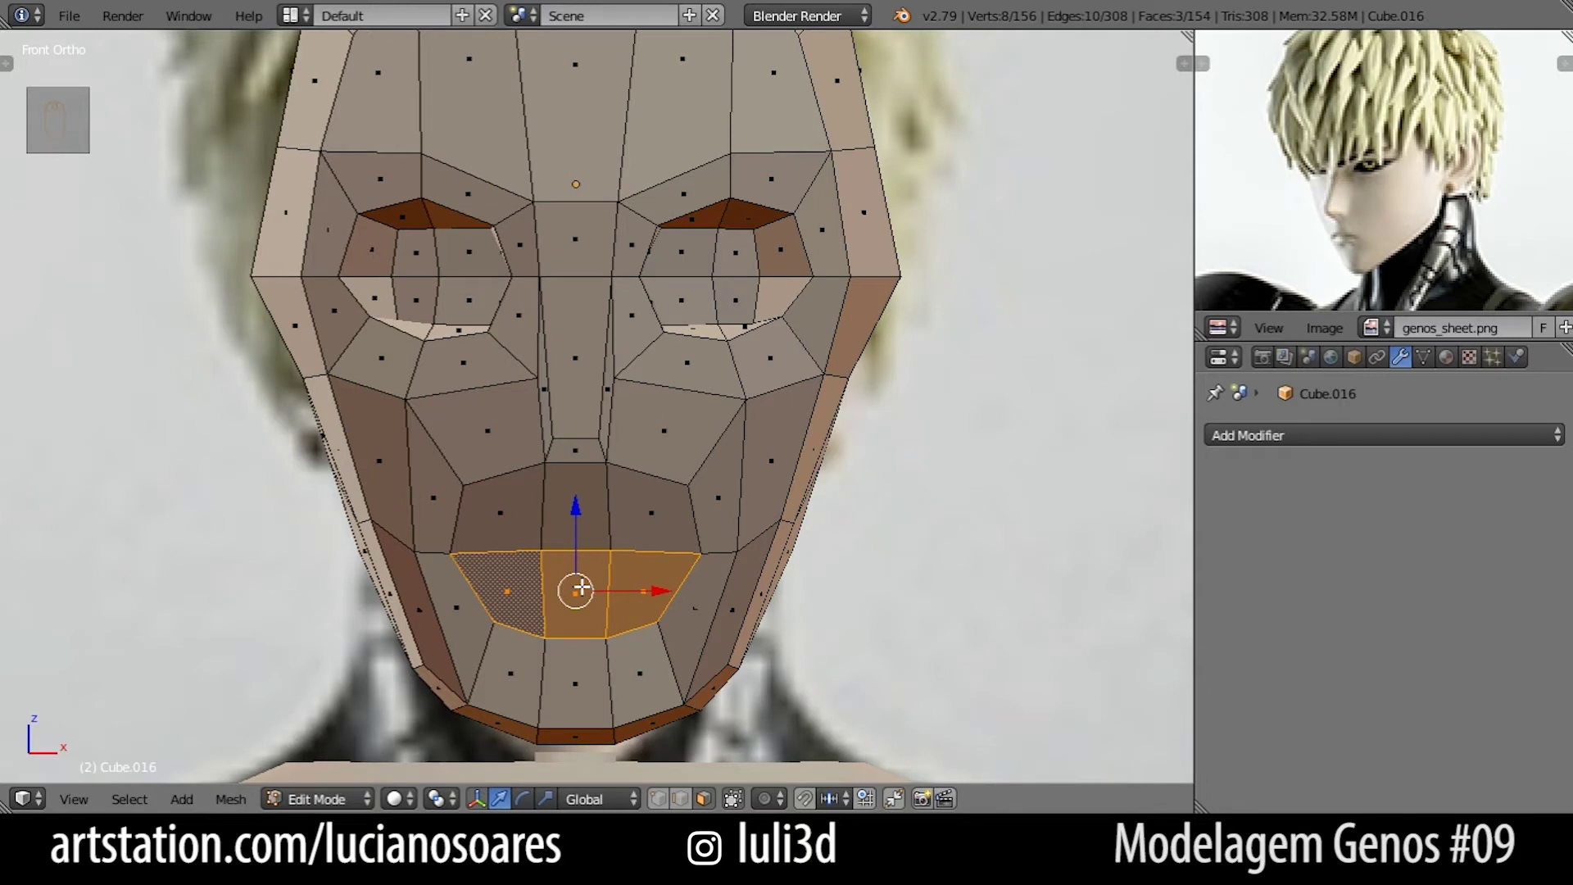
Select the three mouth faces and inset them by a narrow border.
scroll(642, 344, "down", 2)
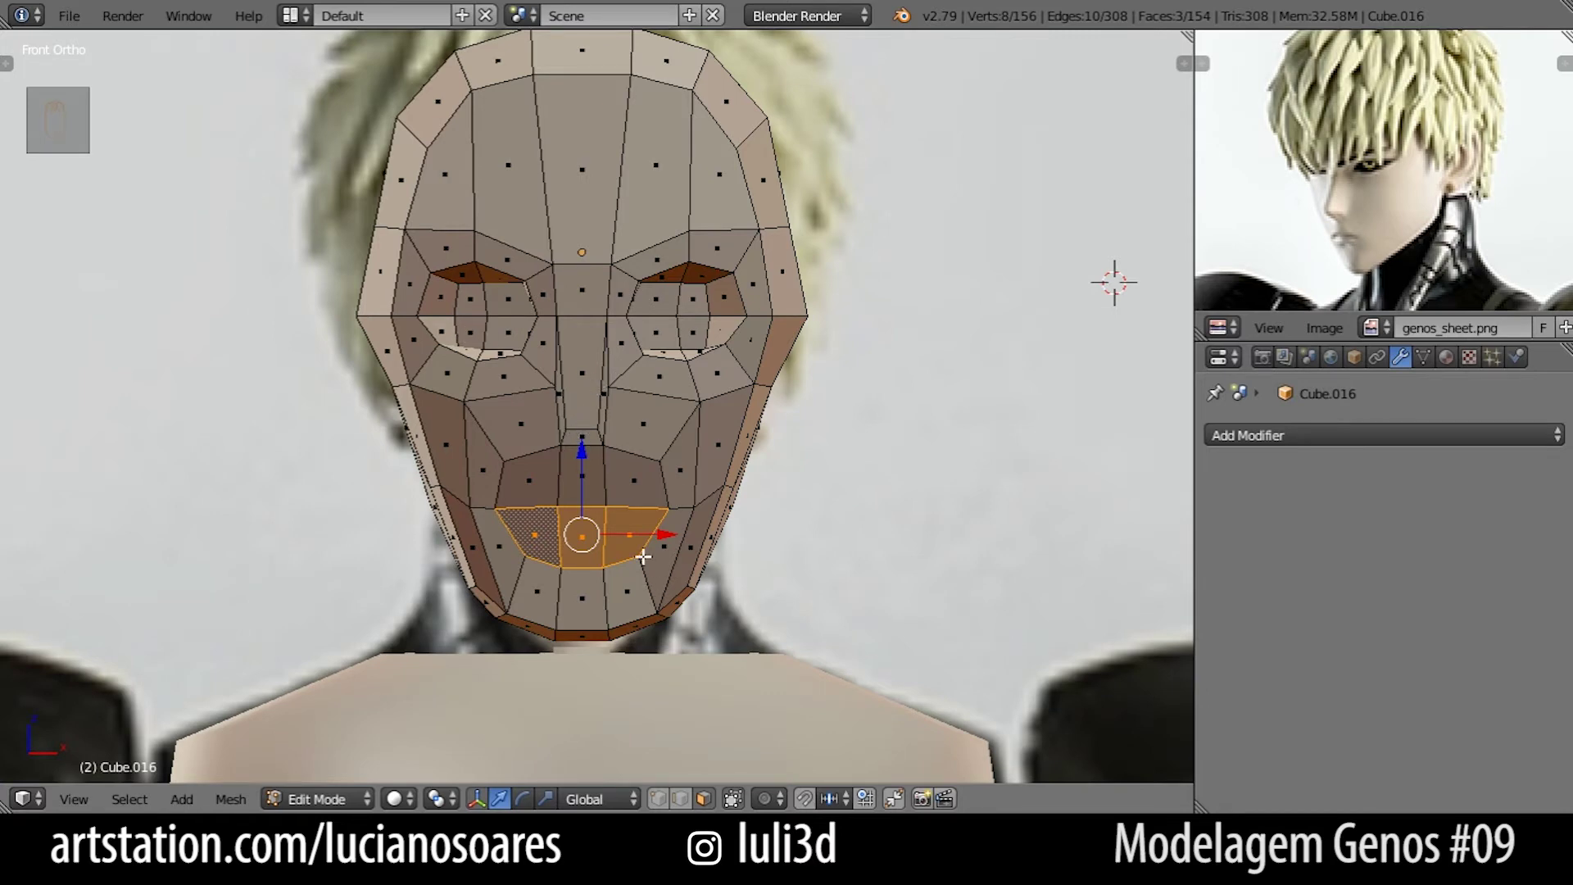
scroll(616, 506, "up", 4)
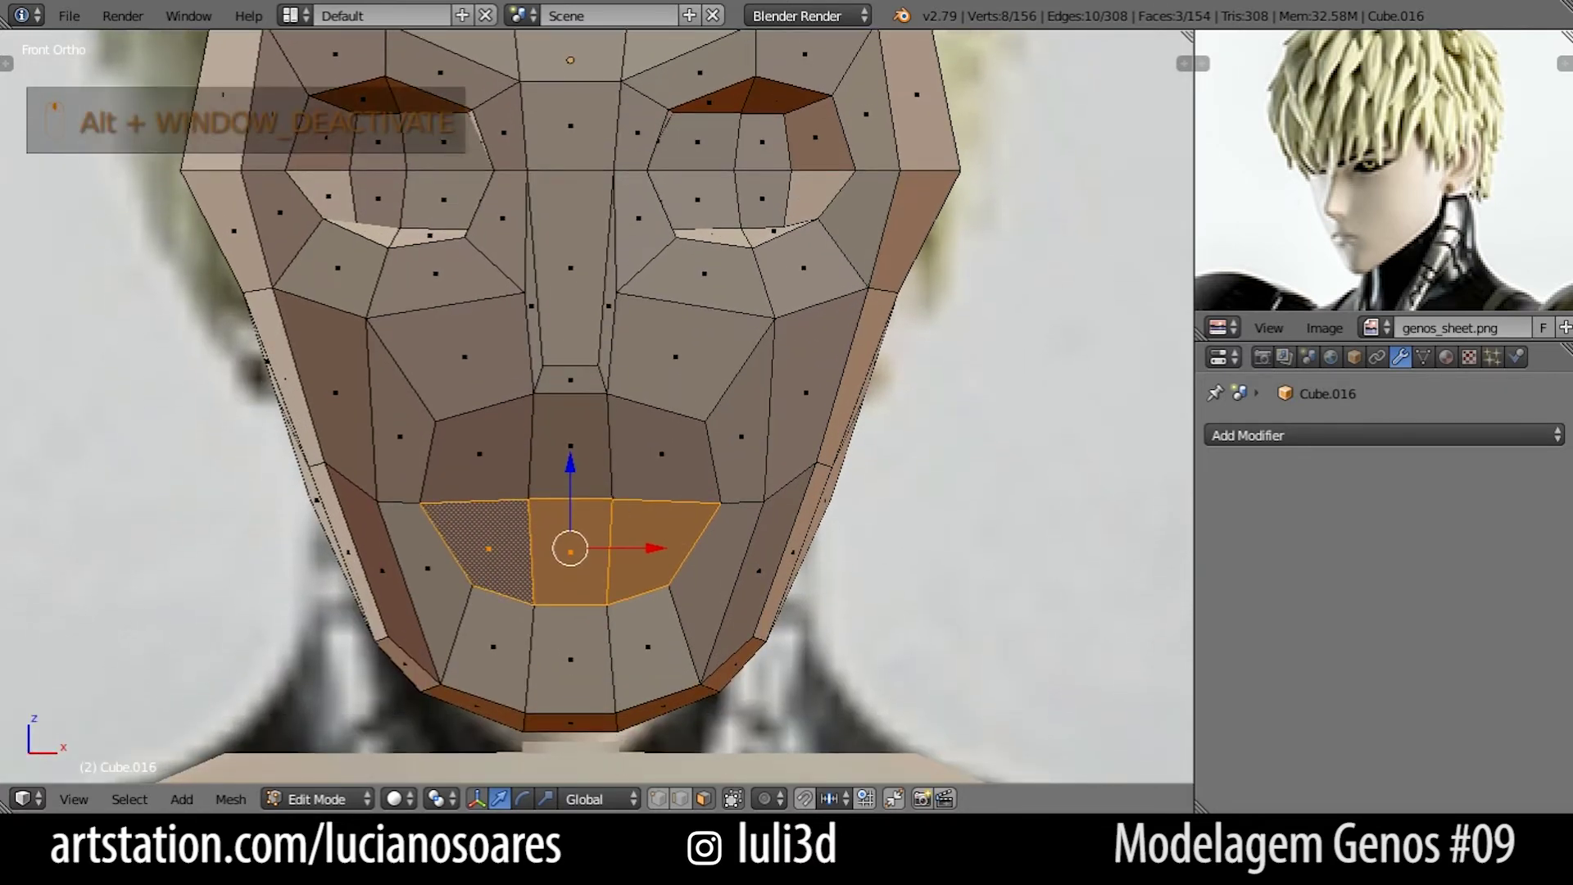
scroll(619, 497, "down", 3, "shift")
scroll(619, 397, "up", 2)
right_click(513, 446)
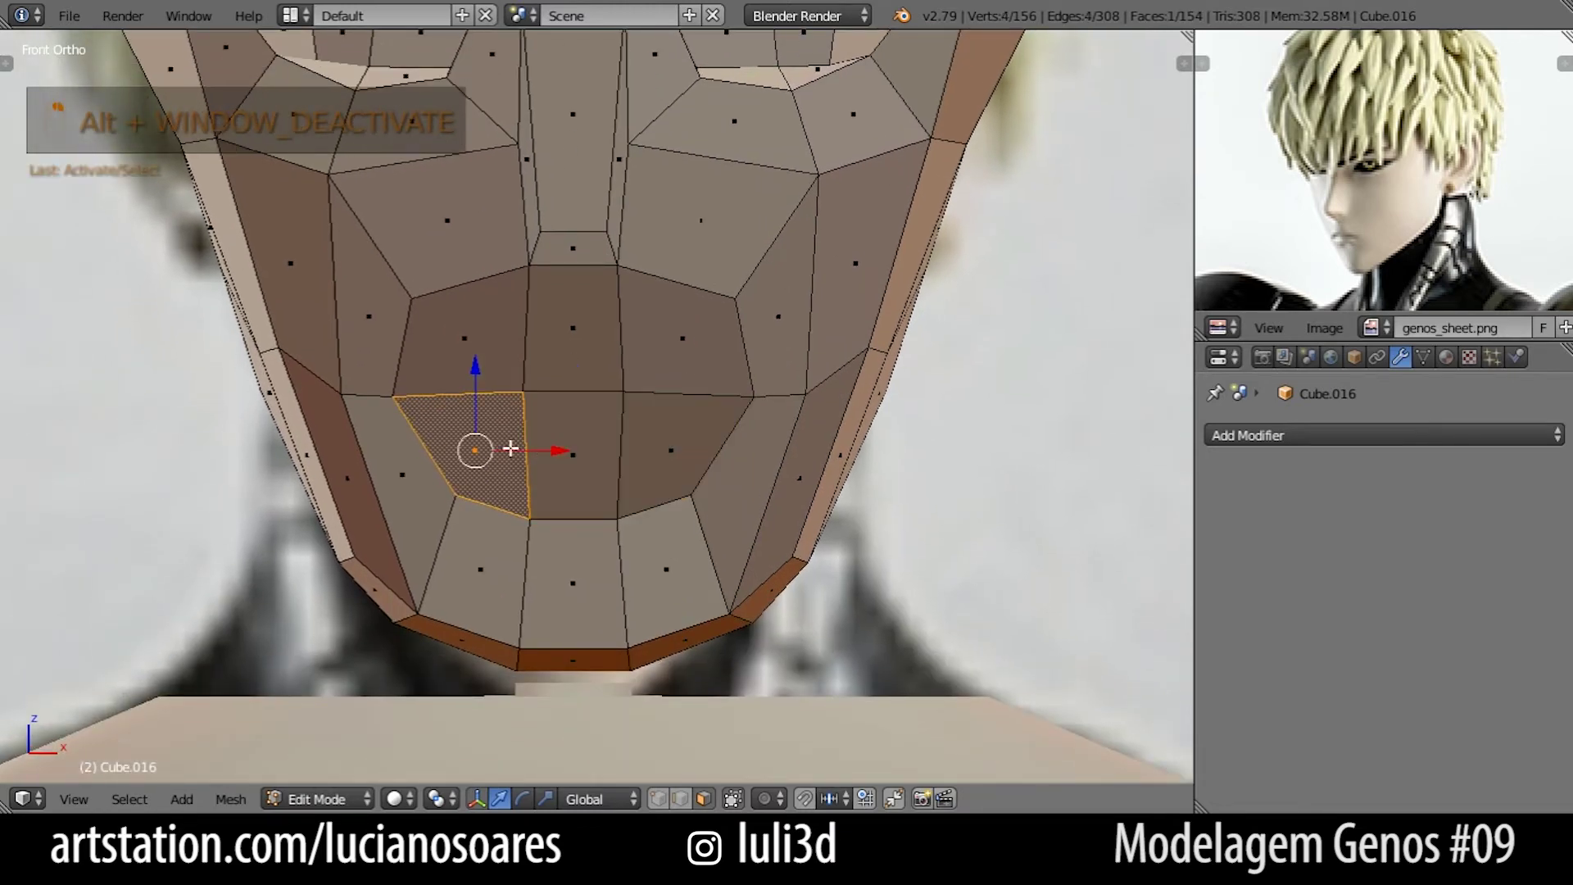
right_click(581, 450, "shift")
right_click(656, 446, "shift")
key("i")
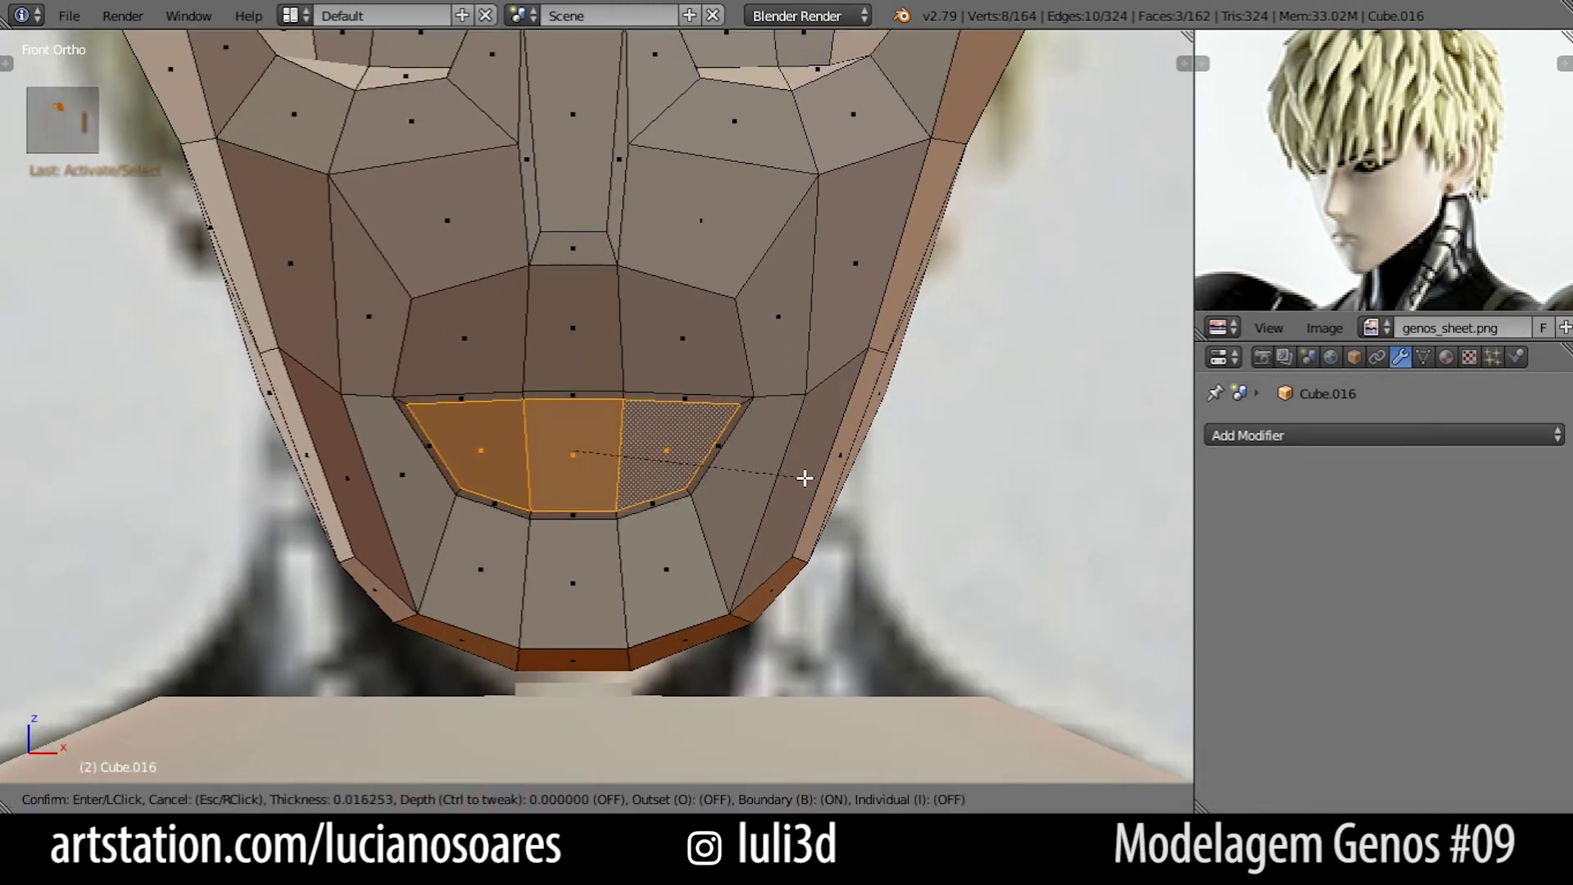
left_click(798, 476)
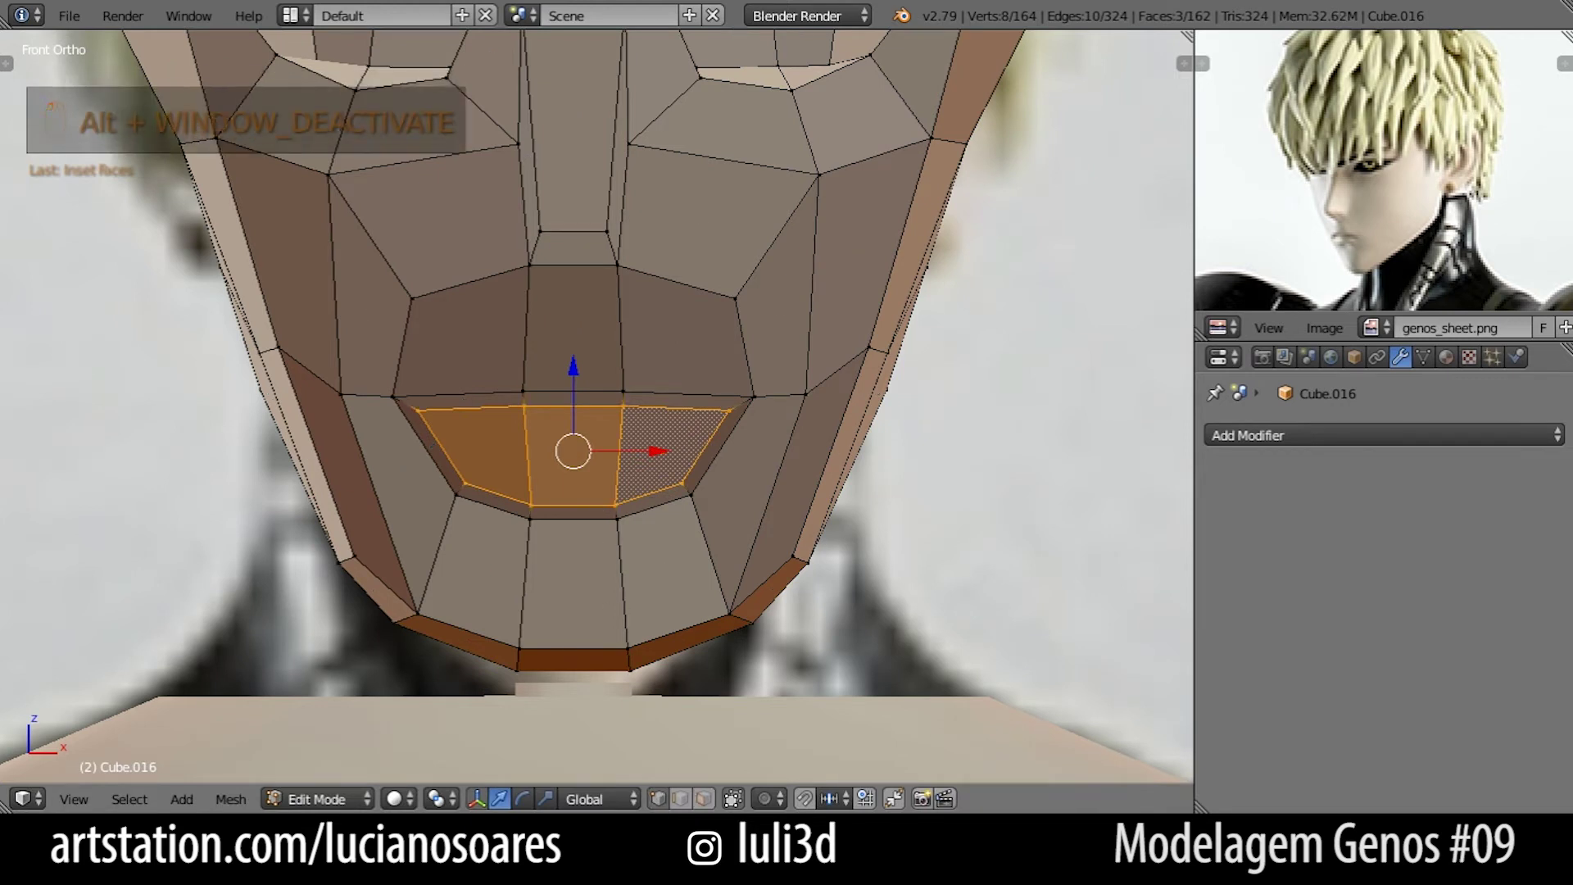
Select the two upper corner vertices of the inset mouth loop, bring them closer together and lower them.
right_click(524, 414)
right_click(440, 411)
right_click(698, 410, "shift")
key("s")
left_click(778, 434)
key("g")
left_click(765, 449)
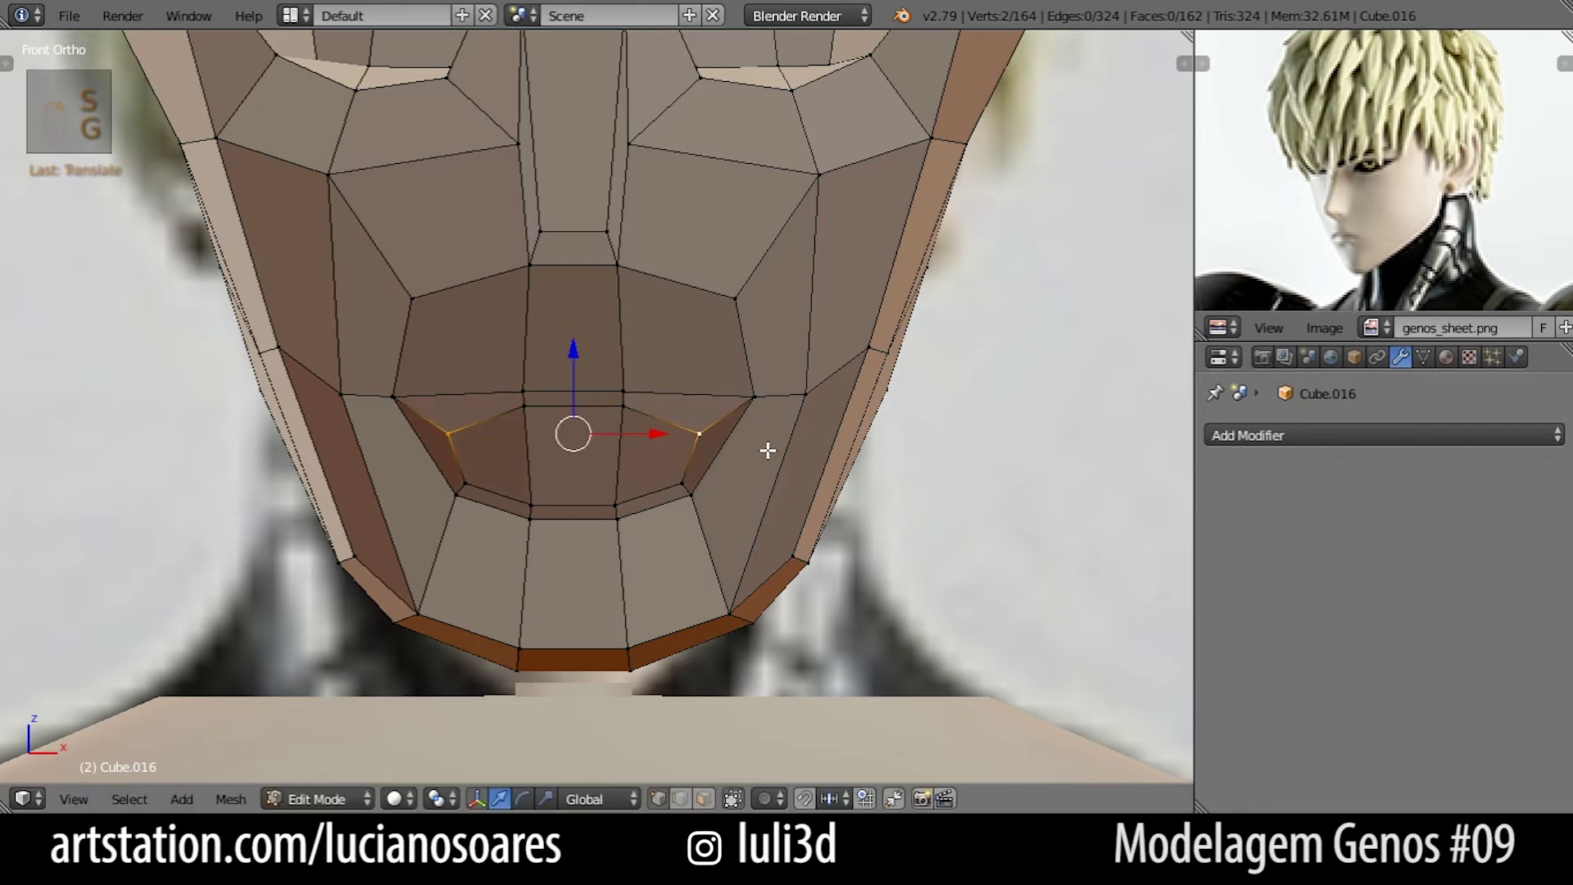
key("s")
left_click(743, 452)
Select the two upper central vertices of the inset mouth loop and lower them slightly along Z.
right_click_drag(581, 416, 551, 414)
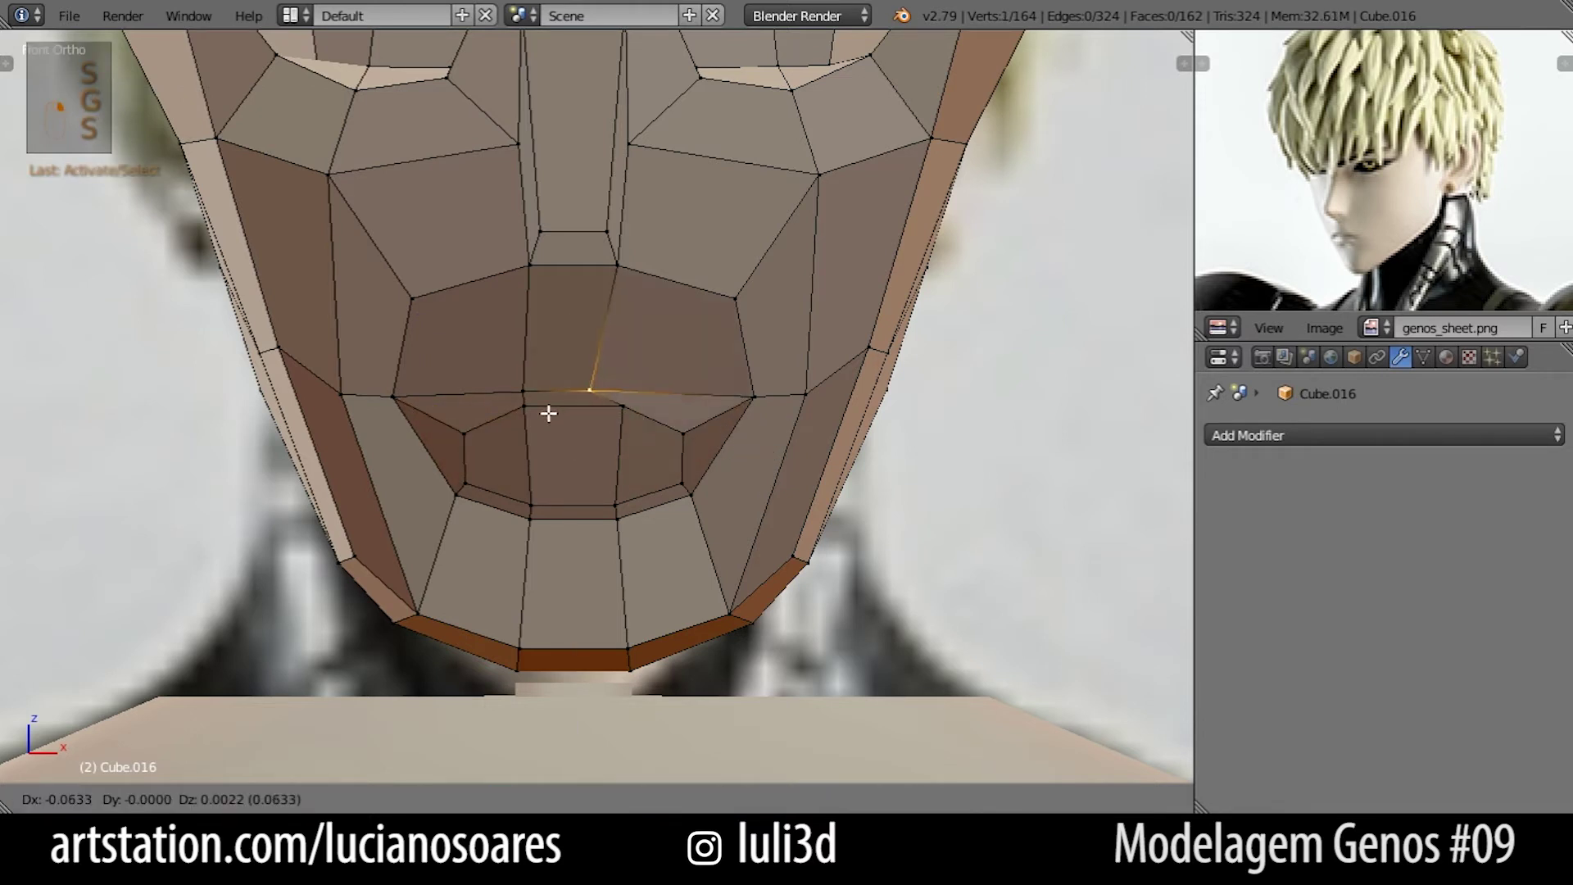
right_click(533, 414)
right_click(634, 411)
right_click(534, 409, "shift")
key("g")
middle_click(626, 416)
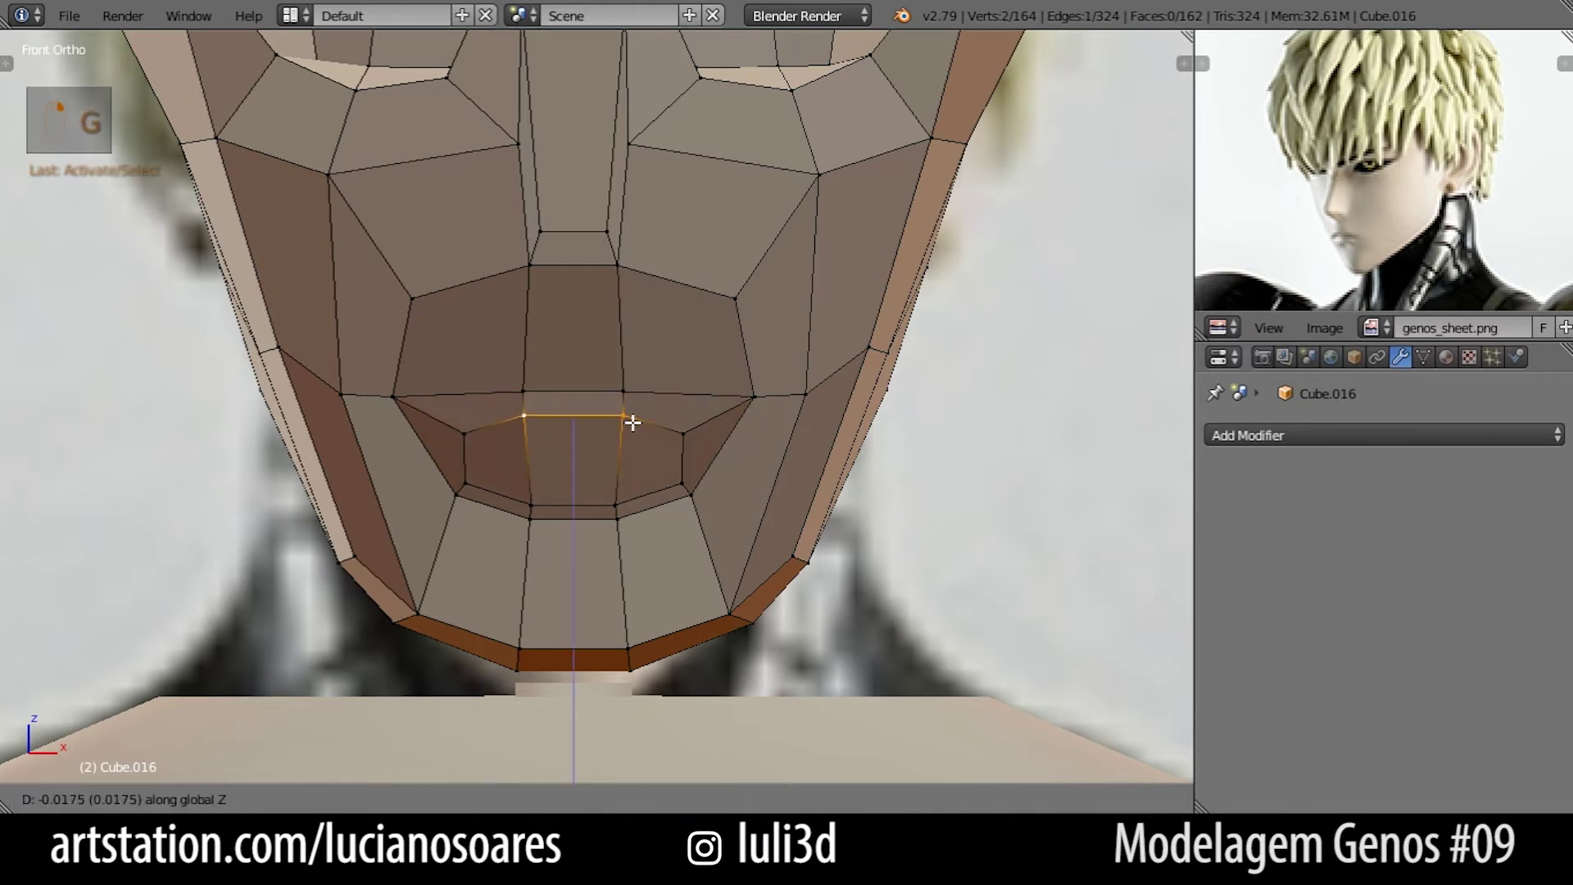
left_click(631, 422)
key("Tab")
scroll(688, 471, "down", 2)
key("alt+Tab")
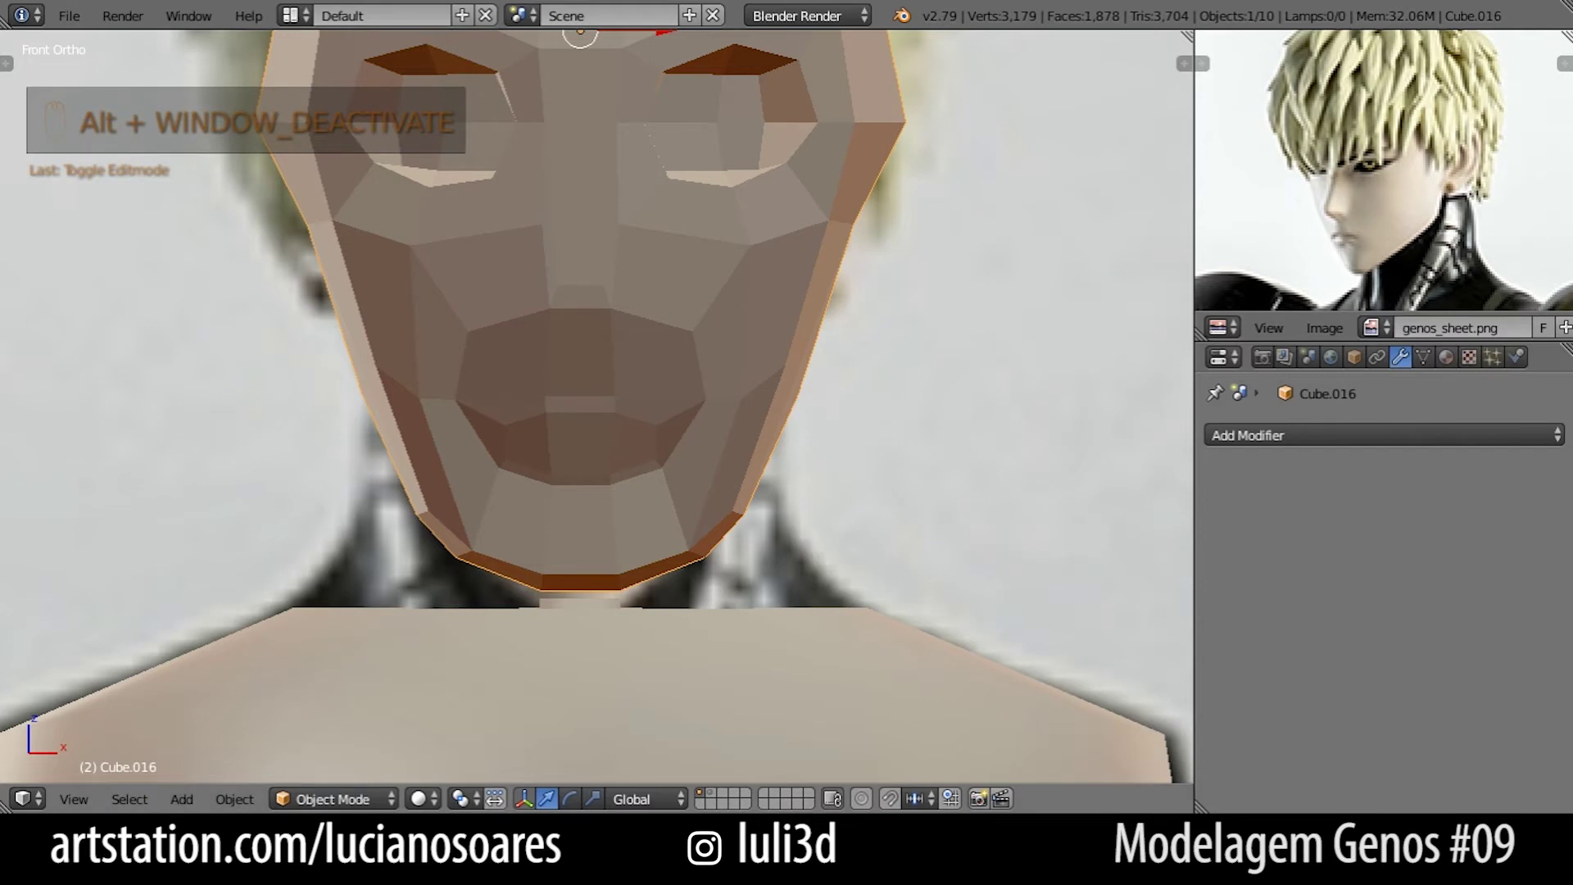
Select the two lower corner vertices of the outer mouth loop, spread them apart and lower them along Z.
key("Tab")
scroll(583, 503, "up", 3)
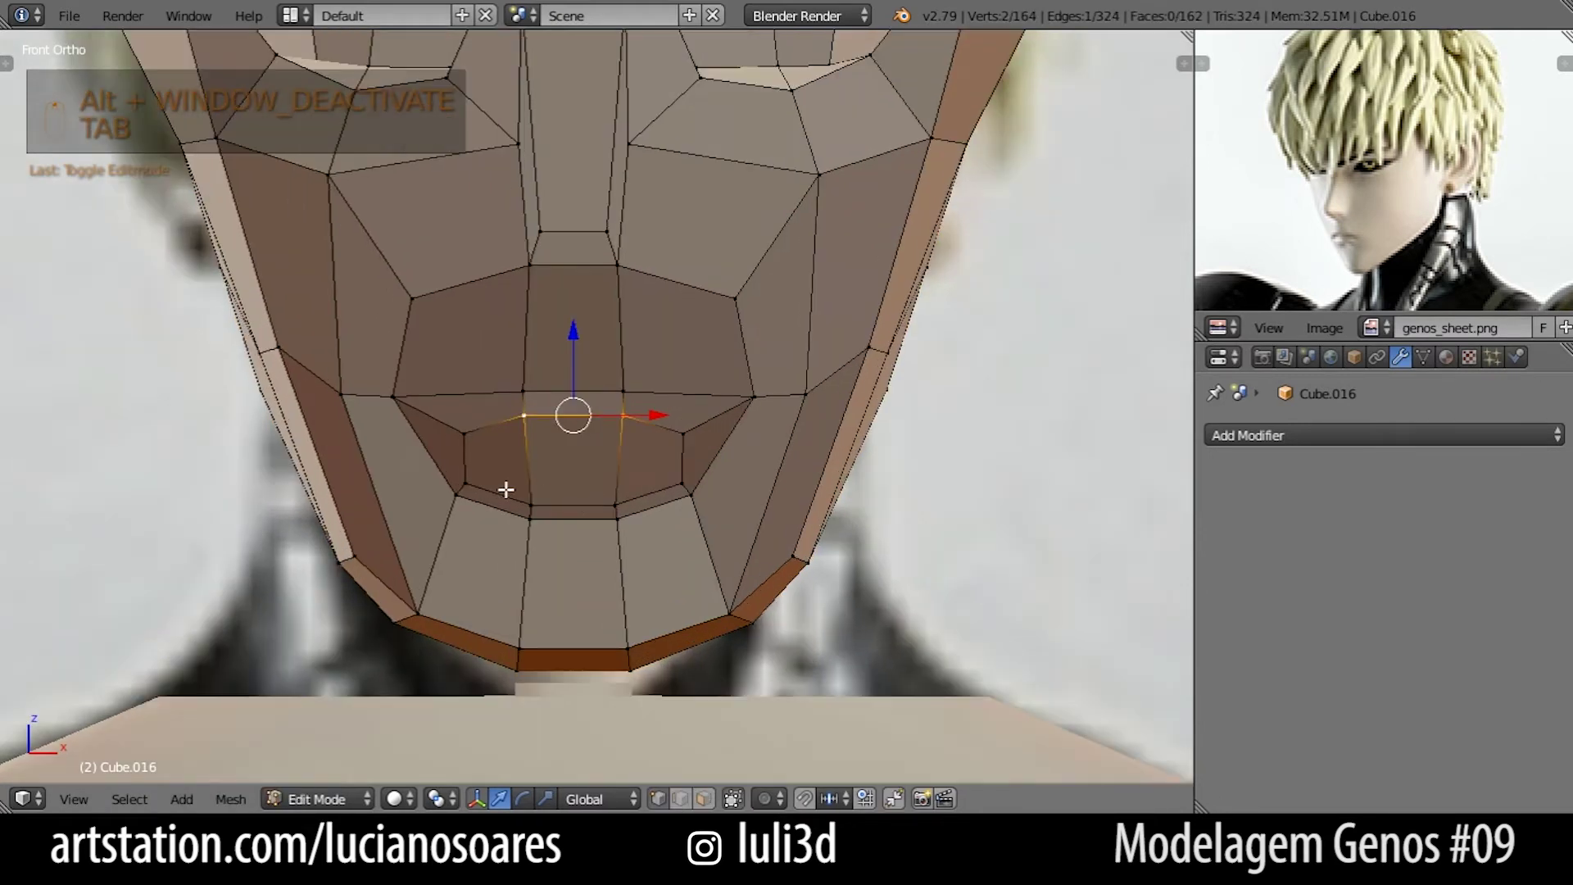
right_click(455, 495)
right_click(702, 504, "shift")
key("s")
left_click(766, 525)
key("g")
key("z")
left_click(770, 533)
Select the two lower central vertices of the outer mouth loop and lower them slightly along Z.
right_click(608, 525)
right_click(538, 521, "shift")
key("g")
key("z")
left_click(540, 534)
Select the two upper corner vertices of the outer mouth loop, lower them and bring them slightly closer together.
right_click(741, 405)
right_click(395, 397)
right_click(755, 400, "shift")
key("g")
left_click(778, 420)
key("s")
left_click(755, 421)
Select the two upper central vertices of the outer mouth loop and raise them along Z.
right_click(524, 391)
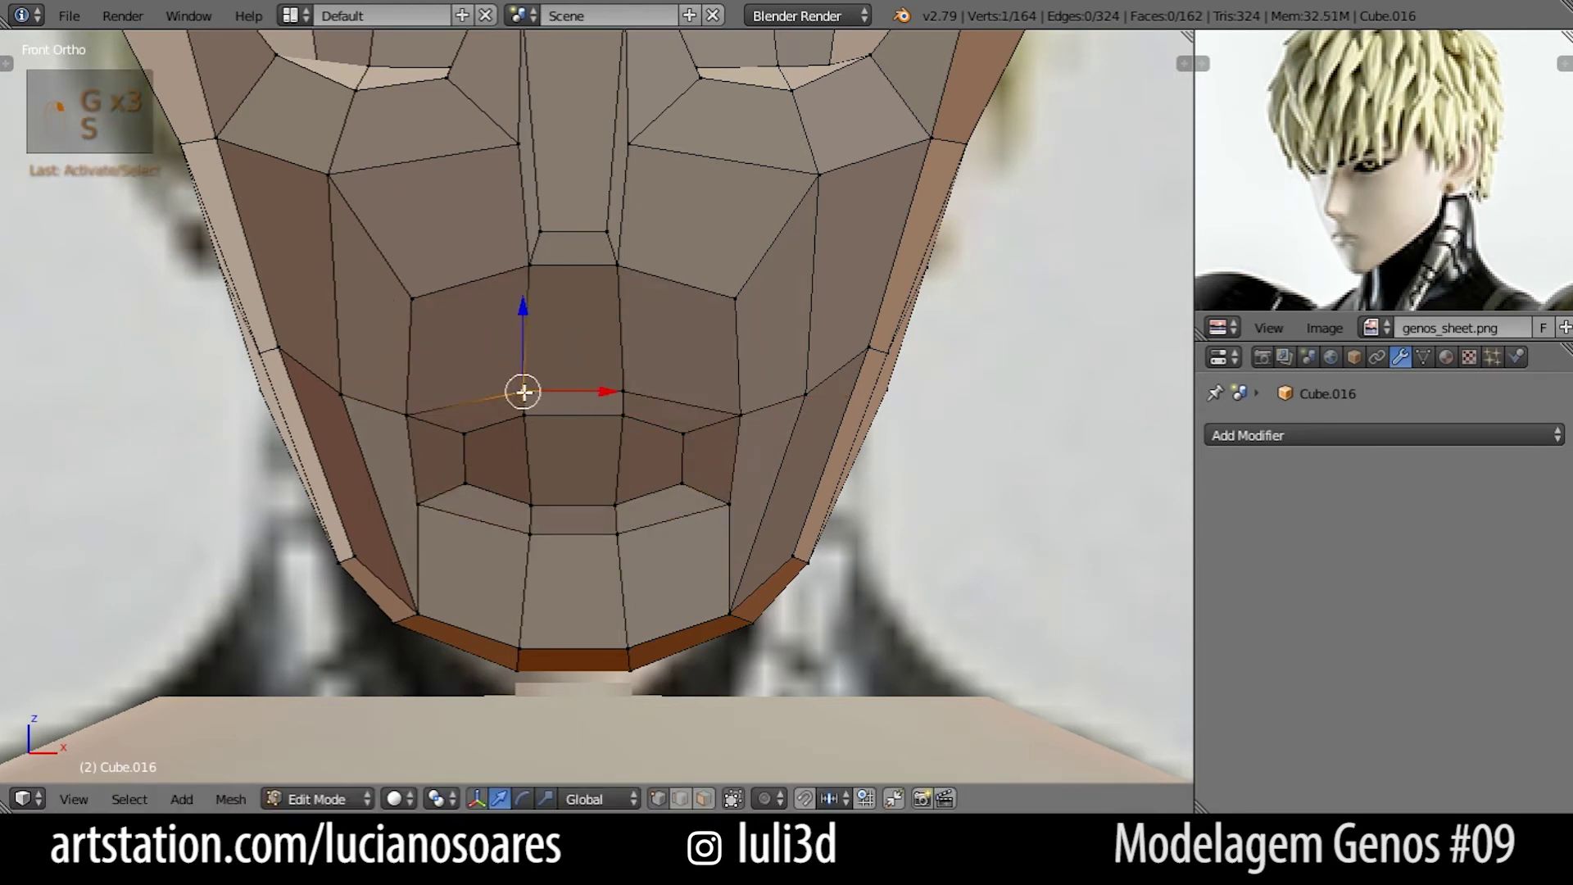
right_click(624, 390, "shift")
key("g")
key("z")
left_click(632, 371)
Select the two upper central vertices of the inner mouth loop and raise them along Z.
right_click(627, 413)
right_click(527, 414, "shift")
key("g")
key("z")
left_click(552, 395)
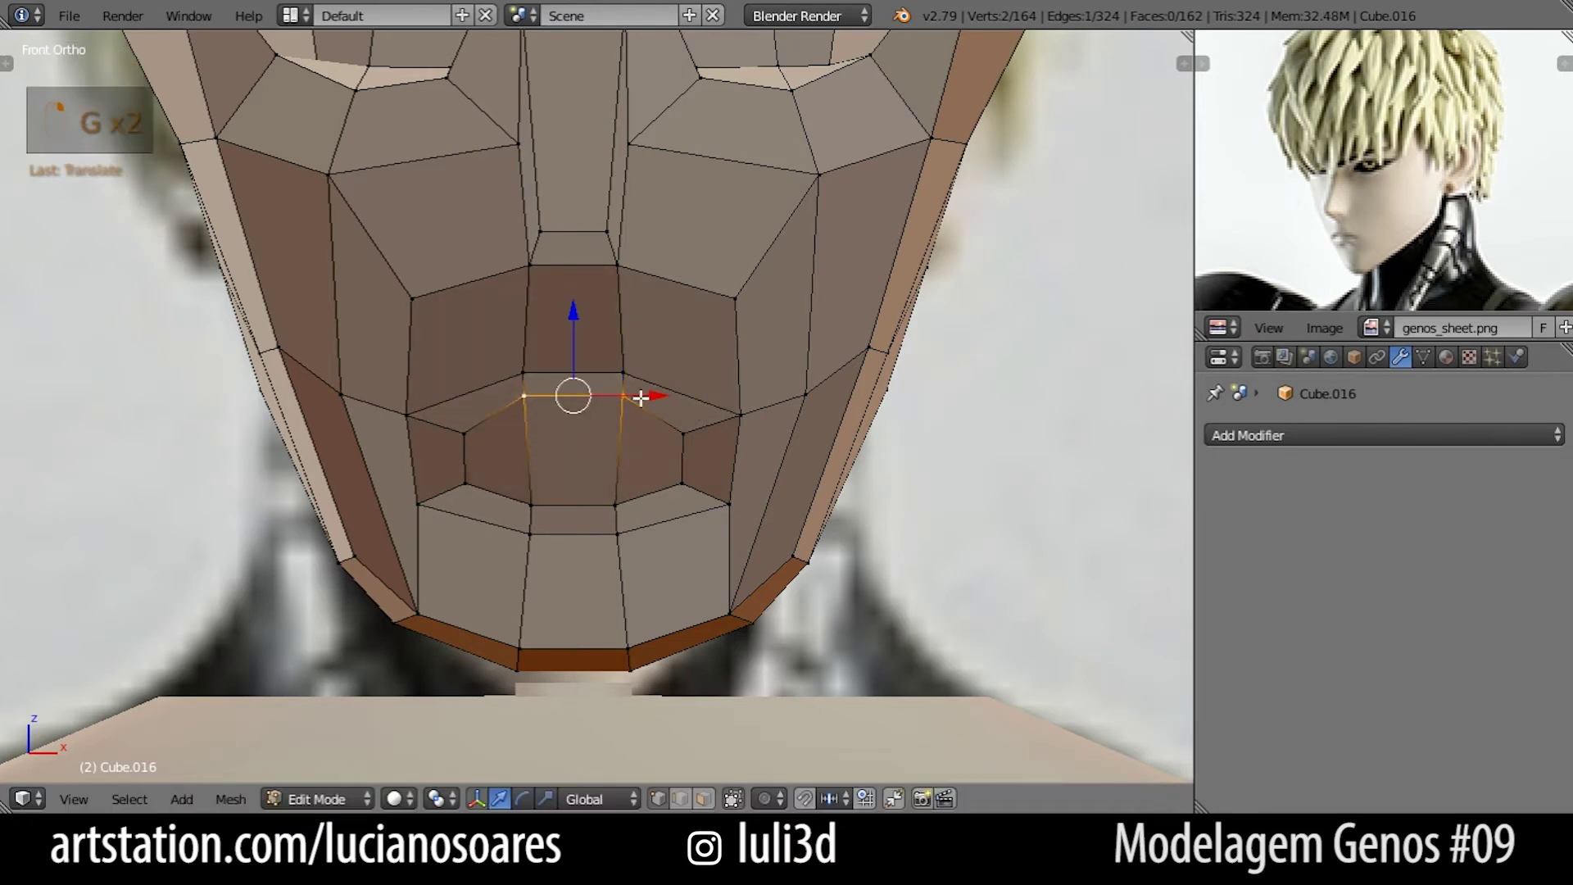
key("Tab")
scroll(641, 396, "down", 3)
middle_click_drag(643, 366, 662, 533, "shift")
key("Tab")
key("alt+Tab")
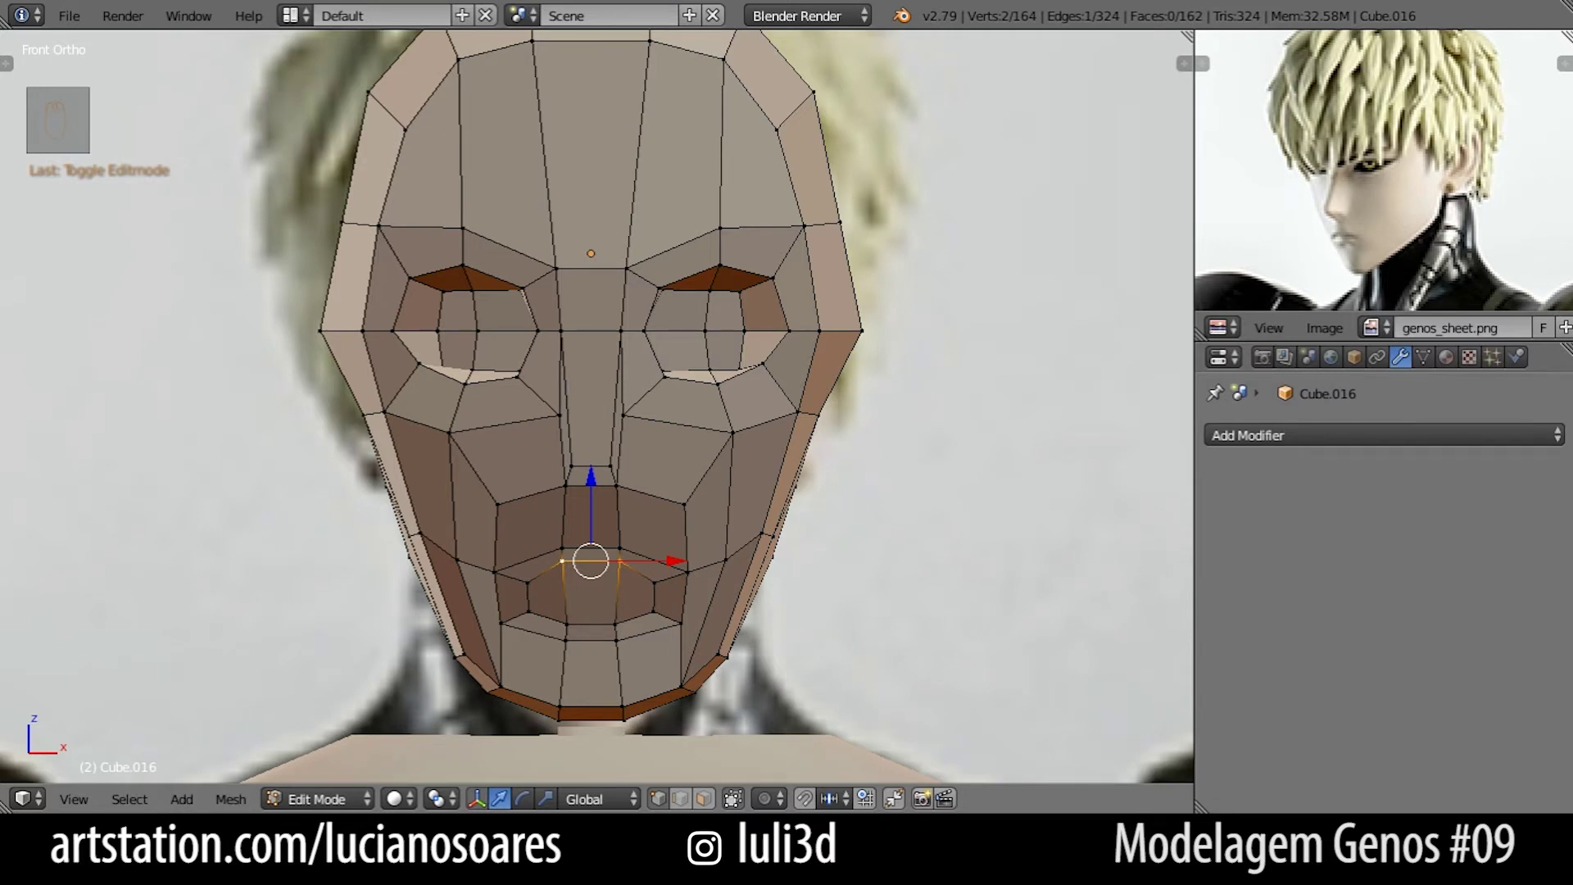
Select the matching pair of vertices on the upper back sides of the skull and spread them outward in top view.
middle_click_drag(671, 486, 614, 537, "shift")
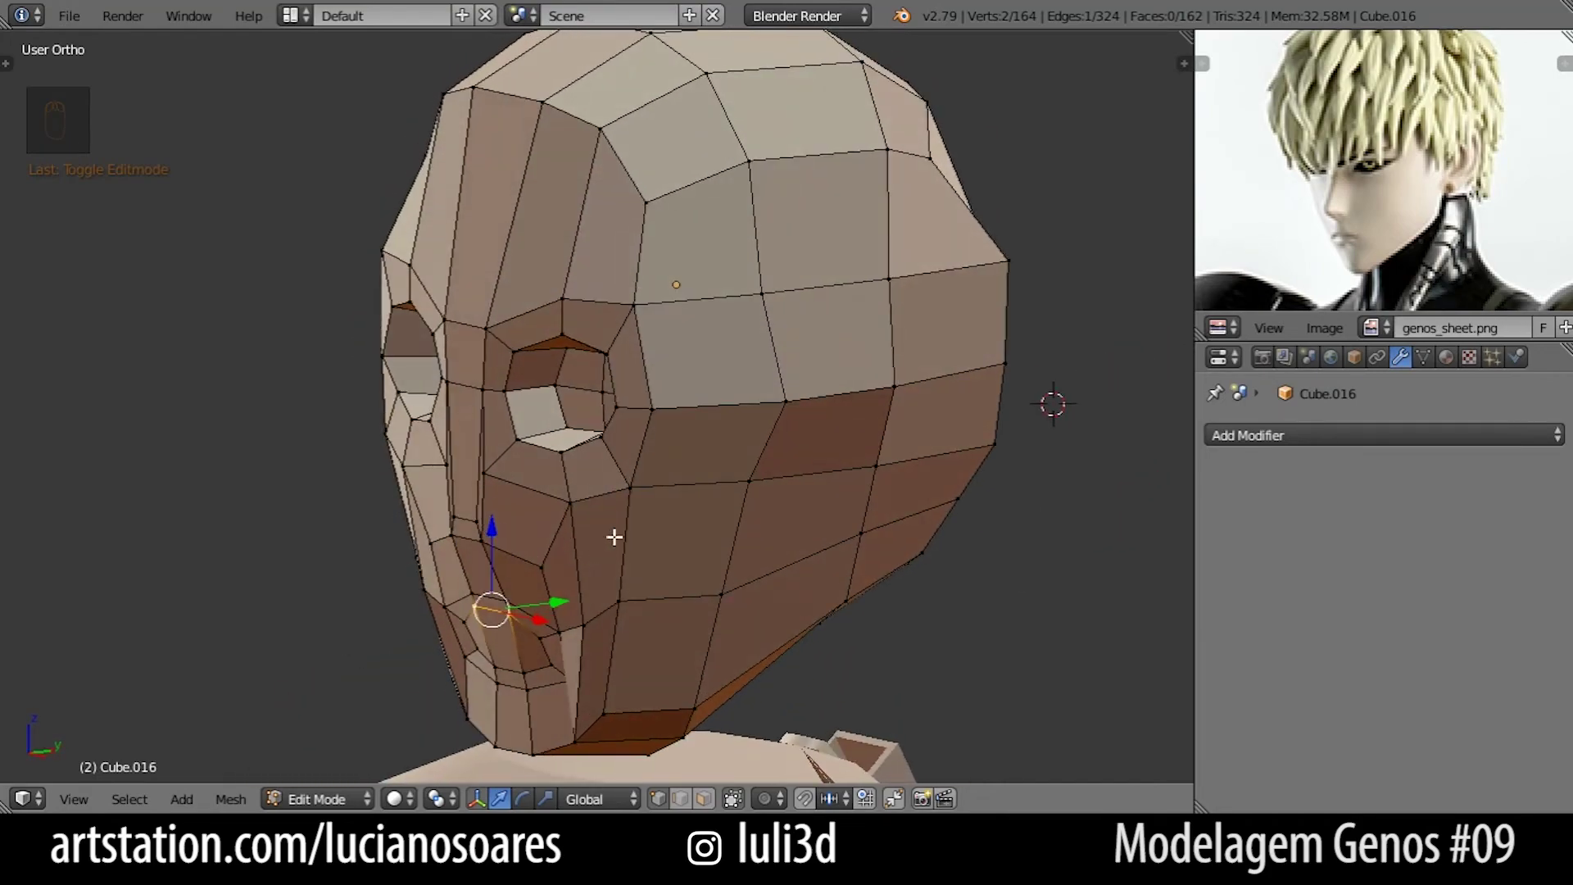
right_click(968, 154)
middle_click_drag(968, 154, 529, 271)
right_click(529, 271, "shift")
key("KP_7")
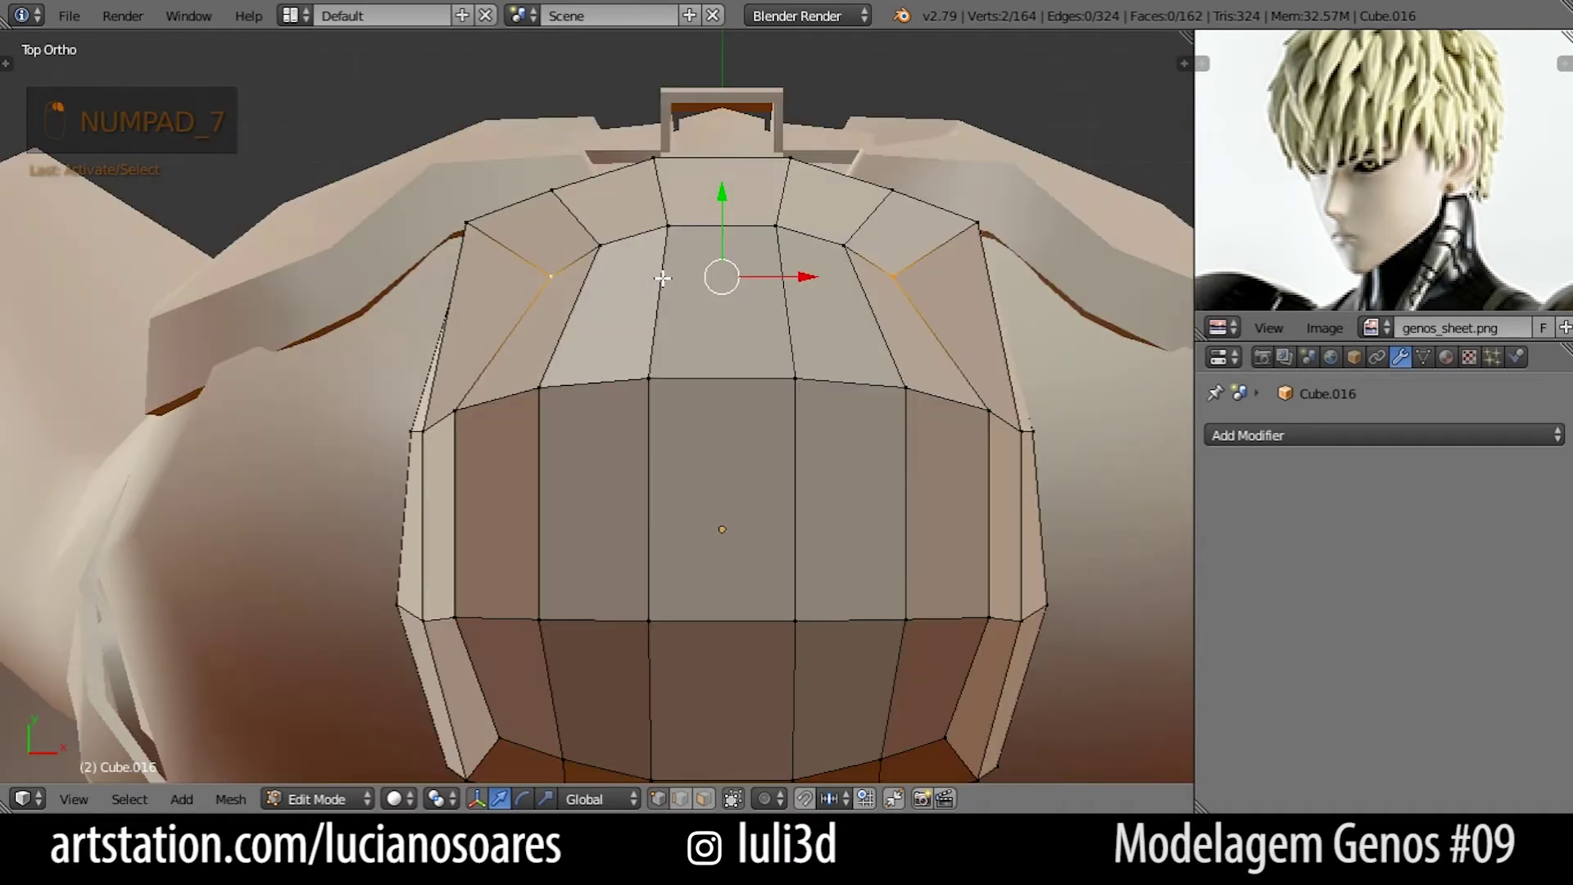
scroll(949, 317, "down", 1)
middle_click_drag(1053, 379, 903, 338, "shift")
key("s")
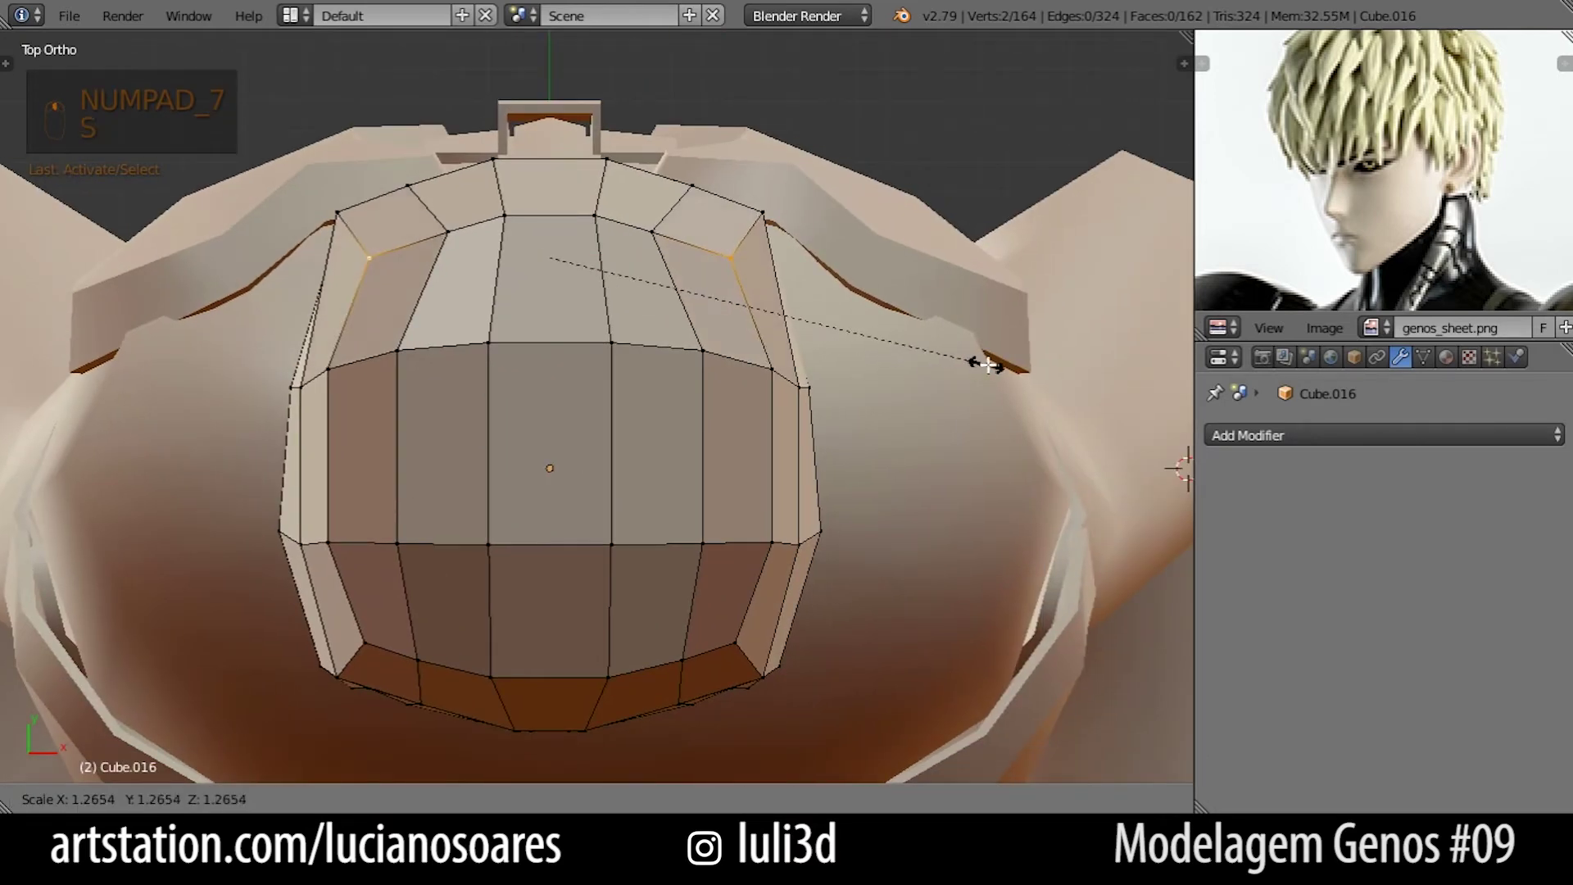
left_click(1016, 371)
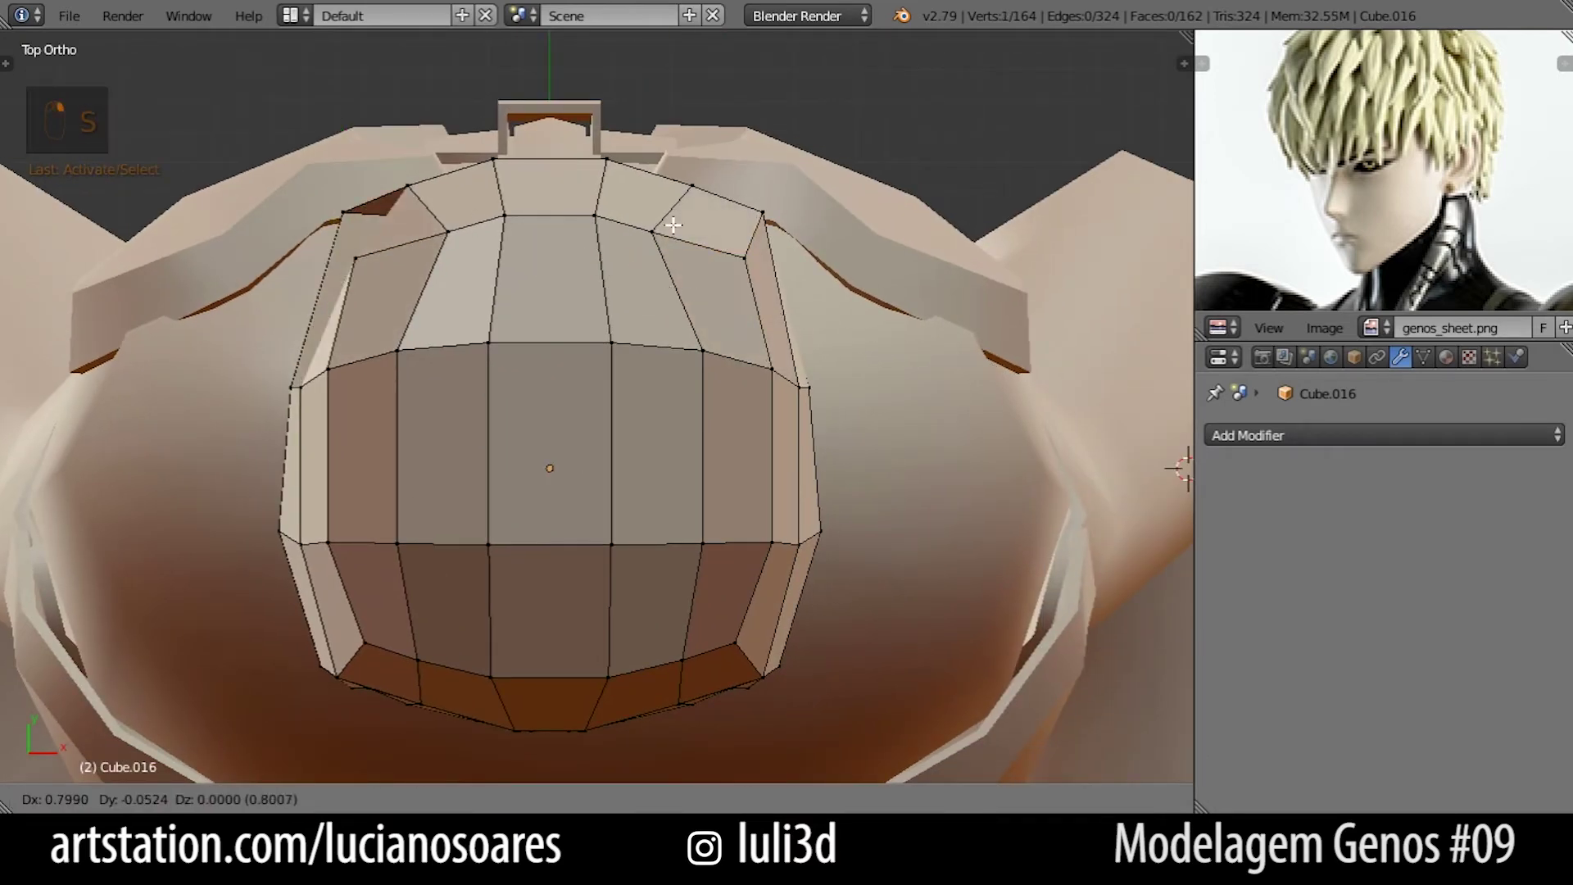
Select the outermost pair of vertices at the back of the skull, adjust their spacing and shift them slightly along Y.
right_click(336, 215)
right_click(761, 214, "shift")
key("s")
left_click(827, 213)
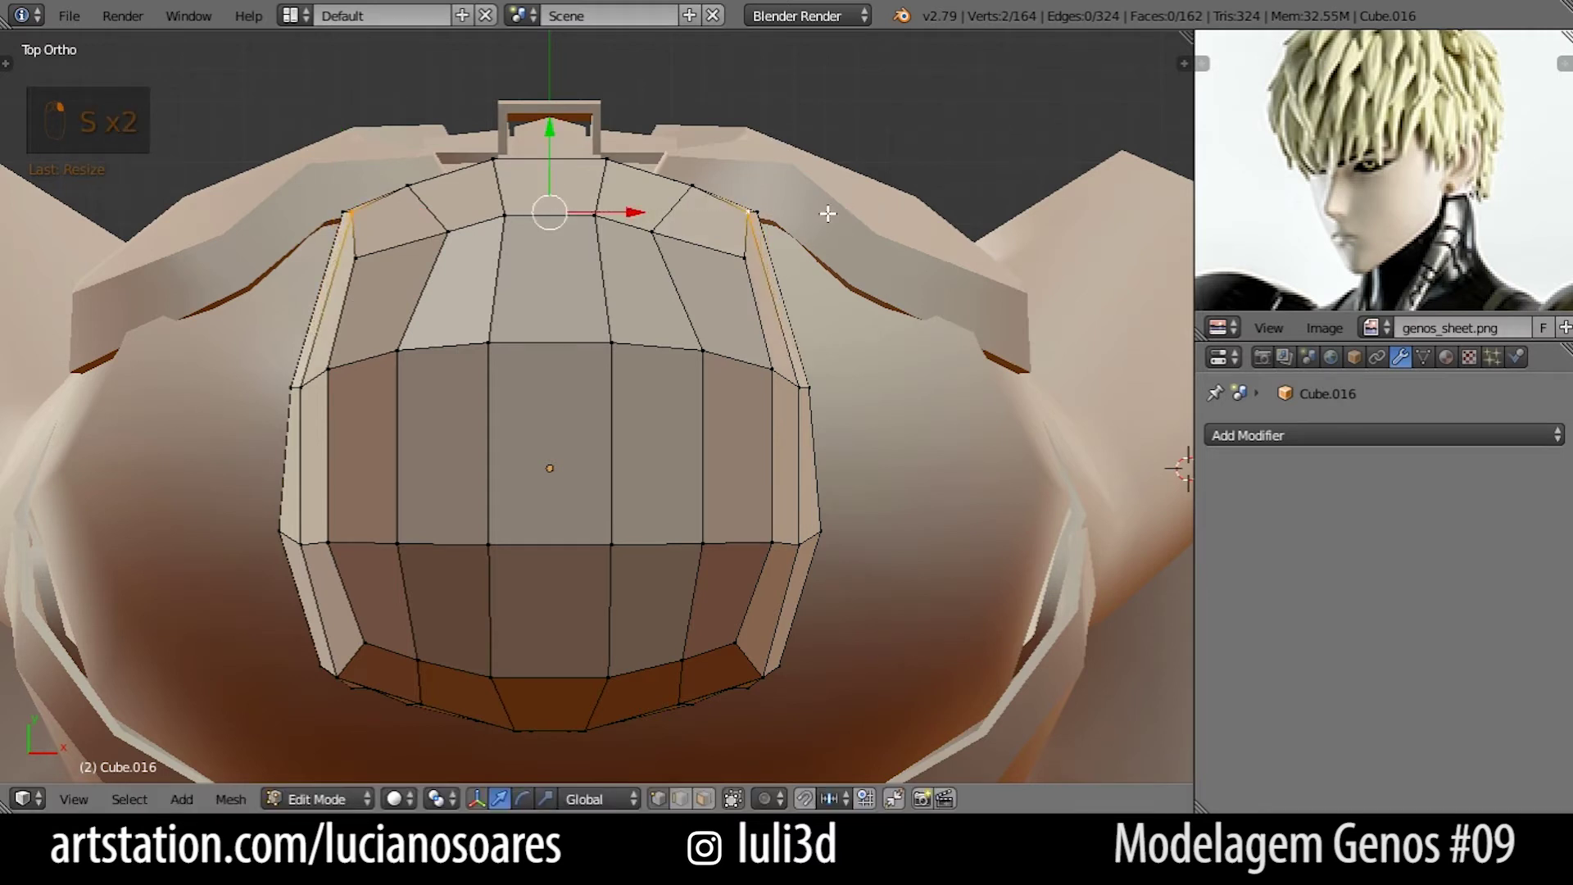
left_click_drag(549, 154, 554, 162)
key("s")
left_click(672, 185)
Select the next inner pair of vertices on the upper back of the skull and scale their spacing.
right_click(653, 230)
right_click(482, 229, "shift")
right_click(450, 231, "shift")
right_click(660, 228)
right_click(453, 229, "shift")
key("s")
left_click(732, 249)
Examine the reshaped head from an angle and from the front against the reference image.
key("Tab")
middle_click_drag(795, 302, 906, 376)
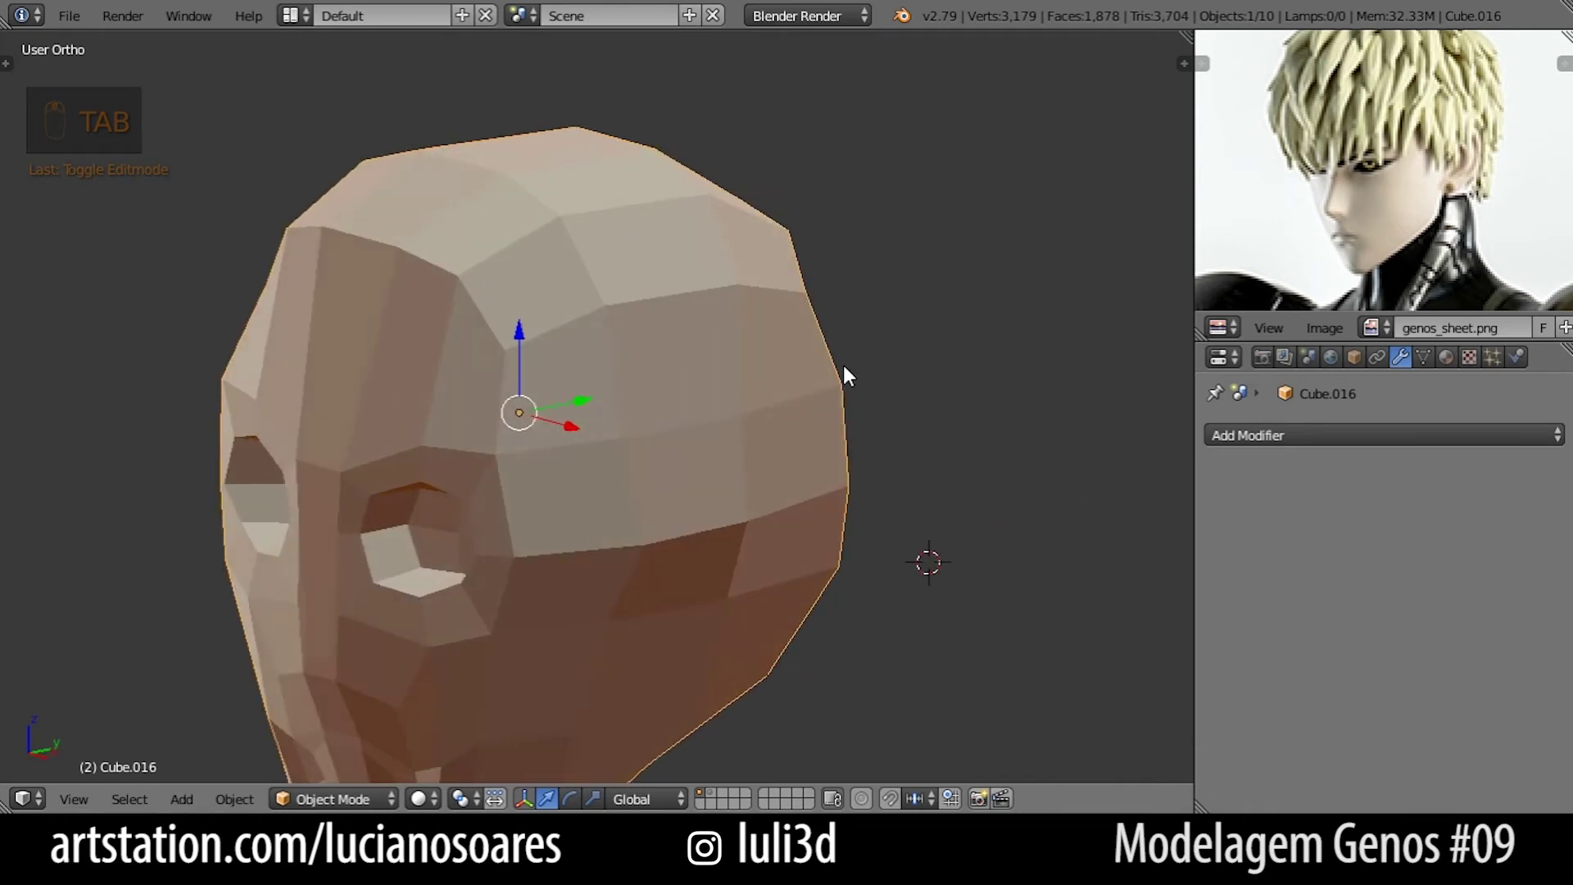
key("KP_1")
scroll(902, 399, "up", 2)
scroll(771, 547, "down", 3)
middle_click_drag(792, 505, 796, 399, "shift")
key("Tab")
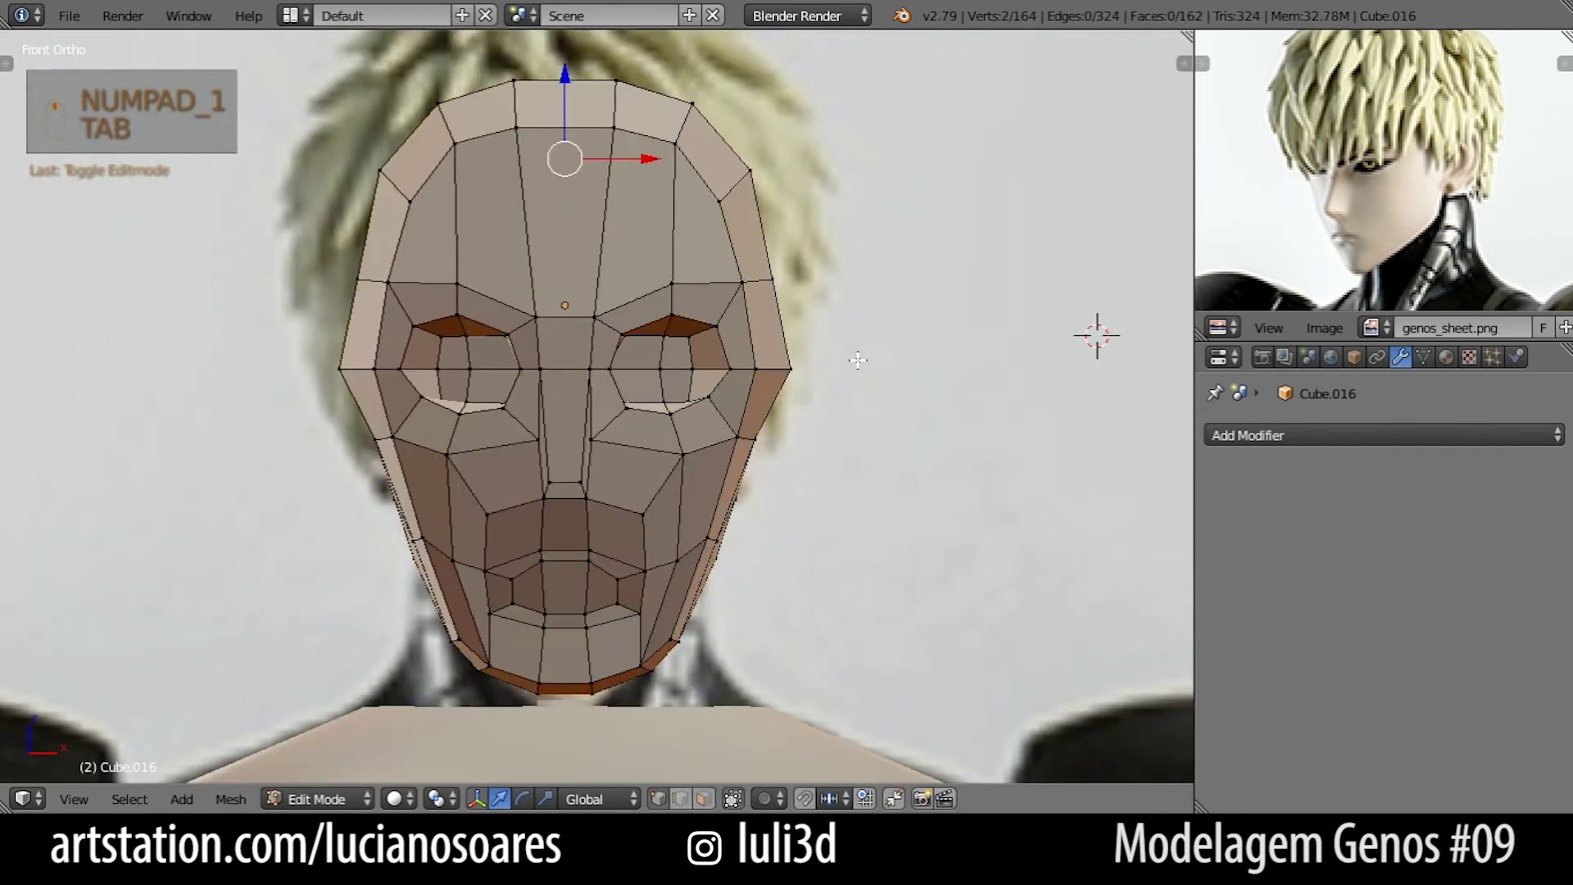
middle_click_drag(881, 337, 664, 549)
middle_click_drag(808, 498, 641, 430)
right_click(610, 389)
key("g")
right_click(725, 370)
middle_click_drag(725, 370, 741, 407)
Switch to face selection for the head mesh in front view.
key("KP_1")
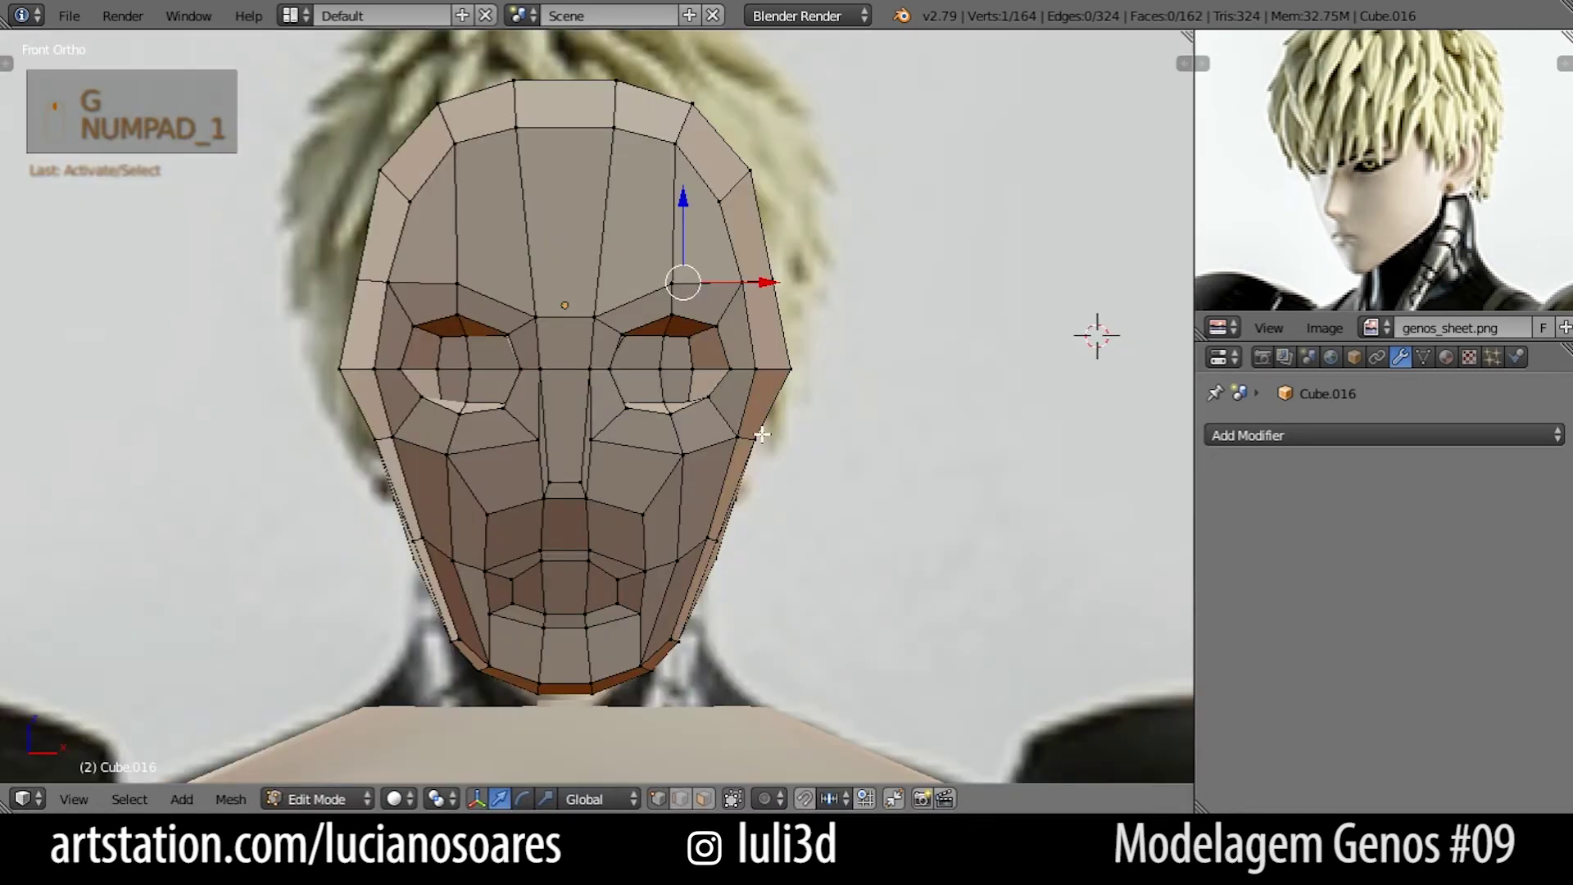
scroll(809, 393, "up", 1)
mouse_move(762, 471)
middle_mouse_down("shift")
mouse_move(820, 391)
mouse_move(800, 453)
mouse_move(770, 463)
middle_mouse_up("shift")
scroll(774, 449, "down", 1)
key("alt+Tab")
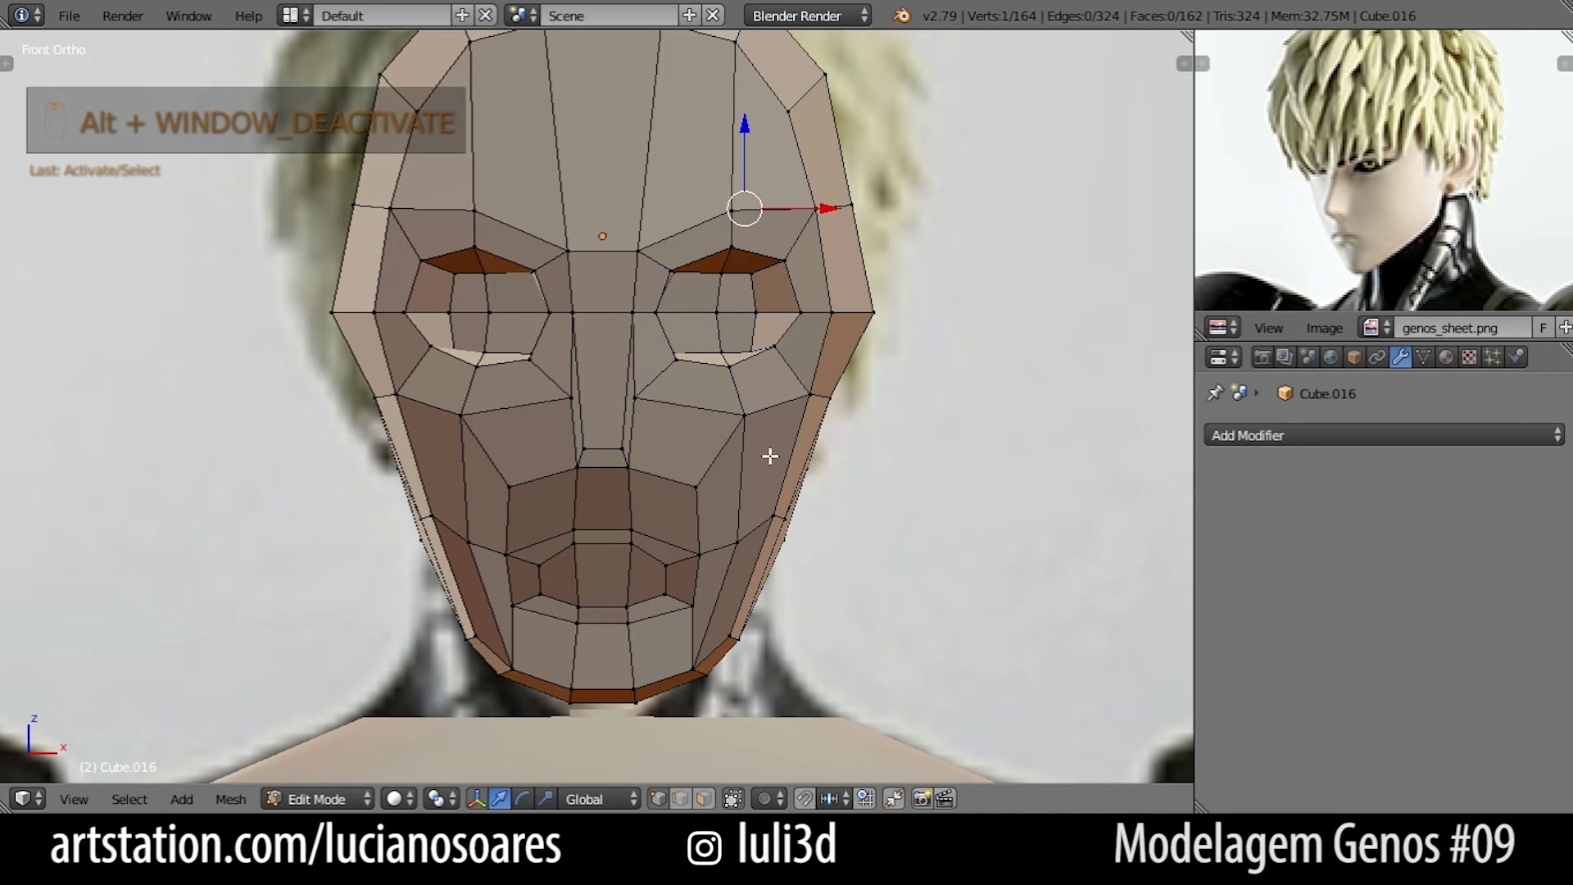
left_click(703, 799)
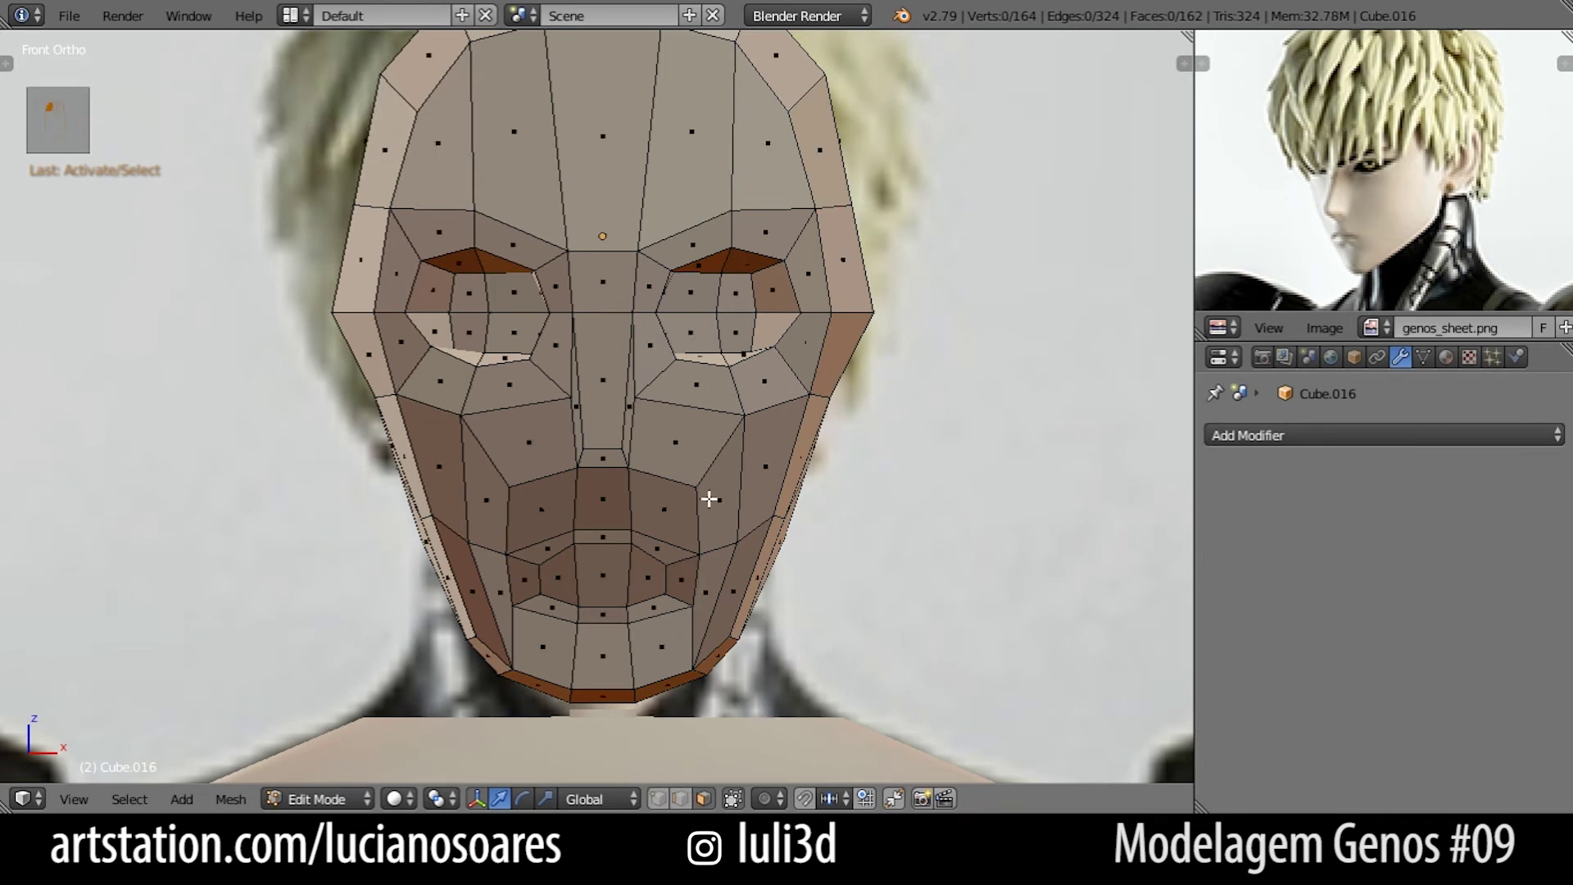
Add a horizontal edge loop across the forehead at the default midpoint between the brow and the hairline.
middle_click_drag(705, 494, 713, 551, "shift")
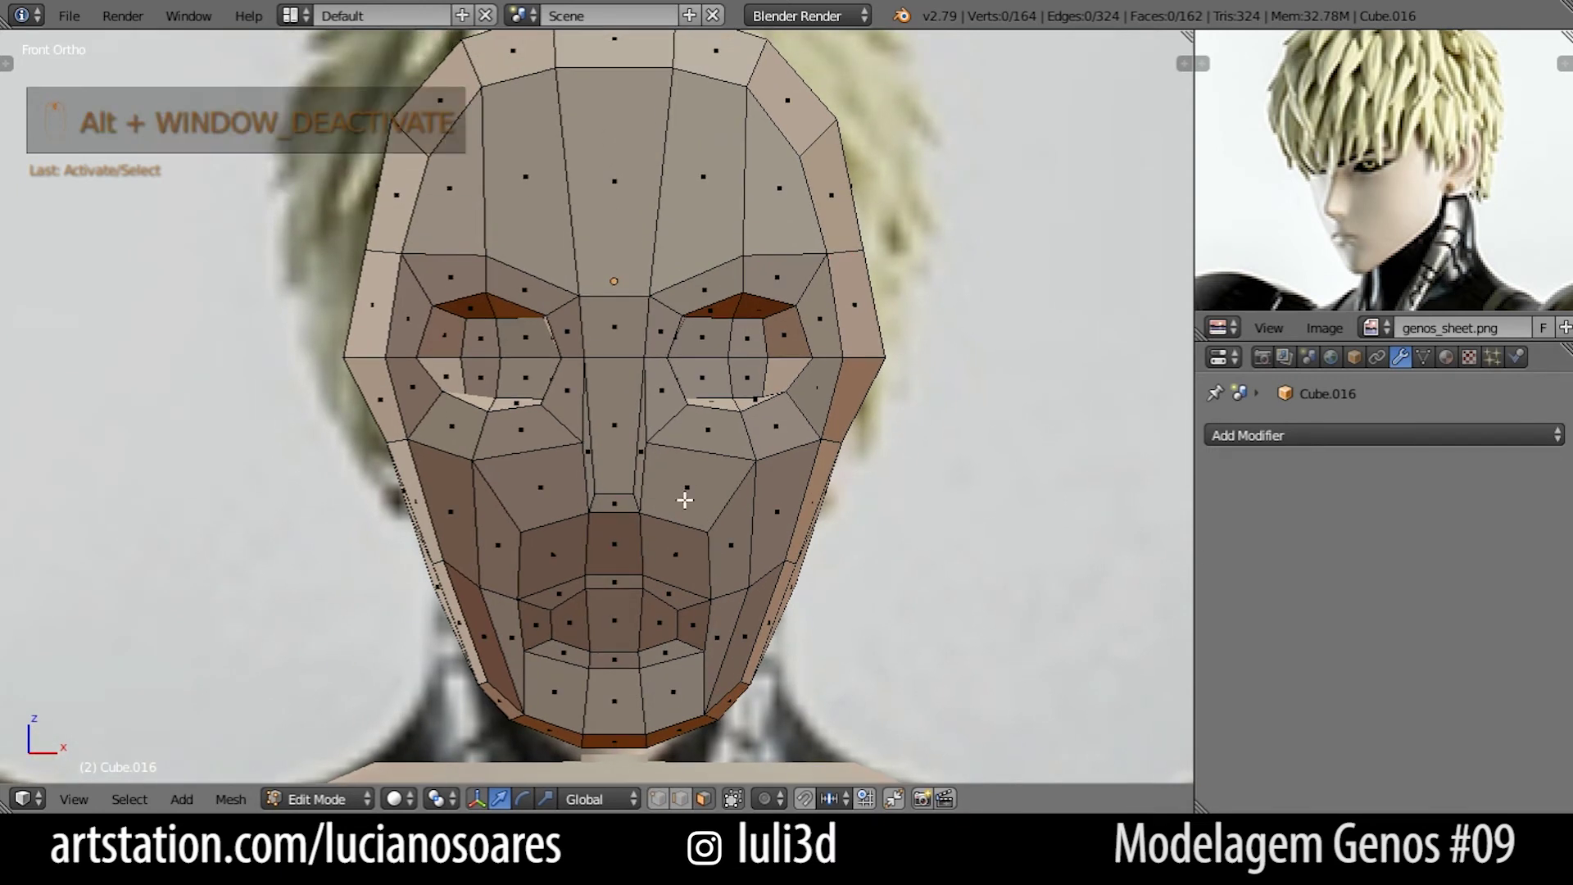
scroll(681, 467, "down", 1)
scroll(681, 467, "up", 1)
middle_click_drag(682, 379, 681, 480, "shift")
key("ctrl+r")
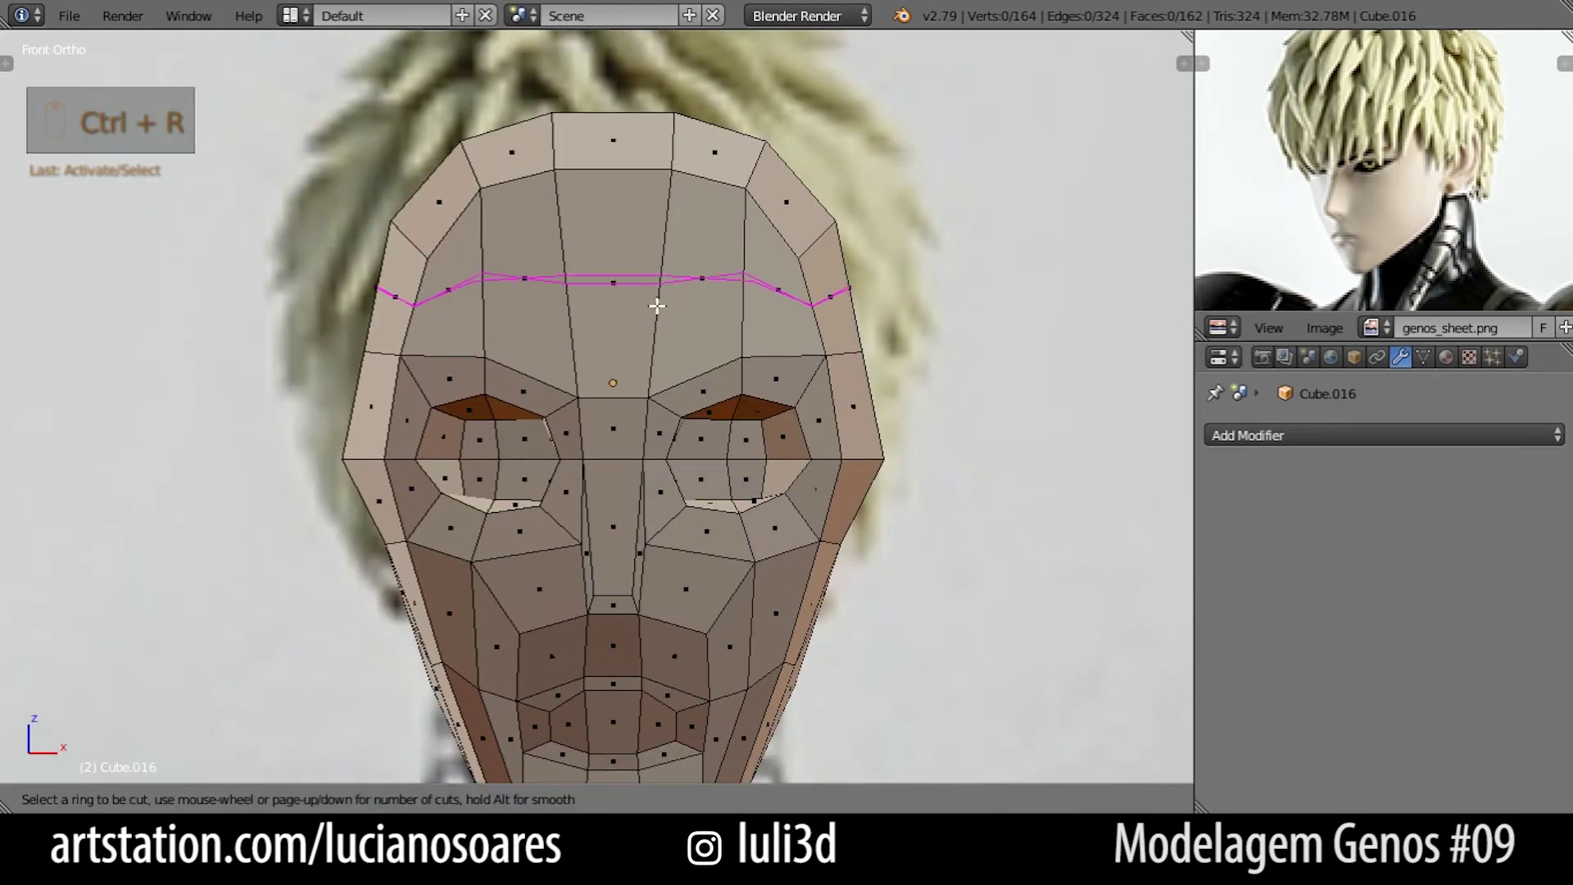
left_click(657, 305)
right_click(657, 306)
Widen the new forehead loop together with the short temple edges above it by scaling them slightly along X.
key("s")
key("x")
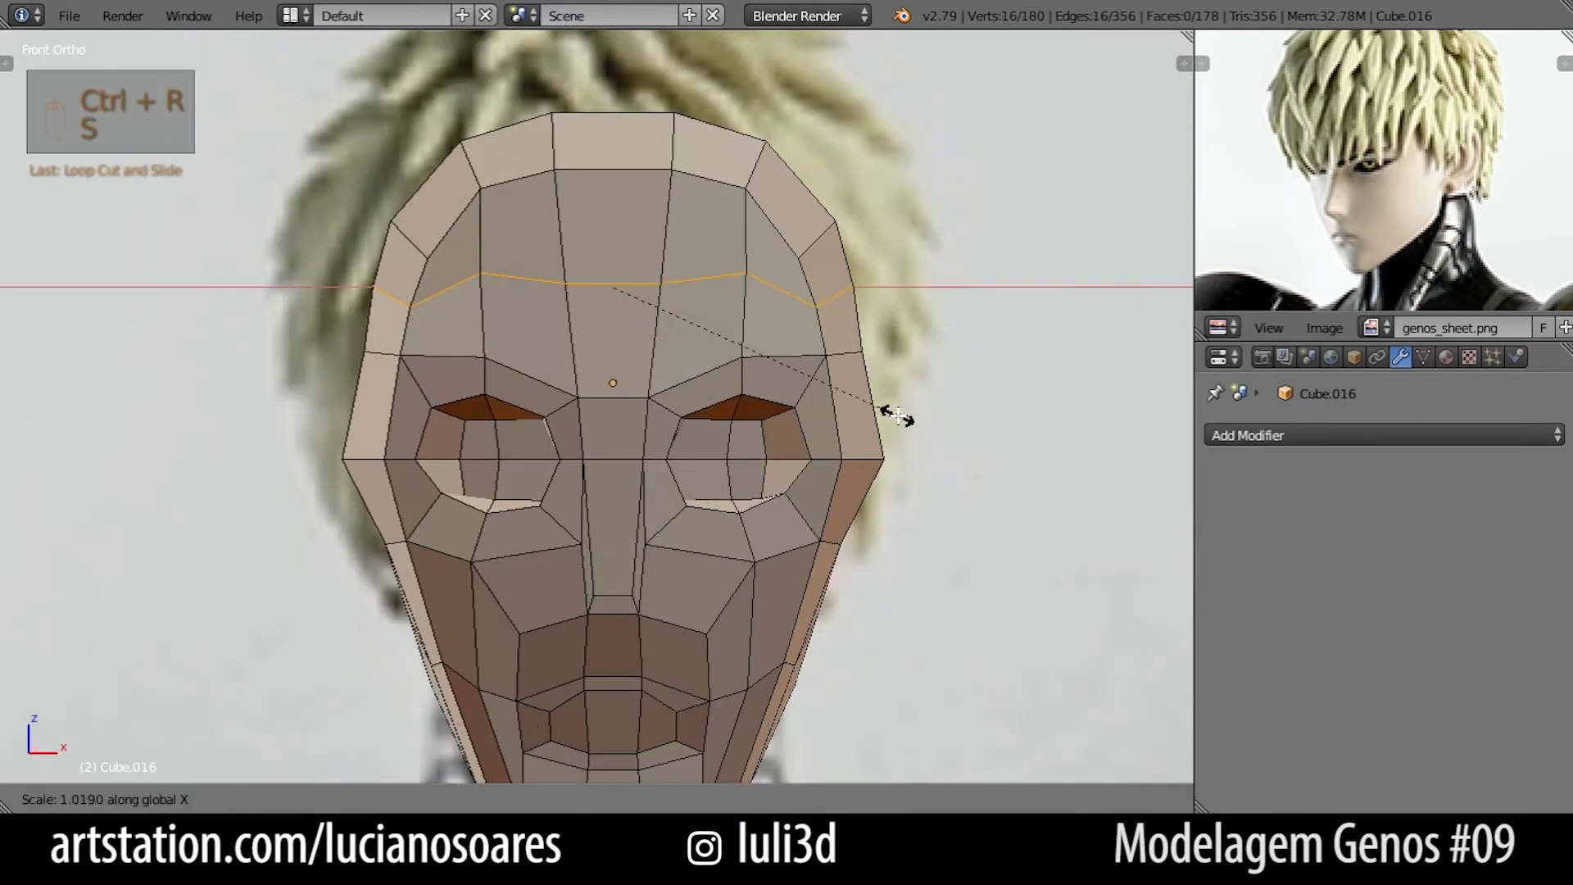
left_click(897, 416)
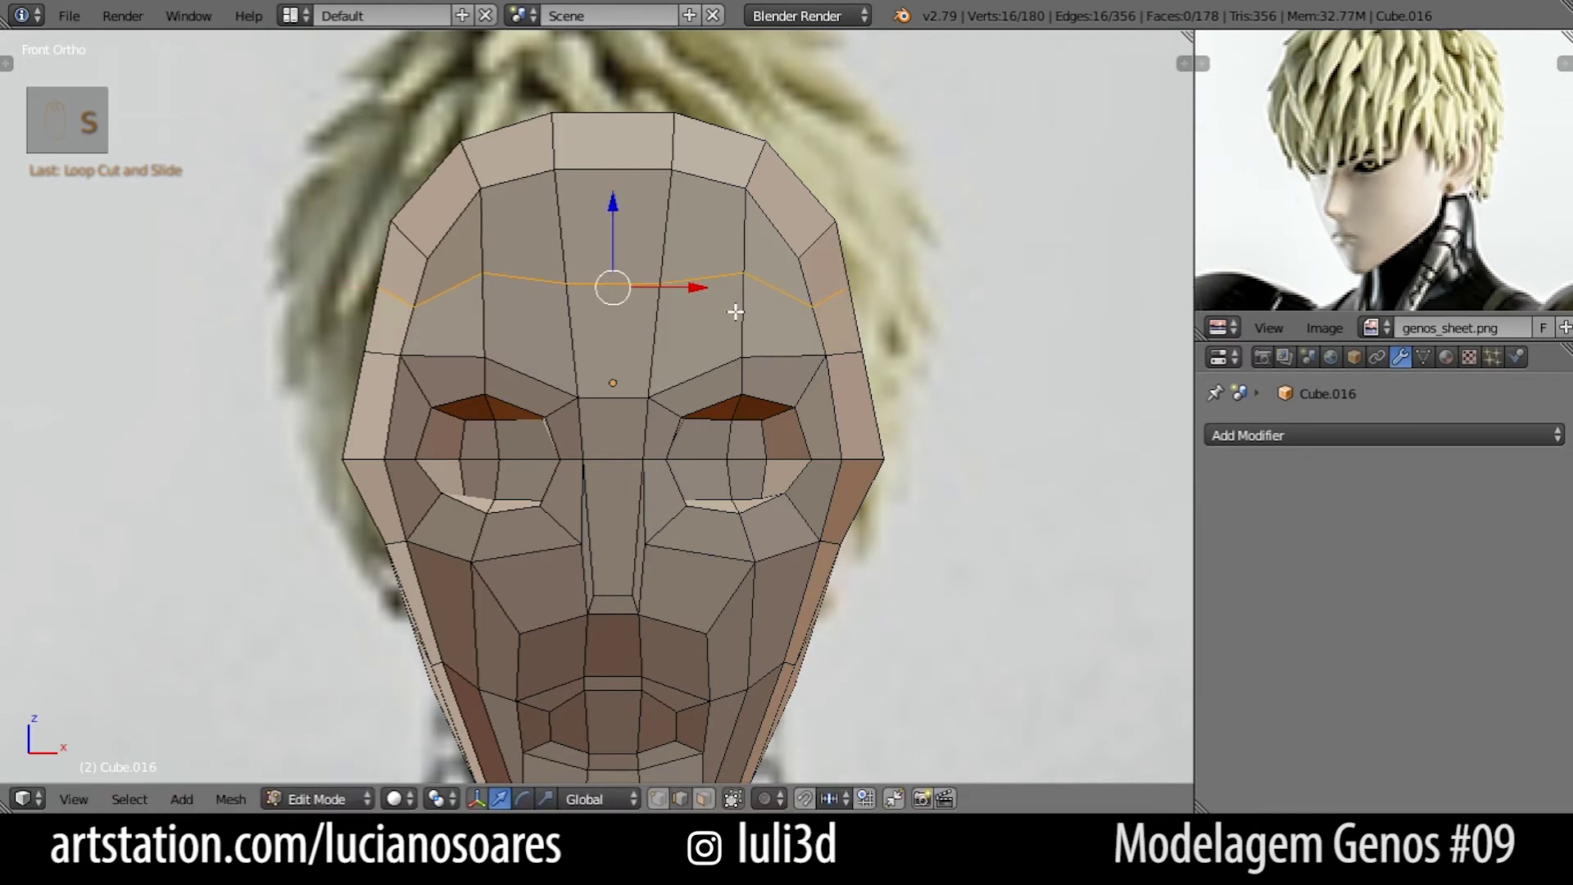
left_click(402, 233, "alt+shift")
left_click(824, 237, "alt+shift")
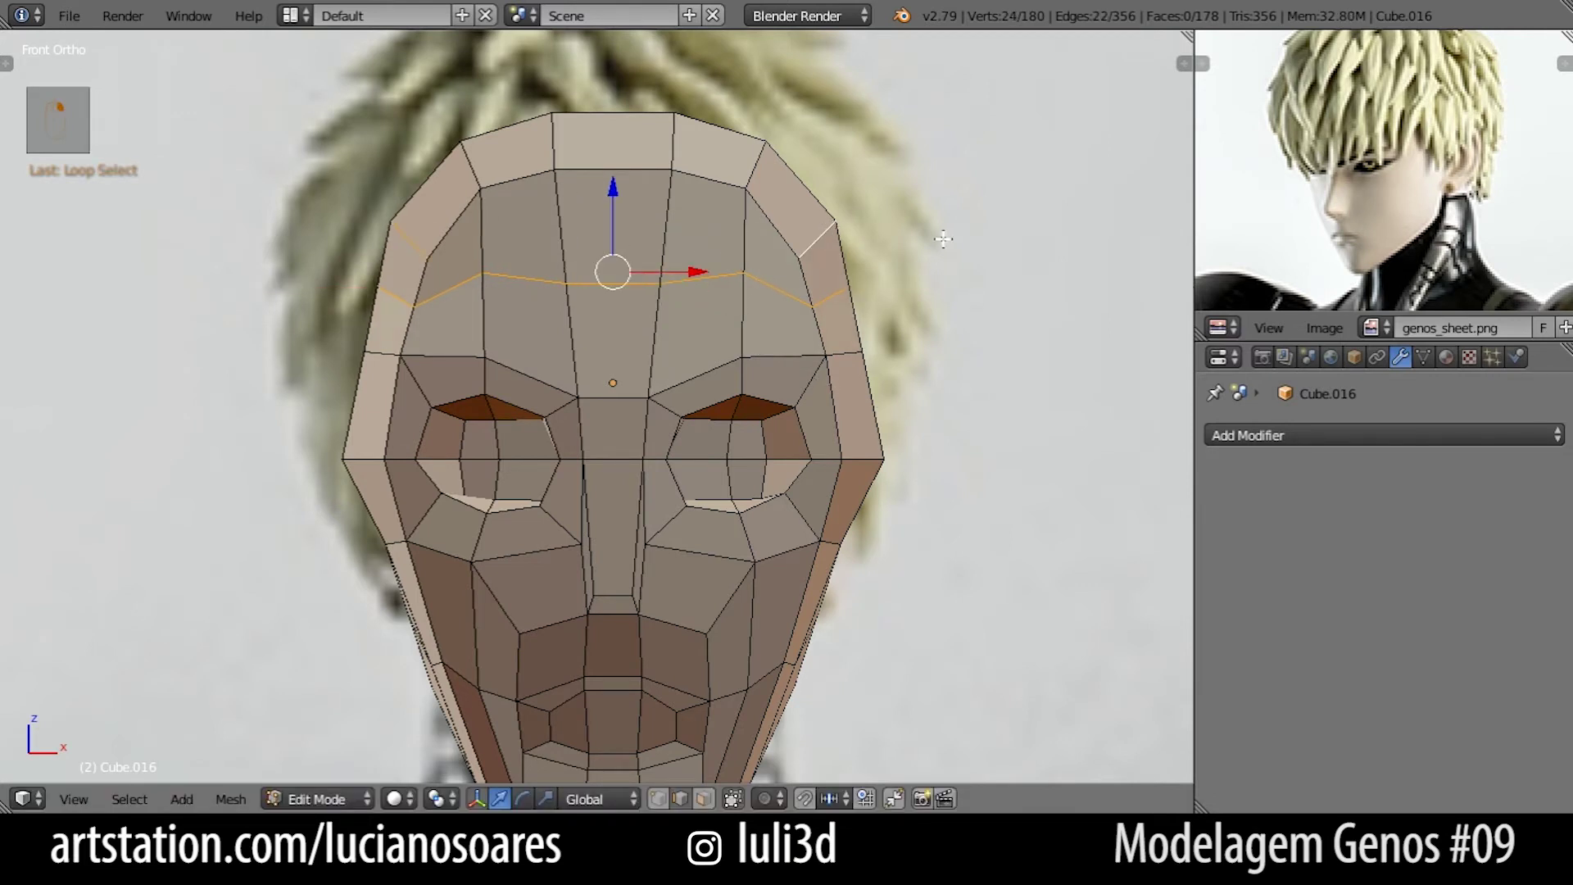
key("s")
key("x")
left_click(891, 249)
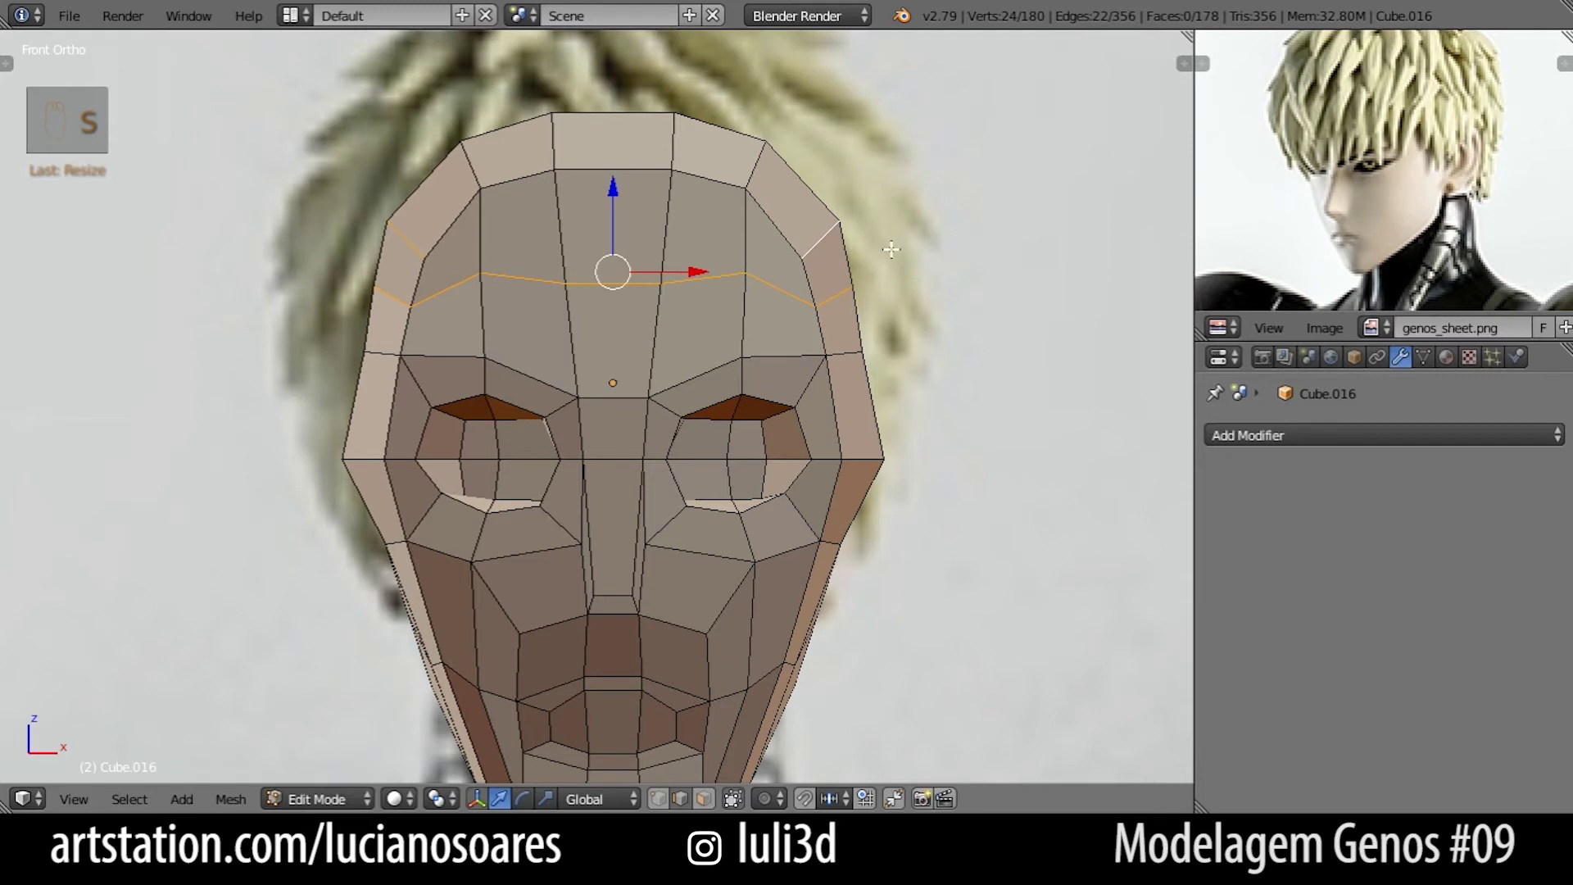
Lower the three central edges of the forehead loop along Z and flatten them slightly by scaling along Z.
right_click(703, 288)
right_click(617, 292, "shift")
right_click(544, 280, "shift")
key("g")
key("z")
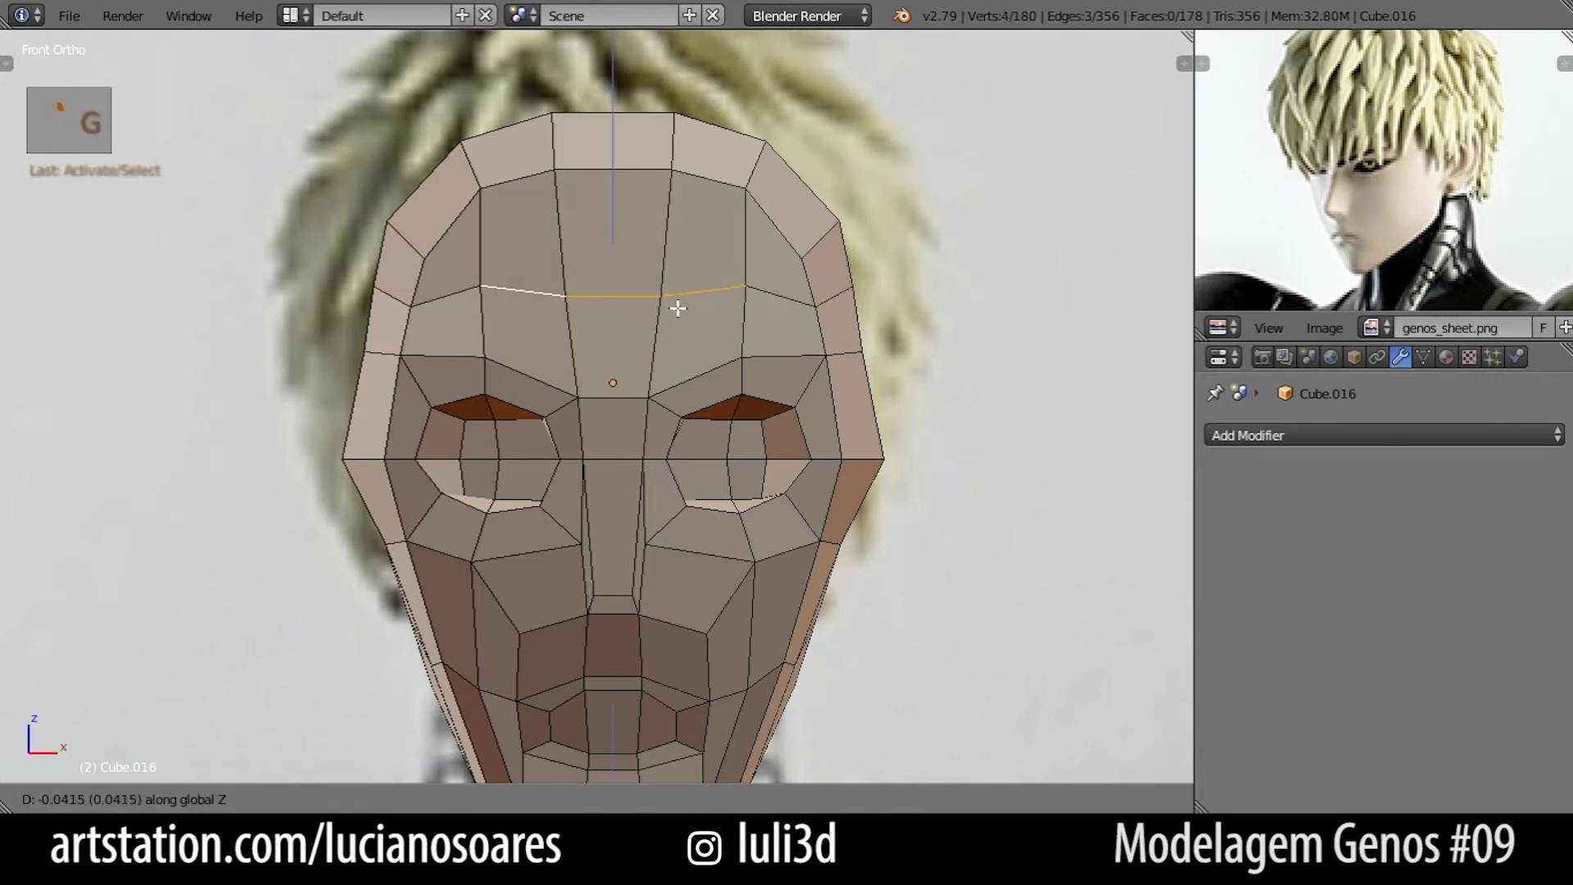
left_click(678, 313)
key("s")
key("z")
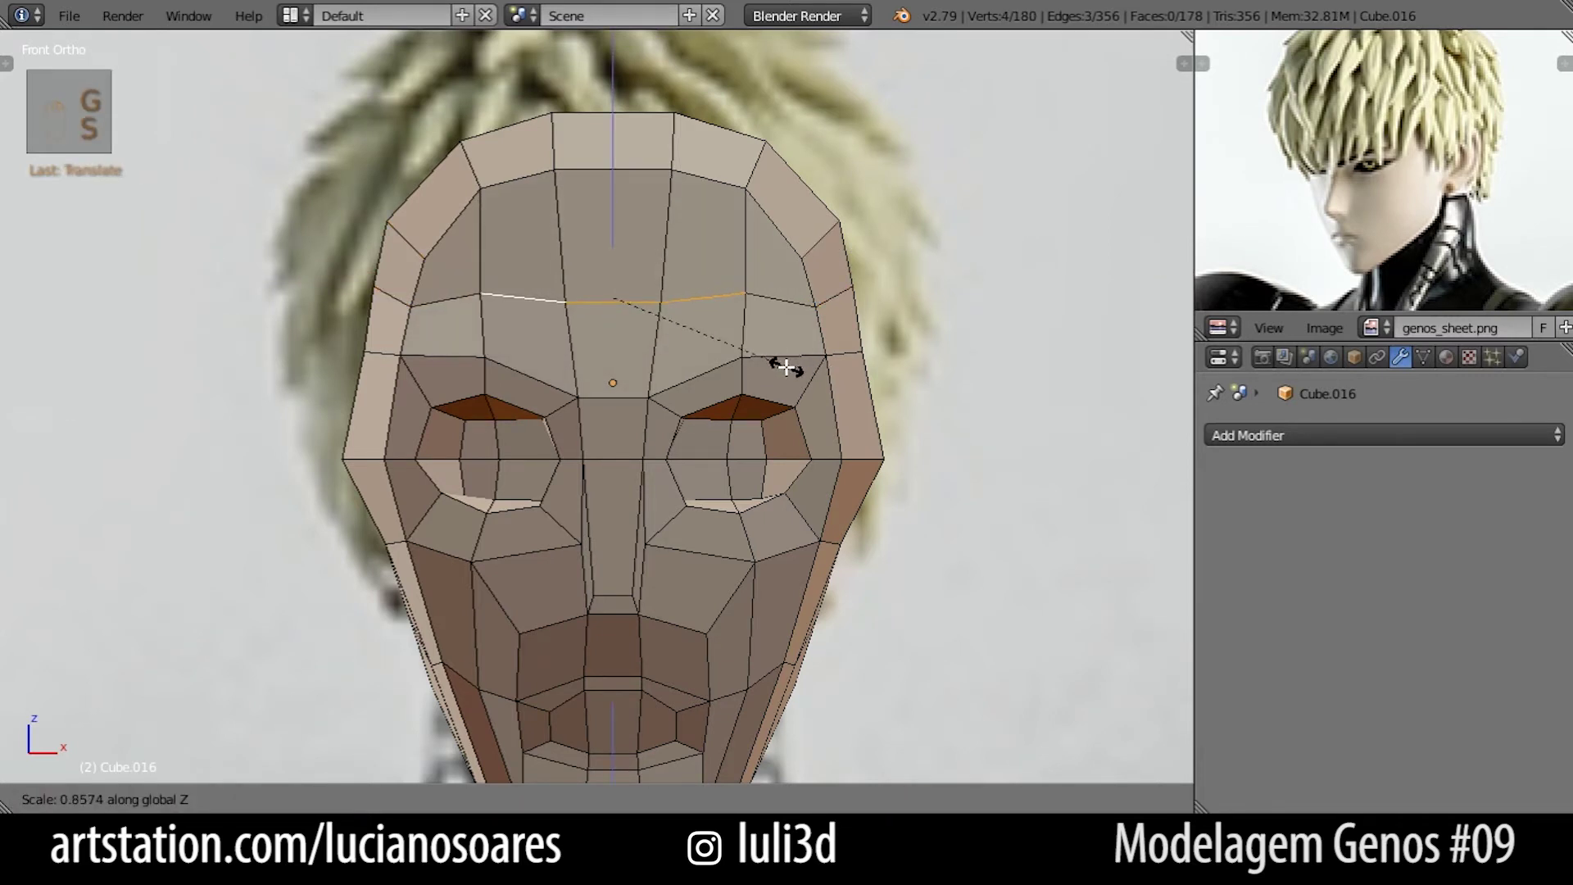
left_click(732, 347)
Inset the central strip of five faces from the lower forehead down to below the nose by about 0.027.
middle_click_drag(700, 514, 719, 554, "shift")
middle_click_drag(719, 553, 719, 532, "shift")
left_click(703, 798)
middle_click_drag(670, 601, 721, 606, "shift")
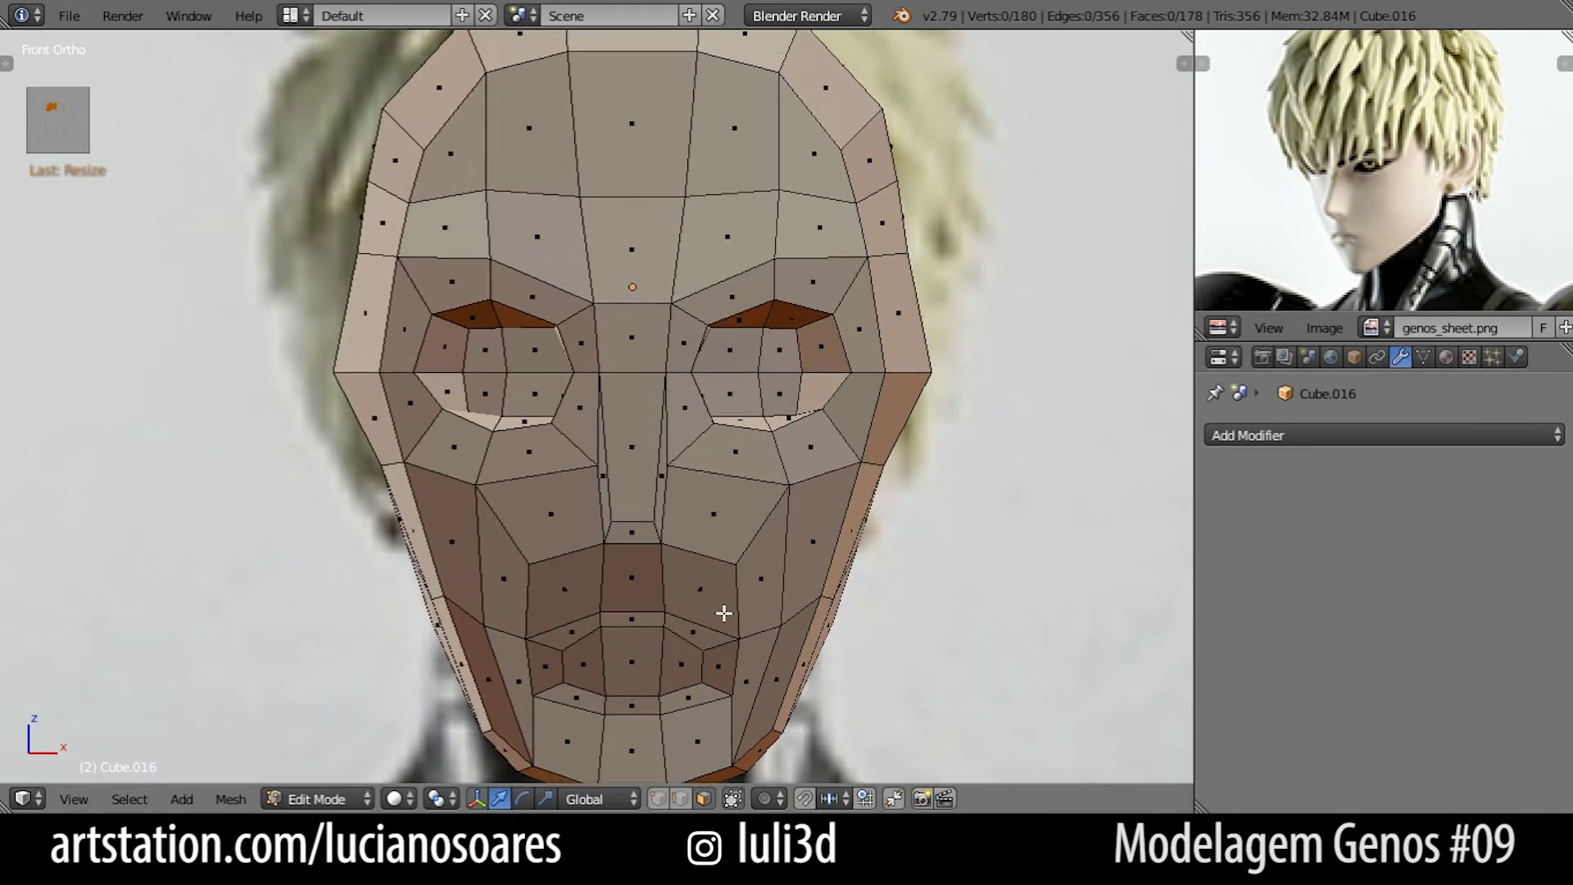
key("alt+Tab")
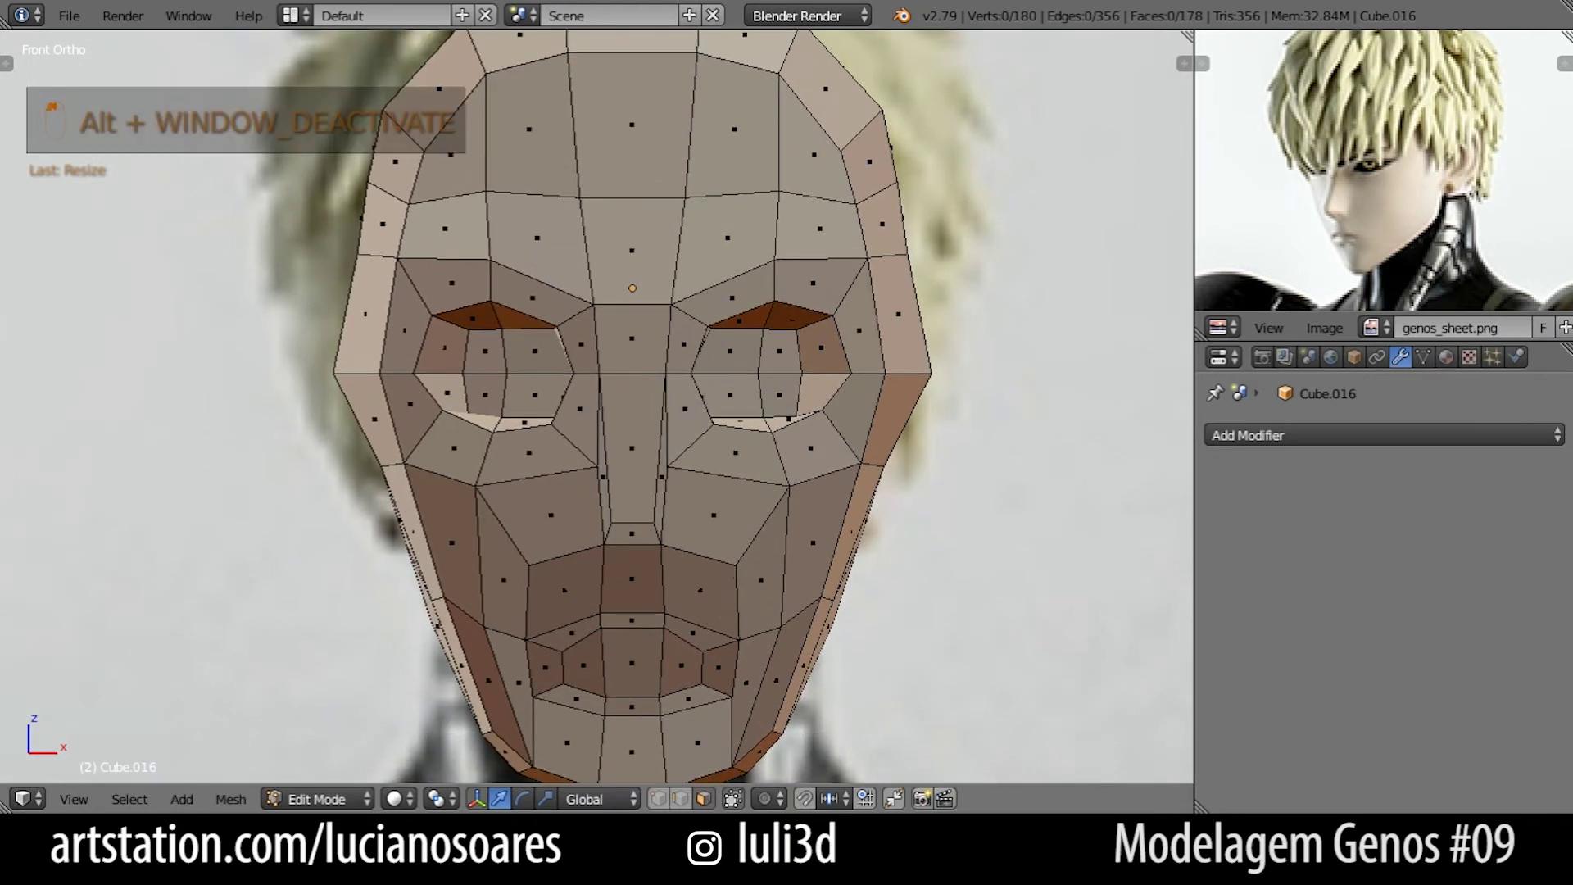
right_click(642, 586)
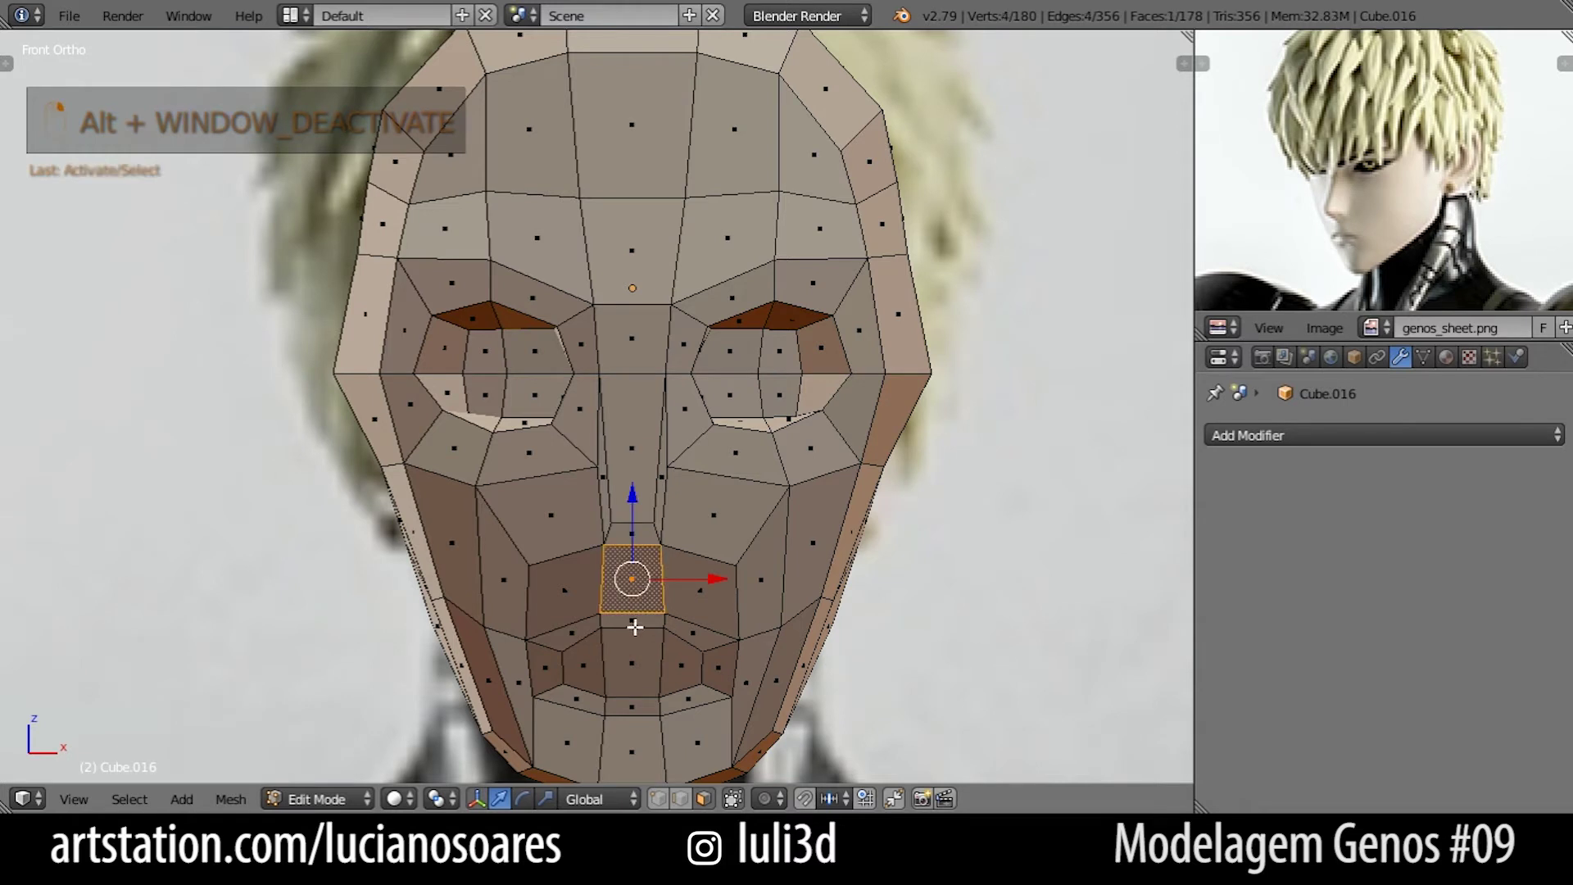
right_click(625, 534, "shift")
right_click(625, 502, "shift")
right_click(631, 361, "shift")
right_click(643, 270, "shift")
scroll(629, 252, "up", 1)
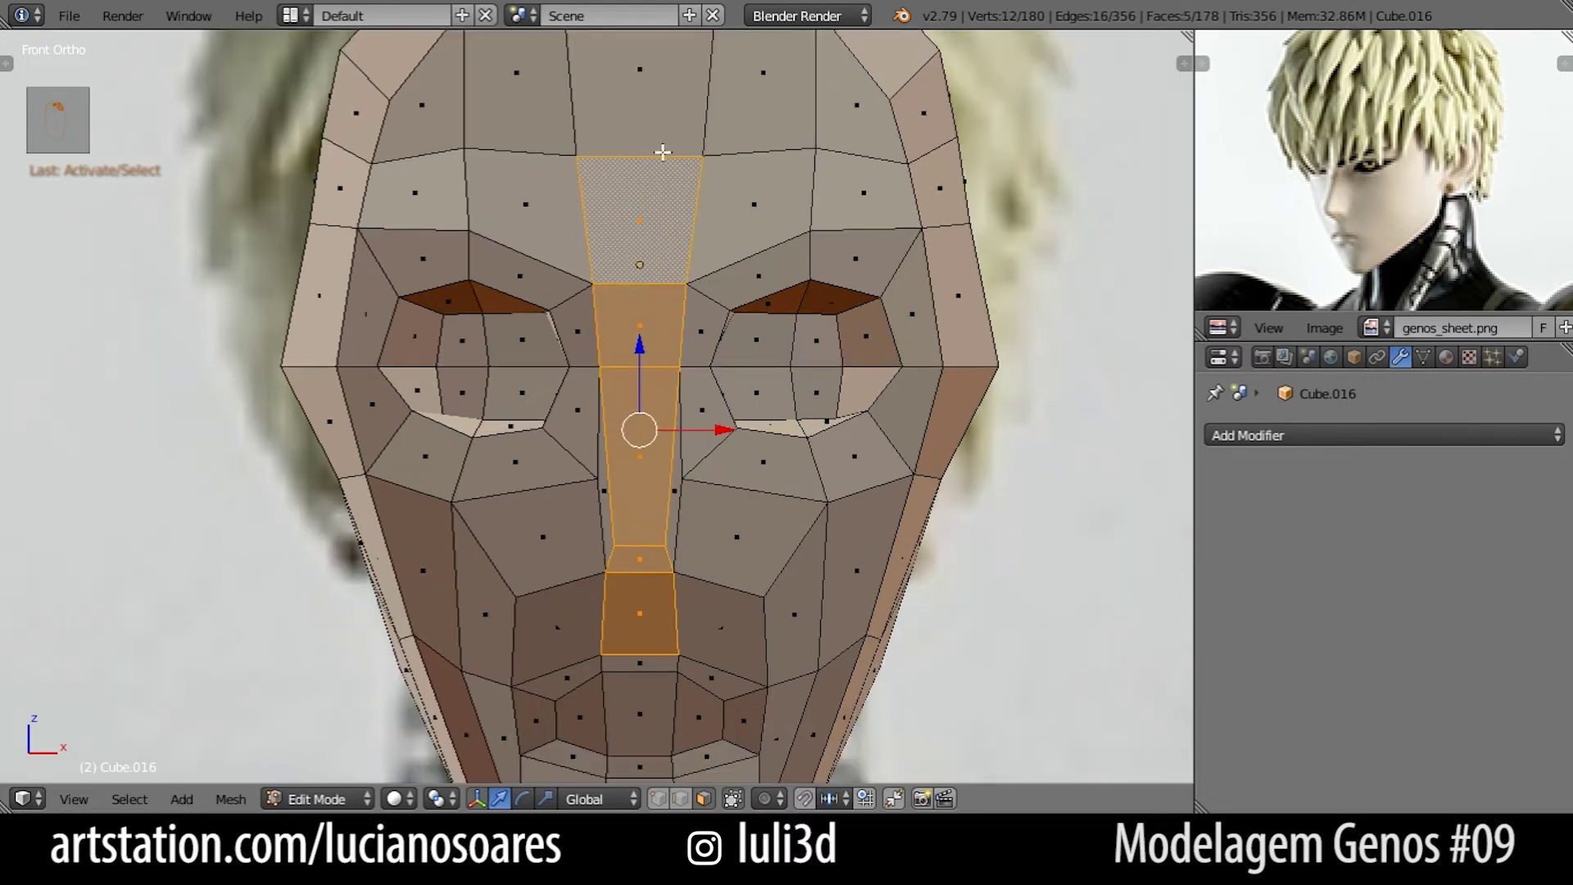
scroll(638, 198, "down", 1)
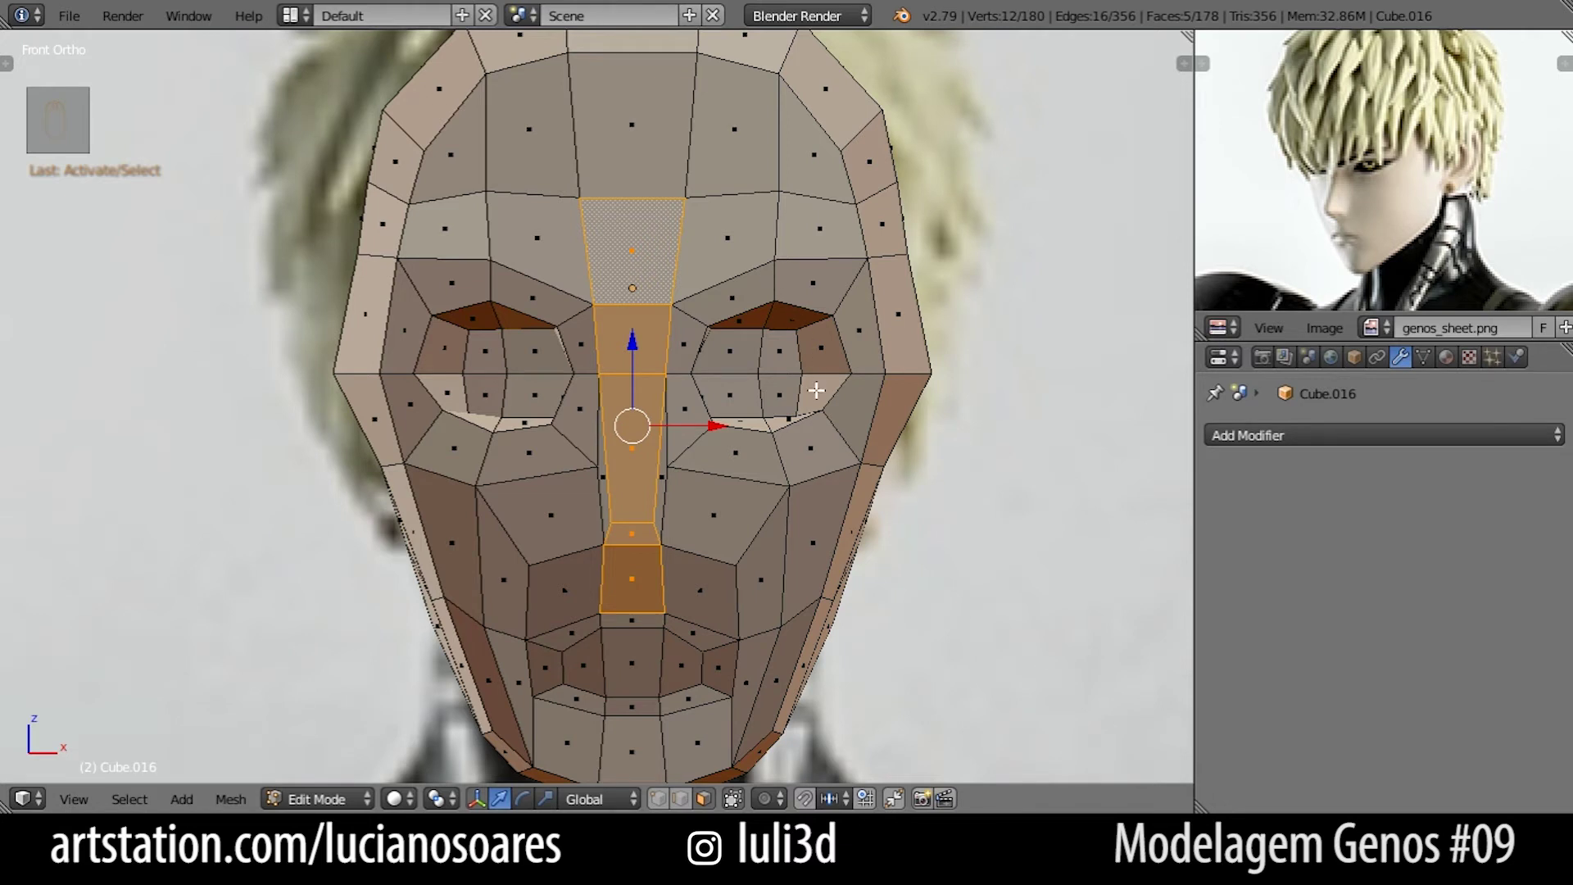
key("i")
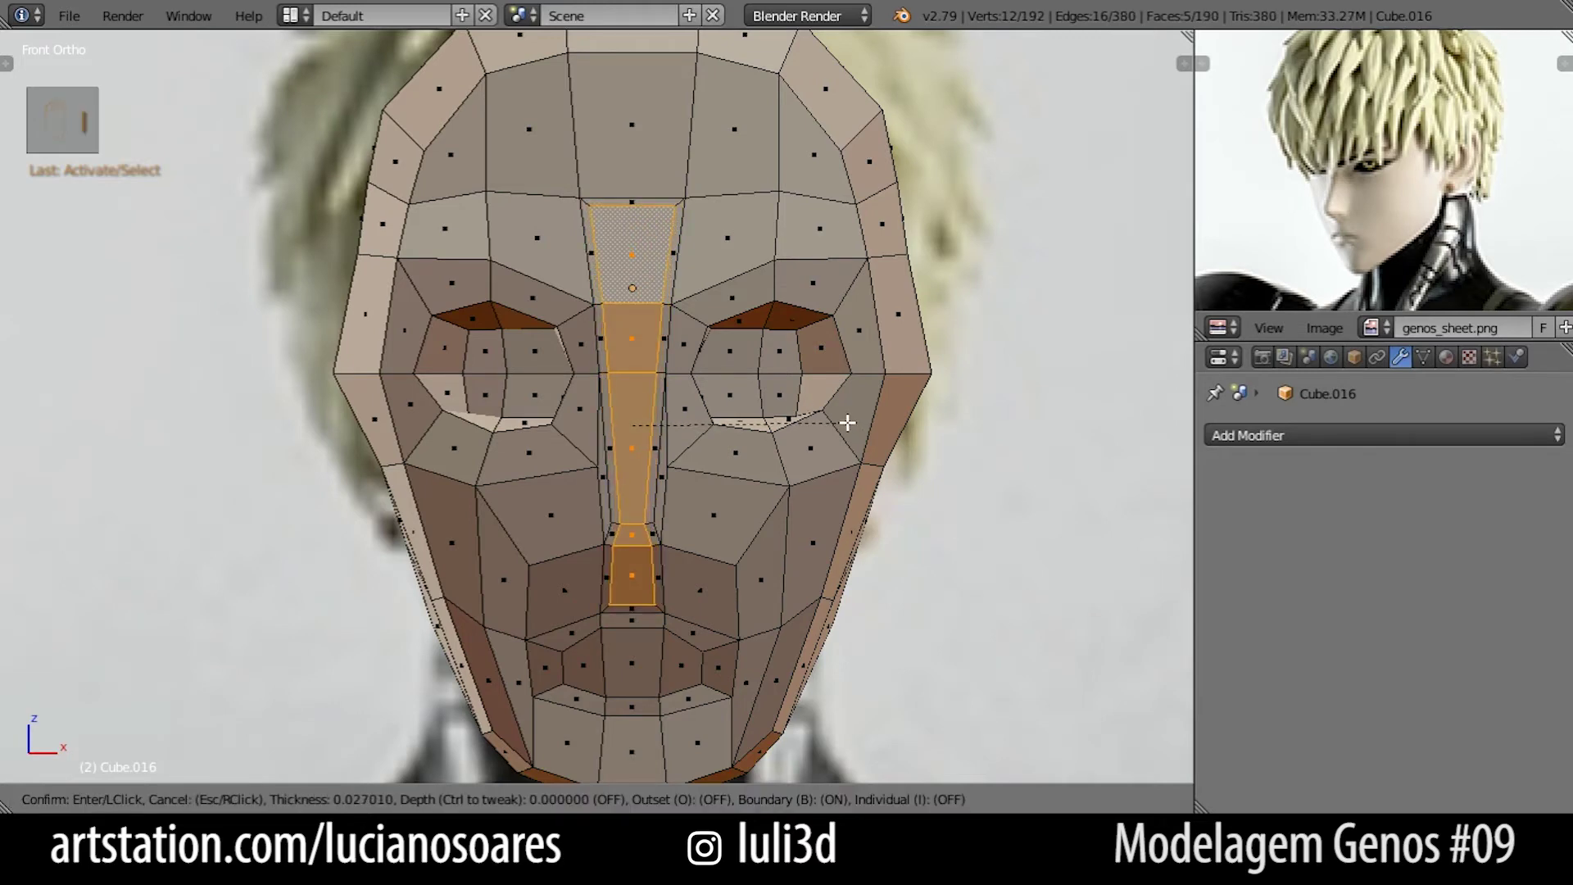
left_click(847, 421)
Examine the inset nose strip up close and at an angle, with vertex selection switched on.
key("KP_Decimal")
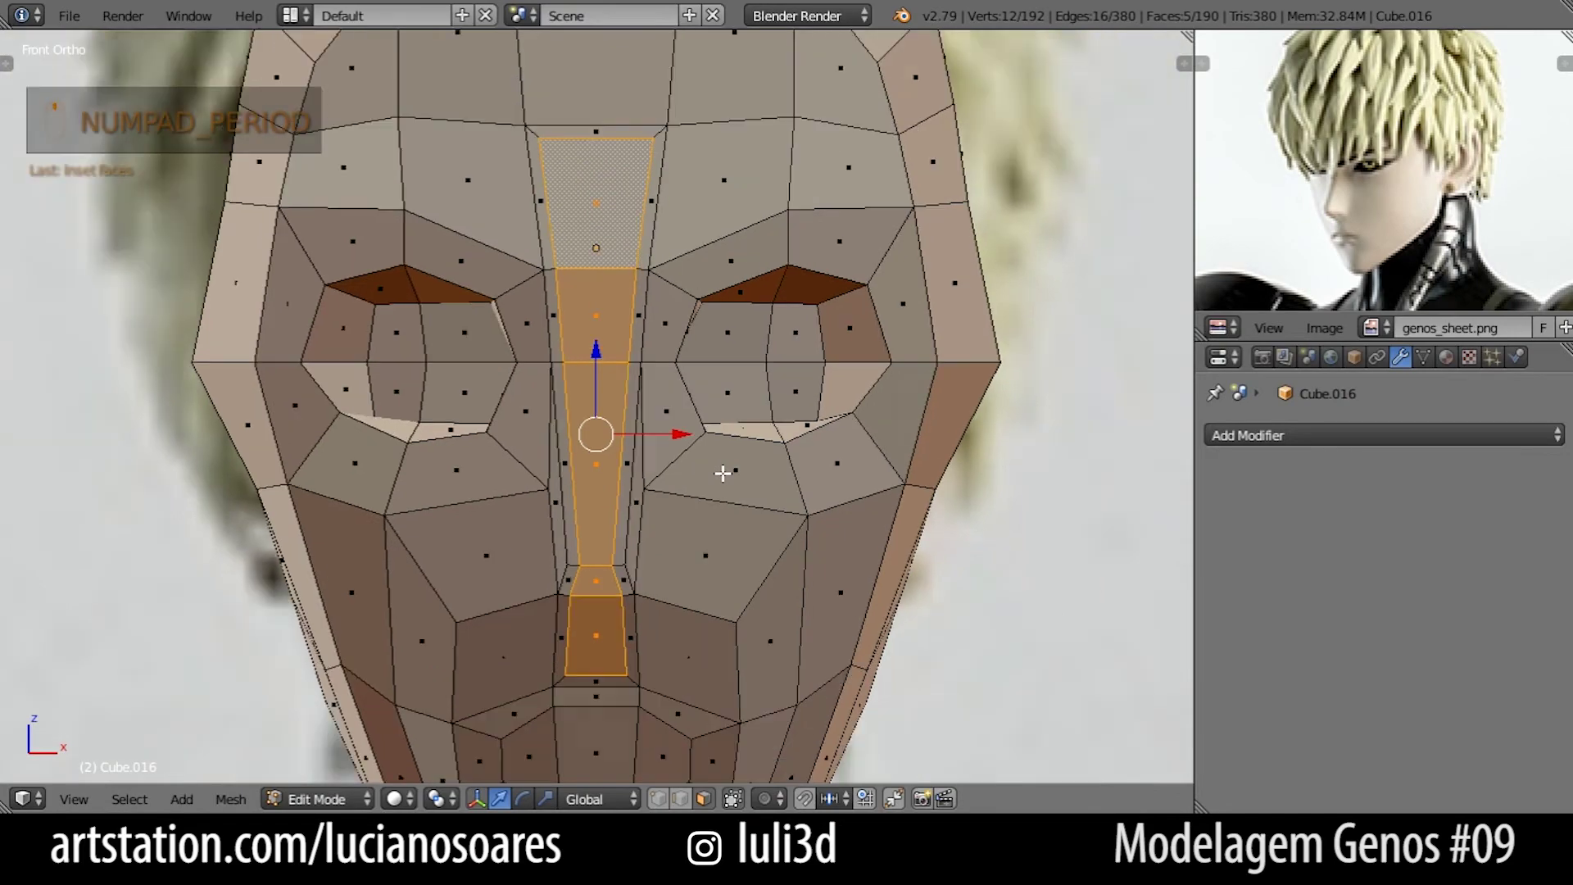
middle_click_drag(684, 485, 576, 485)
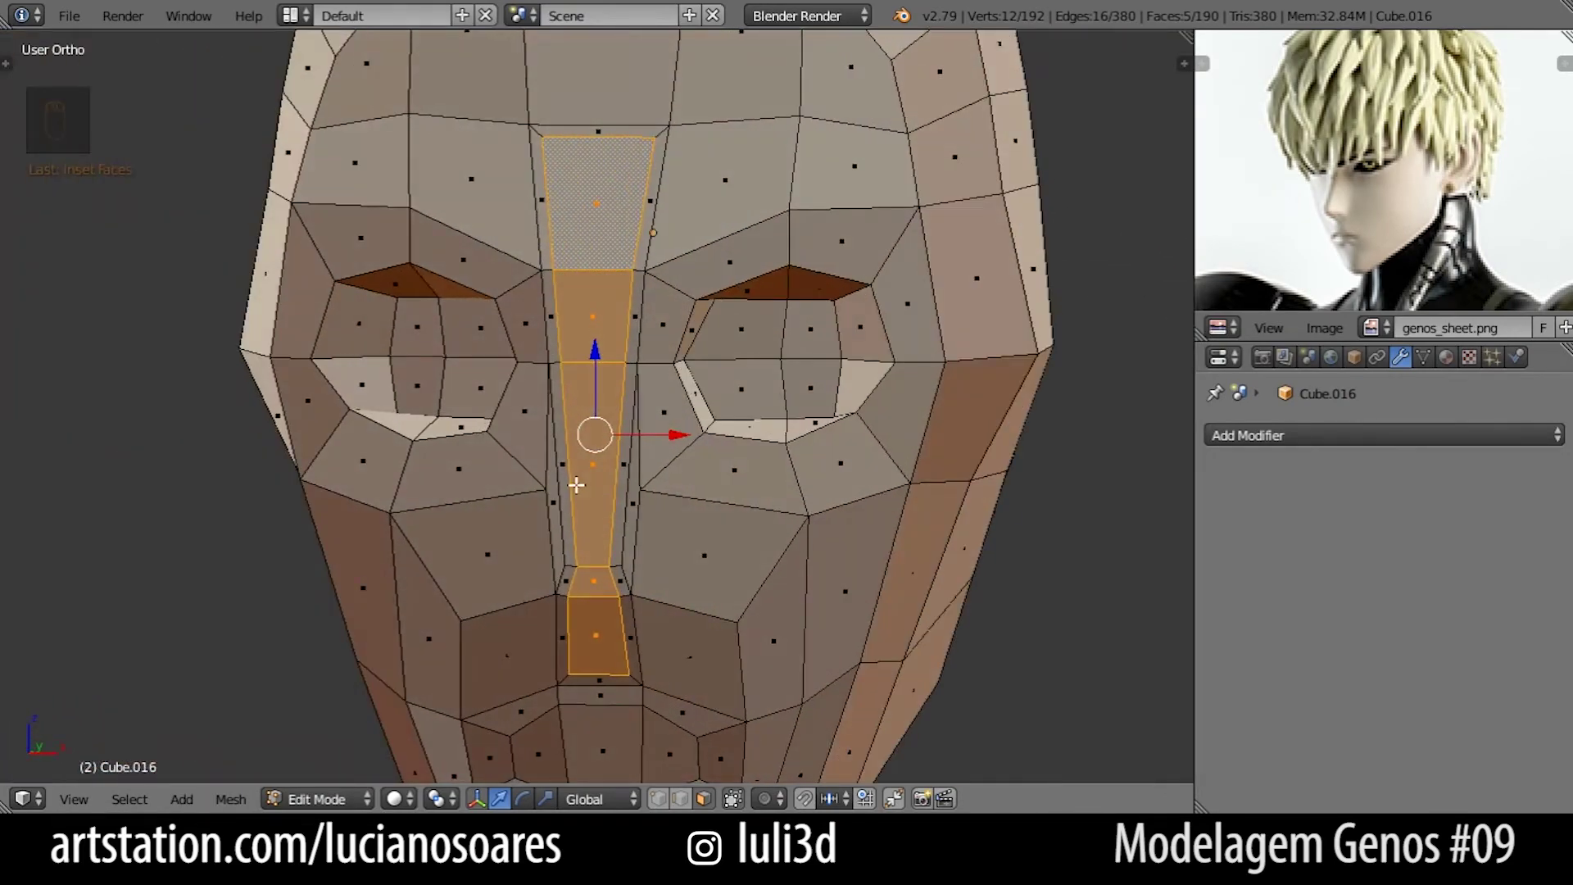
key("KP_1")
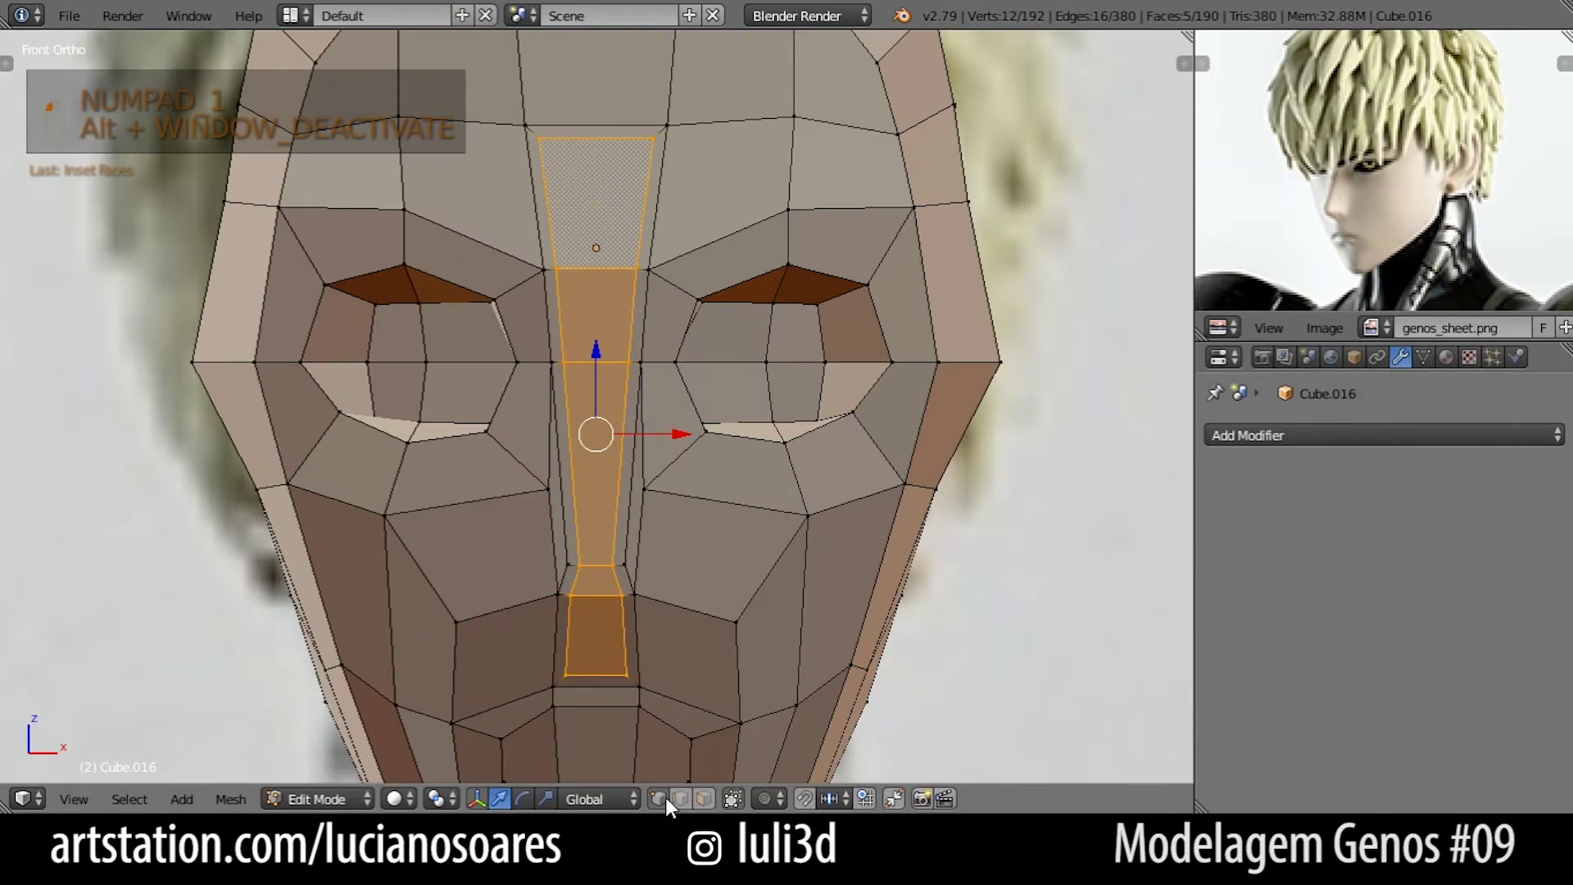
scroll(610, 602, "up", 1)
scroll(610, 602, "down", 3)
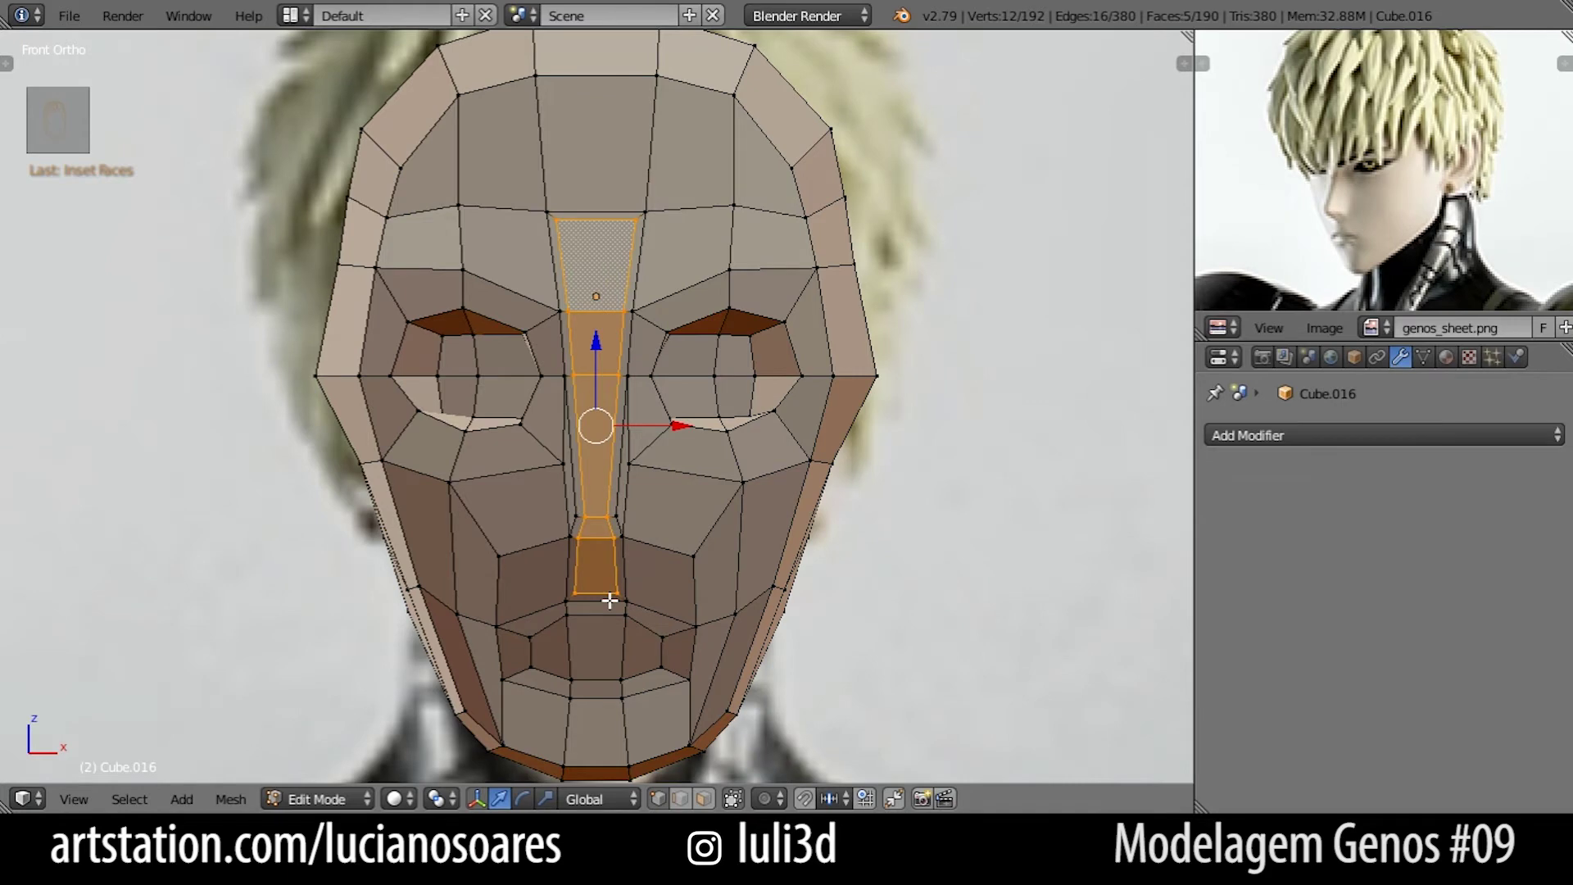
middle_click_drag(723, 585, 769, 552)
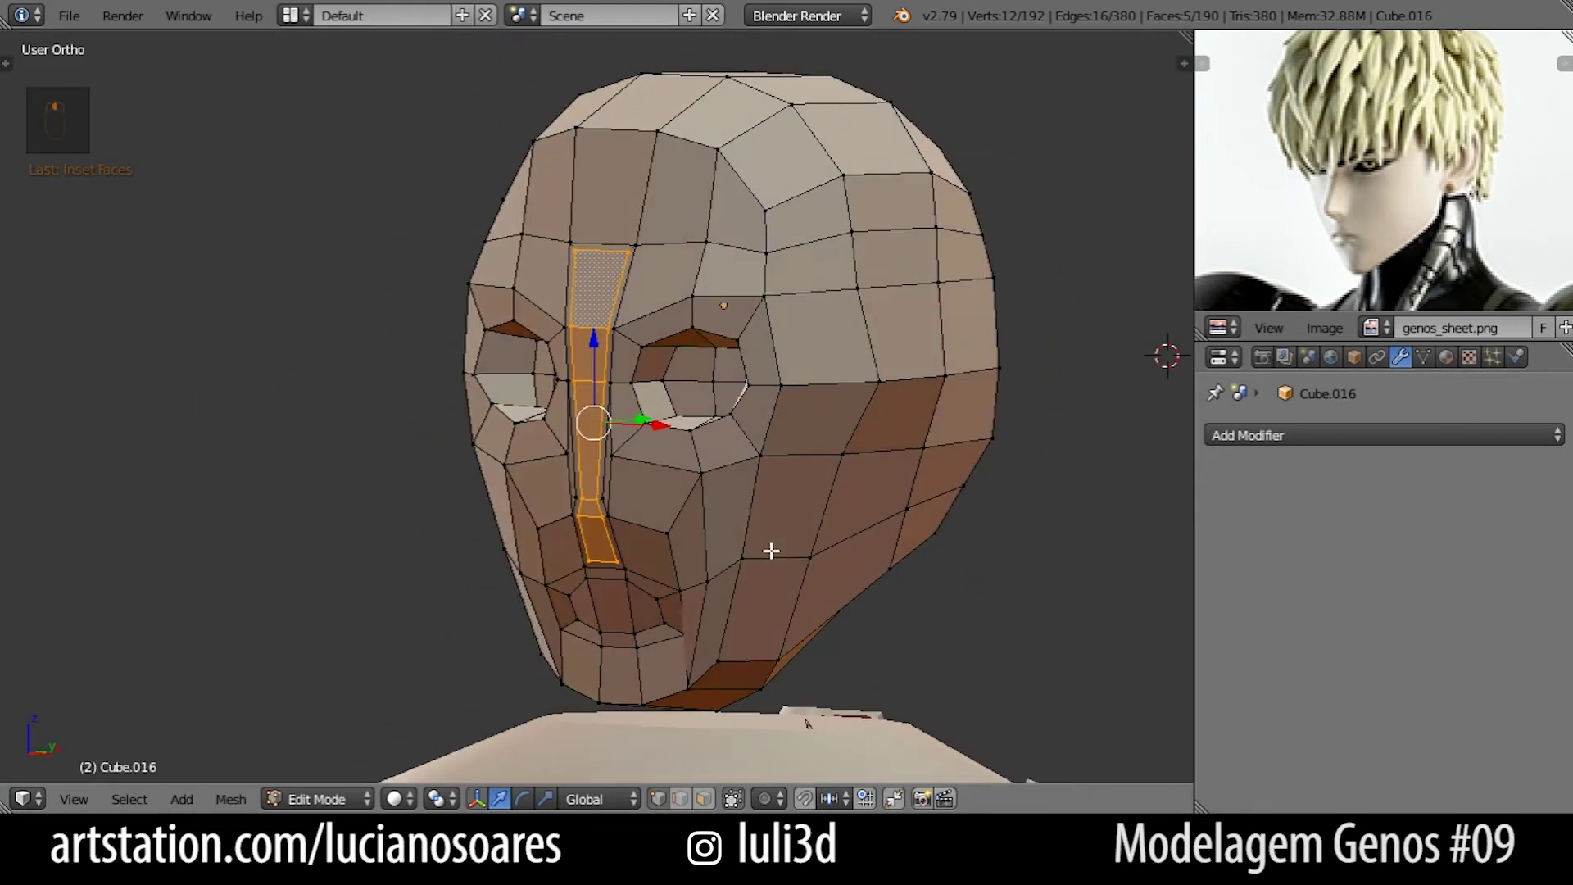
key("KP_1")
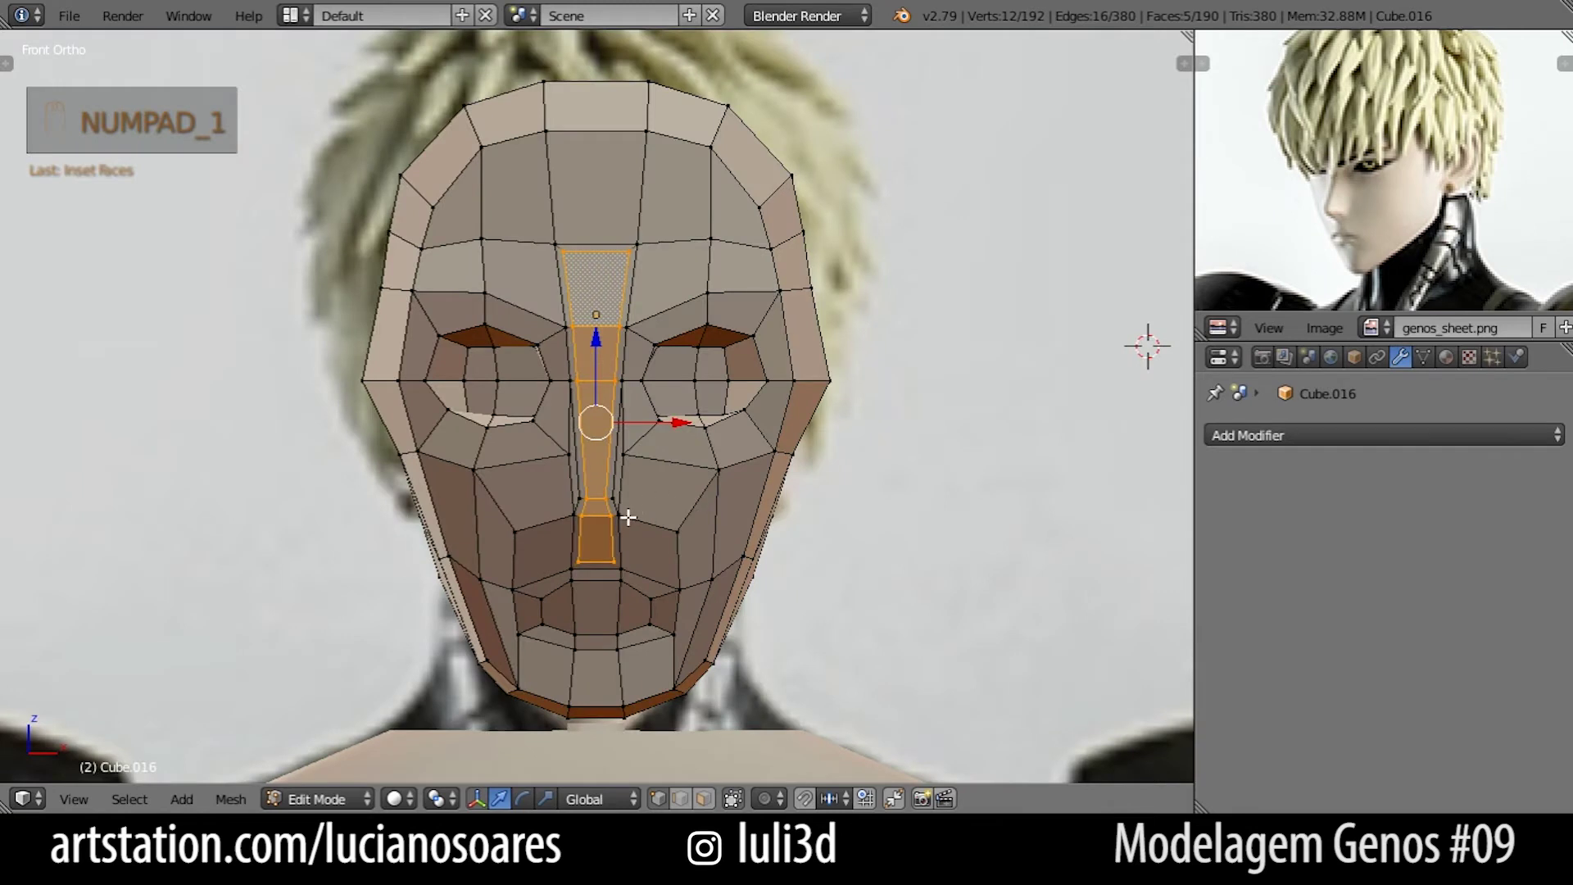
Cut a centred vertical edge loop through the middle of the face and around the head.
scroll(628, 516, "up", 1)
scroll(634, 446, "up", 1)
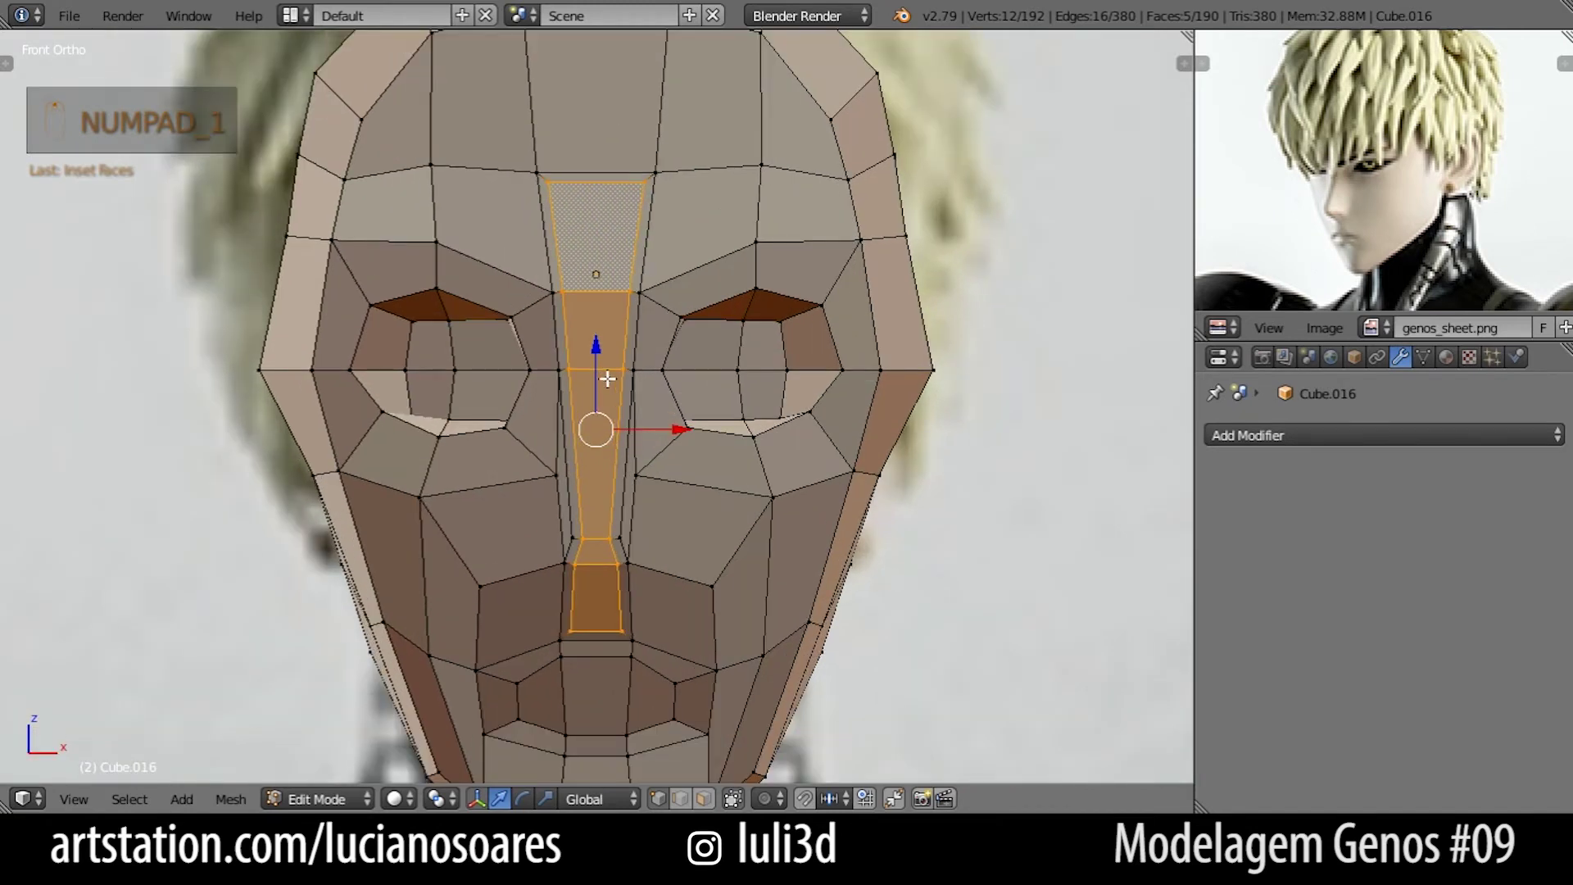
key("ctrl+r")
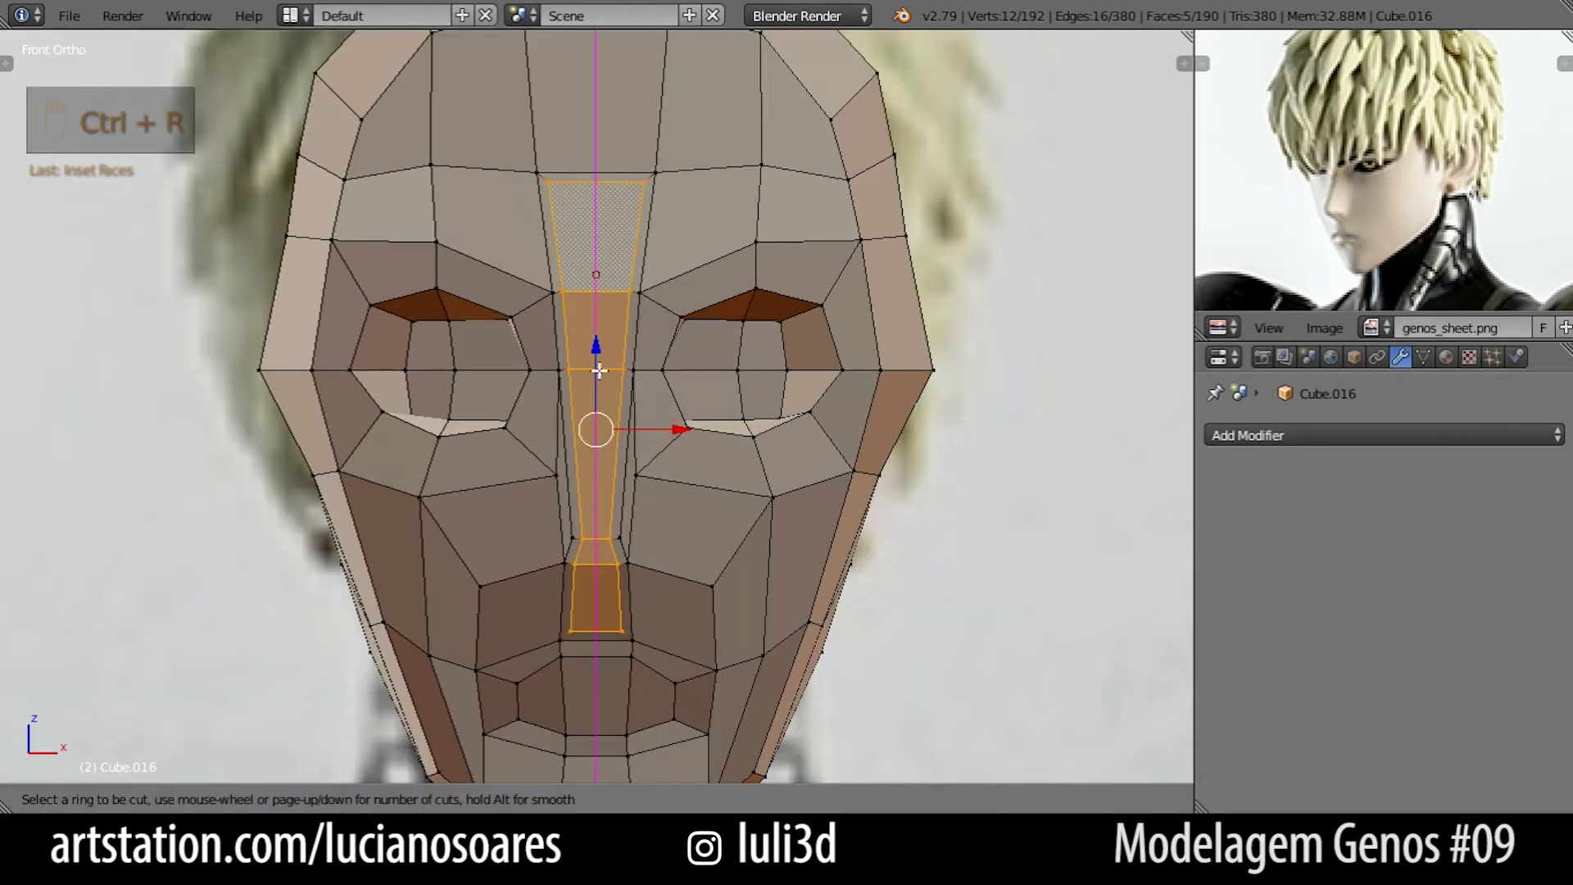
left_click(599, 370)
right_click(599, 370)
scroll(613, 301, "down", 3)
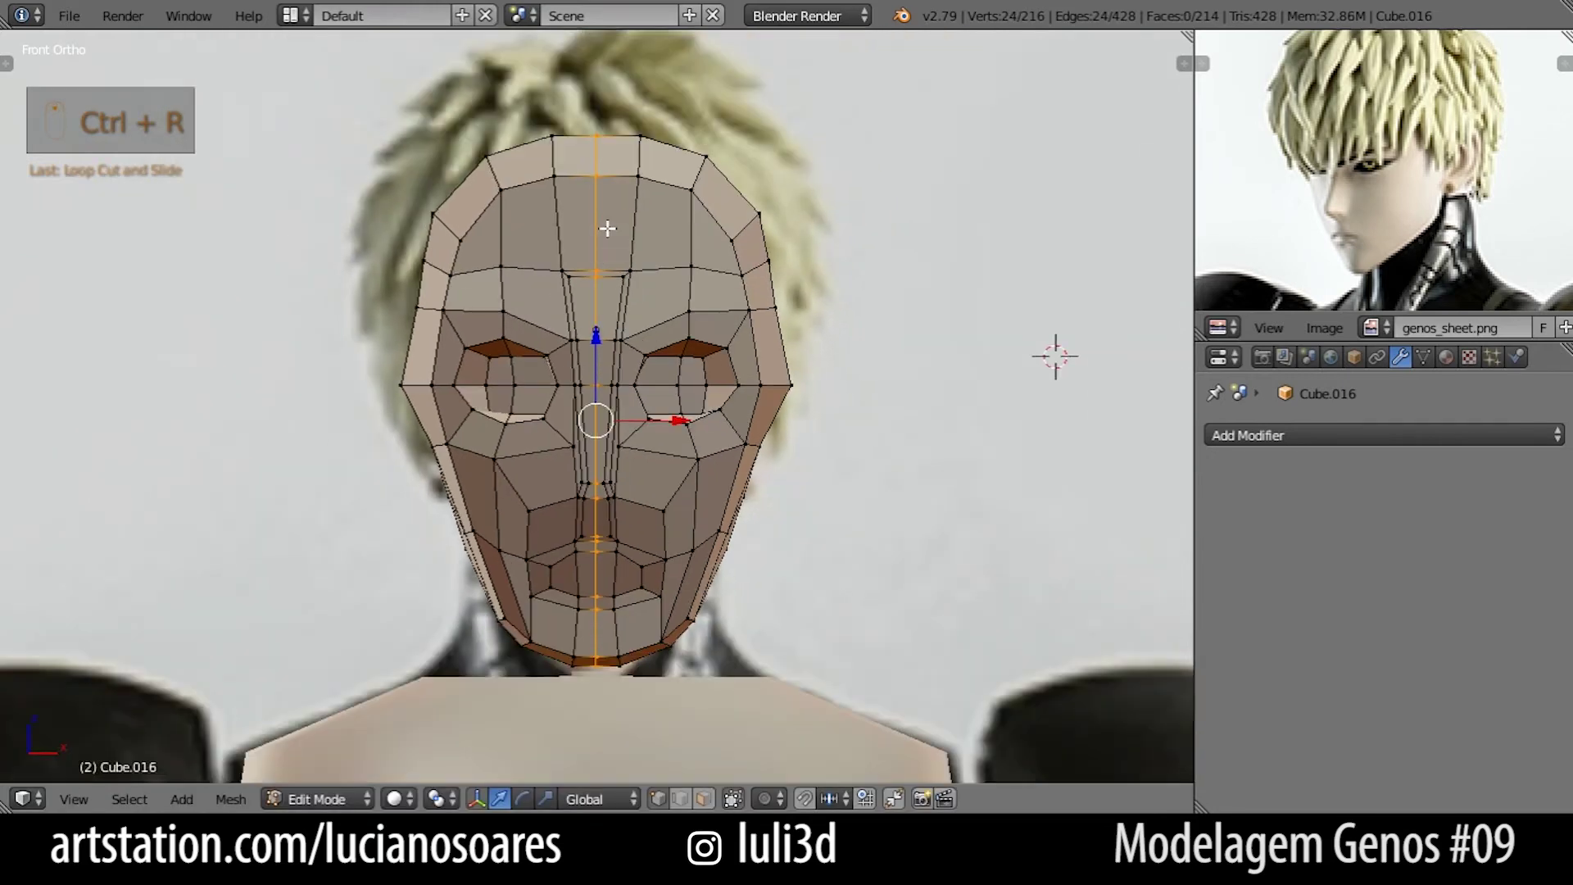
middle_click_drag(715, 332, 655, 352)
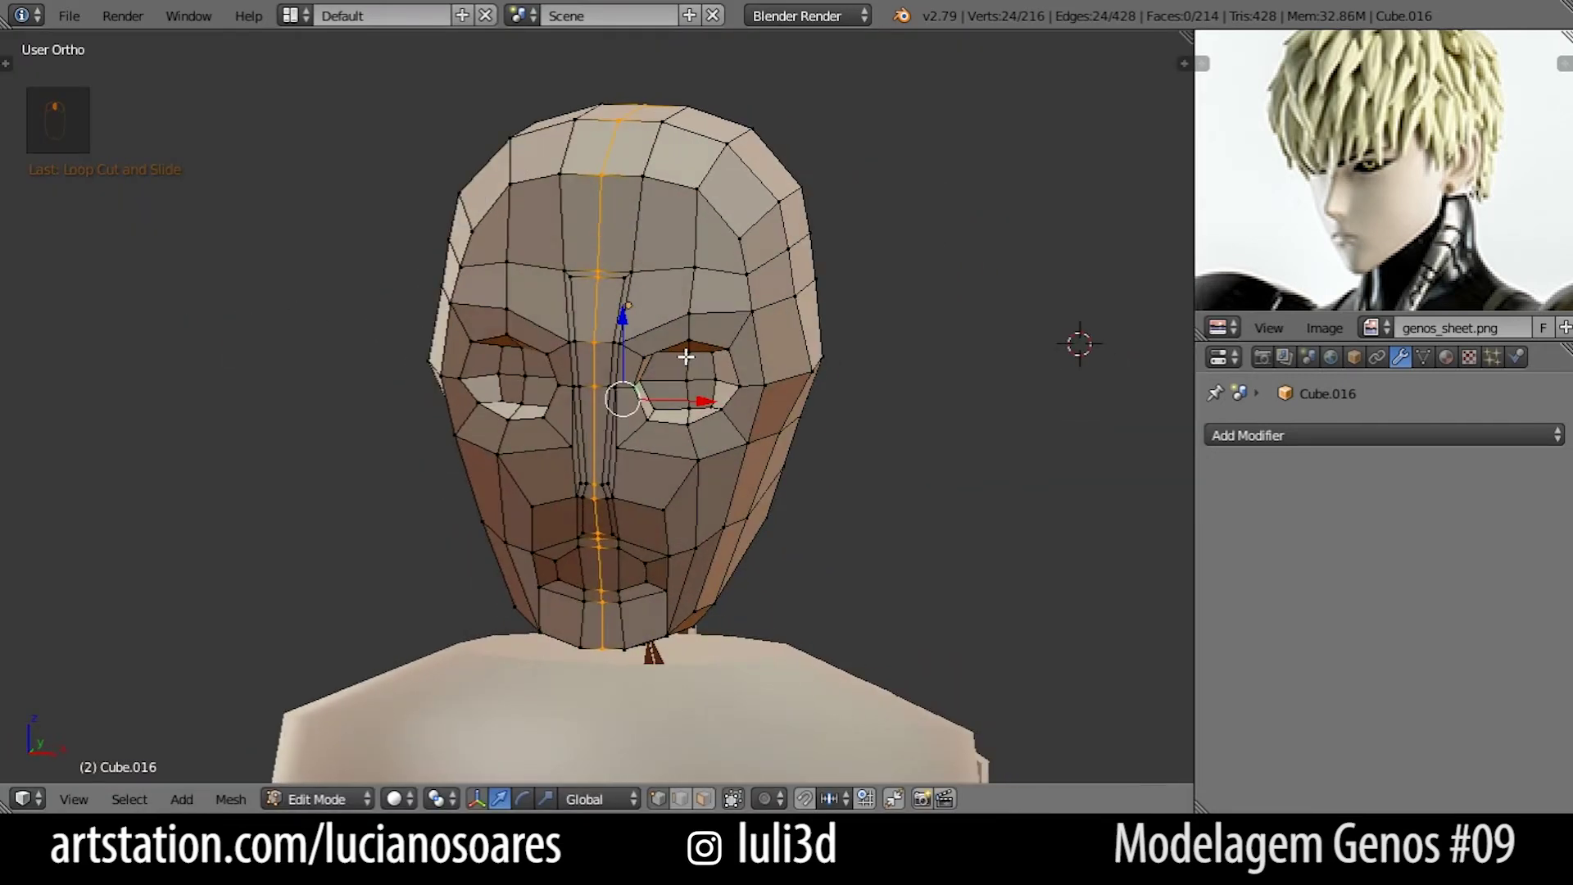
key("KP_1")
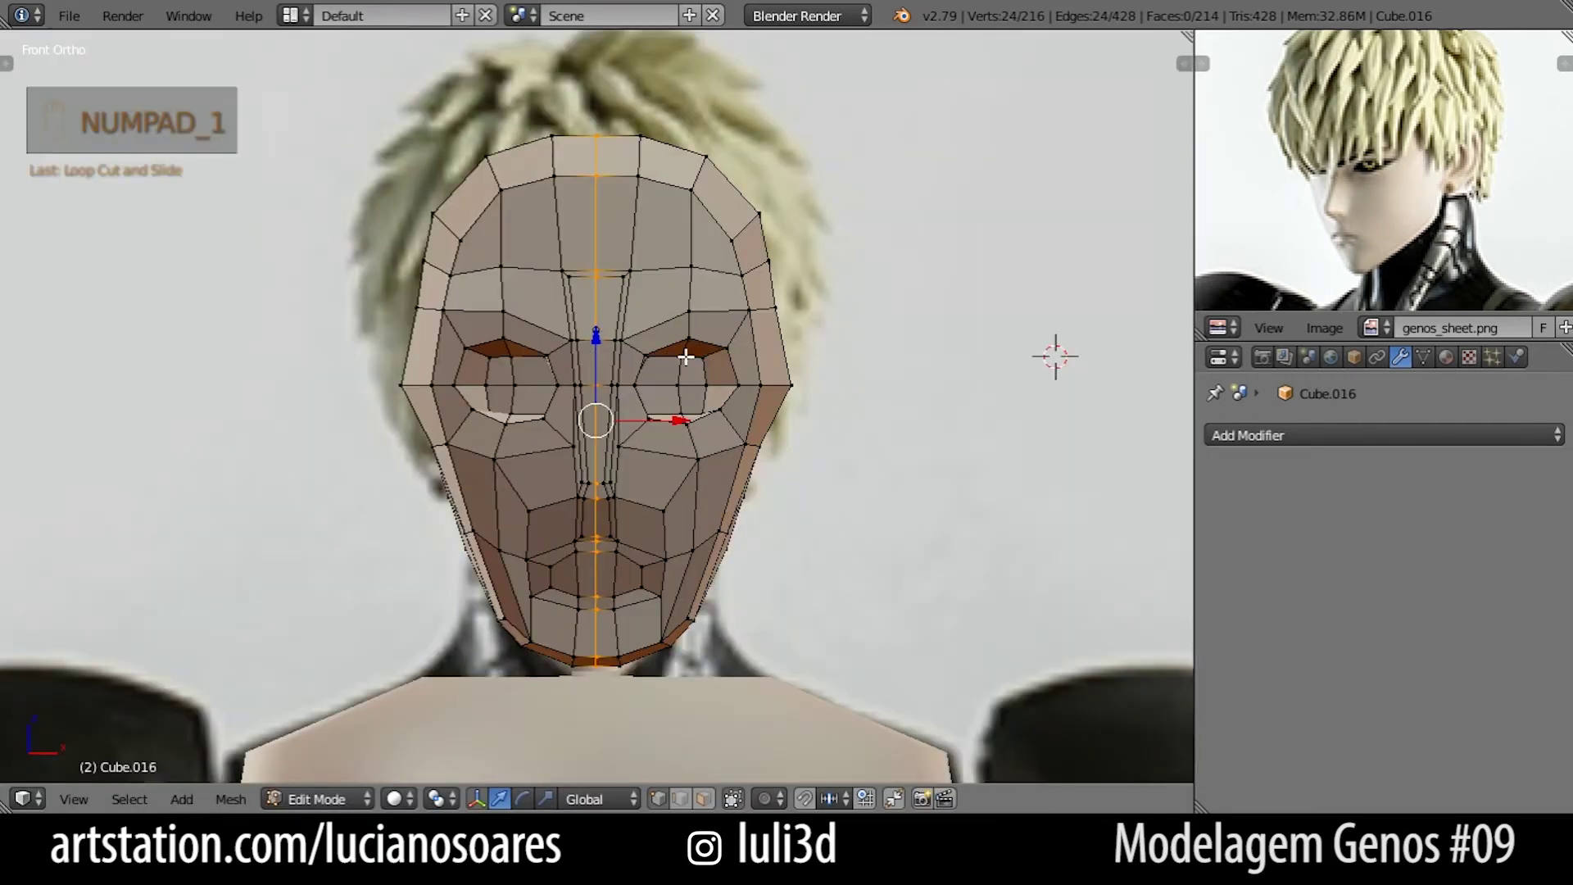
Delete all vertices of the head on the negative X side of the centre line.
right_click(424, 264)
key("z")
key("b")
left_click_drag(364, 83, 590, 691)
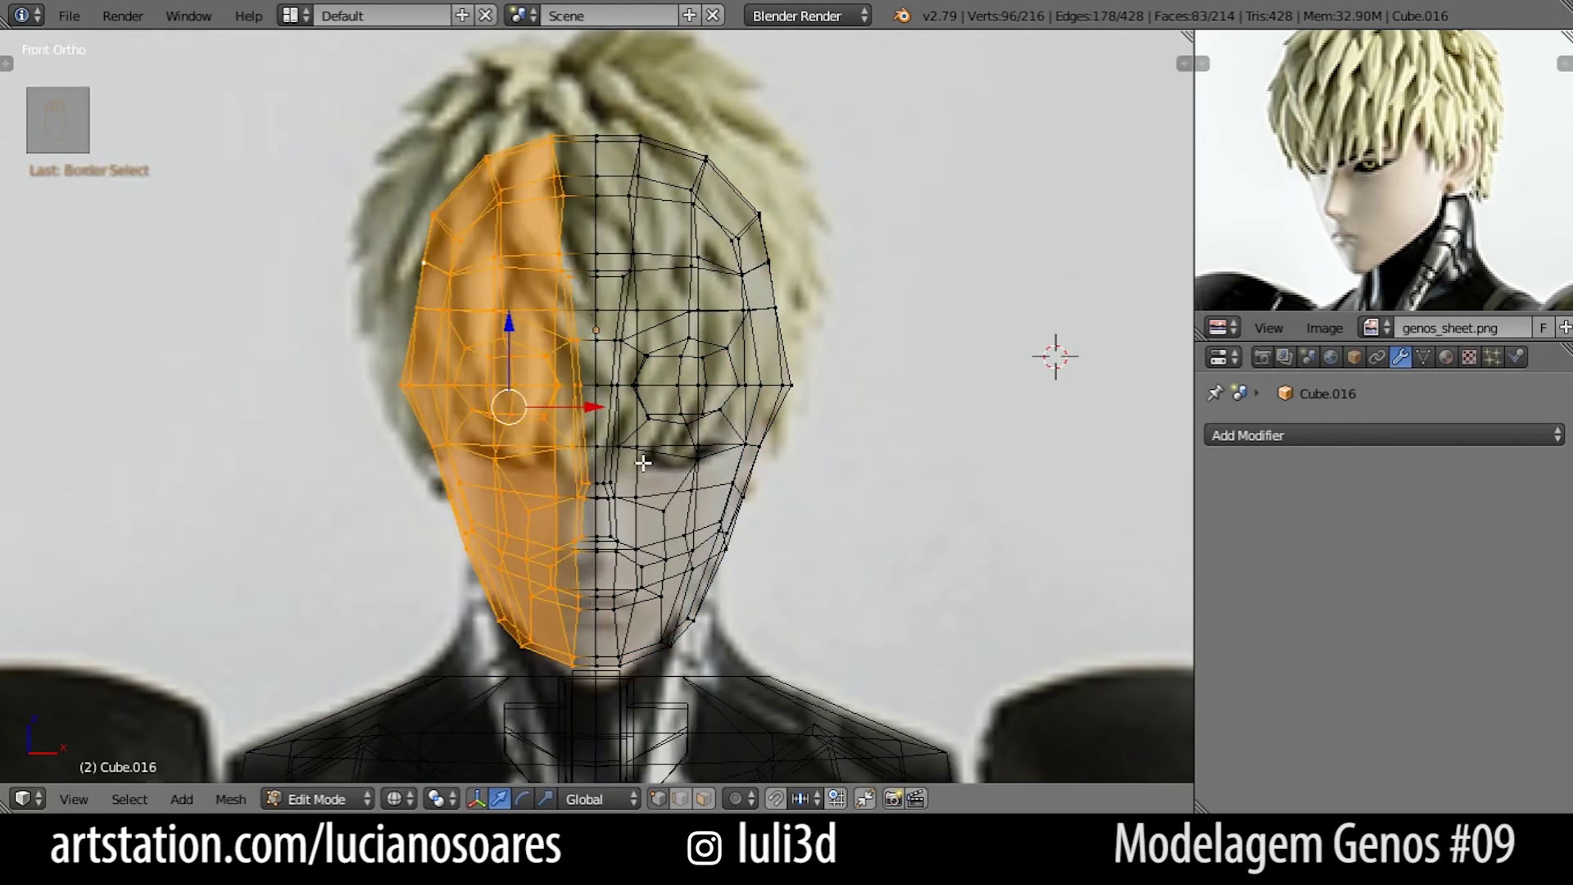
key("z")
middle_click_drag(533, 432, 630, 422)
key("x")
left_click(631, 422)
key("KP_1")
scroll(620, 418, "up", 1)
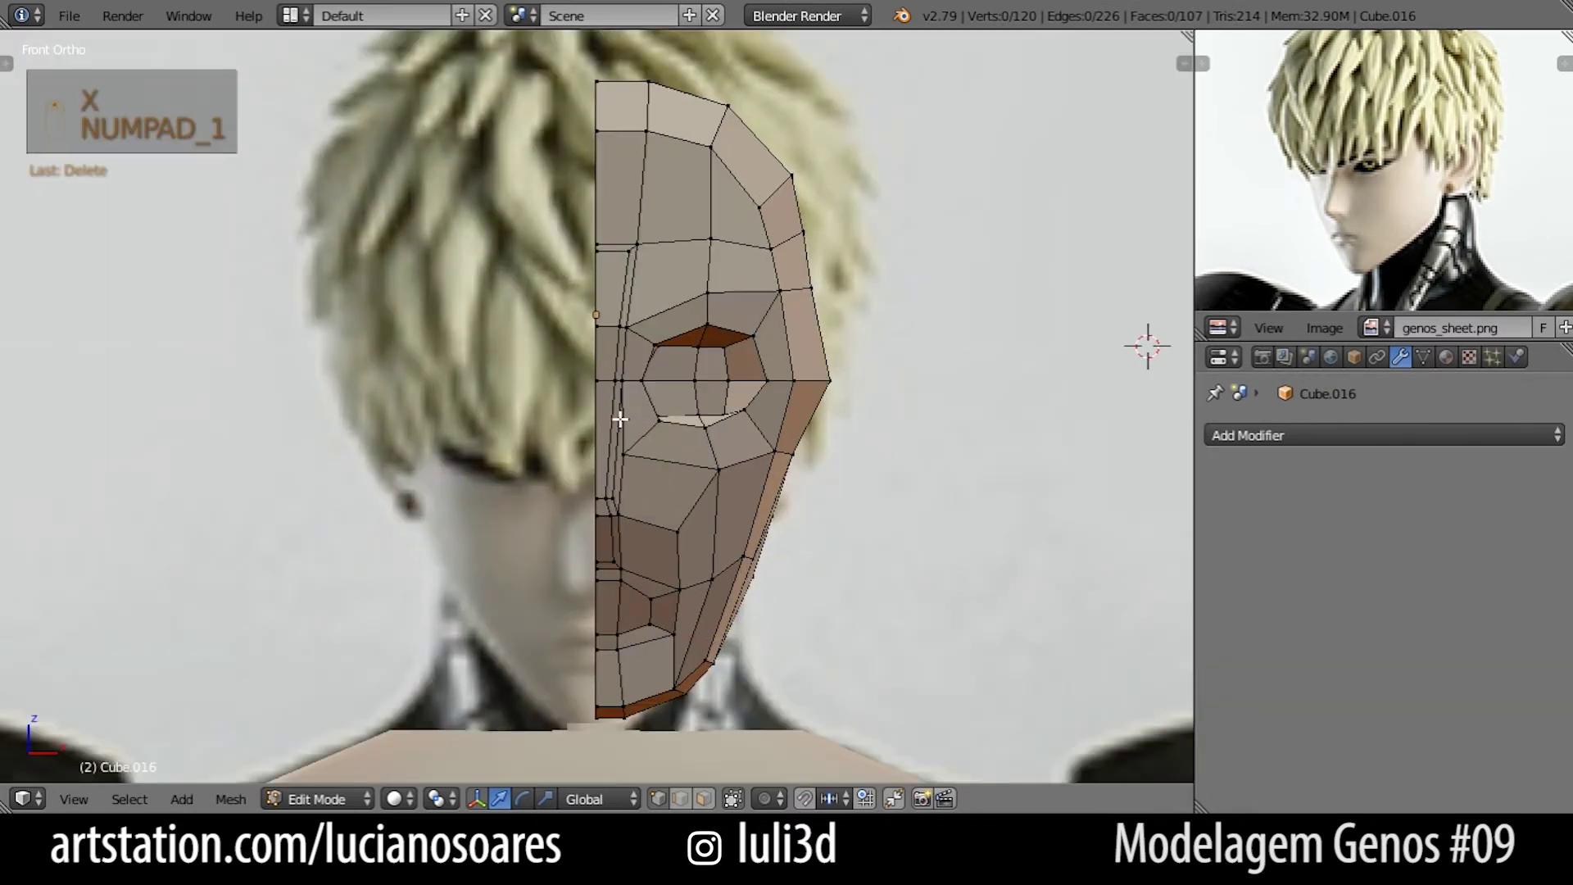
Add a Mirror modifier on the X axis to the remaining half of the head.
left_click(1319, 434)
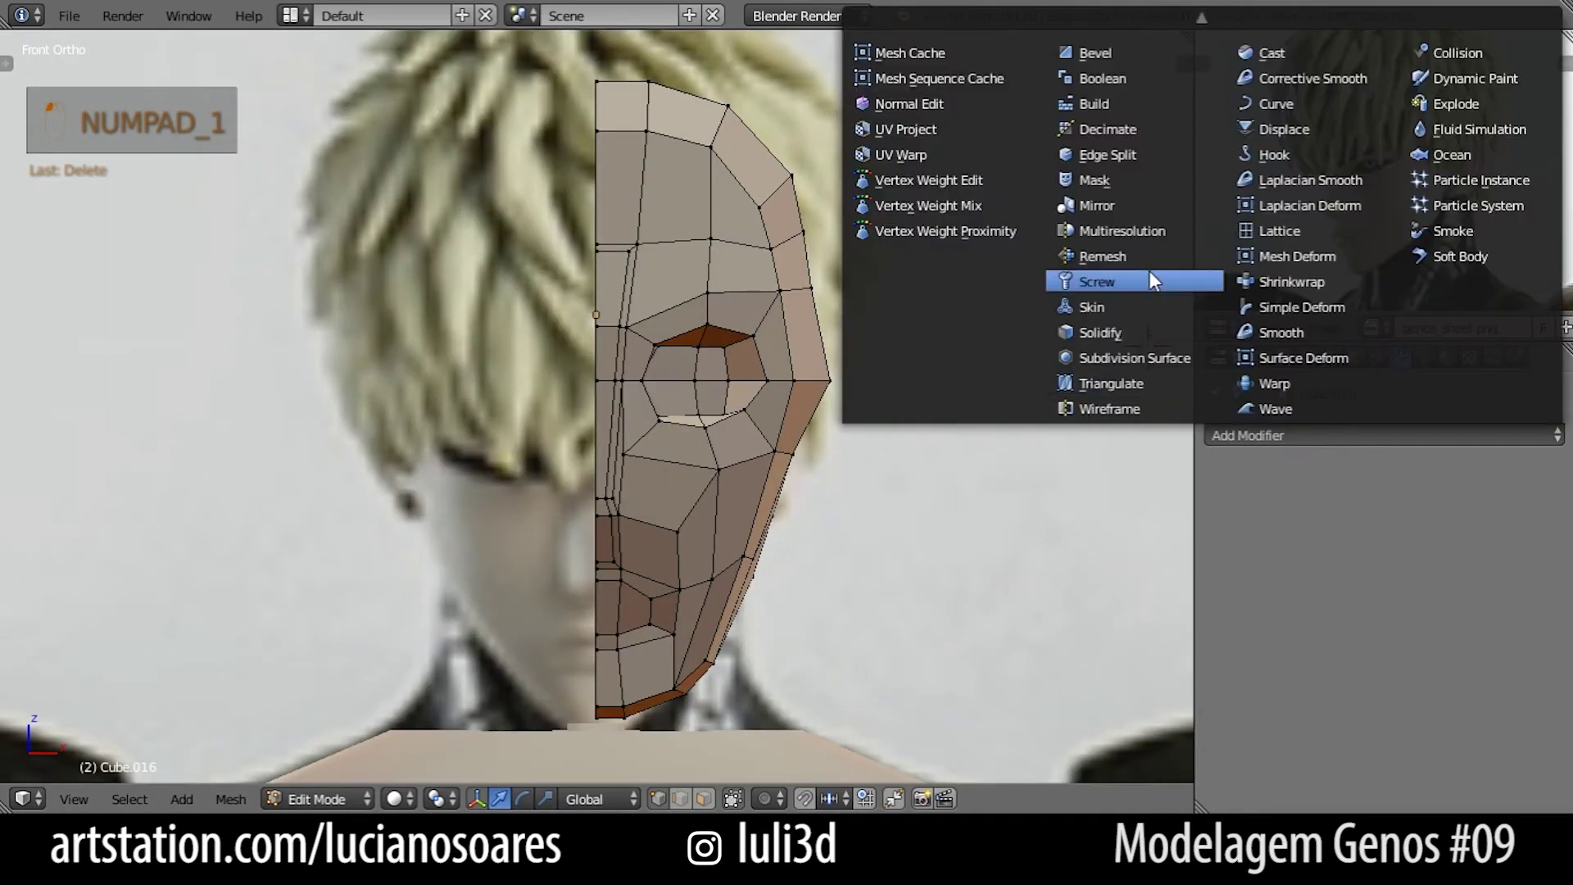
left_click(1102, 203)
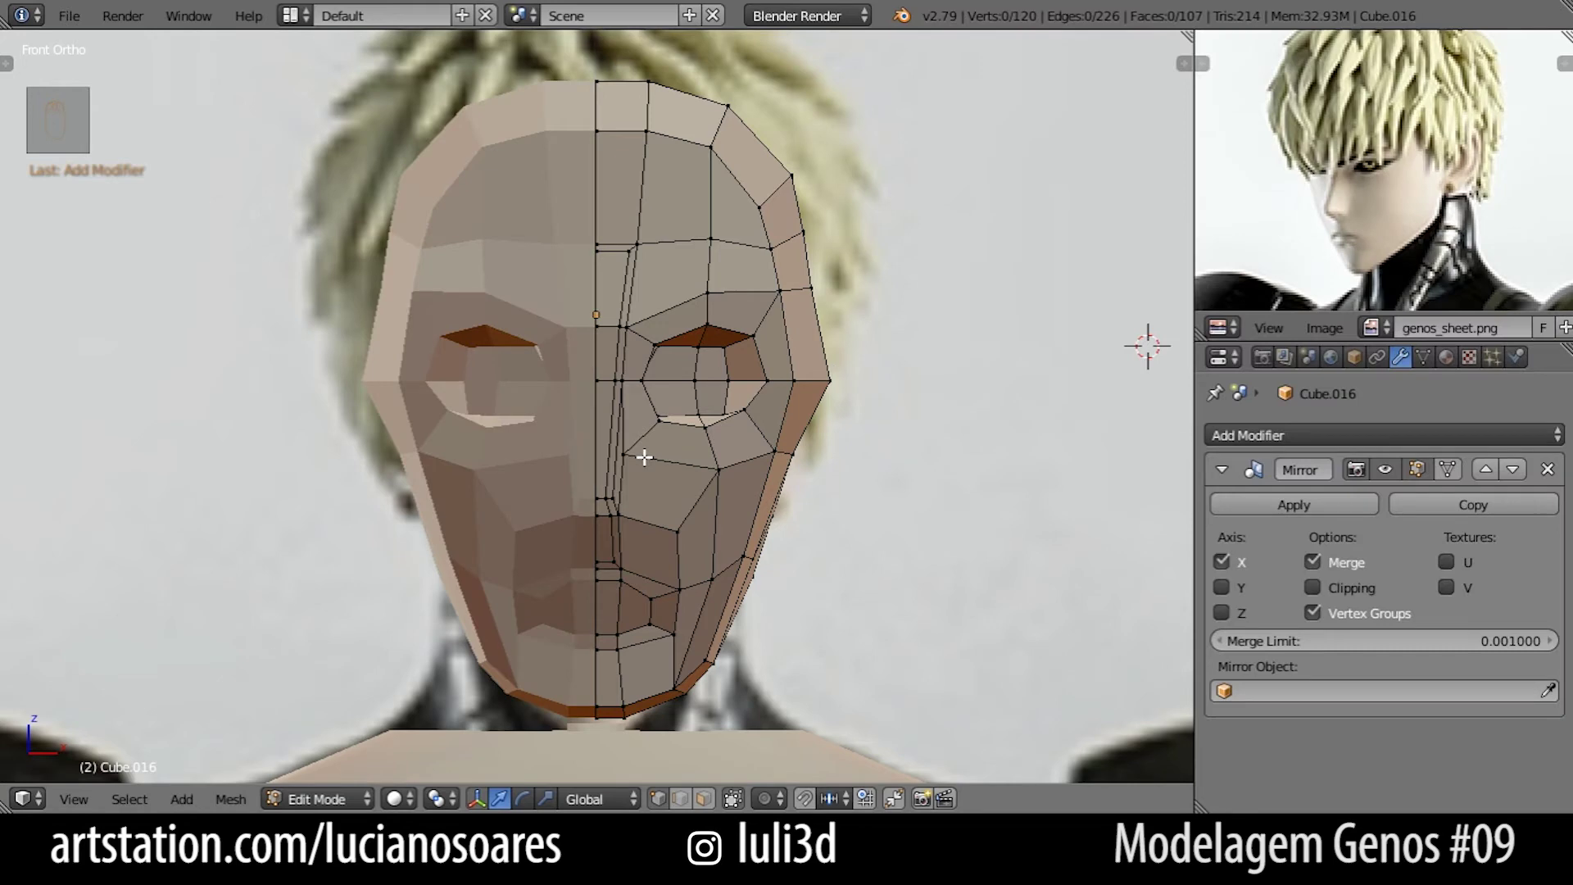
scroll(593, 530, "up", 2)
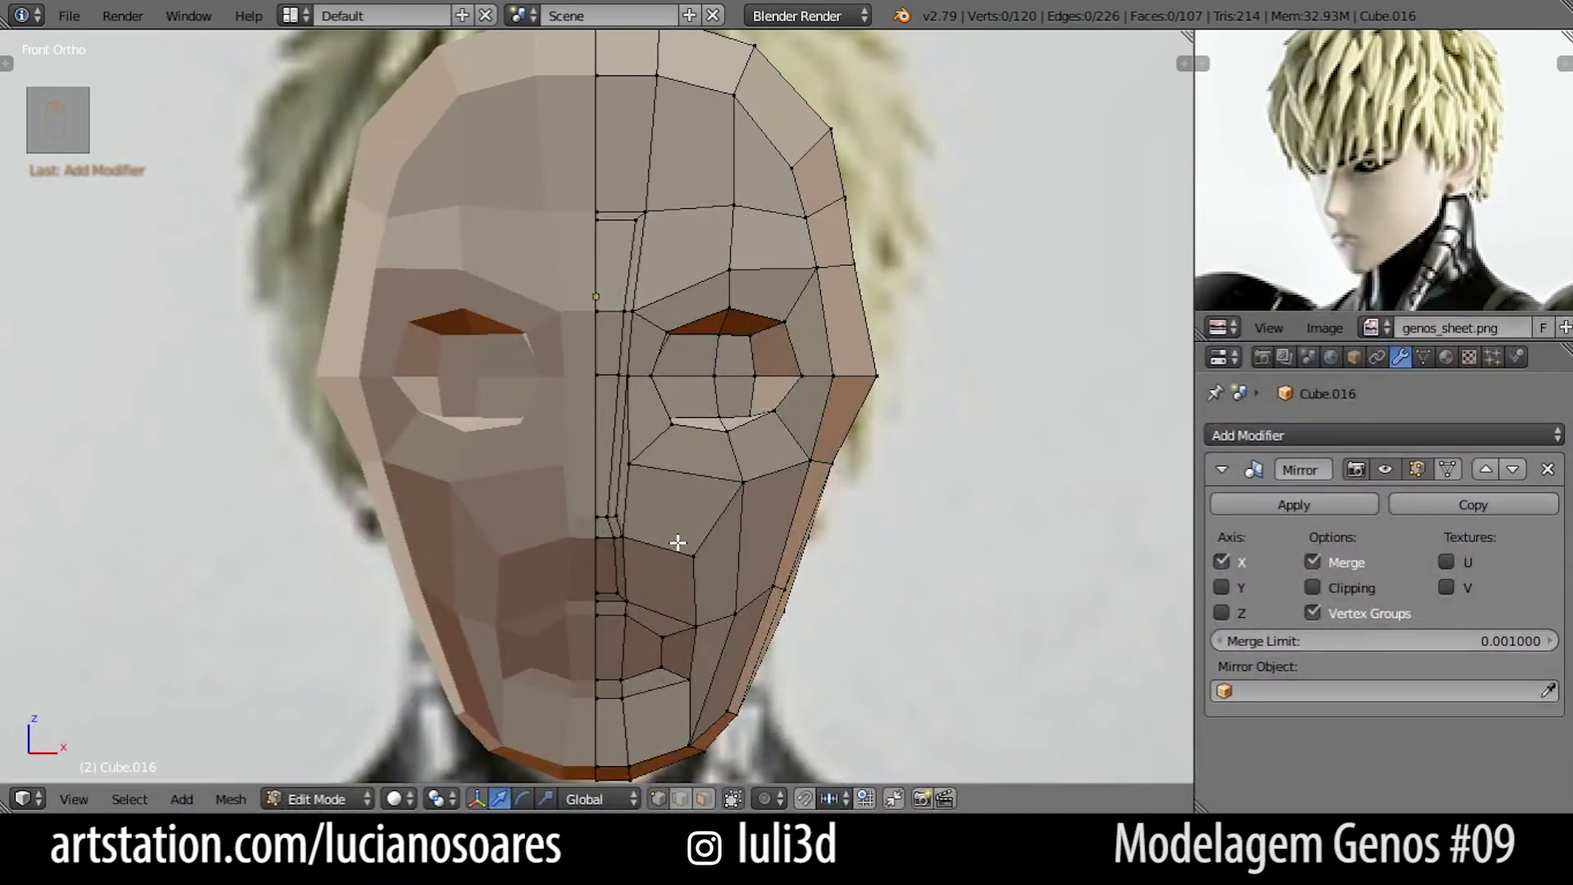
key("alt+Tab")
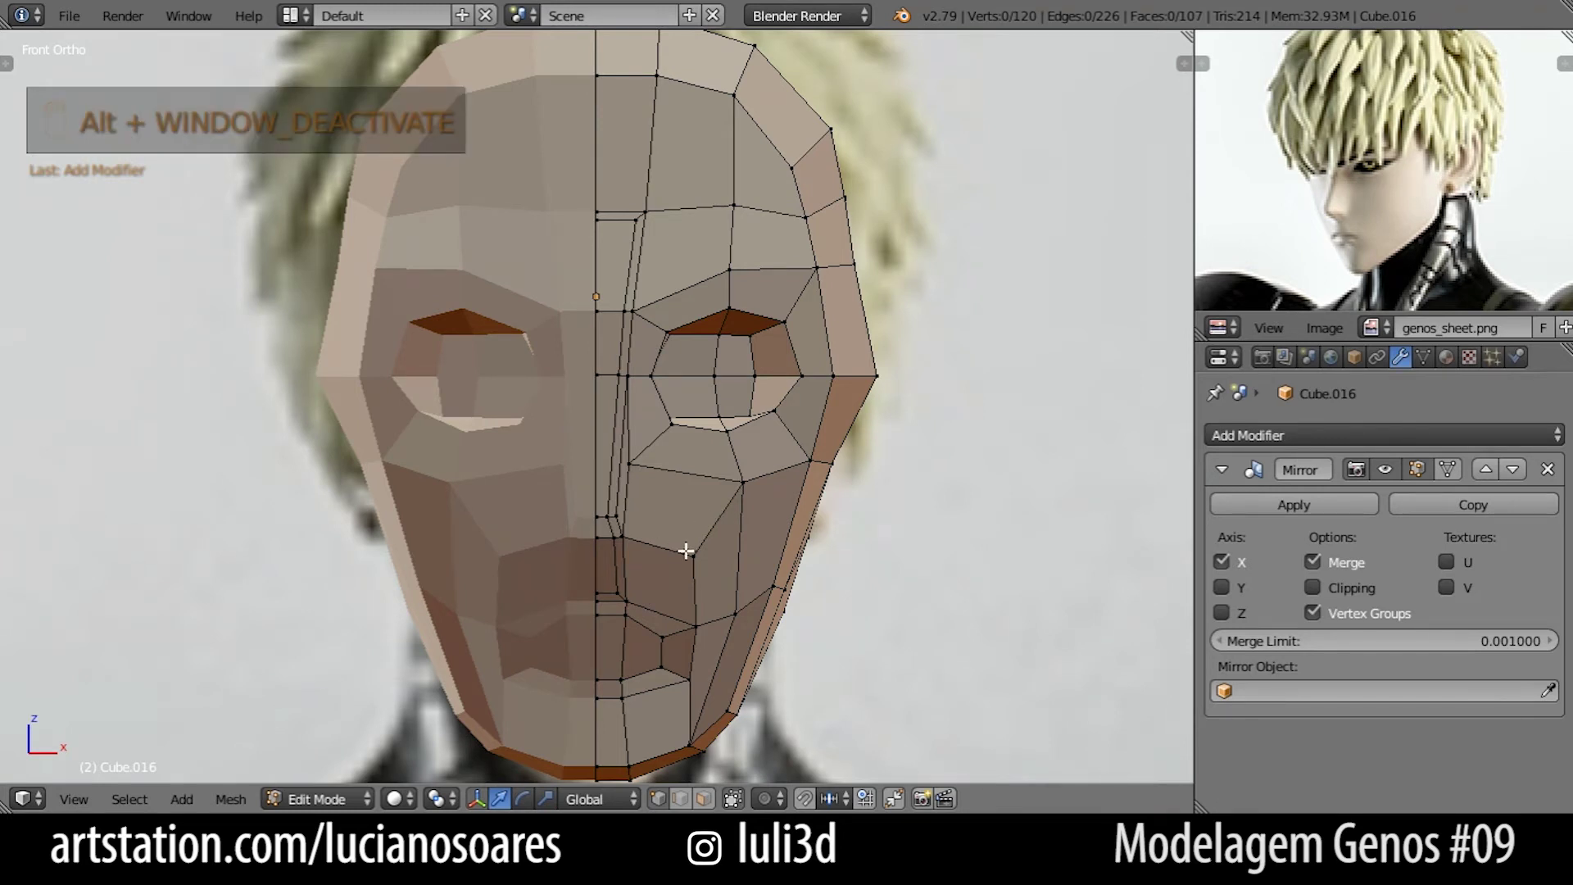
key("alt+Tab")
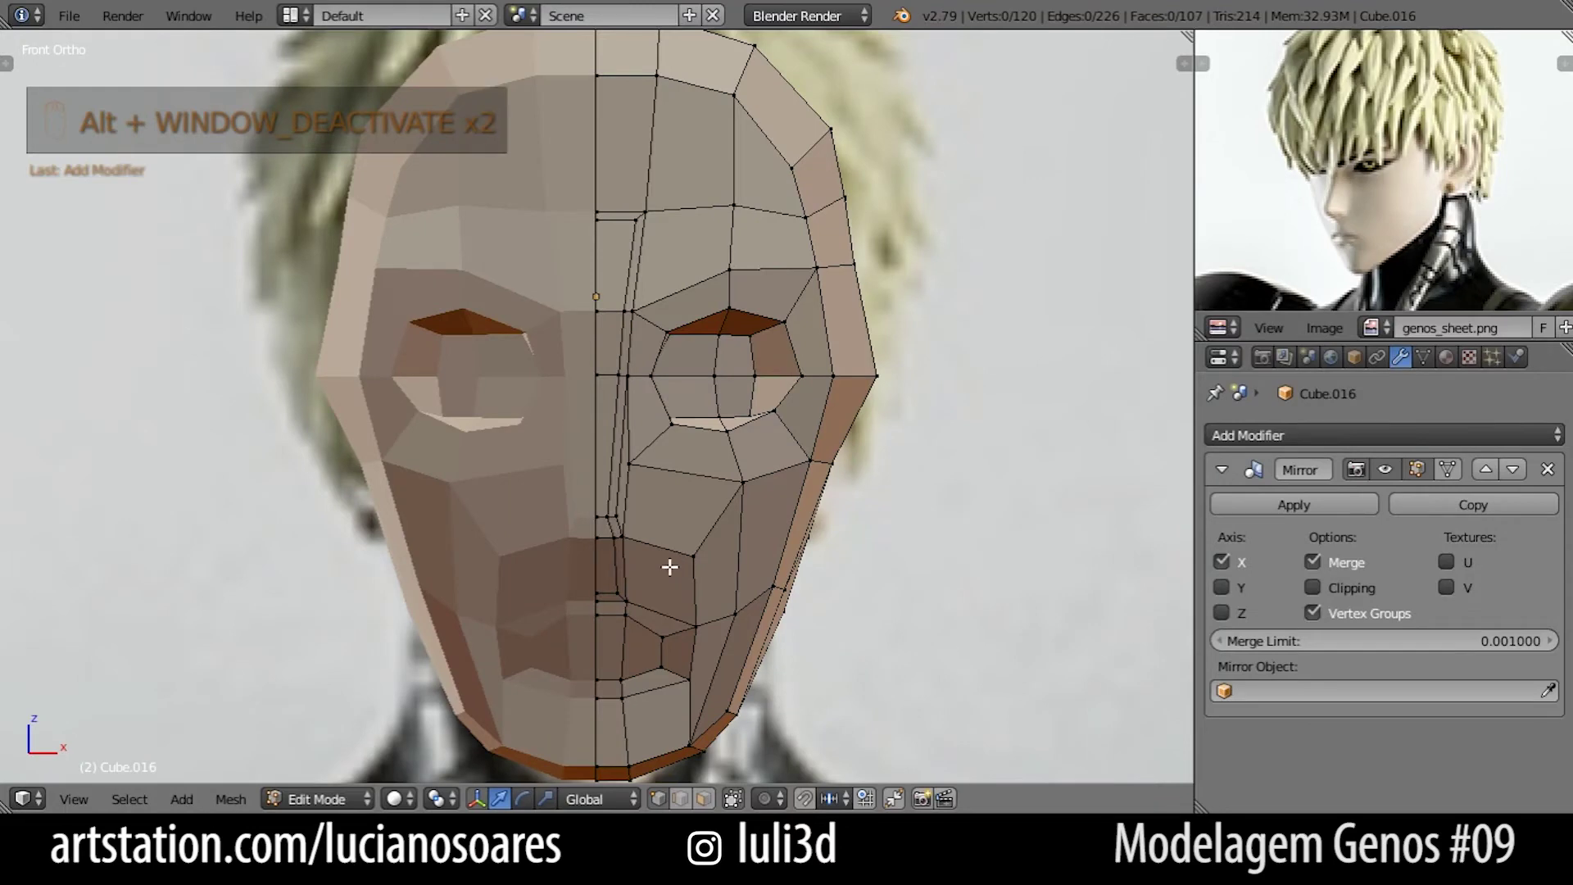
Raise the lower edge of the nose underside and pull its outer vertex up and toward the centre line.
scroll(661, 327, "up", 6)
right_click(585, 448)
right_click(625, 438, "shift")
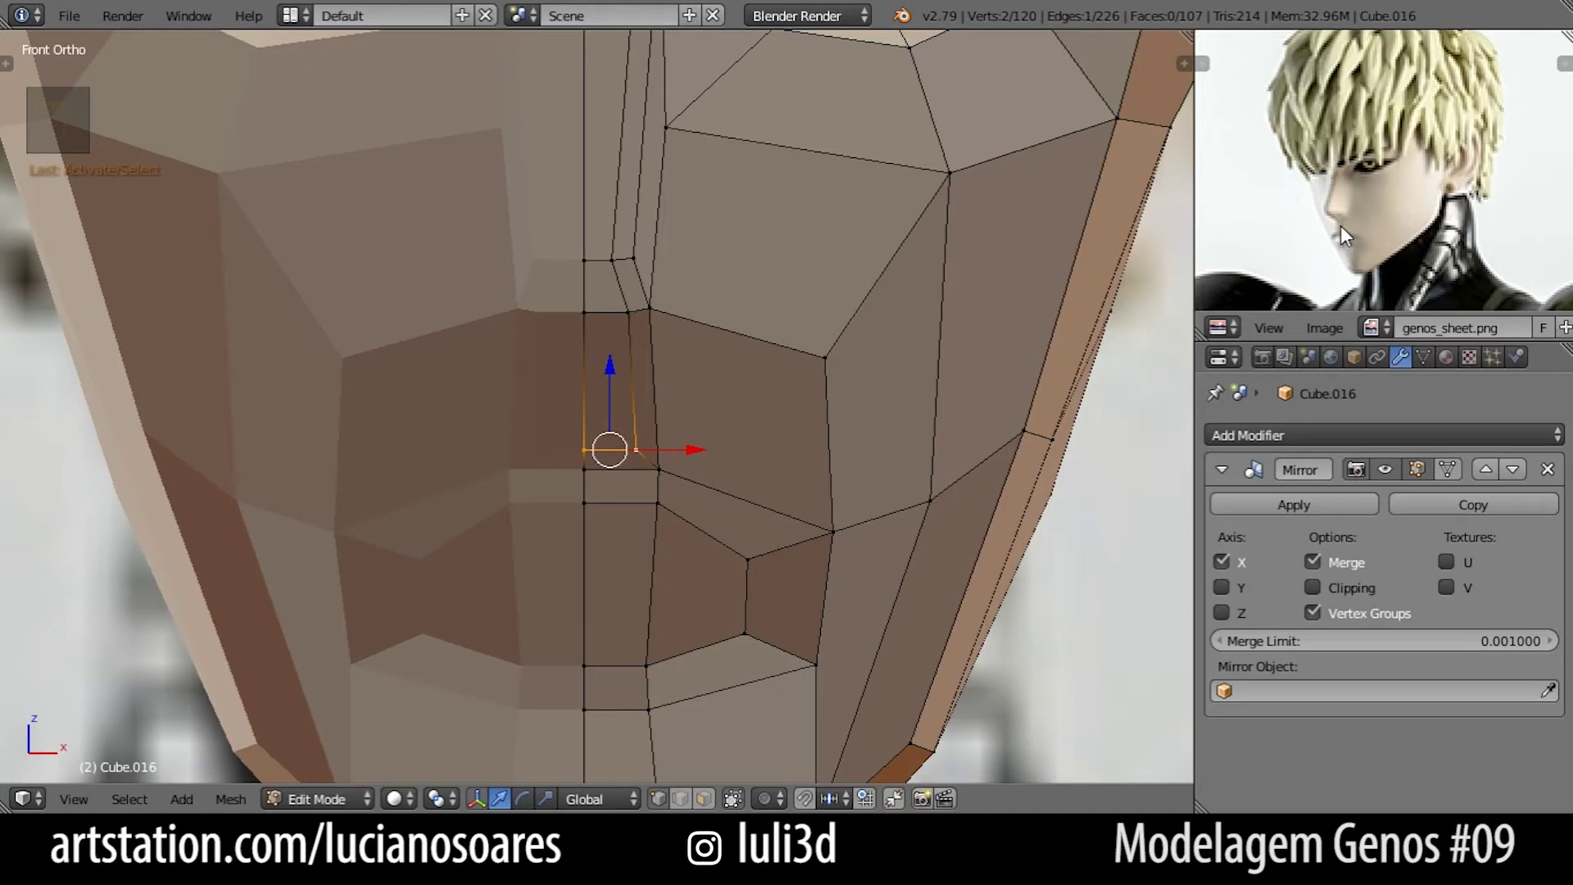
key("g")
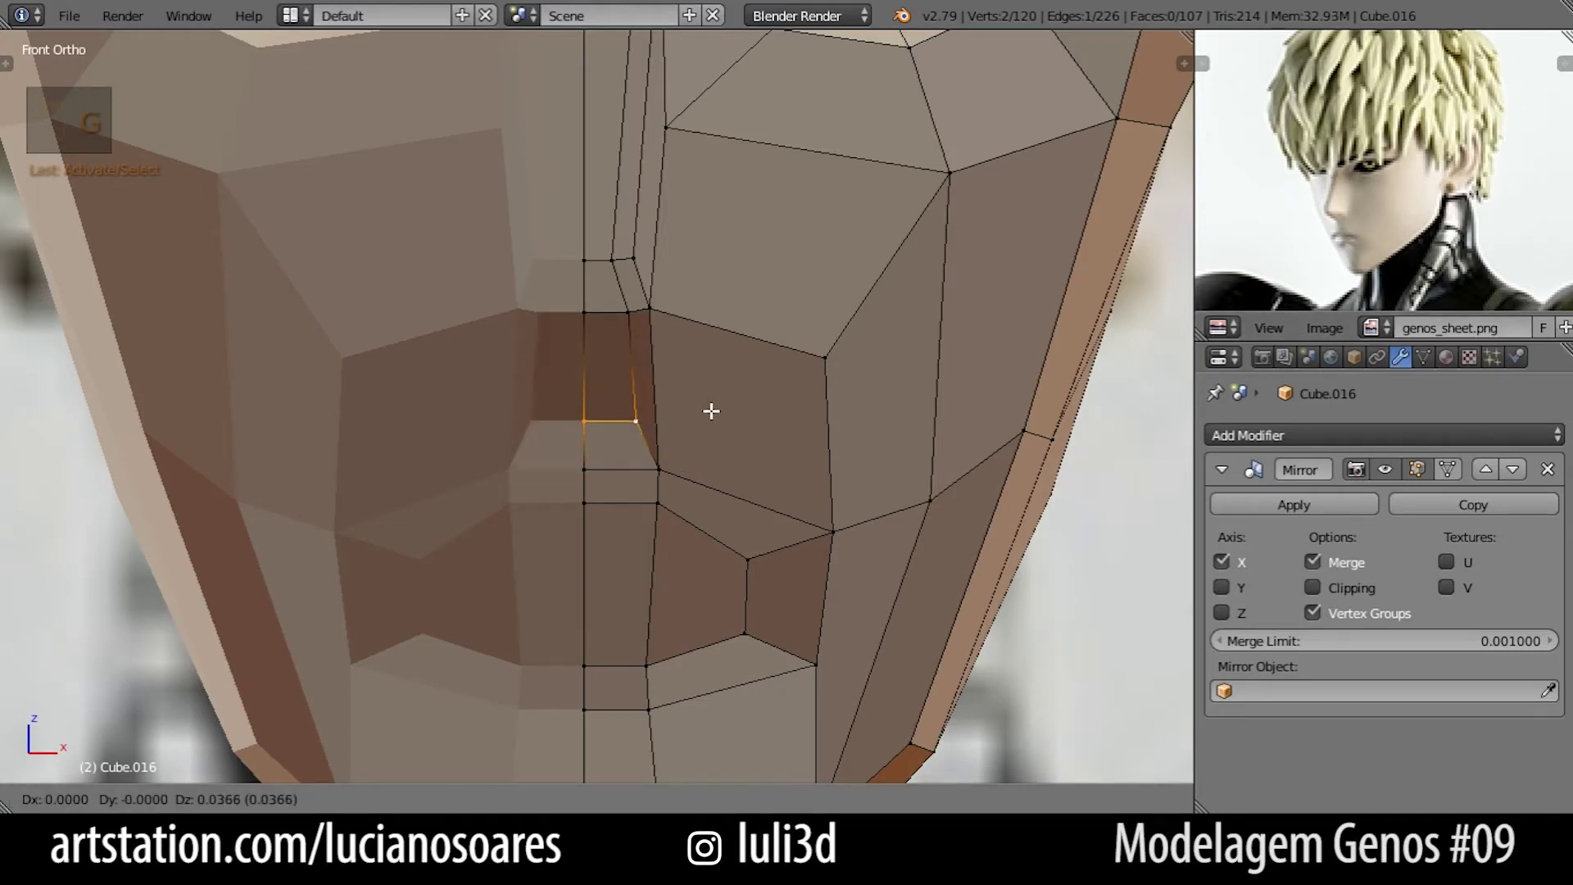
left_click(711, 390)
right_click(636, 400)
key("g")
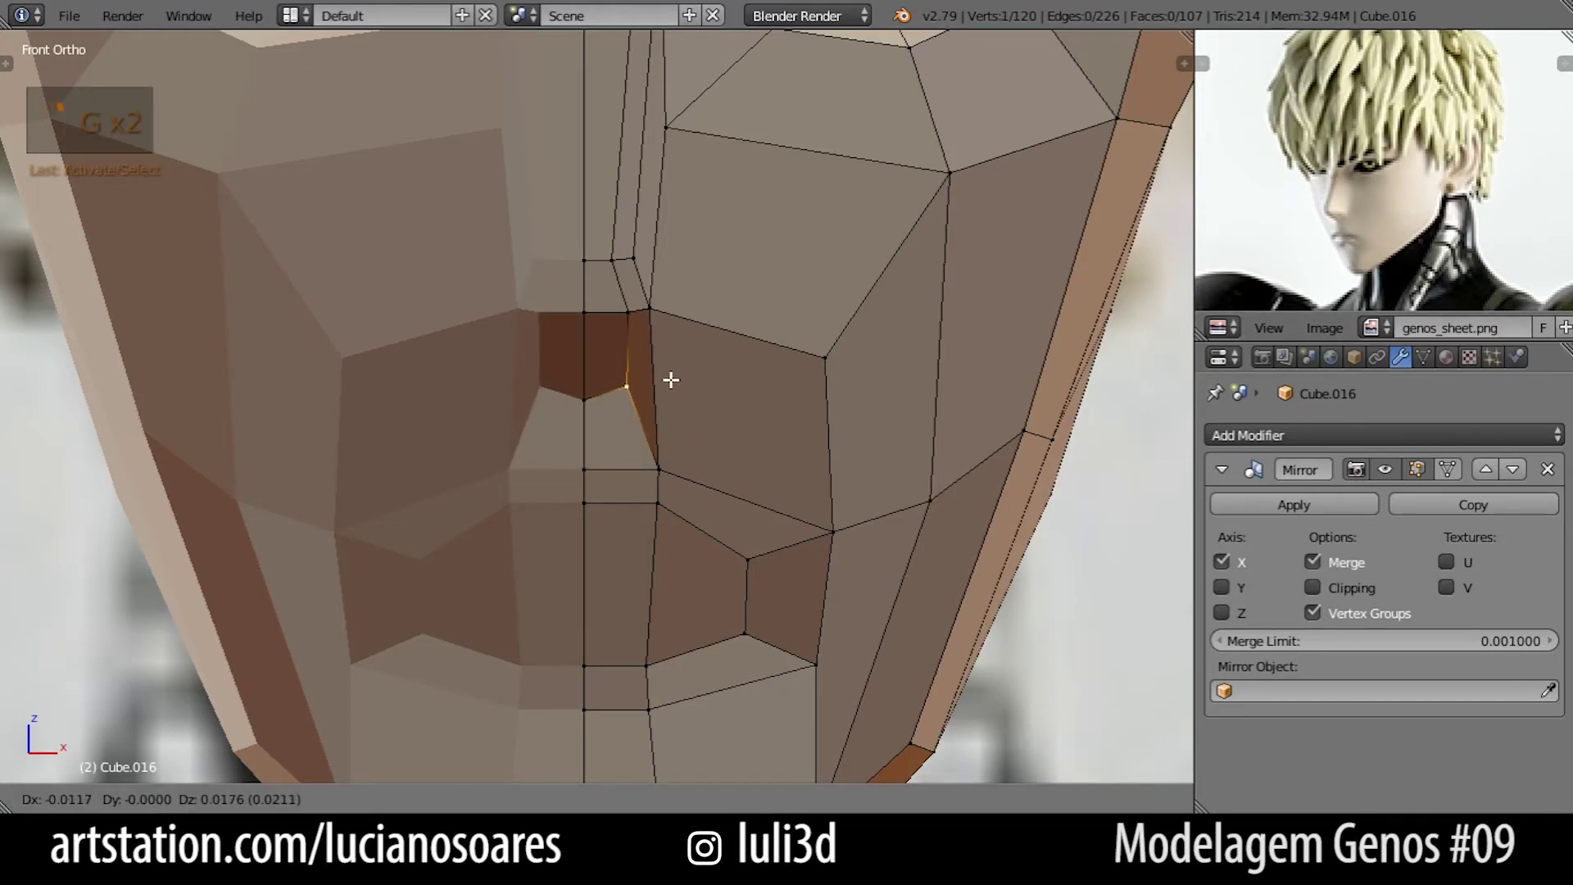
left_click(670, 385)
Raise the two upper-lip vertices beneath the nose and shift the nose underside's outer vertex inward.
right_click(655, 465)
key("g")
left_click(652, 428)
right_click(598, 460)
key("g")
left_click(590, 440)
right_click(631, 398)
key("g")
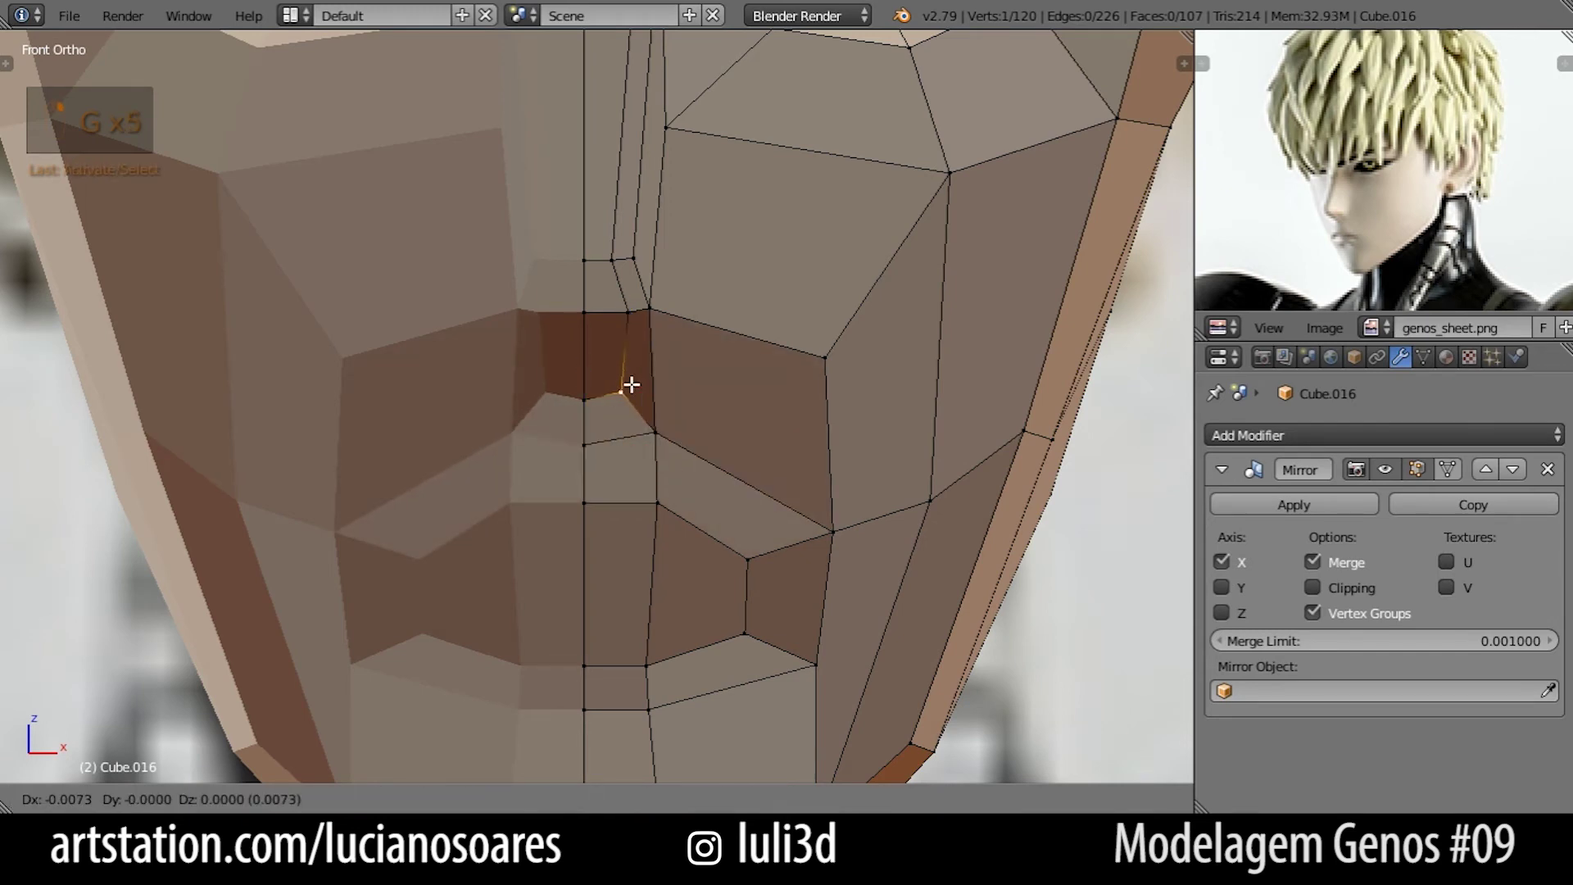
left_click(635, 384)
Widen the nose by moving the nostril wing corner and the vertex beside the nose tip outward.
right_click(670, 316)
scroll(670, 316, "down", 2)
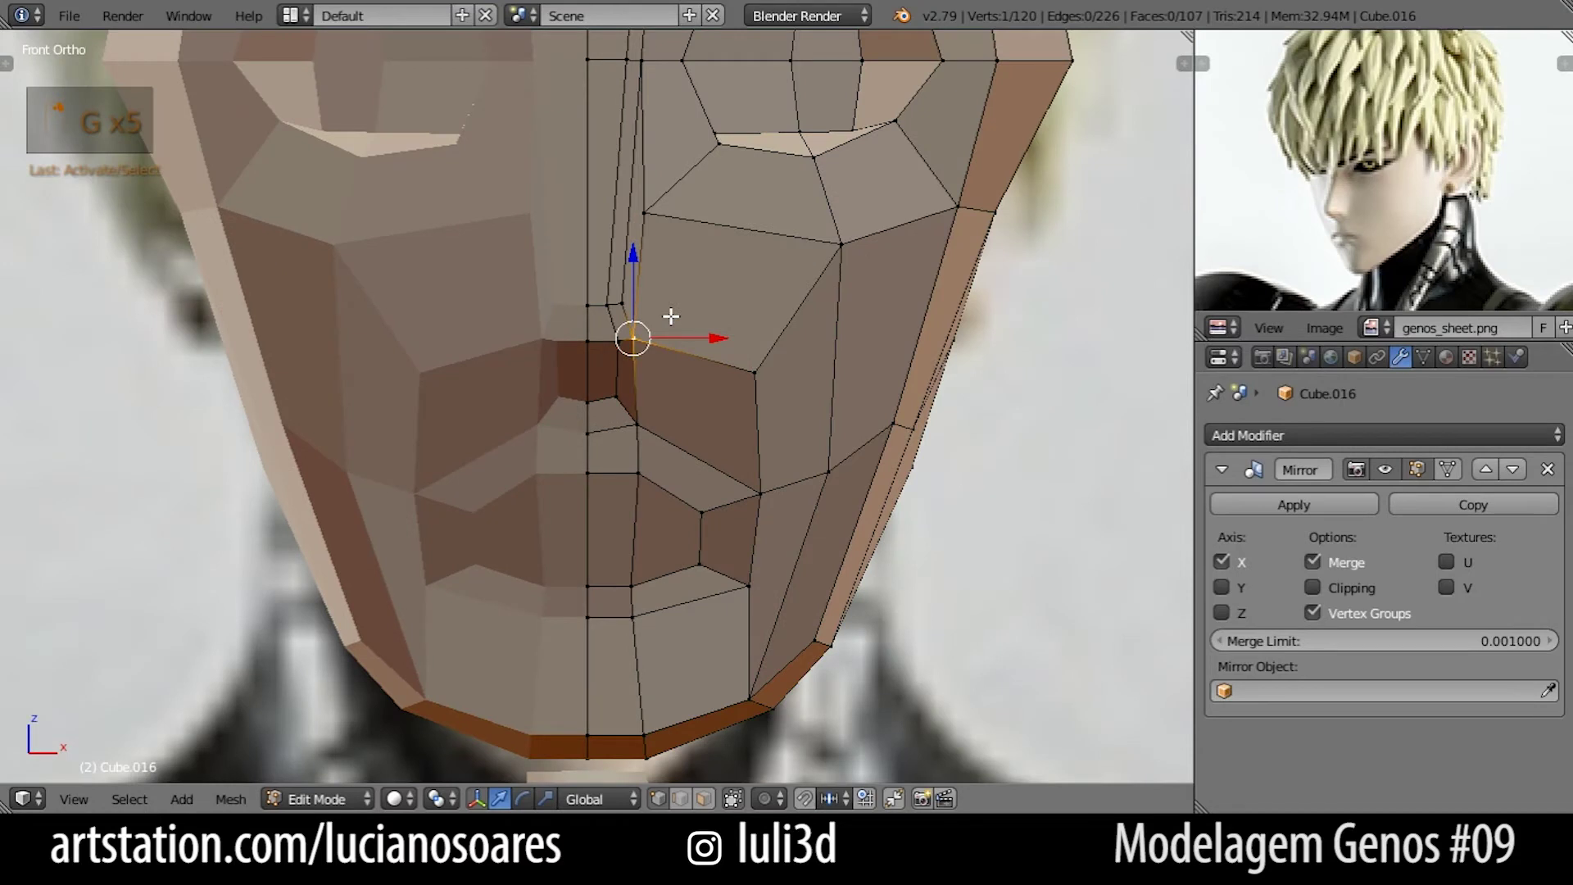
key("alt+Tab")
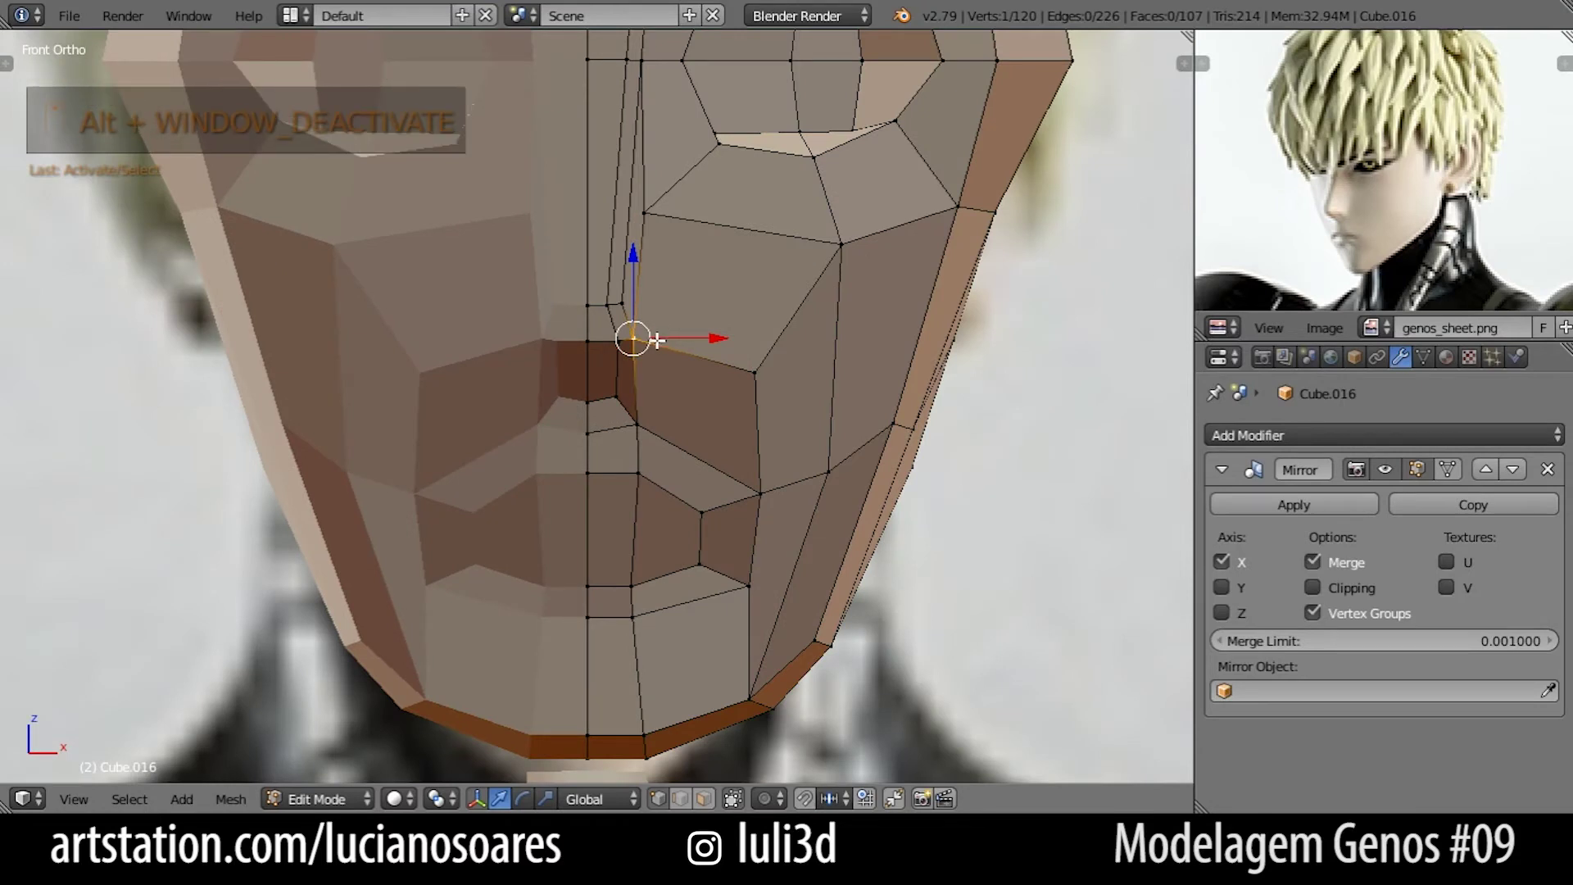
key("g")
left_click(693, 358)
right_click(627, 302)
key("g")
left_click(643, 294)
Move the cheek vertex beside the nose out and up beneath the inner eye corner, and shift the nose tip's side vertex outward.
right_click(661, 212)
key("g")
left_click(707, 223)
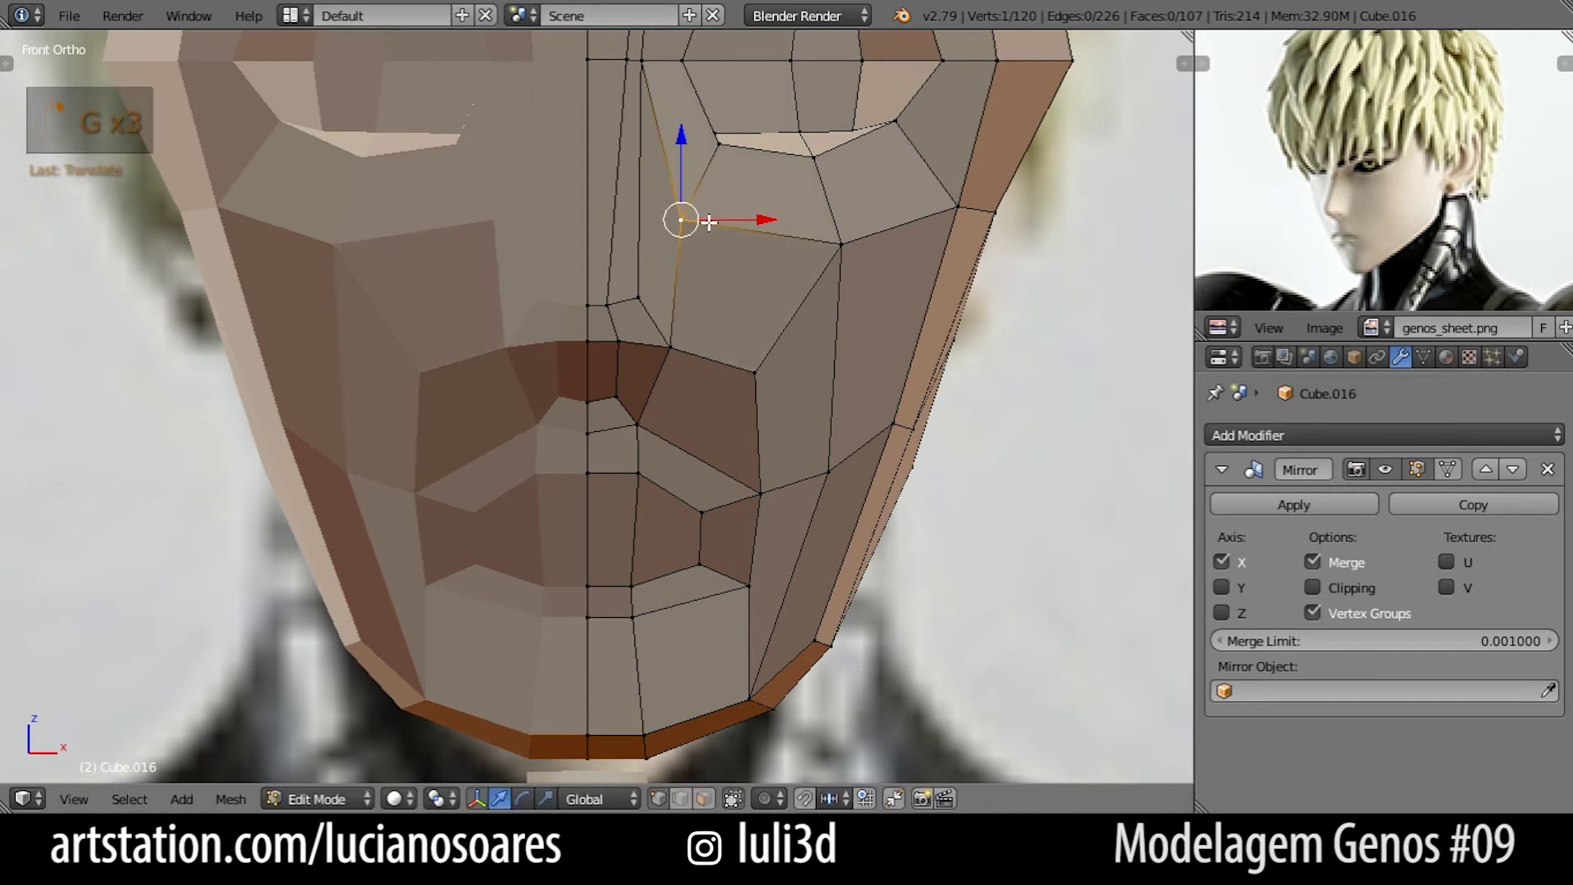
key("alt+Tab")
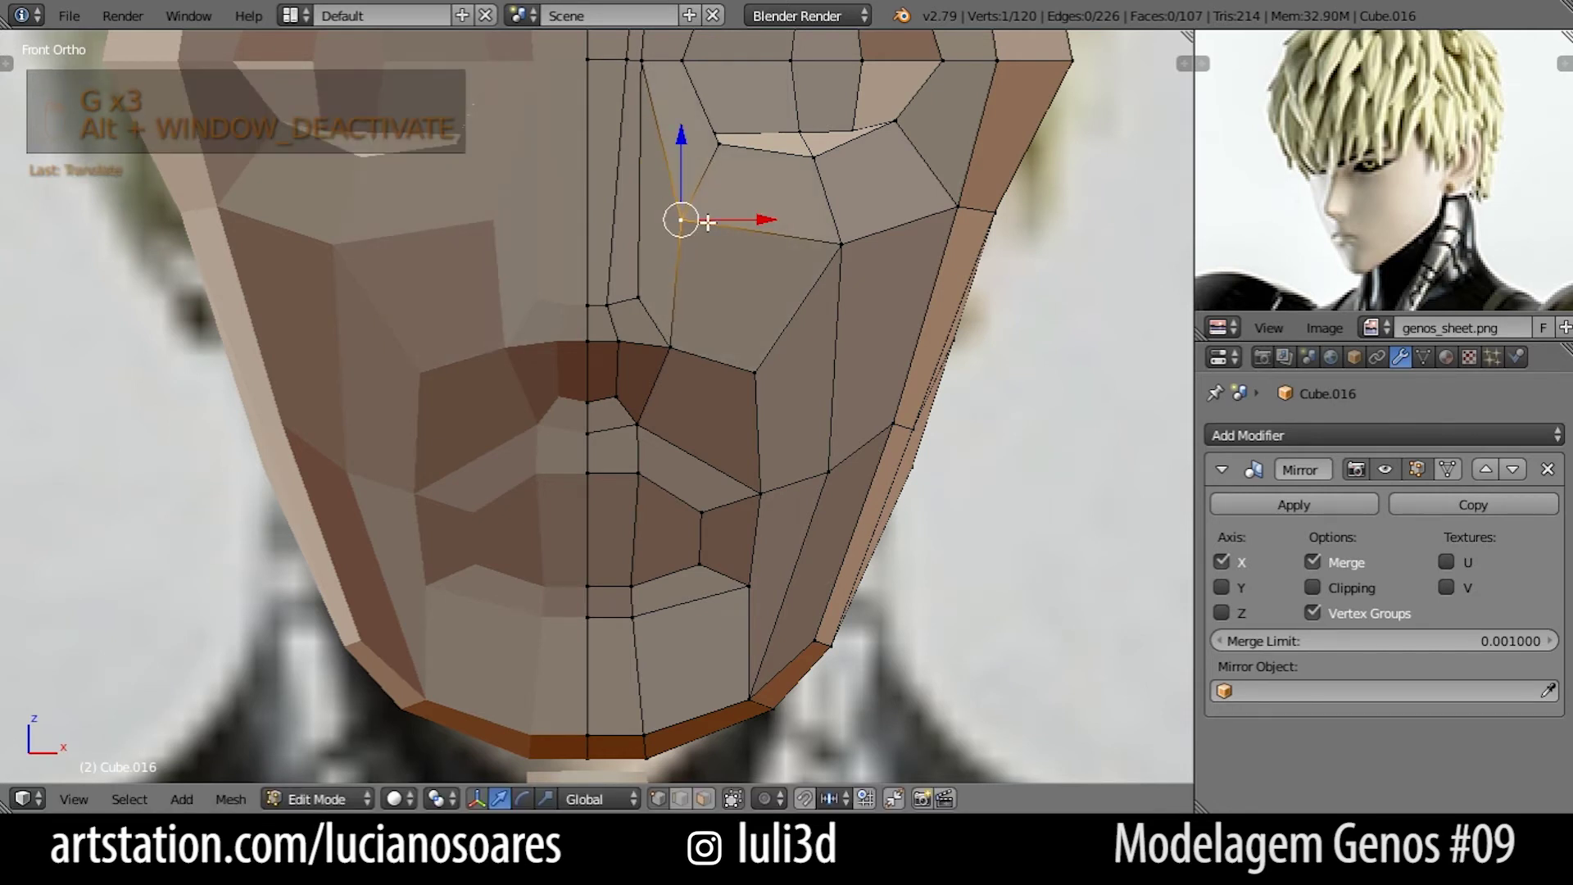
key("g")
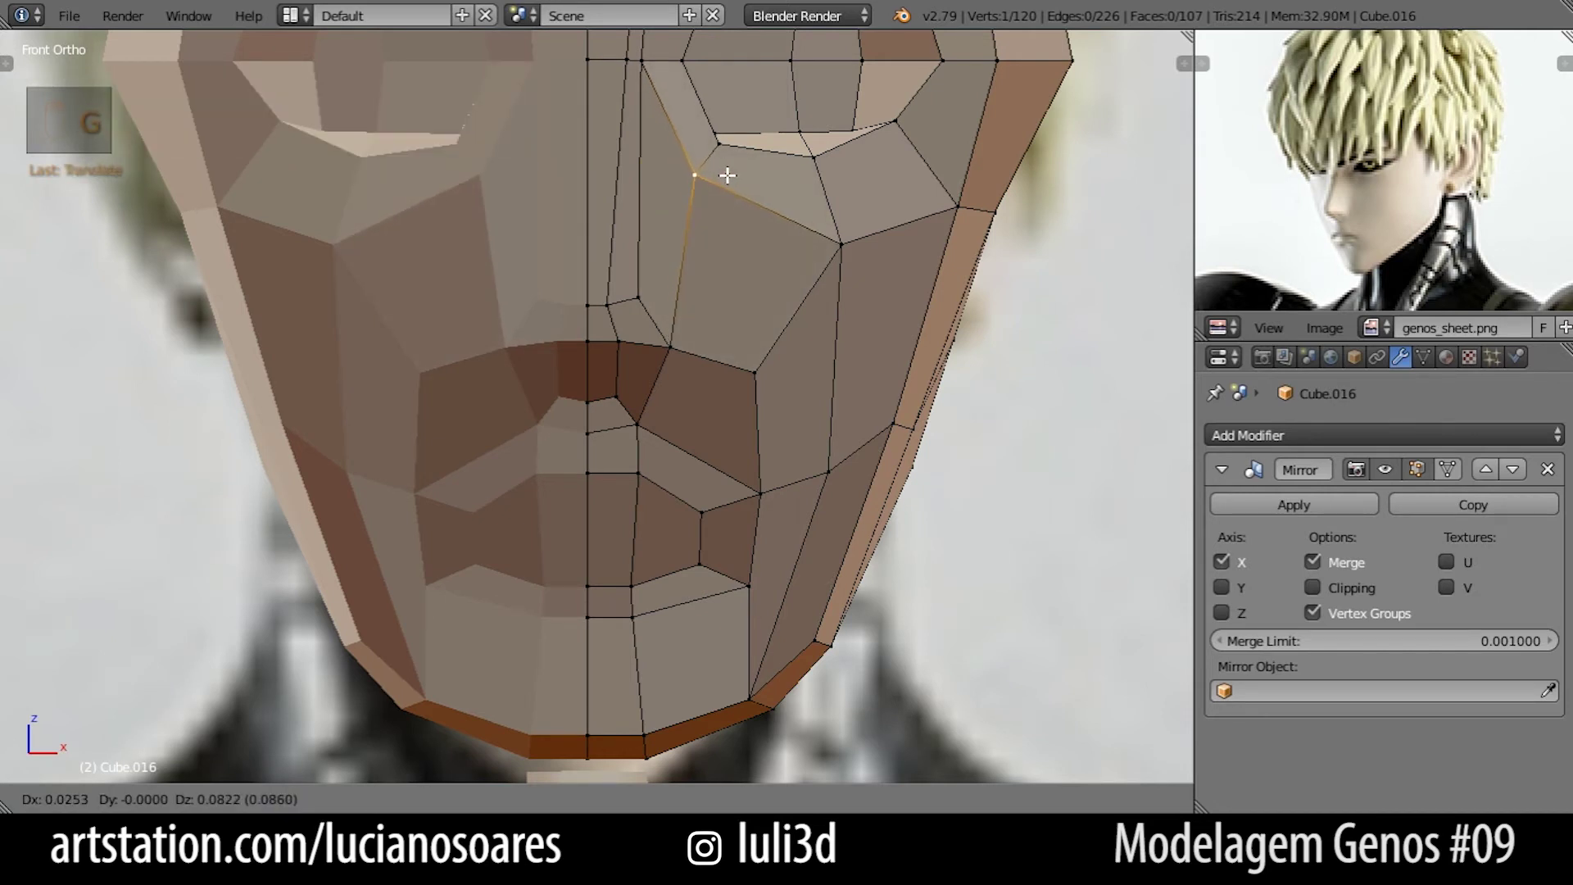
left_click(721, 179)
key("g")
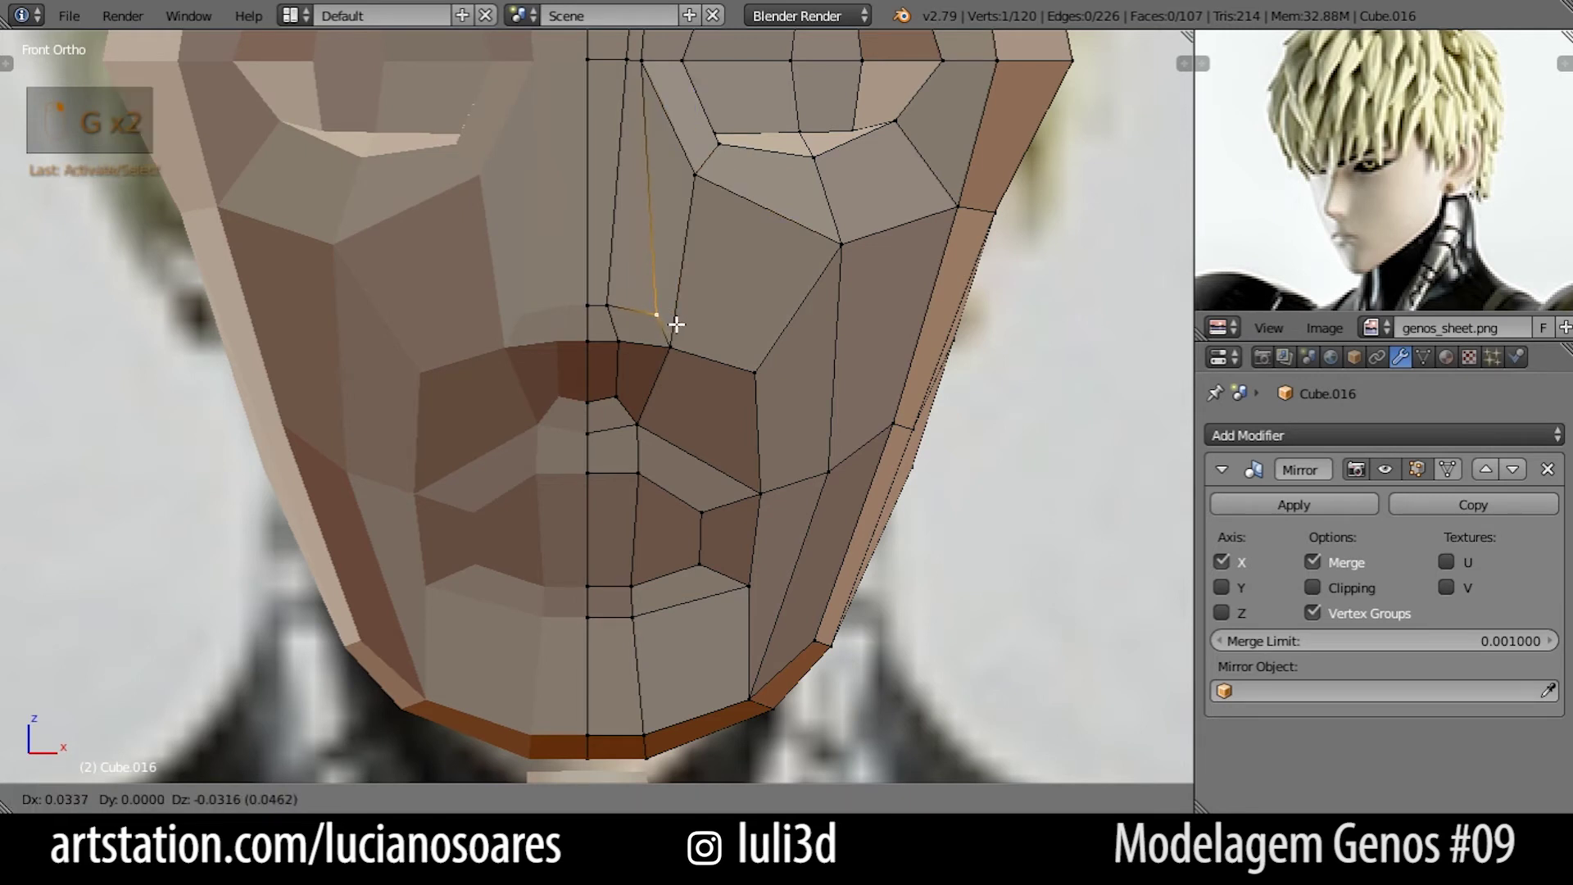
left_click(626, 314)
key("alt+Tab")
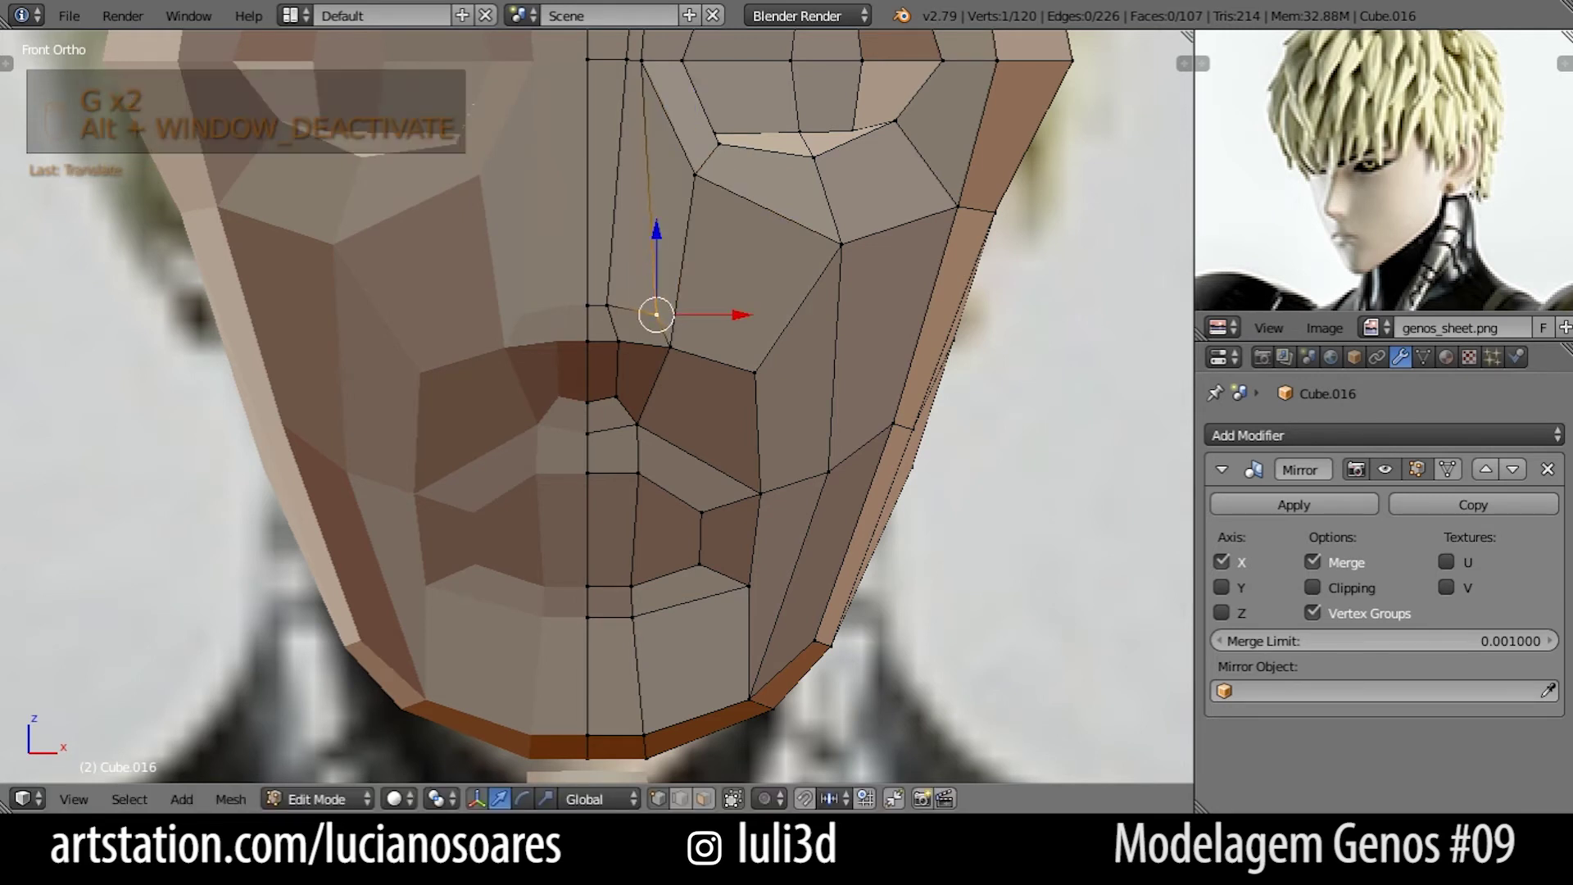
Lower the centre vertex and its neighbour on the base of the nose toward the upper lip.
right_click(631, 345)
key("g")
left_click(633, 361)
right_click(602, 344)
key("g")
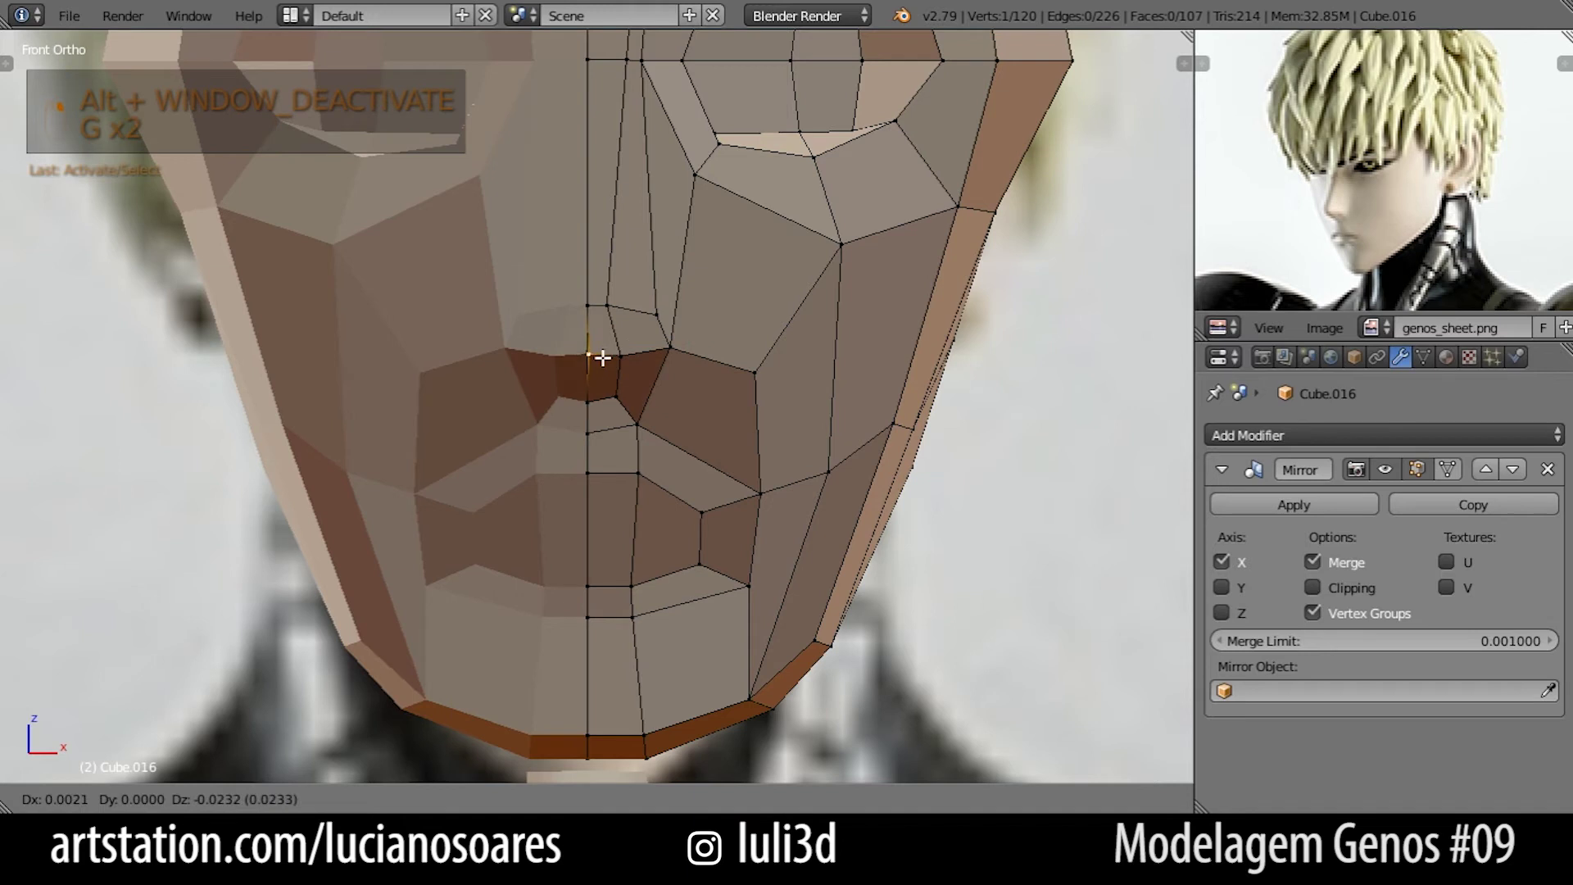
left_click(602, 361)
key("g")
left_click(601, 375)
right_click(628, 359)
key("g")
key("g")
left_click(625, 361)
Enable Clipping on the Mirror modifier and move the nose base's centre vertex onto the centre line.
right_click(600, 368)
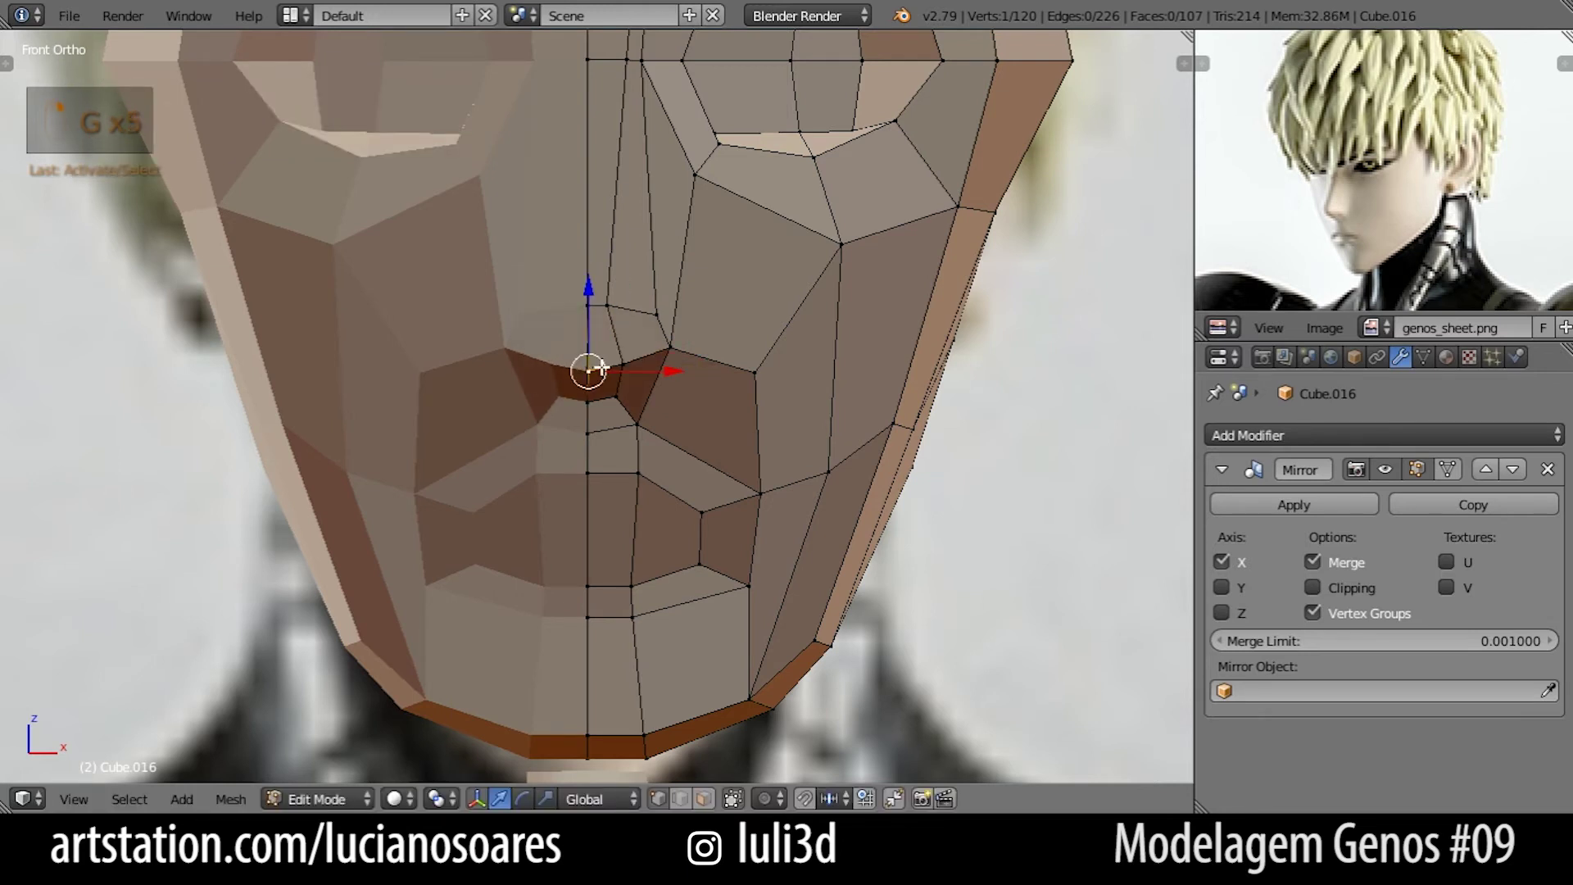
key("g")
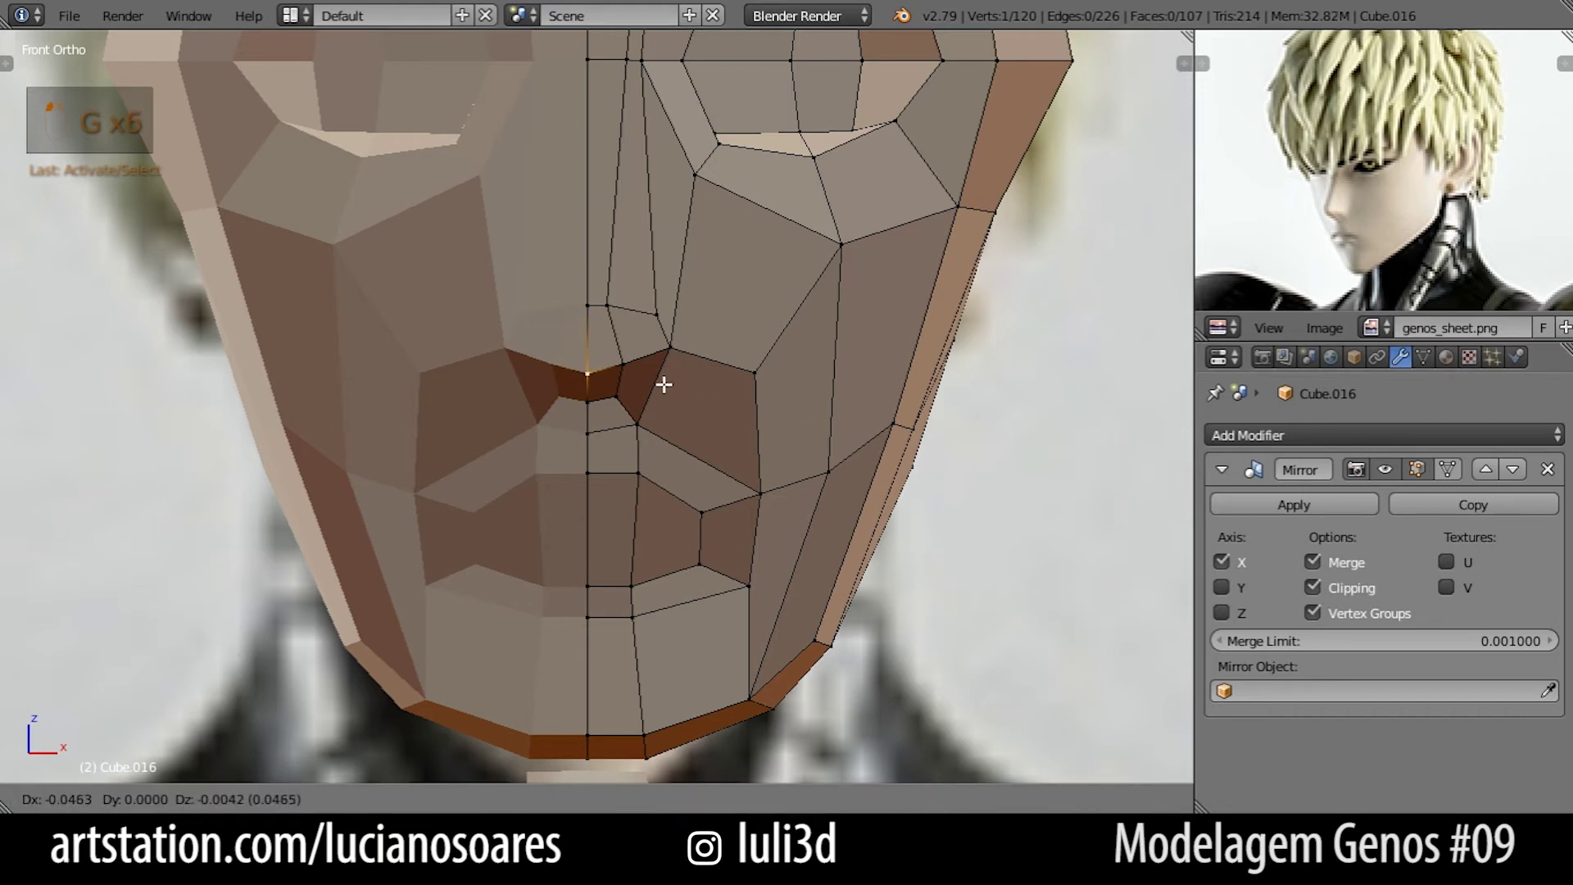
left_click(661, 373)
Lower the nostril wing corner slightly and move the inner nose tip vertex outward, close to the tip's side vertex.
right_click(668, 349)
key("g")
left_click(671, 364)
right_click(663, 315)
key("g")
left_click(661, 318)
right_click(610, 308)
key("g")
left_click(650, 326)
Lower the nose tip's centre vertex slightly and shift the inner vertex of the nose base outward below the tip vertex.
right_click(587, 301)
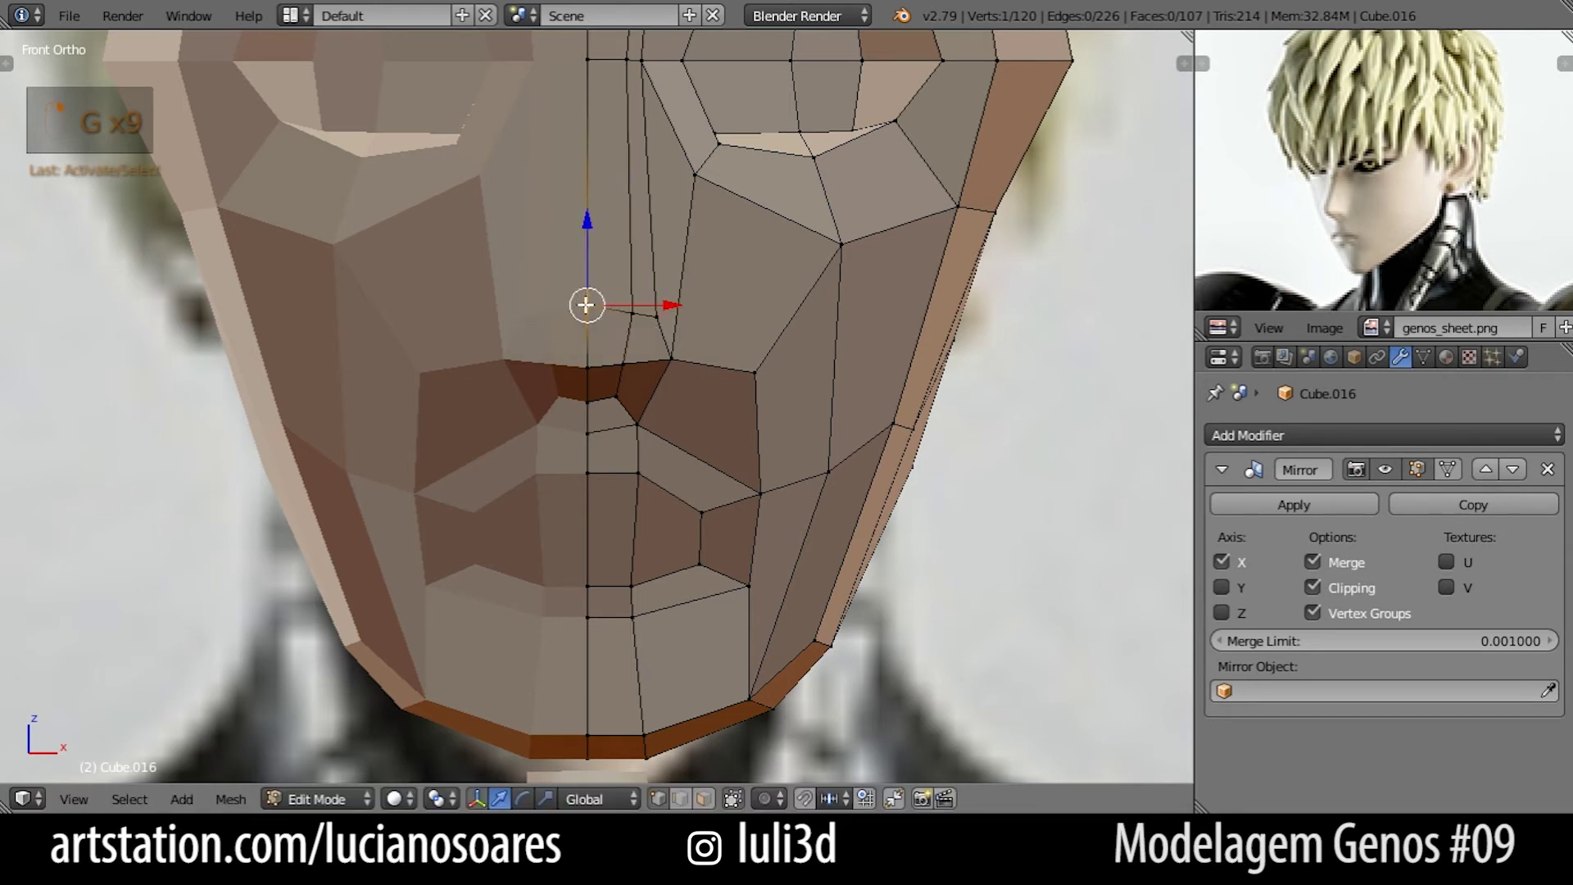
key("g")
left_click(590, 309)
right_click(637, 361)
key("g")
left_click(648, 364)
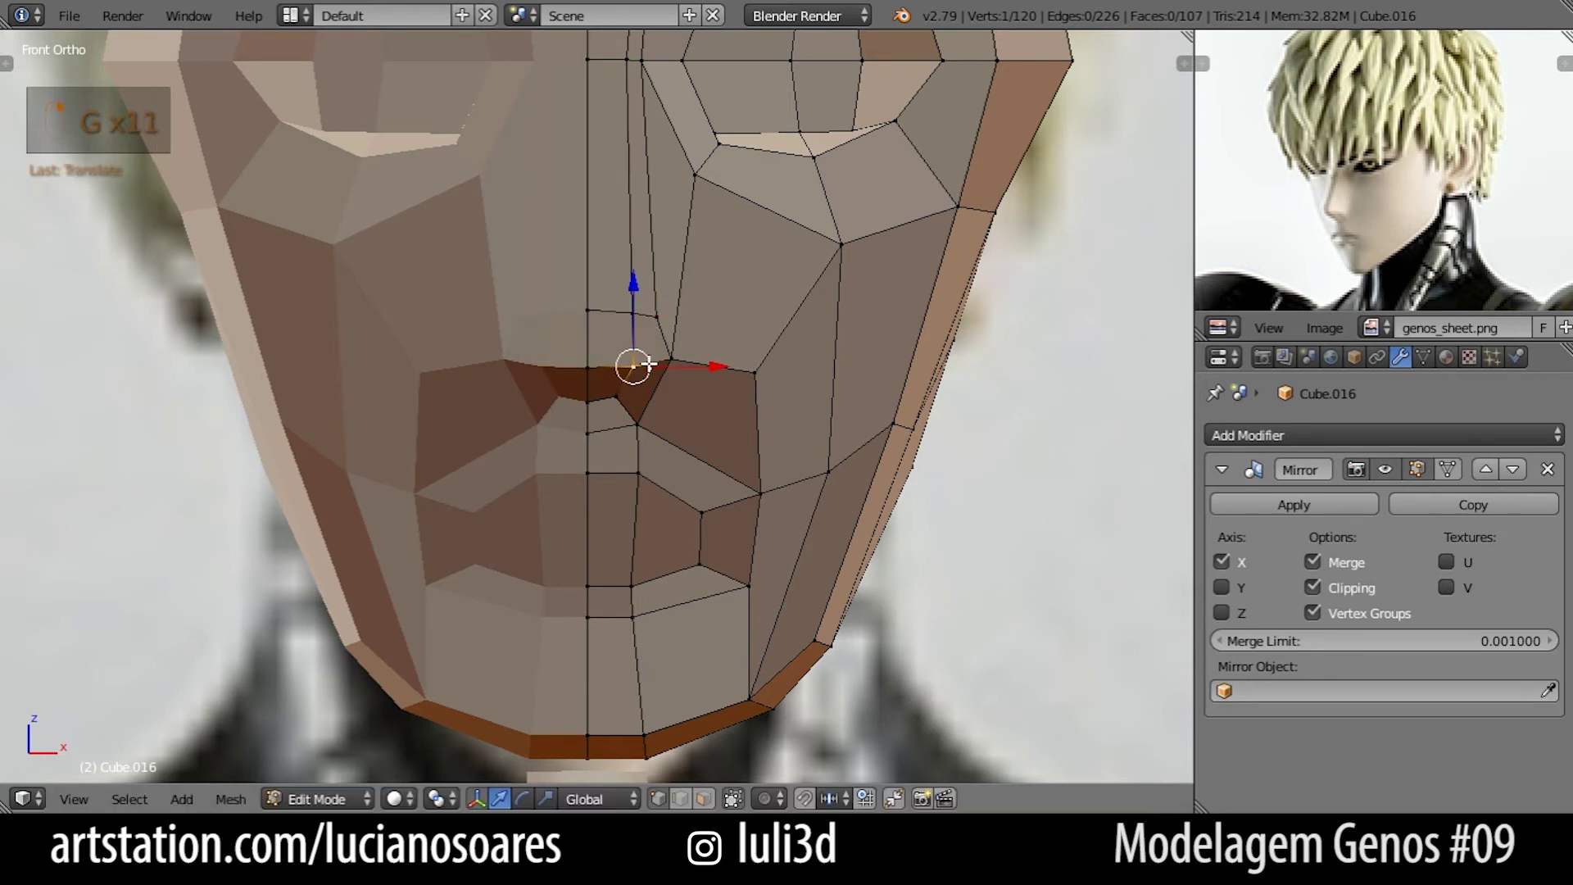
key("alt")
key("g")
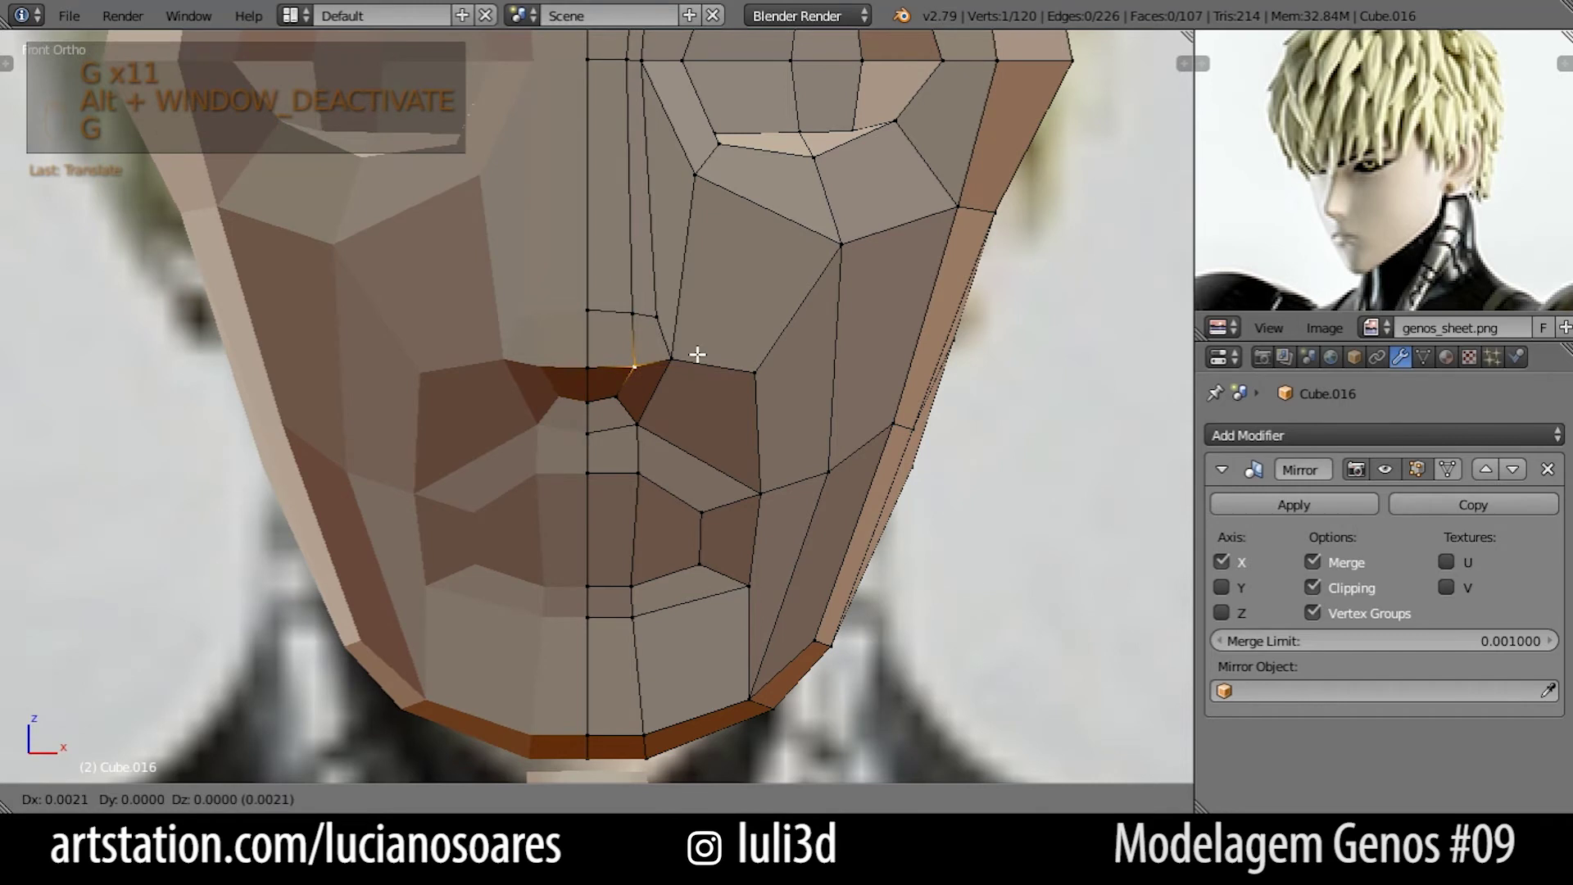
left_click(697, 358)
Lower the nostril wing corner slightly and pull the adjacent cheek vertex down and inward to round the area above the mouth.
right_click(681, 364)
key("g")
left_click(684, 376)
key("alt")
right_click(754, 371)
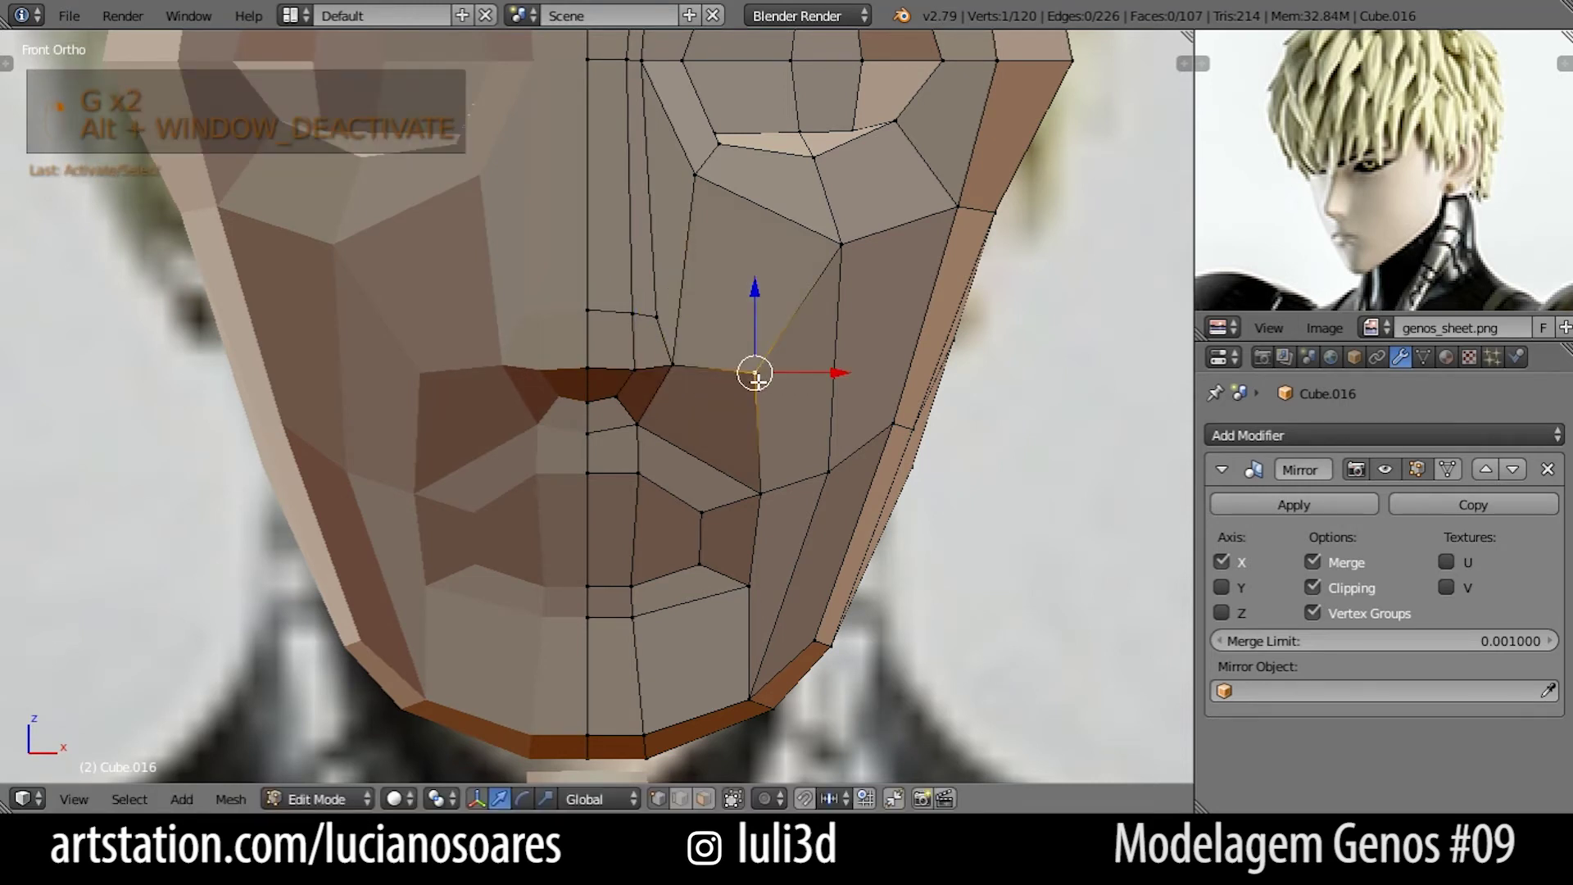
key("g")
left_click(735, 408)
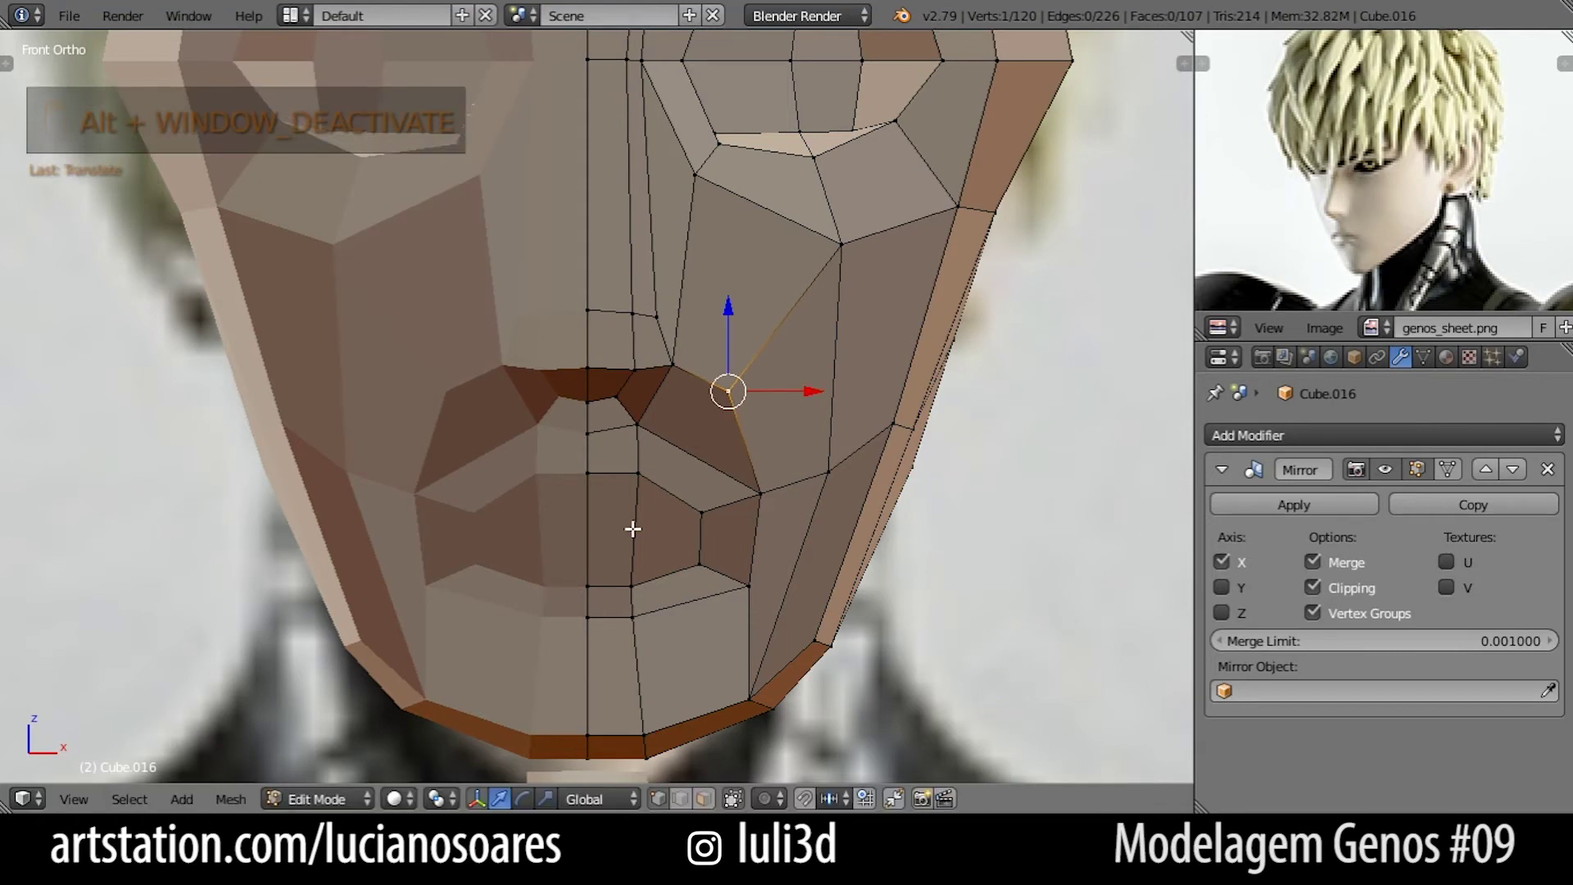
Move the three nose bridge vertices at eye level straight down along Z, below the inner eye corner.
scroll(647, 317, "up", 5, "shift")
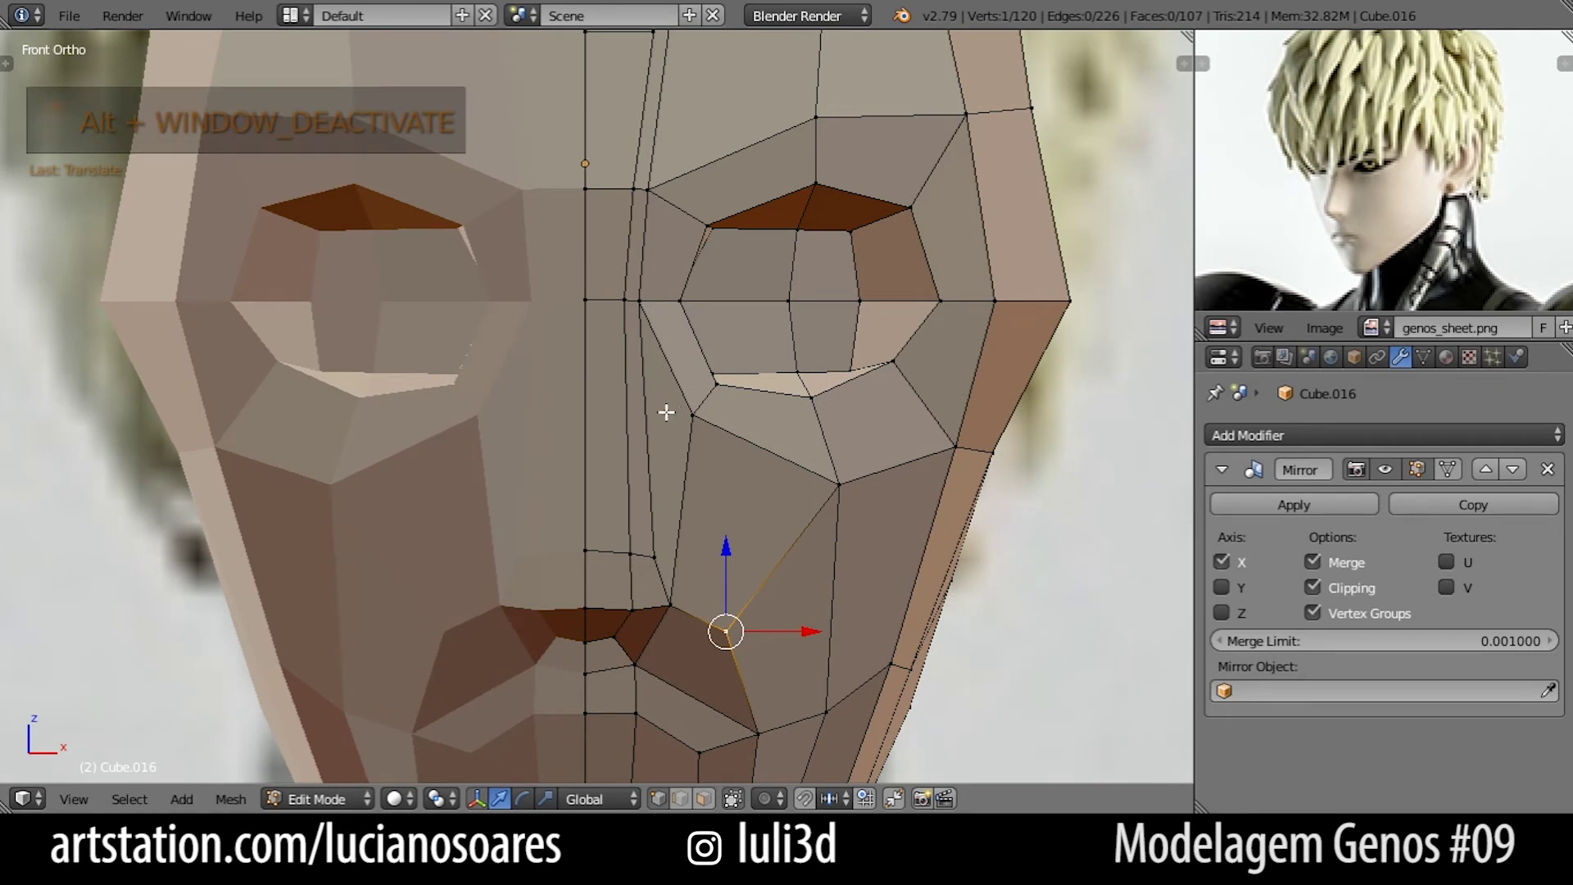
key("alt+Tab")
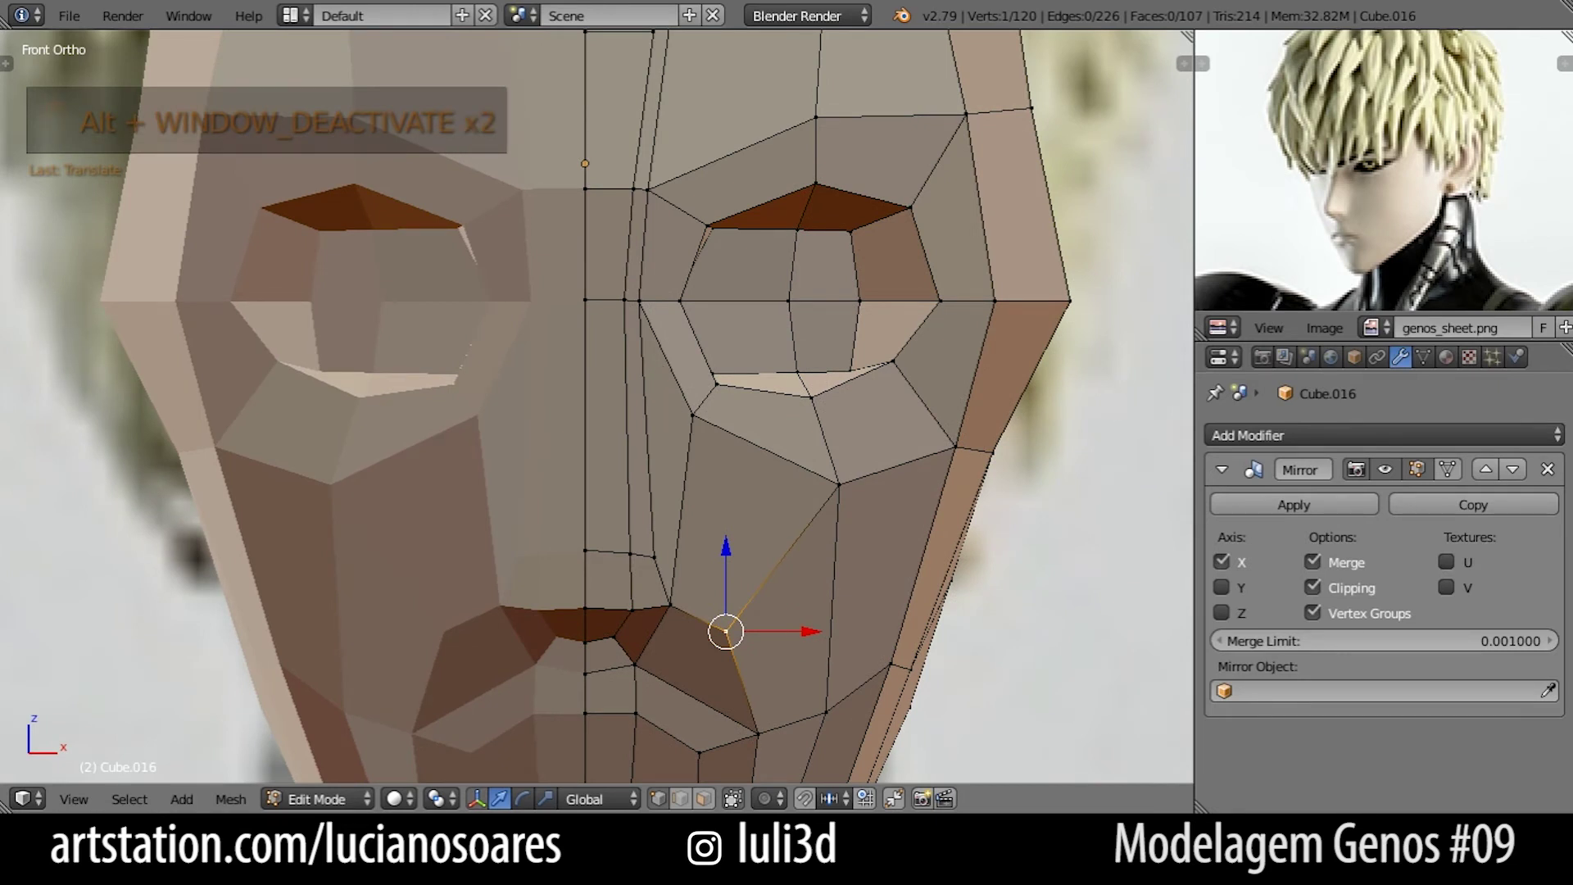
right_click(698, 412)
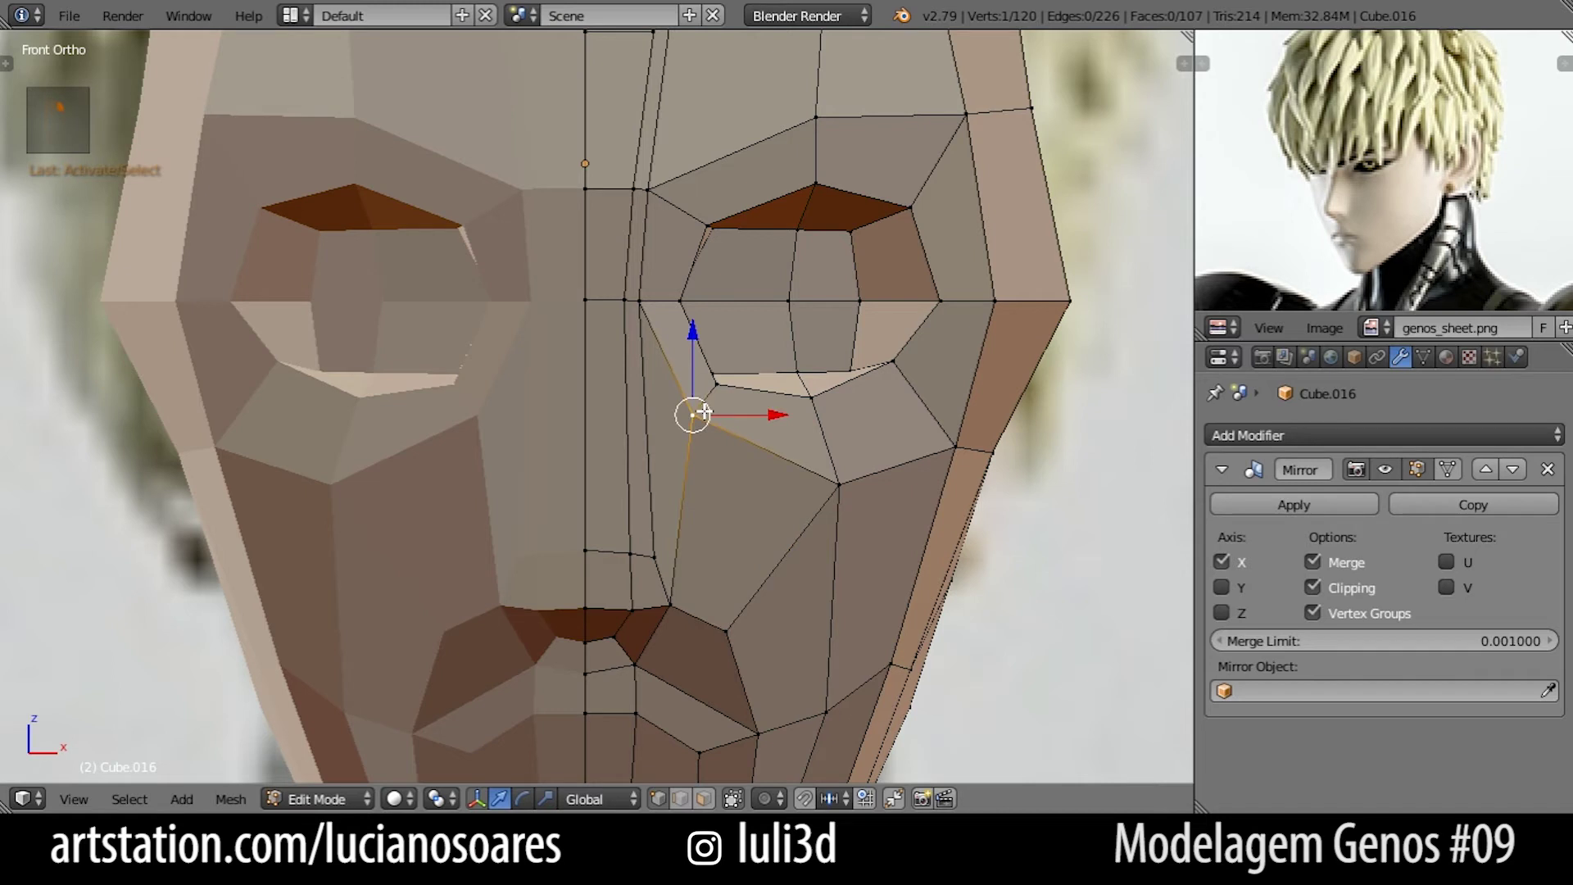
right_click(655, 303)
key("alt+Tab")
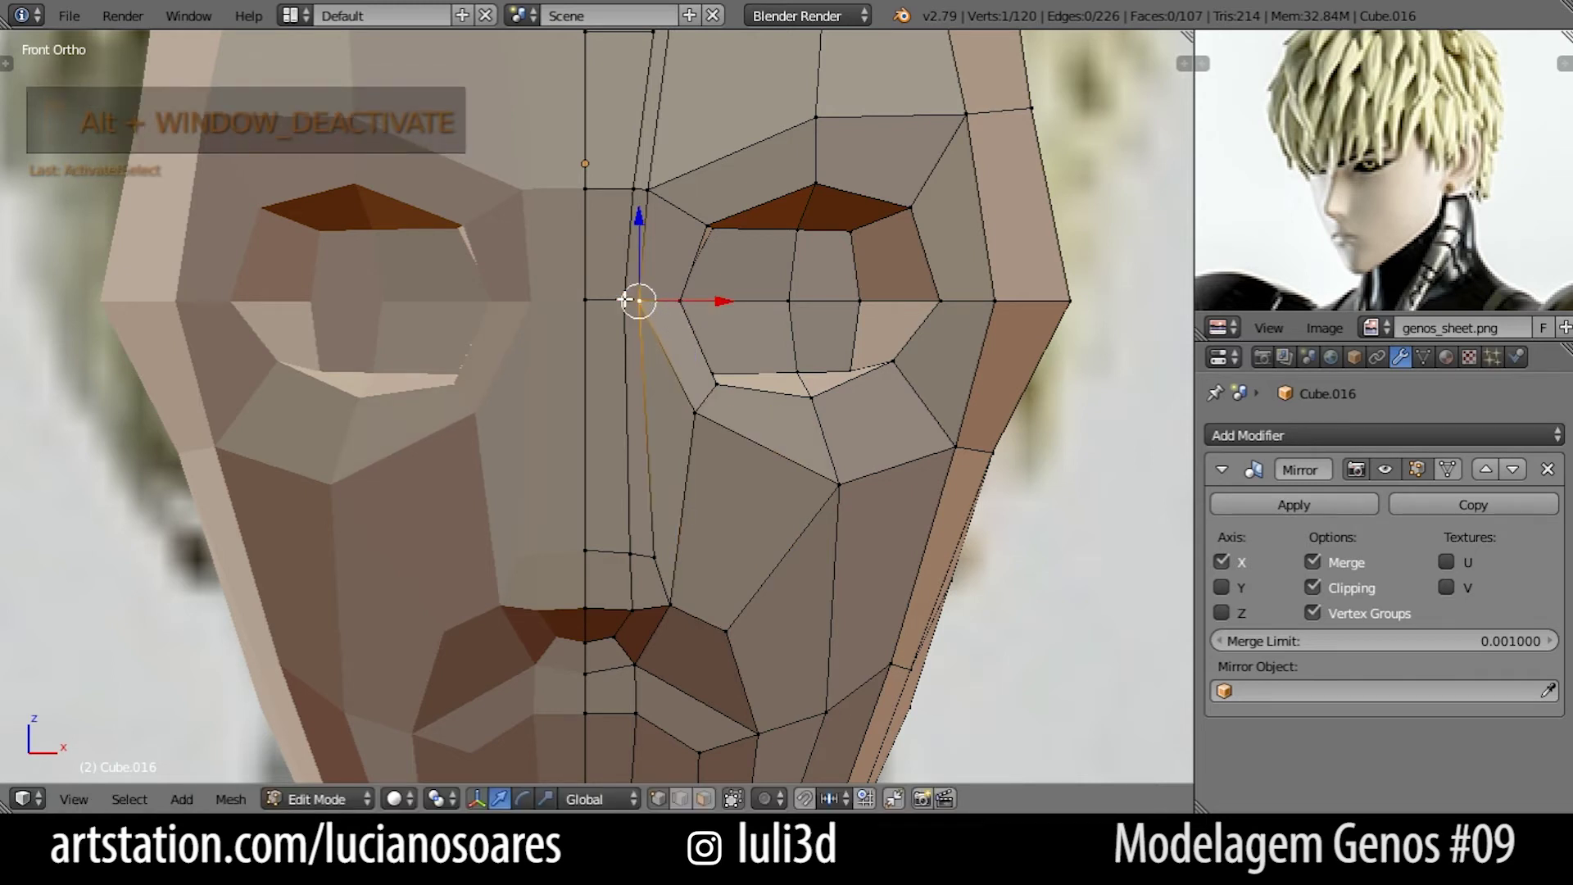
right_click(585, 300)
right_click(624, 300, "shift")
right_click(639, 301, "shift")
key("g")
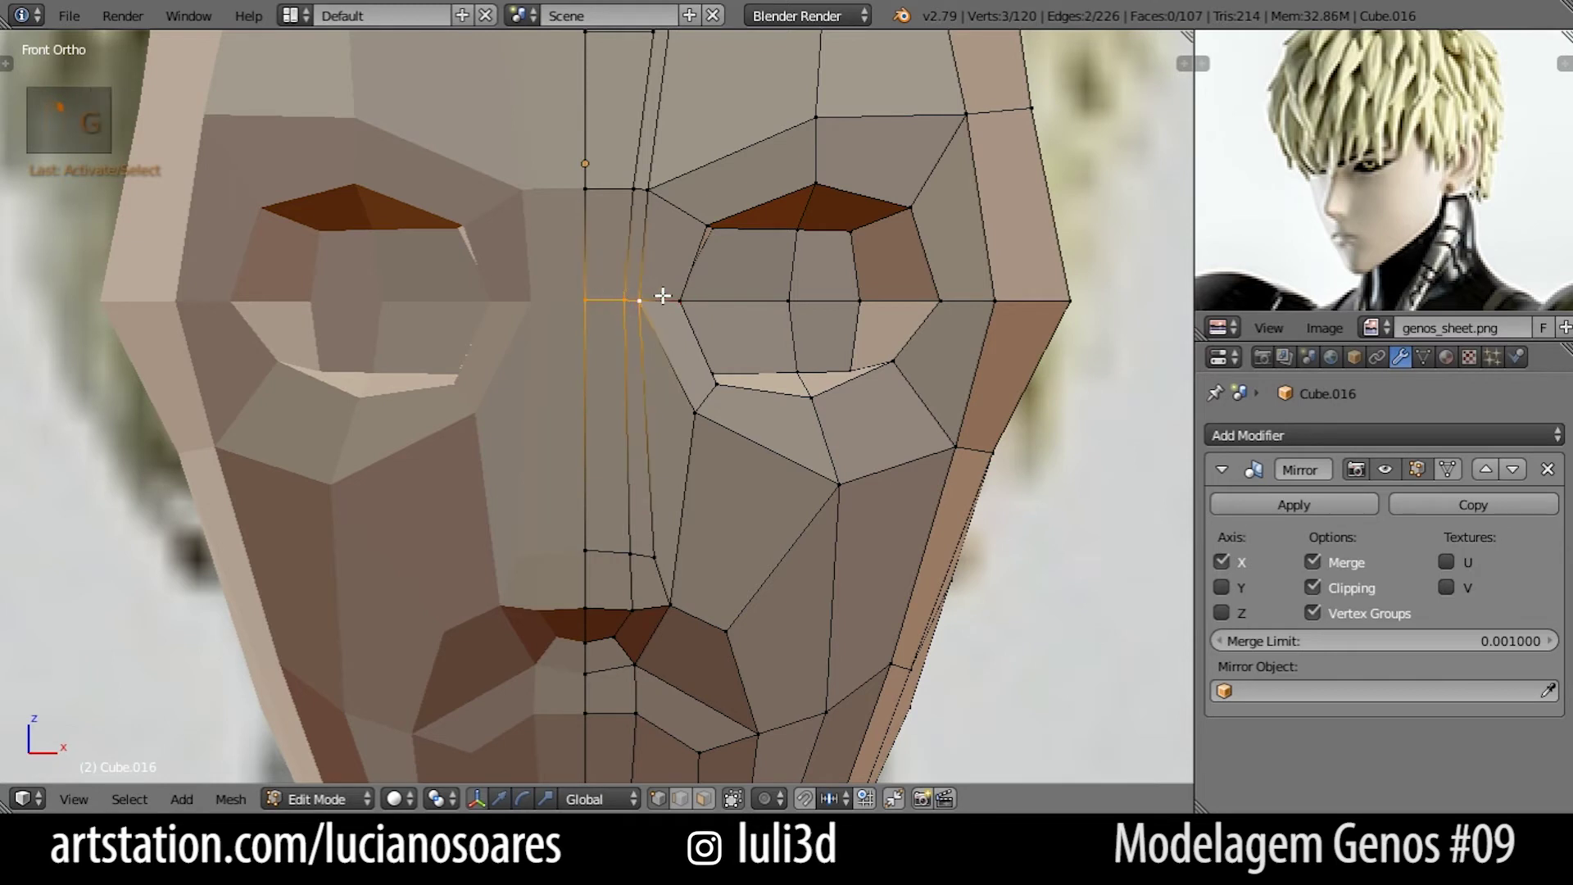
key("z")
left_click(661, 344)
Raise the two inner nose bridge vertices slightly along Z and fine-tune the position of the outer one.
right_click(626, 344)
right_click(594, 343, "shift")
key("g")
key("z")
left_click(593, 332)
right_click(639, 349)
key("g")
left_click(640, 351)
Shift the inner brow-level vertex of the nose strip inward and lower the strip's outer top corner on the forehead.
middle_click_drag(648, 280, 658, 374, "shift")
key("alt+Tab")
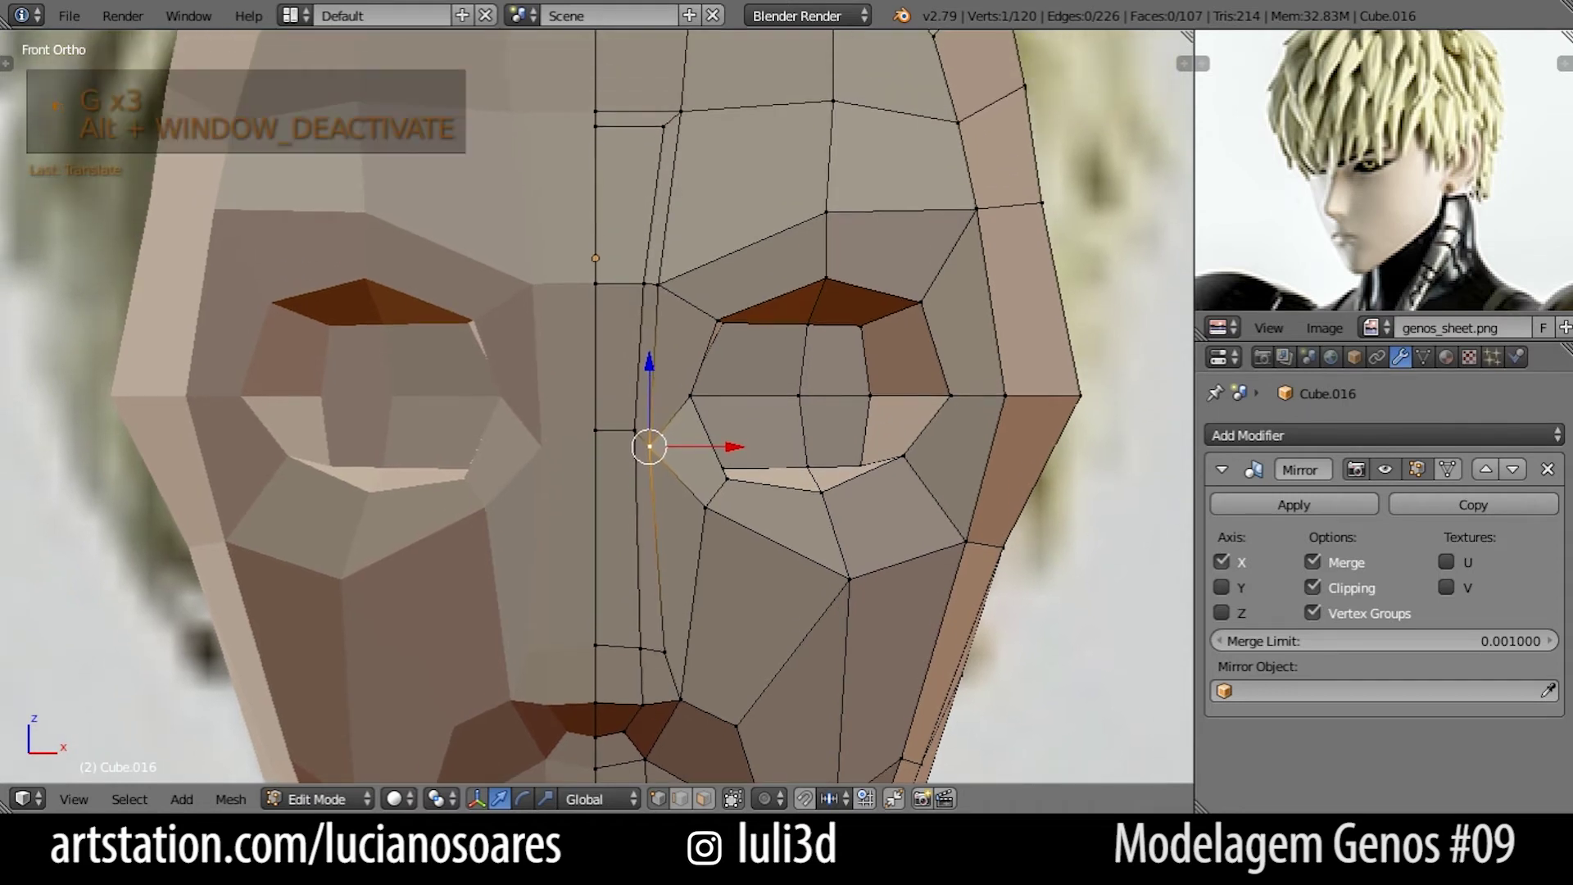
right_click(641, 285)
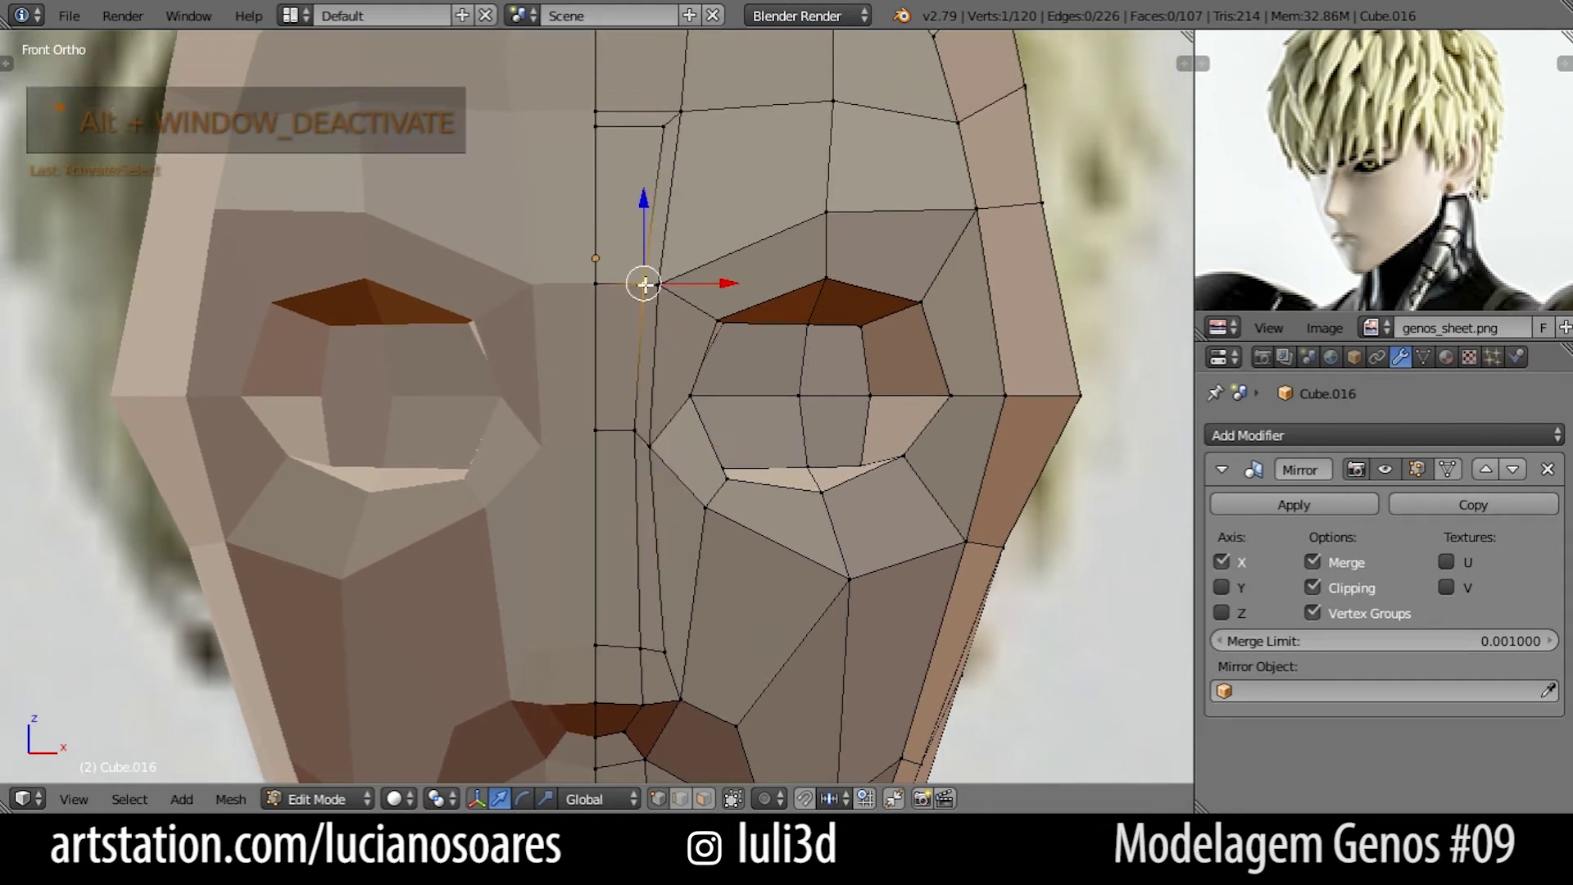
key("g")
key("g")
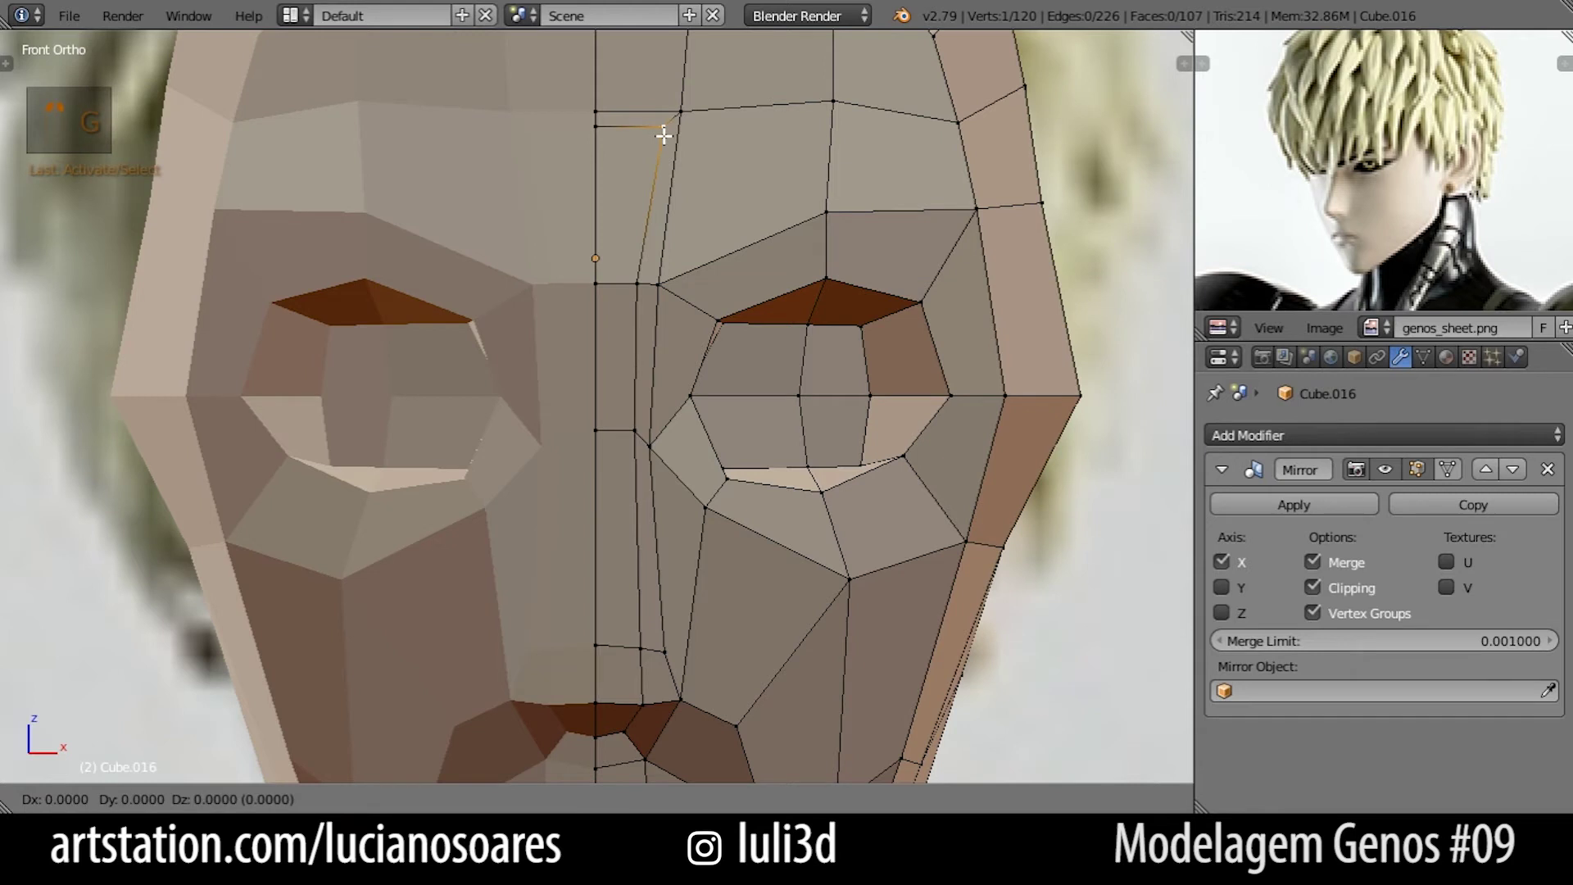
left_click(643, 173)
key("g")
right_click(642, 162)
key("g")
right_click(644, 181)
Lower the centre vertex at the top of the forehead strip and align it with the strip's outer corner.
key("g")
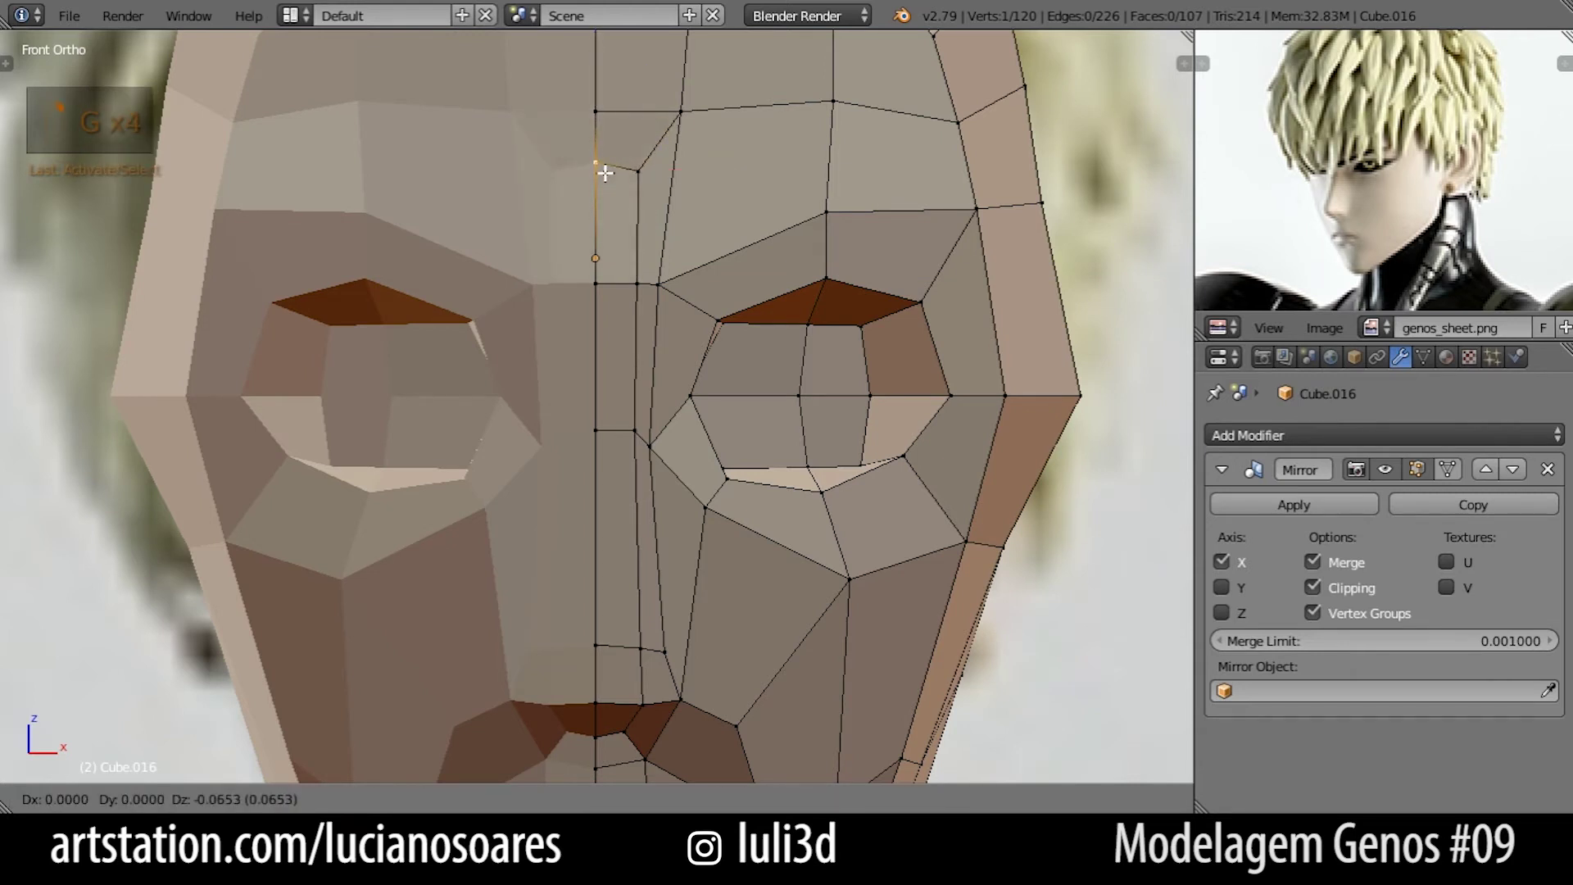
left_click(604, 178)
right_click(631, 175)
key("g")
left_click(631, 186)
right_click(609, 179)
key("g")
left_click(597, 172)
Check the overall shape of the mirrored head in Object Mode and return to mesh editing.
key("Tab")
scroll(734, 307, "down", 2)
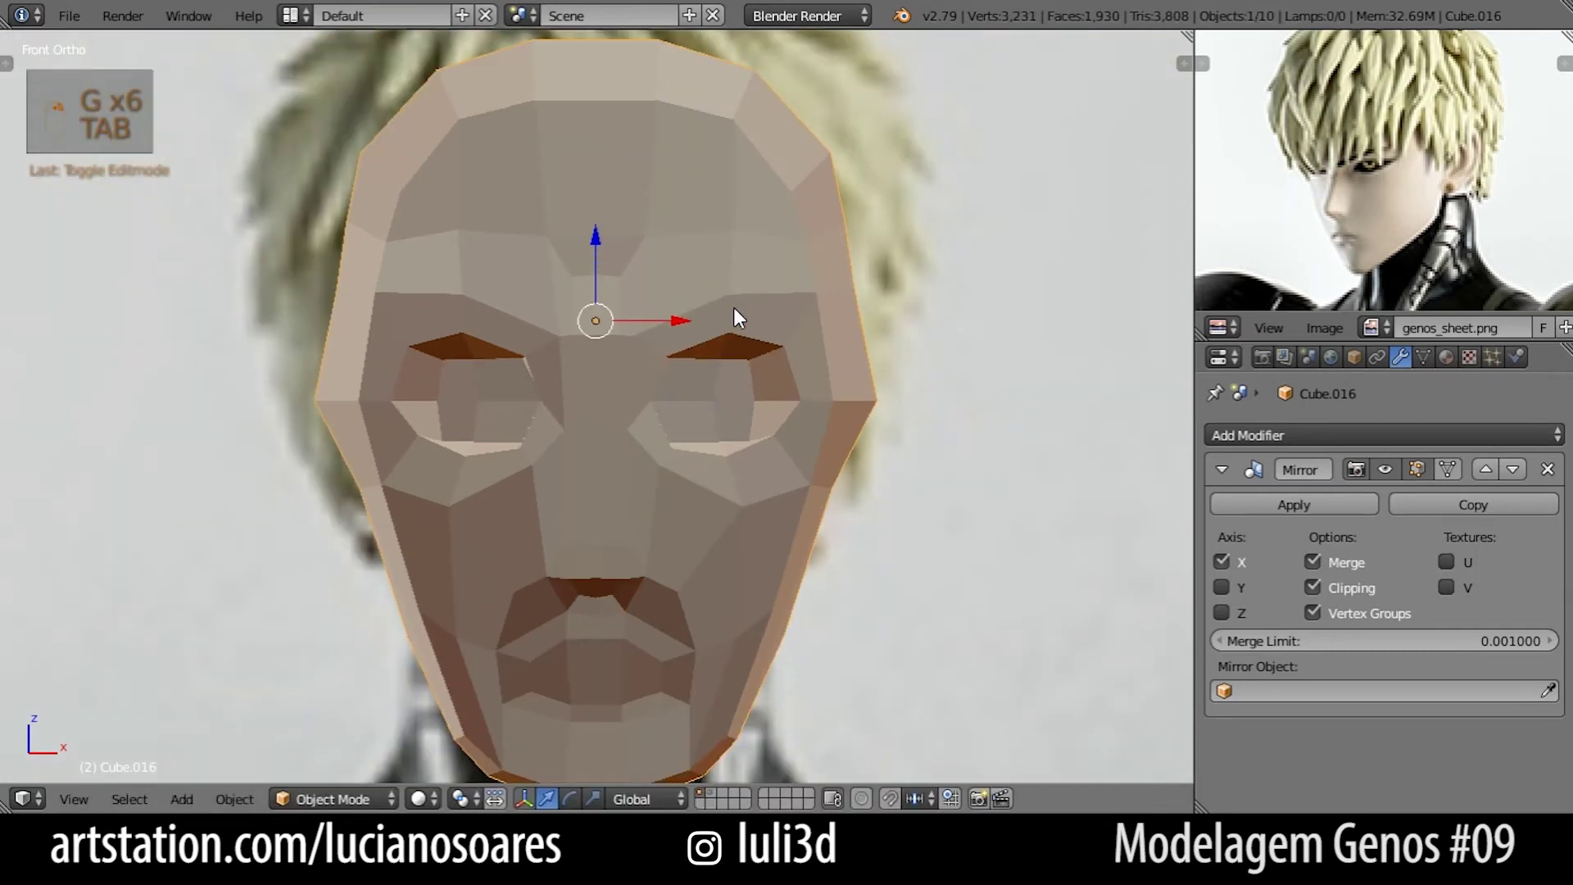
key("Tab")
scroll(735, 388, "down", 2)
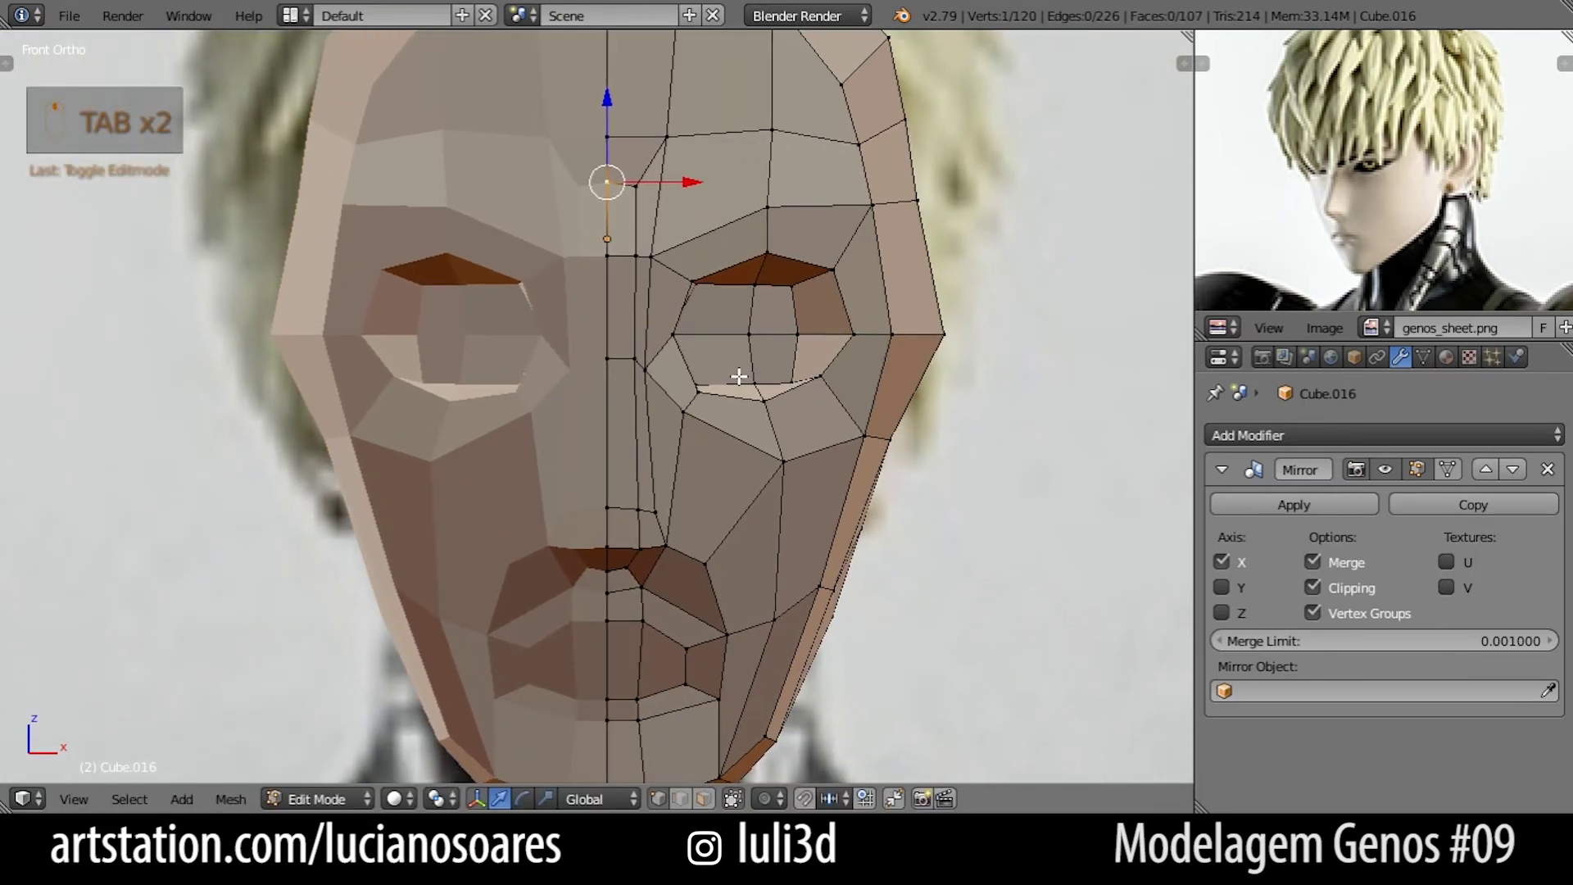
Cut a centred edge loop across the nose bridge, down the cheek around the mouth and across the chin.
scroll(735, 389, "up", 1)
middle_click_drag(716, 516, 709, 376, "shift")
scroll(711, 379, "up", 1)
middle_click_drag(740, 459, 716, 481, "shift")
scroll(714, 440, "up", 1)
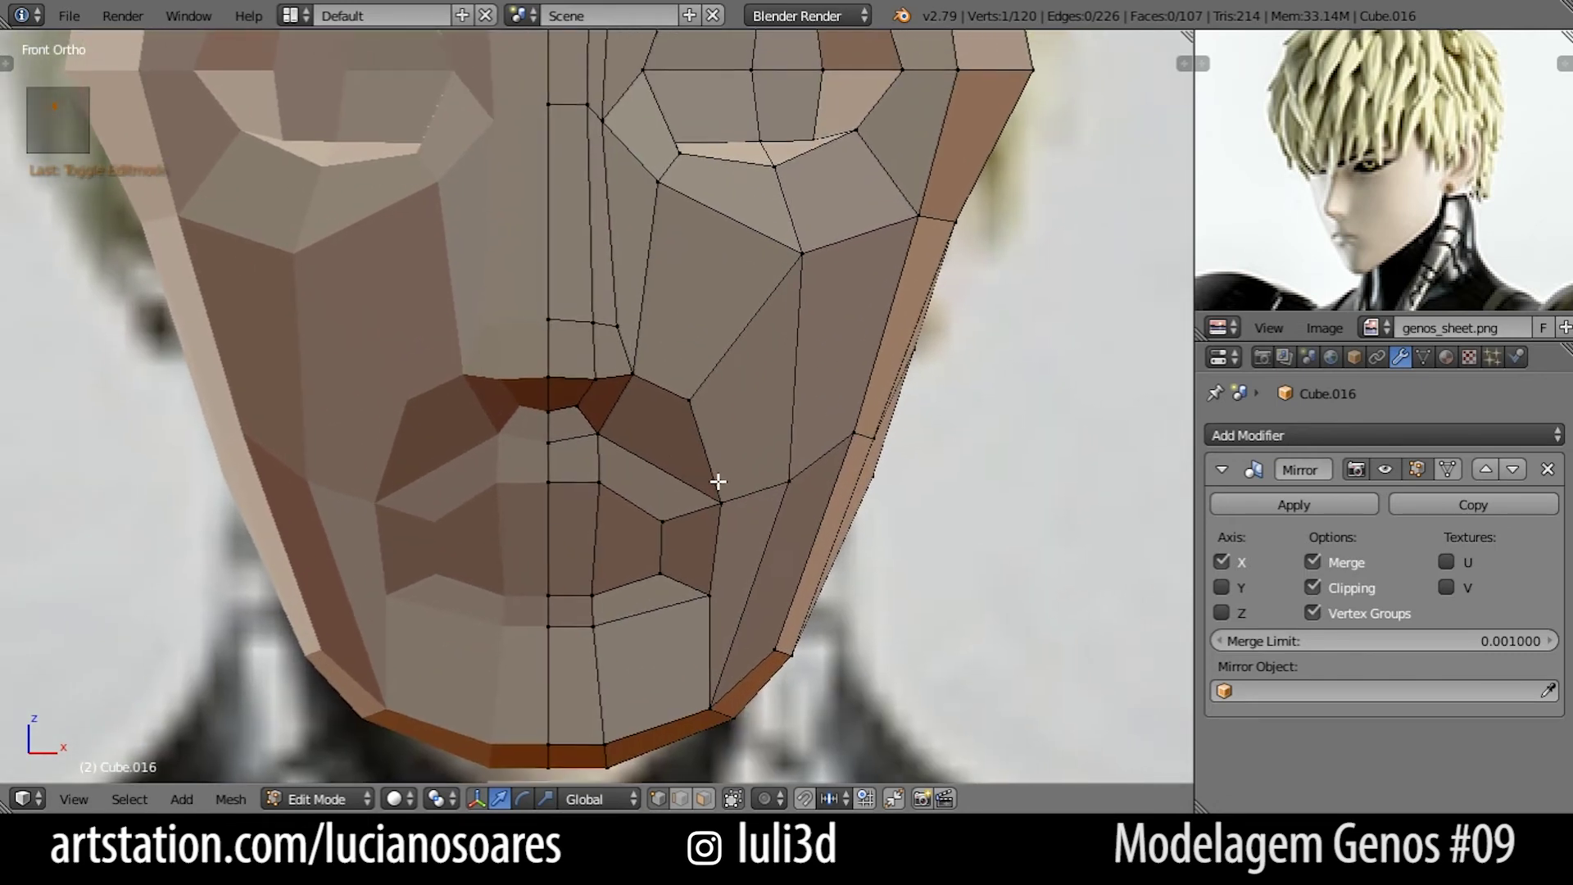
key("ctrl+r")
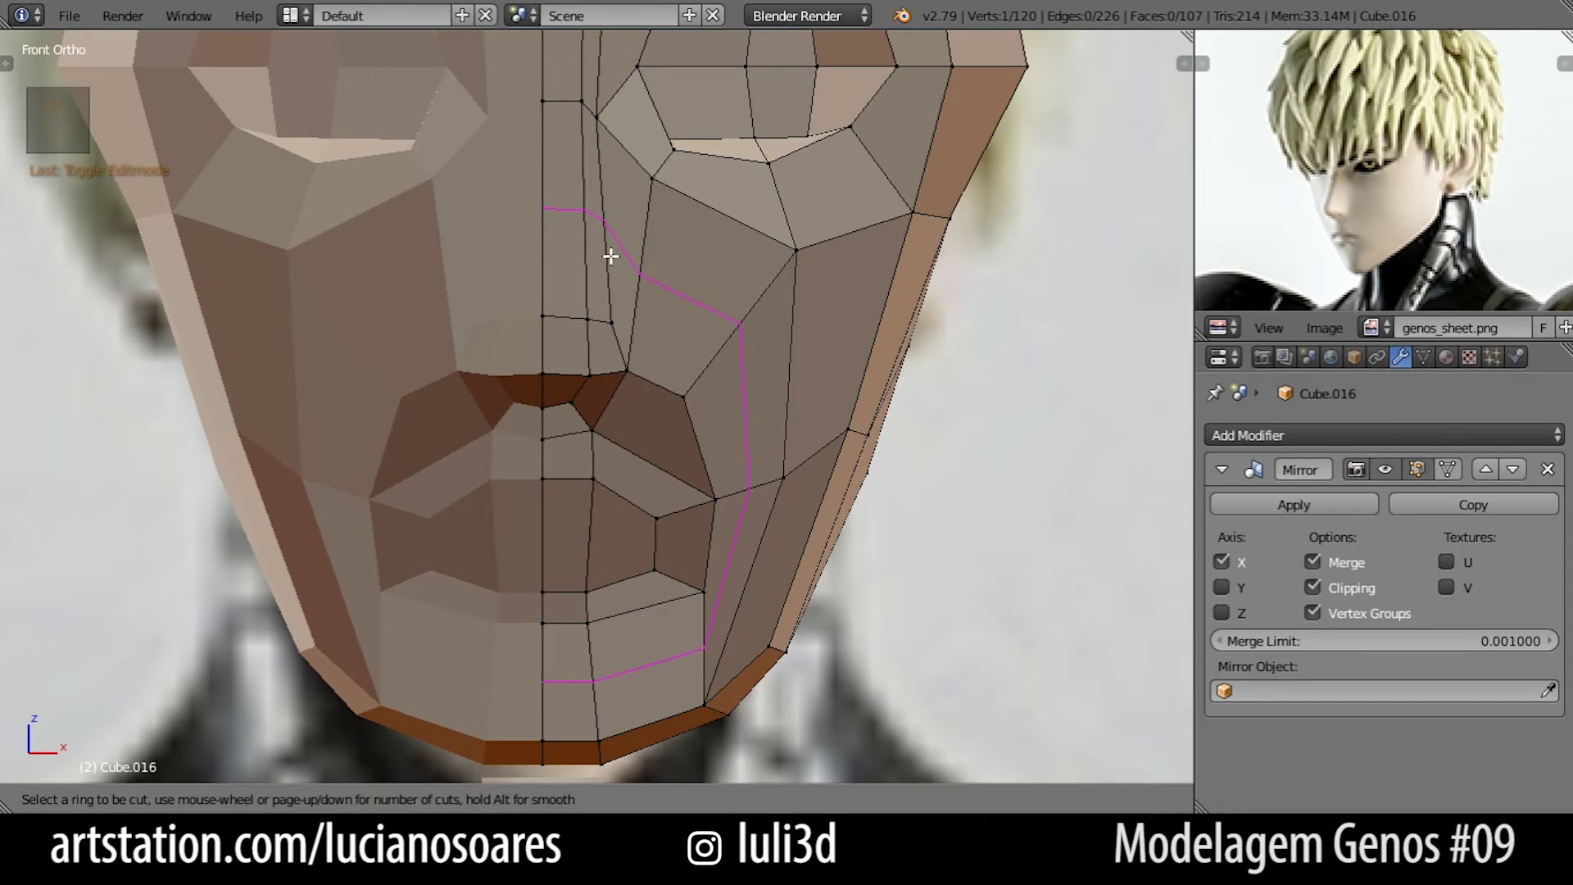
left_click(611, 257)
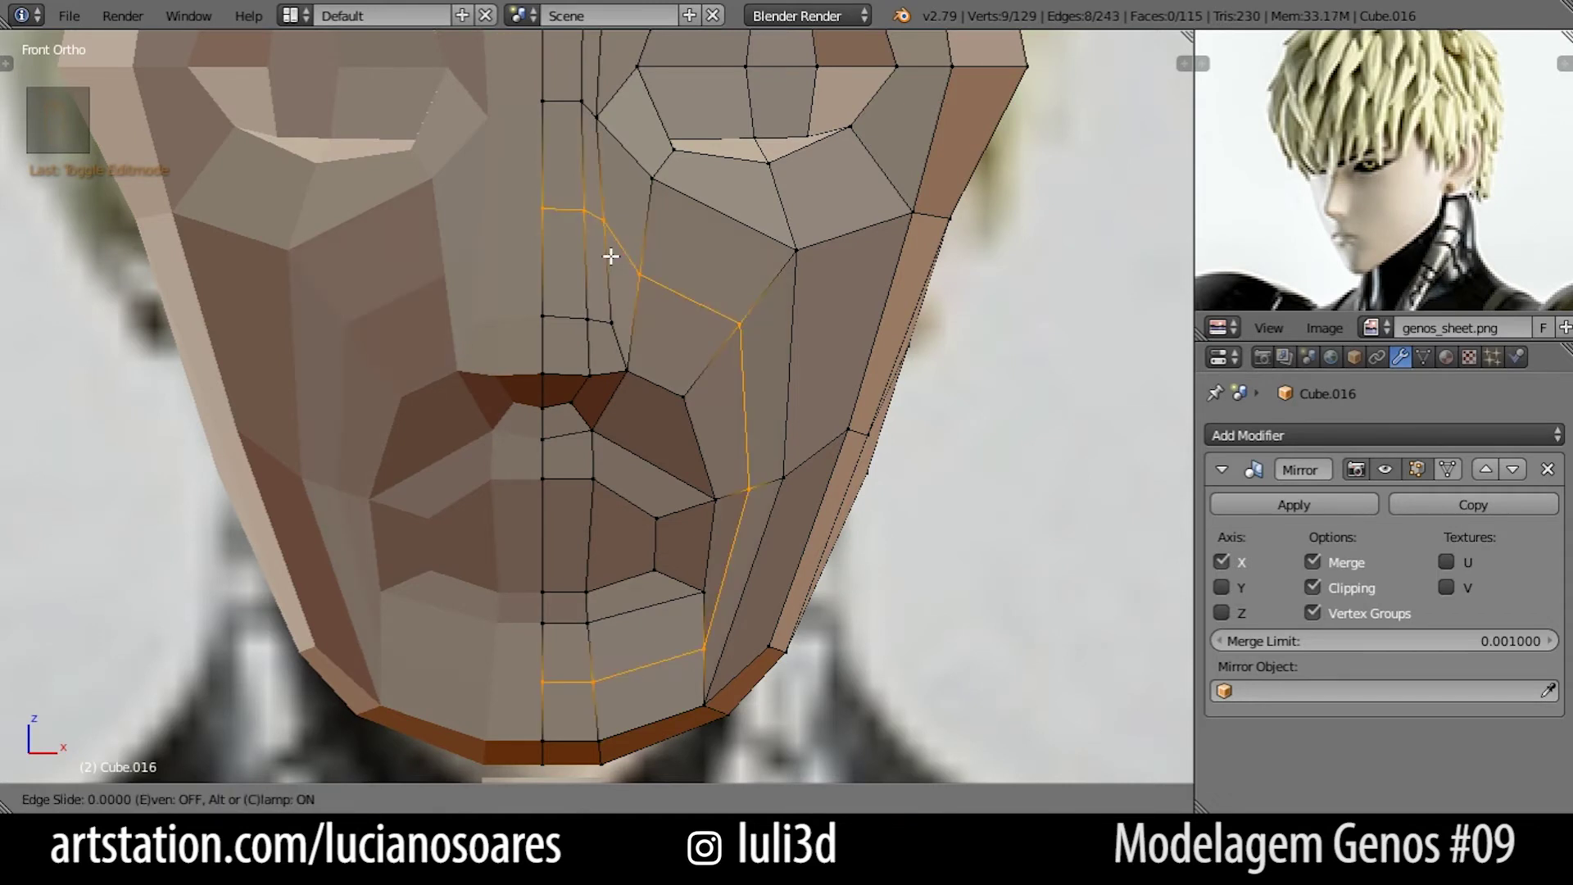
left_click(610, 256)
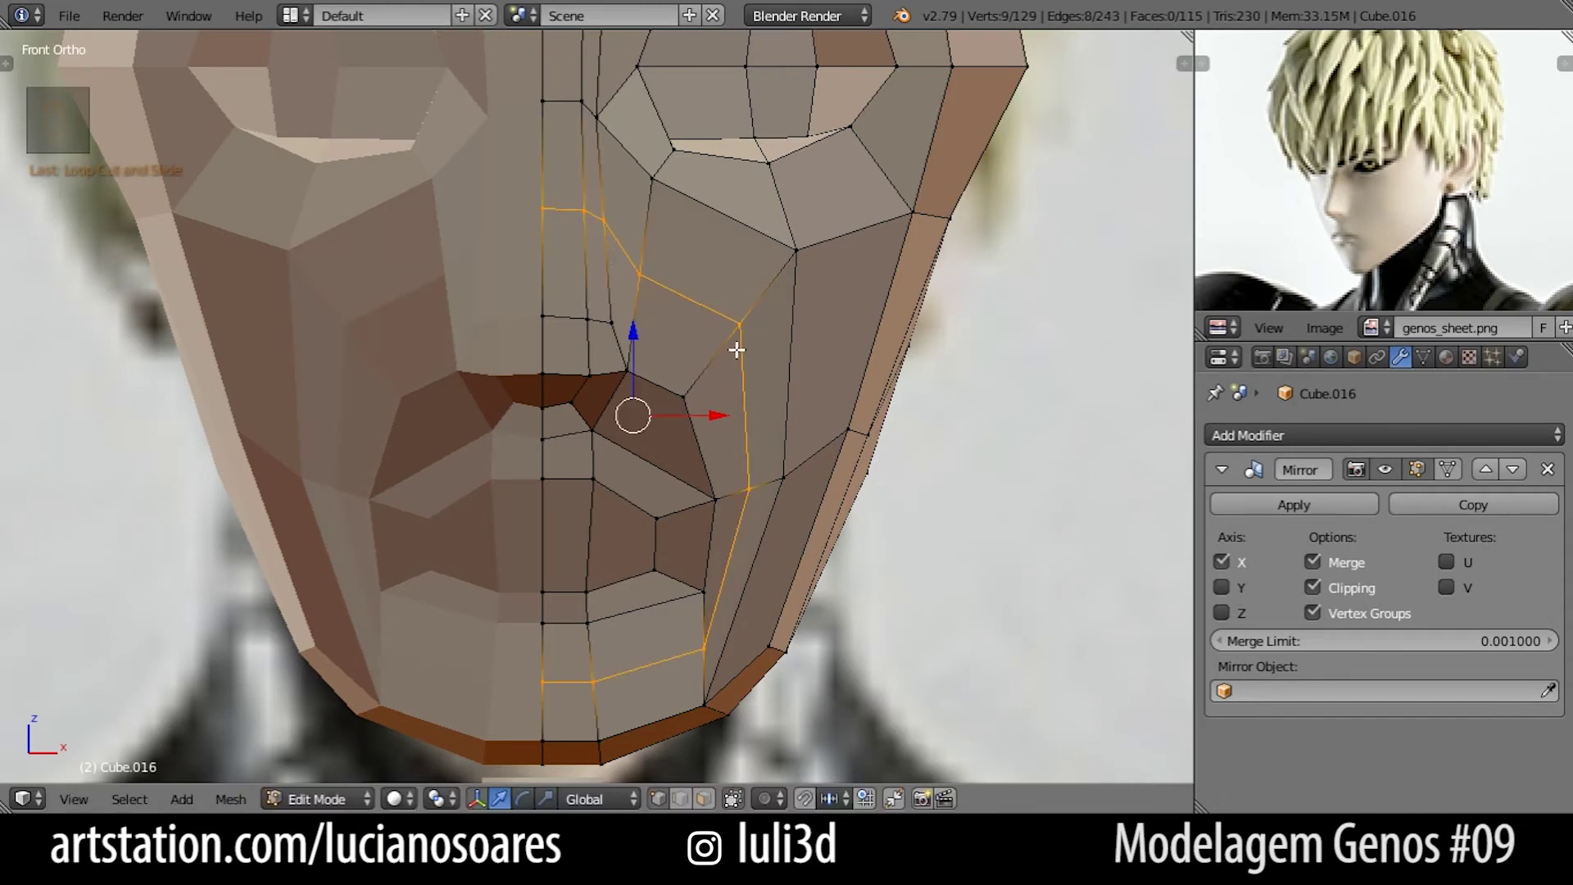
Move the loop's corner vertex beside the chin slightly outward and up.
right_click(708, 649)
key("g")
left_click(734, 635)
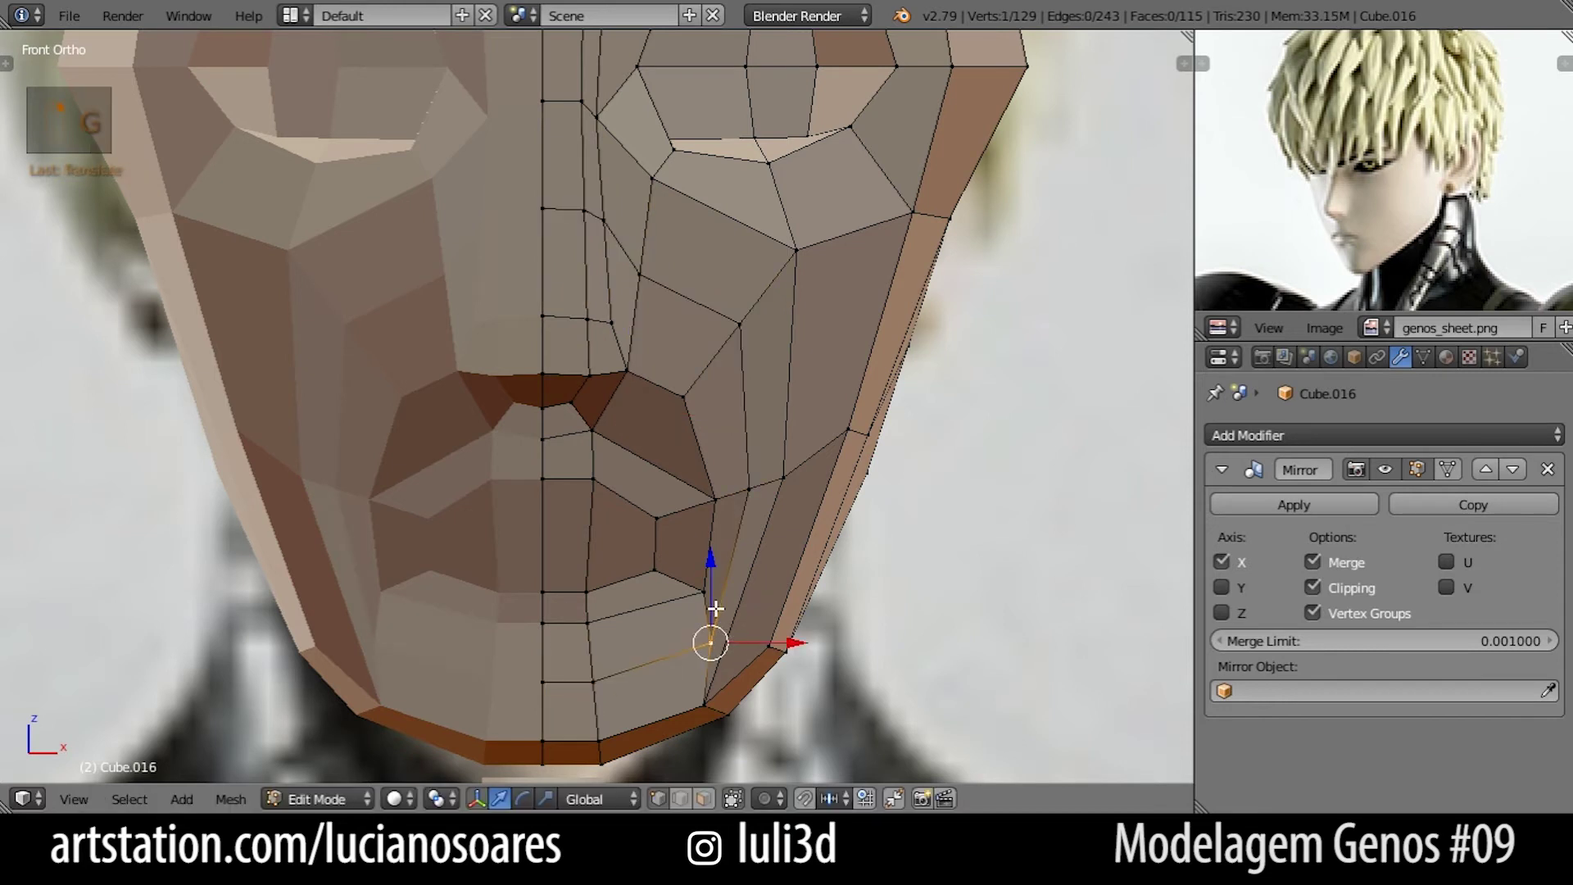
Move the vertex beside the lower lip's corner and the loop vertex below it slightly inward.
right_click(708, 597)
key("g")
left_click(697, 604)
right_click(707, 643)
key("g")
left_click(704, 639)
Lower the vertex where the cheek's horizontal edge meets the side border of the face slightly.
right_click(792, 484)
key("g")
right_click(796, 487)
right_click(844, 454)
key("g")
left_click(845, 457)
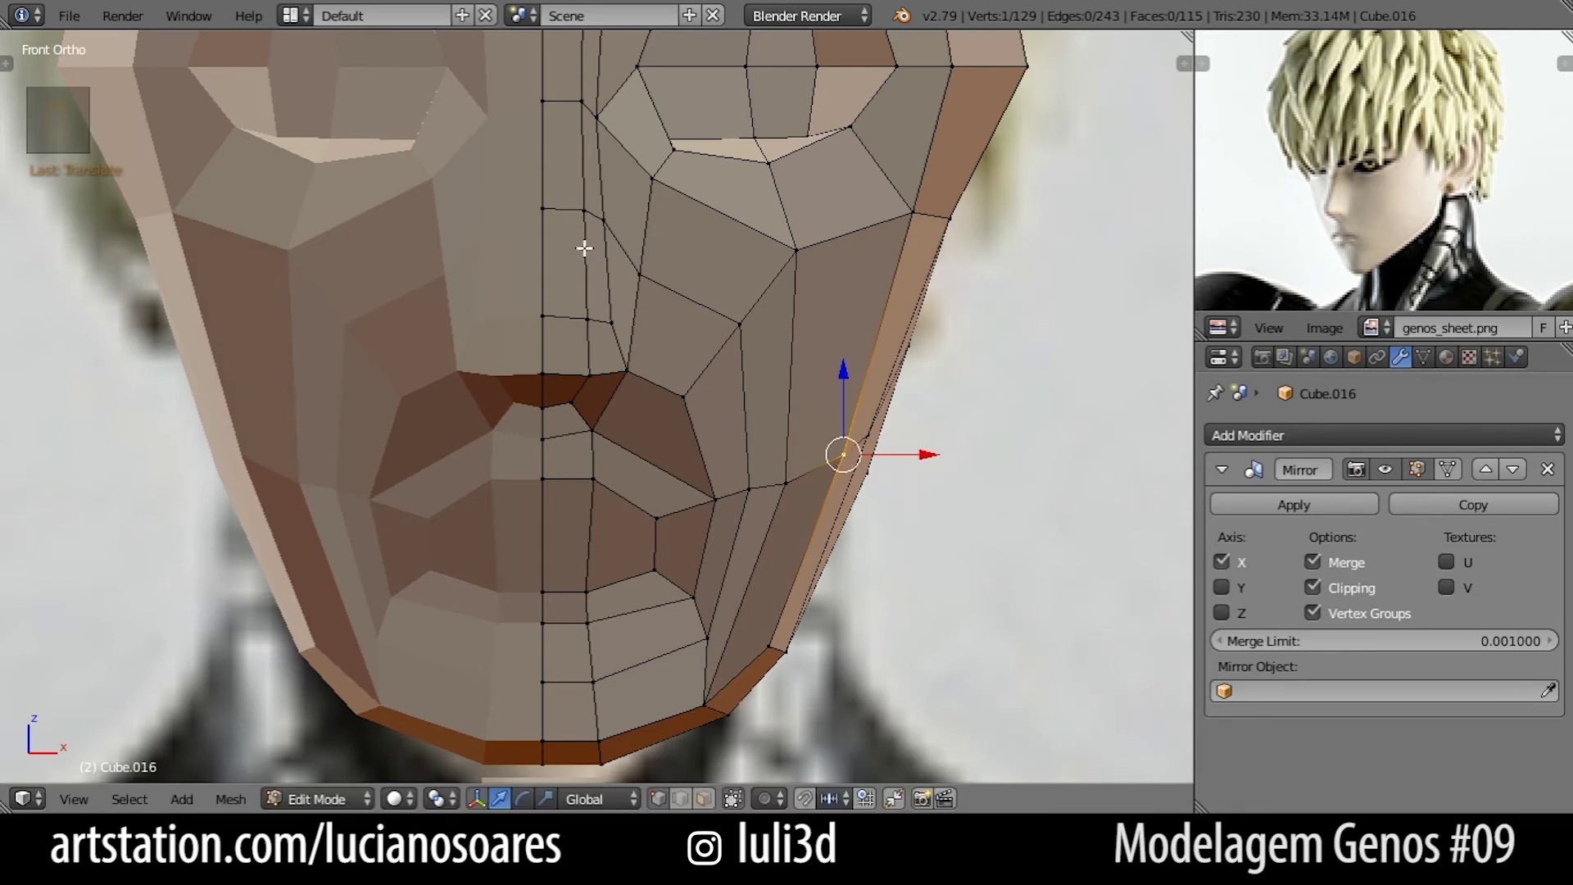
Shift the two forehead-strip vertices above the inner brow along Y and scale the distance between them.
scroll(584, 247, "down", 3)
key("KP_3")
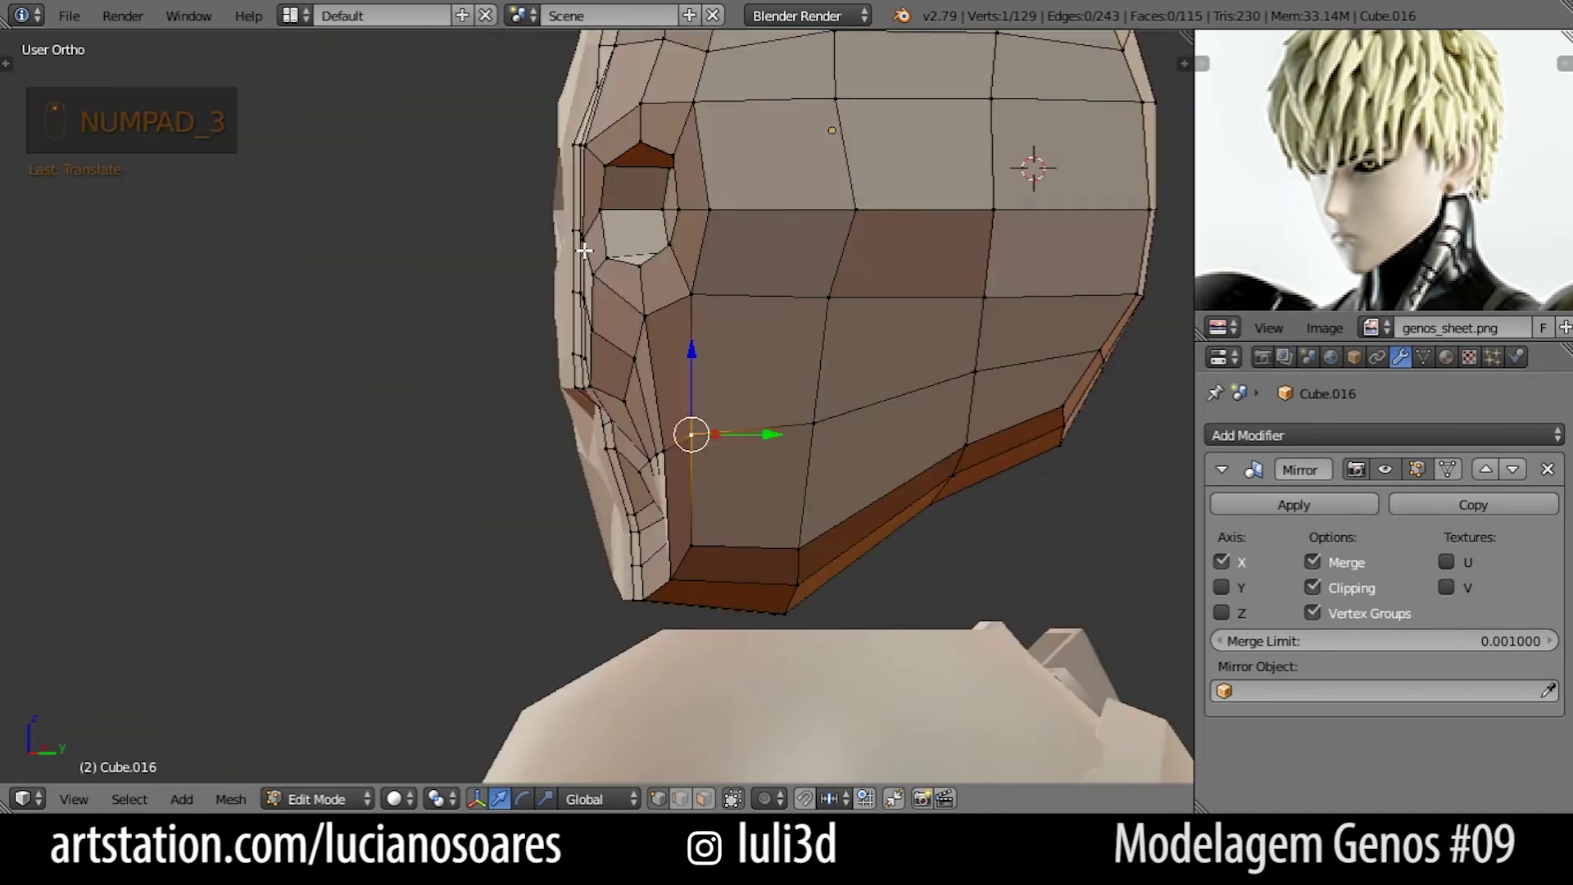
scroll(591, 273, "up", 3)
middle_click_drag(587, 278, 739, 425)
scroll(741, 400, "up", 1)
right_click(679, 143)
right_click(649, 120, "shift")
key("g")
key("y")
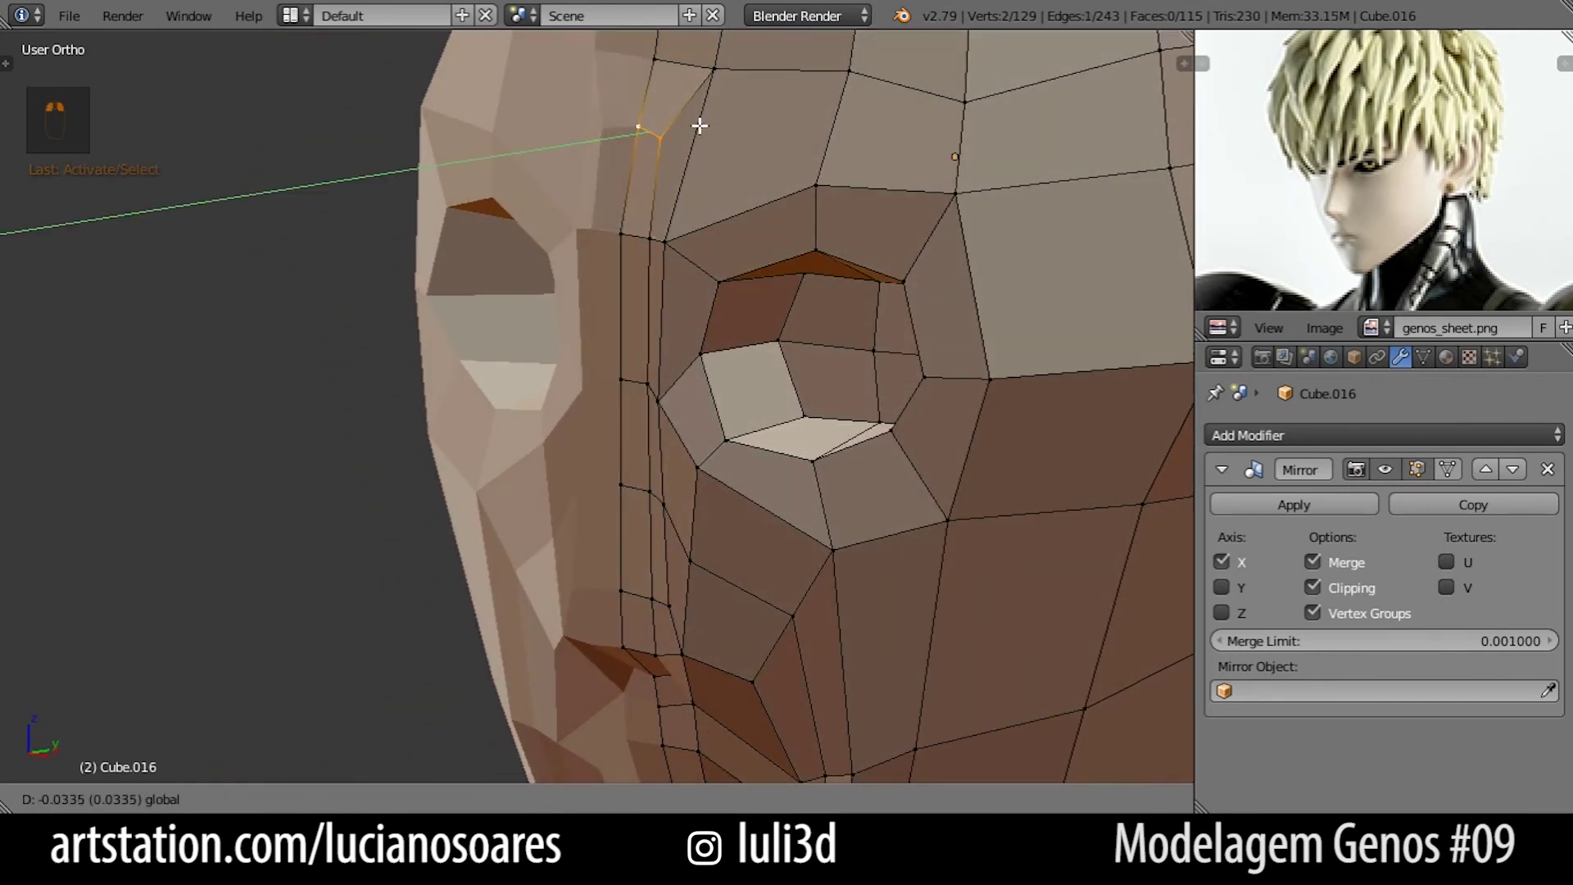
left_click(692, 133)
key("s")
left_click(735, 144)
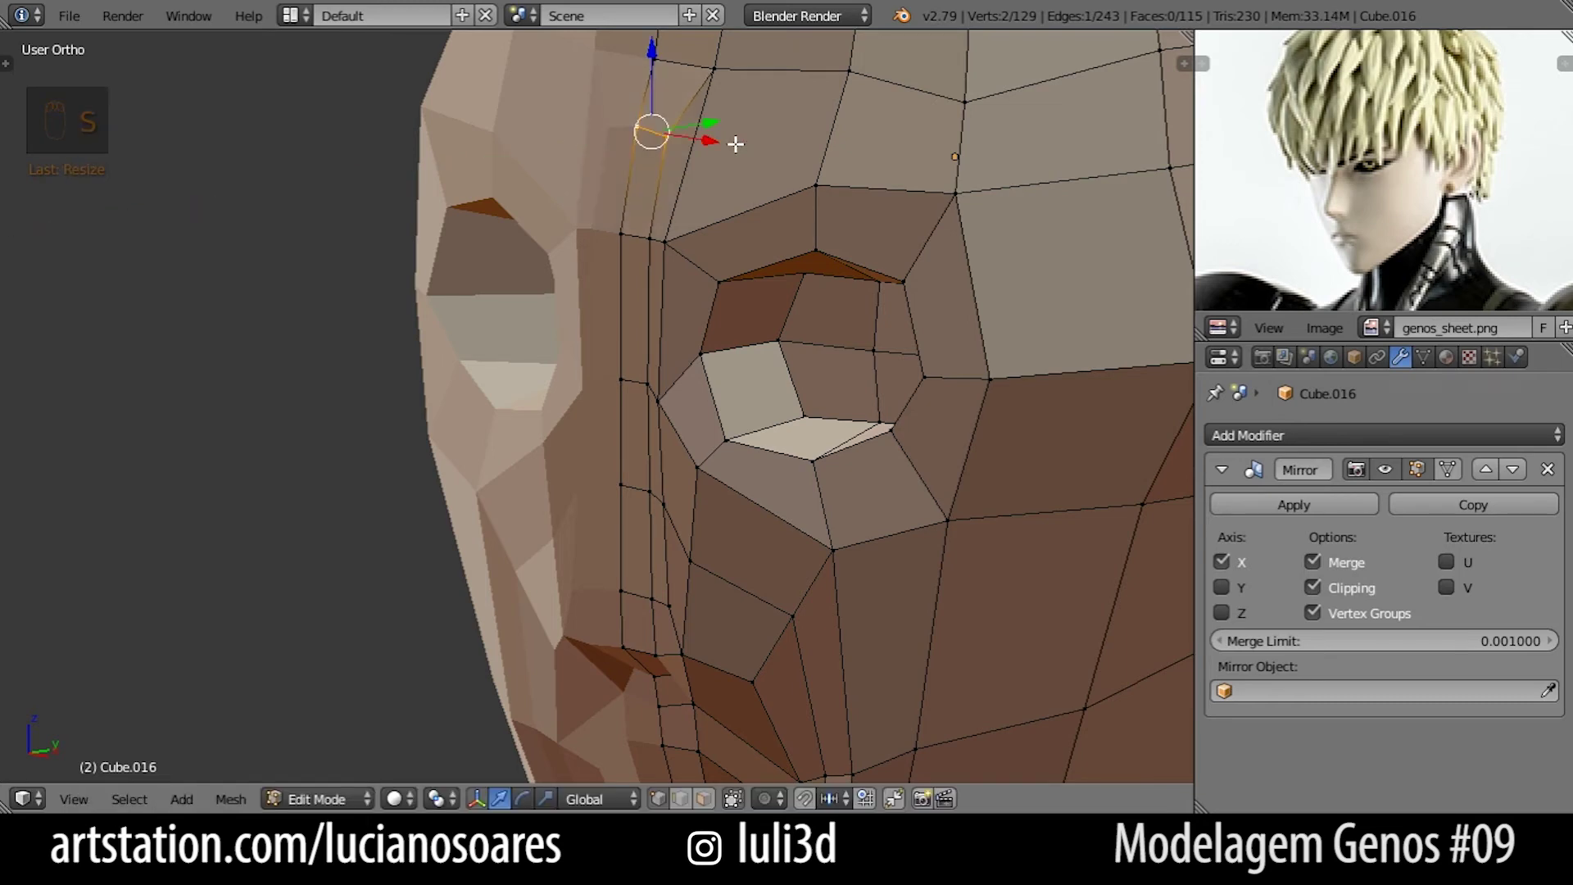
left_click_drag(719, 120, 736, 119)
Push the three innermost eye-socket vertices beside the nose back along Y.
middle_click_drag(775, 285, 720, 425)
right_click(752, 366, "alt")
right_click(704, 366)
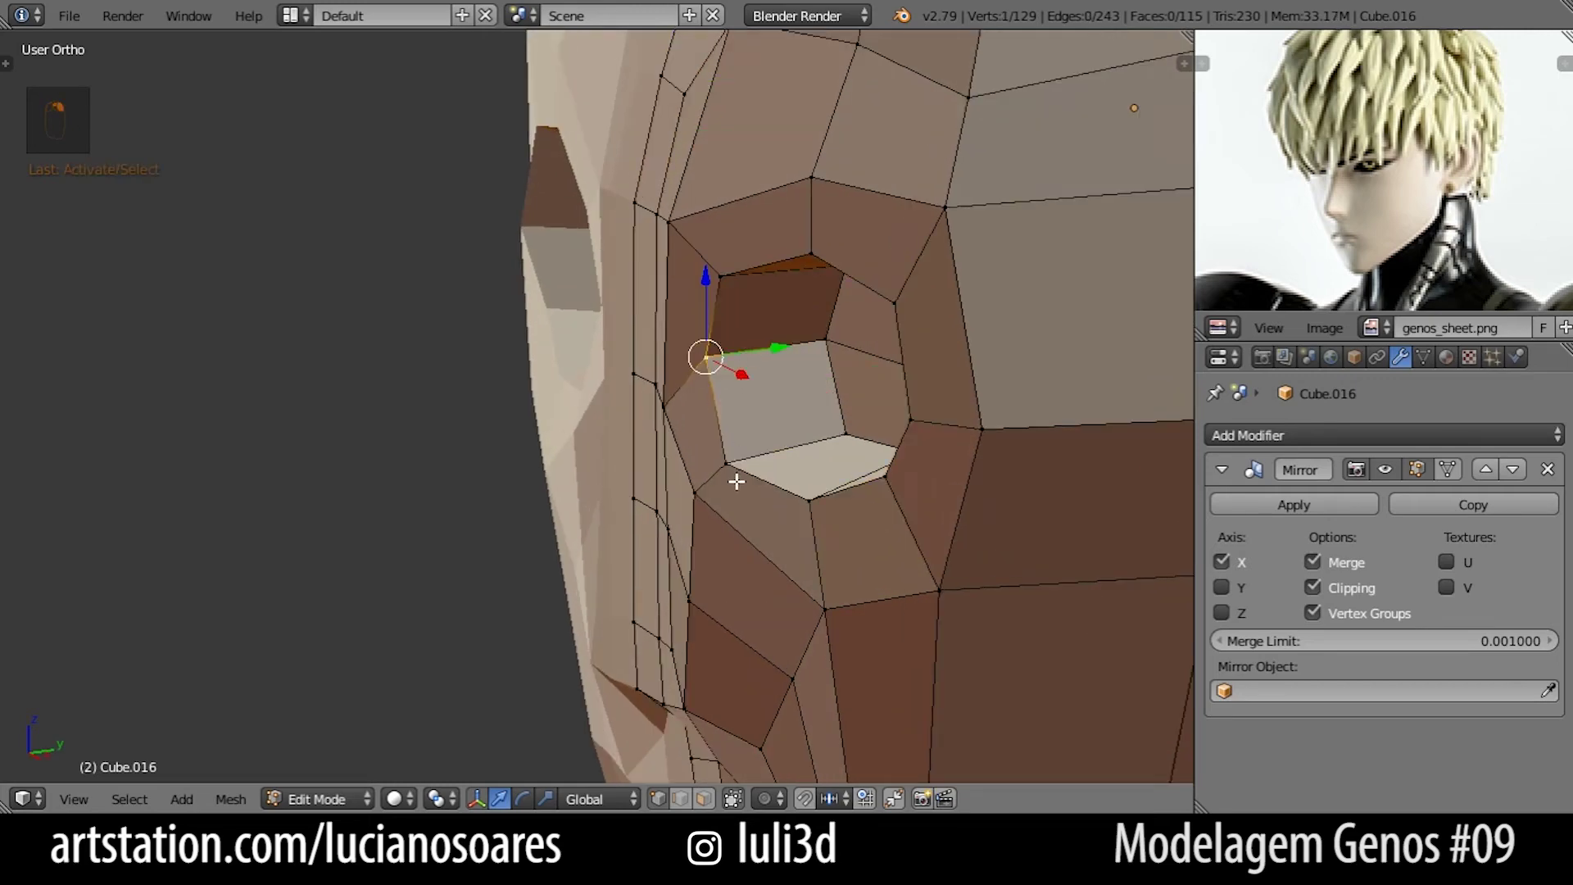
right_click(730, 471, "shift")
right_click(721, 286, "shift")
middle_click_drag(753, 341, 762, 395)
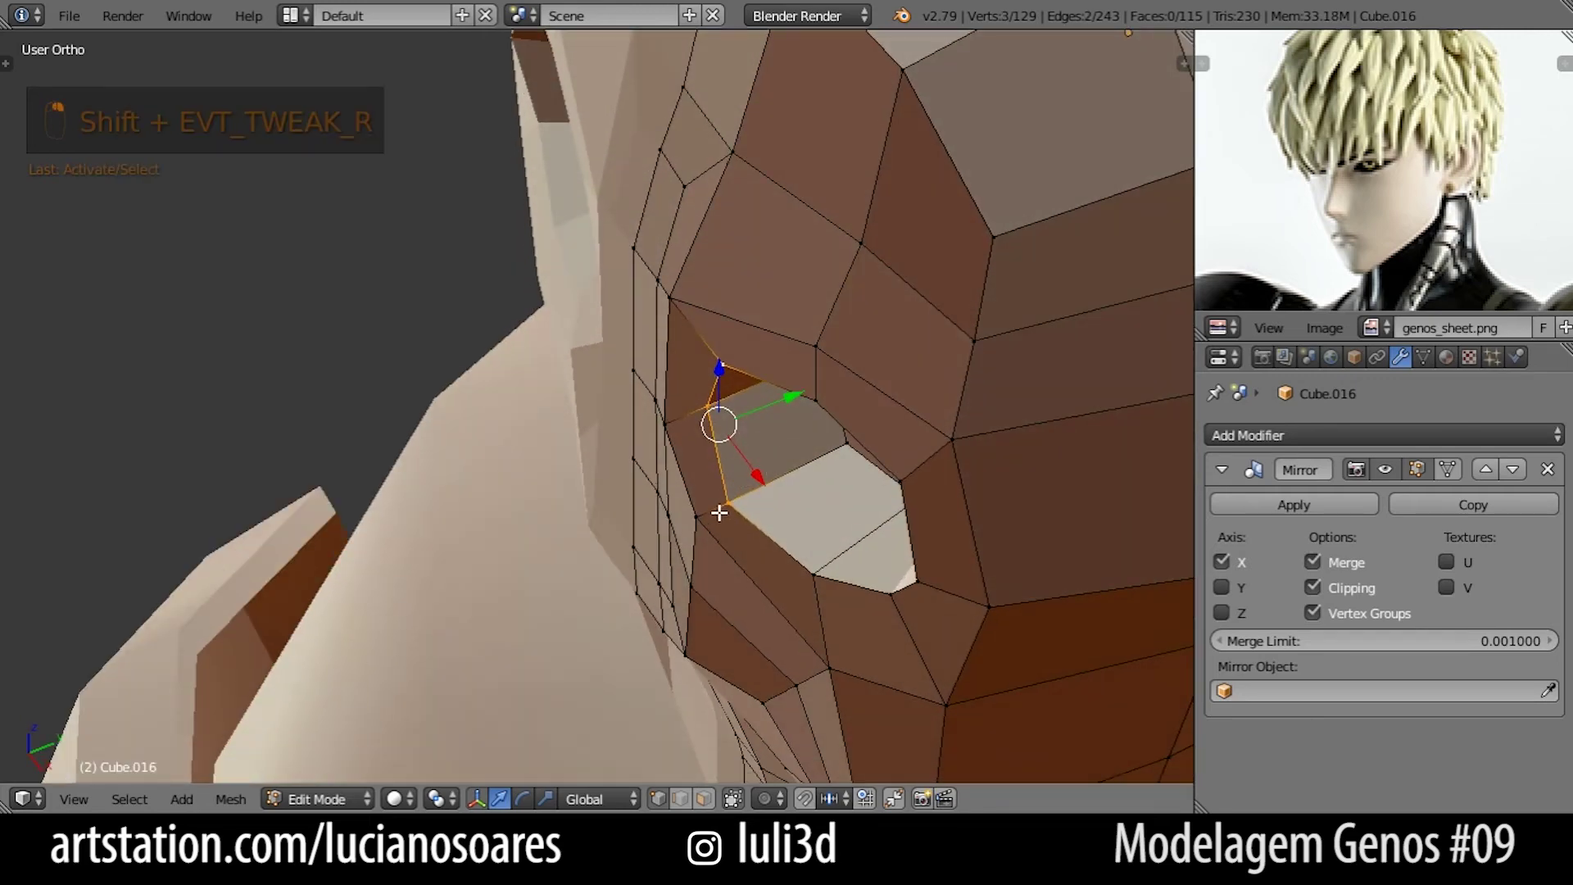
left_click_drag(767, 412, 800, 399)
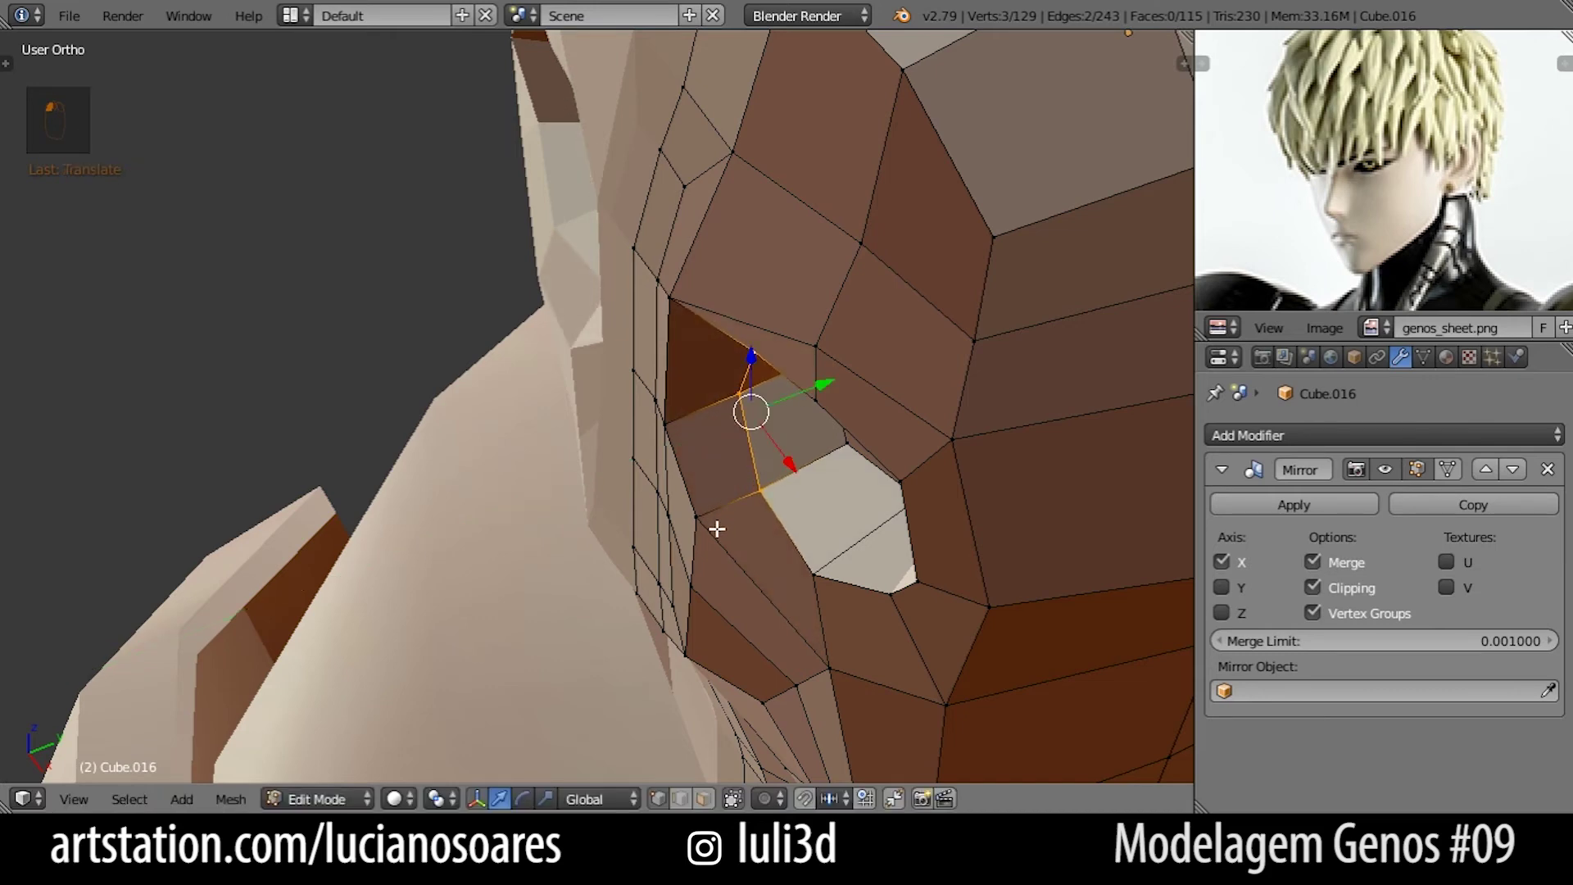
Push the three outer eye-ring vertices beside the nose bridge and the adjacent nose-side edge back along Y.
middle_click_drag(694, 342, 718, 377)
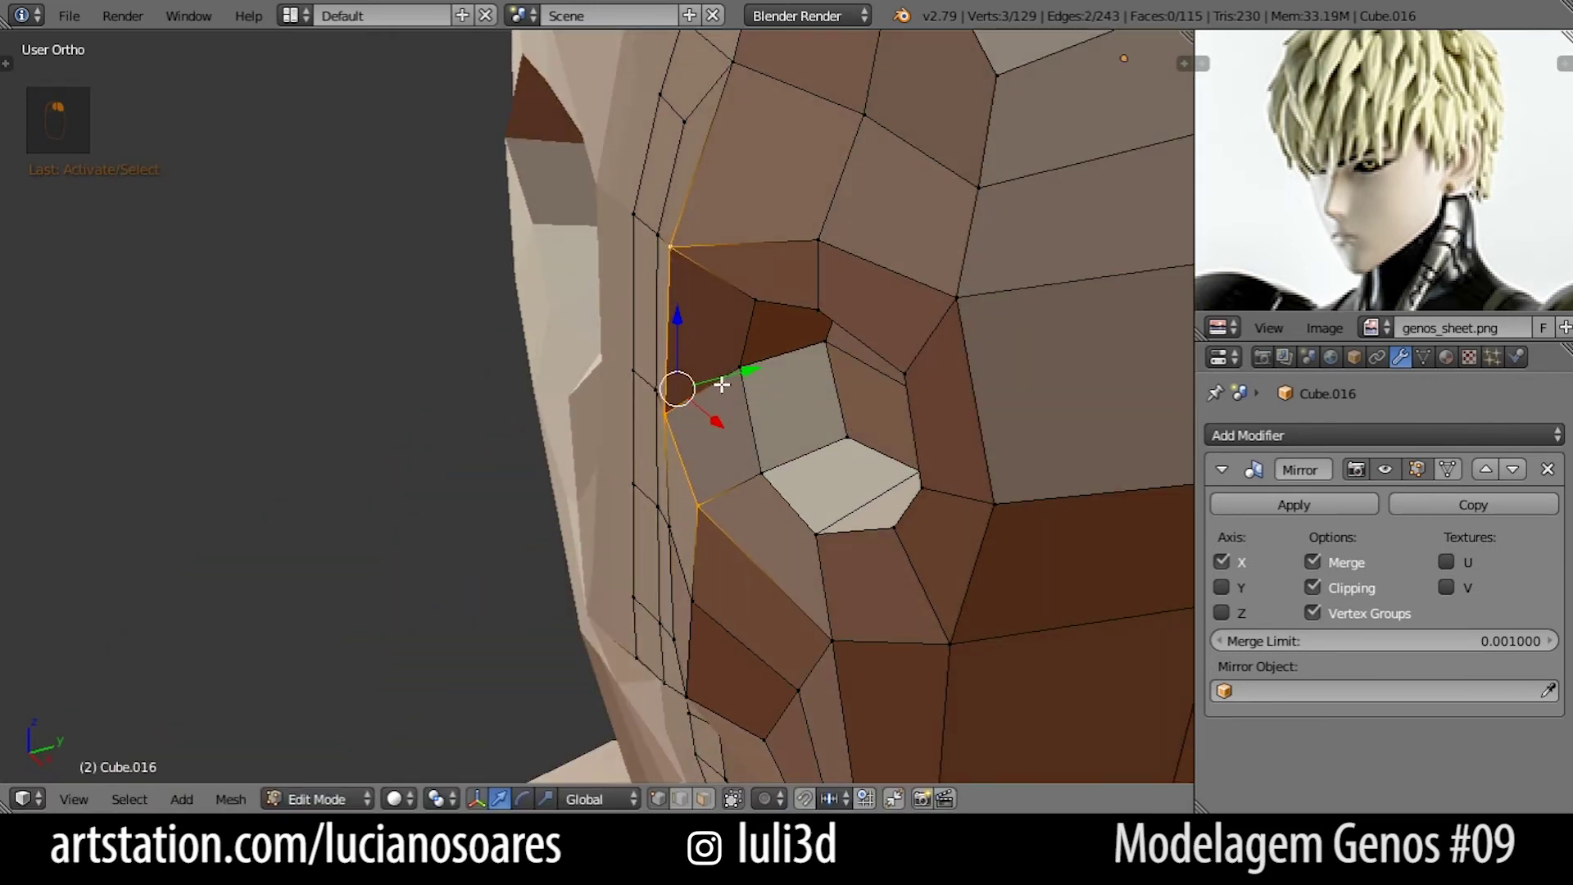
left_click_drag(755, 368, 785, 360)
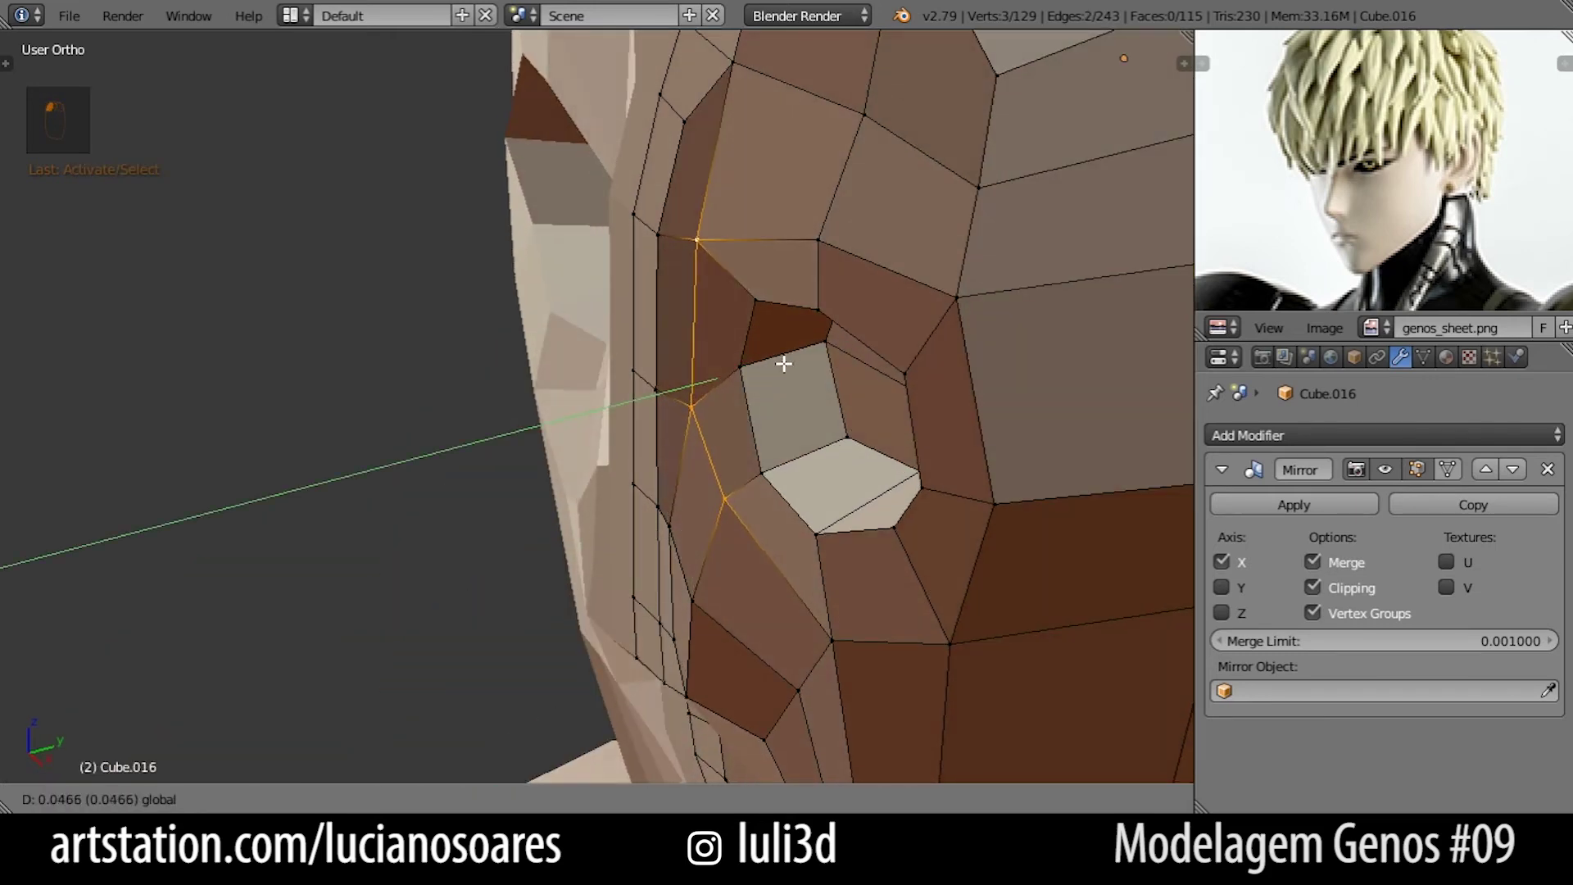
middle_click_drag(644, 475, 712, 445)
right_click(677, 512)
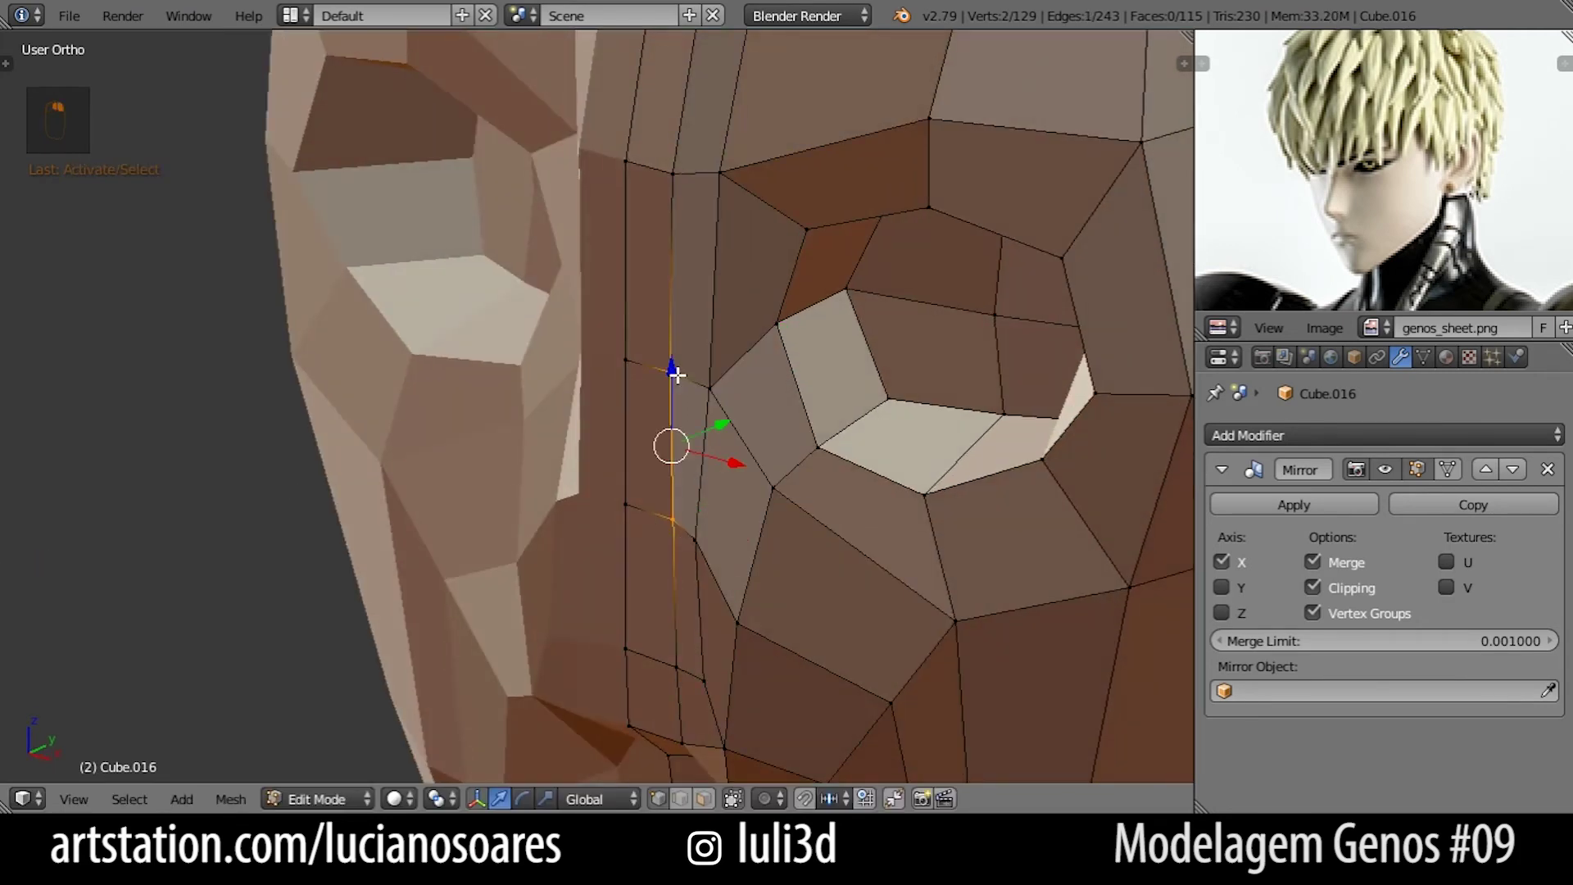
middle_click_drag(676, 191, 669, 312)
left_click_drag(725, 340, 734, 336)
Push the outer edge of the lower nose and the neighbouring nose-side edge back along Y.
key("KP_3")
middle_click_drag(748, 263, 703, 511)
middle_click_drag(693, 609, 741, 577)
left_click_drag(711, 481, 736, 472)
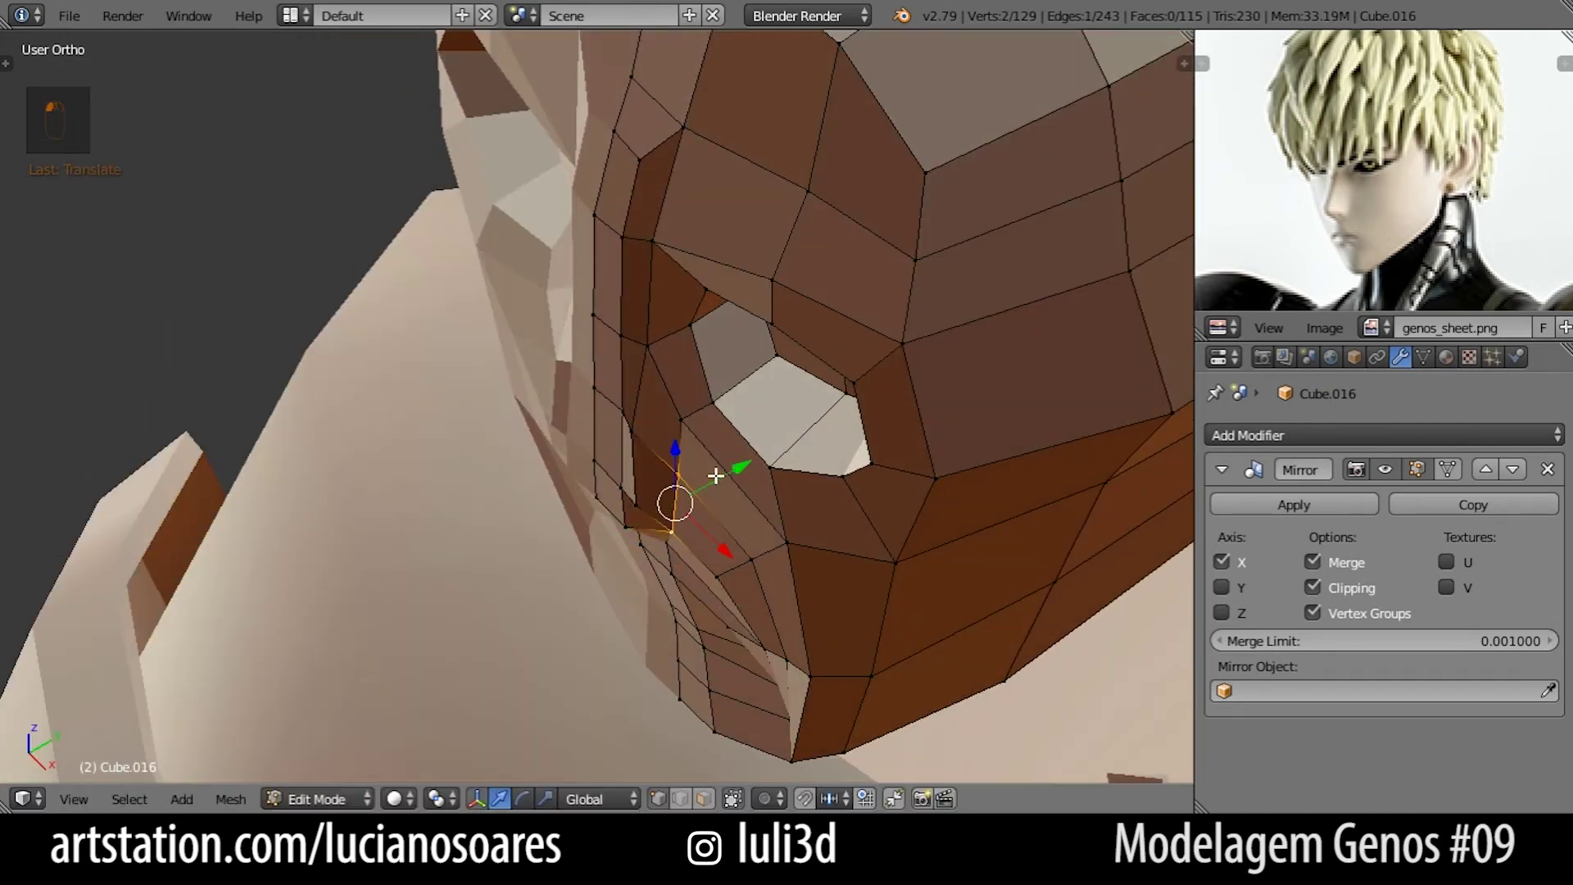
middle_click_drag(648, 491, 648, 463)
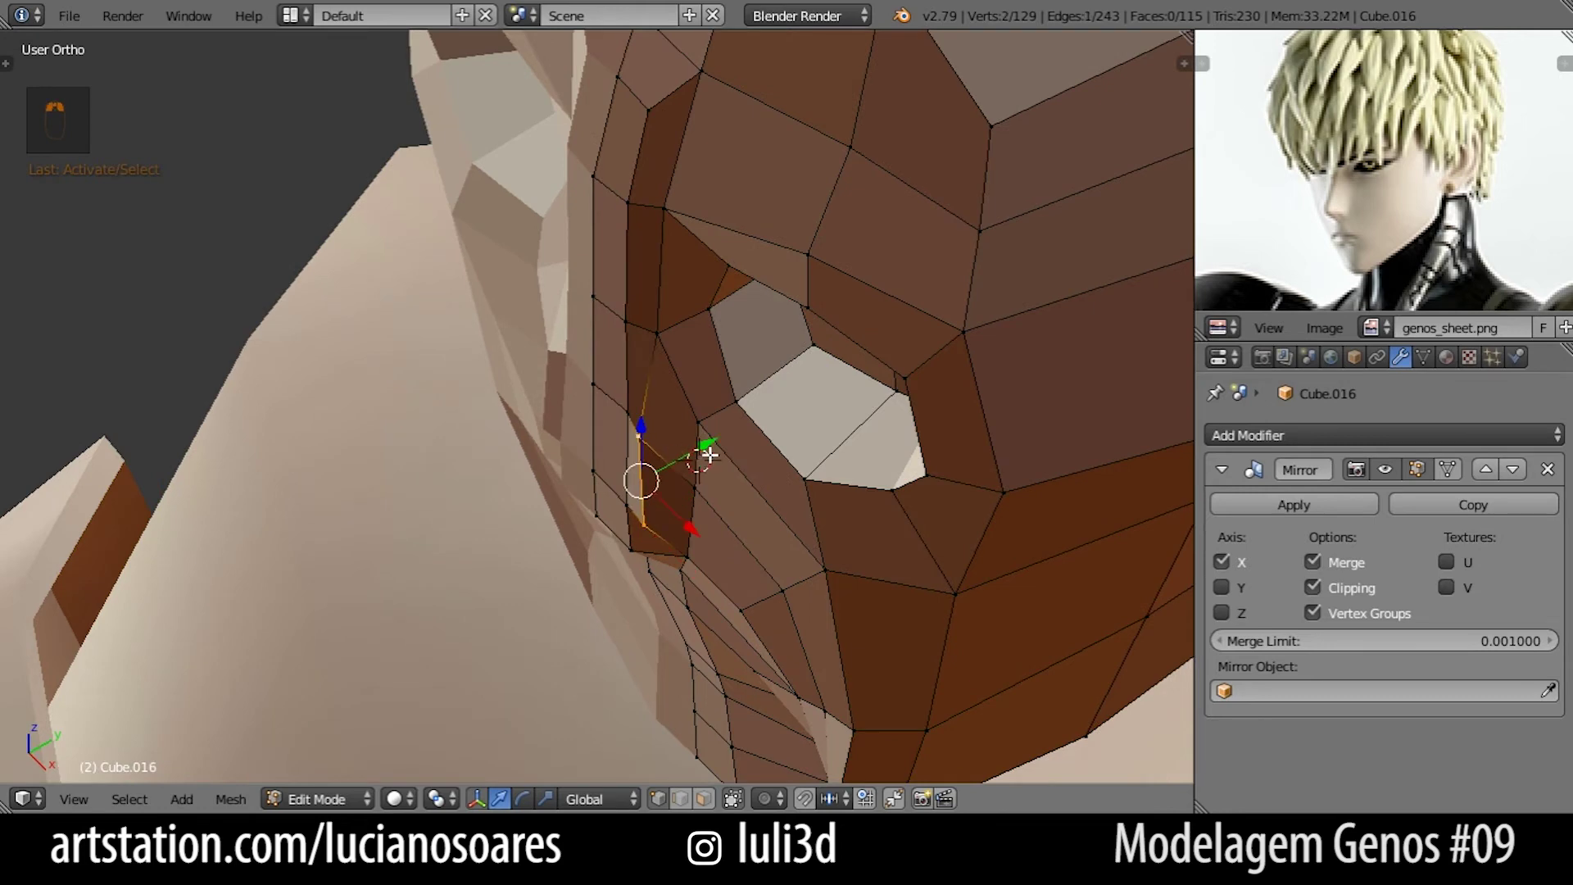
left_click_drag(699, 455, 718, 439)
Push two sets of three vertices around the inner eye corner slightly farther back along Y.
middle_click_drag(662, 566, 688, 435)
middle_click_drag(698, 525, 661, 551)
right_click(700, 508)
right_click(608, 309)
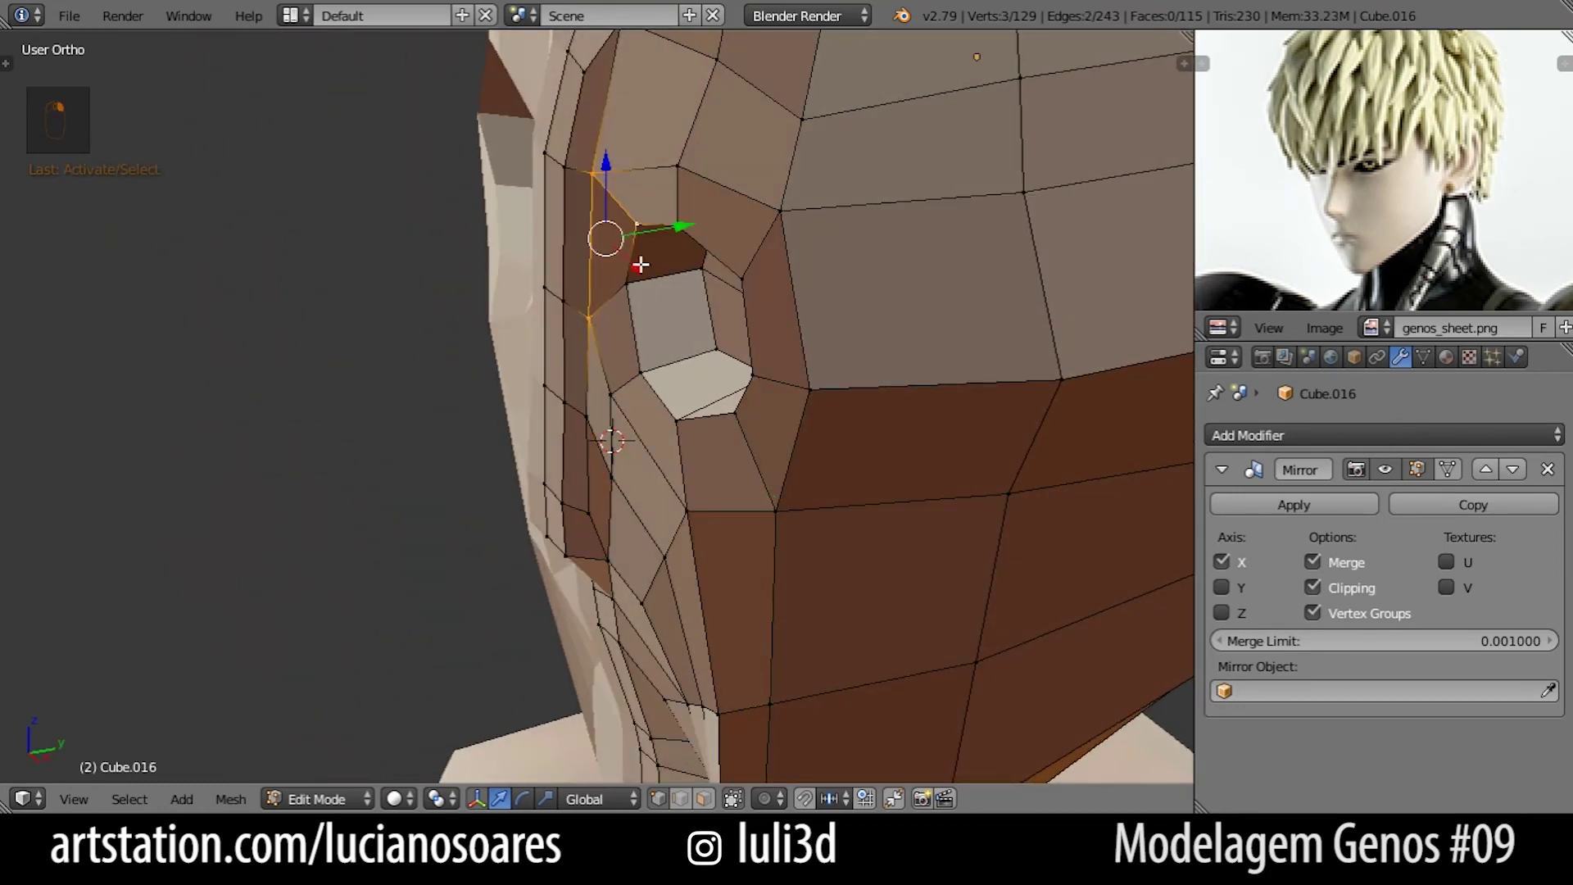
middle_click_drag(619, 381, 576, 322)
left_click_drag(668, 265, 673, 267)
right_click(610, 263)
right_click(596, 142, "shift")
right_click(612, 369, "shift")
left_click_drag(661, 276, 675, 267)
Move the nose-side vertex and the eye-ring vertex at the inner eye corner back along Y individually.
middle_click_drag(675, 267, 662, 471)
right_click(643, 461)
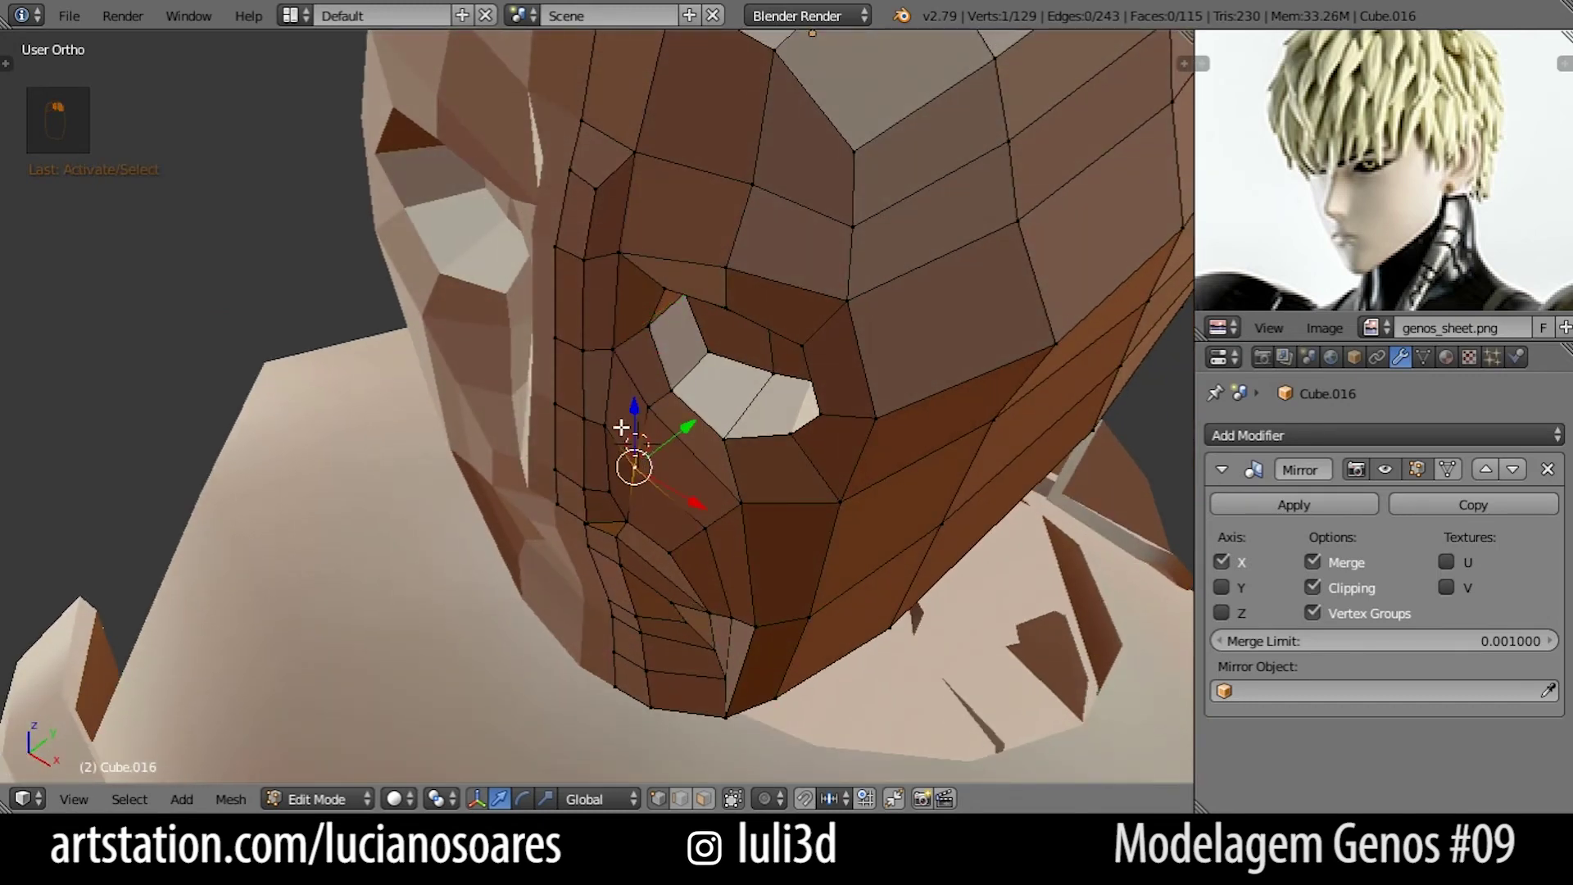
key("KP_0")
key("KP_Decimal")
scroll(620, 425, "down", 2)
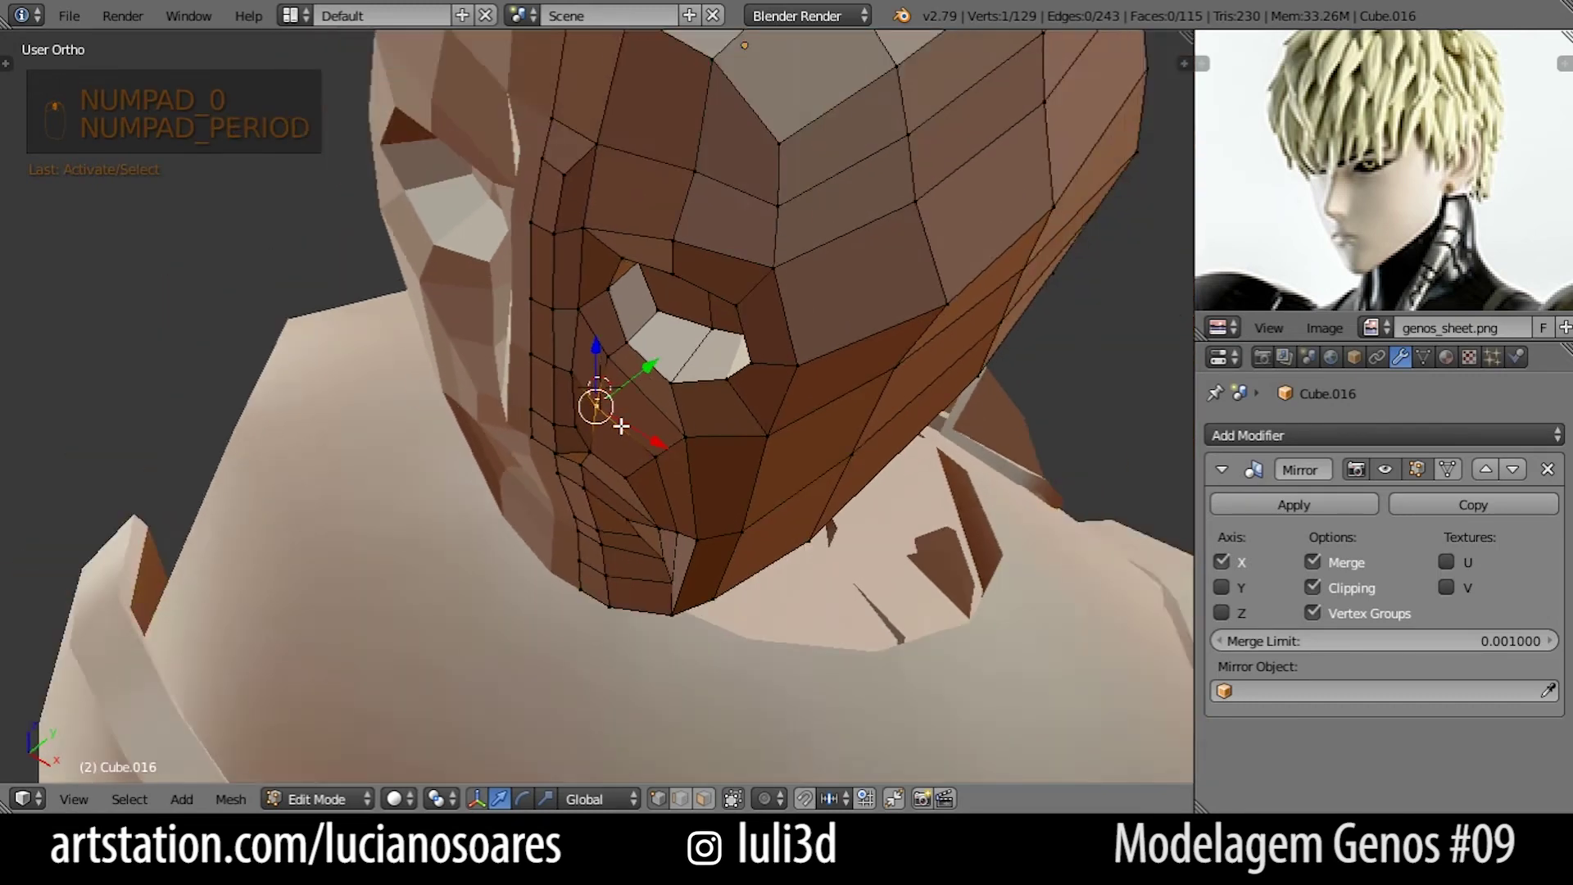
scroll(621, 425, "up", 5)
right_click(537, 318)
left_click_drag(583, 291, 610, 273)
right_click(577, 173)
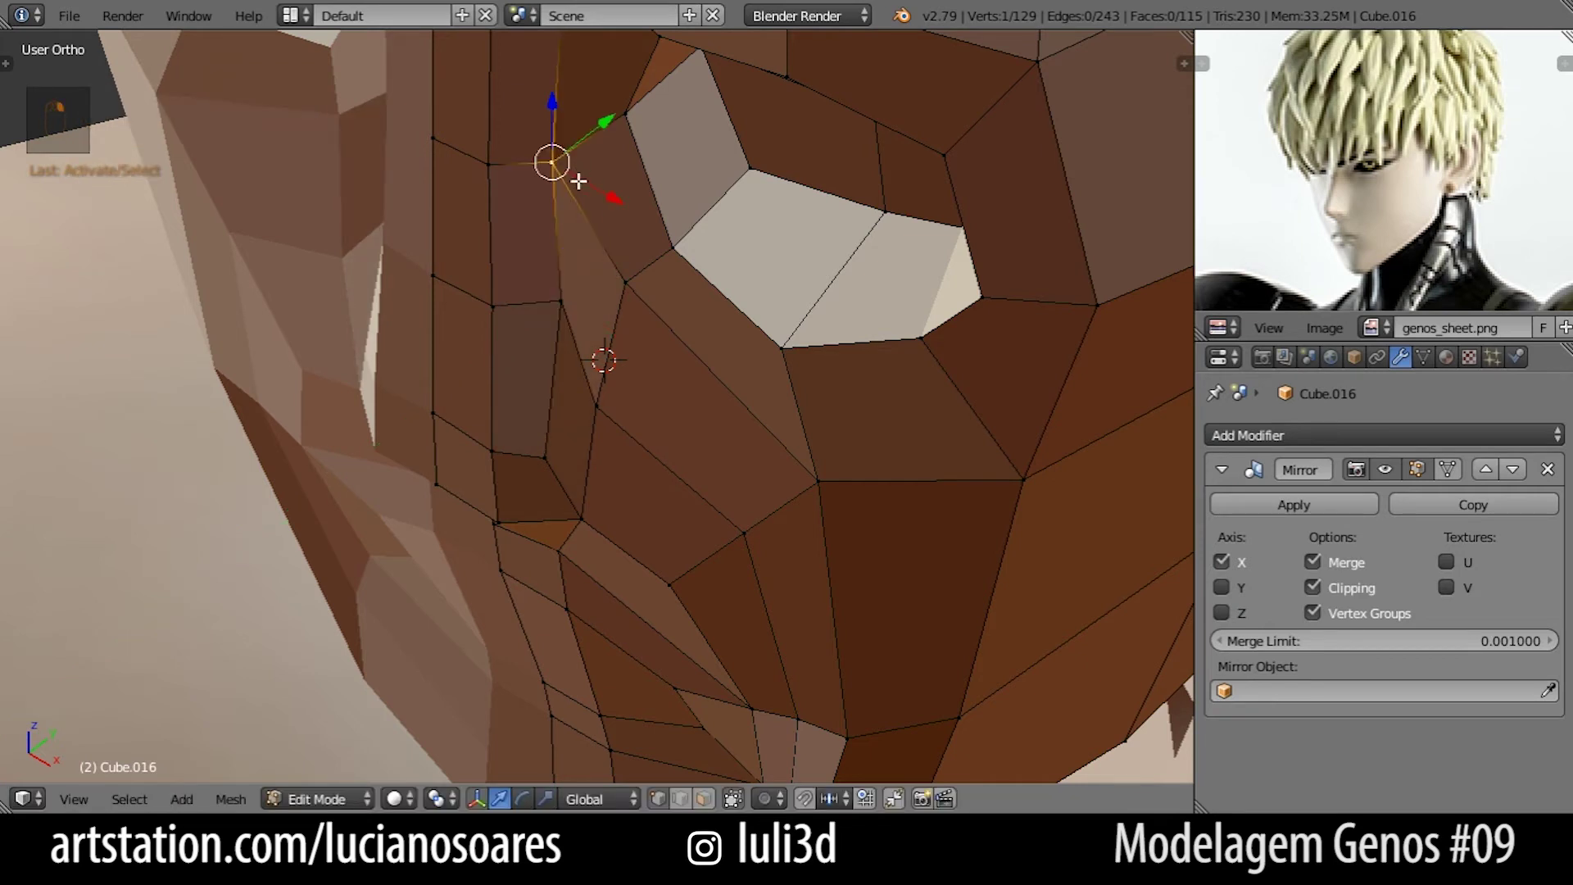
scroll(583, 172, "down", 2)
left_click_drag(617, 196, 633, 179)
left_click(633, 179)
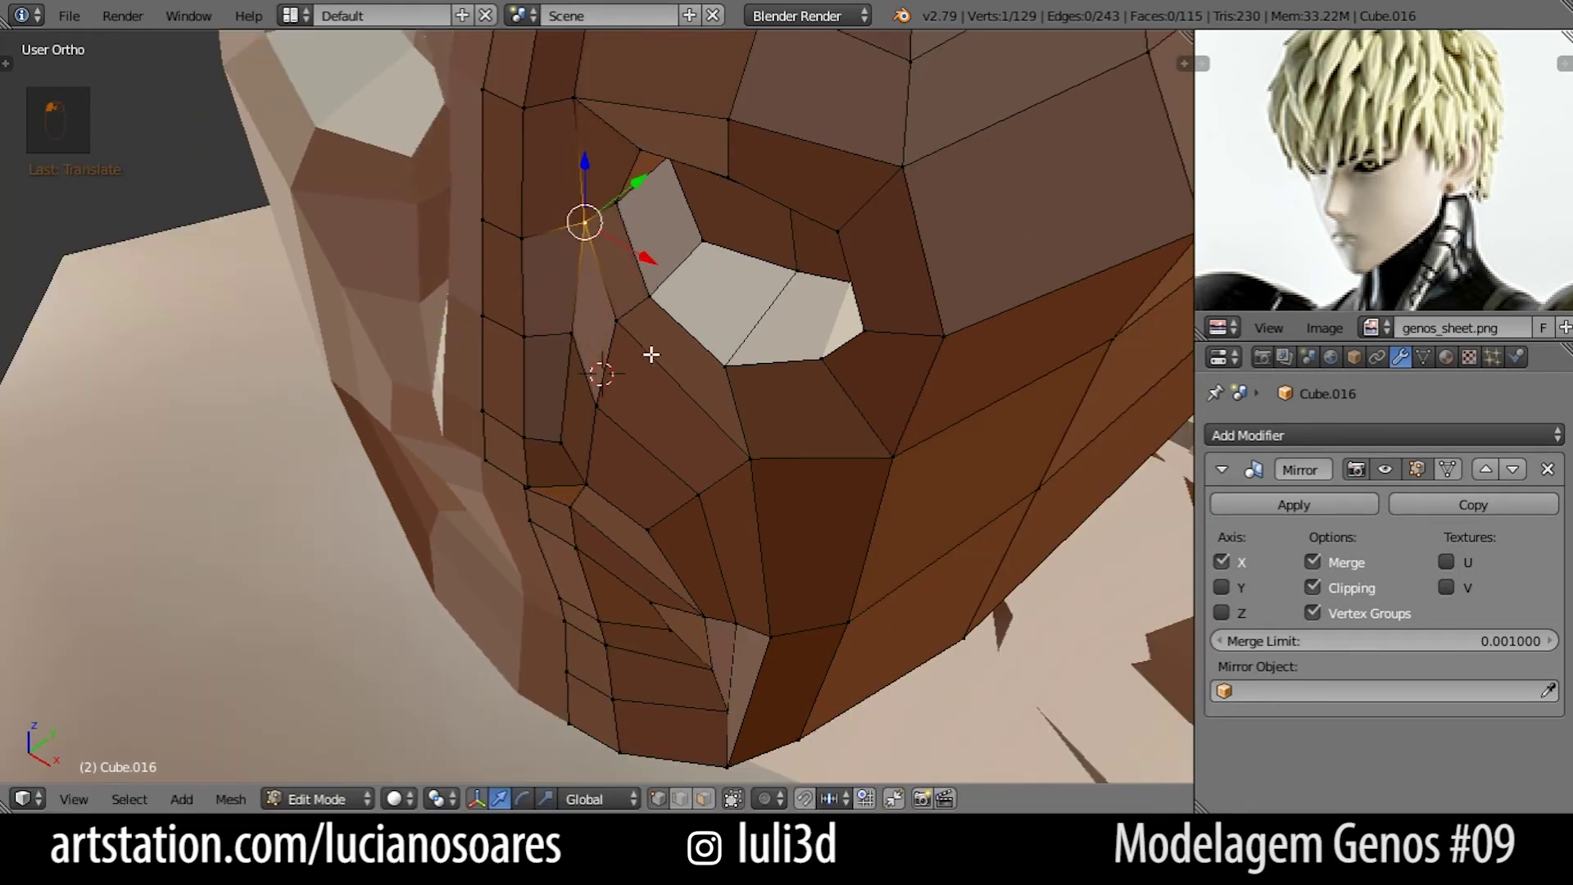
Push the nostril's outer vertex and the adjoining cheek vertex back along Y and check the mouth from the front.
right_click(751, 449)
middle_click_drag(751, 449, 503, 282)
right_click(602, 512, "shift")
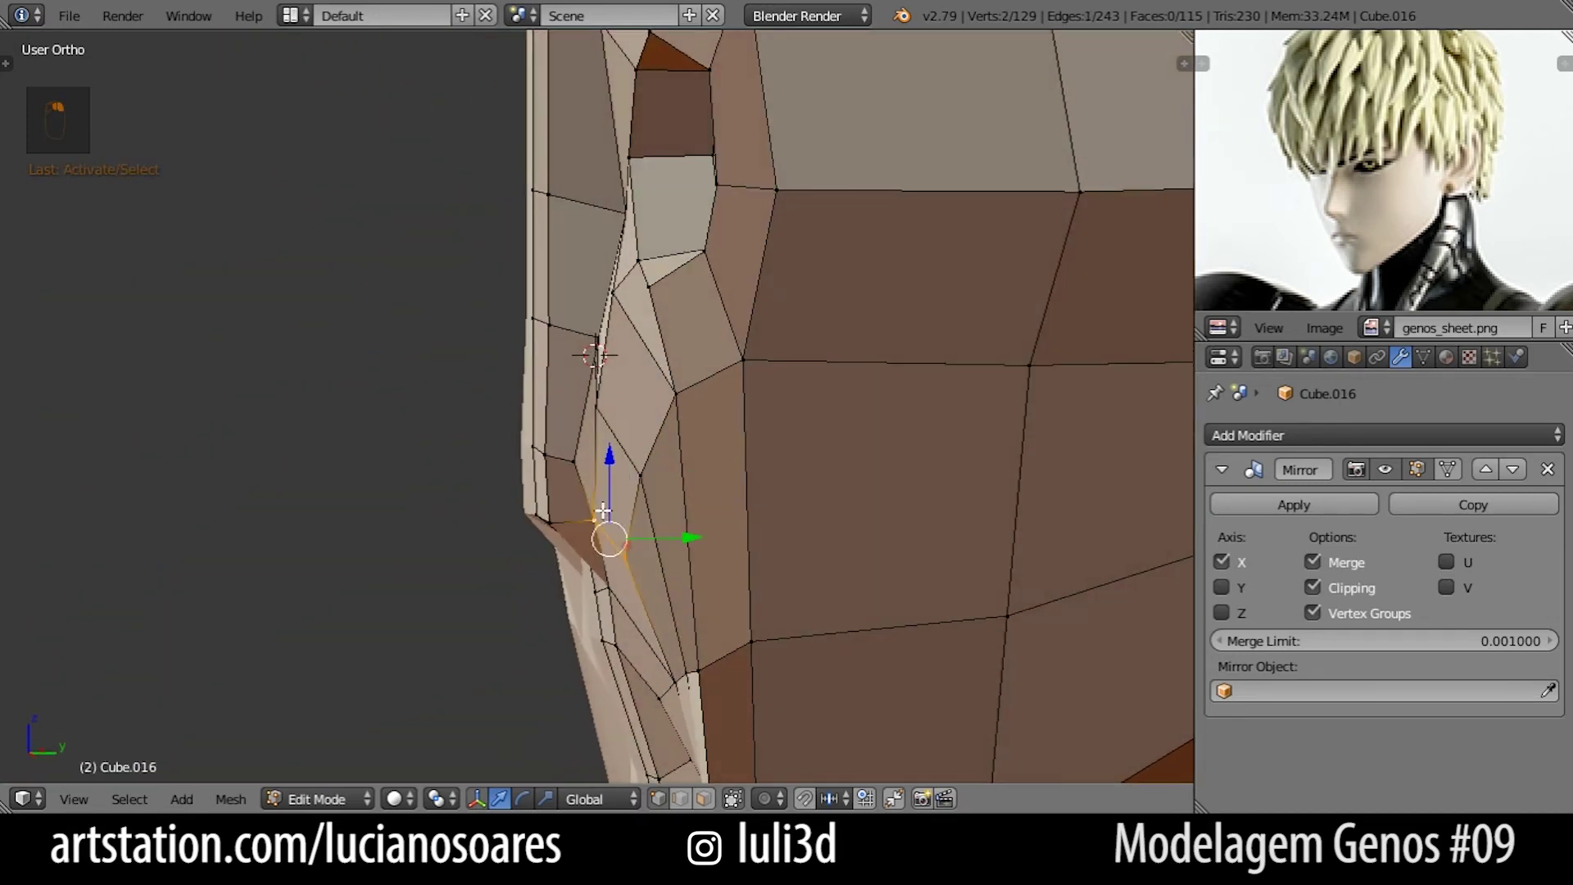
left_click_drag(674, 537, 685, 534)
scroll(652, 358, "up", 2)
middle_click_drag(681, 573, 790, 348, "shift")
scroll(778, 347, "down", 3)
key("KP_1")
scroll(769, 347, "up", 3)
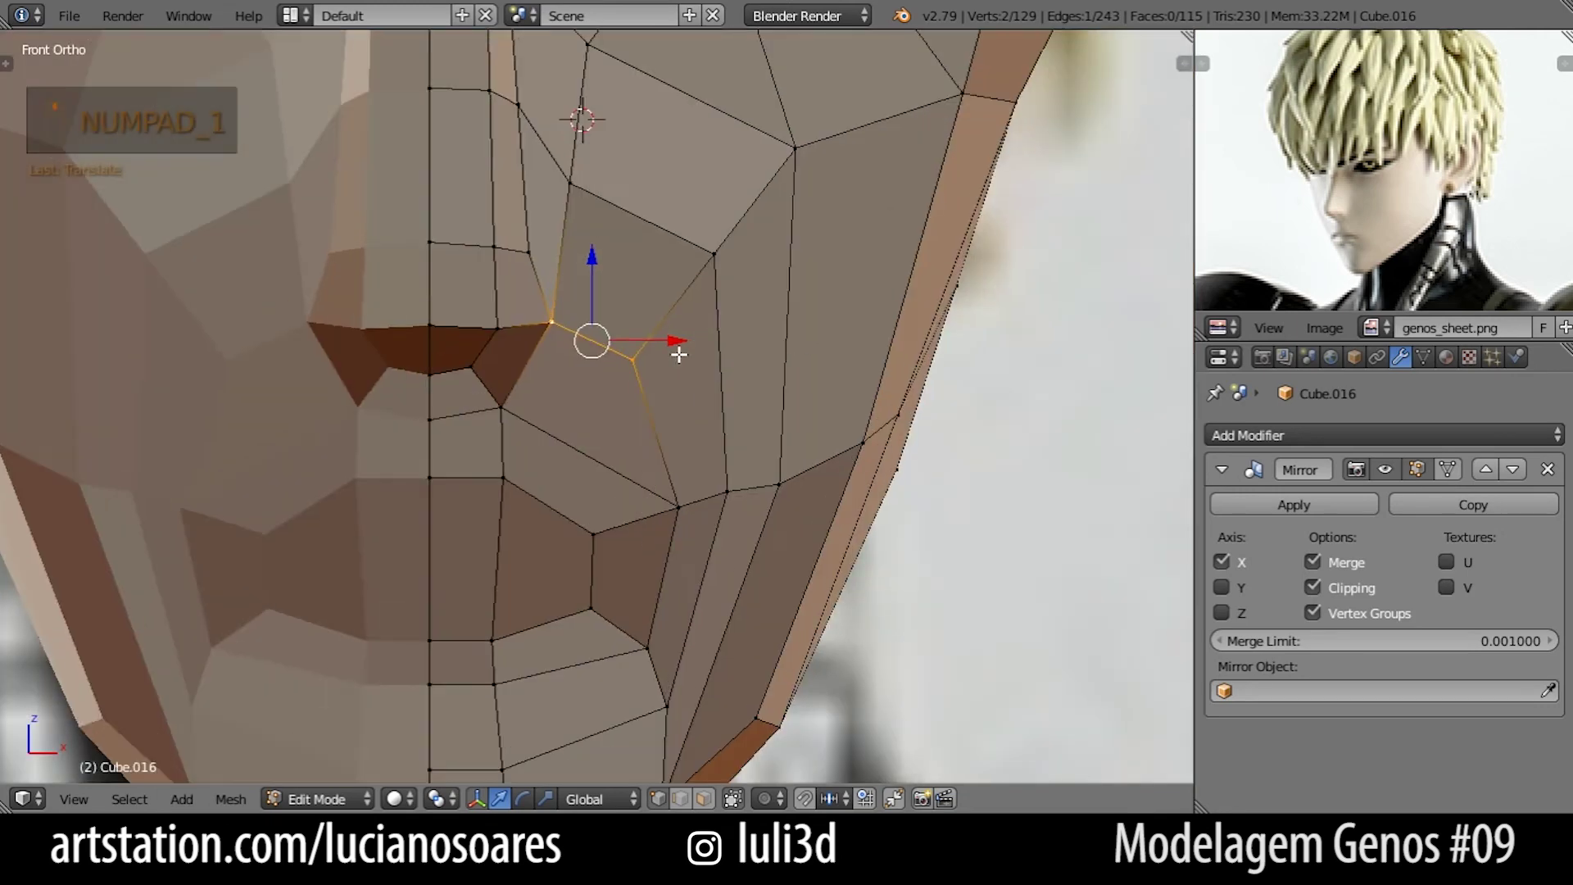
key("alt+Tab")
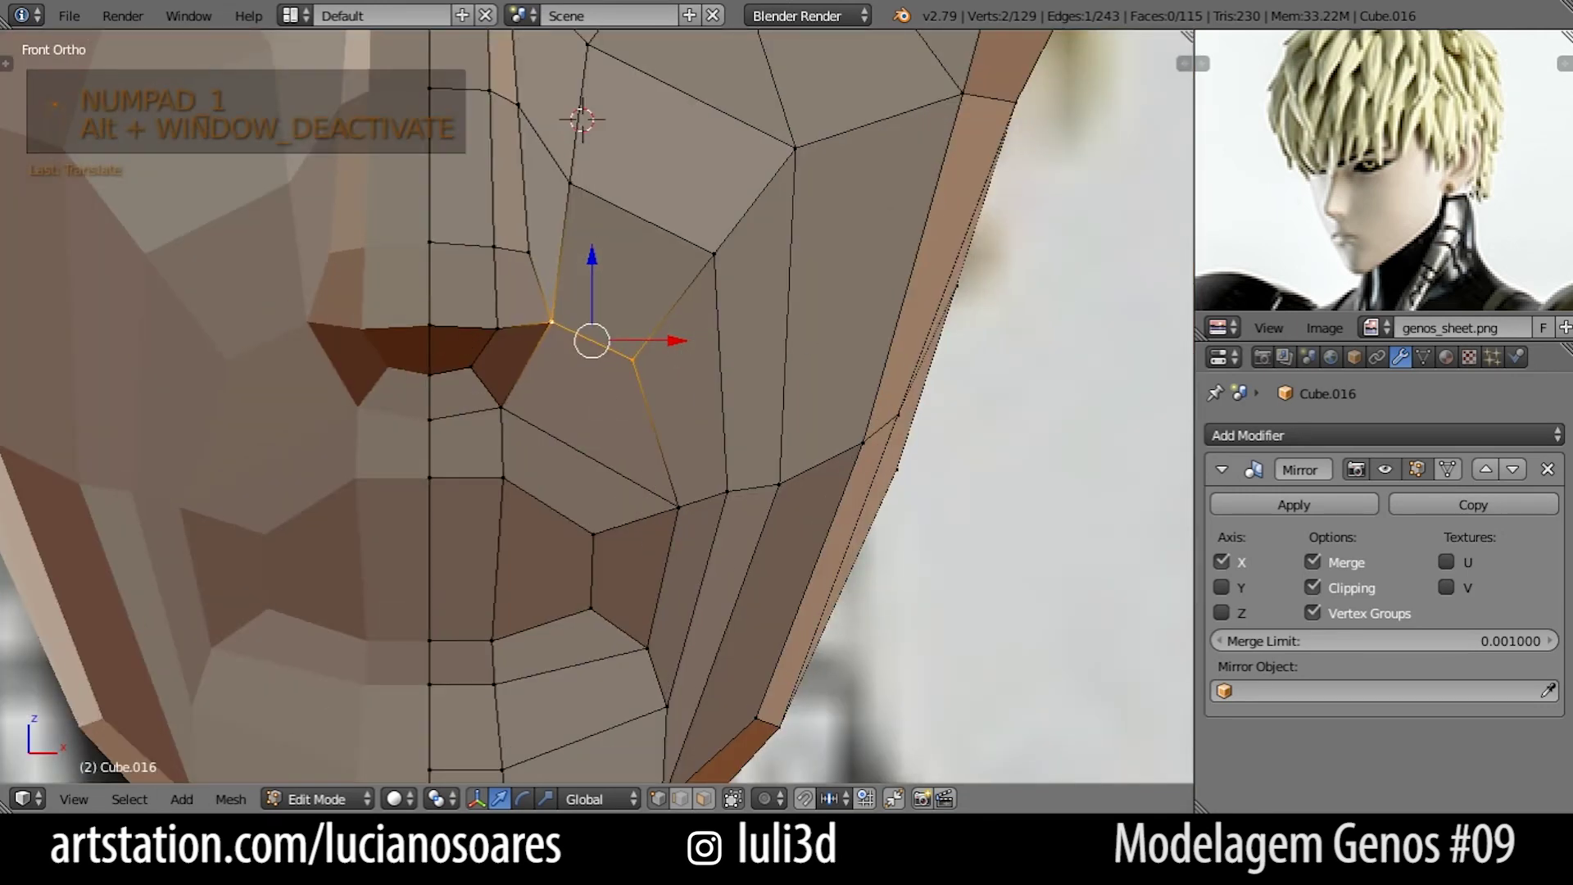
key("alt+Tab")
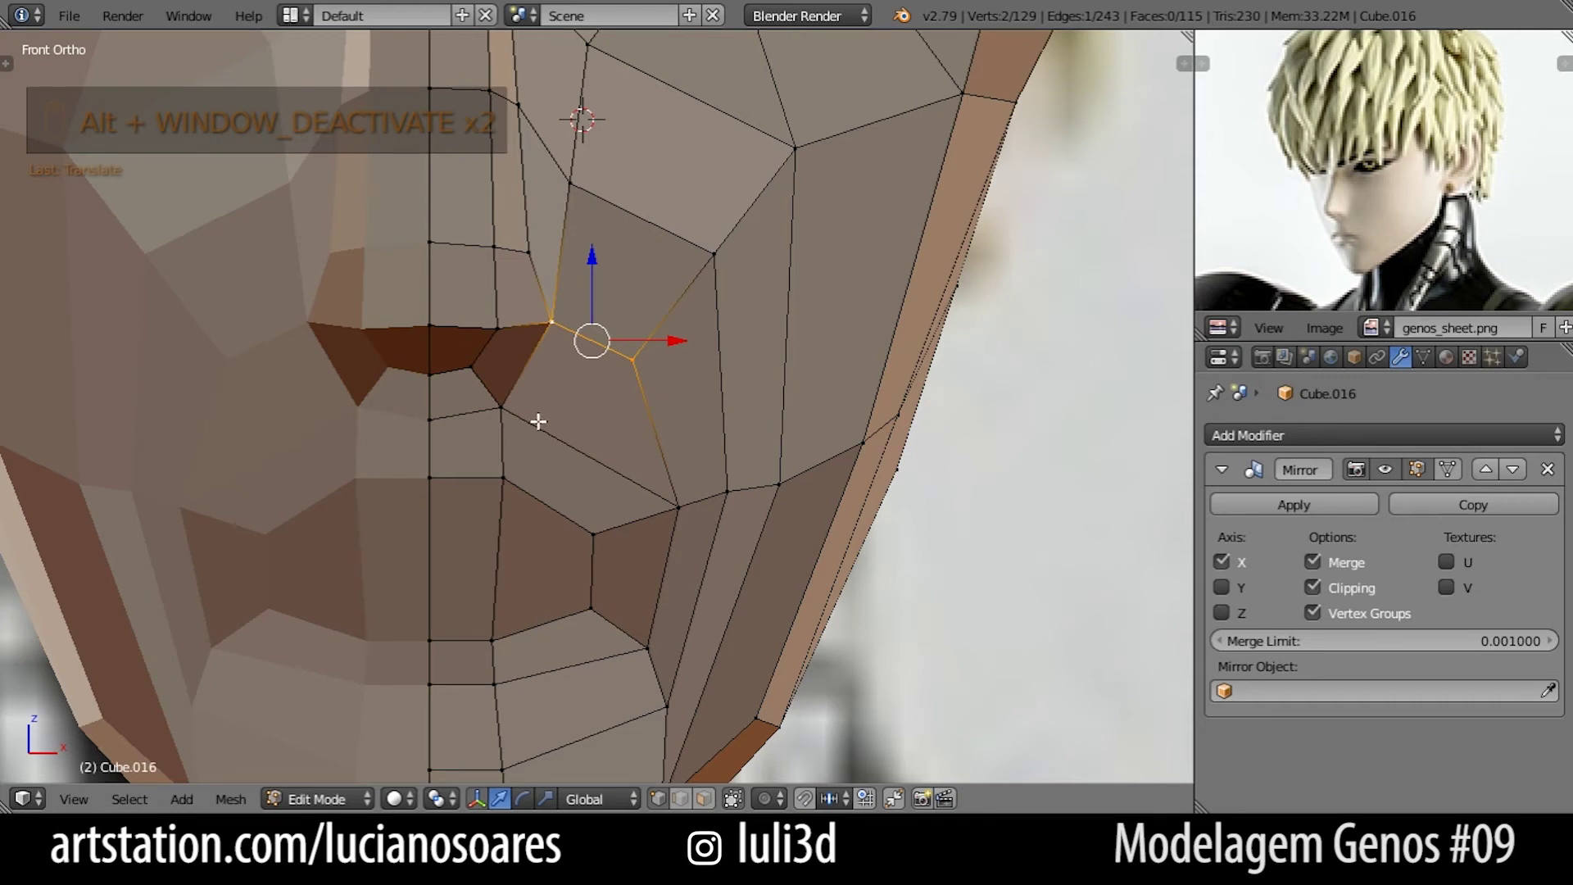
key("alt+Tab")
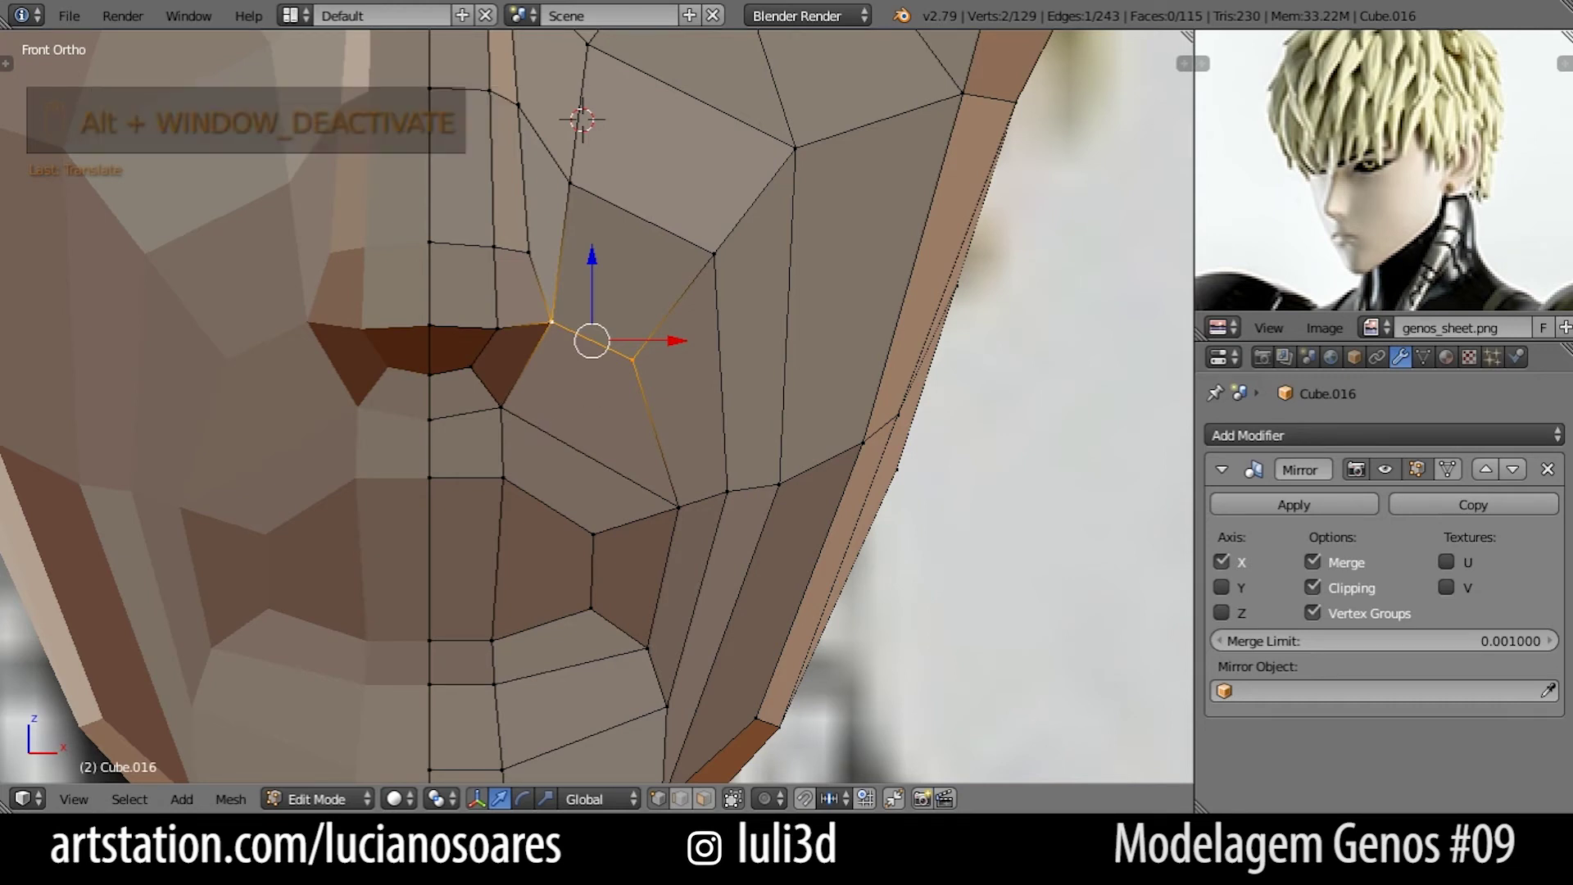
key("alt+Tab")
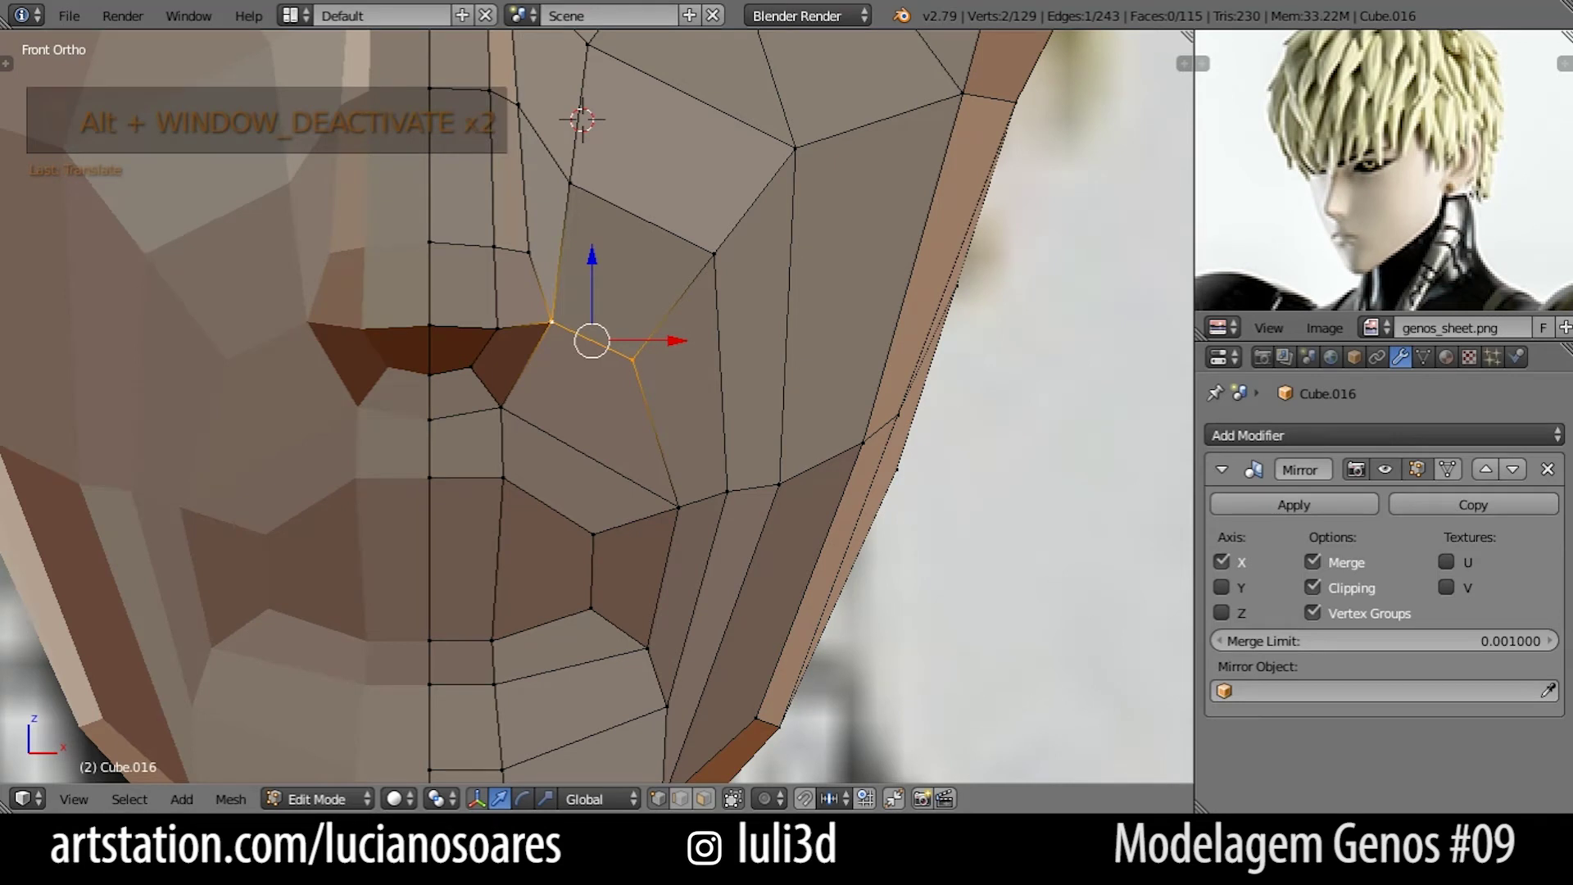
Lower the central edge of the upper lip and the two vertices directly above it.
right_click(466, 477)
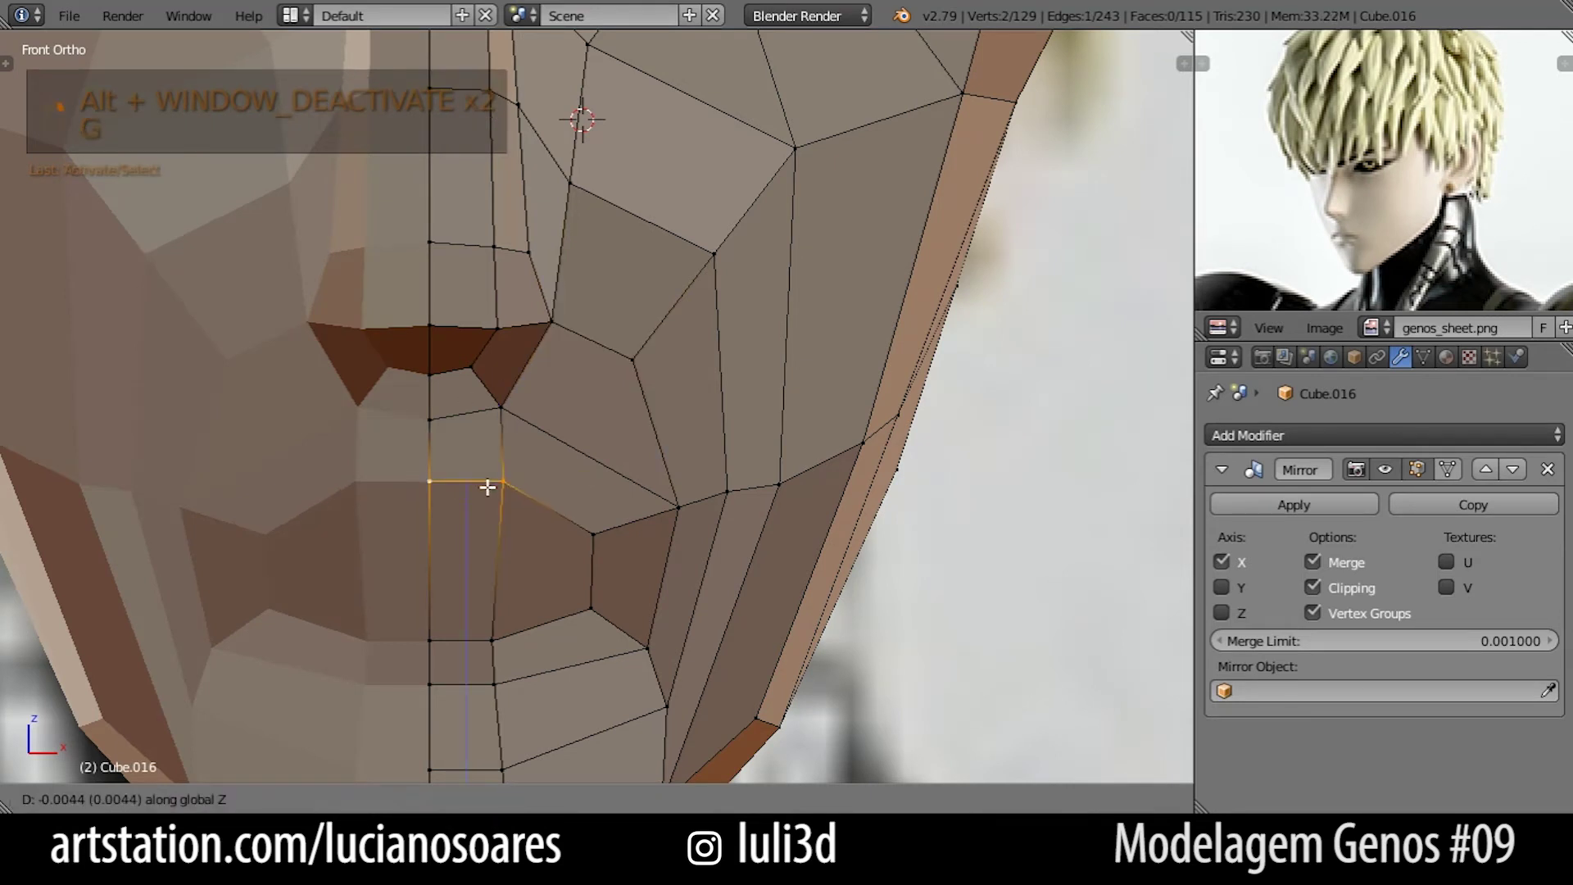
key("g")
key("g")
left_click(501, 507)
right_click(502, 416)
key("g")
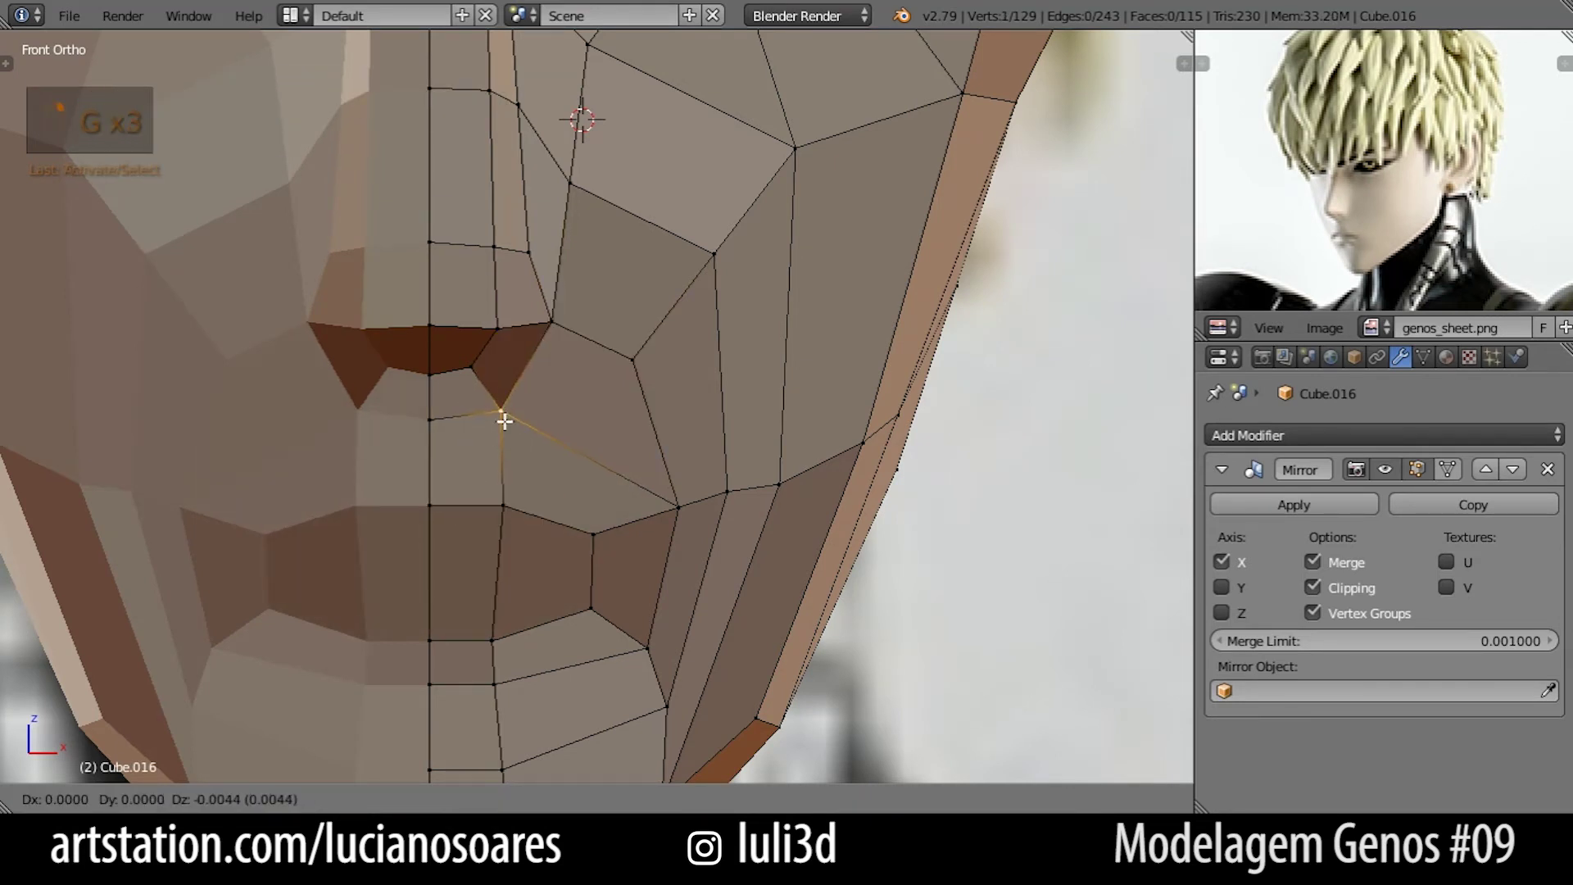
left_click(503, 457)
right_click(453, 430)
key("g")
key("z")
left_click(456, 459)
Lower the two vertices at the rear of the nose base along Z and flatten them with a Z scale.
right_click(471, 378)
right_click(451, 384, "shift")
key("g")
key("z")
left_click(468, 418)
key("s")
key("z")
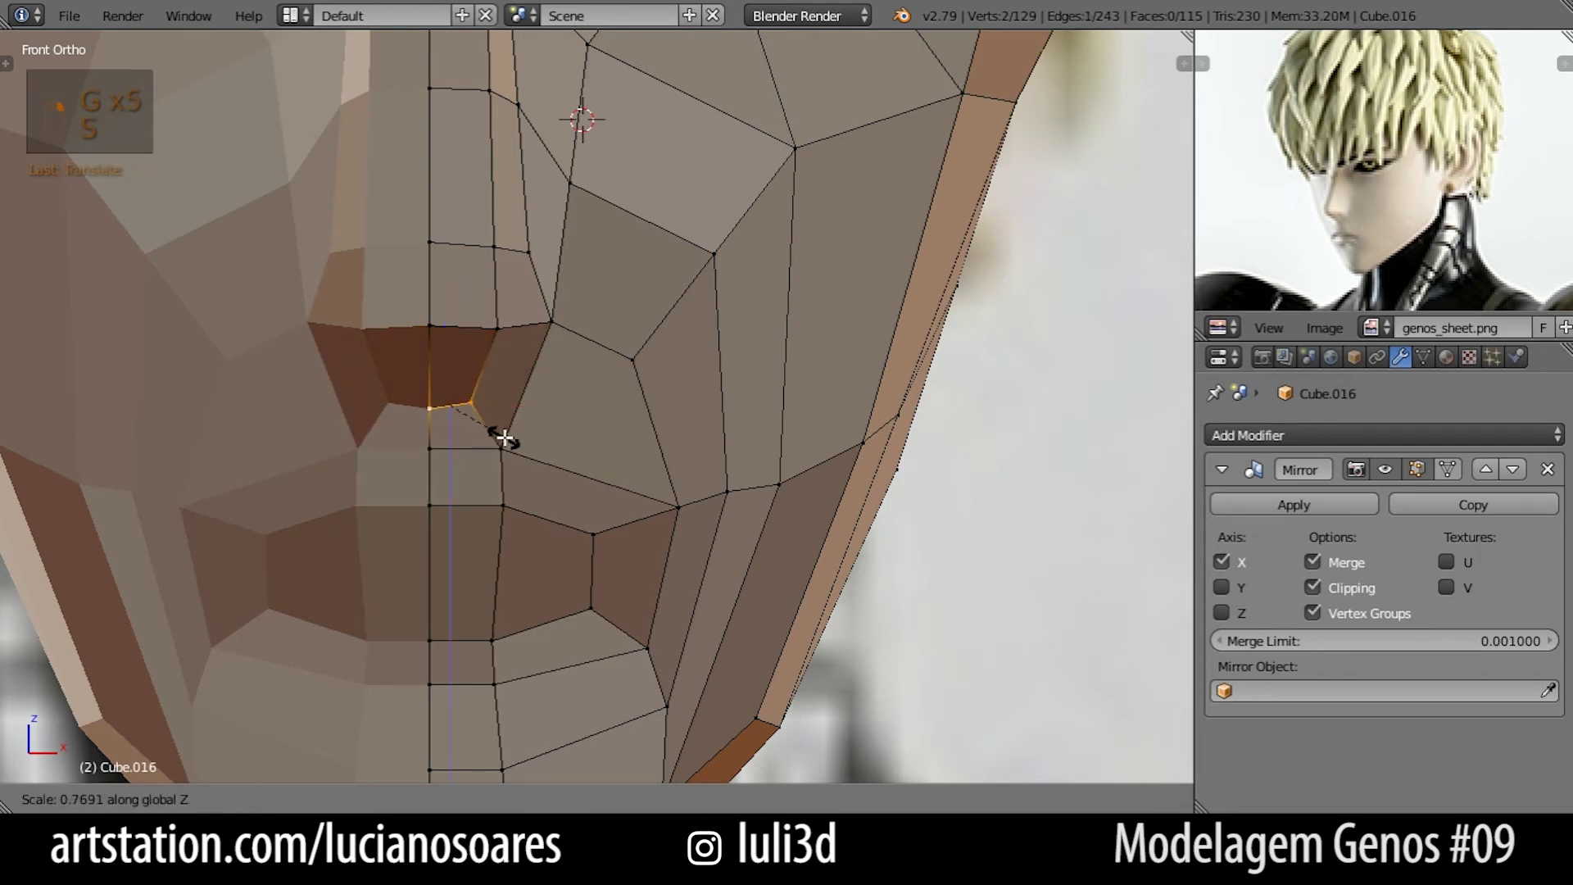
left_click(484, 442)
Lower the nose's front bottom edge, shift its side vertex inward and up, and lower the outer nostril vertex.
right_click(469, 326)
key("alt+tab")
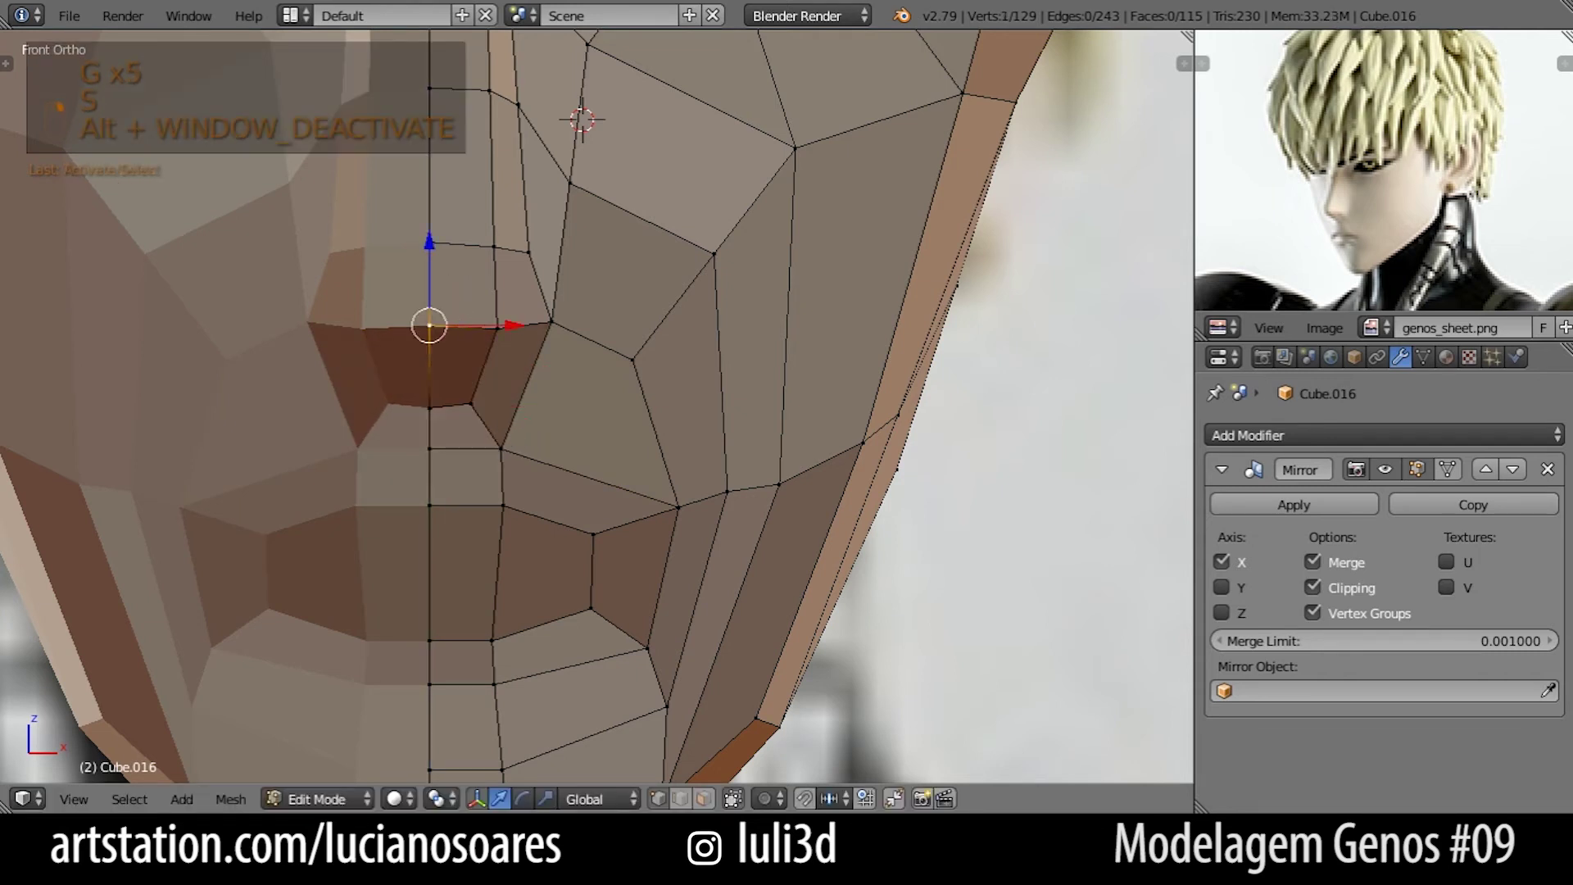
right_click(495, 334, "shift")
key("g")
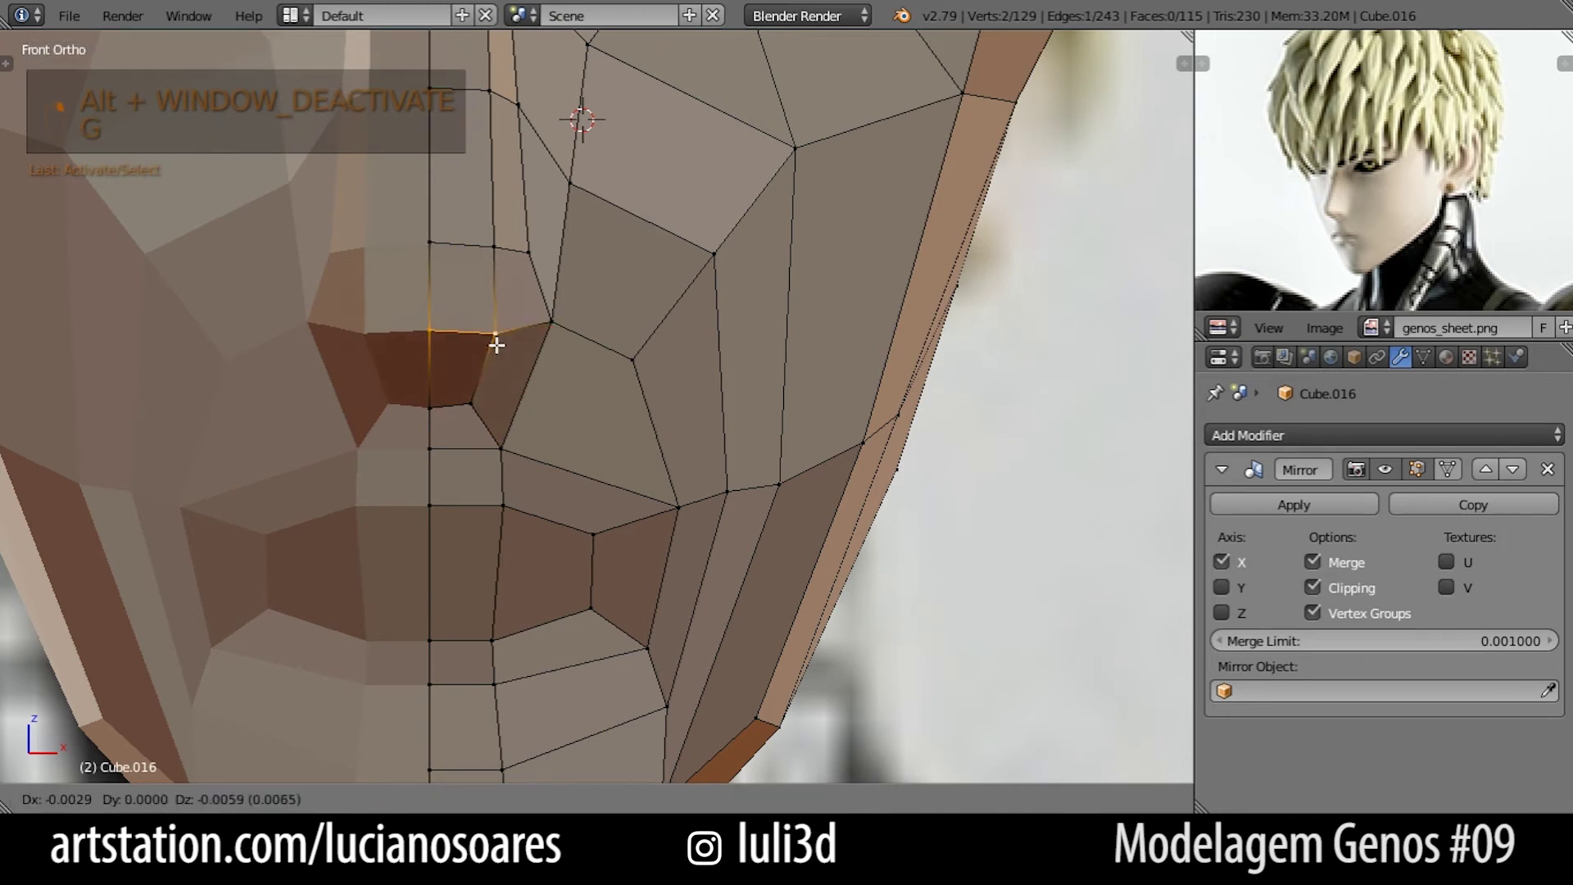
left_click(495, 365)
right_click(496, 362)
key("g")
left_click(485, 352)
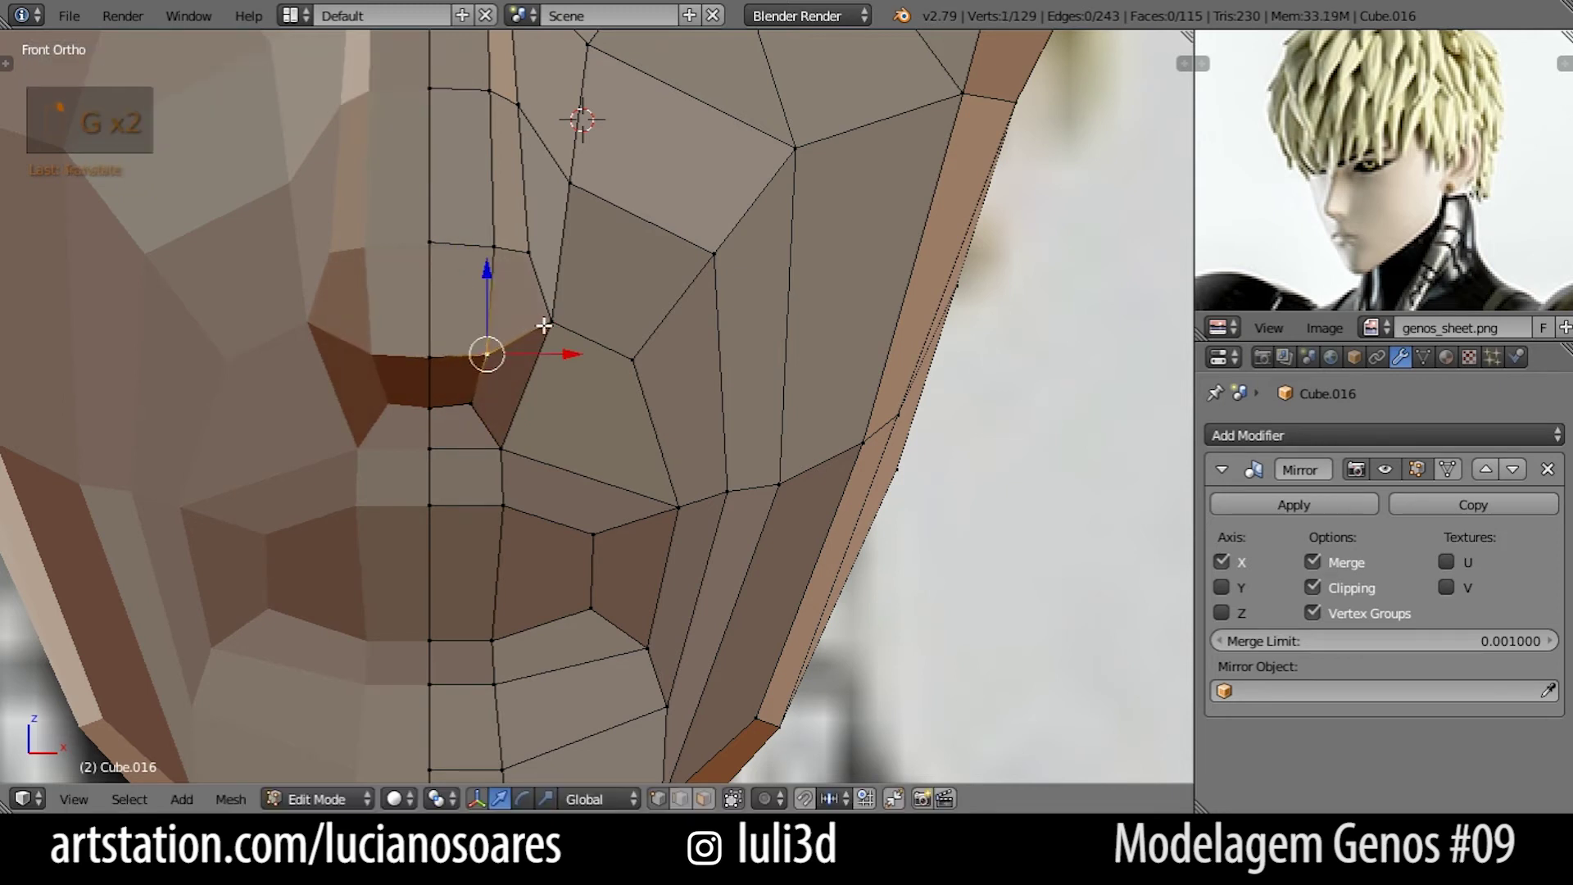
key("g")
left_click(540, 375)
right_click(527, 260)
right_click(493, 249, "shift")
right_click(439, 244, "shift")
key("alt+Tab")
key("KP_3")
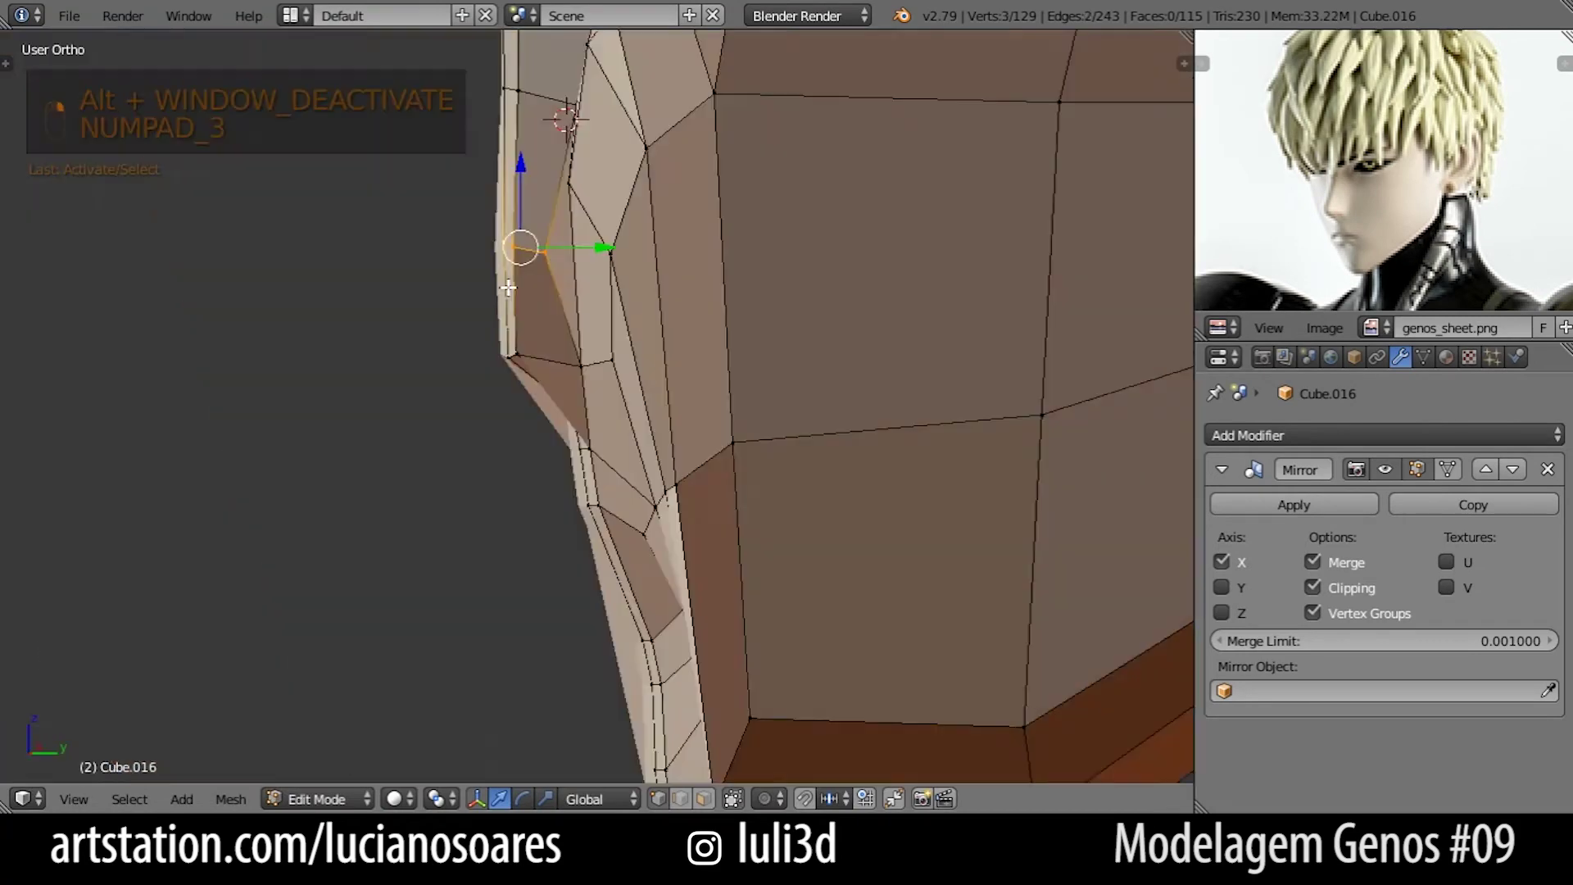
key("g")
middle_click_drag(588, 343, 665, 412)
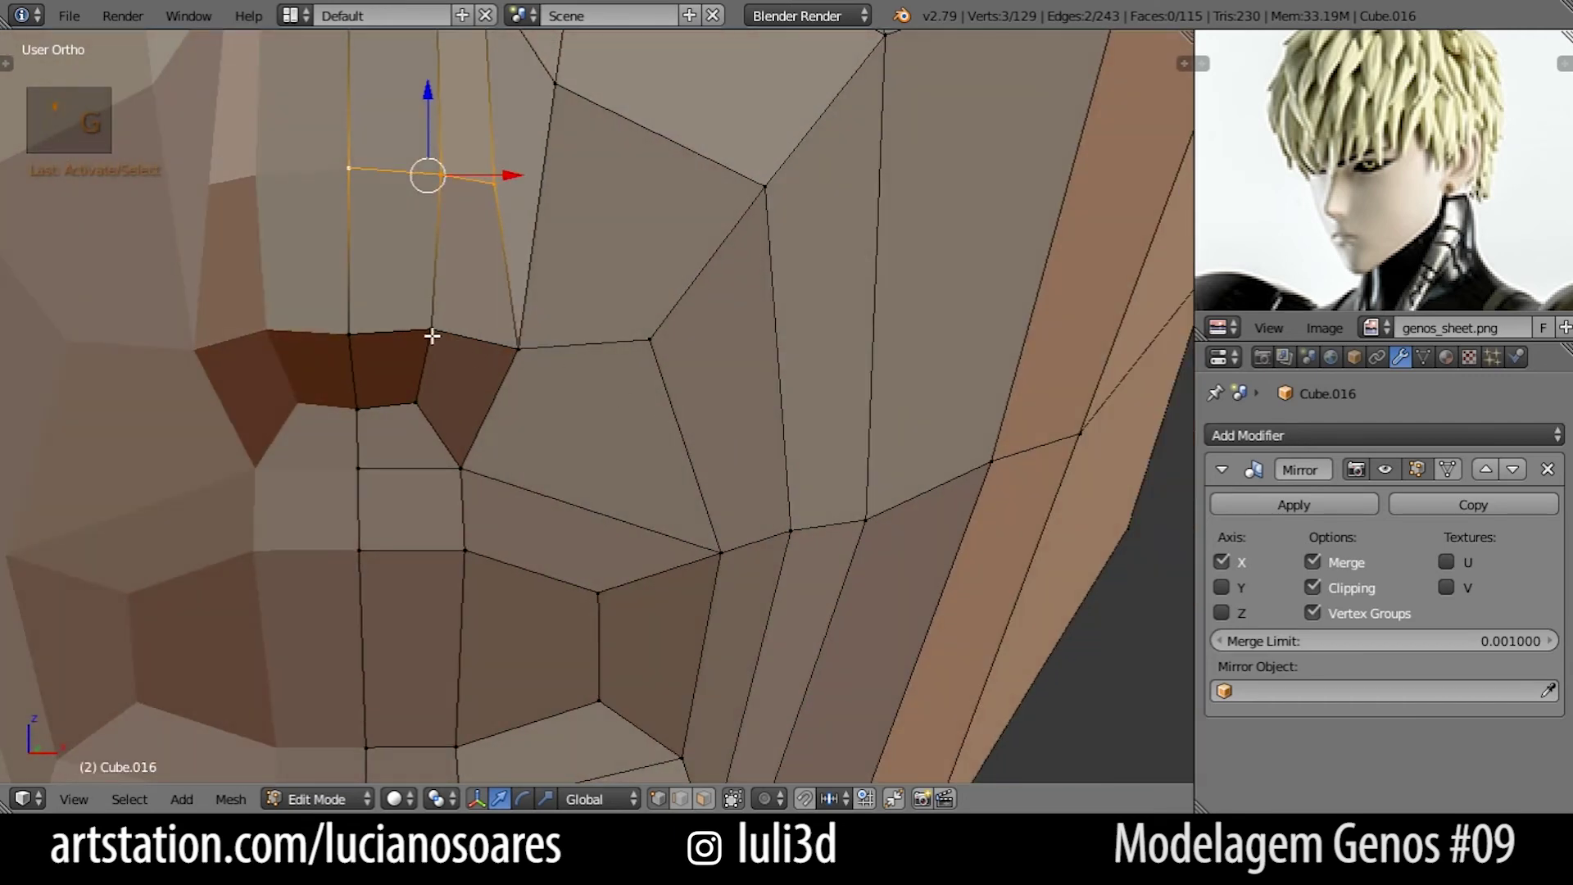
Reposition the three vertices of the nose's bottom edge in profile, scale them and push them back along Y.
right_click(373, 334)
right_click(542, 350, "ctrl")
key("KP_3")
key("g")
left_click(592, 381)
key("s")
left_click(589, 383)
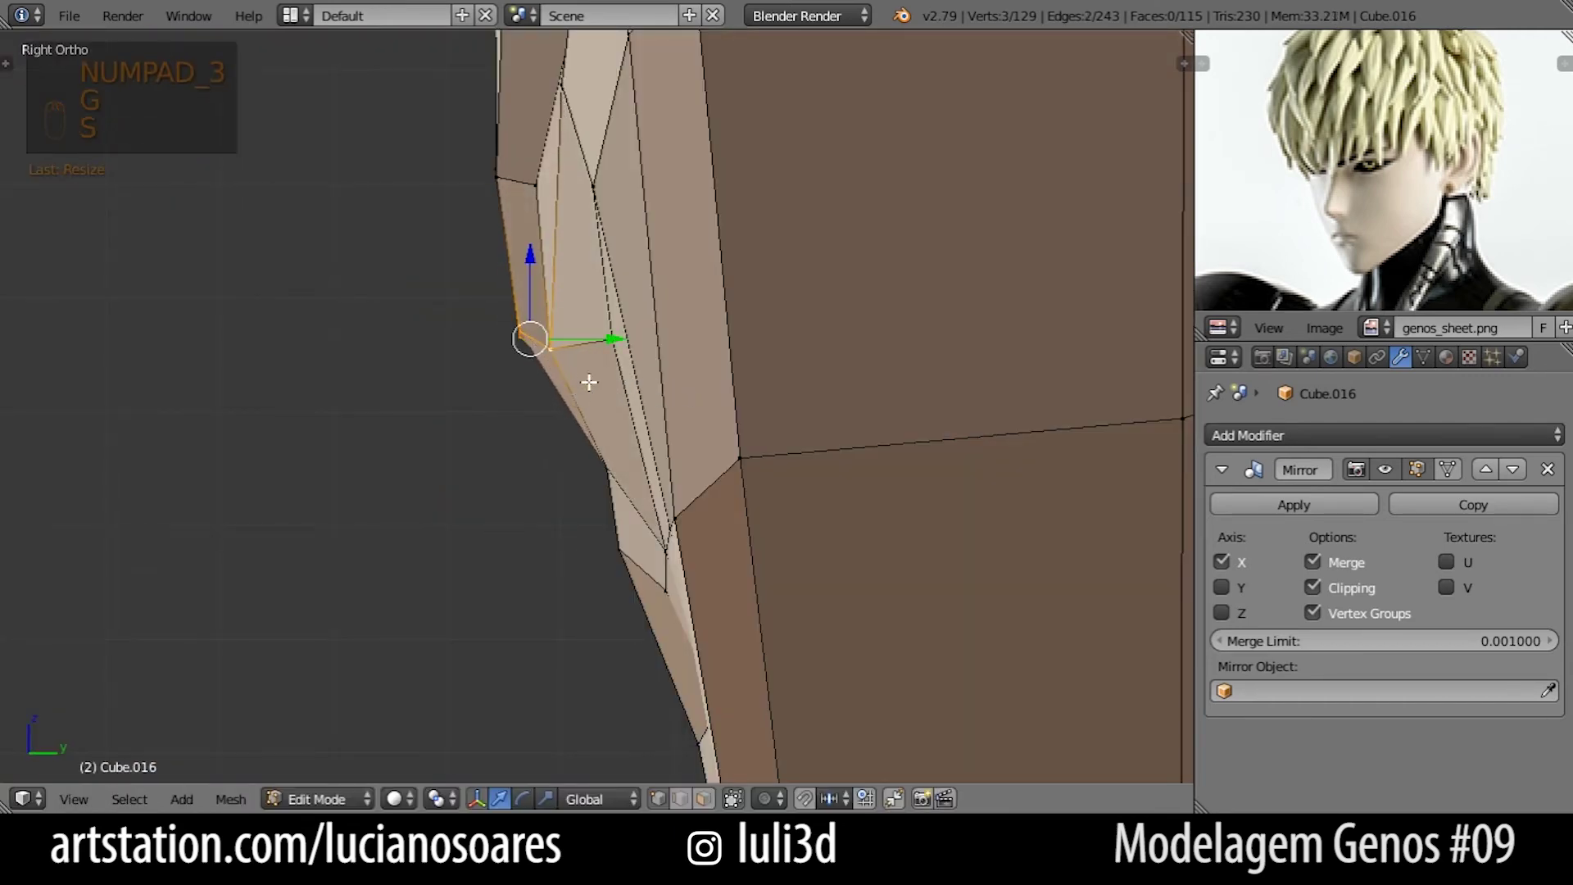
key("g")
key("y")
left_click(625, 340)
Pull the three-vertex row across the lower nose forward and down in profile to form the nose tip.
middle_click_drag(625, 340, 748, 336)
right_click(474, 244)
right_click(438, 245, "shift")
right_click(531, 249, "shift")
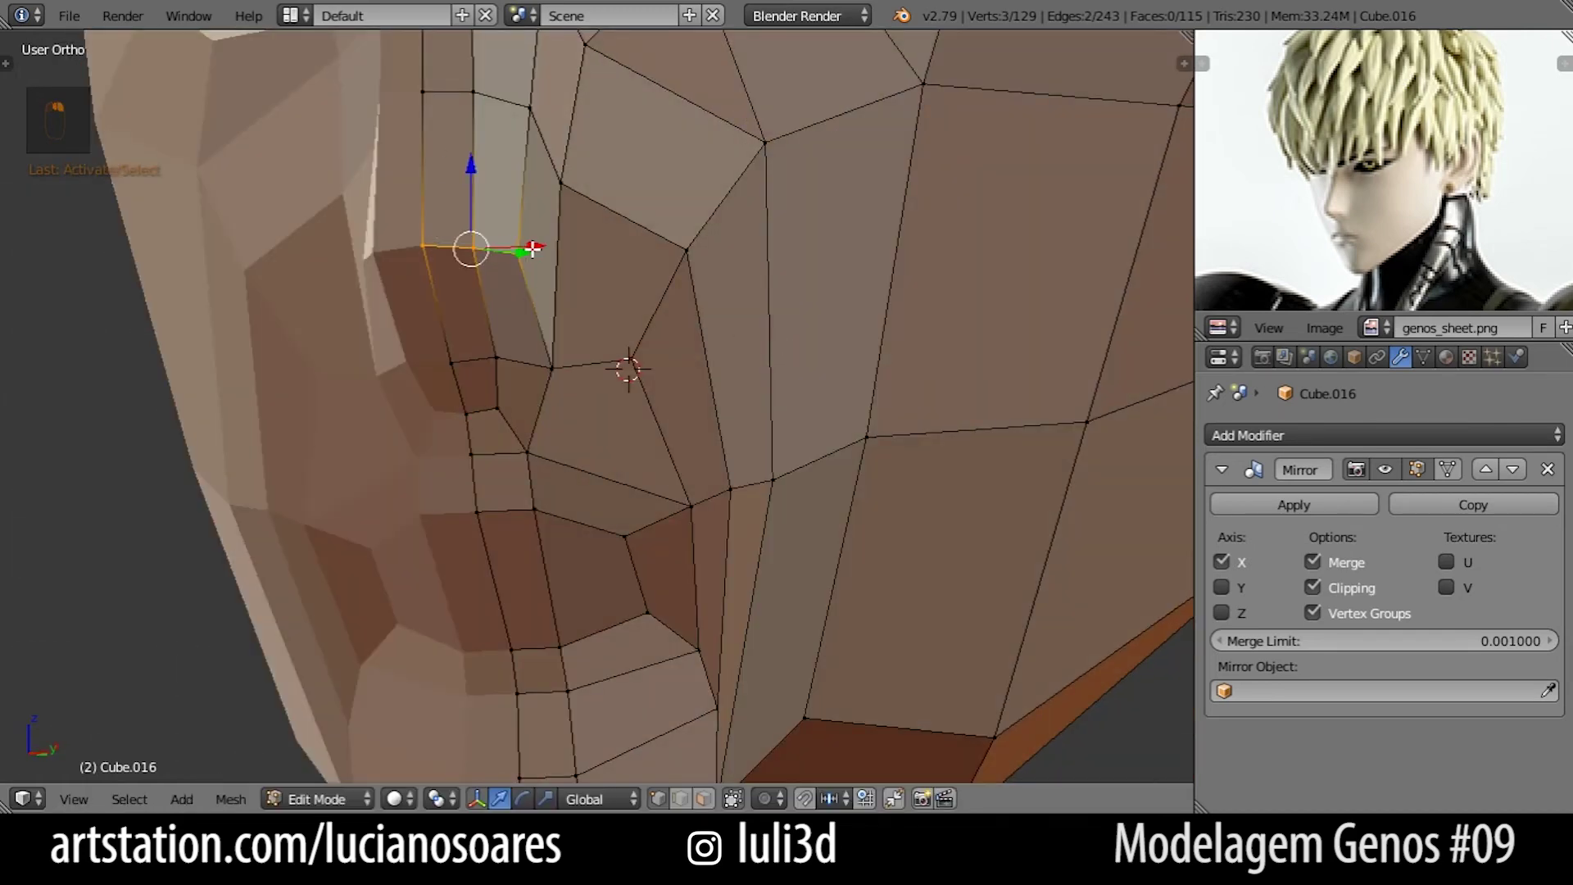
key("KP_3")
key("g")
left_click(425, 332)
Move the nose tip's outer side vertex back in profile and raise the neighbouring tip vertex along Z.
right_click(523, 323)
key("g")
left_click(564, 325)
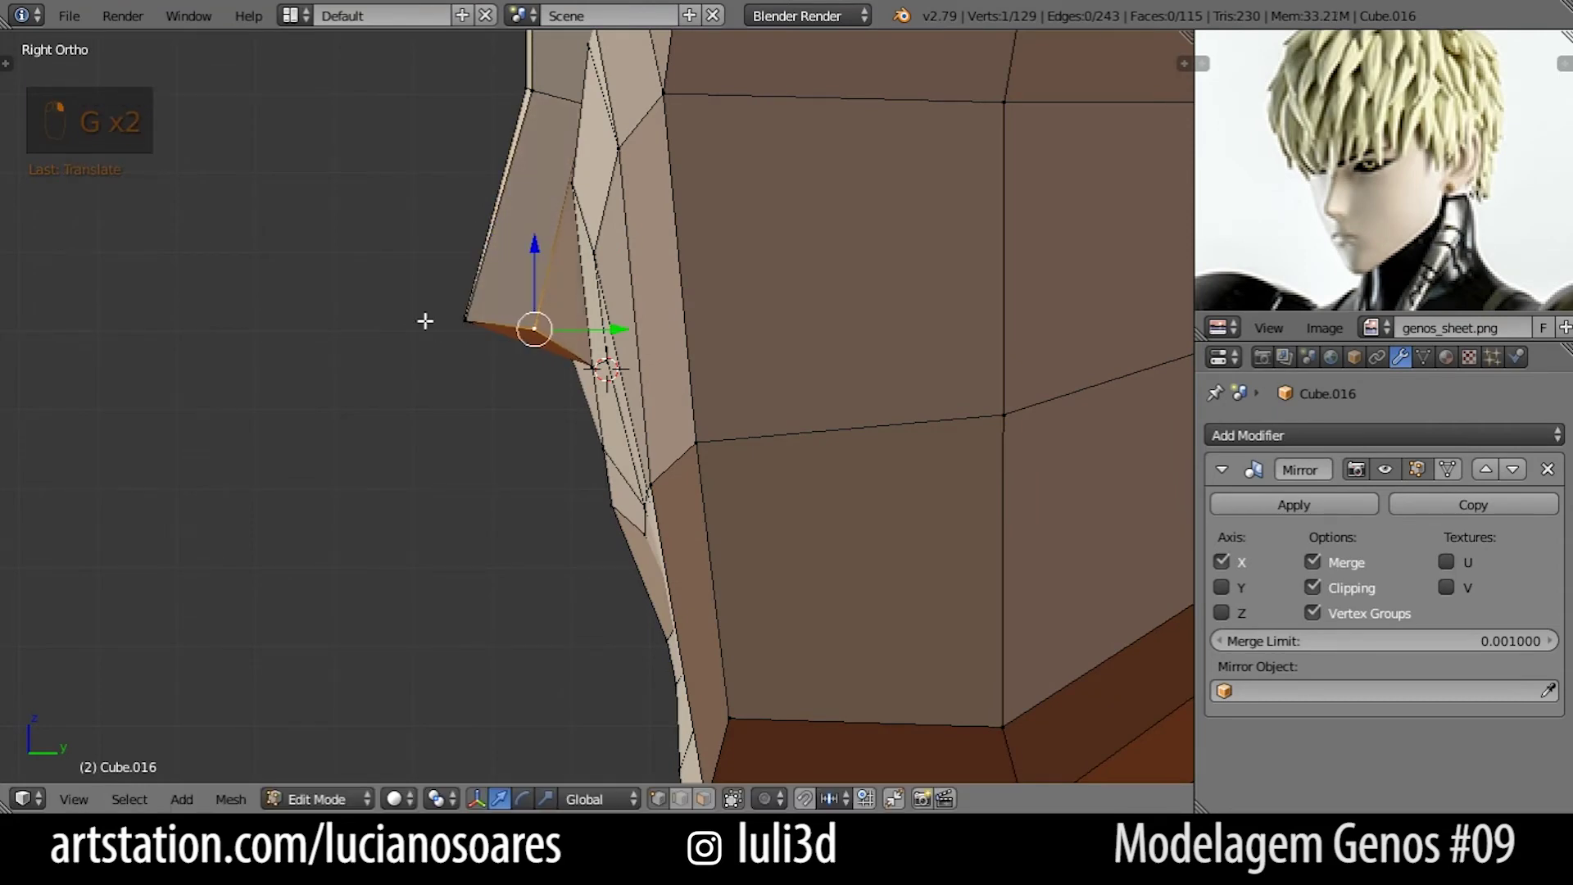
middle_click_drag(425, 322, 502, 351)
key("g")
left_click(467, 317)
middle_click_drag(467, 317, 541, 297)
key("g")
key("z")
left_click(545, 276)
key("KP_1")
scroll(533, 328, "up", 4)
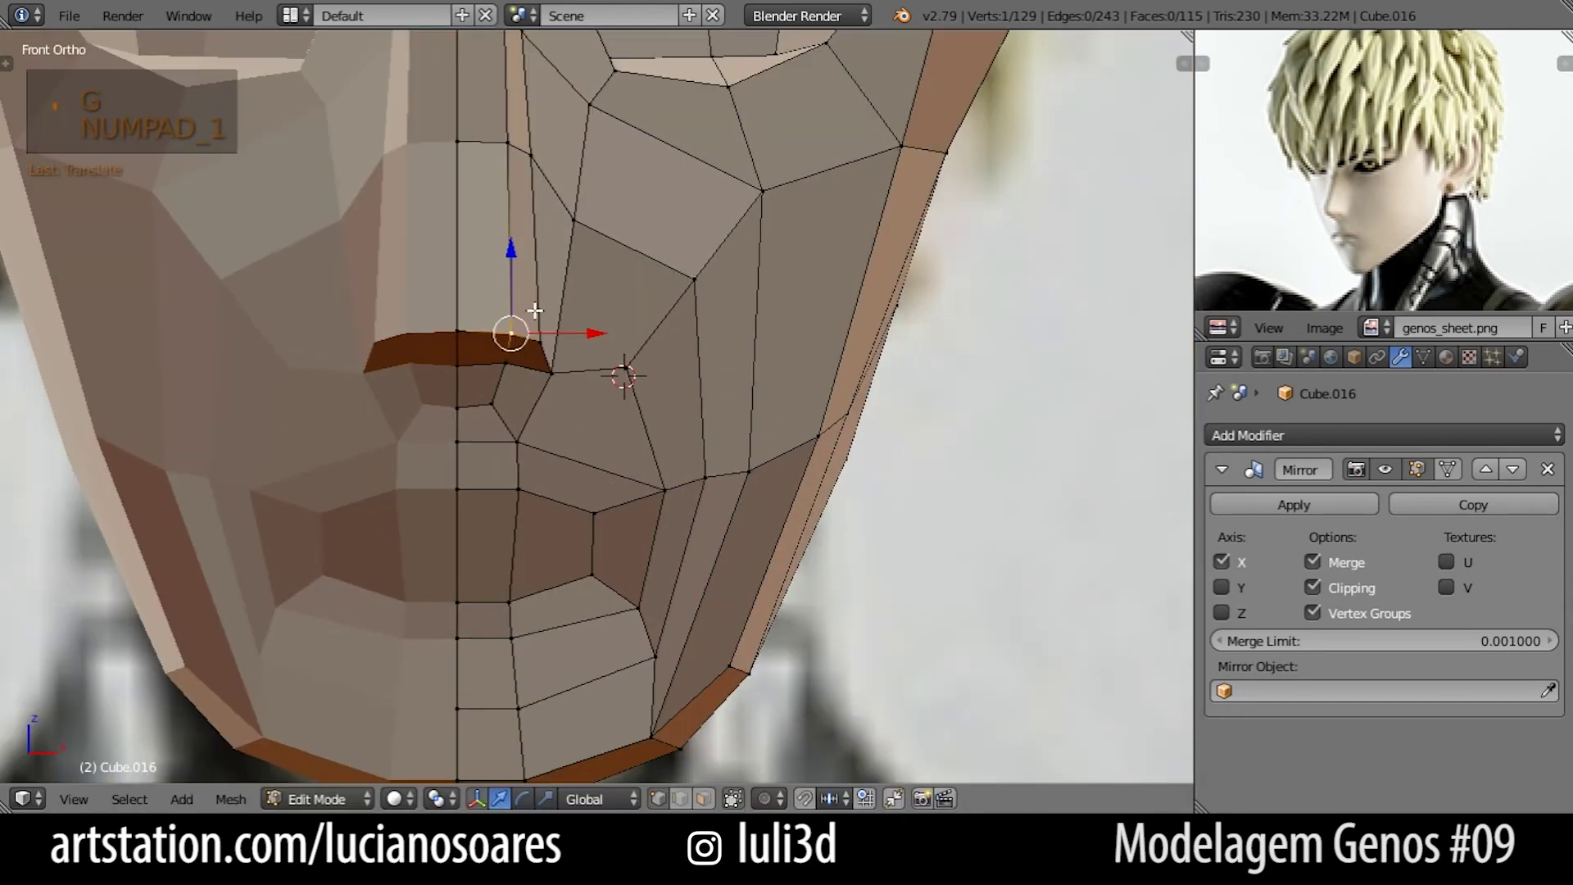
Reposition the three-vertex row across the middle of the nose bridge in profile.
right_click(538, 304)
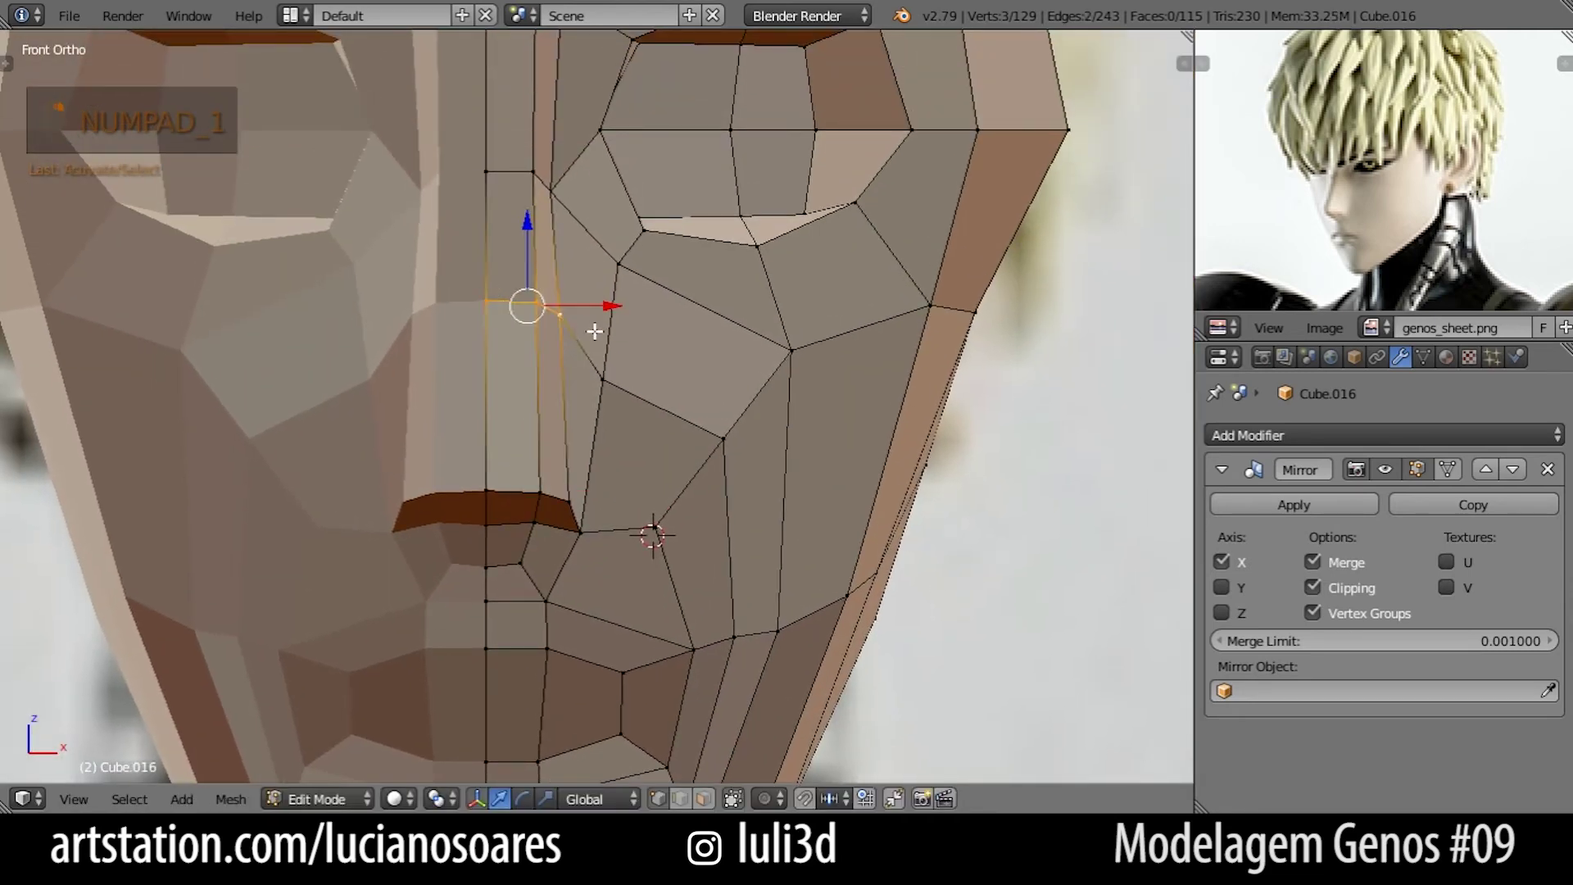
key("KP_3")
key("g")
left_click(554, 432)
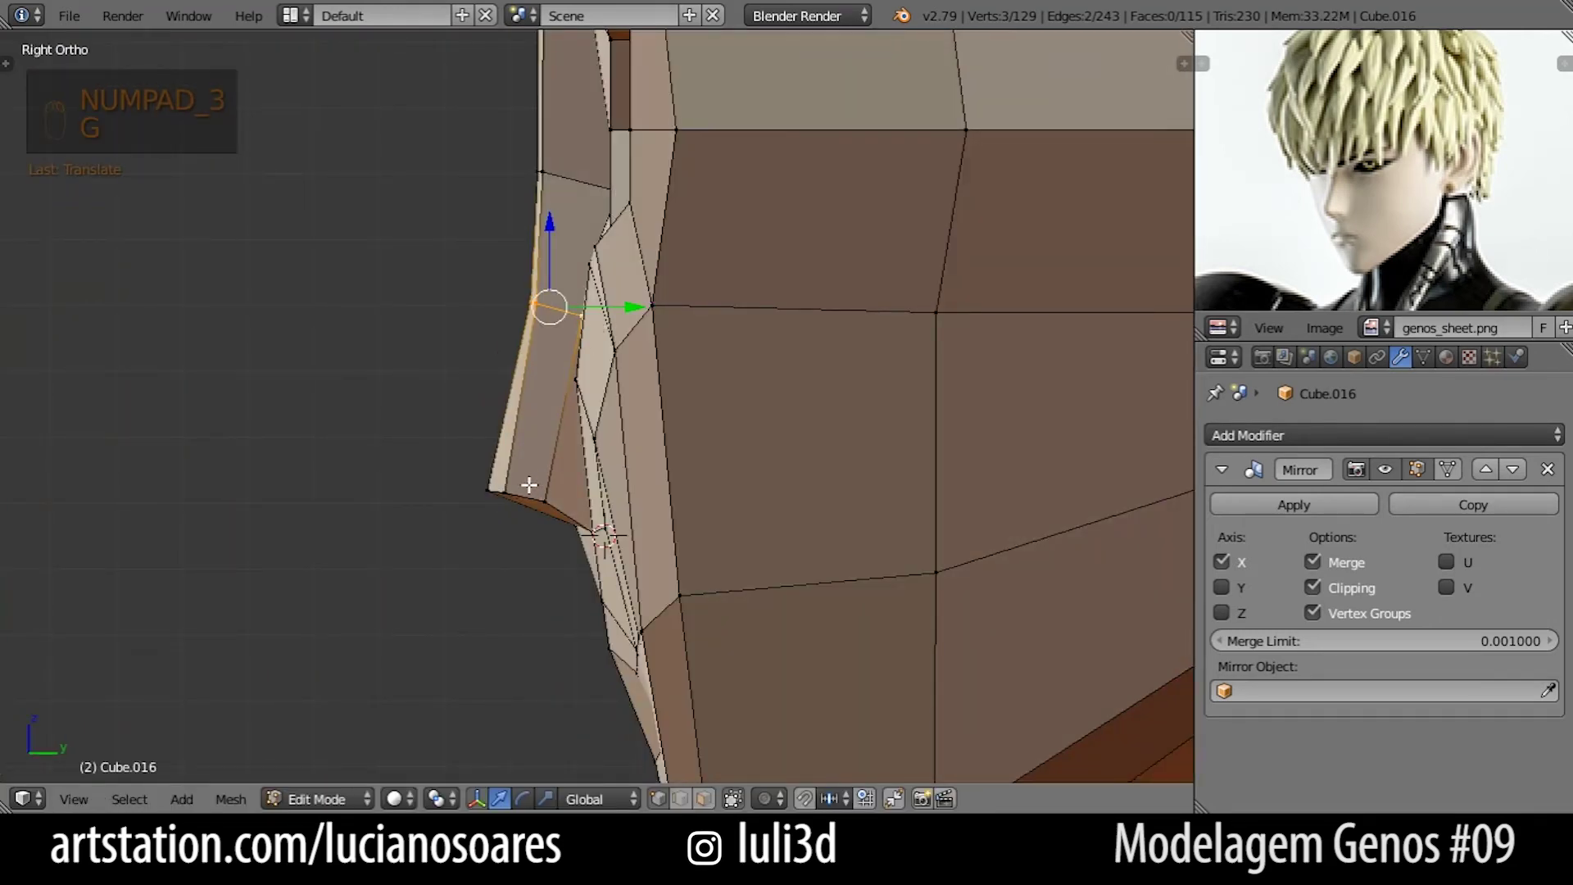
Move the lower nose vertices slightly in profile and rotate them to adjust the angle of the nose tip.
right_click(548, 487, "shift")
key("g")
left_click(544, 489)
key("r")
left_click(653, 390)
Try to reposition the vertices at the upper nose bridge in profile.
scroll(647, 376, "down", 1)
right_click(557, 213)
middle_click_drag(578, 215, 582, 350, "shift")
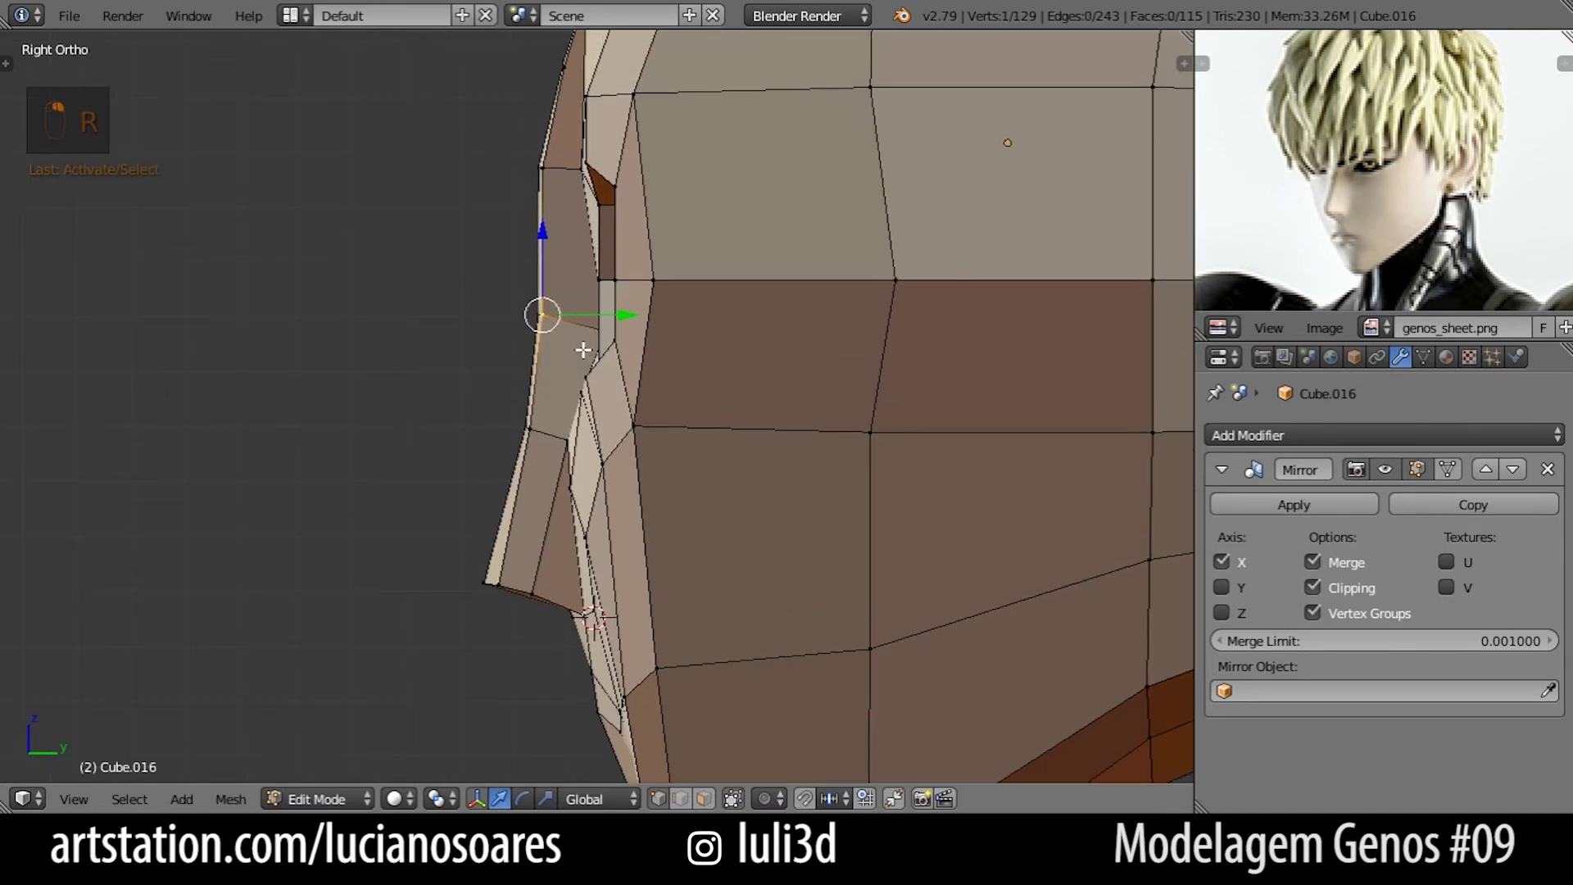
key("g")
left_click(620, 239)
middle_click_drag(620, 240, 634, 287)
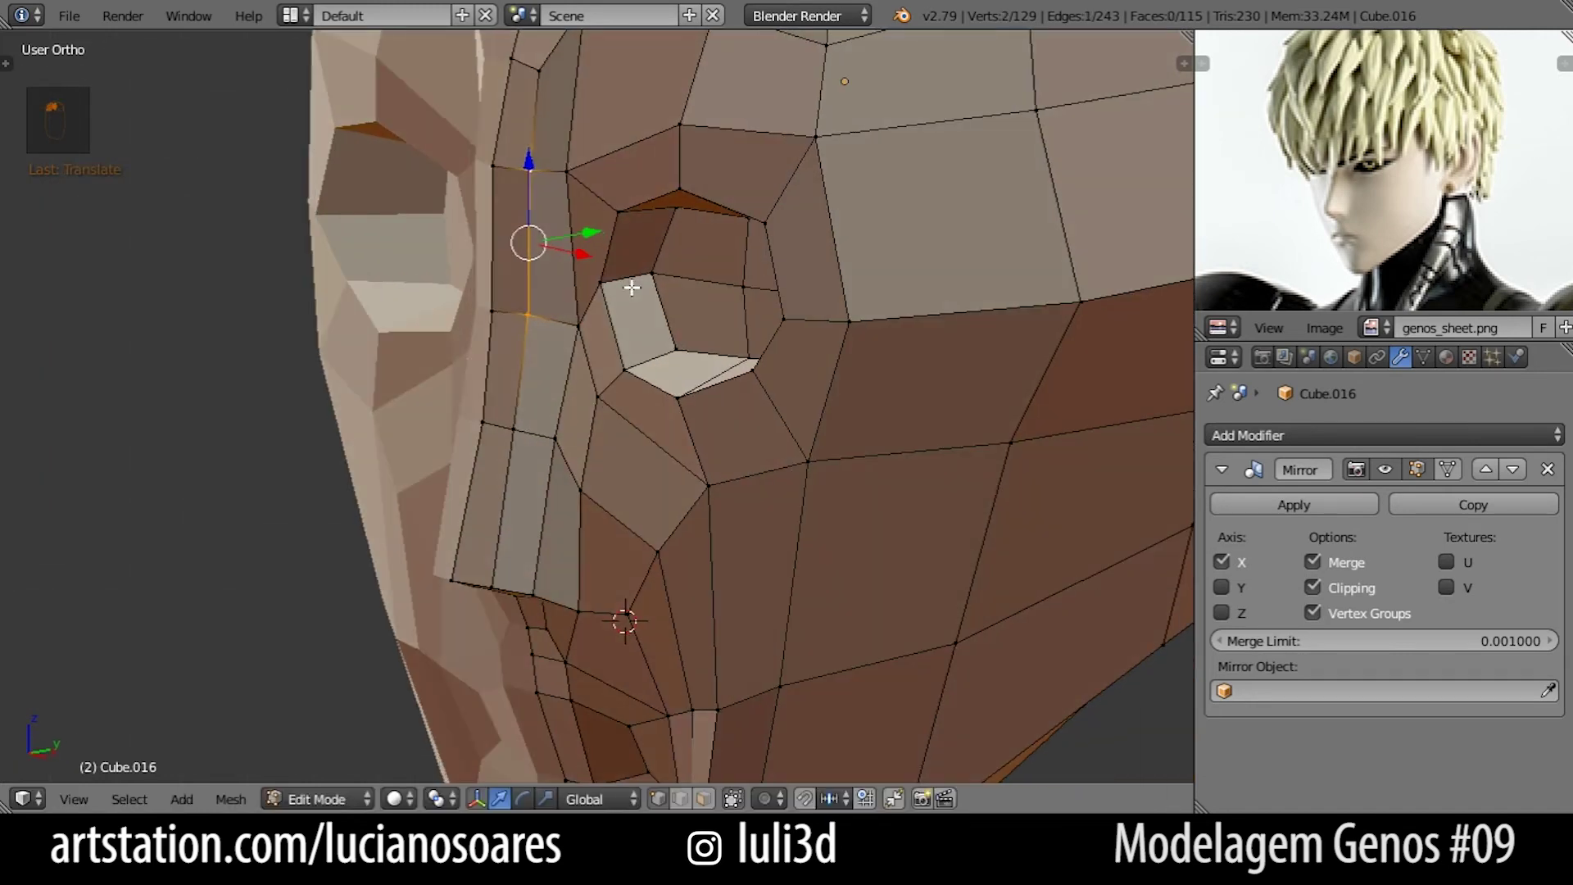
key("ctrl+z")
Select the four vertices of the upper nose bridge, push them back along Y and rotate them in profile.
right_click(502, 171, "shift")
right_click(489, 311, "shift")
left_click_drag(566, 234, 576, 231)
left_click(576, 231)
key("KP_3")
key("r")
left_click(695, 268)
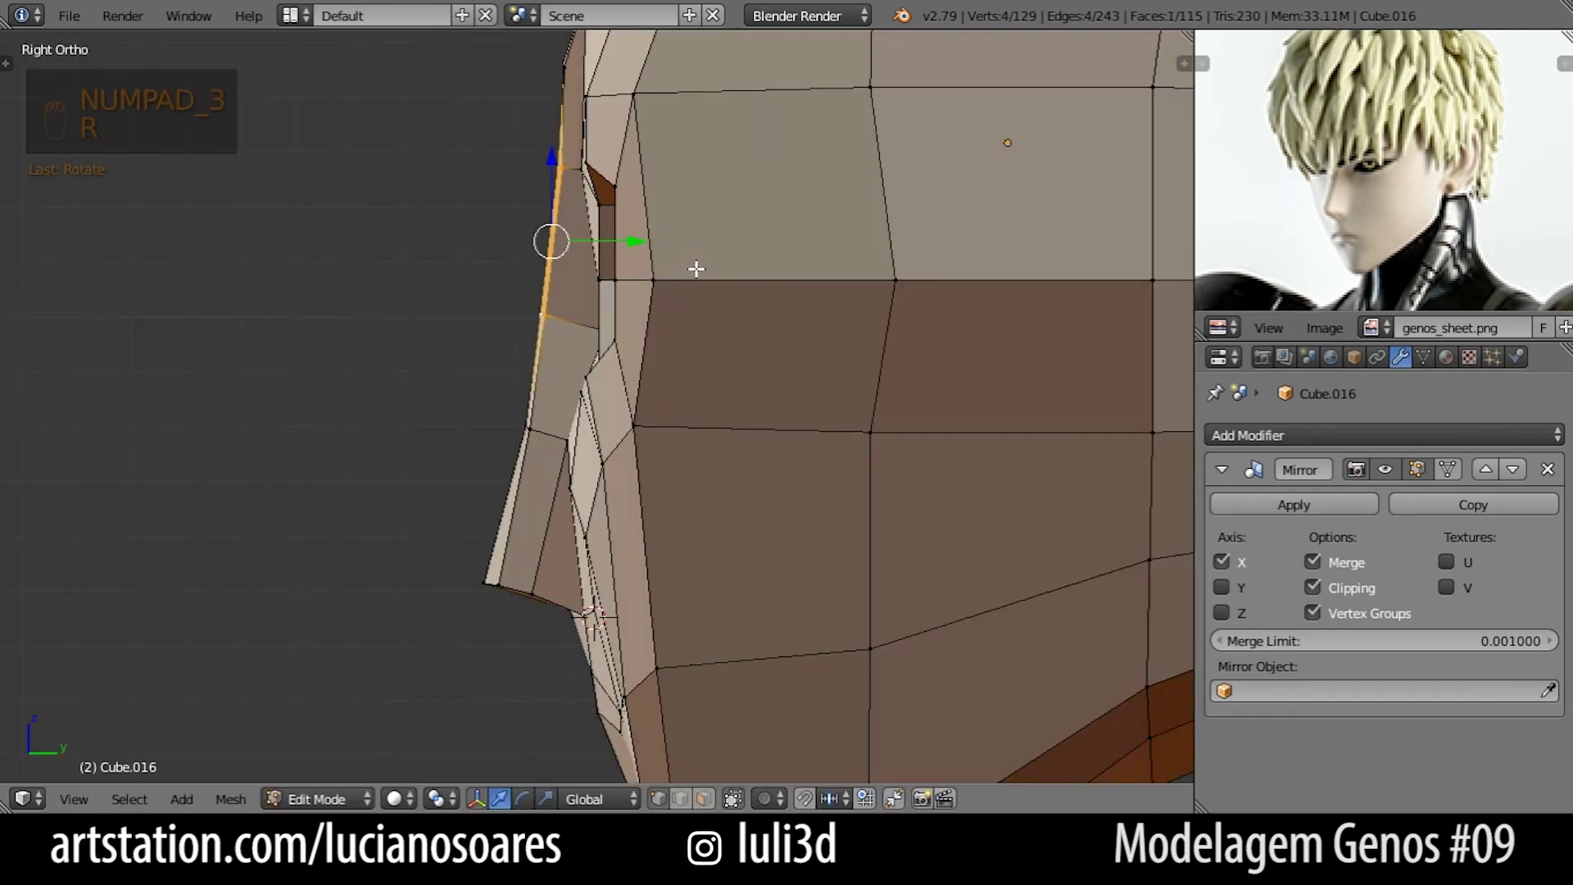
left_click_drag(631, 242, 636, 243)
Push the two vertices between the brows back along Y in profile.
middle_click_drag(635, 167, 646, 453, "shift")
scroll(647, 453, "up", 1)
right_click(579, 339)
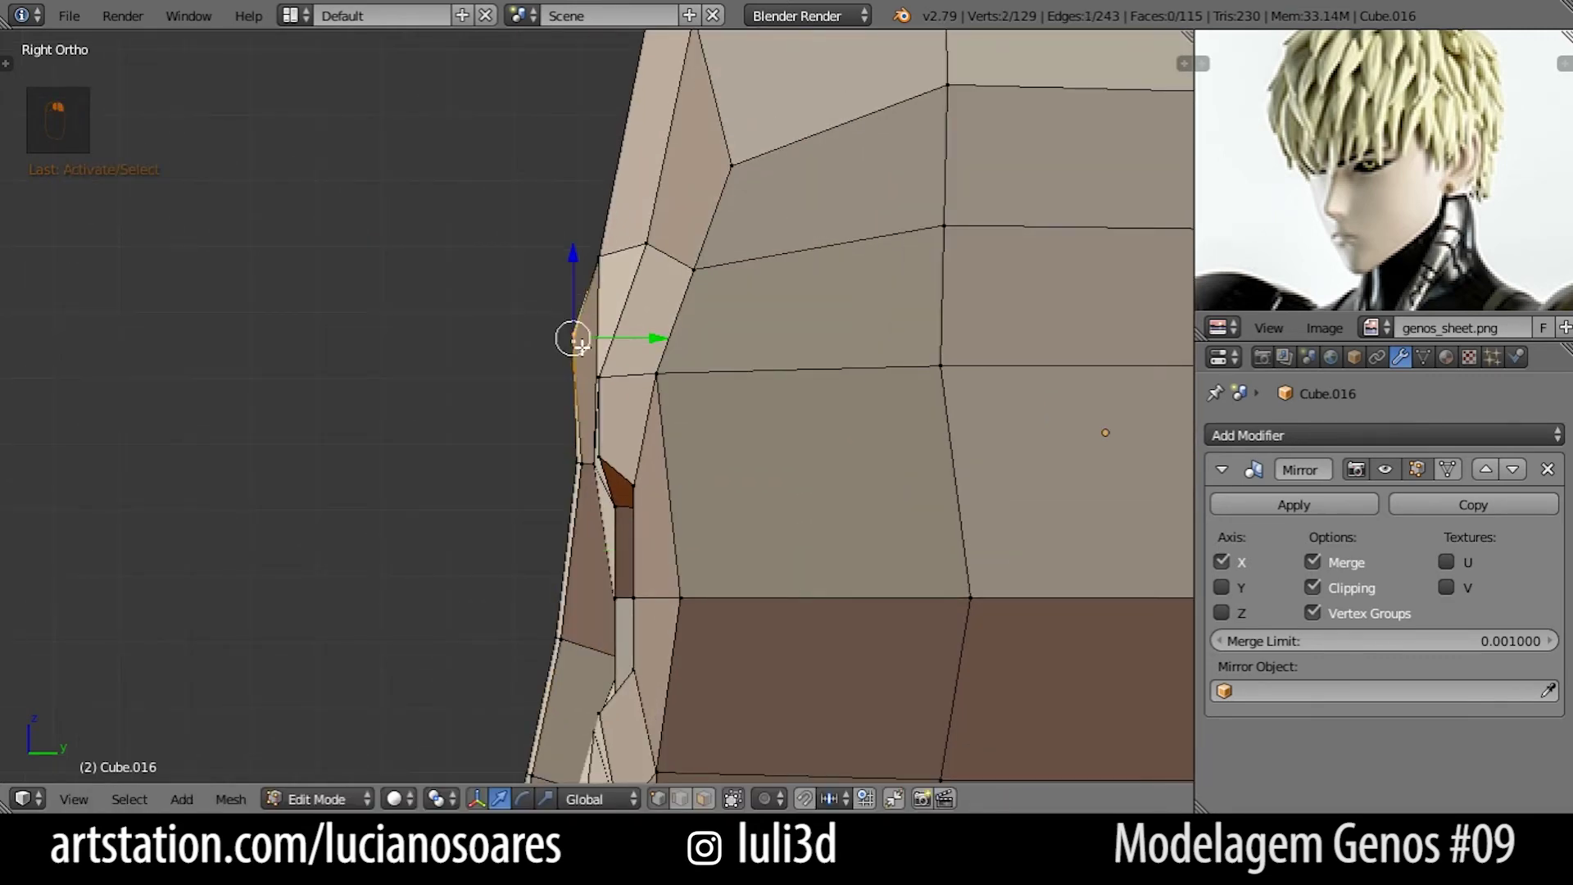
left_click_drag(618, 339, 641, 341)
Try to push the eye-socket edge loop and the neighbouring temple faces back along Y.
scroll(635, 351, "down", 4)
middle_click_drag(656, 586, 727, 415, "shift")
scroll(621, 386, "up", 3)
right_click(667, 374, "alt")
key("KP_Decimal")
key("KP_3")
scroll(652, 358, "down", 5)
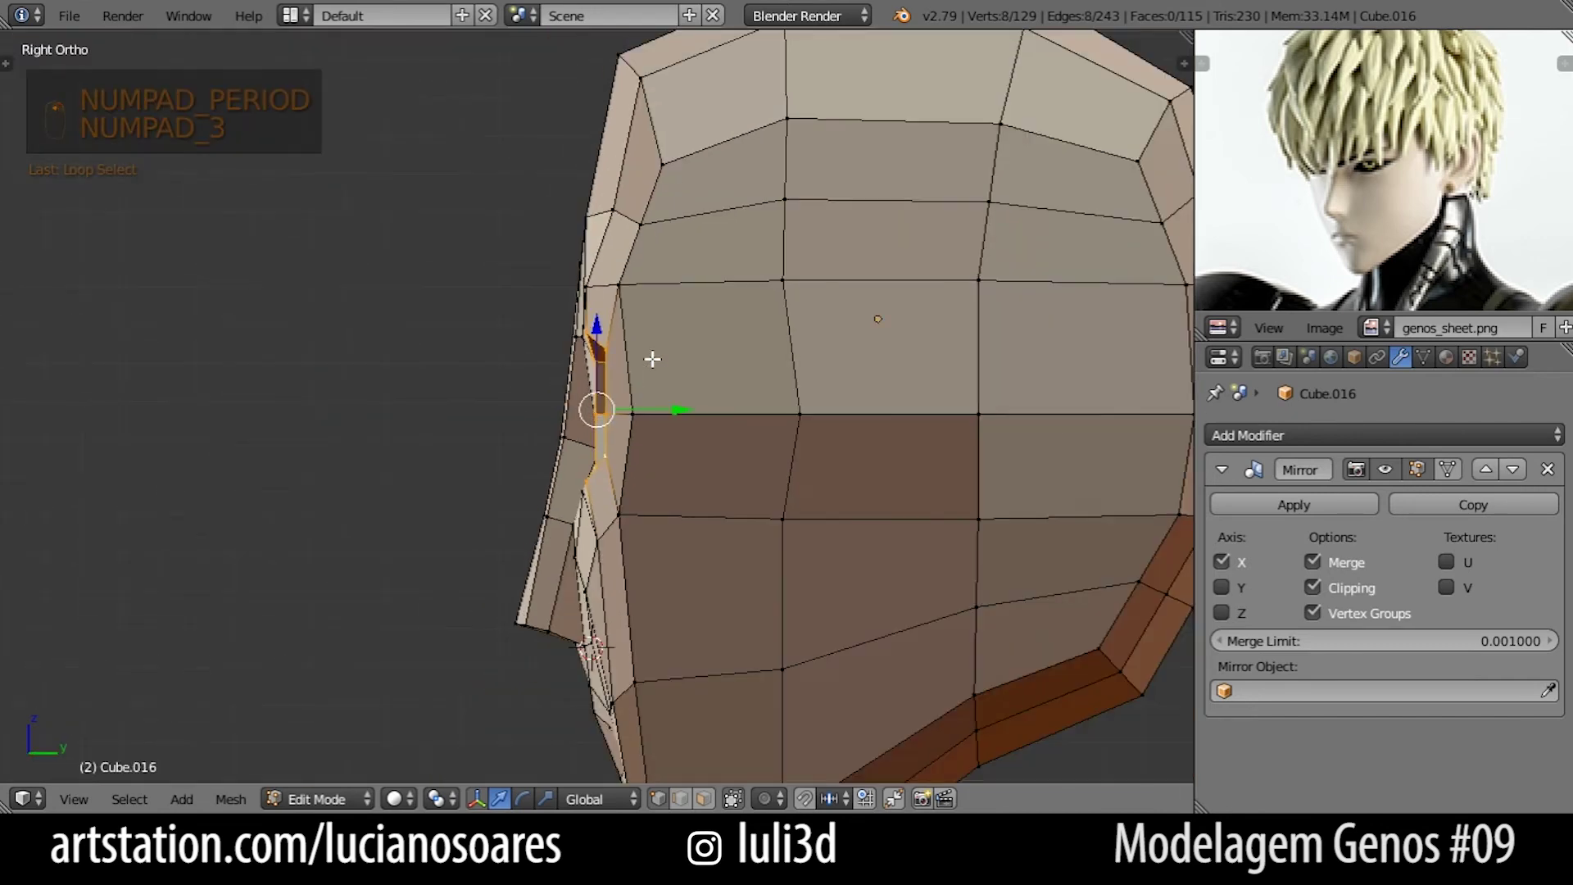
right_click(635, 395, "alt+shift")
middle_click_drag(676, 398, 755, 421)
left_click_drag(686, 407, 702, 404)
left_click(702, 404)
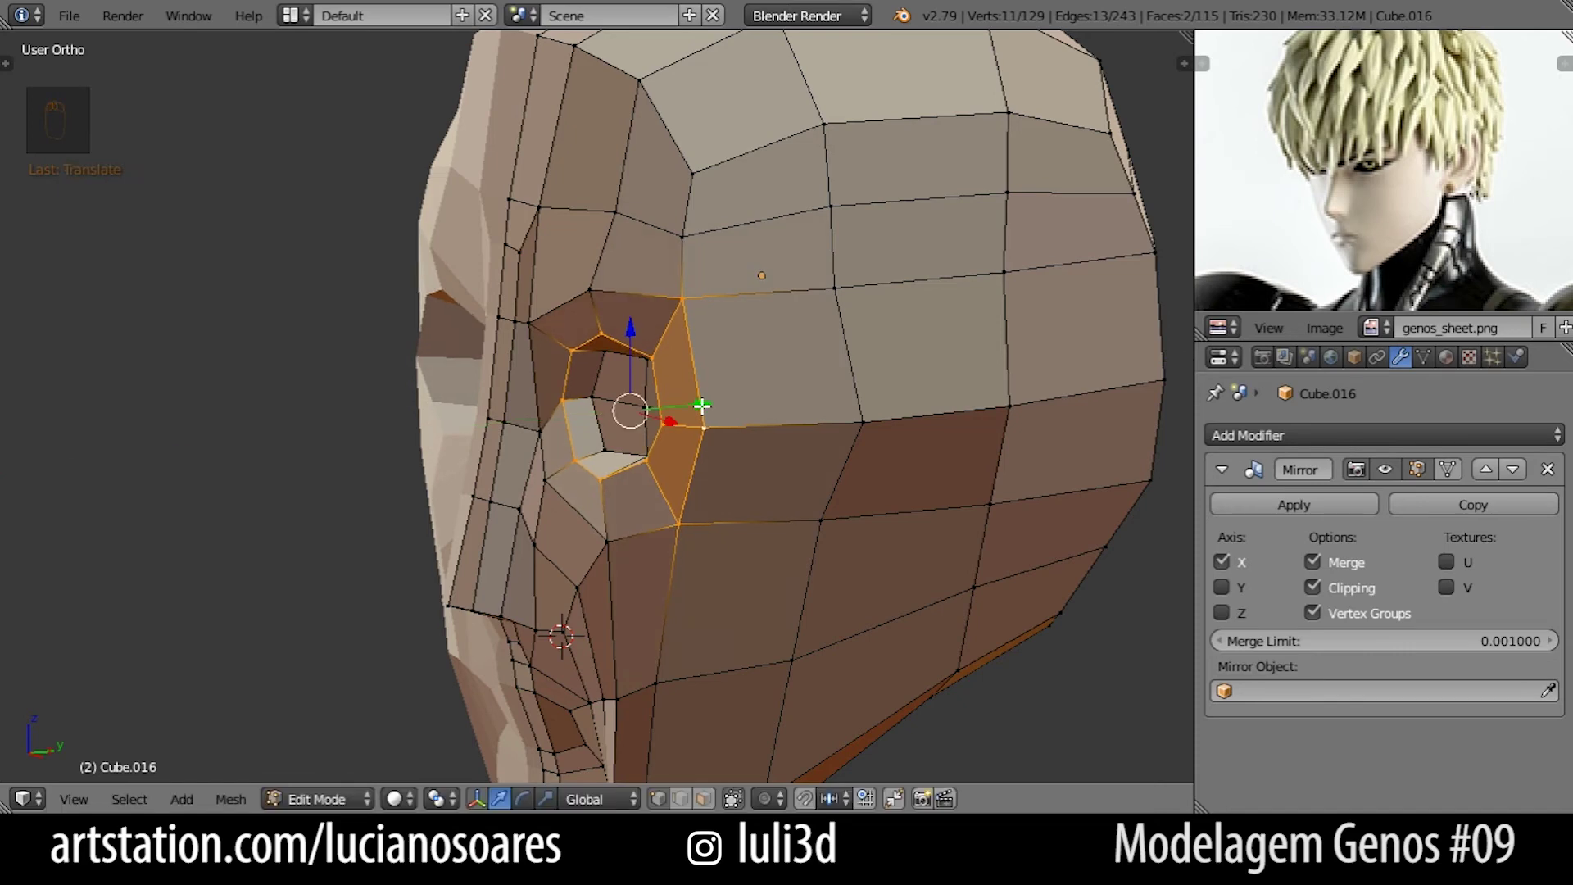
key("ctrl+z")
Examine the eye socket and lower face from the front and at an angle, including outside Edit Mode.
middle_click_drag(702, 406, 806, 392)
right_click(644, 462, "alt")
key("KP_1")
scroll(765, 487, "up", 2)
middle_click_drag(757, 624, 828, 369, "shift")
scroll(828, 368, "down", 1)
key("Tab")
scroll(753, 464, "up", 1)
middle_click_drag(754, 463, 544, 596)
key("Tab")
Select the edge loops across the mouth area and rotate them in profile.
right_click(554, 606, "alt")
right_click(572, 689, "alt+shift")
key("KP_3")
middle_click_drag(663, 663, 683, 422, "shift")
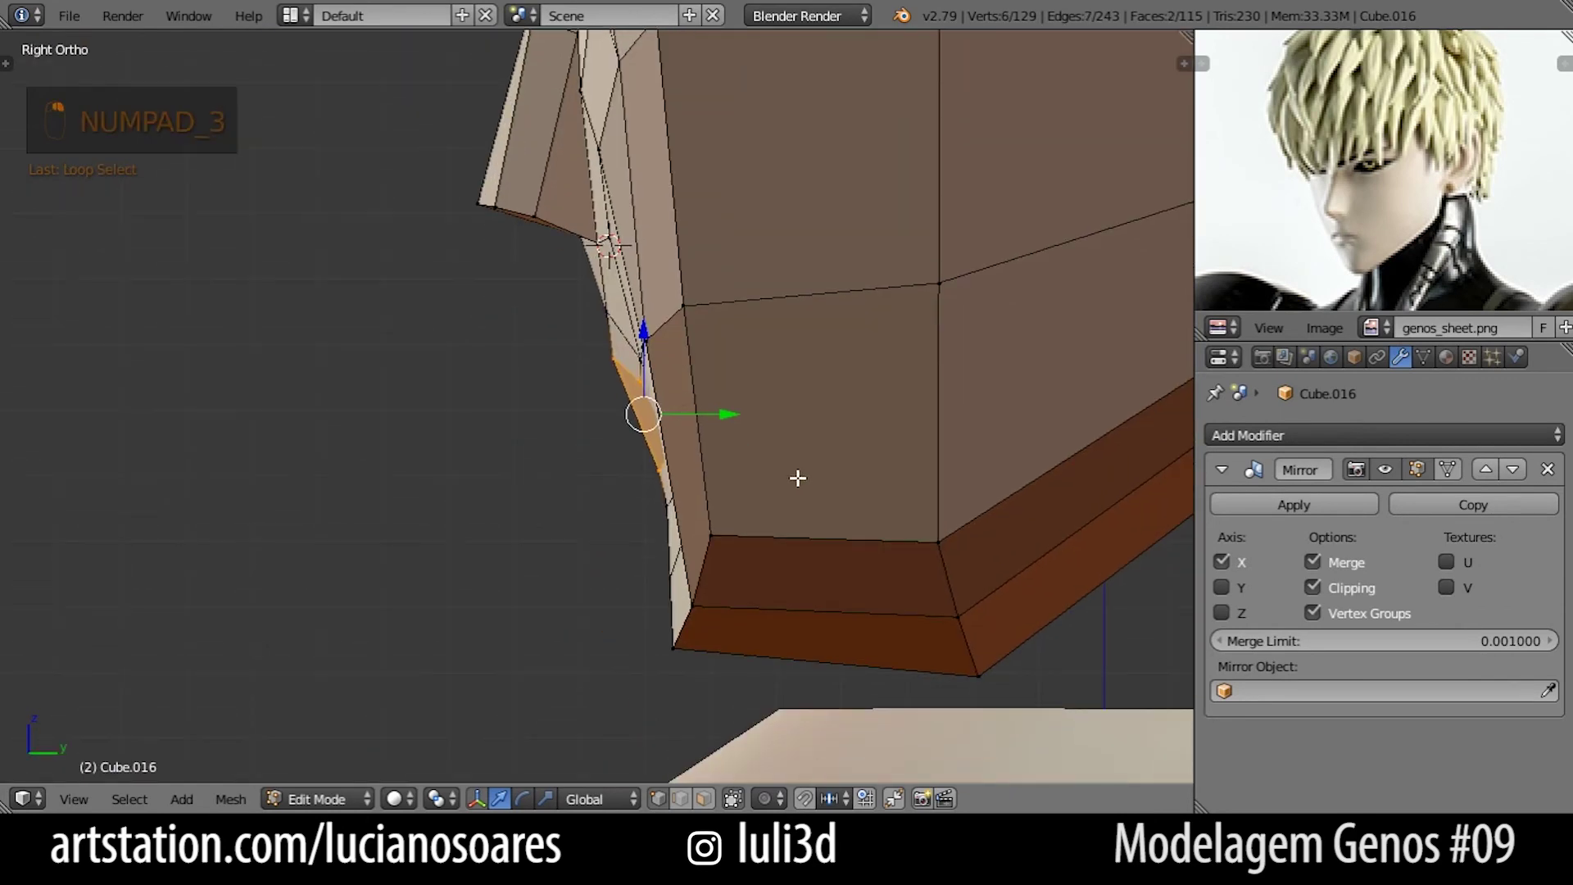
key("r")
left_click(790, 493)
key("r")
left_click(739, 484)
middle_click_drag(635, 424, 717, 434)
right_click(607, 342, "alt")
scroll(615, 356, "up", 1)
middle_click_drag(615, 355, 688, 358)
right_click(571, 515, "alt+shift")
right_click(429, 273, "alt+shift")
middle_click_drag(411, 221, 586, 239)
Reposition the cheek vertex beside the nostril in front view and shift the vertex beside the mid nose inward and up.
right_click(587, 239)
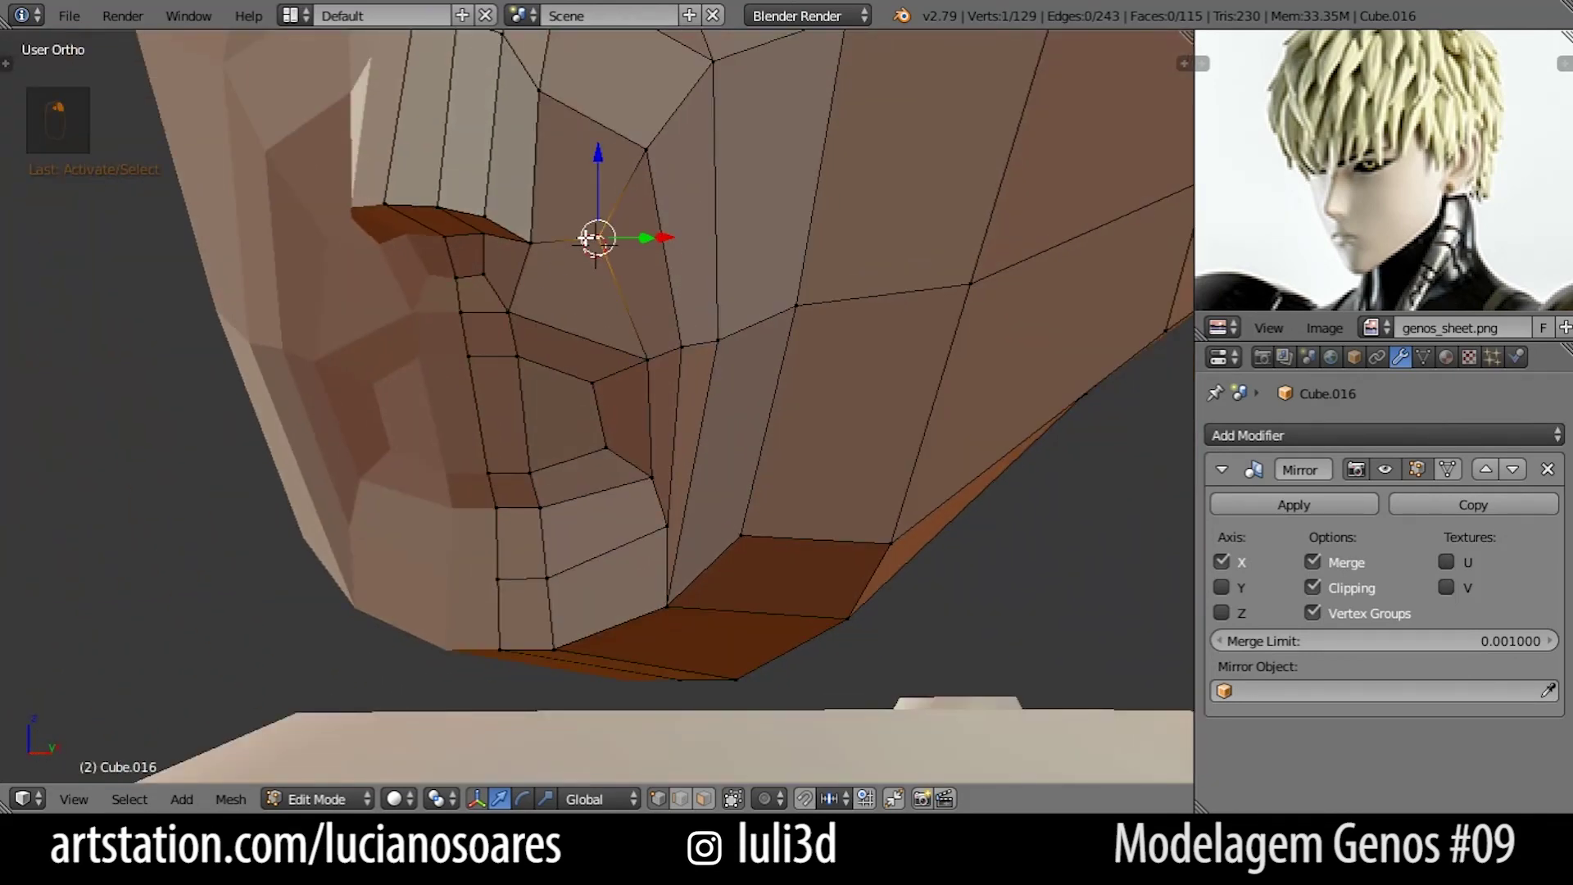
key("KP_1")
key("g")
left_click(598, 250)
scroll(618, 167, "down", 2)
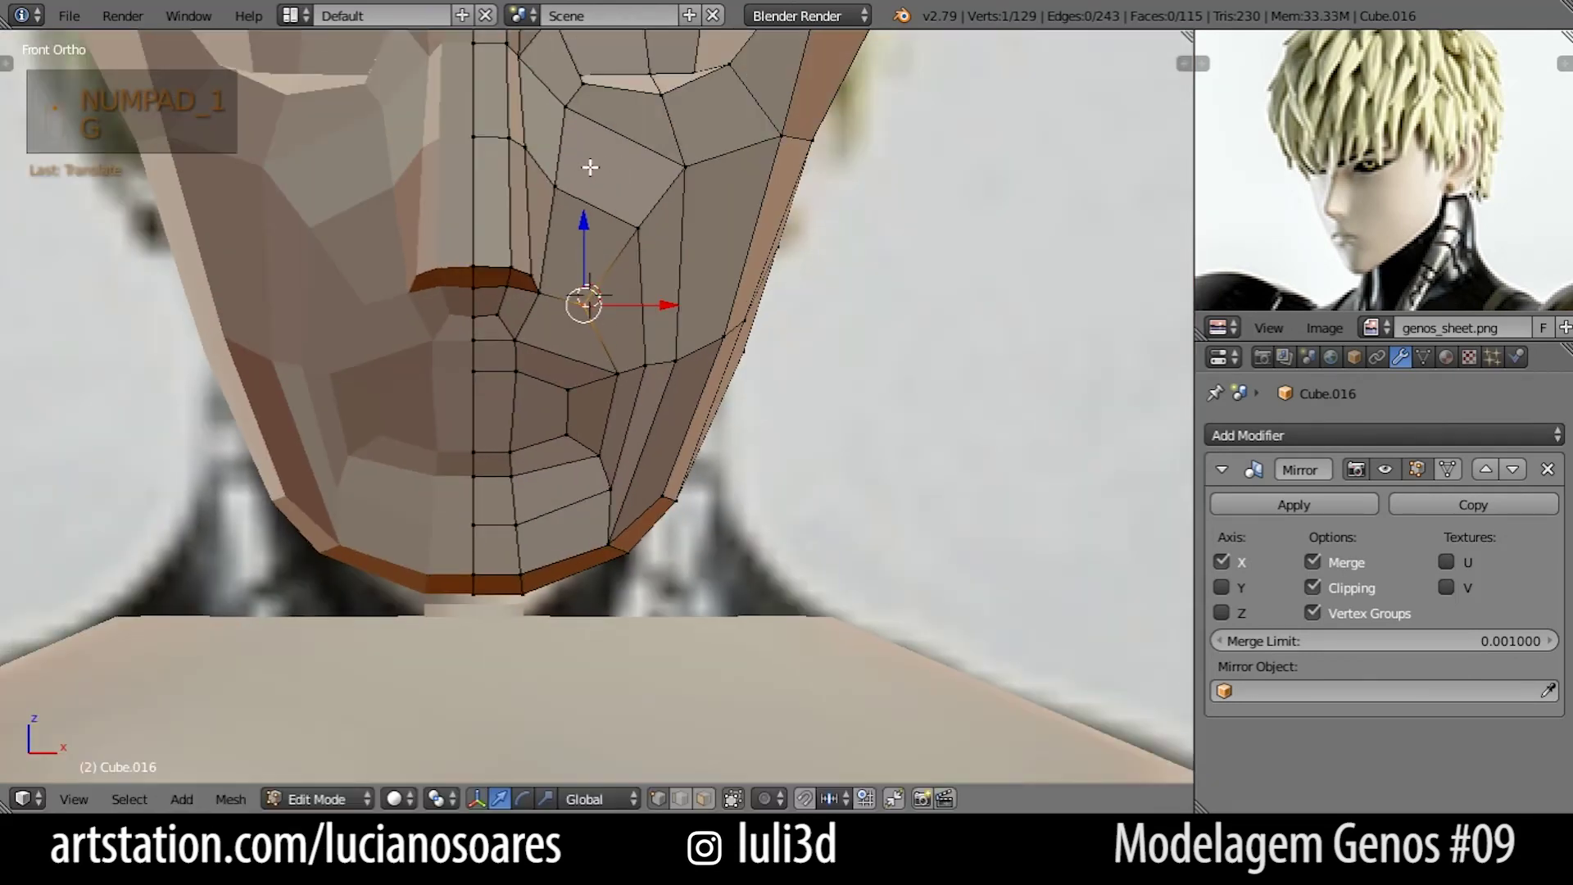
right_click(564, 181)
key("g")
left_click(563, 154)
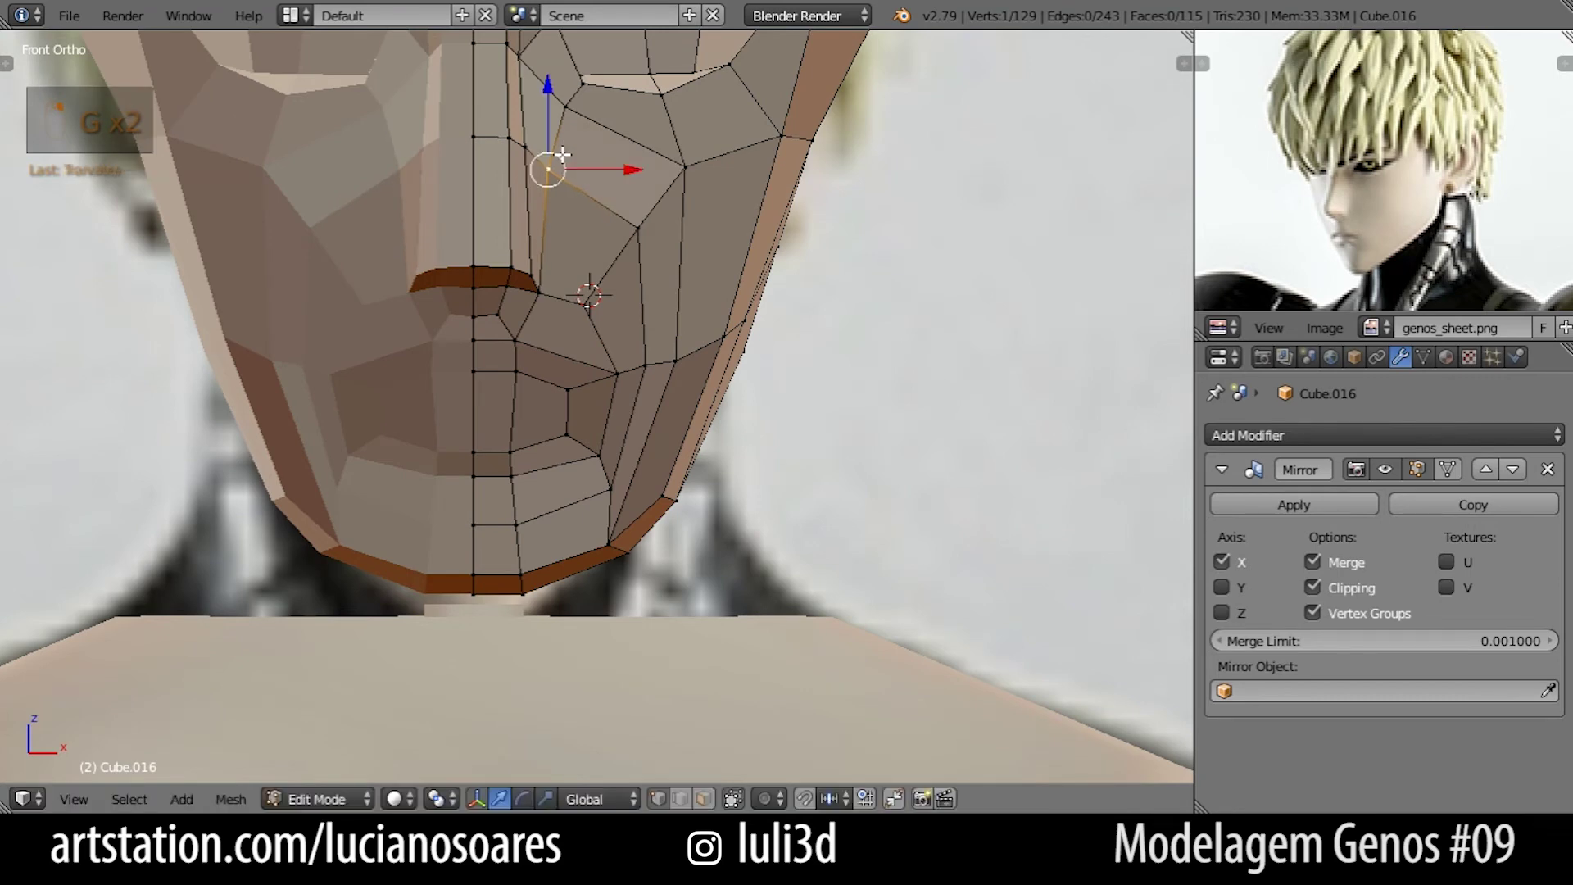
Shift the vertex beside the mid nose farther inward and slightly up in front view.
key("alt+Tab")
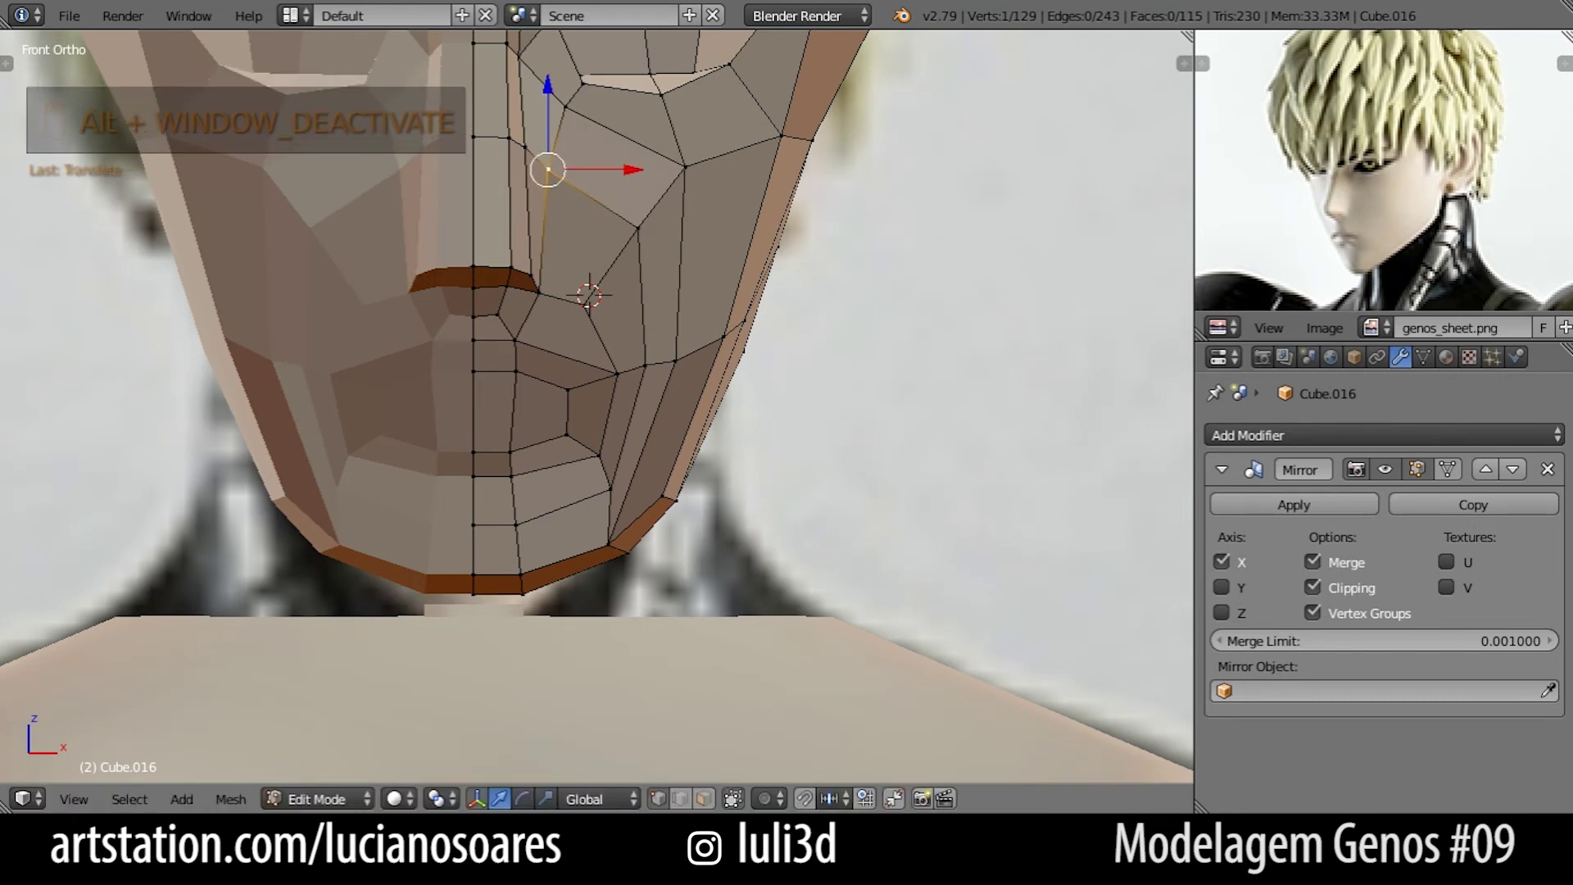
key("KP_Decimal")
key("alt+Tab")
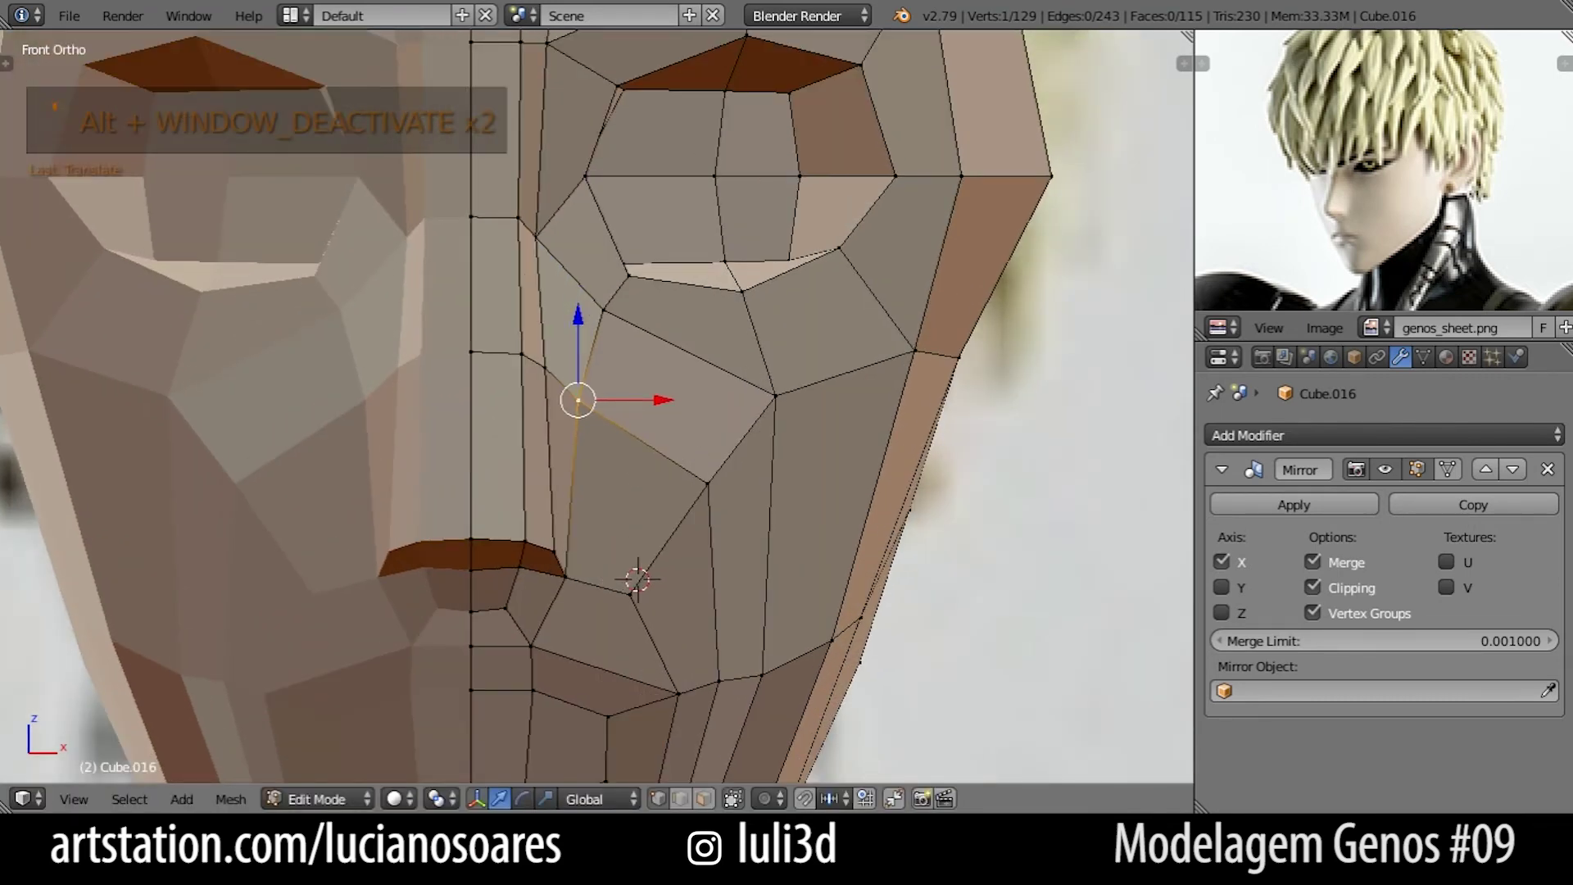
scroll(646, 454, "down", 1)
middle_click_drag(647, 459, 634, 307, "shift")
scroll(573, 306, "up", 2)
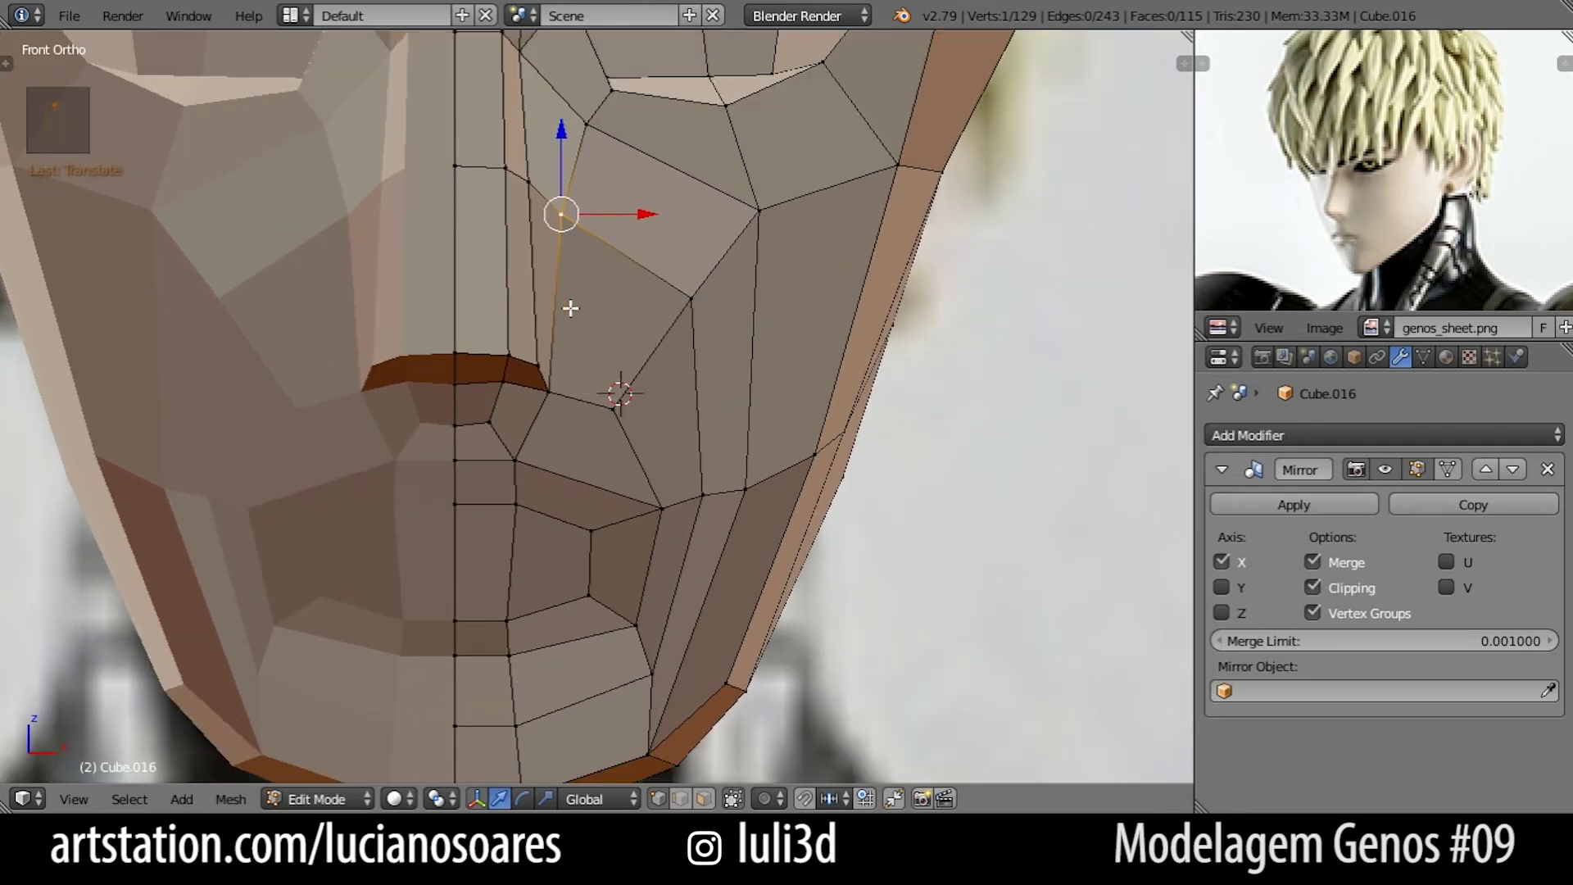
key("g")
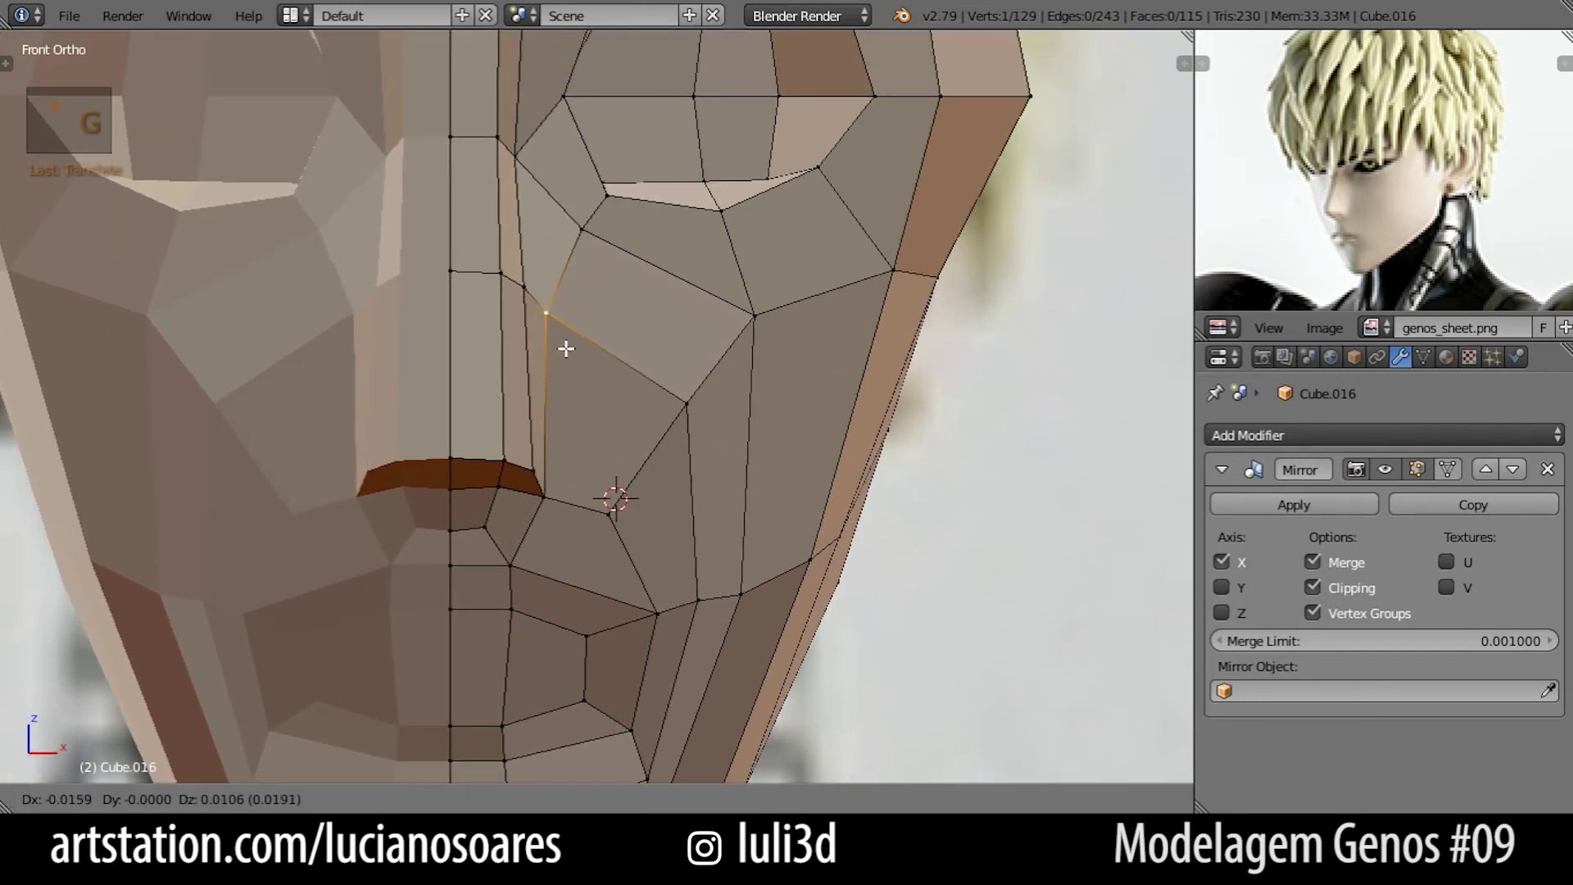
left_click(565, 348)
Move the vertex below the eye's inner corner inward along X and check the face against the reference.
right_click(583, 231)
key("g")
key("x")
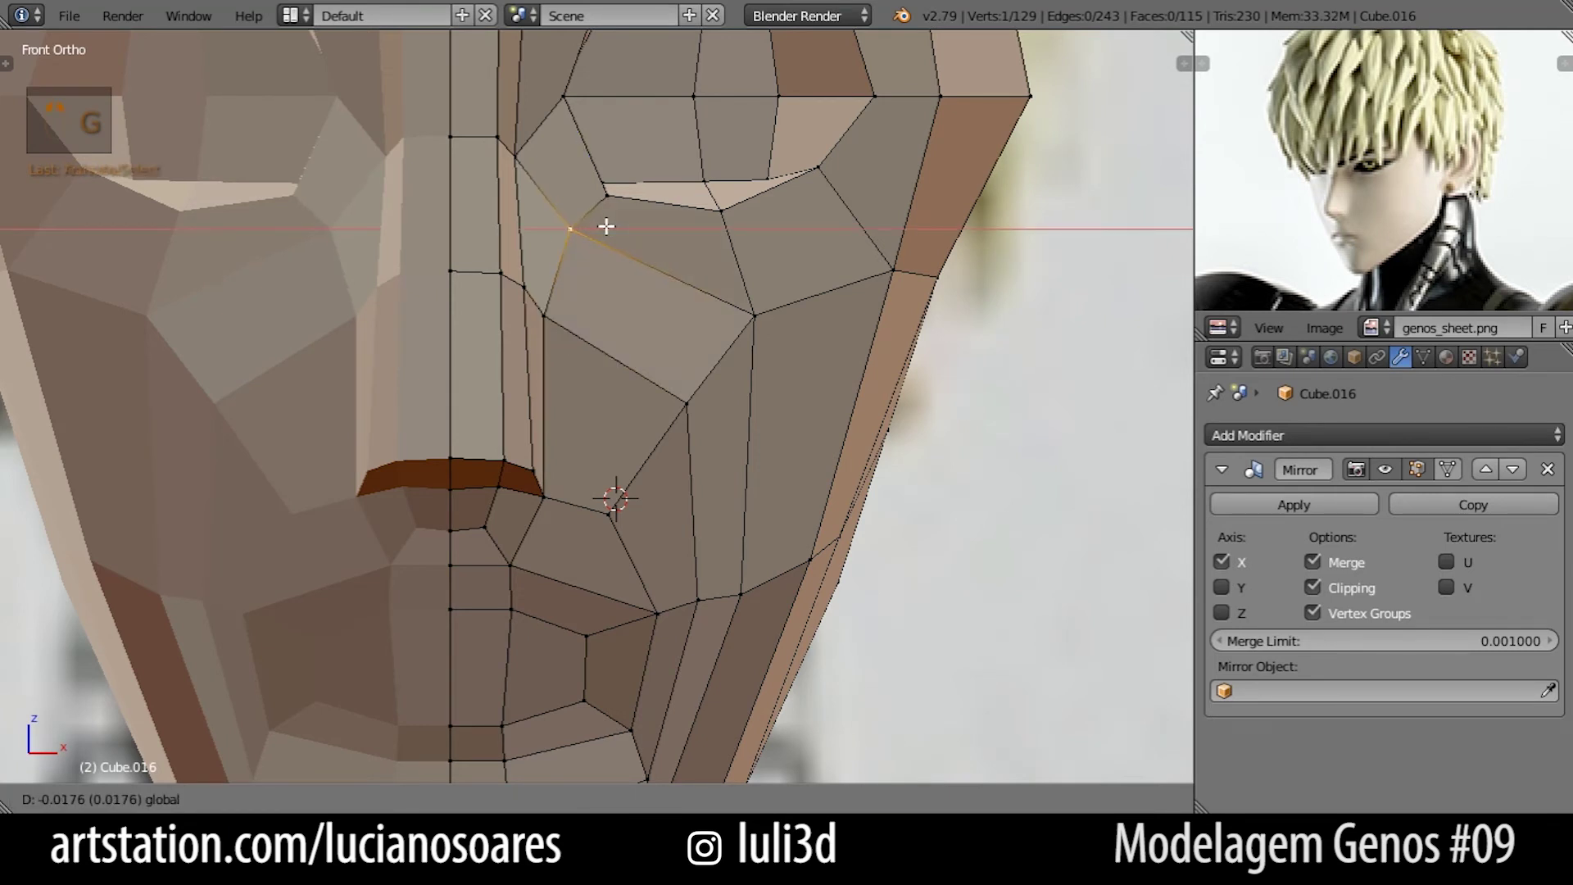
left_click(603, 226)
key("alt+Tab")
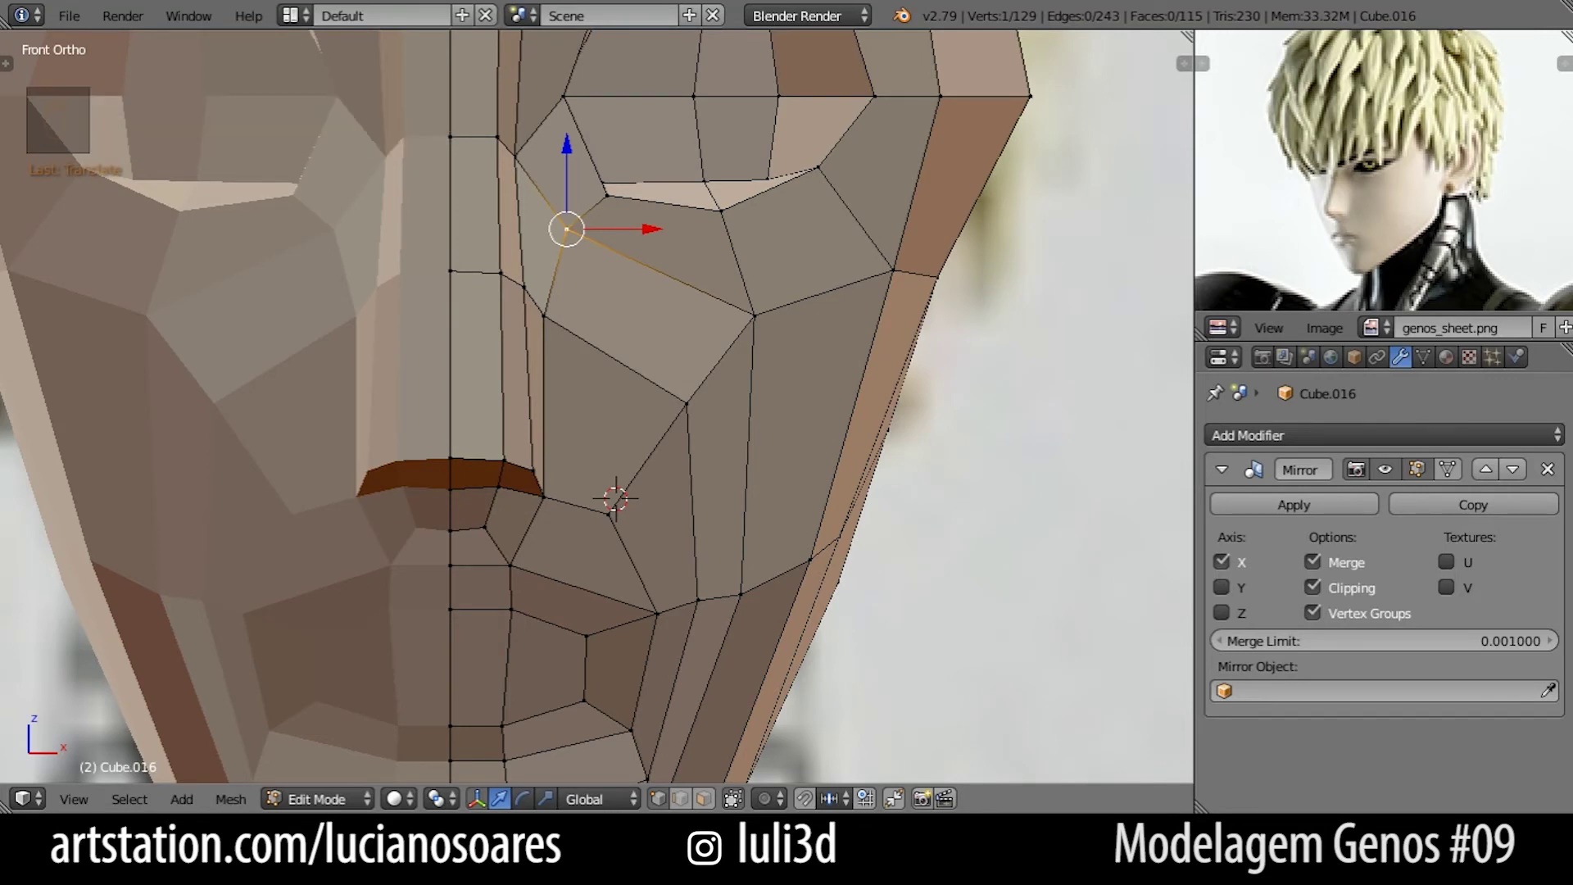
scroll(636, 391, "down", 3)
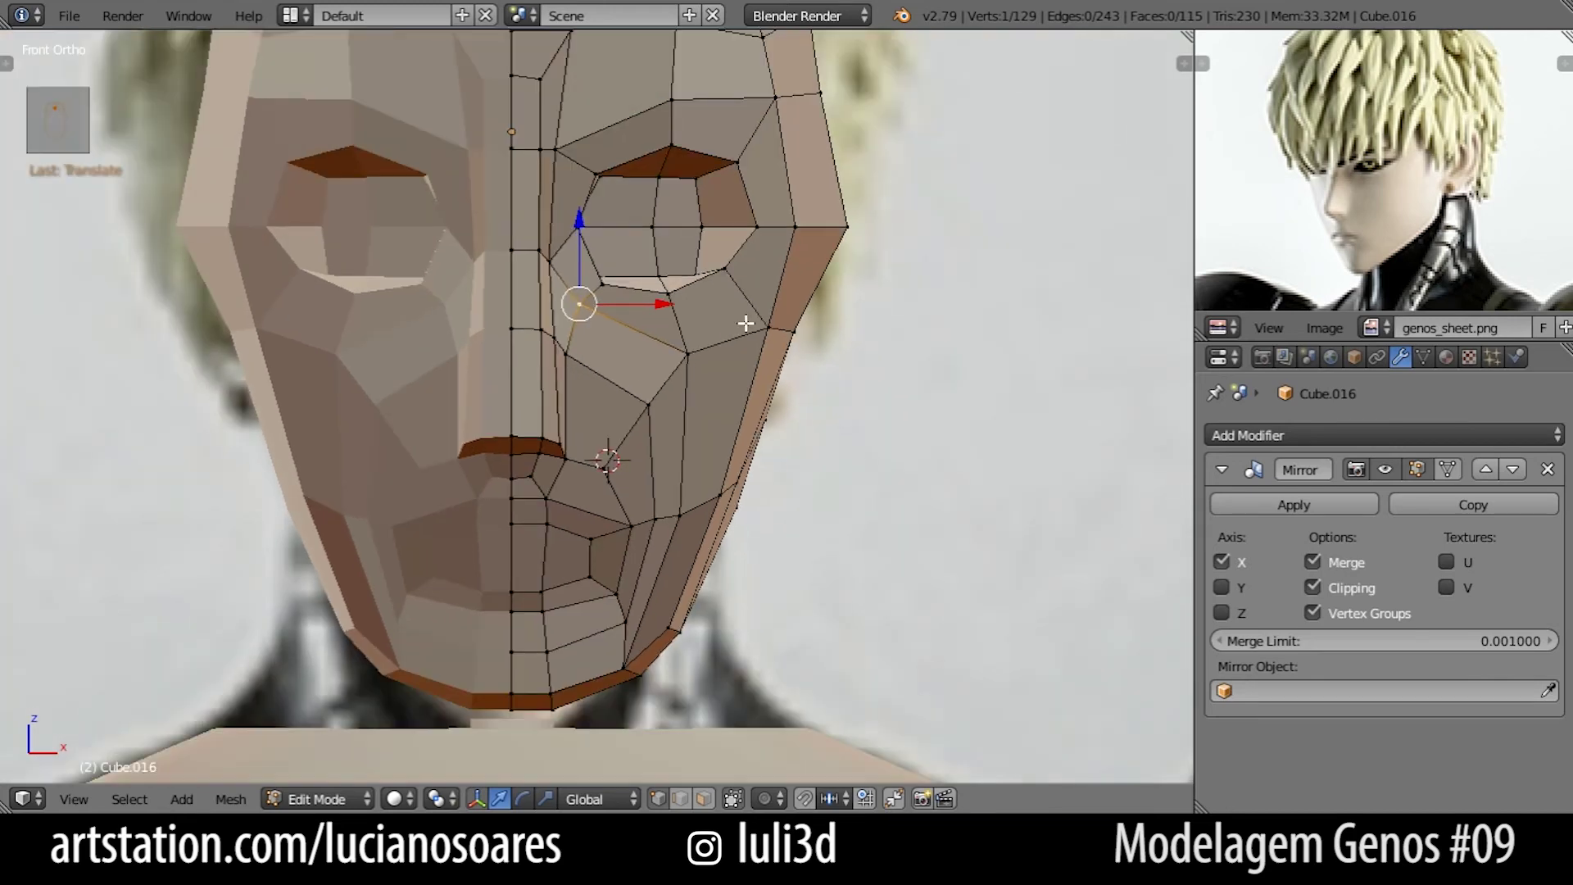
key("alt+Tab")
Select the four faces inside the eye socket, shift them along Y, scale them down and reposition them in front view.
scroll(692, 389, "up", 4)
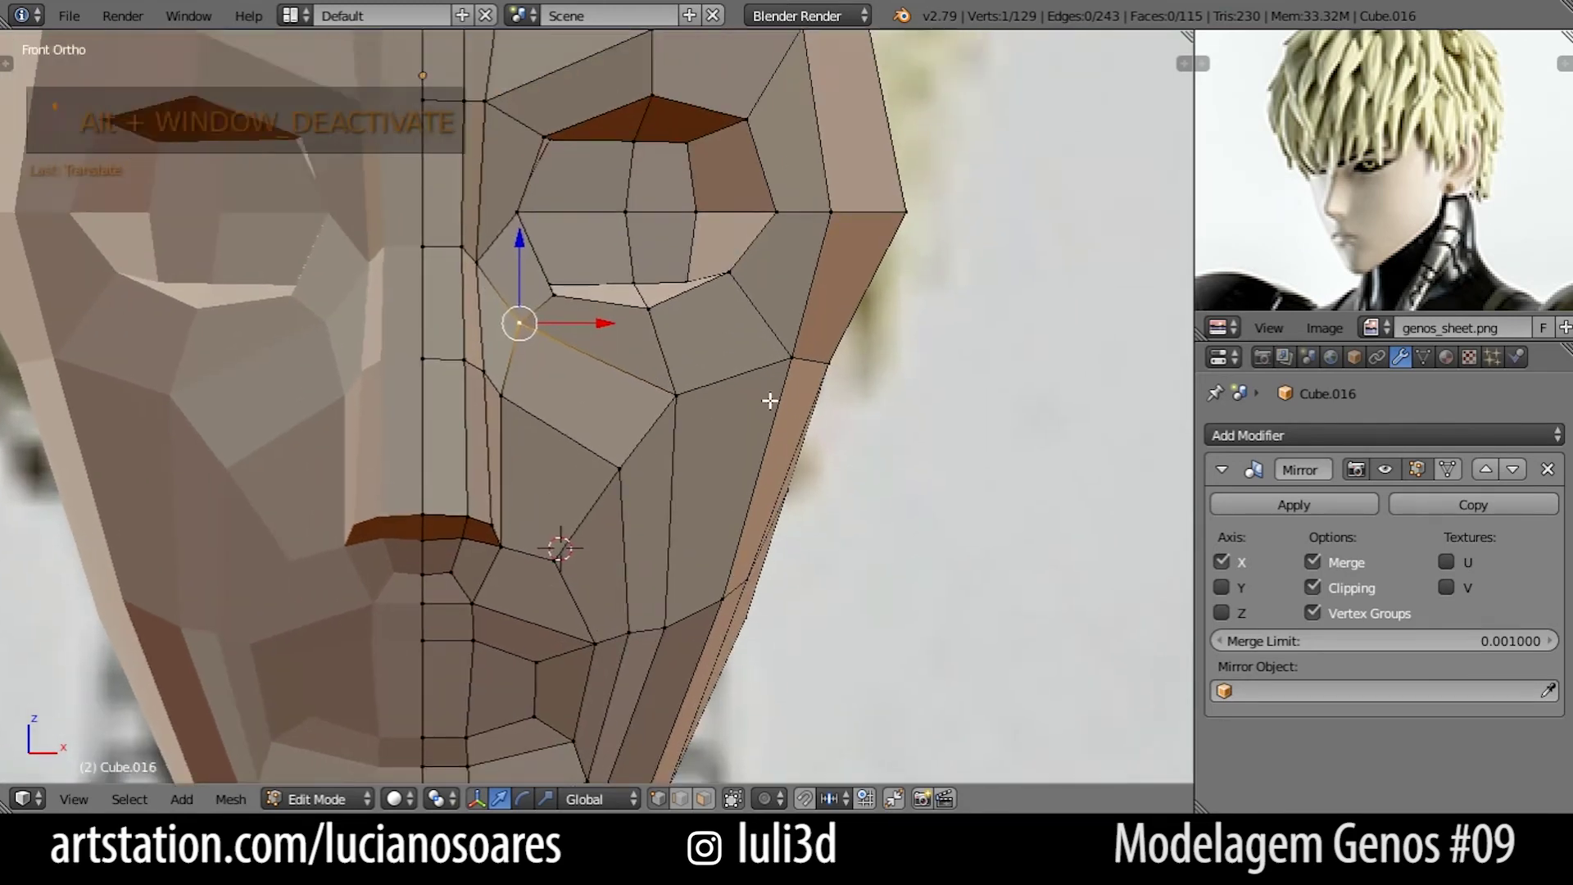
right_click(596, 331)
key("ctrl+KP_Add")
middle_click_drag(747, 311, 666, 330)
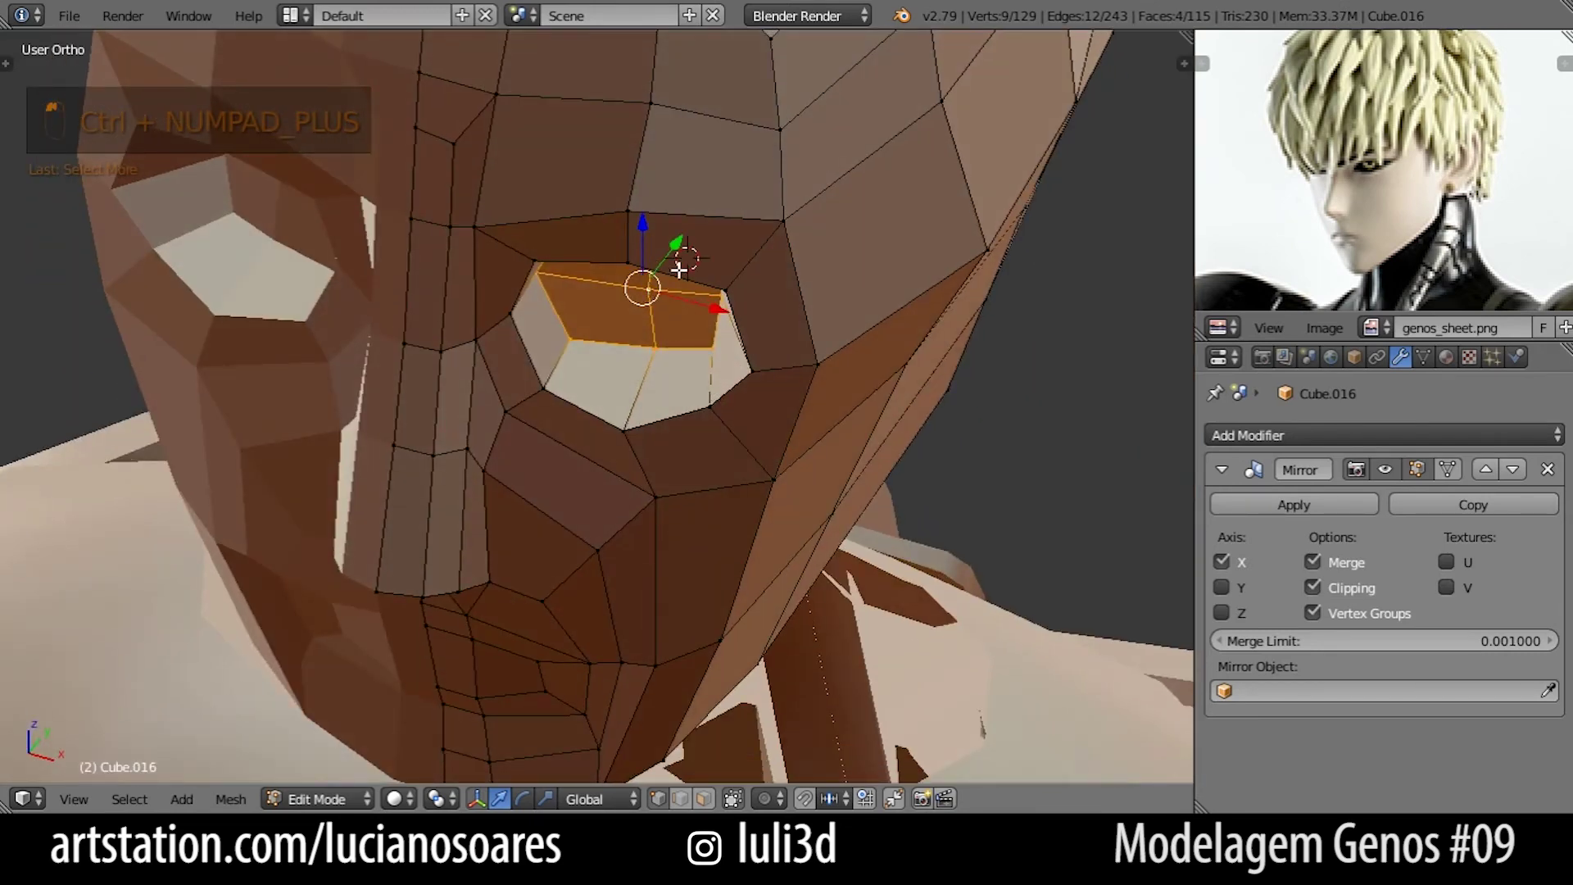
left_click_drag(685, 258, 674, 271)
key("s")
left_click(699, 333)
left_click_drag(681, 327, 697, 331)
key("KP_1")
key("g")
left_click(695, 334)
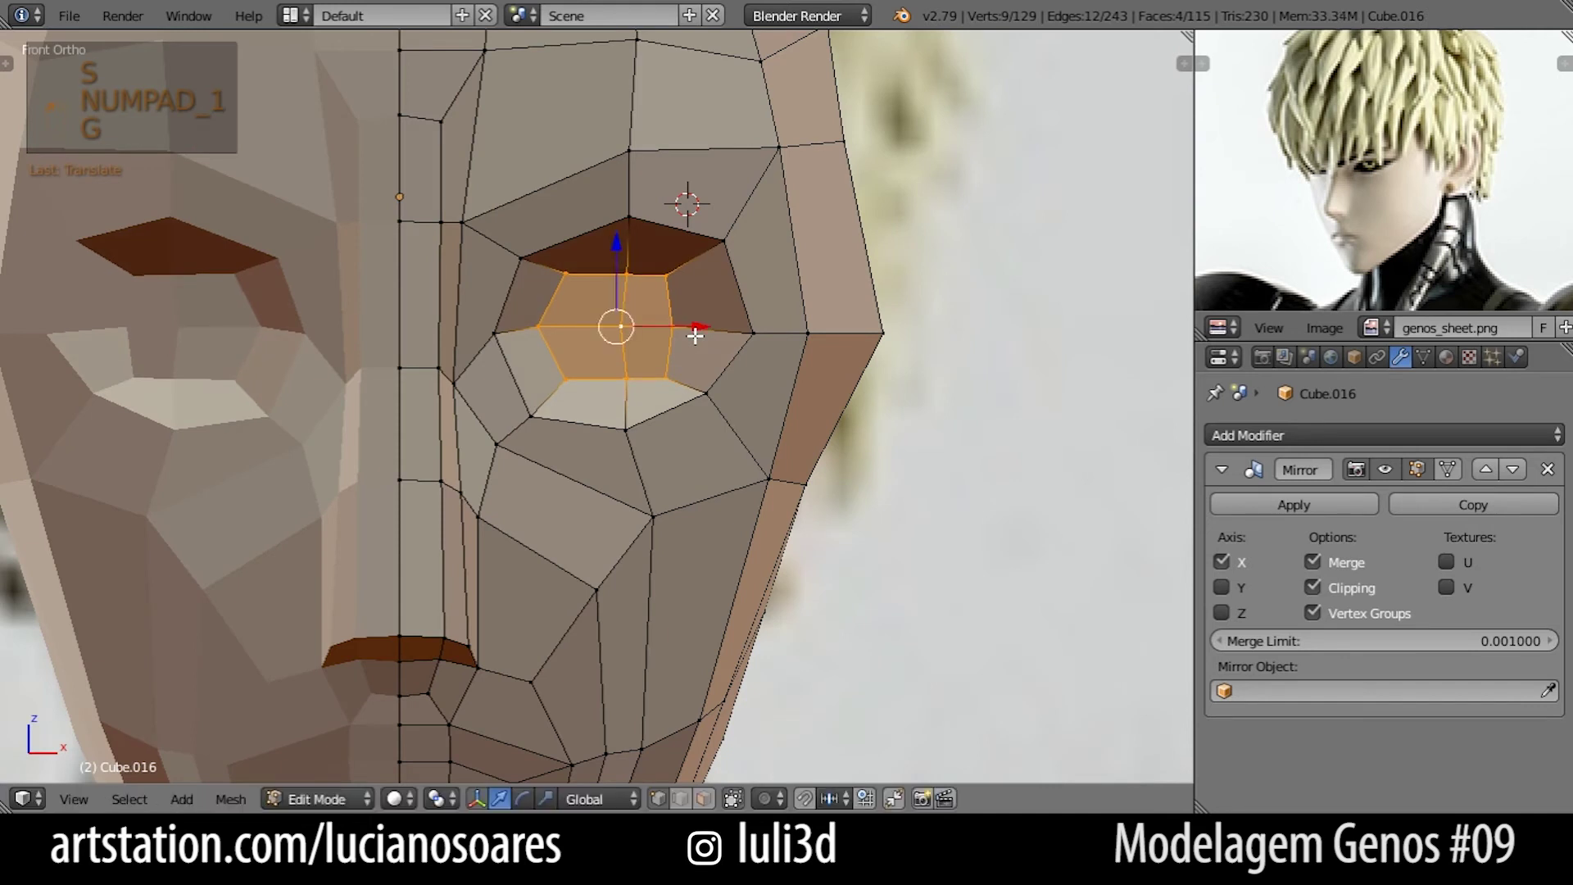
Round the inner eye faces by moving their outer vertex outward, the top middle vertex up and the bottom middle vertex down.
right_click(689, 331)
key("g")
left_click(717, 332)
right_click(630, 277)
key("g")
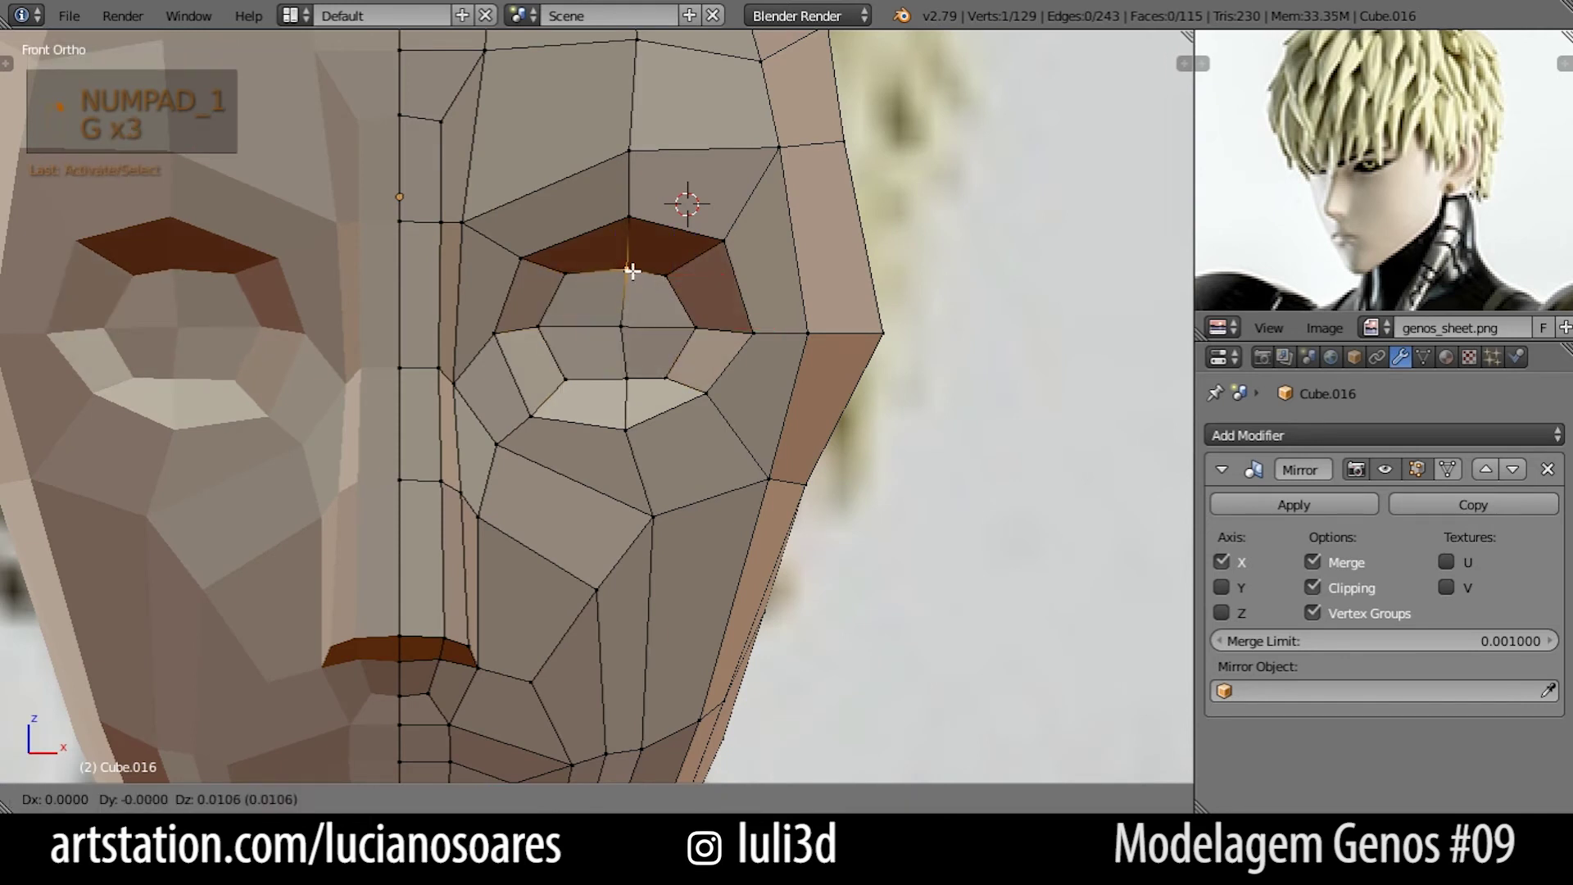
left_click(630, 267)
right_click(636, 379)
key("g")
left_click(638, 389)
Shift the eye's outer lower vertex outward and raise the middle vertex of the lower eye rim.
right_click(703, 388)
key("g")
left_click(724, 392)
right_click(623, 428)
key("g")
left_click(621, 420)
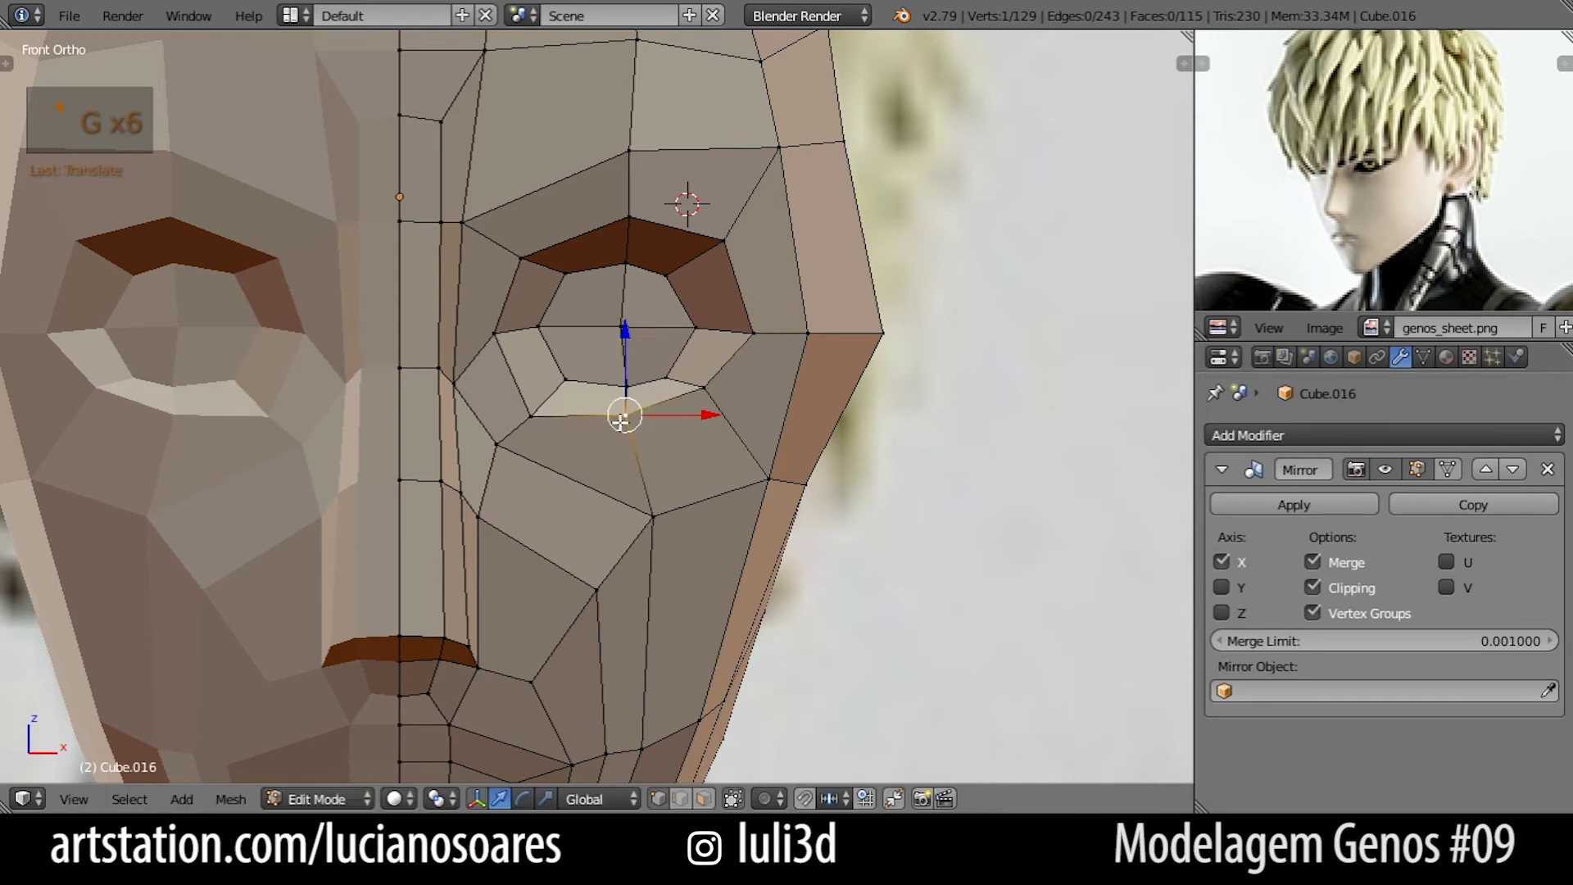
Lower the middle vertex and the inner vertex of the upper eye rim.
right_click(634, 219)
key("g")
left_click(632, 233)
right_click(520, 259)
key("g")
left_click(519, 273)
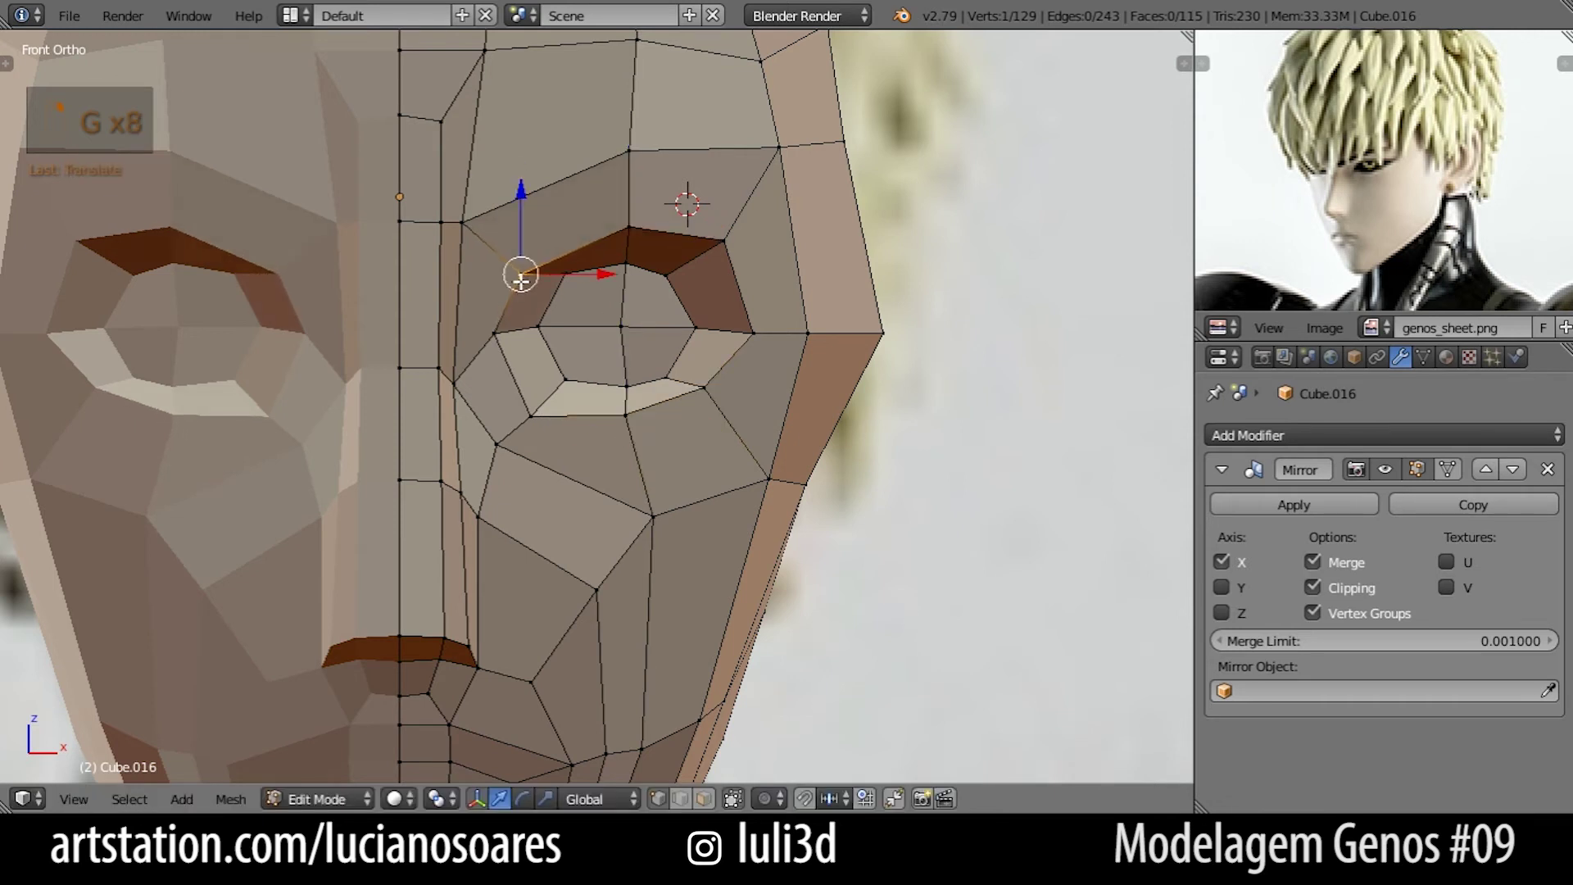
Lower the eye's inner corner vertex and the adjacent vertex of the inner eye faces.
right_click(496, 337)
key("g")
left_click(496, 365)
key("g")
left_click(534, 367)
Raise the eye's outer corner vertex slightly.
right_click(679, 327)
right_click(738, 322)
key("g")
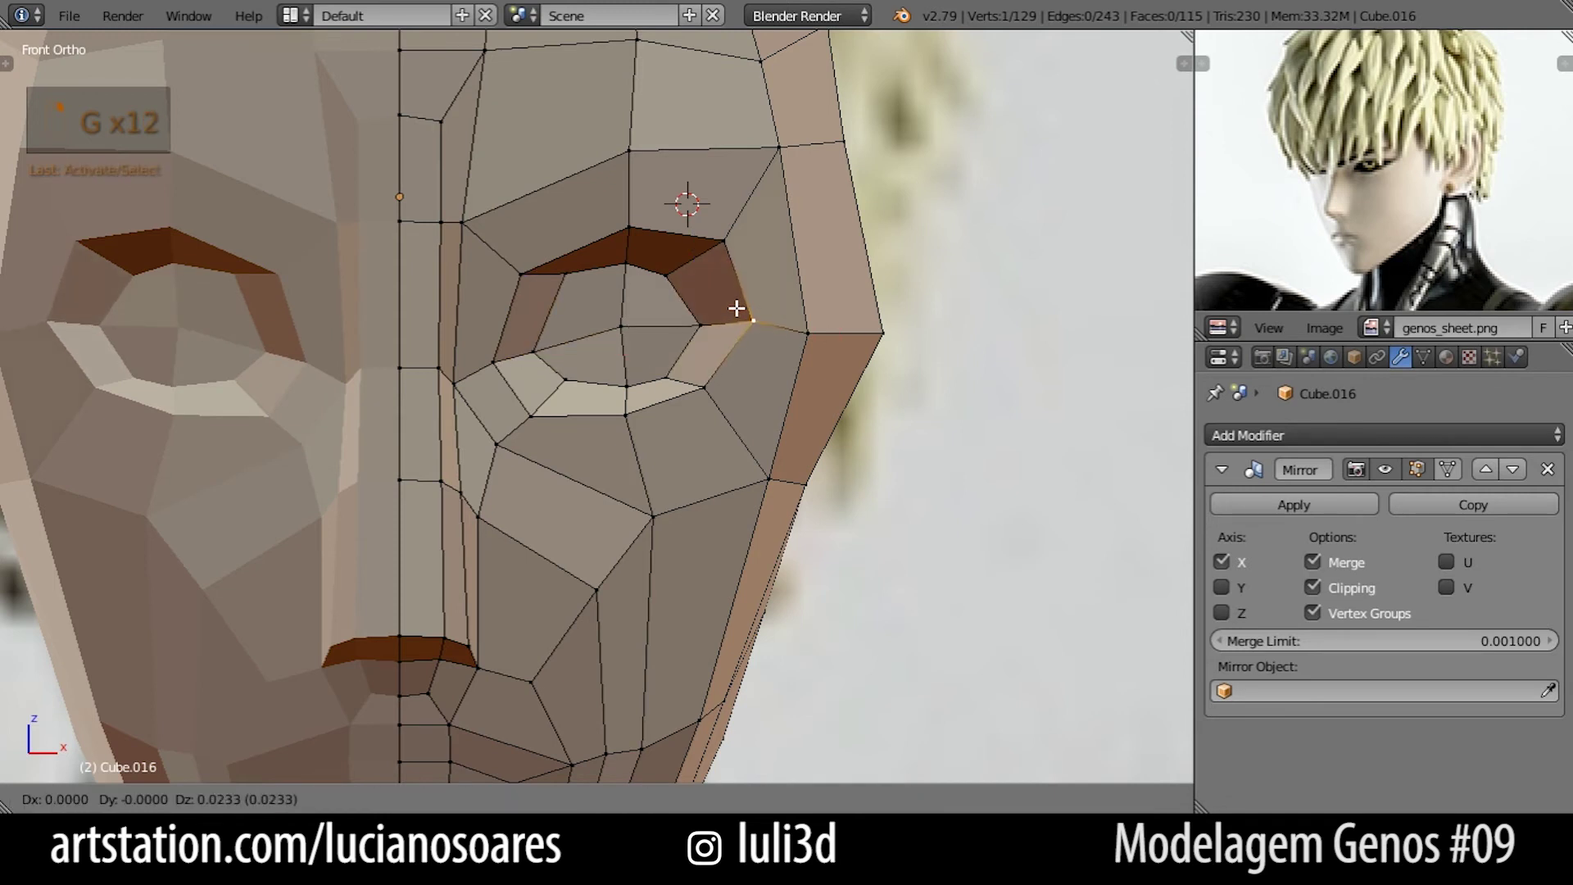
left_click(737, 312)
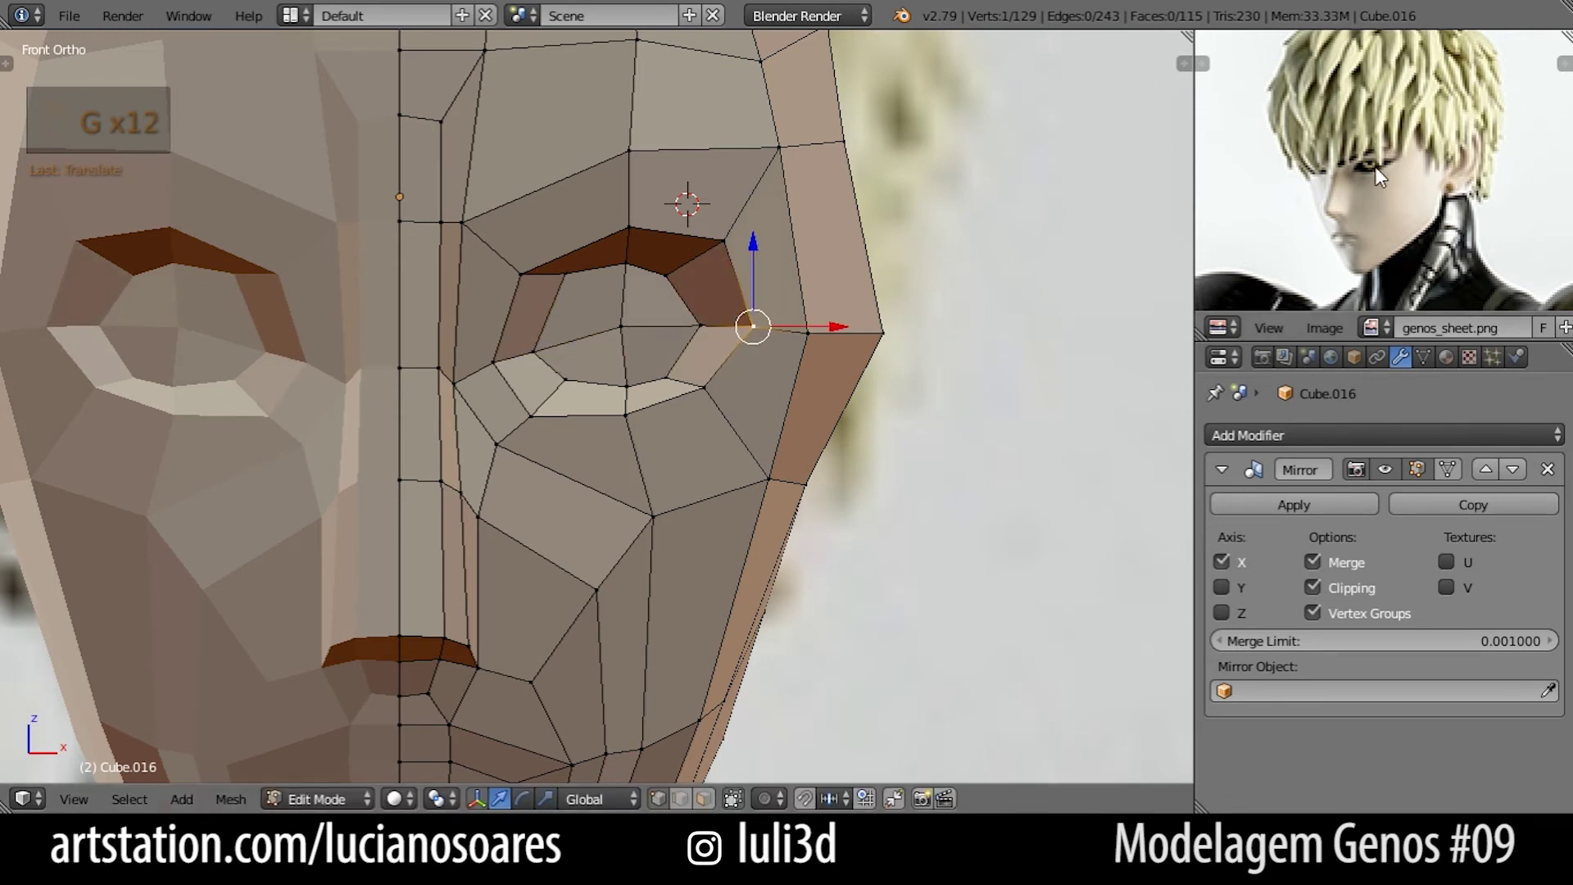
Lower the middle vertex of the upper eye rim again and reposition the inner upper eye vertices.
right_click(628, 228)
key("g")
left_click(626, 252)
right_click(550, 292)
key("g")
left_click(560, 290)
key("g")
left_click(533, 299)
Raise the lower eye rim slightly and lower the inner bottom vertex of the recessed eye faces.
right_click(604, 422)
key("g")
left_click(604, 417)
right_click(554, 380)
key("g")
left_click(553, 395)
Examine the reshaped eyes and overall face proportions from the front, including outside Edit Mode.
scroll(562, 417, "down", 2)
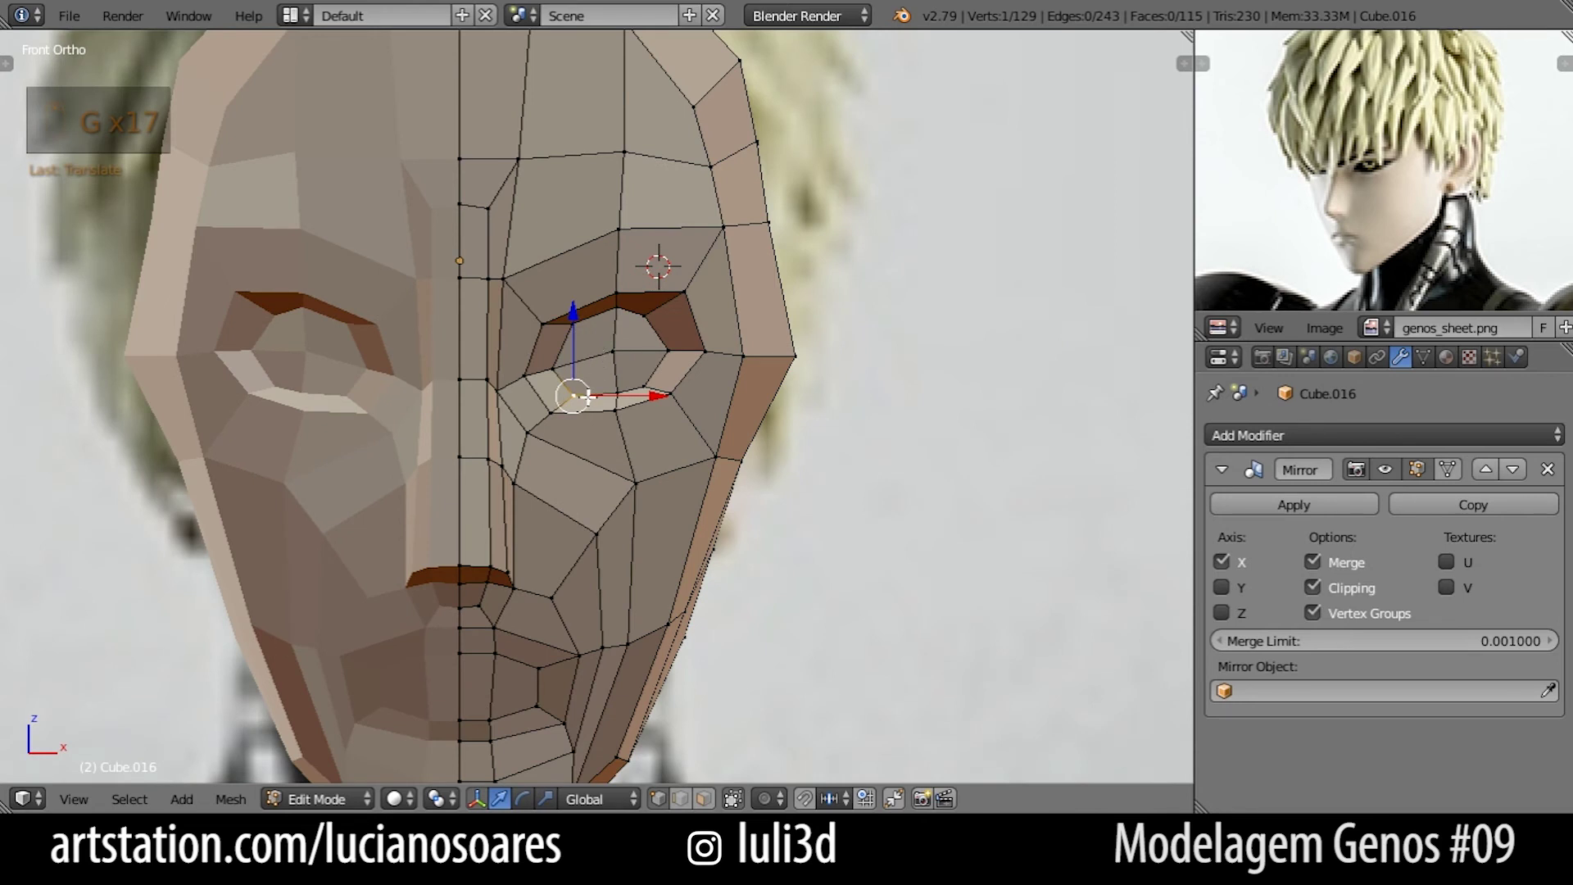
key("alt+Tab")
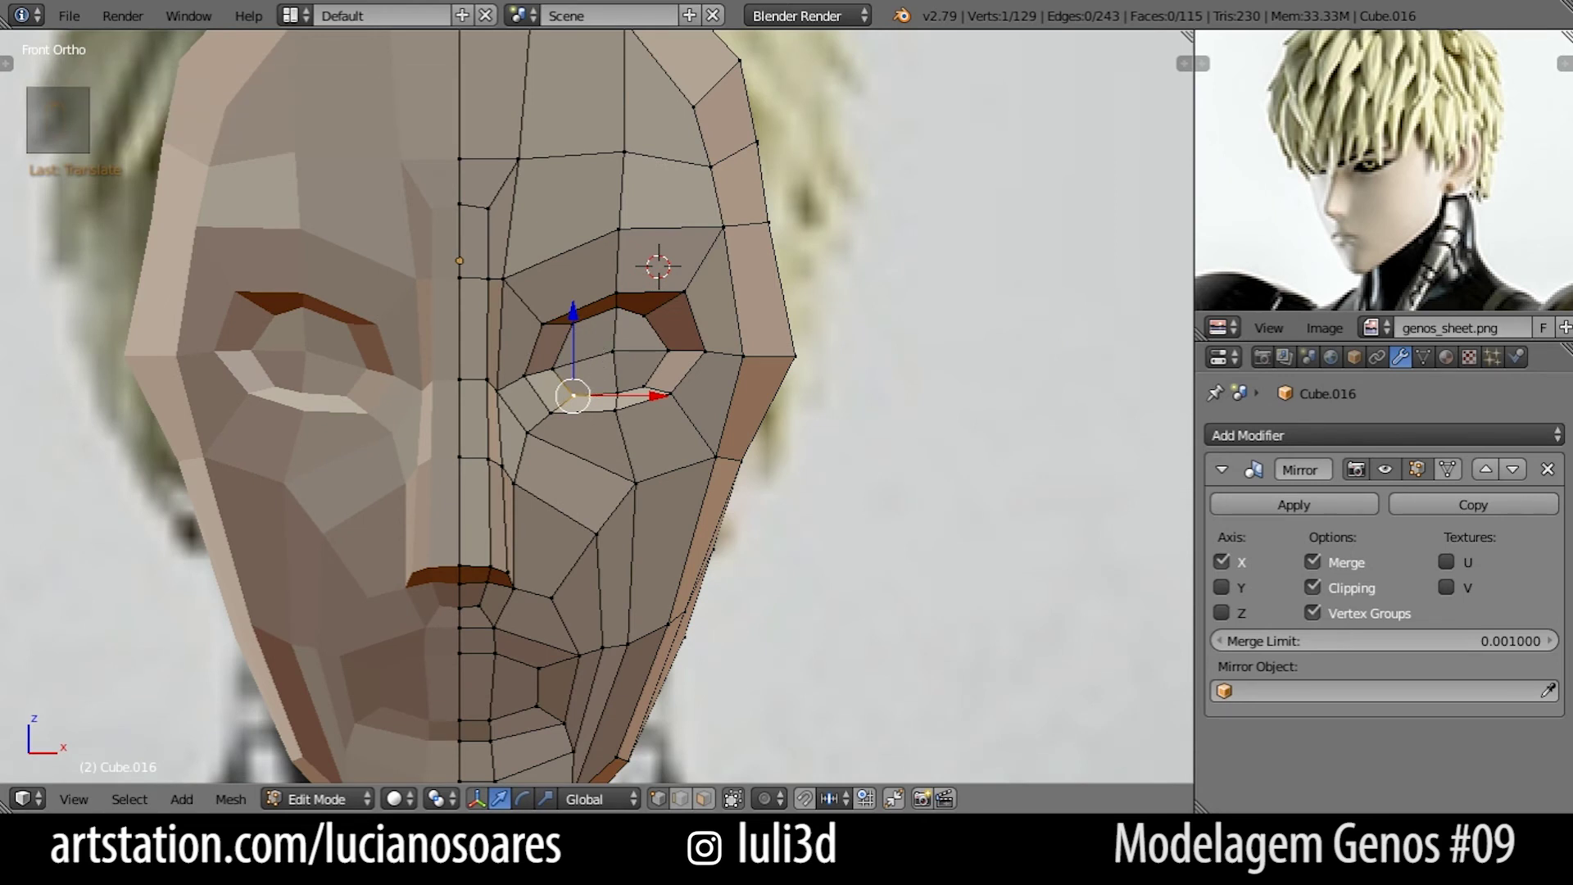
scroll(744, 317, "up", 1)
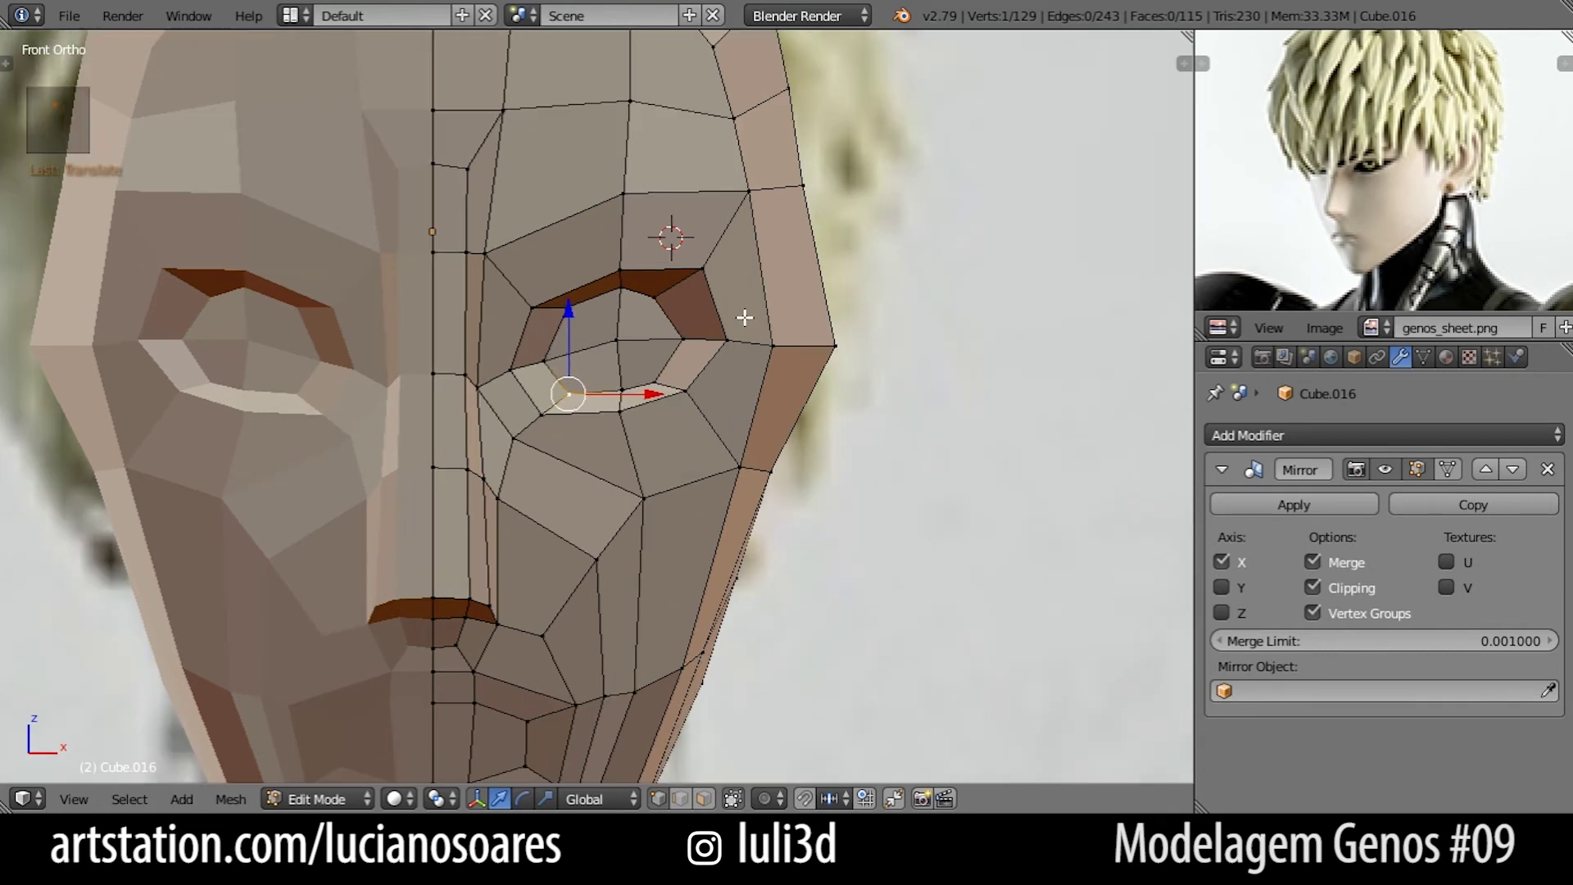
scroll(696, 394, "up", 1)
scroll(726, 421, "down", 5)
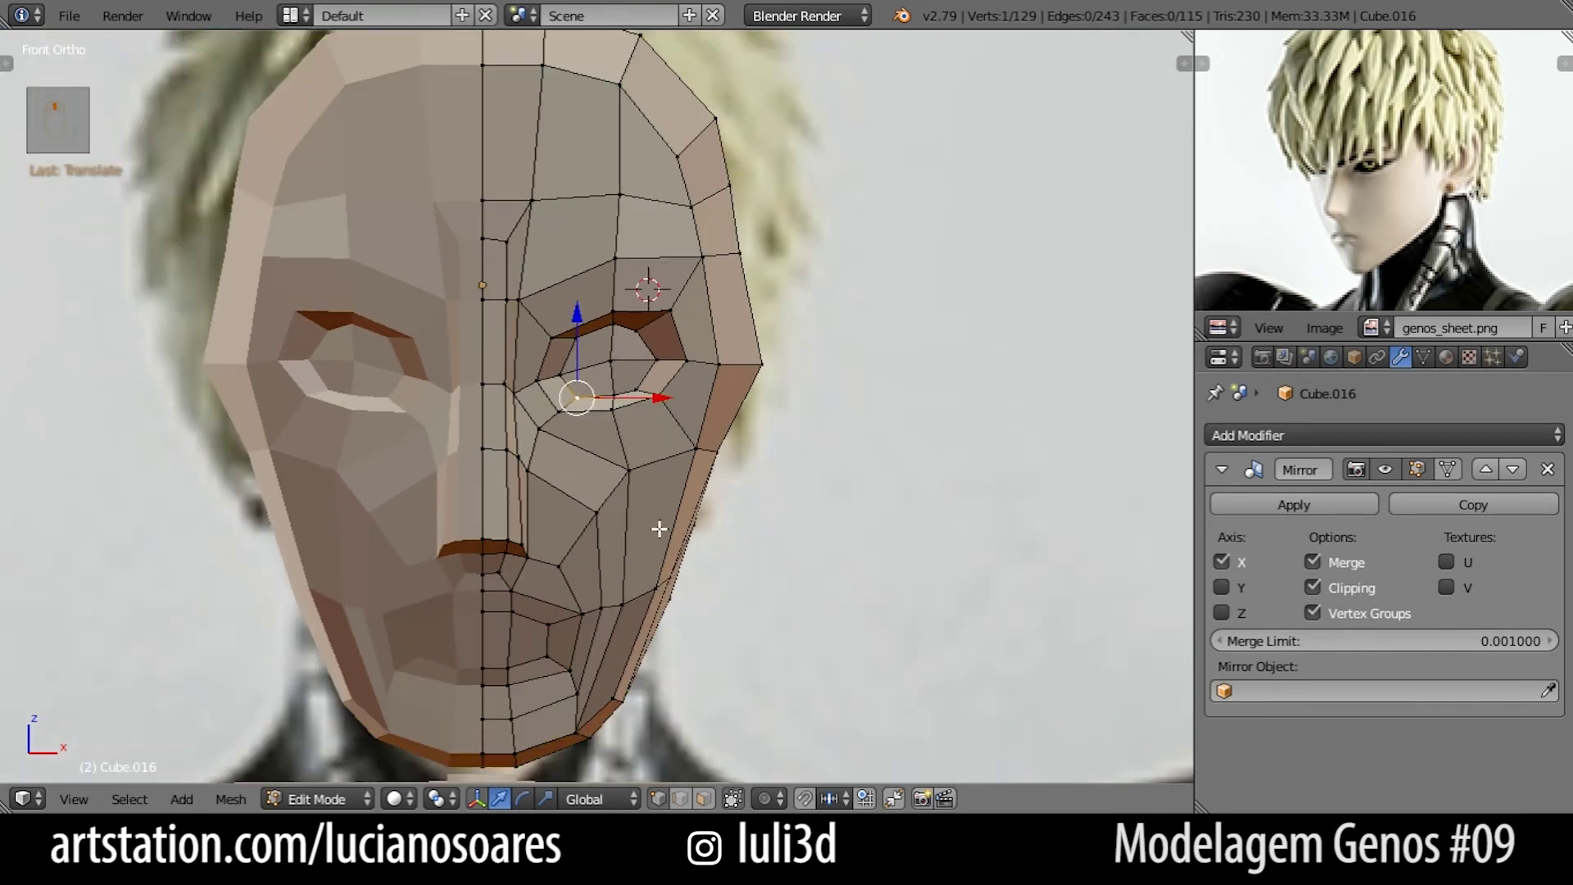
key("Tab")
scroll(695, 528, "up", 2)
scroll(695, 529, "up", 1)
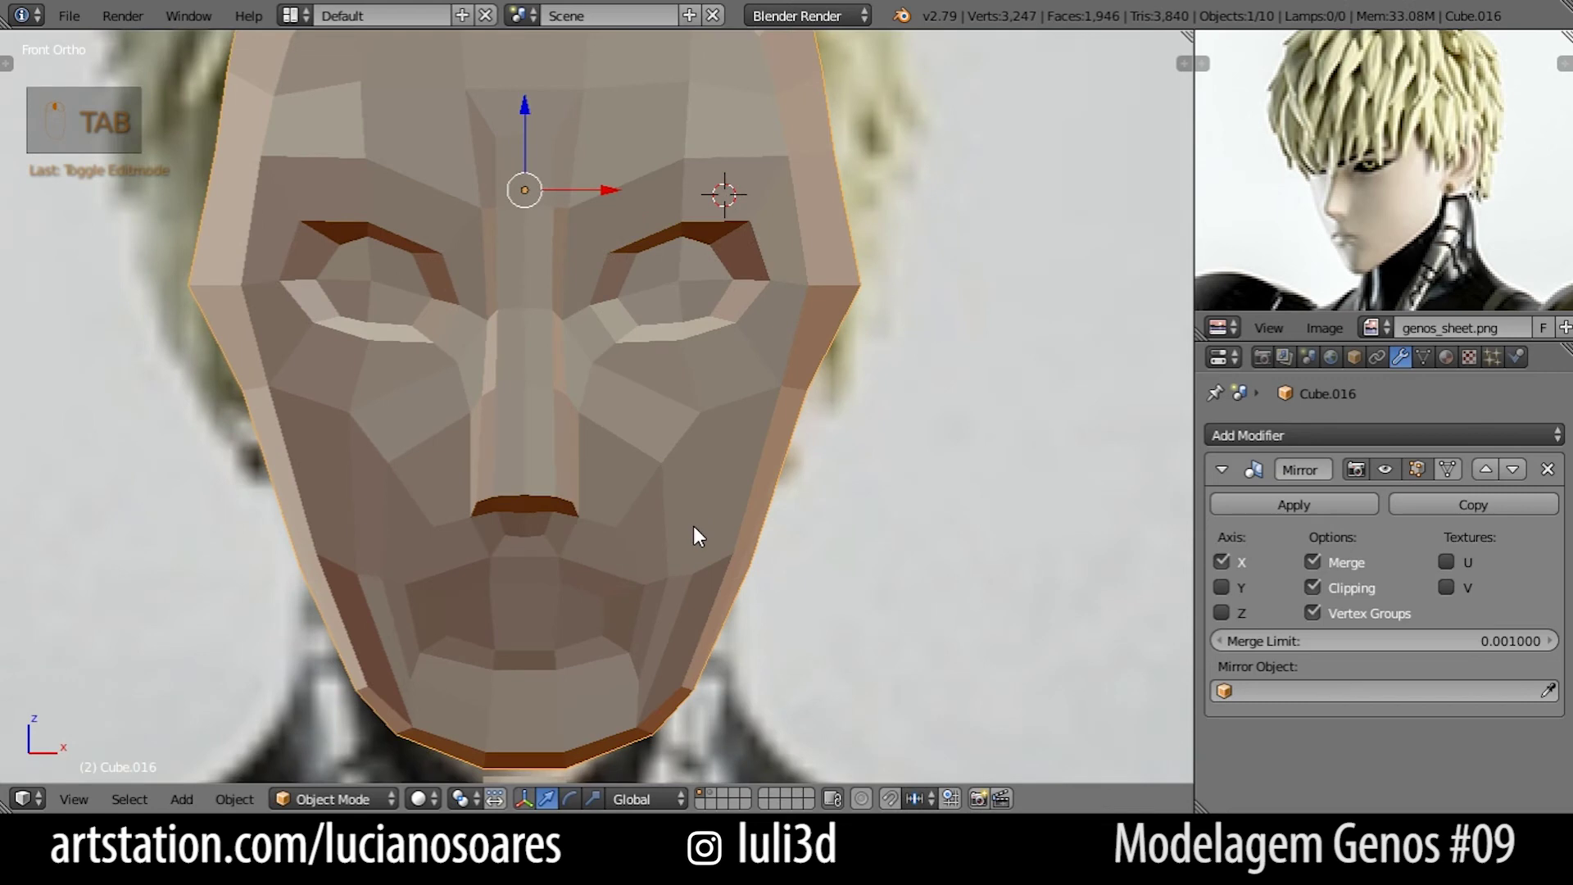
key("Tab")
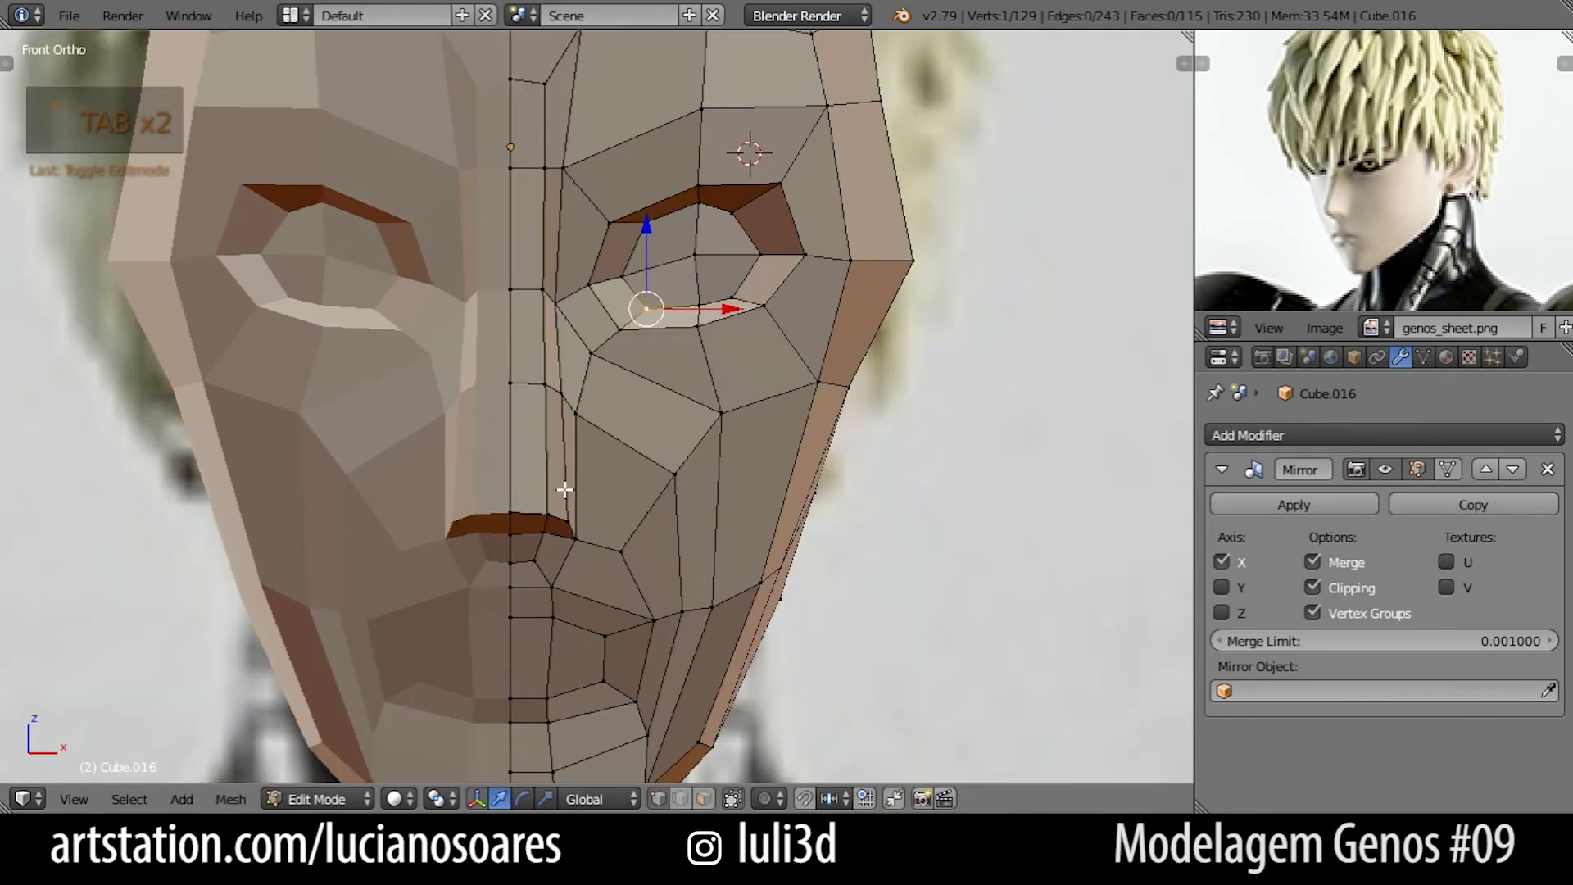
Narrow the nose by moving the vertices of its side strip, from brow to nostril, about 0.023 inward along X.
right_click(549, 513)
key("z")
key("c")
left_click(558, 525)
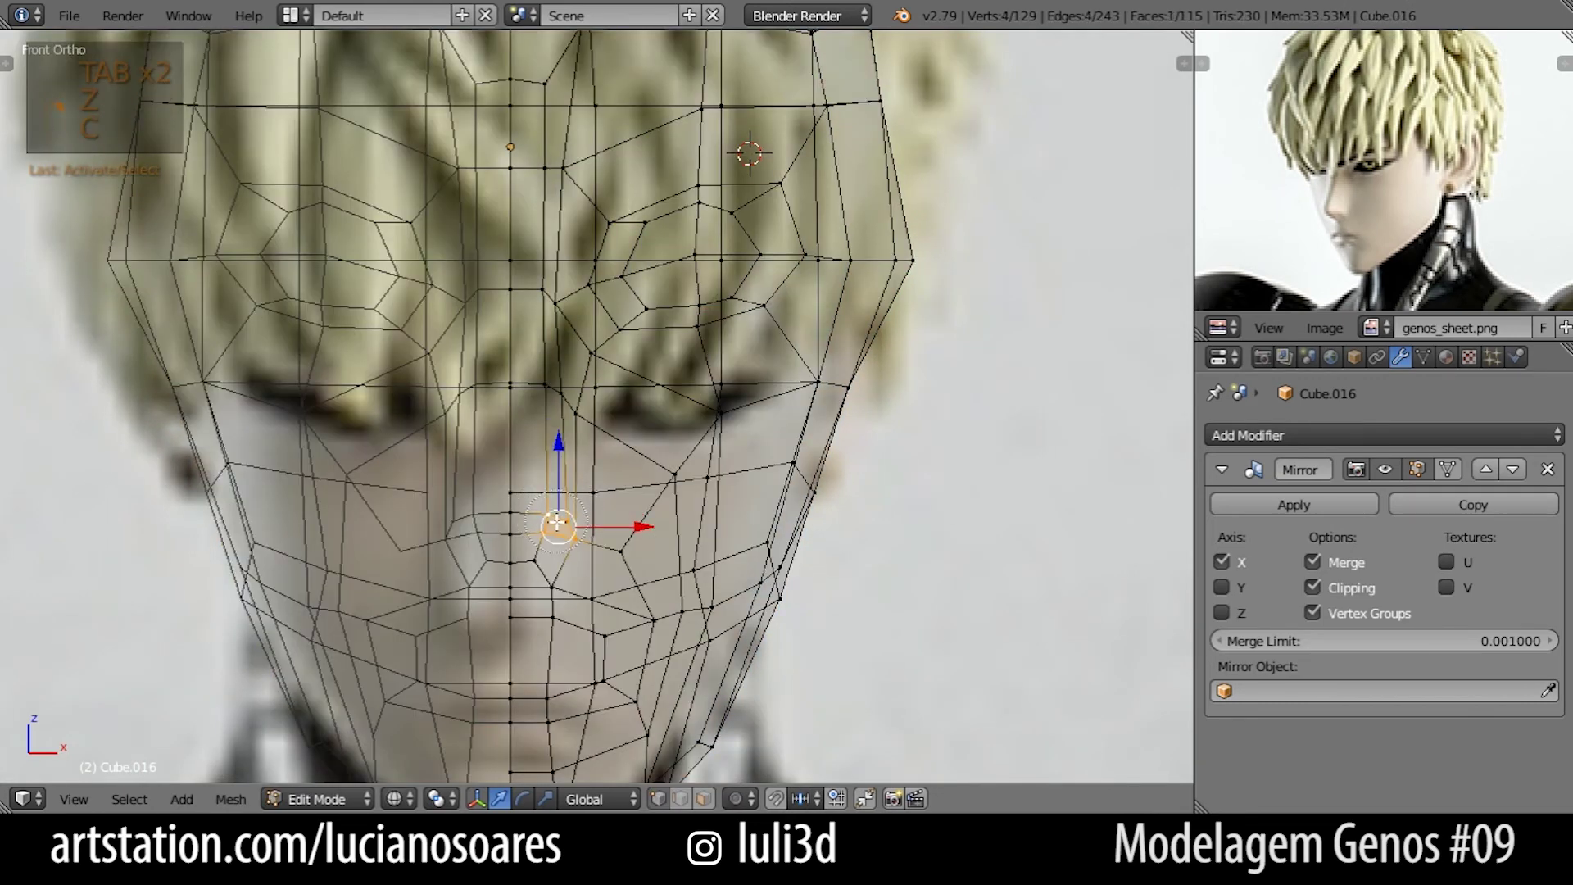
right_click(558, 526)
key("z")
key("c")
left_click(559, 400)
right_click(559, 399)
middle_click_drag(559, 398, 566, 509, "shift")
key("c")
left_click(559, 410)
left_click(568, 285)
right_click(568, 288)
left_click_drag(632, 490, 622, 494)
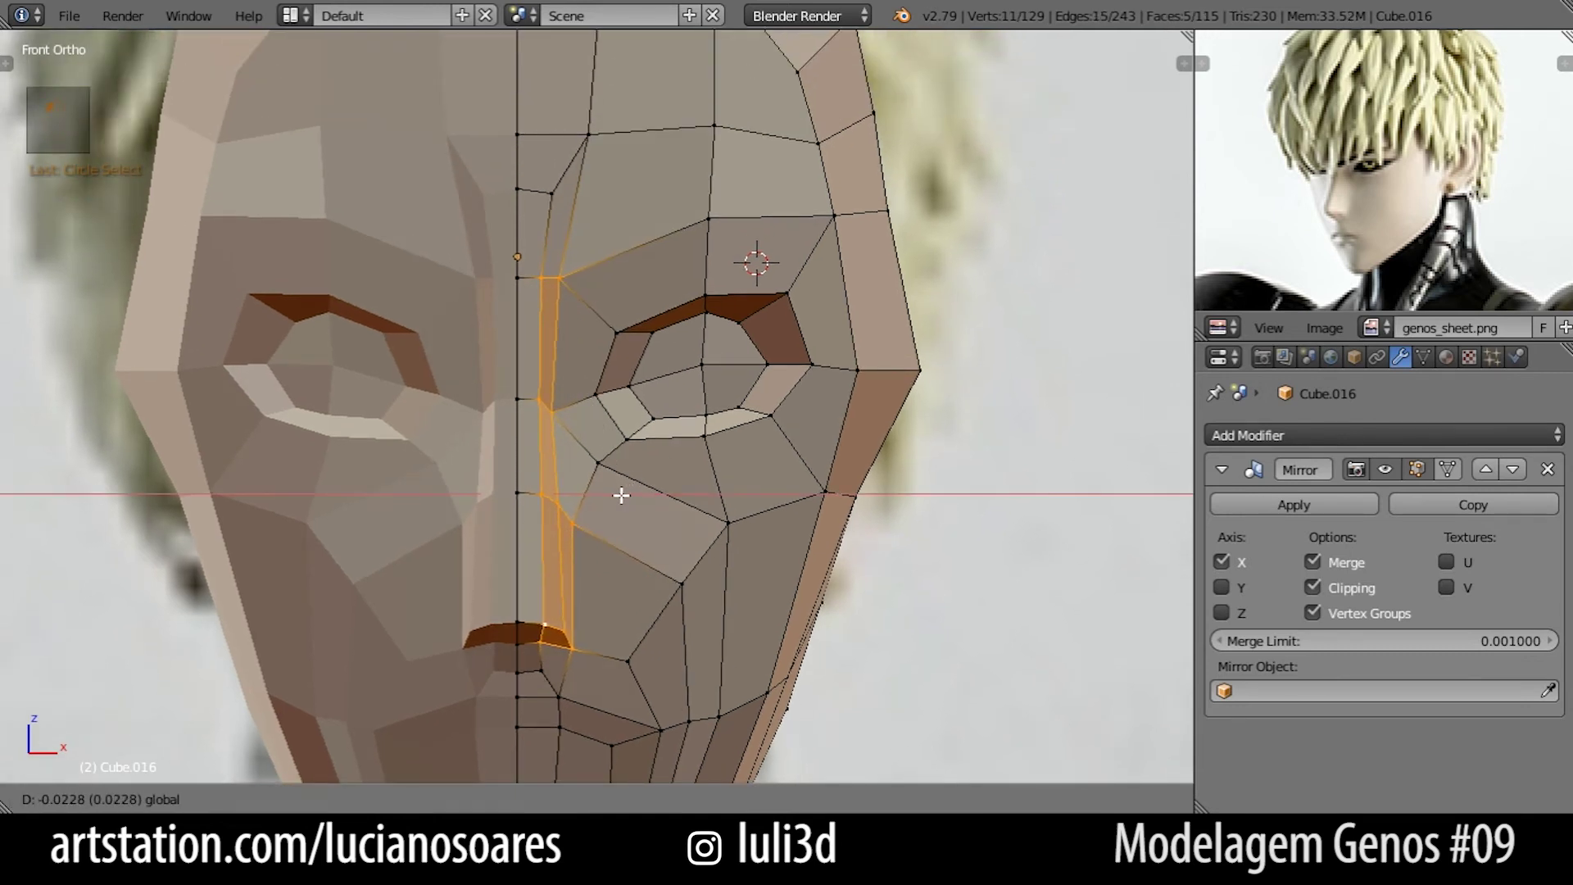
left_click(621, 495)
Move the vertex just below the nose base about 0.015 toward the face's centre line along X.
scroll(627, 579, "down", 1)
middle_click_drag(628, 589, 620, 508, "shift")
scroll(620, 508, "up", 2)
right_click(562, 503)
key("g")
key("x")
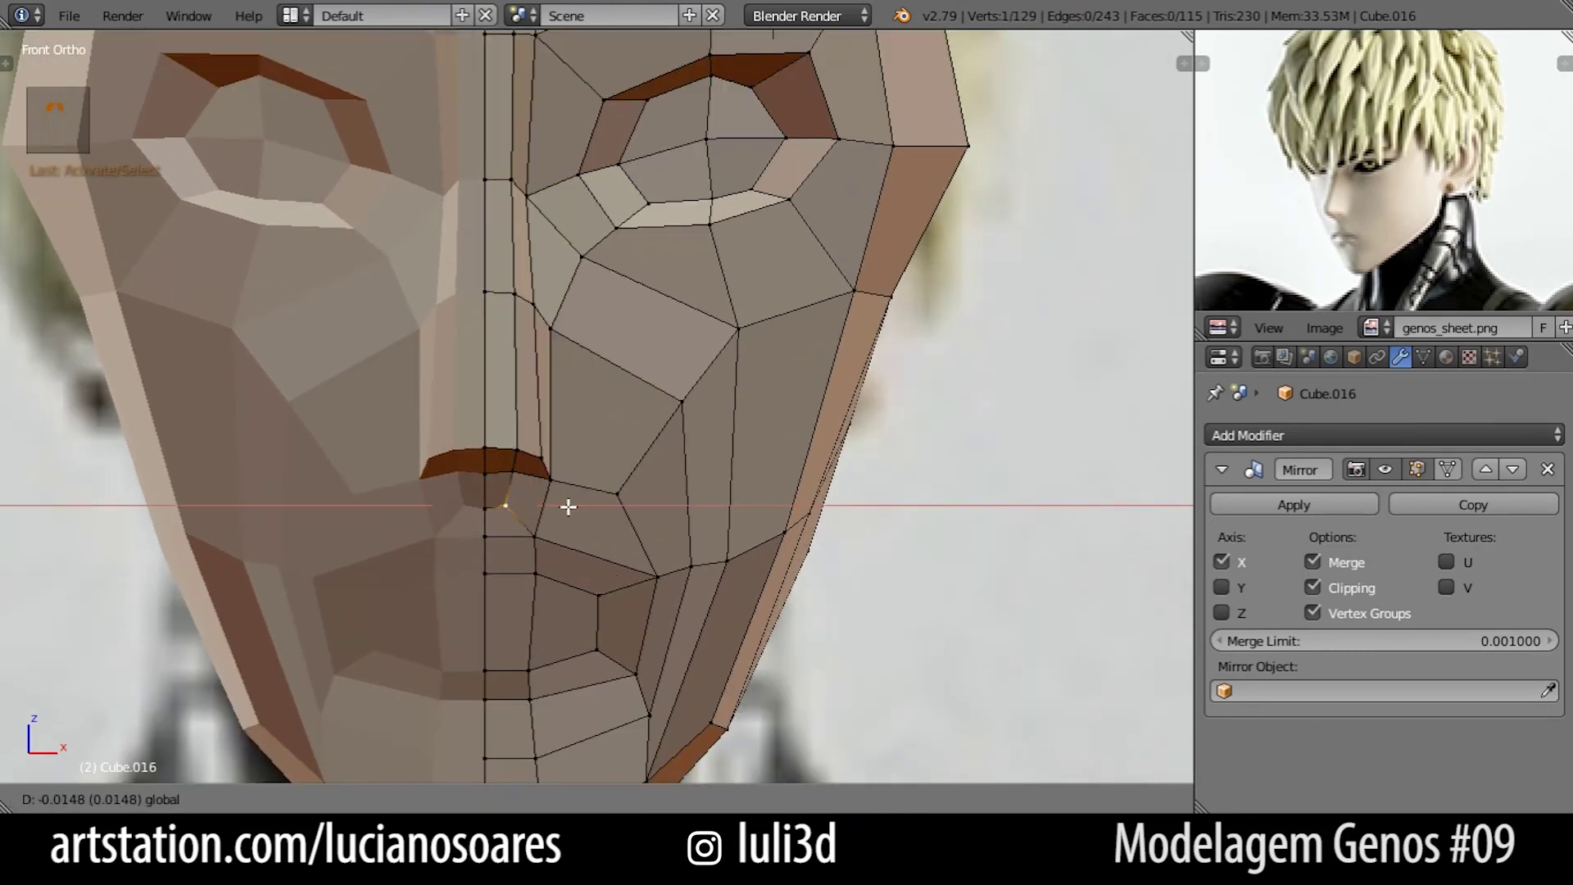
left_click(567, 507)
scroll(582, 587, "down", 2)
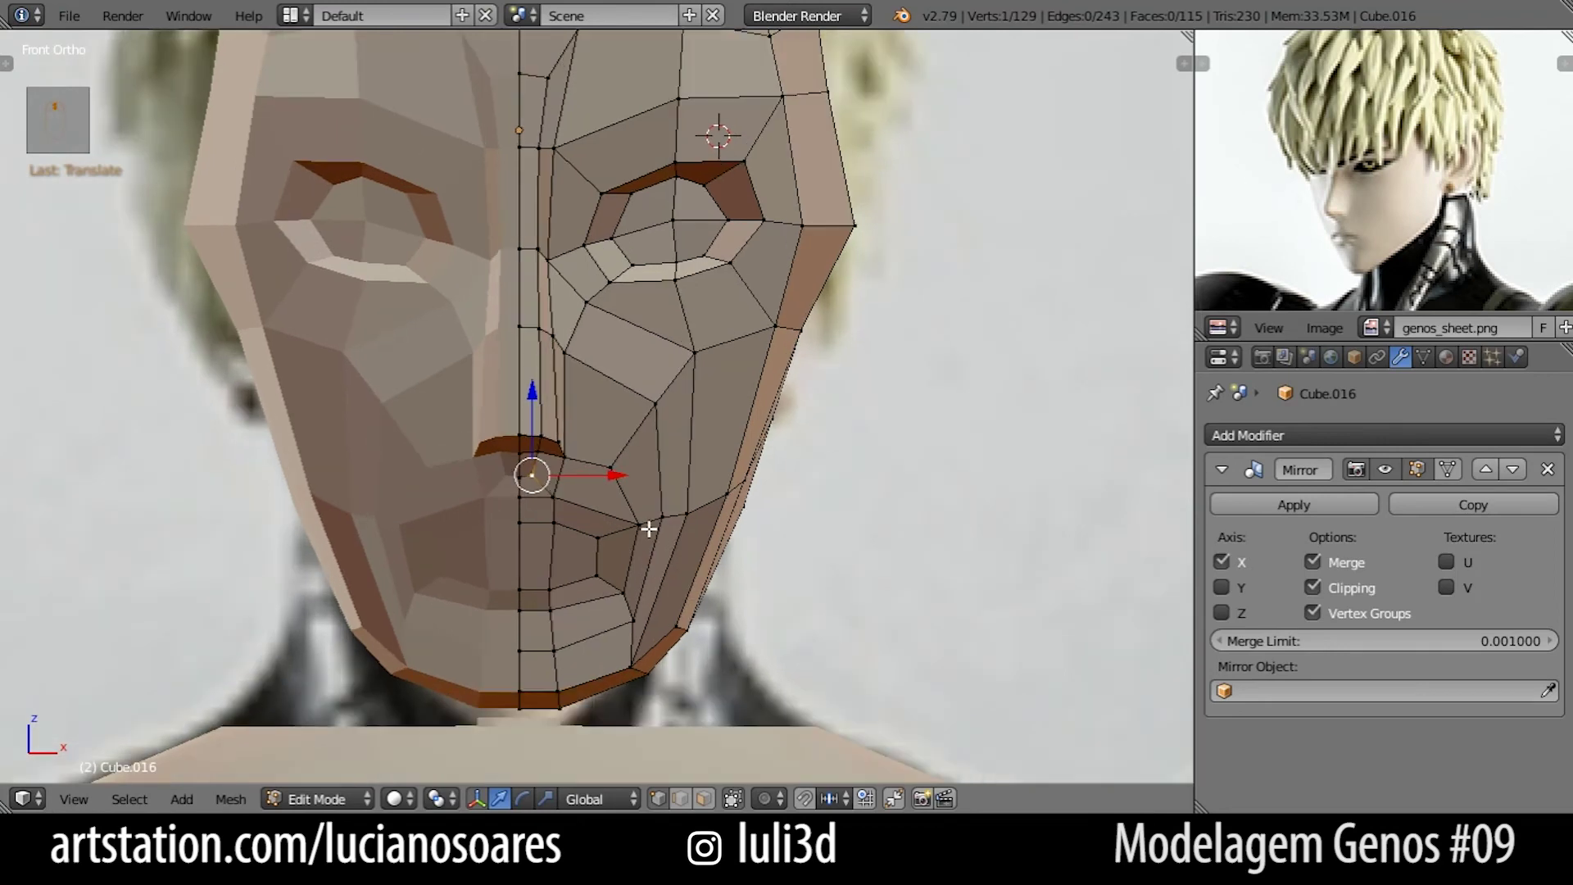
key("alt+Tab")
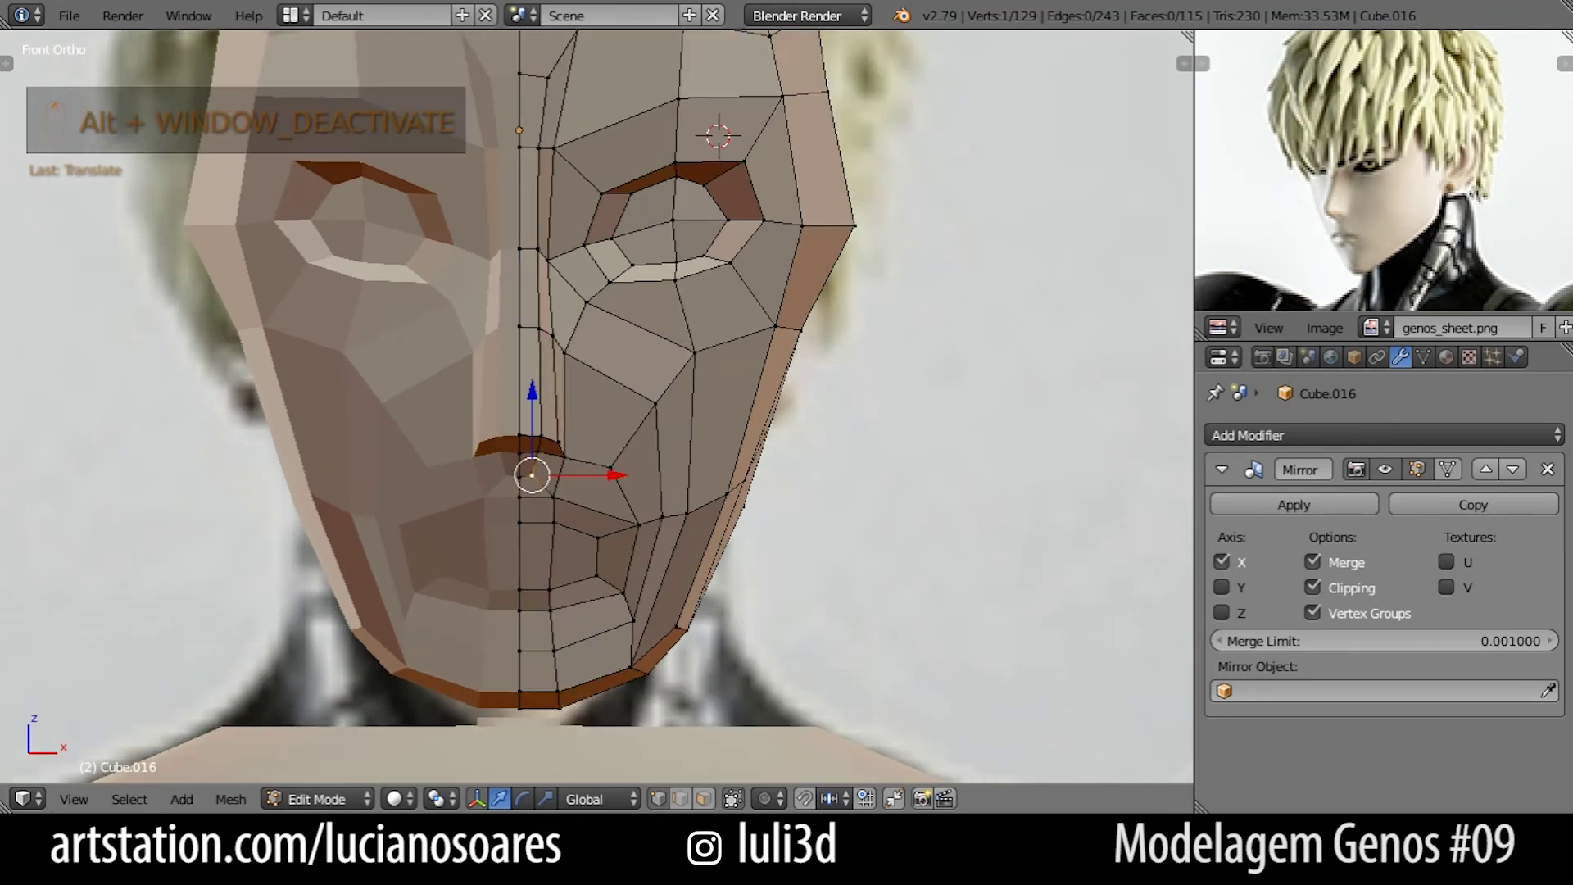
Add a horizontal loop cut through the middle of the mouth, running across the lips to the cheek.
scroll(648, 530, "up", 1)
middle_click_drag(637, 615, 642, 451, "shift")
scroll(643, 440, "up", 2)
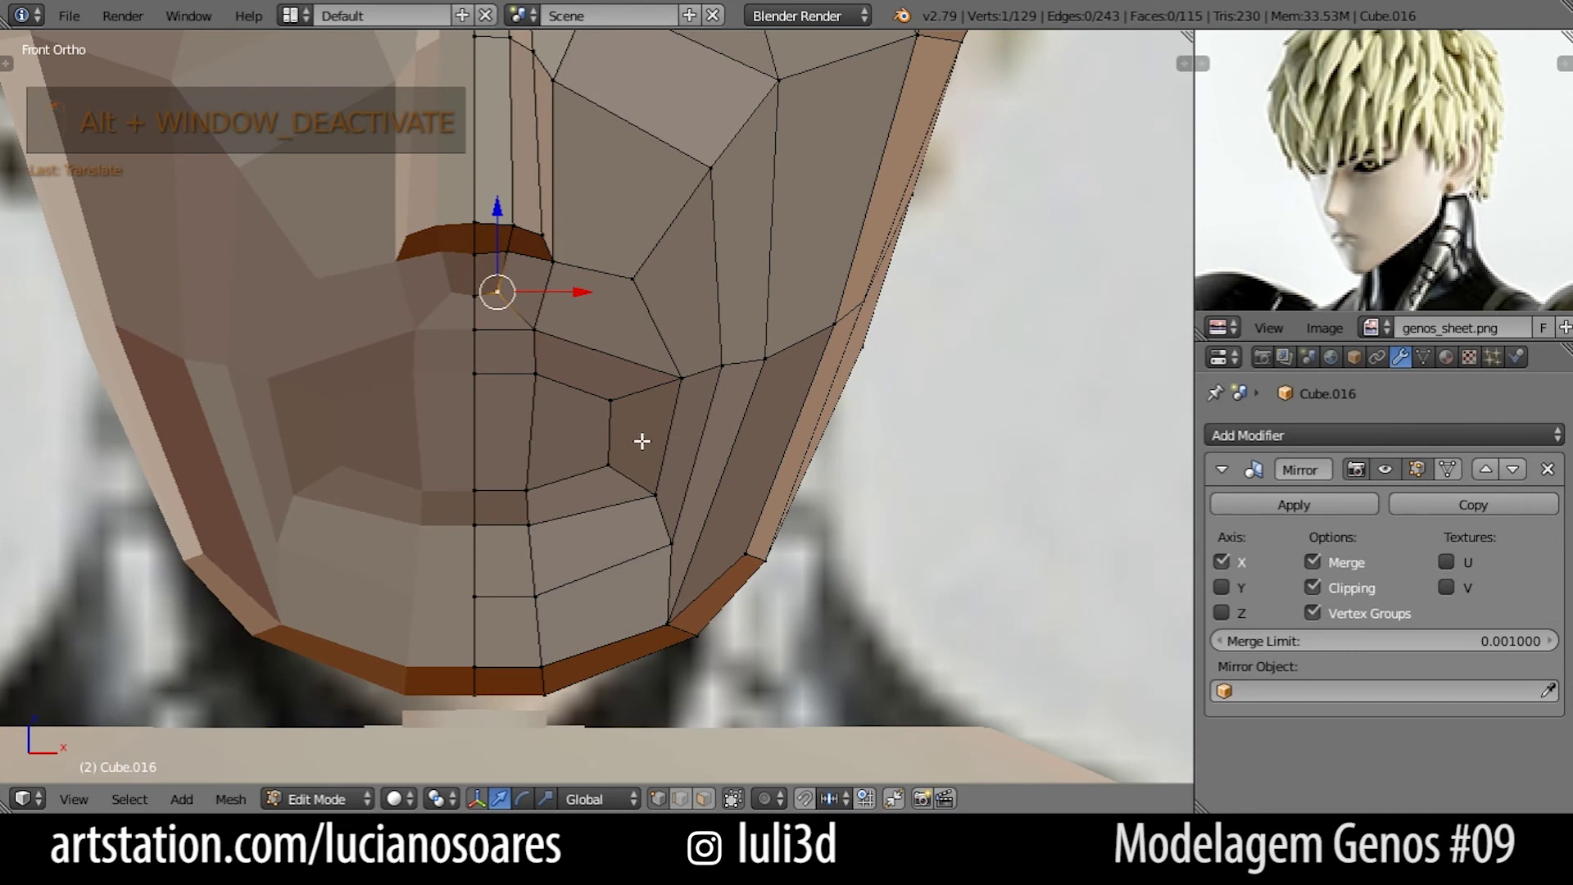
key("ctrl+r")
left_click(607, 435)
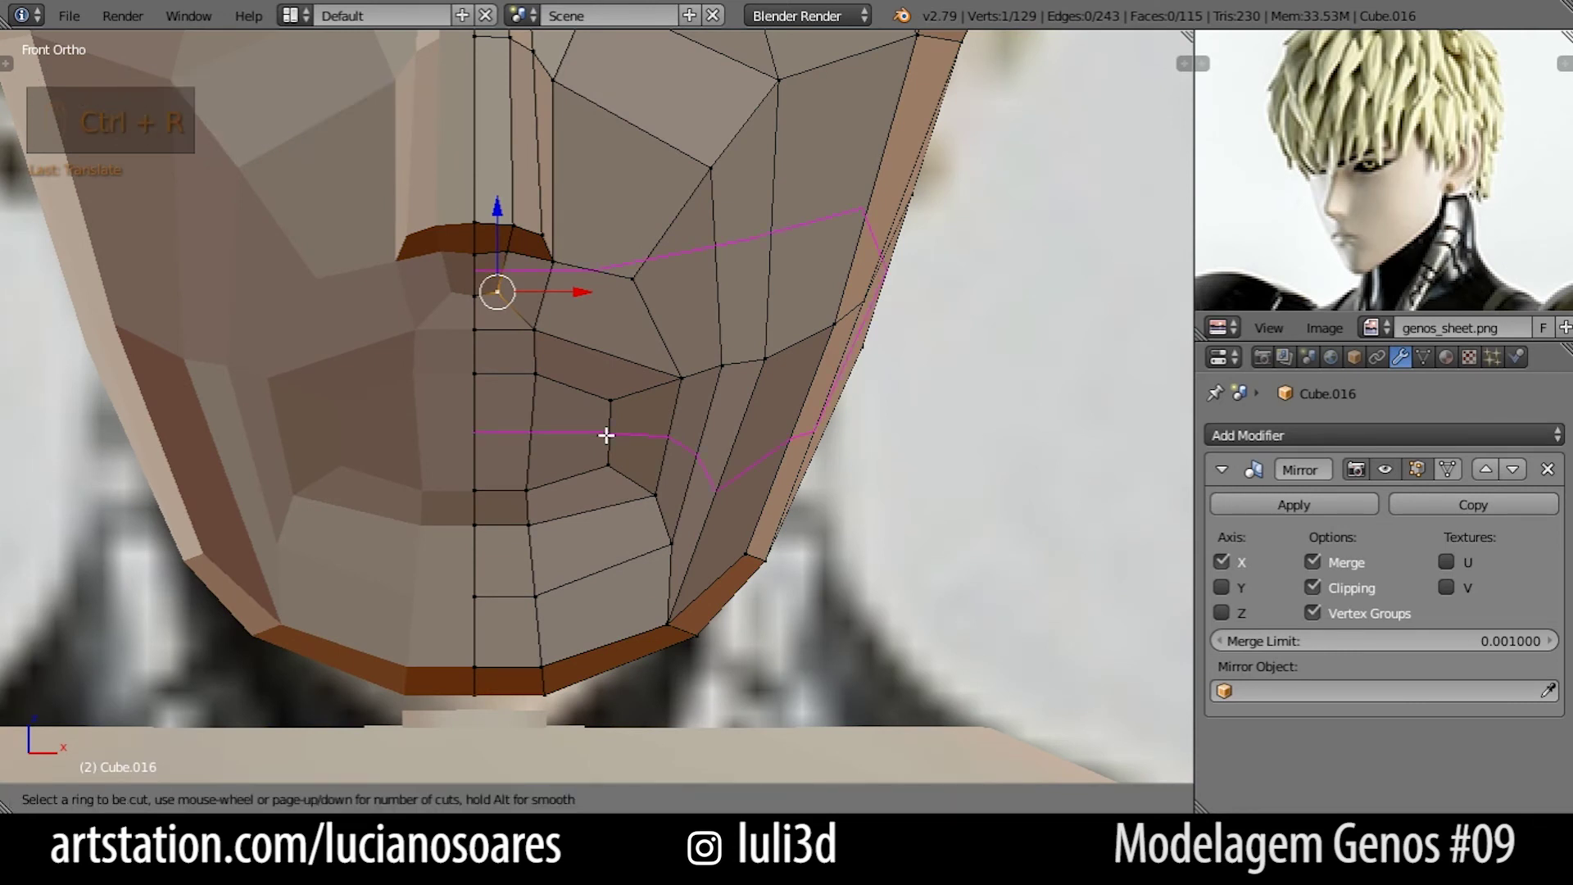
left_click(606, 435)
Pull the new mouth corner vertex outward so the lip opening comes to a point.
scroll(640, 481, "up", 1)
right_click(612, 436)
key("g")
left_click(660, 450)
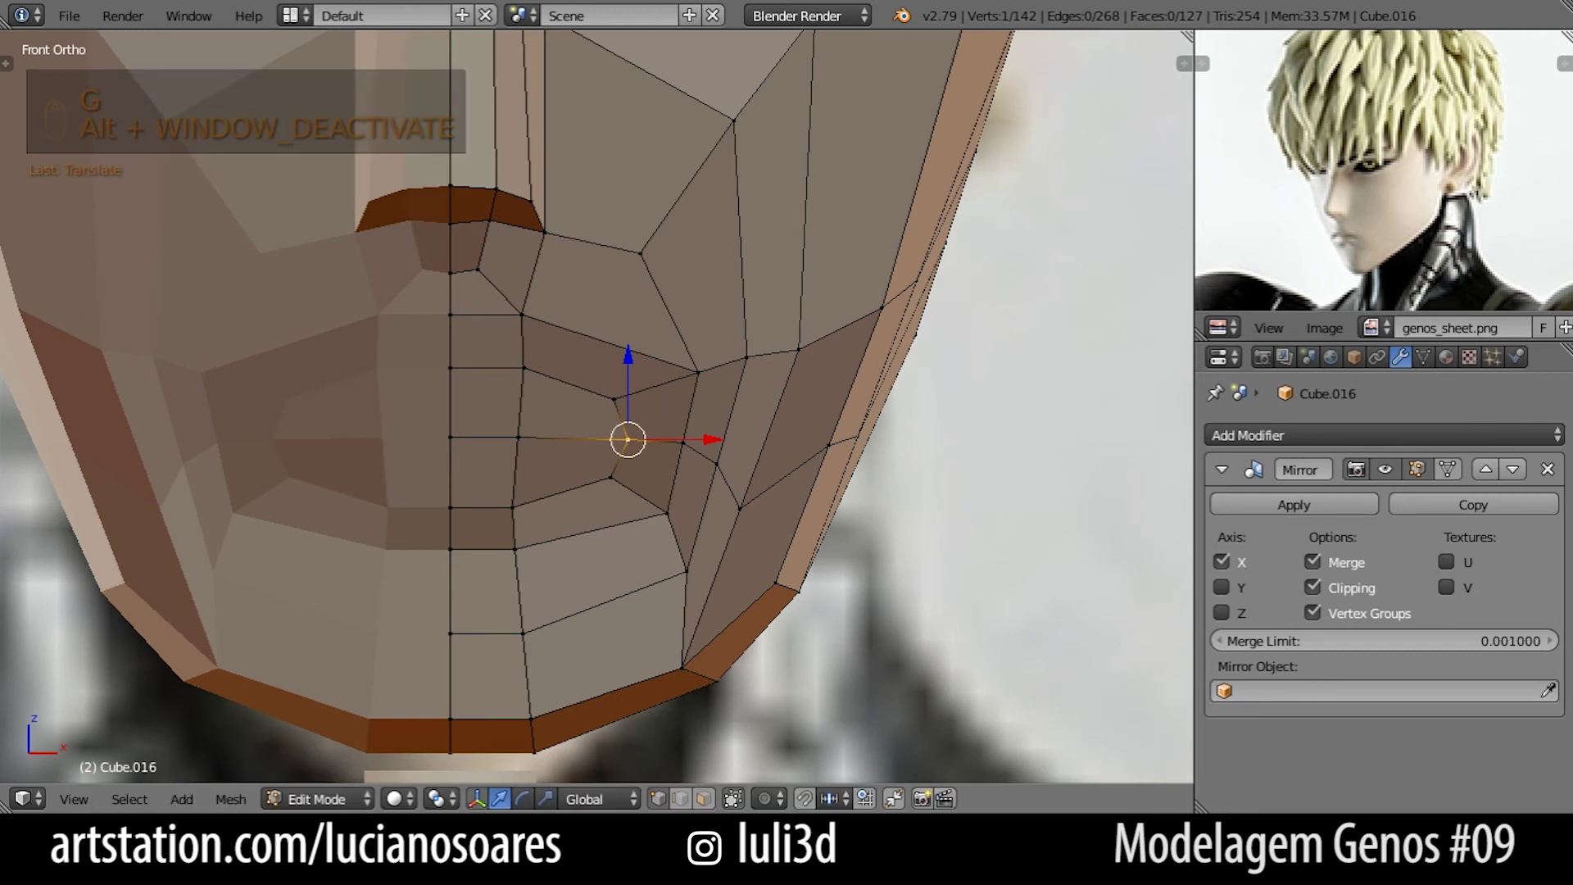
key("g")
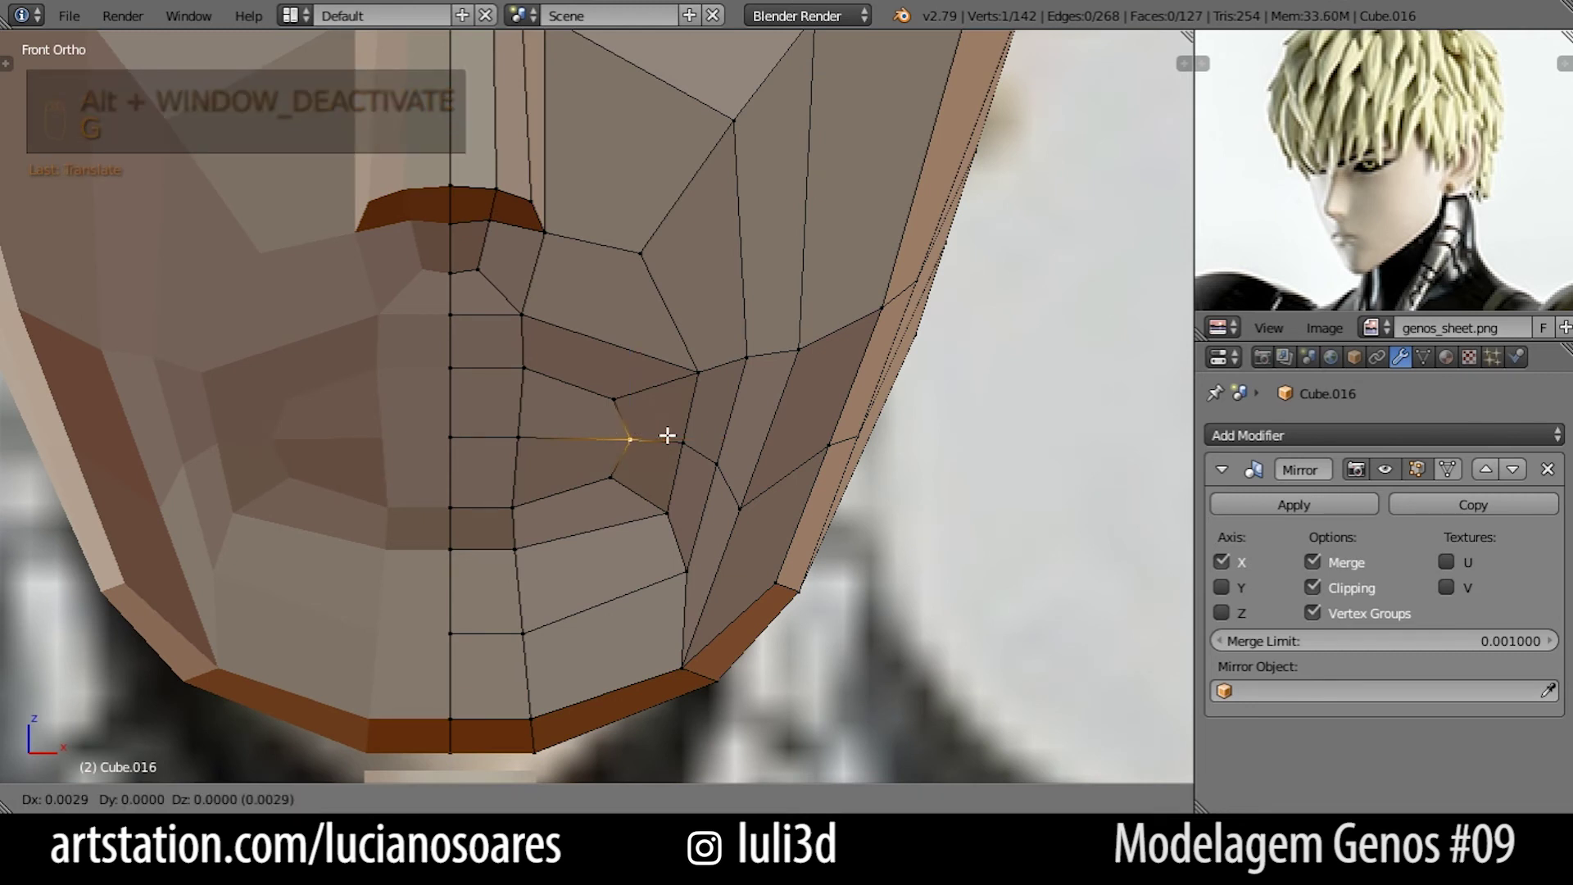
left_click(671, 433)
Move the vertex outside the mouth corner outward and down, and nudge the vertex above it slightly inward.
right_click(685, 447)
key("g")
left_click(698, 457)
right_click(696, 368)
key("g")
left_click(689, 365)
Move the two lower cheek vertices beside the mouth corner slightly outward and down.
right_click(727, 459)
key("g")
left_click(737, 471)
right_click(740, 508)
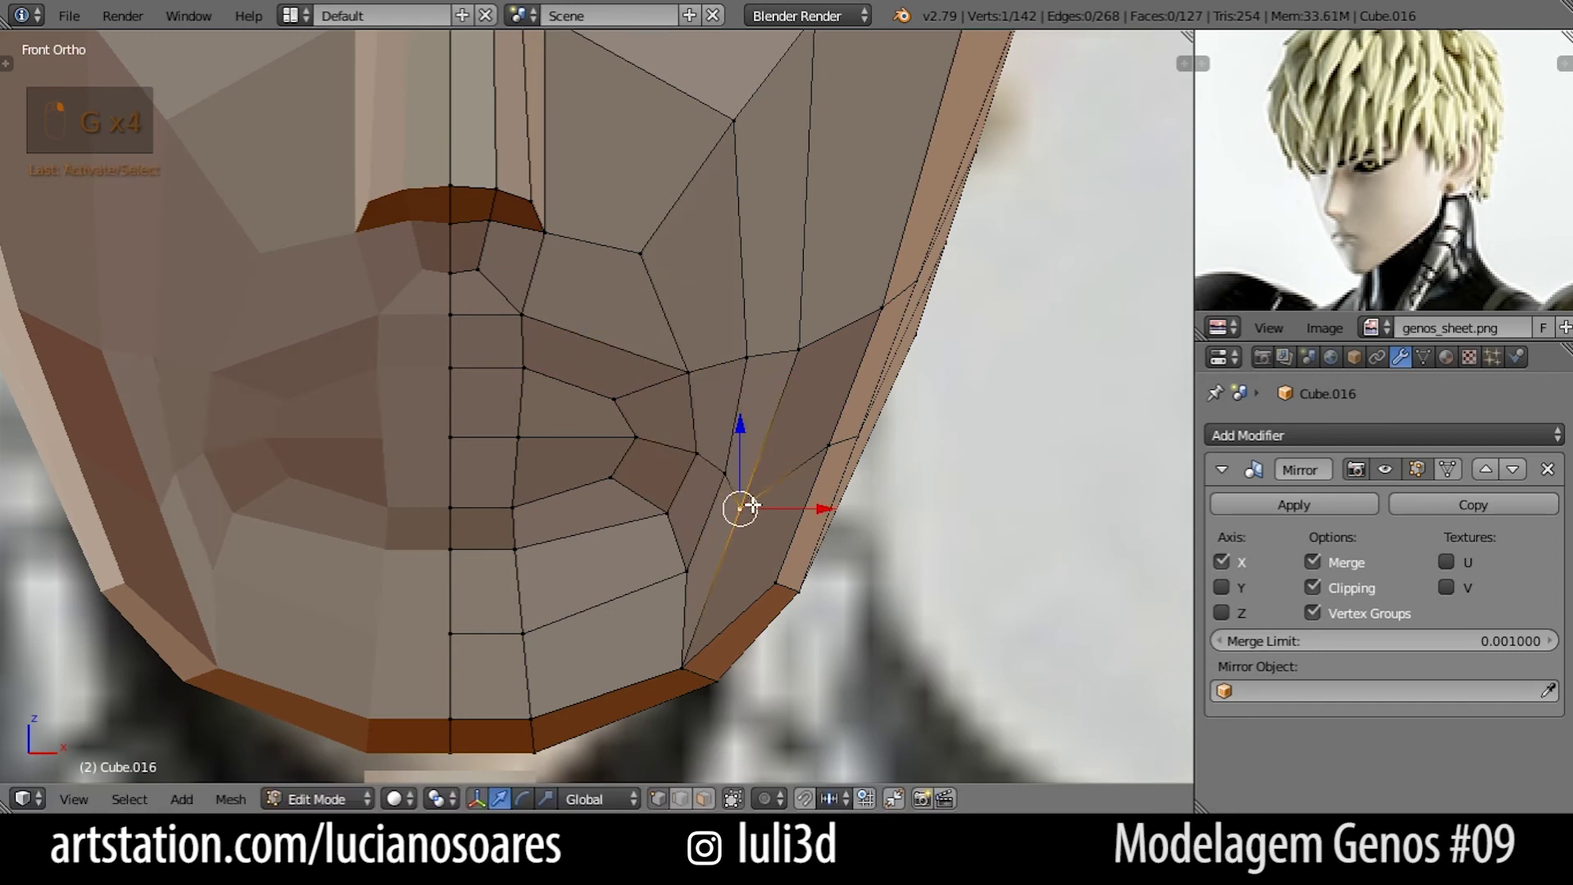
key("g")
left_click(753, 513)
Bevel the edge loop that runs from the nose bridge around the mouth to the chin with one segment.
scroll(791, 367, "down", 3)
middle_click_drag(768, 378, 815, 439, "shift")
scroll(814, 435, "up", 2)
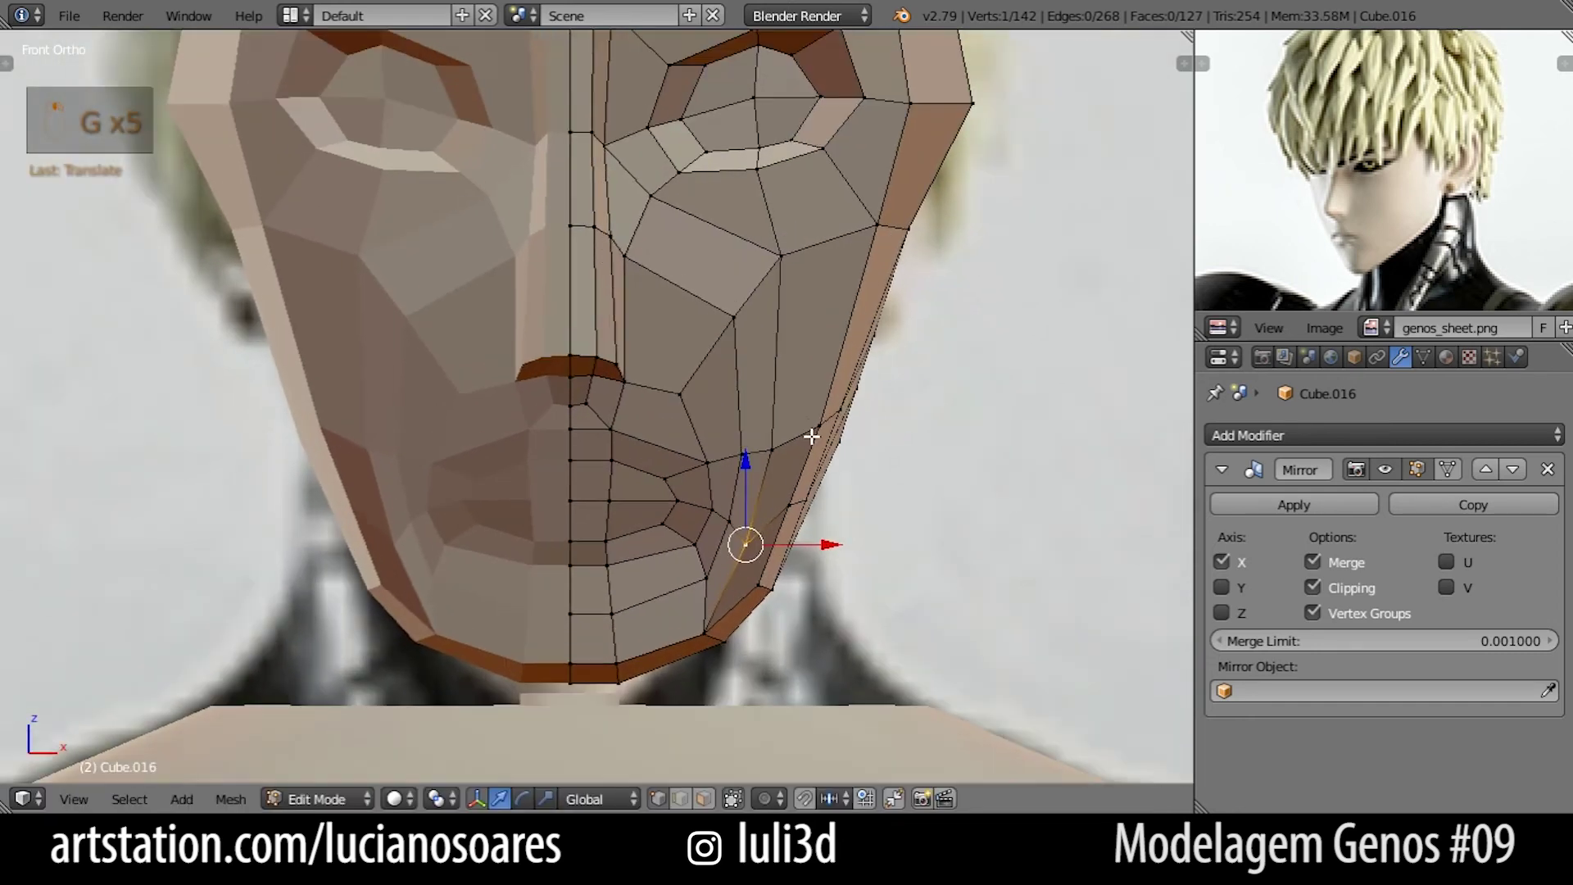
scroll(819, 260, "down", 2)
middle_click_drag(811, 305, 812, 334, "shift")
scroll(755, 346, "up", 1)
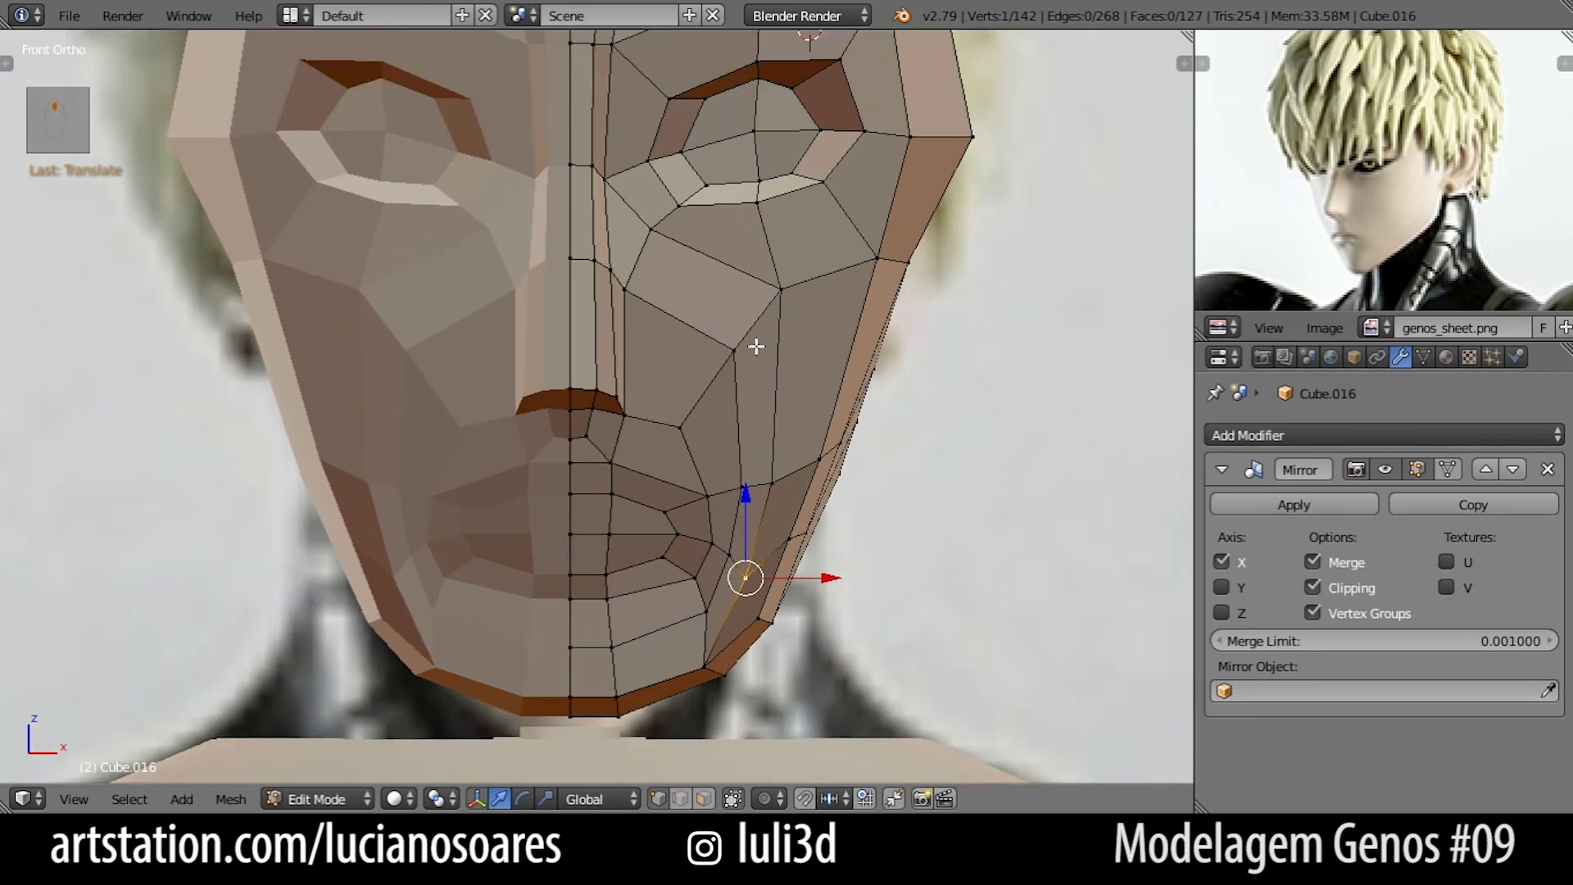
right_click(720, 338, "alt")
middle_click_drag(804, 376, 705, 473)
middle_click_drag(625, 419, 577, 446)
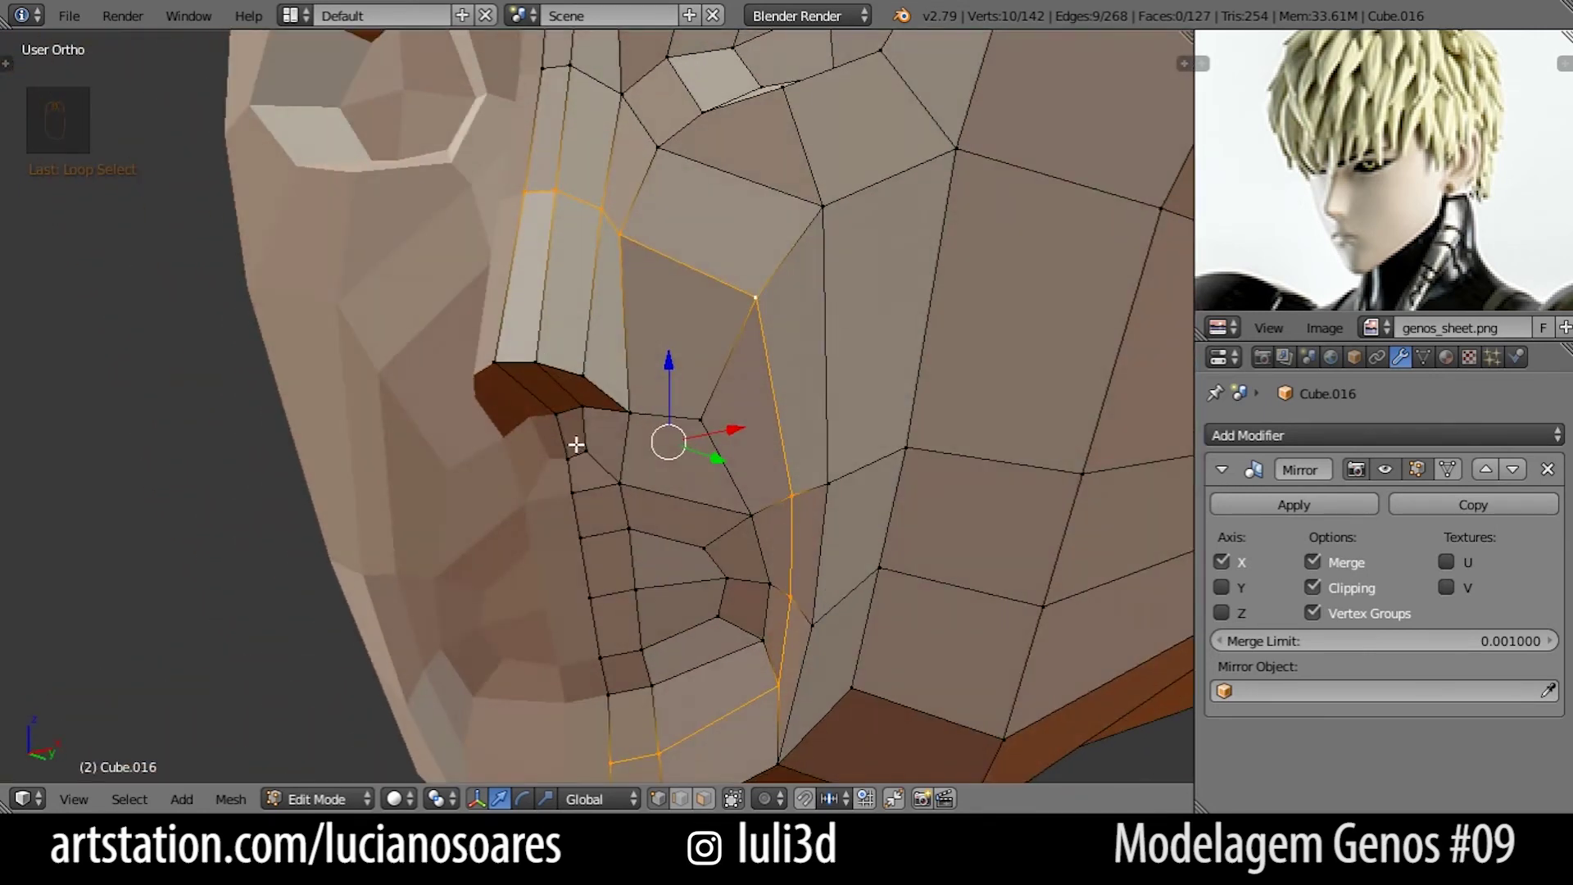
scroll(720, 477, "down", 1)
key("ctrl+b")
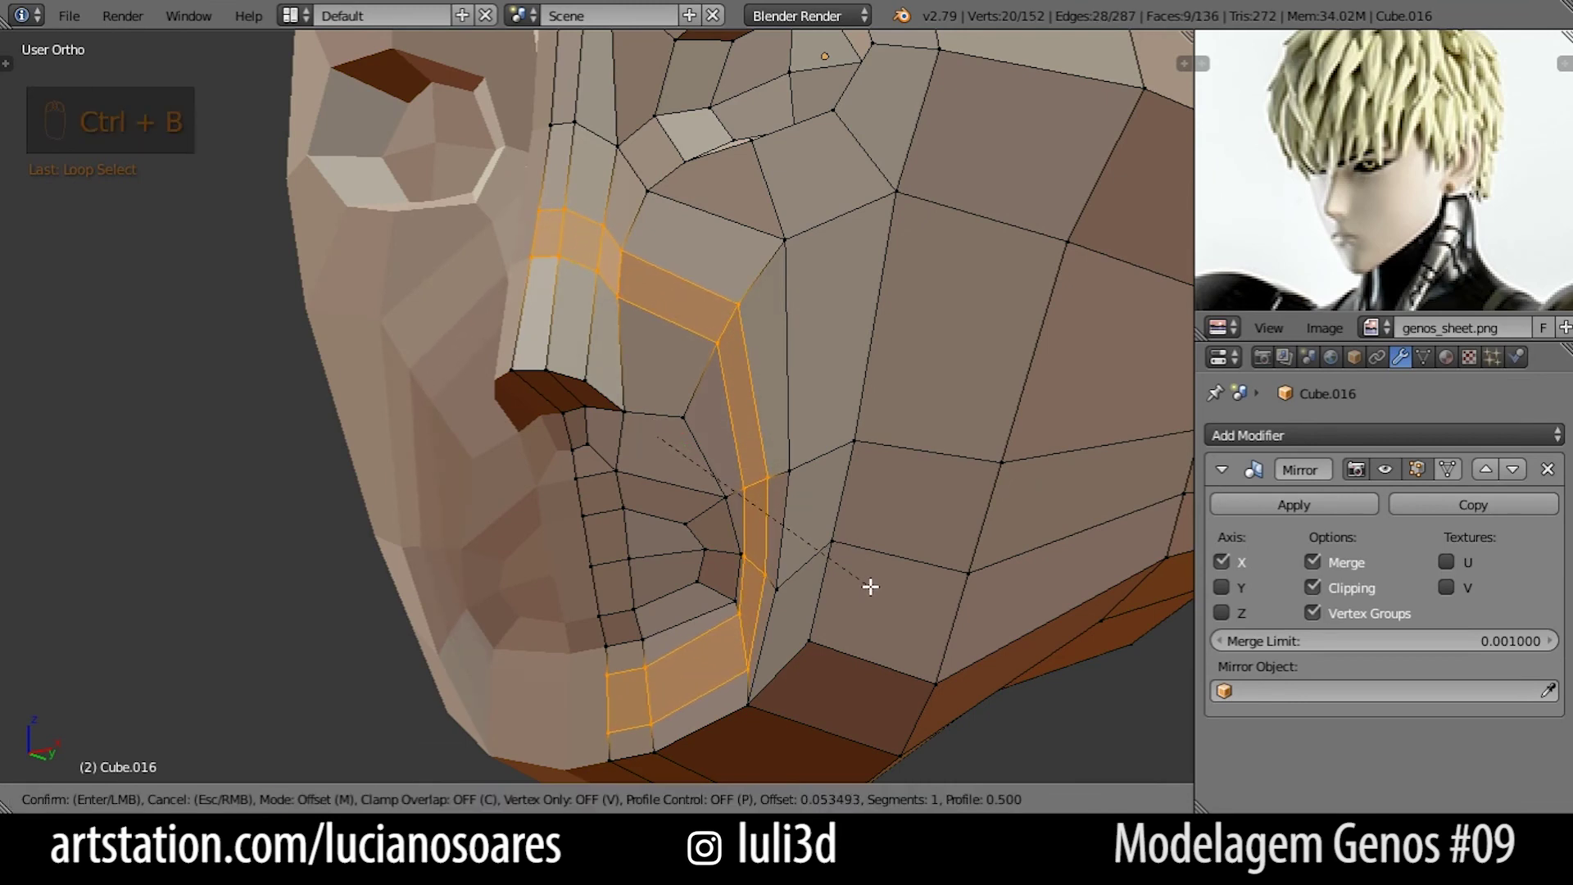
left_click(871, 556)
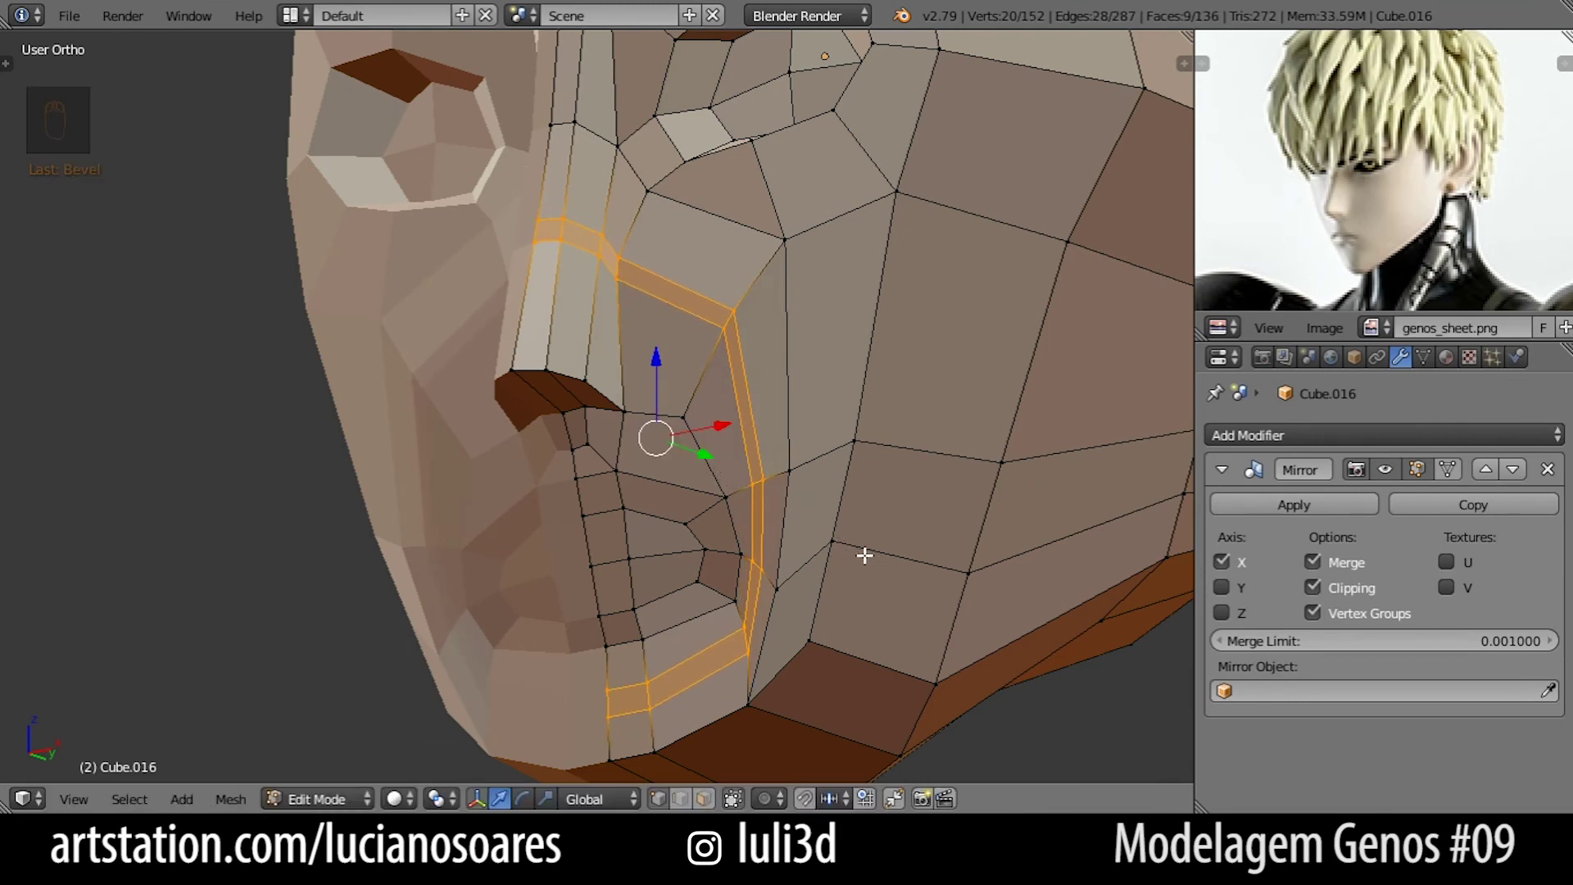
In the right side view, reposition the jaw face beside the mouth and move the jaw vertex below it back and slightly down.
key("KP_3")
right_click(706, 524)
right_click(654, 597, "shift")
key("g")
left_click(832, 509)
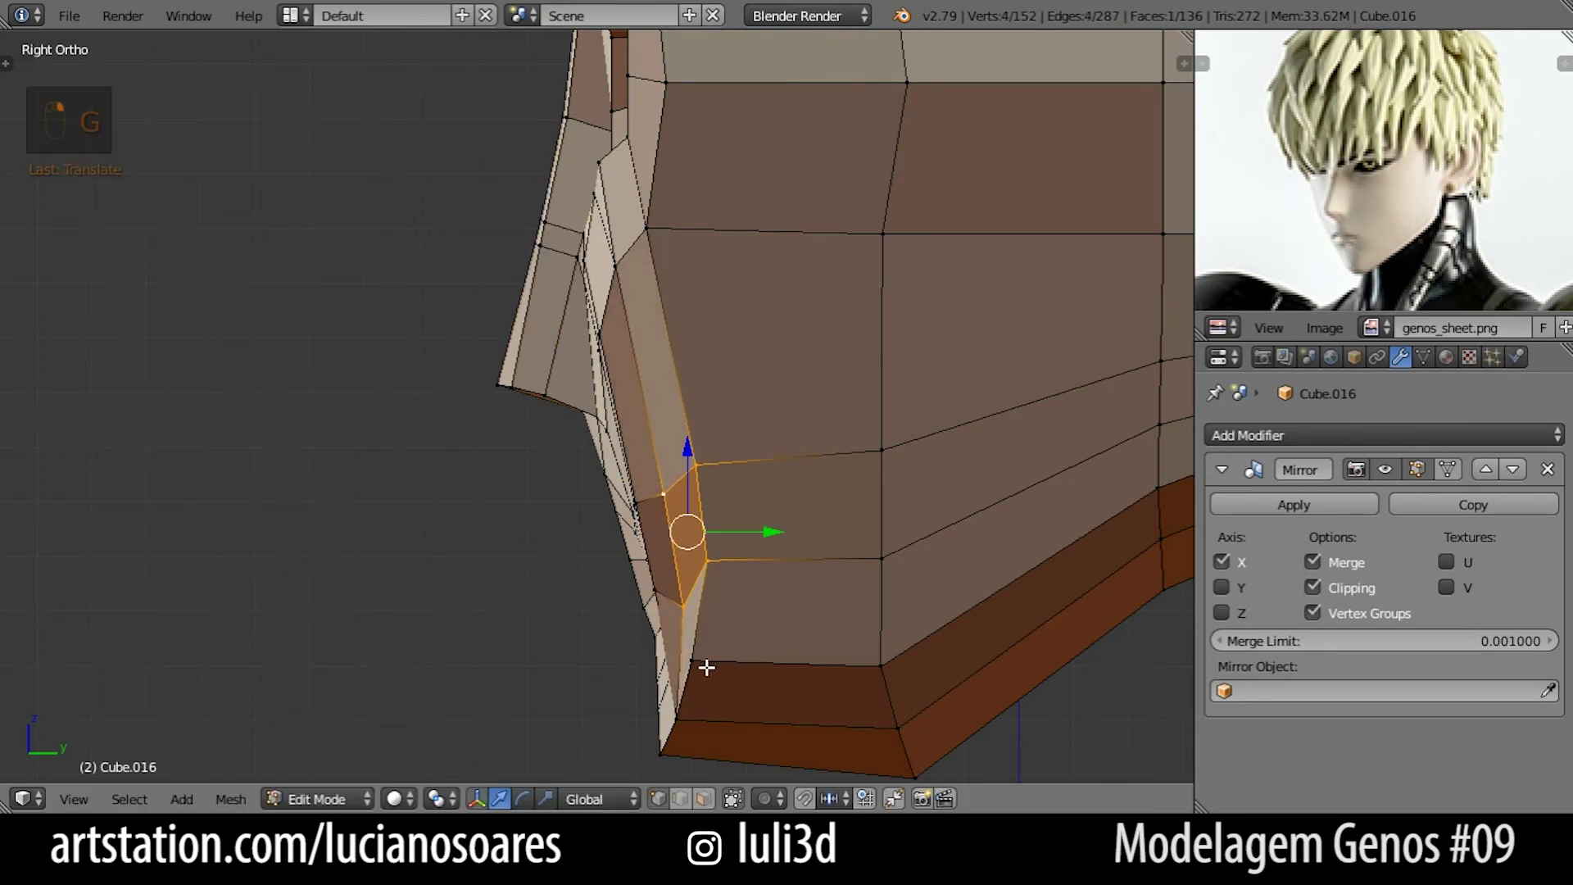
right_click(707, 666)
key("g")
left_click(751, 704)
Try to reposition the lower chin corner vertex in the side view, and undo that move.
key("g")
left_click(682, 727)
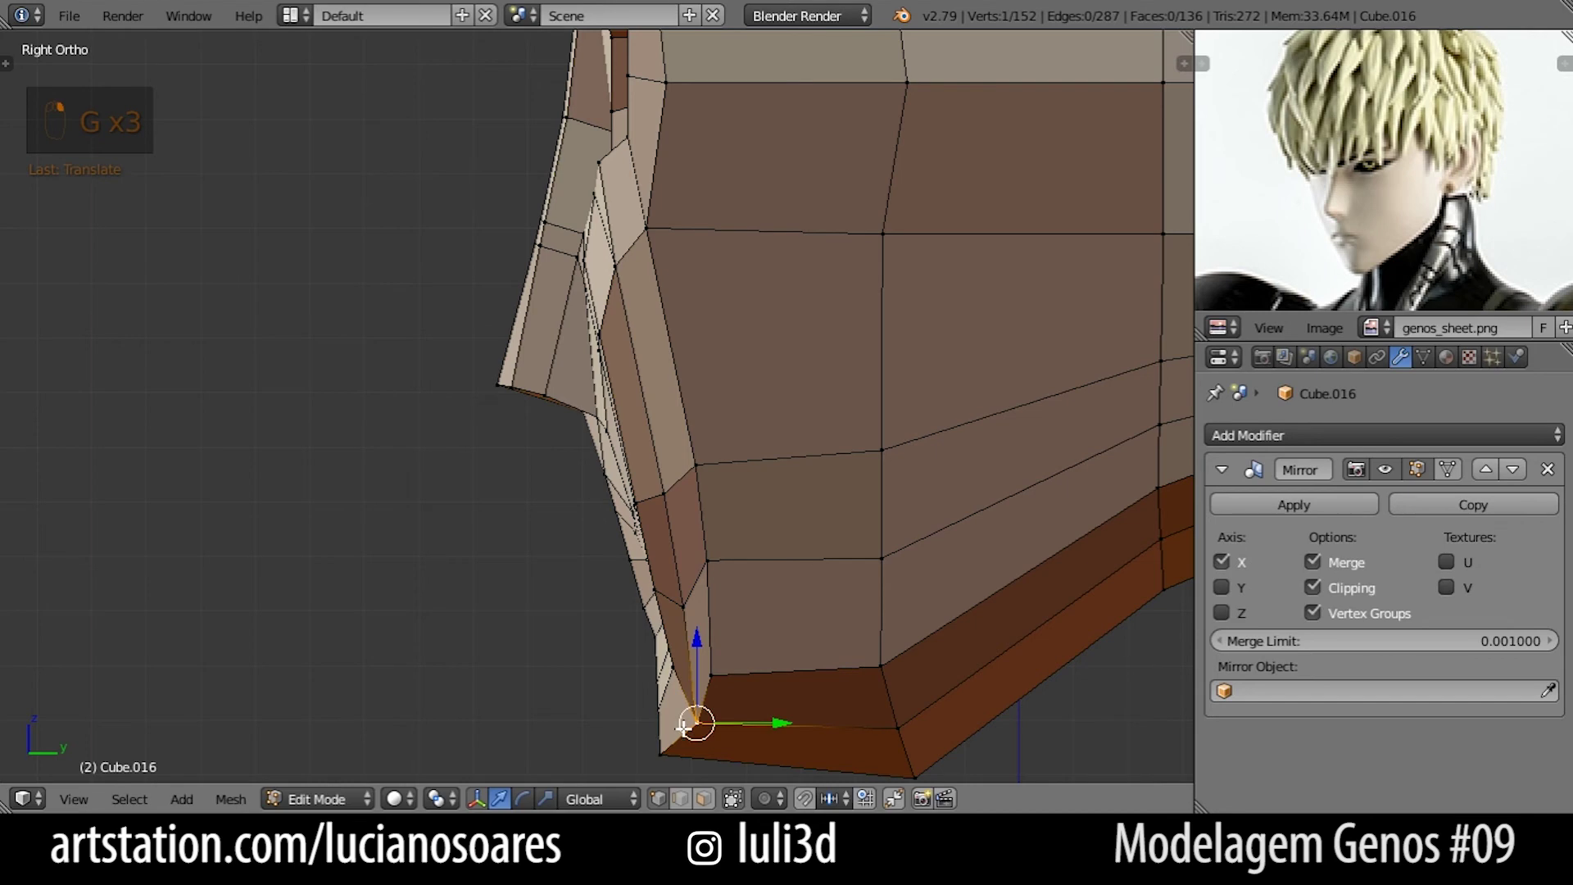
scroll(683, 726, "up", 2)
middle_click_drag(682, 727, 947, 716)
scroll(942, 717, "down", 3)
key("ctrl+z")
From the front, slide the lower bevel edge across the nose down toward the nose tip.
key("KP_1")
scroll(930, 719, "up", 3)
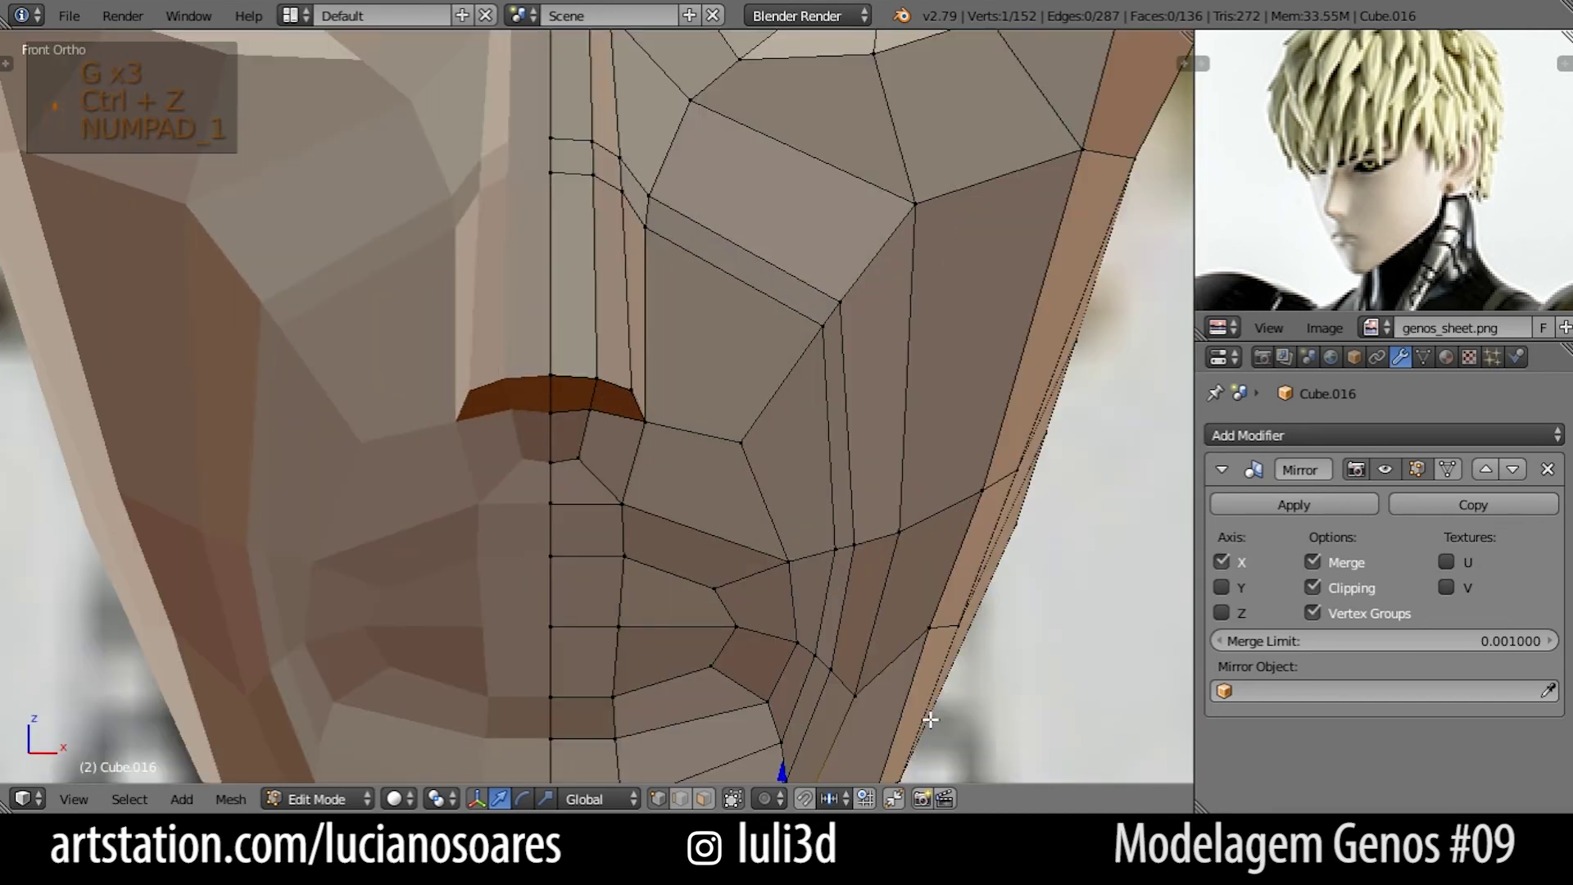
middle_click_drag(999, 536, 997, 562, "shift")
middle_click_drag(919, 438, 929, 454, "shift")
right_click(584, 216, "alt")
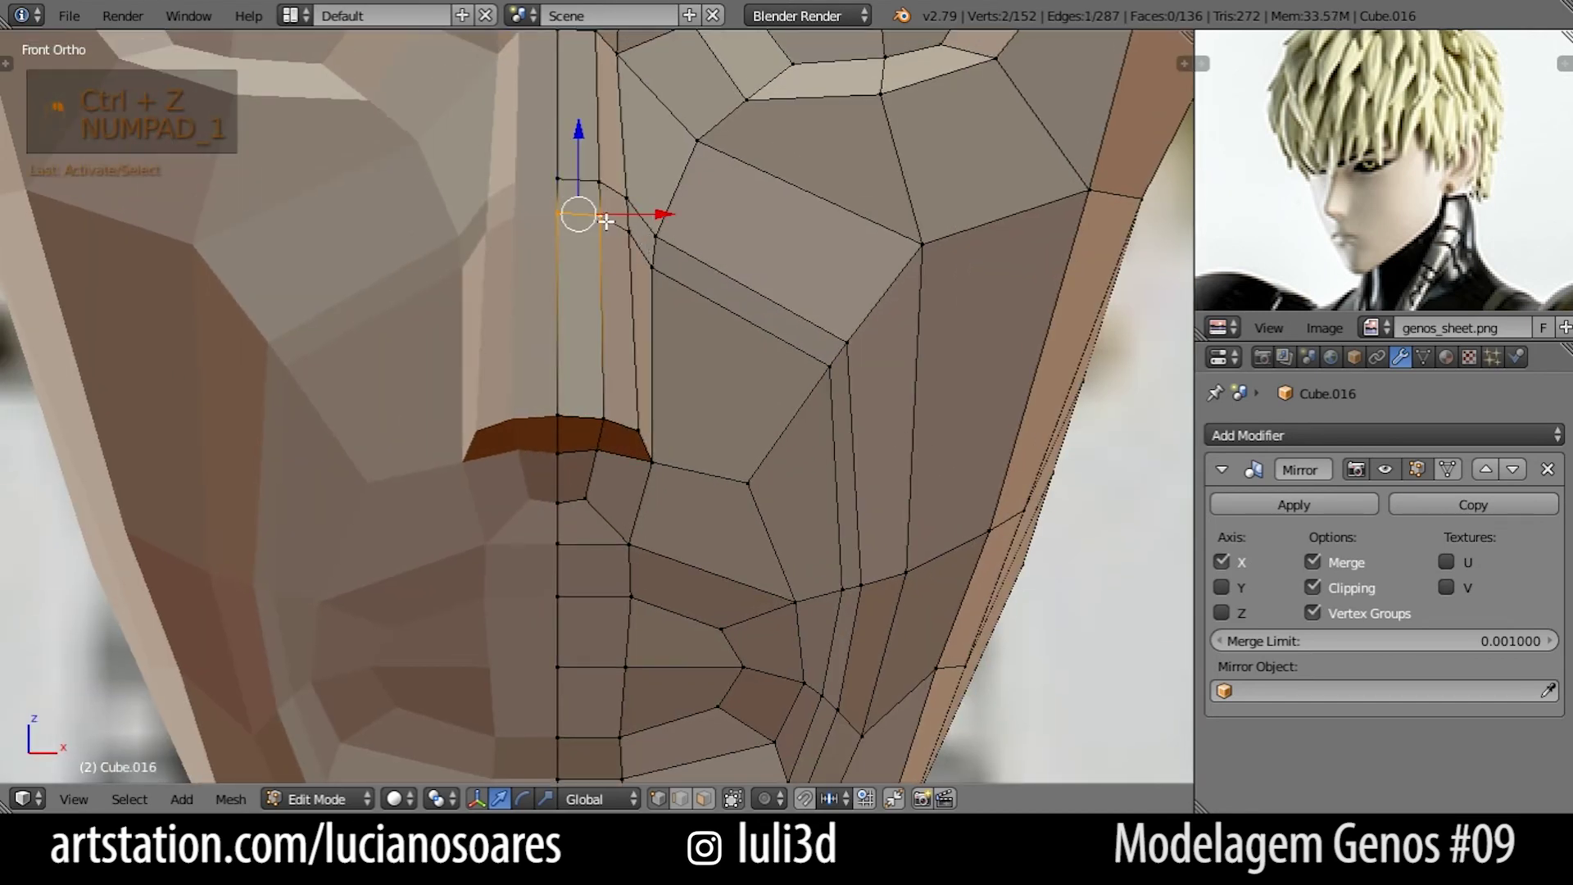
key("g")
key("g")
left_click(678, 294)
Slide the upper bevel edge across the nose and onto the cheek upward.
right_click(654, 235)
right_click(628, 197, "shift")
right_click(601, 179, "shift")
right_click(565, 177, "shift")
right_click(845, 341, "shift")
key("g")
key("g")
left_click(807, 332)
Move the cheek vertex beside the nostril down and inward, and reposition the vertex at the middle of the nose's side.
middle_click_drag(777, 347, 716, 243, "shift")
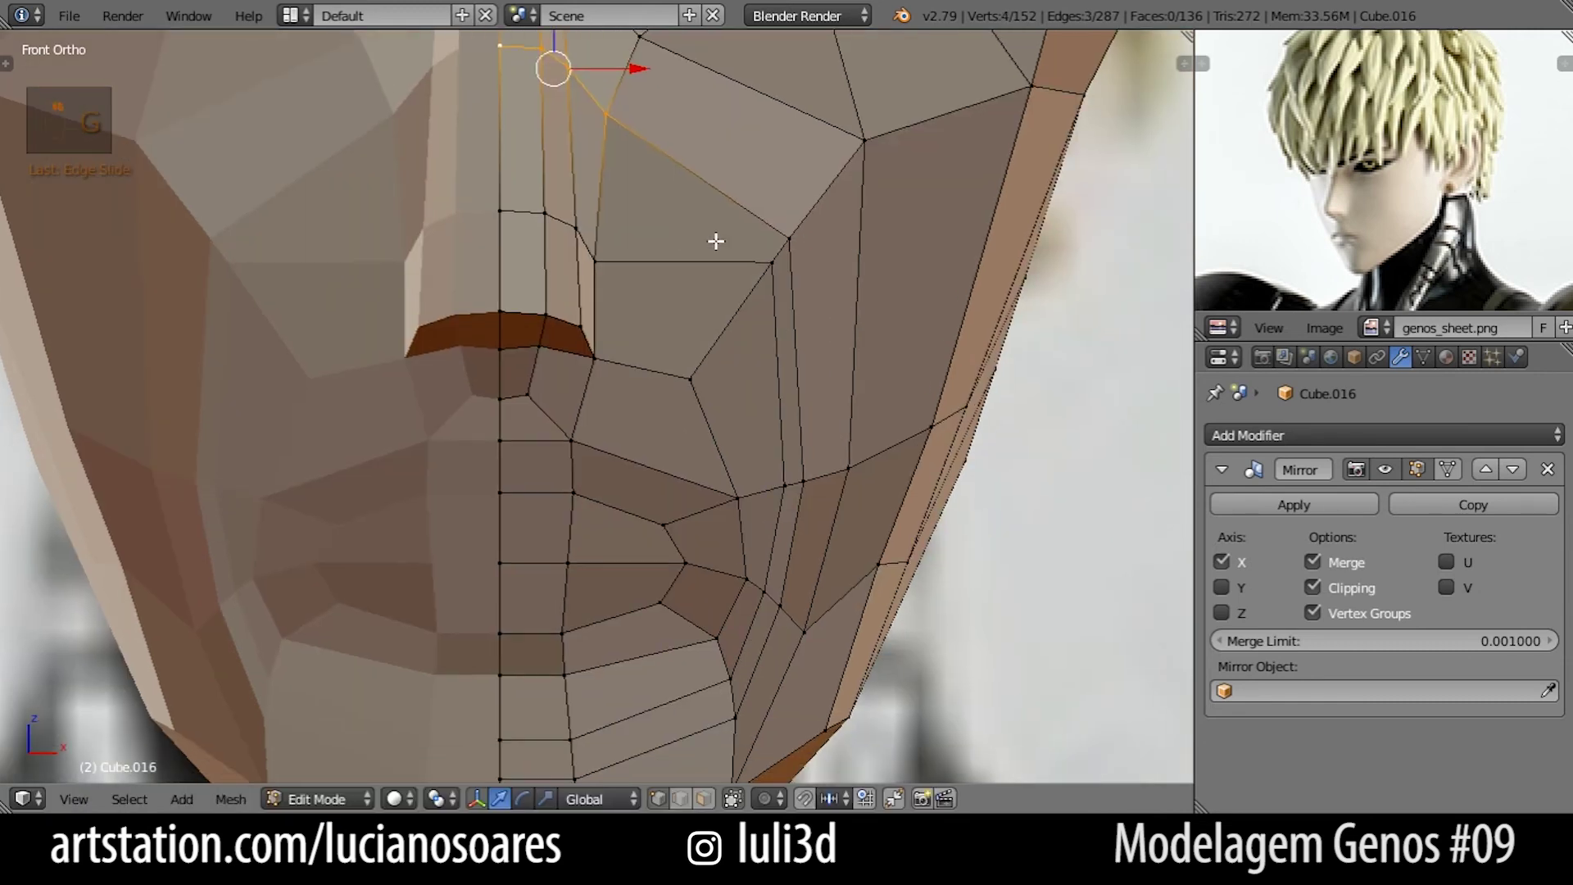
right_click(767, 267)
key("g")
left_click(714, 351)
right_click(607, 118)
left_click(661, 240)
Align the two nose-side vertices by scaling them to 0 along X, and adjust their X position together with the adjacent bridge vertex.
right_click(578, 350)
key("g")
left_click(597, 358)
right_click(573, 195, "shift")
key("s")
key("x")
key("0")
key("Return")
key("g")
left_click(612, 197)
right_click(545, 327, "shift")
left_click_drag(596, 287, 593, 284)
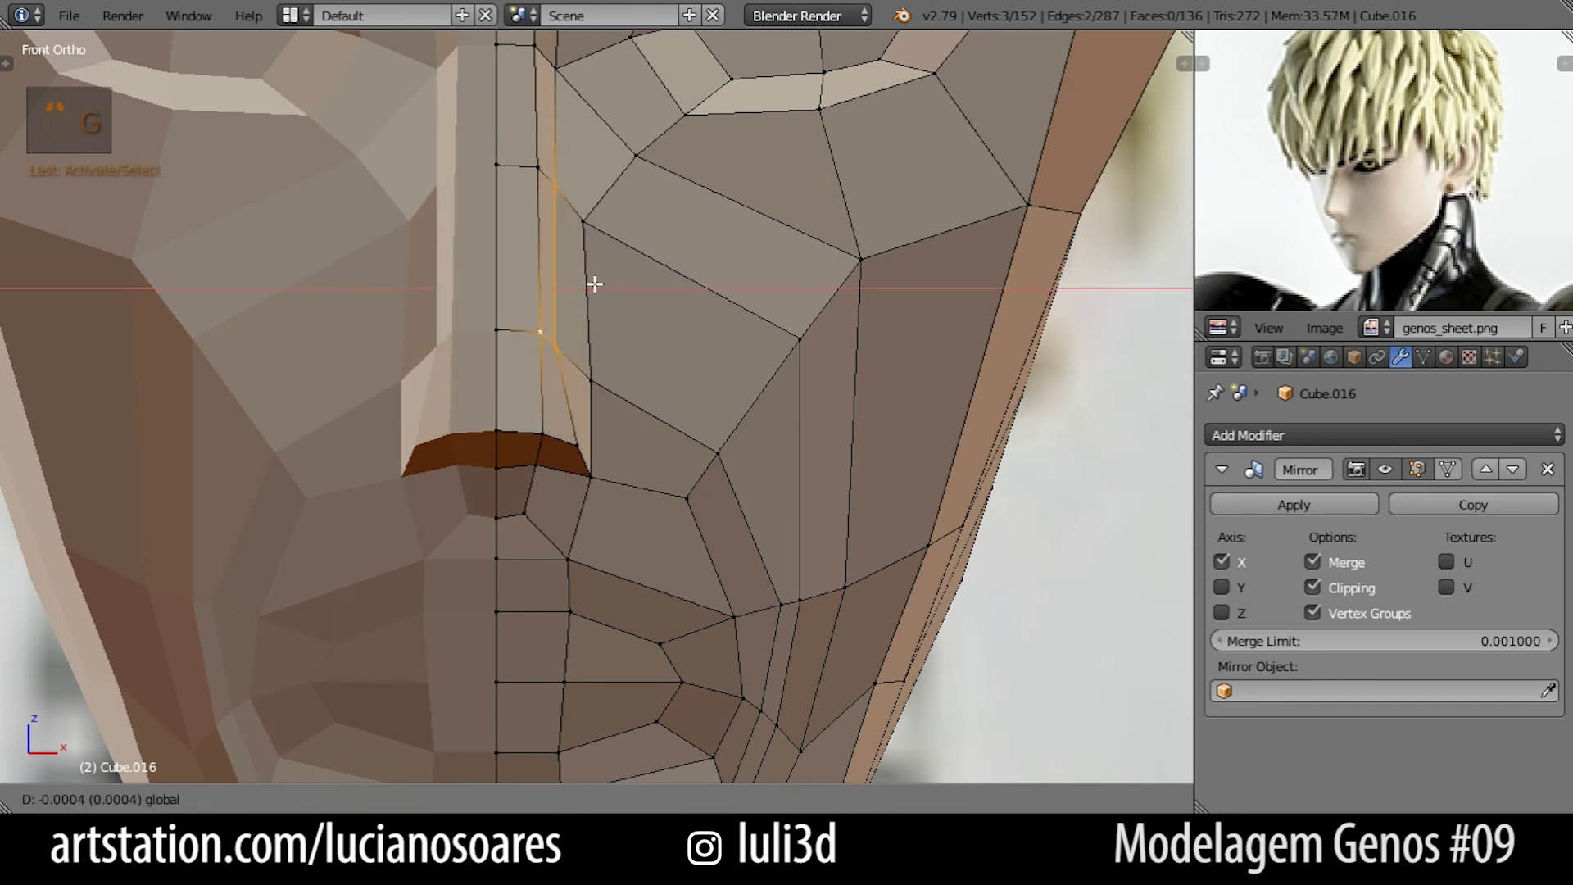
Refine the nose's outer contour by repositioning the mid-side vertex and the vertex above the nostril wing.
right_click(587, 229)
key("g")
left_click(593, 224)
right_click(597, 385)
key("g")
left_click(593, 412)
Slide the two outer vertices beside the mouth corner along their edges toward the lips.
scroll(632, 426, "down", 1)
middle_click_drag(672, 533, 630, 349, "shift")
right_click(679, 401)
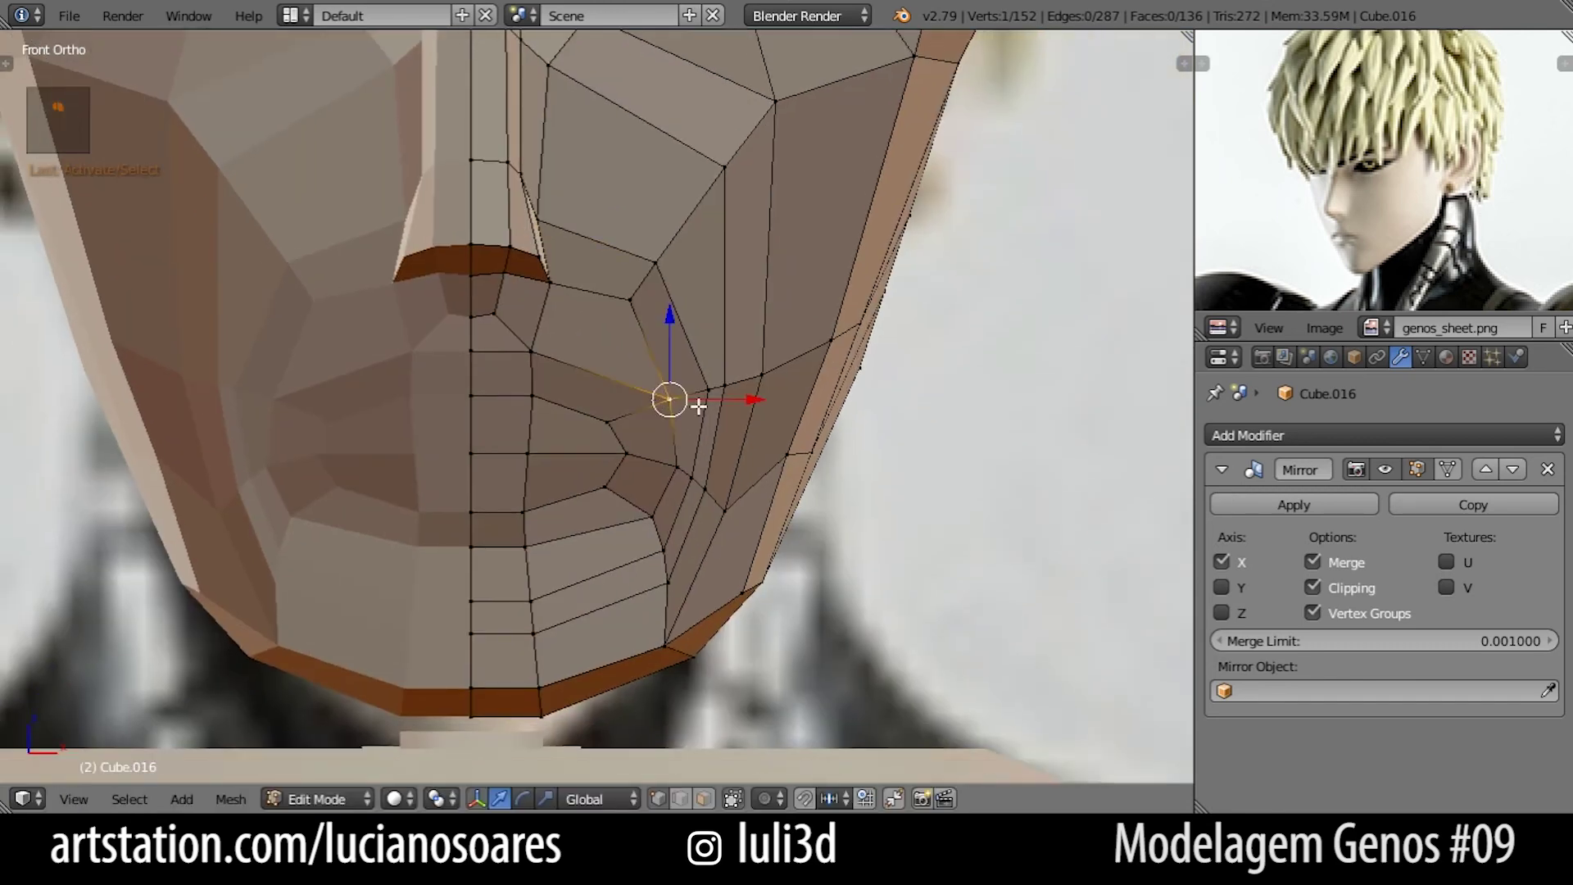
key("g")
key("g")
left_click(685, 410)
right_click(688, 466)
key("g")
key("g")
left_click(707, 468)
Slide the central chin edge below the lower lip upward.
right_click(536, 598)
right_click(479, 600, "shift")
key("g")
key("g")
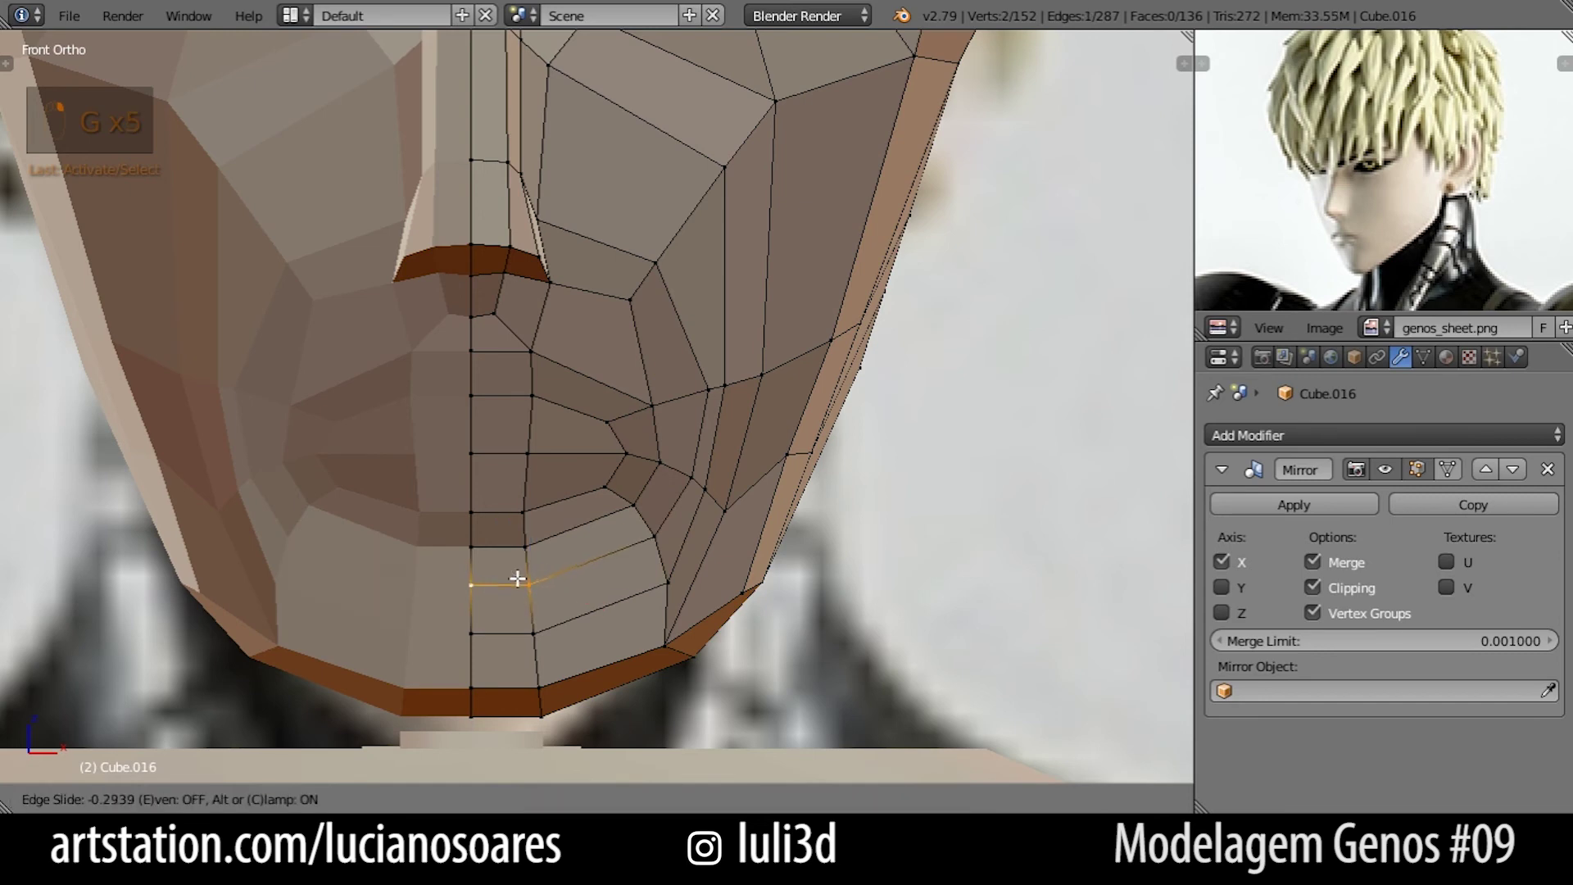
left_click(516, 579)
Slide the inner cheek vertex beside the nostril slightly along its edge.
right_click(734, 513)
scroll(587, 664, "down", 4)
scroll(655, 393, "up", 2)
right_click(683, 314)
key("g")
key("g")
left_click(667, 326)
In the right side view, move the three stacked vertices at the front of the jaw's side backward.
right_click(719, 266)
middle_click_drag(851, 271, 685, 287)
right_click(698, 422)
right_click(699, 503, "shift")
right_click(706, 593, "shift")
key("KP_3")
key("g")
left_click(853, 481)
middle_click_drag(852, 481, 814, 602)
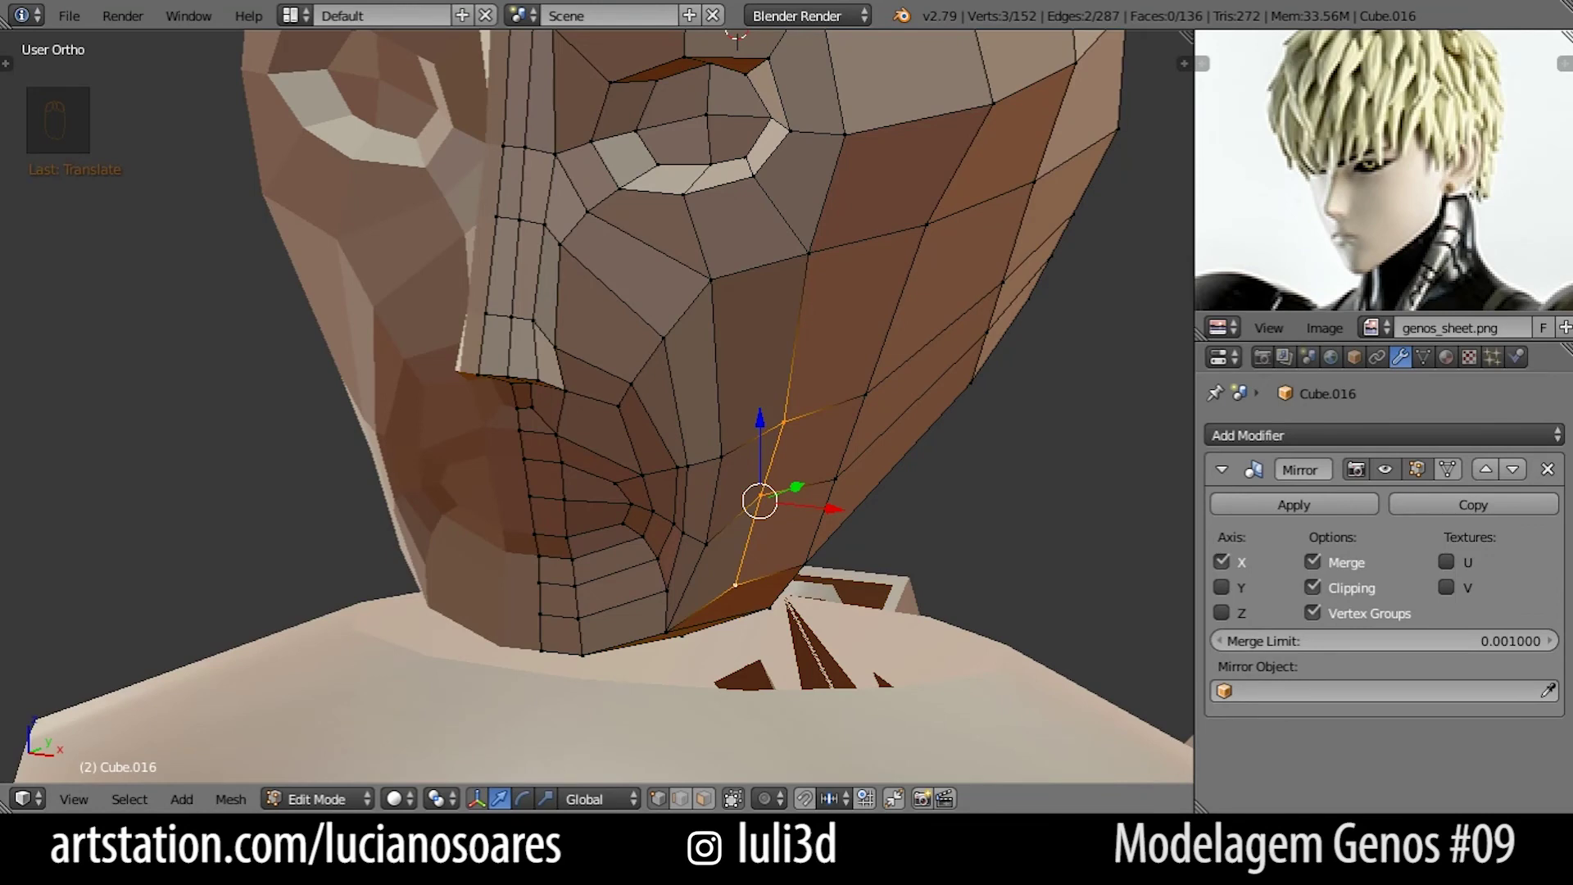
key("KP_3")
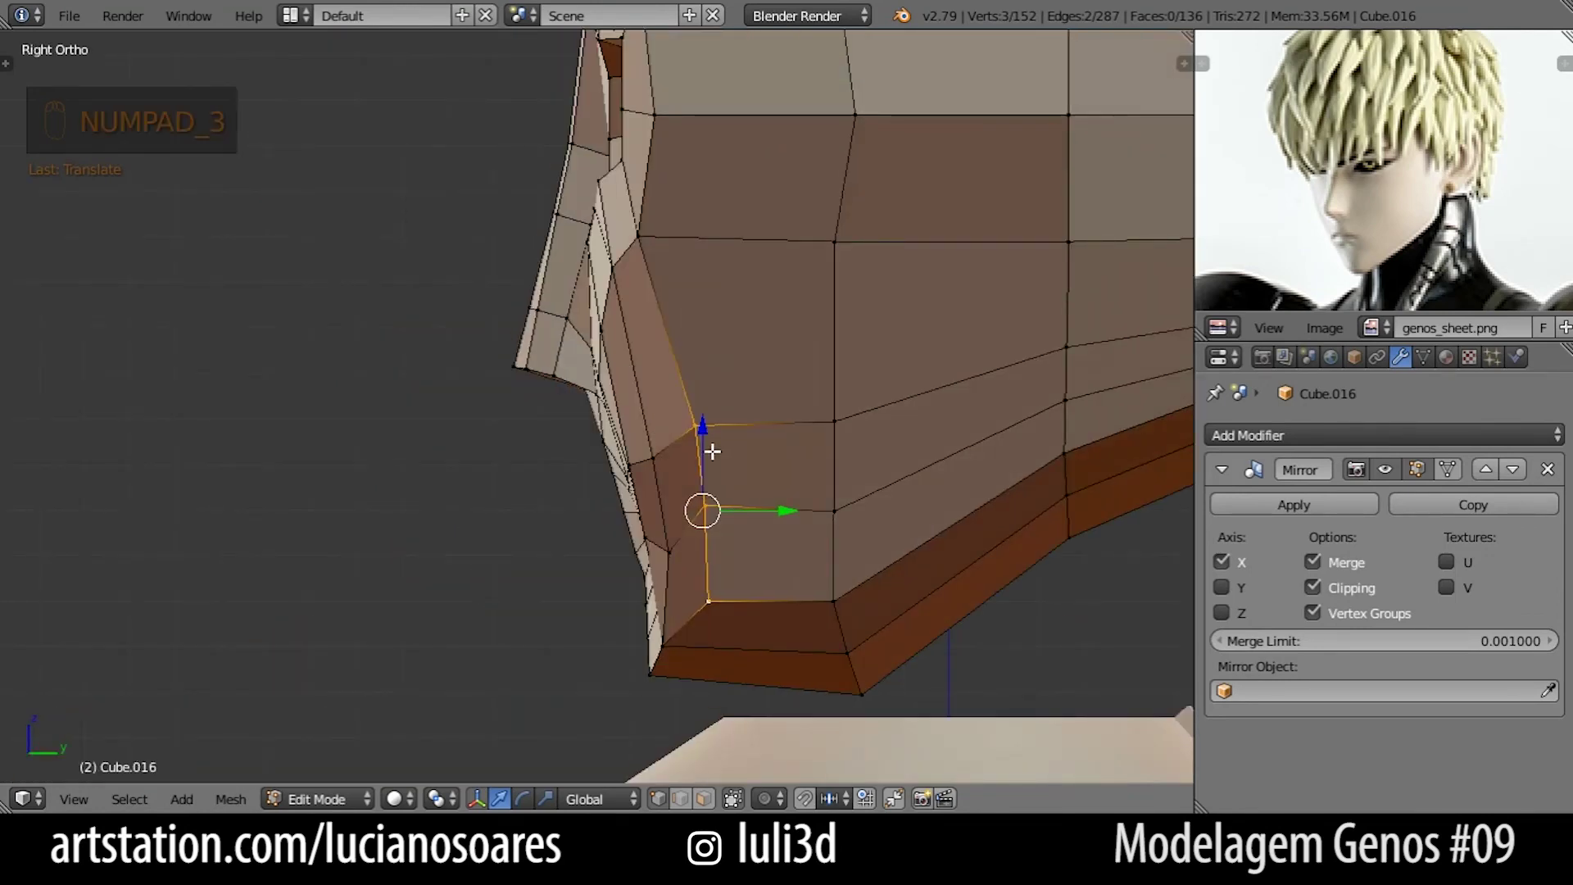
scroll(712, 451, "down", 2)
scroll(712, 451, "up", 3)
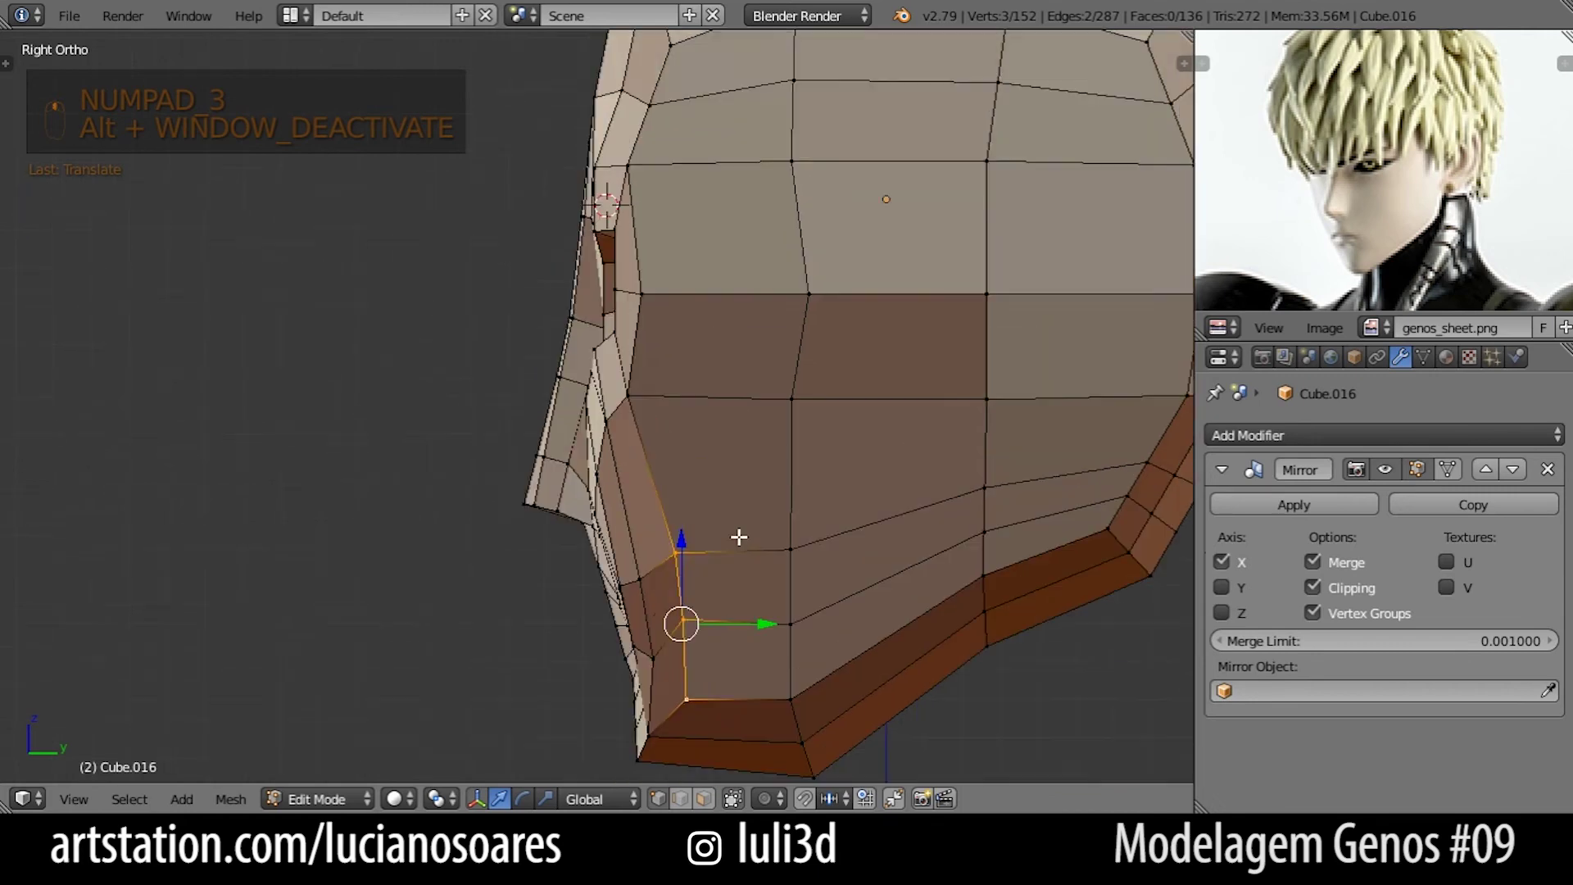
In the right side view, move the side vertices near the brow and outer eye corner along the Y axis.
right_click(639, 214)
key("g")
key("y")
left_click_drag(689, 214, 689, 216)
right_click(641, 366)
left_click(701, 375)
mouse_move(703, 368)
left_mouse_down()
mouse_move(718, 366)
mouse_move(684, 374)
mouse_move(716, 369)
left_mouse_up()
Reposition the short edge running down from the outer lower eyelid in the side view.
right_click(611, 361)
right_click(666, 371, "shift")
right_click(622, 476)
right_click(608, 419, "shift")
key("g")
left_click(660, 456)
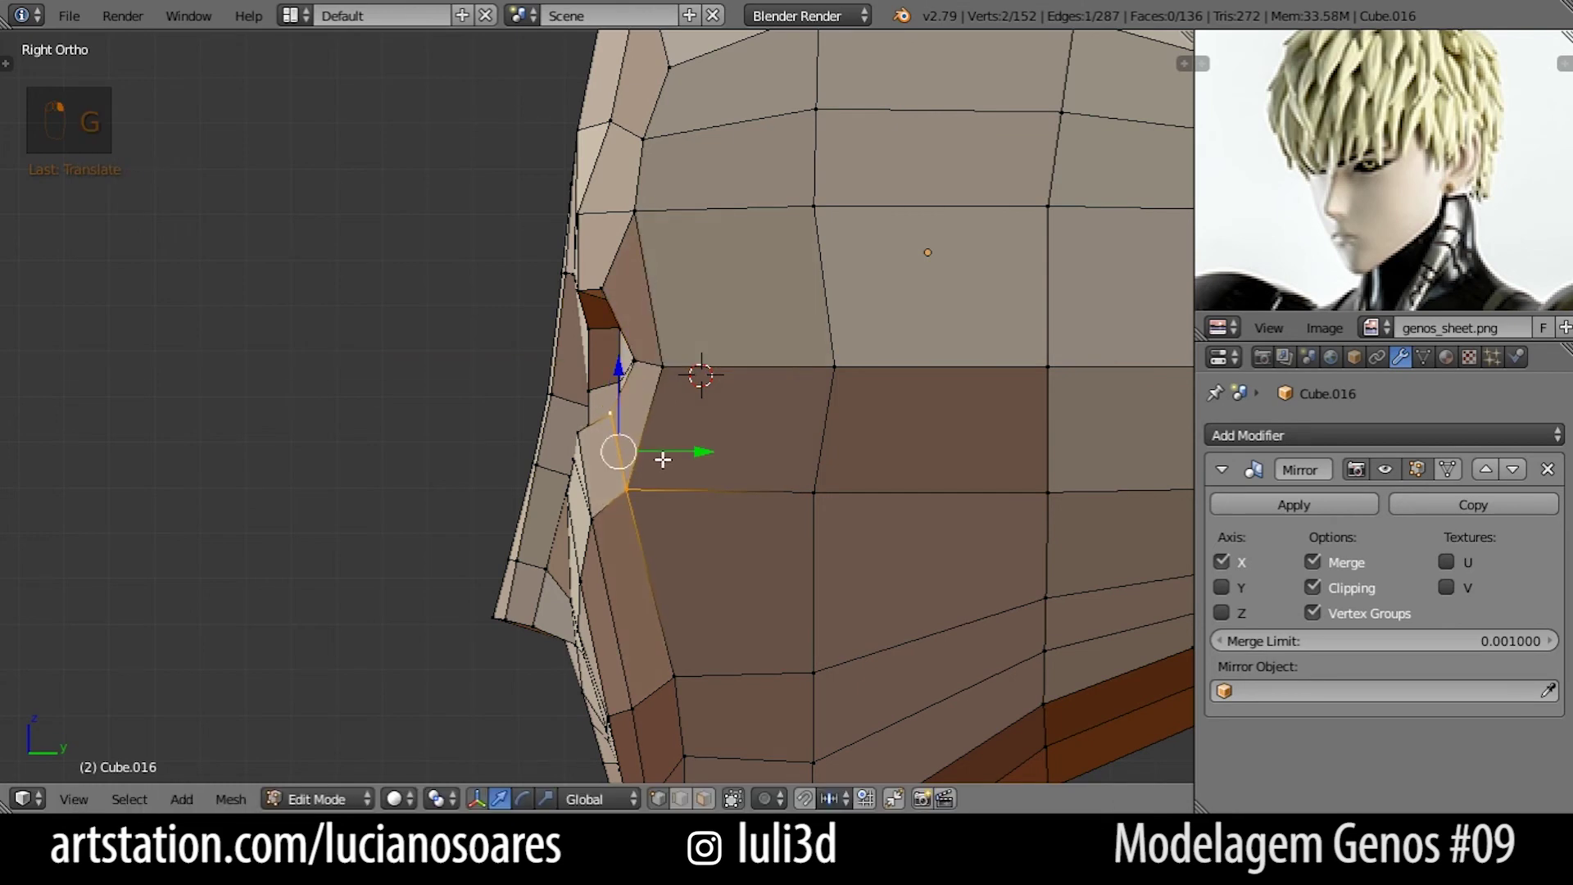
Select the three connected vertices at the inner corner of the eye socket and shift them along the Z axis.
scroll(665, 504, "down", 2)
middle_click_drag(665, 505, 764, 486)
scroll(763, 486, "up", 3)
right_click(667, 439, "alt")
middle_click_drag(702, 404, 764, 581)
right_click(605, 379)
right_click(582, 405, "shift")
middle_click_drag(639, 405, 647, 443)
right_click(622, 426, "shift")
left_click_drag(659, 409, 648, 408)
left_click(648, 408)
key("g")
key("z")
left_click(609, 369)
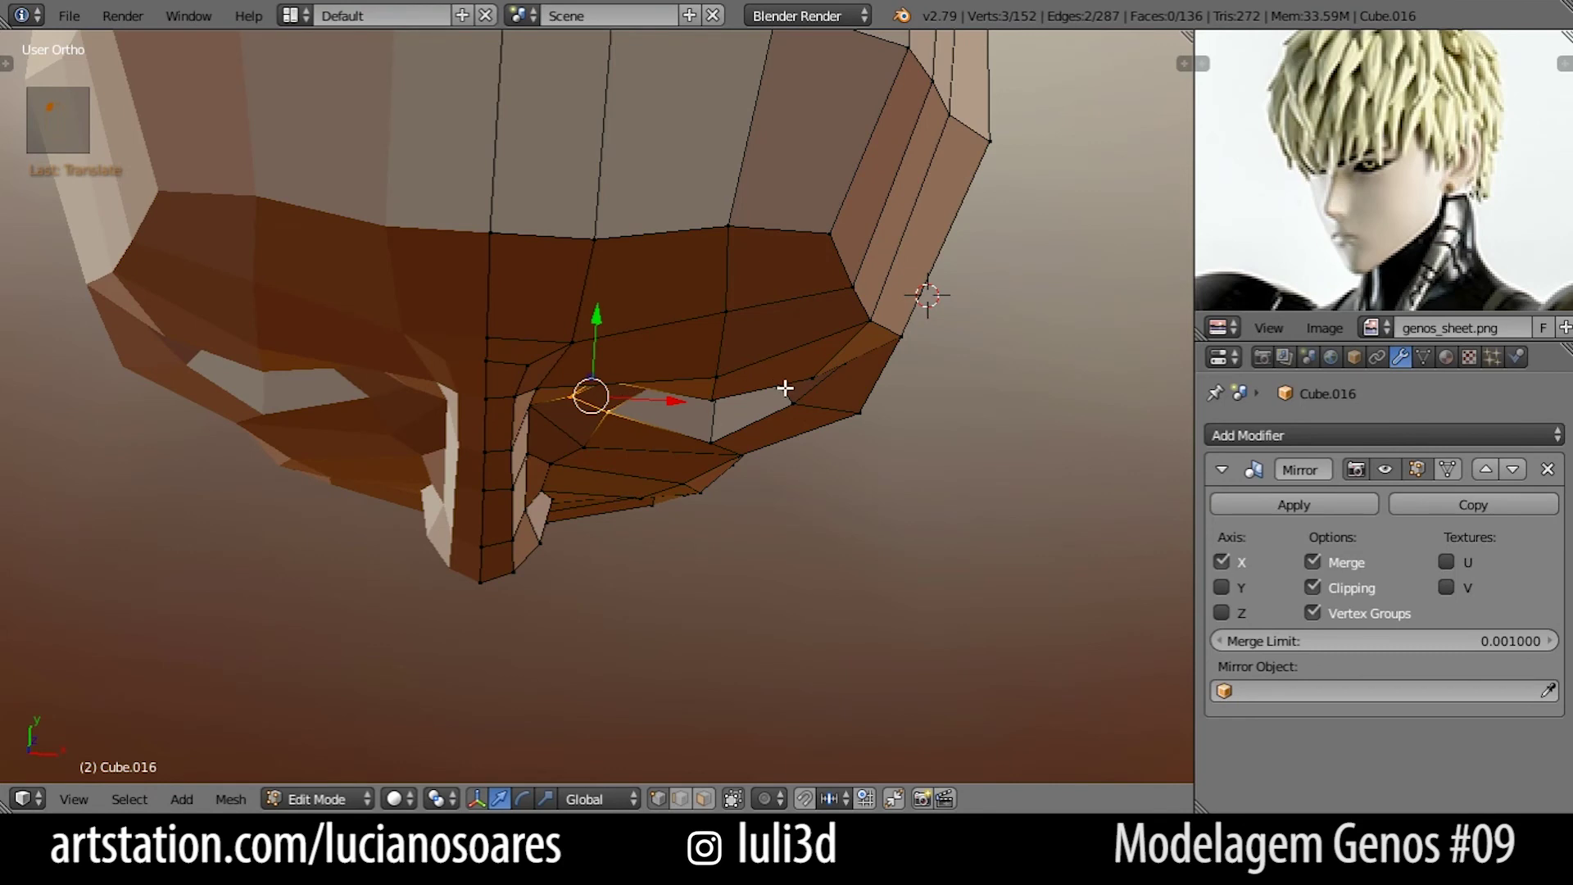
Move the outer brow vertex slightly backward along the Y axis in the right side view.
right_click(803, 370)
middle_click_drag(762, 291, 686, 213)
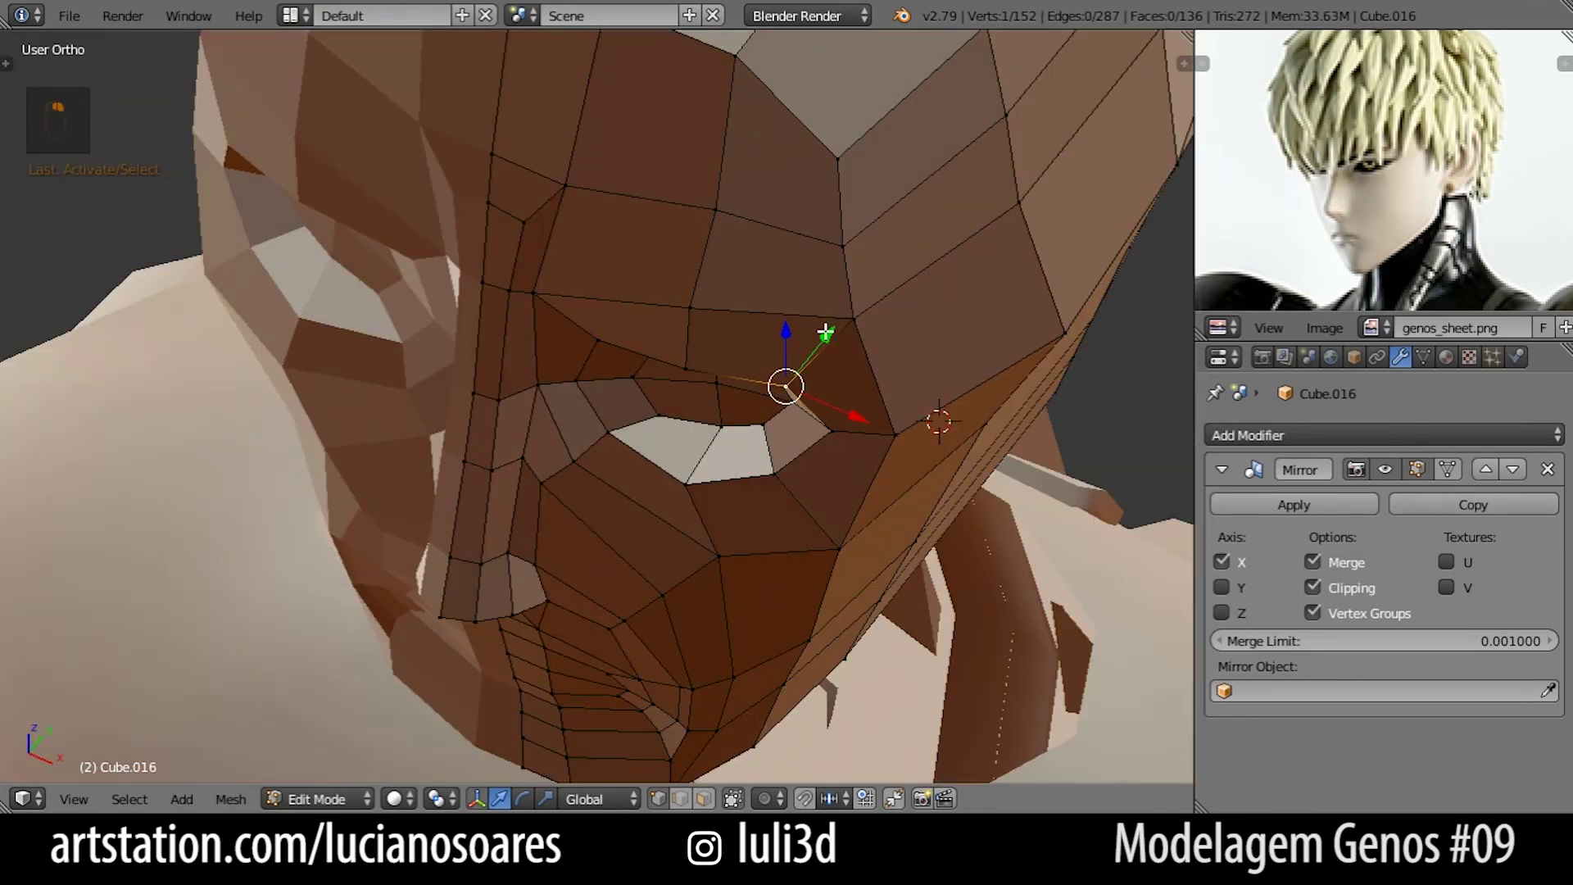
middle_click_drag(836, 323, 638, 169)
key("KP_3")
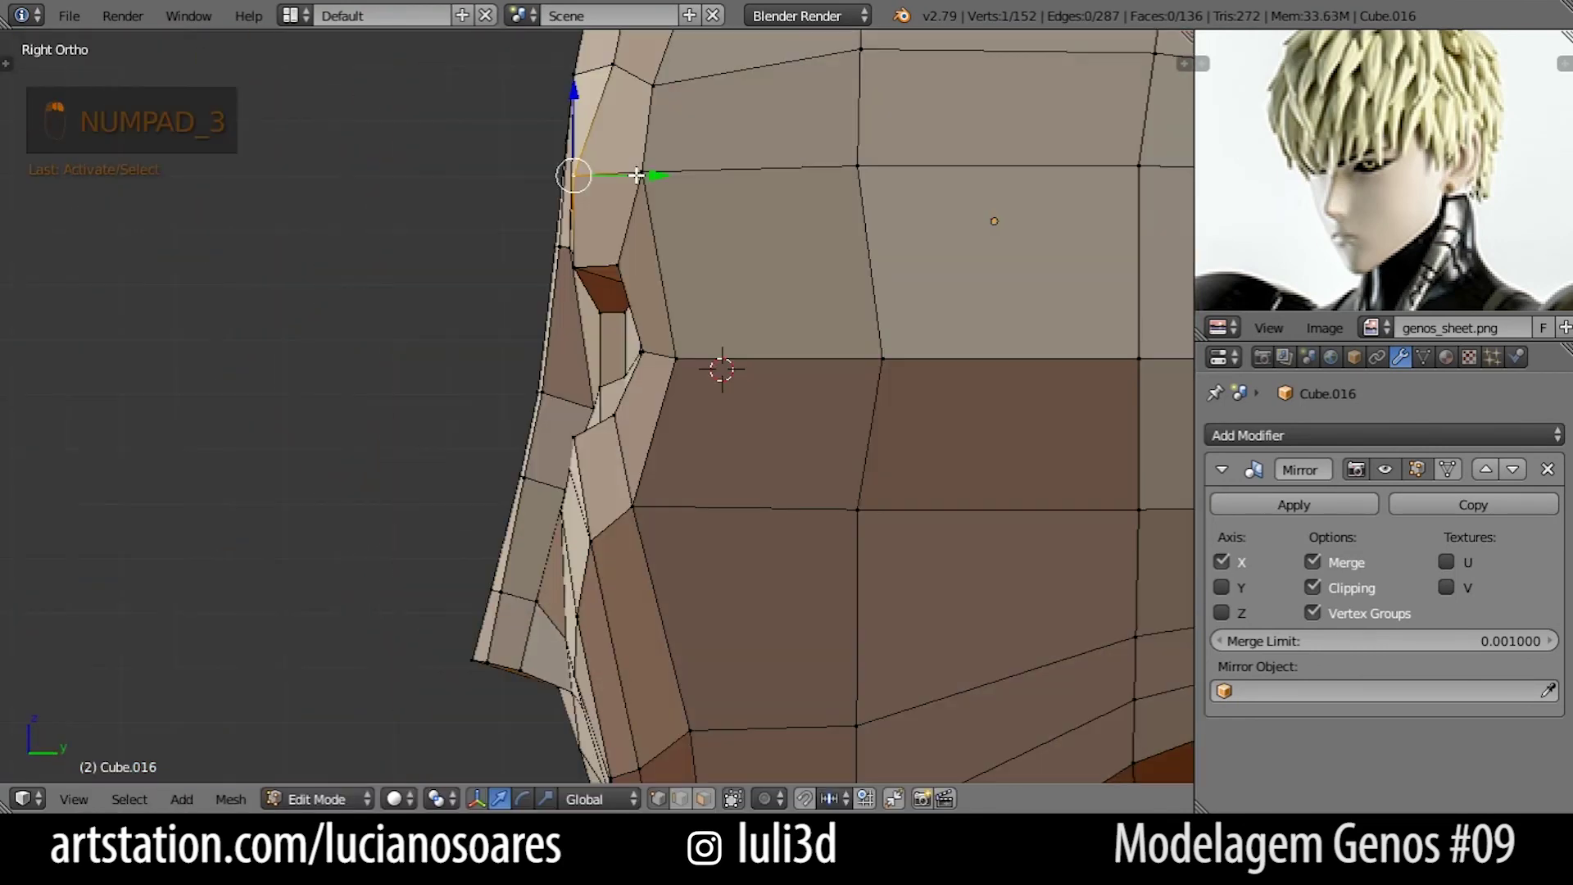
key("g")
key("y")
left_click(656, 182)
In the front view, reposition the vertex pairs along the lower eyelid to smooth the curve of the eye opening.
middle_click_drag(629, 394, 725, 468)
right_click(608, 440)
right_click(660, 426, "shift")
key("KP_1")
key("g")
left_click(728, 463)
right_click(722, 443)
right_click(731, 406, "shift")
key("g")
left_click(716, 413)
right_click(763, 406)
right_click(793, 416, "shift")
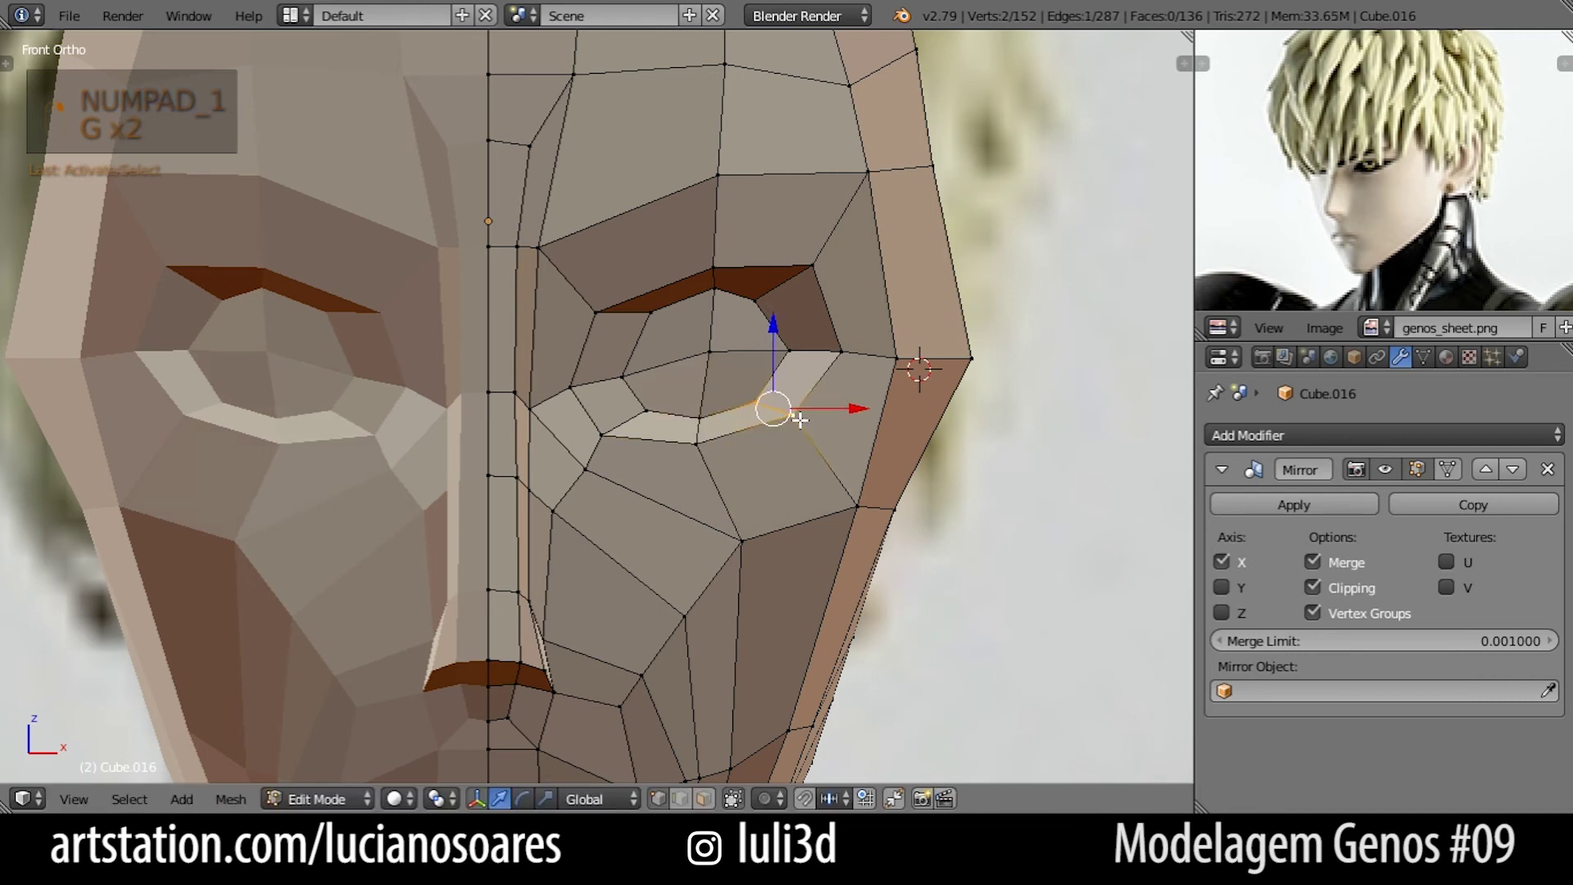
key("g")
left_click(803, 425)
Shift the vertex at the centre of the eye surface slightly toward the nose.
right_click(724, 367)
key("g")
left_click(707, 363)
scroll(697, 284, "down", 3)
scroll(697, 285, "down", 1)
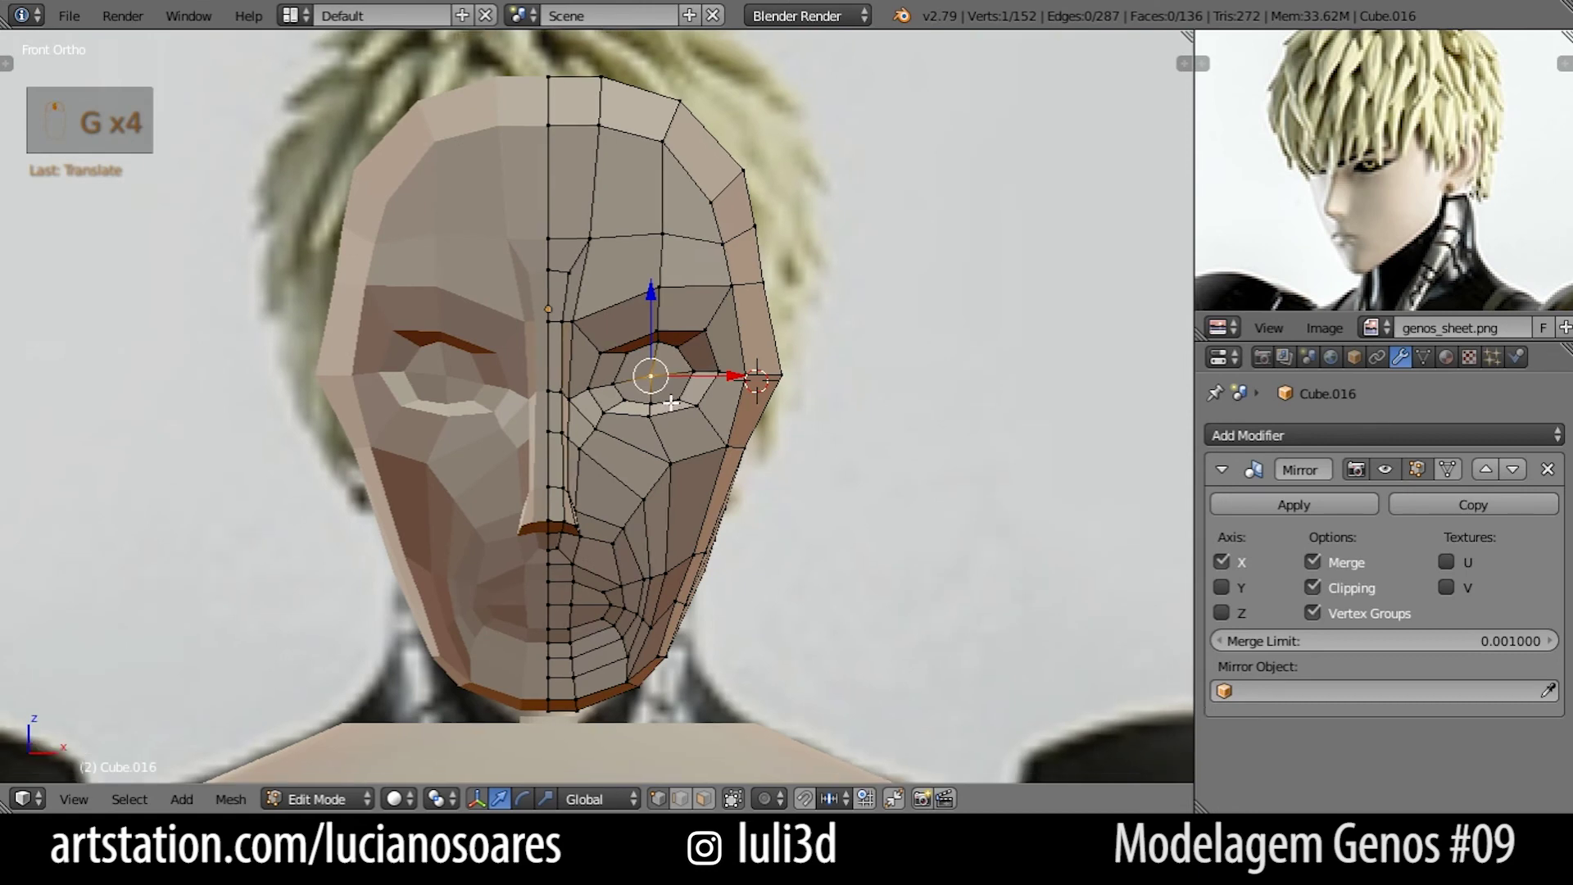
middle_click_drag(662, 413, 708, 366, "shift")
scroll(695, 344, "up", 2)
Check the head in object mode, and snap the 3D cursor to the vertex at the centre of the eye.
key("Tab")
scroll(736, 369, "down", 1)
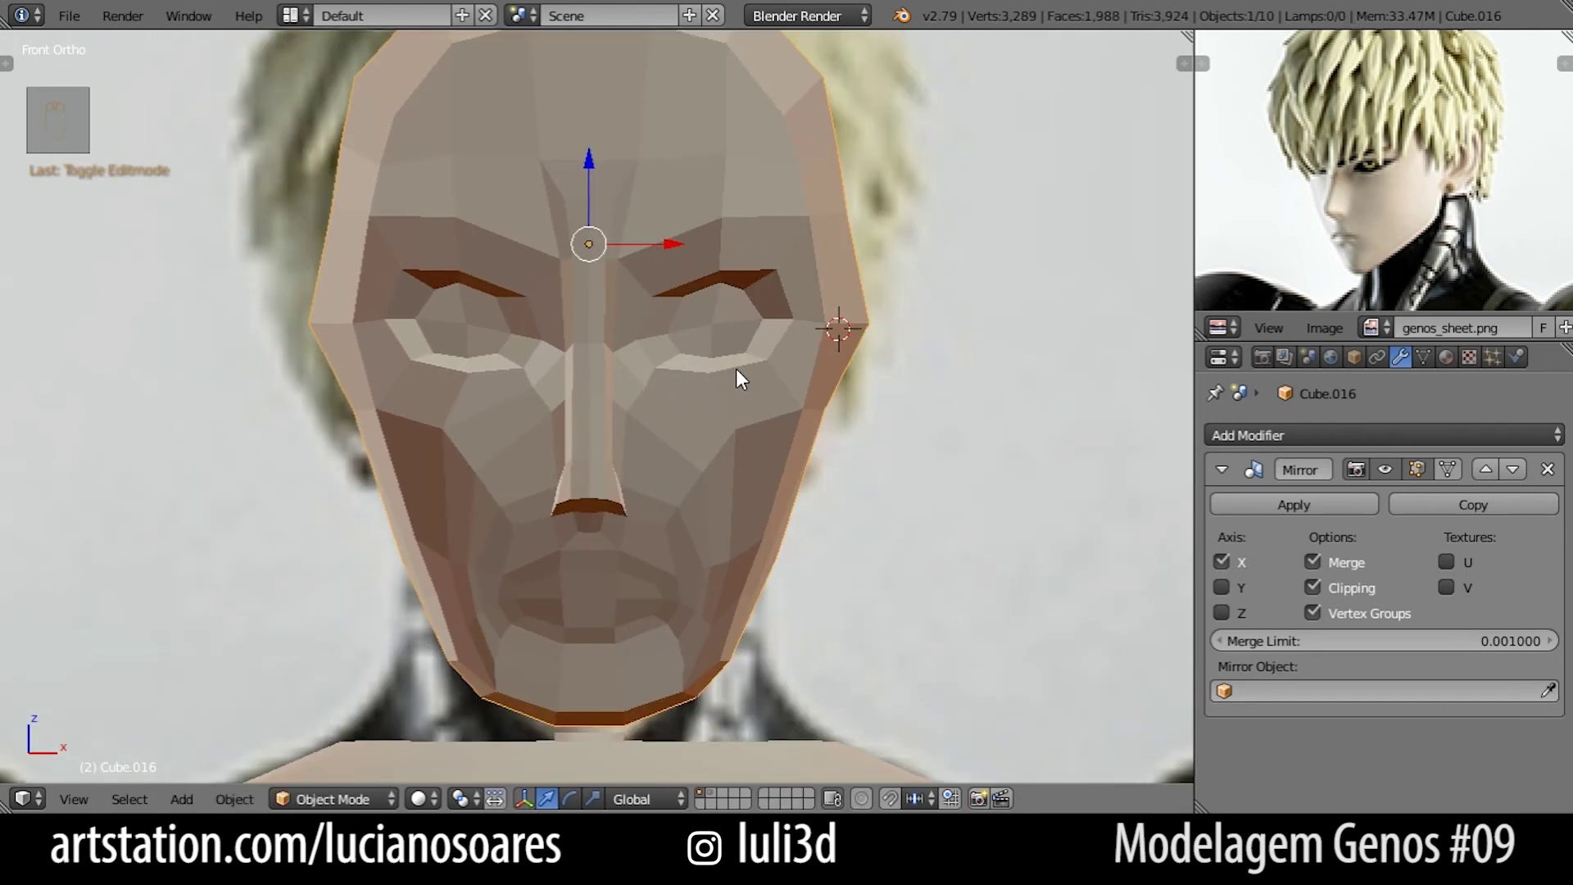
scroll(736, 369, "down", 2)
scroll(769, 414, "up", 2)
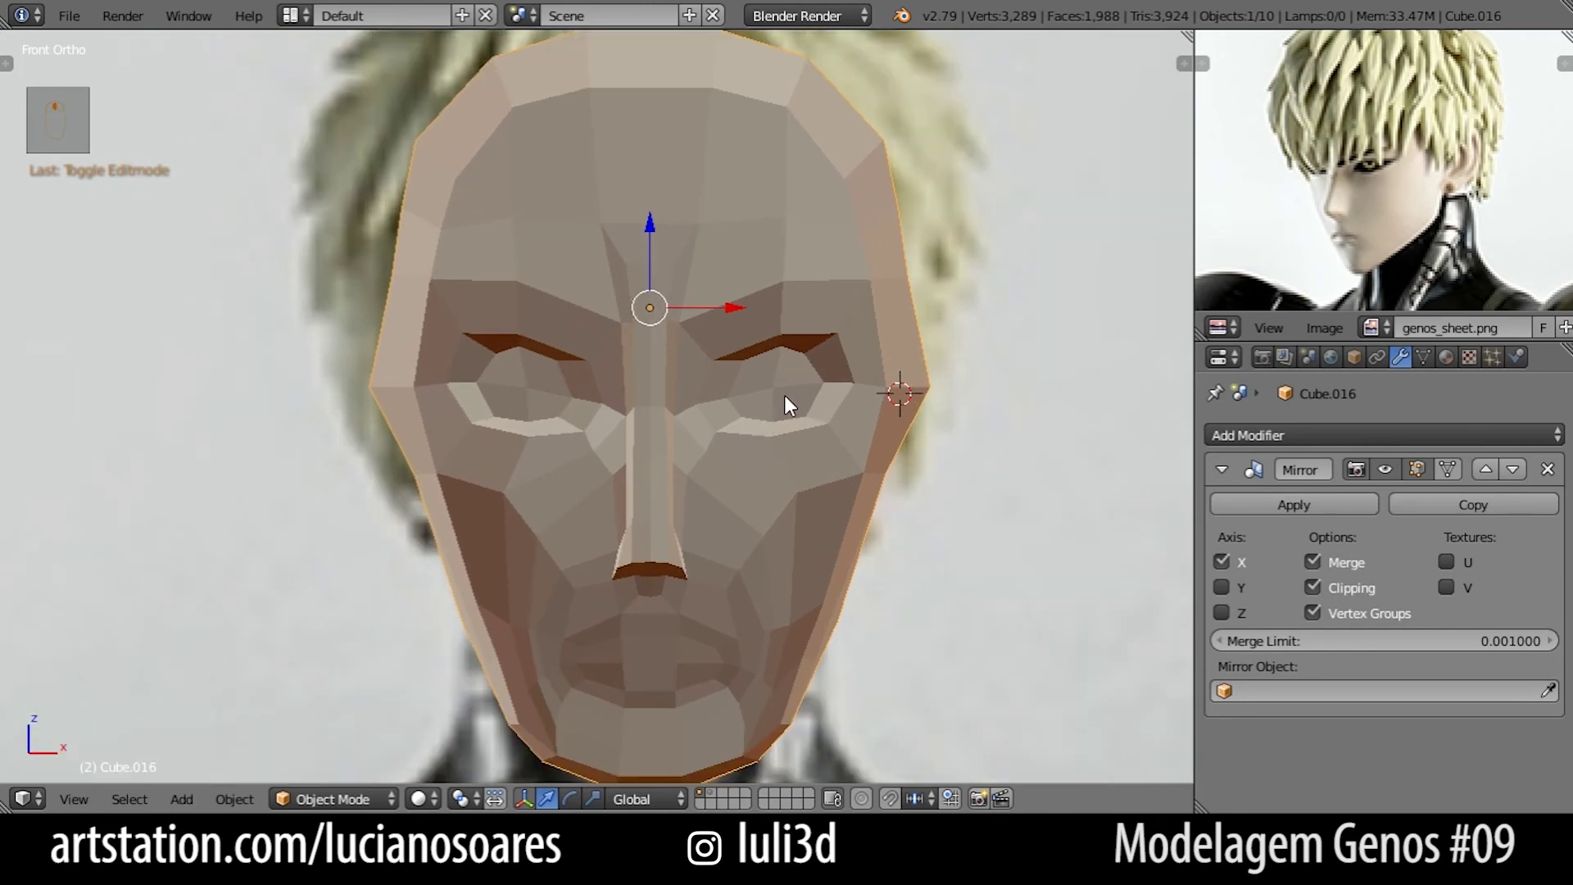
key("Tab")
key("shift+s")
left_click(779, 395)
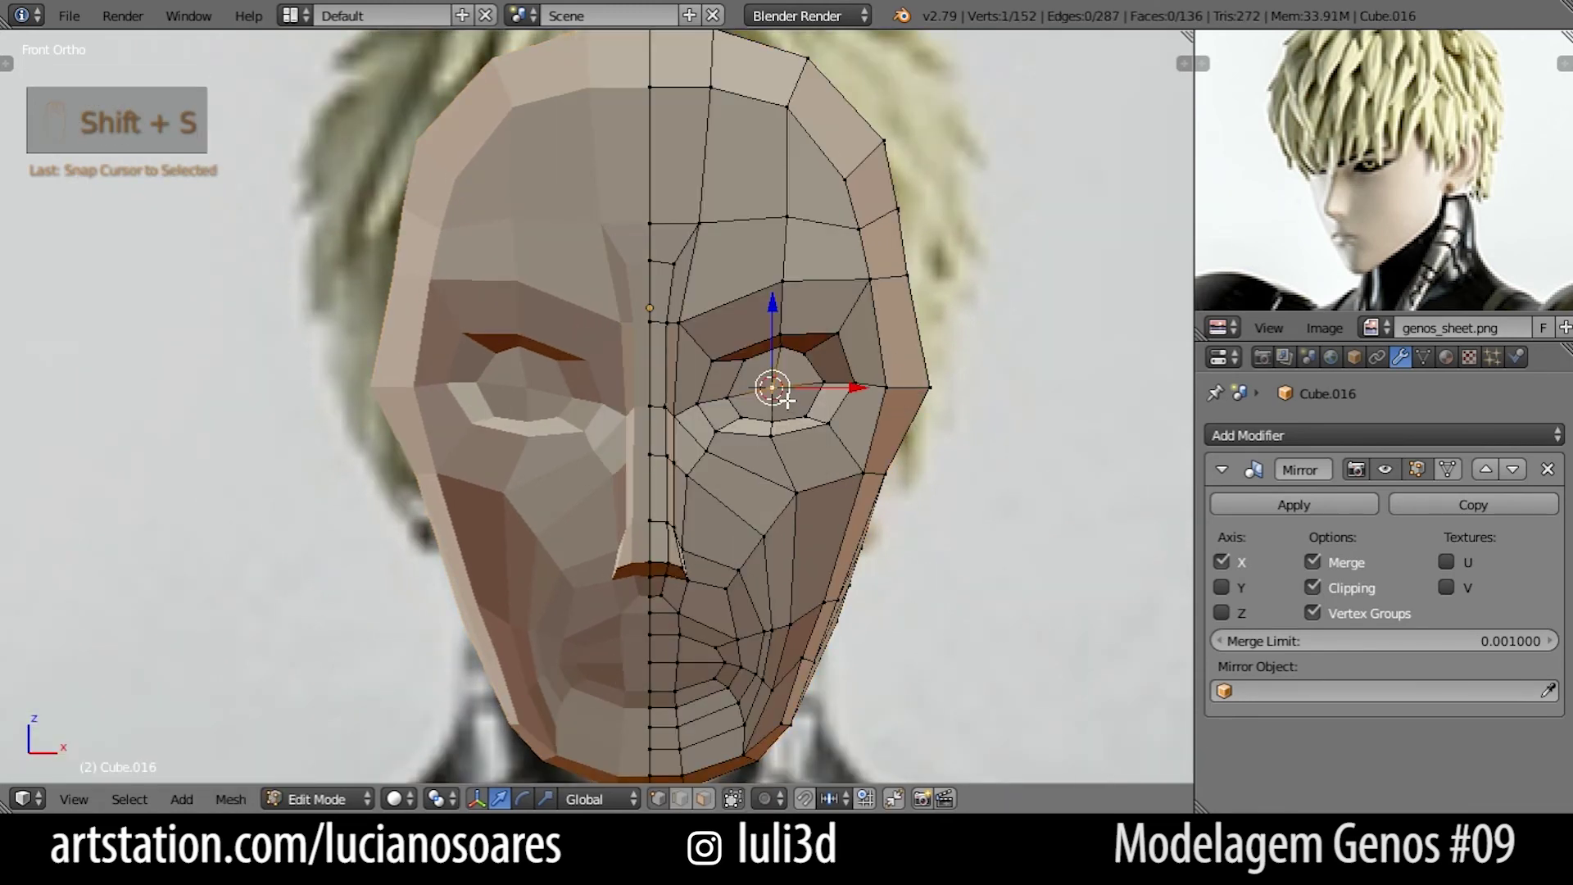
scroll(914, 483, "down", 3)
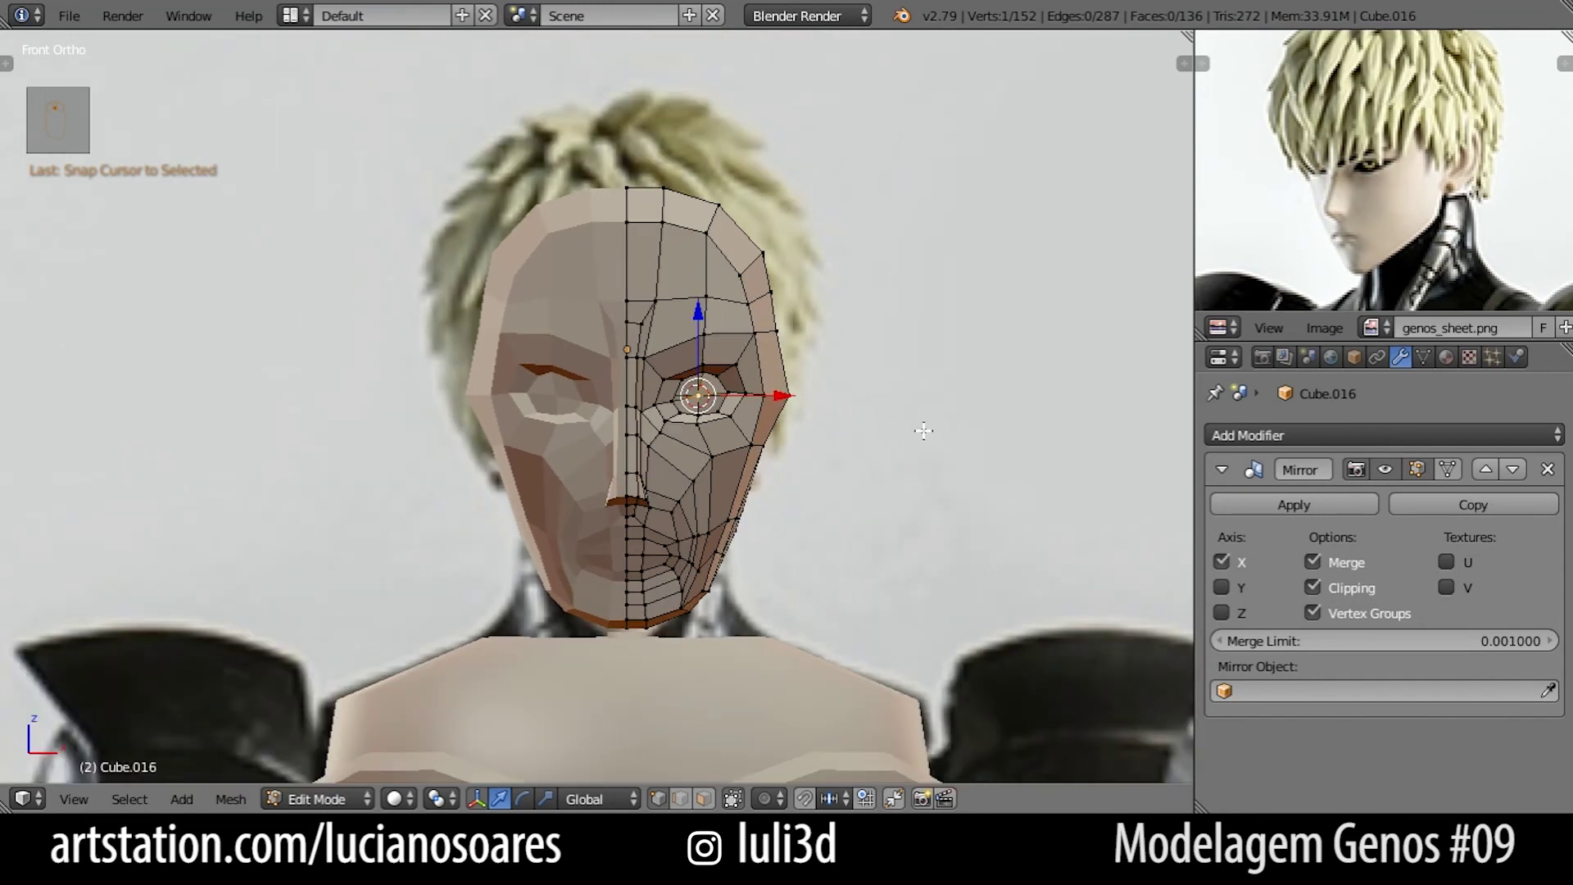
scroll(788, 427, "up", 2)
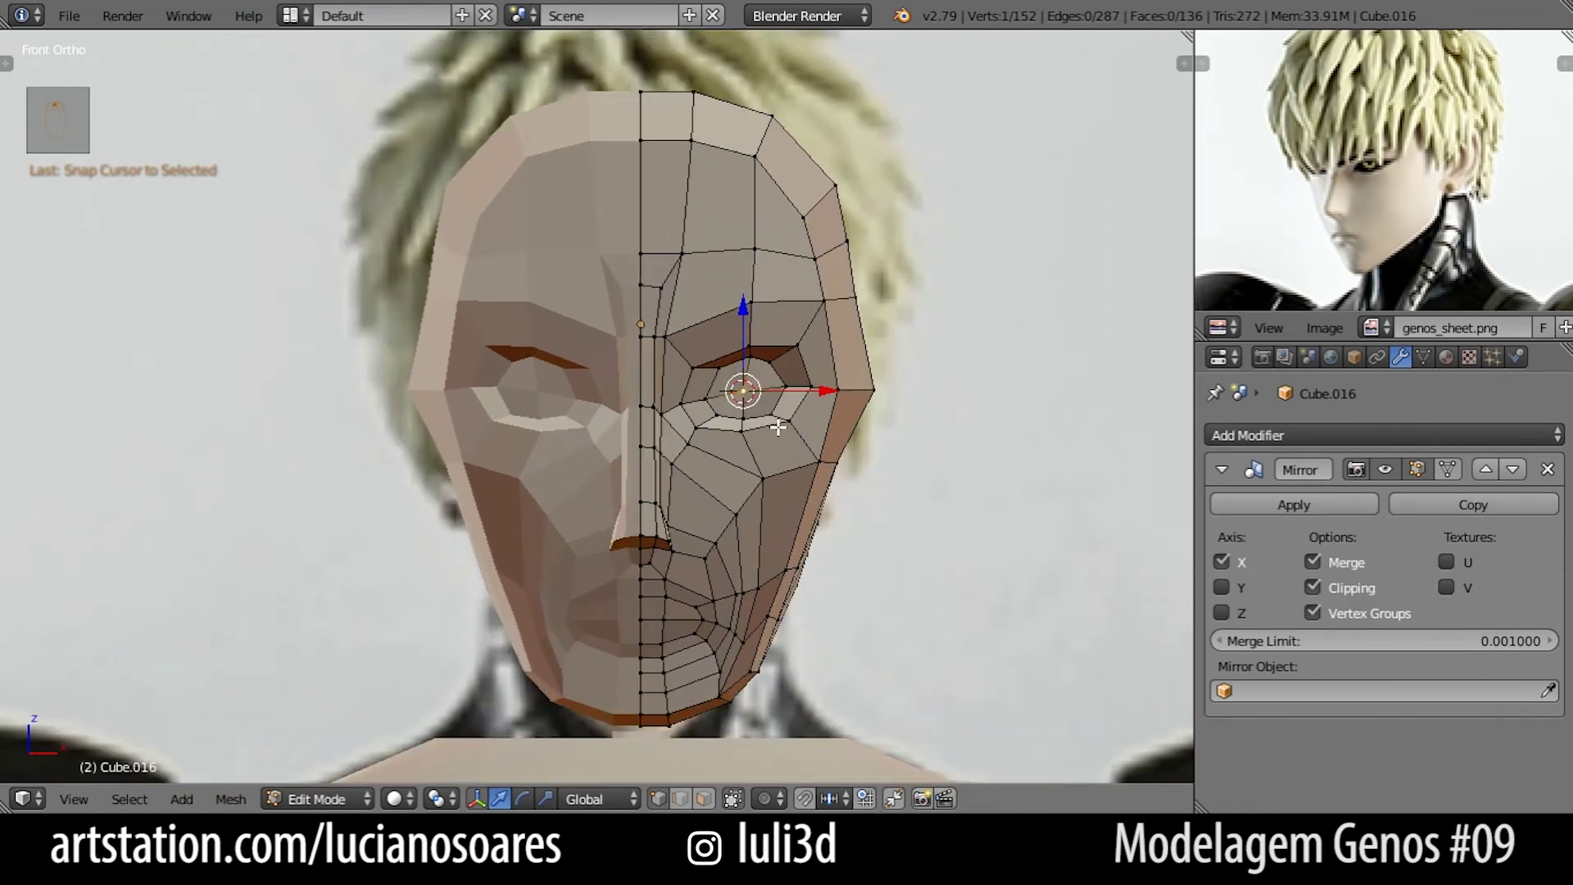
scroll(775, 421, "up", 1)
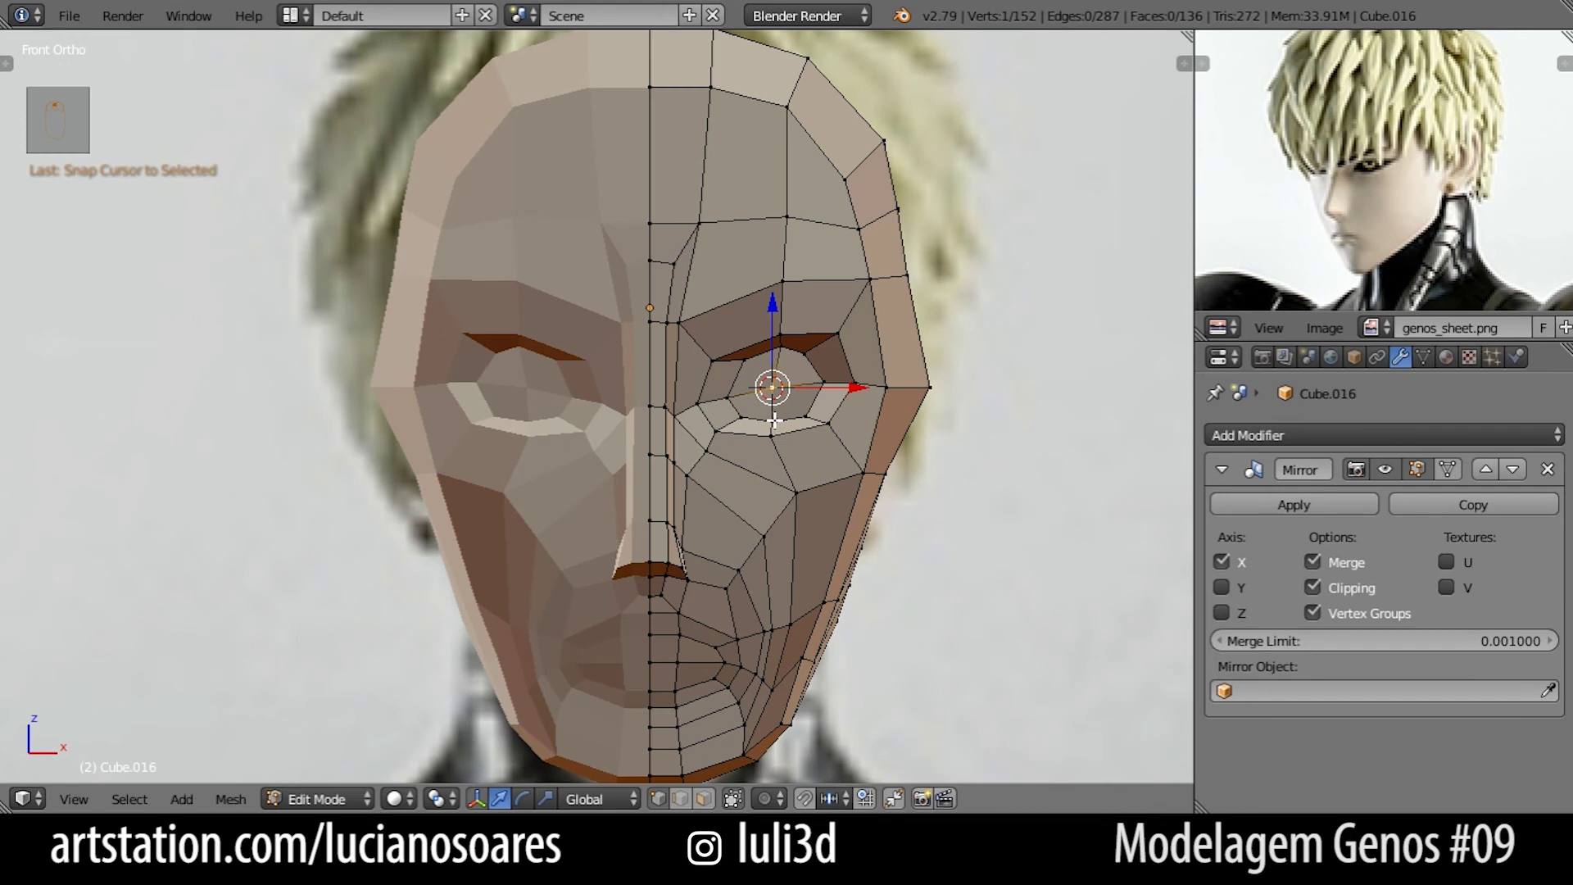
Add a UV sphere at the 3D cursor in object mode and show its creation settings.
key("Tab")
key("space")
type("add")
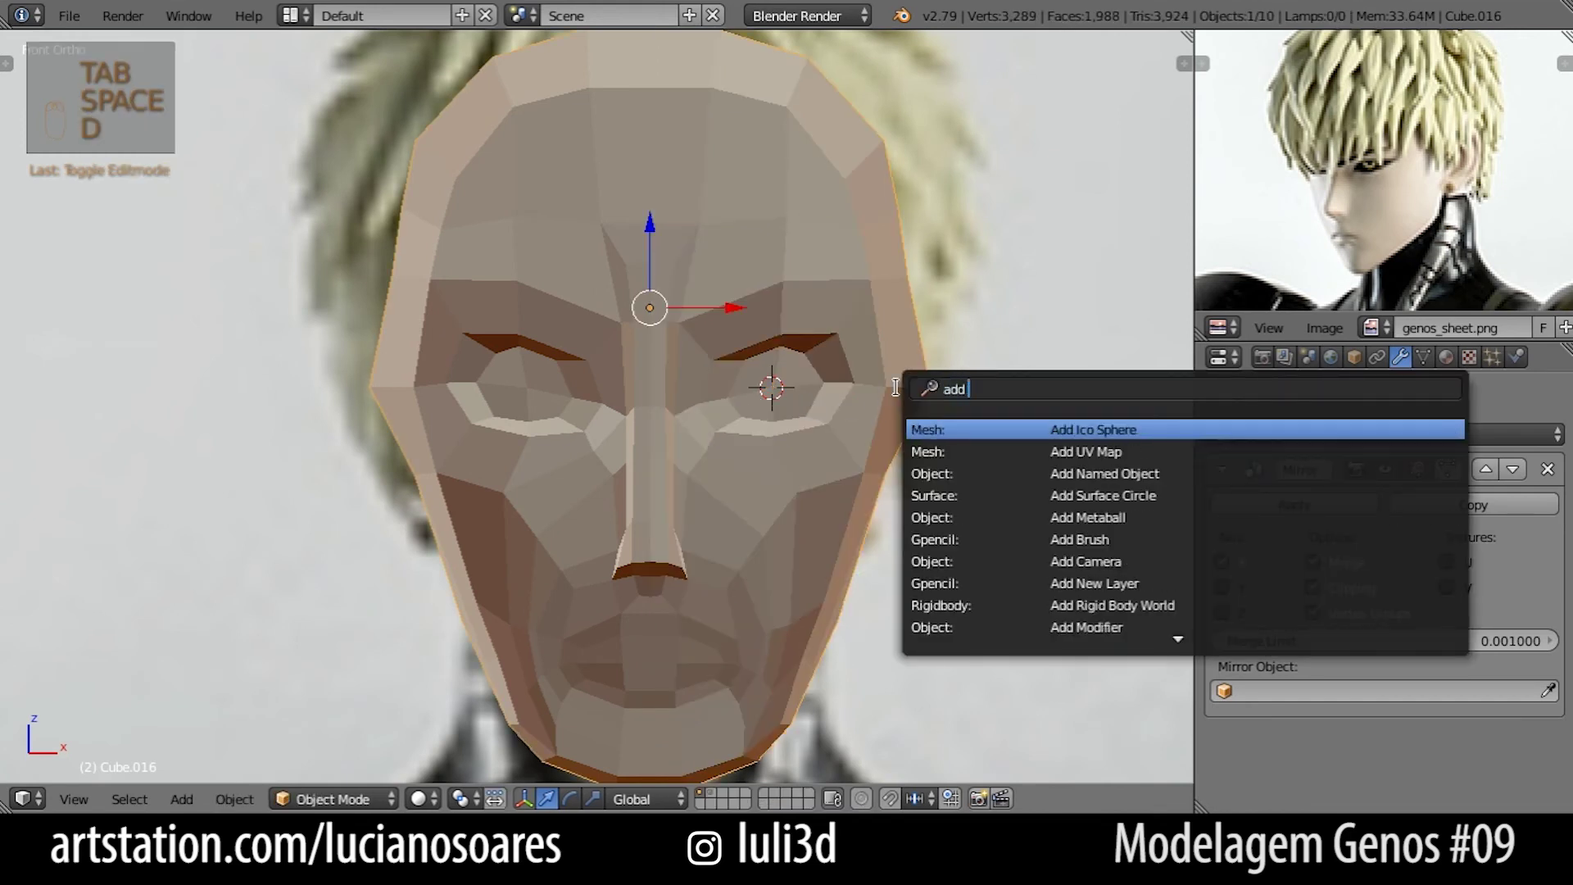
type(" uv")
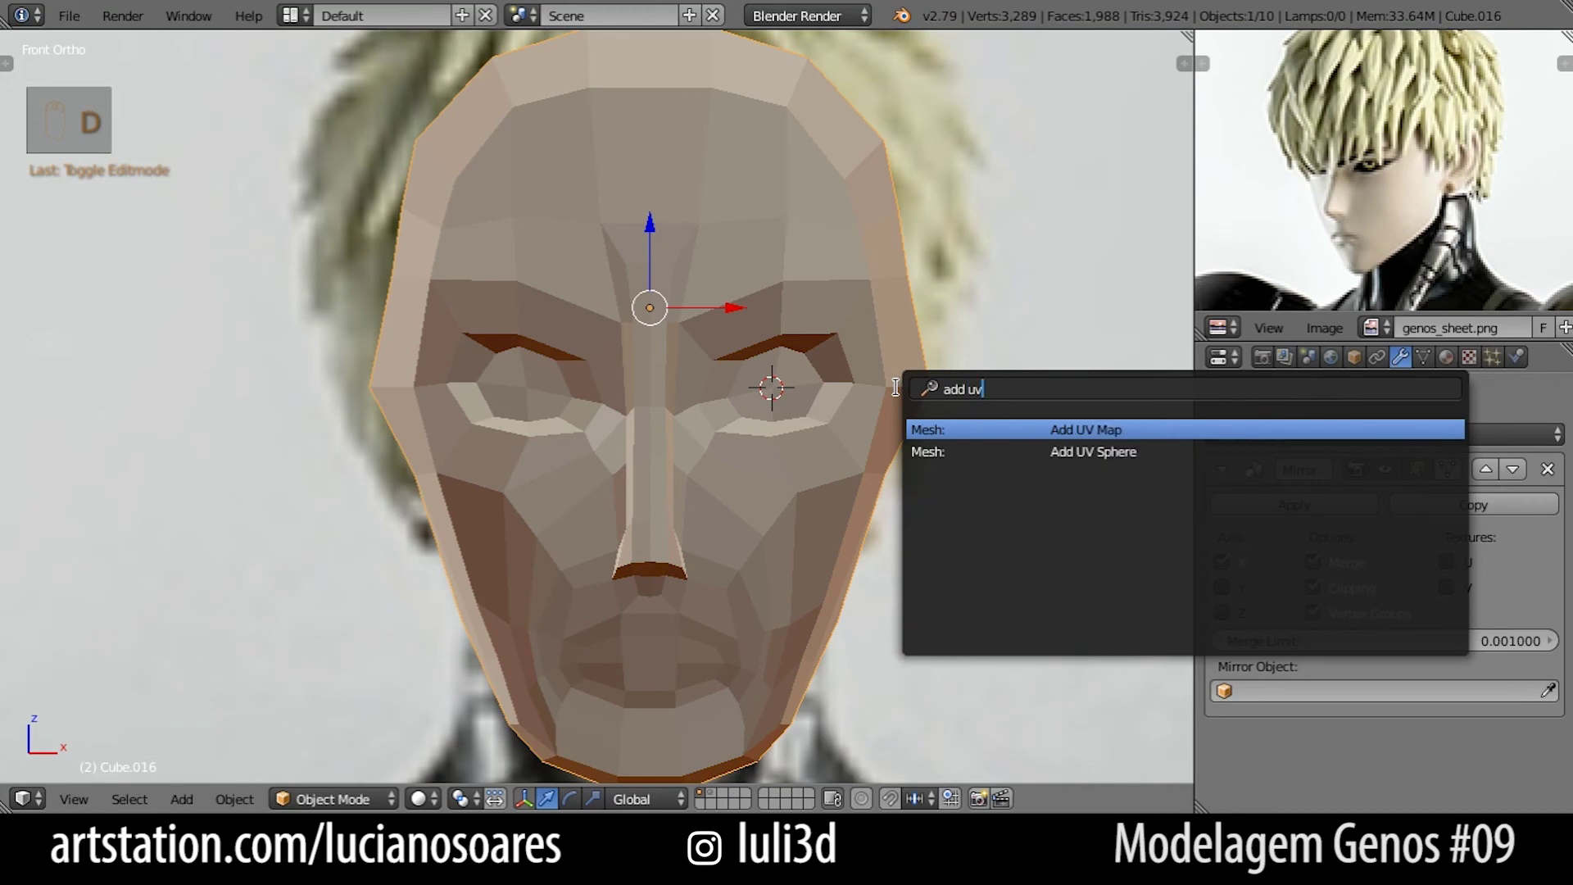
key("Down")
key("Return")
key("t")
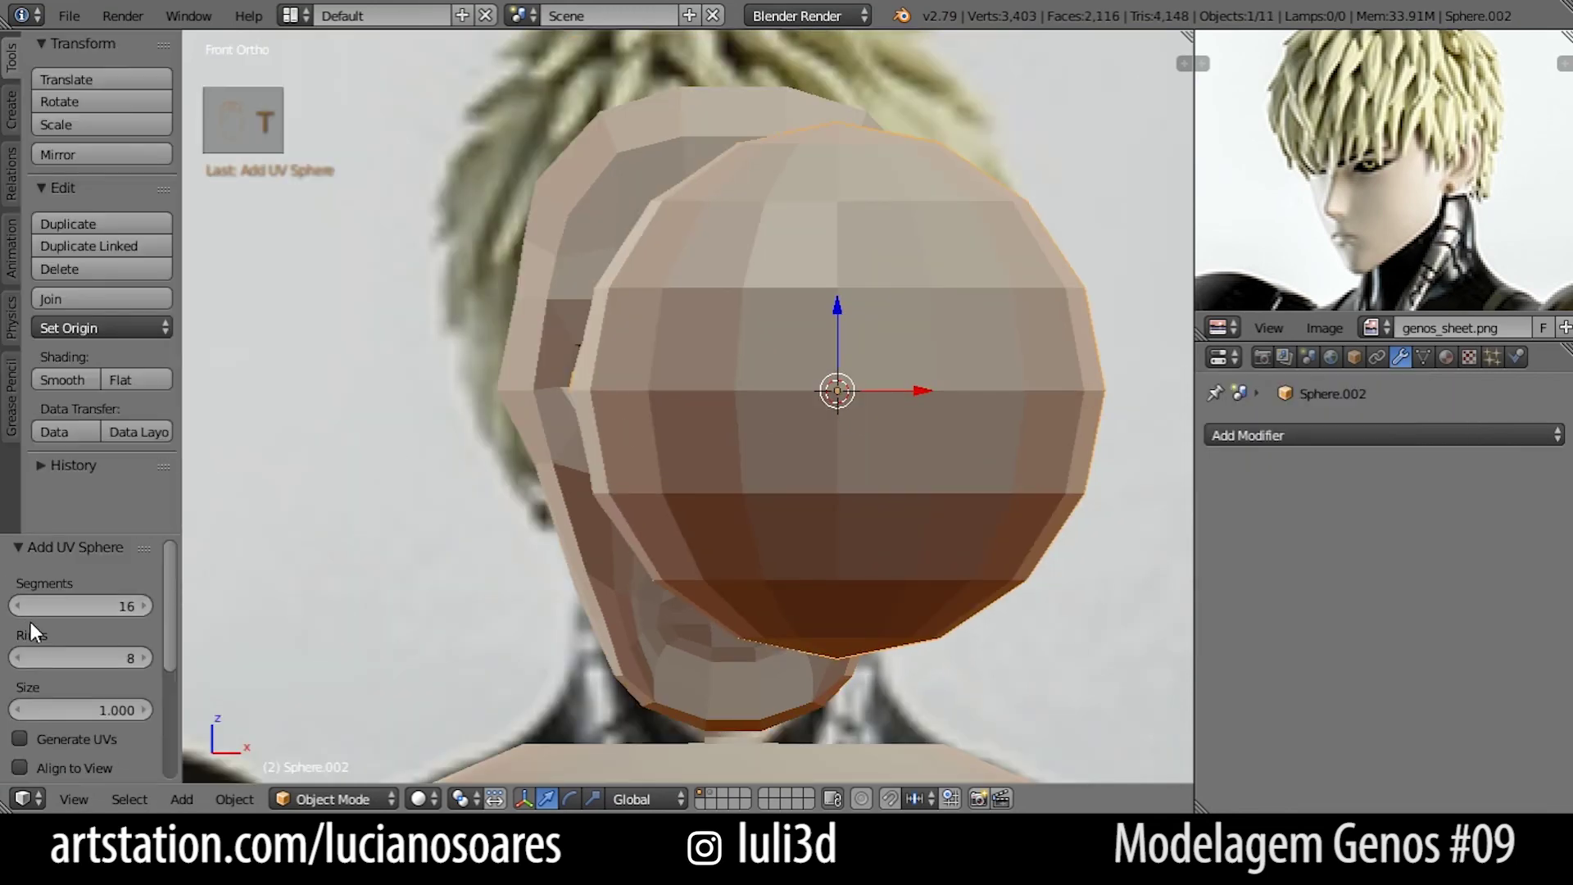
Rotate the whole sphere mesh 90° about the X axis so its pole faces forward.
key("Tab")
middle_click_drag(915, 443, 730, 442, "shift")
type("r")
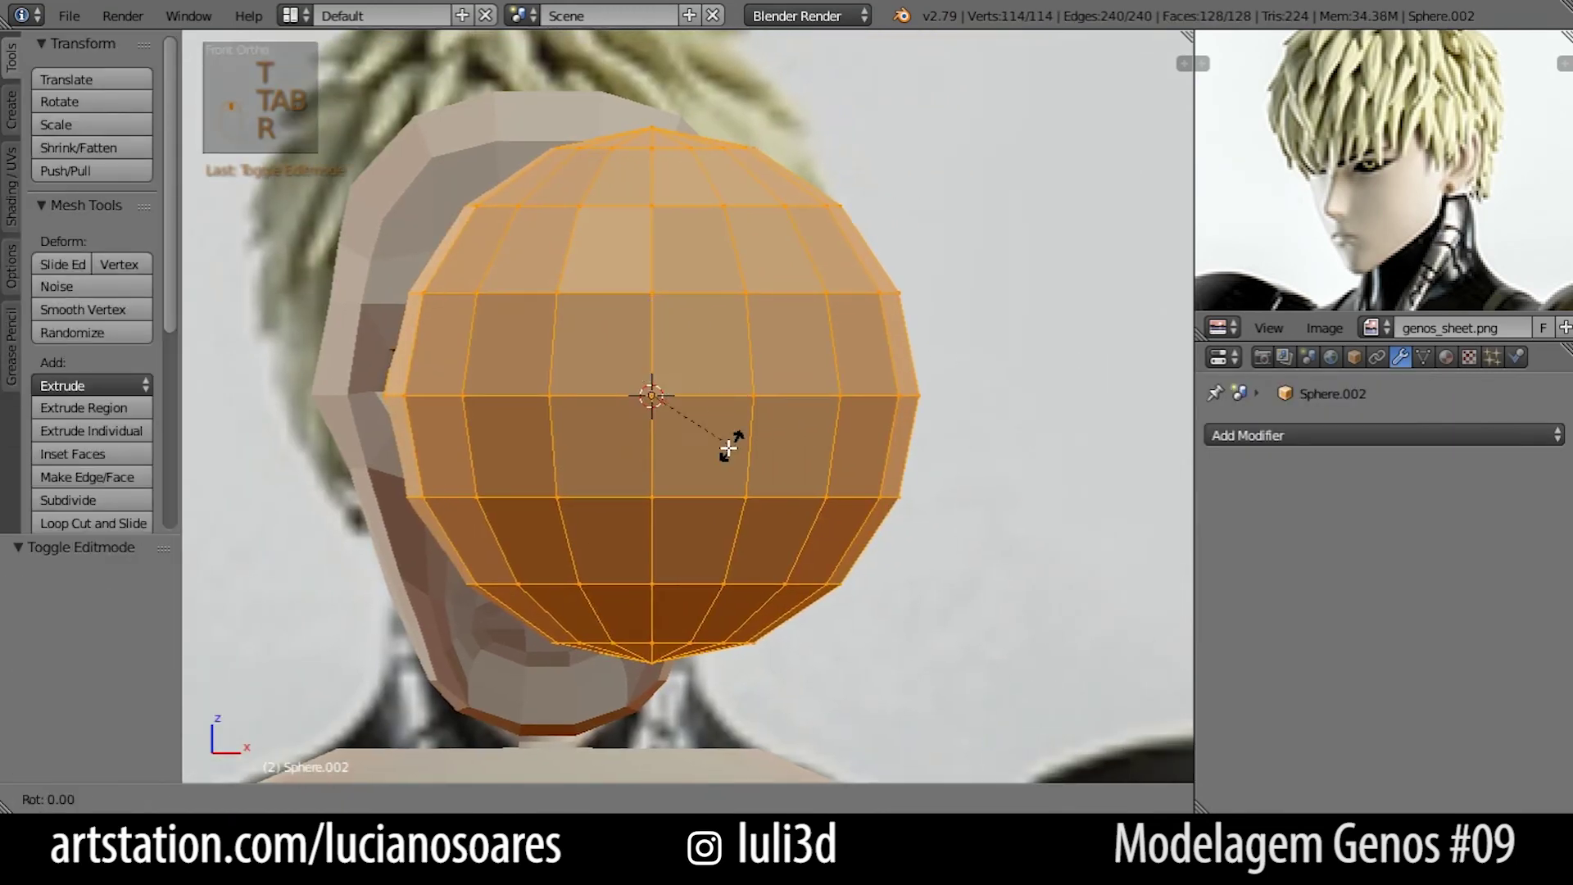
type("x90")
key("Return")
Scale the sphere down to eyeball size, checking its fit against the eye opening in wireframe.
key("s")
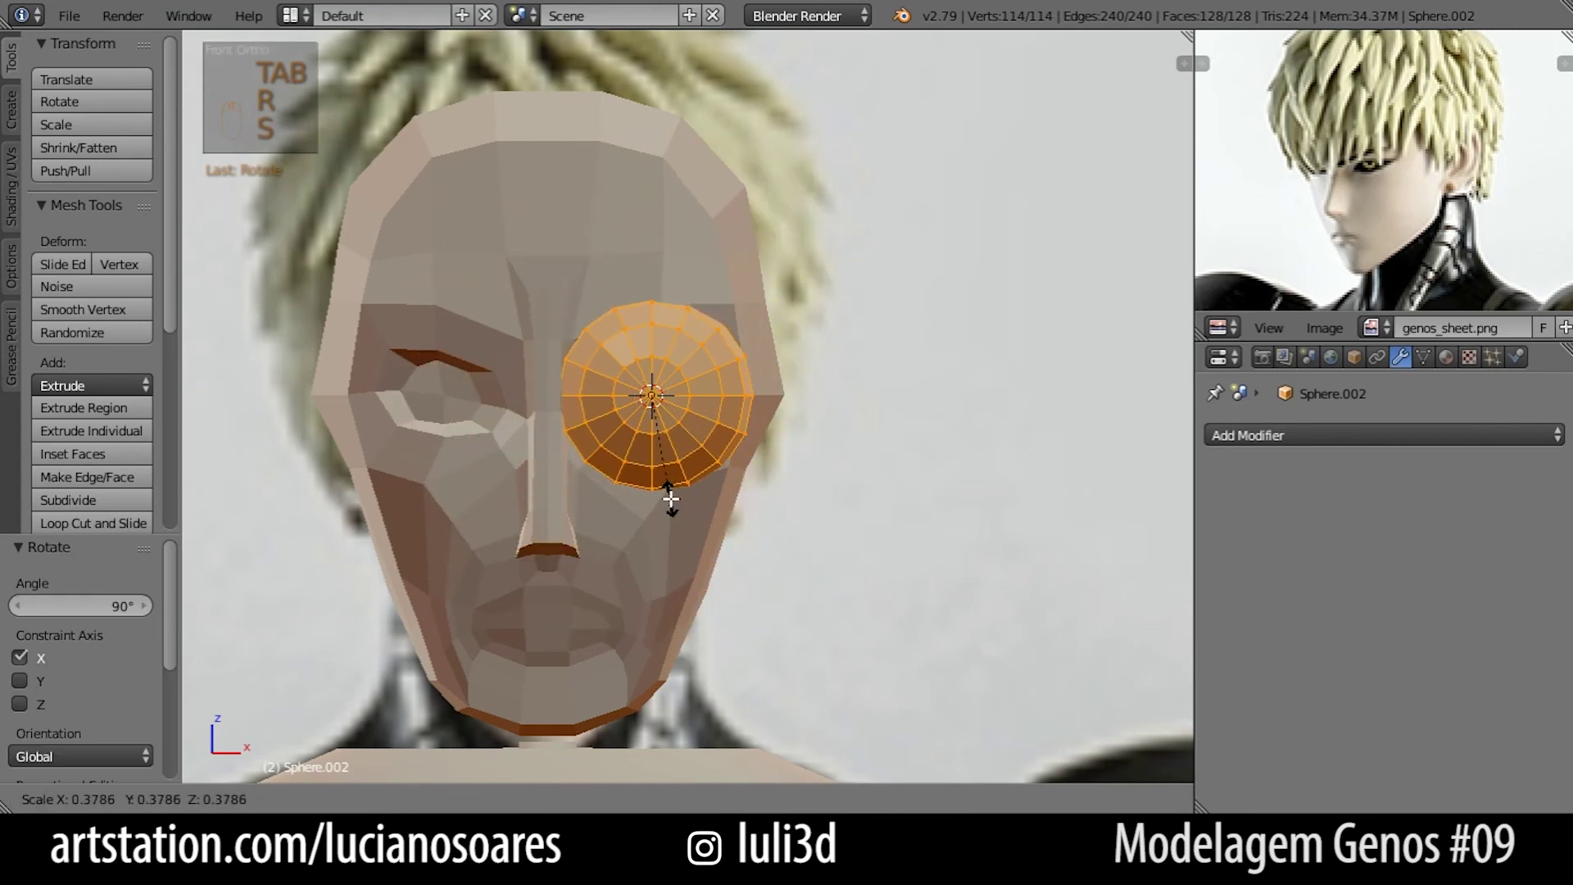
left_click(650, 490)
scroll(650, 490, "up", 4)
key("z")
key("s")
left_click(777, 502)
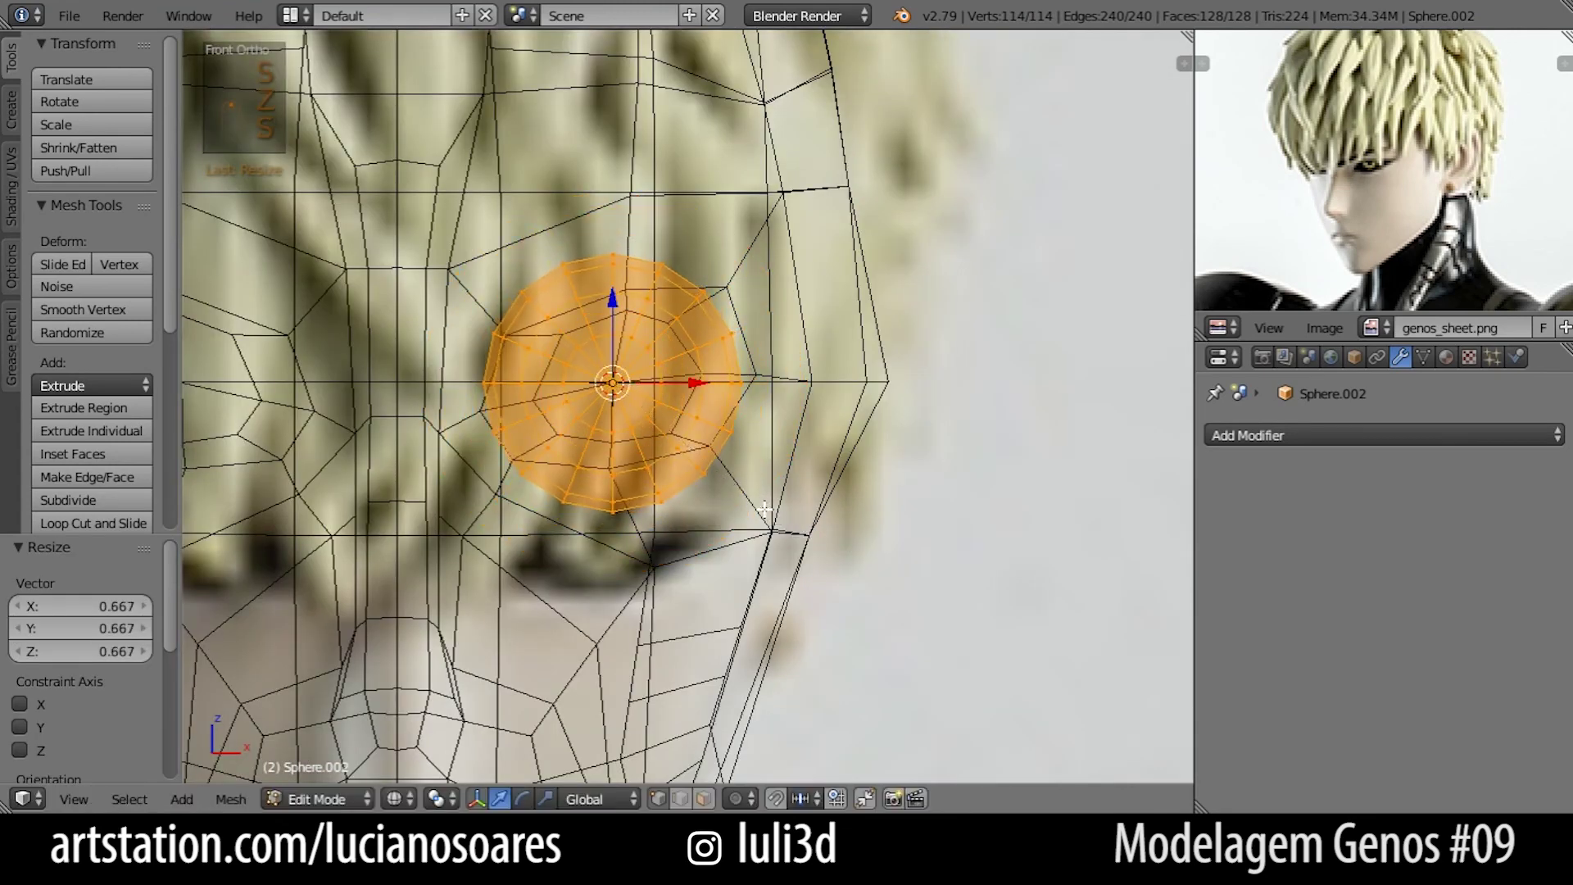
key("z")
scroll(779, 507, "down", 2)
middle_click_drag(737, 494, 786, 512, "shift")
key("s")
left_click(807, 525)
Move the eyeball 0.153 backward along the Y axis into the eye socket.
key("KP_3")
left_click_drag(805, 416, 860, 418)
scroll(727, 470, "down", 3)
key("KP_1")
scroll(727, 470, "up", 4)
scroll(727, 470, "down", 2)
middle_click_drag(730, 528, 762, 435, "shift")
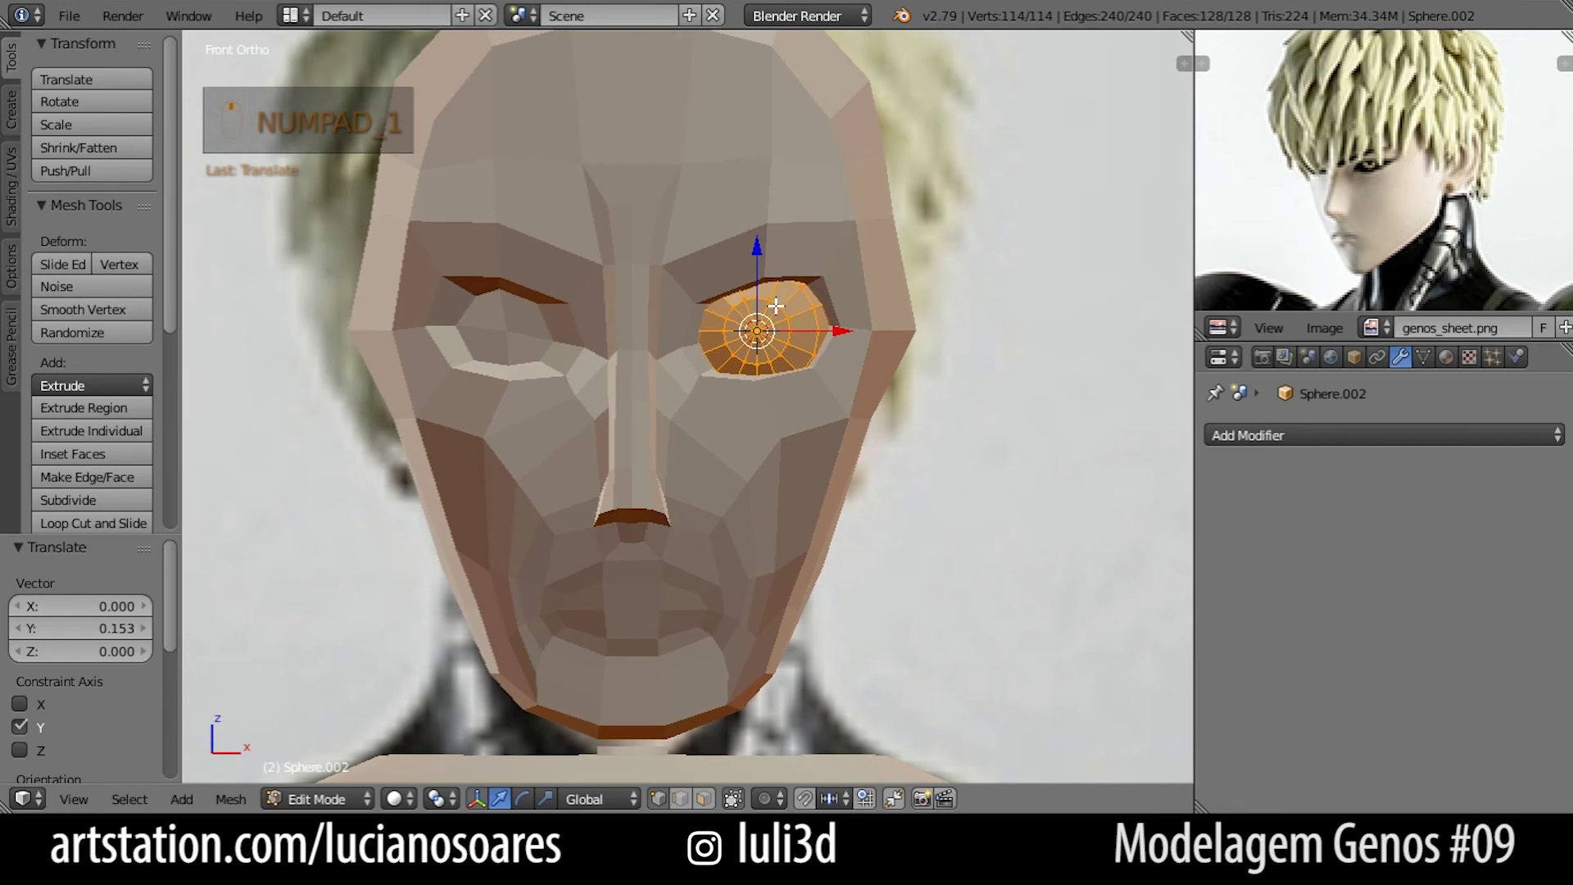
Scale the eyeball up uniformly by a factor of 1.061.
scroll(775, 306, "up", 1)
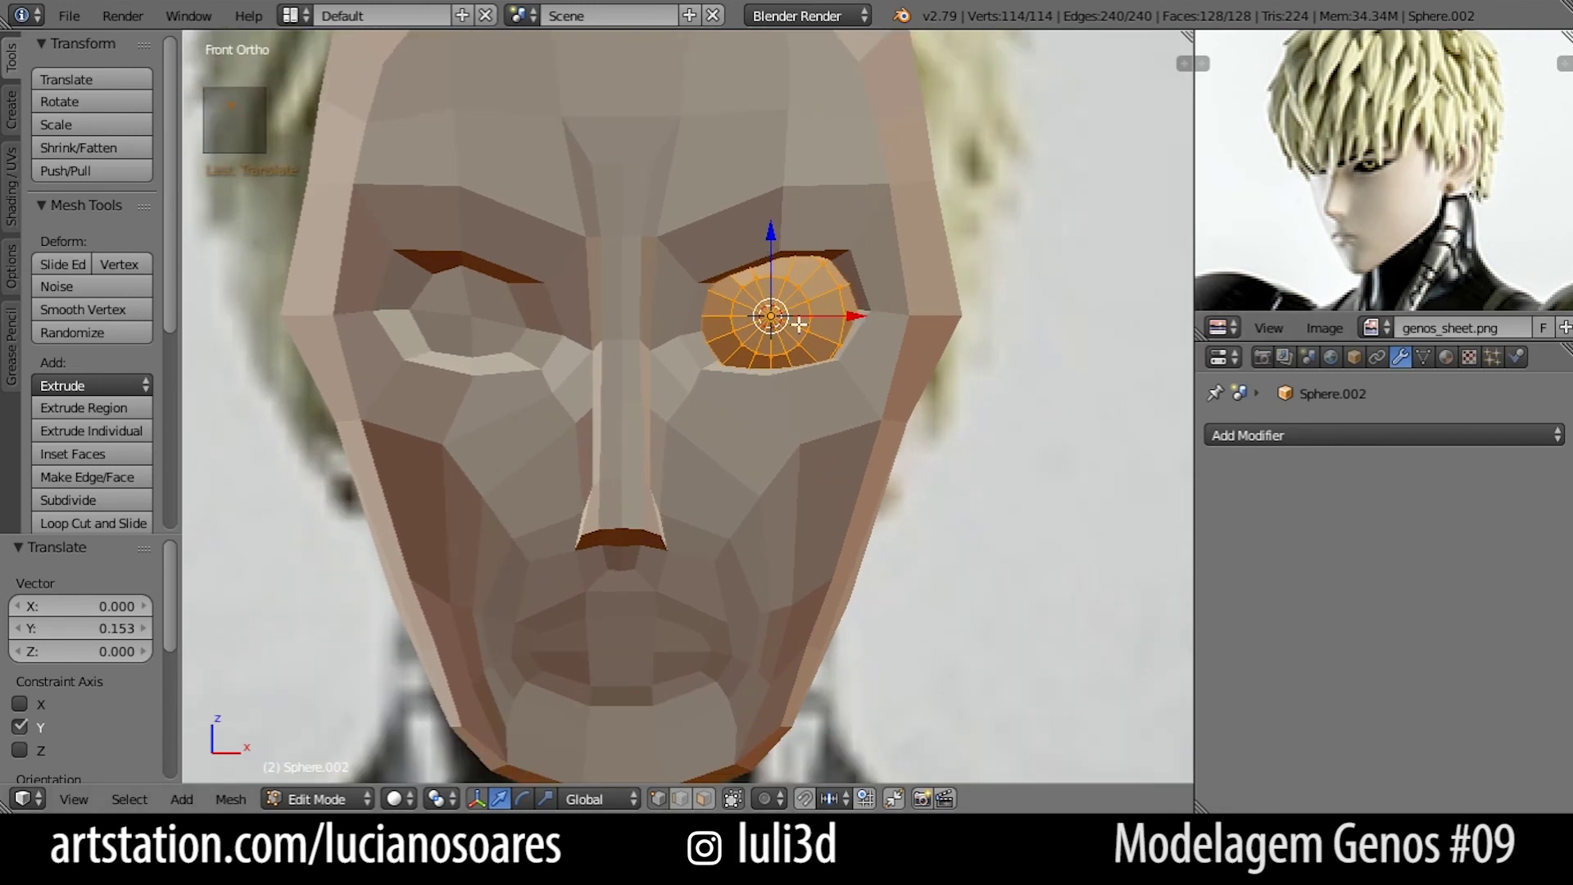
scroll(798, 326, "up", 2)
middle_click_drag(811, 374, 720, 438, "shift")
key("s")
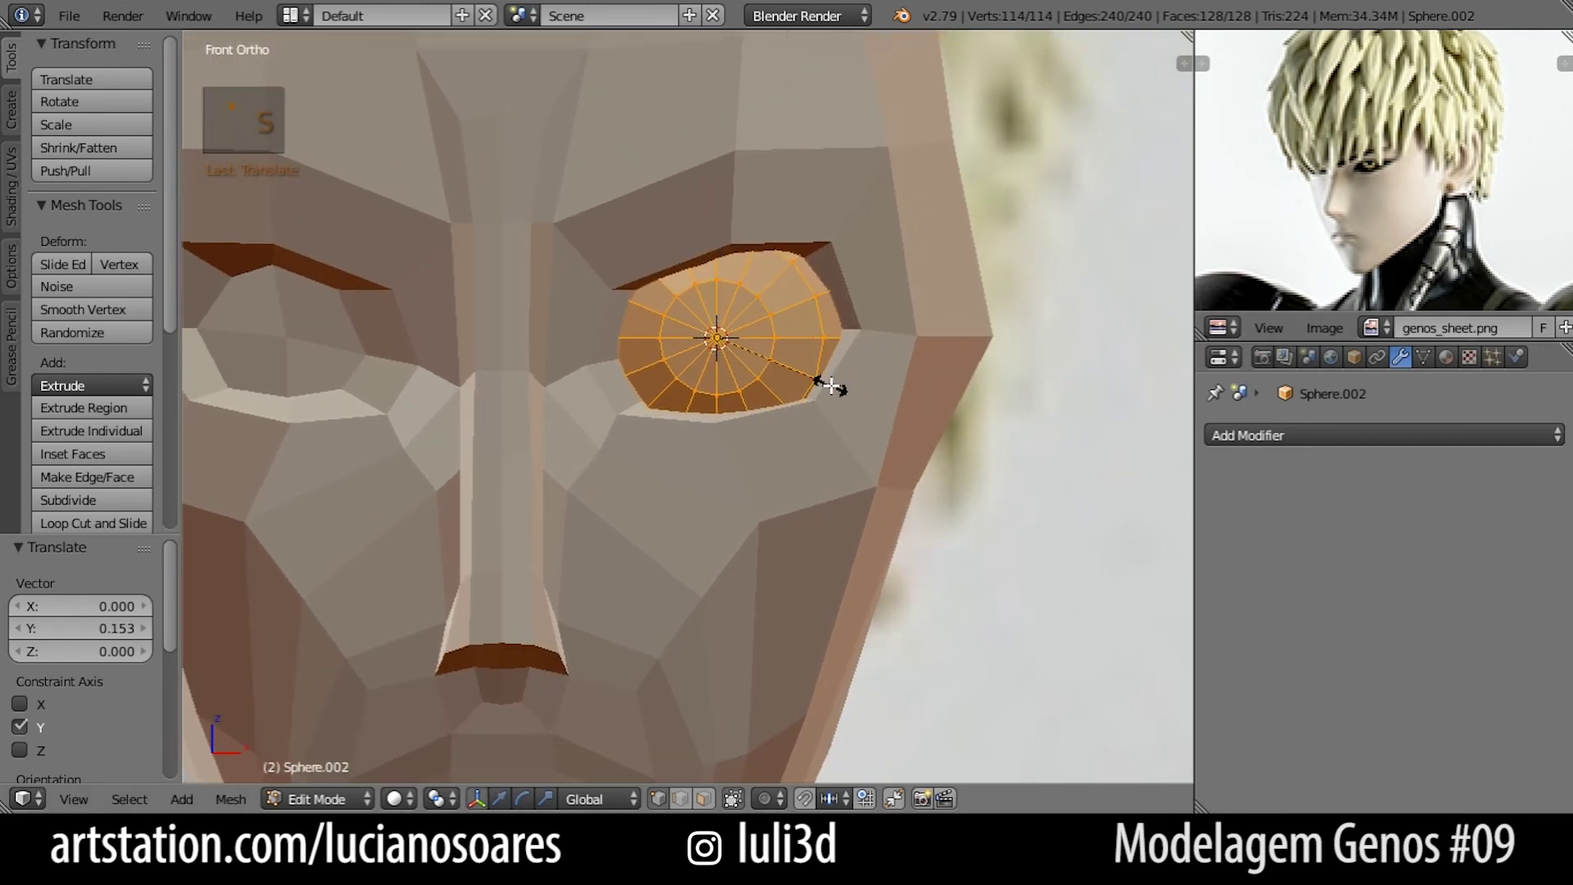
left_click(835, 393)
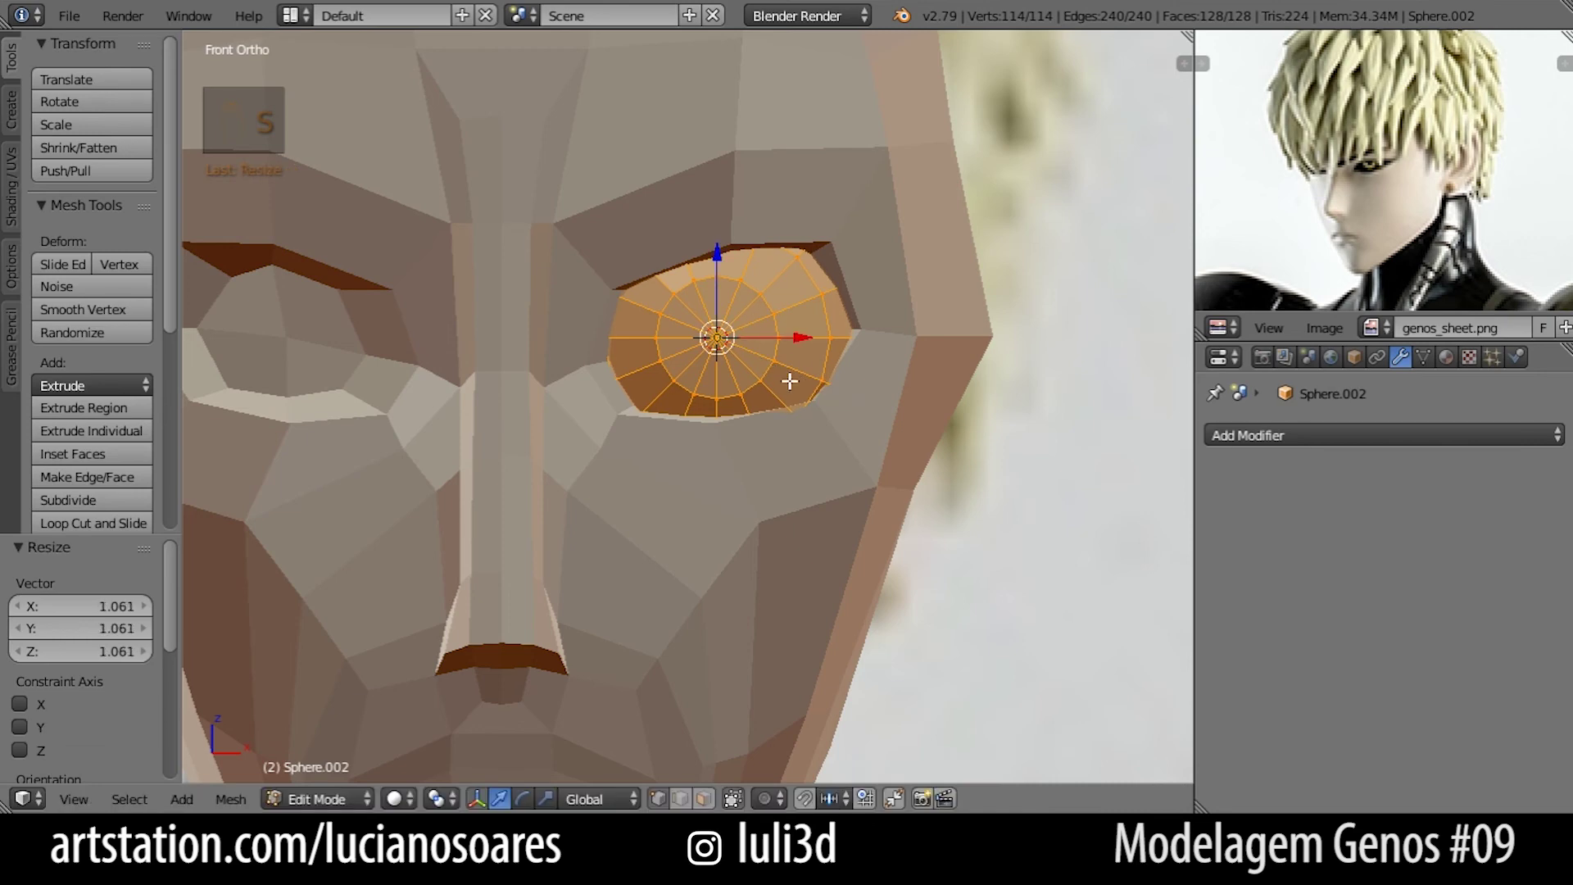
Move the eyeball a further 0.030 backward along the Y axis in the right side view.
scroll(790, 381, "down", 4)
mouse_move(788, 379)
middle_mouse_down()
mouse_move(577, 418)
mouse_move(791, 407)
middle_mouse_up()
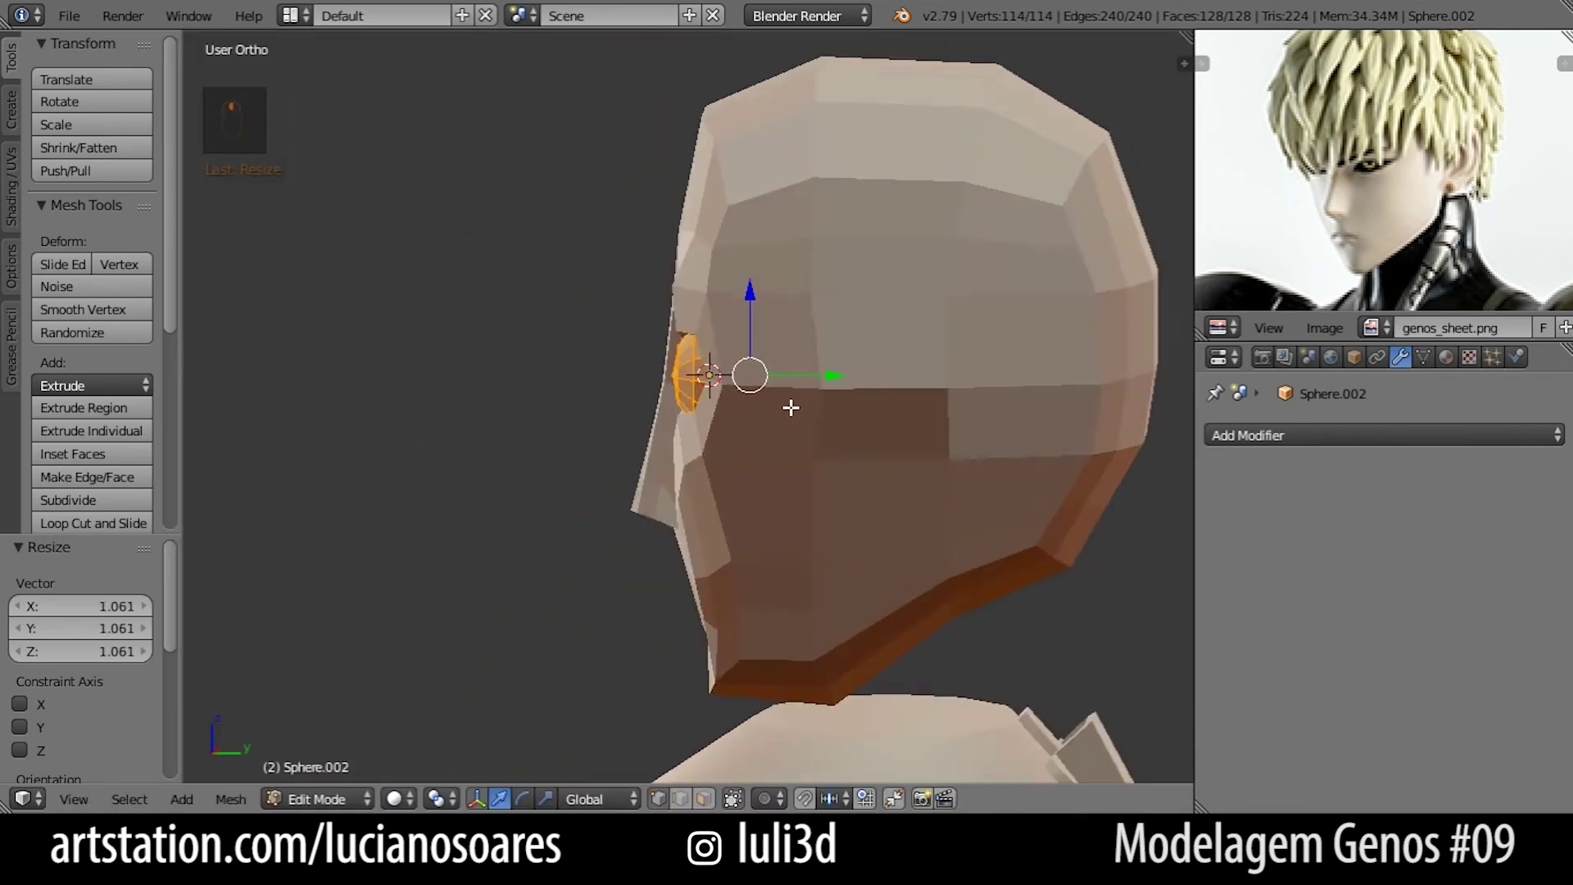
key("KP_2")
key("KP_3")
scroll(790, 391, "up", 2)
left_click_drag(845, 350, 860, 349)
middle_click_drag(860, 349, 810, 496)
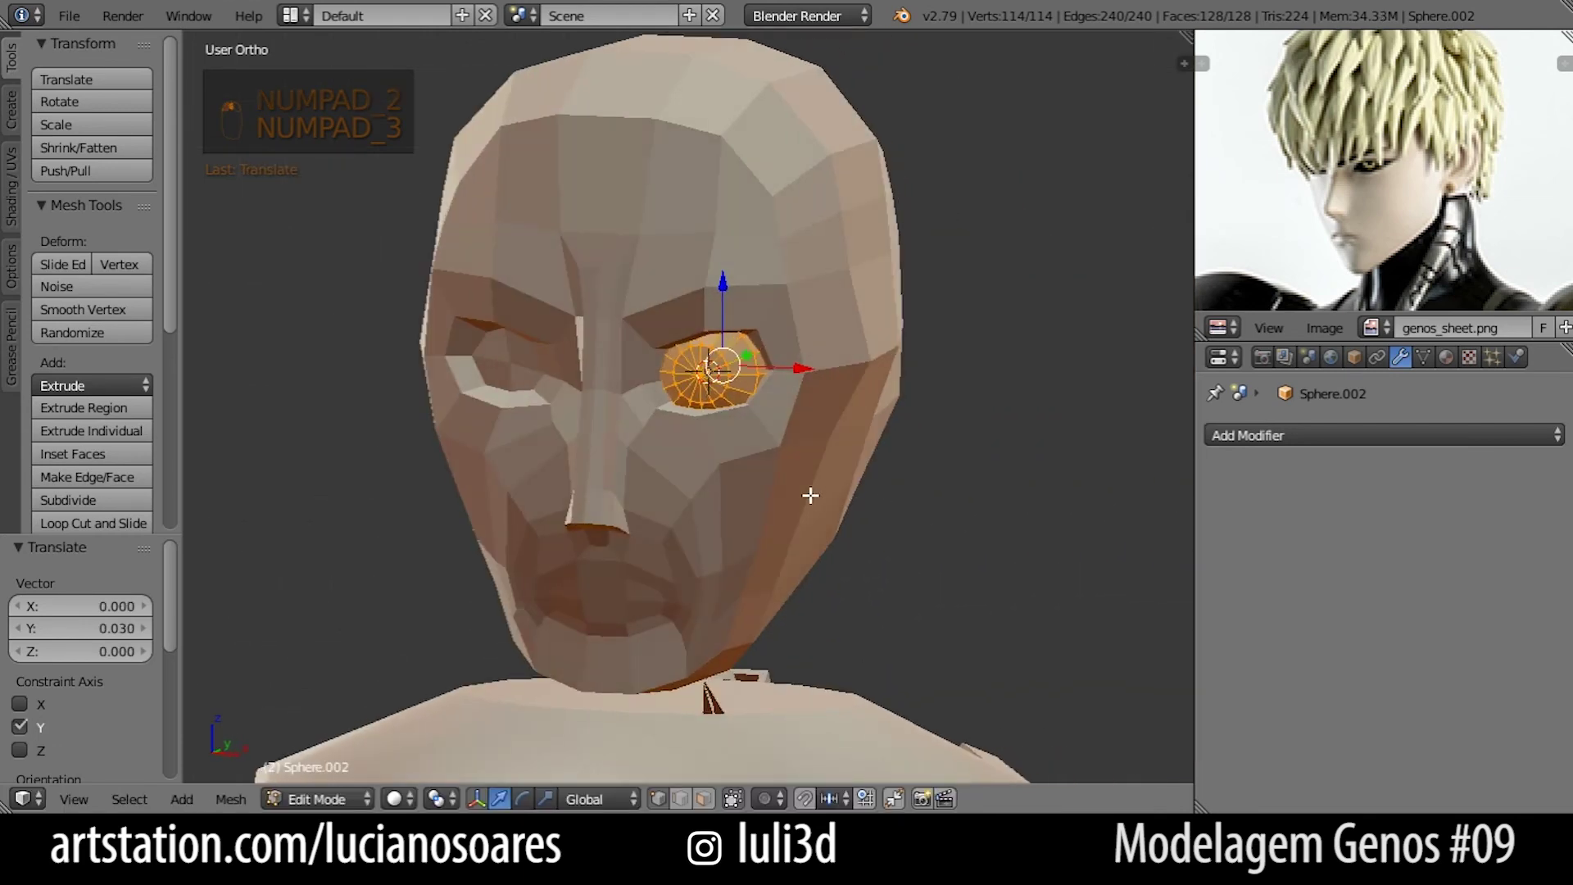
Finish editing the eyeball, select the head, and open its mesh for editing in the front view.
key("Tab")
right_click(764, 495)
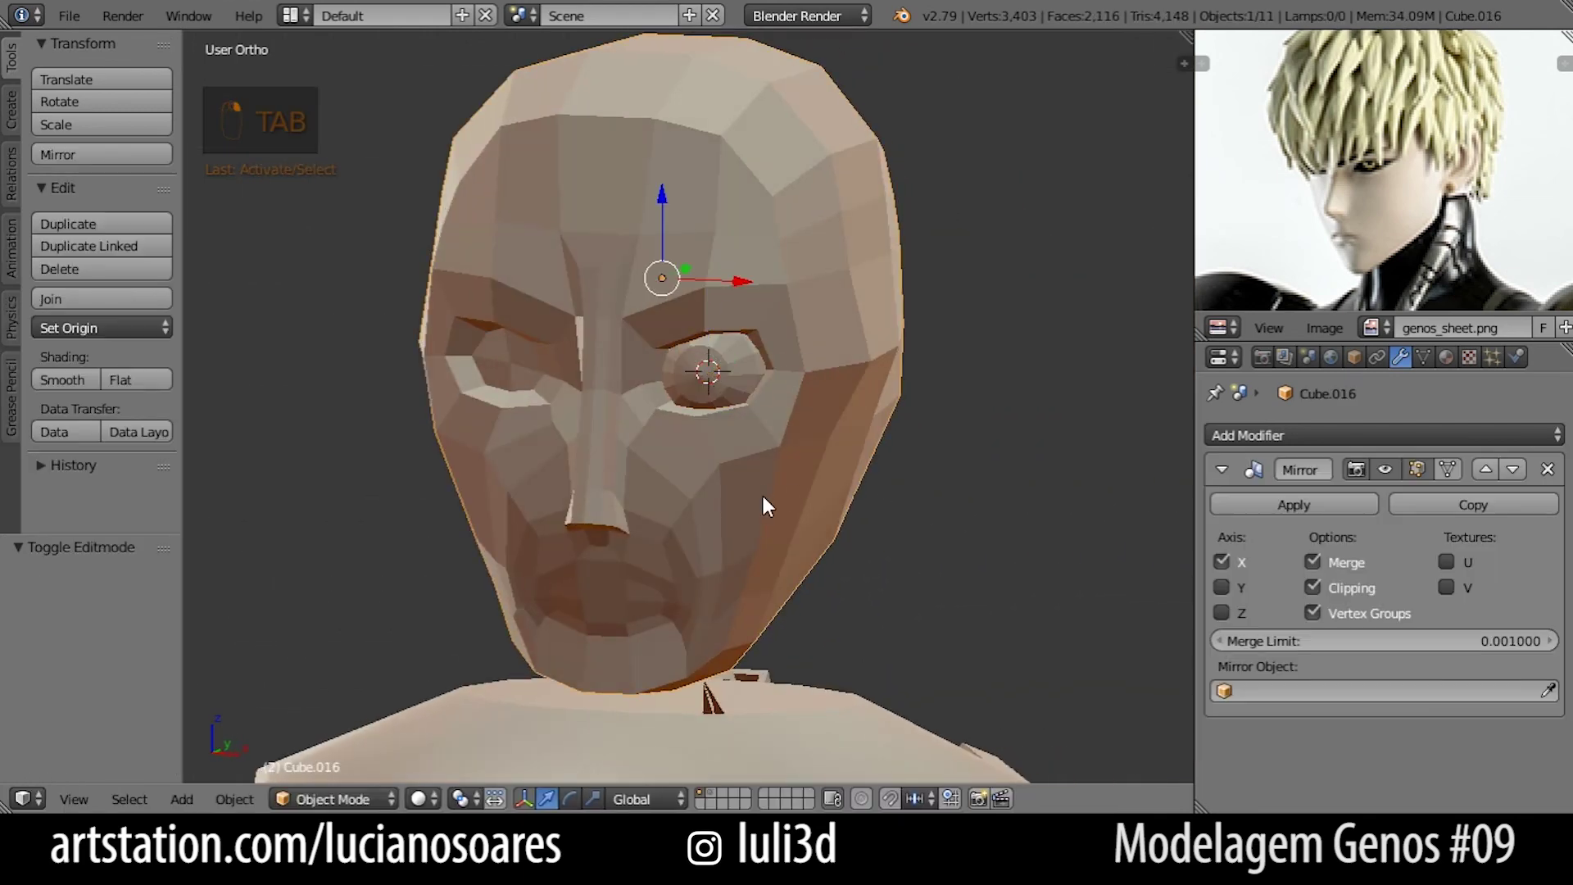
middle_click_drag(764, 494, 899, 440)
key("KP_1")
scroll(774, 513, "up", 1)
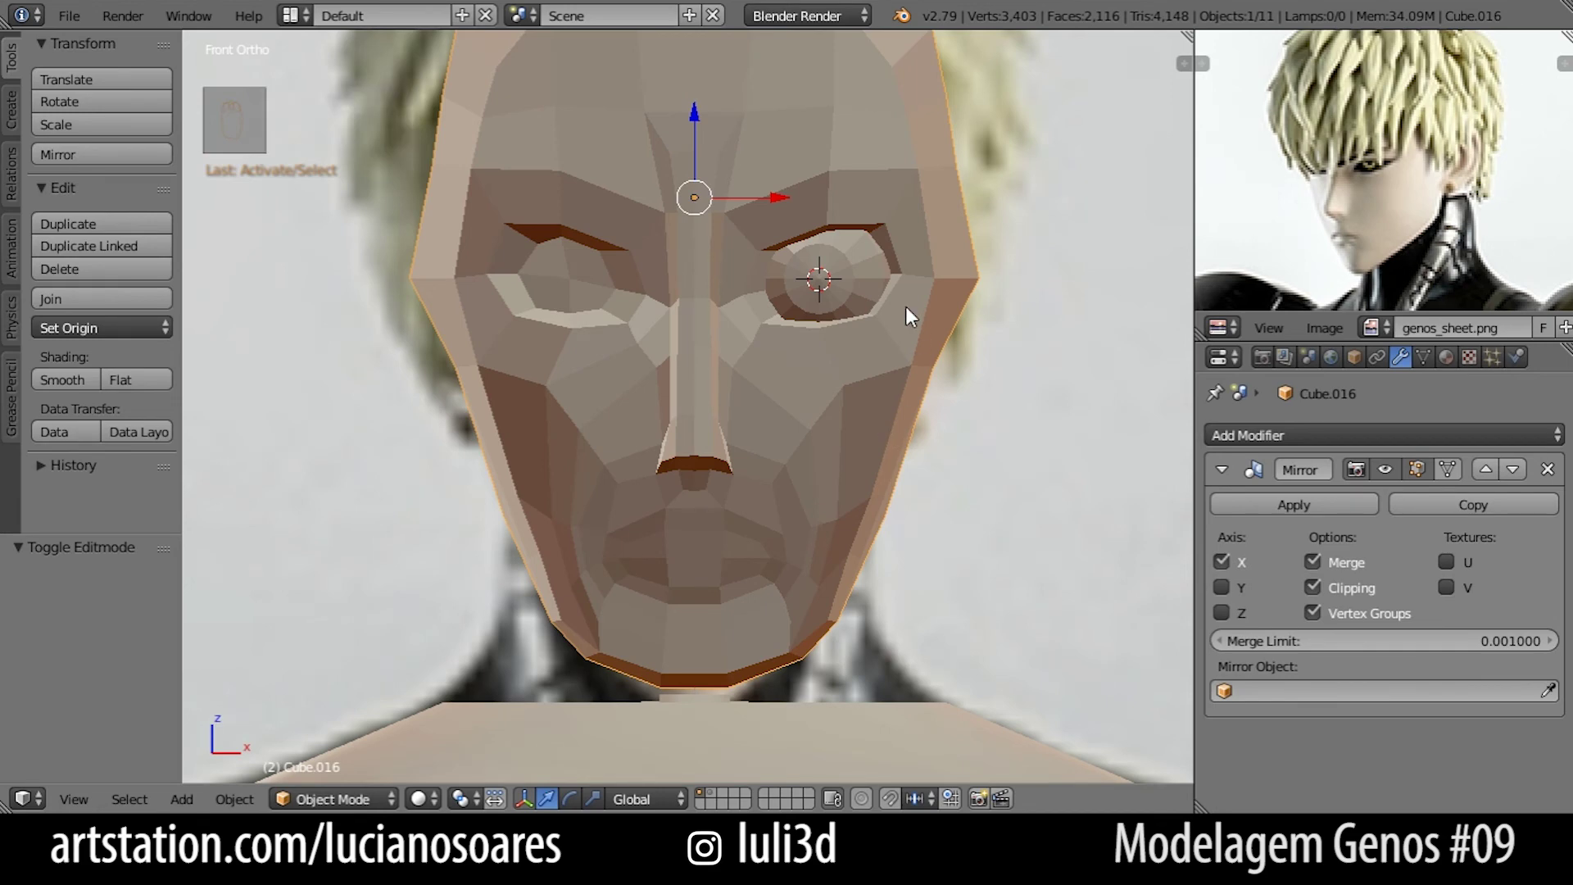
key("Tab")
scroll(853, 314, "up", 2)
middle_click_drag(854, 315, 788, 372, "shift")
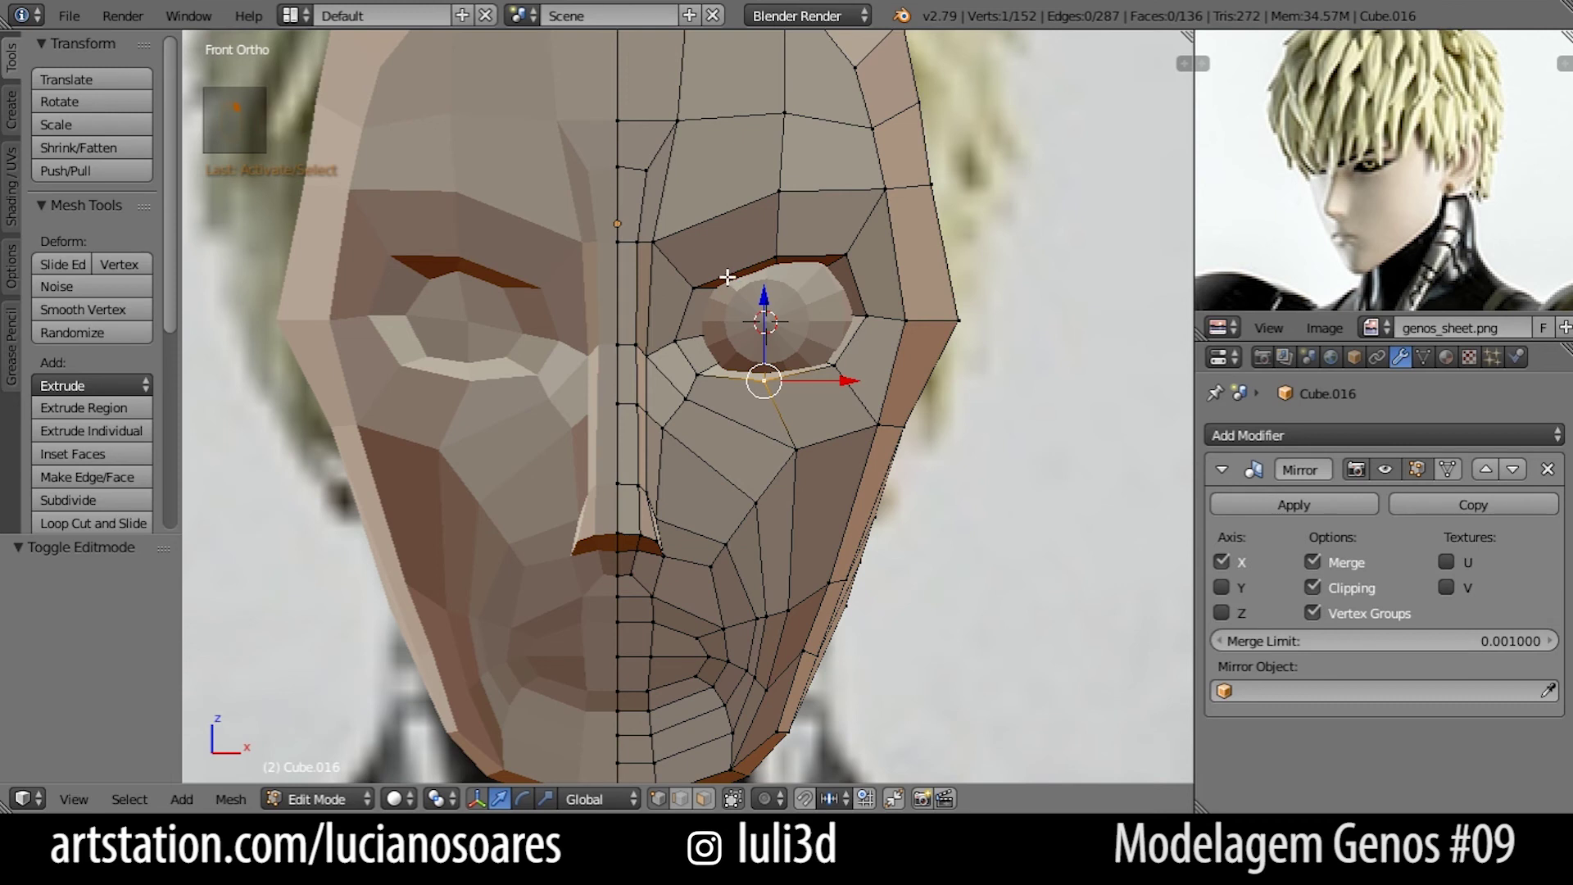
Scale the edge loop around the eye opening by 0.869 so it closes around the eyeball.
scroll(761, 332, "up", 1)
middle_click_drag(792, 329, 726, 344, "shift")
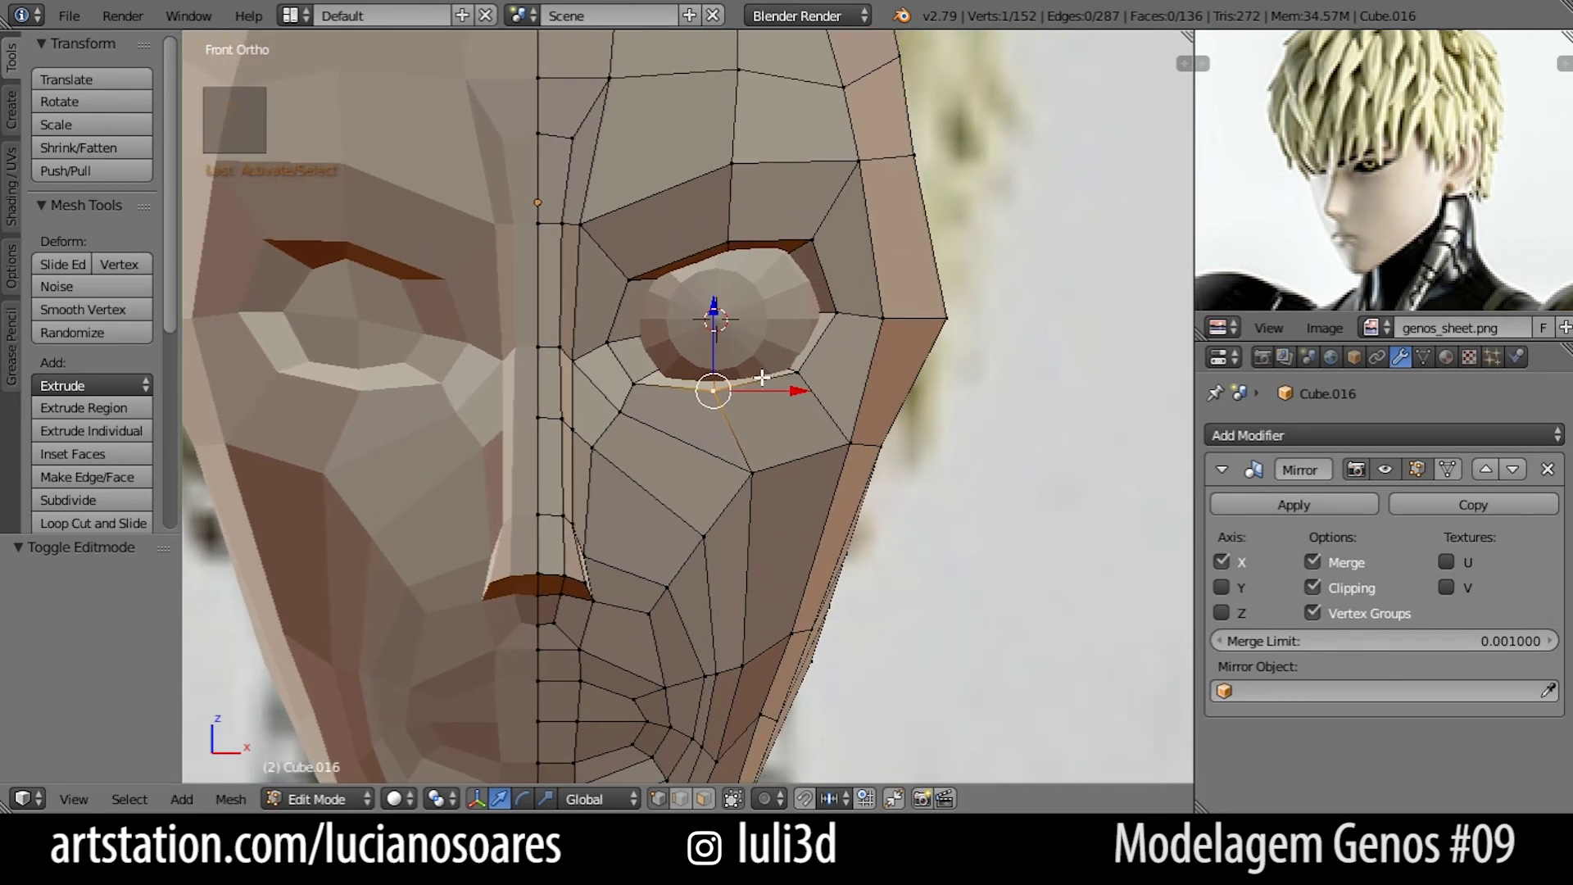
scroll(811, 410, "up", 2)
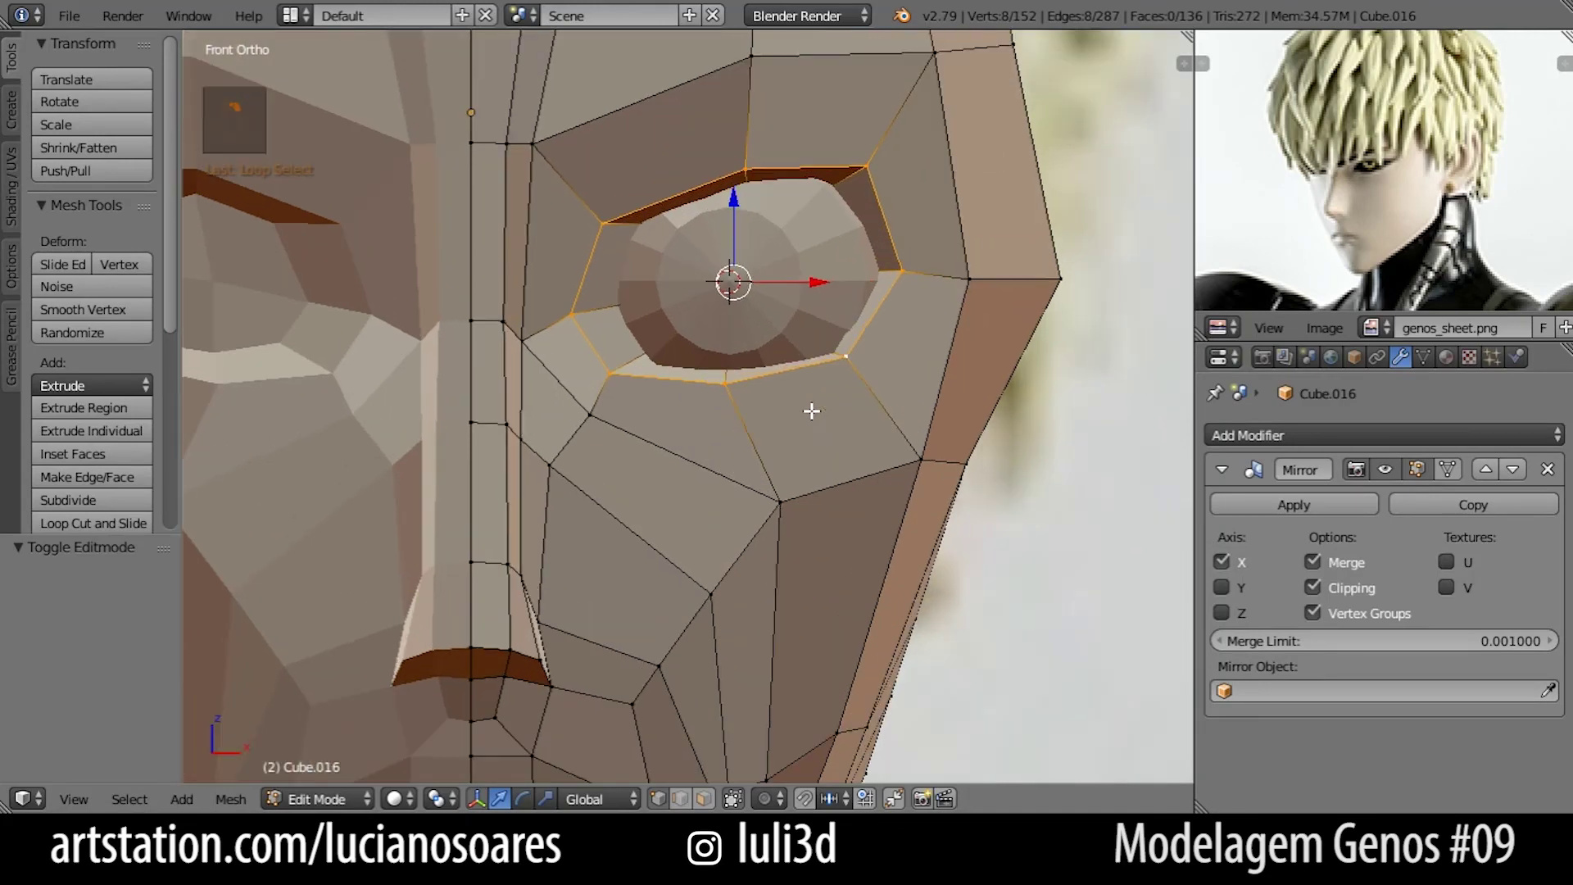
middle_click_drag(859, 397, 832, 429, "shift")
key("s")
left_click(881, 440)
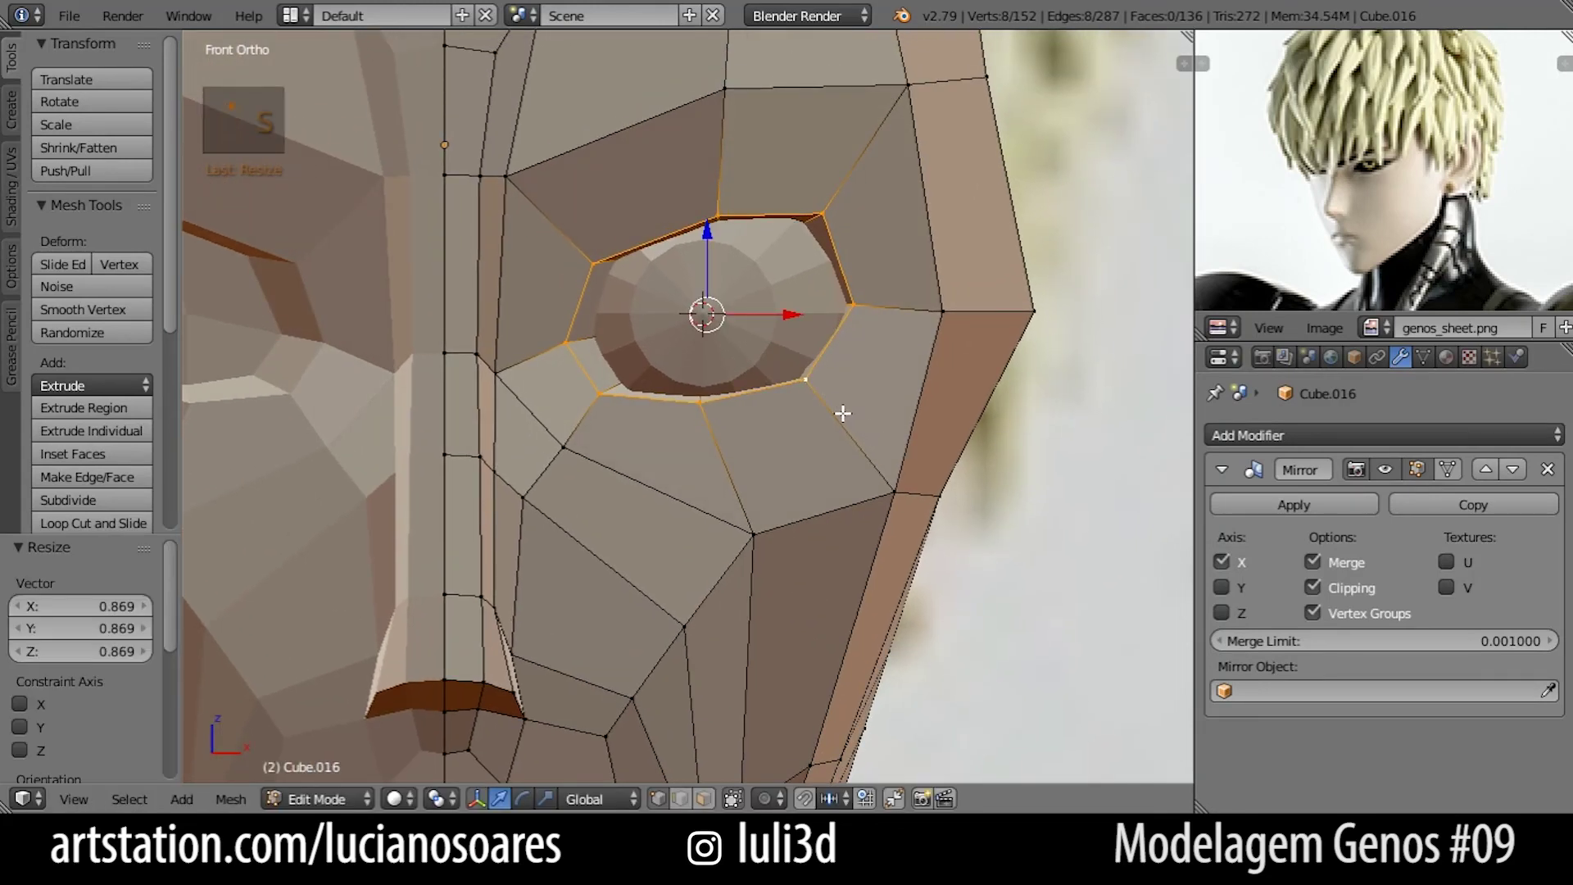
Add an edge loop to the faces surrounding the eye opening and scale it by 0.981.
key("ctrl+r")
left_click(843, 424)
left_click(844, 426)
key("s")
left_click(846, 427)
scroll(846, 427, "down", 5)
middle_click_drag(844, 459, 739, 531)
key("KP_1")
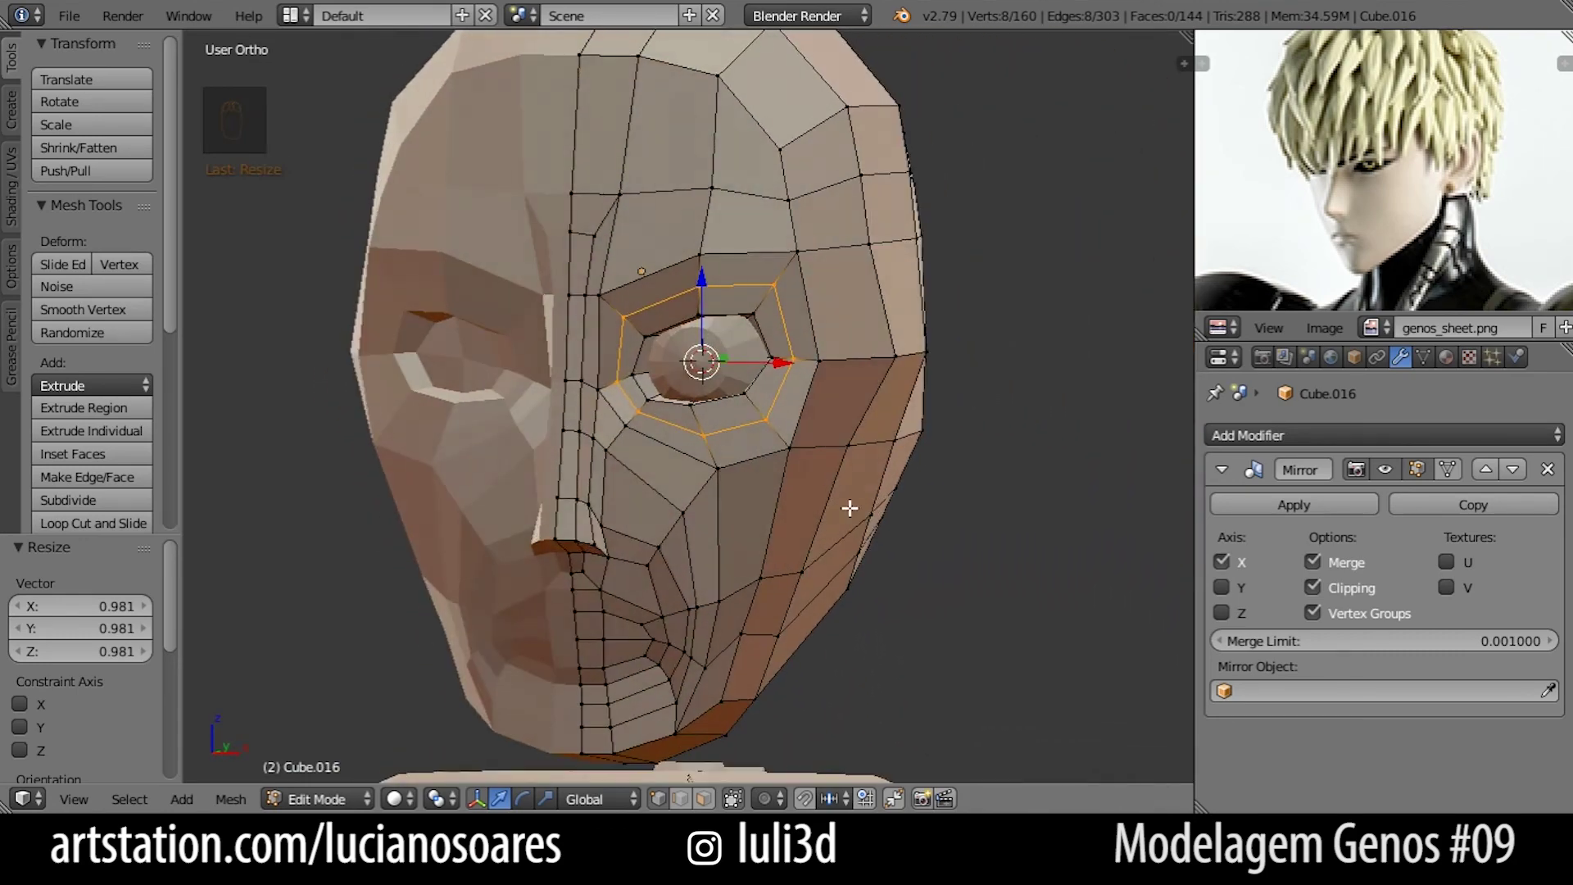
Enable proportional editing and use it to reposition the cheek vertex beside the mouth and the vertex on the lower jaw.
middle_click_drag(754, 516, 874, 553, "shift")
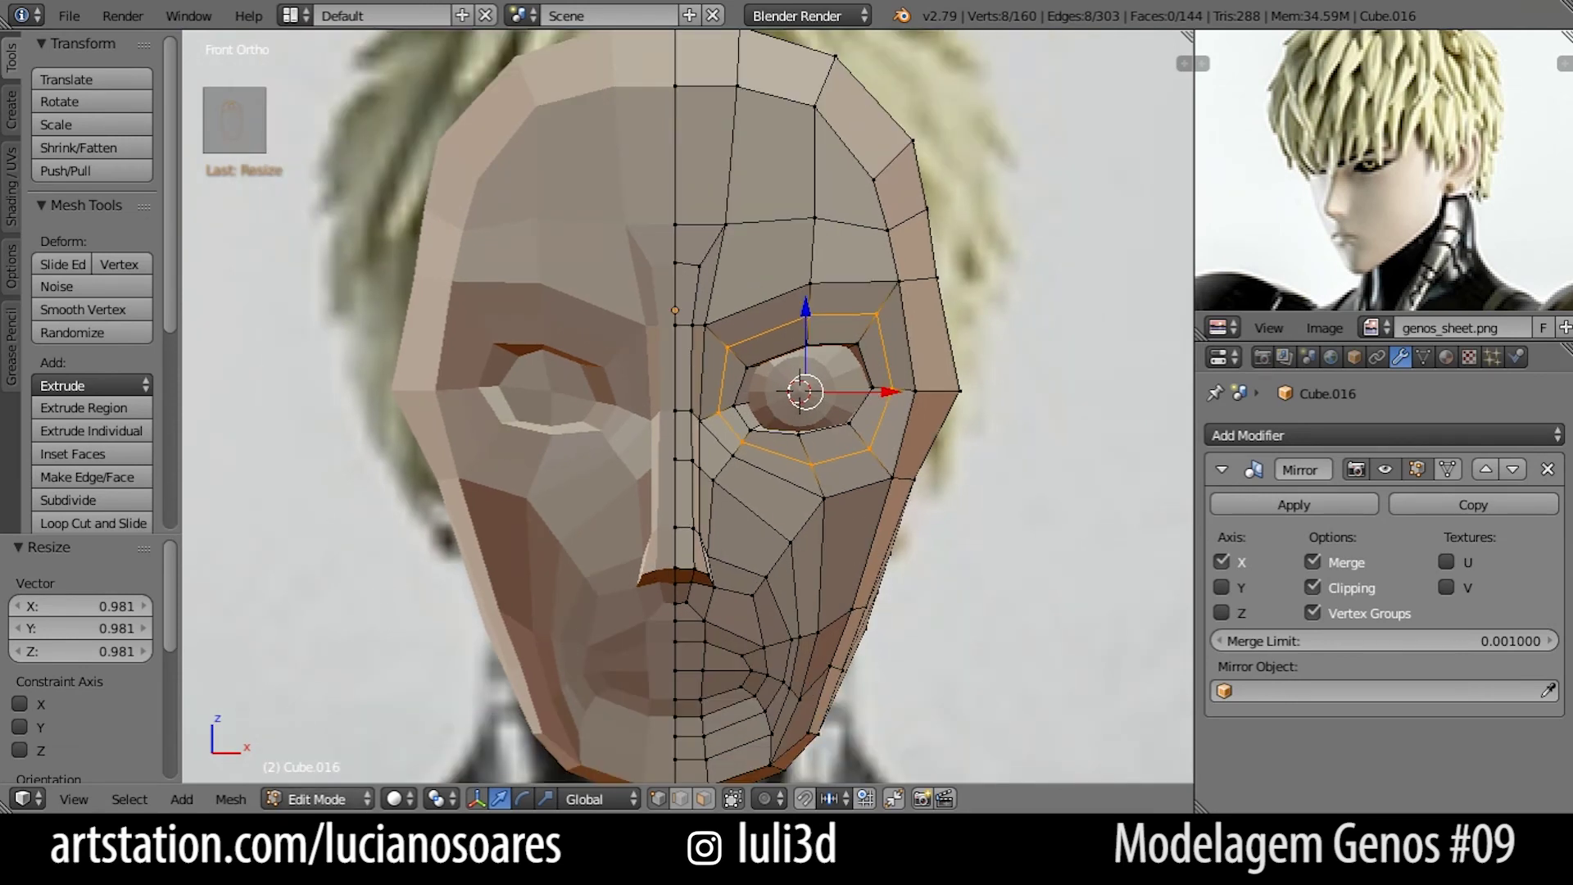
scroll(680, 398, "down", 2)
scroll(804, 598, "up", 3)
left_click(764, 800)
left_click(781, 718)
right_click(750, 531)
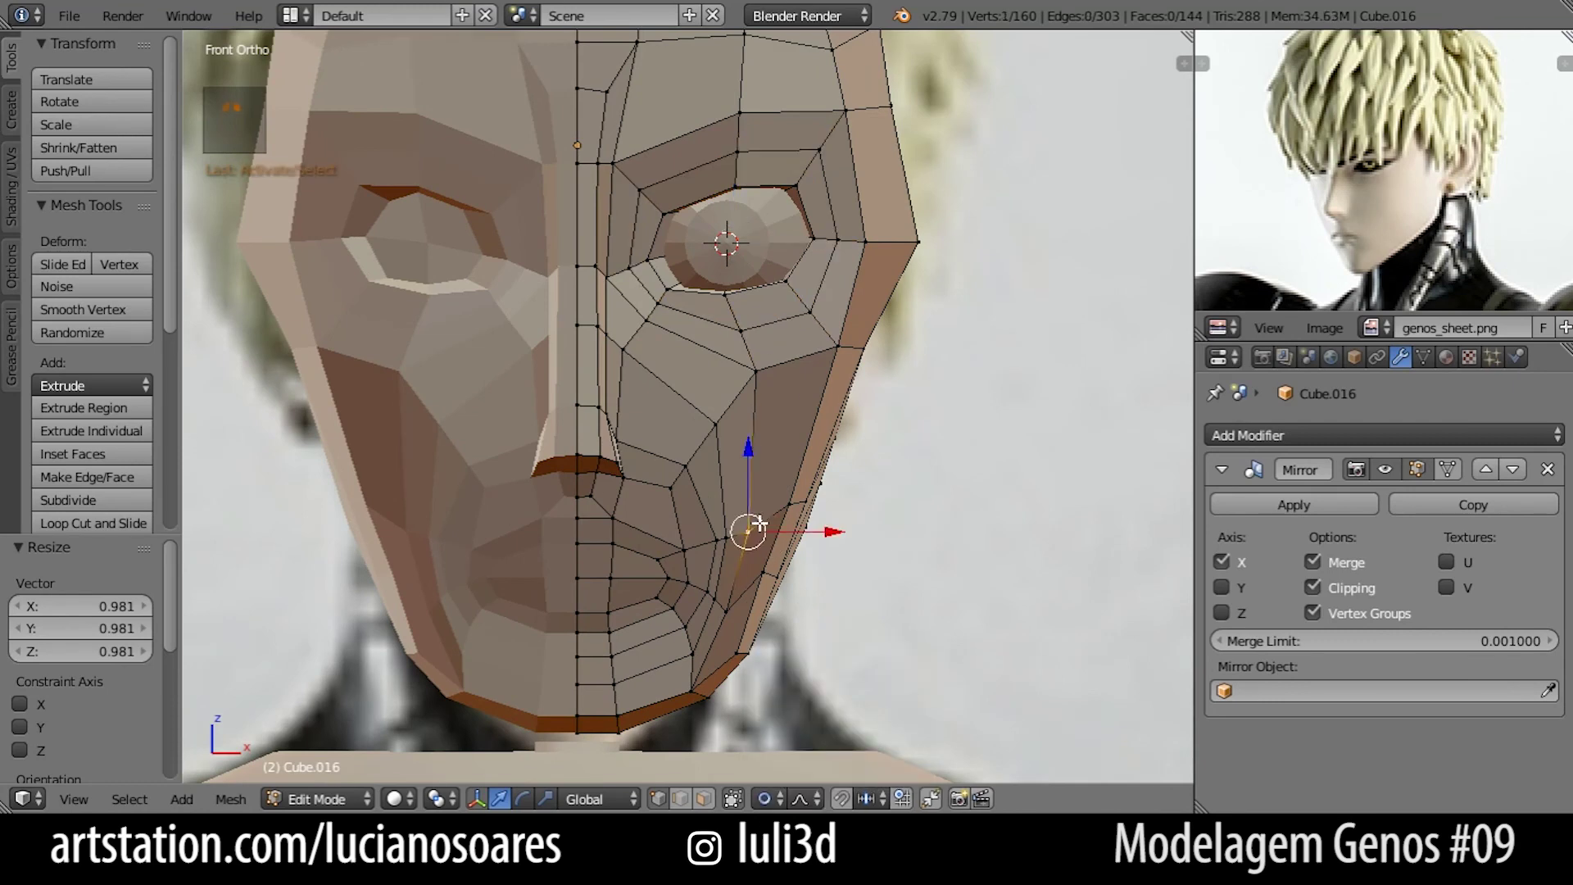
key("g")
left_click(759, 517)
right_click(729, 609)
key("g")
left_click(741, 584)
Reposition the lower edge of the chin beside the centre line with proportional editing.
right_click(616, 715)
right_click(618, 731, "shift")
middle_click_drag(669, 677, 691, 456, "shift")
scroll(691, 456, "up", 1)
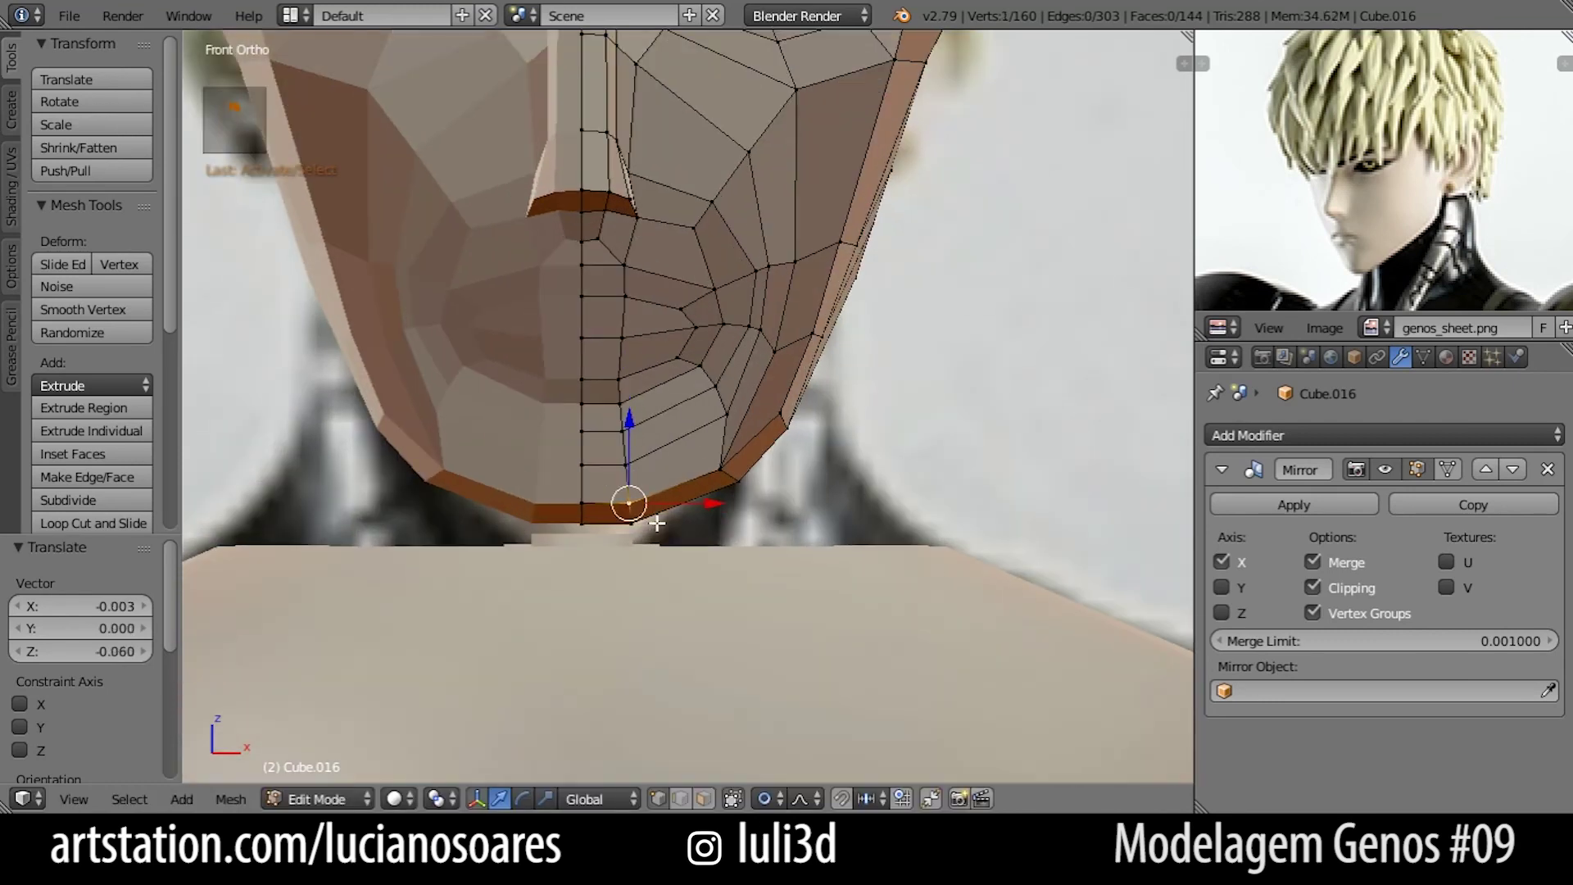
right_click(635, 463, "shift")
key("g")
left_click(702, 460)
Rotate the jawline edge beside the chin by 16.7° and reposition it with proportional editing.
key("g")
right_click(724, 465)
key("r")
left_click(751, 481)
scroll(751, 481, "up", 2)
key("g")
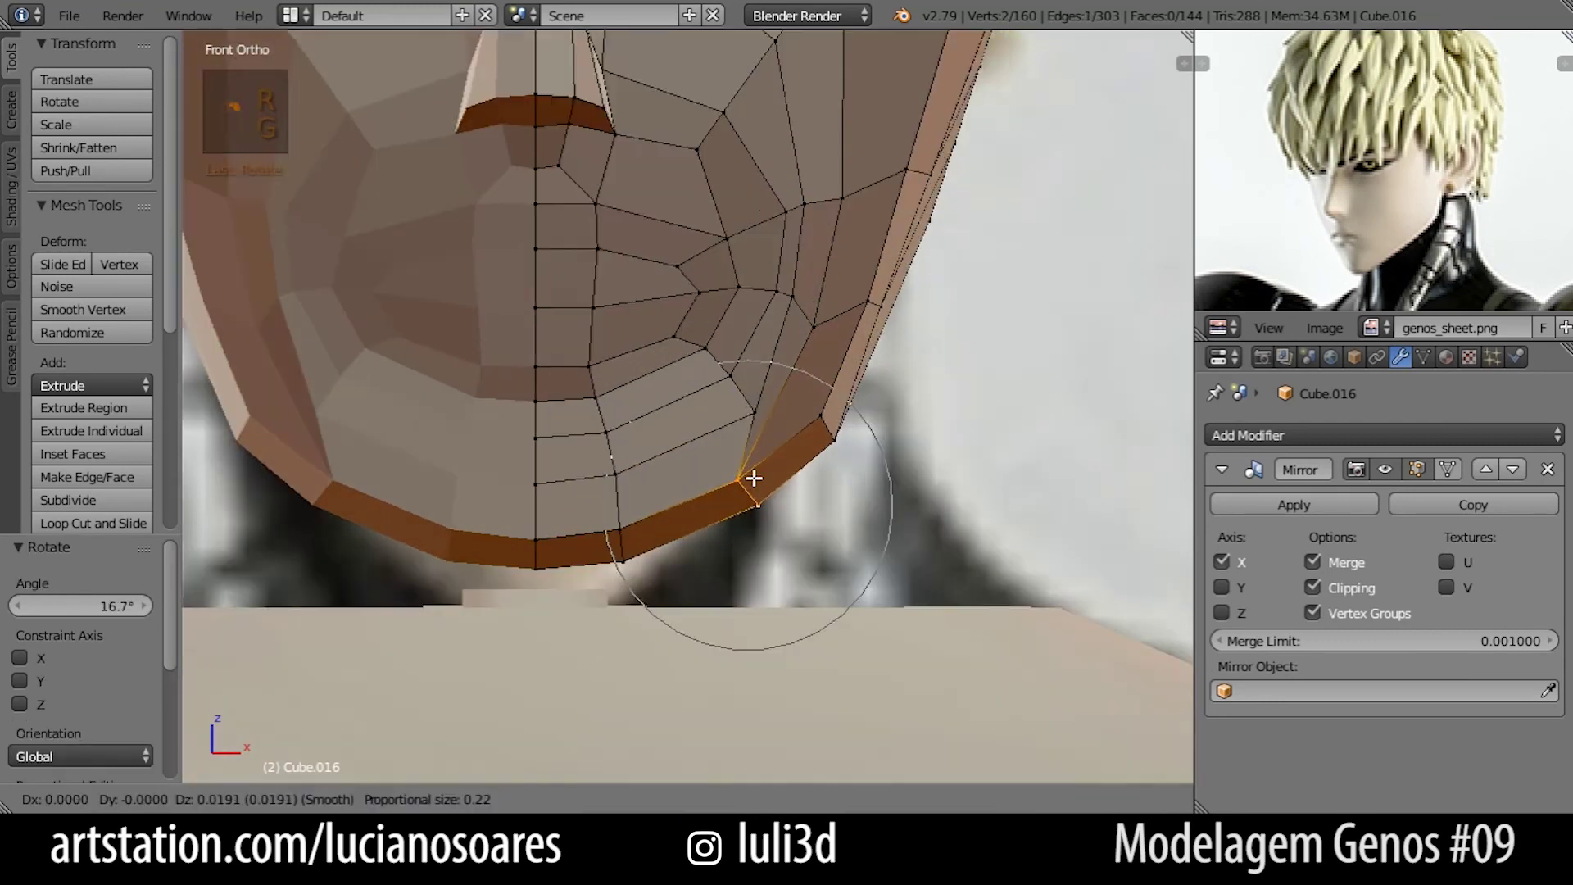
left_click(745, 463)
Reposition the vertices beside the mouth and on the lower cheek with proportional editing to even out the face flow.
scroll(742, 450, "down", 1)
right_click(737, 407)
right_click(686, 408)
key("g")
left_click(675, 404)
right_click(715, 264)
key("g")
left_click(702, 246)
right_click(781, 234)
scroll(770, 222, "down", 1)
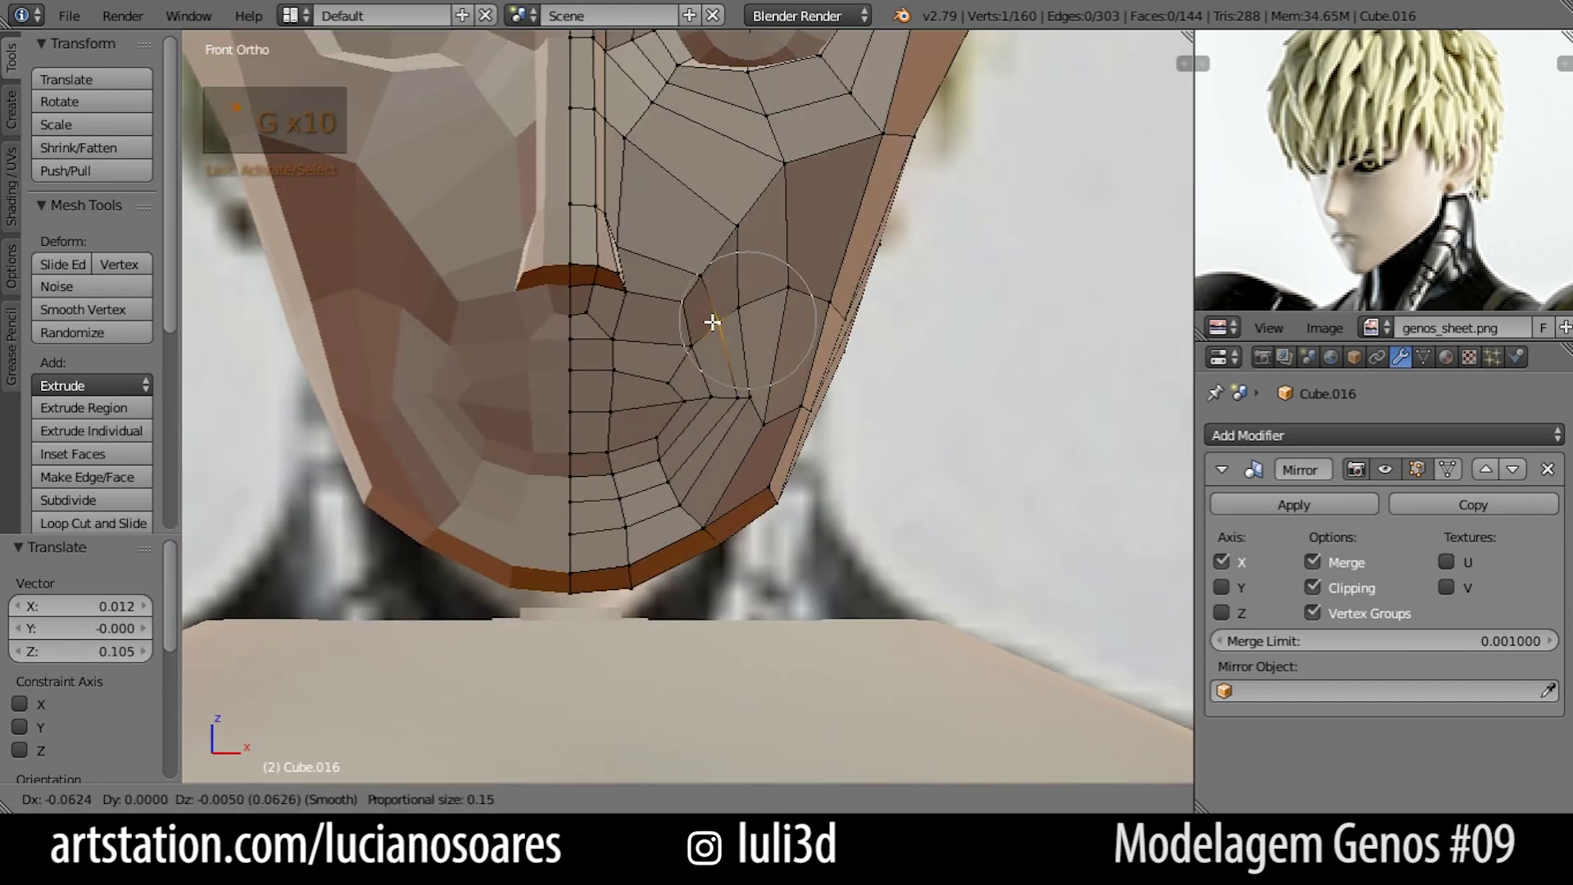
left_click(754, 407)
middle_click_drag(755, 407, 737, 407)
key("g")
left_click(833, 452)
In the side view, shift the jaw vertex along Y and reposition the neighbouring cheek vertices.
key("KP_3")
right_click(807, 434)
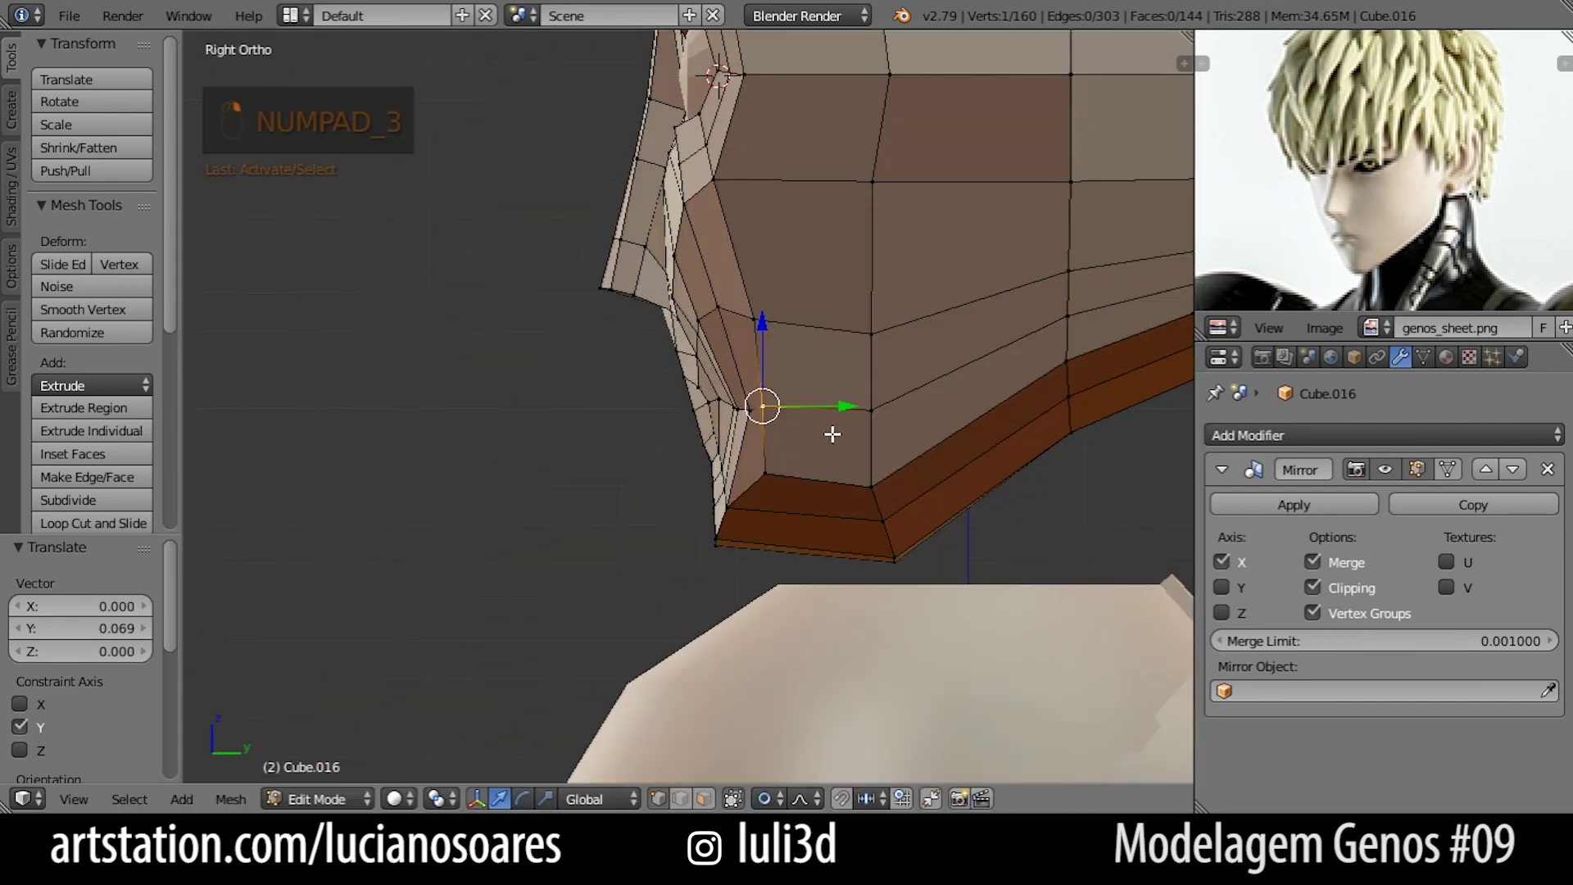
key("g")
key("y")
left_click(860, 436)
right_click(801, 327)
key("g")
left_click(828, 325)
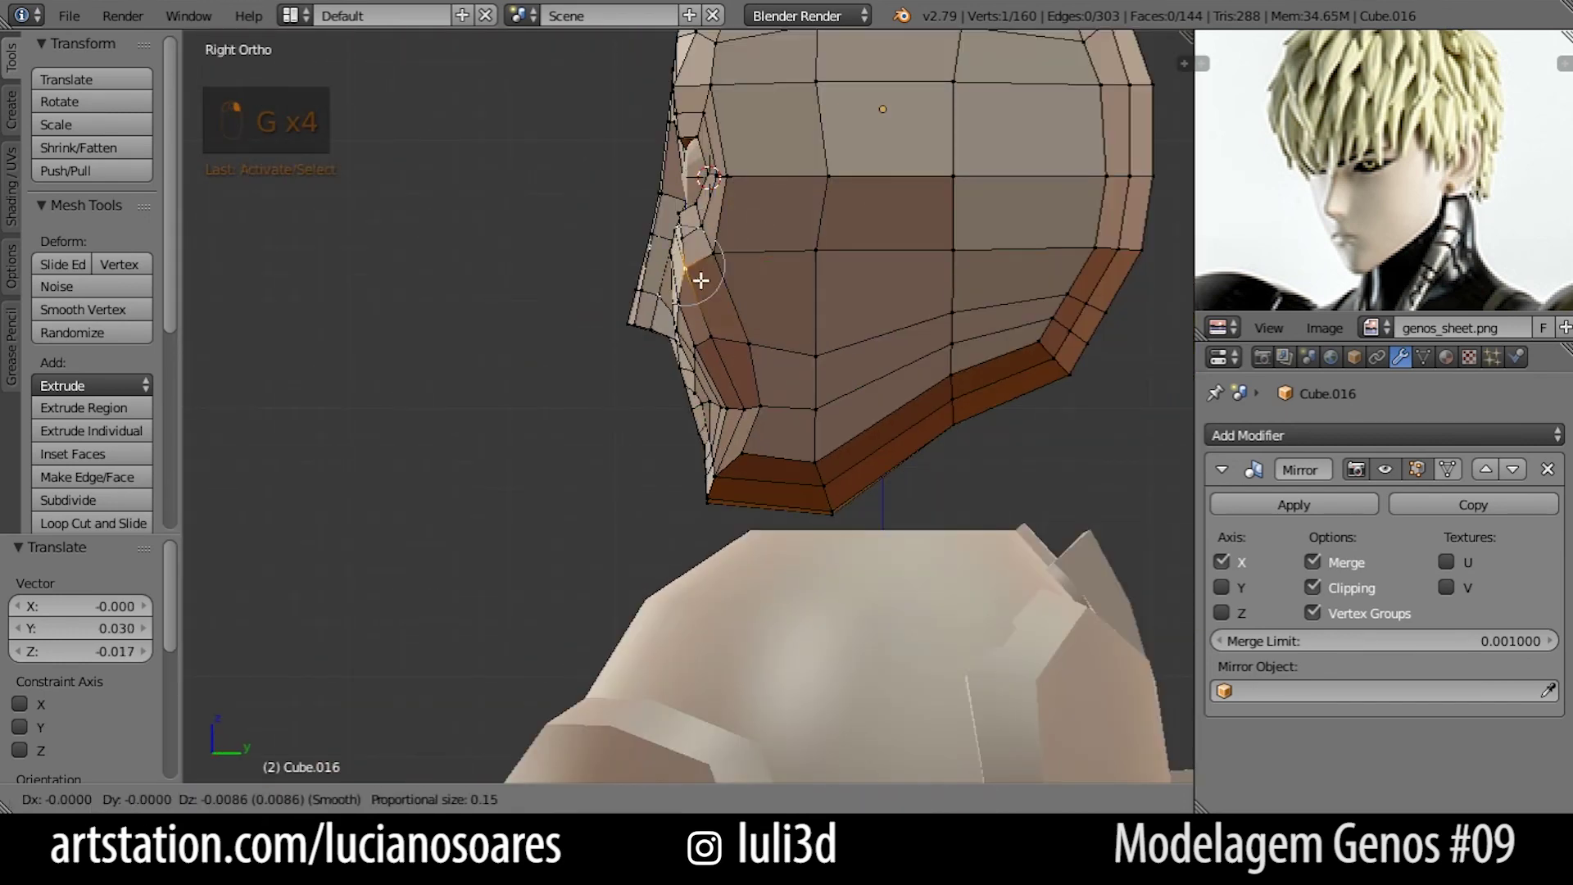
left_click(728, 266)
Select the three vertices at the front tip of the chin and move them back and down.
scroll(729, 270, "up", 1)
right_click(724, 494)
right_click(711, 514, "shift")
right_click(711, 522, "shift")
scroll(737, 526, "up", 2)
key("g")
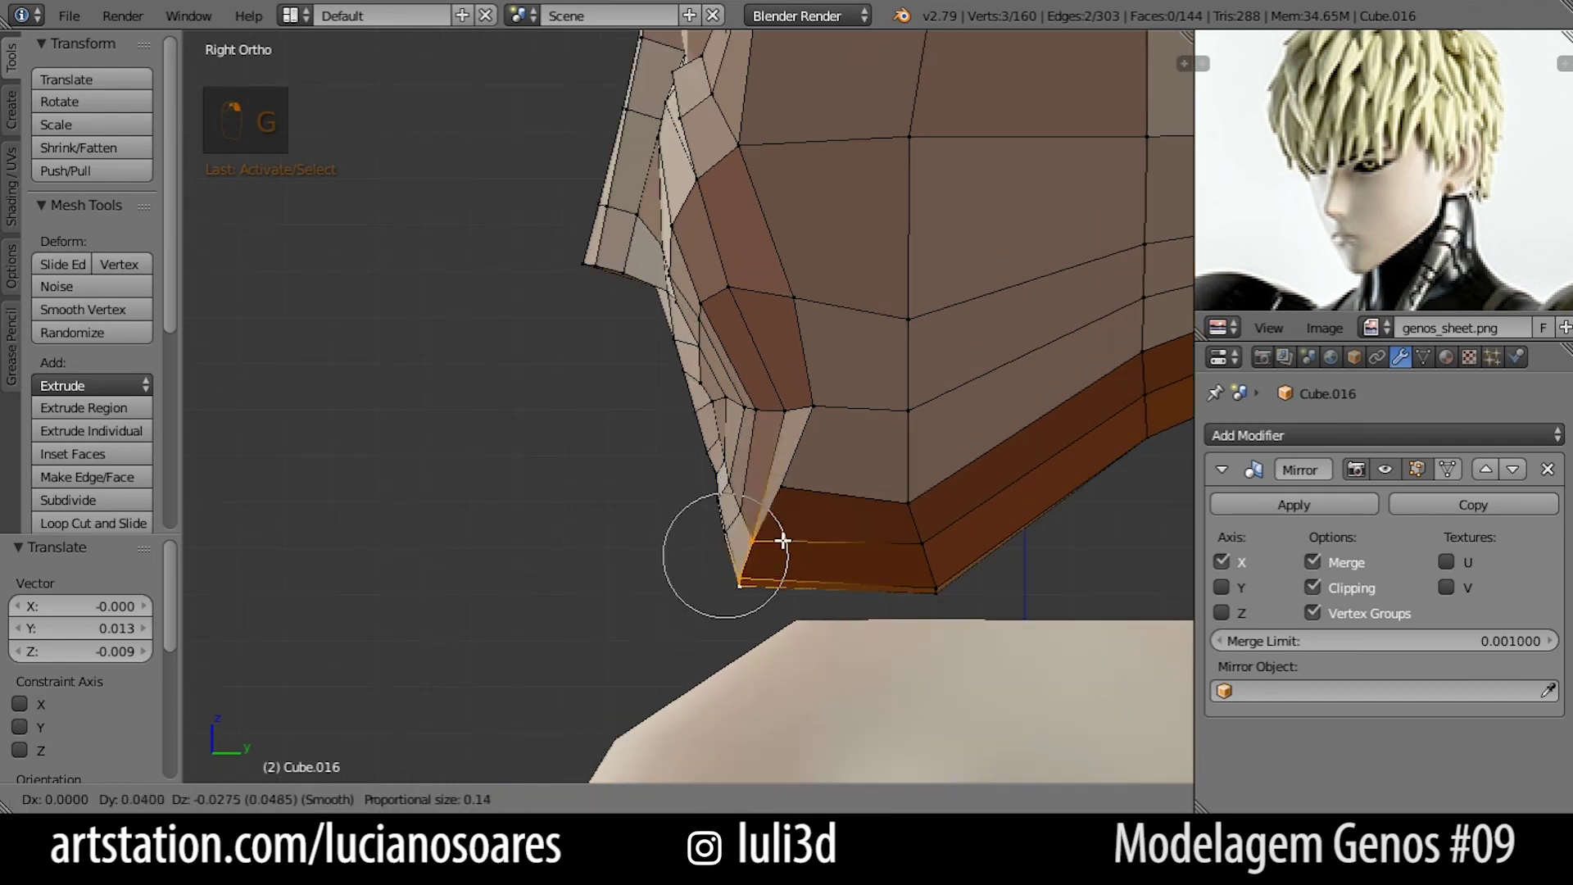
Try to pull the rear edge of the chin's underside forward by 0.302 and shift the jaw vertex above it.
key("z")
key("z")
key("g")
left_click(798, 605)
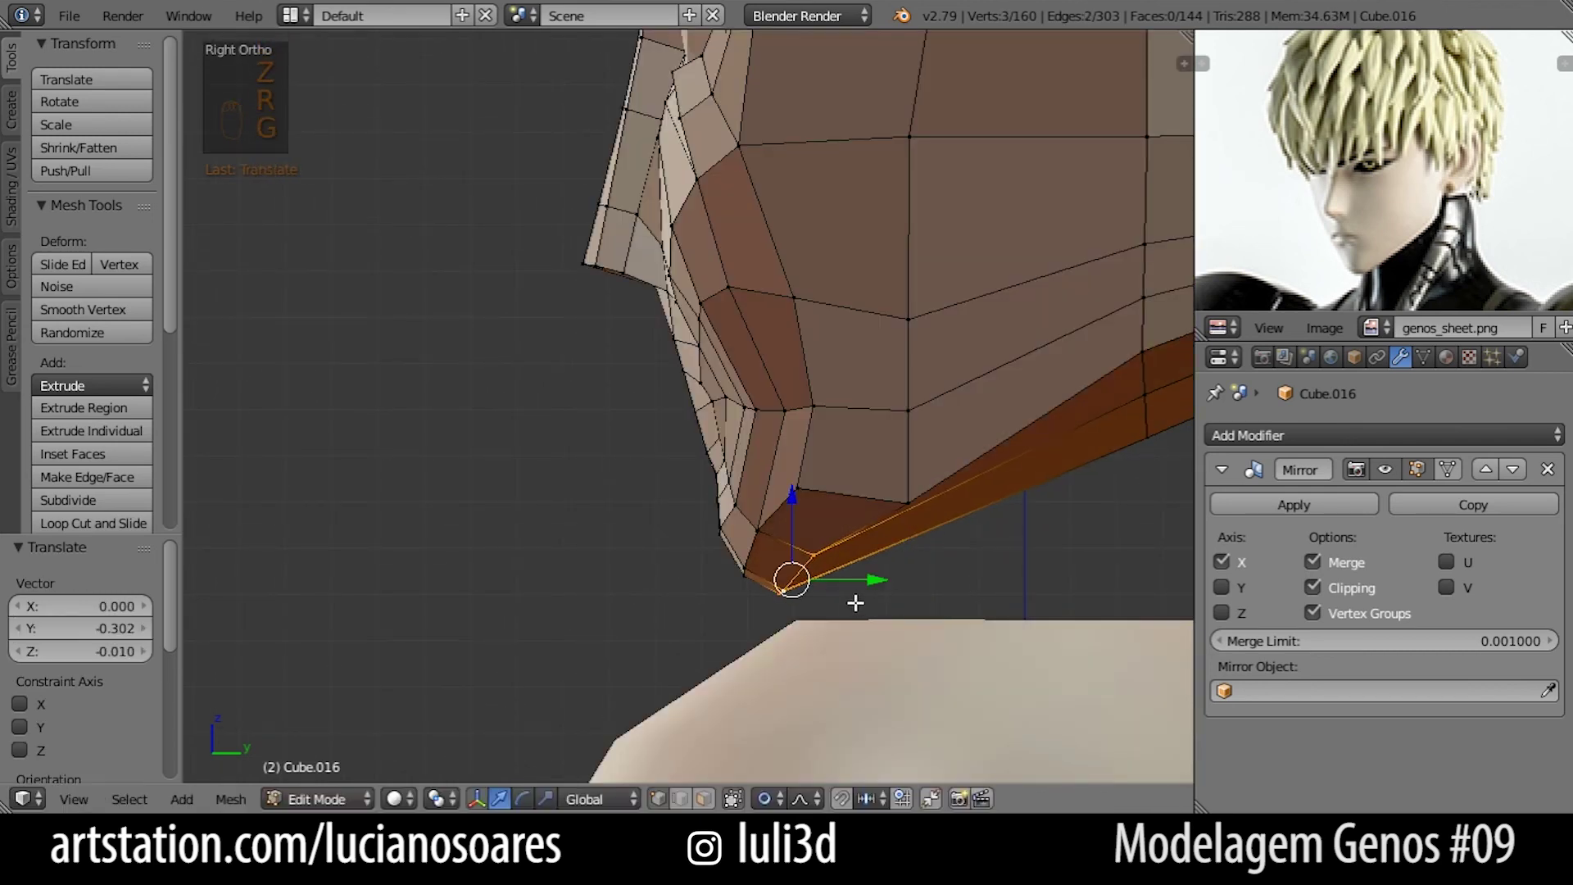
right_click(904, 504)
key("g")
left_click(860, 495)
scroll(860, 494, "down", 2)
Undo the last edits to the underside of the chin and jaw.
key("alt+Tab")
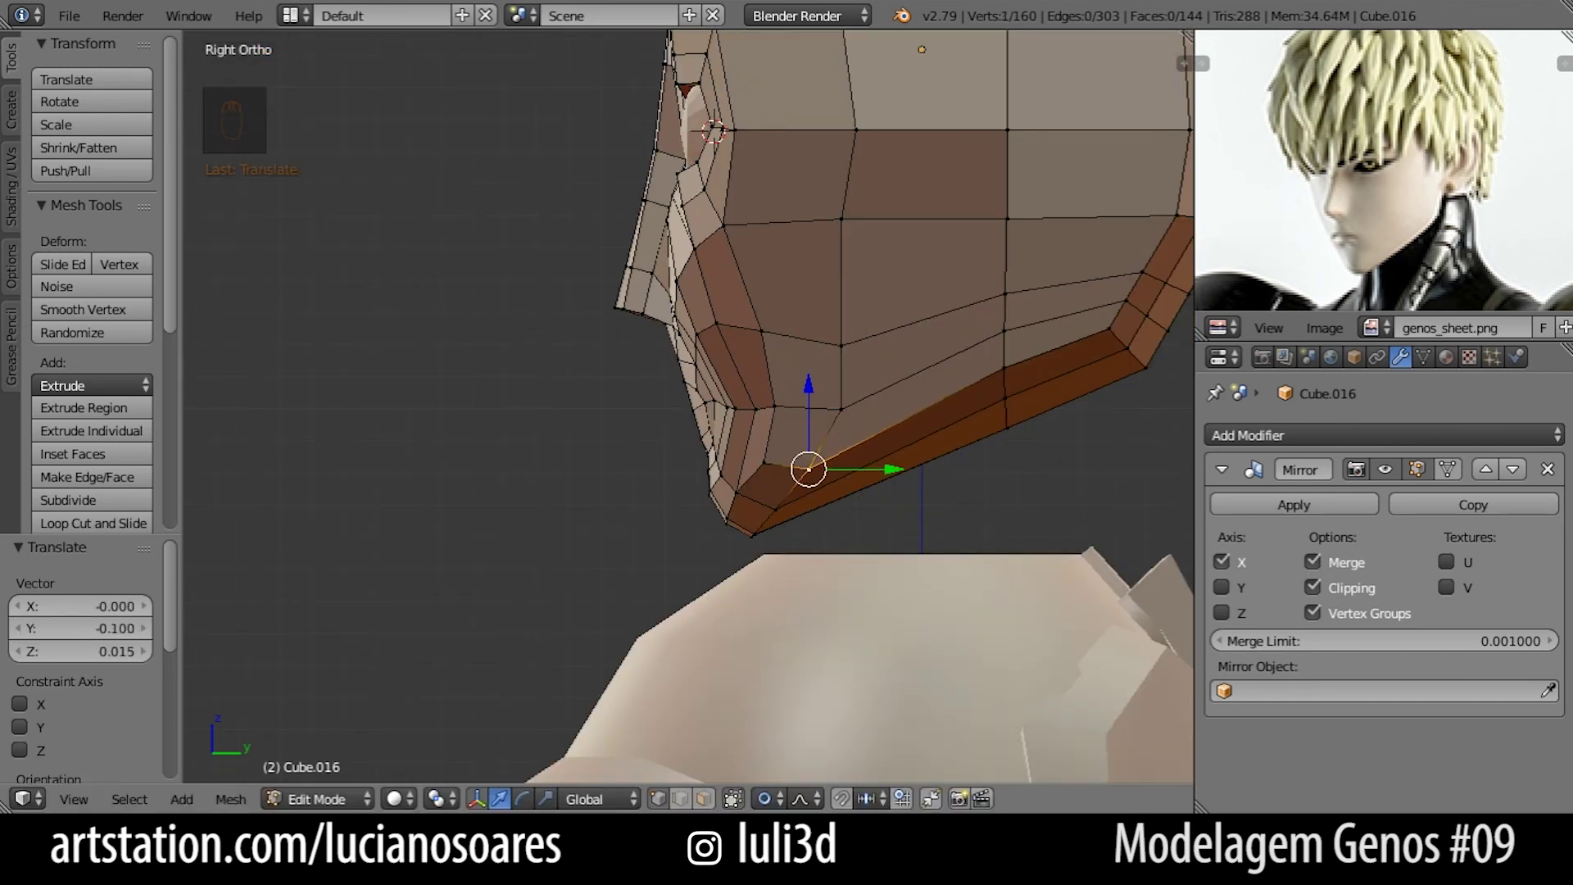
key("alt+Tab")
key("alt+Tab")
middle_click_drag(846, 399, 785, 337, "shift")
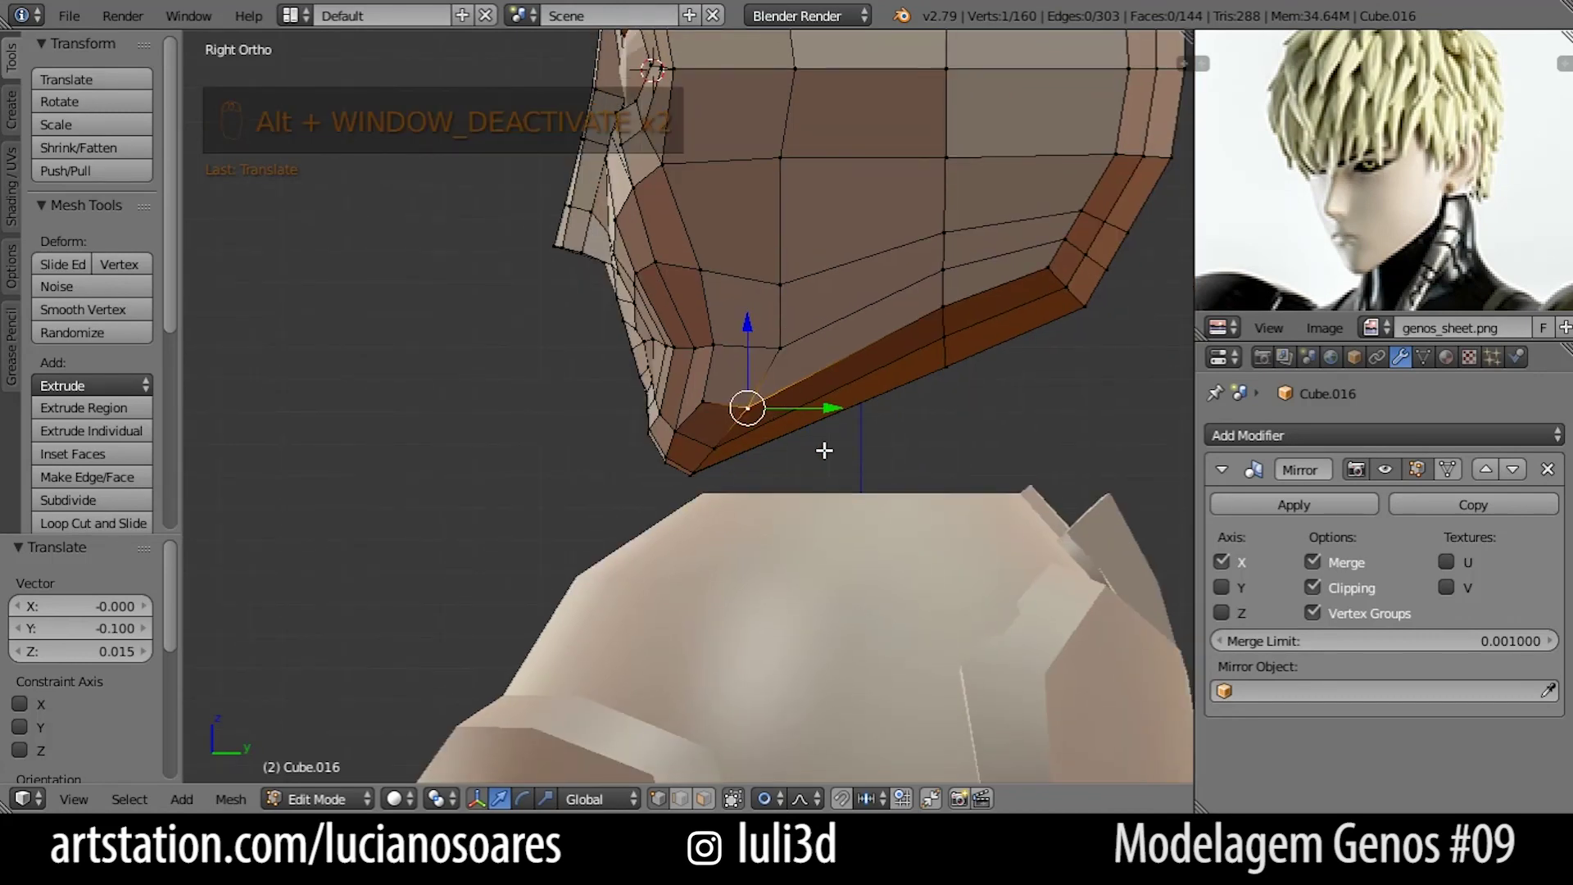
key("ctrl+z")
key("ctrl+z")
key("ctrl+z")
key("ctrl+z")
key("ctrl+z")
key("ctrl+z")
Rotate the rear edge of the chin's underside and move it -0.040 in Y and 0.144 in Z.
key("r")
left_click(818, 498)
key("g")
scroll(811, 470, "down", 2)
left_click(807, 464)
Reposition the jaw vertex above the chin, the chin's tip and the vertex behind the mouth corner in side view.
right_click(701, 392)
key("g")
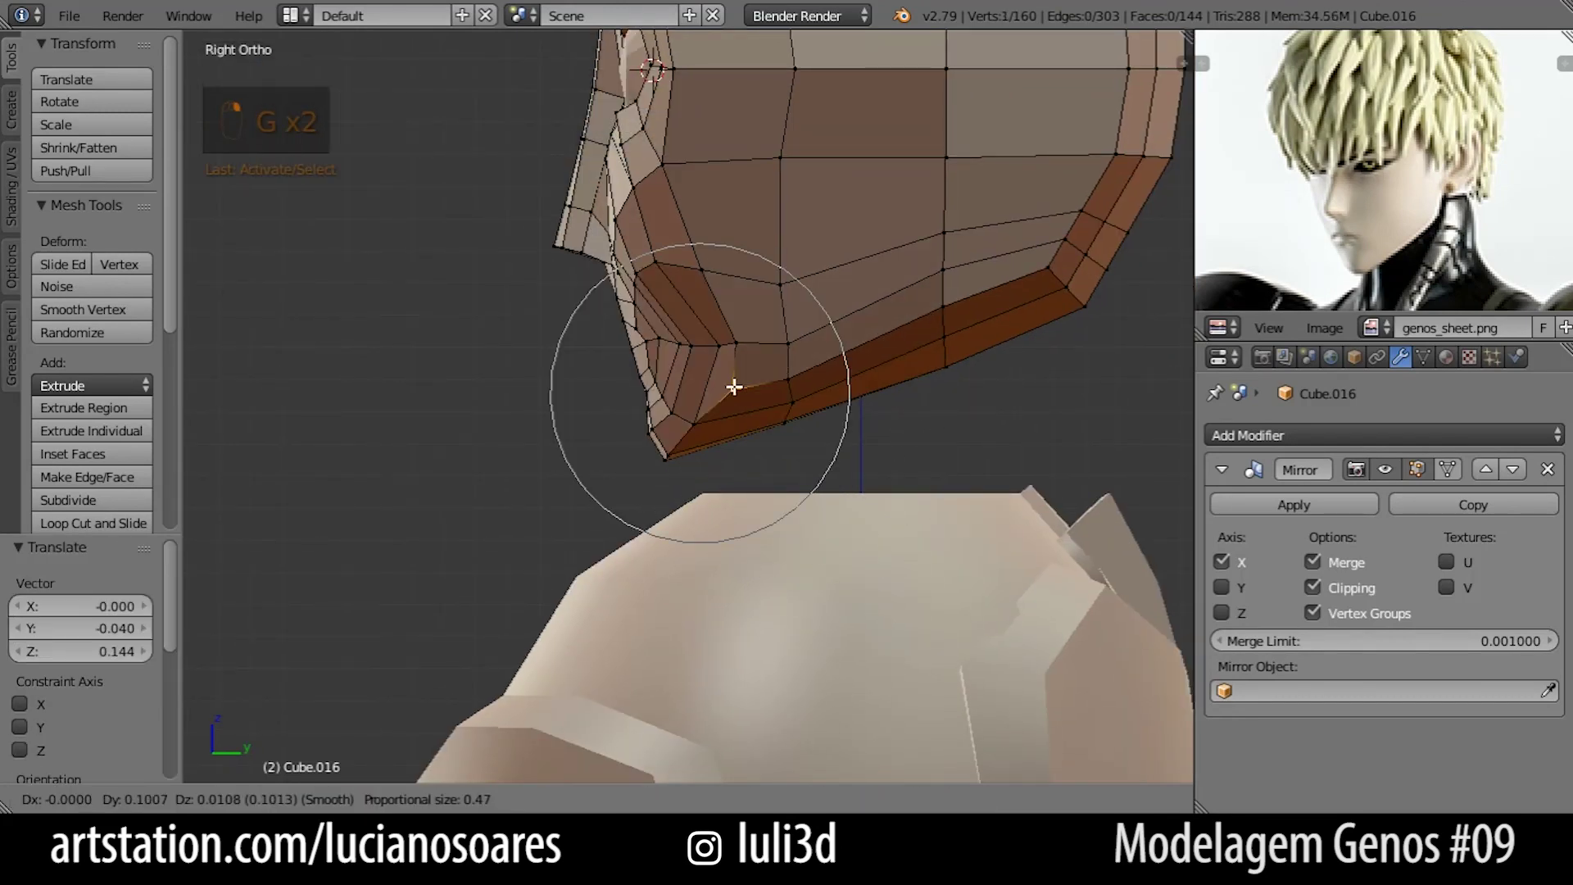
left_click(736, 386)
right_click(688, 457)
key("g")
left_click(725, 460)
right_click(725, 345)
key("g")
left_click(700, 350)
Circle-select the cluster of vertices behind the mouth corner in wireframe and smooth them.
key("z")
key("c")
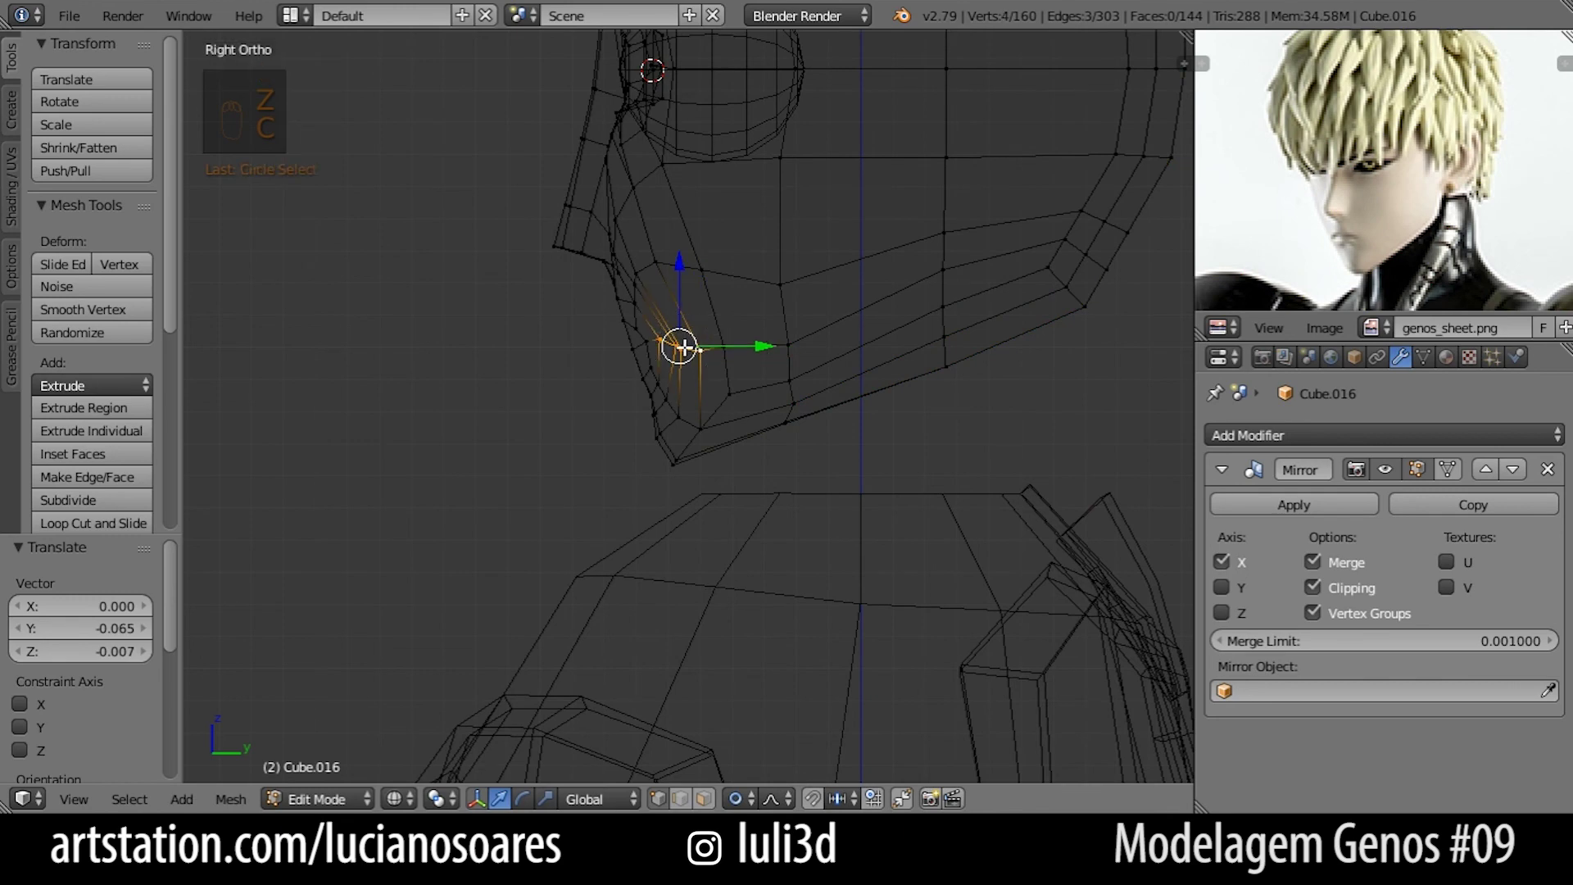
right_click(685, 347)
key("w")
left_click(797, 347)
key("z")
In the front view, reposition the cheek vertex beside the mouth with proportional editing.
key("KP_1")
key("z")
key("z")
key("Tab")
key("Tab")
middle_click_drag(870, 358, 912, 509, "shift")
scroll(913, 510, "up", 2)
right_click(744, 431)
key("g")
left_click(829, 433)
Scale the eye-opening edge loop by 0.746 along Z and shift the middle vertex of the lower eyelid sideways.
scroll(829, 433, "down", 2)
middle_click_drag(829, 433, 768, 528, "shift")
scroll(768, 528, "up", 3)
right_click(823, 190, "alt")
key("s")
key("z")
scroll(832, 344, "up", 2)
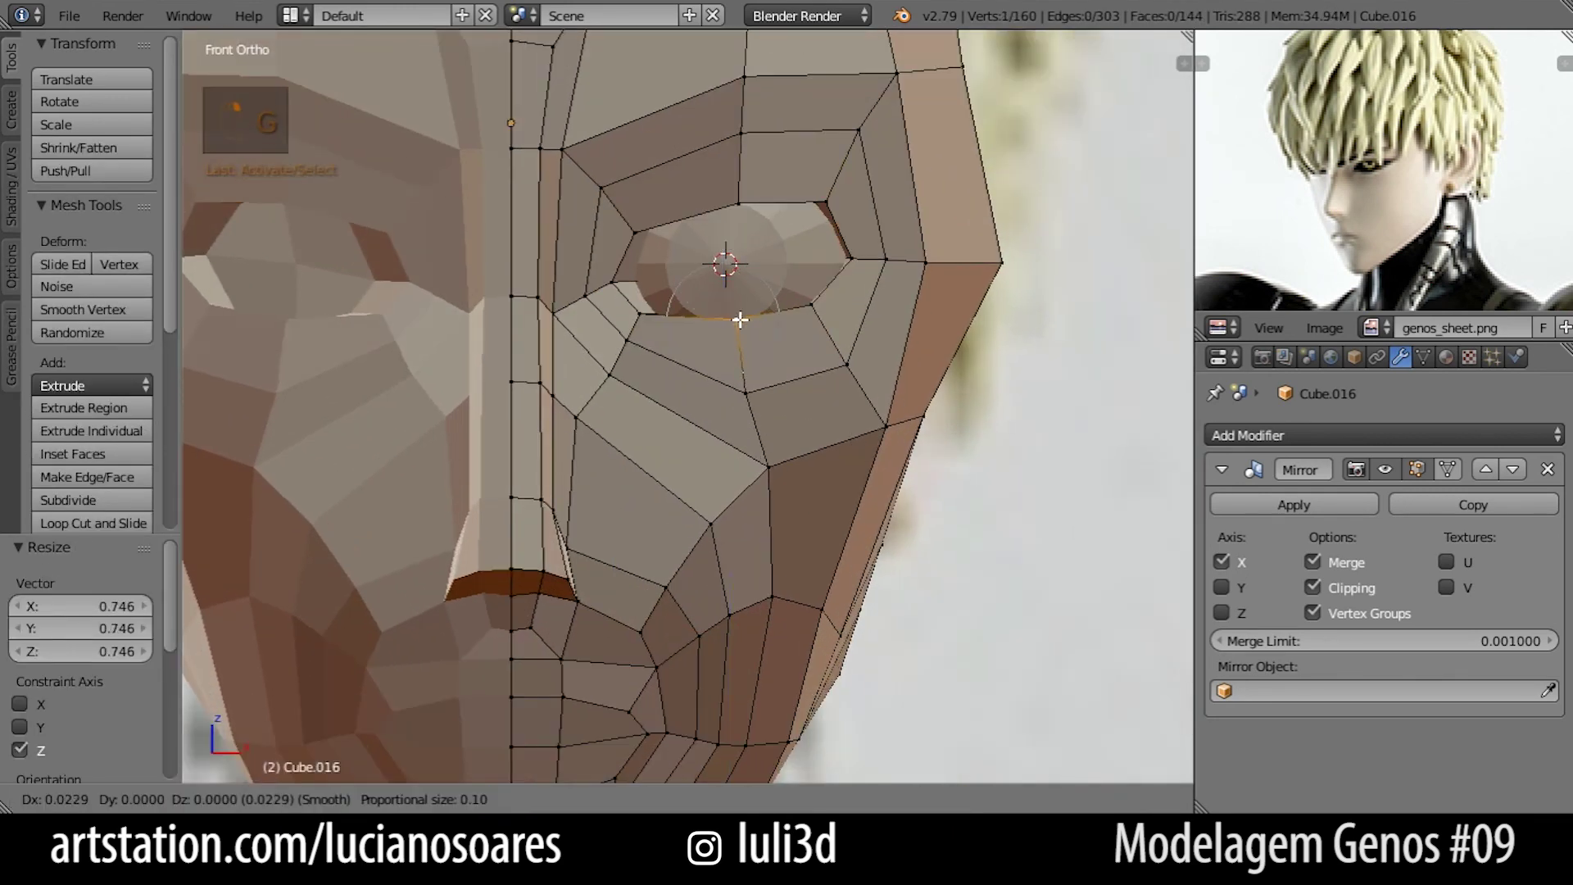
left_click(740, 319)
Smooth the vertices around the bridge of the nose once with a factor of 0.500.
scroll(753, 304, "down", 1)
right_click(777, 290, "alt")
key("w")
left_click(667, 341)
scroll(590, 385, "up", 1)
right_click(565, 403)
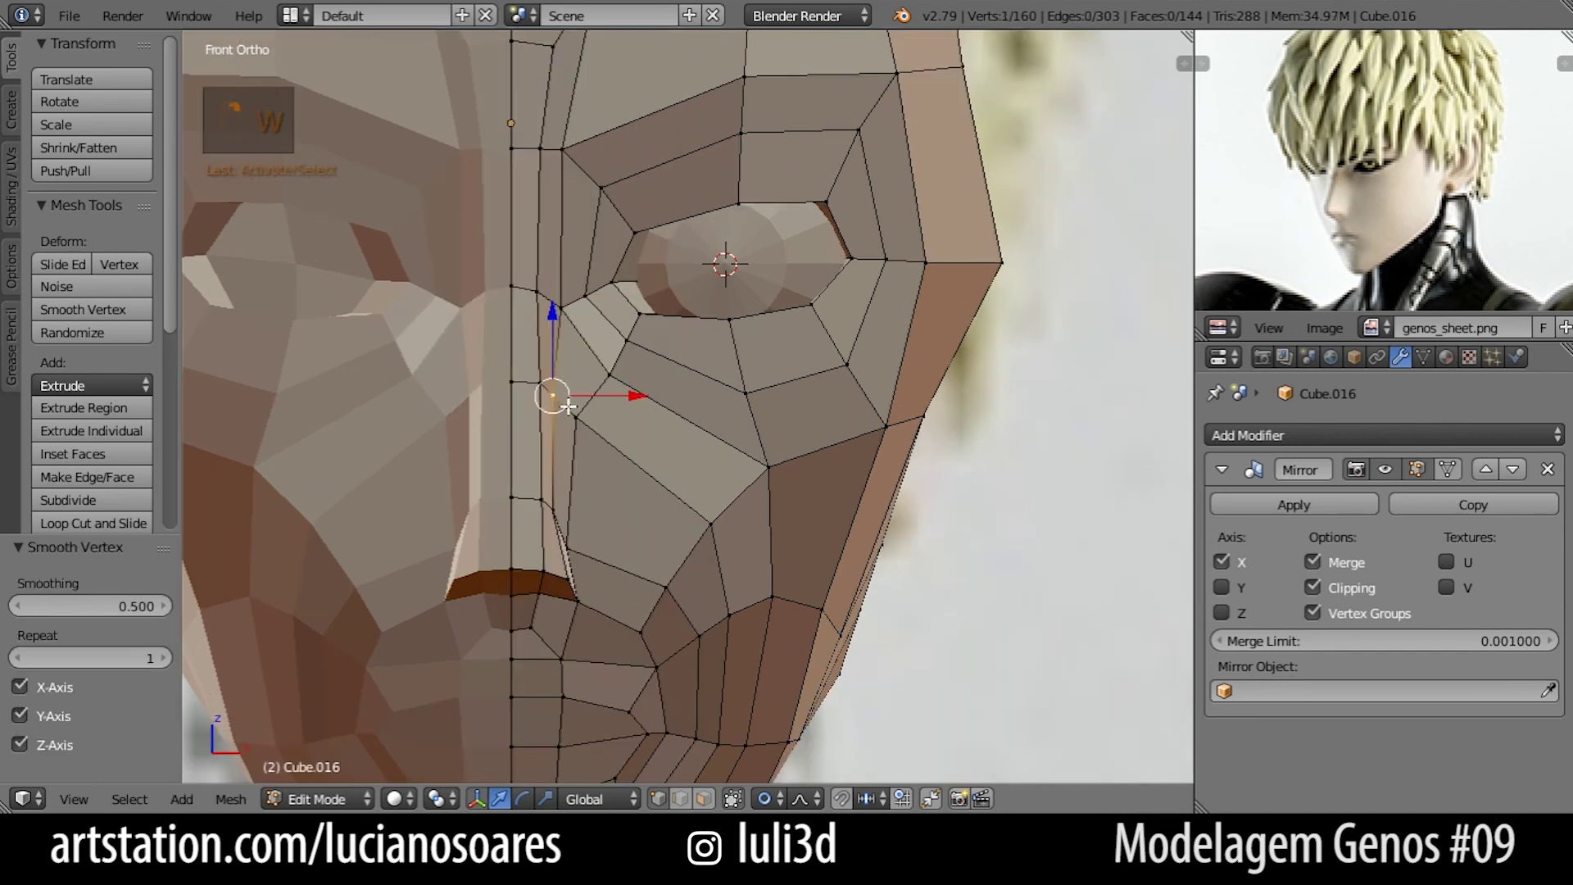
Bevel the horizontal edge loop through the eye corners and nose bridge by 0.031 with one segment.
right_click(629, 288, "alt")
scroll(714, 282, "down", 2)
key("ctrl+b")
left_click(864, 285)
scroll(864, 285, "up", 2)
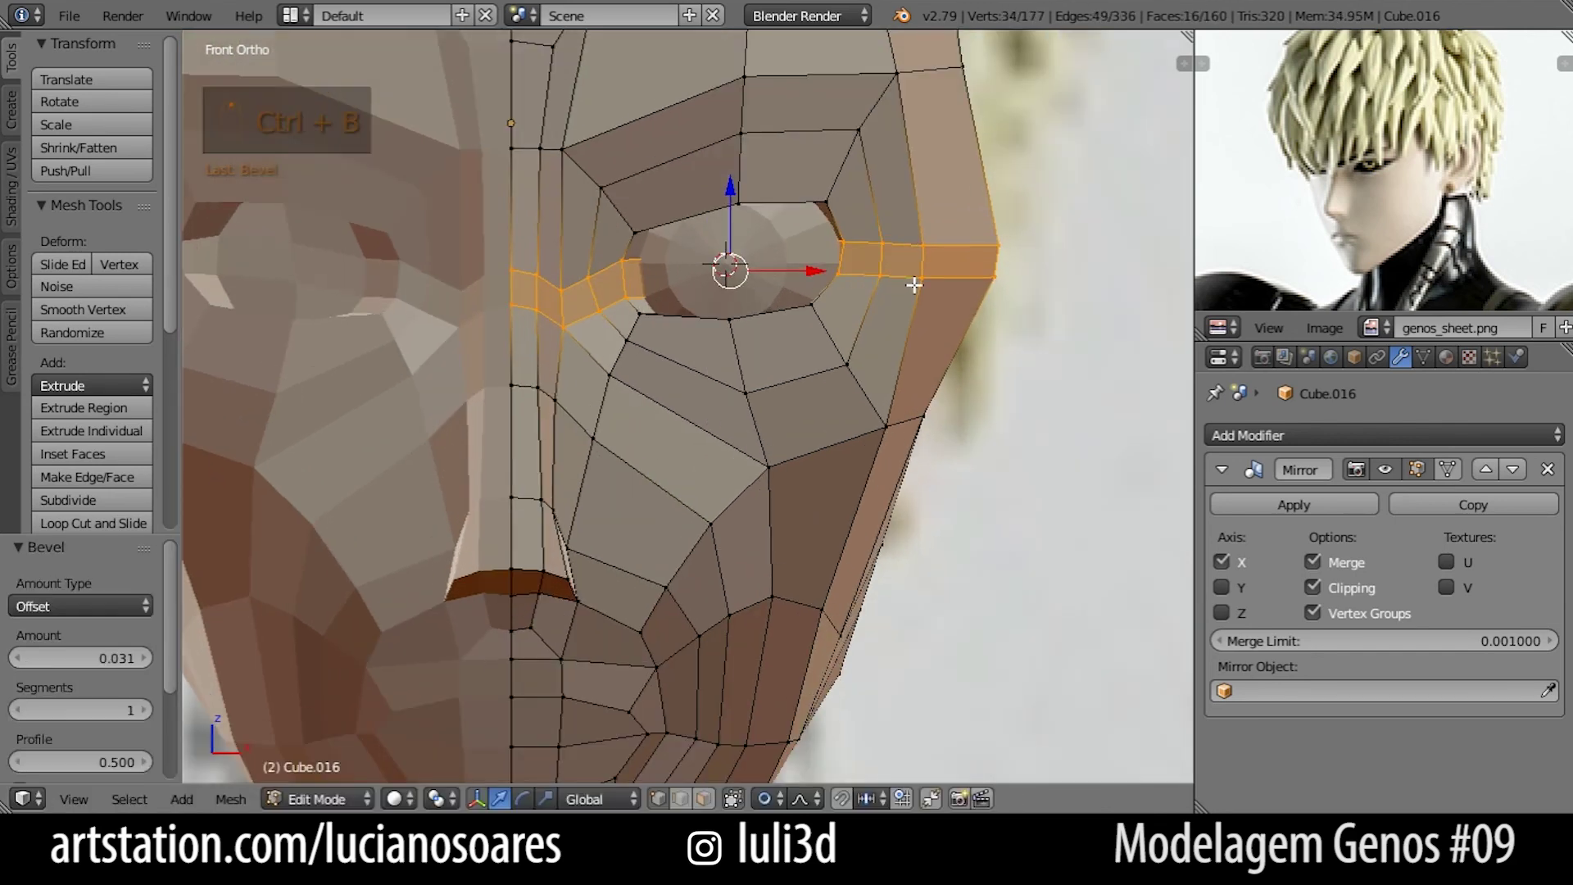
Reposition the new vertices at the temple and around the outer and inner eye corners.
key("g")
left_click(979, 350)
right_click(926, 237)
key("g")
key("g")
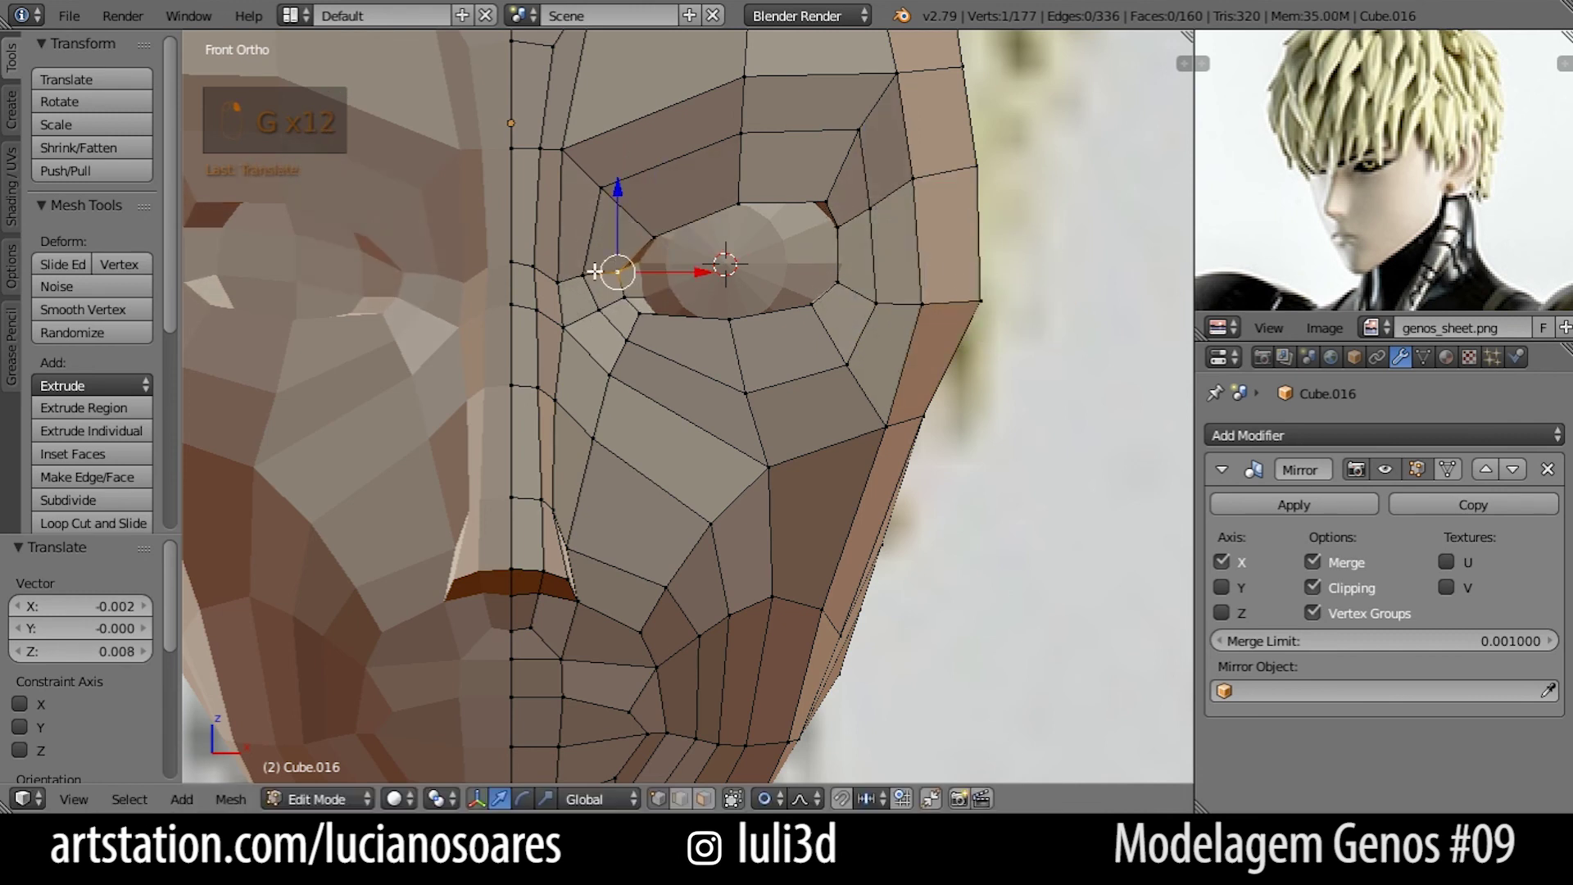
key("g")
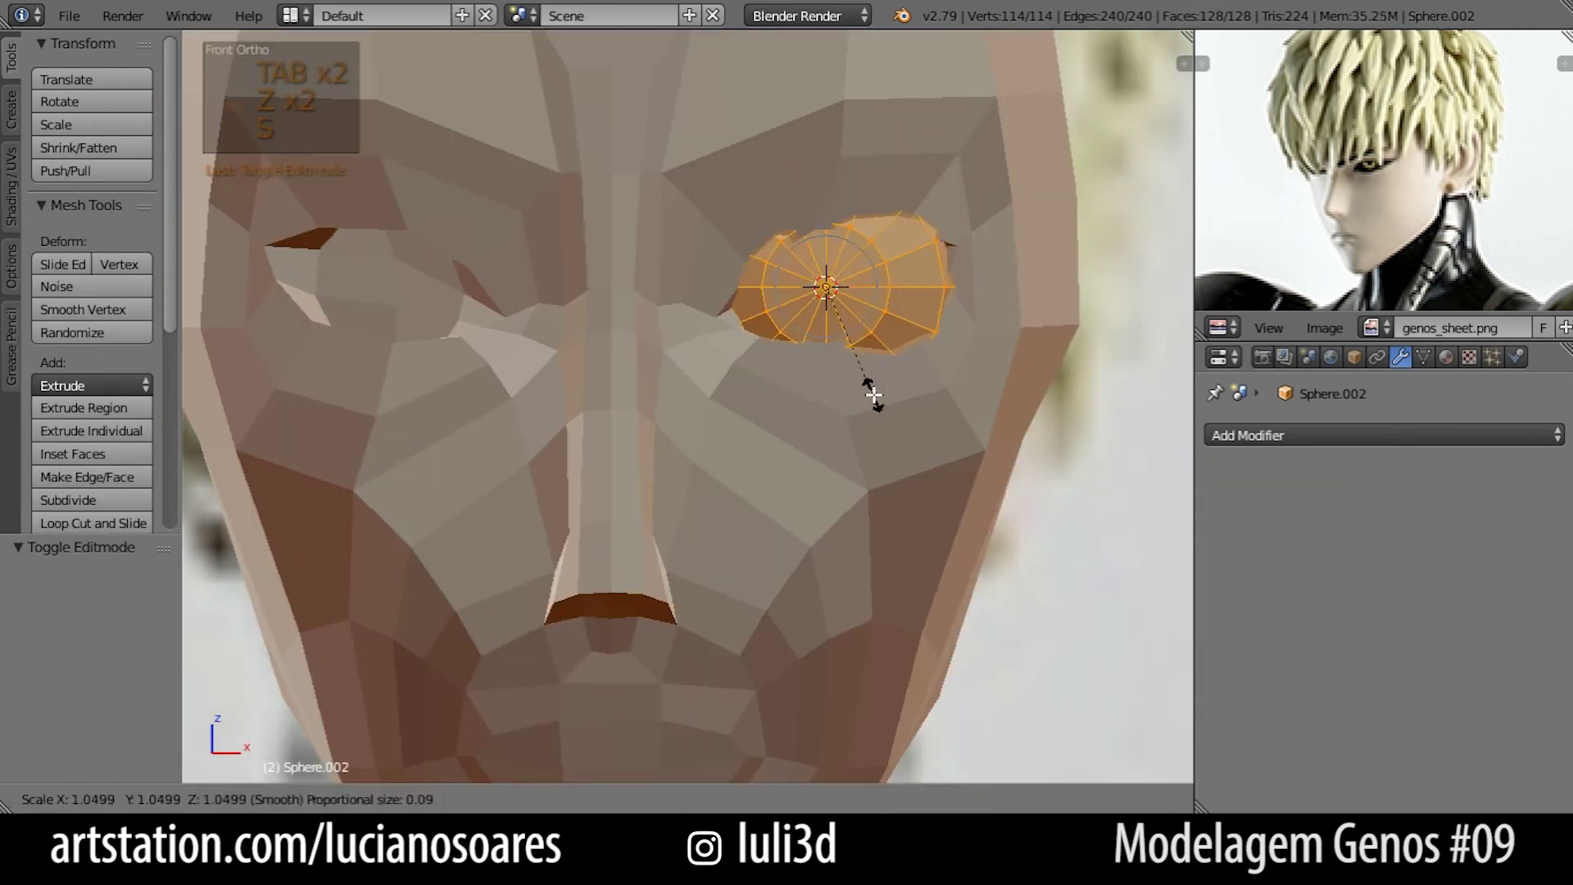
Scale the eyeball mesh by 1.022 and rotate it slightly about the global Z axis.
key("s")
left_click(867, 393)
key("r")
key("z")
key("z")
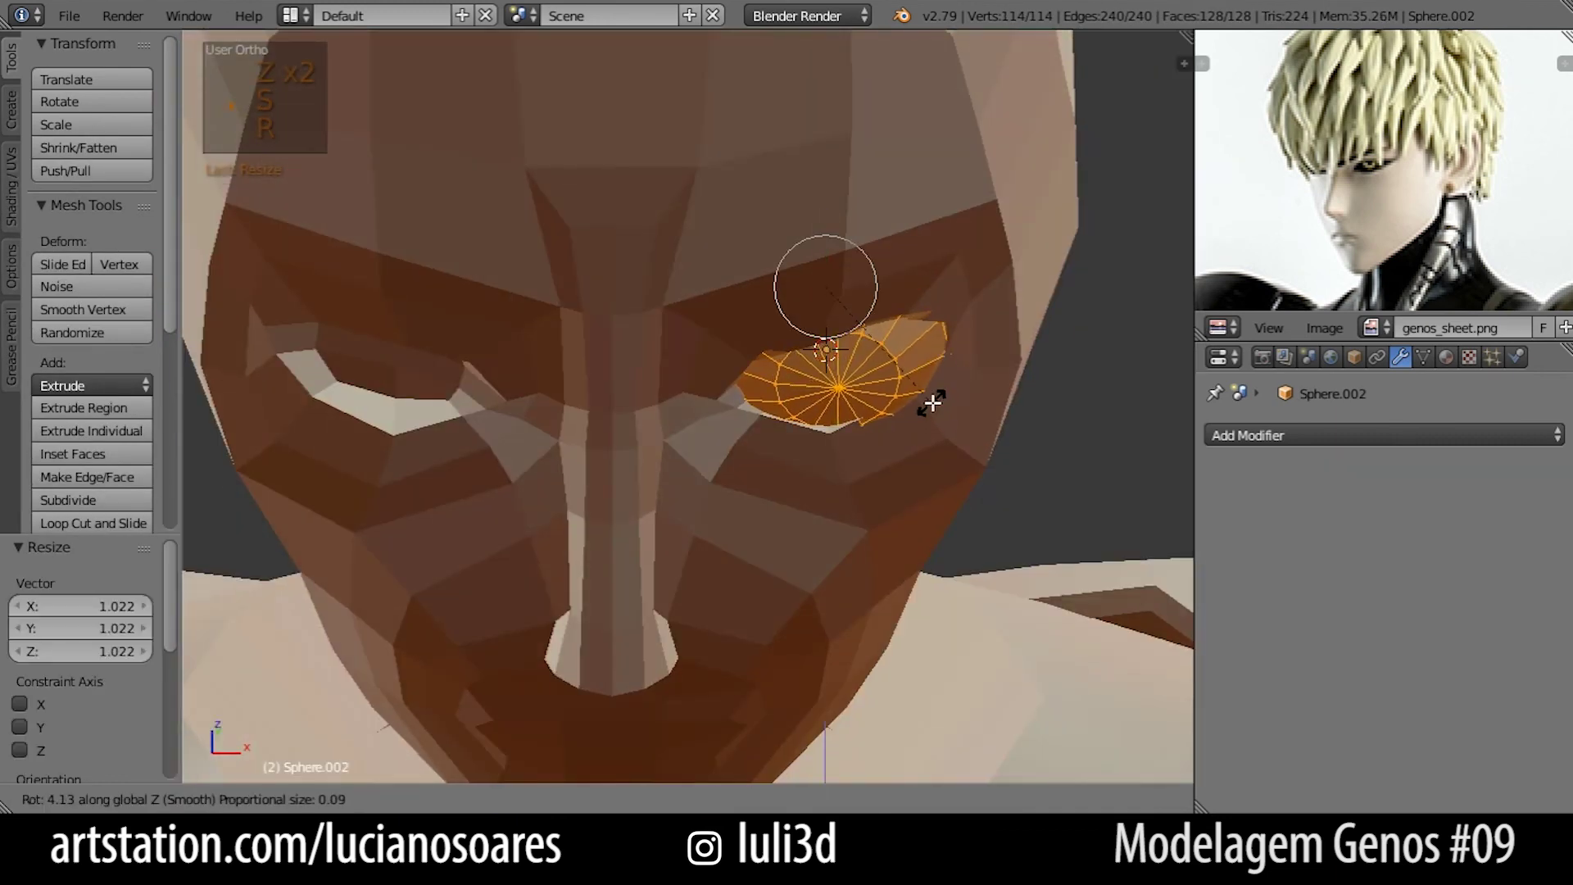
left_click(860, 281)
Shift the upper eyelid edge of the head along Y to fit it over the eyeball.
key("KP_Decimal")
key("KP_3")
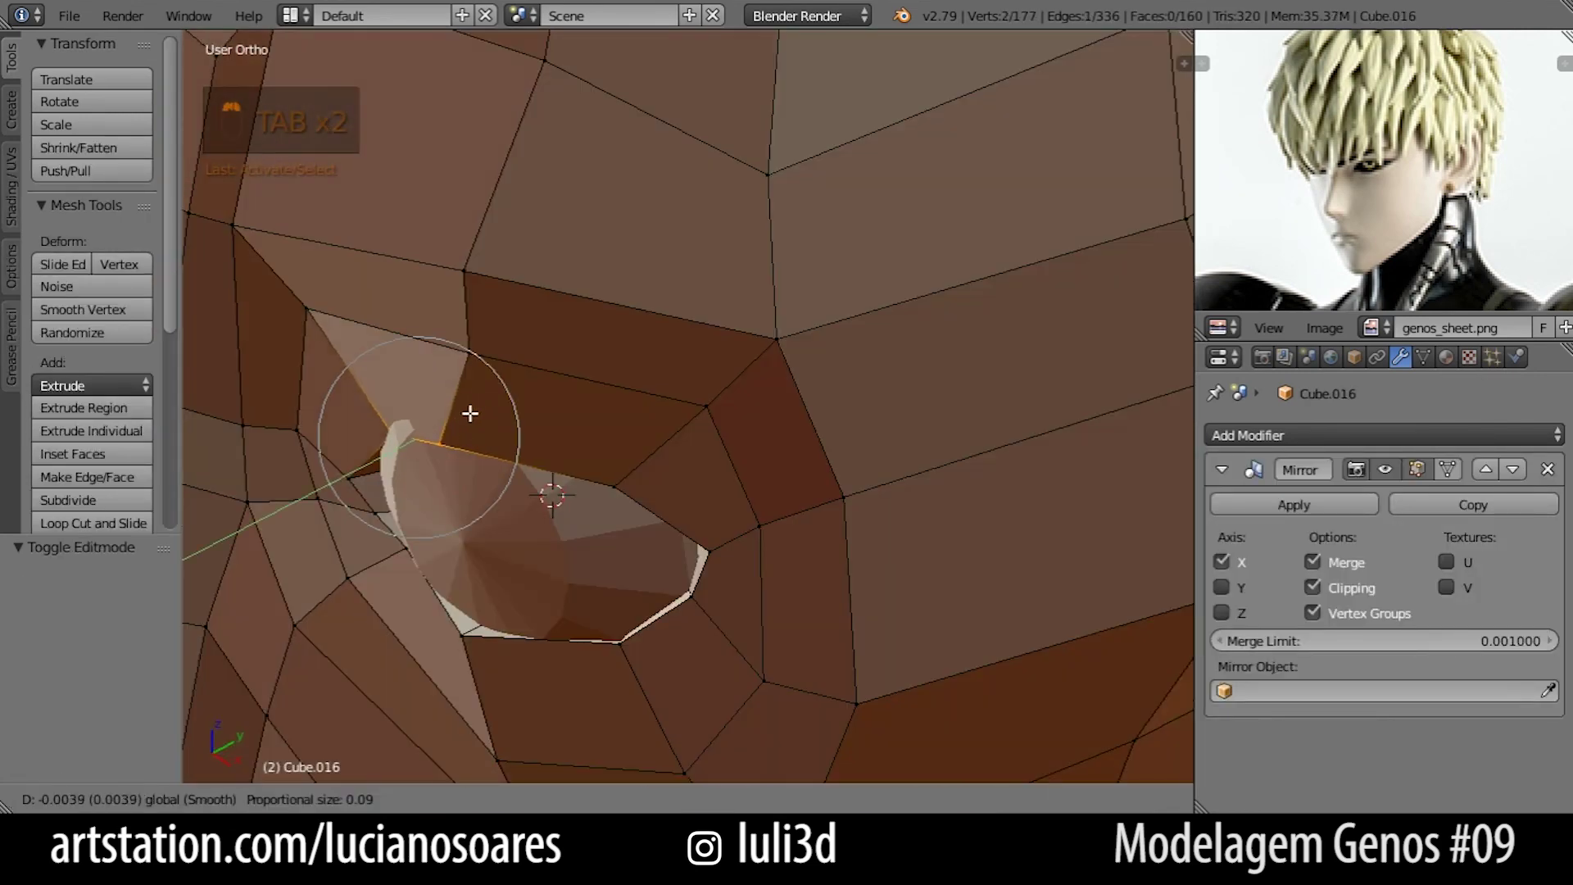
left_click(495, 323)
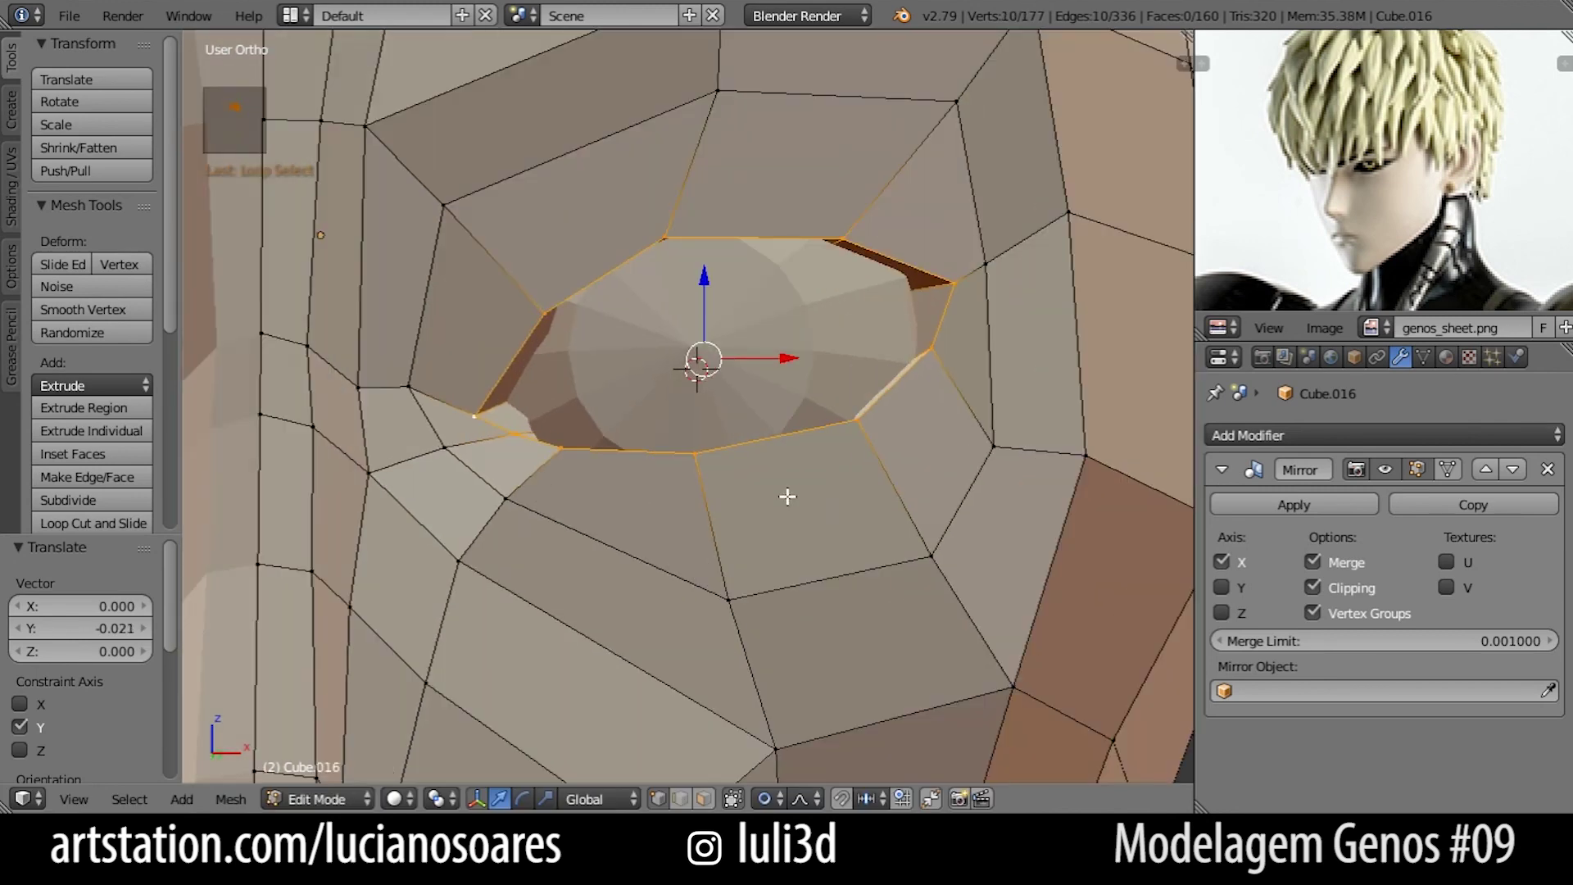
Extrude the eye-opening edge loop inwards to give the eyelids a thin rim.
key("ctrl+b")
middle_click_drag(787, 496, 891, 351)
left_click(734, 530)
right_click(836, 353, "alt")
Move the temple vertex beside the outer end of the eye outwards by 0.027 in X.
key("KP_1")
right_click(957, 293)
left_click(952, 326)
right_click(960, 291)
key("g")
left_click(980, 291)
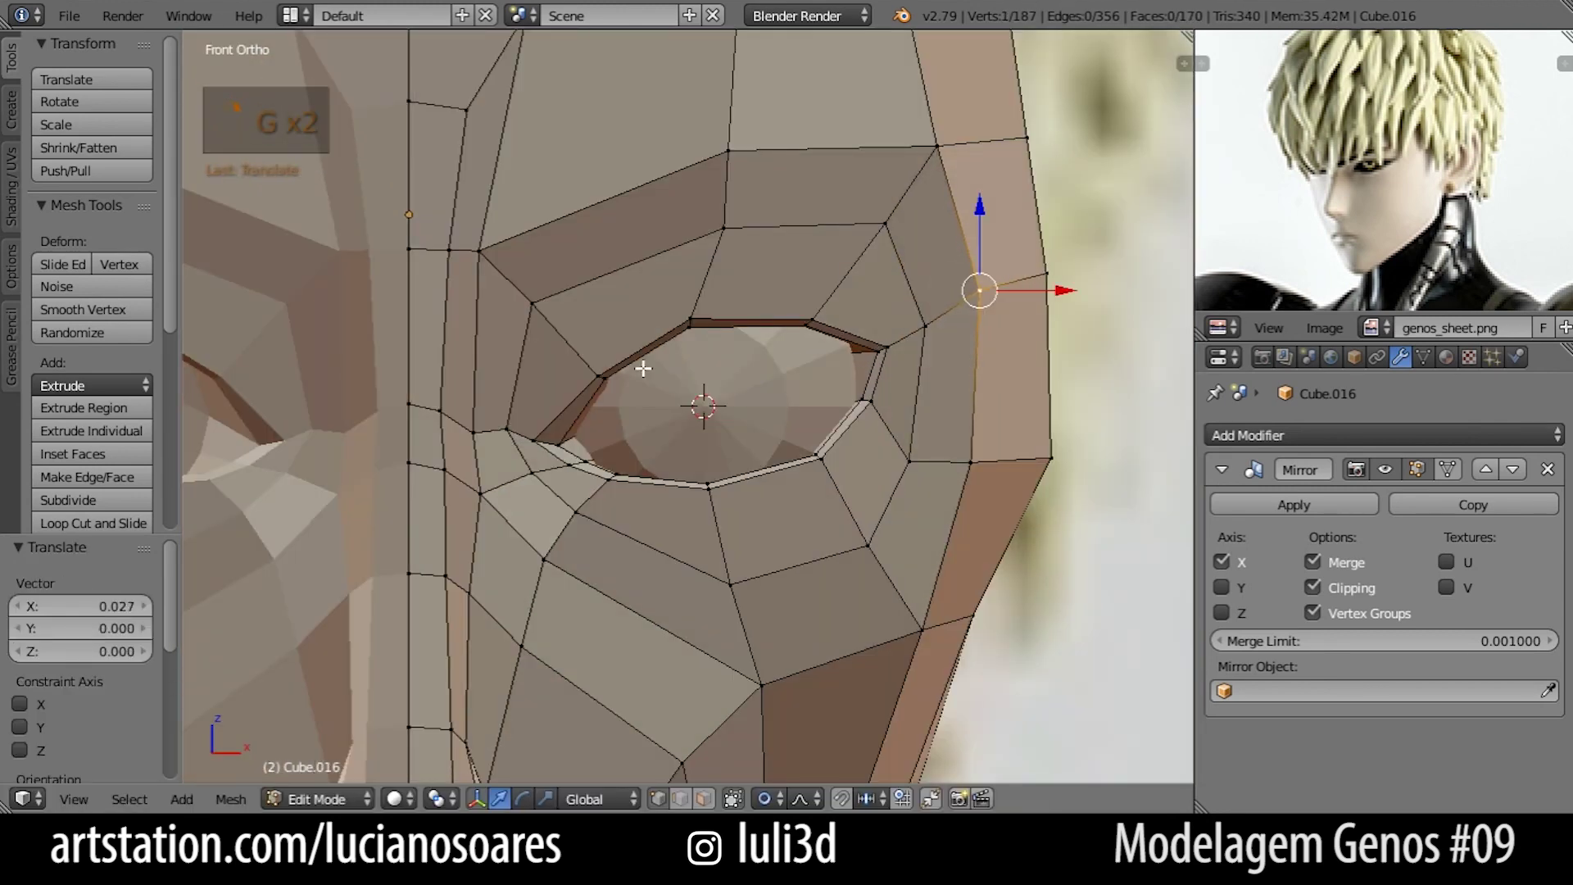
Reposition the vertex at the inner corner of the eye and adjust its depth along Y.
right_click(507, 429)
key("g")
middle_click_drag(495, 508, 700, 446)
key("g")
key("y")
left_click(638, 527)
middle_click_drag(638, 527, 702, 450)
left_click(737, 338)
Move the eyelid rim vertex at the inner eye corner by -0.019 along Y.
right_click(706, 415)
key("g")
key("y")
left_click(765, 415)
scroll(779, 393, "down", 2)
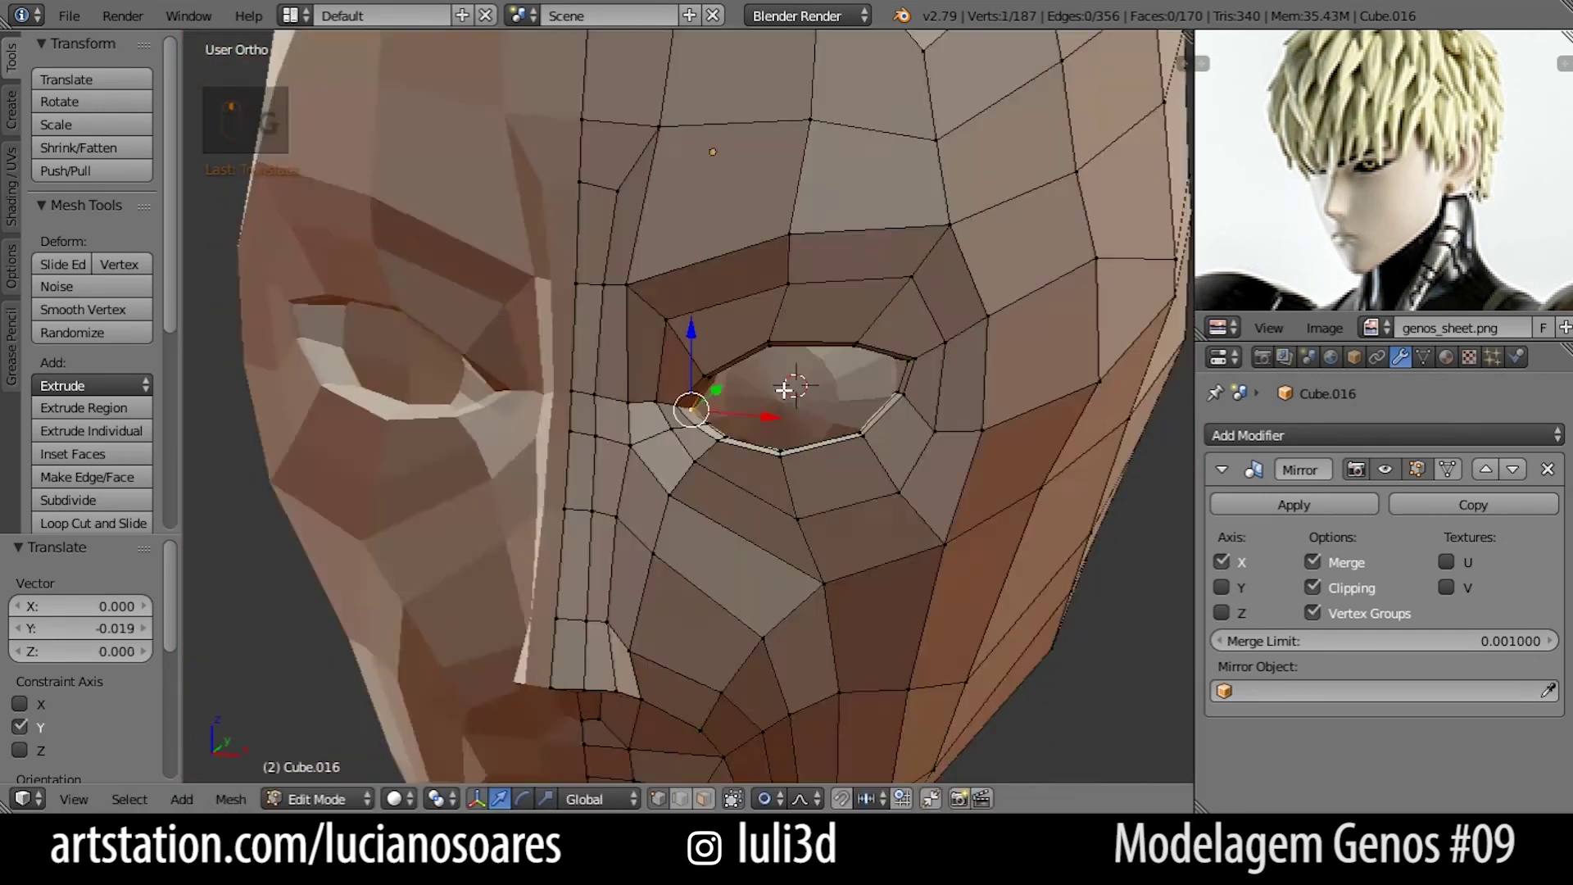
key("KP_1")
middle_click_drag(783, 390, 602, 432)
key("KP_1")
Reset the 3D cursor to the world centre and mirror a duplicate of the eyeball about it with X scale -1.
key("Tab")
right_click(839, 406)
key("shift+c")
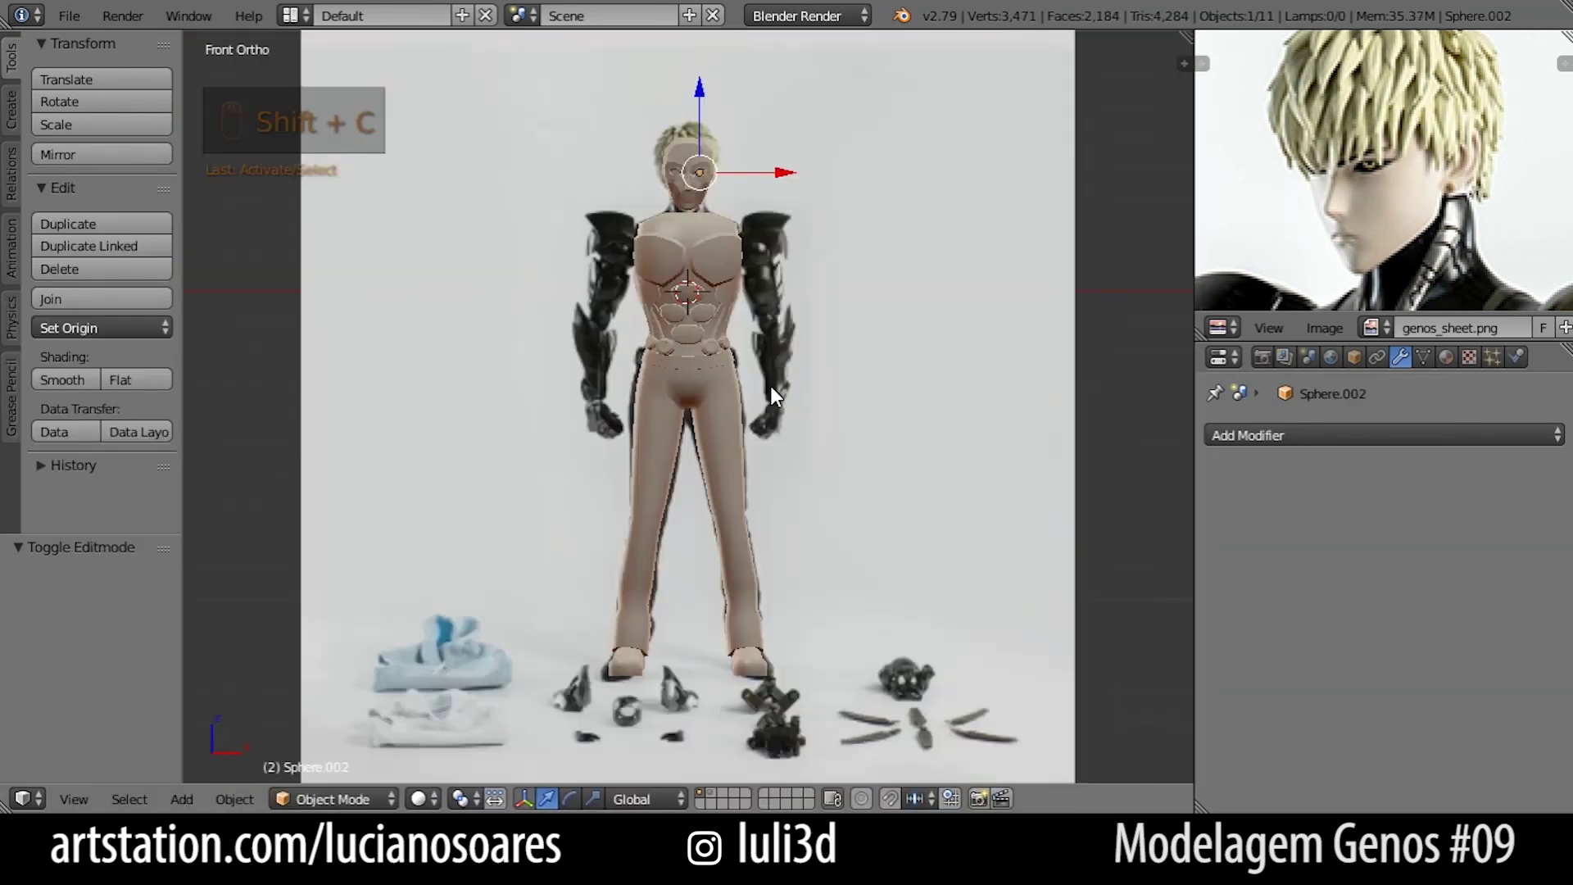
key("KP_Decimal")
key("s")
key("x")
key("minus")
key("1")
key("Return")
scroll(820, 494, "up", 4)
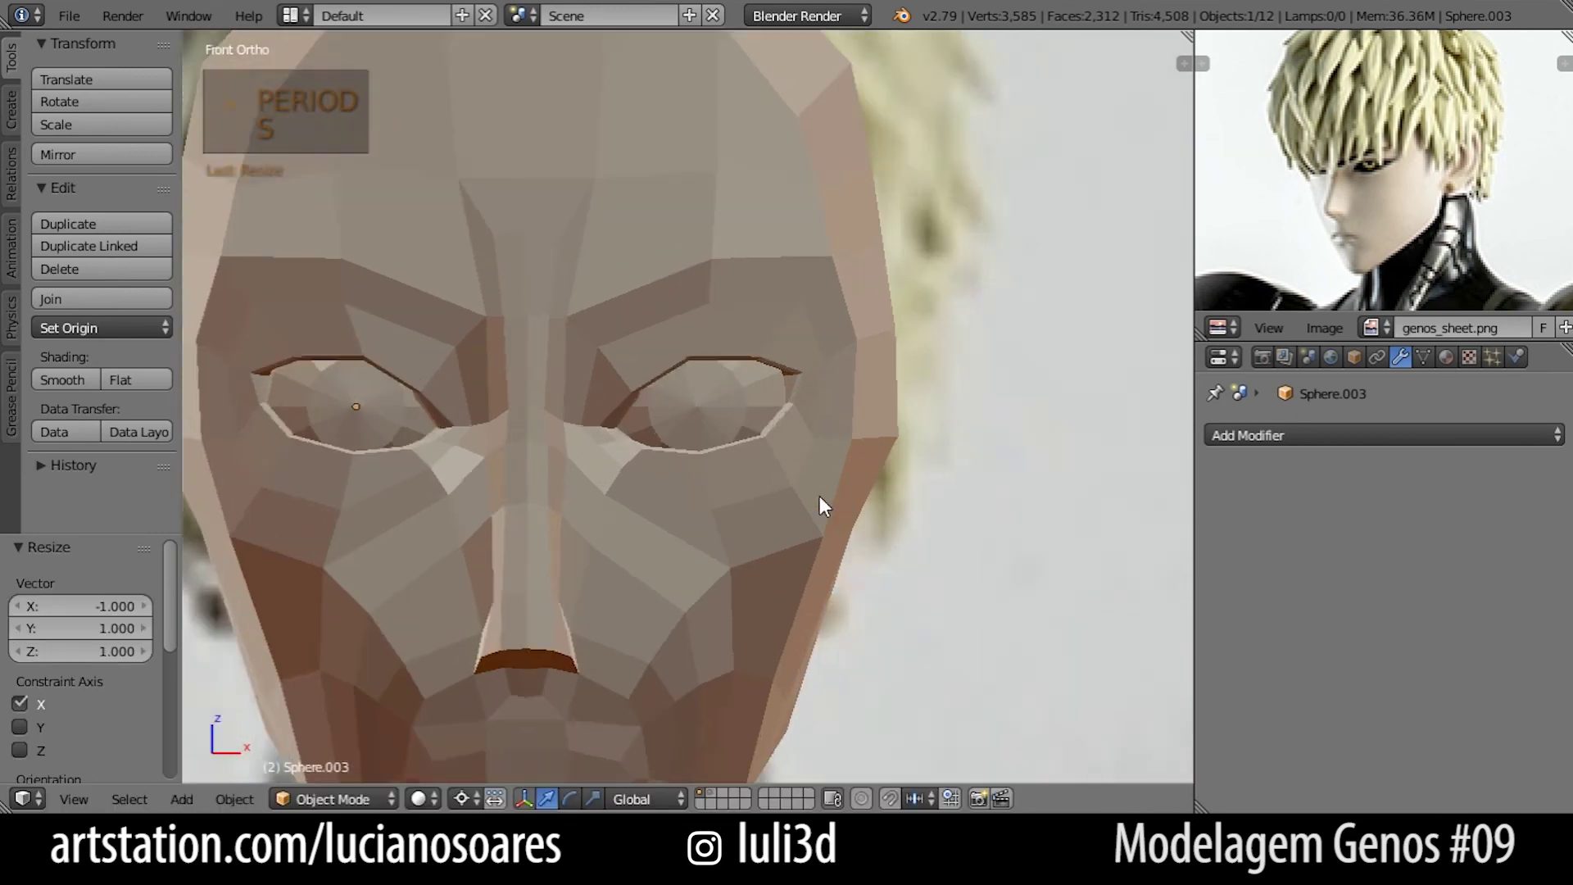
Start editing the head mesh and move the vertex above the inner eye by 0.018 in X and -0.032 in Z.
right_click(819, 495)
middle_click_drag(713, 490, 872, 471, "shift")
key("Tab")
right_click(663, 339)
key("g")
left_click(680, 363)
Adjust the depth of the eyelid geometry around the eye along the Y axis.
middle_click_drag(680, 363, 590, 393)
right_click(702, 404, "alt")
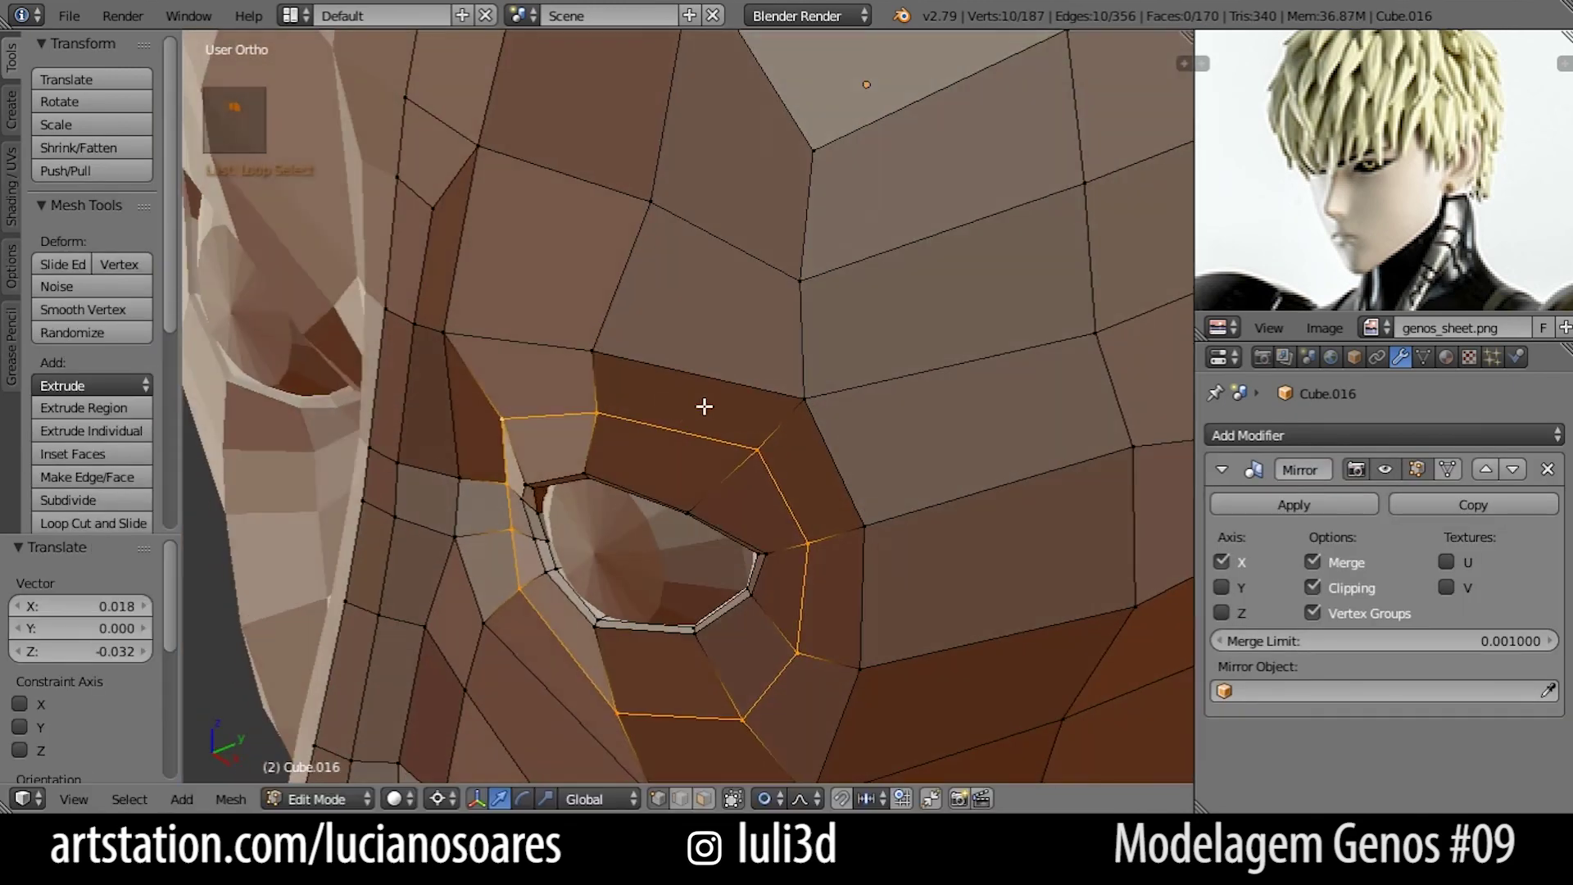
middle_click_drag(716, 400, 787, 458)
right_click(684, 597)
key("g")
key("y")
left_click(720, 680)
Set the pivot to Median Point and move the selected eyelid geometry along Y again to fit the eyeball.
middle_click_drag(685, 597, 650, 225)
key("ctrl+comma")
key("KP_Decimal")
scroll(649, 456, "up", 4)
key("g")
key("y")
left_click(759, 567)
Move the forehead vertex above the inner brow outwards and down in the front view with proportional editing.
key("Tab")
scroll(759, 567, "down", 4)
key("Tab")
right_click(650, 224)
key("KP_1")
middle_click_drag(821, 336, 804, 378, "shift")
scroll(801, 338, "up", 1)
right_click(665, 166)
key("g")
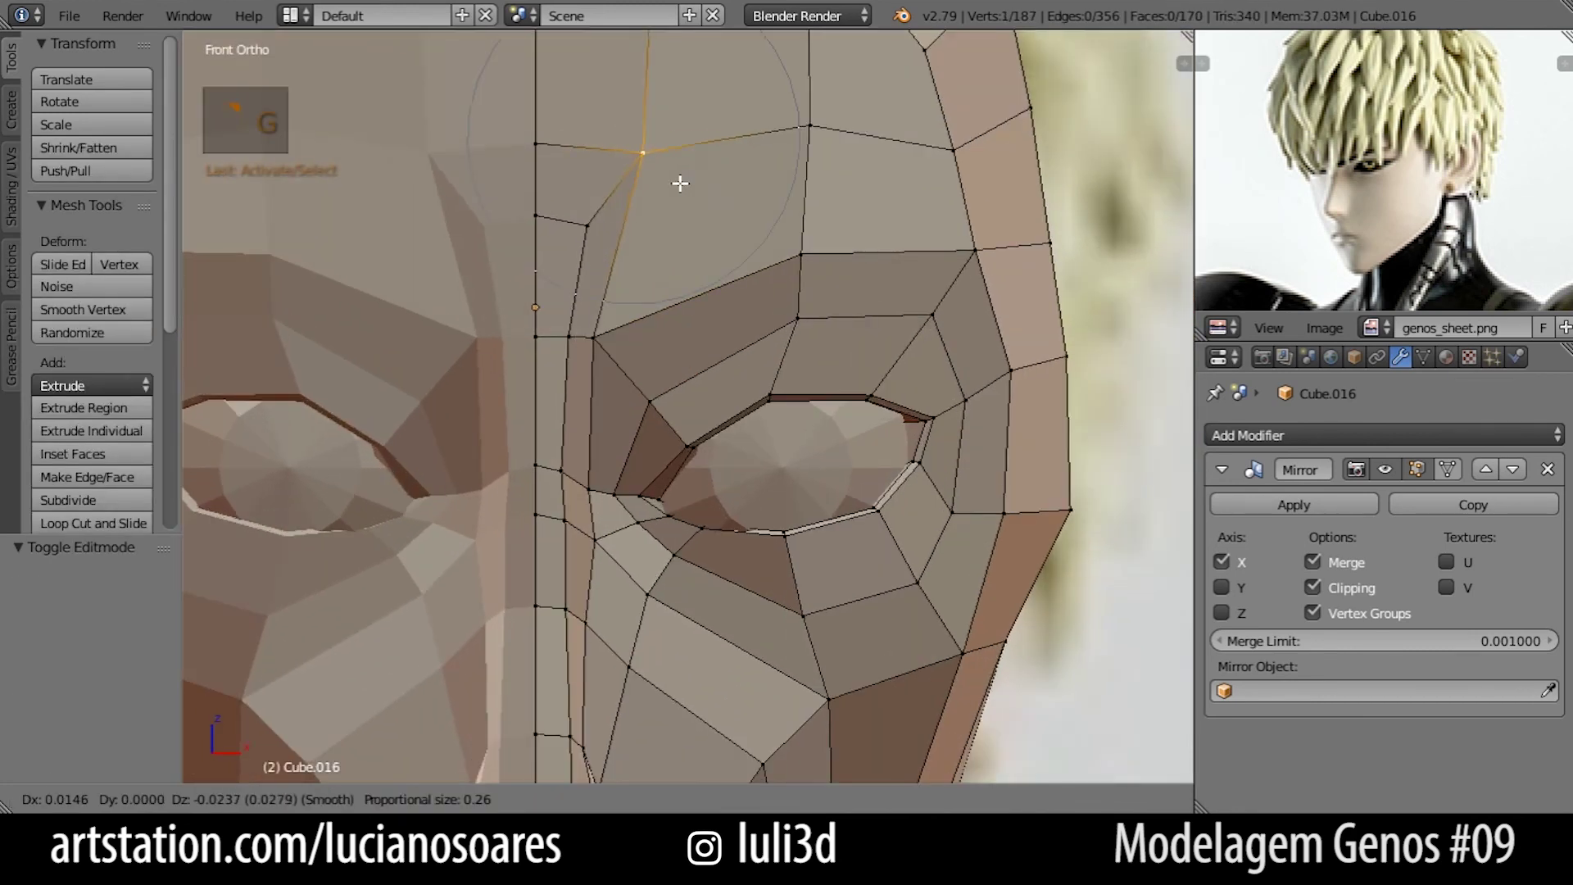
left_click(696, 202)
Lower the neighbouring forehead vertex and move the vertex between the brows by -0.035 in X and -0.029 in Z.
right_click(833, 139)
key("g")
right_click(595, 261)
key("g")
left_click(568, 279)
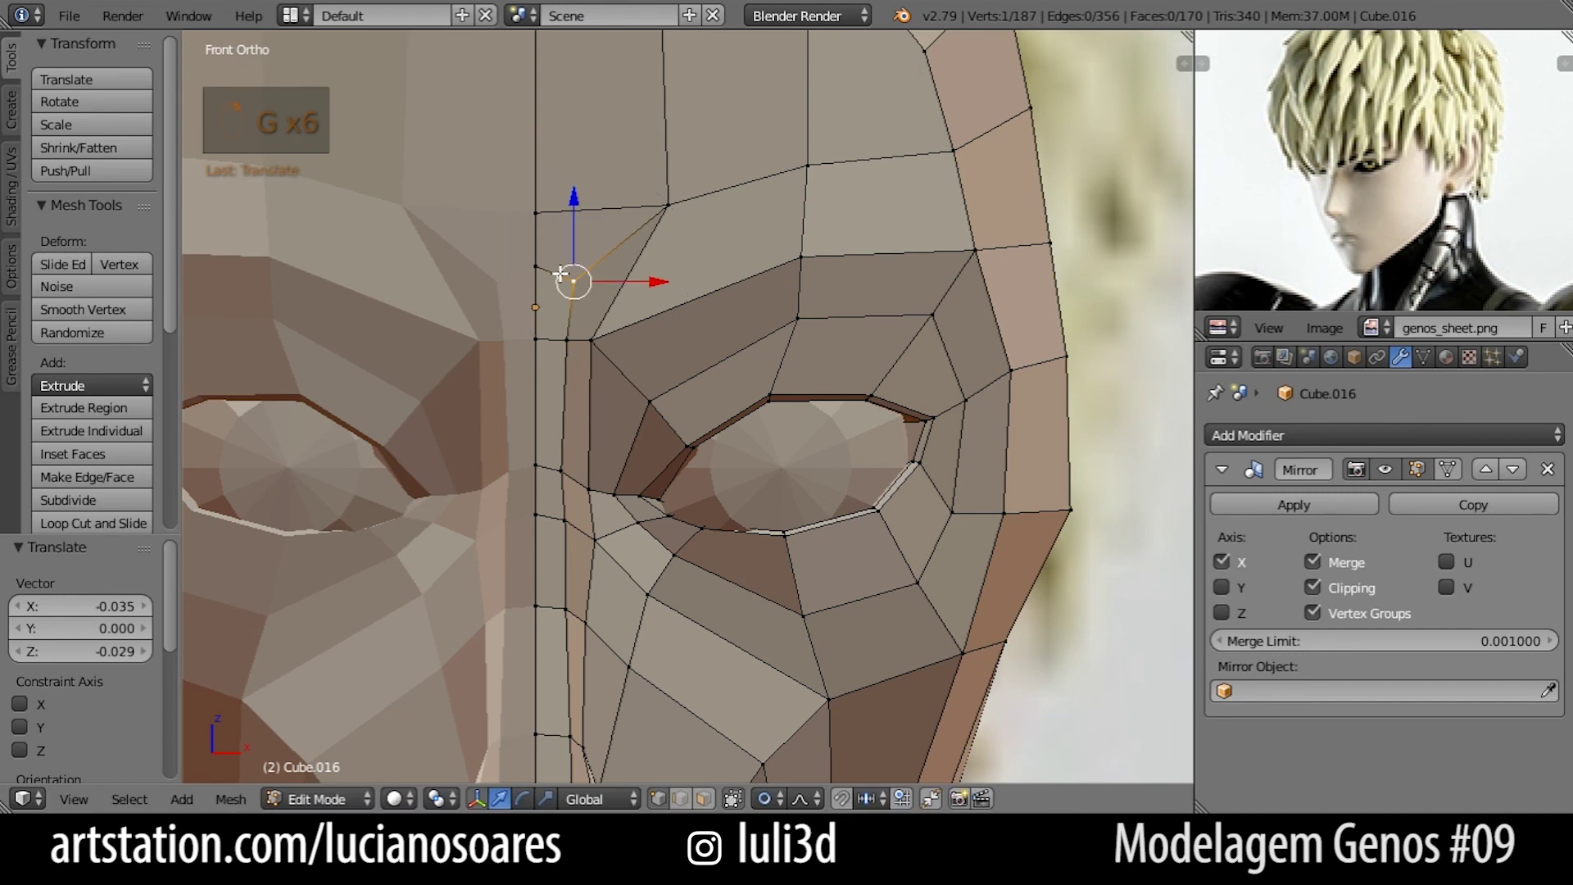
key("w")
left_click(680, 309)
key("Tab")
middle_click_drag(680, 327, 716, 456)
key("Tab")
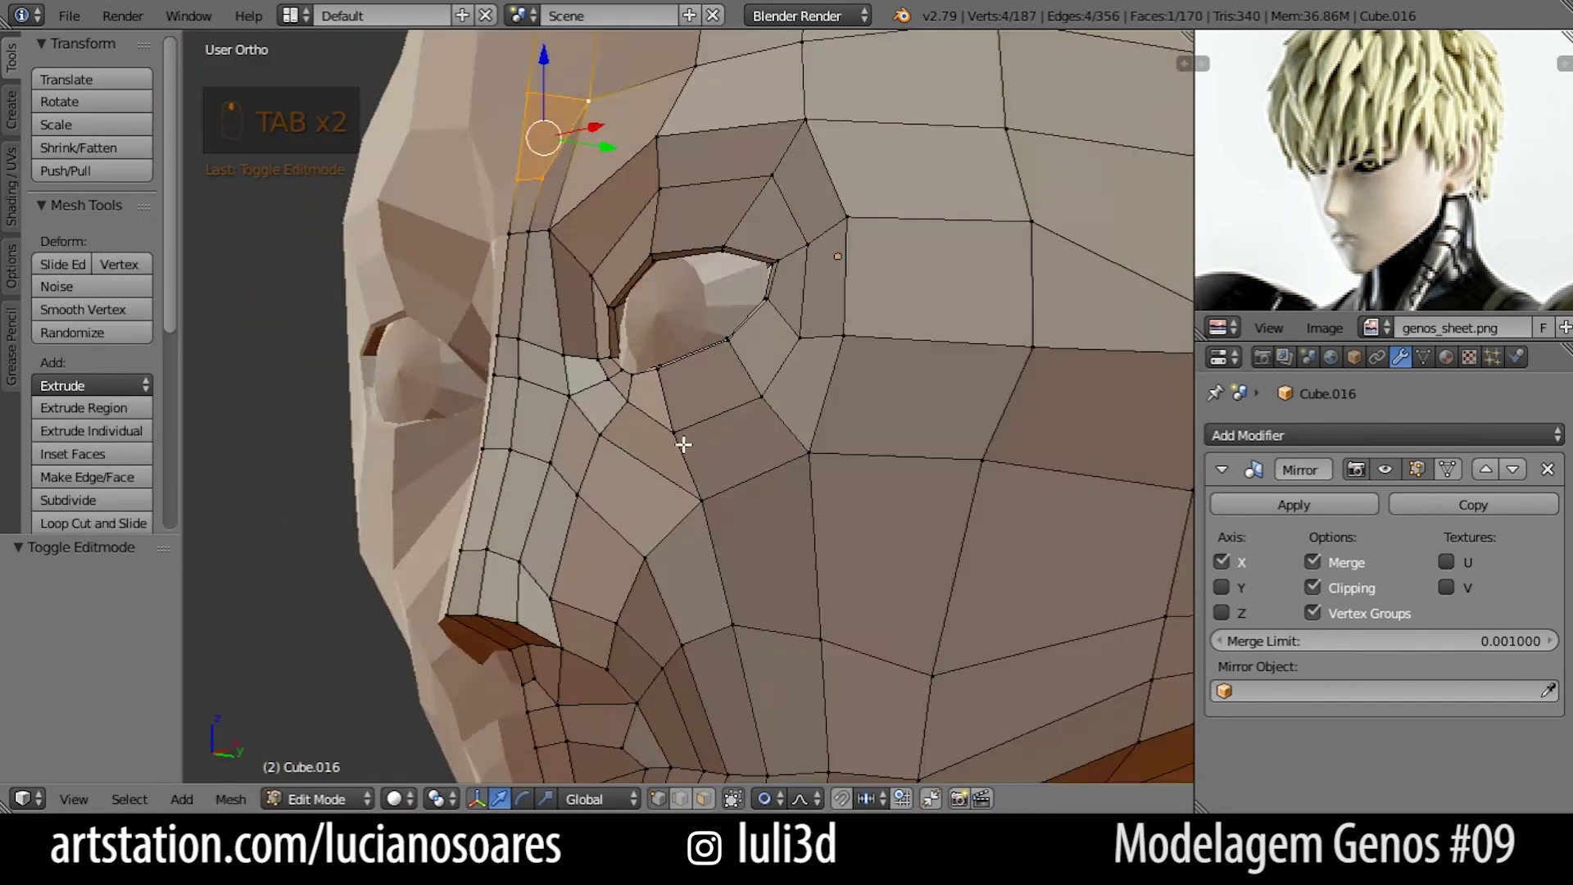
Adjust the depth of the cheek vertex below the eye along Y in the side view.
right_click(716, 457)
key("KP_3")
key("g")
key("y")
left_click(702, 467)
Select two neighbouring vertices in the eye and cheek area and push them back together along Y.
scroll(702, 459, "down", 1)
right_click(716, 367)
right_click(718, 271, "shift")
key("g")
key("y")
left_click(860, 327)
Select the nose tip and mouth loops and raise them about 0.08 along Z with proportional editing.
key("Tab")
middle_click_drag(565, 446, 802, 400)
scroll(802, 401, "up", 3)
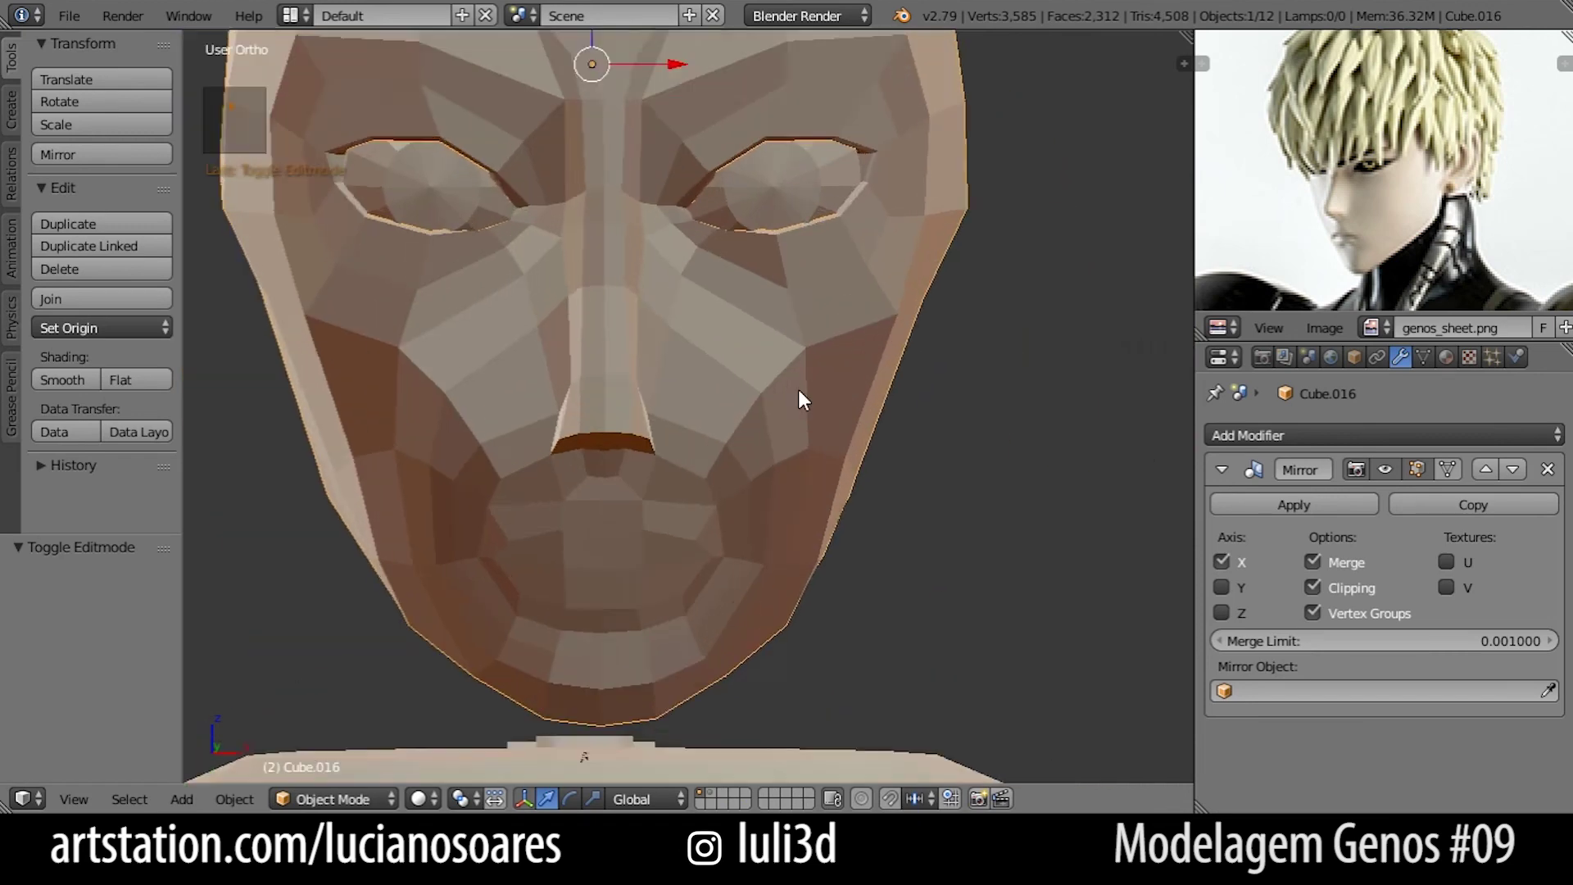
key("KP_1")
key("Tab")
right_click(609, 499)
key("g")
key("z")
scroll(797, 470, "down", 10)
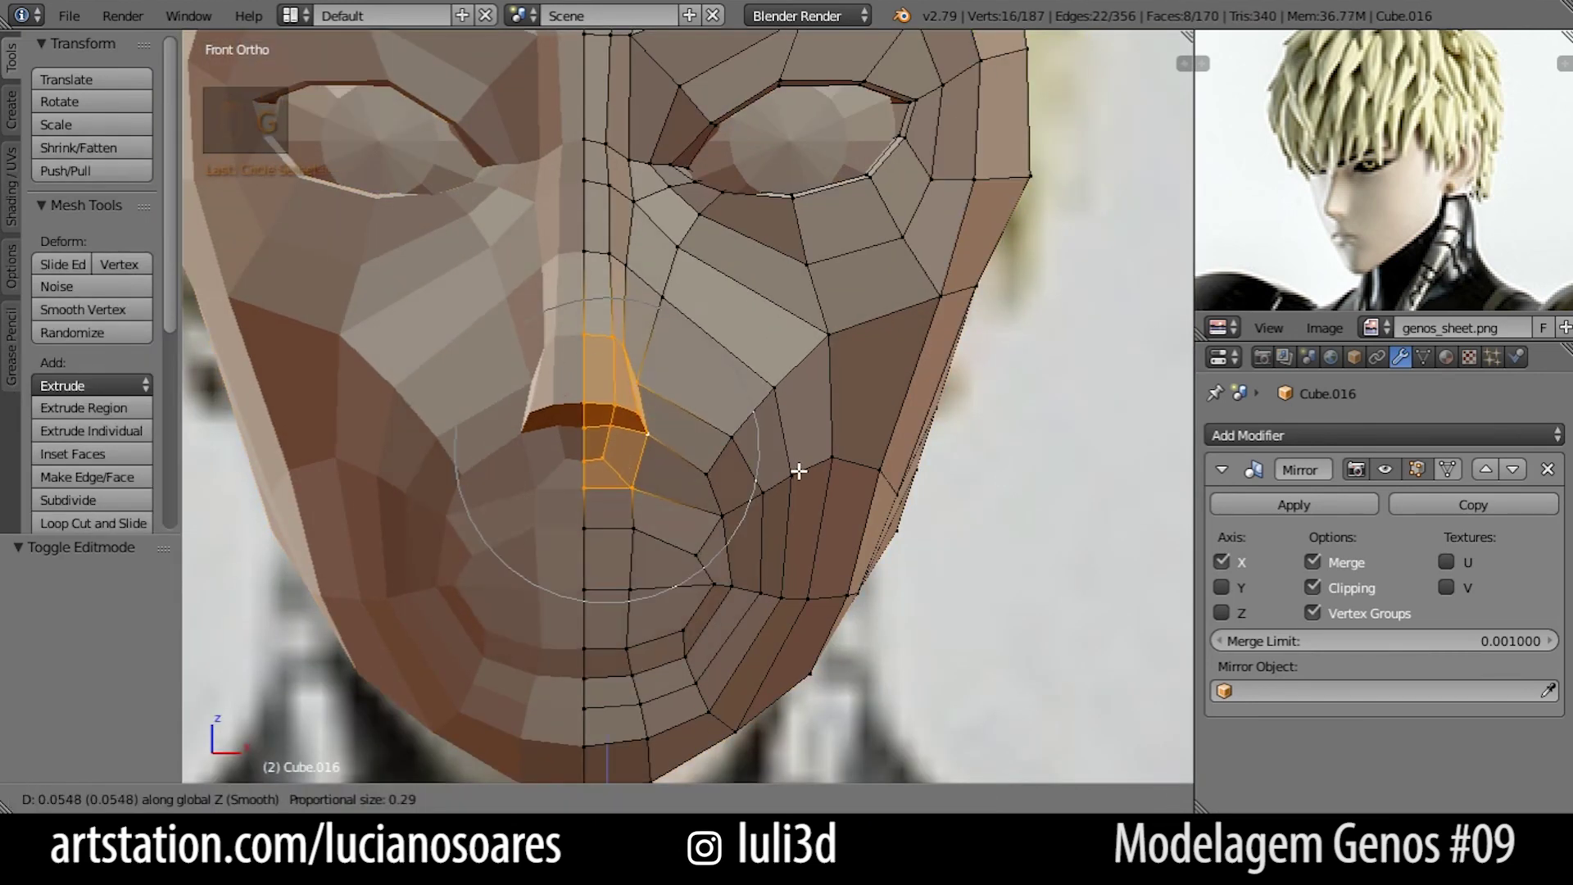
right_click(794, 464)
right_click(665, 559, "alt+shift")
right_click(649, 640, "alt+shift")
key("g")
key("z")
scroll(685, 532, "up", 2)
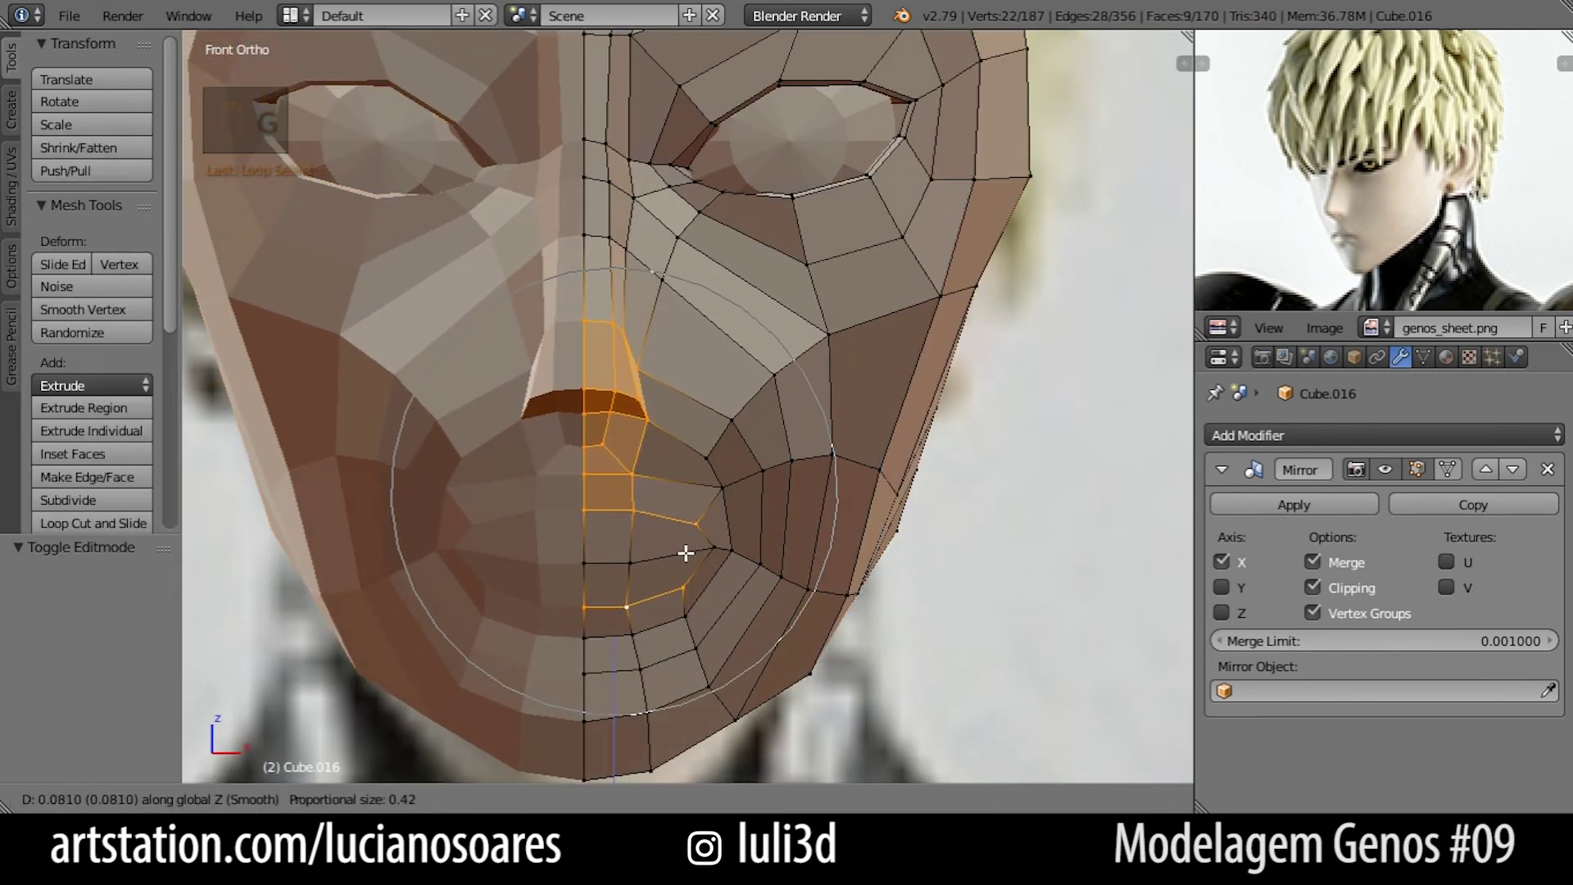
left_click(678, 548)
Rotate the selected nose and mouth geometry by 4.16° in the side view.
key("KP_3")
key("r")
scroll(776, 585, "up", 5)
left_click(770, 577)
Select the edge on the front profile of the face and adjust its depth along Y.
right_click(637, 449)
key("KP_3")
key("KP_Decimal")
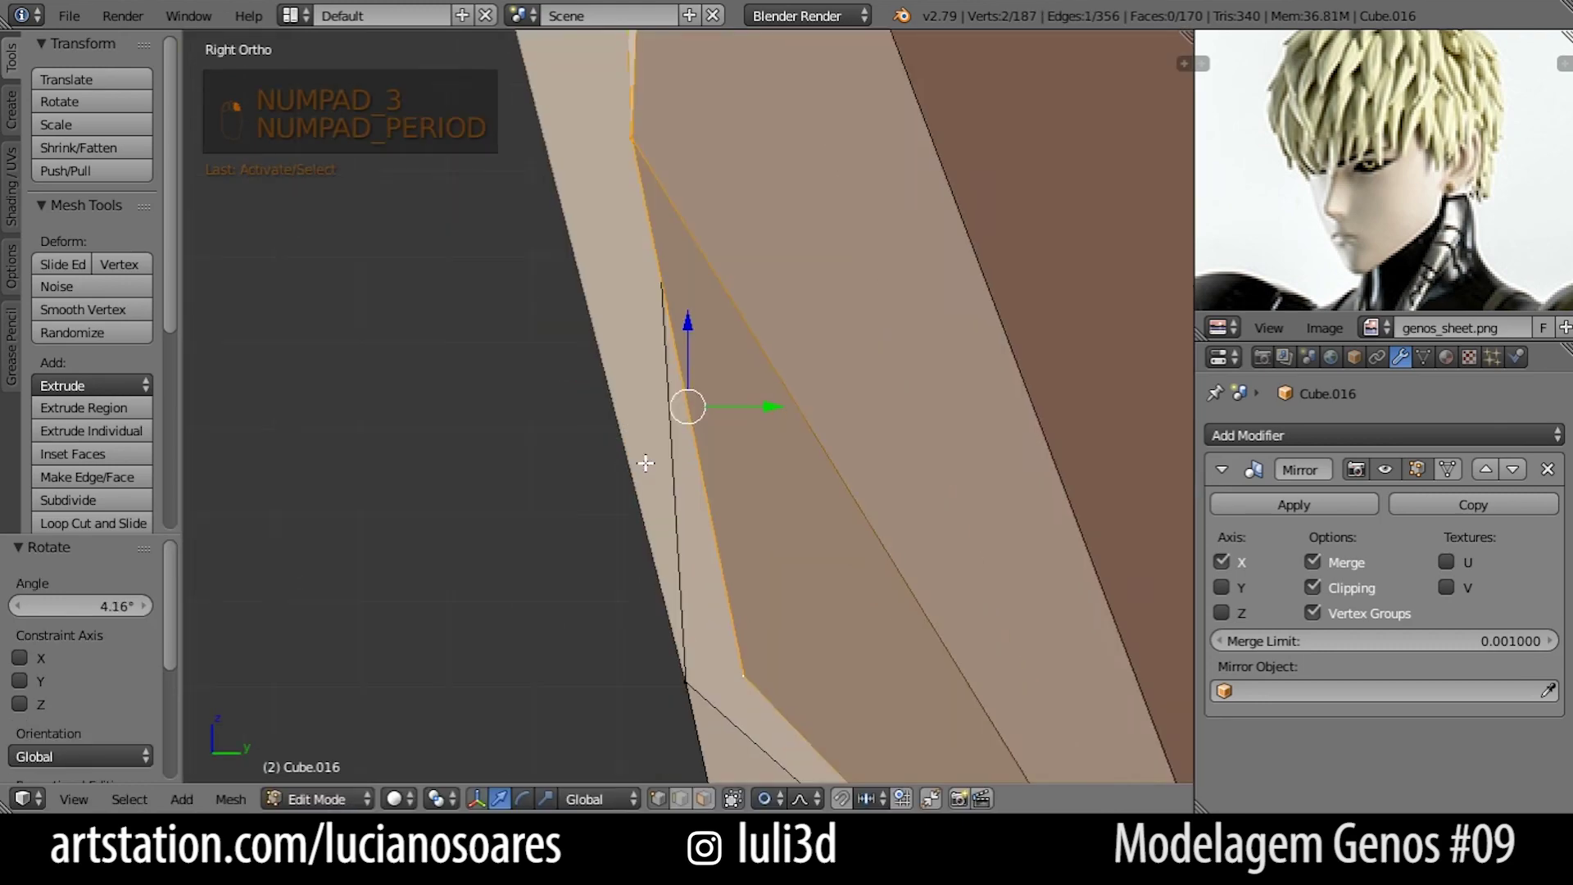
scroll(645, 459, "down", 8)
middle_click_drag(646, 459, 772, 502)
key("g")
key("y")
left_click(779, 470)
Adjust the depth of a single vertex near the mouth along Y.
right_click(660, 386)
middle_click_drag(925, 352, 865, 318)
key("g")
key("y")
left_click(855, 318)
Select the cheek vertex below the eye and push it back along Y.
middle_click_drag(729, 434, 696, 425)
right_click(715, 217)
key("KP_3")
scroll(759, 322, "down", 3)
left_click_drag(808, 284, 784, 284)
key("g")
key("y")
left_click(846, 295)
Move the cheek vertex beside the nose back by 0.030 along Y.
middle_click_drag(742, 287, 710, 324)
right_click(734, 337)
key("g")
key("y")
left_click(820, 315)
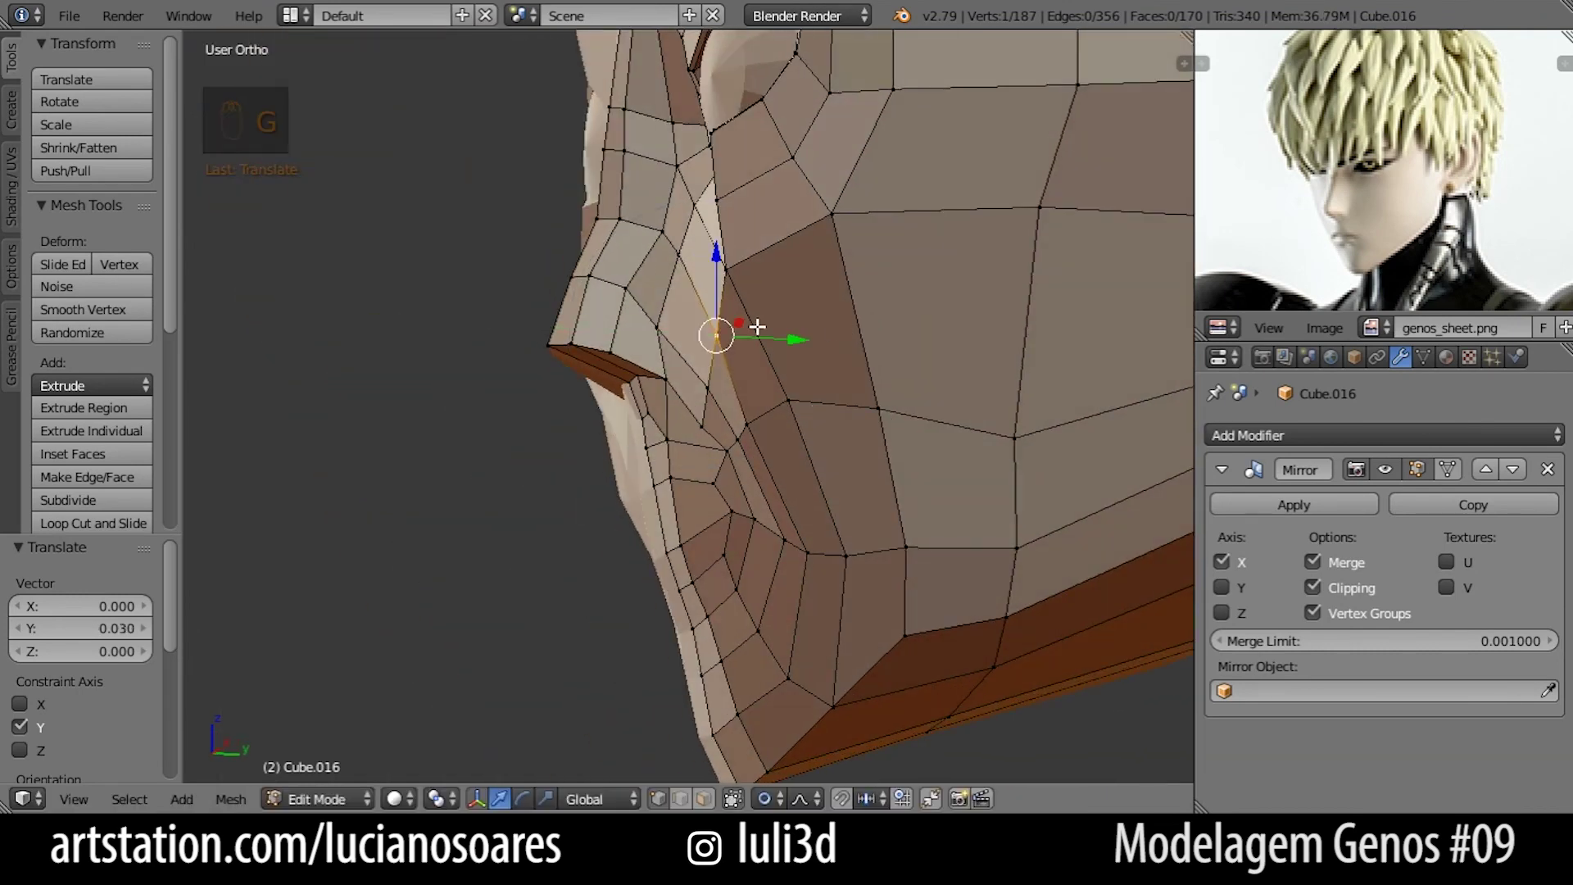
Shift the cheek vertices beside the nose slightly back and up in the side view to smooth the cheek profile.
key("KP_1")
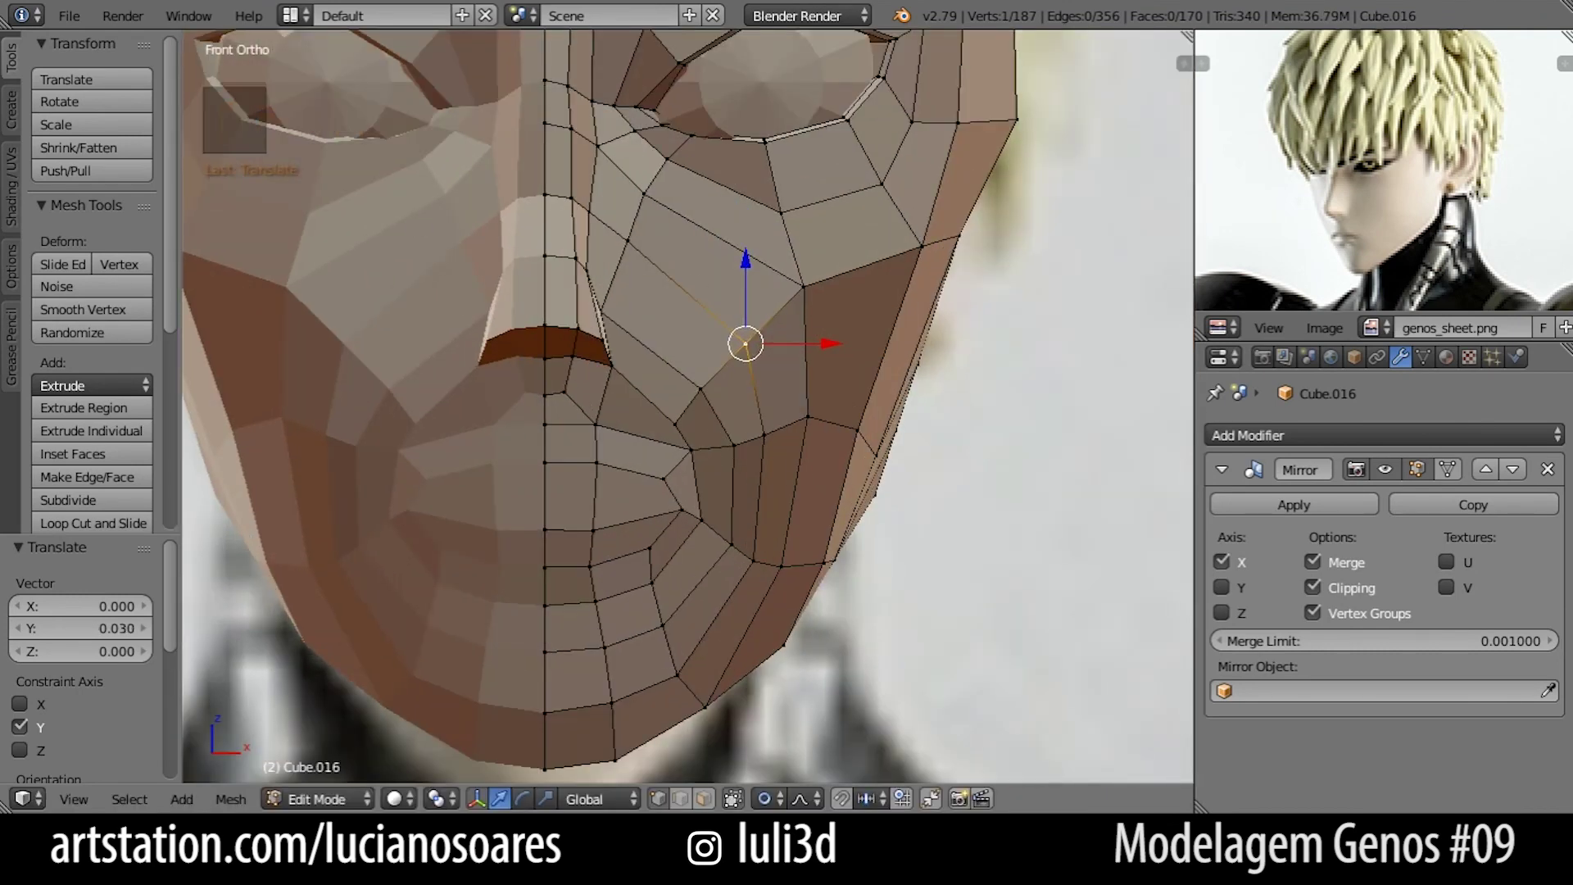
key("KP_3")
left_click(717, 195)
key("g")
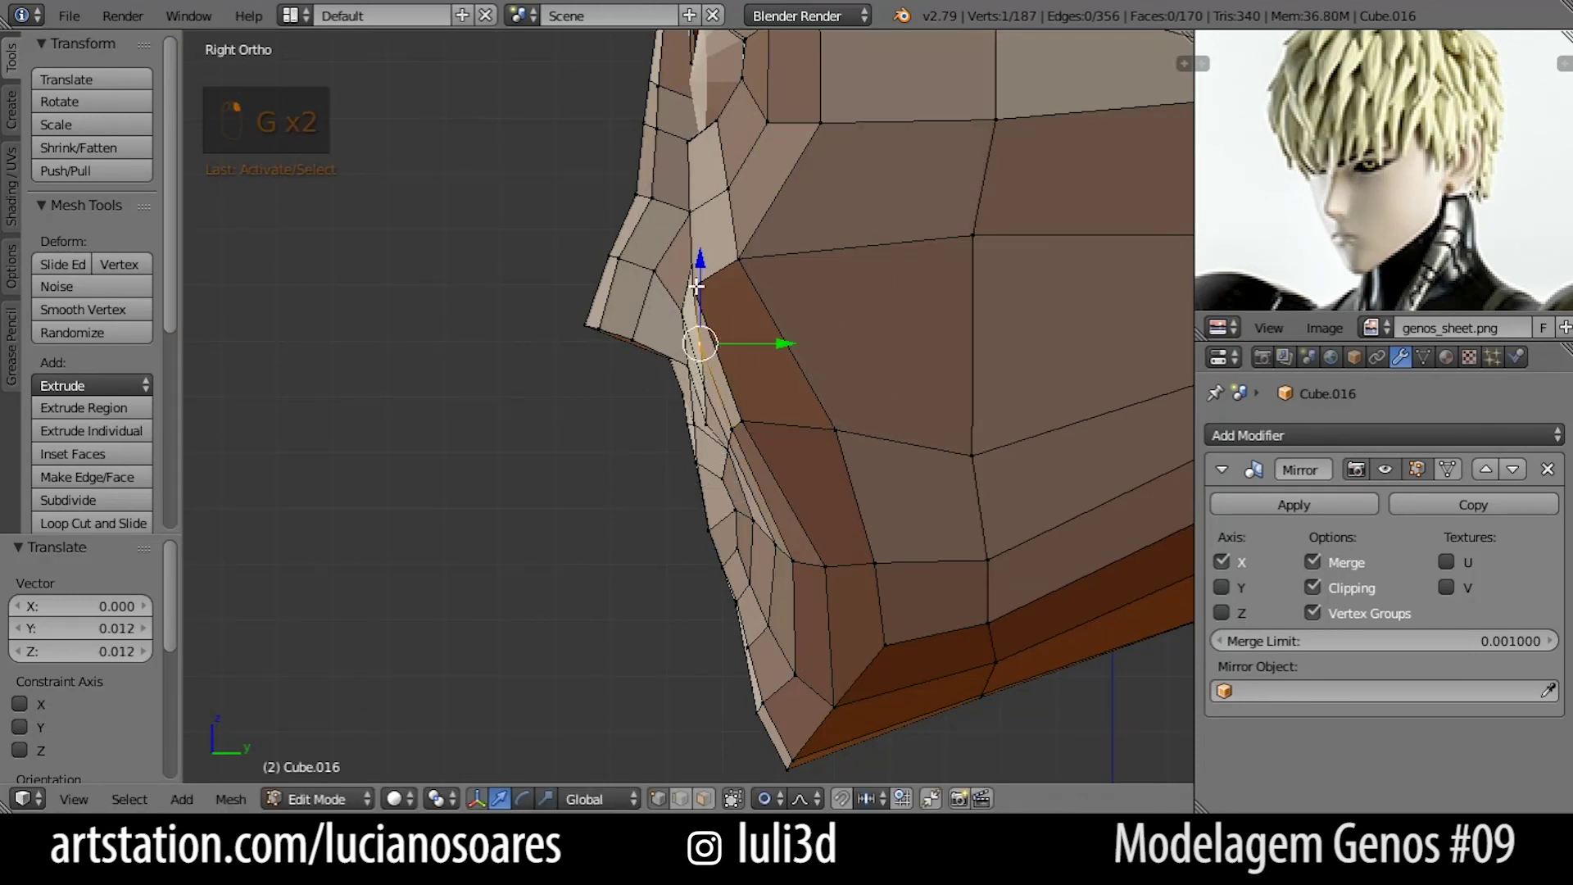
right_click(709, 209)
key("g")
left_click(718, 205)
Lower the brow edge above the eye and move the inner upper socket vertex by 0.009 X, 0.012 Y and -0.029 Z.
middle_click_drag(697, 33, 700, 210, "shift")
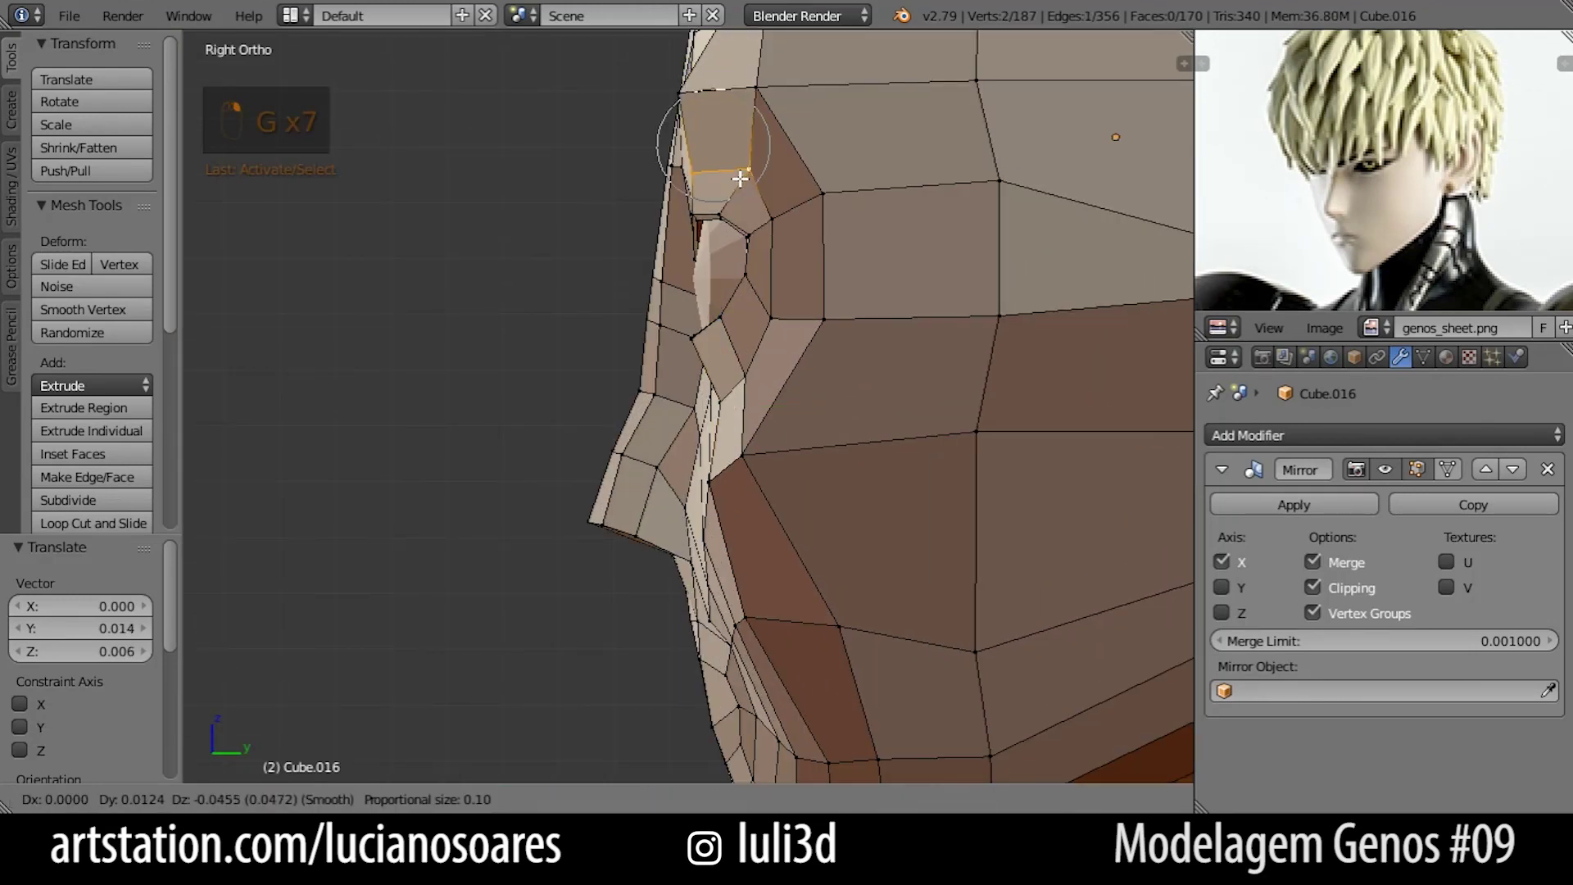
key("KP_1")
key("KP_3")
key("KP_1")
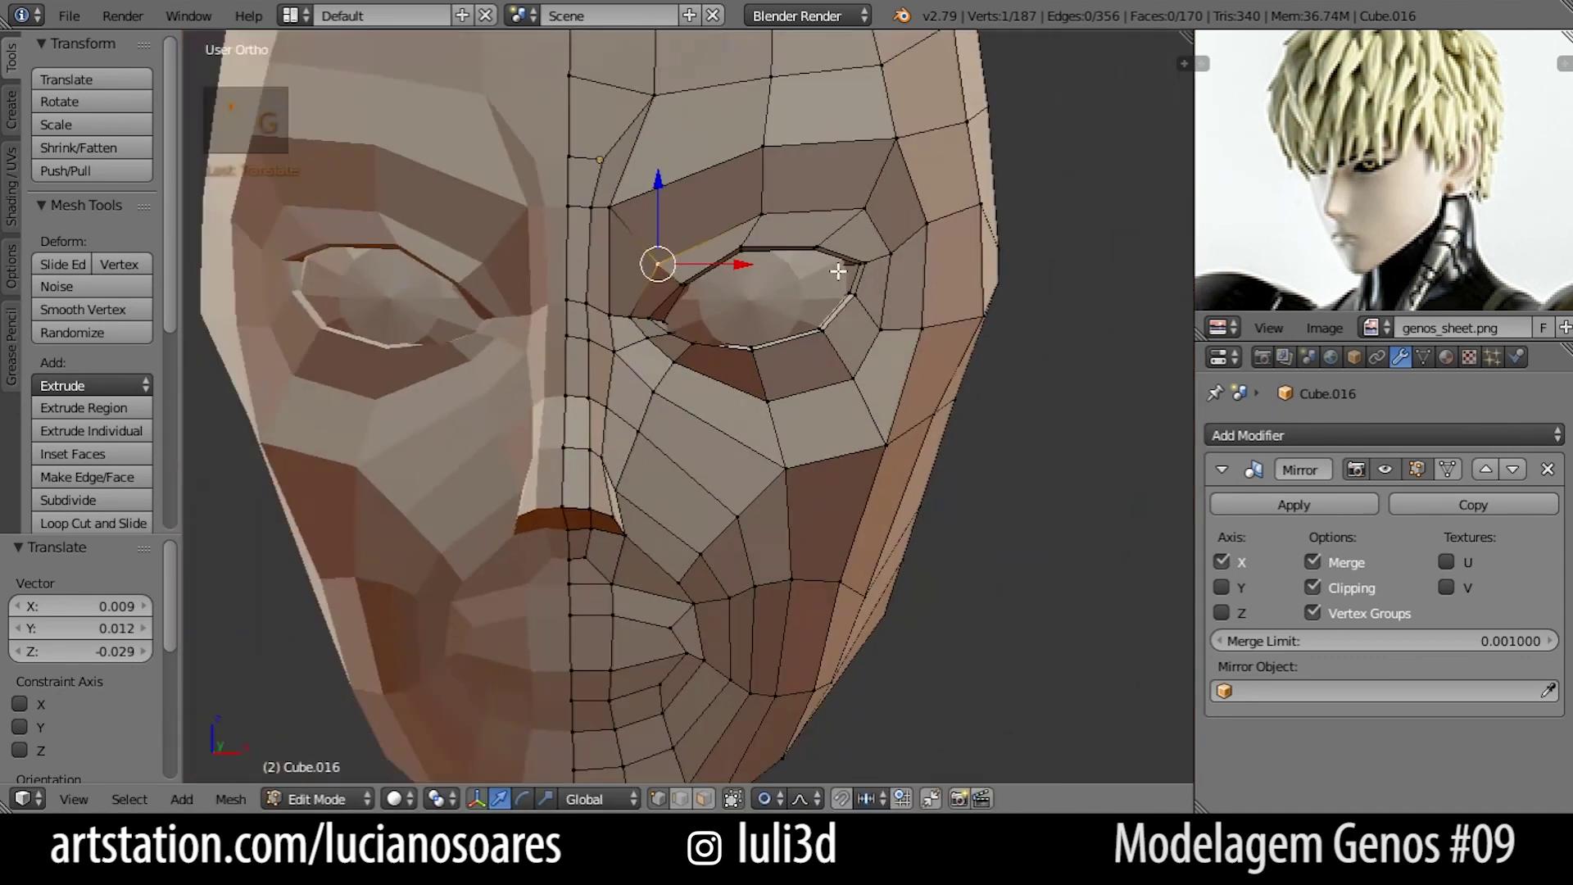
key("Tab")
key("Tab")
right_click(883, 389, "alt")
key("w")
left_click(945, 404)
key("ctrl+z")
key("s")
scroll(614, 353, "up", 3)
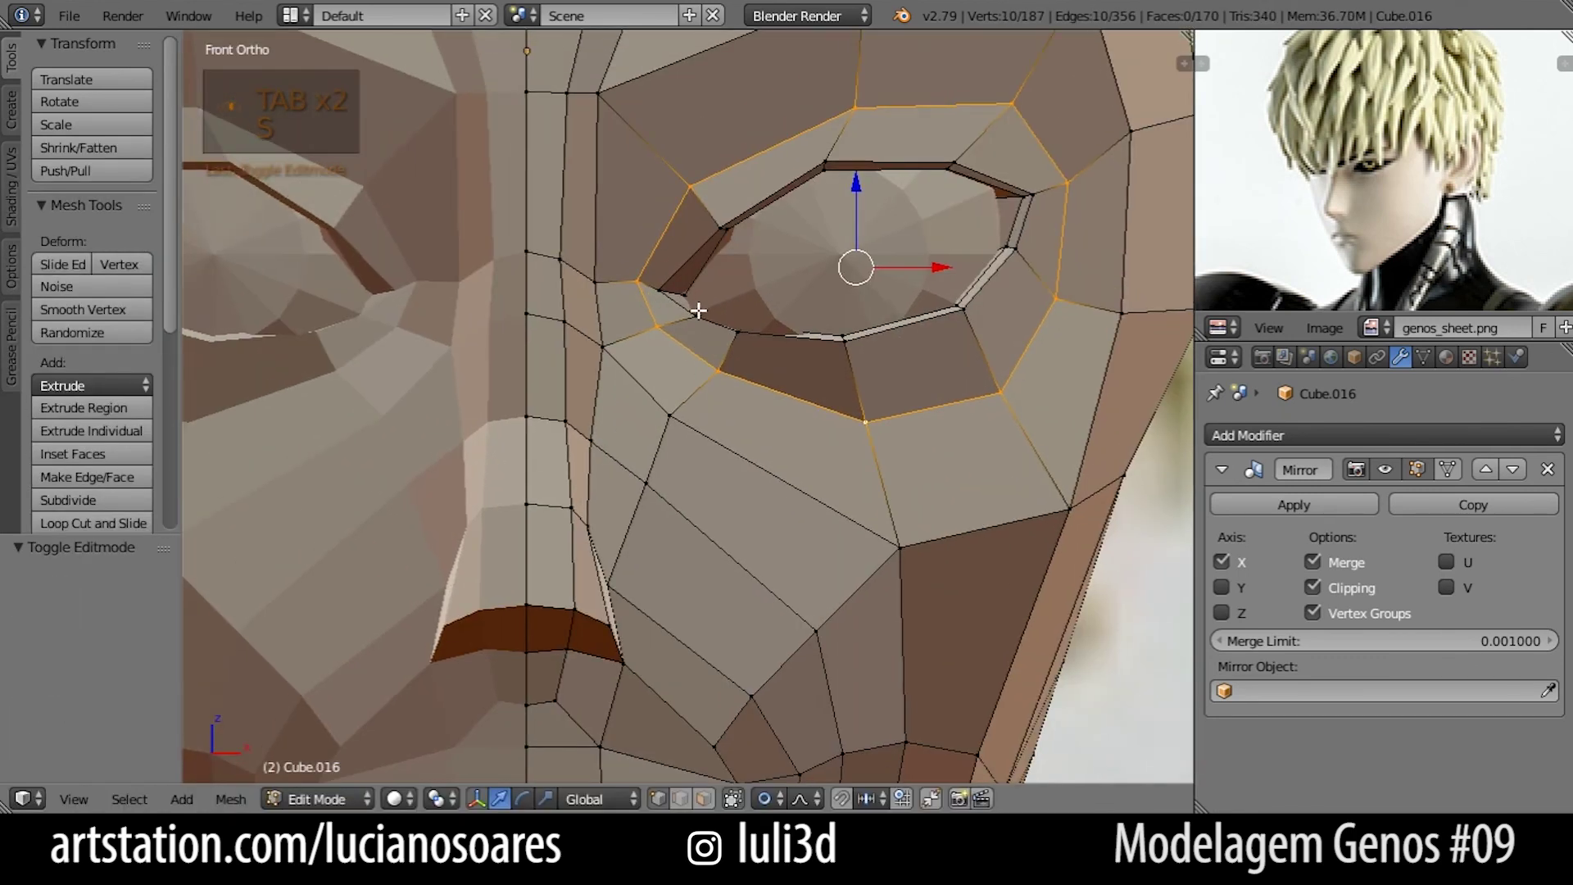
Lower the inner-corner and upper vertices of the loop around the eye, bringing them closer to the eyelid rim.
right_click(664, 277)
key("g")
left_click(667, 283)
right_click(729, 193)
key("g")
left_click(722, 219)
right_click(852, 117)
key("g")
left_click(846, 142)
Select the upper eyelid rim edge and reposition it in front of the eyeball.
key("g")
key("KP_3")
key("KP_Decimal")
scroll(699, 509, "down", 8)
middle_click_drag(698, 508, 881, 512)
key("KP_1")
right_click(818, 444, "shift")
key("g")
left_click(809, 434)
Rotate the upper eyelid rim edge and fine-tune its position in the front view.
key("r")
left_click(825, 420)
key("g")
key("g")
left_click(578, 443)
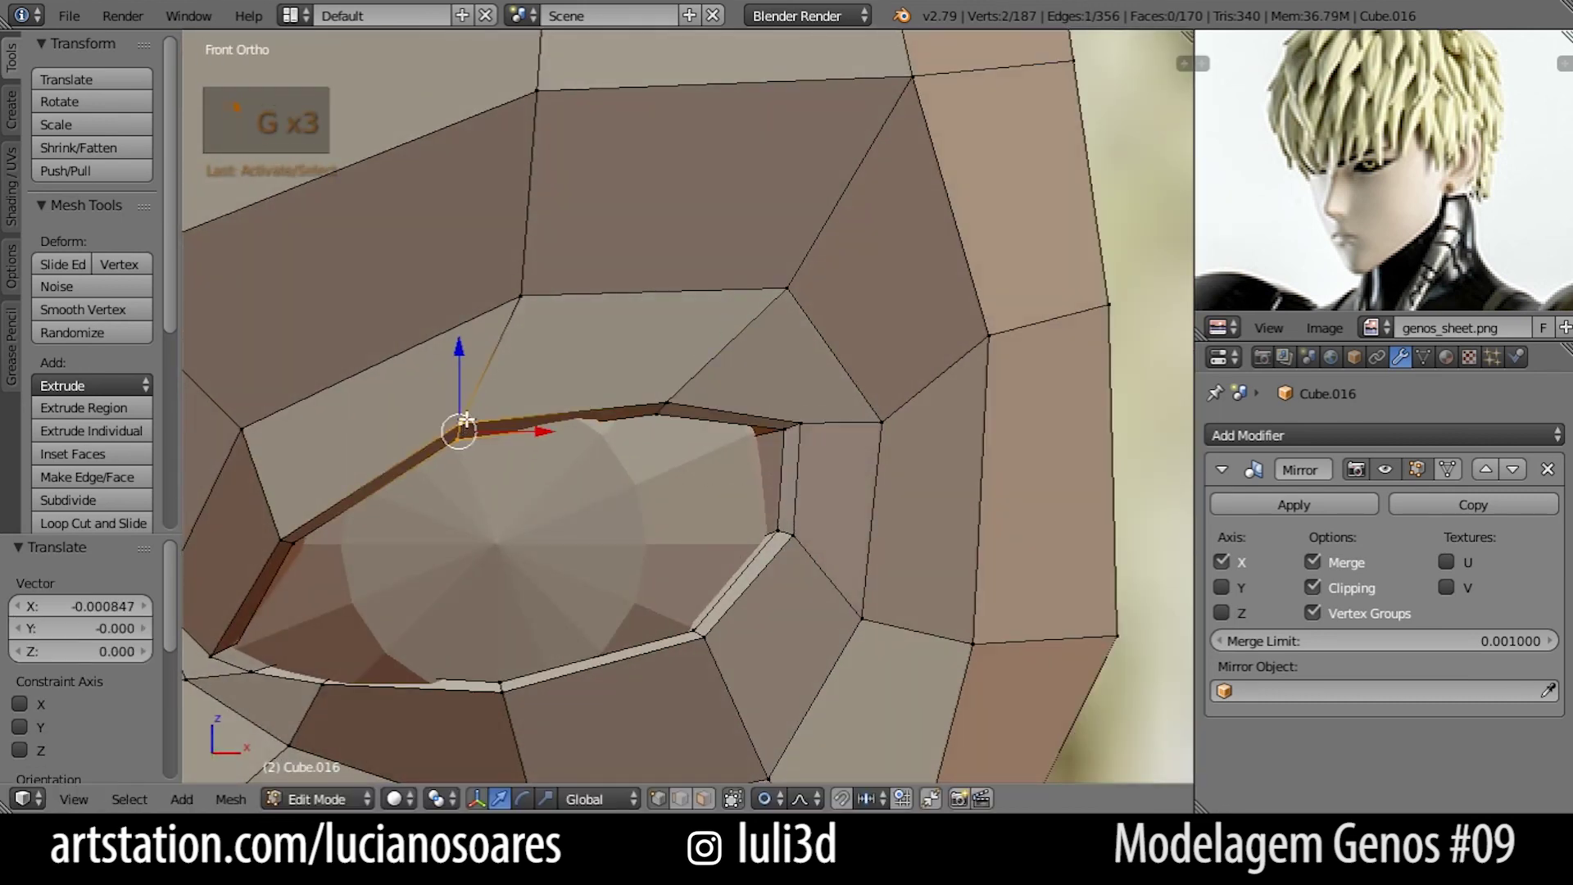
Move two vertices above the eye inwards and slightly down to even out the upper lid loops.
scroll(465, 423, "down", 3)
right_click(590, 343)
key("g")
left_click(557, 353)
right_click(599, 224)
key("g")
left_click(573, 234)
Adjust the selected eyelid geometry along a single axis and finish editing the head mesh.
scroll(714, 443, "up", 2)
left_click(739, 404)
middle_click_drag(616, 430, 706, 368)
scroll(706, 369, "up", 1)
key("g")
middle_click(655, 472)
left_click(611, 332)
key("KP_1")
key("Tab")
scroll(651, 562, "down", 7)
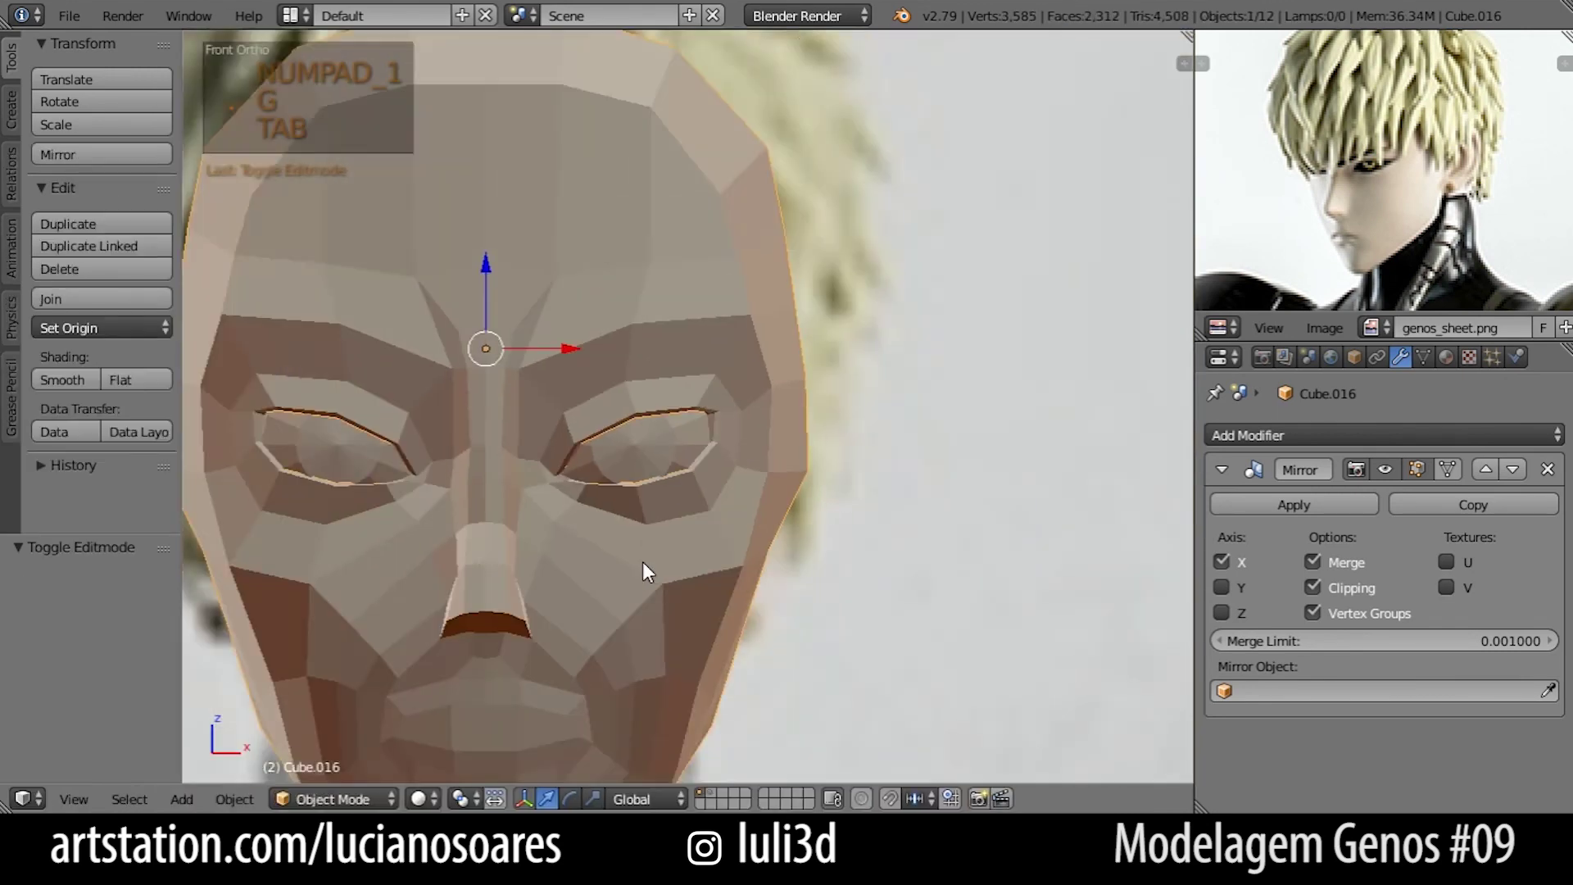
Reposition the eyelid rim edge, shift it along the Y axis and rotate it about Z by about -2.74°.
scroll(916, 374, "up", 4)
key("Tab")
right_click(970, 378)
key("g")
left_click(929, 386)
key("KP_Decimal")
middle_click_drag(1098, 447, 1004, 529)
key("g")
key("y")
left_click(962, 562)
key("r")
key("z")
left_click(953, 574)
Select the upper rim edges at the inner eye corner, offset them -0.009 along Y and rotate them in the front view.
key("KP_1")
middle_click_drag(632, 506, 648, 434)
right_click(648, 434)
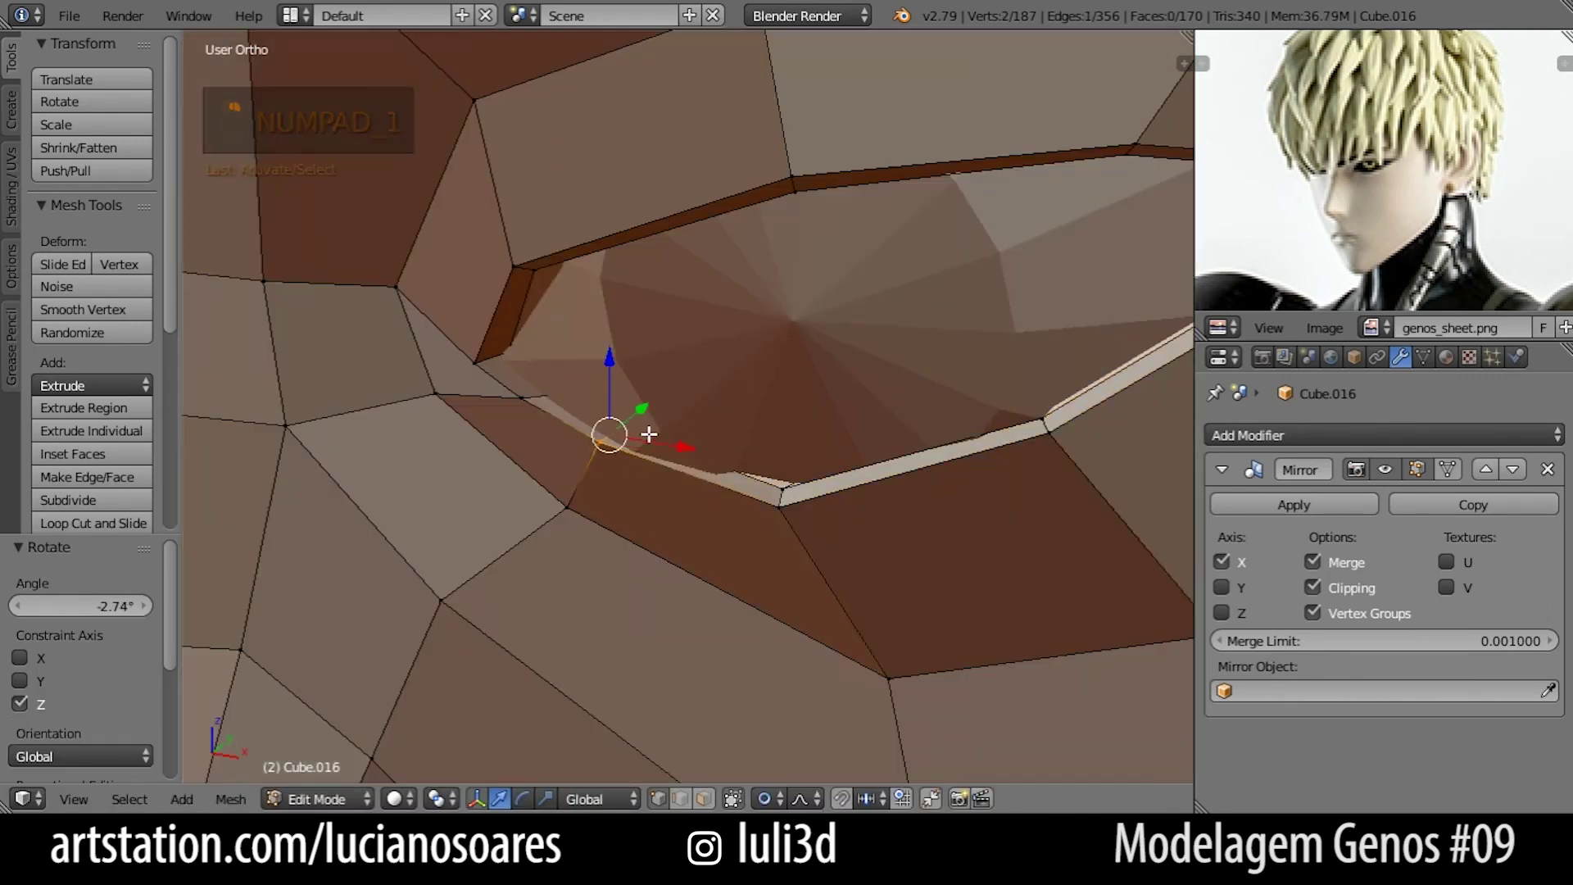
right_click(506, 260, "shift")
key("KP_1")
key("r")
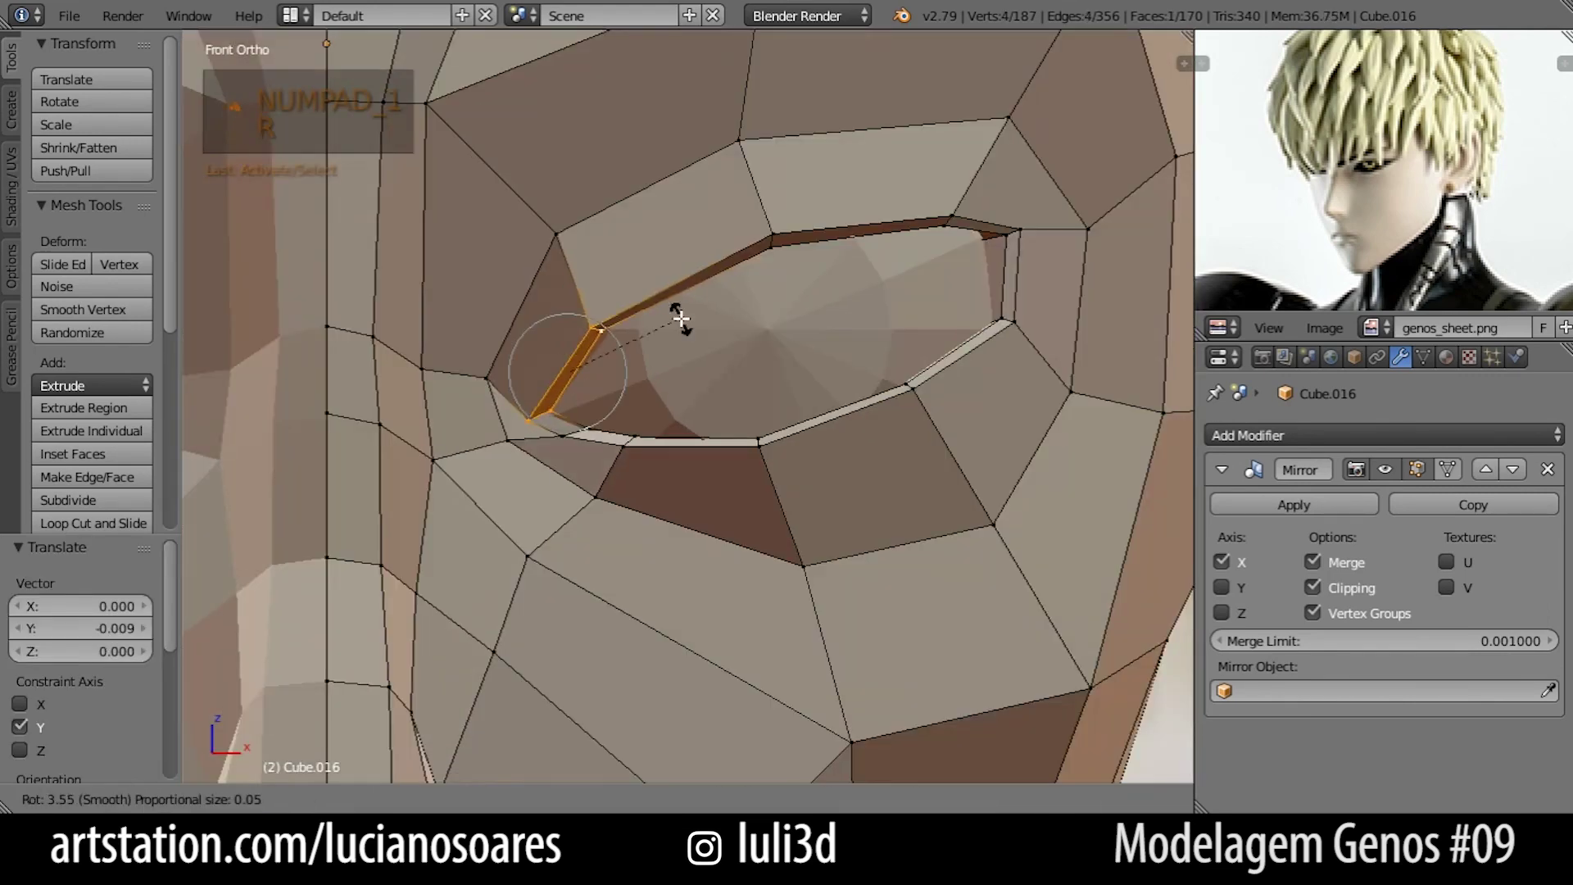
Move the inner upper eyelid rim edge 0.042 along X and 0.023 along Z, and nudge the inner lower rim edge towards the nose.
right_click(596, 329, "shift")
key("g")
left_click(647, 304)
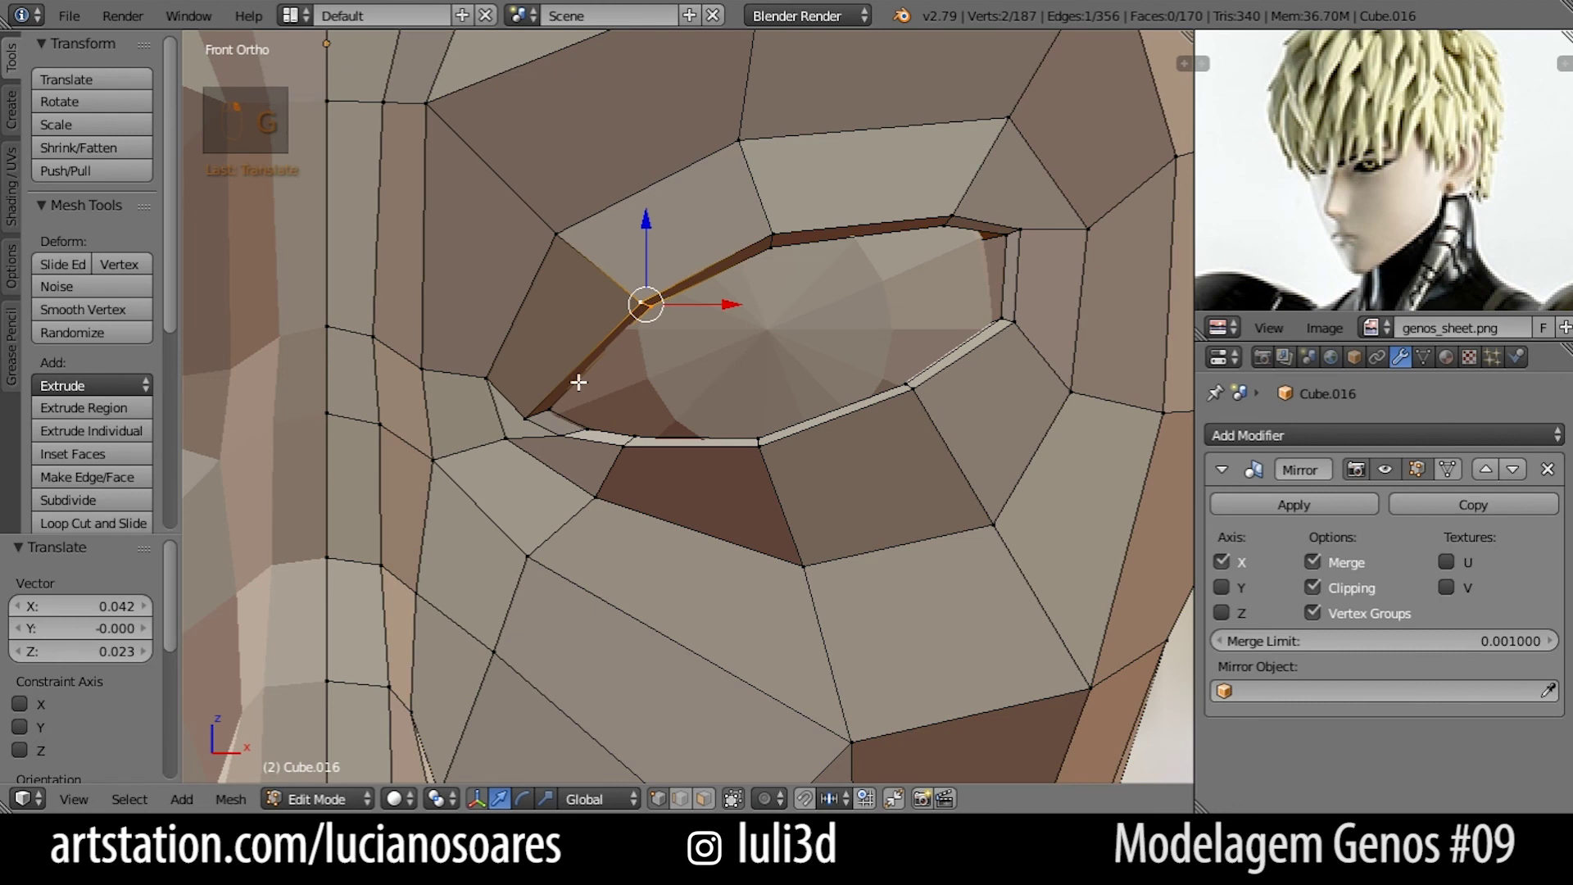
left_click(613, 382)
right_click(575, 431)
key("g")
left_click(563, 423)
Move the rim edge at the inner eye corner about -0.028 along the Y axis.
middle_click_drag(565, 422, 559, 479)
scroll(558, 467, "up", 2)
key("z")
key("z")
right_click(528, 326)
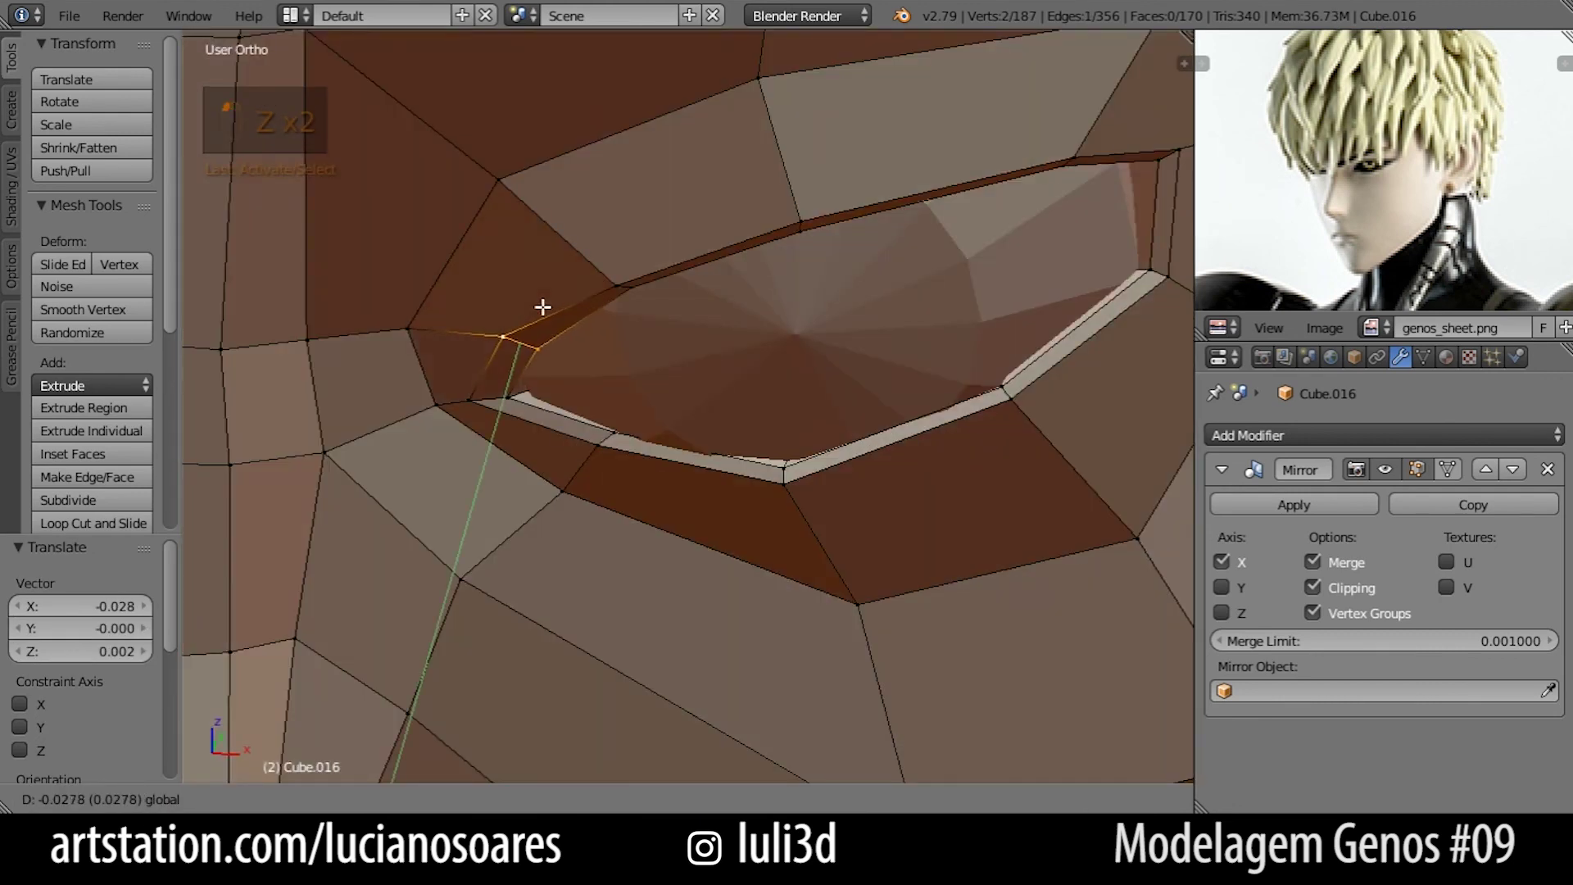
left_click(542, 307)
Nudge the outer upper eyelid corner edge inwards and slightly down, and clear the selection.
key("KP_1")
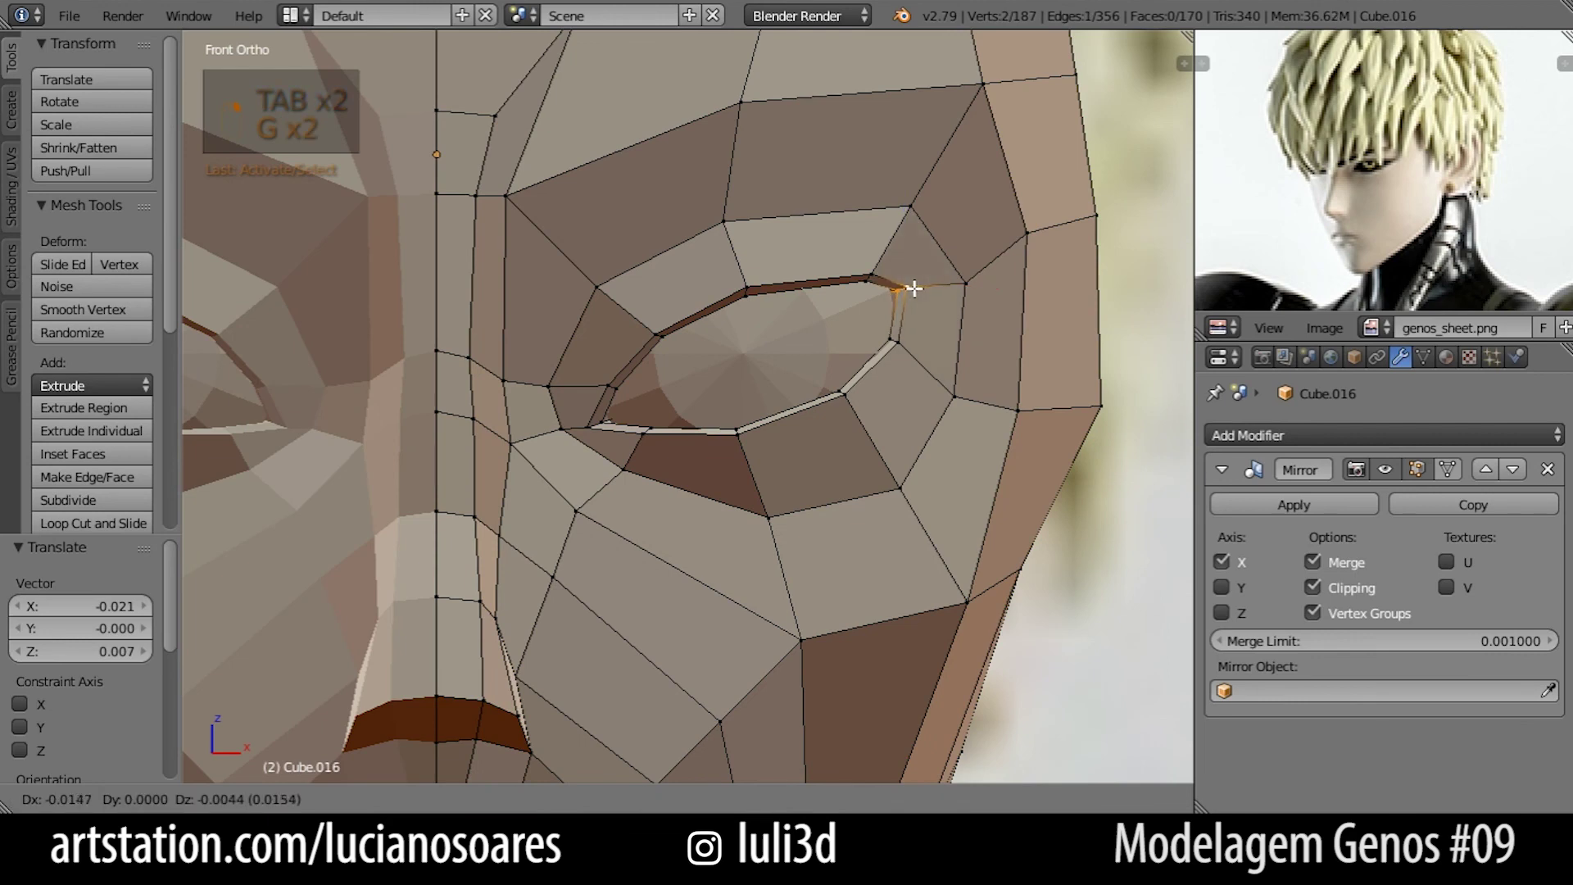
key("Tab")
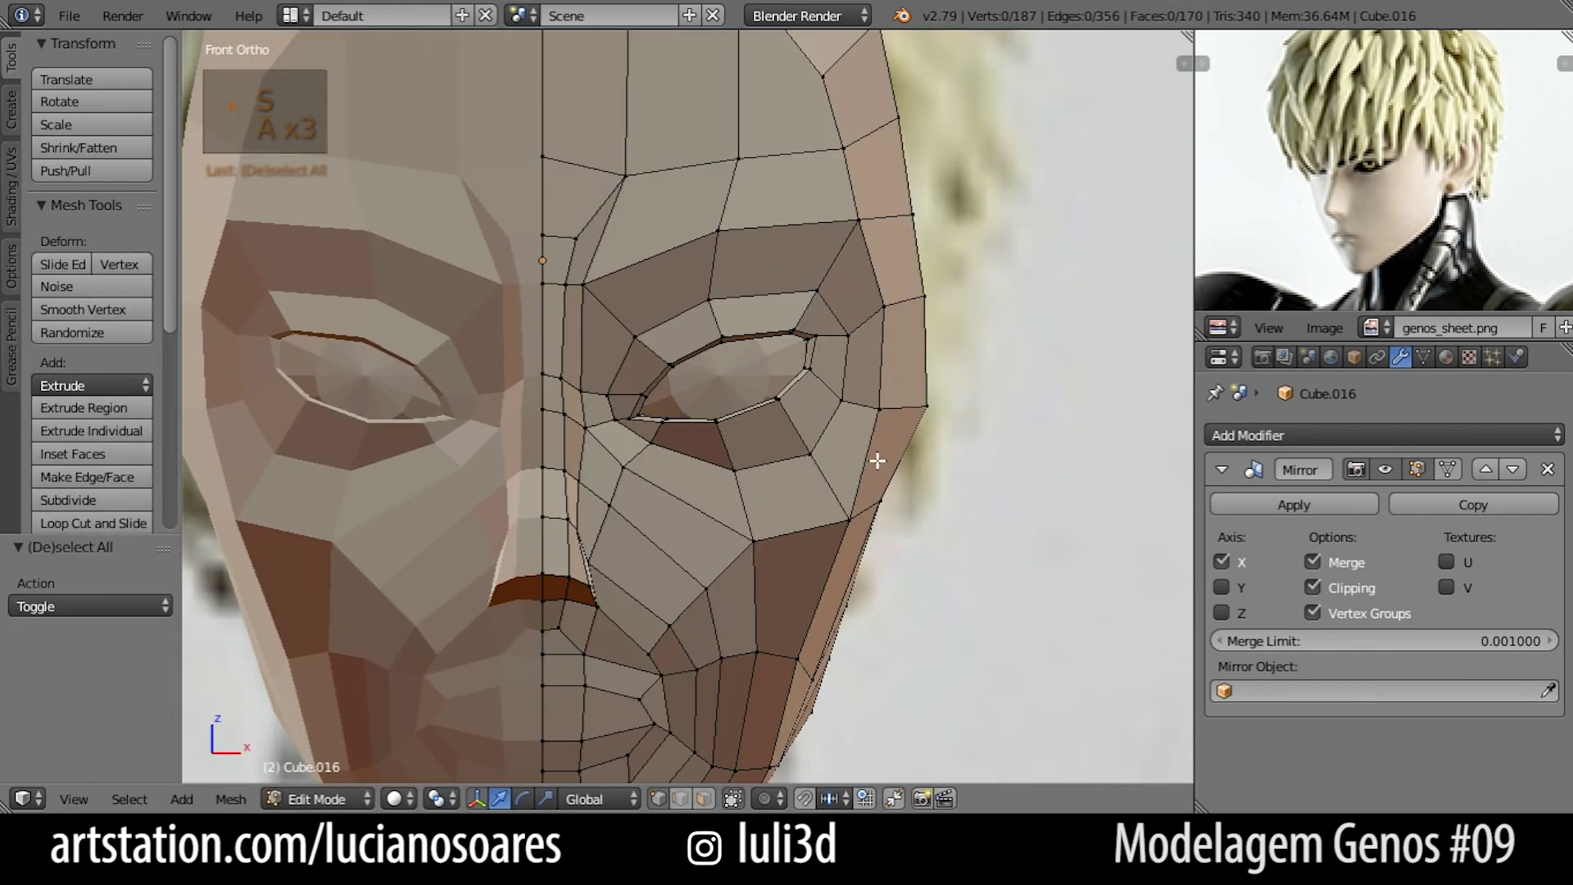
key("a")
key("a")
key("ctrl+KP_Add")
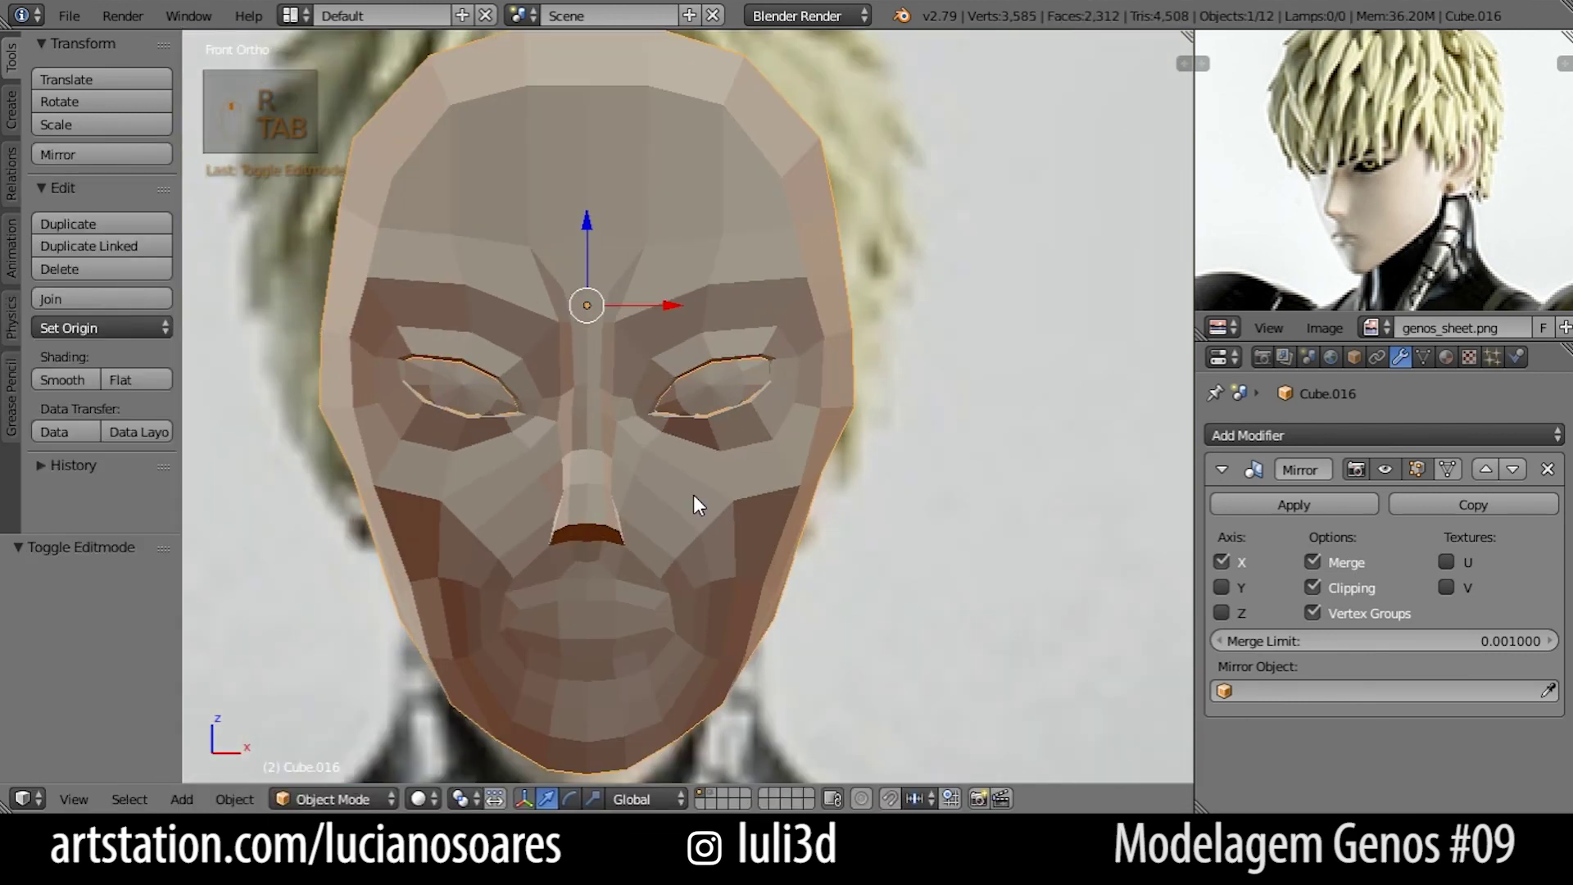
Select the edge loop surrounding the eye, smooth its vertices and scale it by about 1.098.
scroll(692, 494, "up", 2)
key("Tab")
key("r")
key("g")
right_click(707, 463, "alt")
key("w")
left_click(708, 463)
key("s")
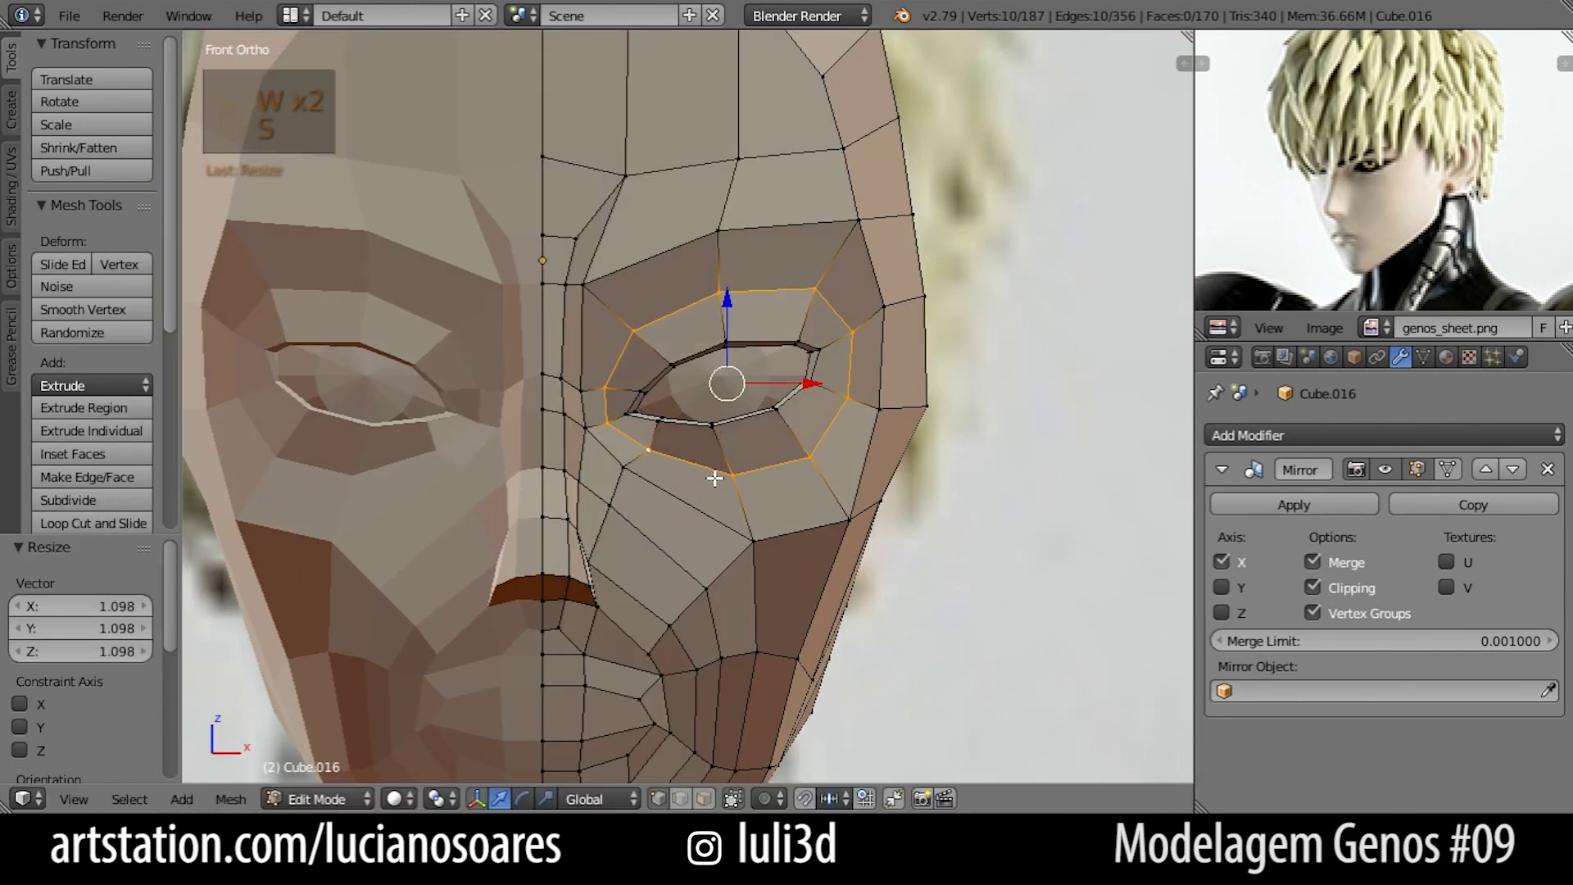
key("w")
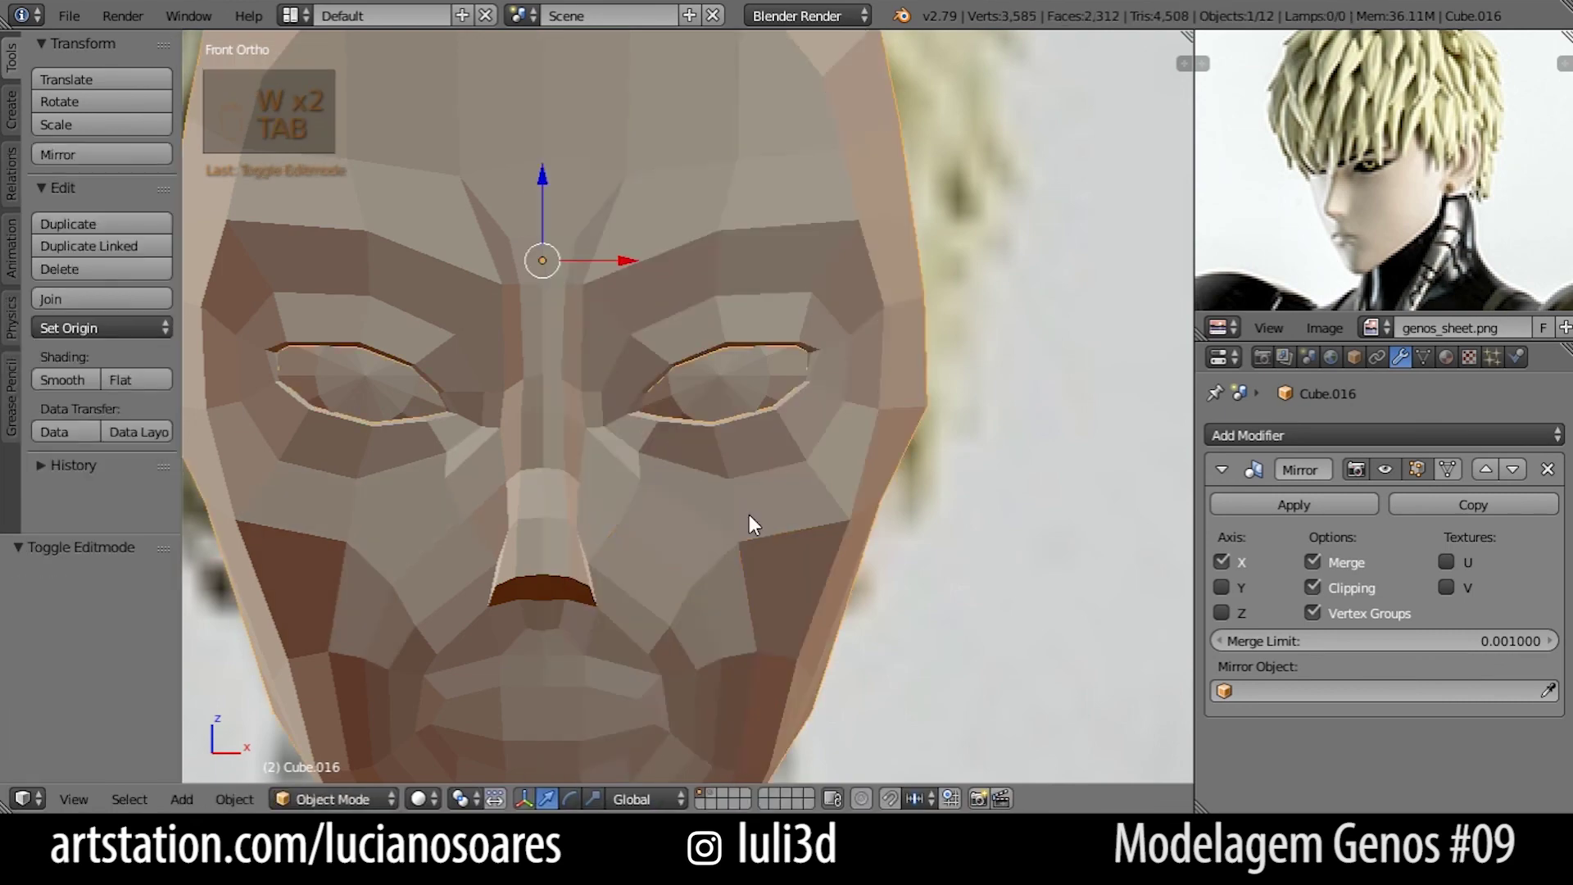
Shift the selected cheek and jaw vertices backwards in the side view and shade the head smooth.
middle_click_drag(749, 514, 676, 606)
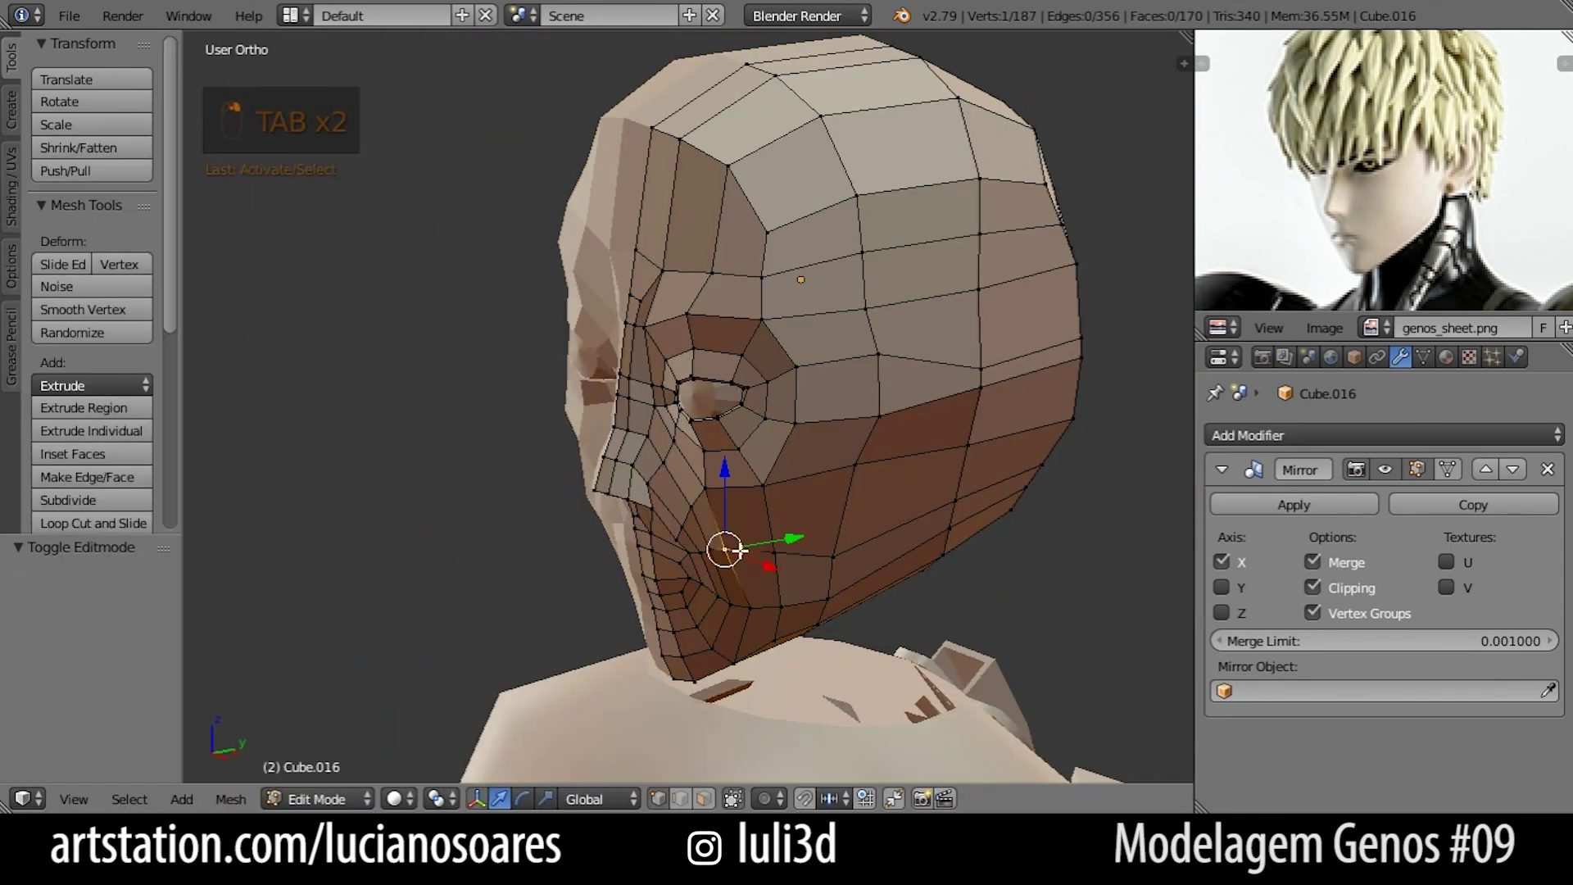
right_click(751, 604, "shift")
key("KP_3")
left_click_drag(821, 582, 858, 583)
right_click(774, 651)
key("g")
key("w")
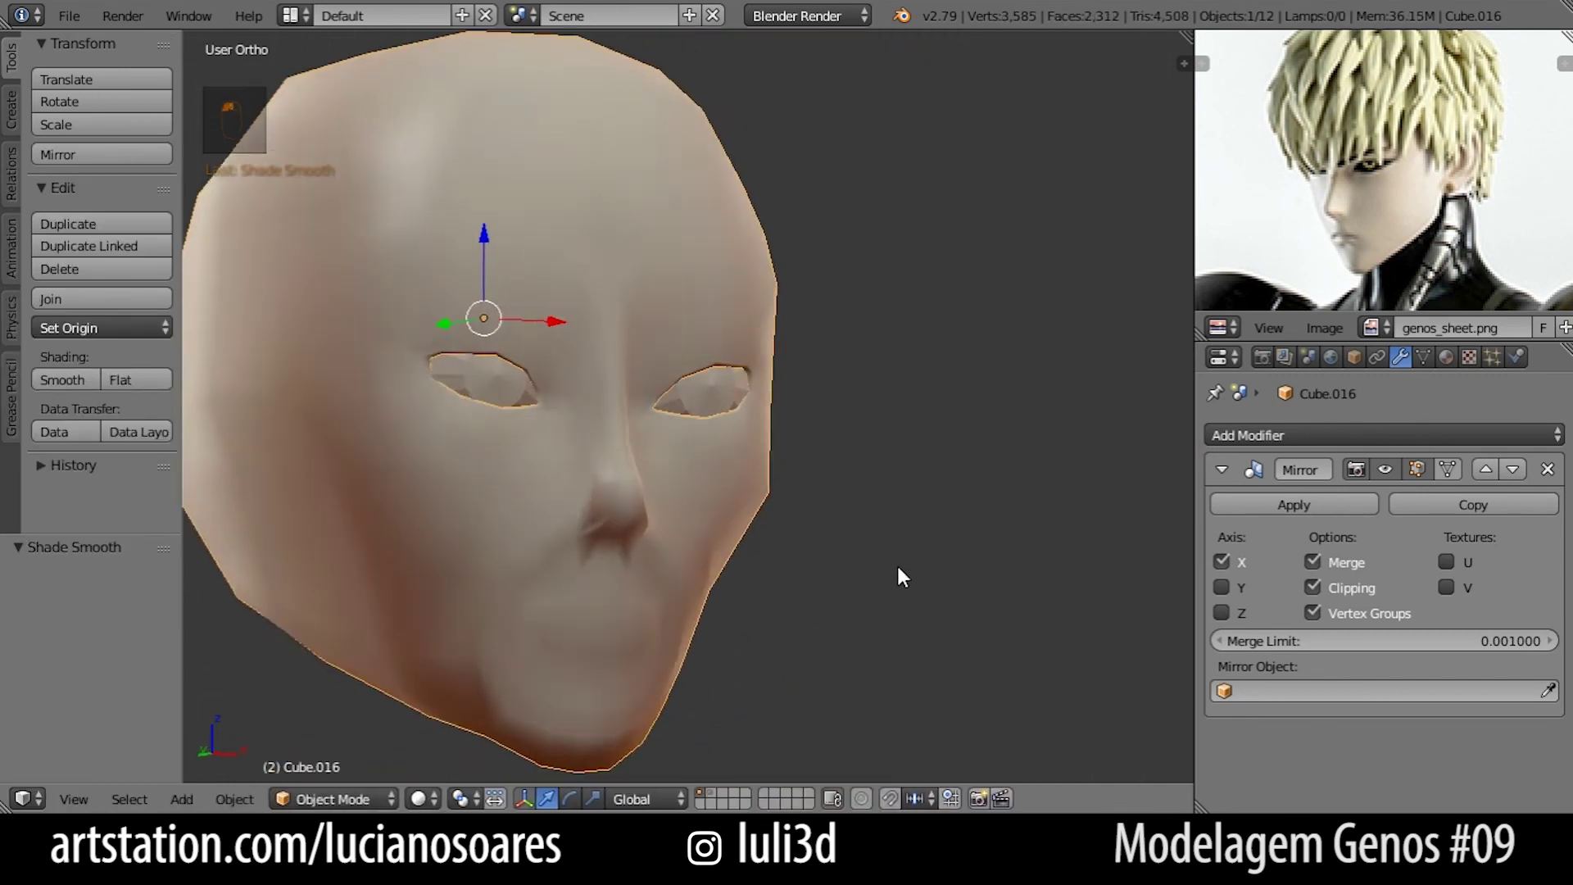
Refine the nose profile in the wireframe side view by repositioning the edges along its bridge and tip.
middle_click_drag(896, 562, 780, 586)
key("KP_3")
key("Tab")
scroll(598, 579, "up", 4)
key("z")
right_click(586, 569)
key("g")
left_click(674, 572)
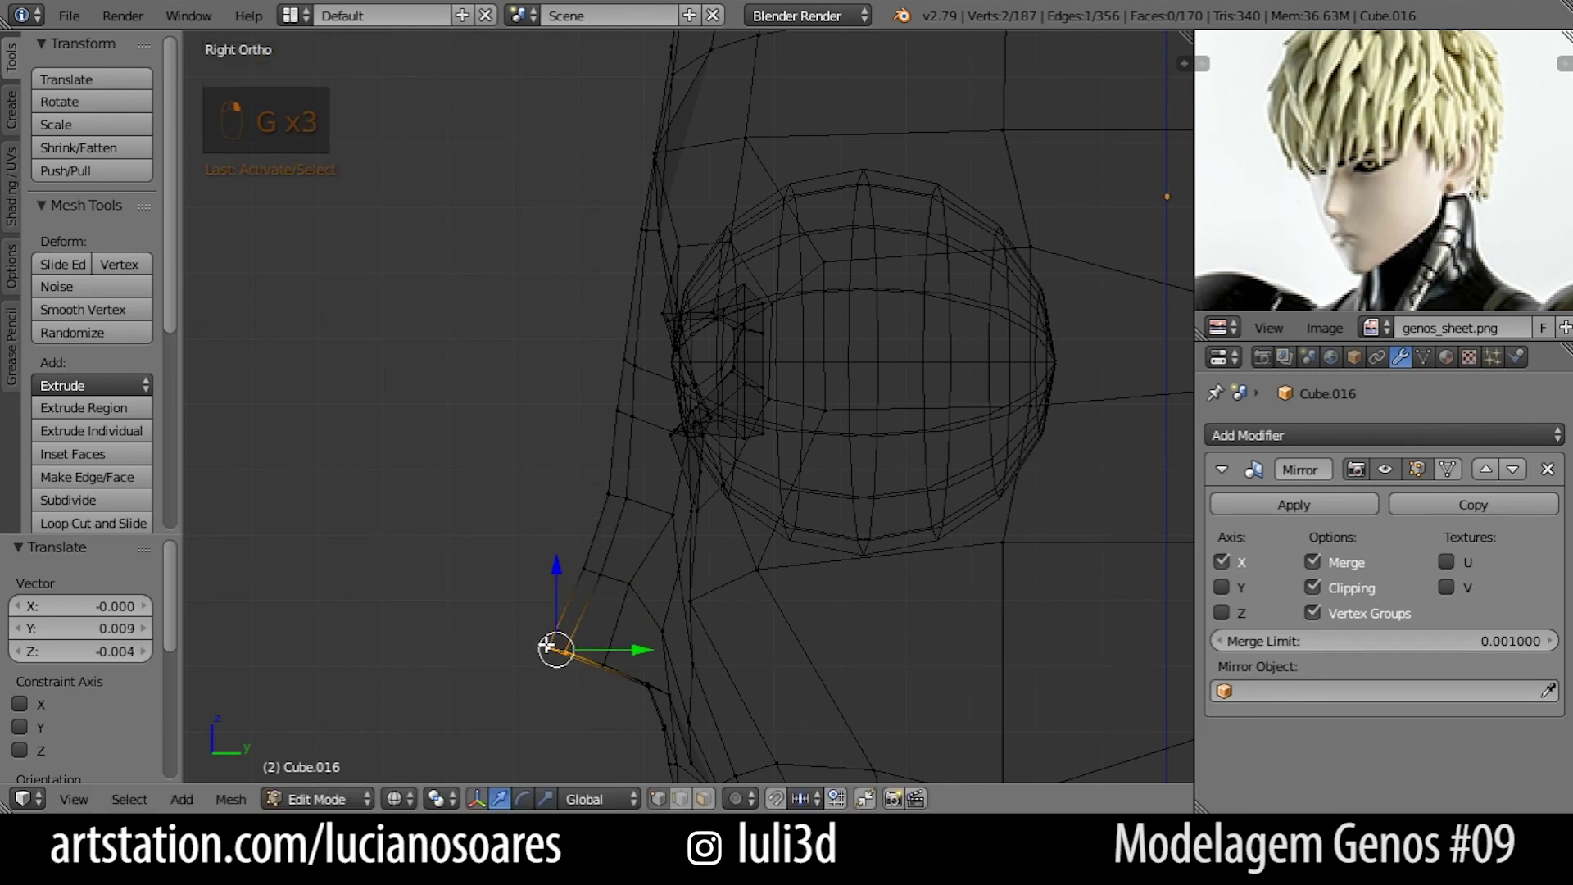
left_click(614, 495)
right_click(631, 416)
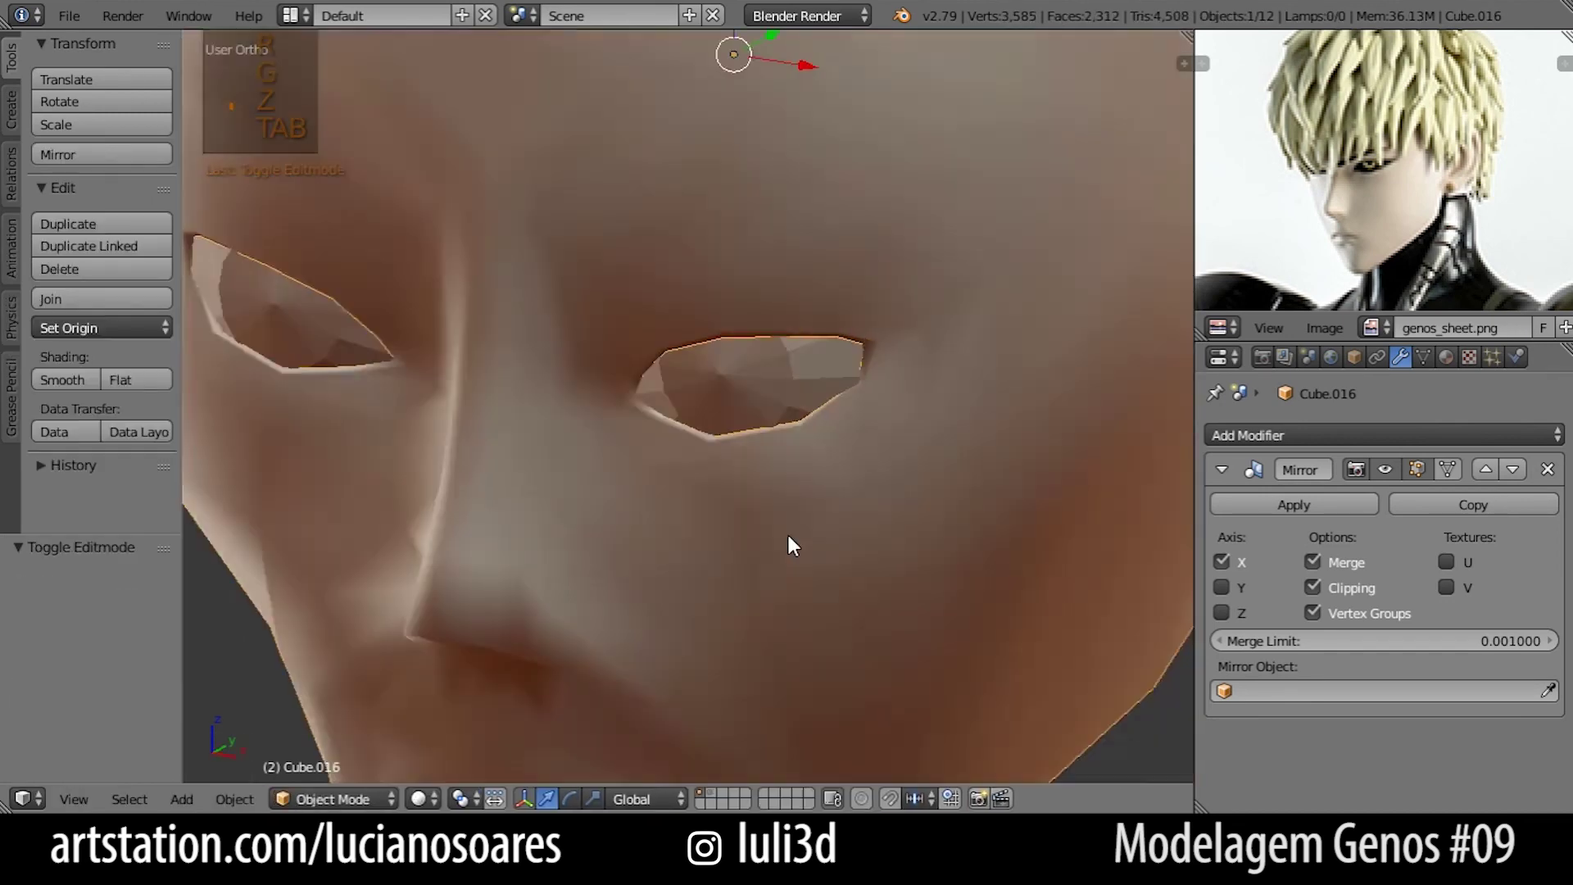
Select geometry on the lower face, shift it slightly and check the smooth-shaded result.
key("Tab")
middle_click_drag(667, 667, 738, 726)
right_click(738, 746, "shift")
middle_click_drag(811, 344, 770, 515)
left_click_drag(770, 514, 749, 520)
key("Tab")
middle_click_drag(705, 565, 775, 547)
Raise the central mouth edge 0.032 along Z and lower the mouth corner vertex by 0.017 in the front view.
key("KP_1")
scroll(770, 407, "down", 4)
scroll(769, 406, "up", 4)
key("Tab")
middle_click_drag(798, 639, 811, 492, "shift")
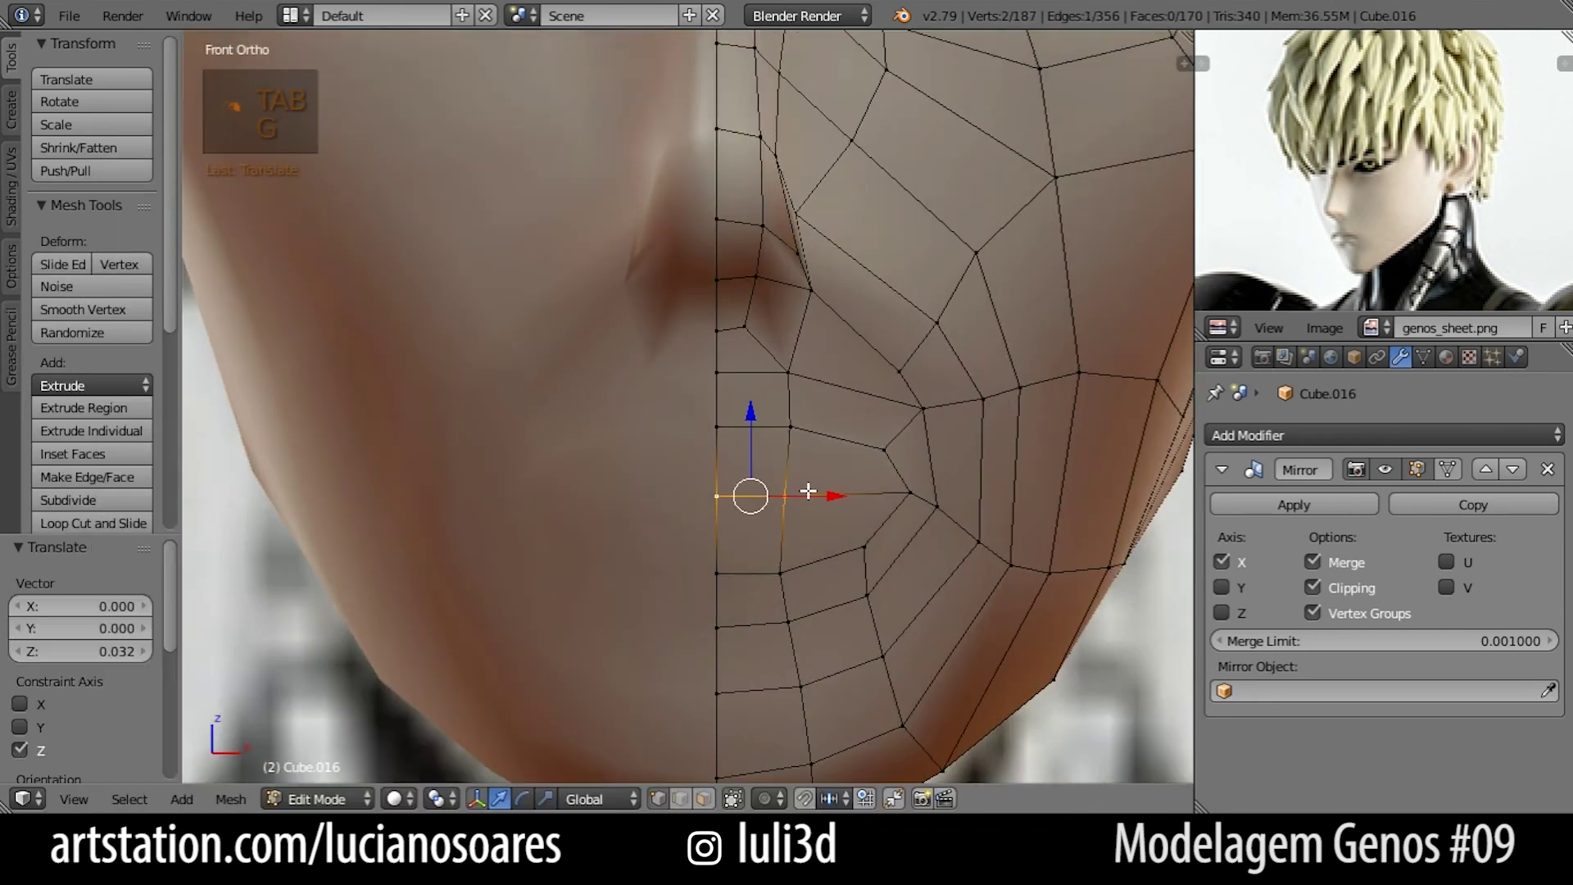
right_click(905, 492)
key("g")
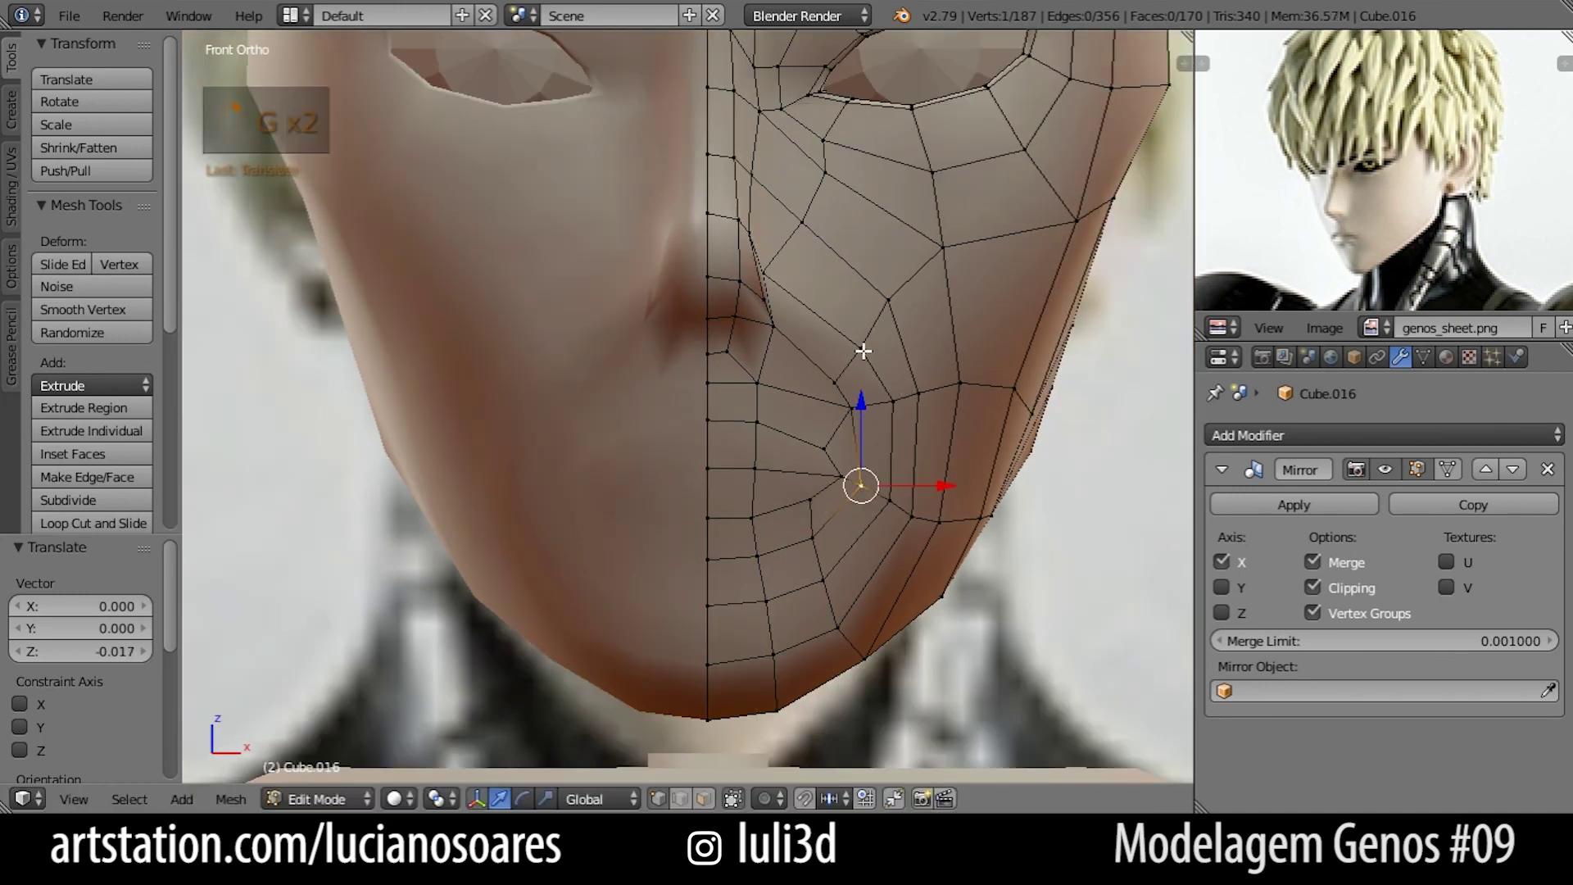
Nudge the vertex between the nostril and cheek slightly inwards and check the smoothed face.
right_click(863, 351)
key("g")
left_click(858, 347)
key("Tab")
middle_click_drag(863, 491, 685, 435)
Reposition the upper forehead and cranium side vertices upwards in the wireframe side view.
key("Tab")
scroll(685, 435, "down", 5)
key("KP_3")
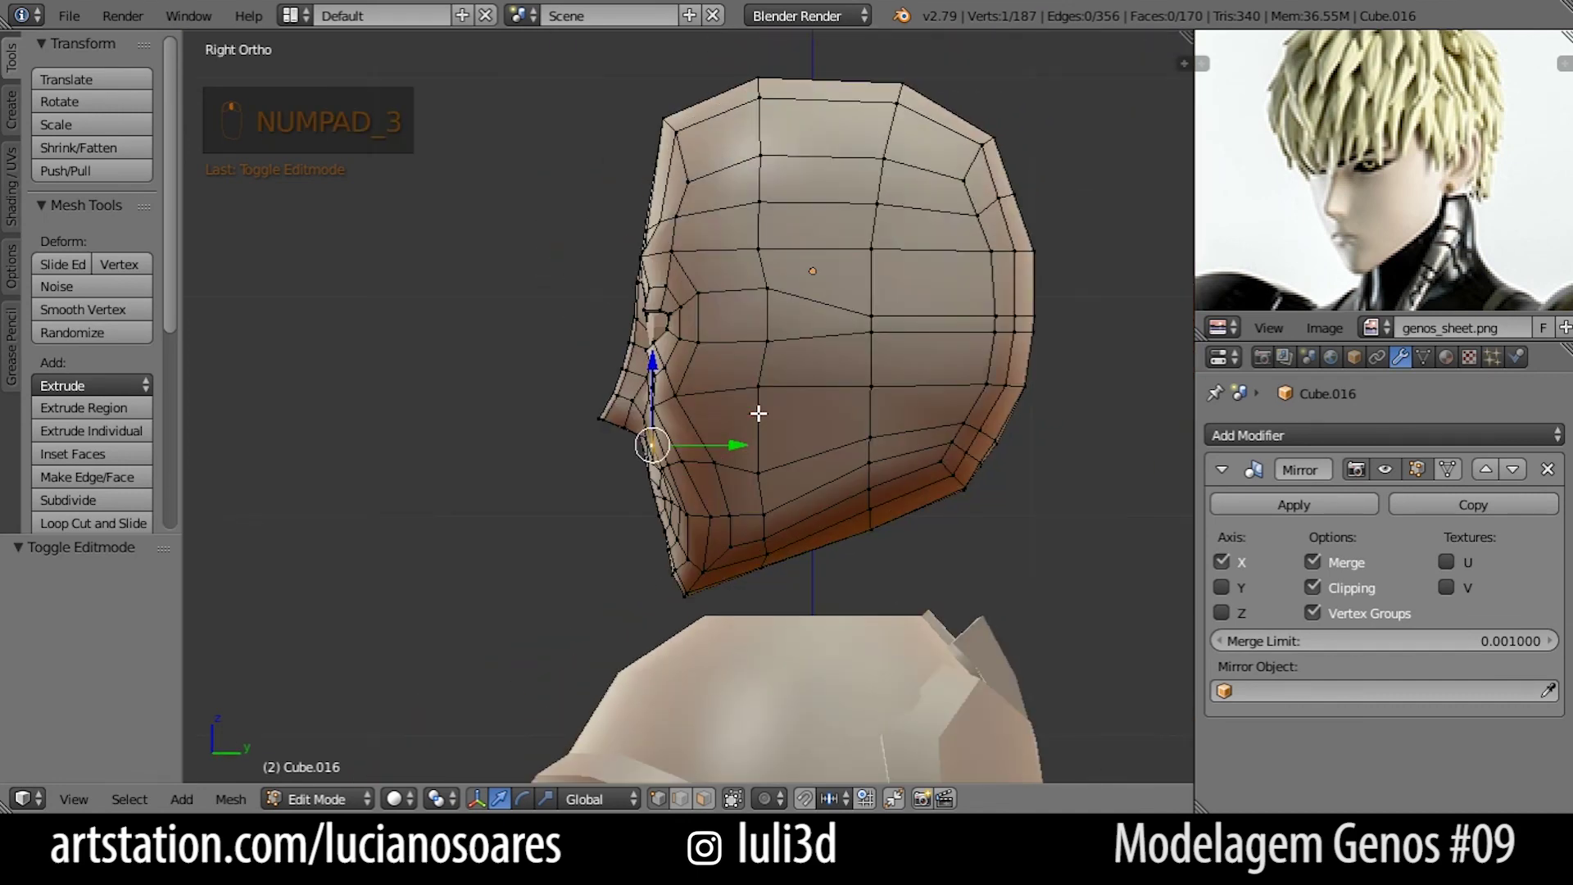
key("z")
key("c")
left_click(667, 123)
right_click(798, 165)
key("g")
right_click(720, 179)
right_click(701, 182)
key("g")
left_click(705, 155)
Raise the upper cranium vertex and slide the rear crown vertices along their edges, the last one by a factor of 0.320.
right_click(771, 144)
key("g")
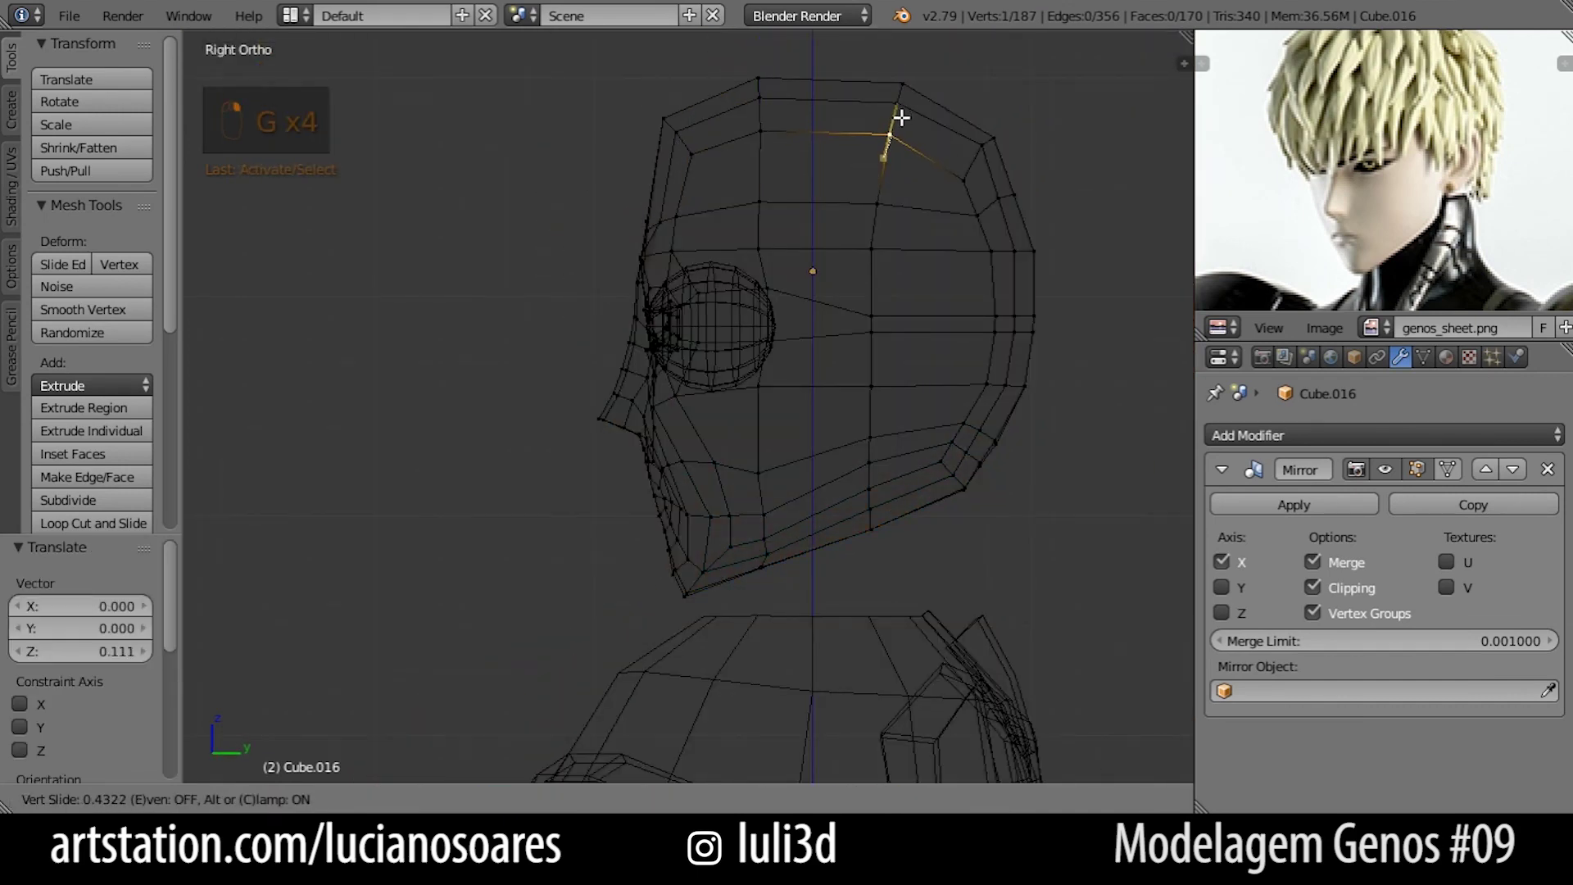
left_click(901, 117)
right_click(965, 180)
key("g")
key("g")
left_click(972, 165)
Circle-select the vertices at the upper back of the head and try to reposition them.
right_click(998, 196)
key("z")
key("c")
key("z")
key("z")
key("c")
key("z")
key("c")
key("g")
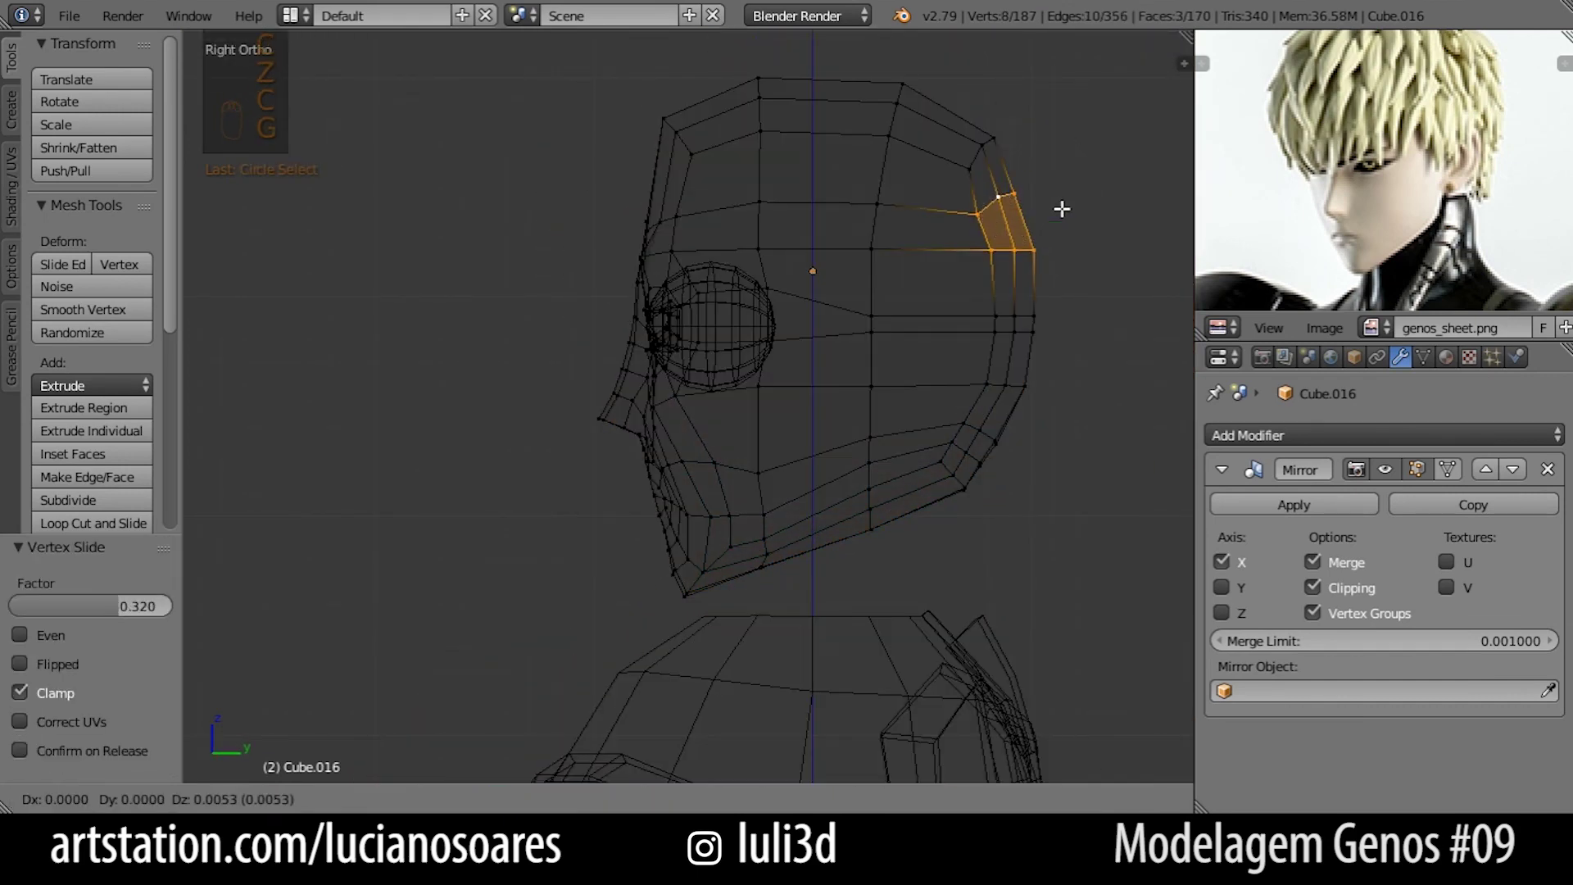
key("e")
key("ctrl+z")
Reselect the vertices at the back of the head, shift them slightly outwards and check the rounded shape.
key("z")
key("c")
left_click_drag(1064, 240, 1075, 236)
key("z")
key("z")
middle_click_drag(980, 279, 877, 301)
key("Tab")
middle_click_drag(817, 397, 851, 507)
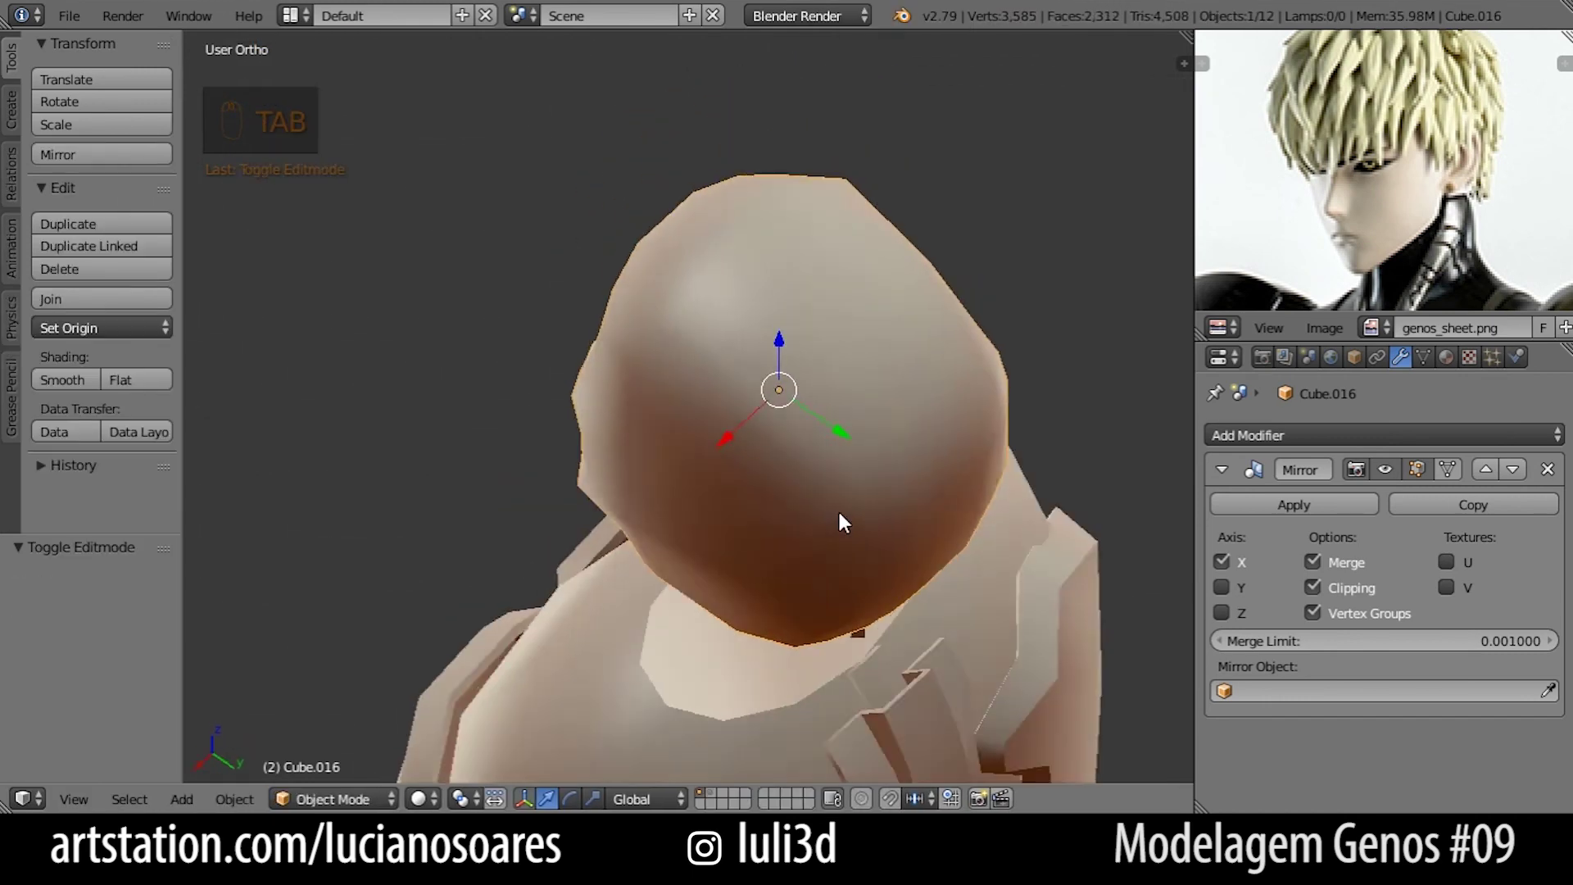
Select crown geometry in the back view and shift it slightly sideways to round the skull.
key("KP_7")
key("Tab")
scroll(937, 217, "up", 1)
middle_click_drag(852, 342, 579, 193)
key("ctrl+KP_1")
right_click(572, 156)
left_click_drag(519, 150, 509, 149)
Select the row of vertices across the upper forehead and smooth them.
middle_click_drag(453, 249, 774, 250)
right_click(709, 144)
key("w")
left_click(784, 291)
Examine the smooth-shaded head from the side and front, comparing its shape with the mesh topology.
key("KP_3")
key("Tab")
middle_click_drag(745, 323, 676, 368)
key("KP_1")
scroll(889, 390, "up", 2)
key("Tab")
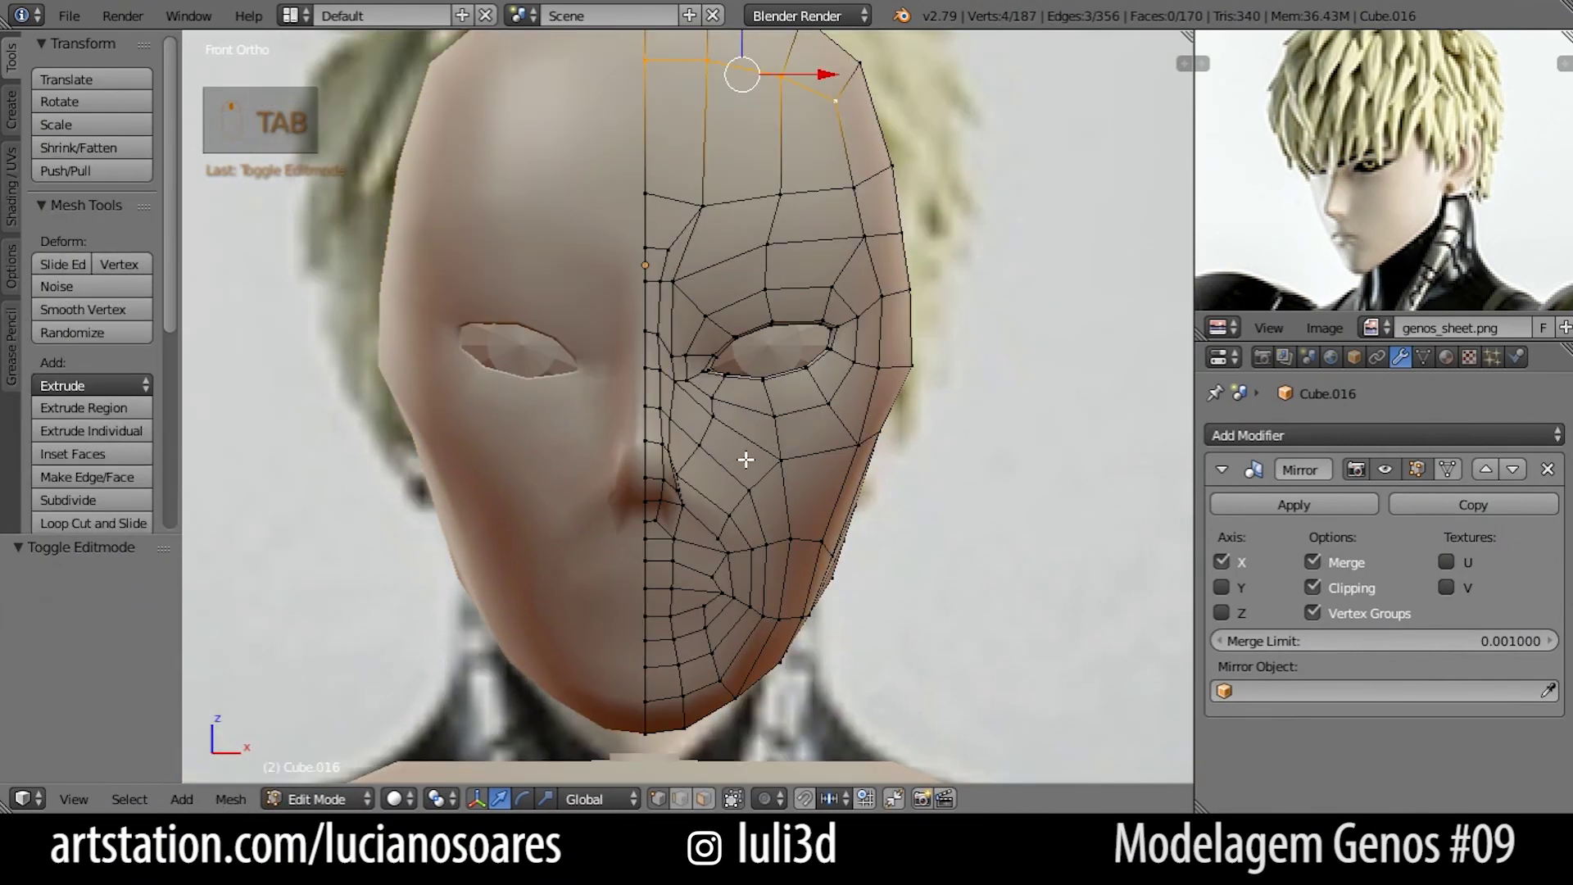
scroll(666, 416, "up", 2)
key("Tab")
key("Tab")
key("Tab")
key("Tab")
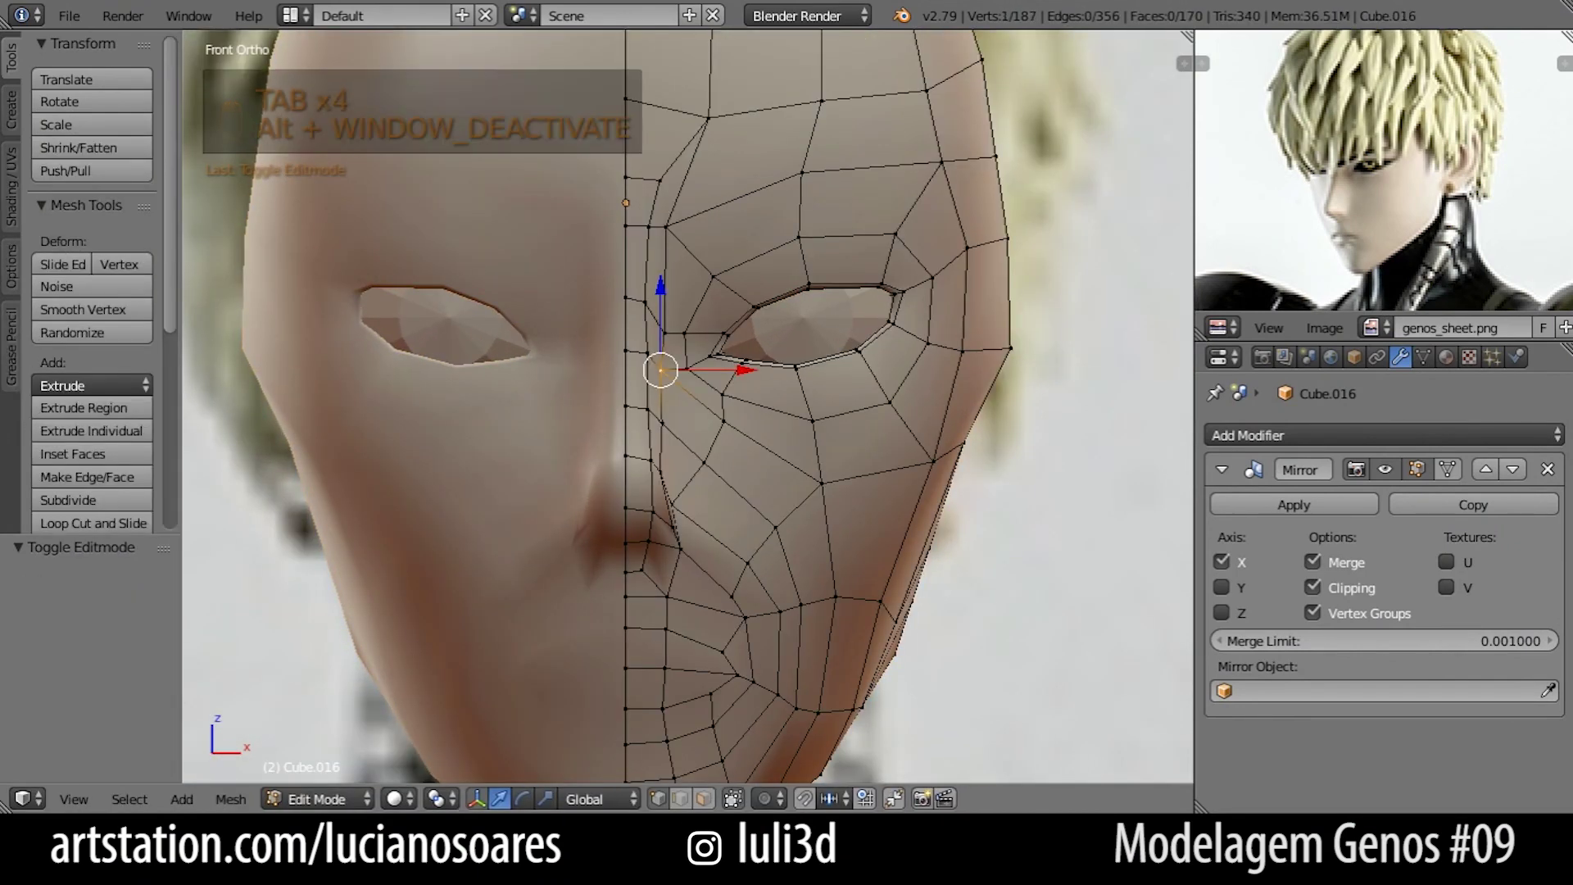
Select the eye rim loop, grow the selection and move it back along the Y axis in the side view.
key("KP_3")
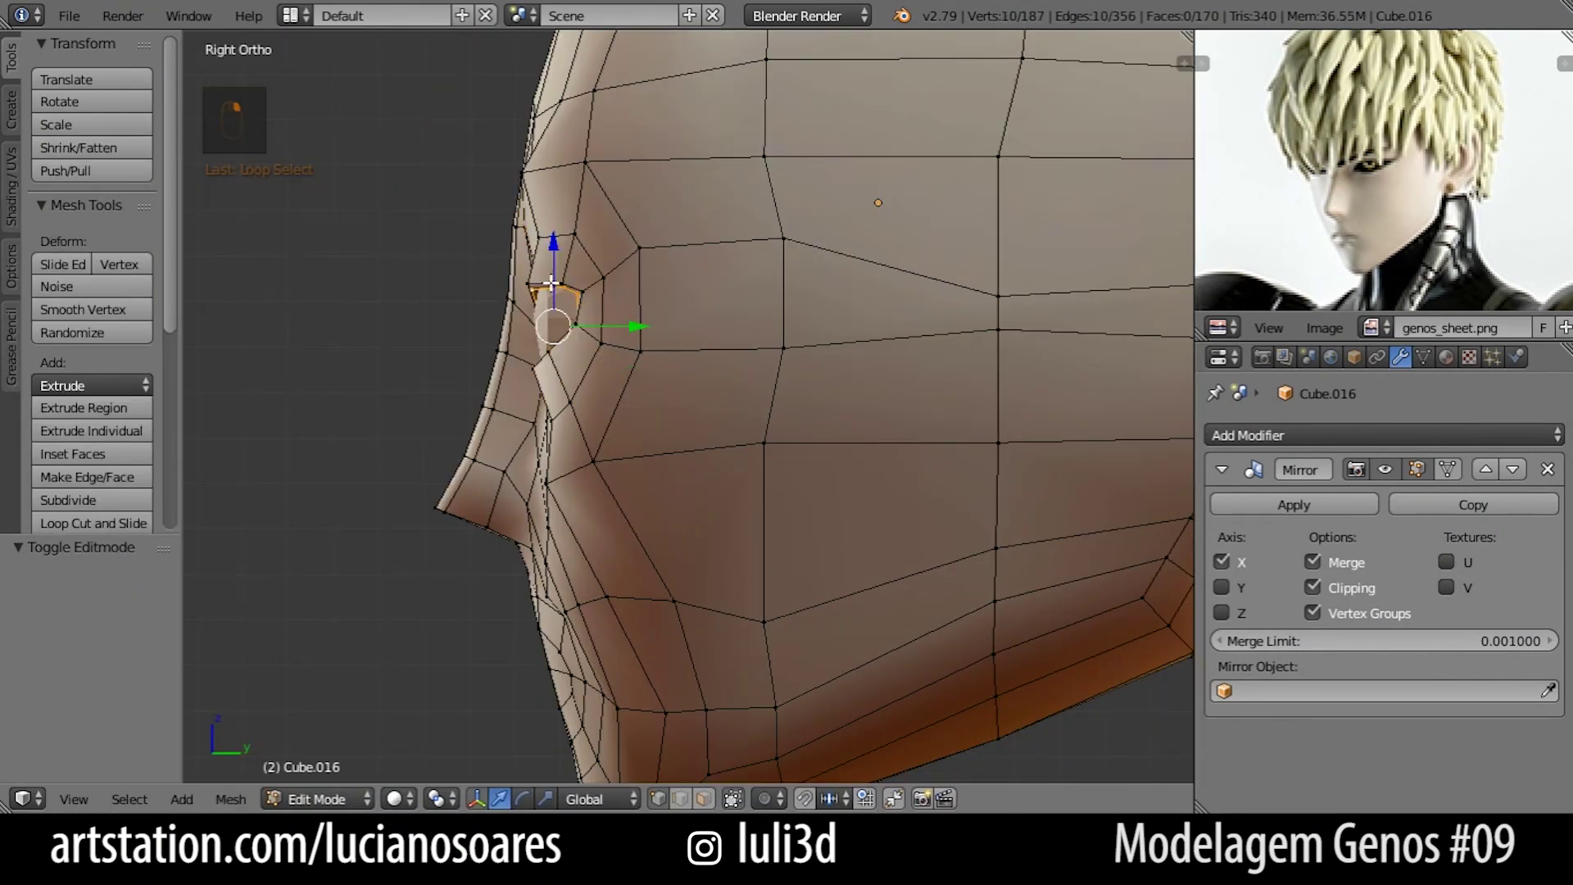
key("ctrl+KP_Add")
key("z")
key("z")
left_click_drag(635, 326, 713, 317)
Select the eyeball and move its whole mesh back along the Y axis inside the head.
key("Tab")
right_click(573, 319)
key("Tab")
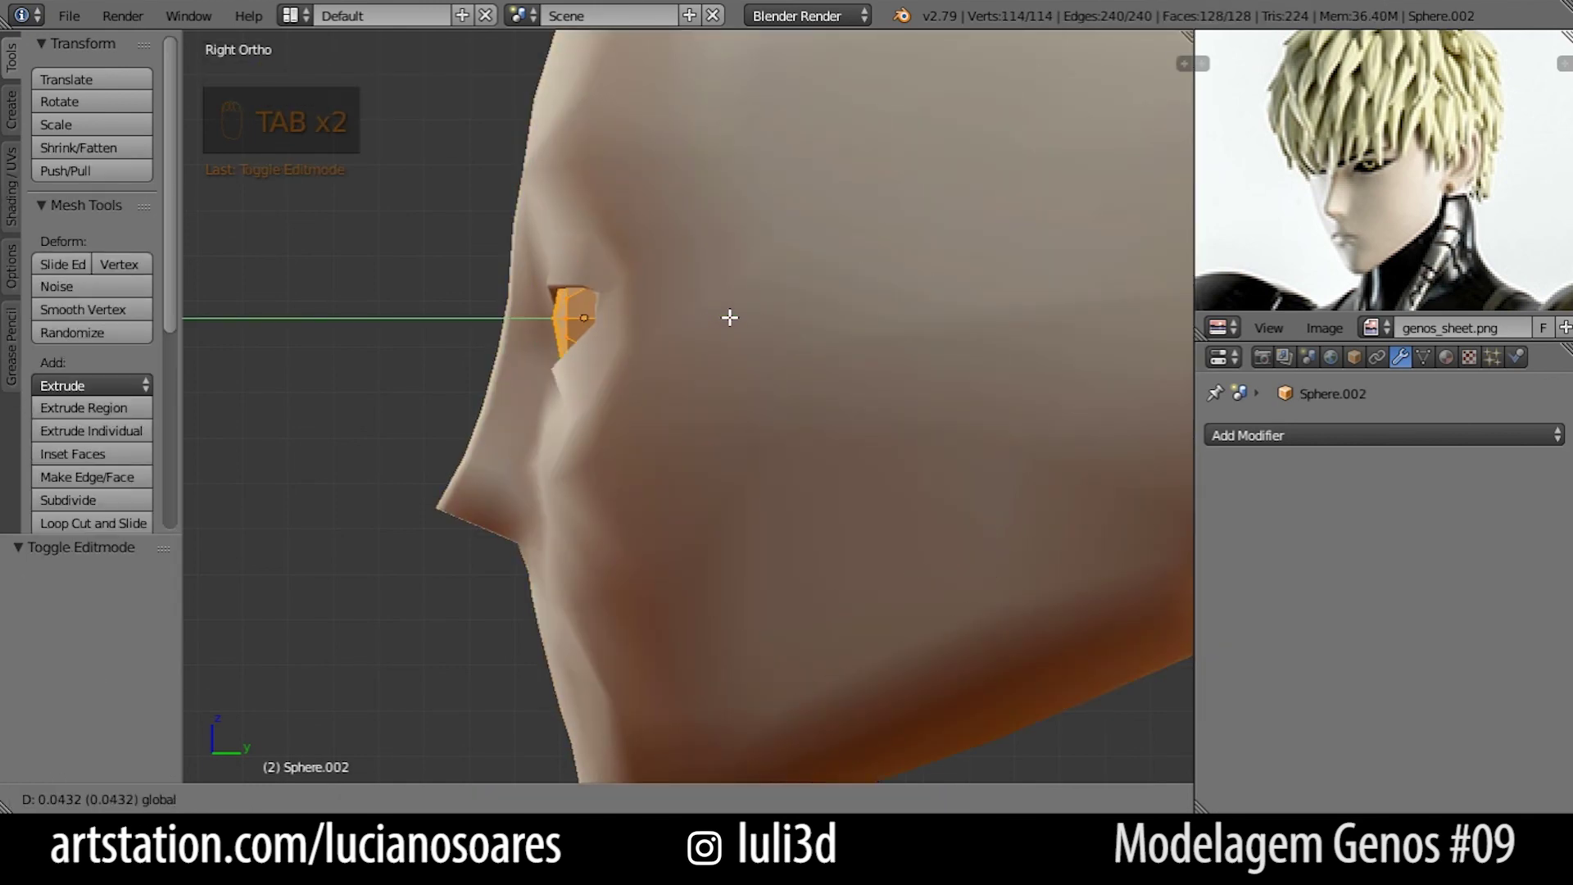
key("Tab")
Delete the eyeball on the opposite side of the head.
middle_click_drag(590, 410, 822, 428)
right_click(573, 370)
key("x")
left_click(573, 371)
Cancel the eyeball mesh's pending Y-axis move and examine how the eyeball fits its socket from the side, front and an angle.
right_click(780, 361)
key("KP_3")
key("Tab")
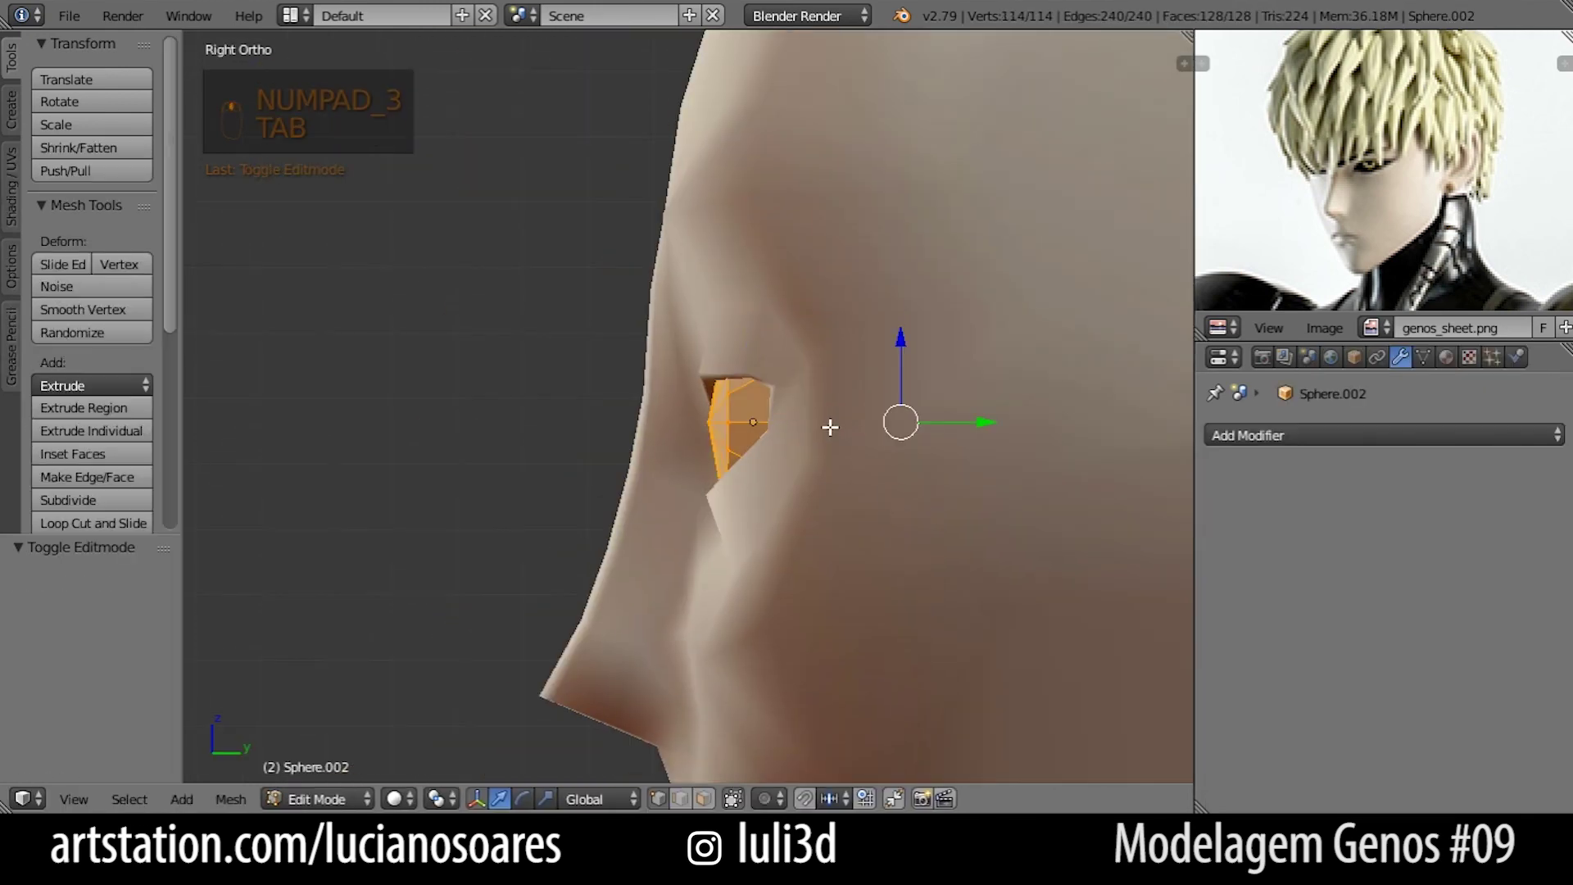
key("Tab")
key("KP_1")
scroll(817, 488, "down", 3)
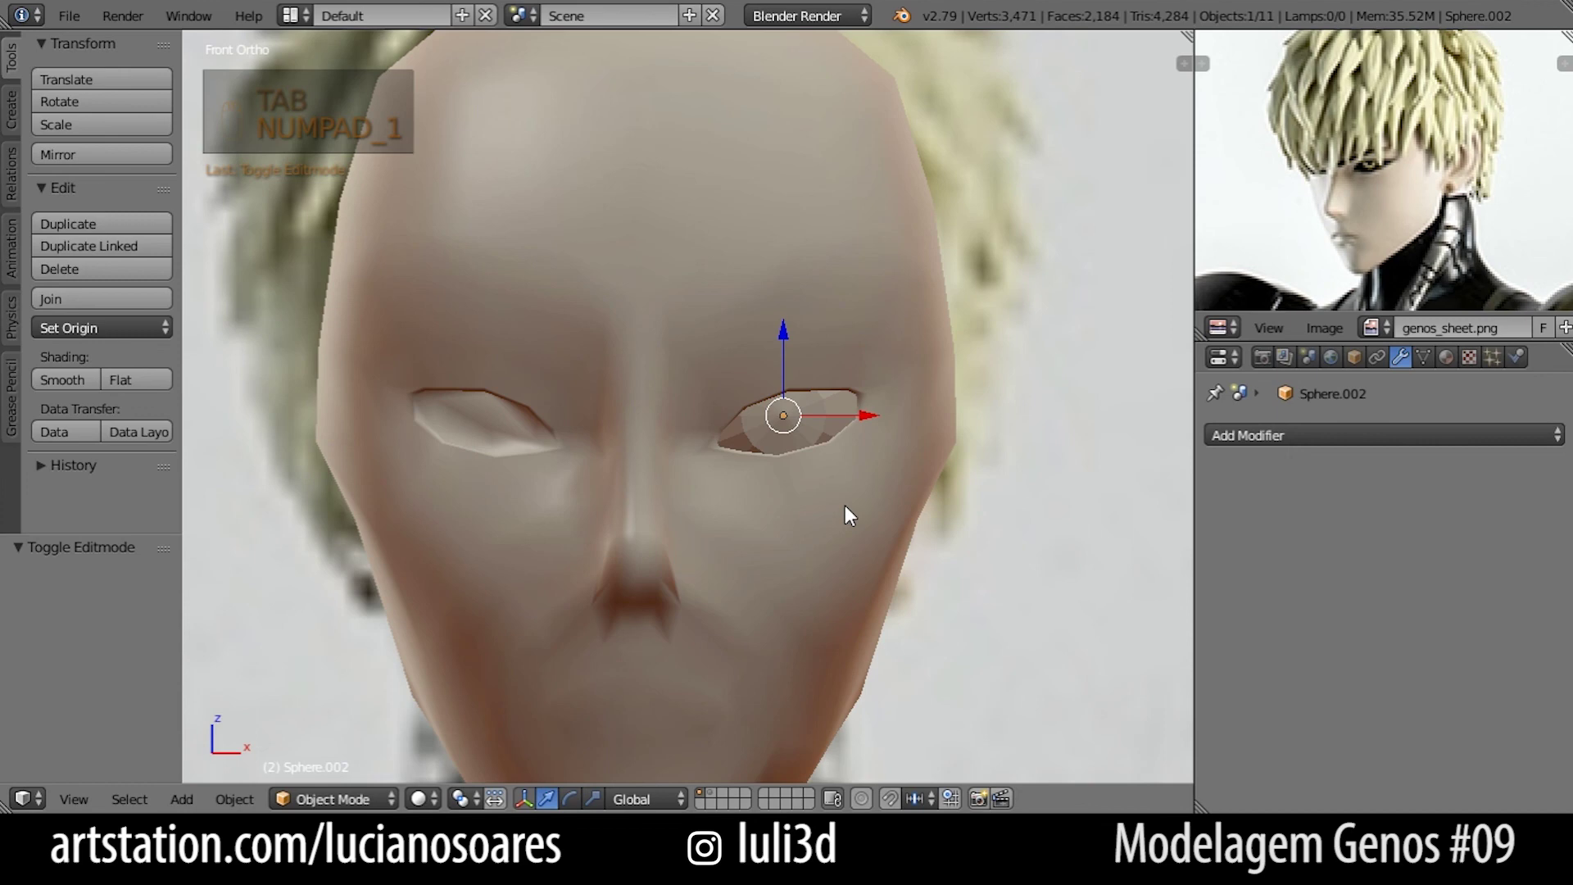
scroll(843, 506, "down", 2)
scroll(793, 525, "up", 1)
middle_click_drag(793, 524, 928, 512)
key("Tab")
key("Tab")
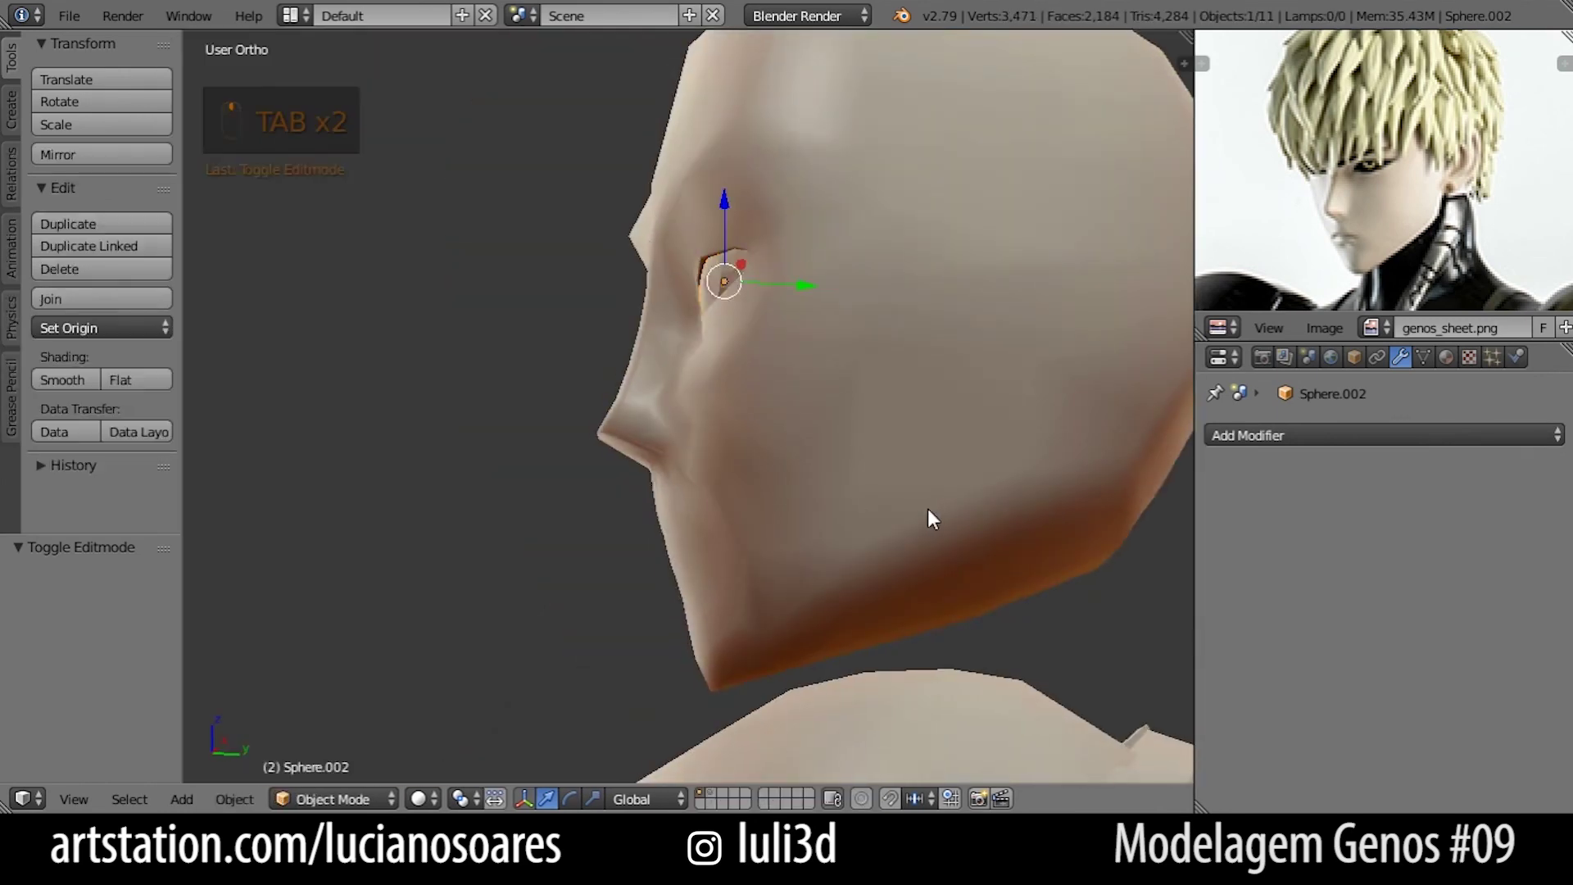
Select the head, inspect its mesh topology in the right view, and return to Object Mode in the front view.
right_click(927, 512)
key("Tab")
key("KP_3")
key("alt+Tab")
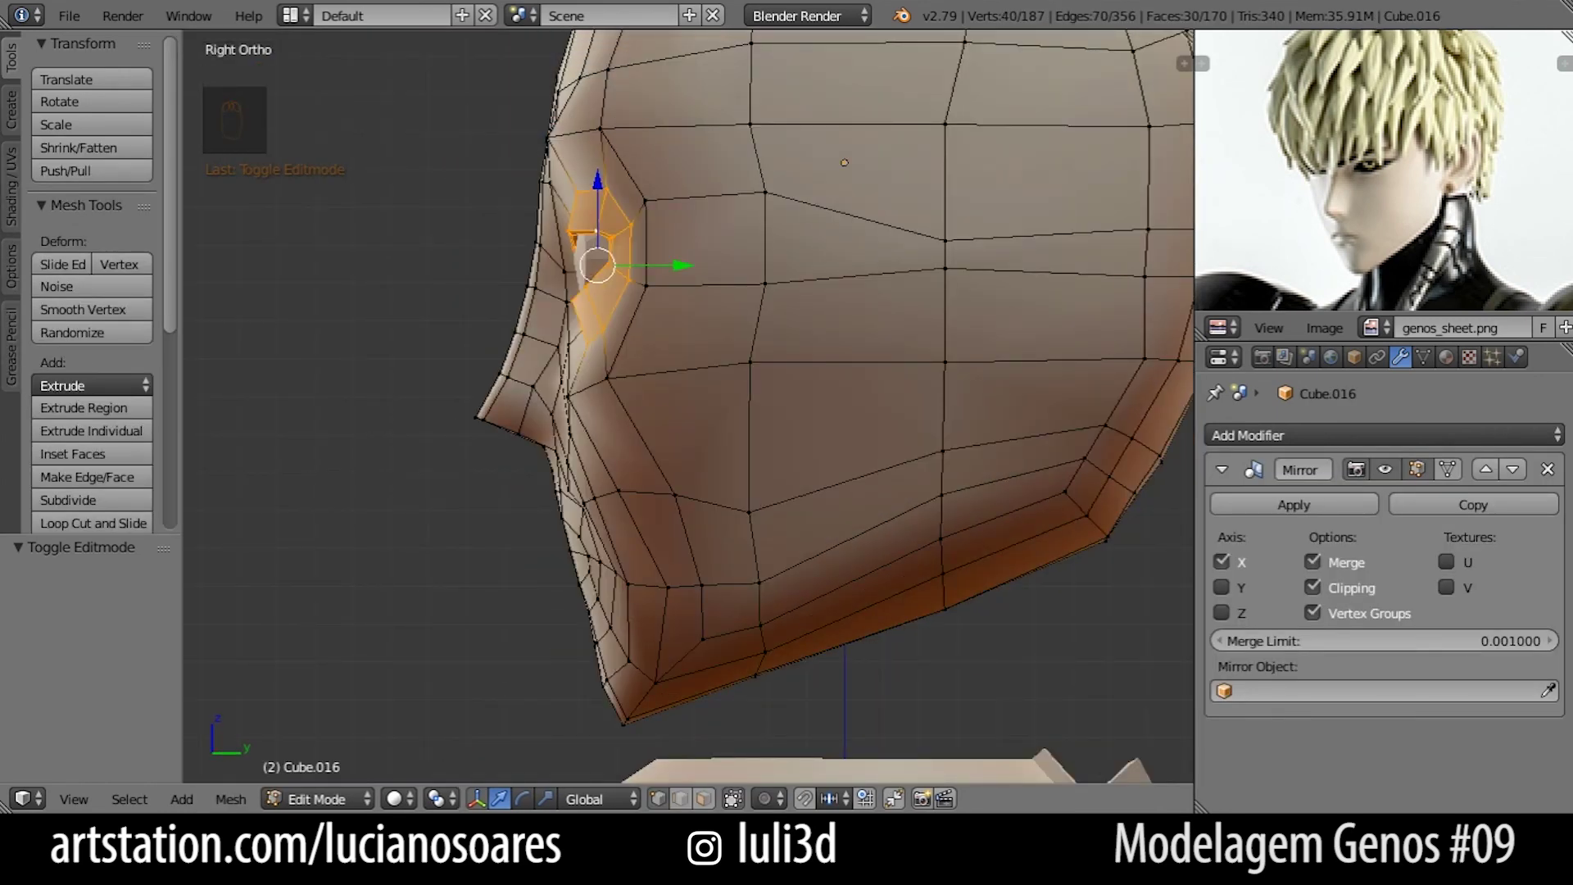
key("Tab")
key("KP_1")
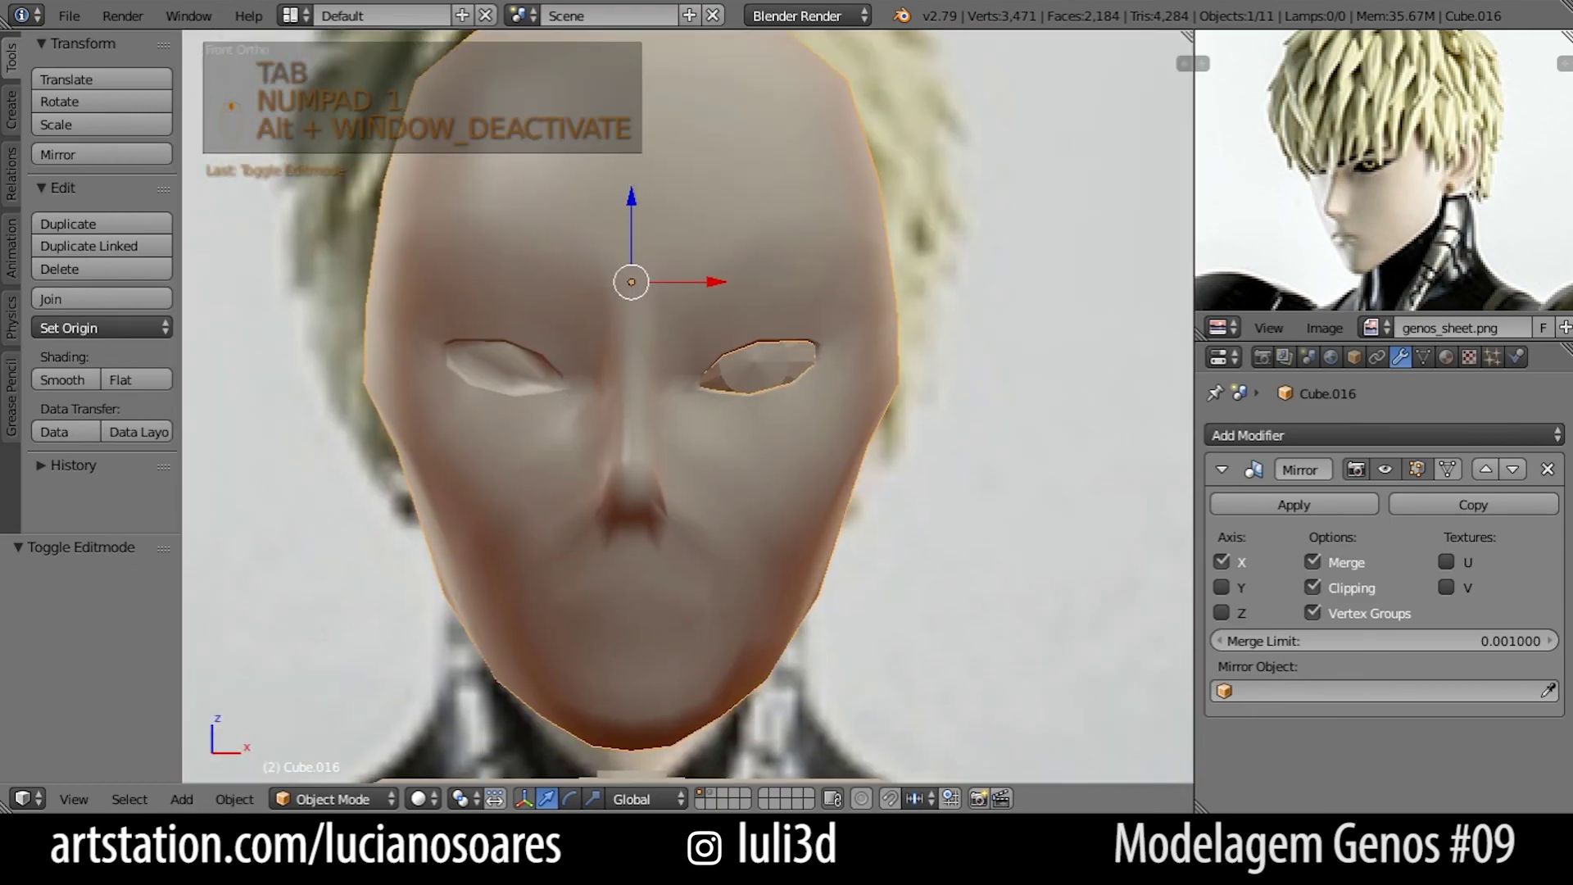